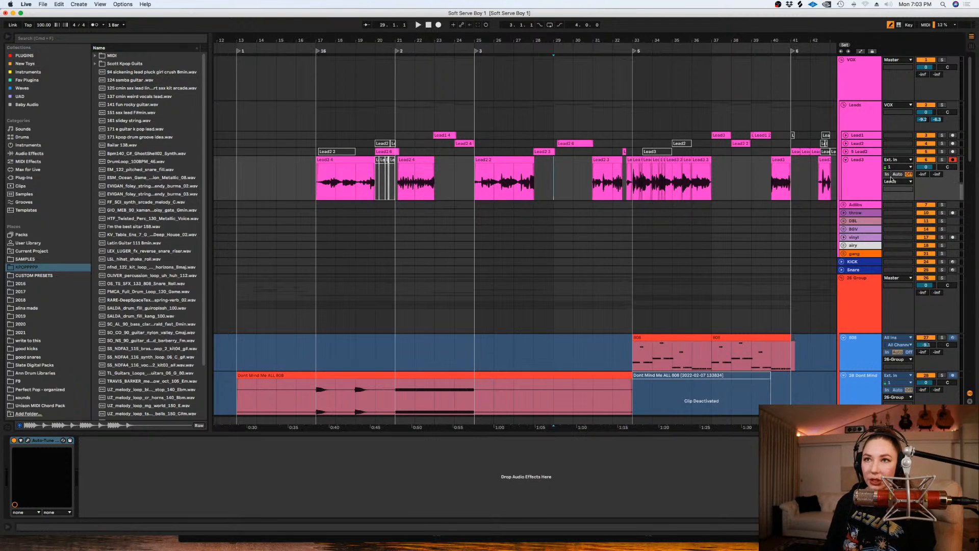
# - Reduce the height of the Lead3 track and collapse the 26 Group
pyautogui.moveTo(857, 199); pyautogui.dragTo(857, 179)
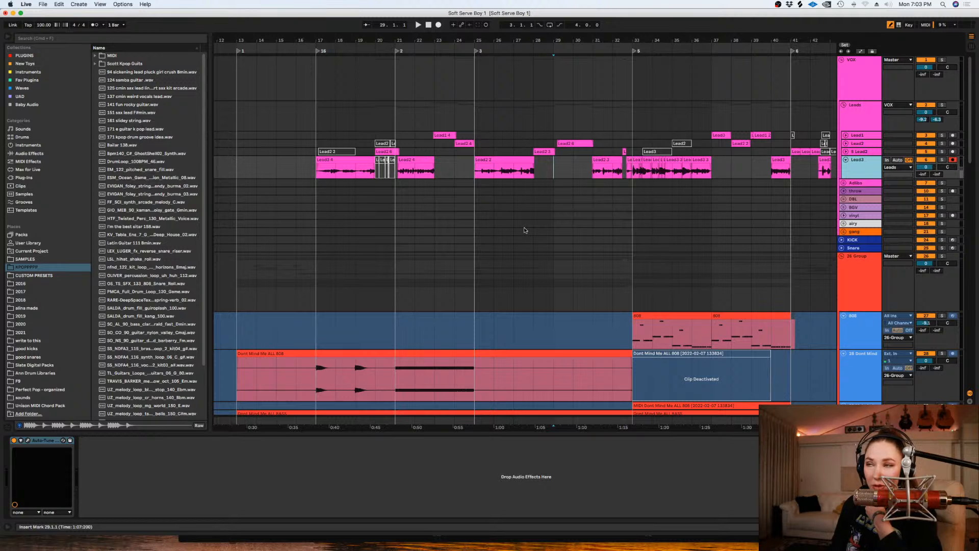
pyautogui.click(842, 257)
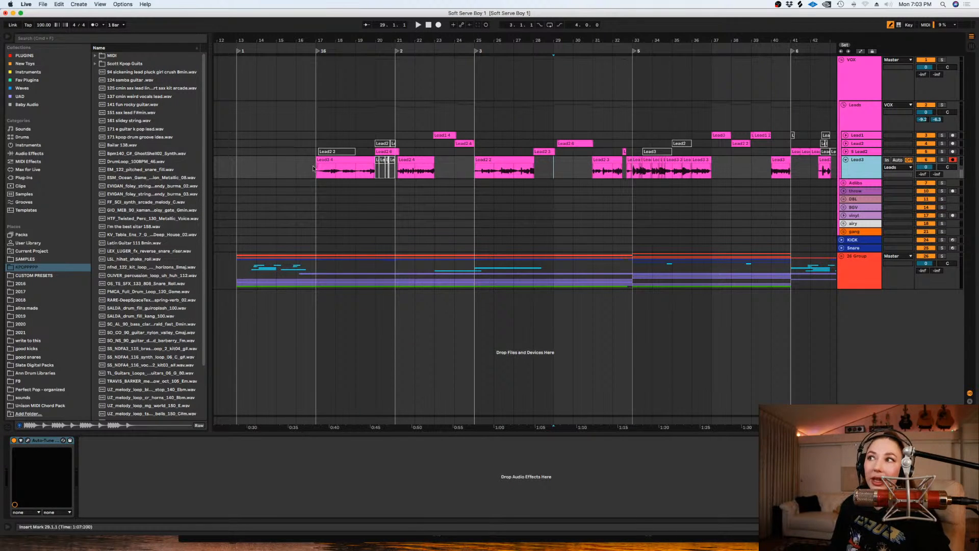
# - Turn off record arming on the Lead3 vocal track
pyautogui.click(496, 217)
pyautogui.press('-')
pyautogui.press('-')
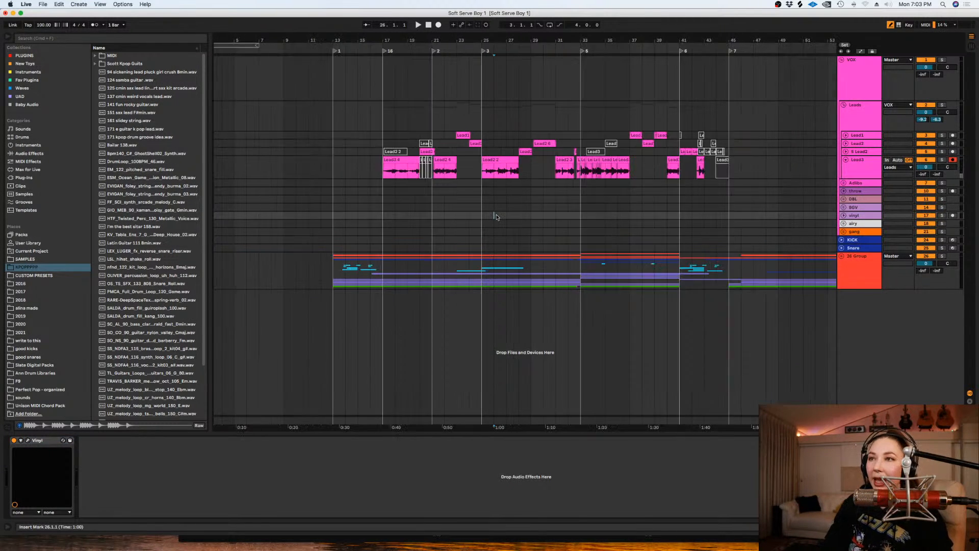
pyautogui.press('+')
pyautogui.press('+')
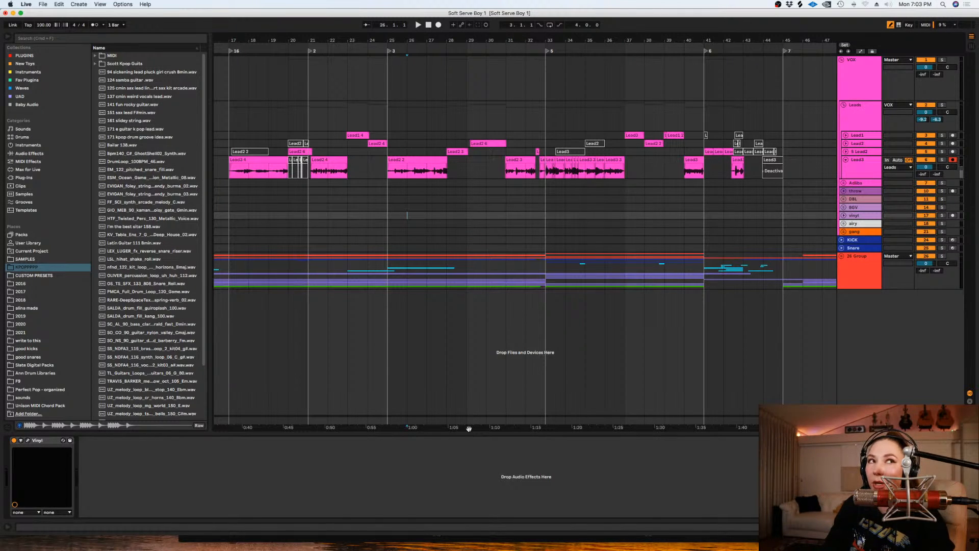
pyautogui.hscroll(-10, 484, 357)
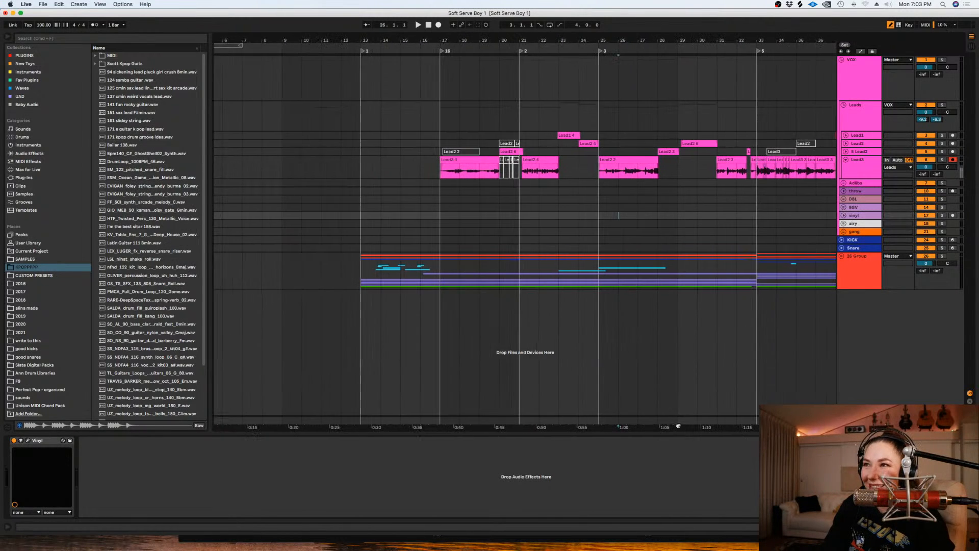
pyautogui.click(431, 136)
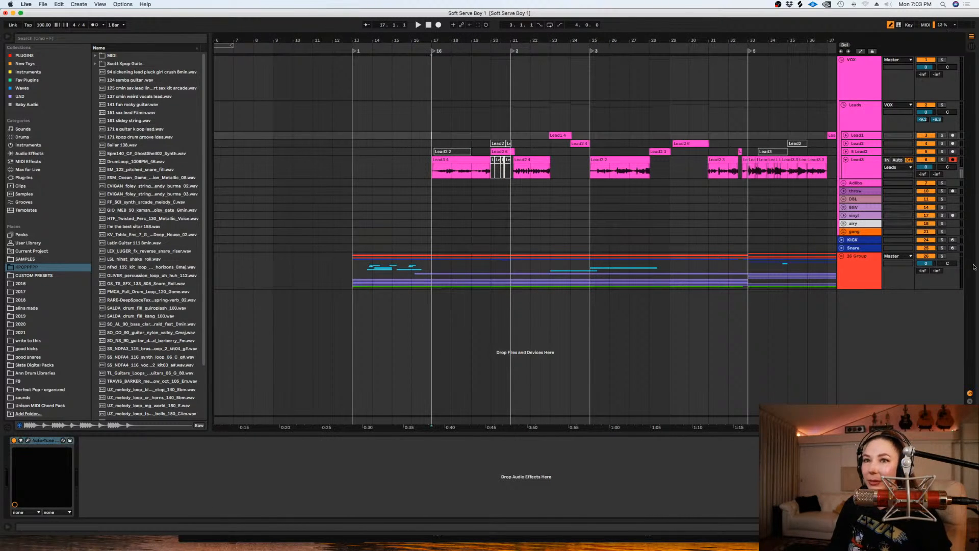
pyautogui.click(953, 160)
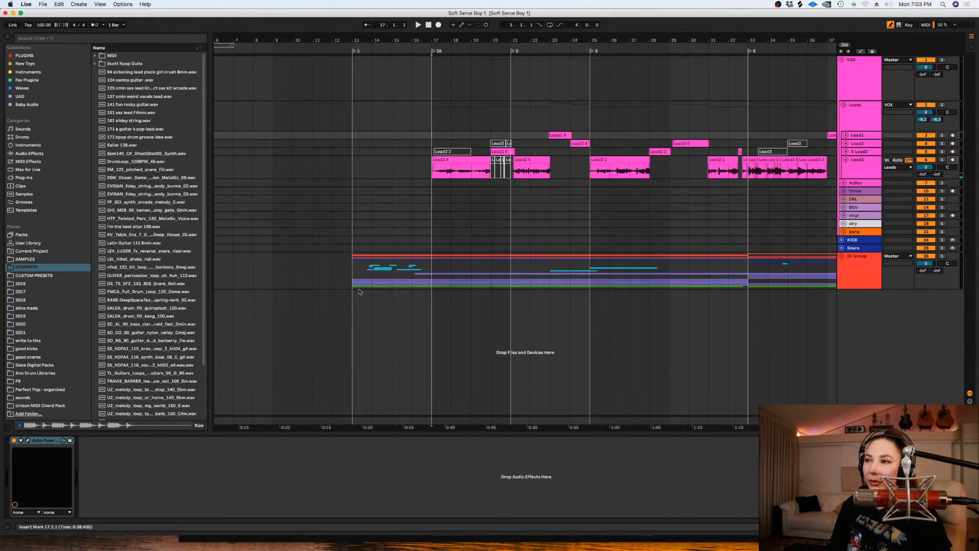
# - Expand the 26 Group and collapse the chant group inside it
pyautogui.click(510, 322)
pyautogui.press('-')
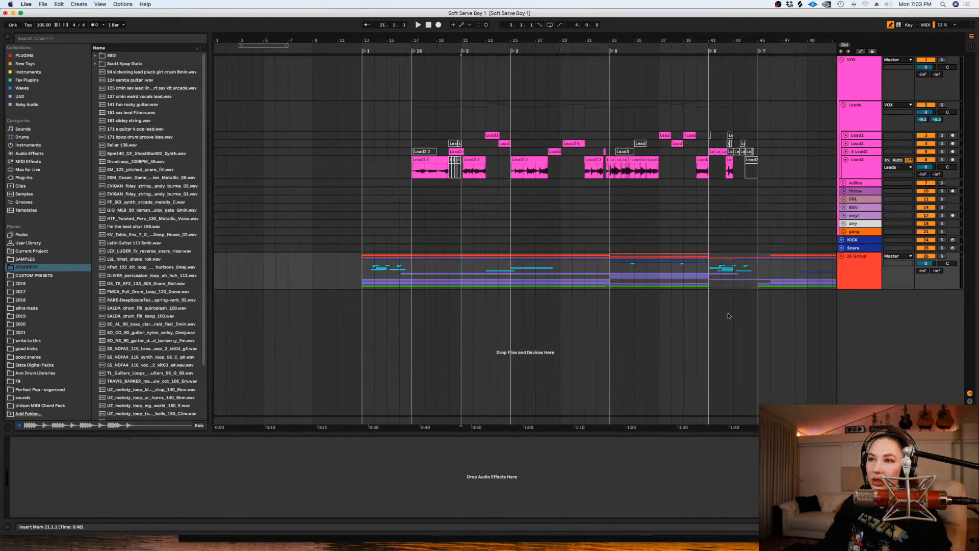
pyautogui.click(842, 256)
pyautogui.scroll(-5, 794, 256)
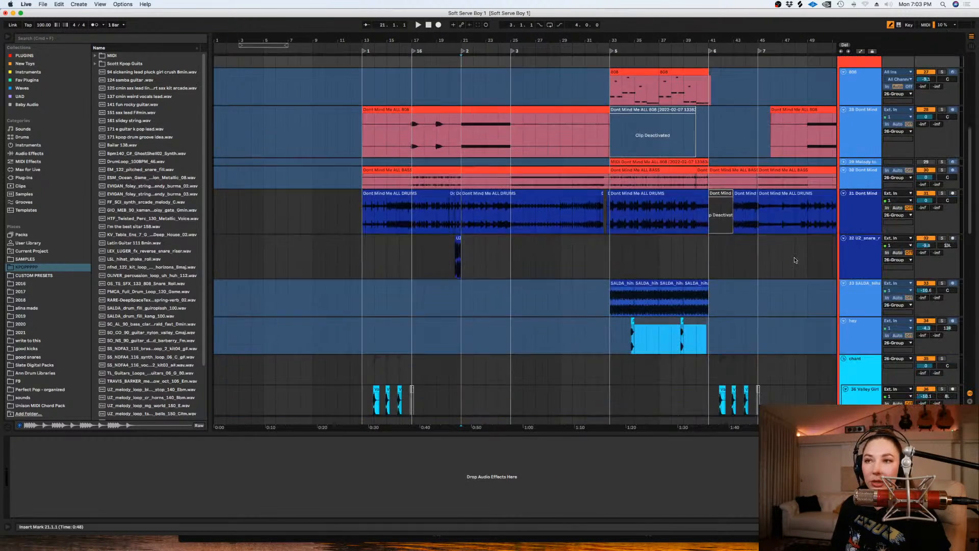
pyautogui.scroll(-6, 794, 259)
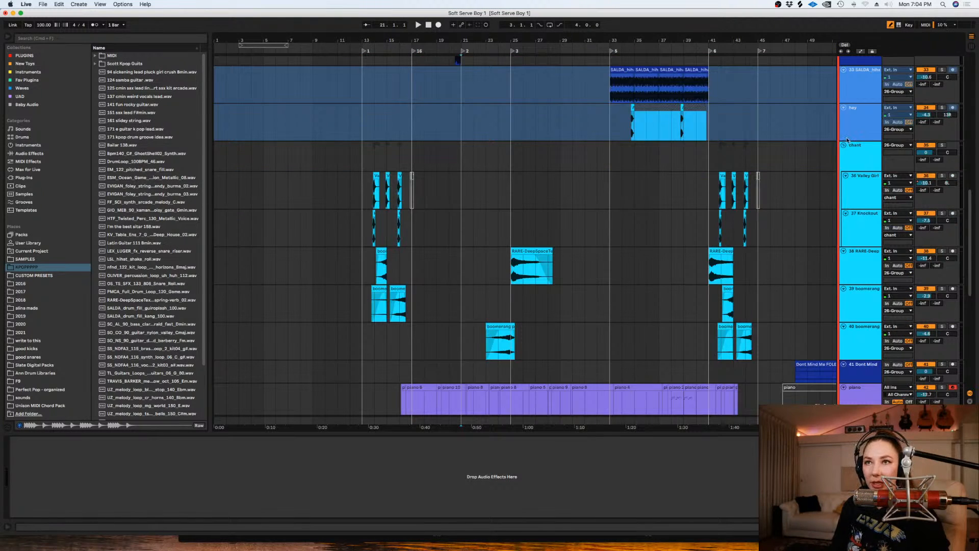
pyautogui.click(844, 146)
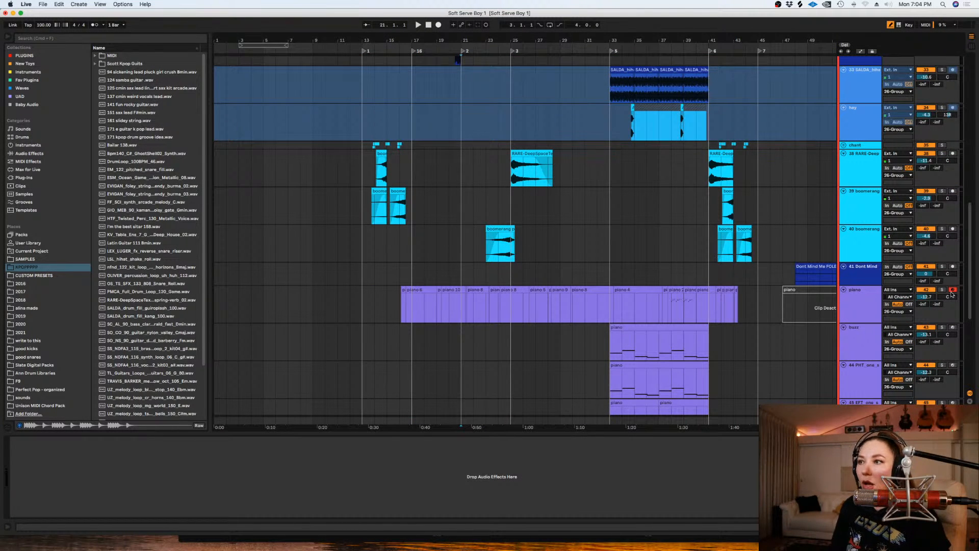
# - Copy the two-bar melody at bar 37 of the piano track to bar 33 and repeat it up to bar 41
pyautogui.click(646, 306)
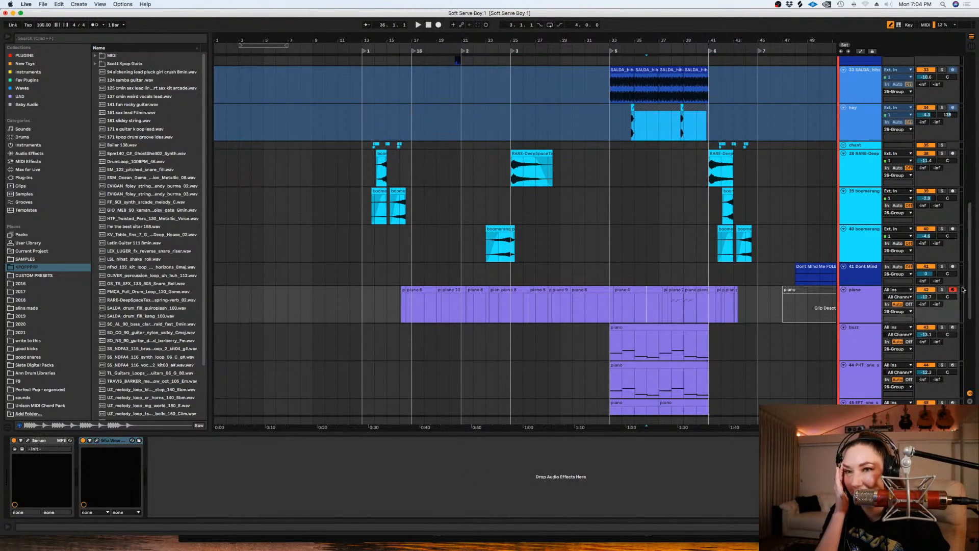
pyautogui.moveTo(669, 291); pyautogui.dragTo(733, 290)
pyautogui.click(678, 301)
pyautogui.scroll(5, 678, 301)
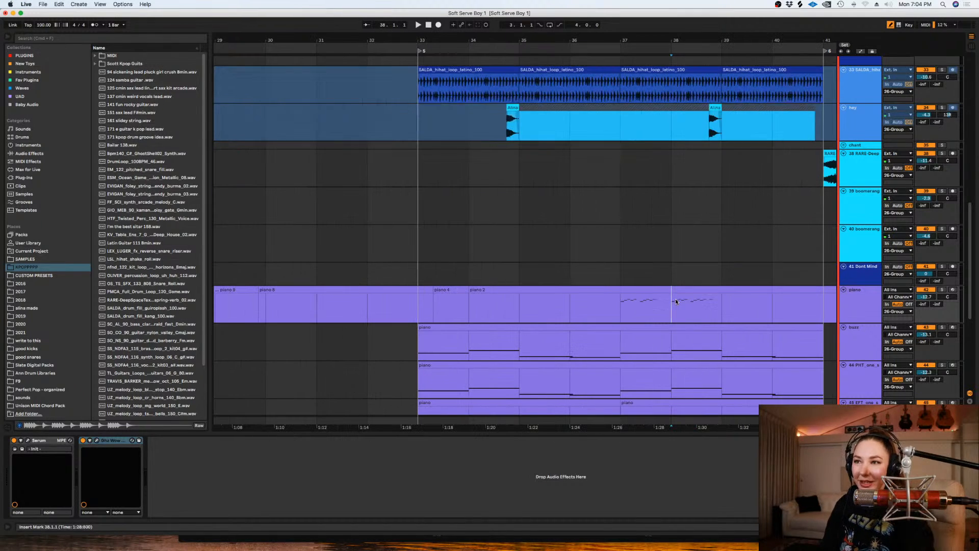
pyautogui.moveTo(724, 310); pyautogui.dragTo(419, 293)
pyautogui.press('super+e')
pyautogui.press('super+d')
pyautogui.press('super+d')
pyautogui.press('super+d')
# - Deactivate the piano melody clips in bar 36 and bar 40
pyautogui.click(763, 320)
pyautogui.click(598, 312)
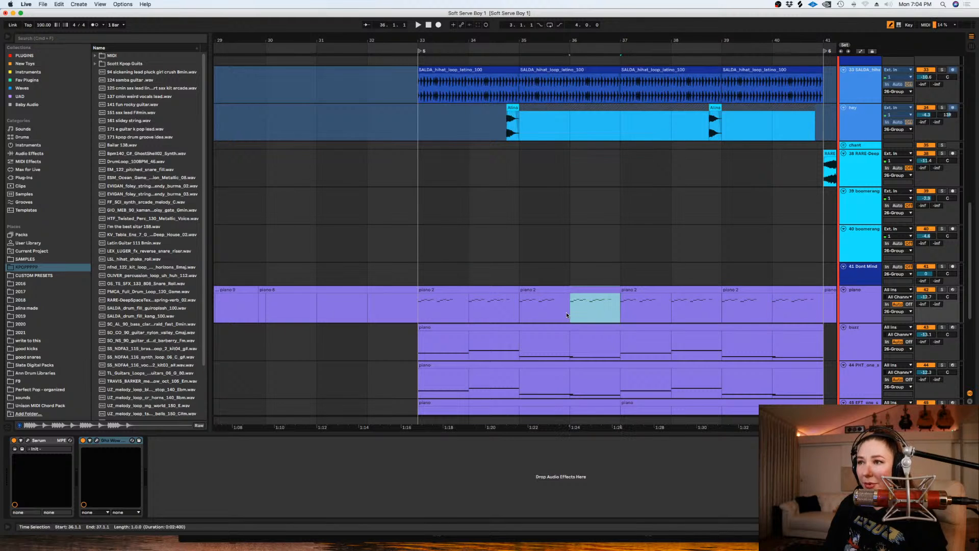
pyautogui.press('0')
pyautogui.click(775, 305)
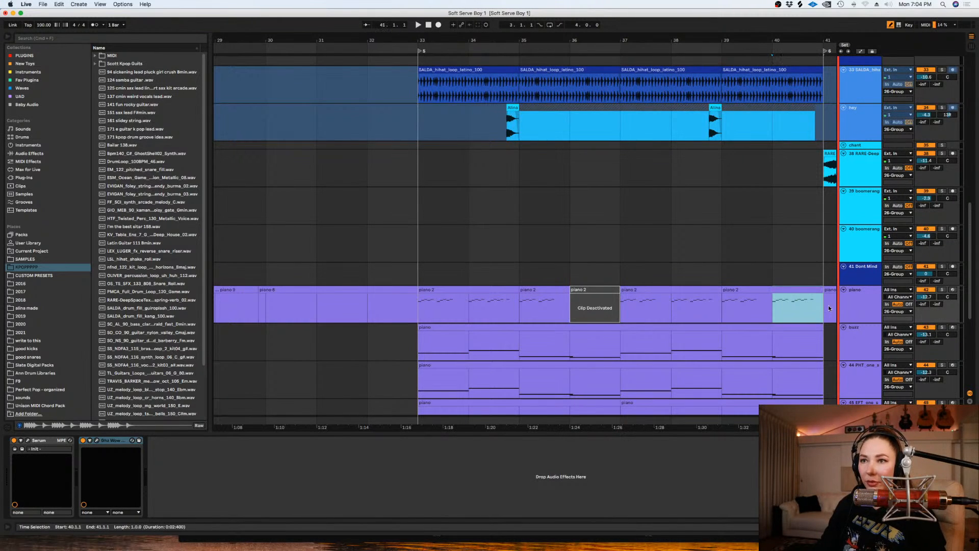
pyautogui.press('0')
# - Play the arrangement from bar 33 and solo the piano track to check its melody
pyautogui.click(411, 312)
pyautogui.press('space')
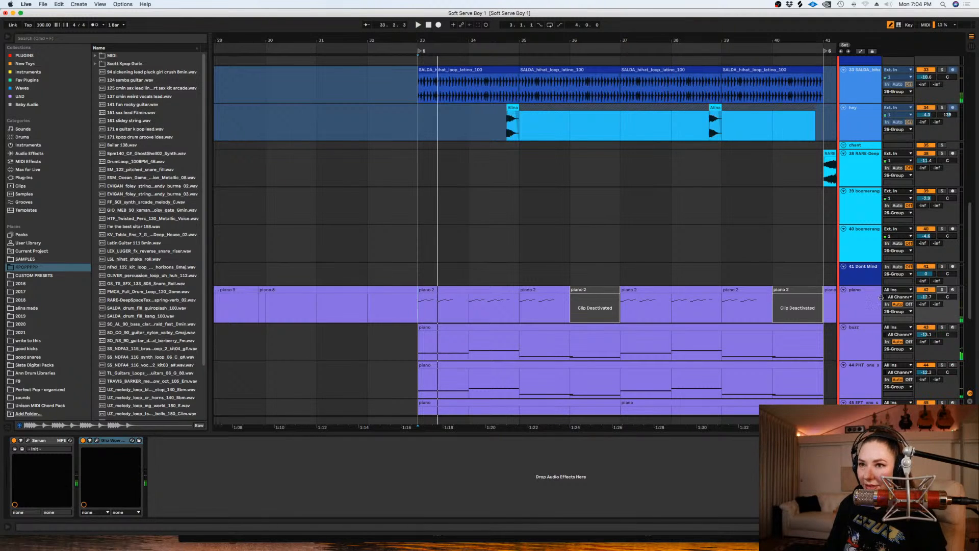
pyautogui.click(855, 306)
pyautogui.press('space')
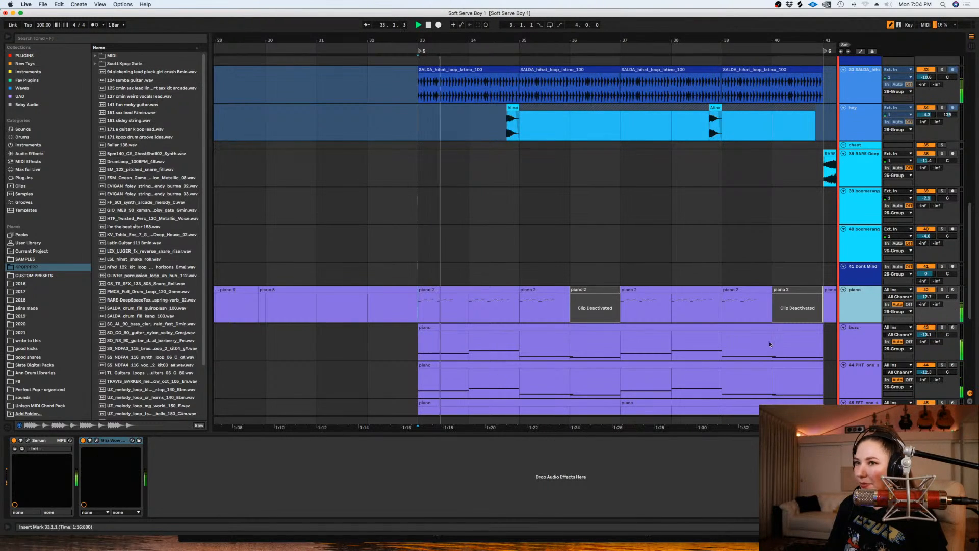
pyautogui.click(941, 289)
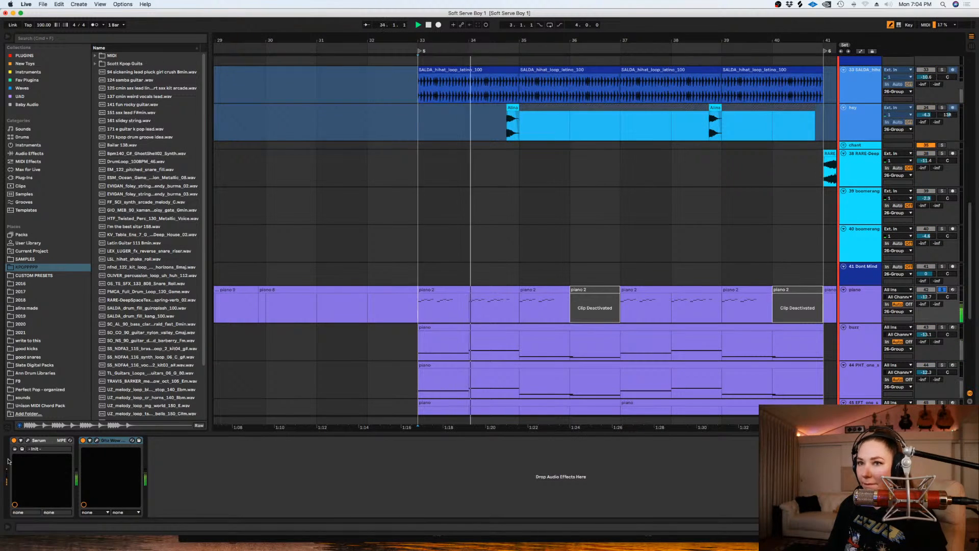
# - Open Serum's preset browser on the piano track, search for "pluck" and sort the presets newest first
pyautogui.click(28, 441)
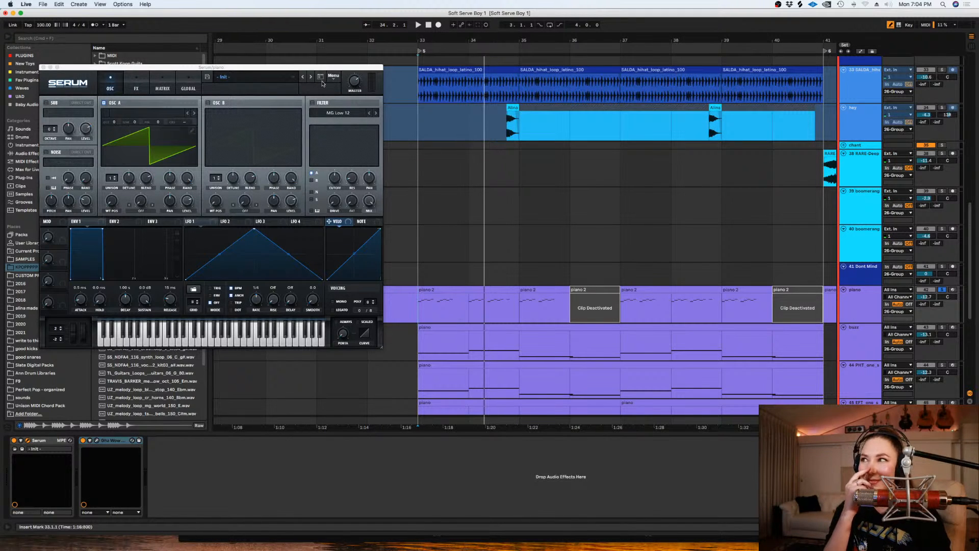
pyautogui.click(319, 77)
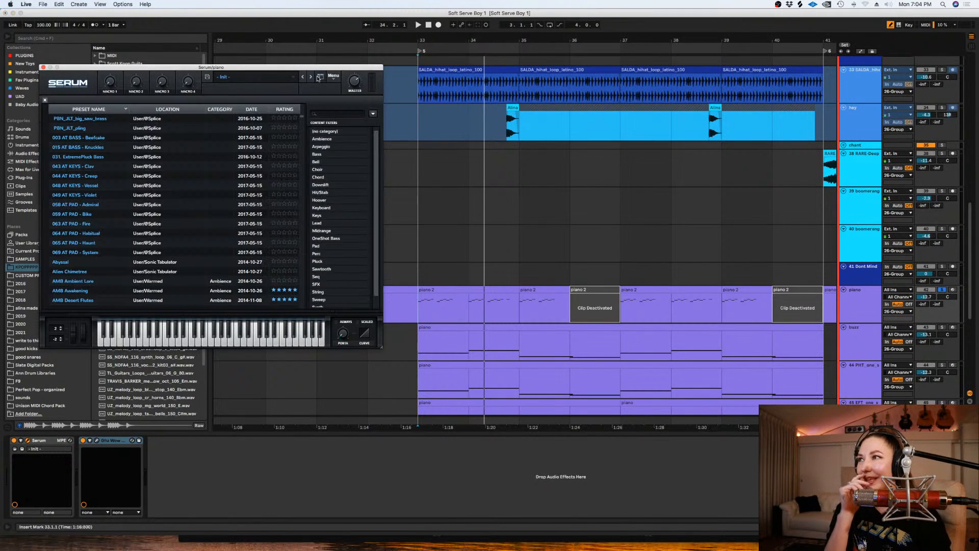
pyautogui.click(347, 113)
pyautogui.write('pl')
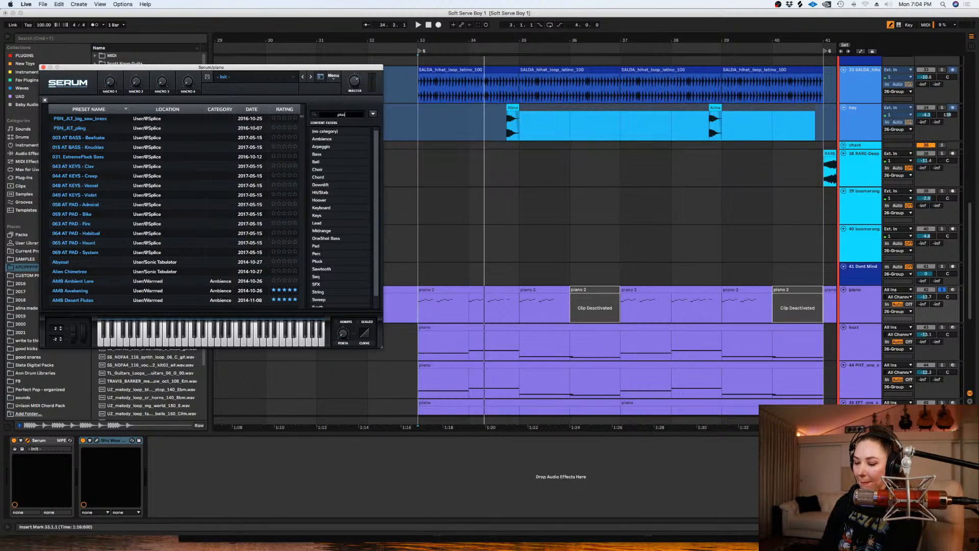
pyautogui.write('uck')
pyautogui.click(257, 110)
pyautogui.click(253, 112)
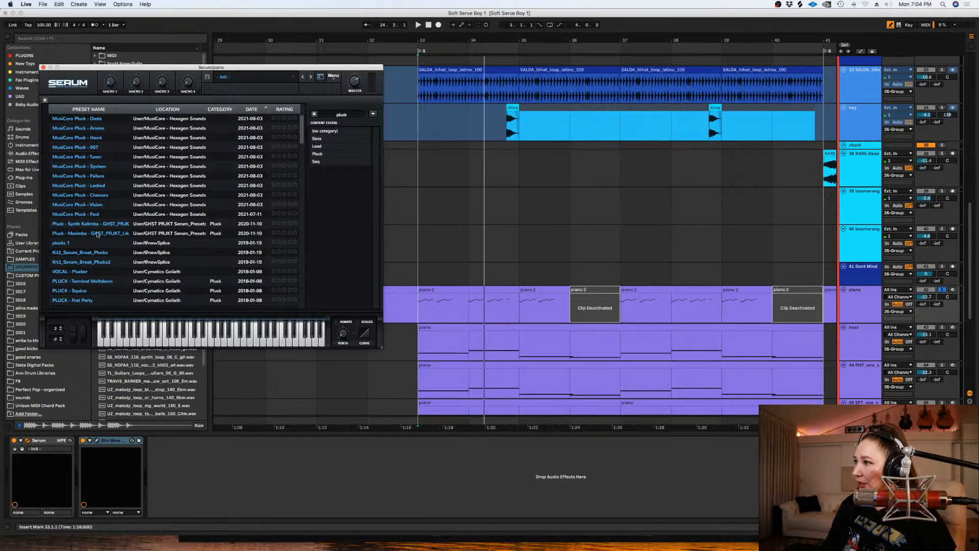
# - Audition the MusiCore Pluck presets 007, Tuner and System during playback, and load MusiCore Pluck - Failure
pyautogui.click(87, 147)
pyautogui.press('space')
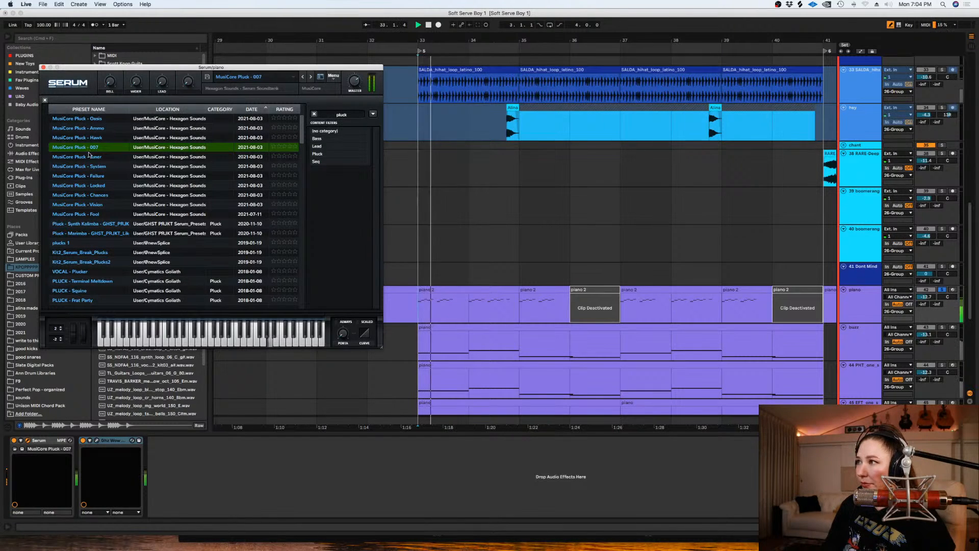
pyautogui.click(88, 157)
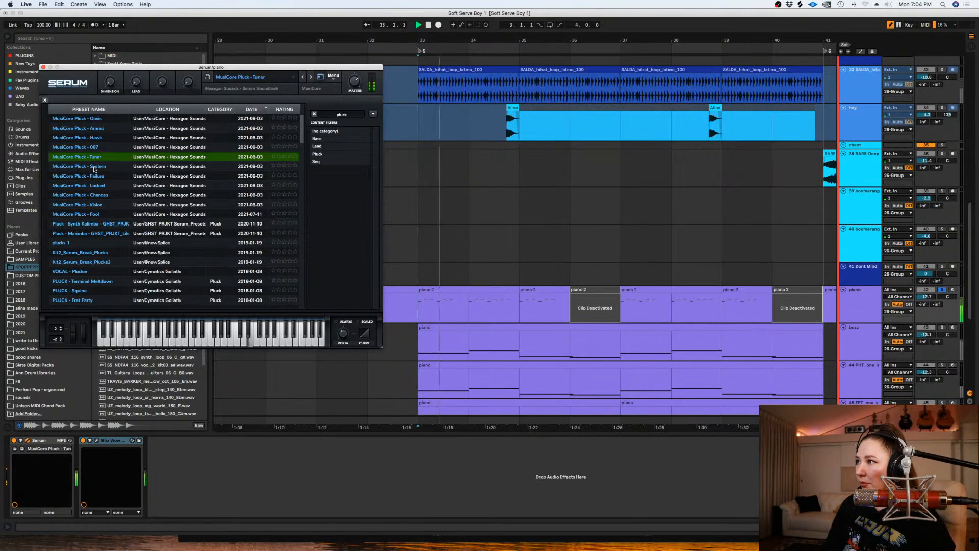
pyautogui.click(94, 167)
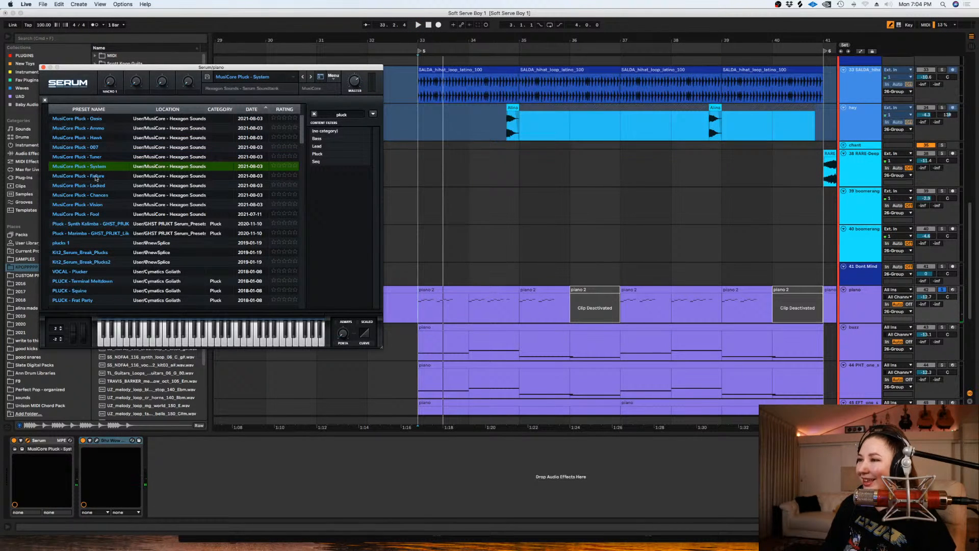
pyautogui.click(515, 269)
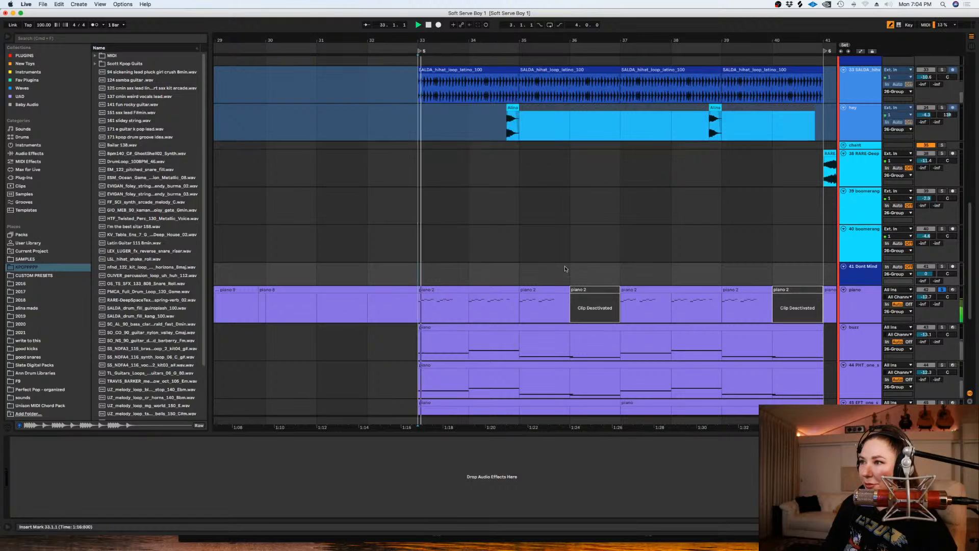
pyautogui.click(964, 289)
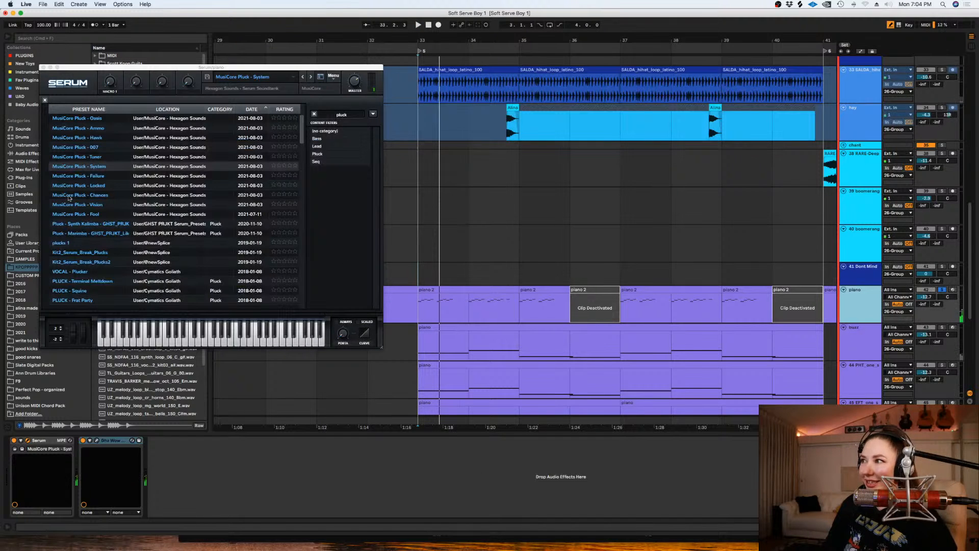
pyautogui.click(78, 176)
pyautogui.press('space')
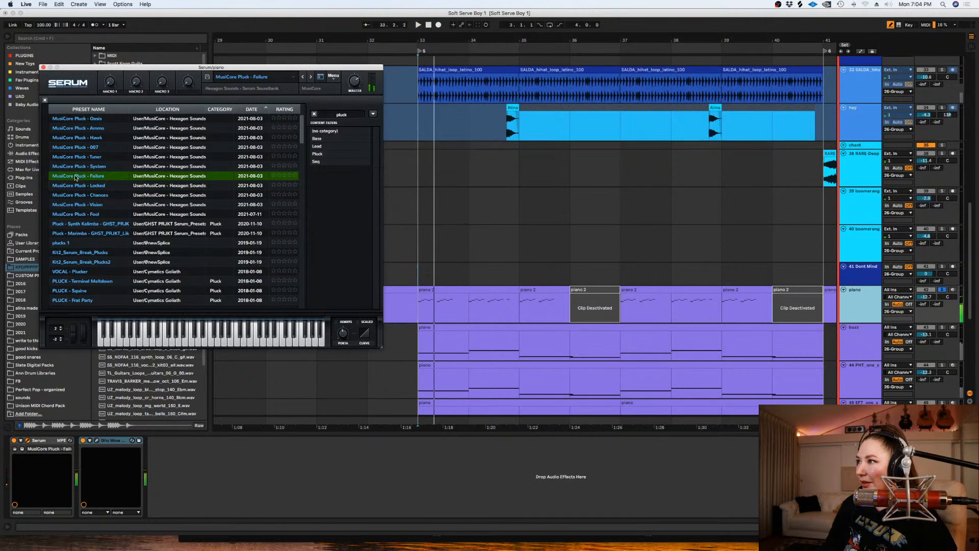
# - Unsolo the piano track and set its volume to -10.2 dB against the full mix
pyautogui.click(942, 289)
pyautogui.moveTo(926, 297); pyautogui.dragTo(926, 284)
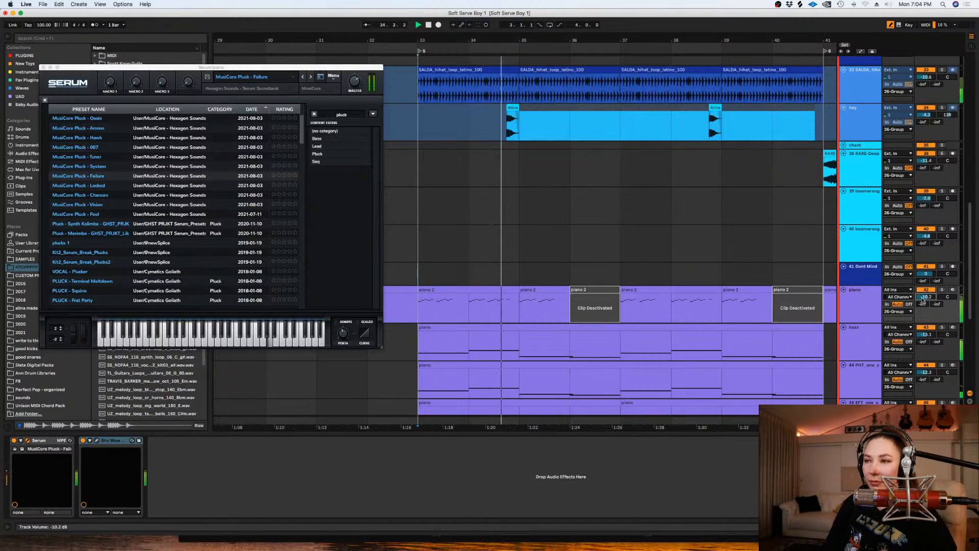
pyautogui.press('space')
# - Delete the piano clips in bars 15 to 33 and bars 41 to 45, and close the Serum window
pyautogui.click(606, 254)
pyautogui.press('-')
pyautogui.press('-')
pyautogui.scroll(4, 602, 250)
pyautogui.scroll(-4, 601, 249)
pyautogui.press('-')
pyautogui.moveTo(548, 312); pyautogui.dragTo(329, 306)
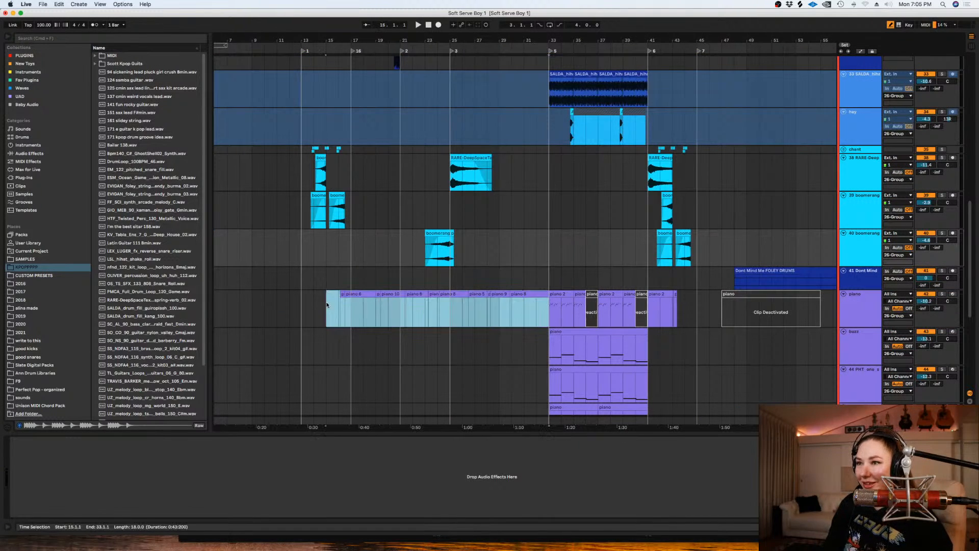
pyautogui.moveTo(688, 314); pyautogui.dragTo(653, 312)
pyautogui.press('Delete')
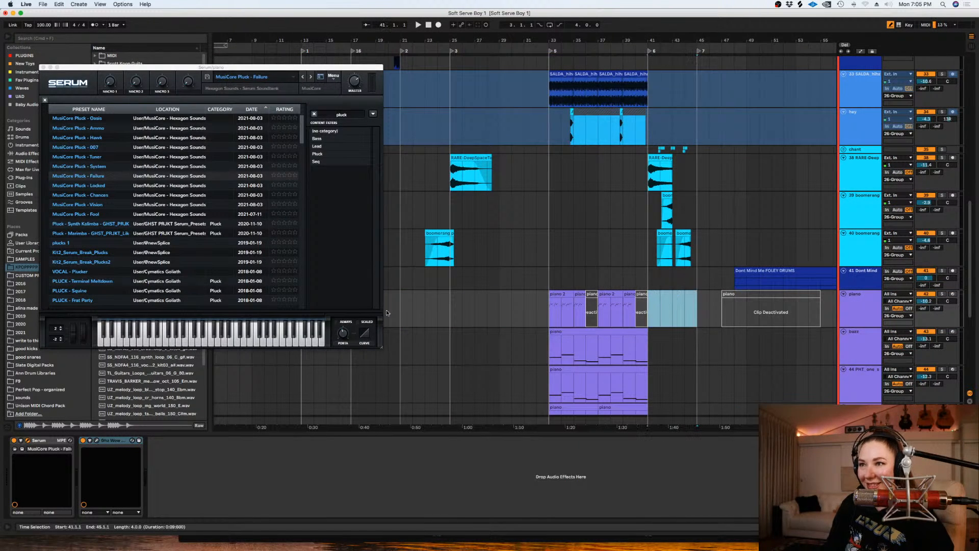
pyautogui.click(44, 67)
# - Freeze all the tracks from piano down to 50 Dont Mind
pyautogui.rightClick(851, 313)
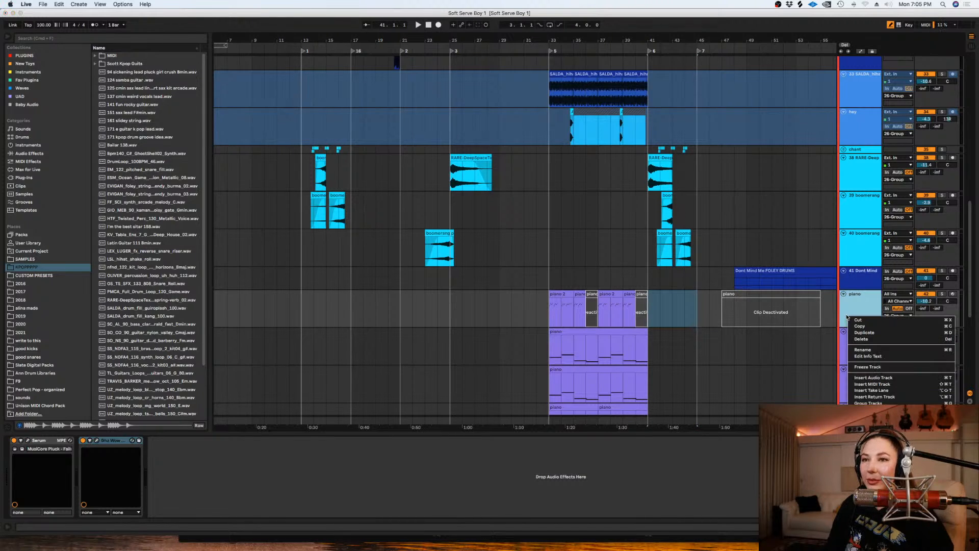
pyautogui.click(851, 312)
pyautogui.scroll(-8, 850, 312)
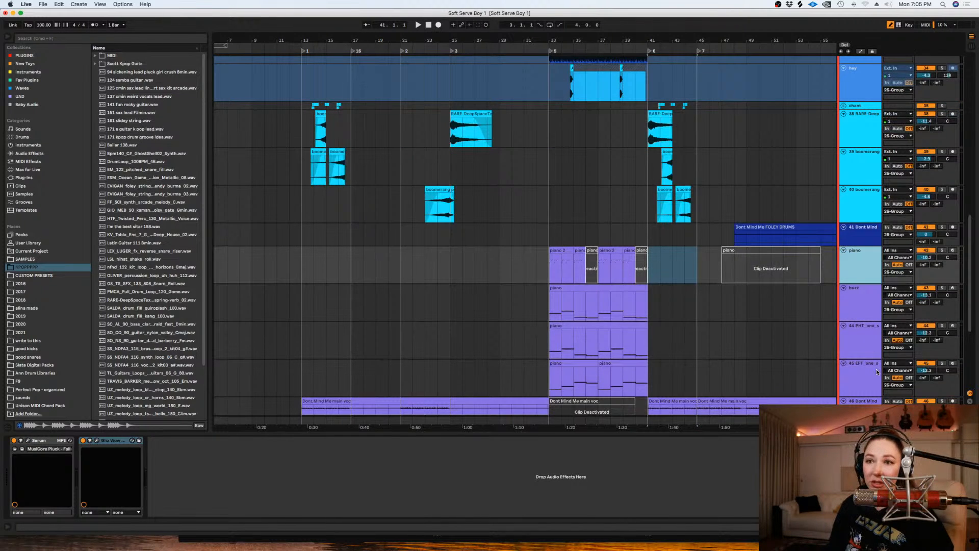
pyautogui.scroll(-3, 861, 374)
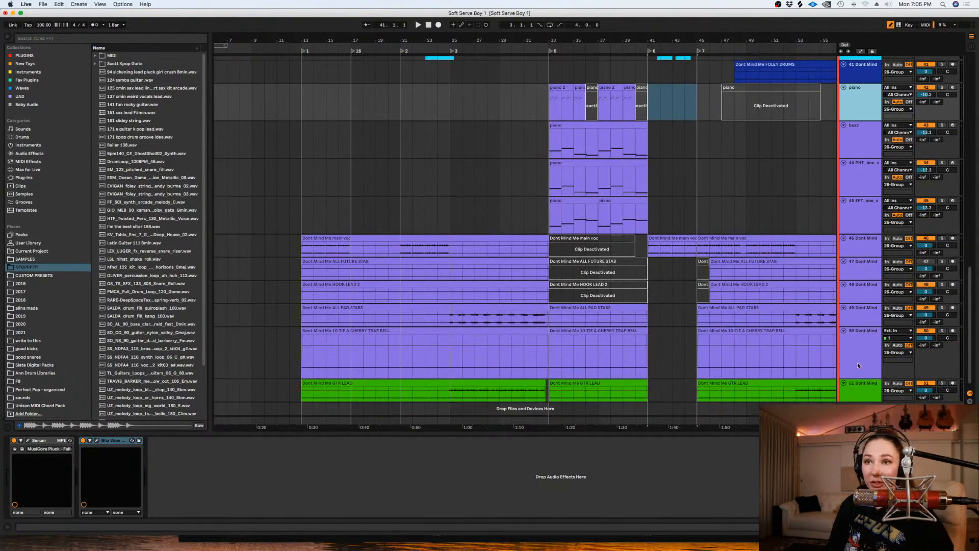
pyautogui.keyDown('shift'); pyautogui.click(858, 363); pyautogui.keyUp('shift')
pyautogui.rightClick(857, 368)
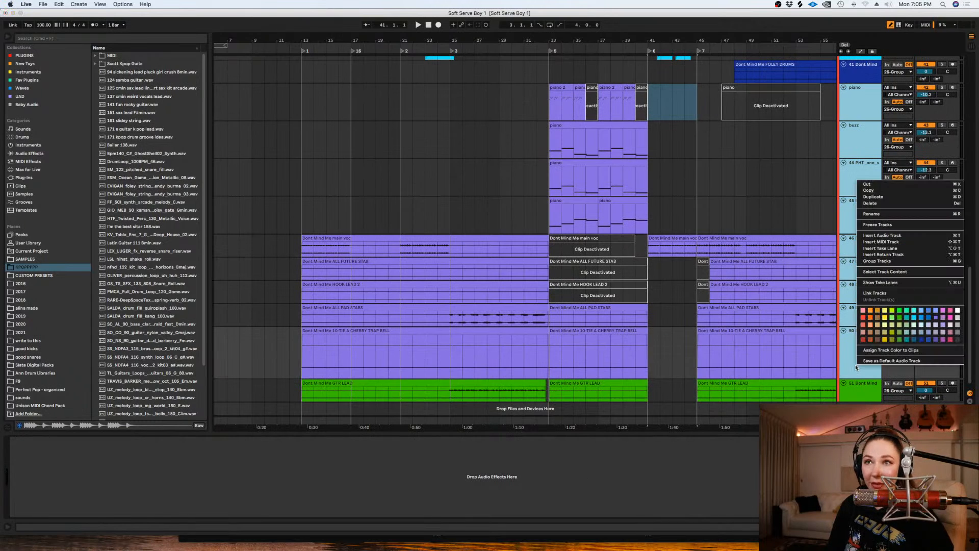
pyautogui.click(879, 224)
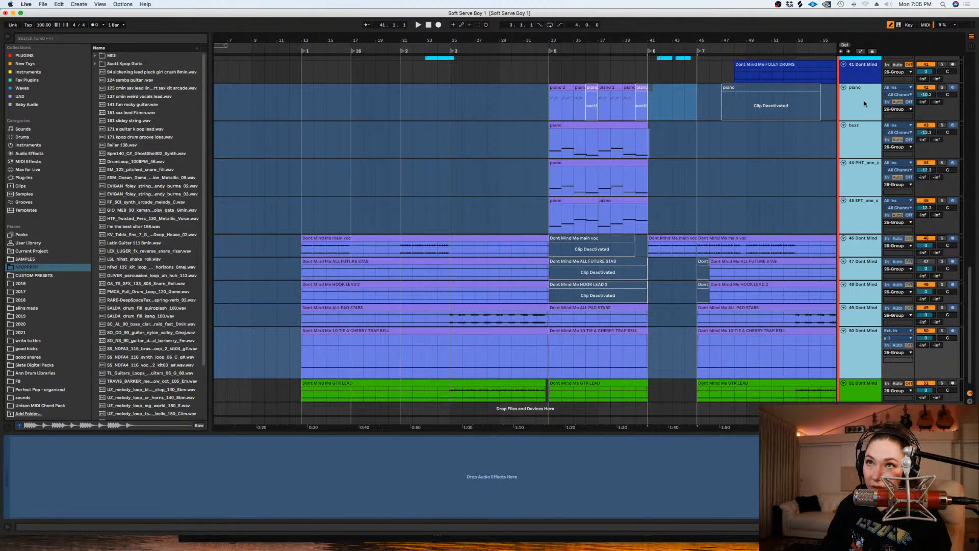
# - Minimise the heights of the tracks from piano to 50 Dont Mind and of tracks 38 RARE-Deep to 41 Dont Mind
pyautogui.moveTo(860, 120); pyautogui.dragTo(860, 54)
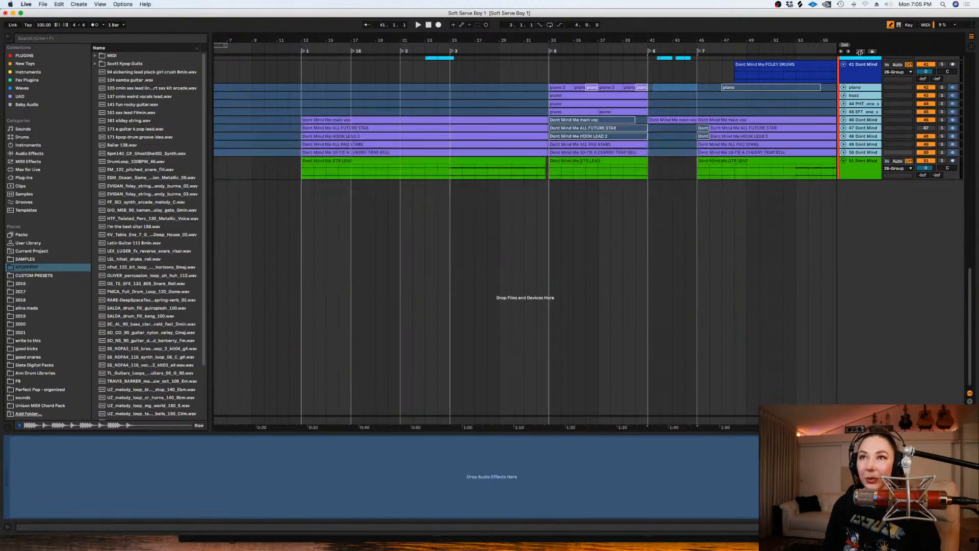
pyautogui.scroll(8, 758, 152)
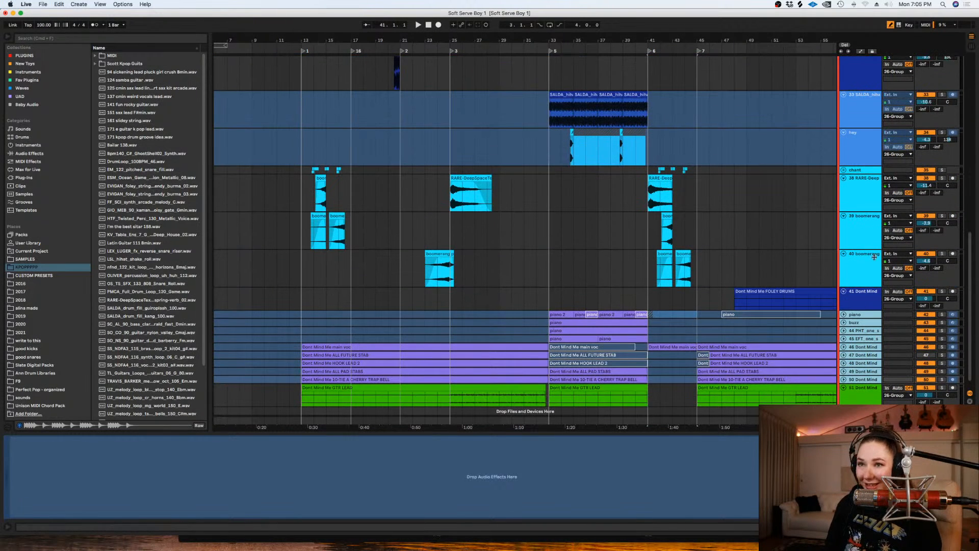
pyautogui.click(862, 303)
pyautogui.keyDown('shift'); pyautogui.click(859, 206); pyautogui.keyUp('shift')
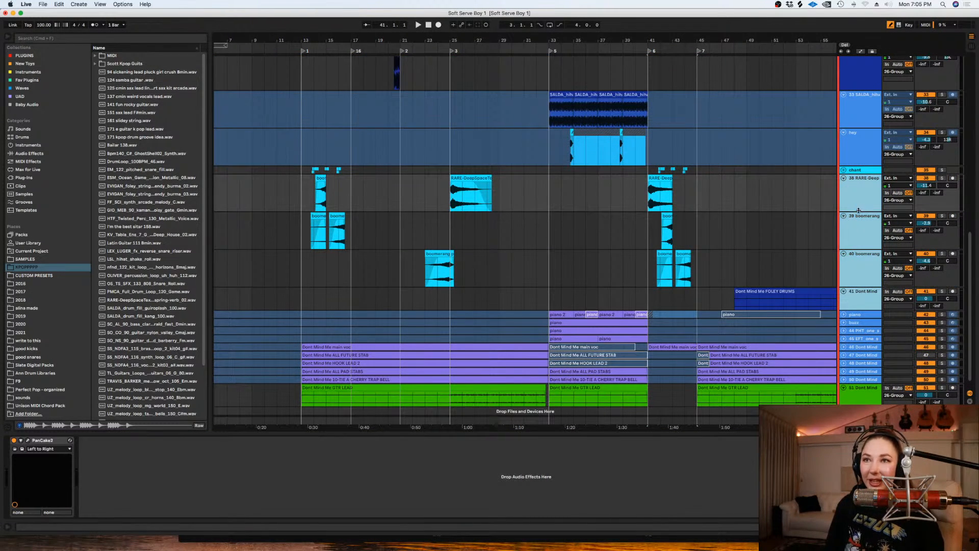
pyautogui.click(843, 178)
pyautogui.click(679, 130)
# - Minimise the heights of tracks 31 to 34 and of the 808 to 29 Melody tracks, and fold the 26 Group
pyautogui.scroll(10, 678, 131)
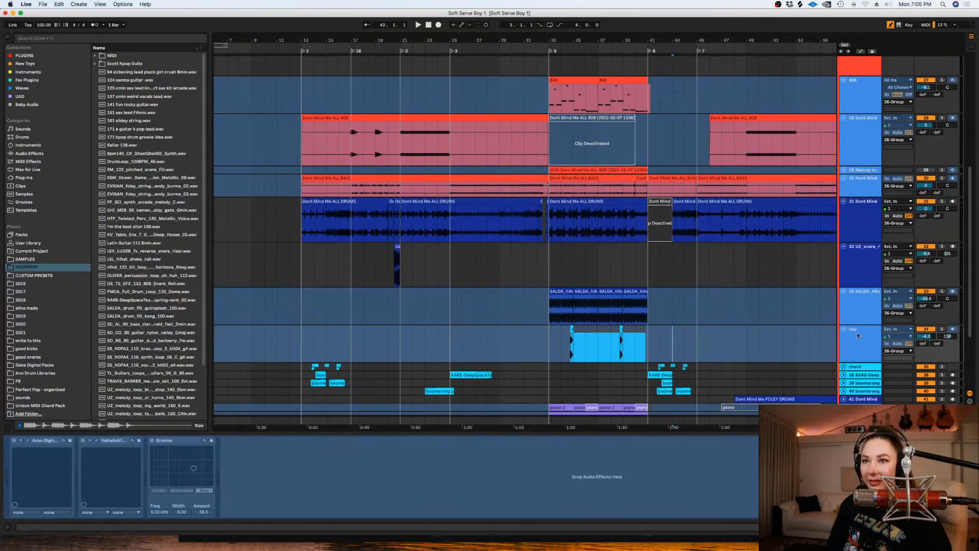
pyautogui.click(855, 245)
pyautogui.moveTo(853, 241); pyautogui.dragTo(853, 156)
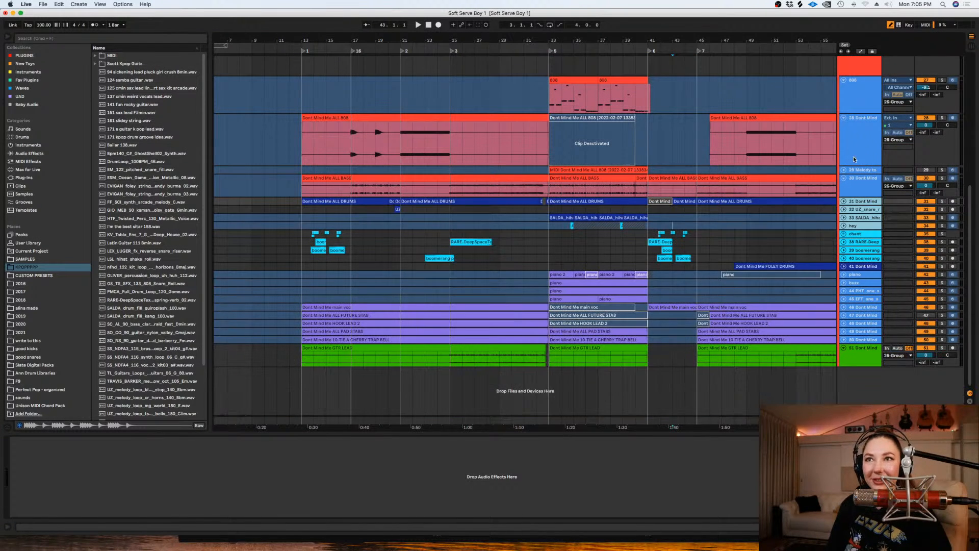
pyautogui.click(857, 159)
pyautogui.keyDown('shift'); pyautogui.click(860, 106); pyautogui.keyUp('shift')
pyautogui.moveTo(859, 114); pyautogui.dragTo(859, 85)
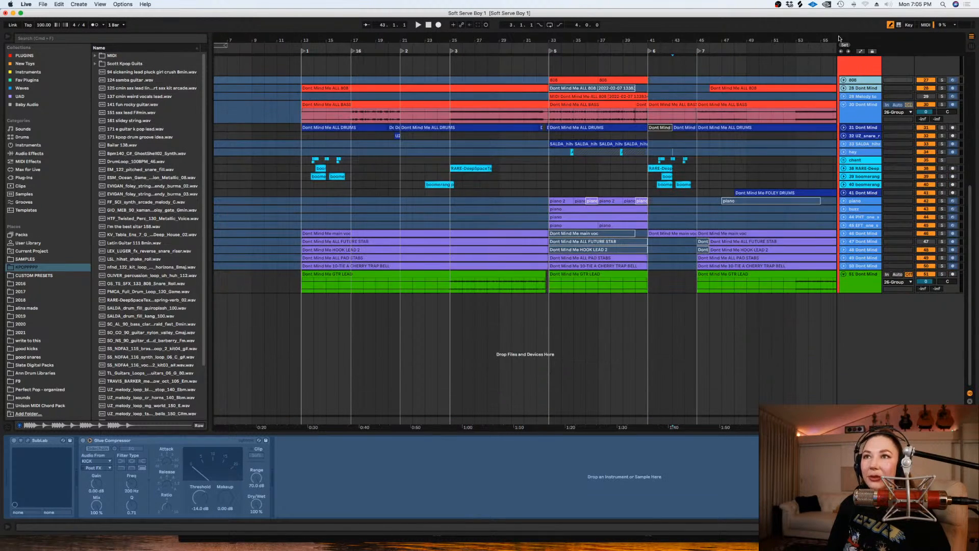
pyautogui.scroll(8, 848, 153)
pyautogui.click(841, 188)
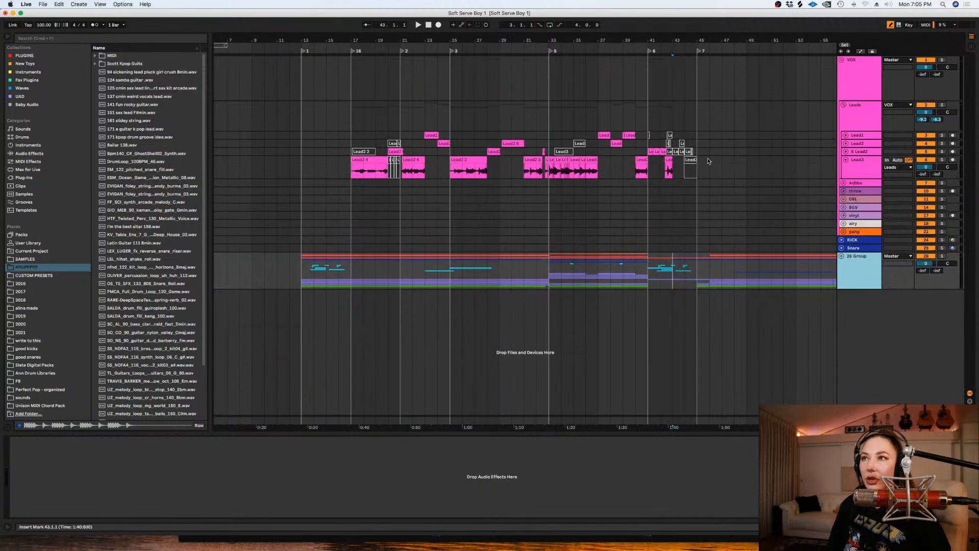
# - Unfold the 26 Group to look over its clips around bars 33 to 41, and fold it again
pyautogui.click(302, 270)
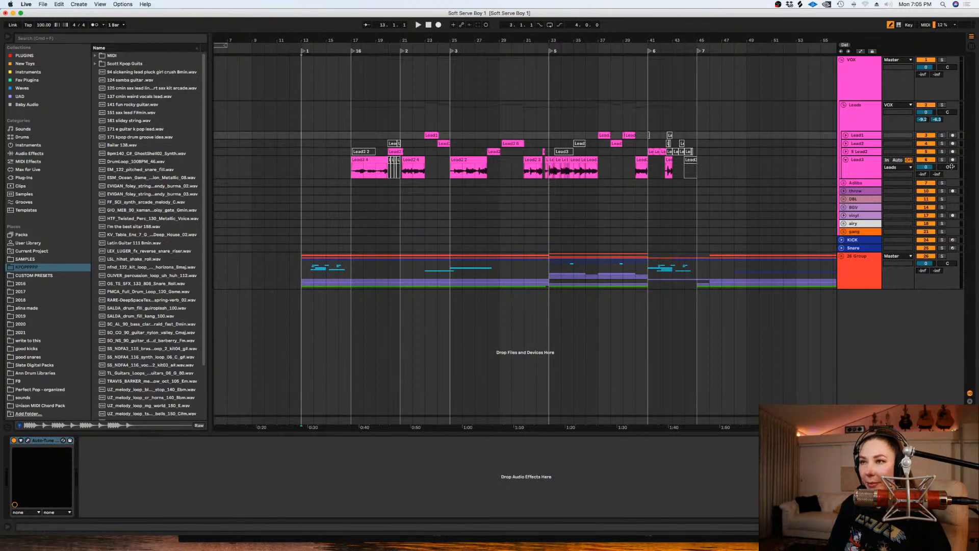
pyautogui.click(841, 256)
pyautogui.scroll(-5, 710, 245)
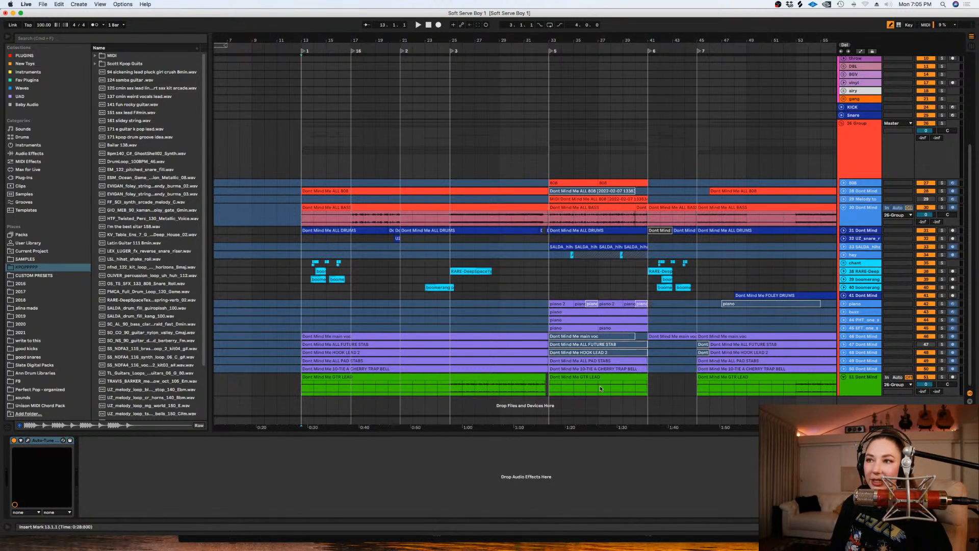
pyautogui.moveTo(655, 406); pyautogui.dragTo(548, 279)
pyautogui.click(548, 279)
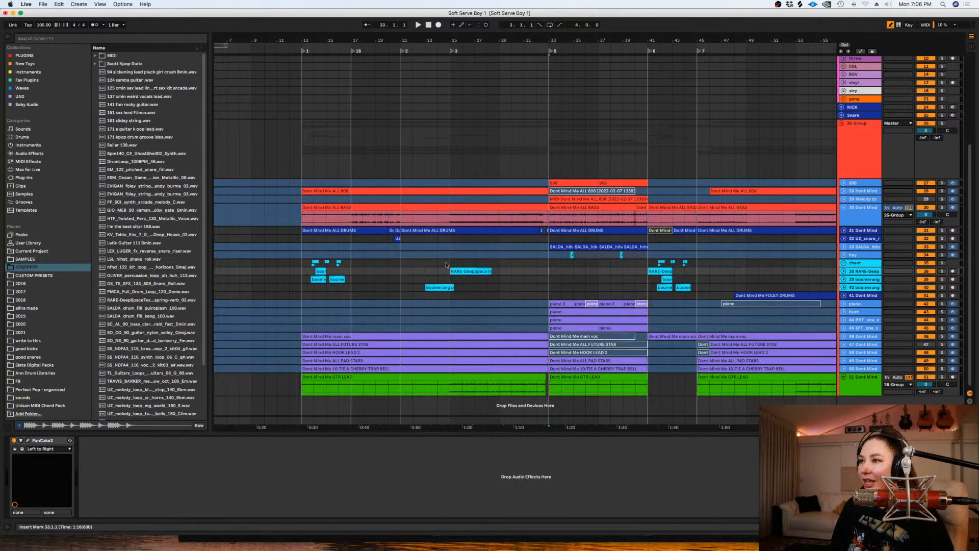
pyautogui.scroll(5, 503, 180)
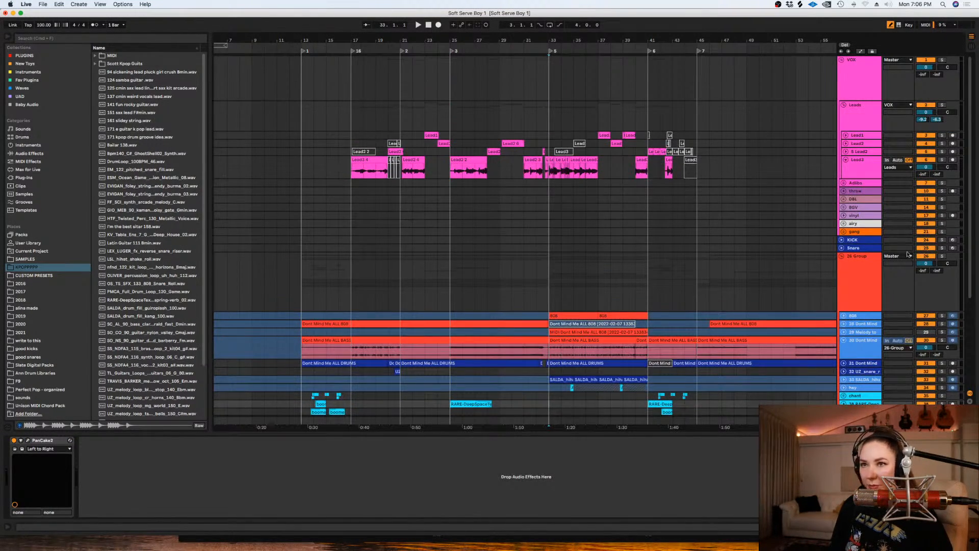
pyautogui.click(841, 256)
# - Play the full arrangement from bar 13 to about bar 43 to review the vocals against the instrumental
pyautogui.click(302, 187)
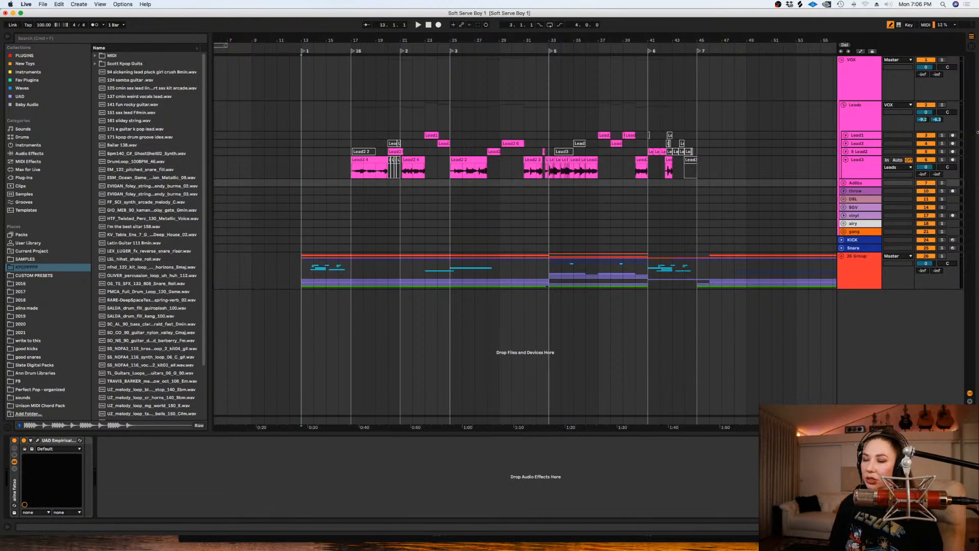
pyautogui.press('+')
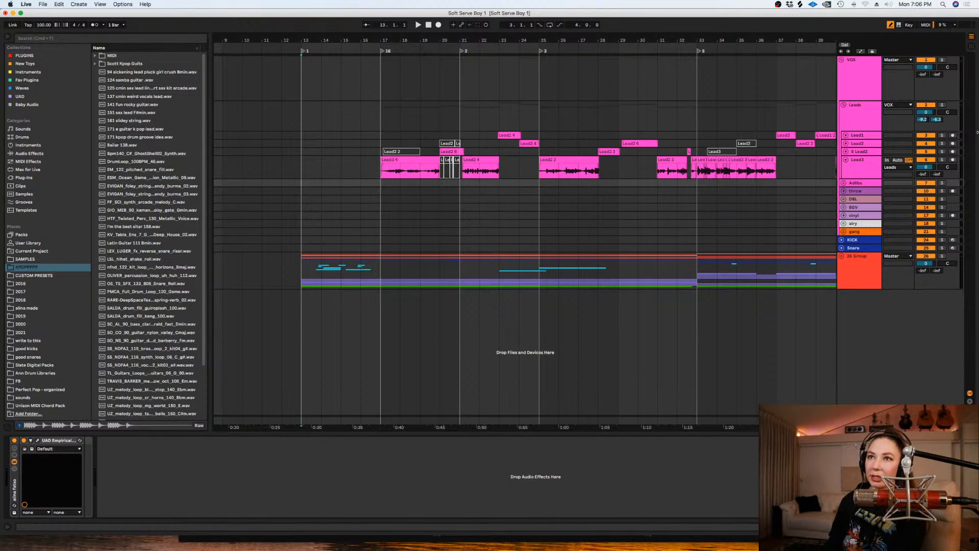
pyautogui.press('space')
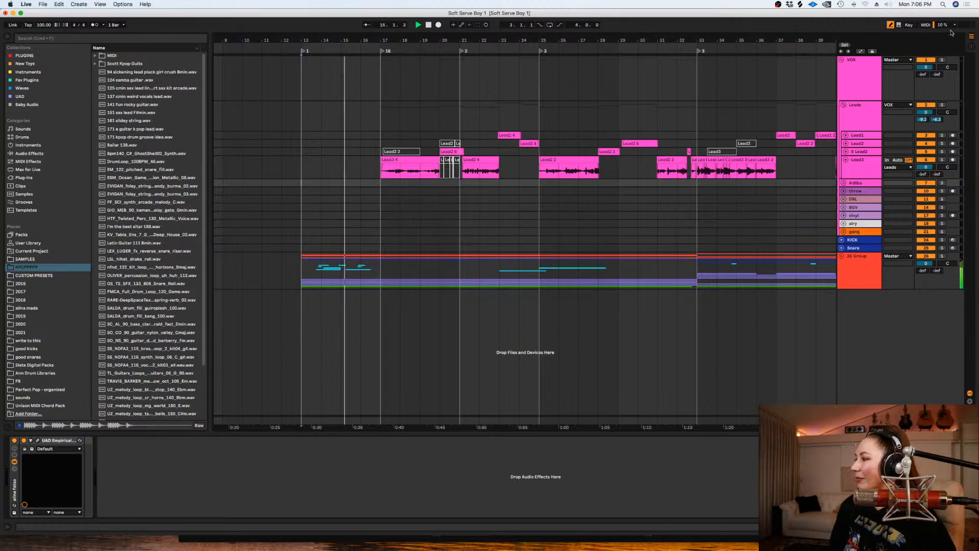
pyautogui.click(857, 265)
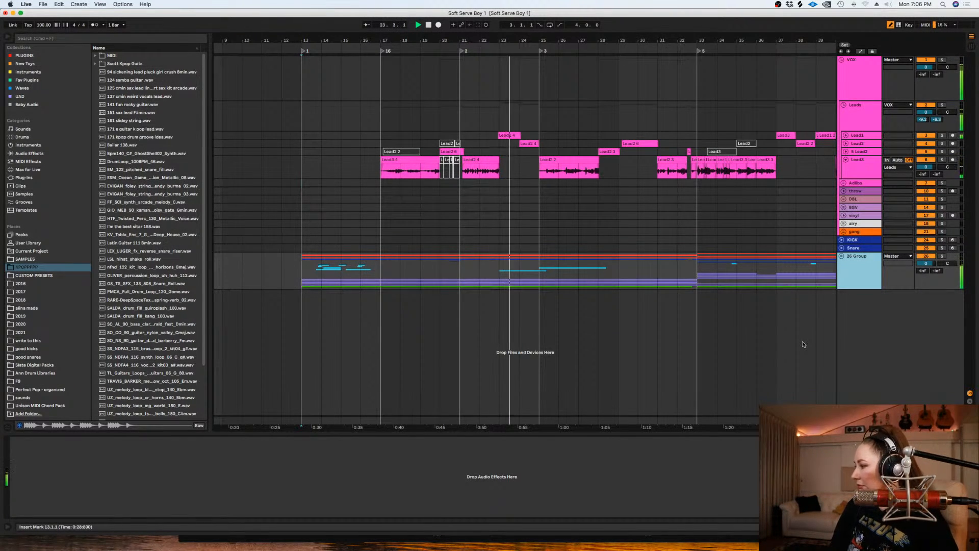
pyautogui.click(925, 420)
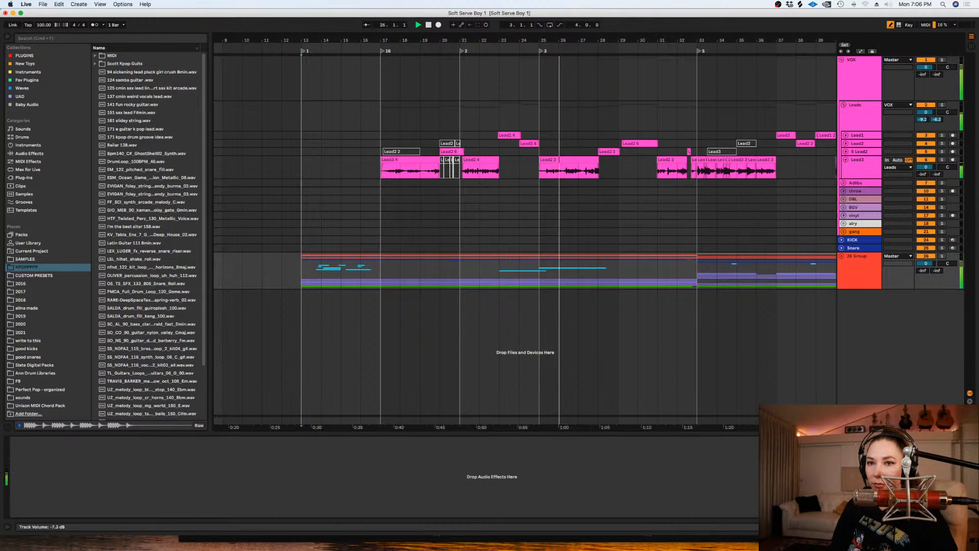
pyautogui.click(599, 244)
pyautogui.click(601, 246)
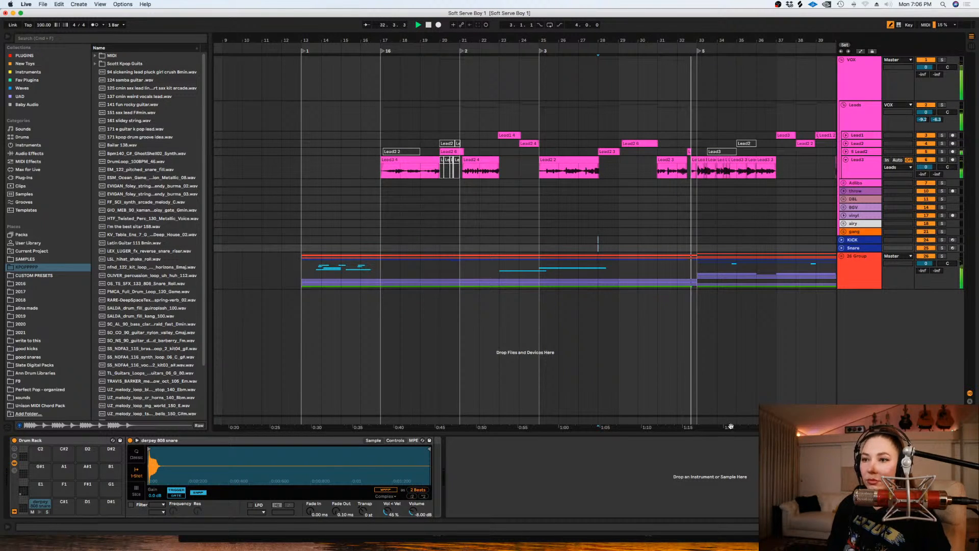
pyautogui.moveTo(730, 417); pyautogui.dragTo(600, 417)
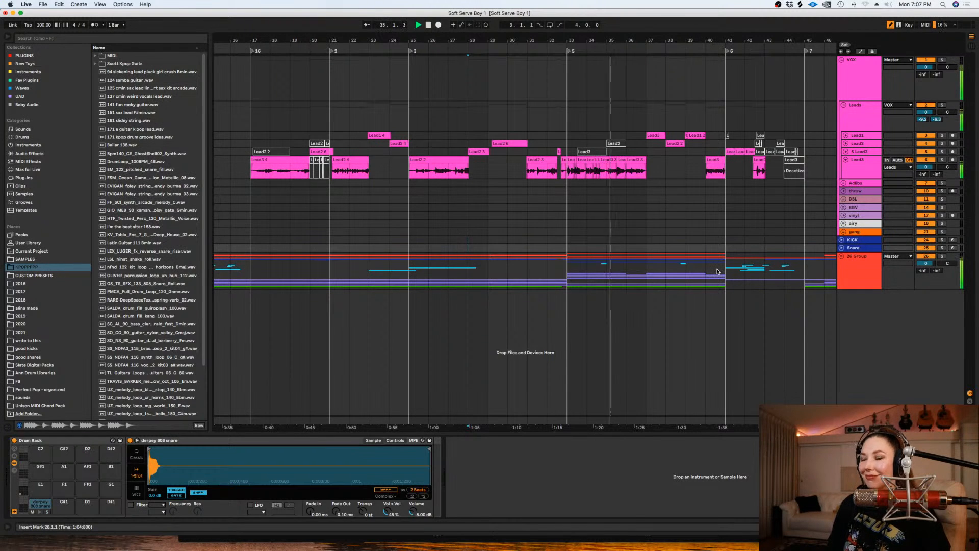
pyautogui.click(658, 324)
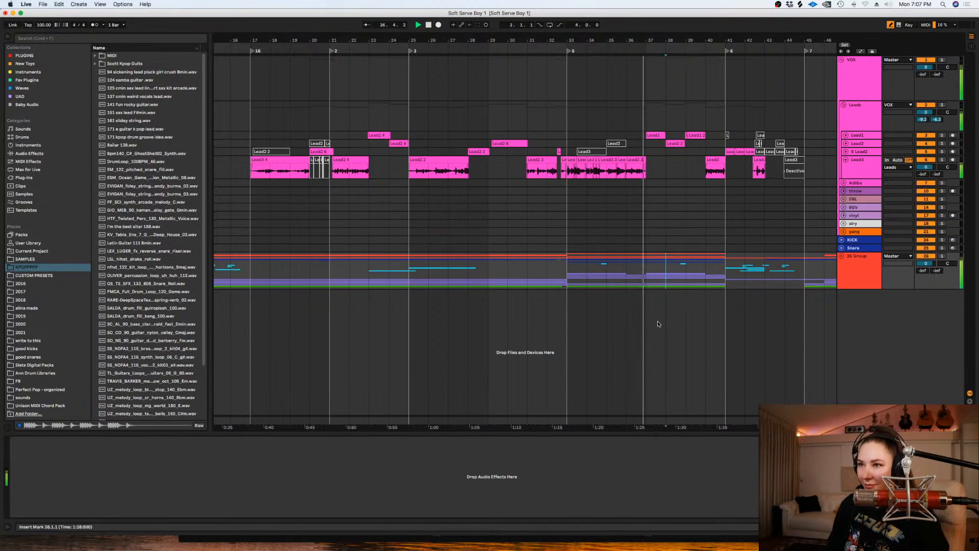
pyautogui.moveTo(703, 427); pyautogui.dragTo(645, 428)
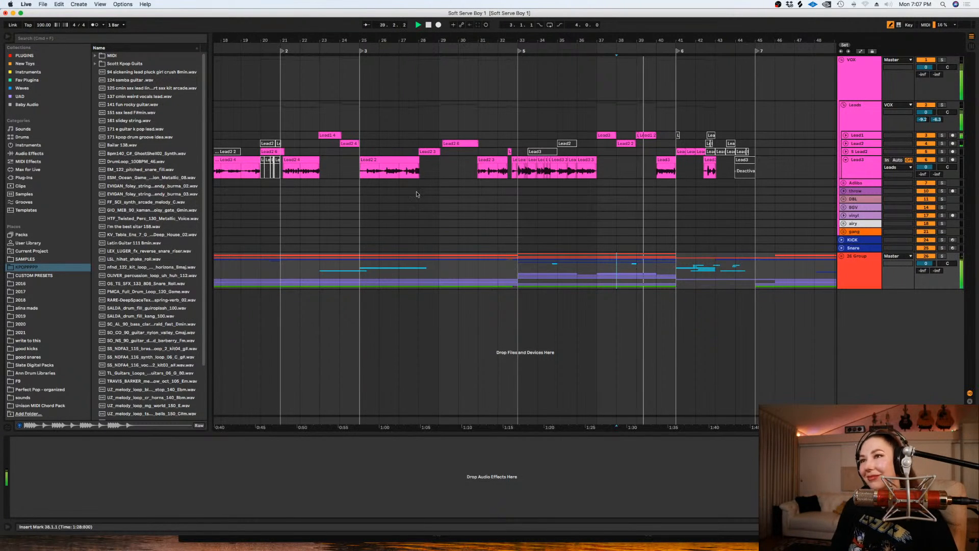
pyautogui.click(747, 159)
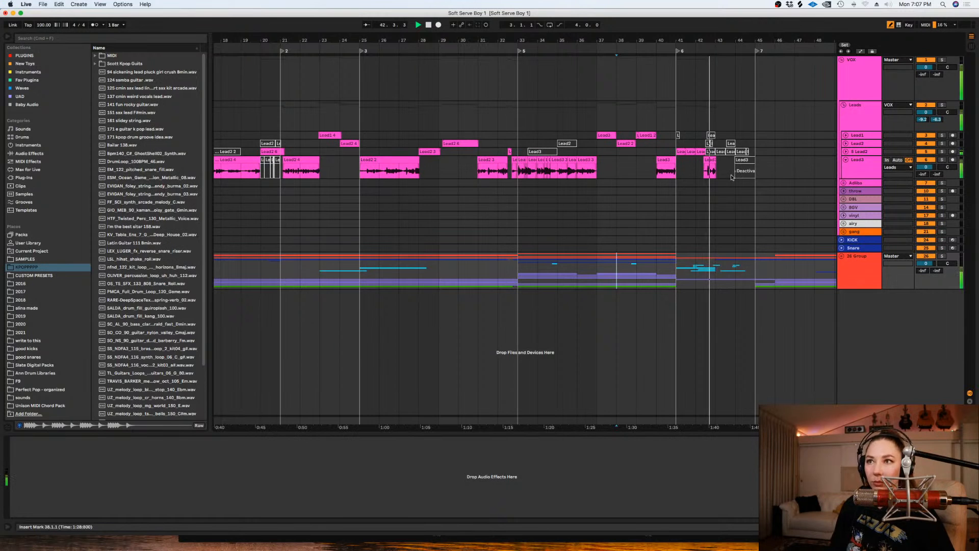
pyautogui.press('space')
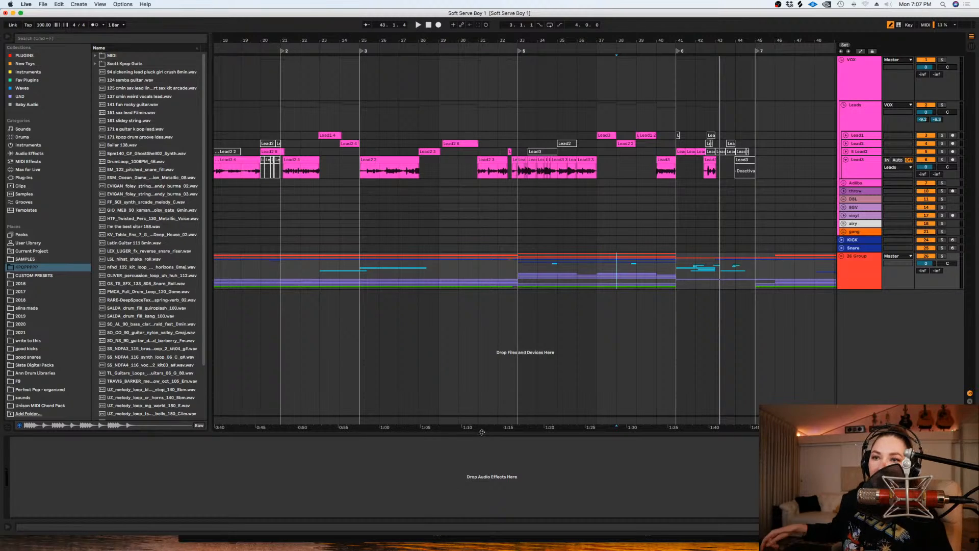
# - Enlarge the heights of the Lead1, Lead2, 5 Lead2 and Lead3 vocal tracks together
pyautogui.press('-')
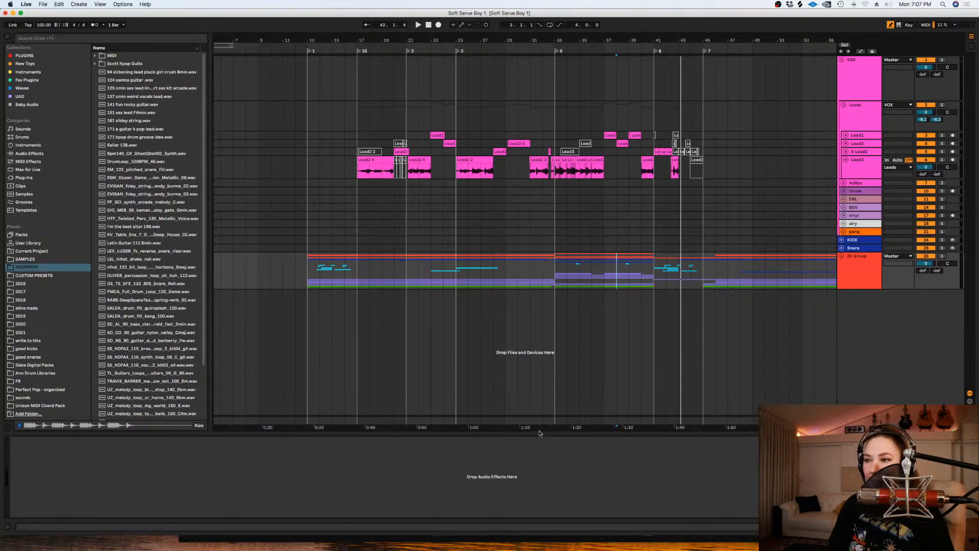
pyautogui.moveTo(540, 429); pyautogui.dragTo(596, 429)
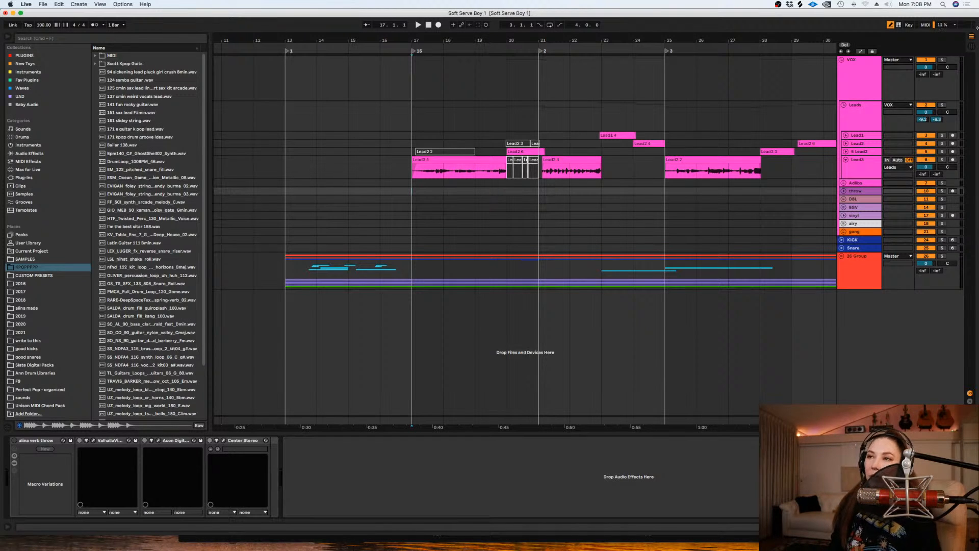
pyautogui.click(864, 135)
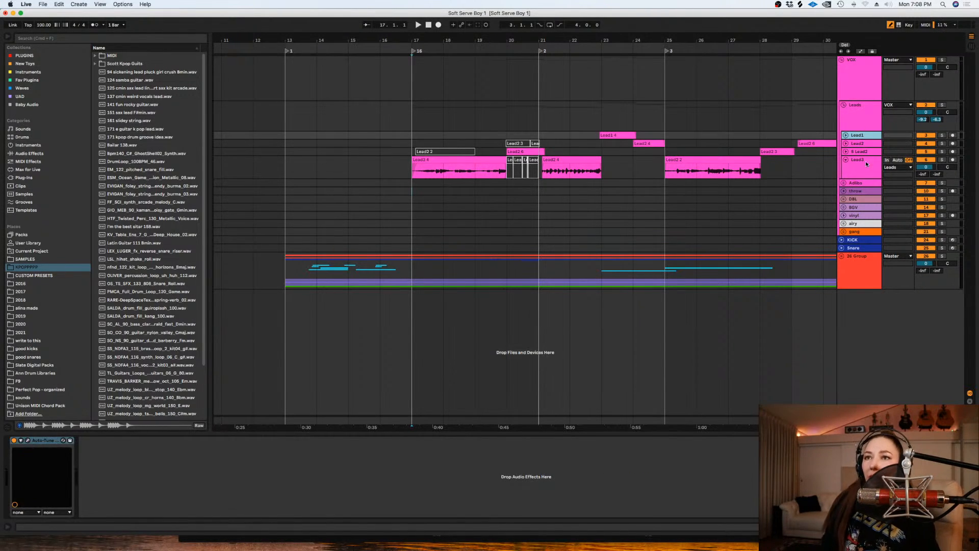
pyautogui.keyDown('shift'); pyautogui.click(864, 167); pyautogui.keyUp('shift')
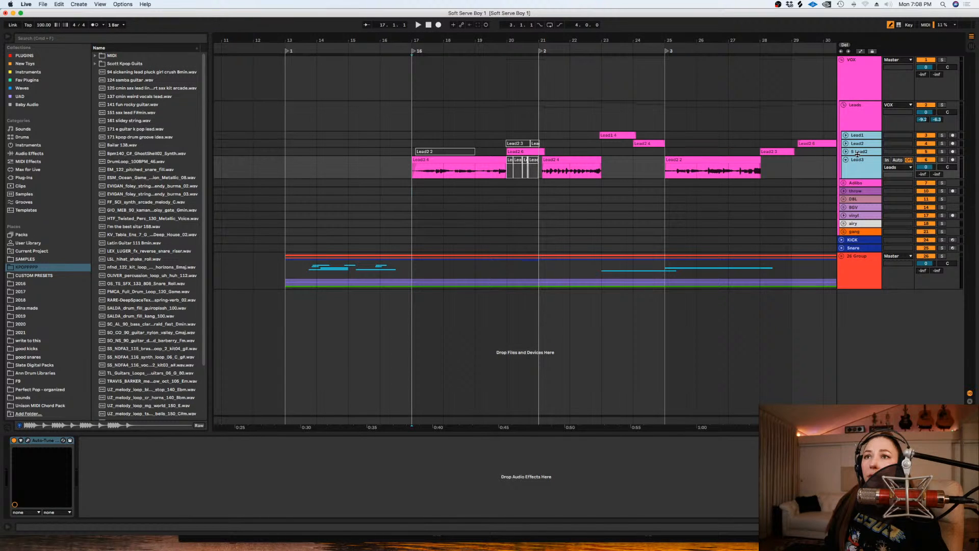
pyautogui.moveTo(857, 154); pyautogui.dragTo(857, 191)
# - Delete the deactivated vocal clips on Lead3 and Lead2 in bar 20 and on 5 Lead2 in bars 17 to 19
pyautogui.moveTo(540, 224); pyautogui.dragTo(507, 224)
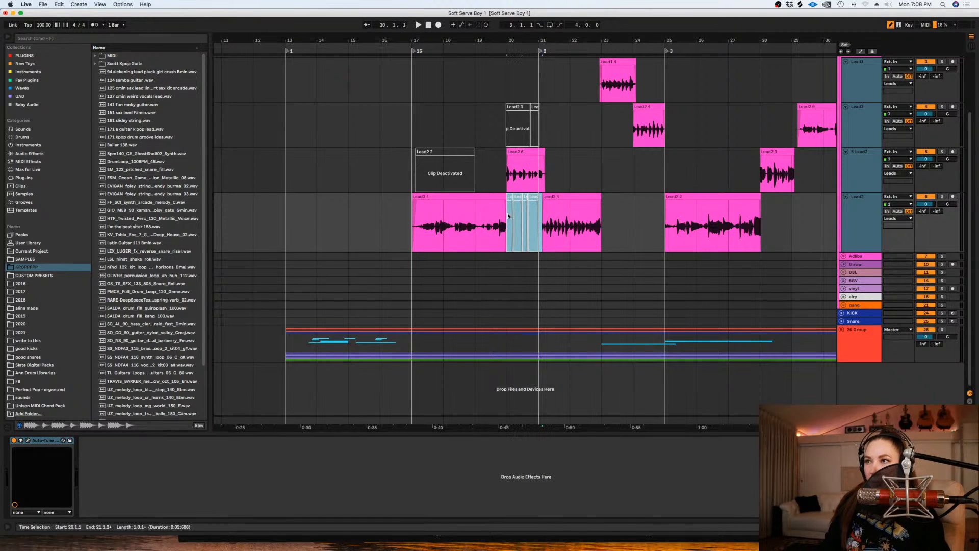
pyautogui.press('Delete')
pyautogui.click(461, 169)
pyautogui.moveTo(460, 169); pyautogui.dragTo(384, 165)
pyautogui.press('Delete')
pyautogui.moveTo(567, 125); pyautogui.dragTo(477, 122)
pyautogui.press('Delete')
pyautogui.click(478, 125)
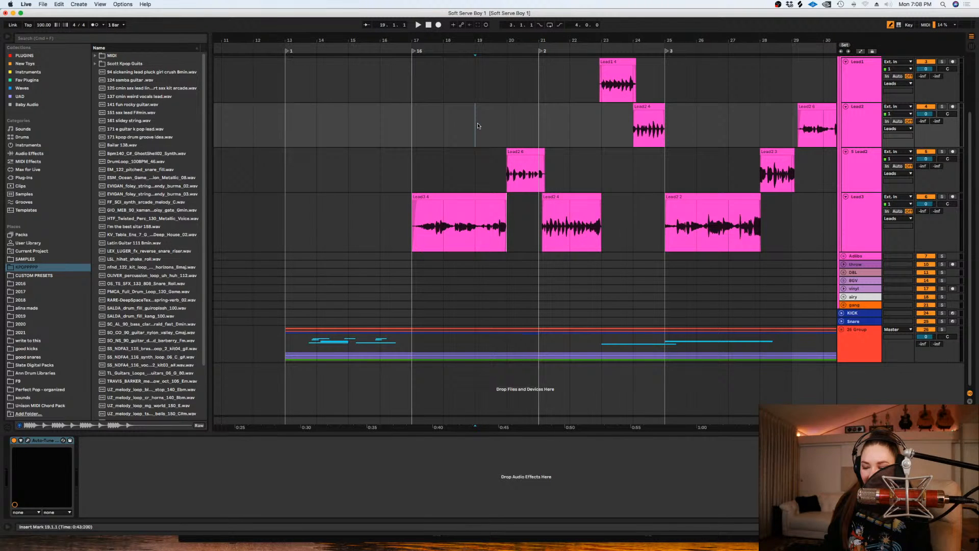
# - Set the arrangement's fixed grid to 1/2 and trim the end of the bar 20 clip on 5 Lead2 to just after bar 21
pyautogui.press('+')
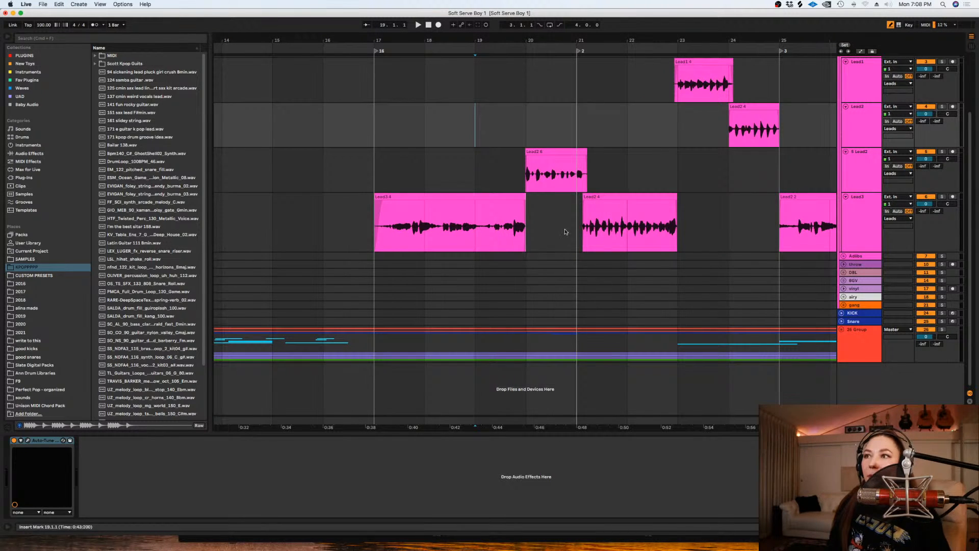
pyautogui.rightClick(542, 209)
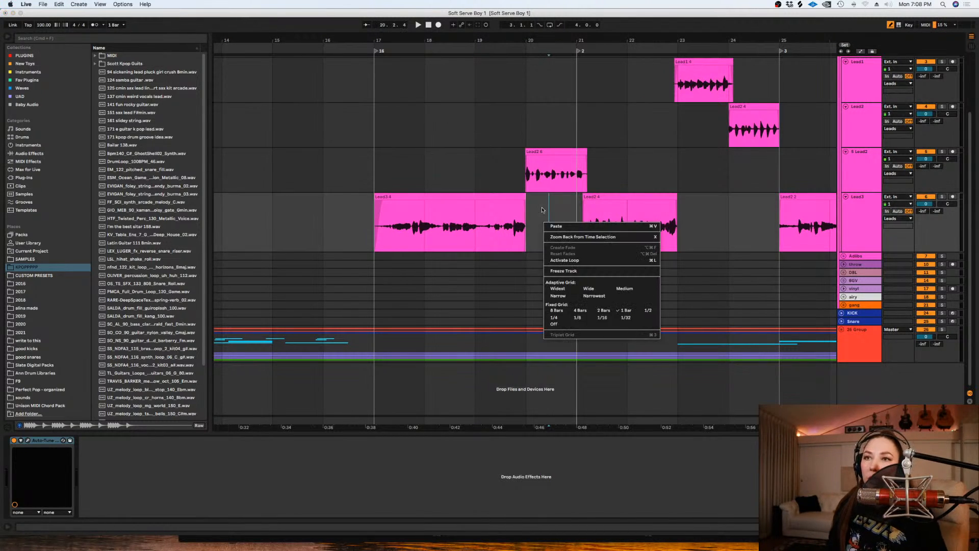
pyautogui.click(650, 298)
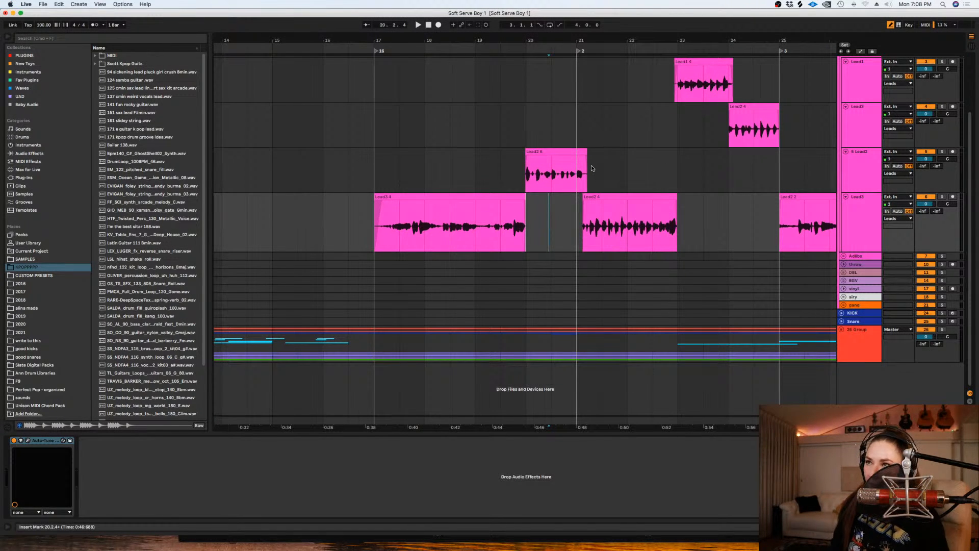
pyautogui.click(593, 170)
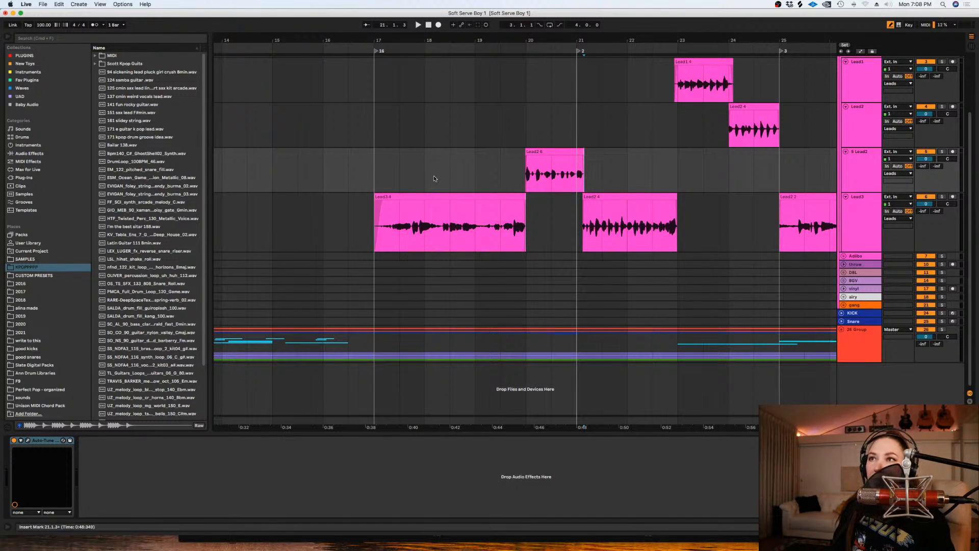
# - Deactivate the bar 20 clip on 5 Lead2 and the Lead3 clip spanning bars 17 to 19
pyautogui.scroll(4, 436, 184)
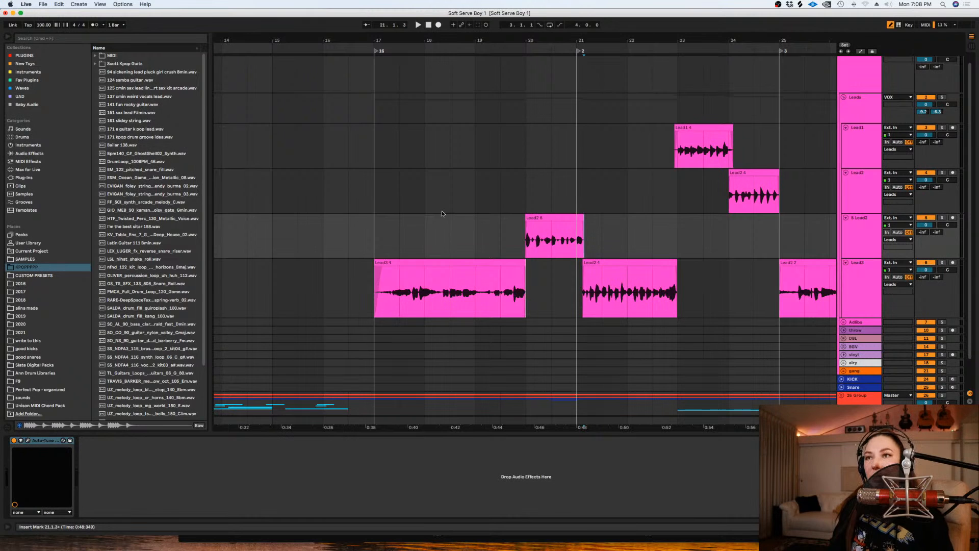
pyautogui.click(472, 126)
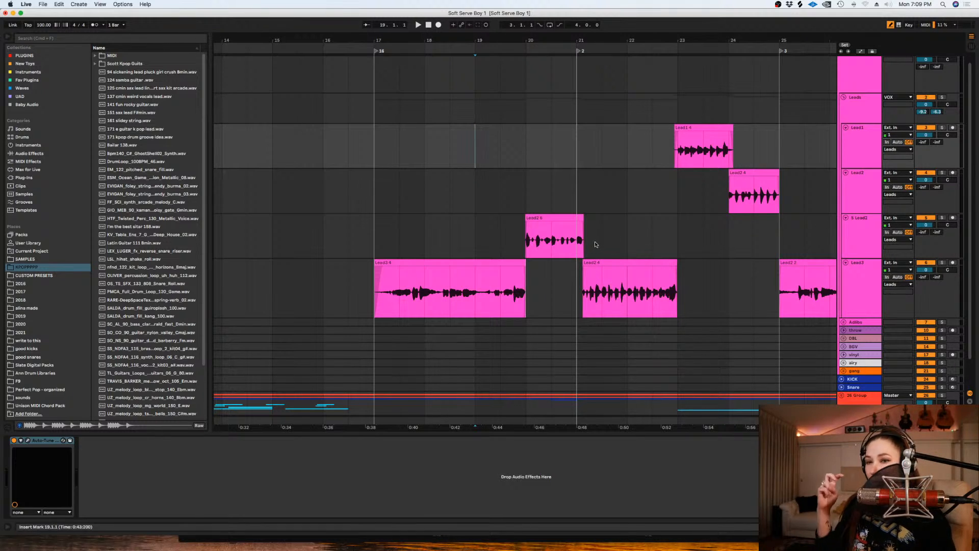
pyautogui.moveTo(633, 236); pyautogui.dragTo(506, 227)
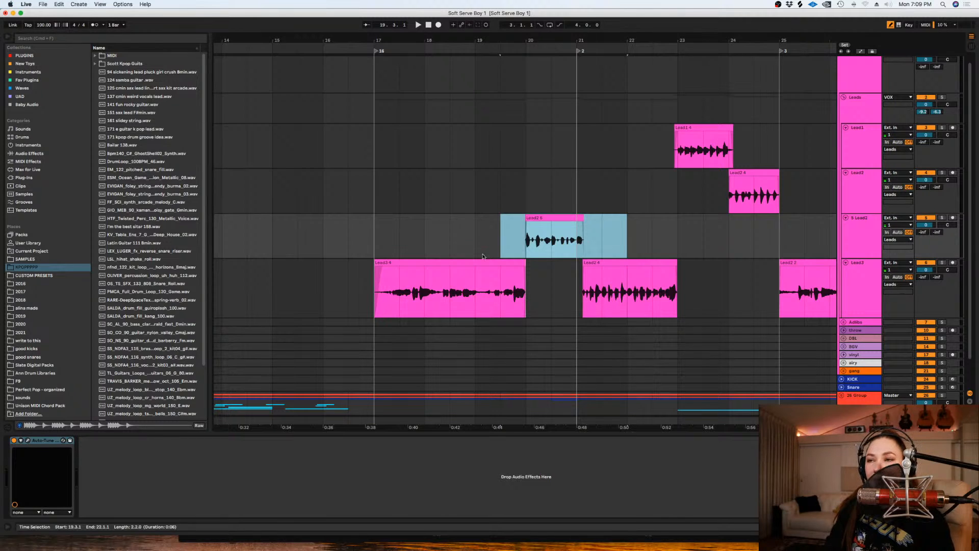
pyautogui.press('0')
pyautogui.moveTo(537, 292); pyautogui.dragTo(355, 277)
pyautogui.press('0')
# - Reduce the heights of the Lead1, Lead2, 5 Lead2 and Lead3 tracks together
pyautogui.click(848, 298)
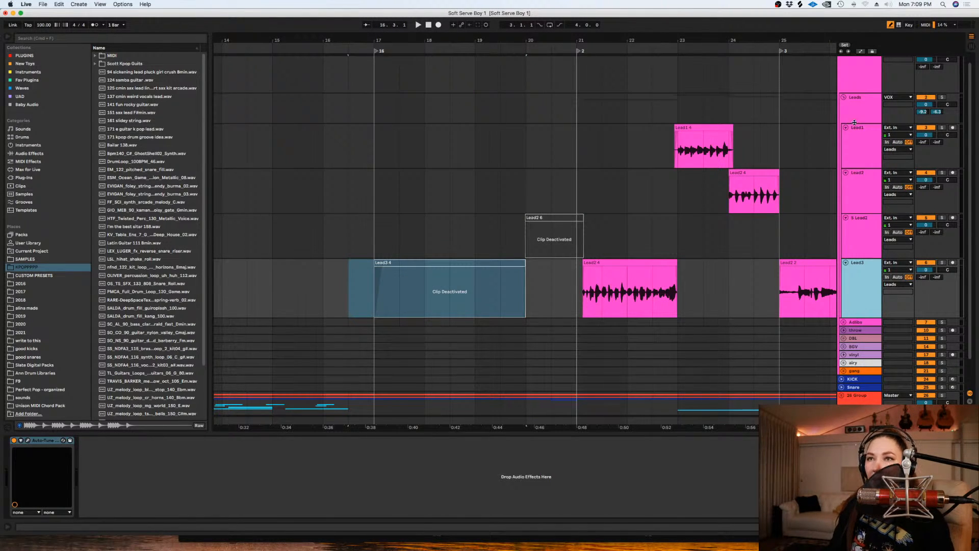
pyautogui.keyDown('shift'); pyautogui.click(857, 158); pyautogui.keyUp('shift')
pyautogui.click(863, 168)
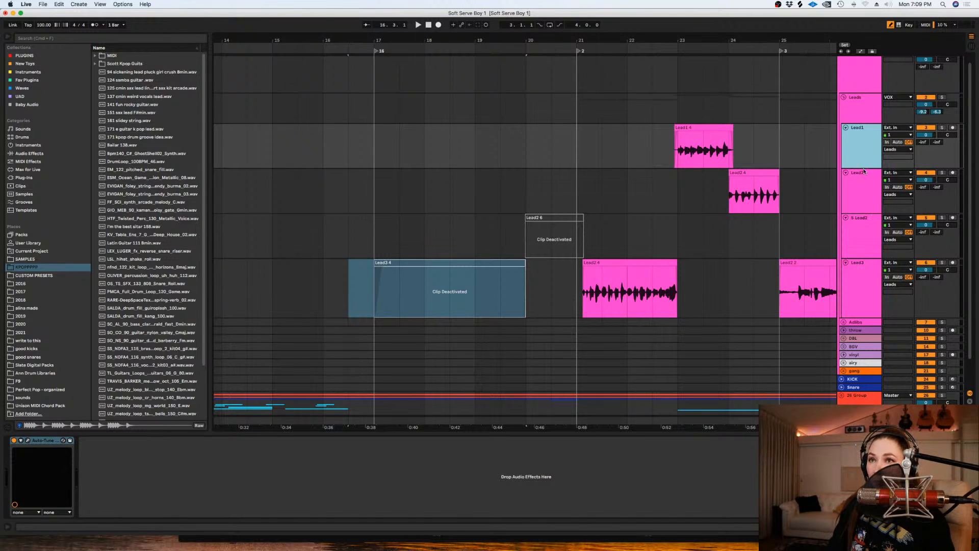
pyautogui.click(861, 315)
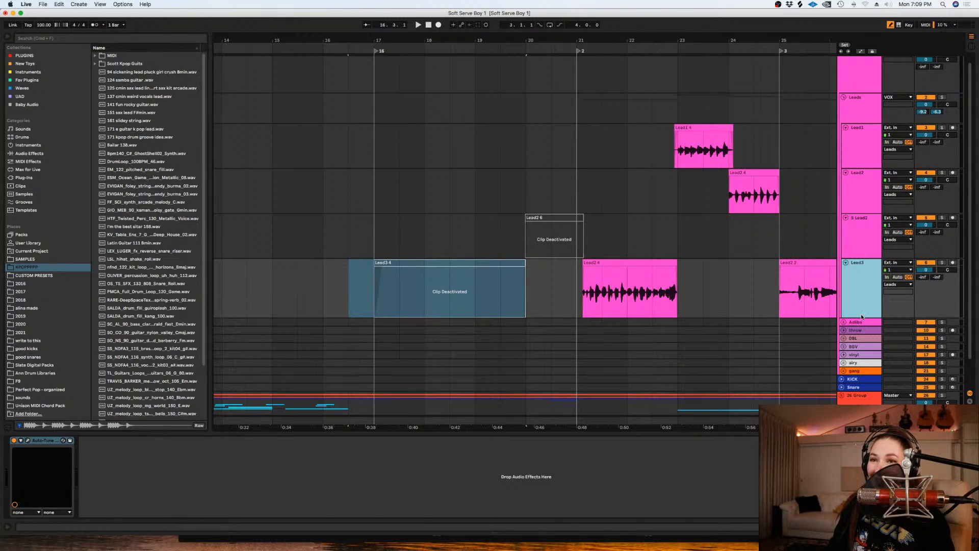
pyautogui.moveTo(861, 315); pyautogui.dragTo(860, 299)
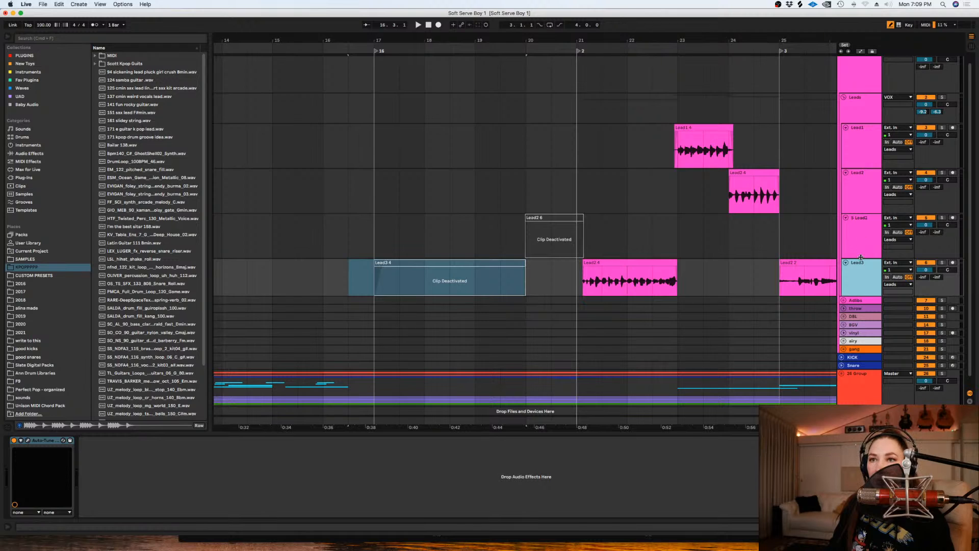
pyautogui.moveTo(861, 257); pyautogui.dragTo(859, 249)
pyautogui.moveTo(864, 210); pyautogui.dragTo(861, 202)
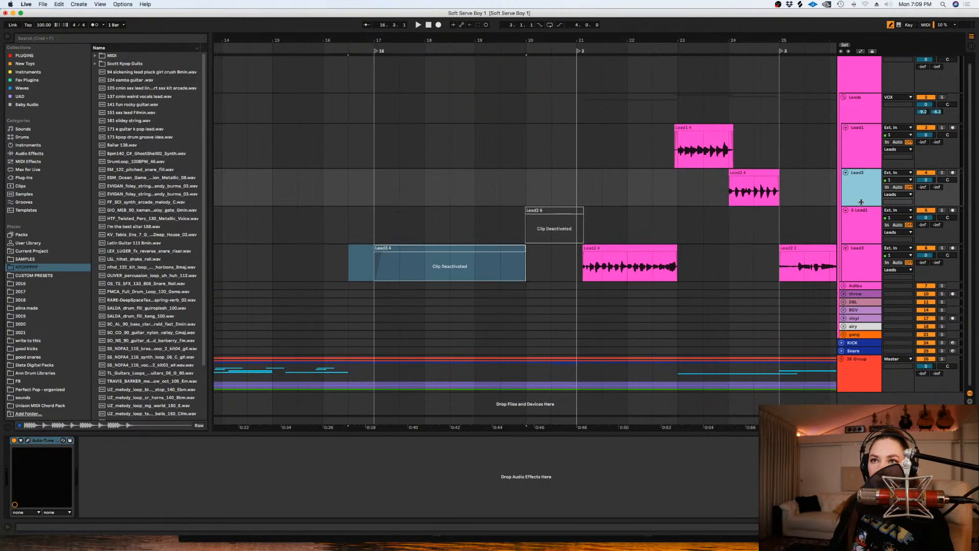
pyautogui.moveTo(865, 166); pyautogui.dragTo(863, 159)
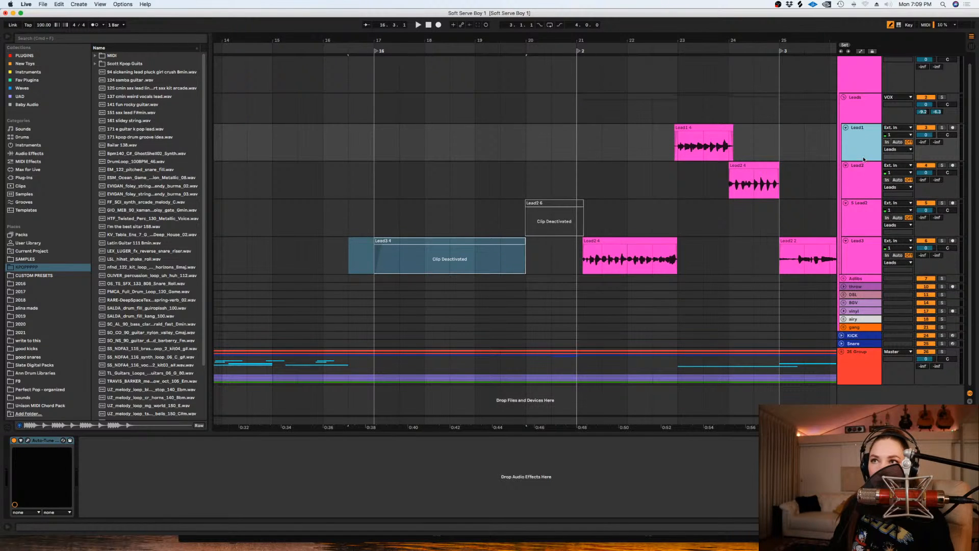
# - Insert a new audio track directly below Lead3 and enlarge its height
pyautogui.click(551, 252)
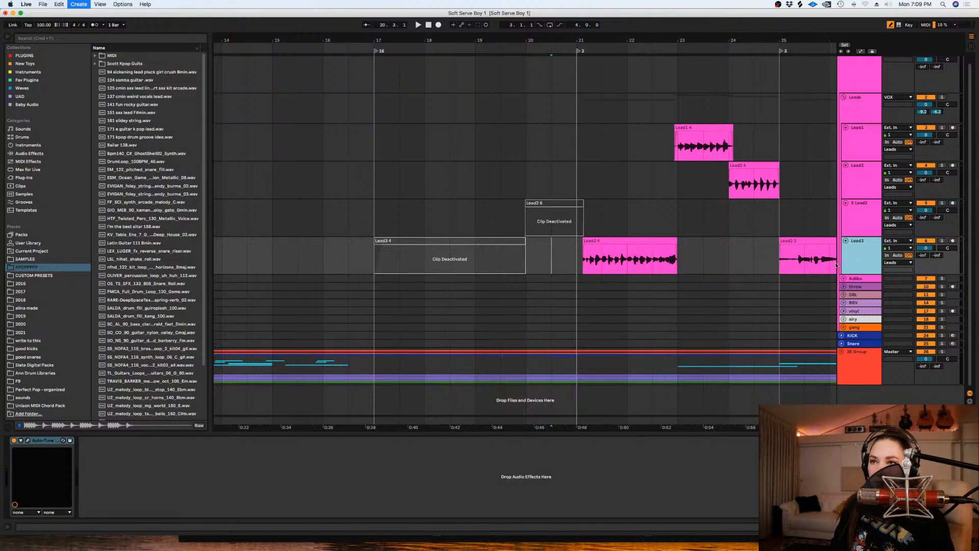
pyautogui.press('super+t')
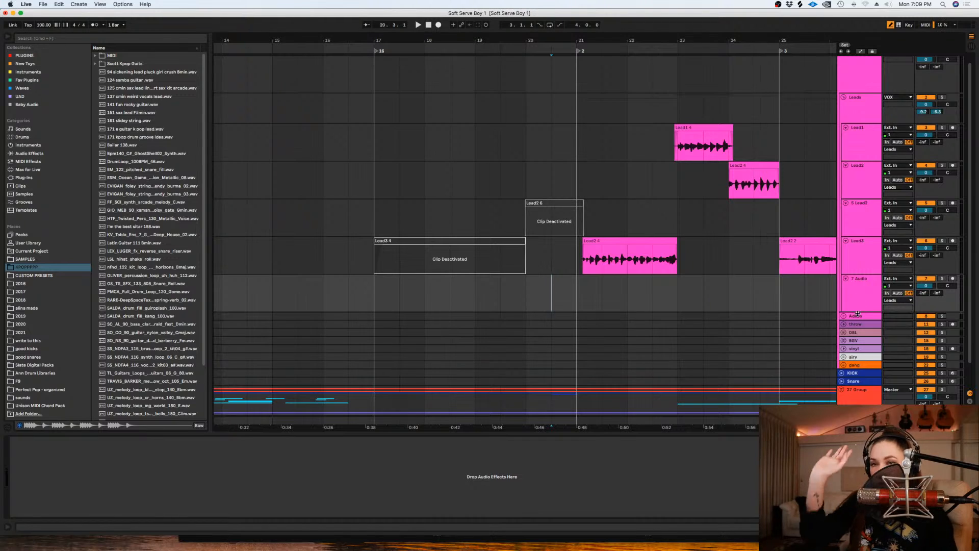
pyautogui.moveTo(856, 310); pyautogui.dragTo(856, 325)
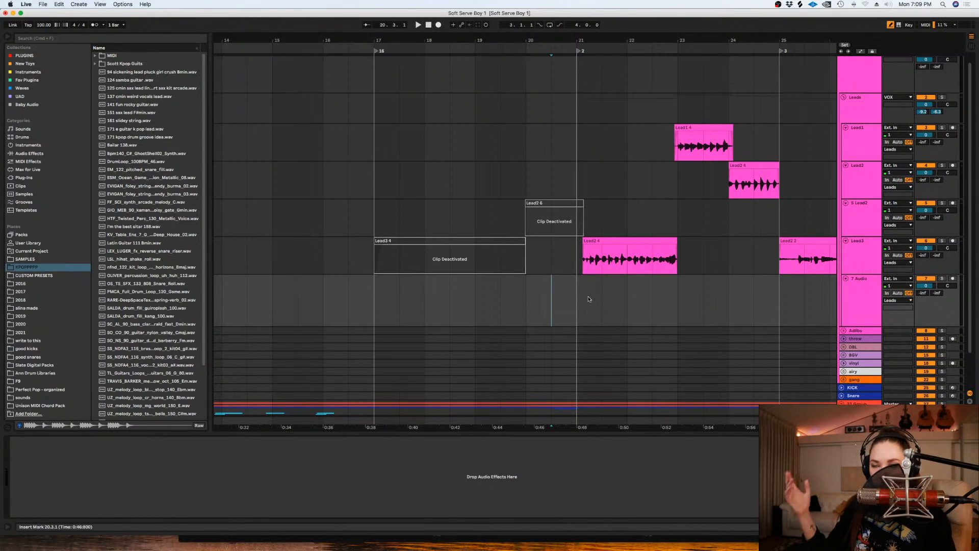
# - Select bars 16 to 21 on the new audio track and loop that selection
pyautogui.moveTo(580, 294); pyautogui.dragTo(367, 297)
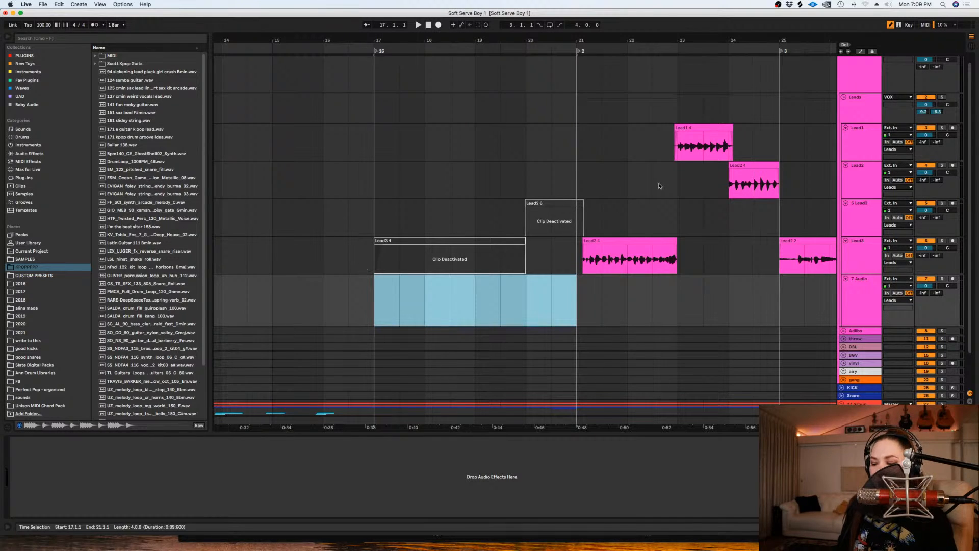
pyautogui.click(371, 297)
pyautogui.moveTo(325, 290); pyautogui.dragTo(570, 310)
pyautogui.press('super+l')
pyautogui.press('+')
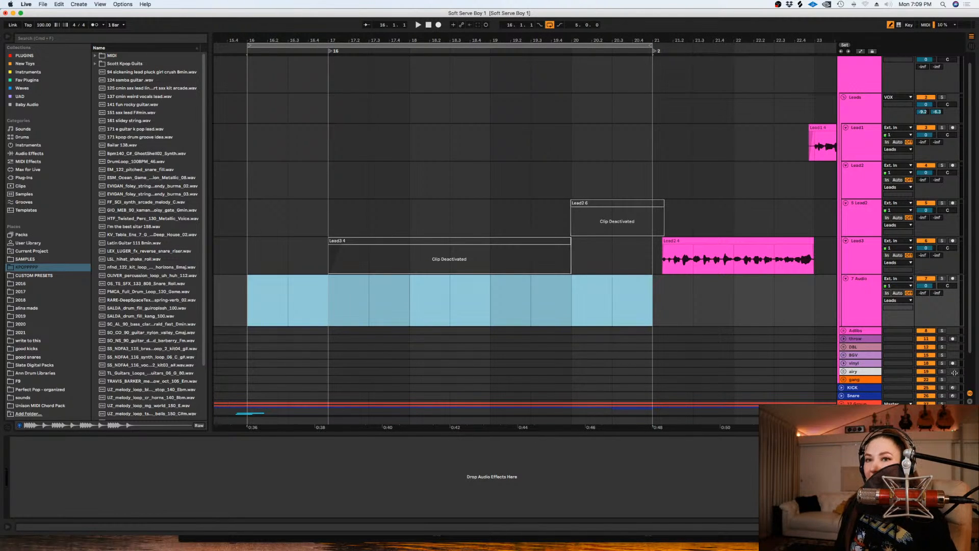
pyautogui.hscroll(-2, 696, 377)
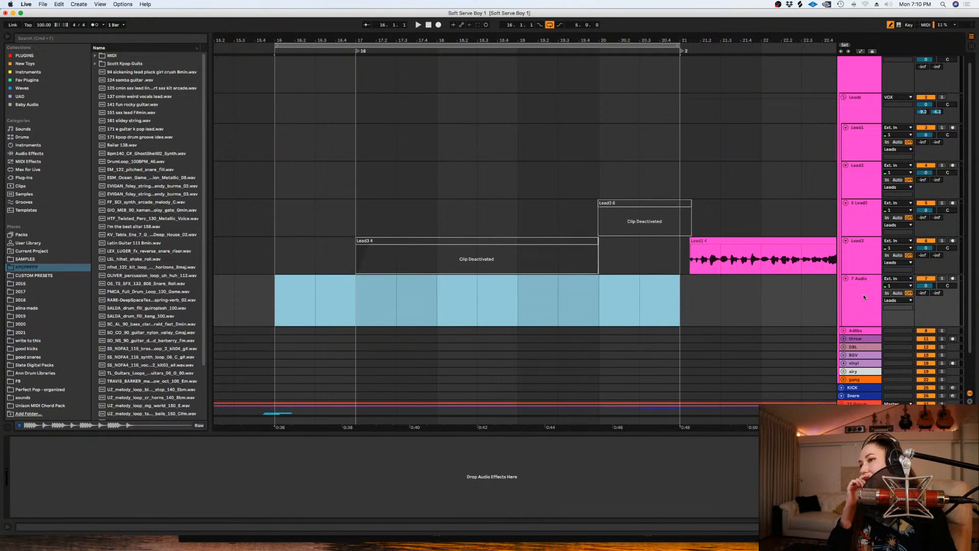
# - Group the four lead tracks from Lead1 through Lead3, leaving the new audio track outside the group
pyautogui.click(708, 172)
pyautogui.press('-')
pyautogui.press('-')
pyautogui.press('-')
pyautogui.press('-')
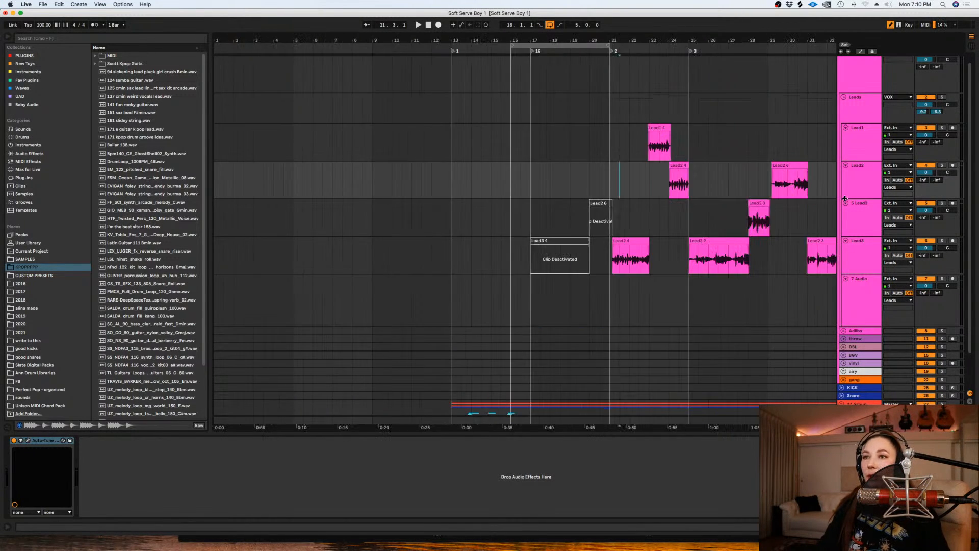
pyautogui.click(862, 134)
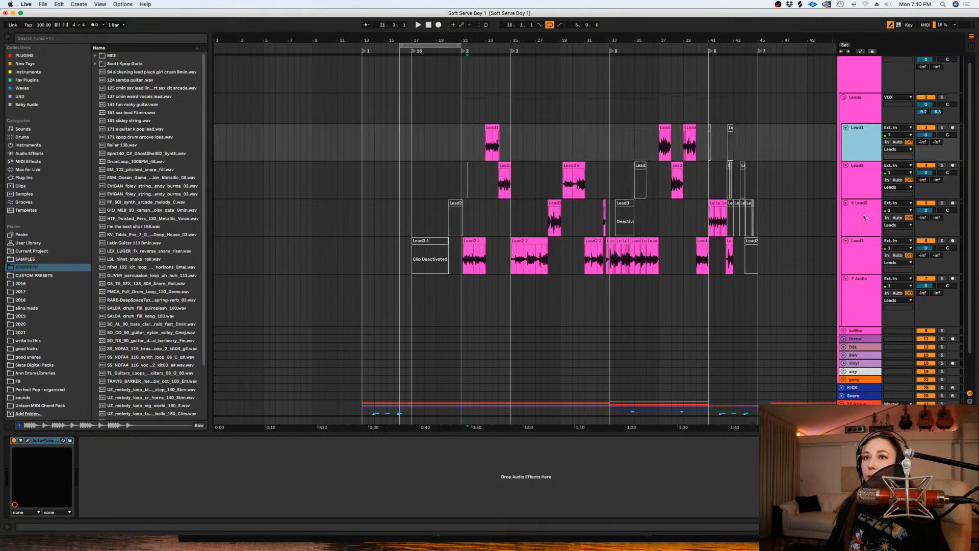
pyautogui.keyDown('shift'); pyautogui.click(861, 251); pyautogui.keyUp('shift')
pyautogui.press('super+g')
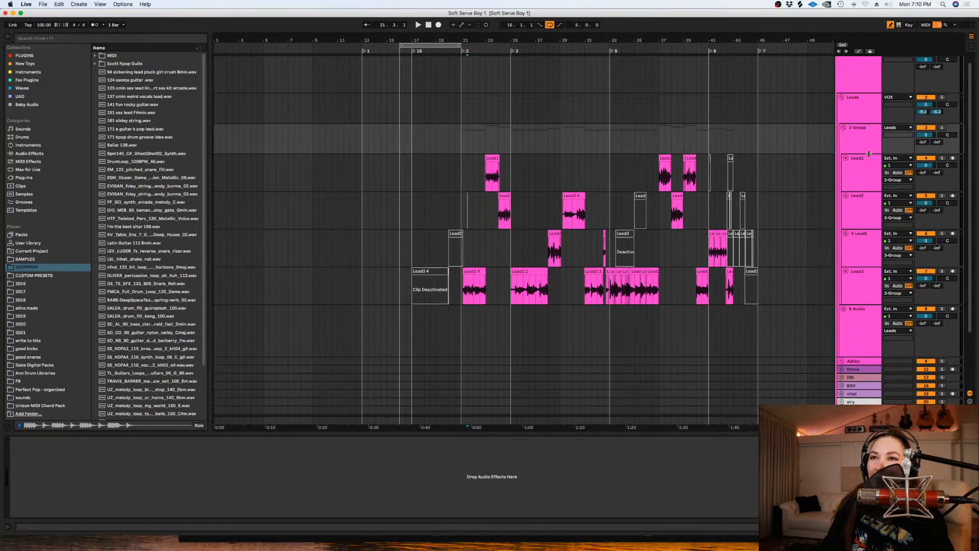
# - Colour the new group purple and apply that colour to its tracks and clips
pyautogui.rightClick(863, 142)
pyautogui.click(930, 265)
pyautogui.rightClick(859, 144)
pyautogui.click(945, 259)
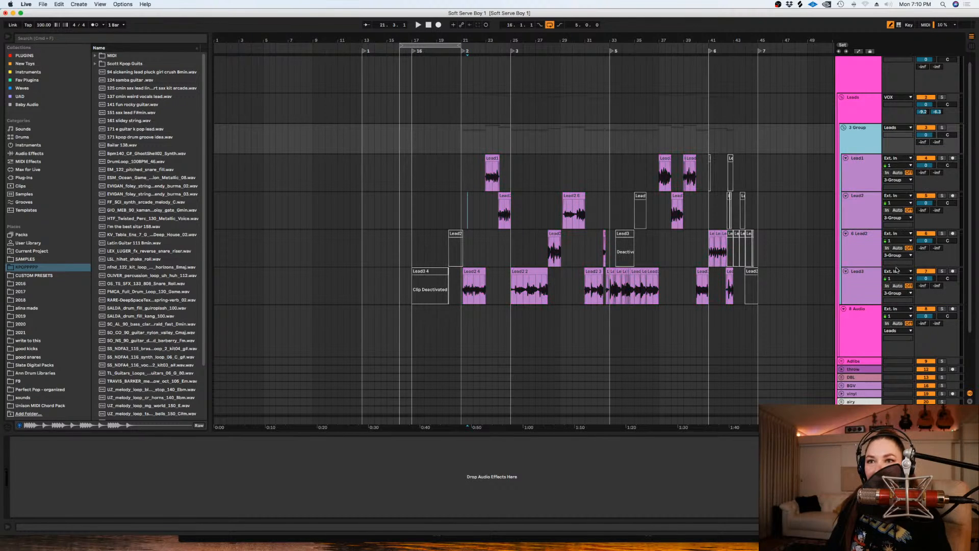
# - Rename the purple group "demo", and leave it muted and folded
pyautogui.press('super+r')
pyautogui.write('dem')
pyautogui.press('Return')
pyautogui.click(843, 127)
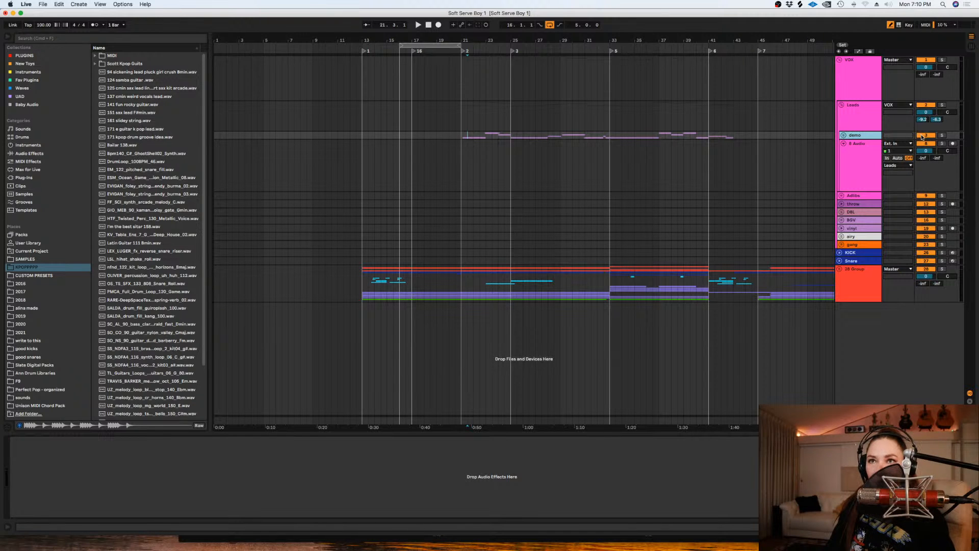
pyautogui.click(843, 136)
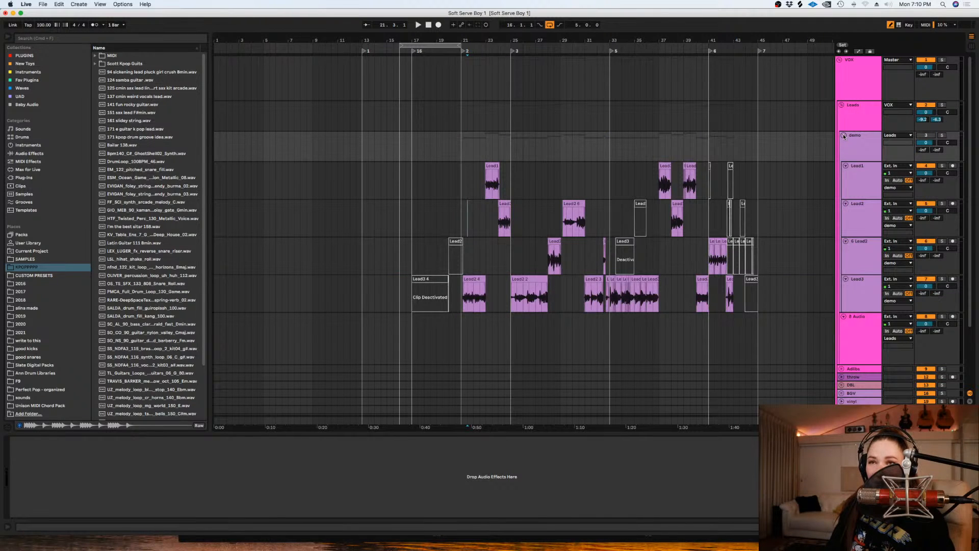
pyautogui.click(844, 136)
# - Rename the new audio track below the demo group "LEAD1"
pyautogui.click(853, 149)
pyautogui.press('cmd+r')
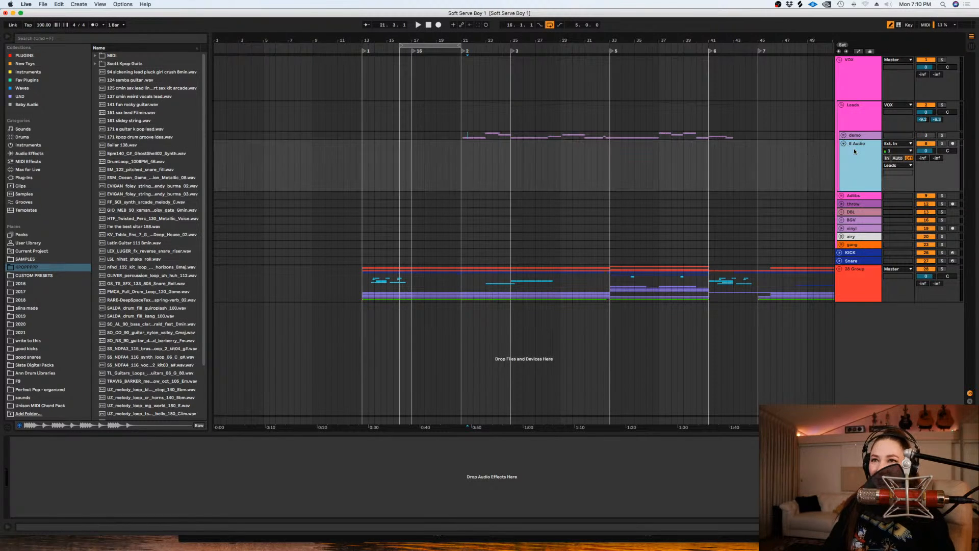
pyautogui.write('LEAD1')
pyautogui.press('Return')
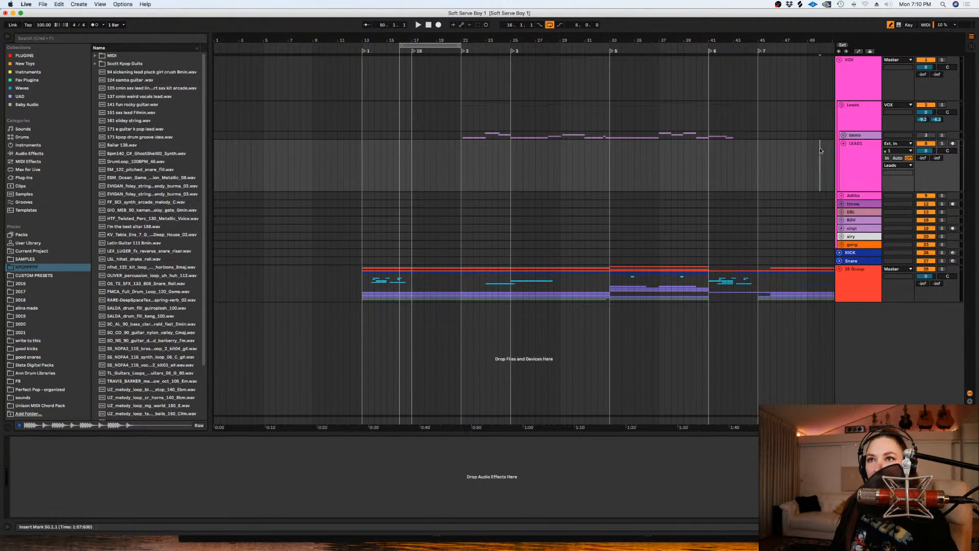
# - Unfold the demo group and examine the device chains on Lead3, the Leads and demo groups, and the LEAD1 track
pyautogui.click(843, 135)
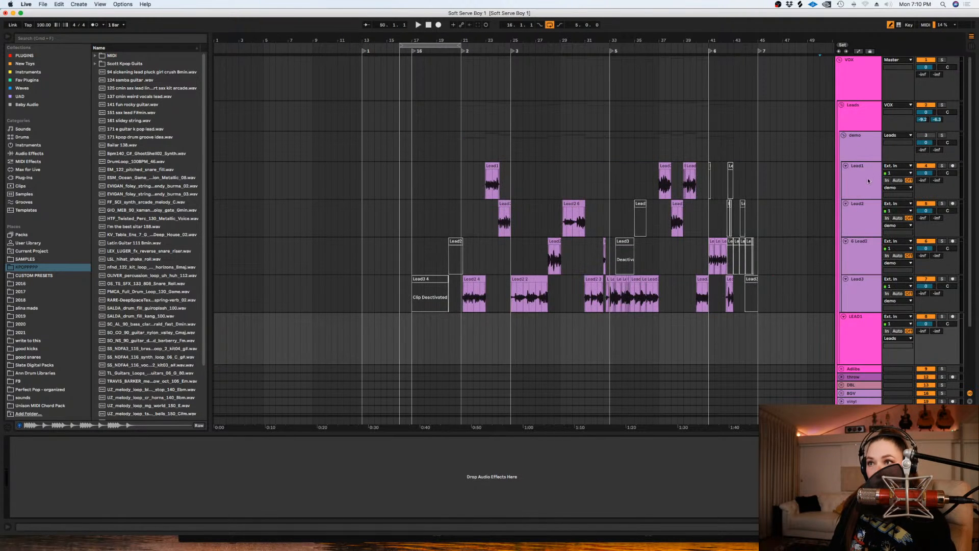
pyautogui.click(862, 301)
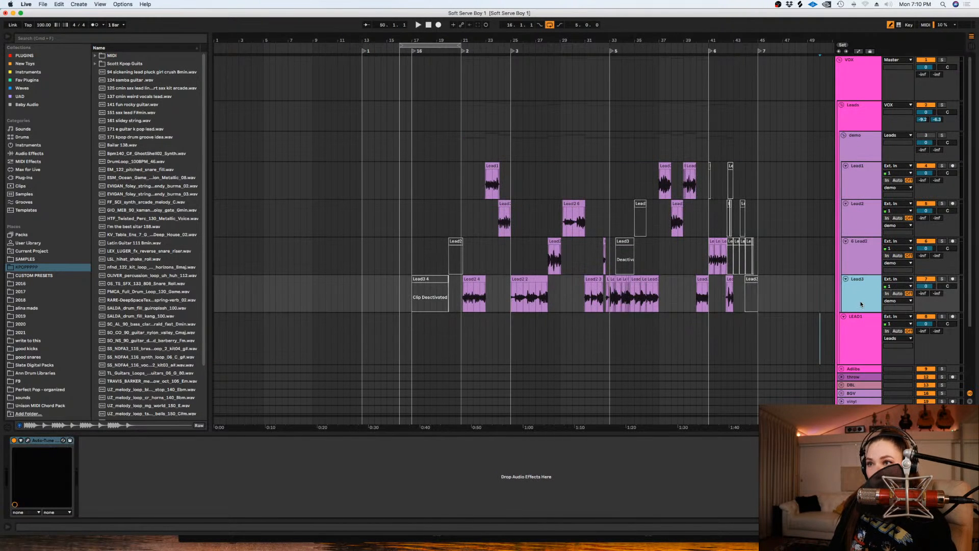
pyautogui.click(26, 453)
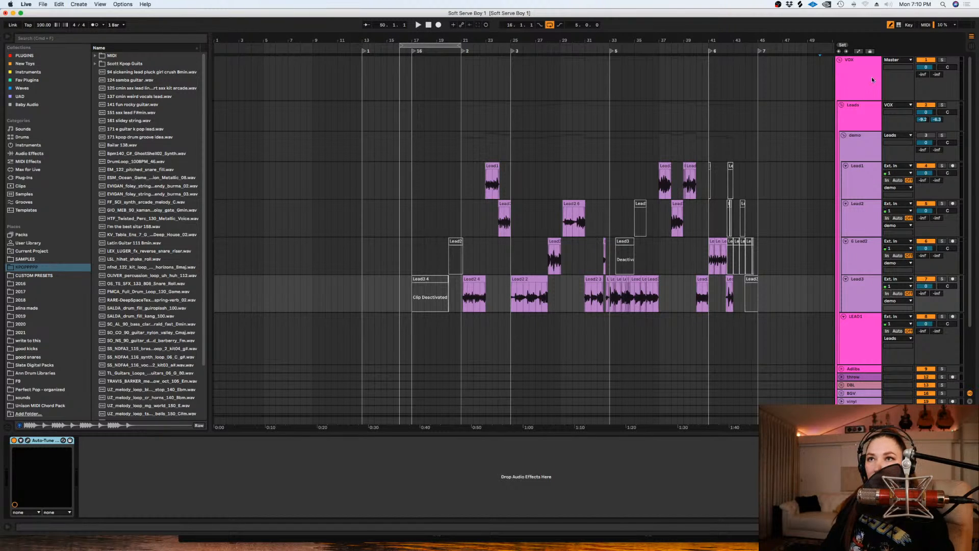
pyautogui.click(842, 105)
pyautogui.click(842, 105)
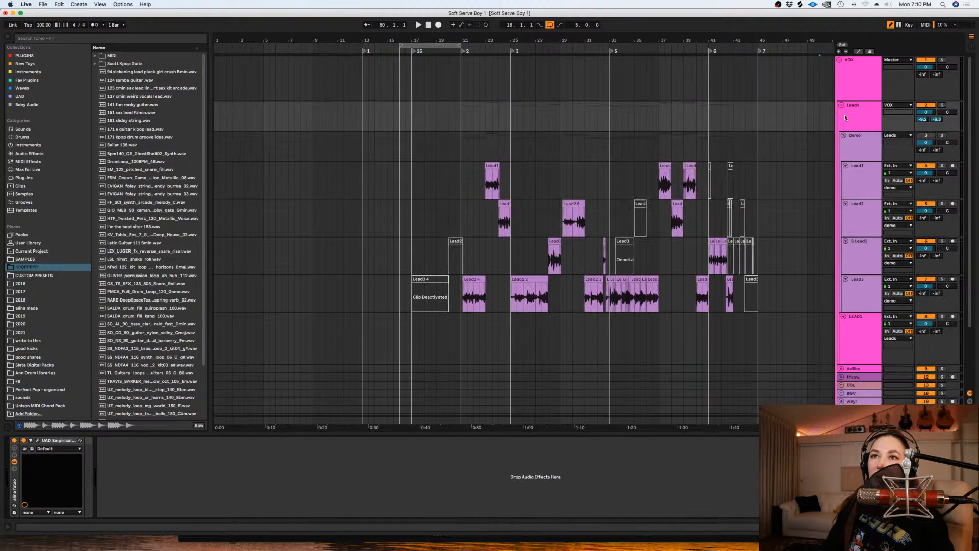
pyautogui.click(873, 339)
pyautogui.click(630, 343)
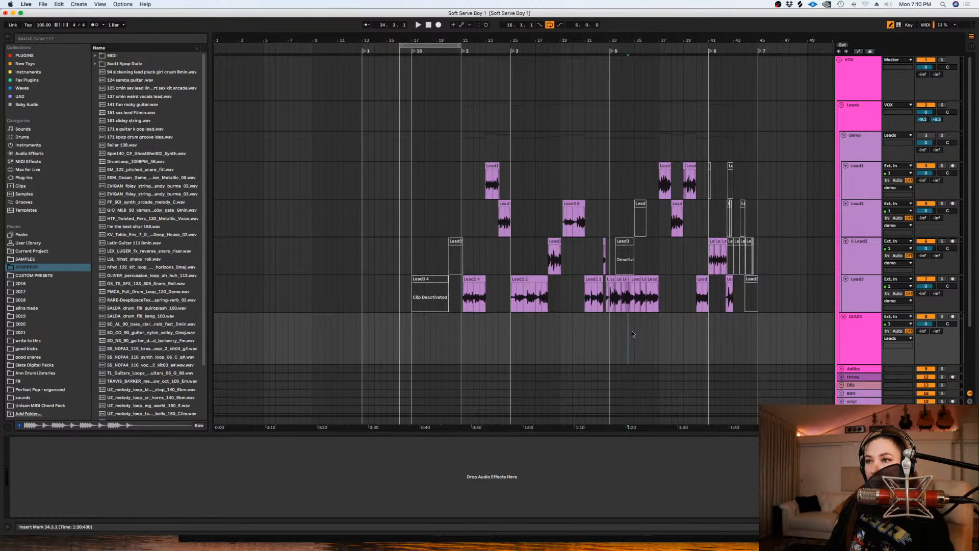
pyautogui.click(856, 291)
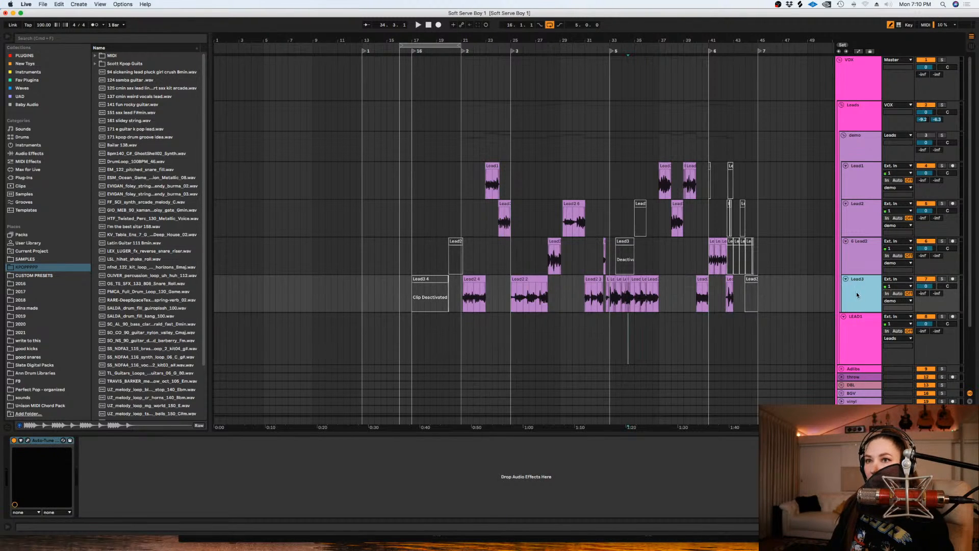
pyautogui.click(856, 150)
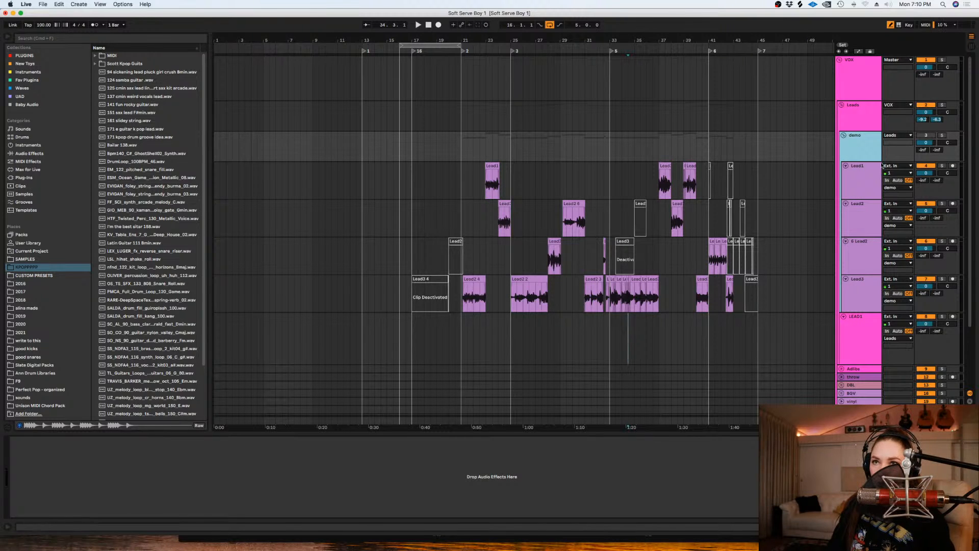
pyautogui.click(863, 278)
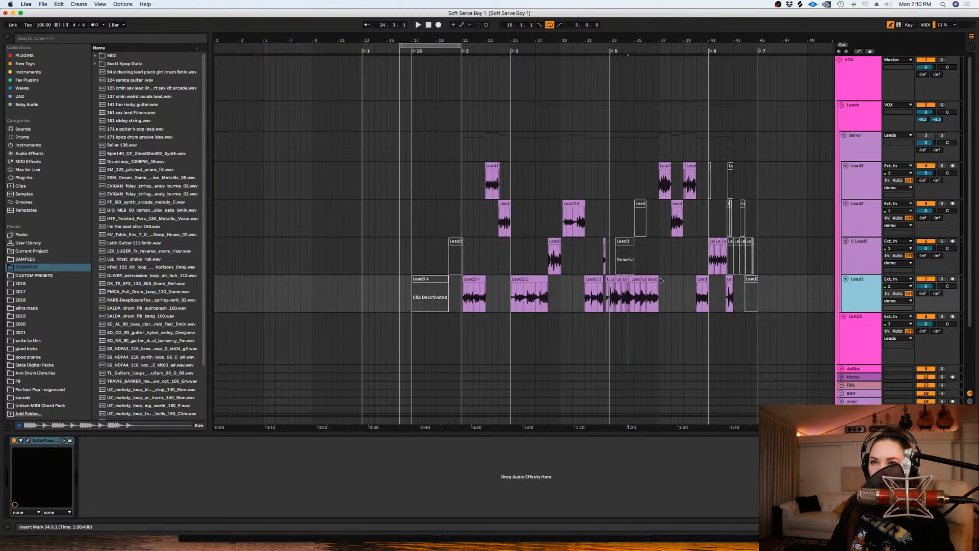
# - In the LEAD1 track's Auto-Tune EFX+, set Retune Speed to 17 and Humanize to 42
pyautogui.click(44, 440)
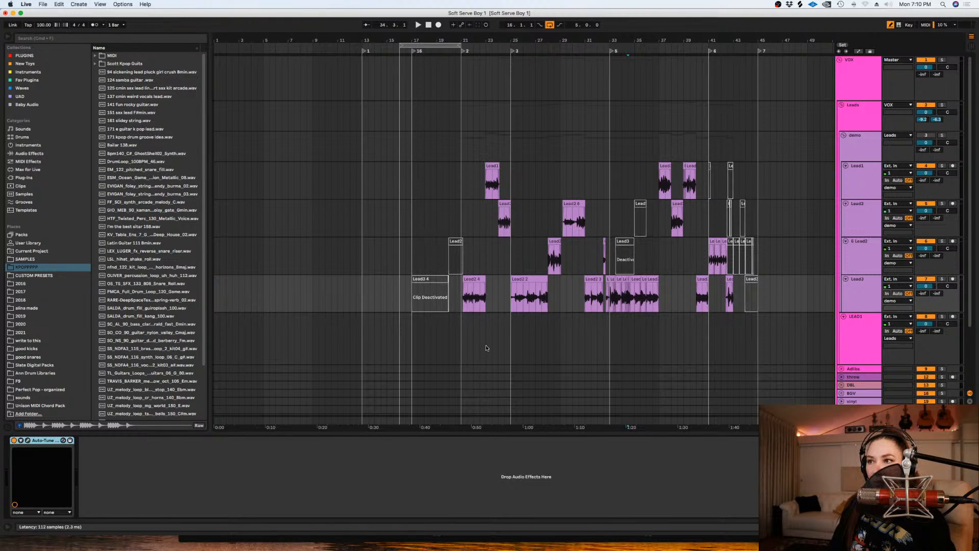
pyautogui.click(628, 347)
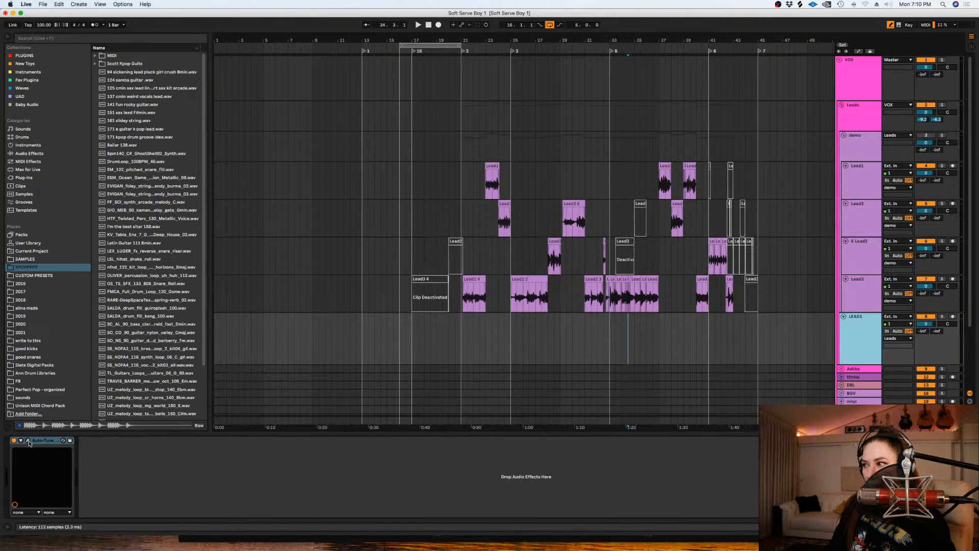
pyautogui.click(29, 441)
pyautogui.moveTo(214, 64); pyautogui.dragTo(682, 96)
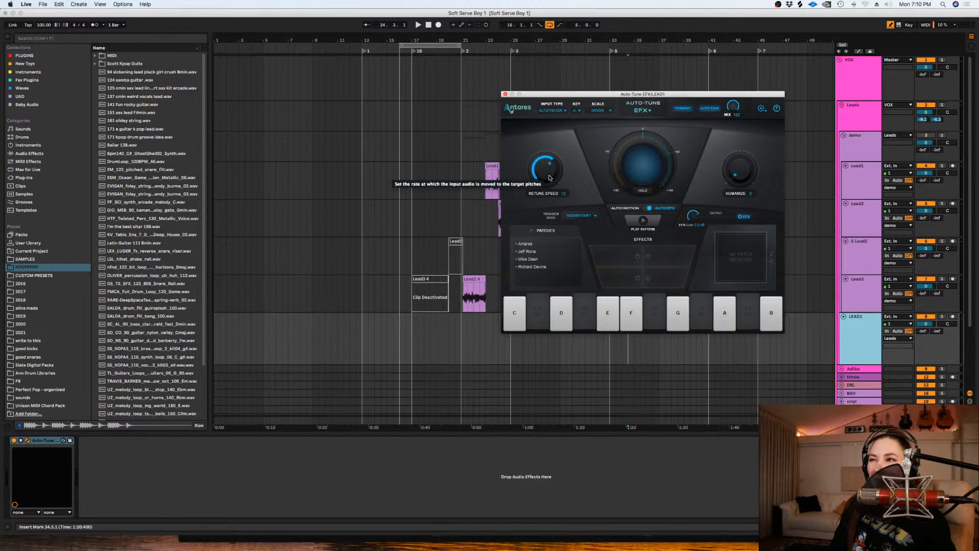
pyautogui.moveTo(548, 179); pyautogui.dragTo(548, 182)
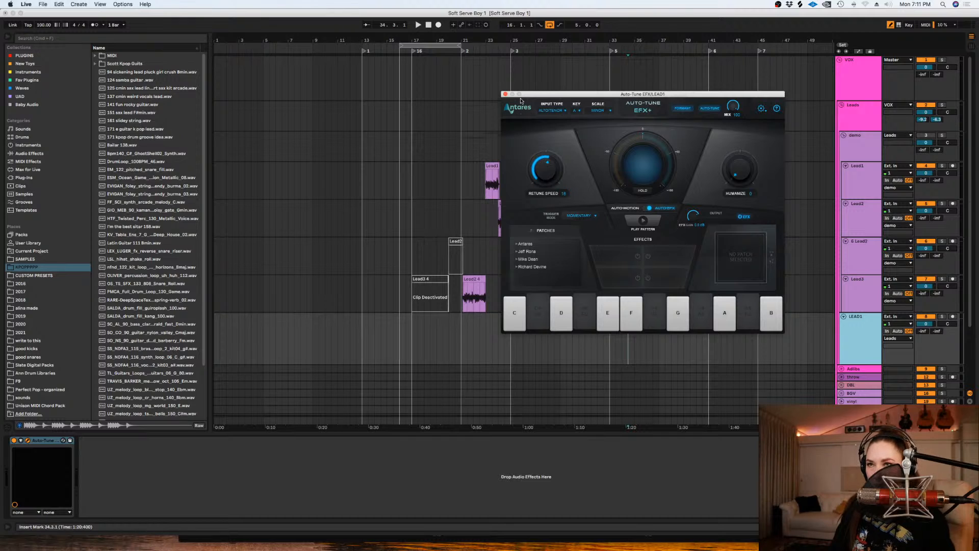
pyautogui.moveTo(749, 180)
pyautogui.mouseDown()
pyautogui.moveTo(732, 171)
pyautogui.moveTo(723, 120)
pyautogui.moveTo(737, 176)
pyautogui.mouseUp()
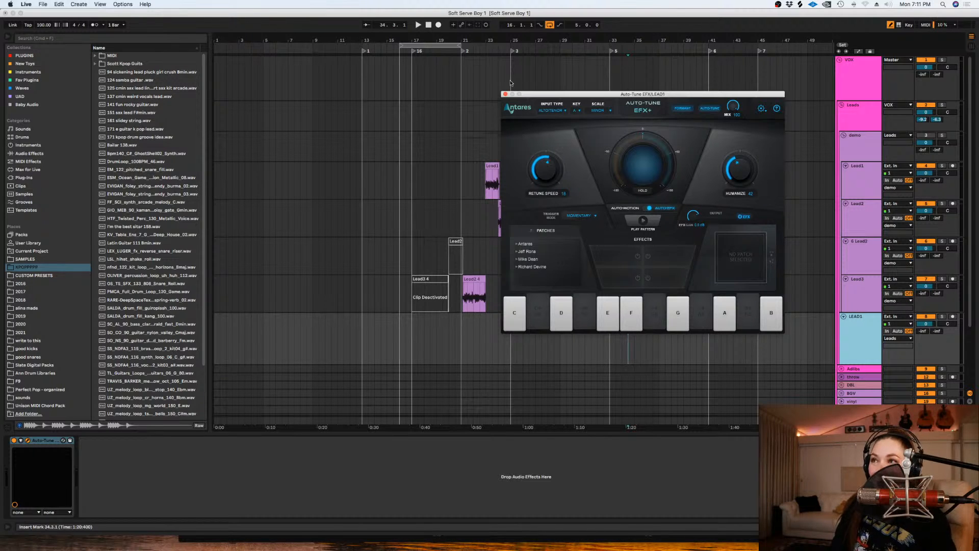
pyautogui.click(505, 94)
pyautogui.scroll(-1, 877, 317)
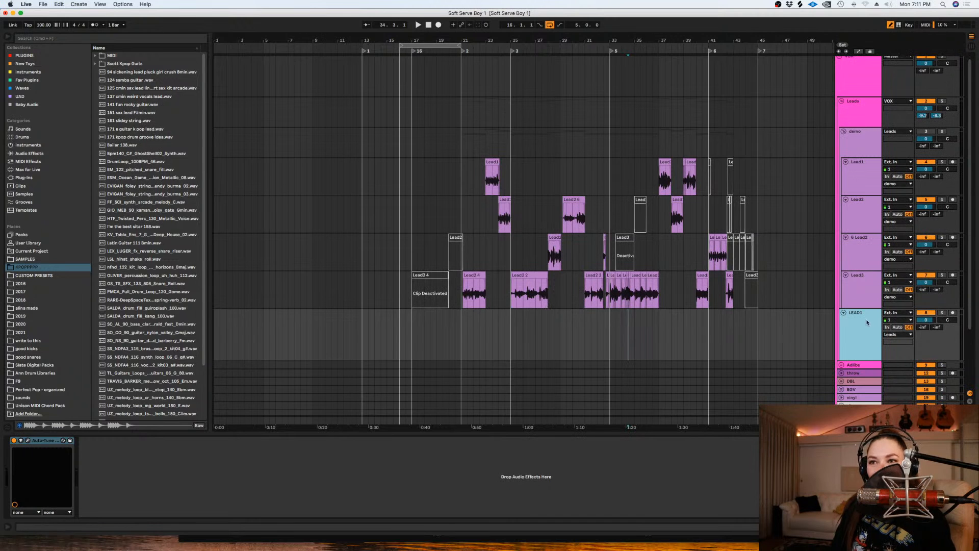
pyautogui.click(28, 440)
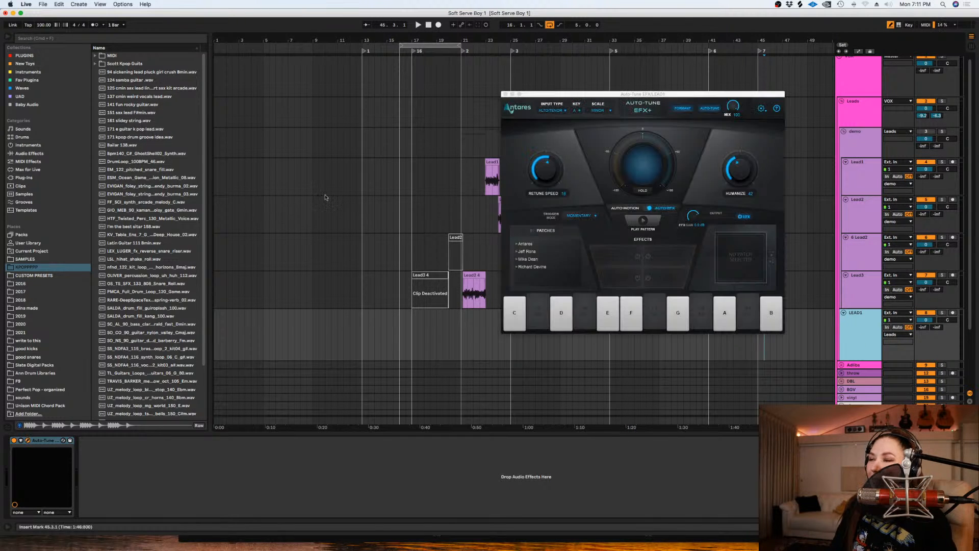
pyautogui.click(544, 174)
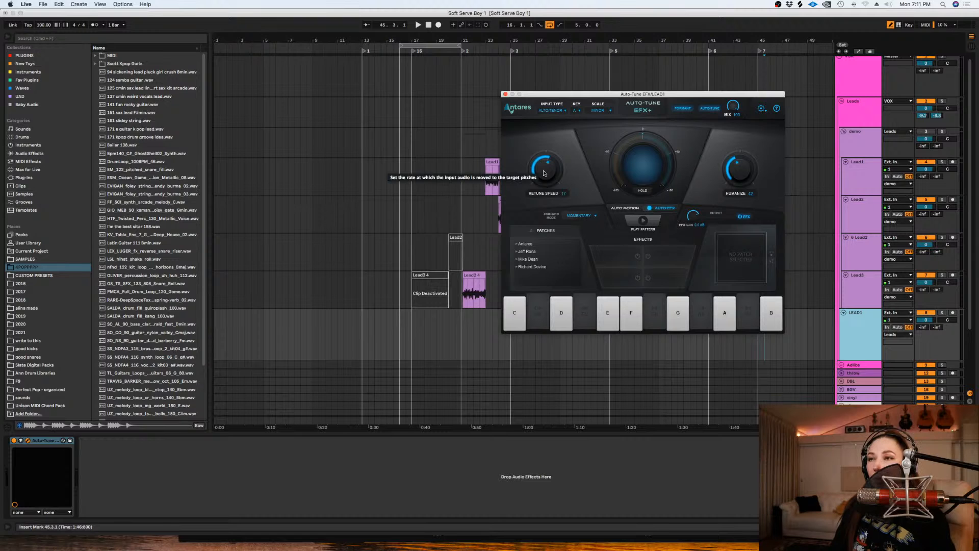
pyautogui.click(505, 94)
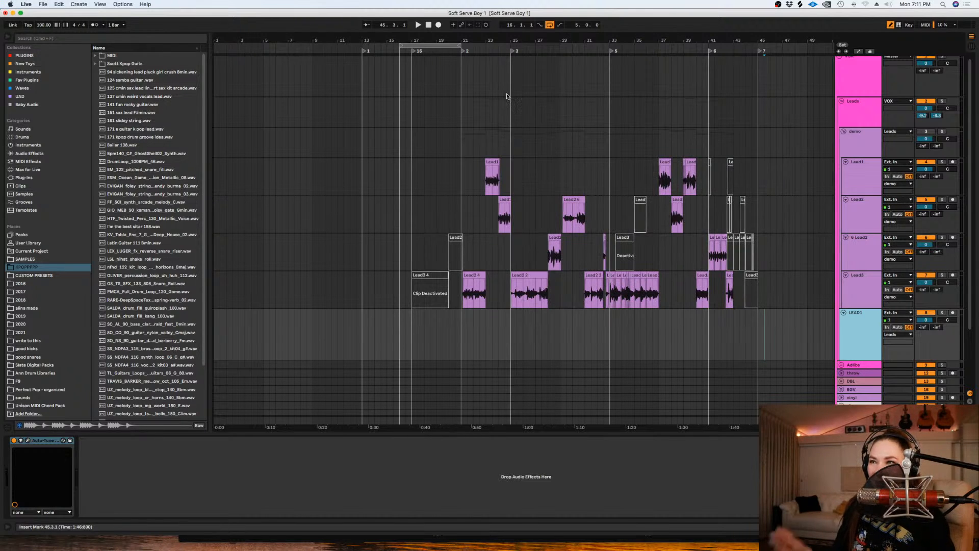
# - Collapse the four old lead tracks inside the demo group to their minimum height
pyautogui.click(843, 289)
pyautogui.keyDown('shift'); pyautogui.click(853, 180); pyautogui.keyUp('shift')
pyautogui.moveTo(856, 195); pyautogui.dragTo(850, 152)
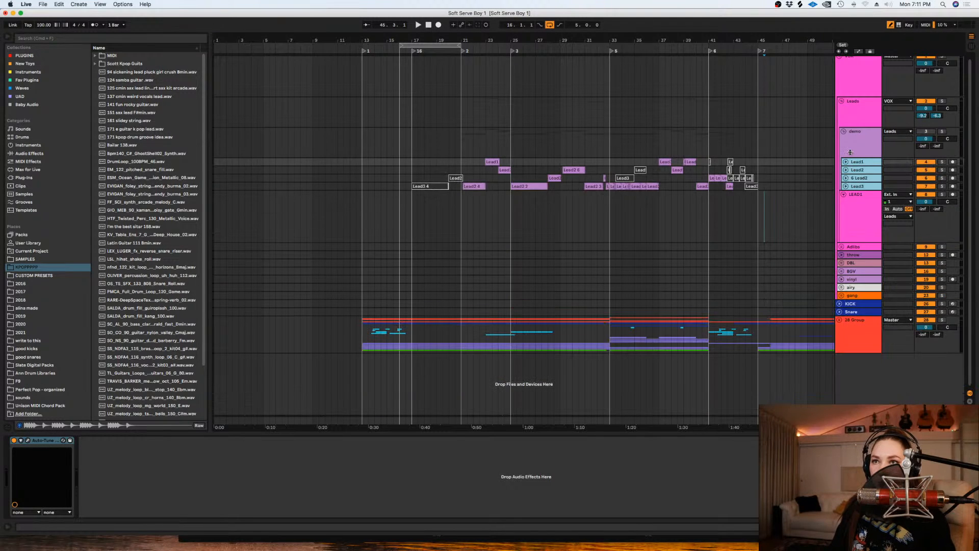
pyautogui.click(864, 141)
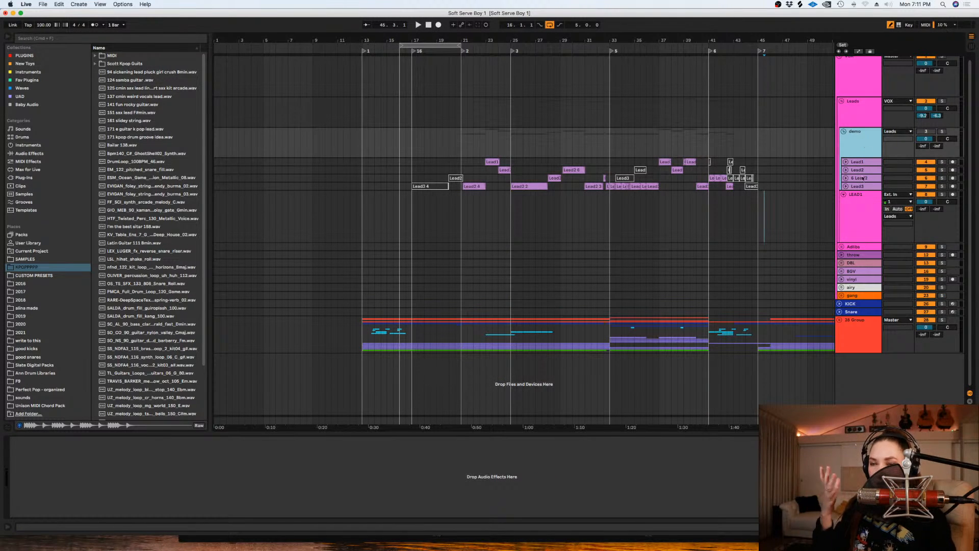
# - Duplicate the LEAD1 track and rename the copy "LEAD2"
pyautogui.click(860, 223)
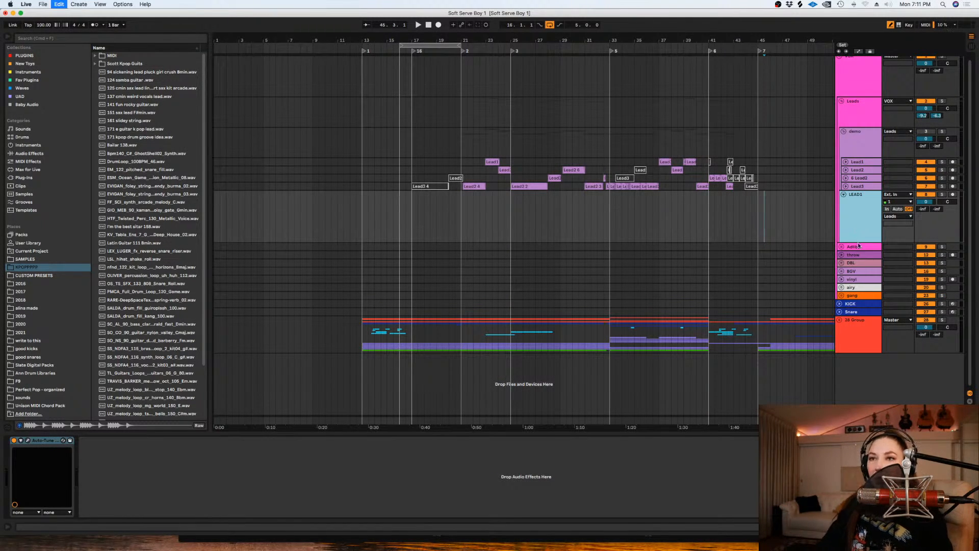
pyautogui.press('super+d')
pyautogui.write('LEAD2')
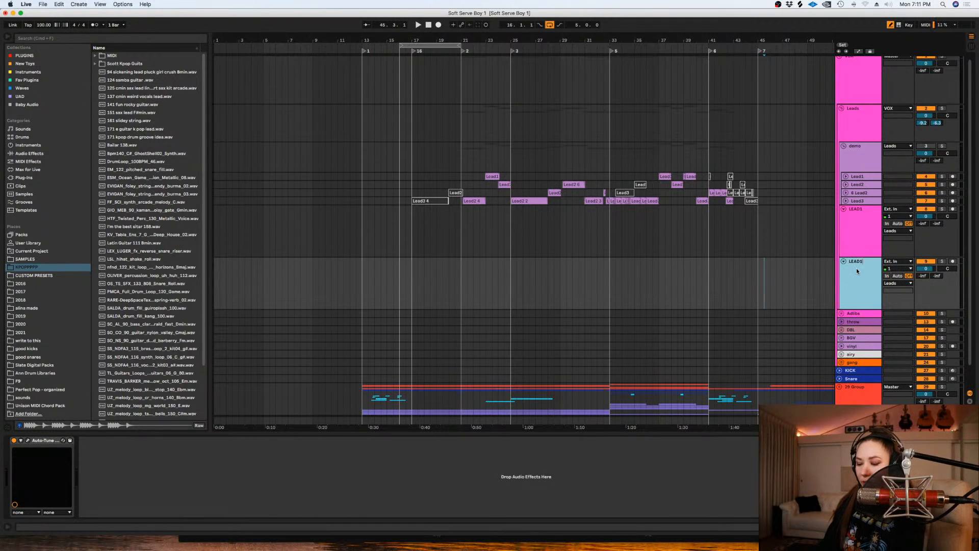
pyautogui.press('Return')
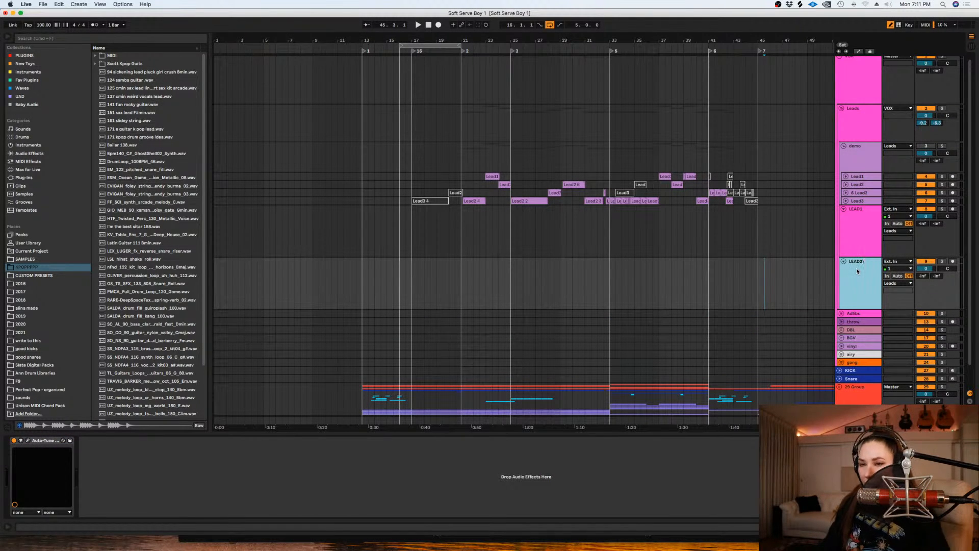
# - Duplicate the LEAD2 track and rename the copy "LEAD3"
pyautogui.click(849, 289)
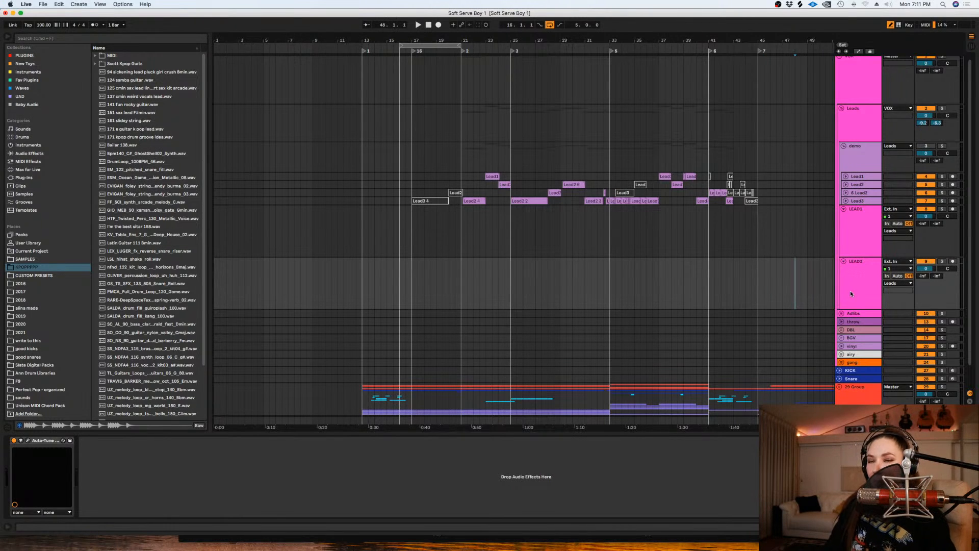
pyautogui.press('super+d')
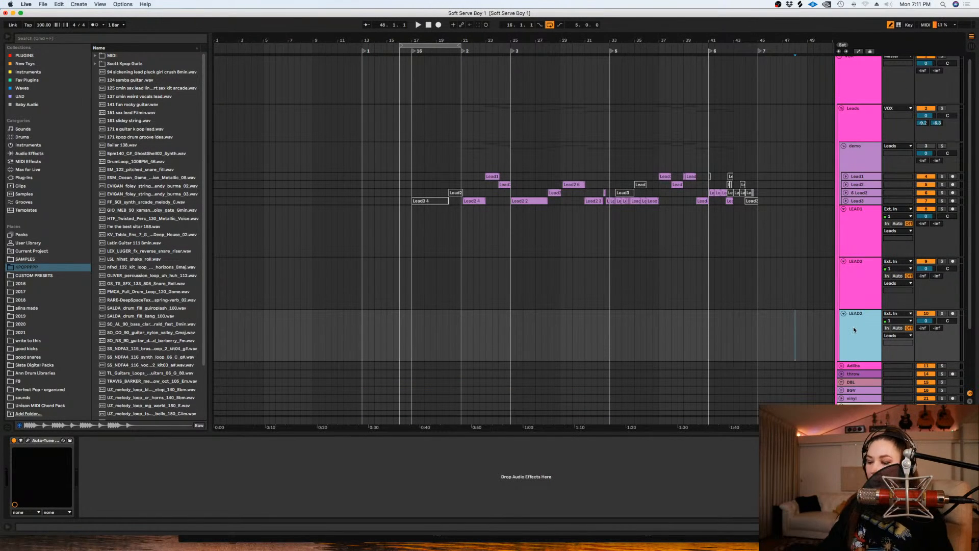
pyautogui.press('super+r')
pyautogui.press('BackSpace')
pyautogui.write('3')
pyautogui.press('Return')
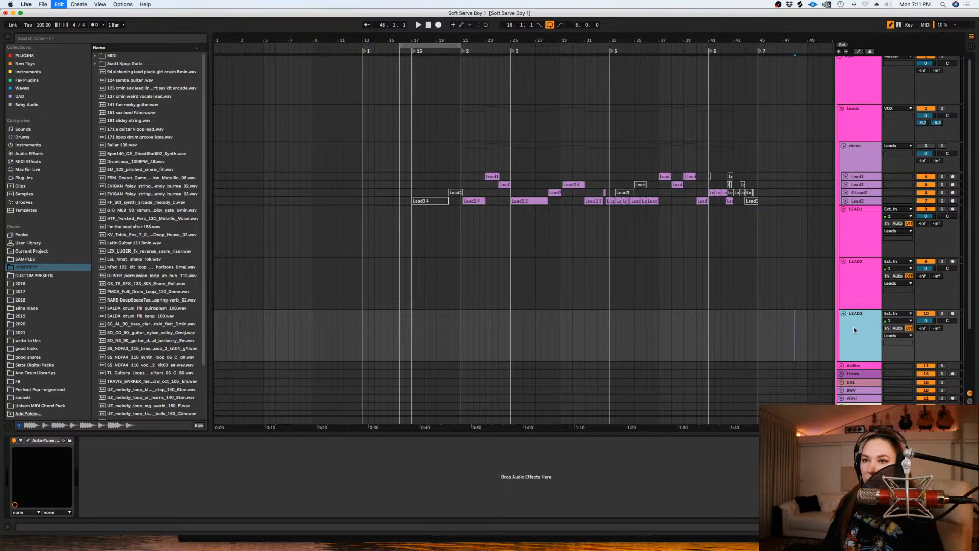
# - Duplicate the LEAD3 track and rename the copy "LEAD chrm"
pyautogui.press('super+d')
pyautogui.press('super+r')
pyautogui.press('BackSpace')
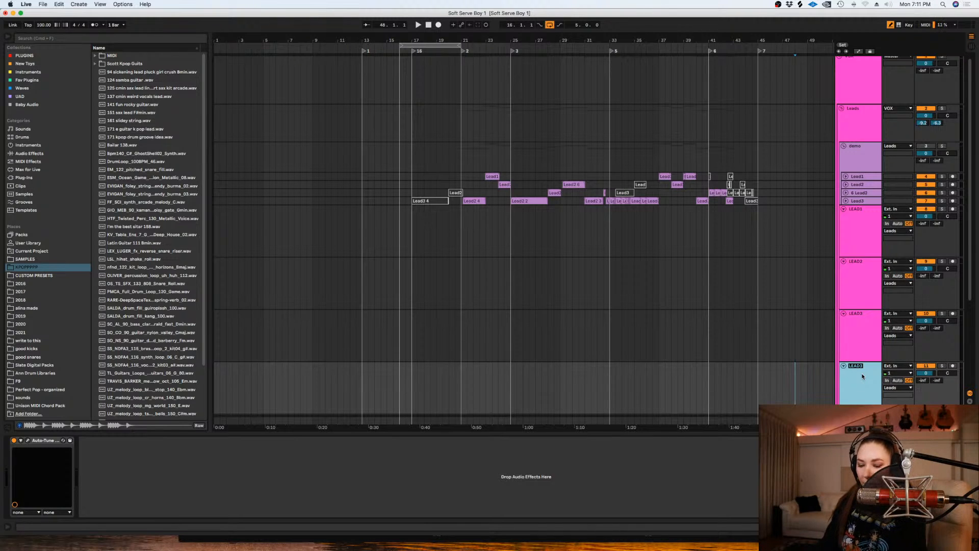
pyautogui.write('chrm')
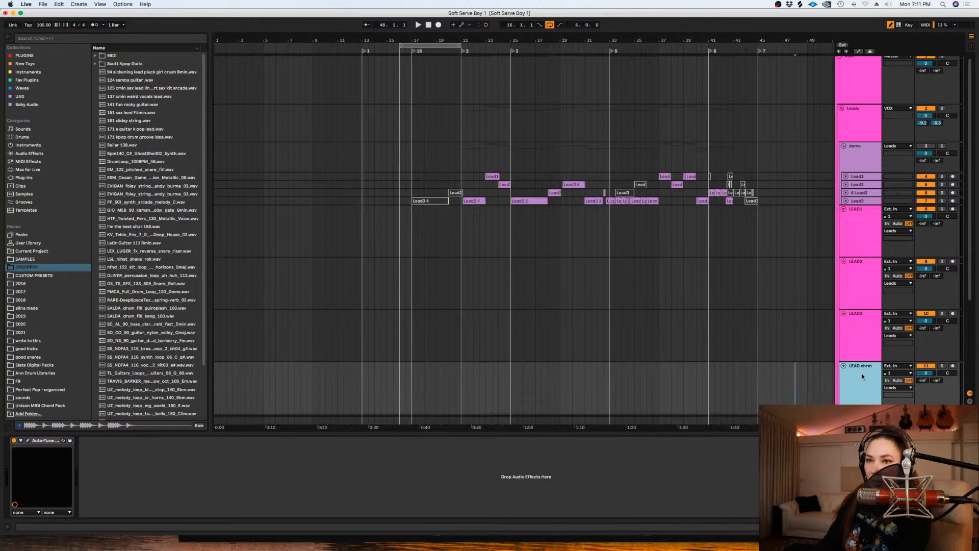
pyautogui.press('Return')
pyautogui.click(784, 355)
pyautogui.scroll(-1, 785, 357)
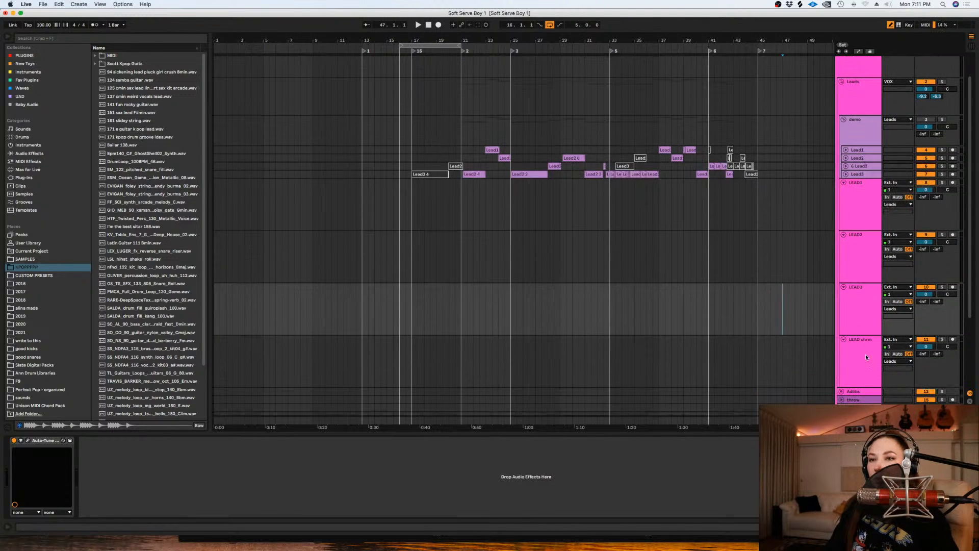
# - Examine the scale options in the Auto-Tune EFX+ on the LEAD chrm track
pyautogui.click(862, 356)
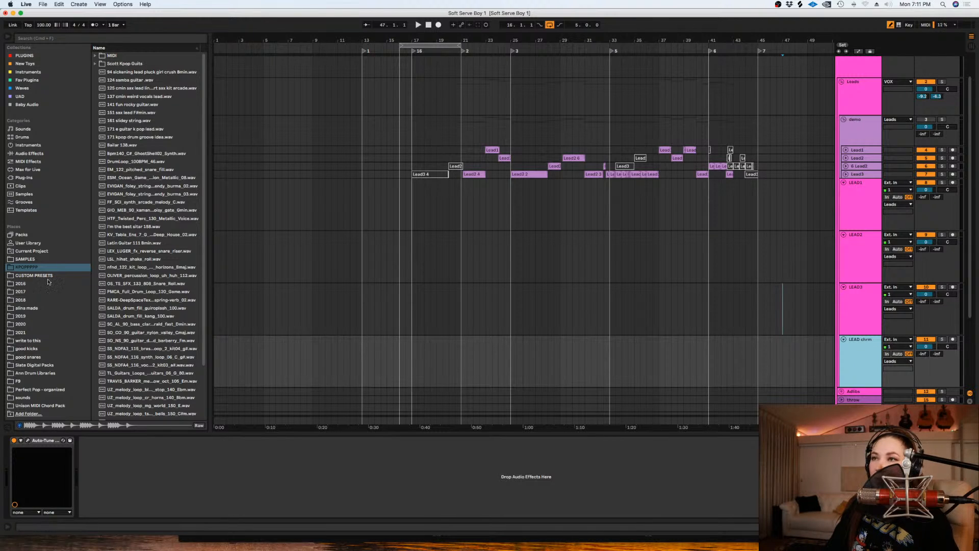
pyautogui.click(27, 441)
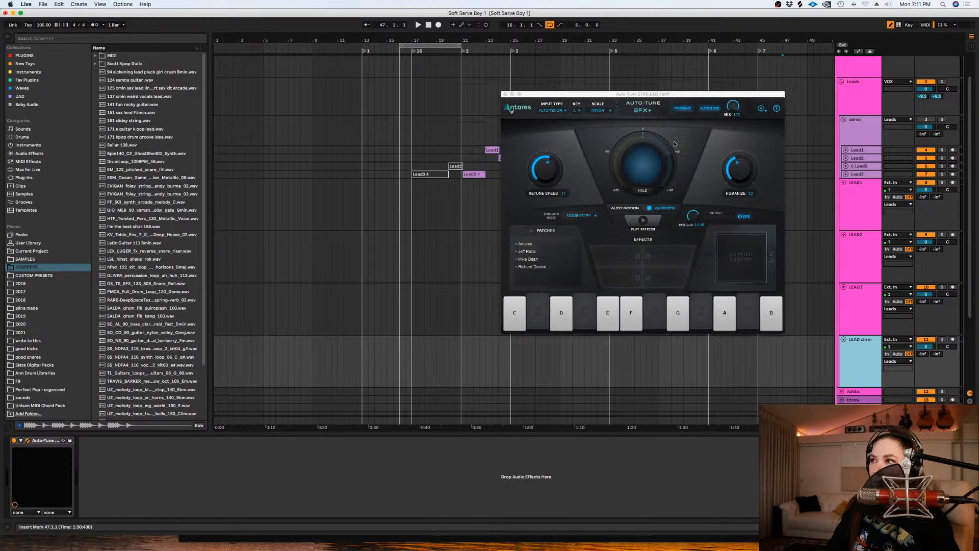
pyautogui.click(602, 111)
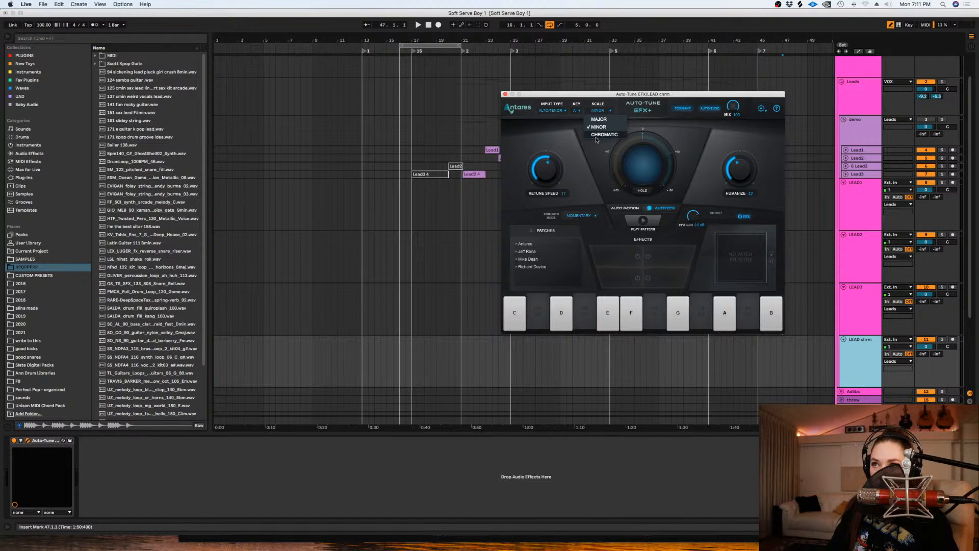
pyautogui.click(578, 190)
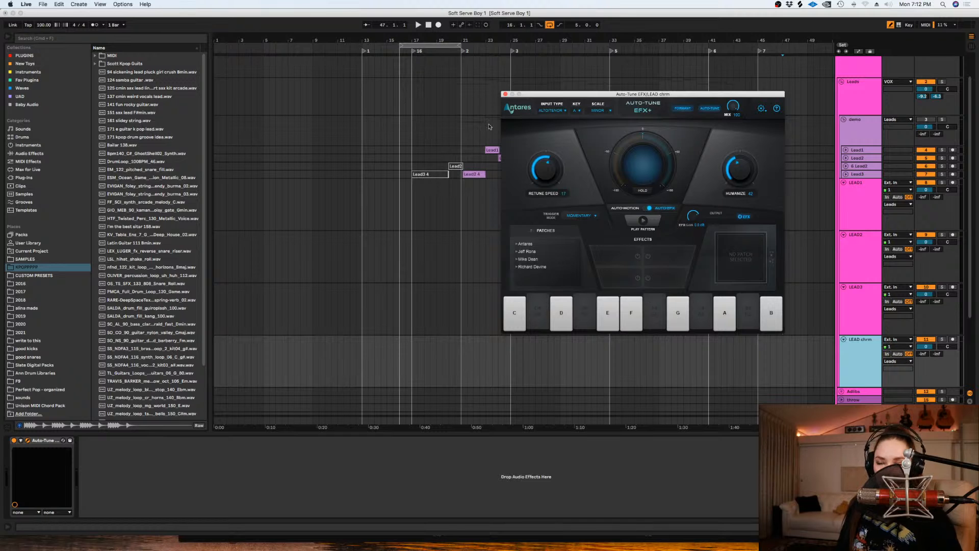
pyautogui.click(505, 94)
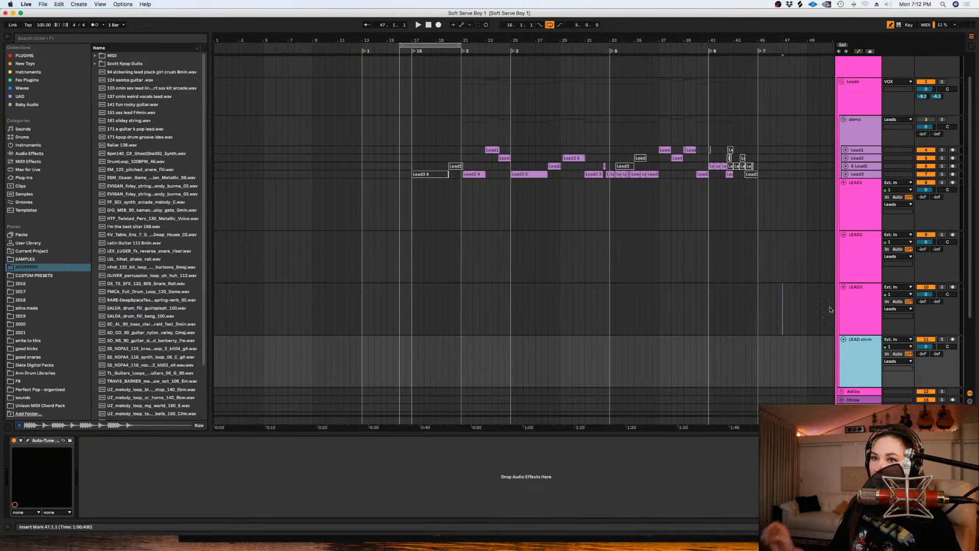
# - Reduce the height of the four new tracks from LEAD1 to LEAD chrm together
pyautogui.click(863, 207)
pyautogui.keyDown('shift'); pyautogui.click(862, 360); pyautogui.keyUp('shift')
pyautogui.moveTo(862, 334); pyautogui.dragTo(862, 305)
pyautogui.scroll(2, 729, 248)
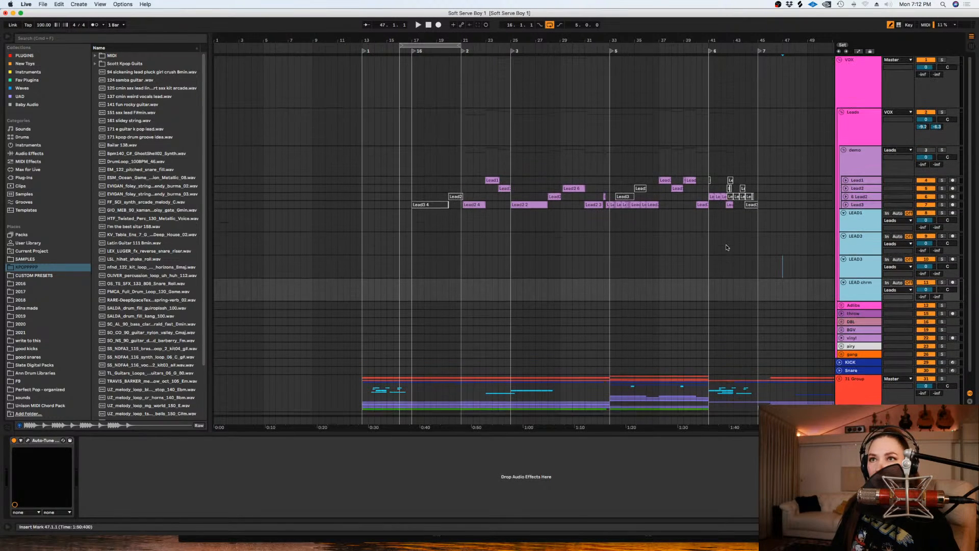
# - Examine the VOX group's vocal preset chain and the settings of its Doubler2 Stereo plug-in
pyautogui.click(849, 65)
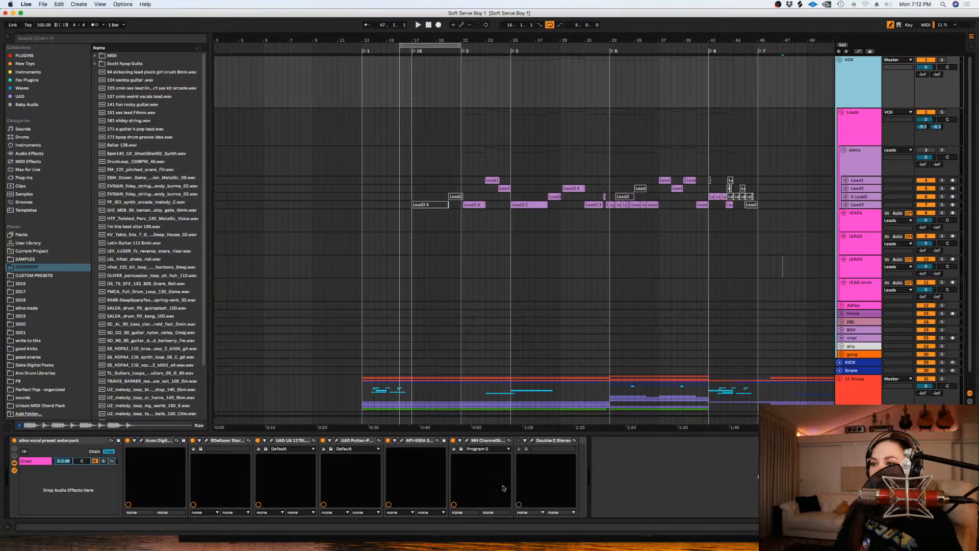
pyautogui.click(548, 440)
pyautogui.click(532, 440)
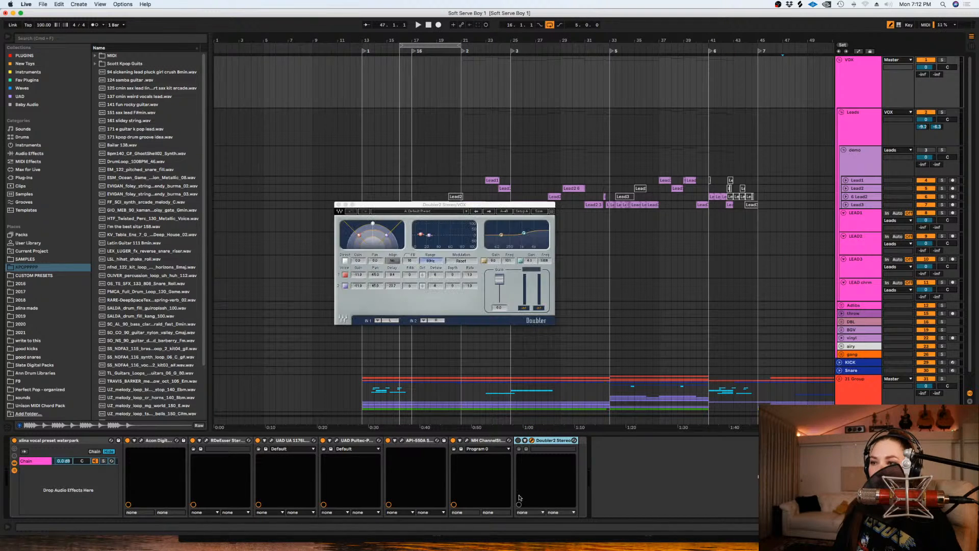
pyautogui.moveTo(440, 204); pyautogui.dragTo(665, 209)
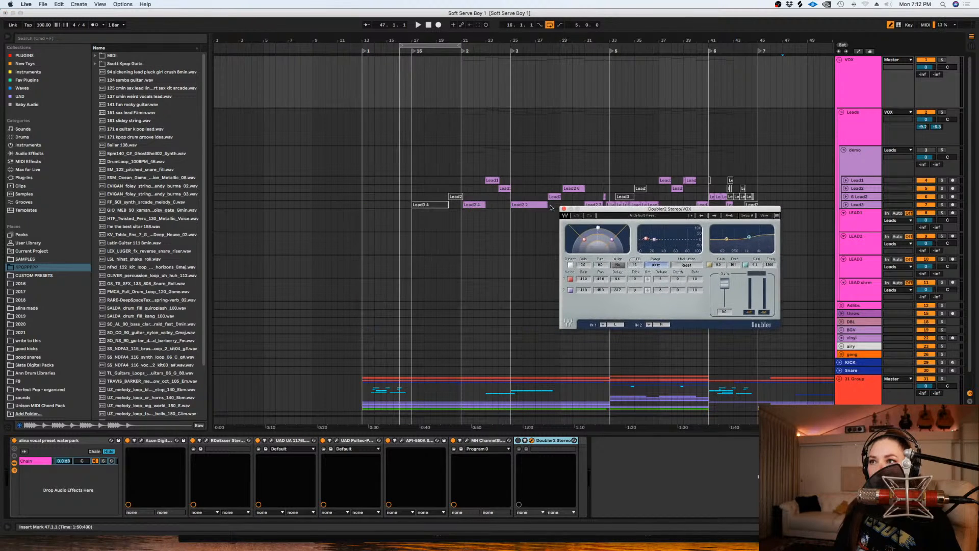
pyautogui.click(563, 209)
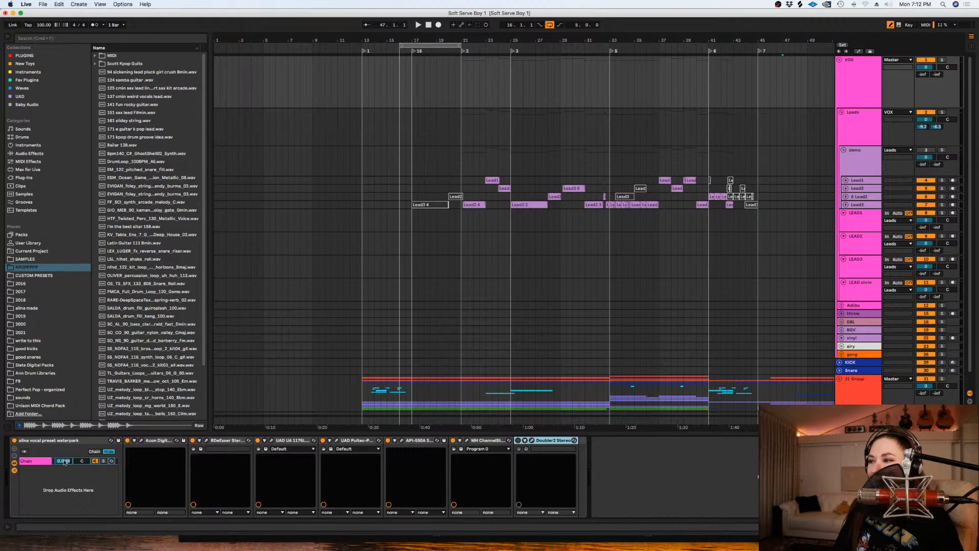
# - Examine the Acon Digital Equalize 2 and RDeEsser settings in the VOX group's chain
pyautogui.click(141, 441)
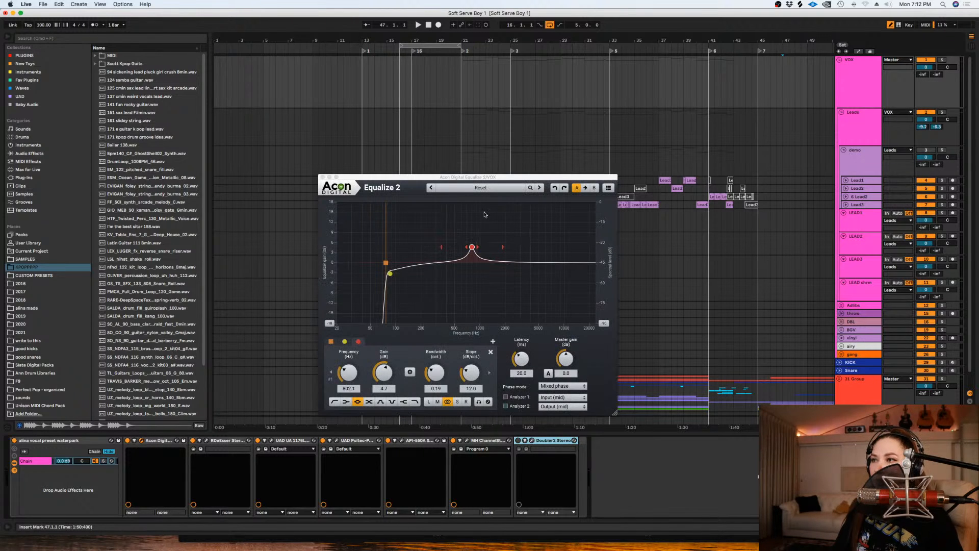
pyautogui.click(322, 177)
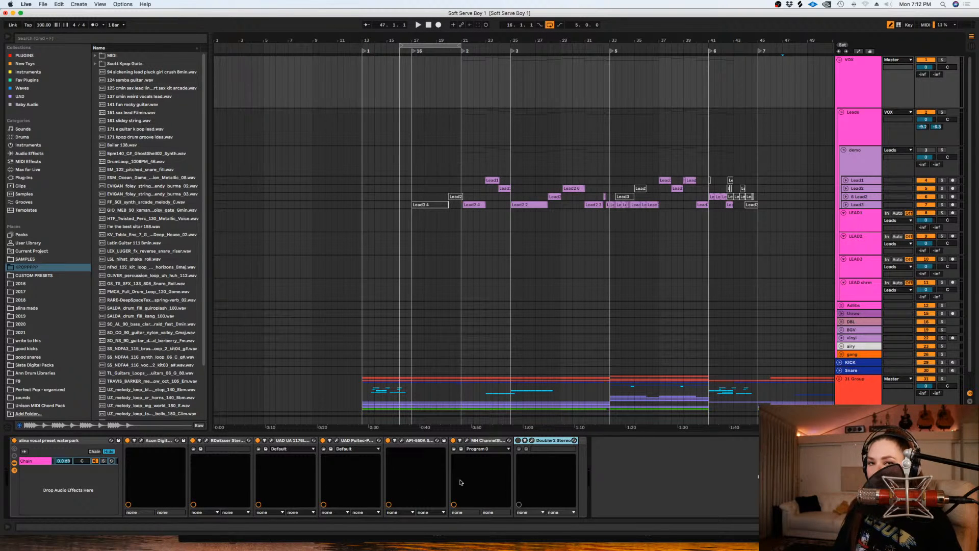
pyautogui.click(141, 441)
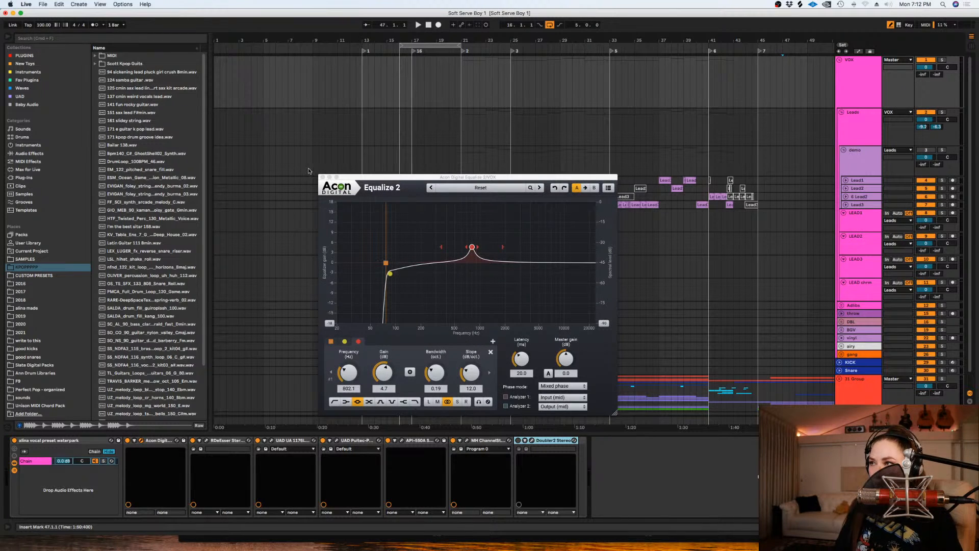
pyautogui.click(322, 177)
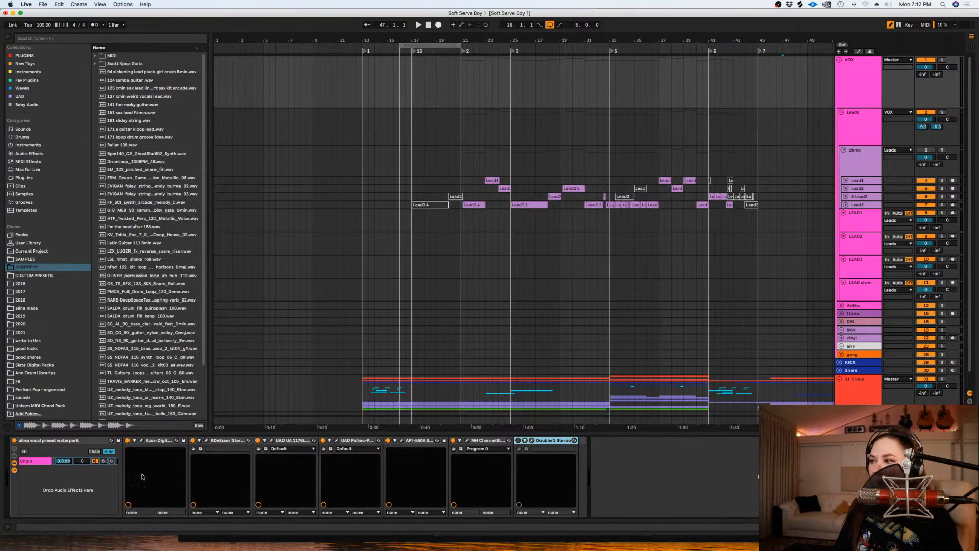
pyautogui.click(205, 440)
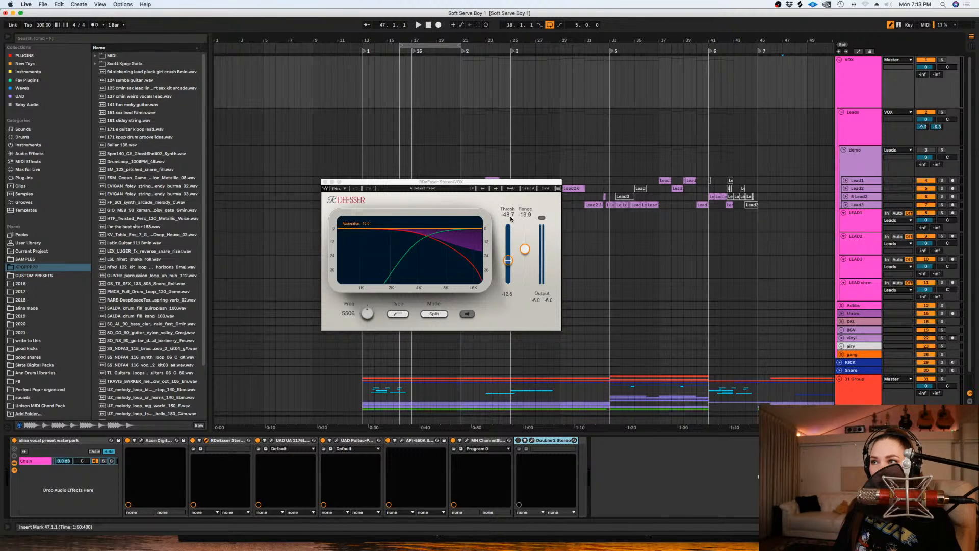
# - Examine the threshold, range and split mode of the RDeEsser in the VOX group's chain
pyautogui.moveTo(448, 179); pyautogui.dragTo(456, 183)
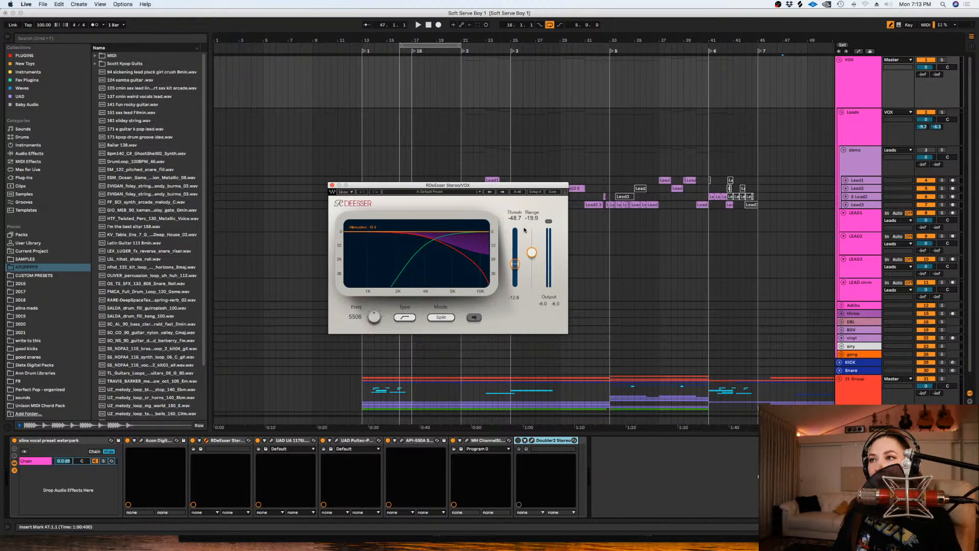
pyautogui.click(332, 186)
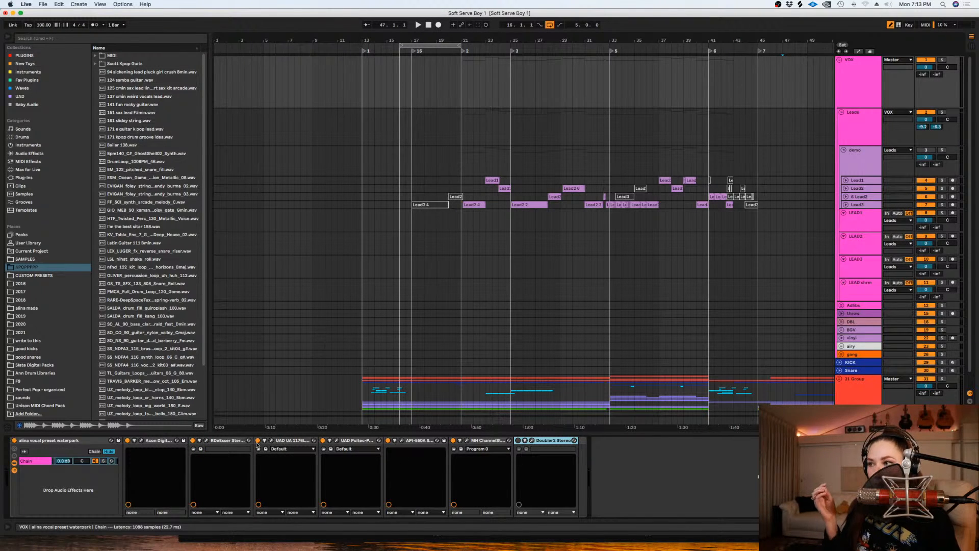
pyautogui.click(206, 441)
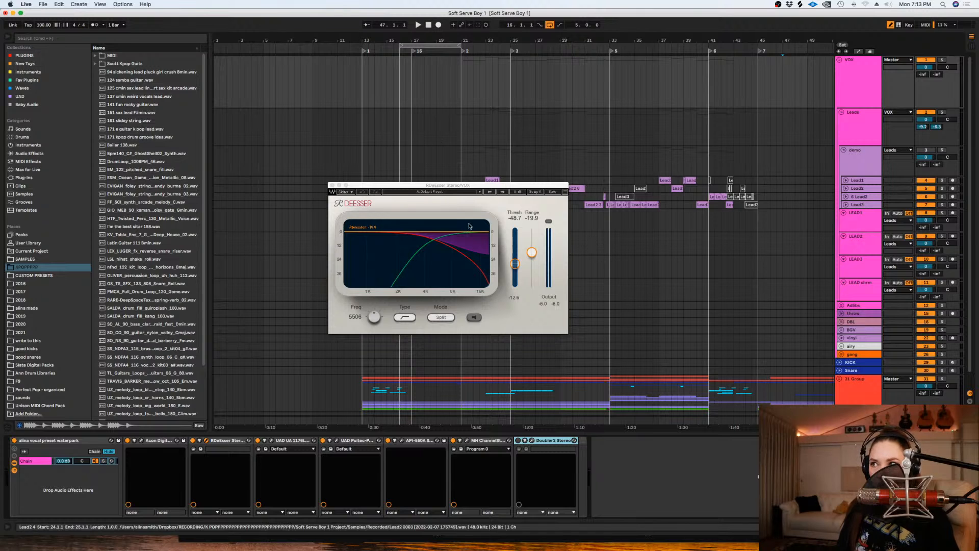
pyautogui.click(332, 186)
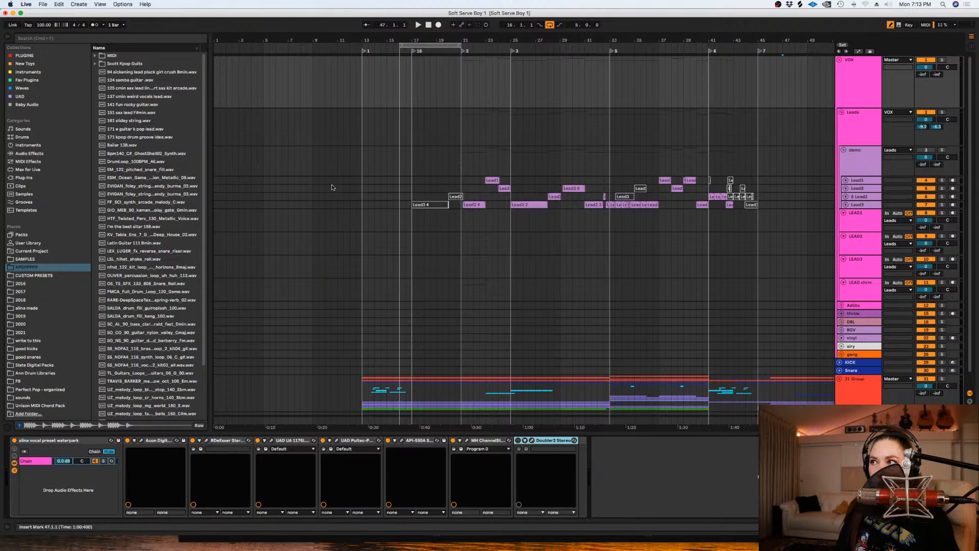
# - Examine the UAD UA 1176LN Legacy compressor and the UAD Pultec-Pro Legacy equalizer in the VOX group's chain
pyautogui.click(275, 441)
pyautogui.click(272, 440)
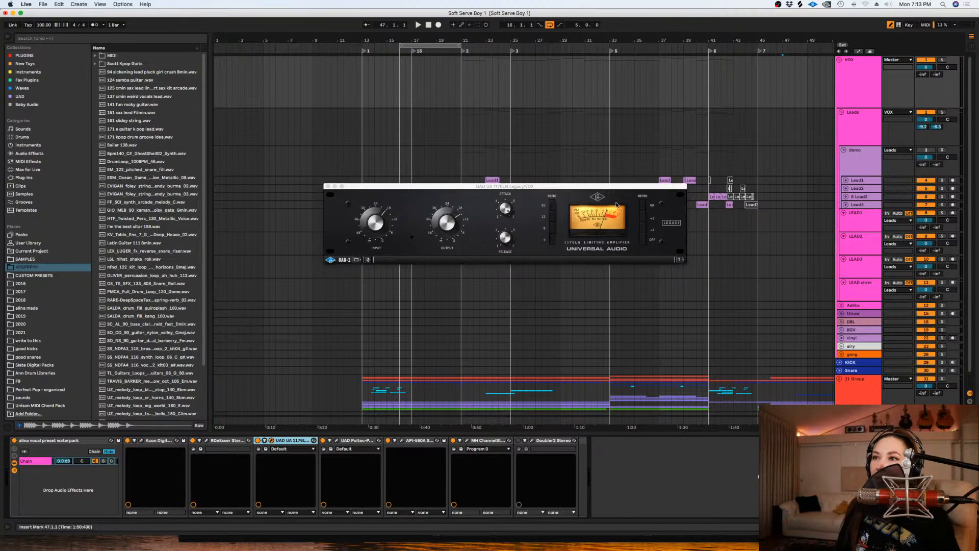
pyautogui.moveTo(532, 189); pyautogui.dragTo(537, 190)
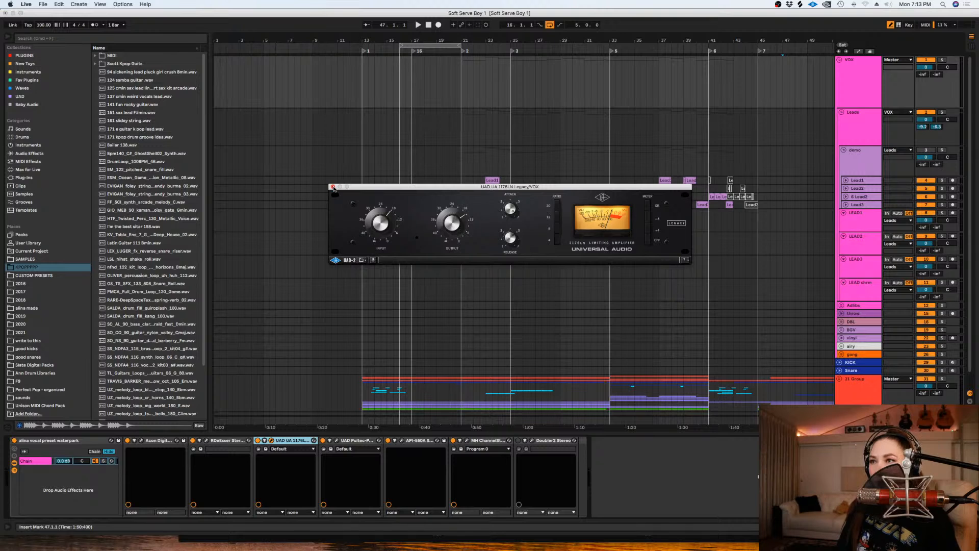
pyautogui.click(333, 187)
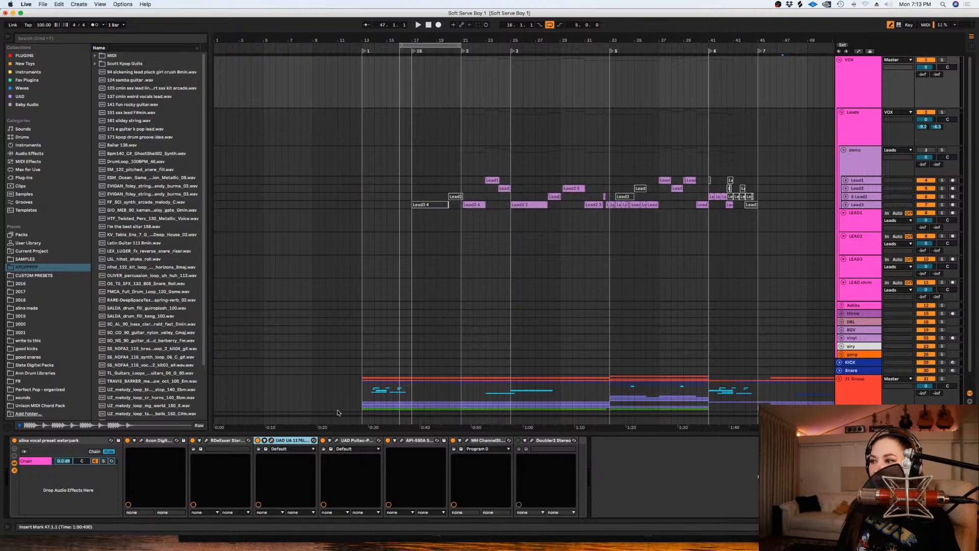
pyautogui.click(335, 440)
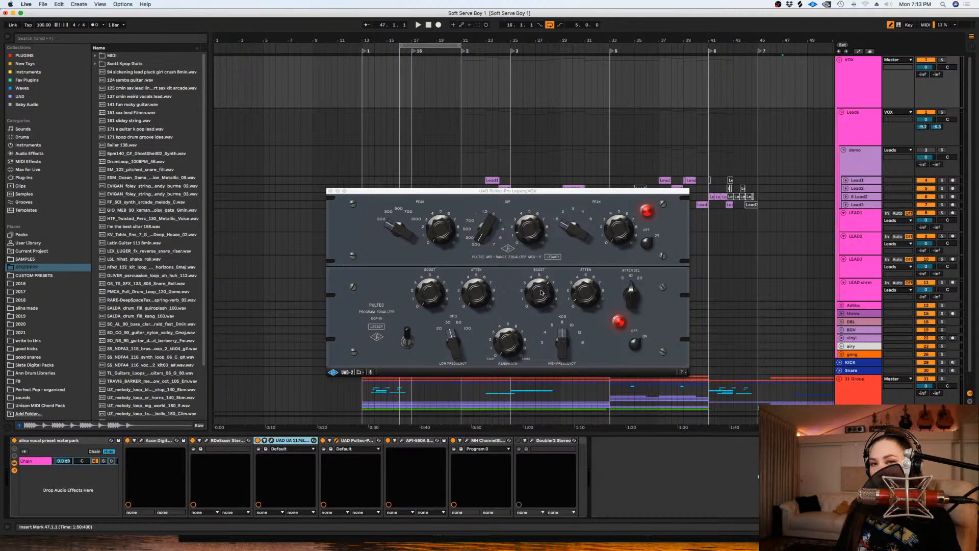
pyautogui.moveTo(542, 294); pyautogui.dragTo(544, 284)
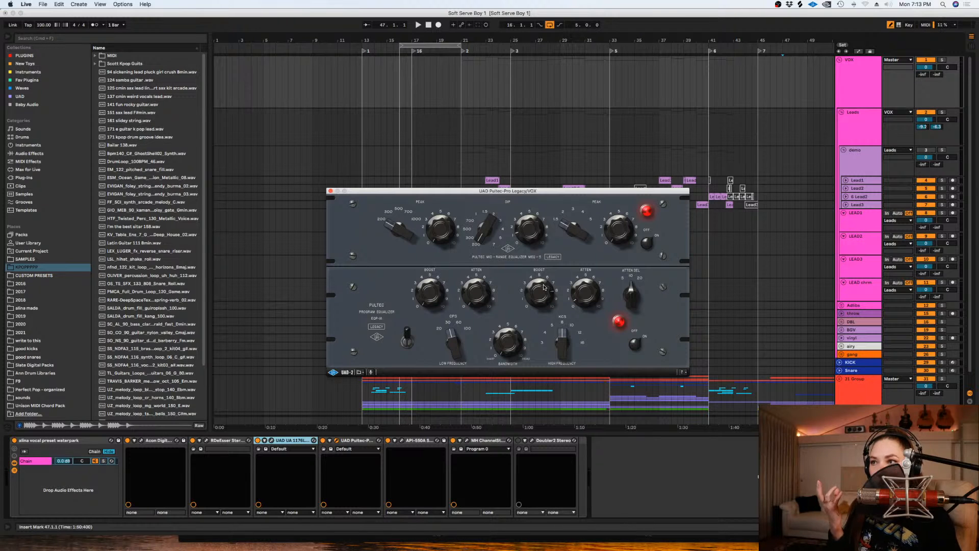
pyautogui.click(330, 191)
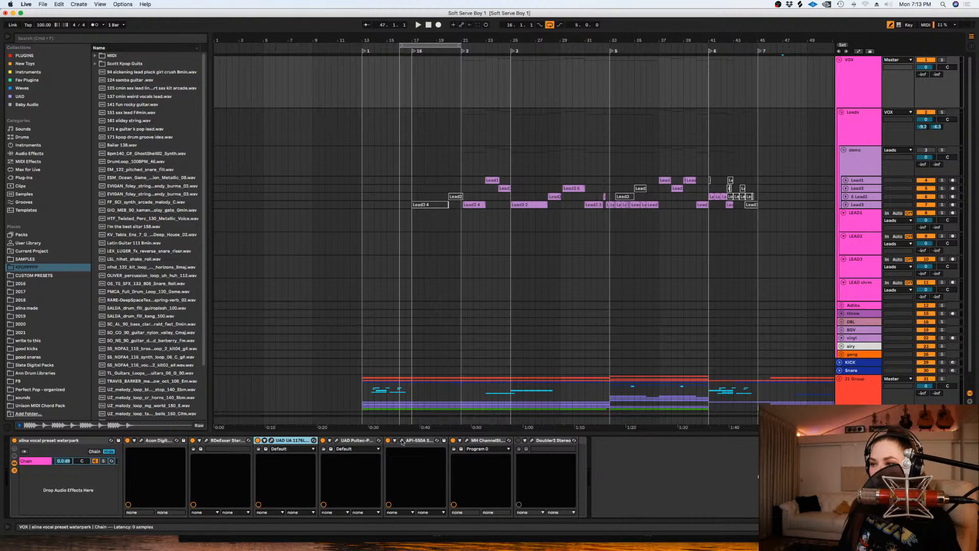
# - Examine the API-550A equalizer in the VOX group's chain and find UAD Maag EQ4 in the UAD collection
pyautogui.click(402, 441)
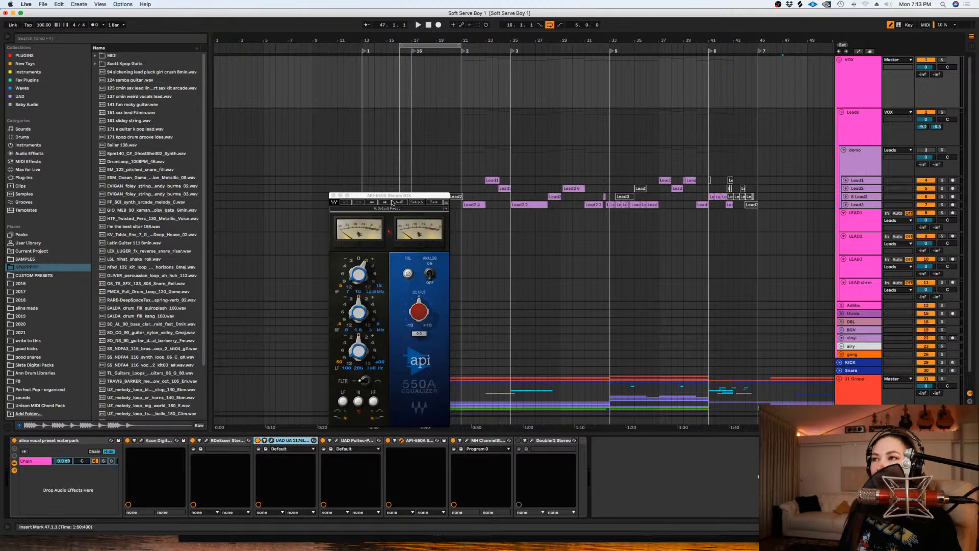
pyautogui.moveTo(395, 198); pyautogui.dragTo(405, 198)
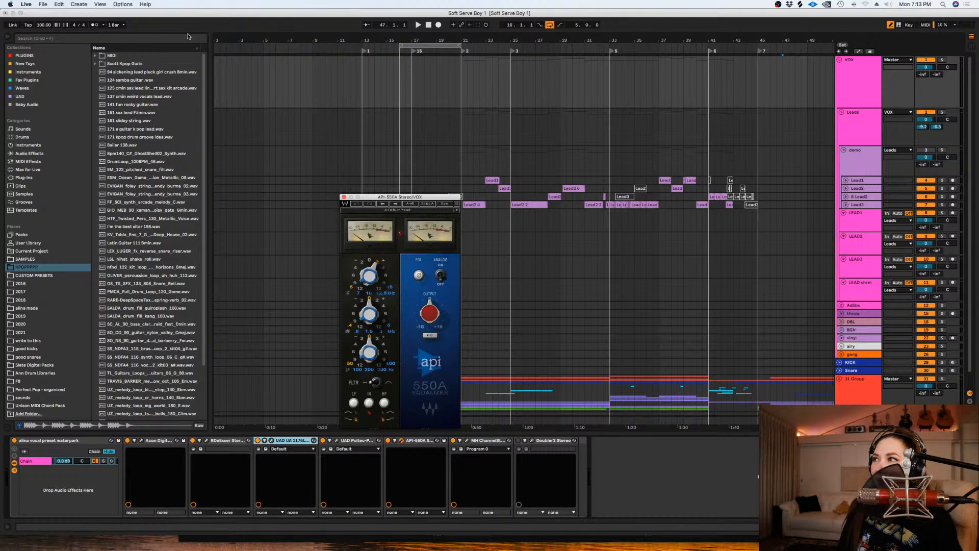
pyautogui.click(23, 96)
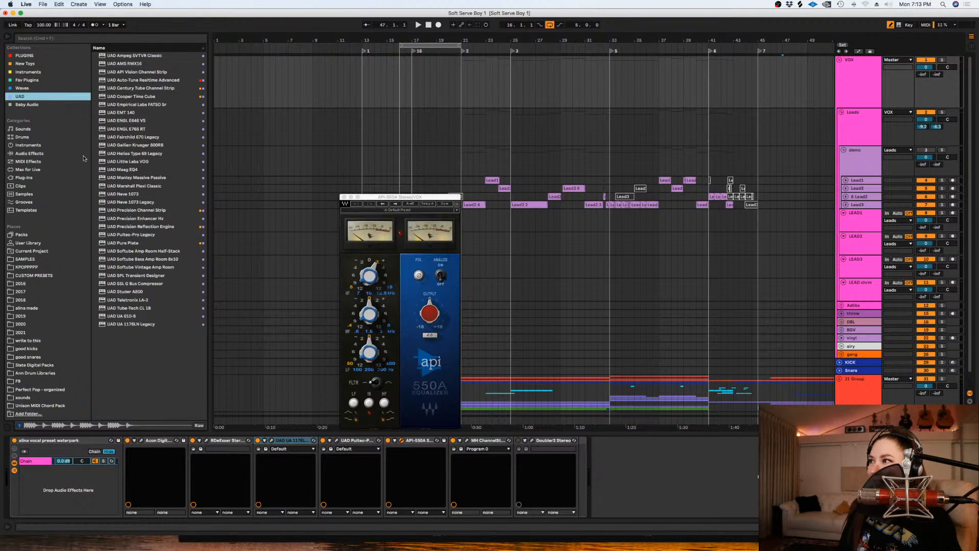
pyautogui.click(119, 172)
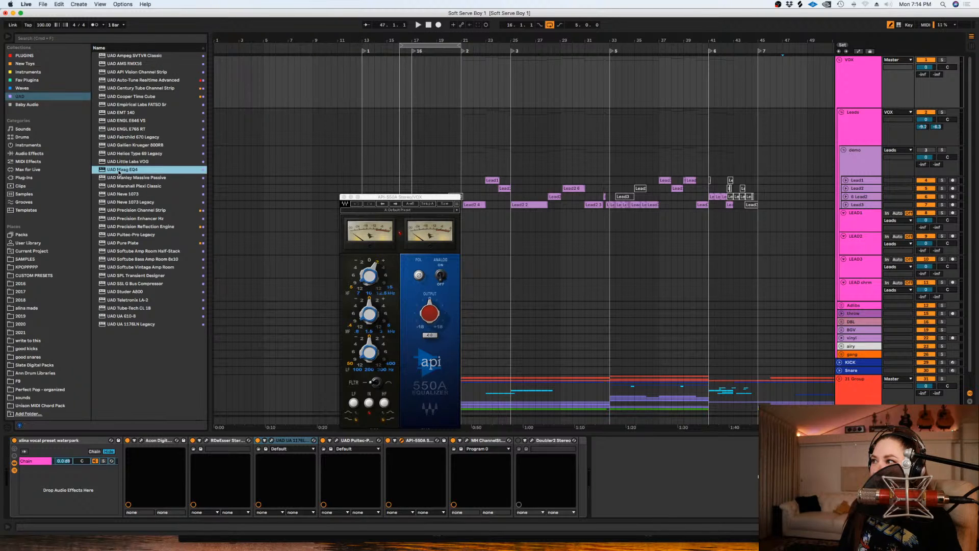
pyautogui.click(384, 269)
pyautogui.click(384, 267)
pyautogui.click(344, 197)
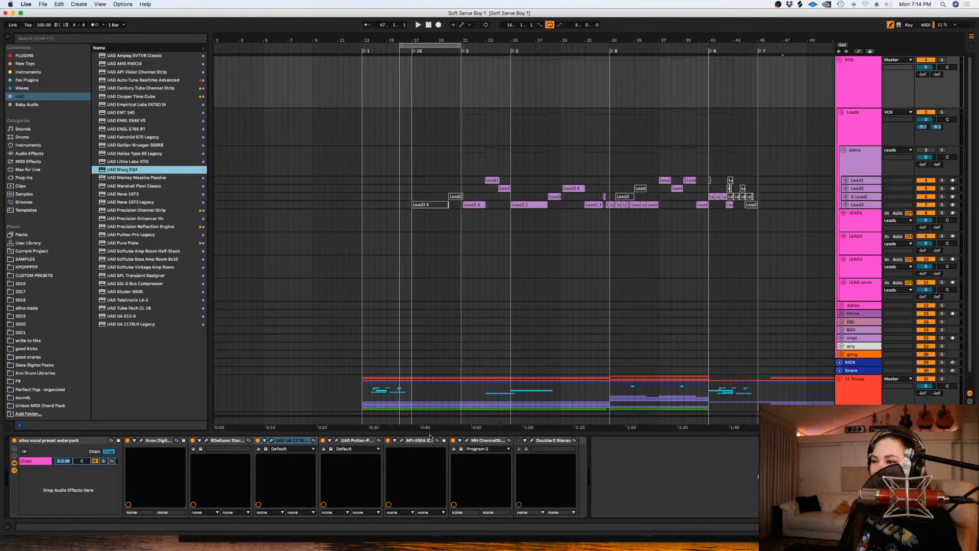
# - Examine the MH ChannelStrip's equalizer settings in the VOX group's chain
pyautogui.click(487, 445)
pyautogui.click(466, 440)
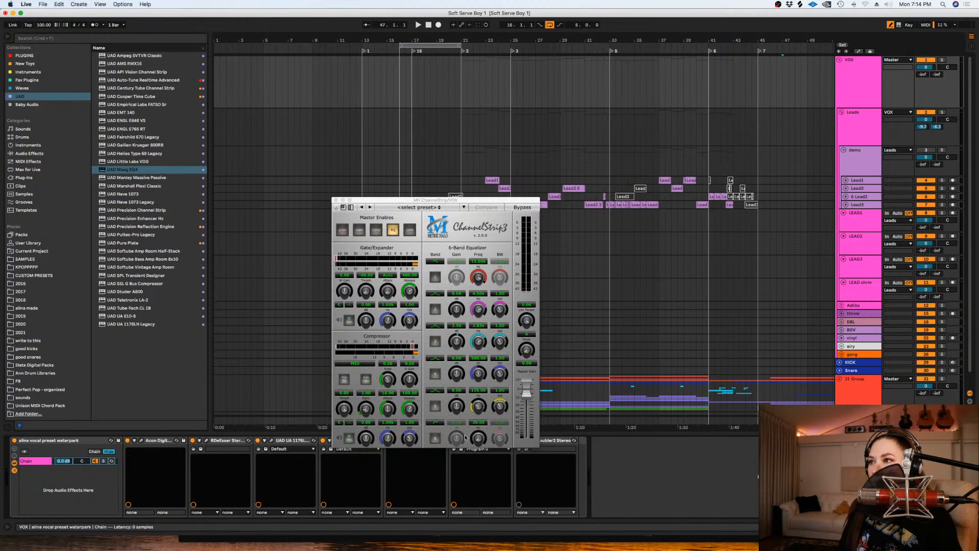
pyautogui.moveTo(439, 200); pyautogui.dragTo(492, 116)
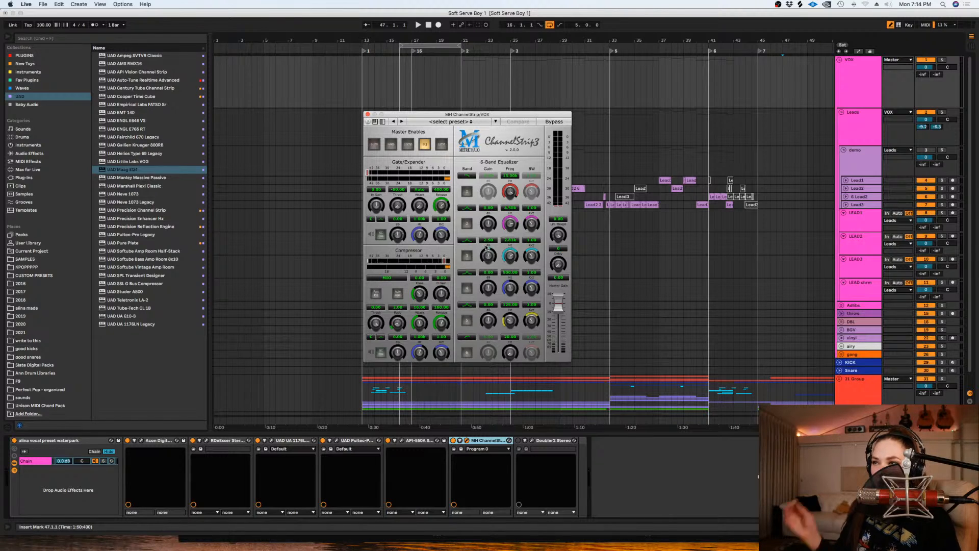
pyautogui.click(368, 114)
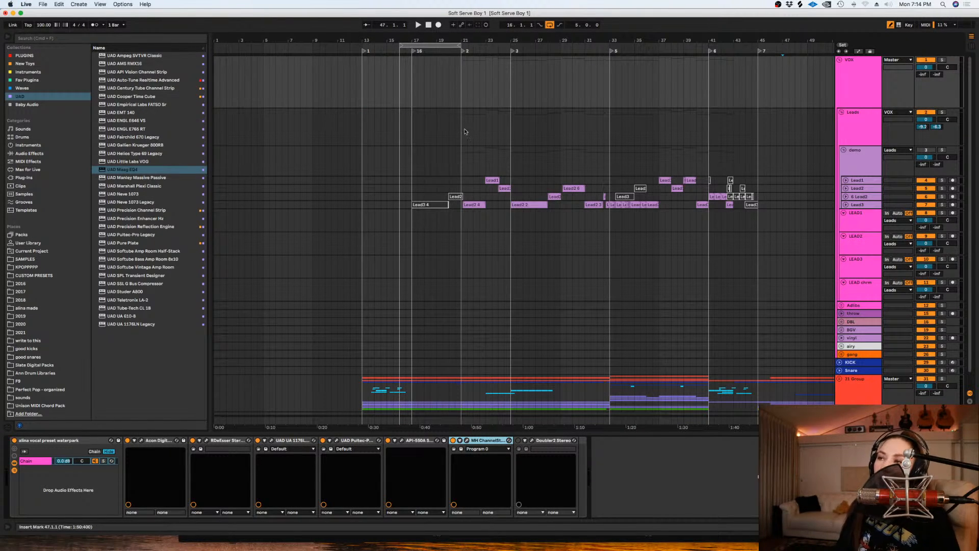
# - Show the return tracks, examine the B DELAY effect rack and hide the return tracks again
pyautogui.click(381, 266)
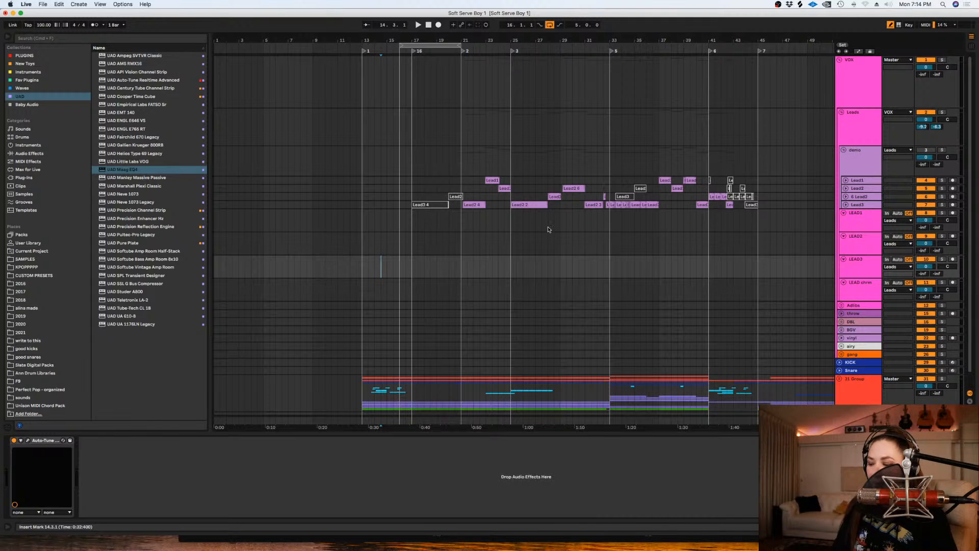
pyautogui.press('super+alt+r')
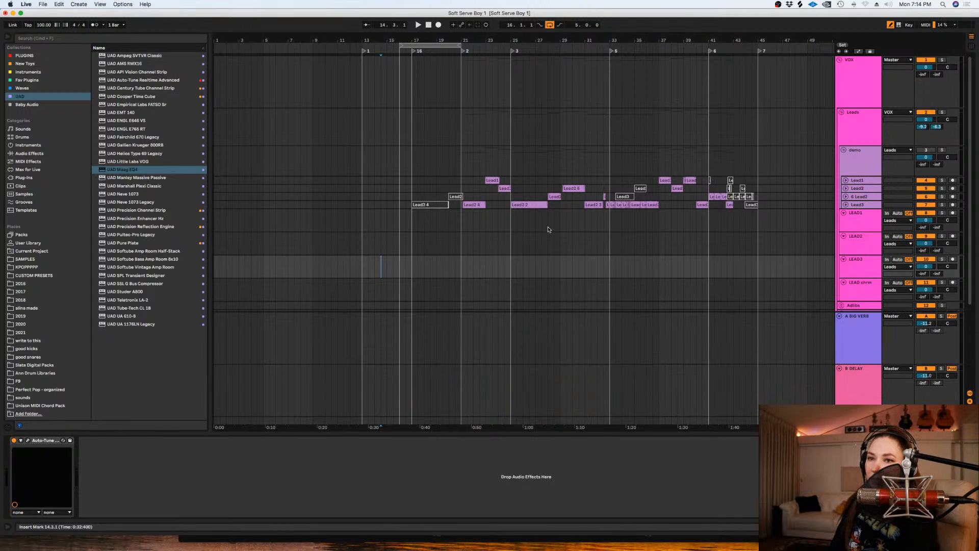
pyautogui.click(863, 351)
pyautogui.click(856, 382)
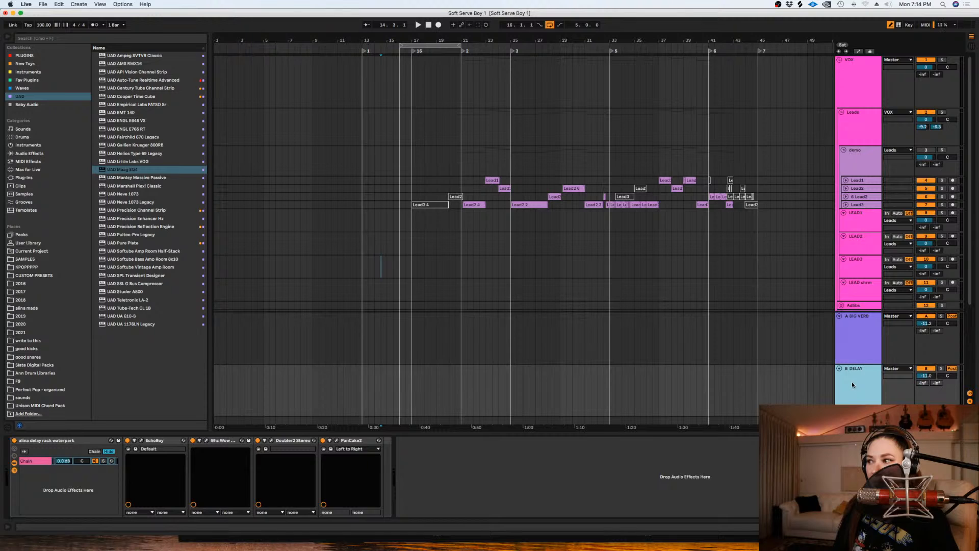
pyautogui.click(852, 335)
pyautogui.press('super+alt+r')
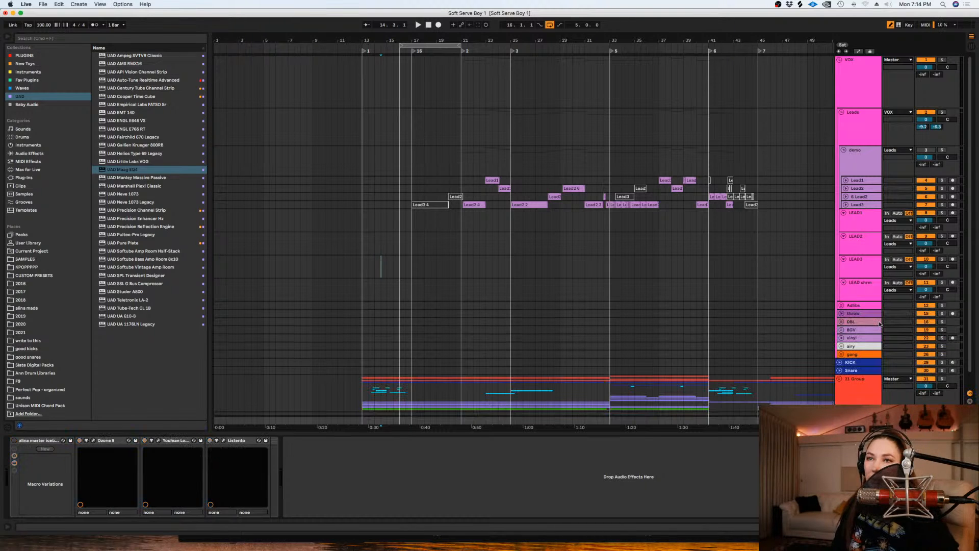
# - Place the insert marker at bar 16 on LEAD1 and increase the height of LEAD1, LEAD2 and LEAD3 together
pyautogui.click(406, 225)
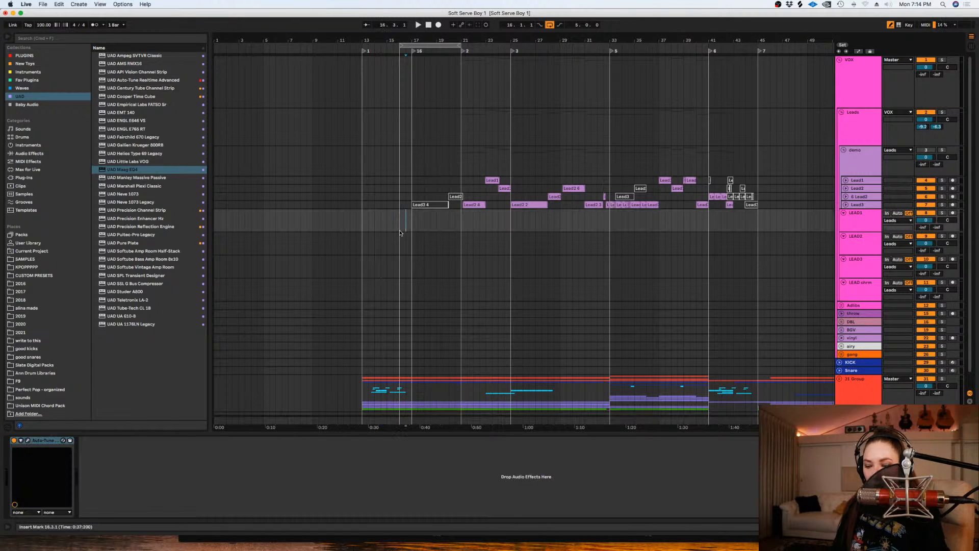
pyautogui.press('+')
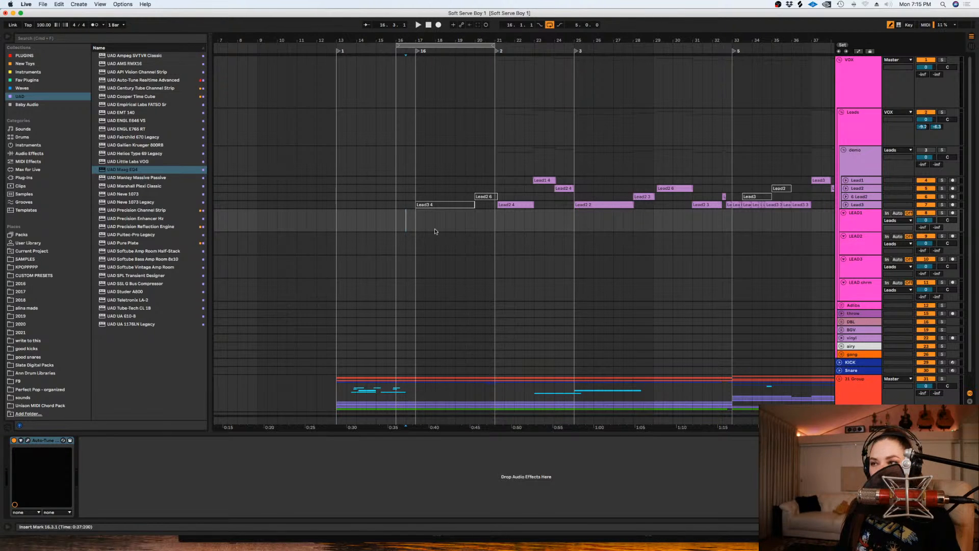
pyautogui.click(393, 216)
pyautogui.press('+')
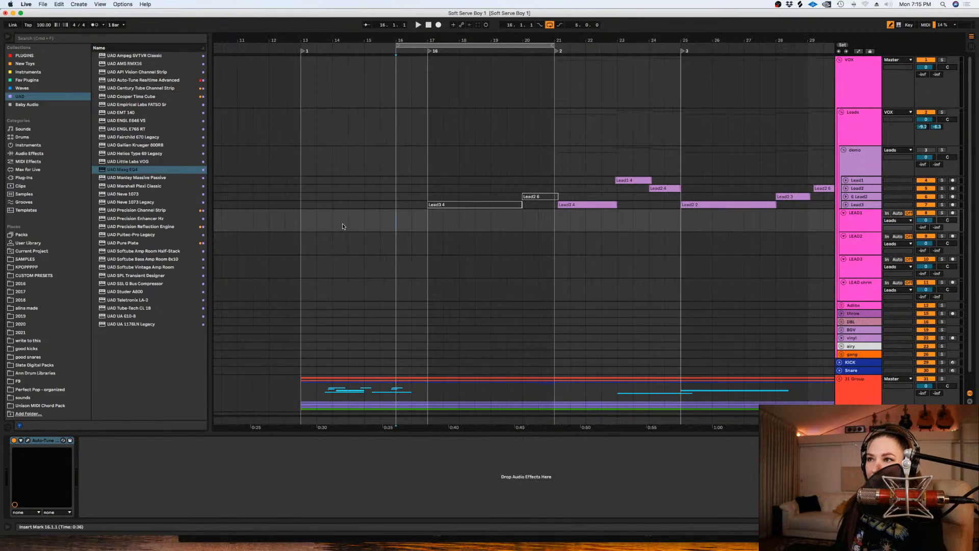
pyautogui.keyDown('shift'); pyautogui.click(864, 263); pyautogui.keyUp('shift')
pyautogui.moveTo(865, 255); pyautogui.dragTo(864, 270)
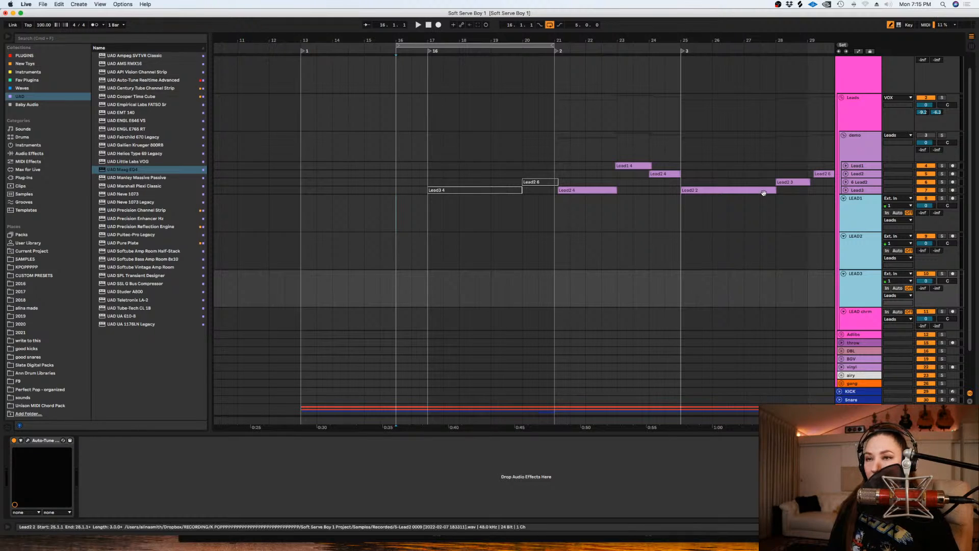
# - Unfold the demo group's Lead3 track, play its reactivated clip from bar 17 and deactivate that clip again
pyautogui.moveTo(429, 183); pyautogui.dragTo(520, 192)
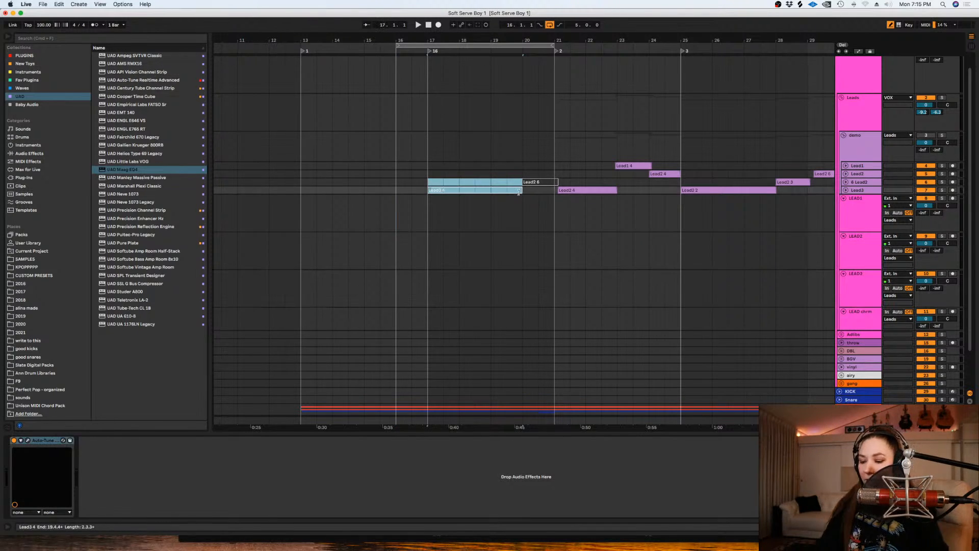
pyautogui.press('z')
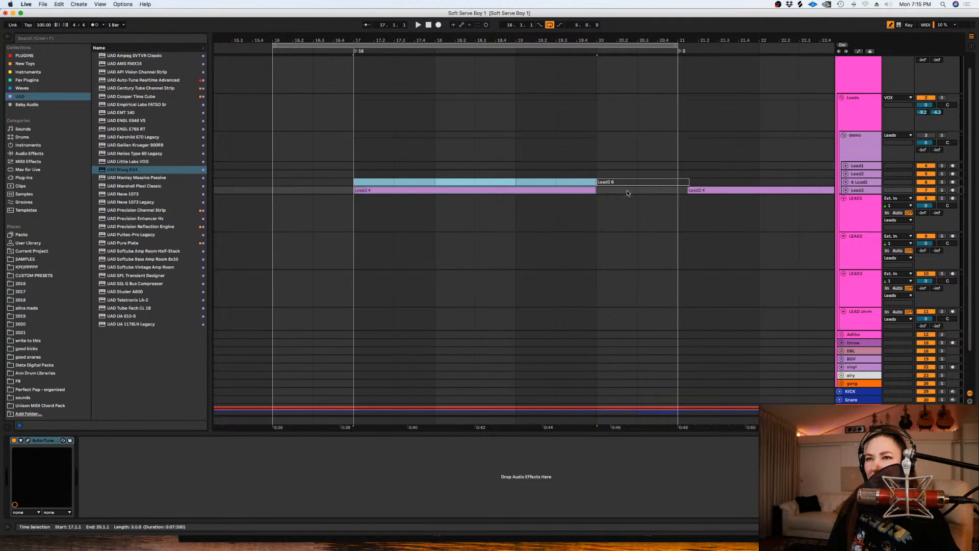
pyautogui.click(845, 190)
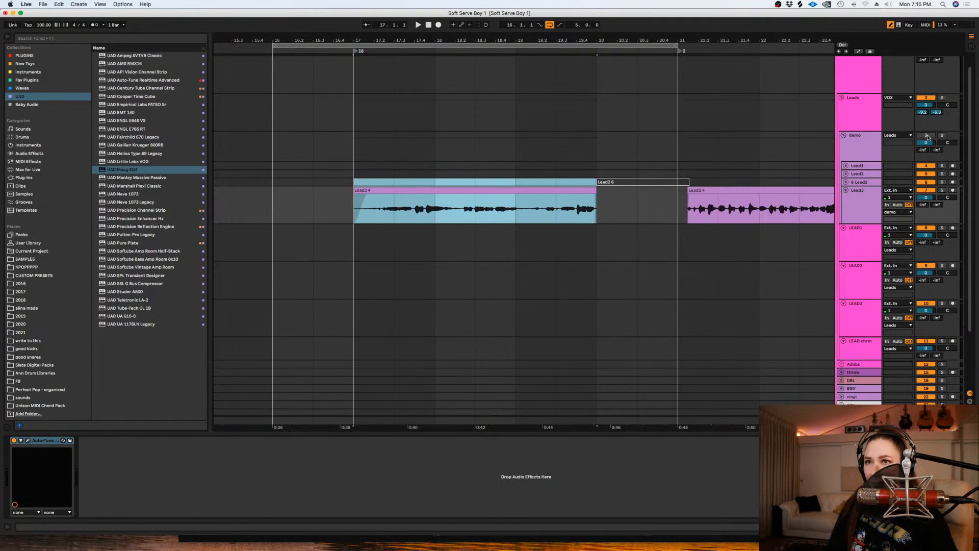
pyautogui.click(406, 174)
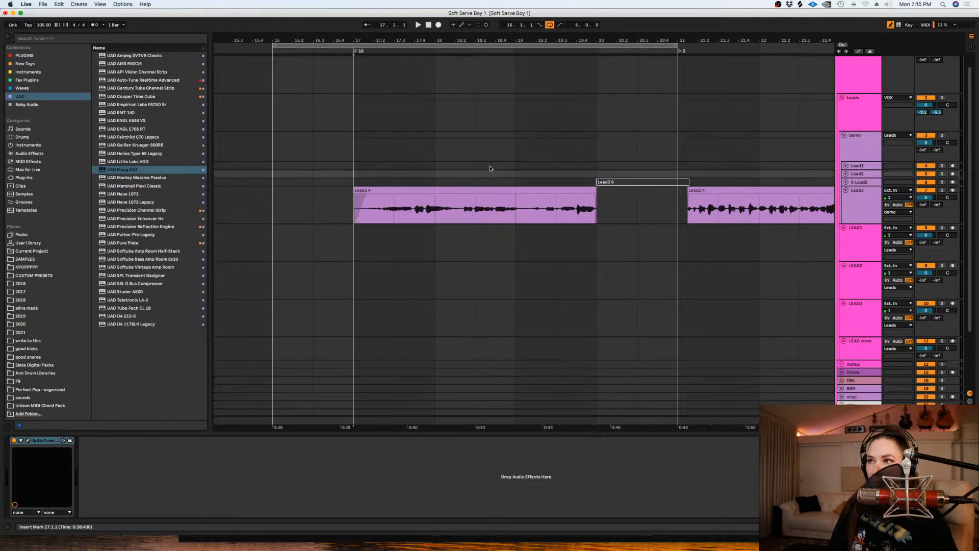
pyautogui.press('space')
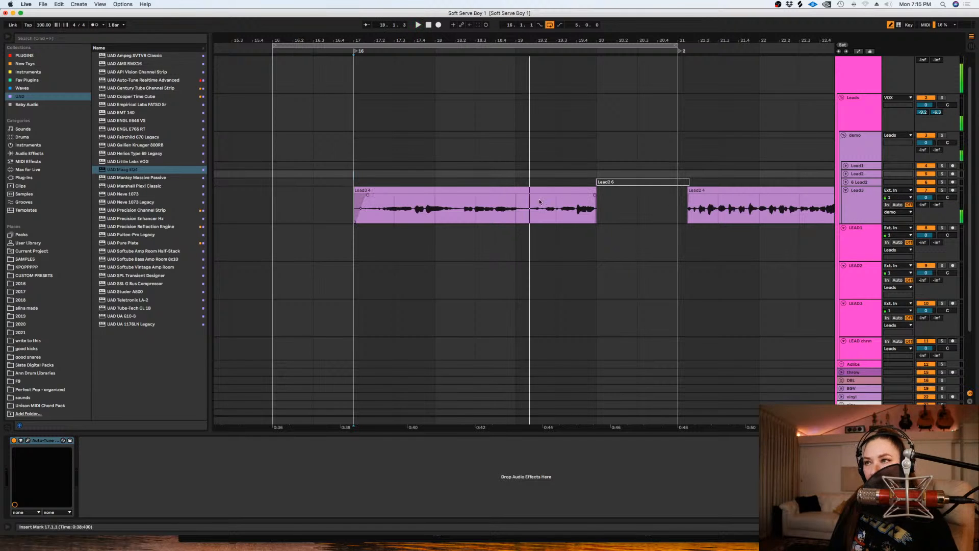
pyautogui.click(553, 205)
pyautogui.press('0')
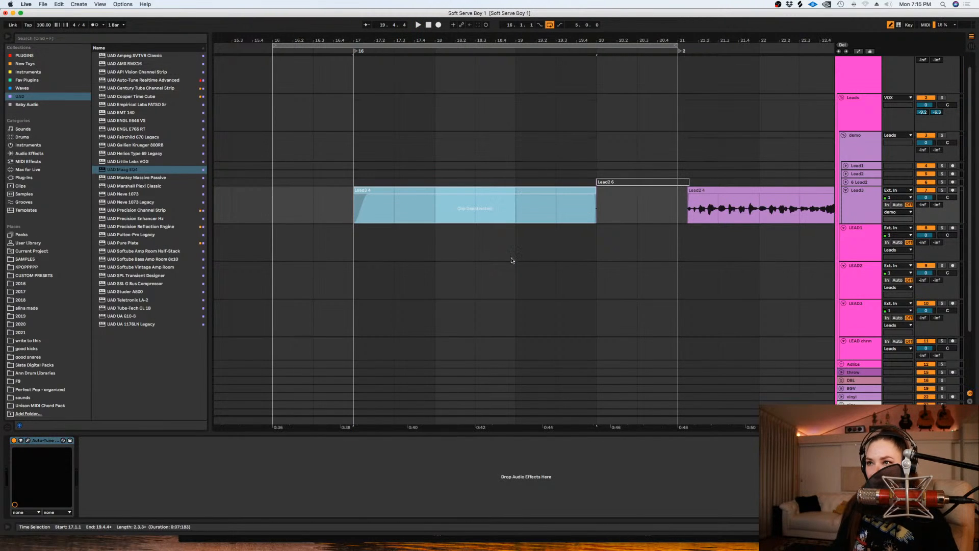
# - Loop the range from bar 16 to bar 19 on LEAD1 and arm the track for recording
pyautogui.click(518, 243)
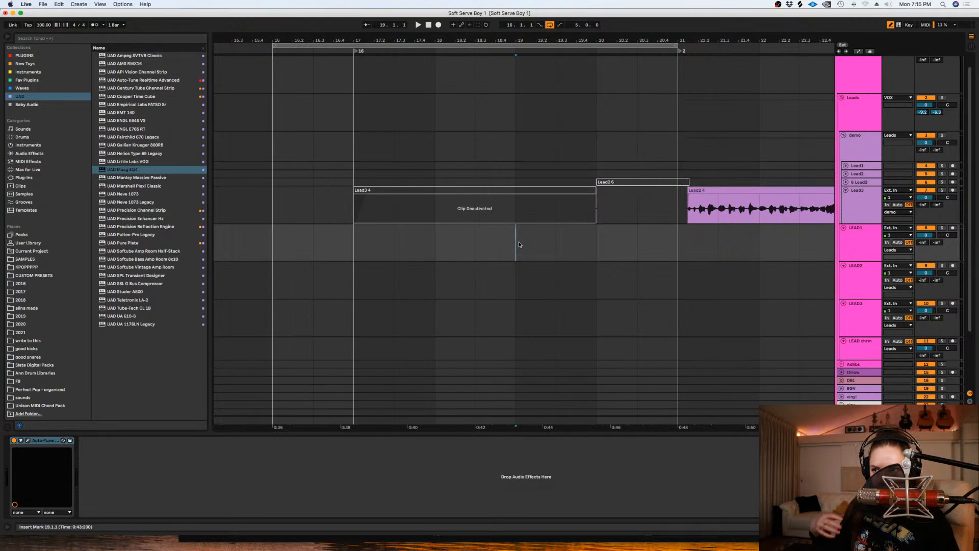
pyautogui.moveTo(519, 244); pyautogui.dragTo(277, 236)
pyautogui.press('super+l')
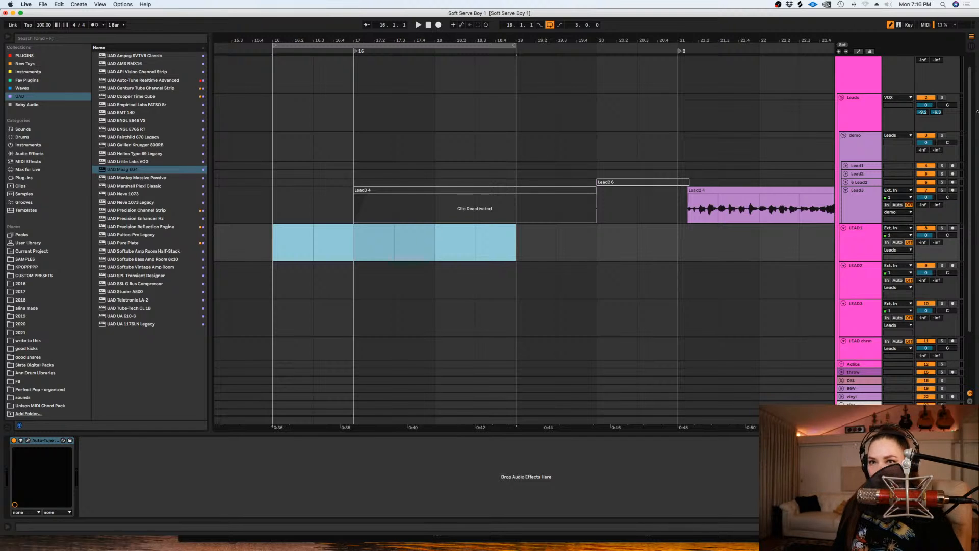
pyautogui.click(953, 229)
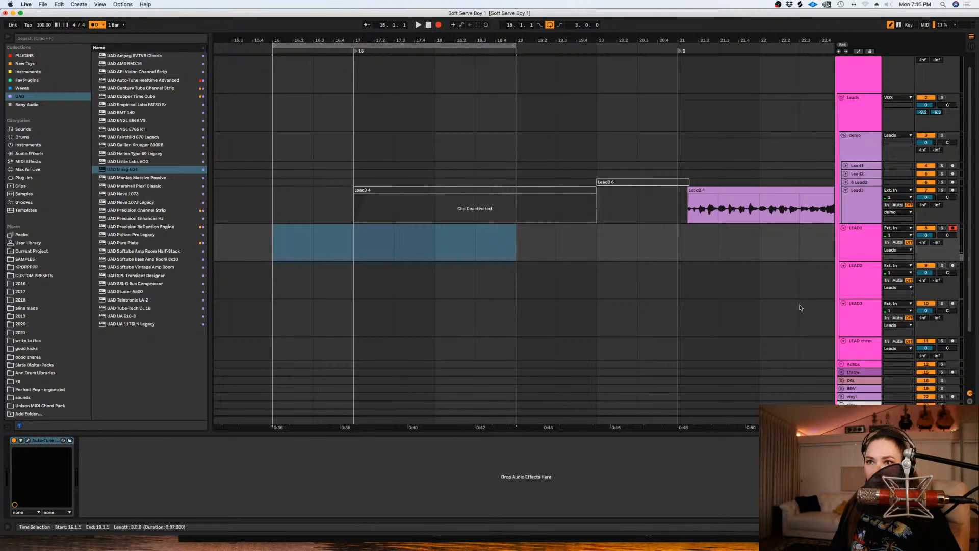
# - Try recording a take on LEAD1 from bar 16 and undo it
pyautogui.scroll(-3, 774, 269)
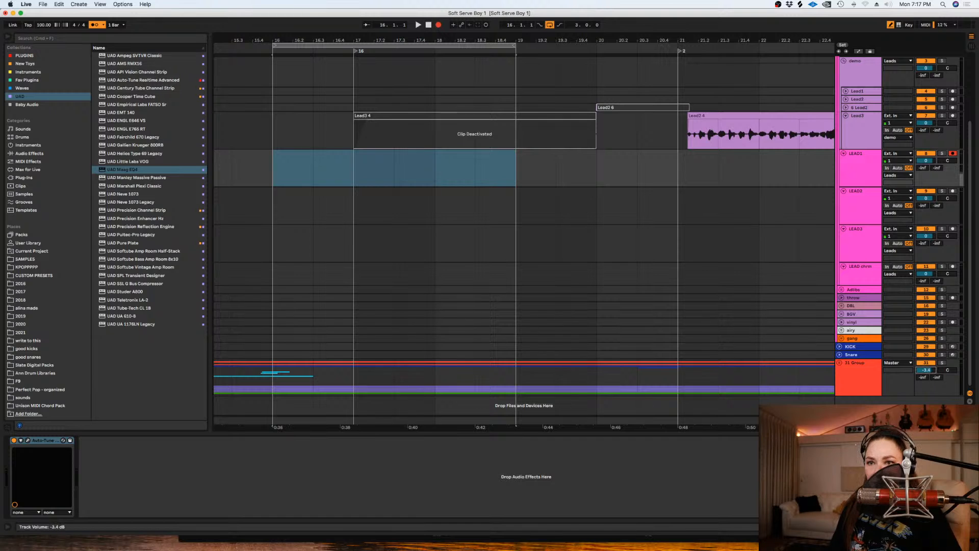
pyautogui.scroll(2, 571, 217)
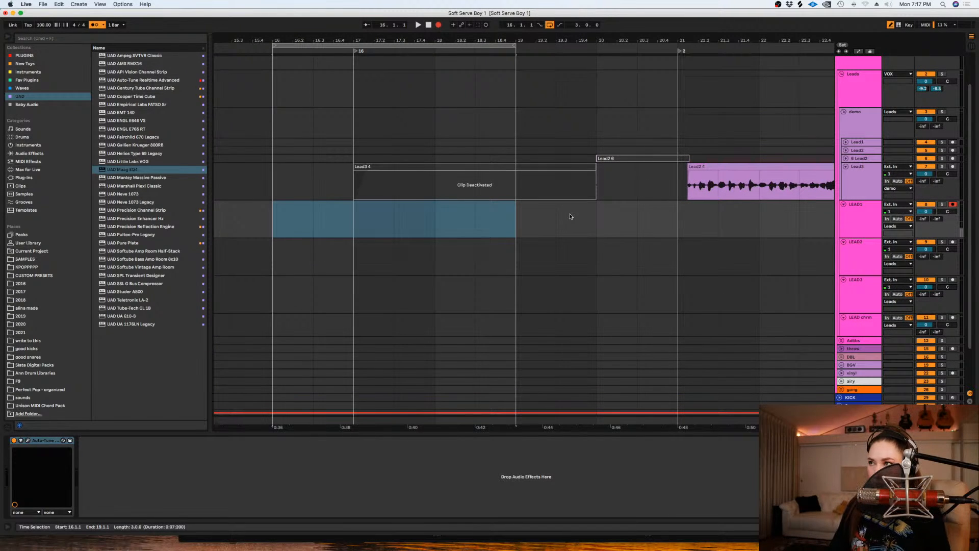
pyautogui.press('F9')
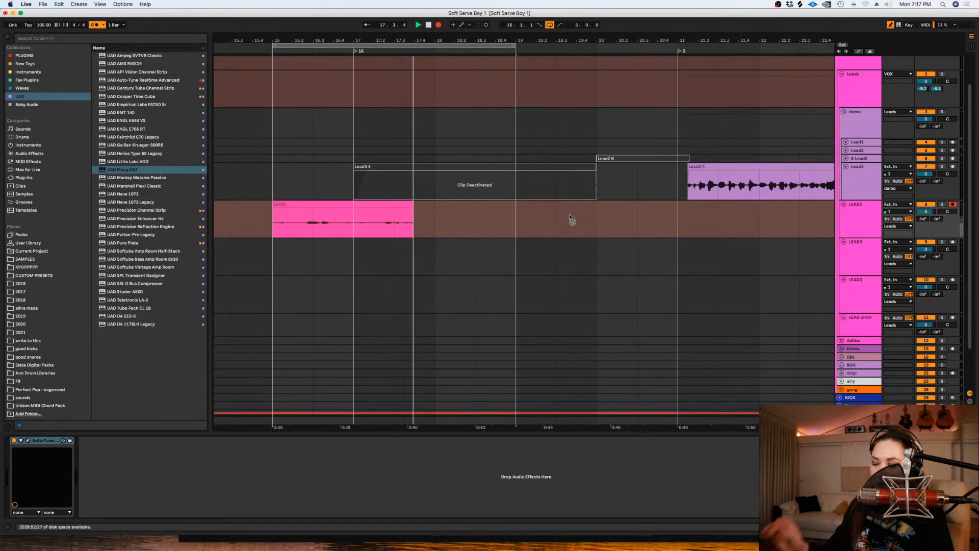
pyautogui.press('space')
pyautogui.press('super+z')
# - Reactivate the demo group's Lead3 clip at bar 17, listen to its opening and deactivate the clip again
pyautogui.click(417, 173)
pyautogui.press('0')
pyautogui.click(359, 155)
pyautogui.press('space')
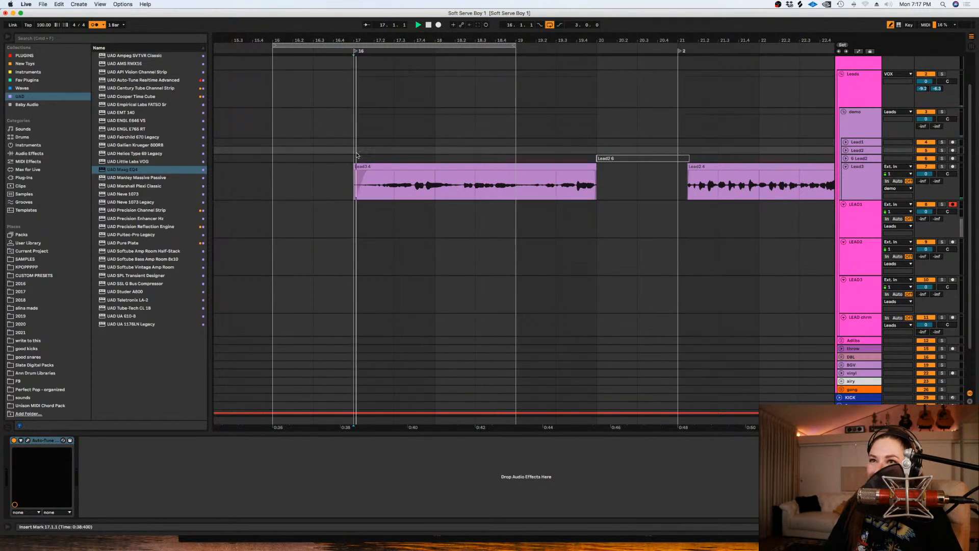
pyautogui.click(435, 165)
pyautogui.press('0')
pyautogui.press('space')
# - Record a vocal take on LEAD1 over the loop from bar 16 to bar 19 and stop on the second pass
pyautogui.click(275, 227)
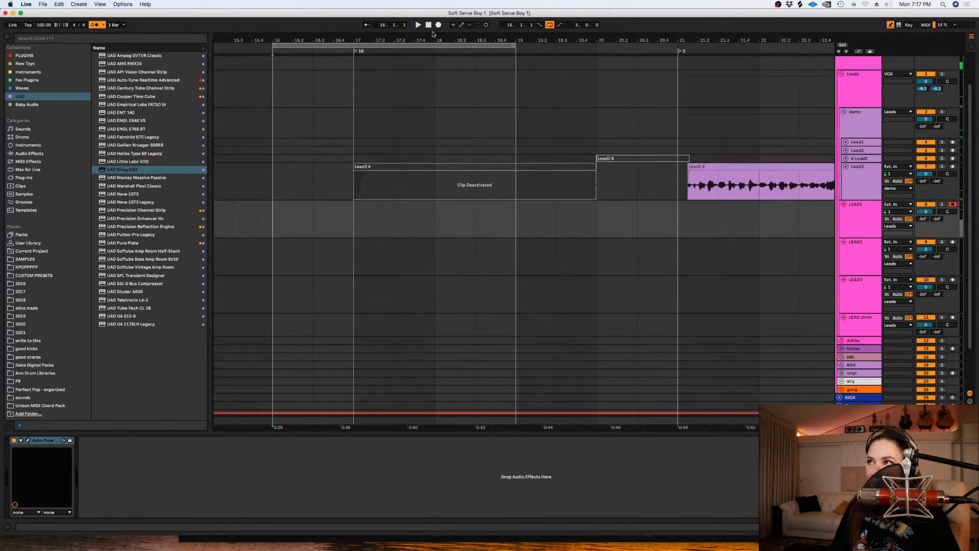
pyautogui.click(439, 26)
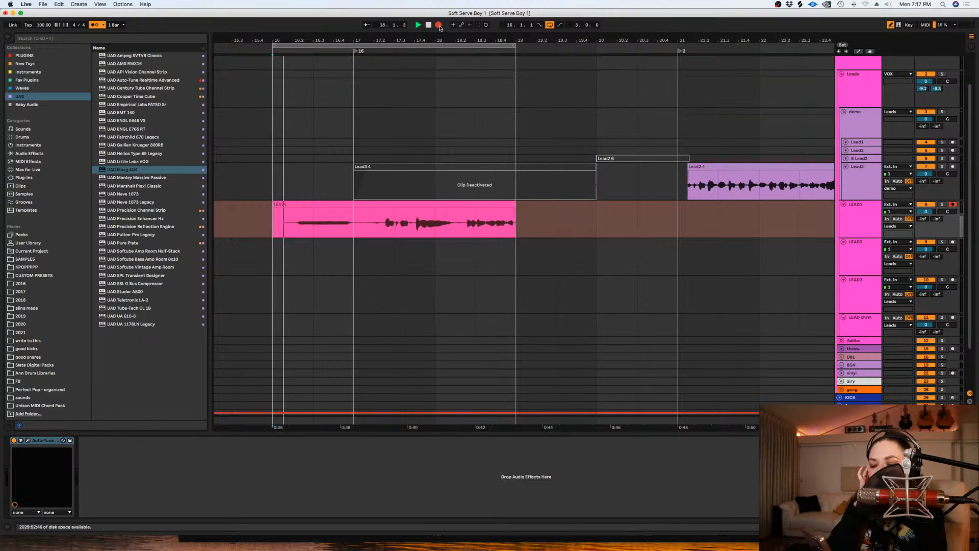
pyautogui.click(439, 26)
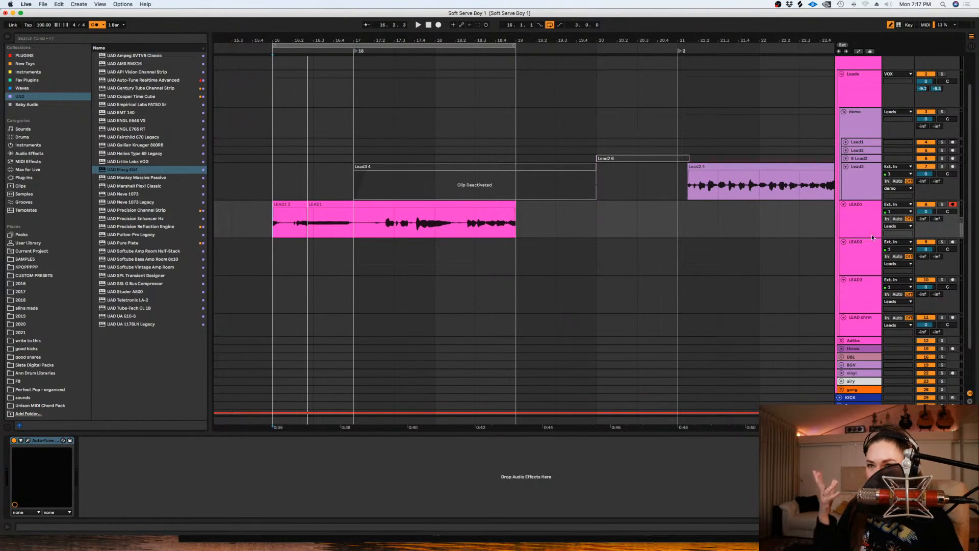
# - Increase LEAD1's track height slightly and record another run of looped takes from bar 16
pyautogui.moveTo(853, 236); pyautogui.dragTo(852, 244)
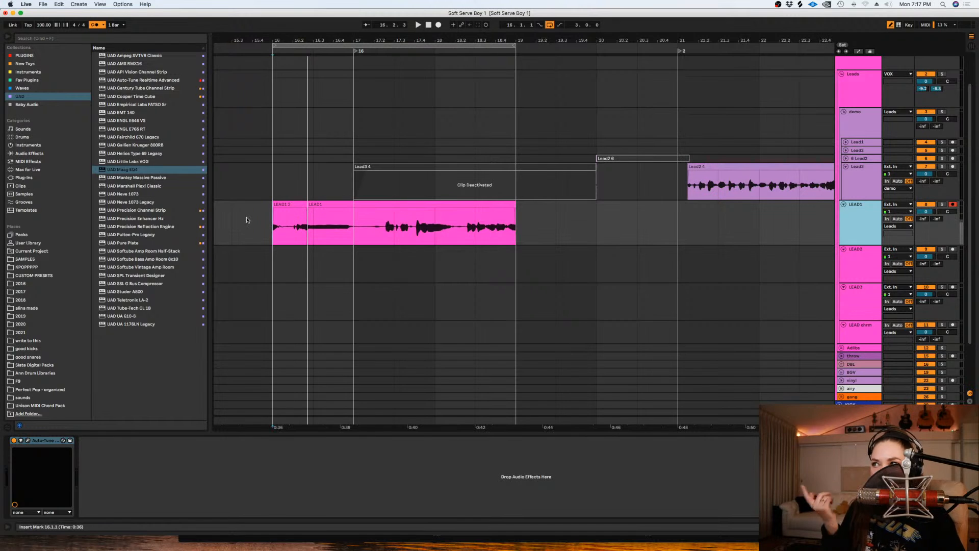
pyautogui.click(269, 190)
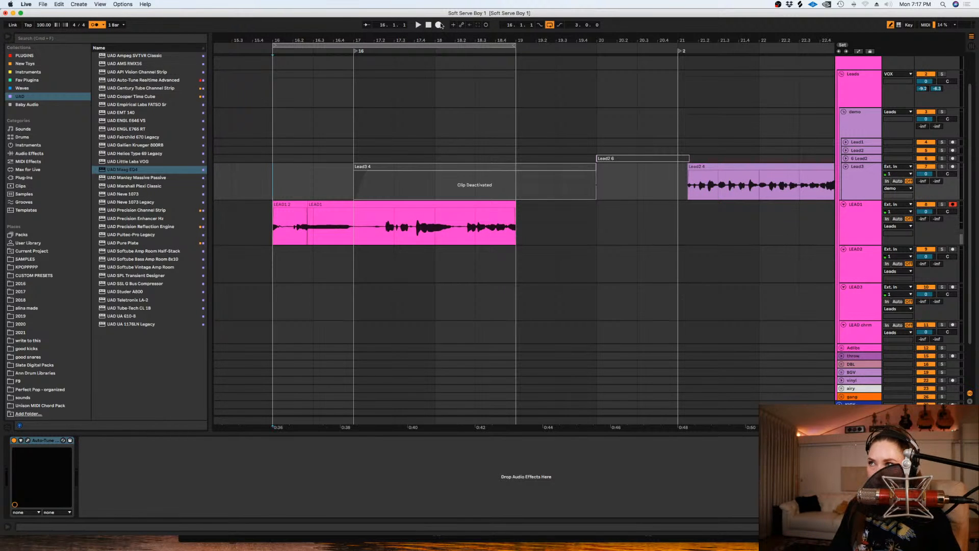
pyautogui.press('space')
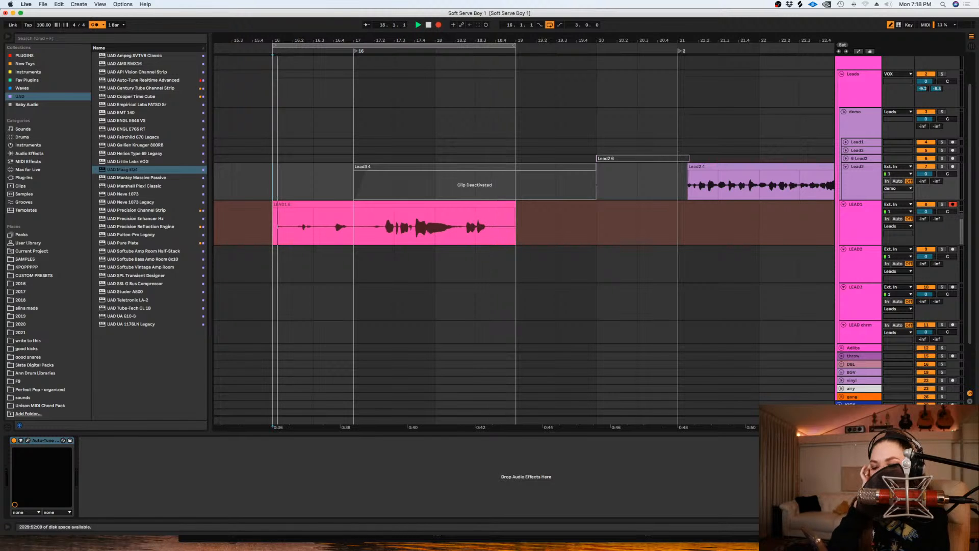
pyautogui.press('space')
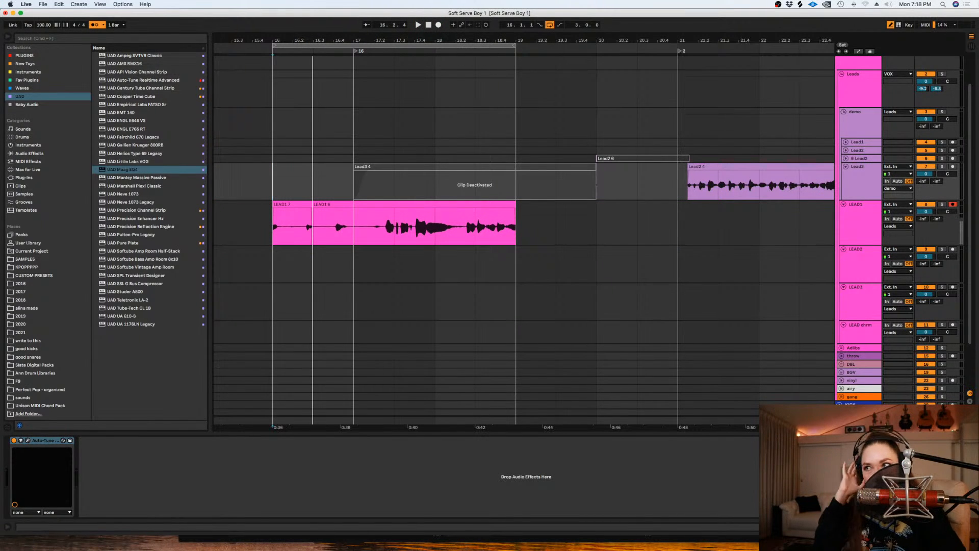
# - Set the fixed grid to 1/16 and delete LEAD1's recorded audio before 17.2.1
pyautogui.rightClick(378, 226)
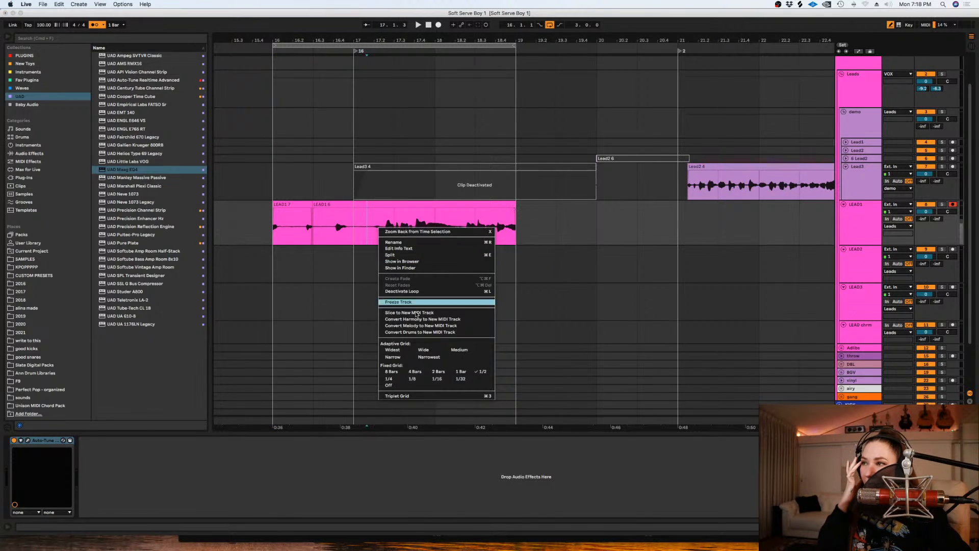
pyautogui.click(437, 378)
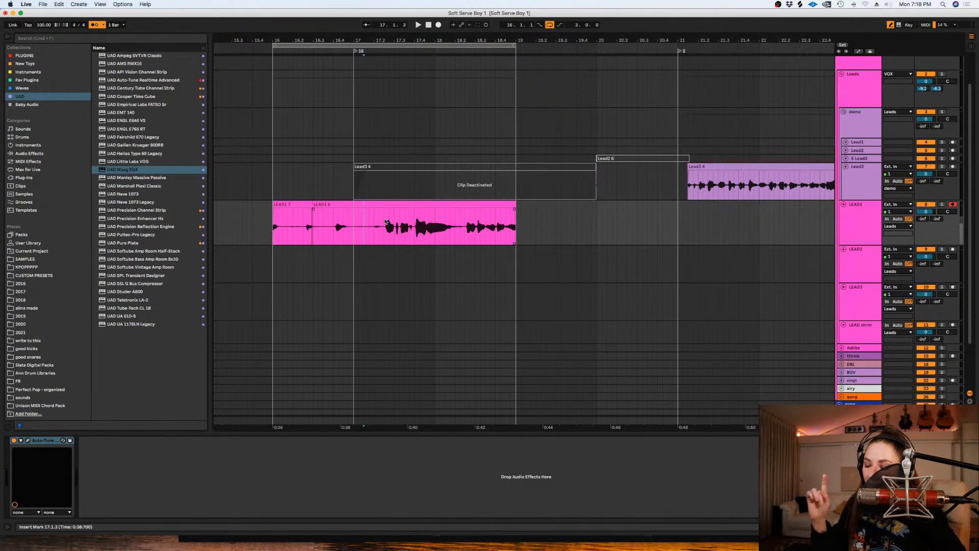
pyautogui.press('+')
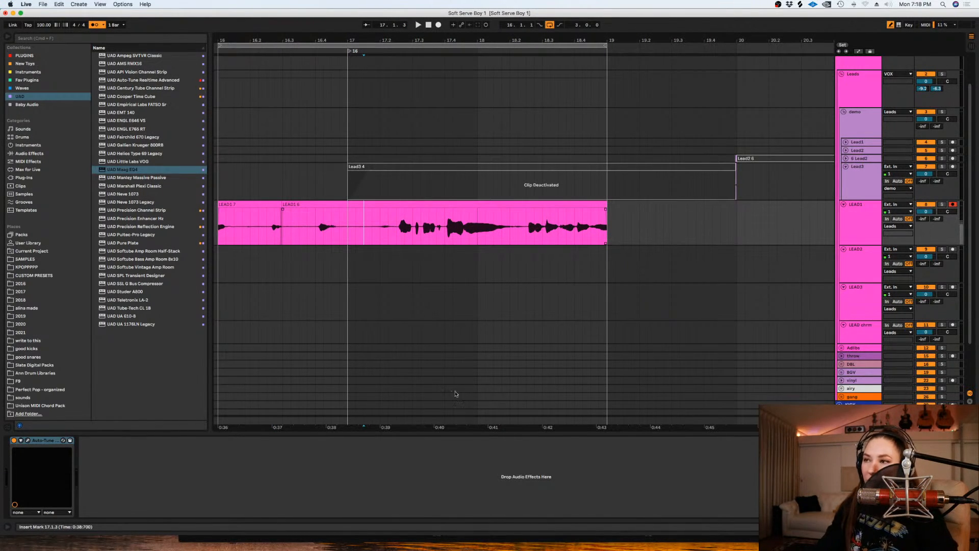
pyautogui.hscroll(-3, 494, 259)
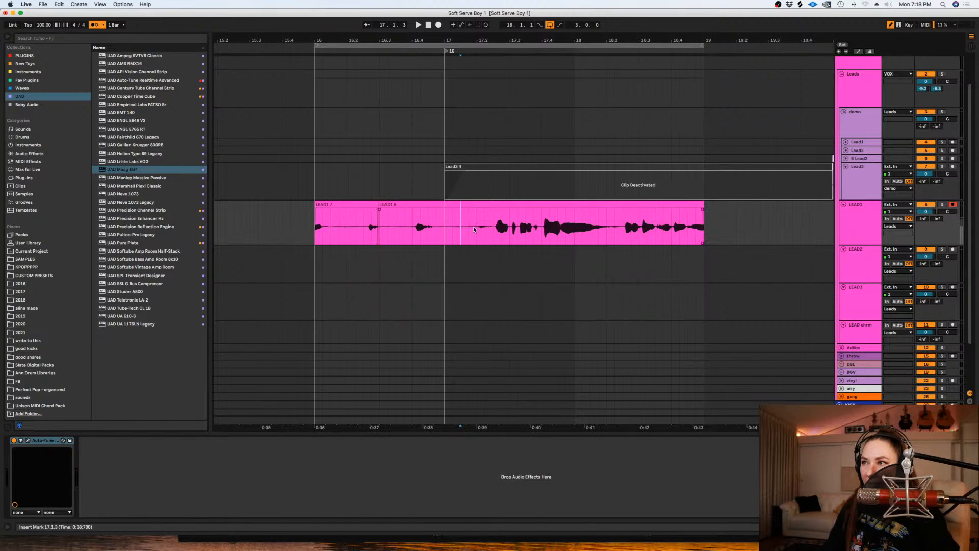
pyautogui.moveTo(474, 229); pyautogui.dragTo(290, 228)
pyautogui.press('Delete')
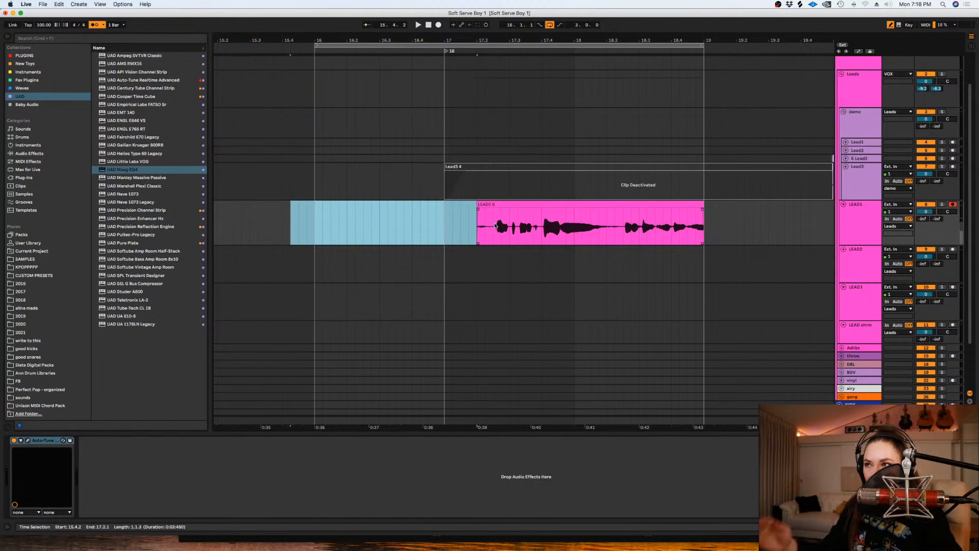
# - Extend the end of the trimmed LEAD1 clip to 19.1.3 and play it from 17.2.1
pyautogui.click(480, 233)
pyautogui.press('+')
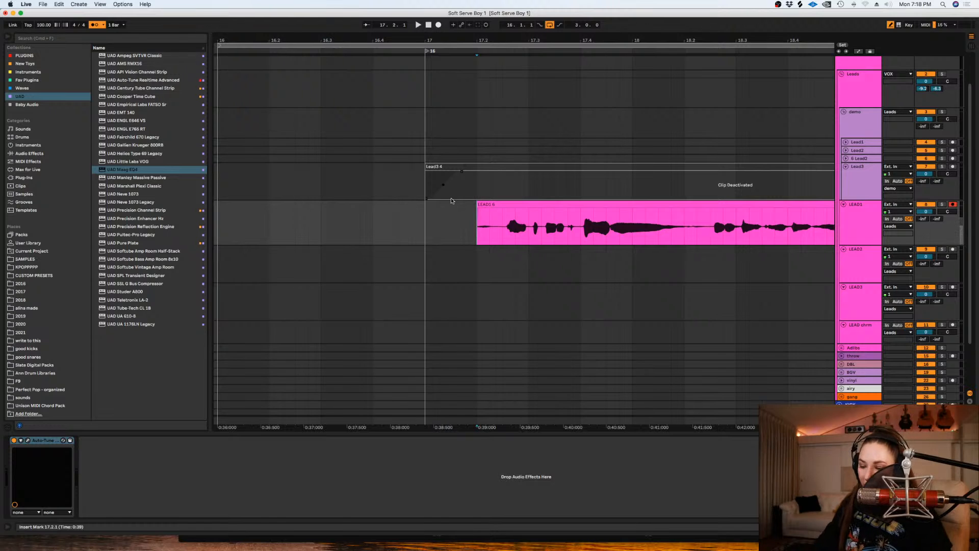
pyautogui.press('-')
pyautogui.moveTo(704, 207); pyautogui.dragTo(722, 208)
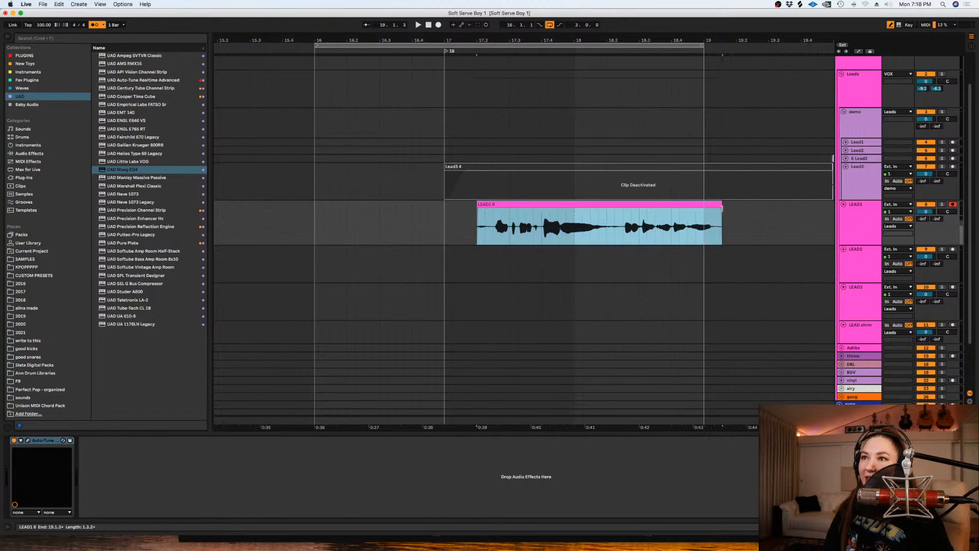
pyautogui.click(473, 232)
pyautogui.press('space')
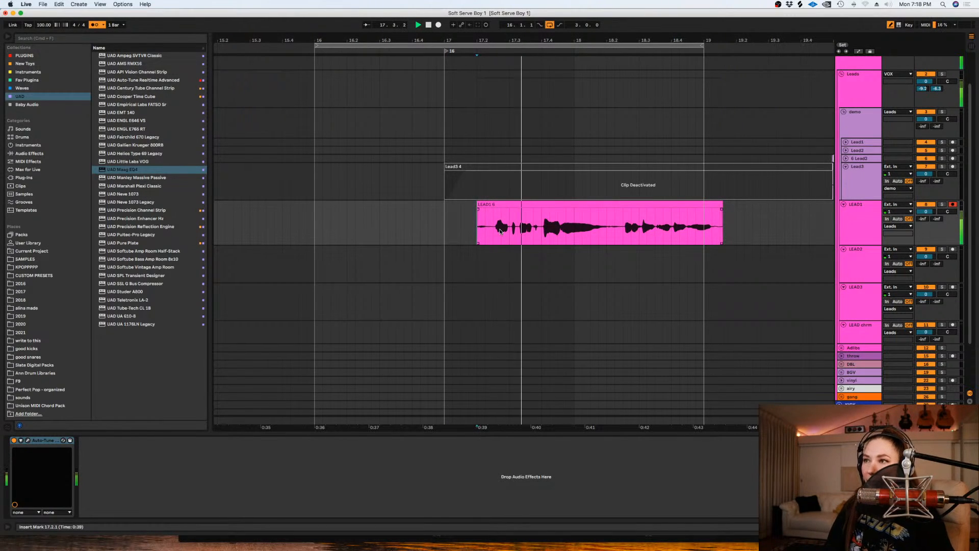
pyautogui.click(119, 4)
pyautogui.click(629, 212)
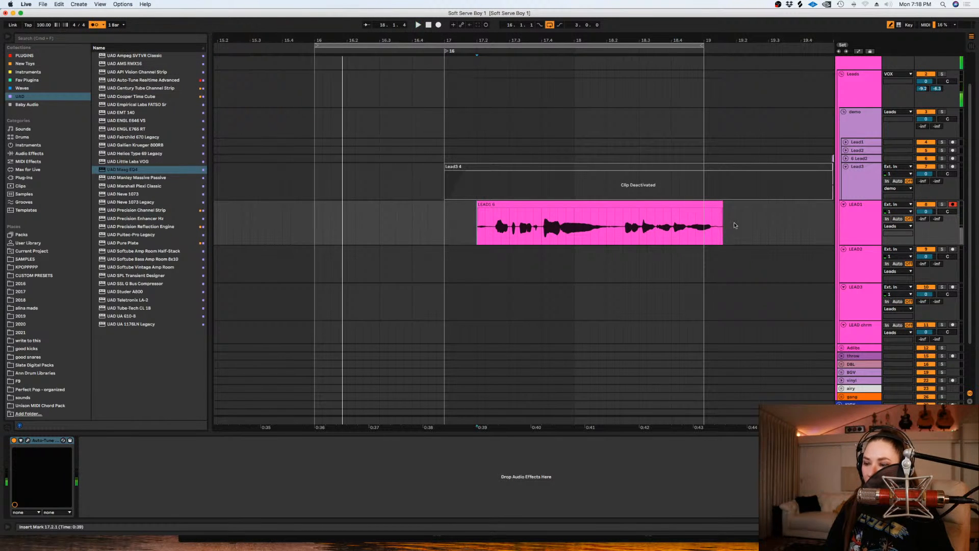
# - Return to bar 16 and record more looped takes over the LEAD1 clip
pyautogui.press('-')
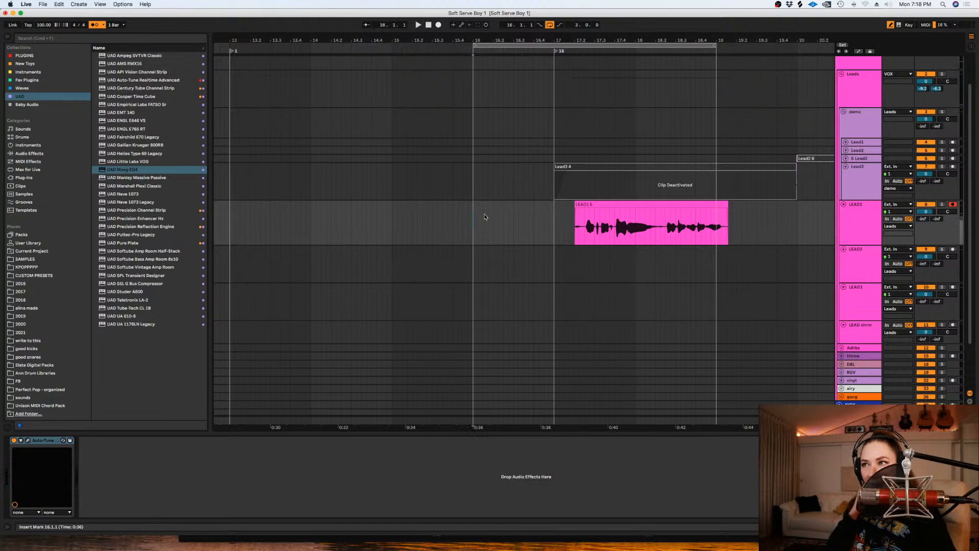
pyautogui.click(584, 229)
pyautogui.press('space')
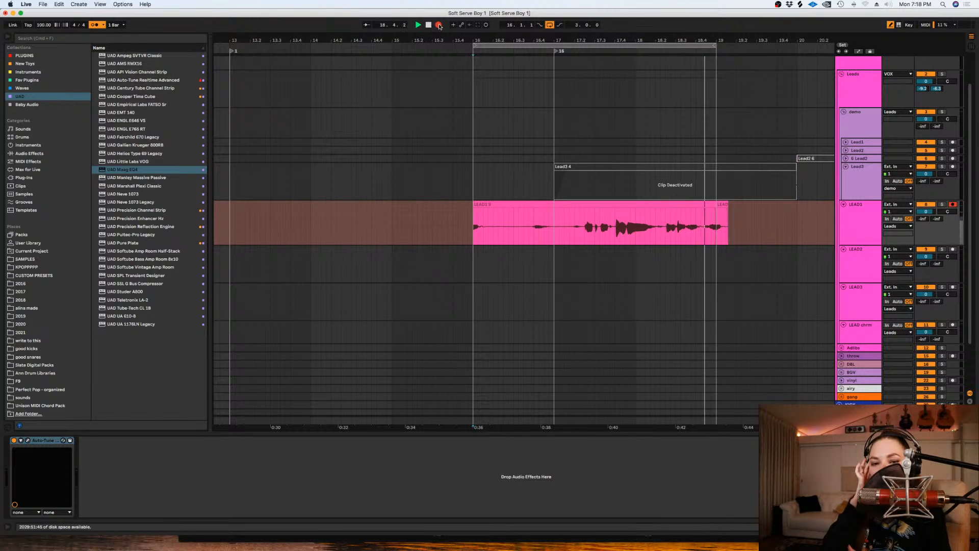
pyautogui.click(439, 24)
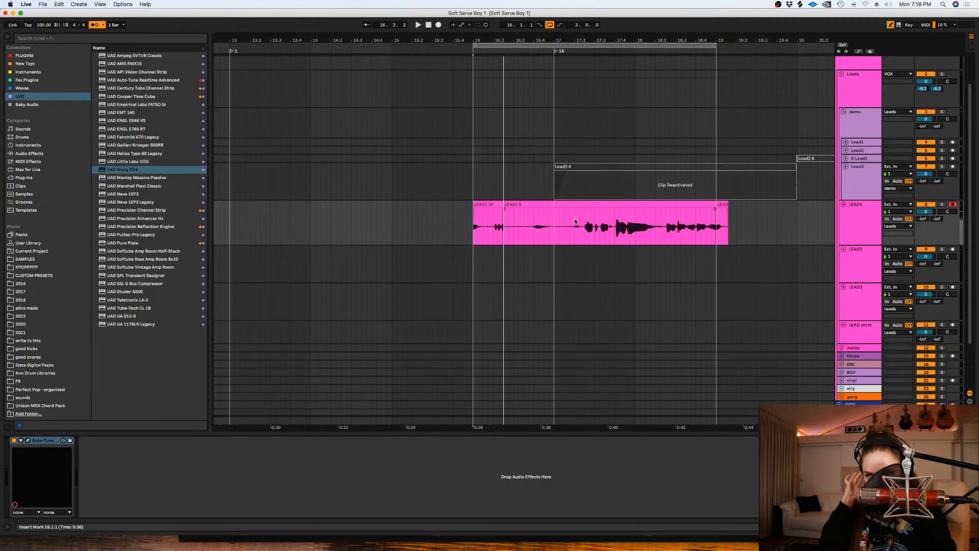
# - Show LEAD1's take lanes and delete the main lane's audio before 17.1.4
pyautogui.scroll(2, 573, 225)
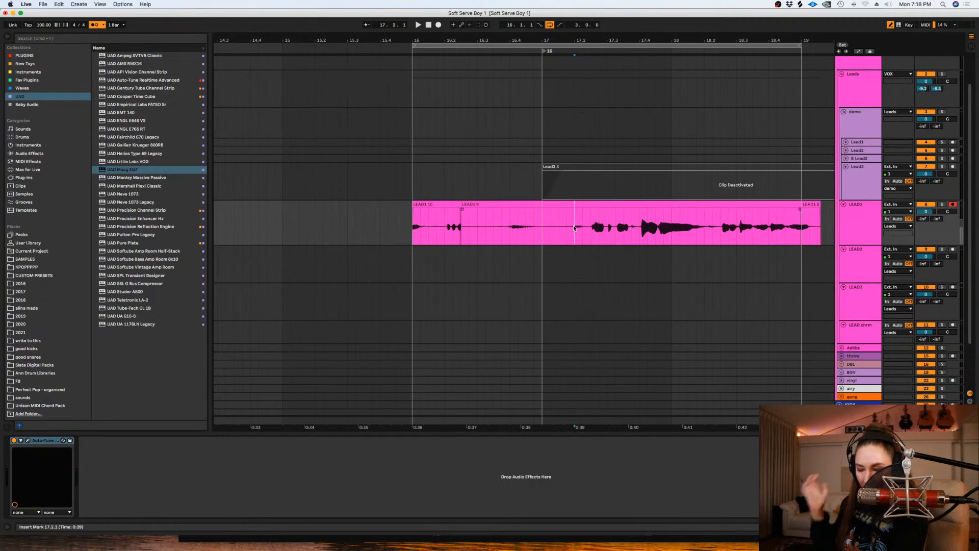
pyautogui.press('alt+super+u')
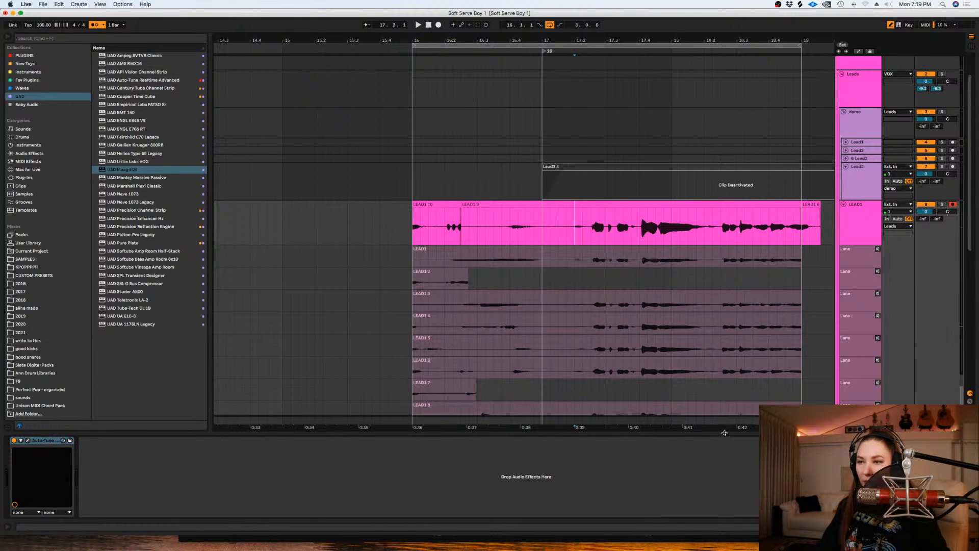
pyautogui.moveTo(718, 428); pyautogui.dragTo(687, 427)
pyautogui.moveTo(535, 229); pyautogui.dragTo(354, 216)
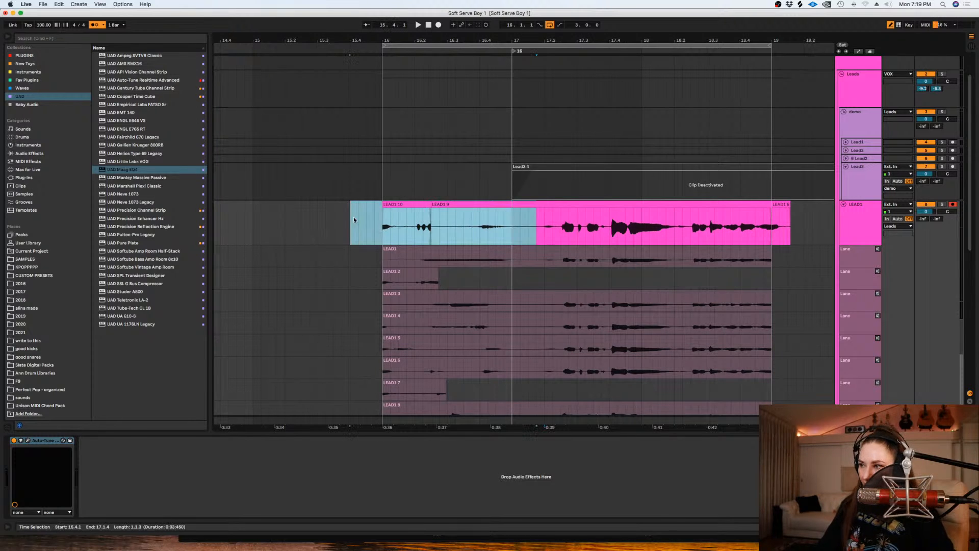
pyautogui.press('Delete')
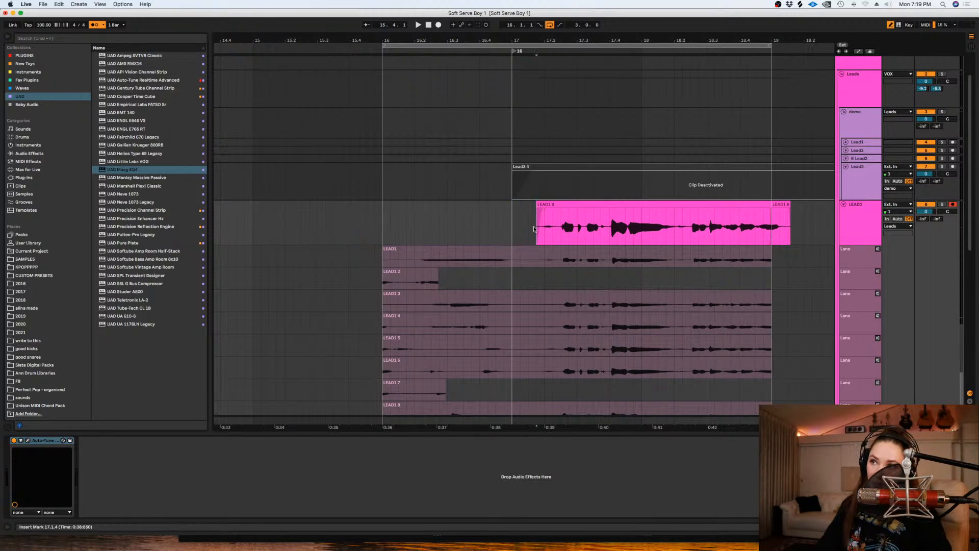
# - Play the trimmed LEAD1 clip from 17.1.4 and give its start a short fade-in
pyautogui.press('space')
pyautogui.scroll(2, 534, 228)
pyautogui.moveTo(687, 428); pyautogui.dragTo(581, 427)
pyautogui.scroll(-3, 641, 301)
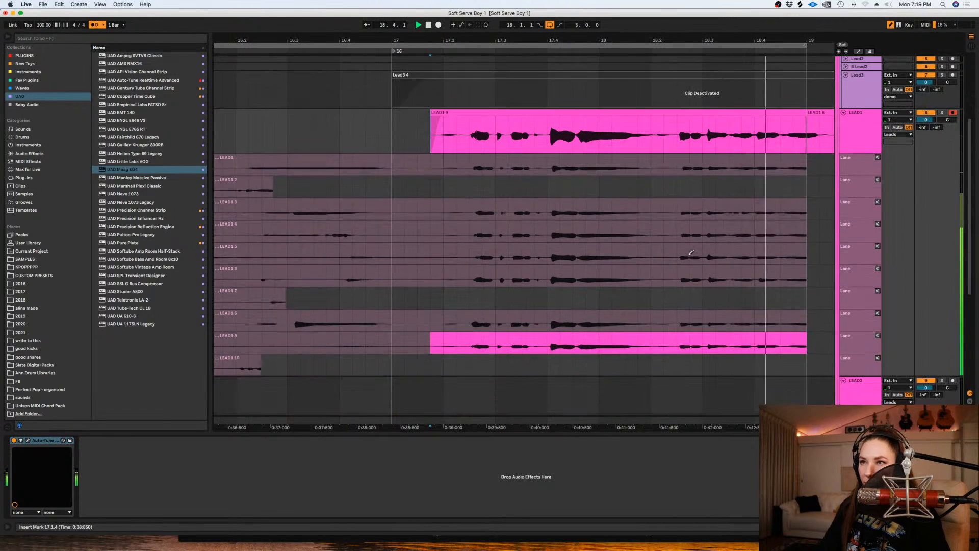
# - Turn off looping and extend the LEAD1 clip slightly past bar 19, clearing the leftover piece after it
pyautogui.click(804, 125)
pyautogui.click(551, 25)
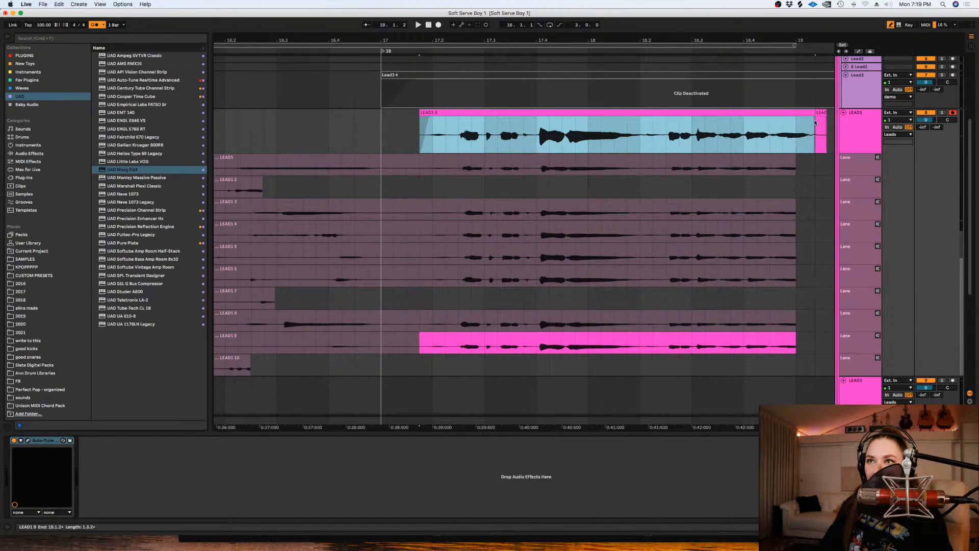
pyautogui.click(815, 125)
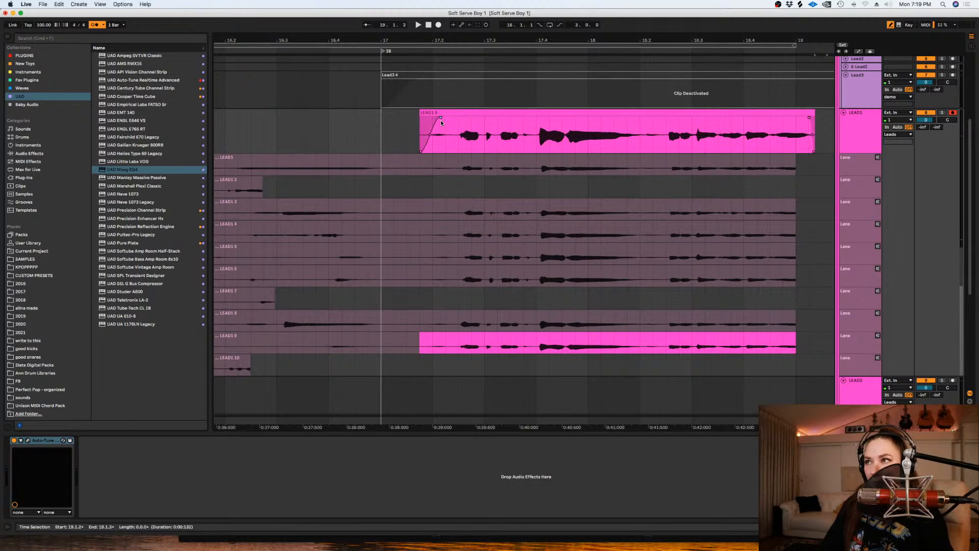
# - Turn the snap grid off and play the edited LEAD1 clip from just before its start
pyautogui.rightClick(402, 129)
pyautogui.click(426, 234)
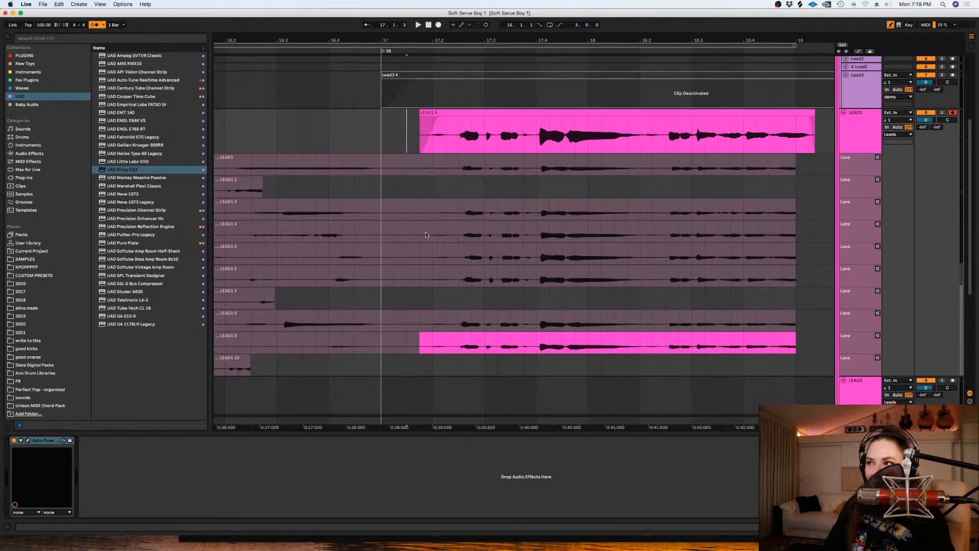
pyautogui.click(417, 133)
pyautogui.press('space')
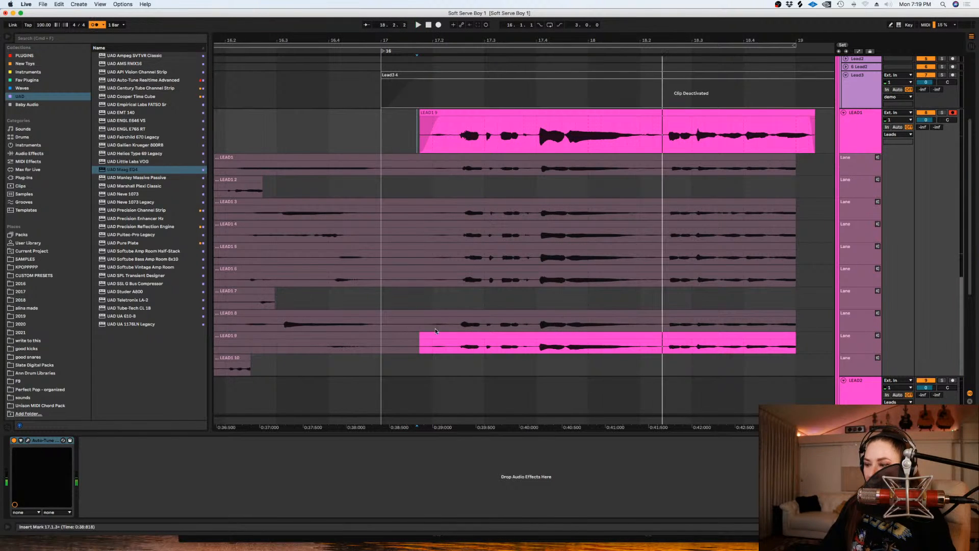
pyautogui.press('space')
# - Try take 8 in LEAD1's comp from about 17.2.2 to 17.3.4, listen to it and undo the swap
pyautogui.moveTo(451, 314); pyautogui.dragTo(535, 319)
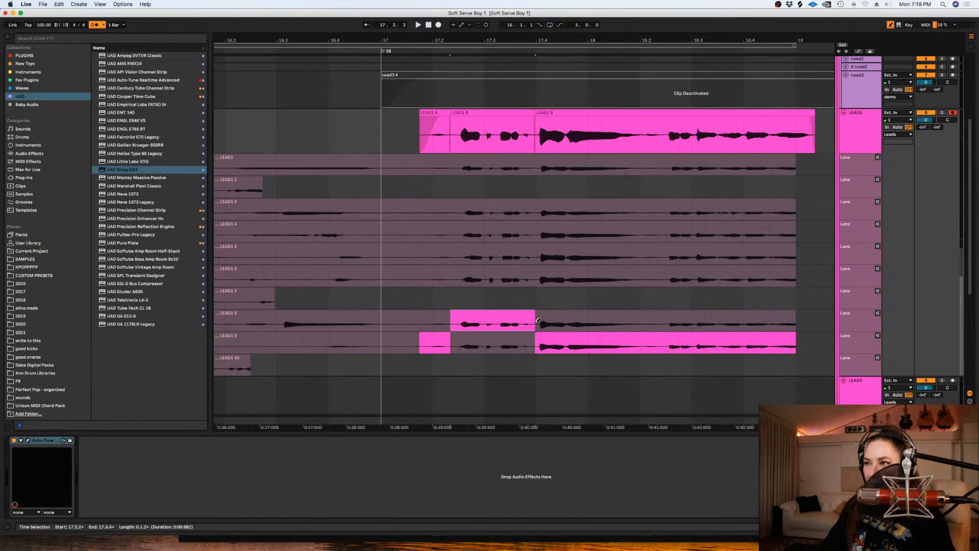
pyautogui.press('space')
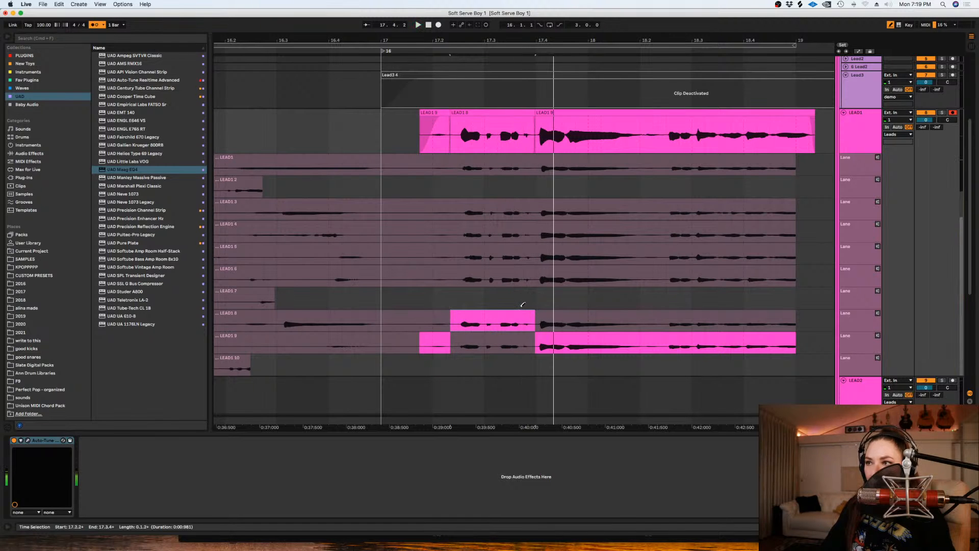
pyautogui.press('space')
pyautogui.press('space')
# - Play LEAD1's comp and use take 8 only for the short section from about 17.2.2 to 17.2.4
pyautogui.press('space')
pyautogui.press('super+z')
pyautogui.press('space')
pyautogui.press('space')
pyautogui.moveTo(486, 317); pyautogui.dragTo(454, 319)
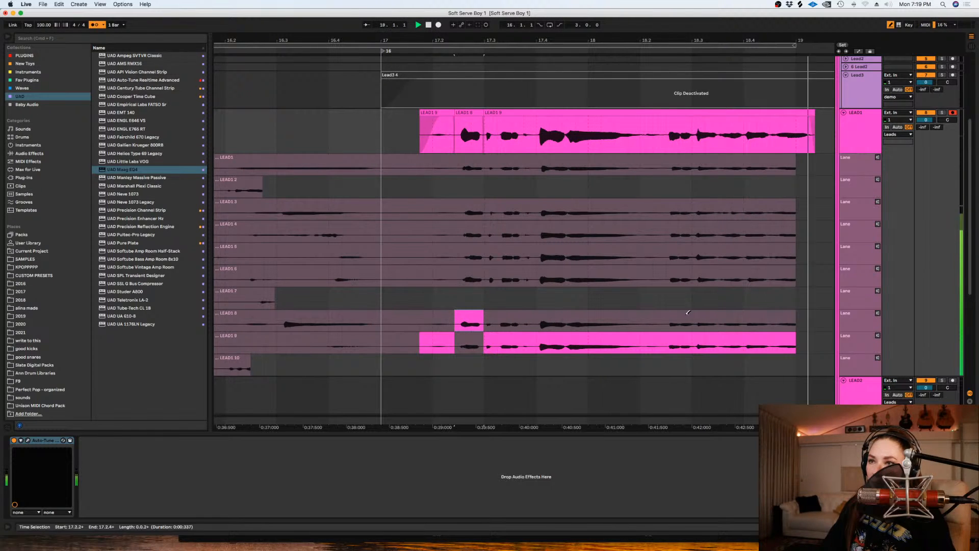
# - Try take 8 in LEAD1's comp from about 18.2.2 to 18.3.1 and listen to it with LEAD1 soloed
pyautogui.press('space')
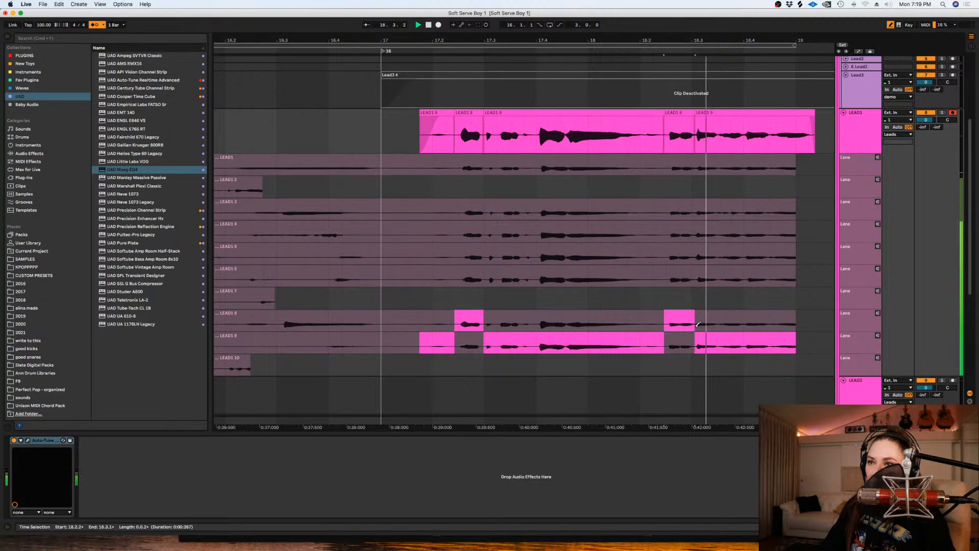
pyautogui.press('space')
pyautogui.press('space')
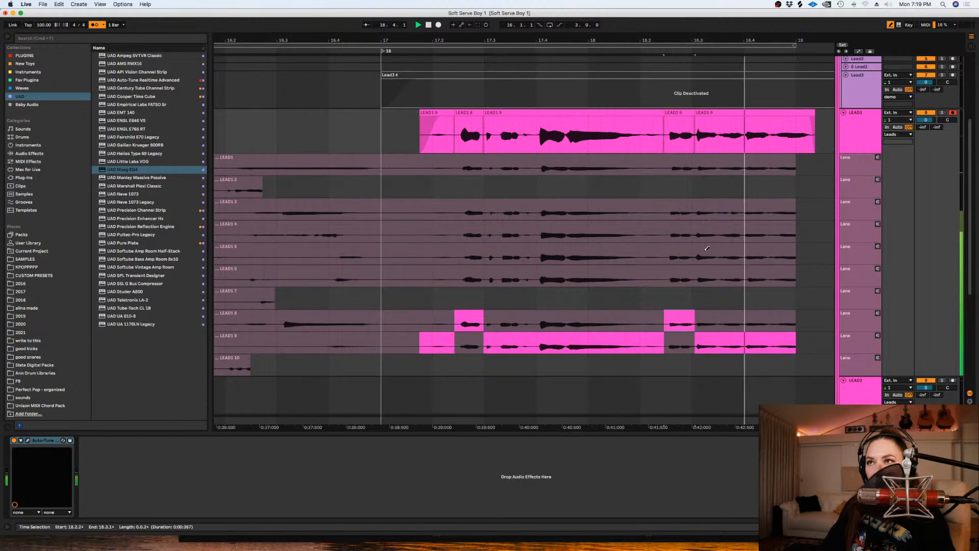
pyautogui.click(940, 113)
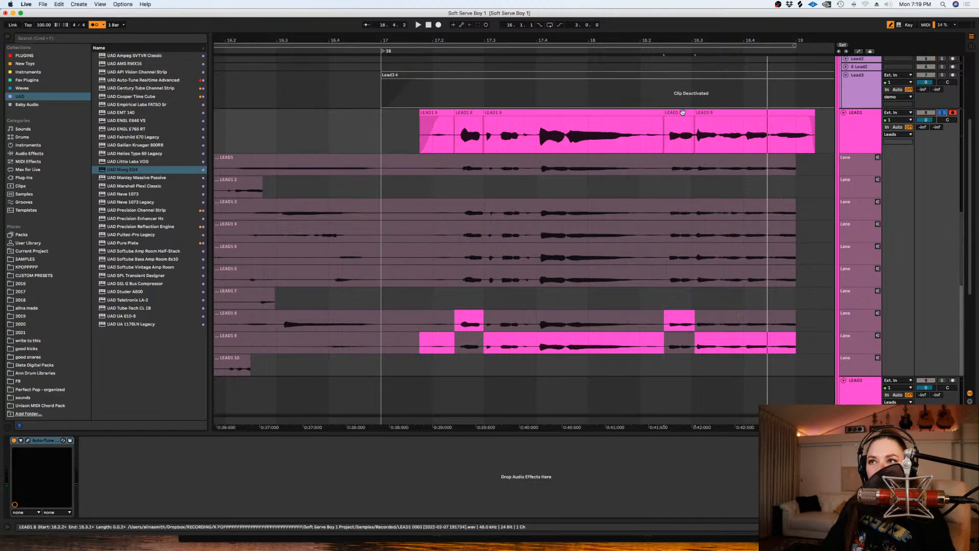
pyautogui.press('space')
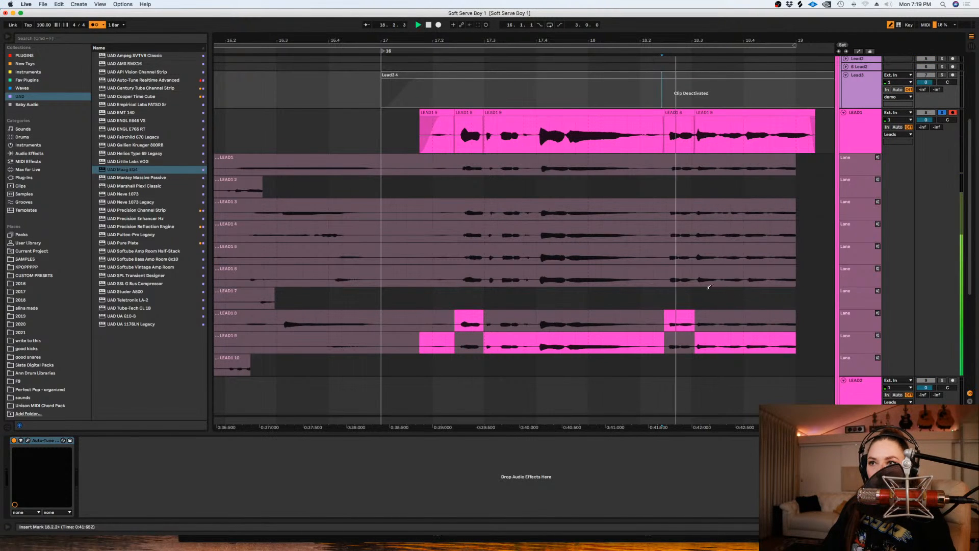
# - Use take 6 in LEAD1's comp from about 18.2.2 to 18.3.1 and from just before 18.4 to the end, and play it
pyautogui.moveTo(696, 275); pyautogui.dragTo(662, 276)
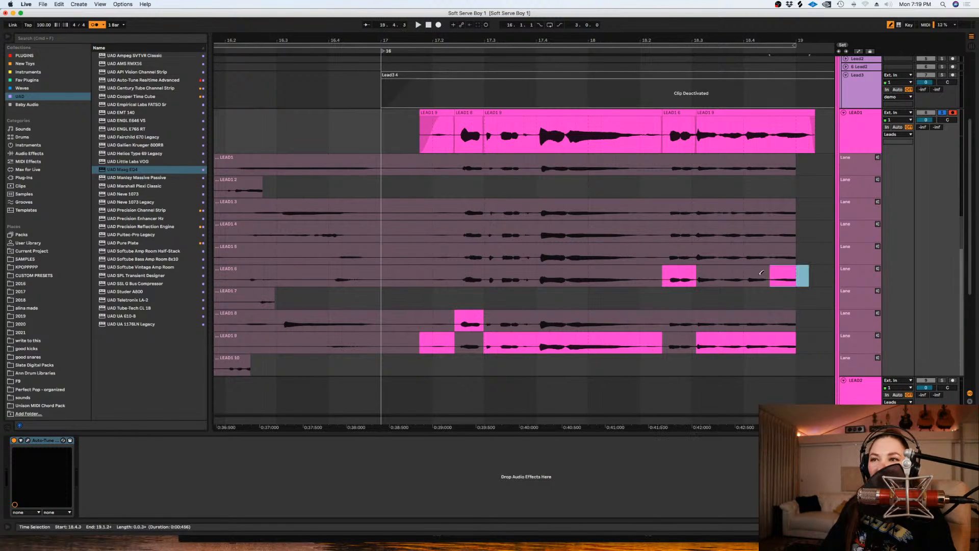
pyautogui.click(745, 275)
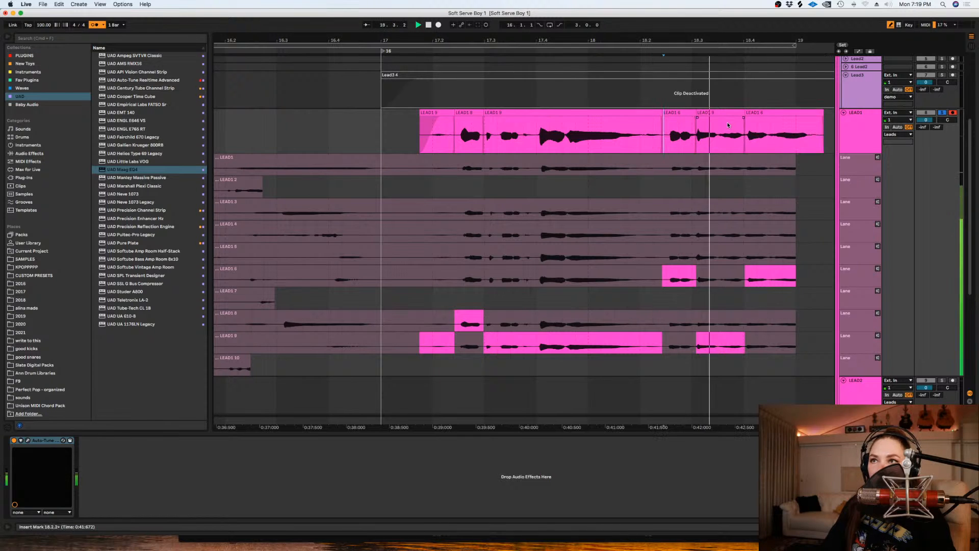
pyautogui.press('space')
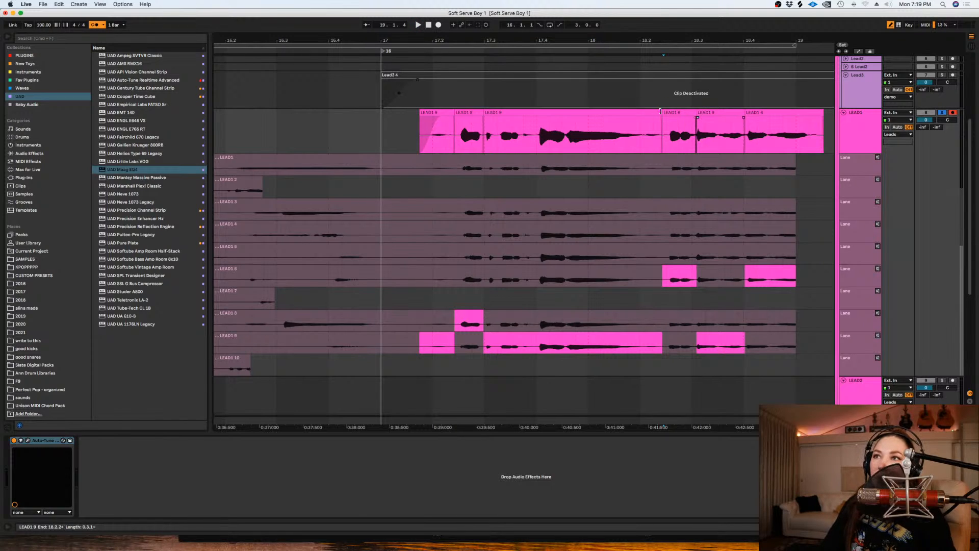
# - Shift the seam between takes 9 and 6 near 18.2.2 slightly later and cut off the comp's tail past about 19.1.2
pyautogui.moveTo(662, 119); pyautogui.dragTo(666, 117)
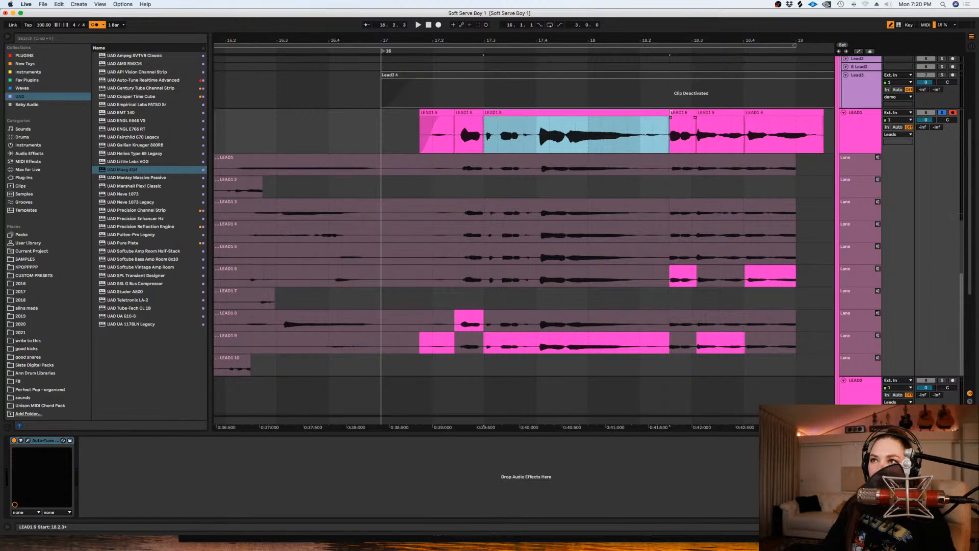
pyautogui.click(666, 117)
pyautogui.click(669, 120)
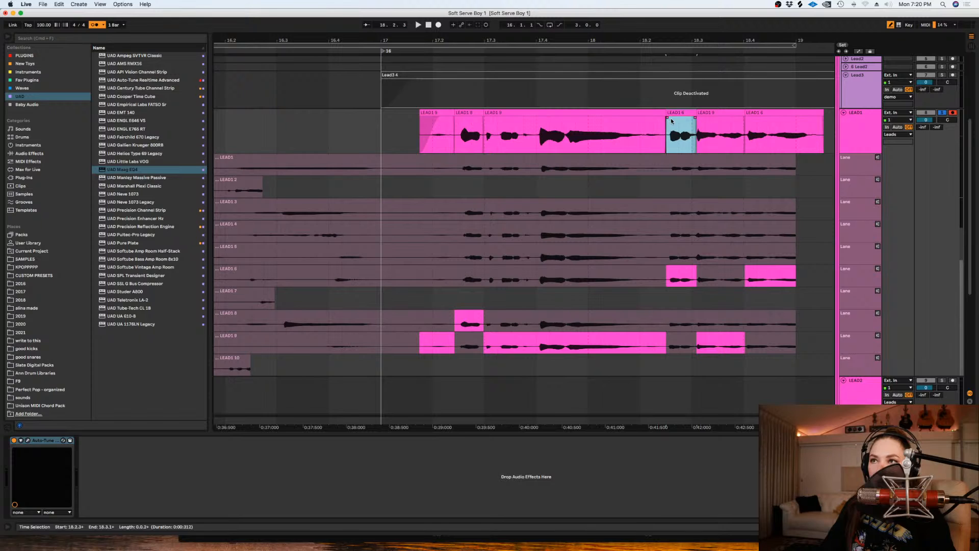
pyautogui.moveTo(667, 118); pyautogui.dragTo(669, 119)
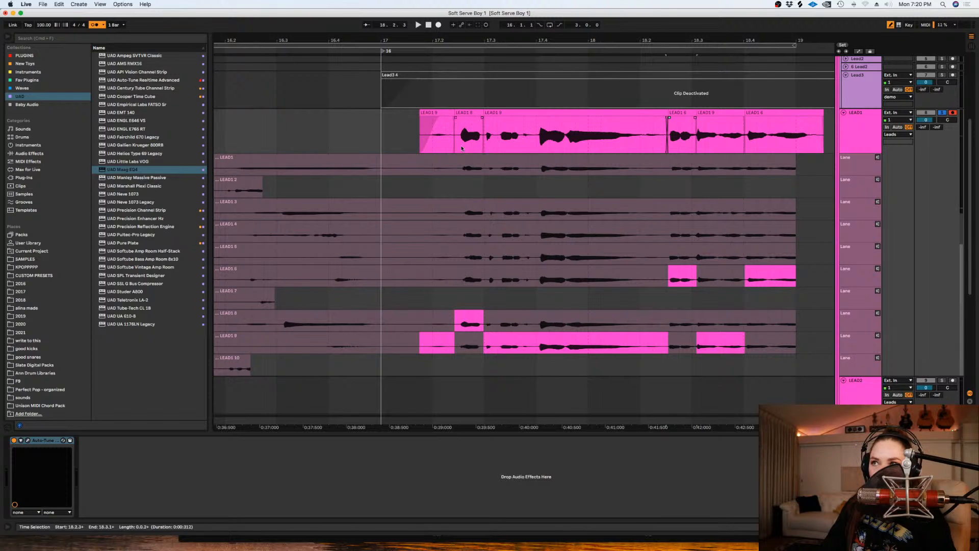
pyautogui.click(814, 141)
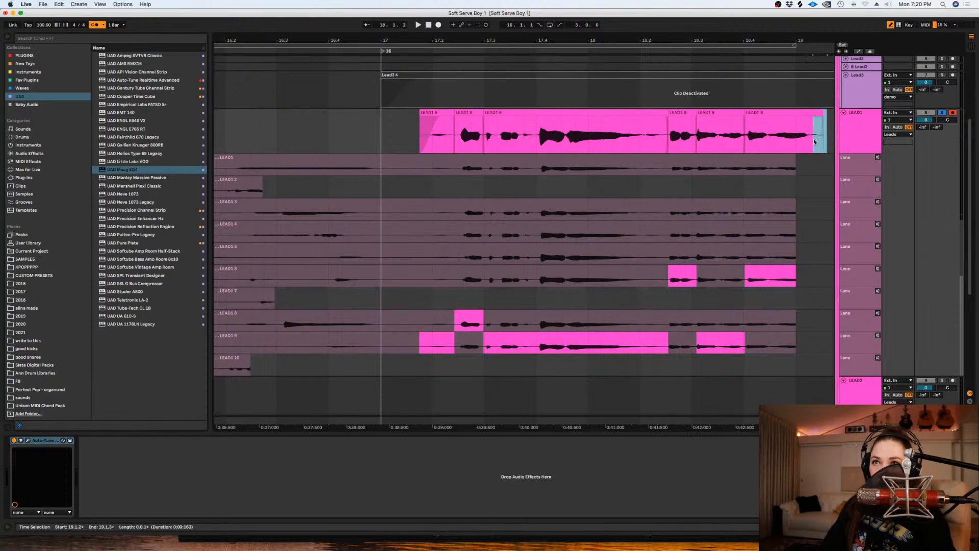
pyautogui.press('Delete')
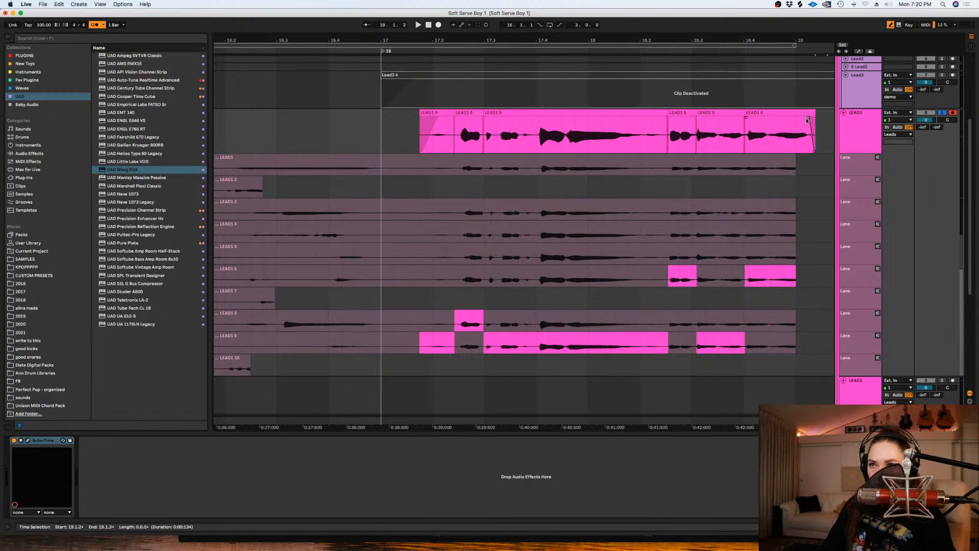
# - Unsolo LEAD1 and hide its take lanes
pyautogui.click(942, 113)
pyautogui.click(852, 125)
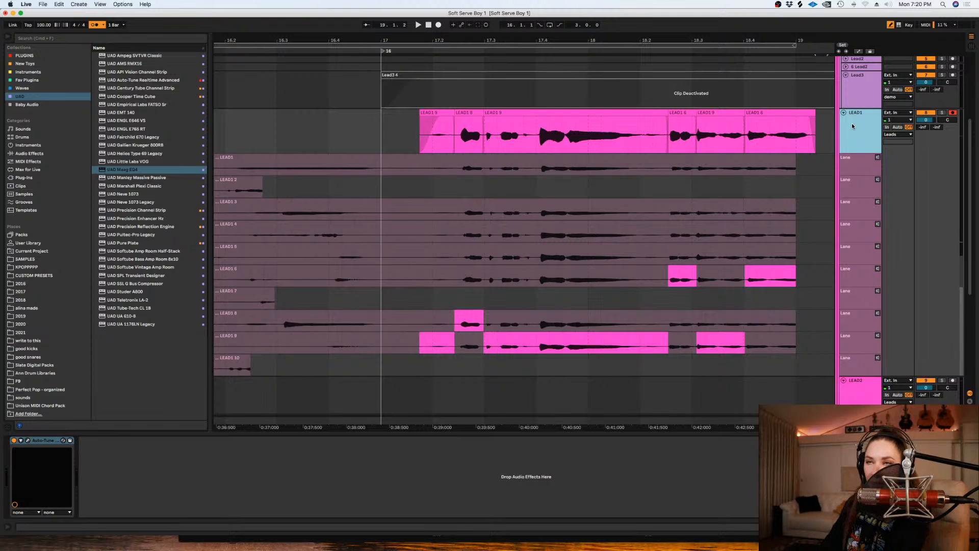
pyautogui.press('alt+super+u')
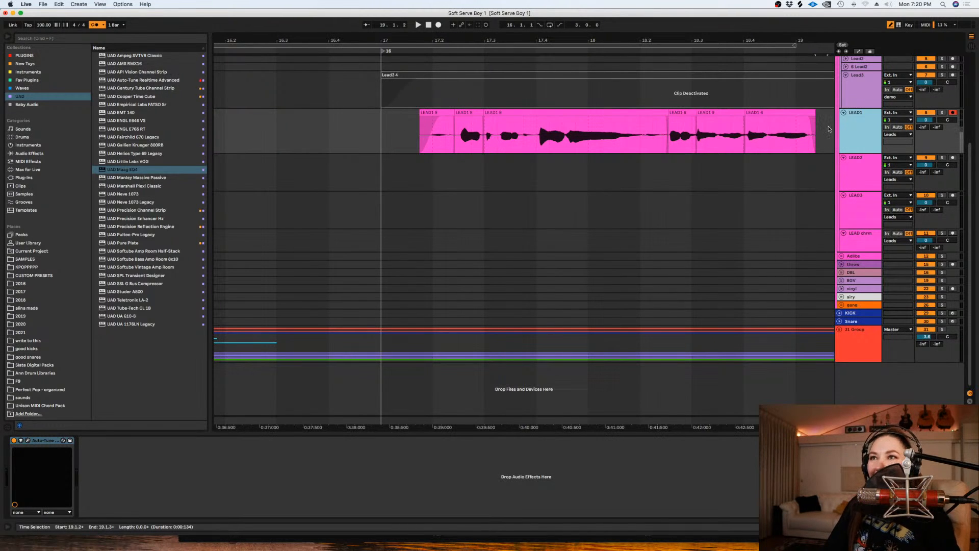
# - Nudge the whole LEAD1 comp slightly earlier and play it back from about 17.1.4
pyautogui.moveTo(825, 131); pyautogui.dragTo(819, 131)
pyautogui.rightClick(706, 175)
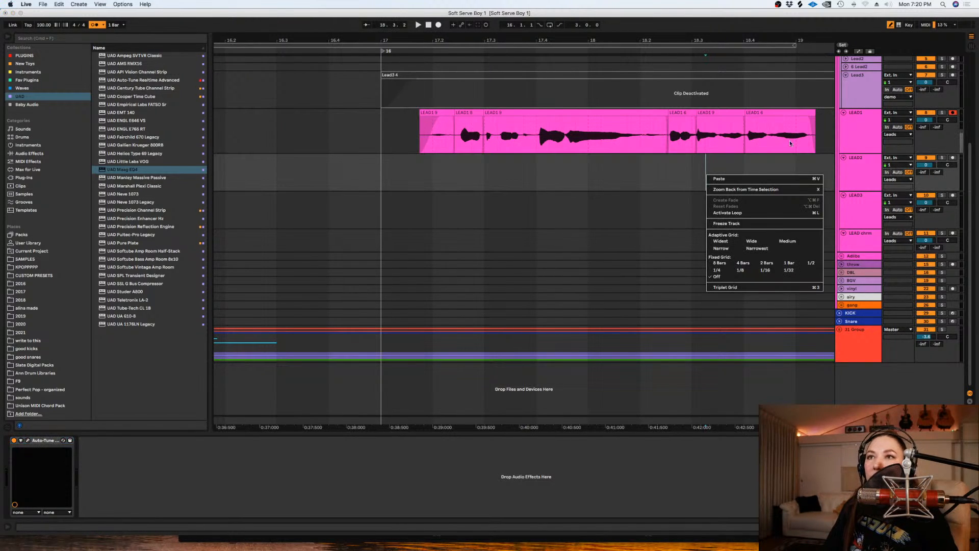
pyautogui.click(833, 136)
pyautogui.moveTo(823, 137); pyautogui.dragTo(333, 135)
pyautogui.moveTo(519, 114); pyautogui.dragTo(518, 120)
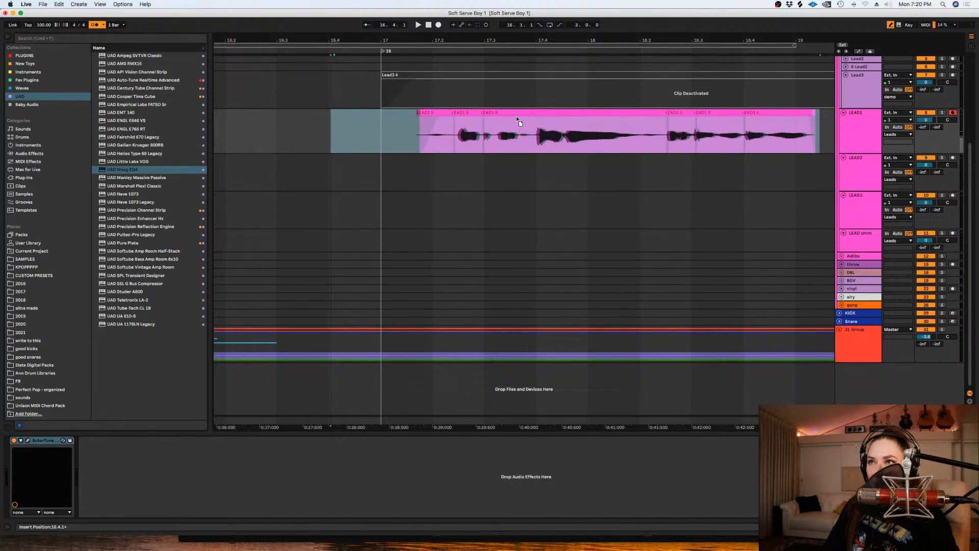
pyautogui.moveTo(517, 119); pyautogui.dragTo(517, 119)
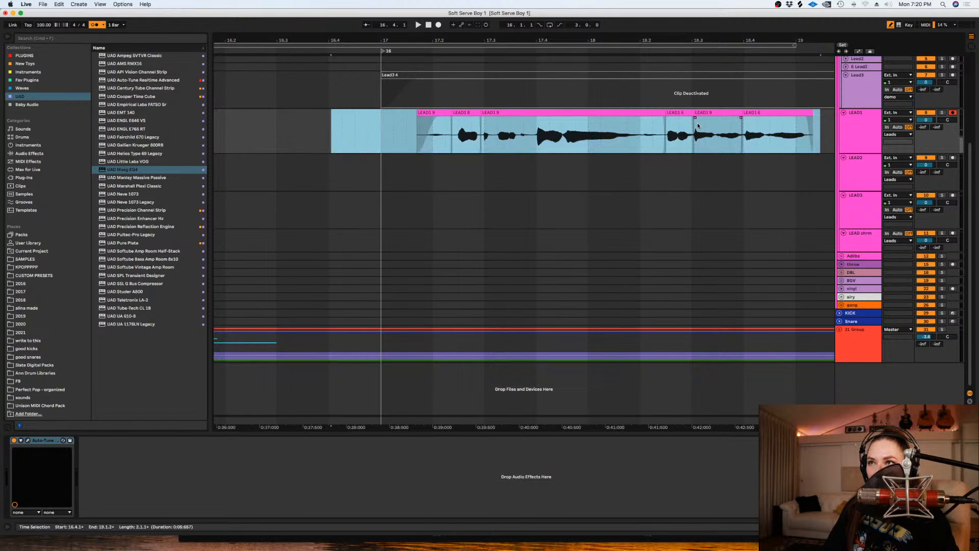
pyautogui.click(430, 139)
pyautogui.press('space')
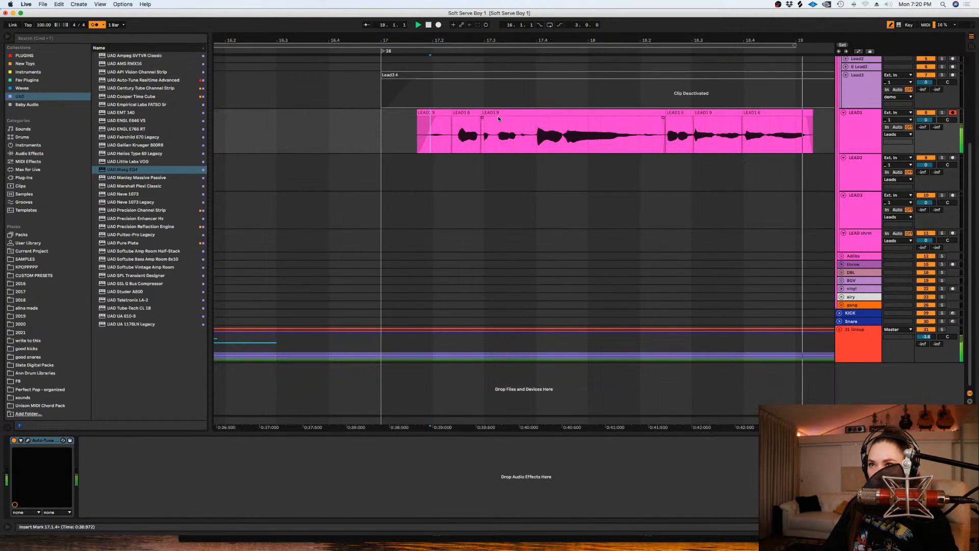
# - Turn the snap grid back on and arm LEAD2 for recording in place of LEAD1
pyautogui.click(757, 168)
pyautogui.press('-')
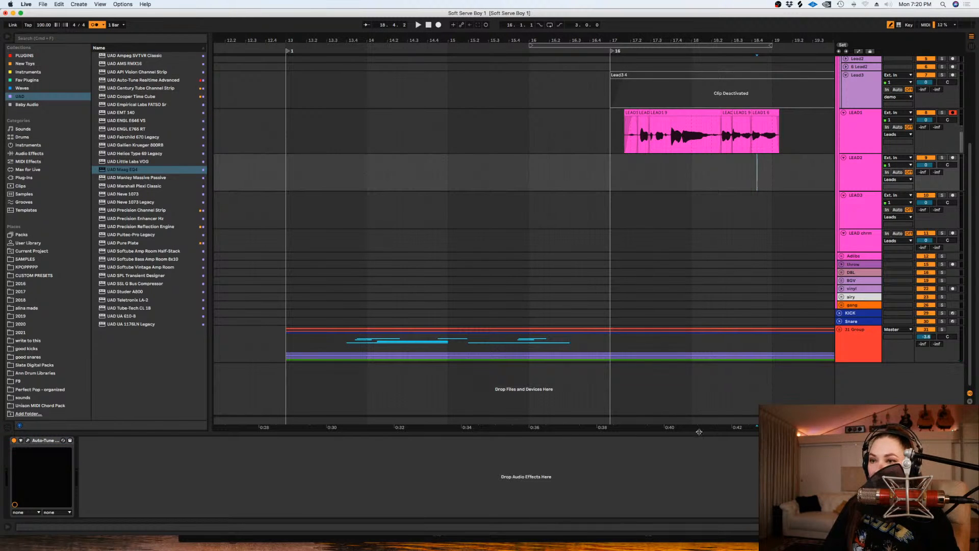
pyautogui.hscroll(2, 701, 426)
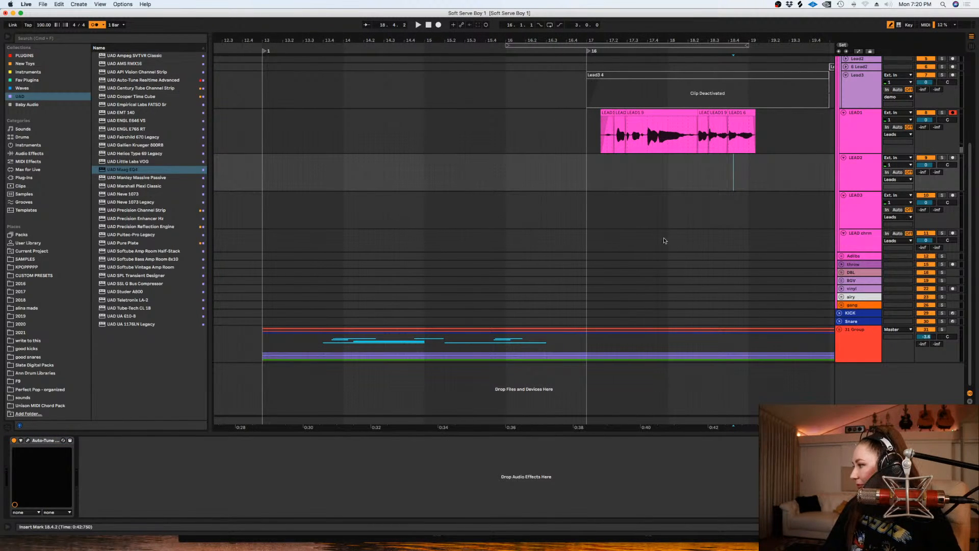
pyautogui.rightClick(697, 162)
pyautogui.click(784, 249)
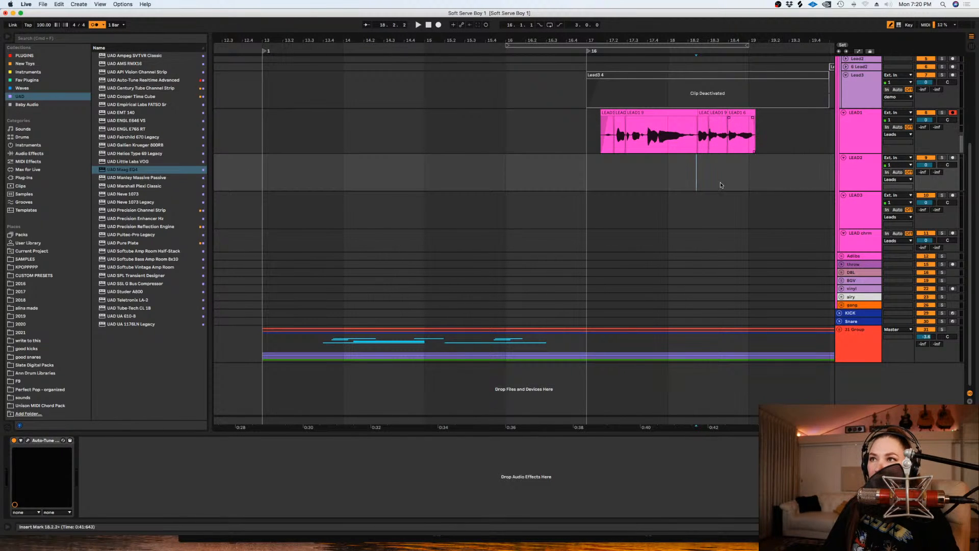
pyautogui.hscroll(10, 657, 423)
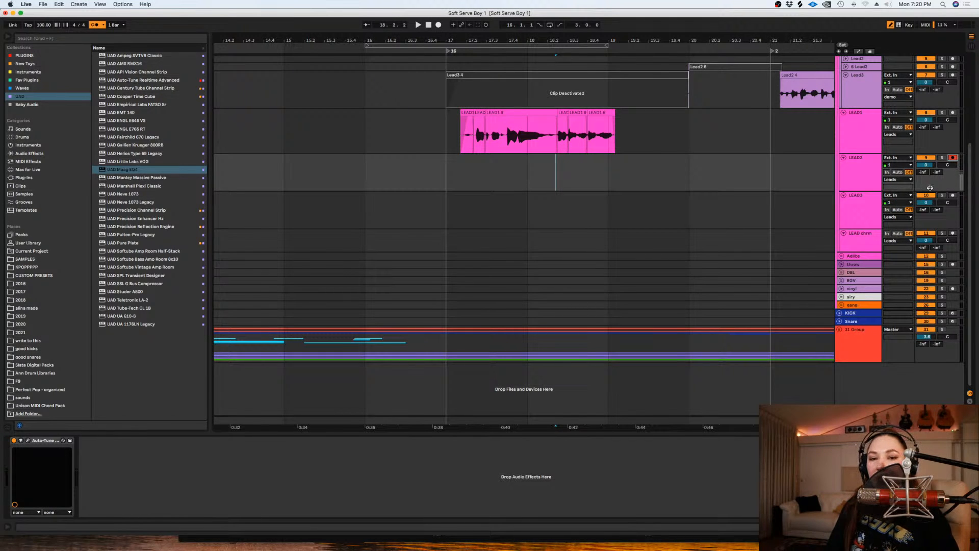
# - Split the deactivated Lead3 4 clip at about 18.3.4 and reactivate its second part and the Lead2 6 clip at bar 20
pyautogui.scroll(3, 732, 109)
pyautogui.moveTo(767, 123); pyautogui.dragTo(587, 128)
pyautogui.press('super+e')
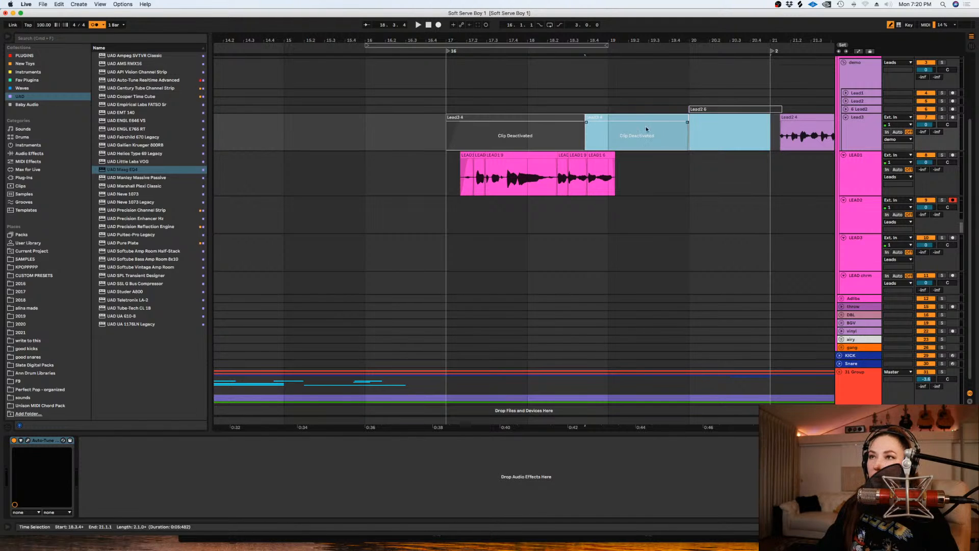
pyautogui.click(644, 118)
pyautogui.press('0')
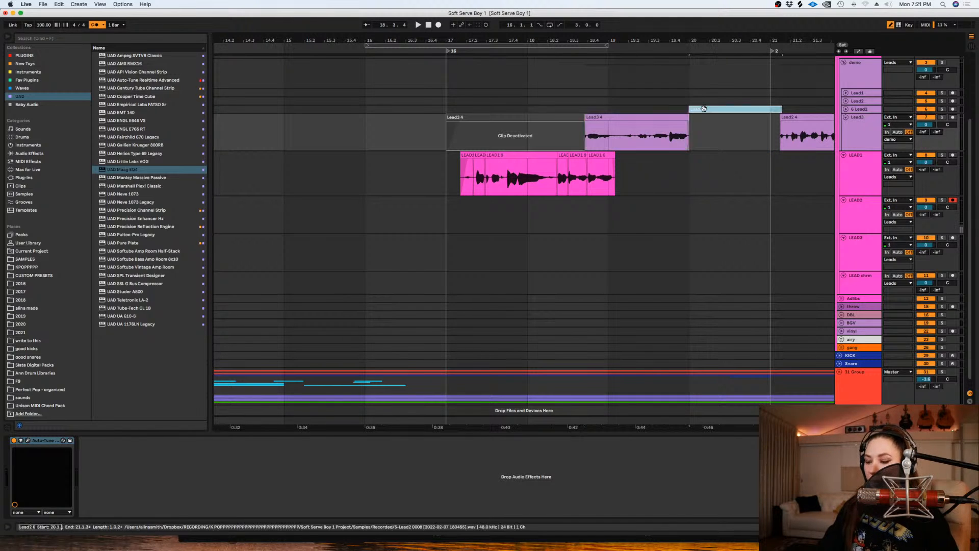
pyautogui.click(704, 108)
pyautogui.press('0')
# - Play the reactivated demo vocals from bar 19 and unfold the 6 Lead2 track
pyautogui.click(611, 108)
pyautogui.press('space')
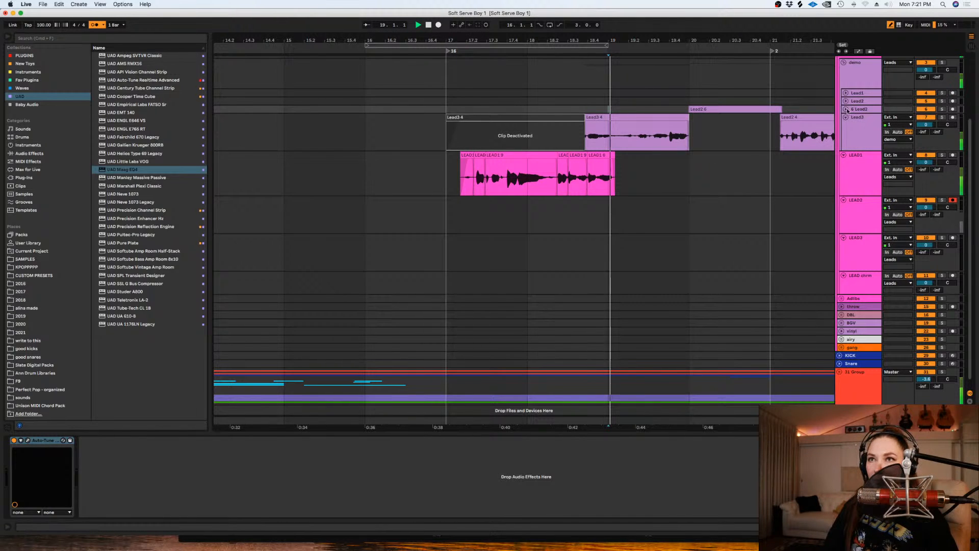
pyautogui.click(845, 109)
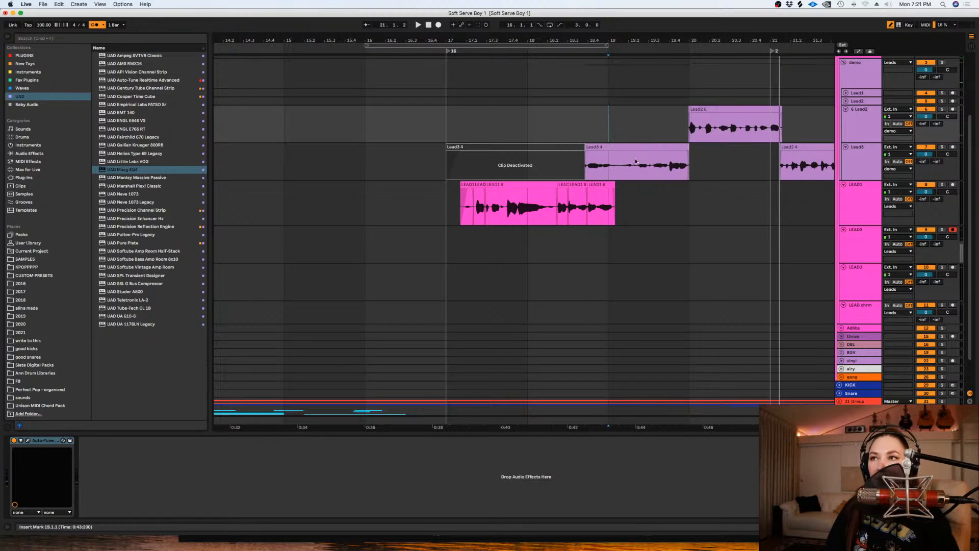
pyautogui.rightClick(614, 132)
pyautogui.click(637, 232)
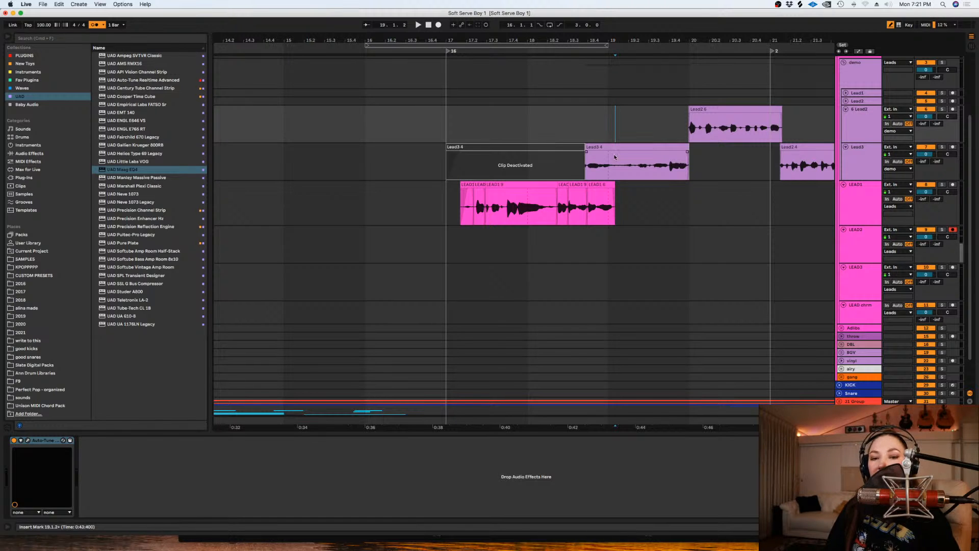
# - Deactivate the second Lead3 4 piece and the Lead2 6 clip, and split off the start of Lead2 6 at about 20.1.2
pyautogui.click(632, 147)
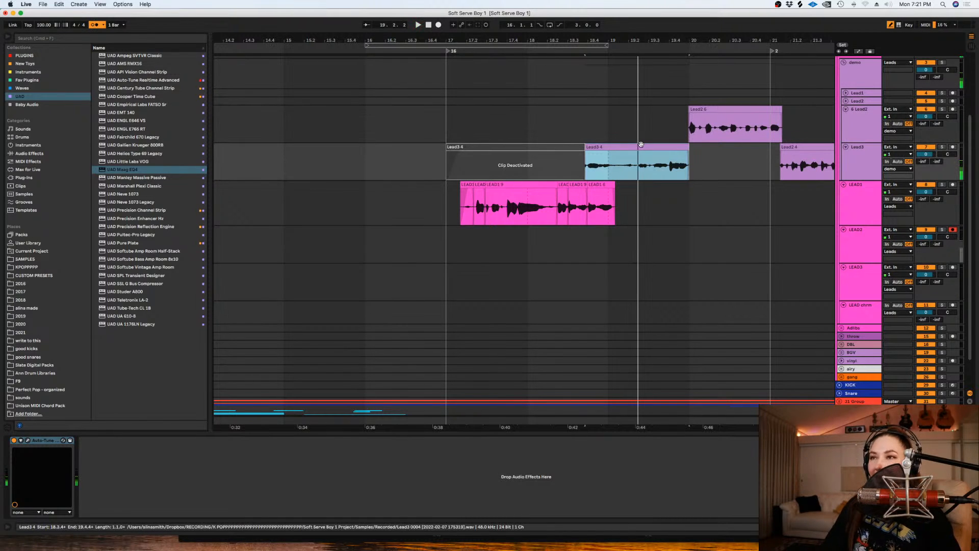
pyautogui.press('0')
pyautogui.click(734, 109)
pyautogui.press('0')
pyautogui.moveTo(697, 122); pyautogui.dragTo(685, 123)
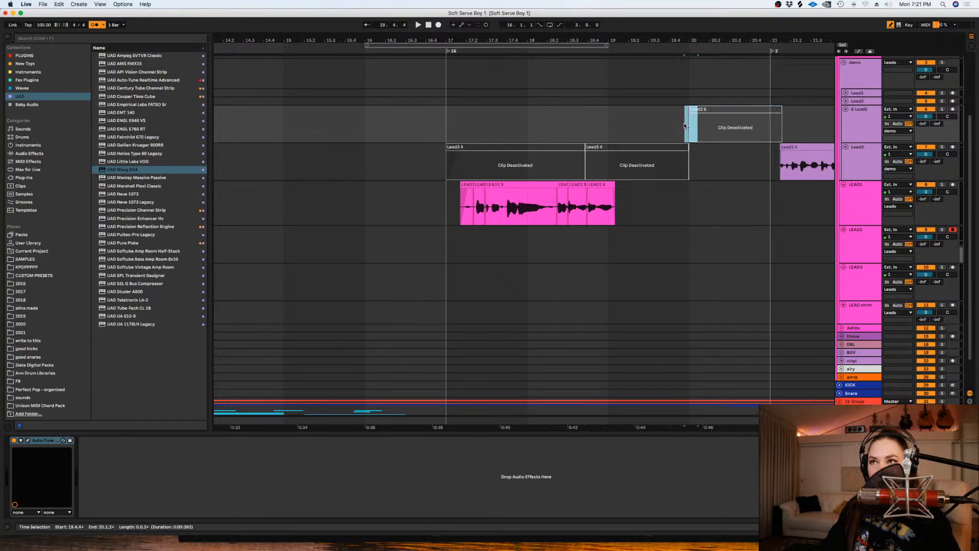
pyautogui.press('super+e')
# - Set an active loop on LEAD2 from bar 17 to bar 21
pyautogui.rightClick(719, 224)
pyautogui.press('Escape')
pyautogui.moveTo(779, 234); pyautogui.dragTo(439, 235)
pyautogui.press('super+l')
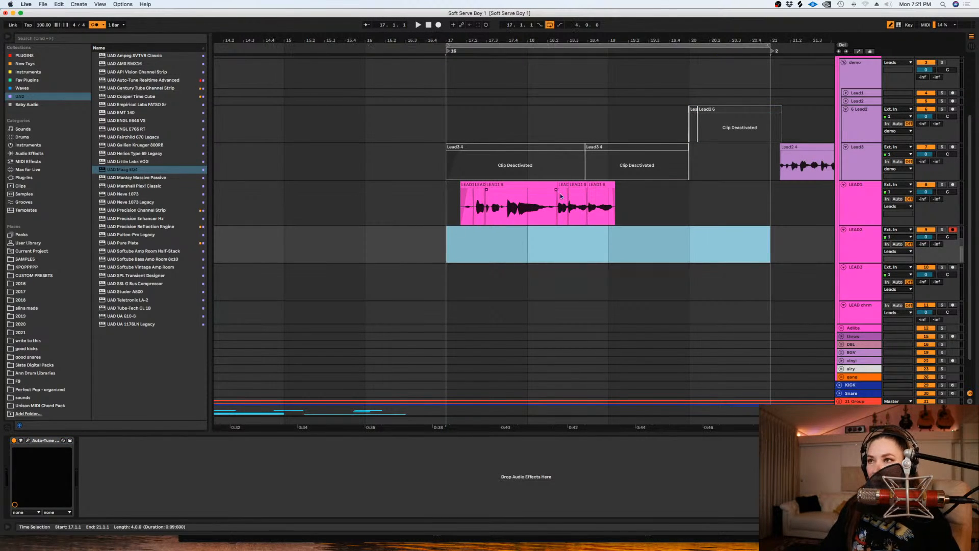
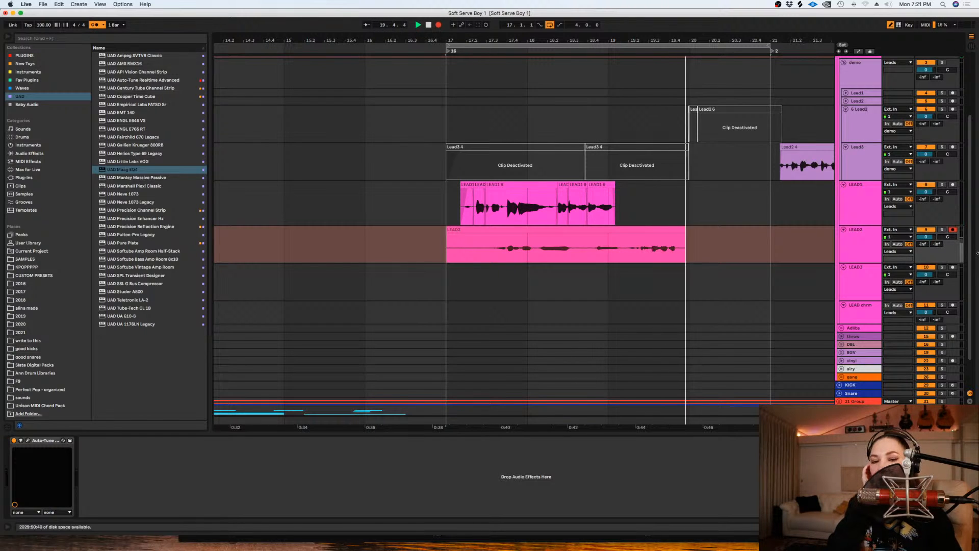
# - Discard the take just recorded on LEAD2 and shorten the loop to run from bar 18 to bar 21
pyautogui.press('space')
pyautogui.press('Delete')
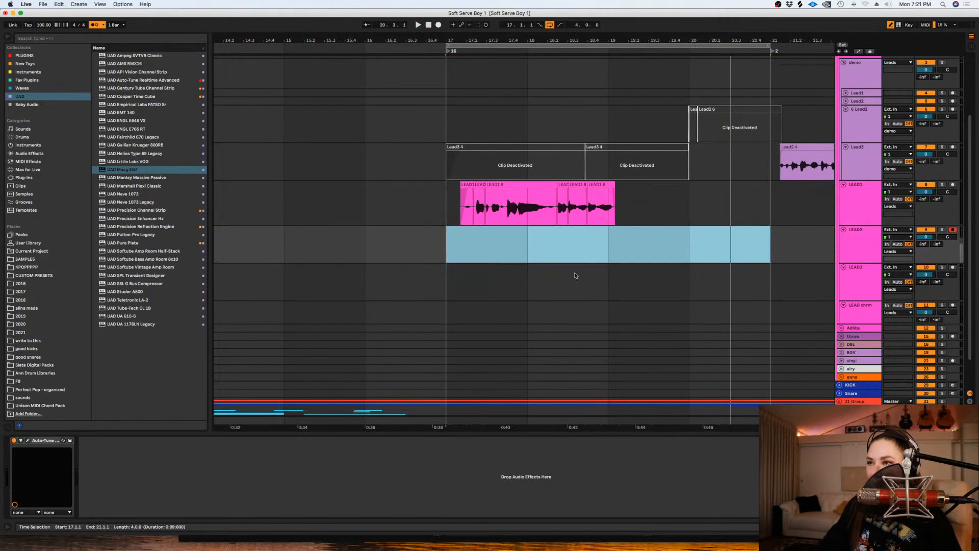
pyautogui.moveTo(527, 248); pyautogui.dragTo(775, 246)
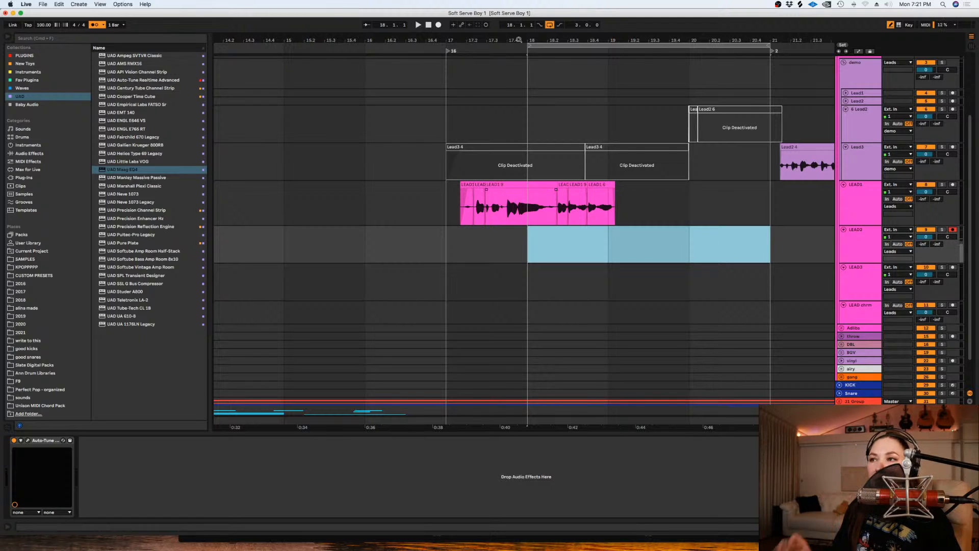
# - Record looped takes on LEAD2 while raising the 31 Group's volume to 3.6 dB
pyautogui.click(438, 25)
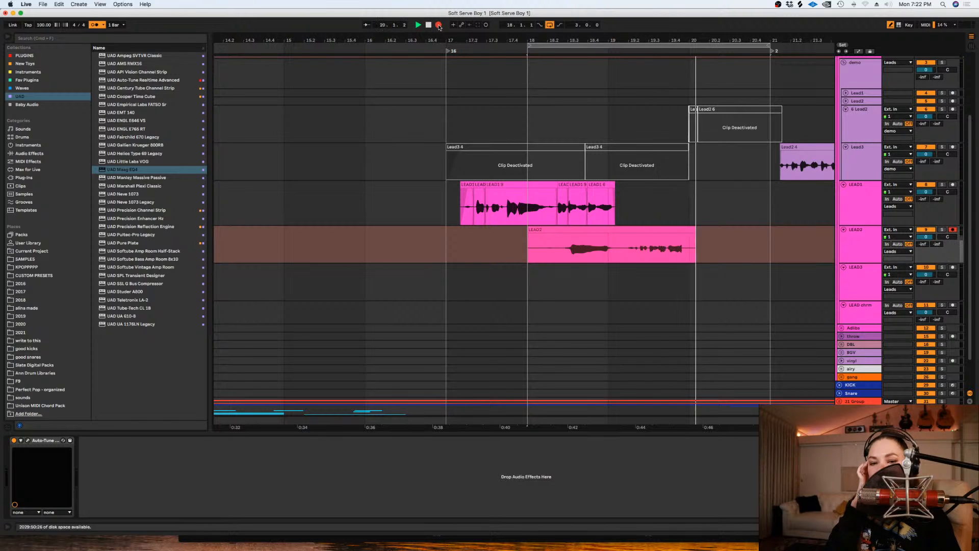
pyautogui.scroll(-2, 654, 137)
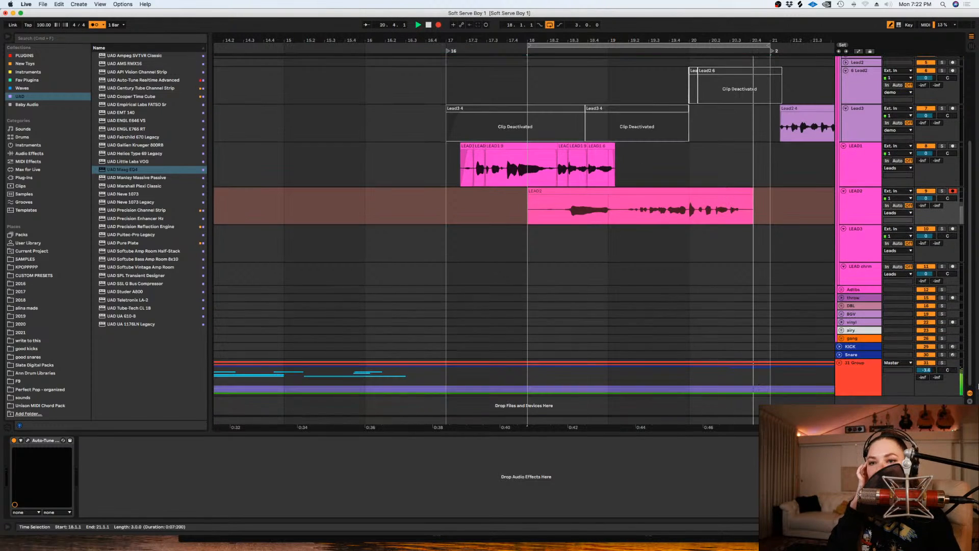
pyautogui.moveTo(928, 372); pyautogui.dragTo(928, 363)
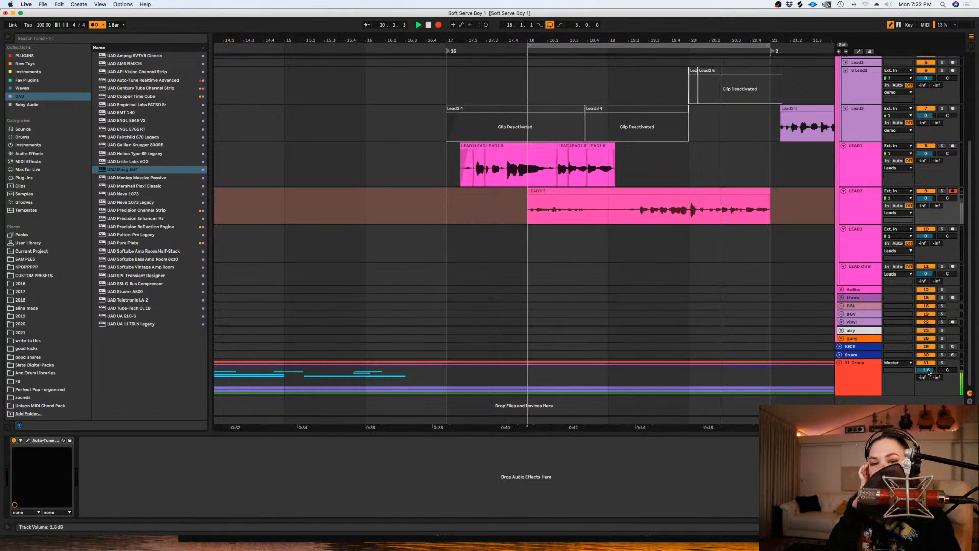
pyautogui.moveTo(928, 371); pyautogui.dragTo(928, 367)
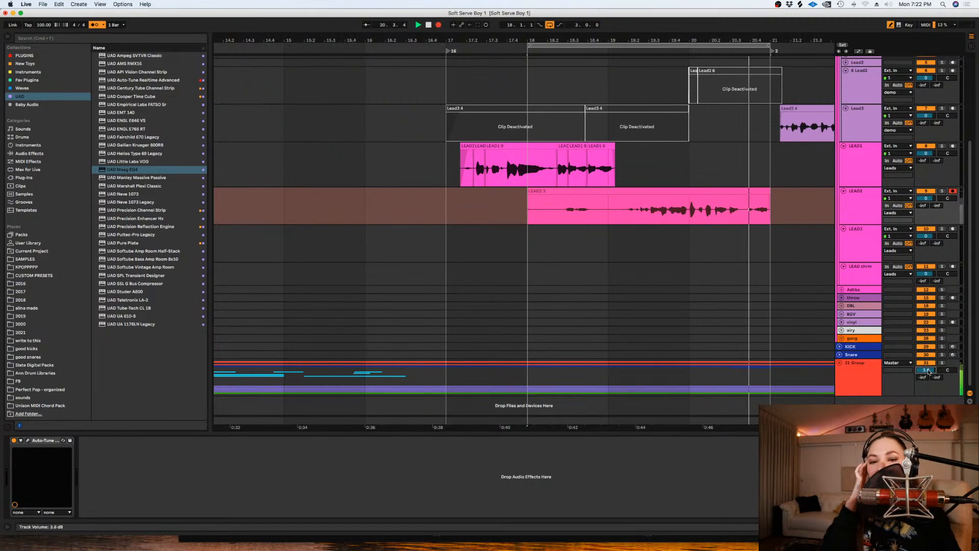
pyautogui.press('space')
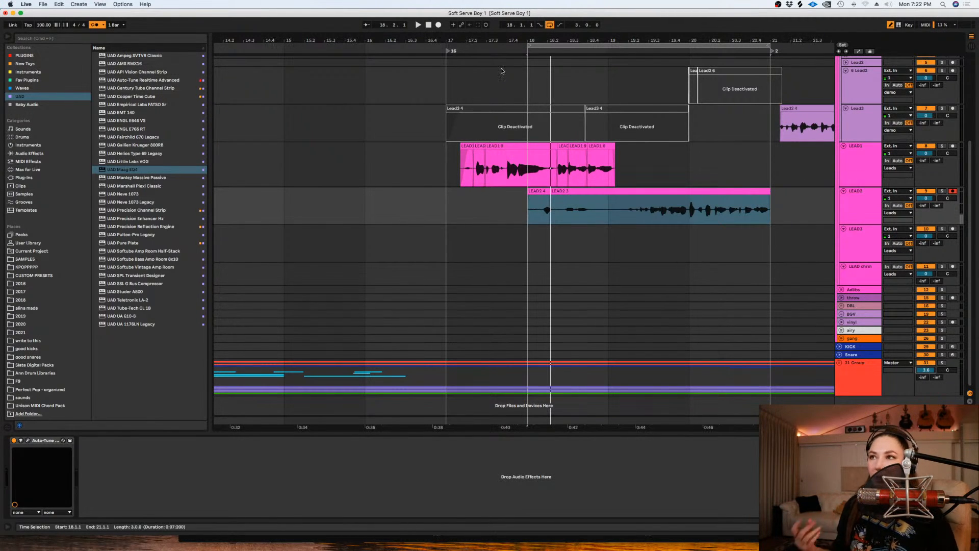
# - Record another pass of looped takes on LEAD2 from bar 18
pyautogui.click(528, 124)
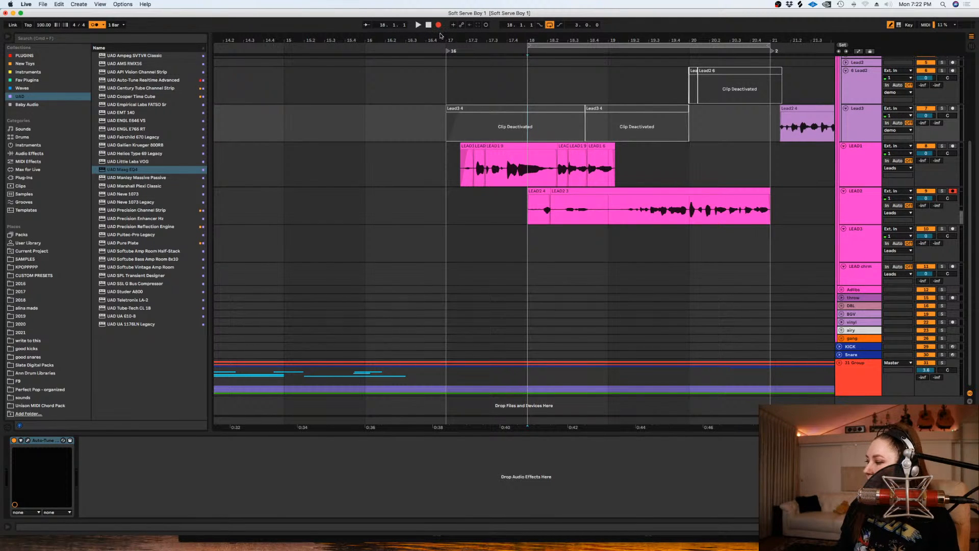
pyautogui.press('space')
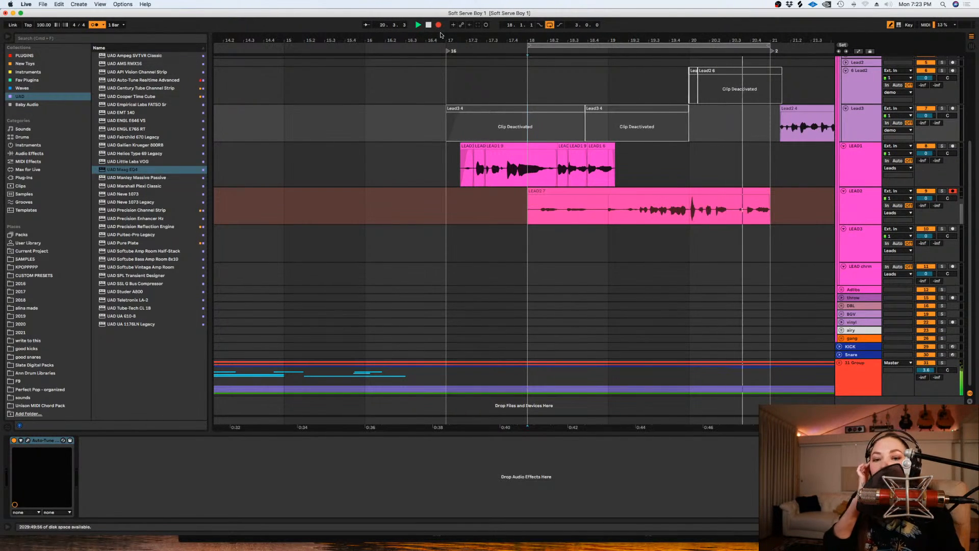
pyautogui.press('space')
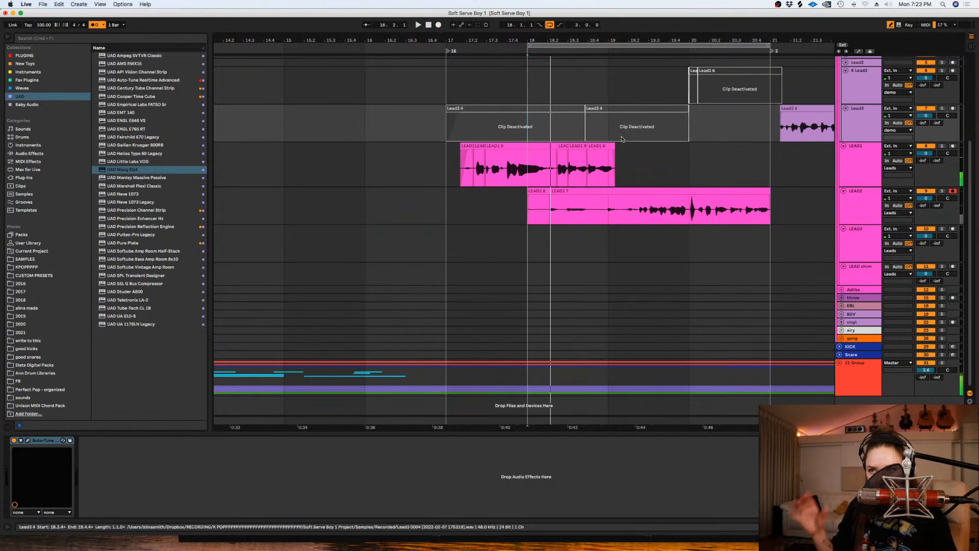
# - Delete the LEAD2 recording before about 19.1.2 and disarm the track
pyautogui.moveTo(619, 208)
pyautogui.mouseDown()
pyautogui.moveTo(501, 205)
pyautogui.moveTo(636, 212)
pyautogui.moveTo(622, 211)
pyautogui.mouseUp()
pyautogui.rightClick(501, 205)
pyautogui.press('Escape')
pyautogui.press('Delete')
pyautogui.click(952, 191)
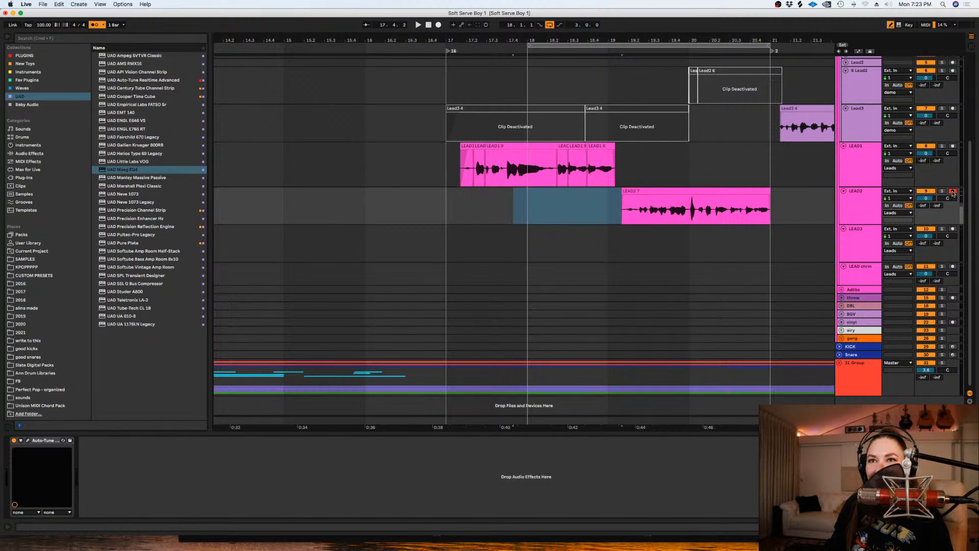
# - Show LEAD2's take lanes for the phrase between bars 19 and 21
pyautogui.press('super+alt+u')
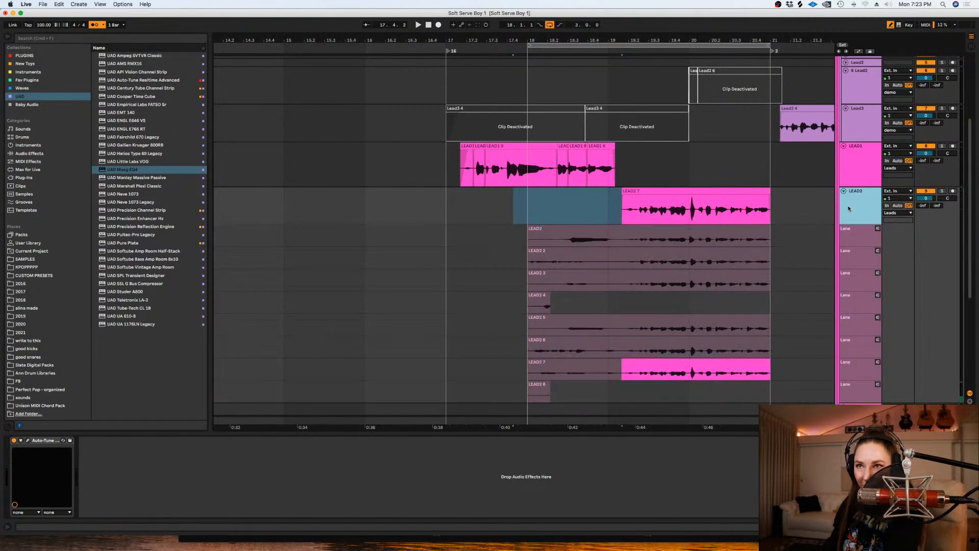
pyautogui.click(619, 207)
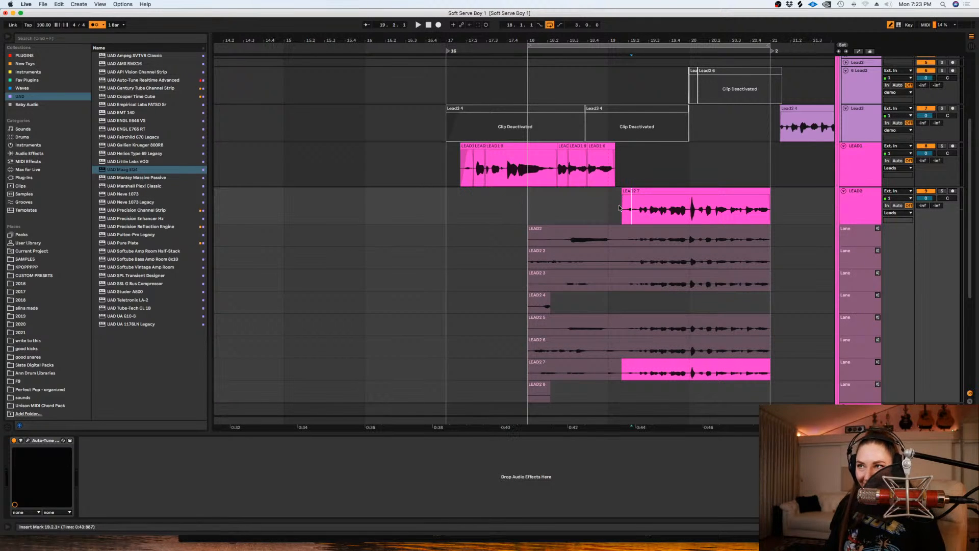
pyautogui.press('+')
pyautogui.press('+')
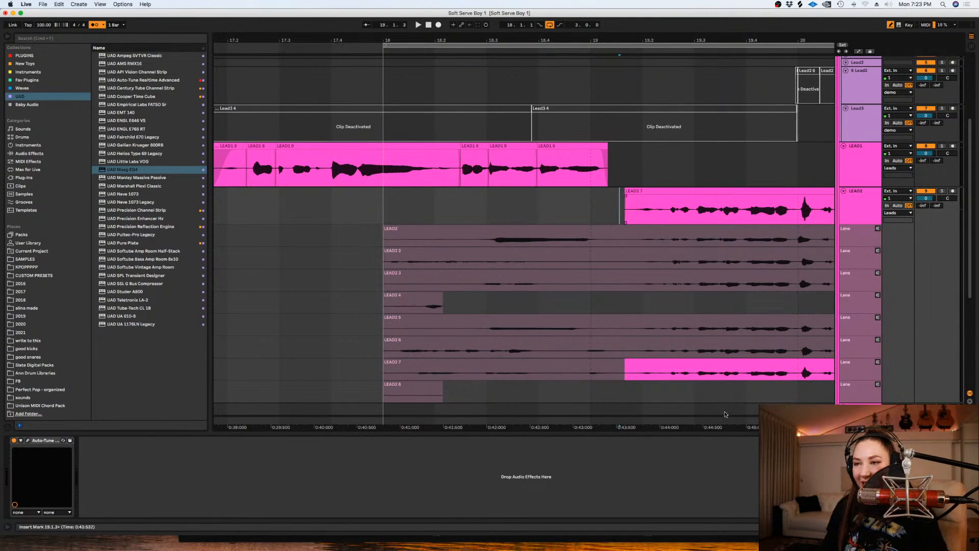
pyautogui.hscroll(5, 704, 320)
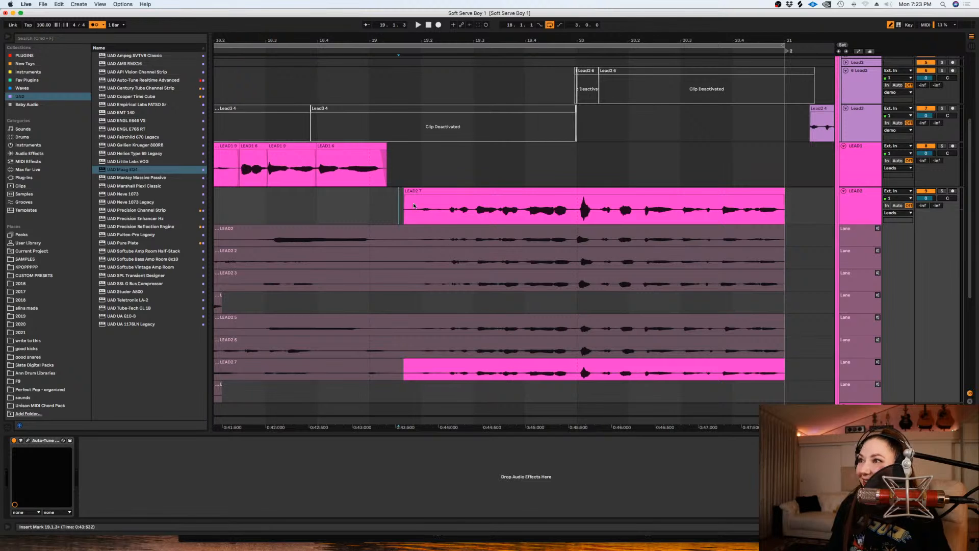
# - Play the LEAD2 7 take from about 19.1.4
pyautogui.rightClick(407, 149)
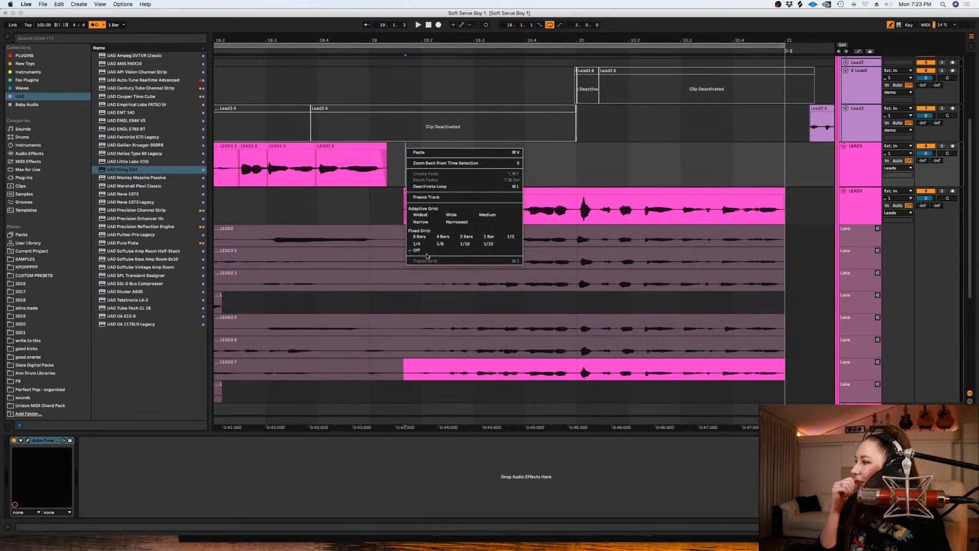
pyautogui.click(404, 178)
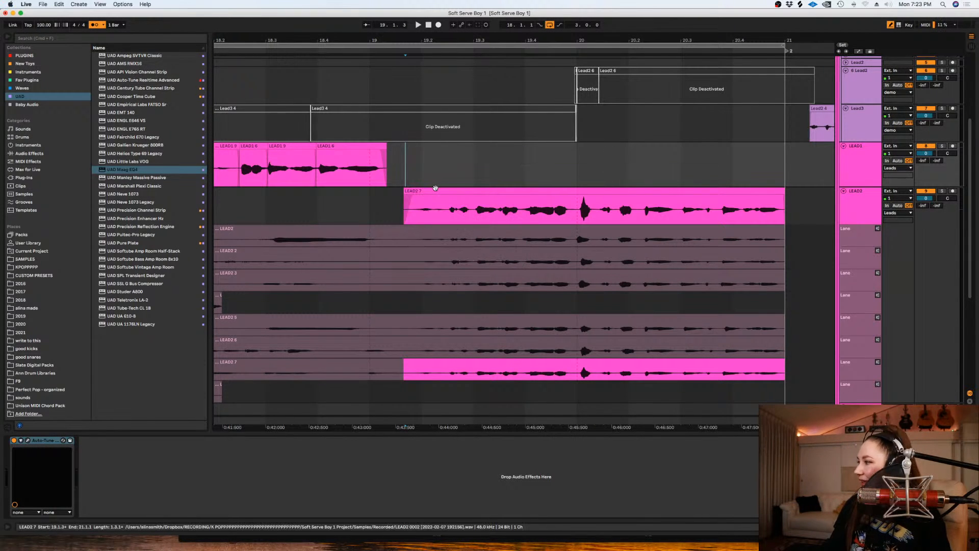
pyautogui.click(414, 164)
pyautogui.press('space')
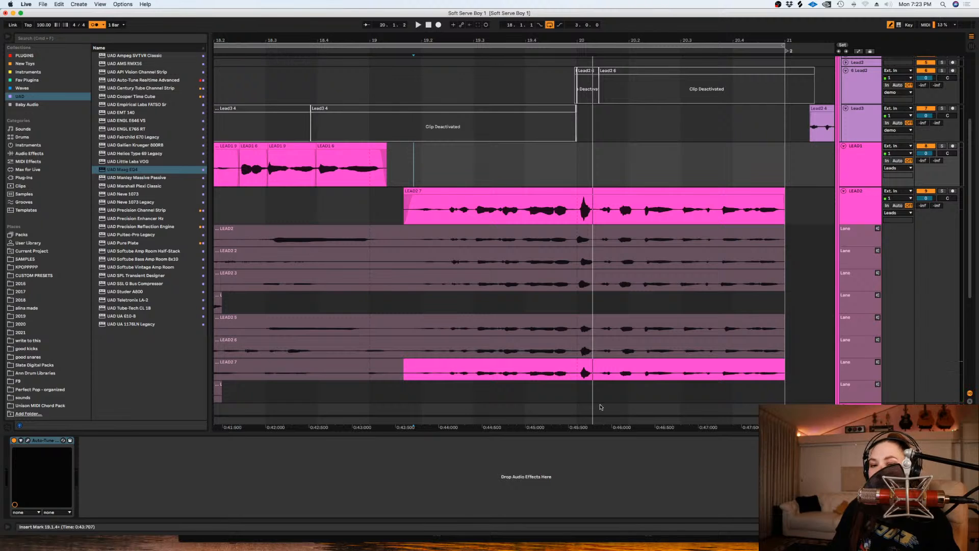
# - Comp the phrase's opening from take LEAD2 6, starting at about 19.1.4, and delete the leftover LEAD2 7 sliver before it
pyautogui.moveTo(523, 348); pyautogui.dragTo(412, 348)
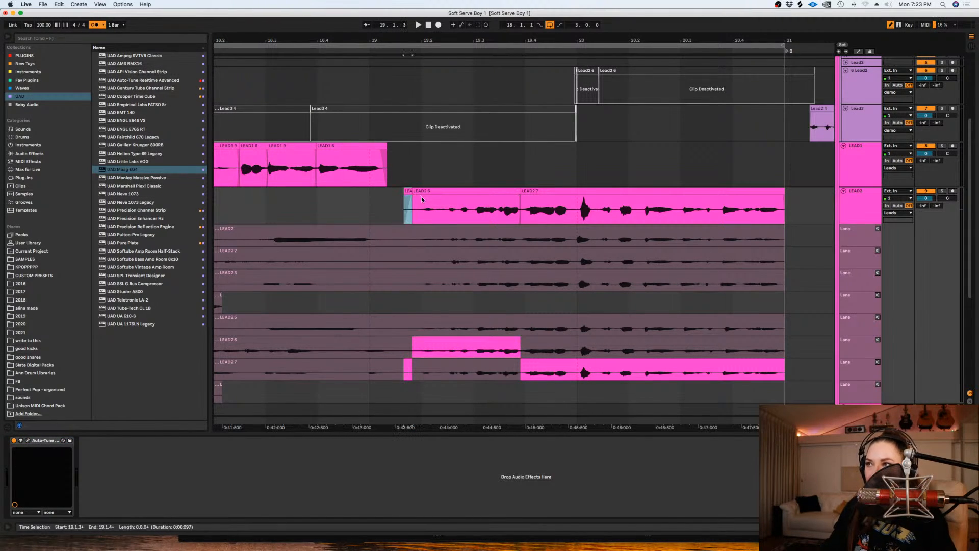
pyautogui.press('Delete')
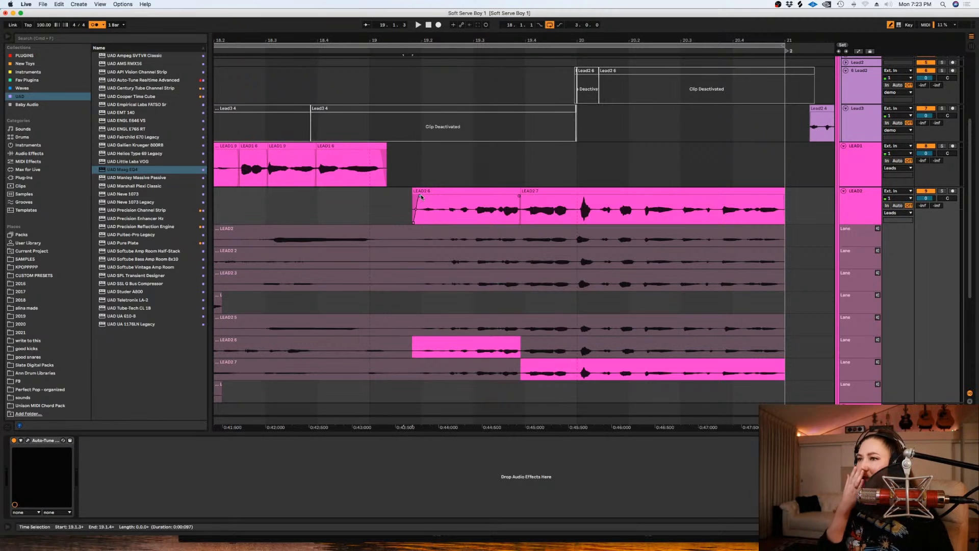
pyautogui.press('space')
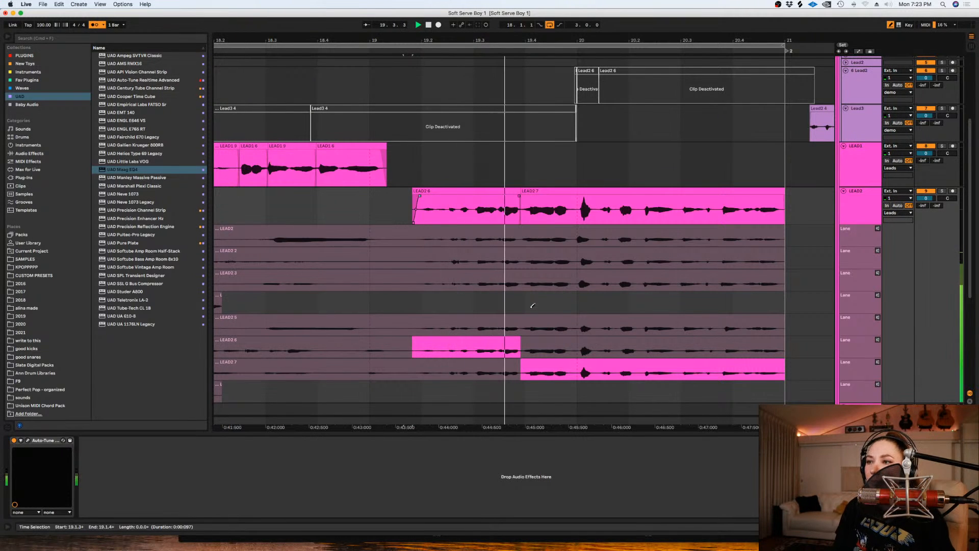
# - Audition LEAD2 6 from about 19.4.4 to the phrase's end, restore LEAD2 7 there, and play the comp from about 19.4.2
pyautogui.moveTo(574, 347); pyautogui.dragTo(814, 338)
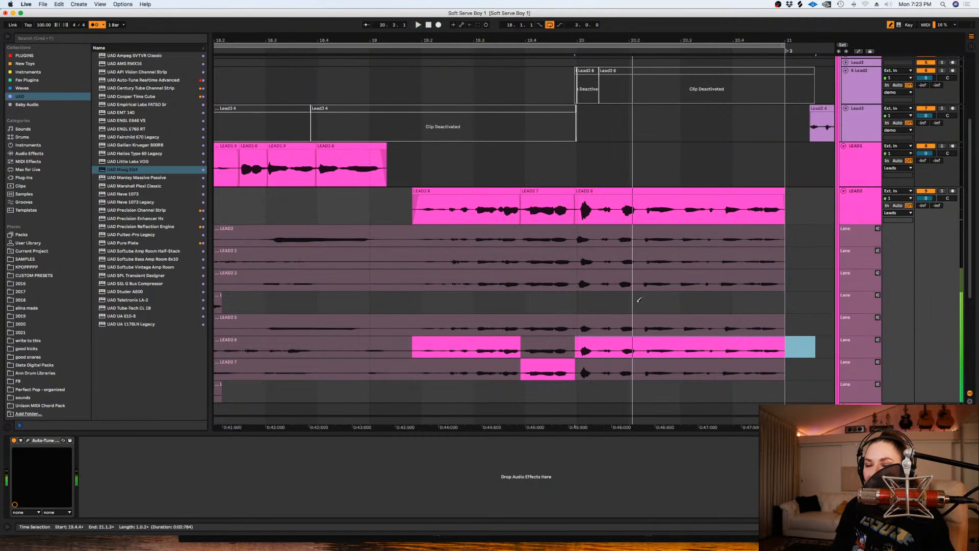
pyautogui.moveTo(807, 369); pyautogui.dragTo(573, 365)
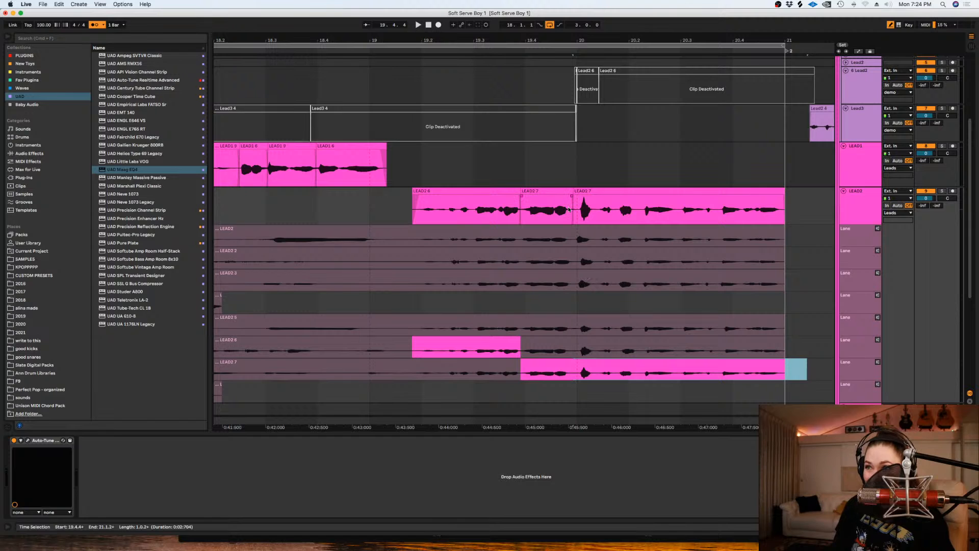
pyautogui.click(569, 209)
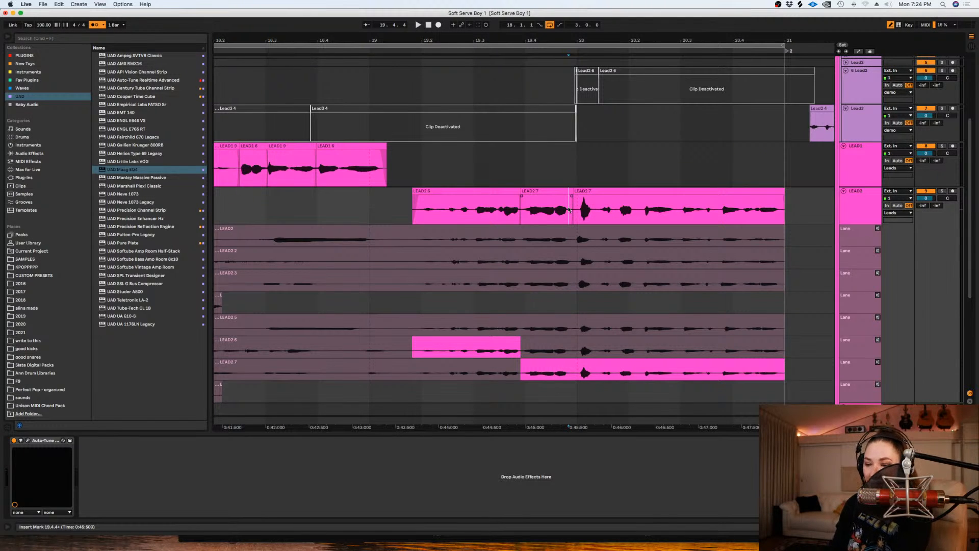
pyautogui.scroll(3, 569, 209)
pyautogui.click(528, 214)
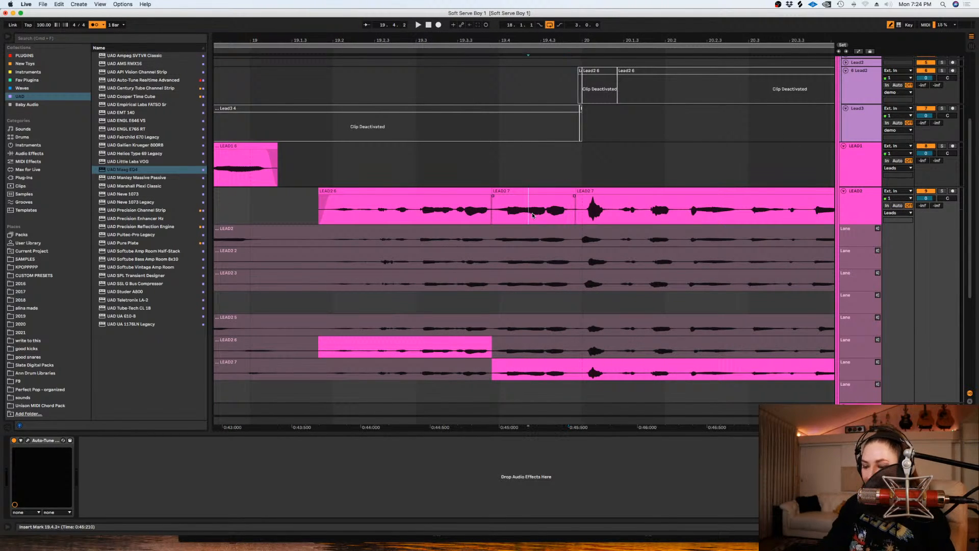
pyautogui.scroll(-2, 532, 214)
pyautogui.press('space')
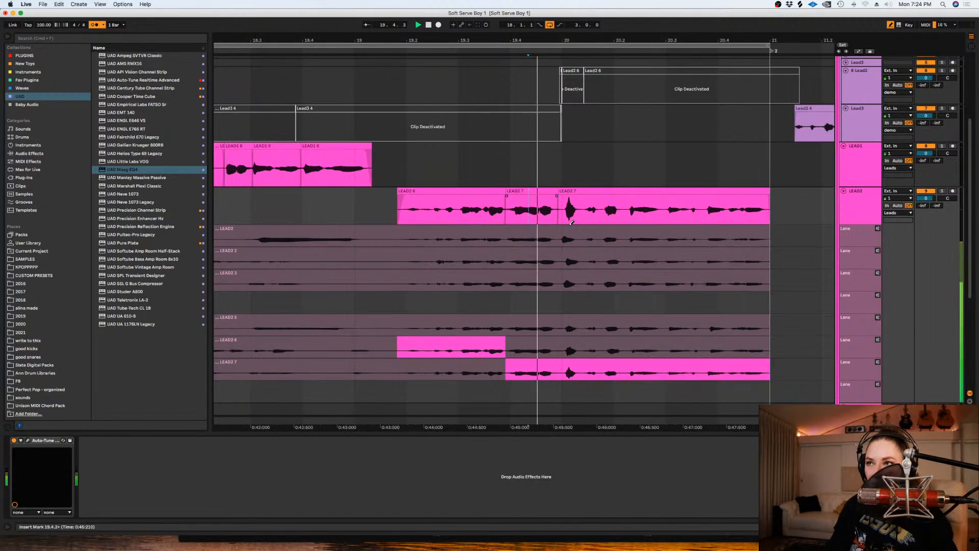
pyautogui.press('space')
# - Nudge the last LEAD2 7 clip slightly earlier at about 19.4.4 and play it back
pyautogui.click(591, 194)
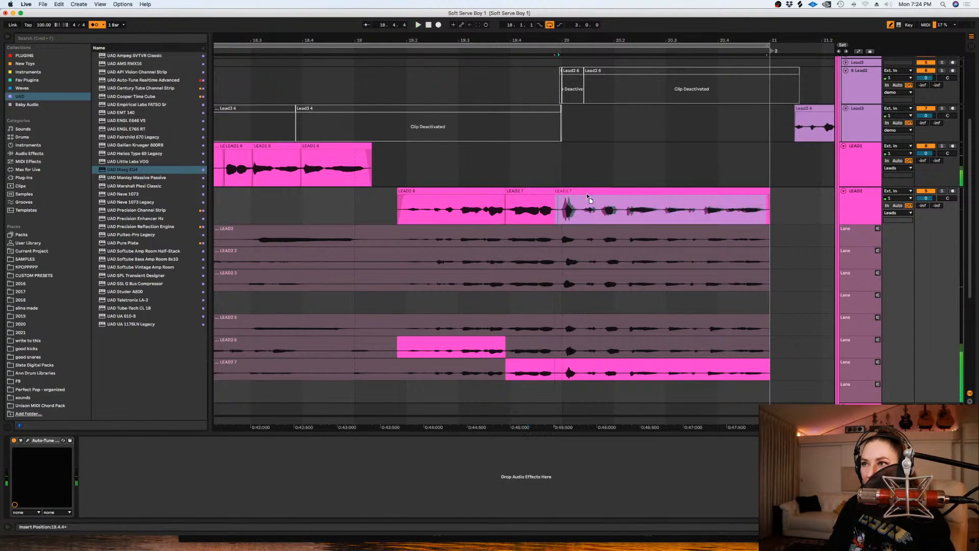
pyautogui.click(558, 198)
pyautogui.press('space')
# - Try takes LEAD2 6 and LEAD2 5 for the word at bar 20, from about 19.4.4 to 20.1.2, and use LEAD2 6
pyautogui.press('space')
pyautogui.moveTo(582, 350); pyautogui.dragTo(558, 351)
pyautogui.press('space')
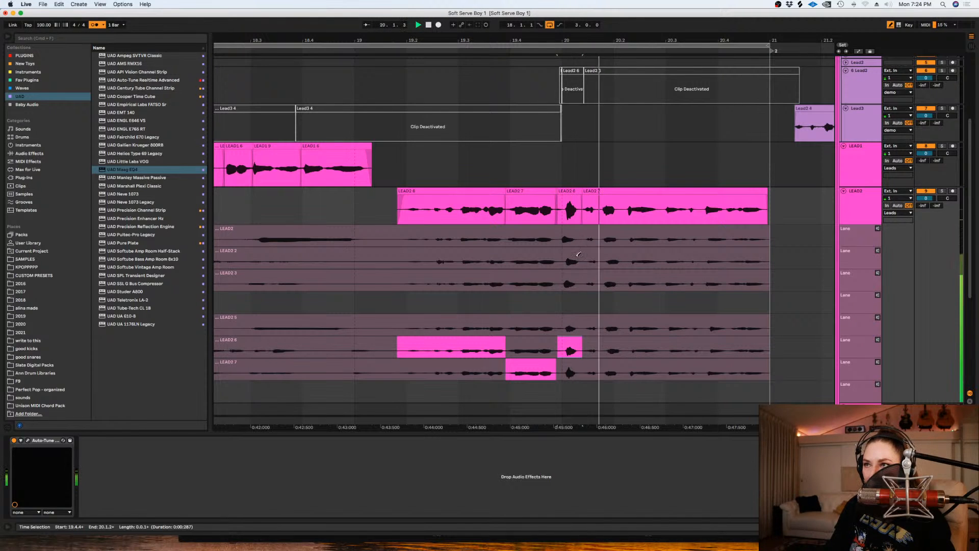
pyautogui.press('Up')
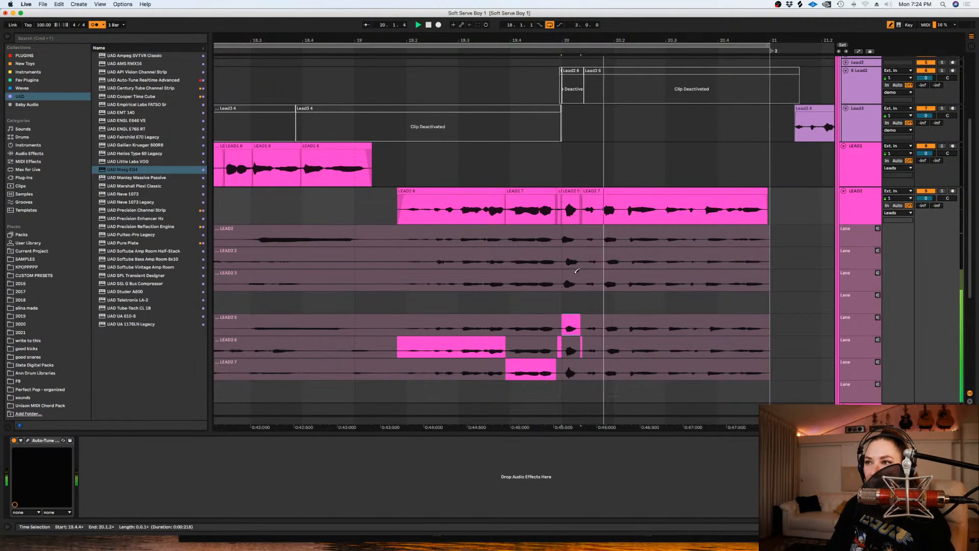
pyautogui.click(576, 270)
pyautogui.press('space')
pyautogui.click(572, 351)
# - Shift the bar 20 word from LEAD2 6 slightly earlier and audition its timing
pyautogui.moveTo(572, 192); pyautogui.dragTo(568, 198)
pyautogui.press('space')
# - Set the bar 20 word's warp mode to Complex Pro, detune it down about 19 cents, and play it
pyautogui.press('space')
pyautogui.doubleClick(568, 191)
pyautogui.click(102, 274)
pyautogui.click(96, 312)
pyautogui.moveTo(145, 310); pyautogui.dragTo(144, 310)
pyautogui.press('space')
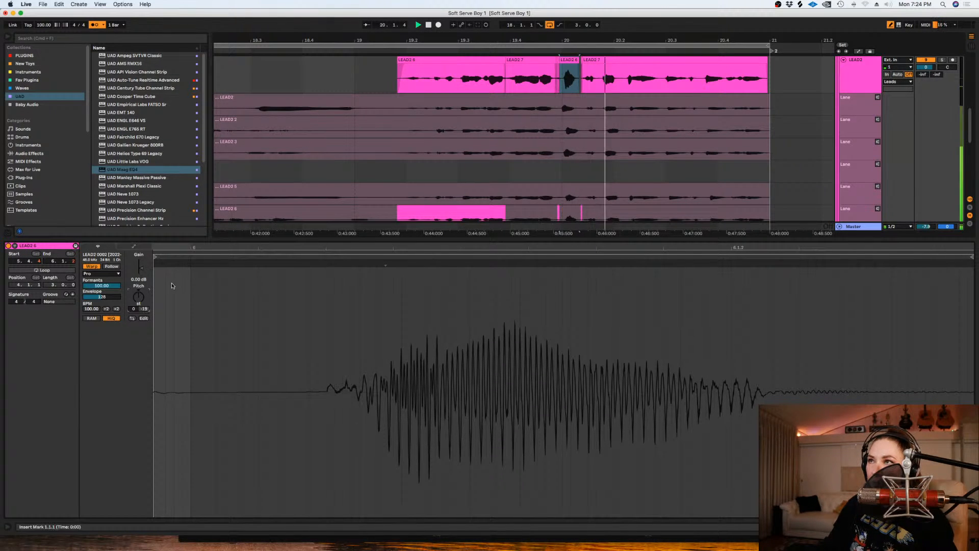
pyautogui.press('space')
# - Split off the following LEAD2 7 word after about 20.1.2, set its warp mode to Complex Pro, and detune it down about 26 cents
pyautogui.click(600, 79)
pyautogui.moveTo(600, 79); pyautogui.dragTo(582, 79)
pyautogui.press('super+e')
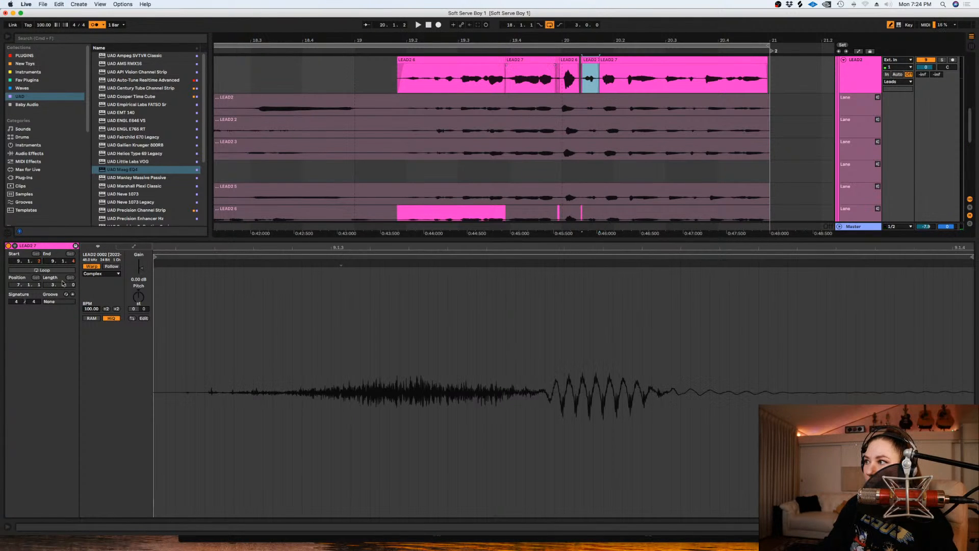
pyautogui.click(102, 273)
pyautogui.click(97, 312)
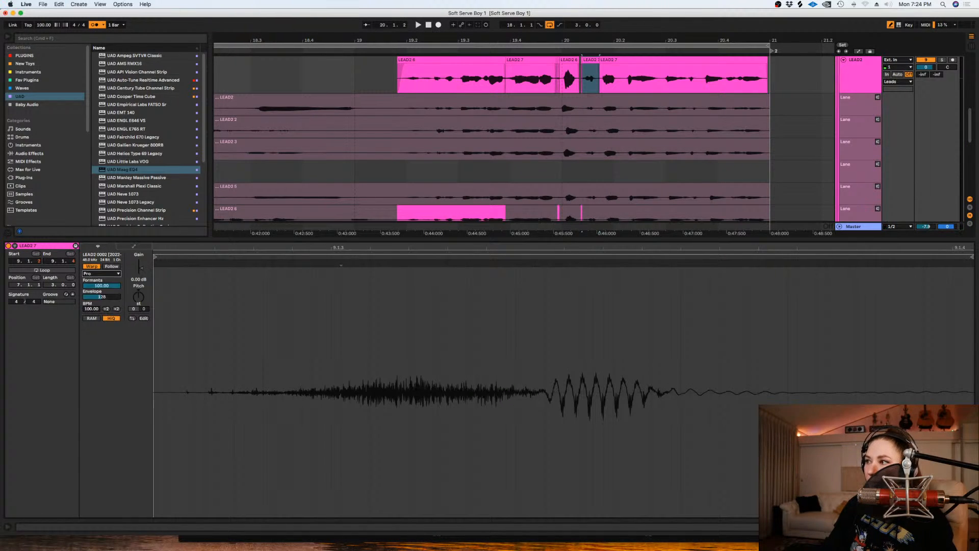
pyautogui.press('space')
pyautogui.press('space')
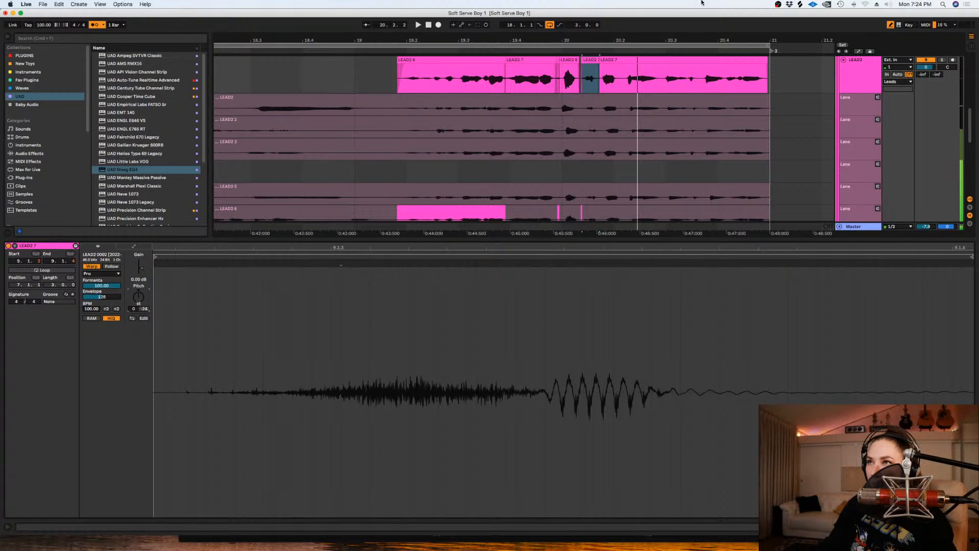
# - Adjust the clip edges around the bar 20 word so the adjoining LEAD2 7 clips meet it without leftover slivers
pyautogui.moveTo(507, 71); pyautogui.dragTo(560, 73)
pyautogui.click(562, 69)
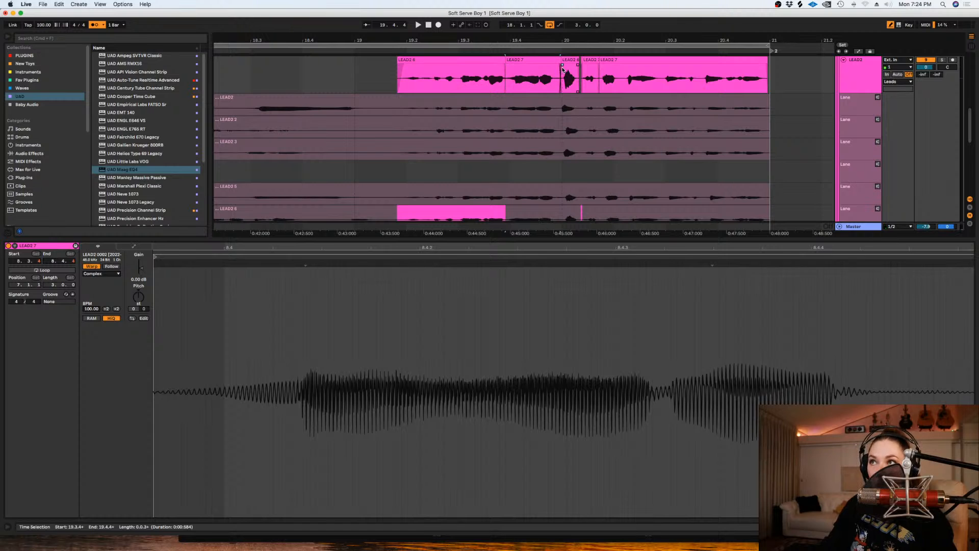
pyautogui.click(594, 67)
pyautogui.click(576, 65)
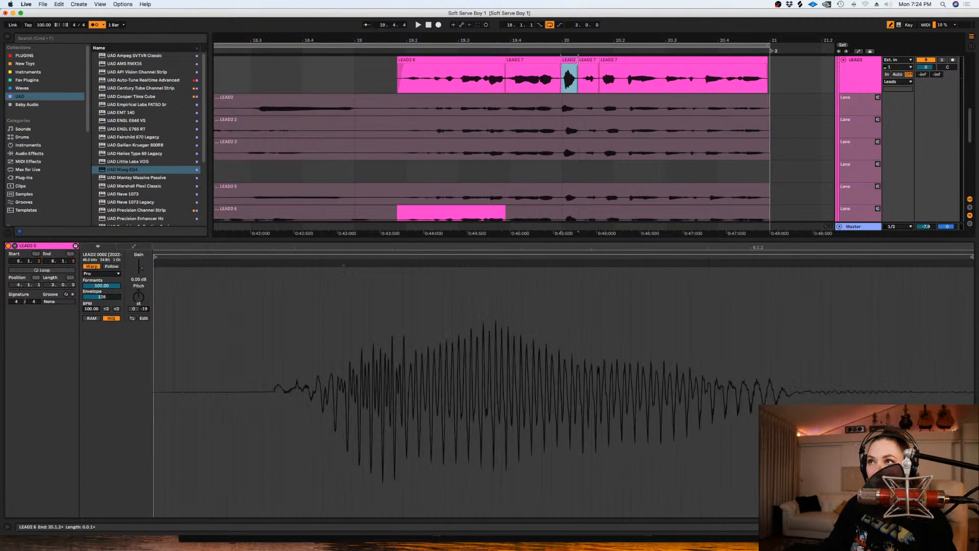
# - Play back the LEAD2 comp from around 19.4 to check the edited bar 20 words
pyautogui.click(587, 71)
pyautogui.press('space')
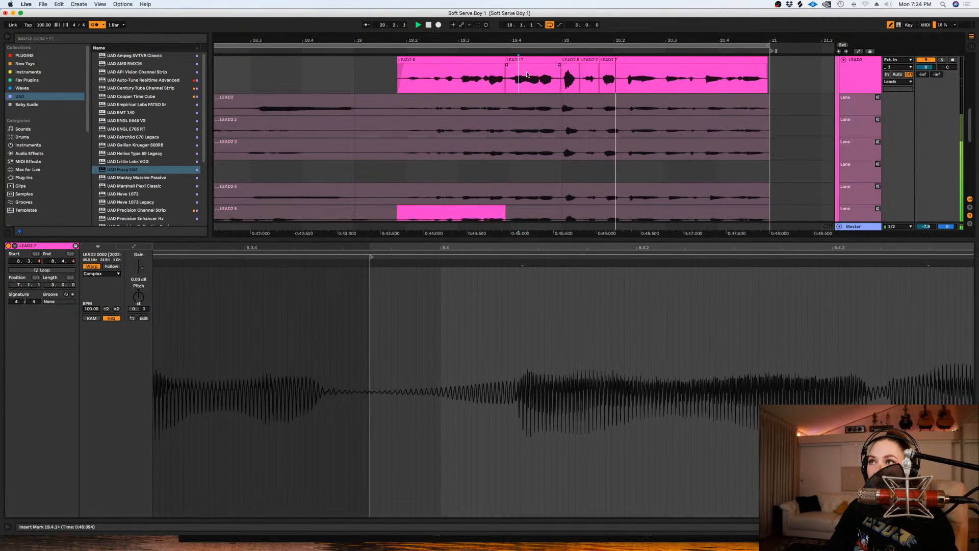
pyautogui.click(560, 81)
pyautogui.press('space')
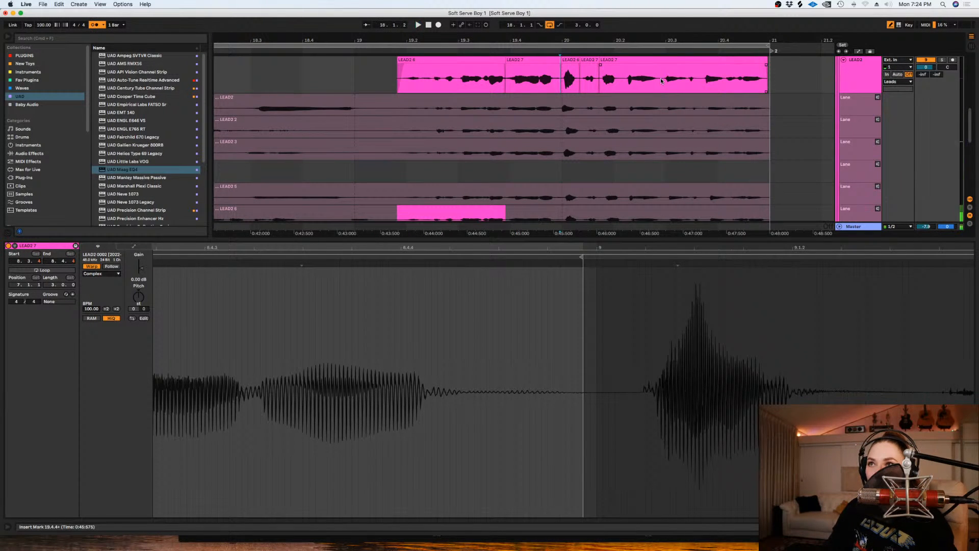
# - Split out the LEAD2 7 word between about 20.2.4 and 20.3.2 as its own clip and adjust its gain and starting edge
pyautogui.moveTo(662, 77); pyautogui.dragTo(696, 84)
pyautogui.press('super+e')
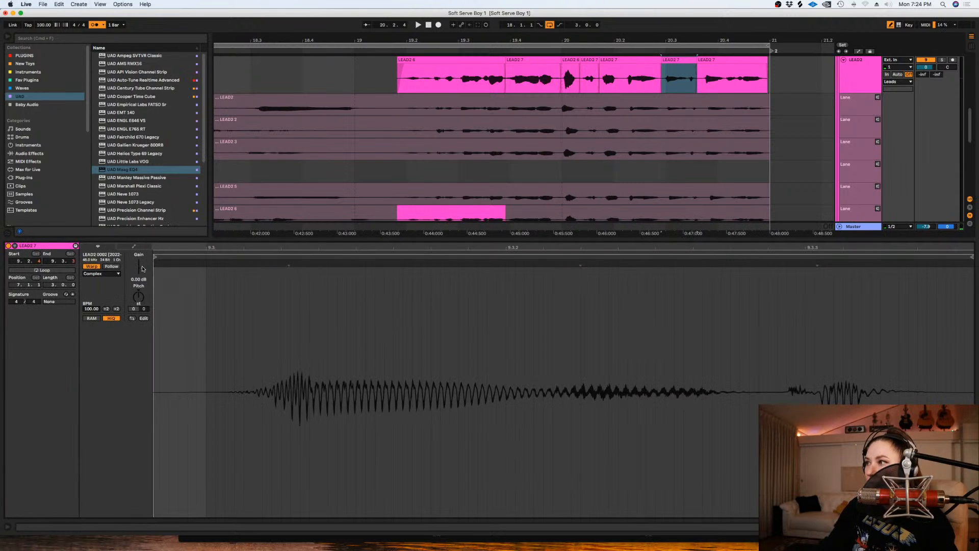
pyautogui.moveTo(141, 268); pyautogui.dragTo(141, 266)
pyautogui.hotkey('shift', 'Tab')
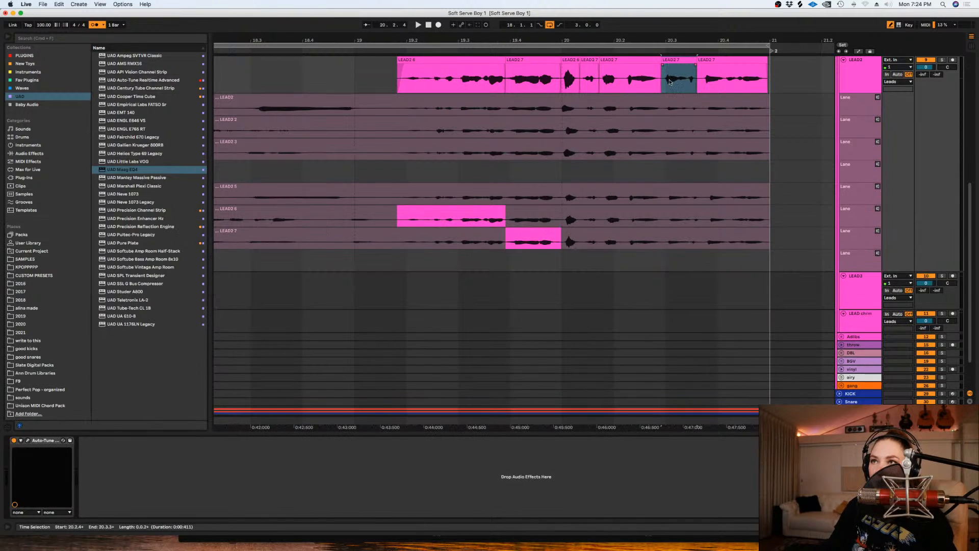
pyautogui.click(664, 68)
pyautogui.click(662, 73)
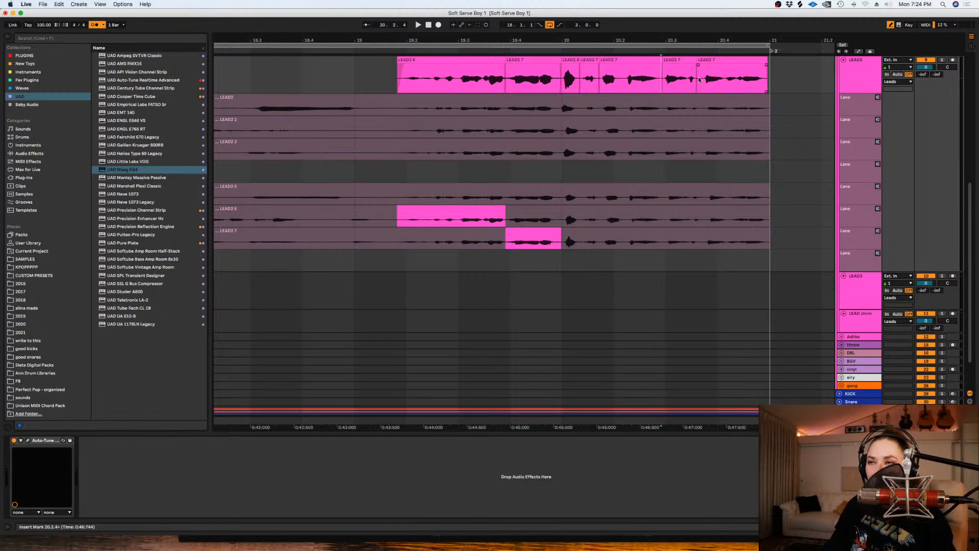
# - Turn off the arrangement loop and audition the end of the LEAD2 phrase from about 20.3.2
pyautogui.scroll(3, 680, 86)
pyautogui.click(550, 25)
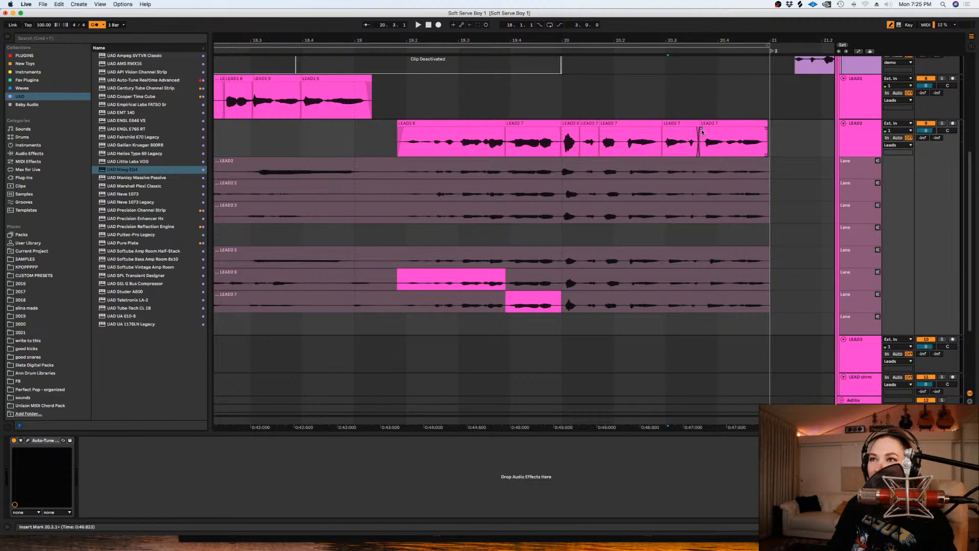
pyautogui.click(687, 143)
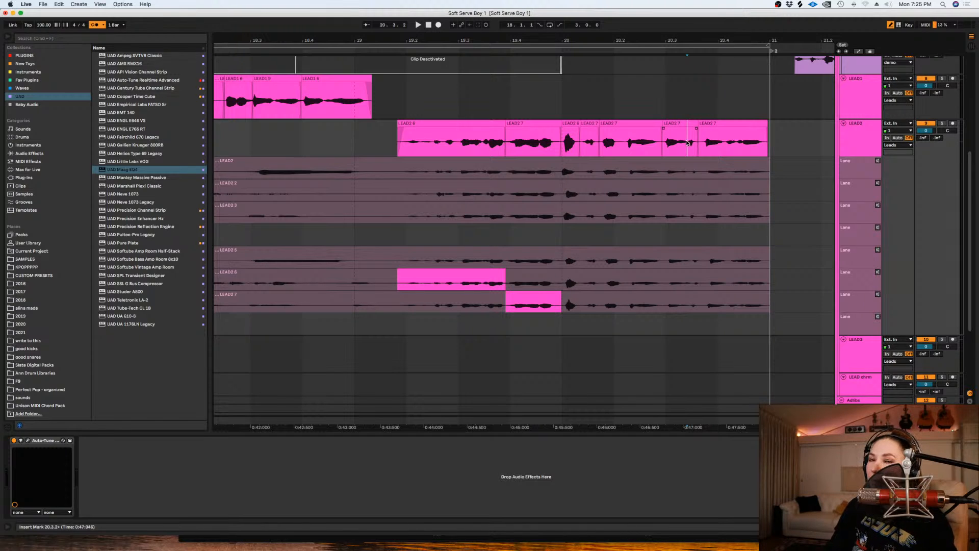
pyautogui.rightClick(687, 142)
pyautogui.click(673, 139)
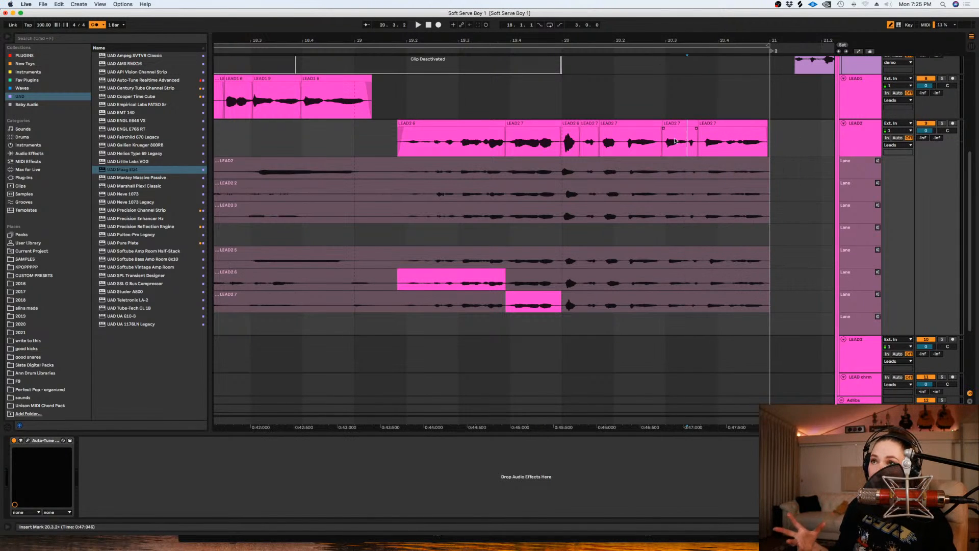
pyautogui.click(680, 141)
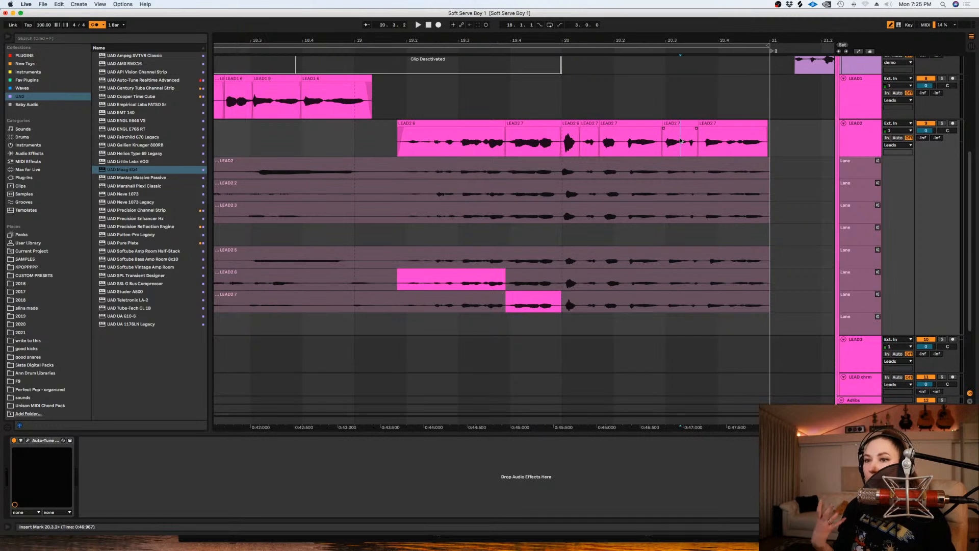
pyautogui.click(725, 144)
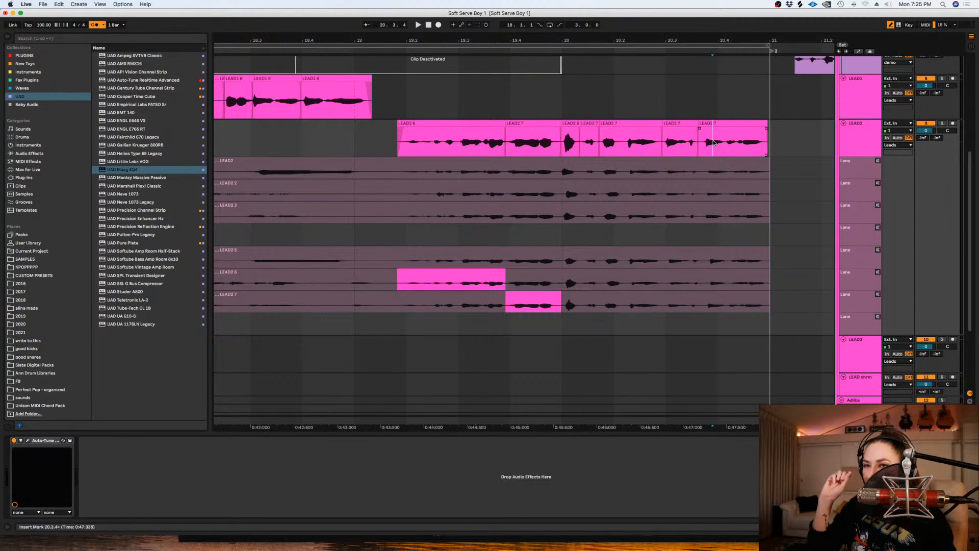
pyautogui.click(690, 143)
pyautogui.press('space')
pyautogui.press('space')
pyautogui.press('space')
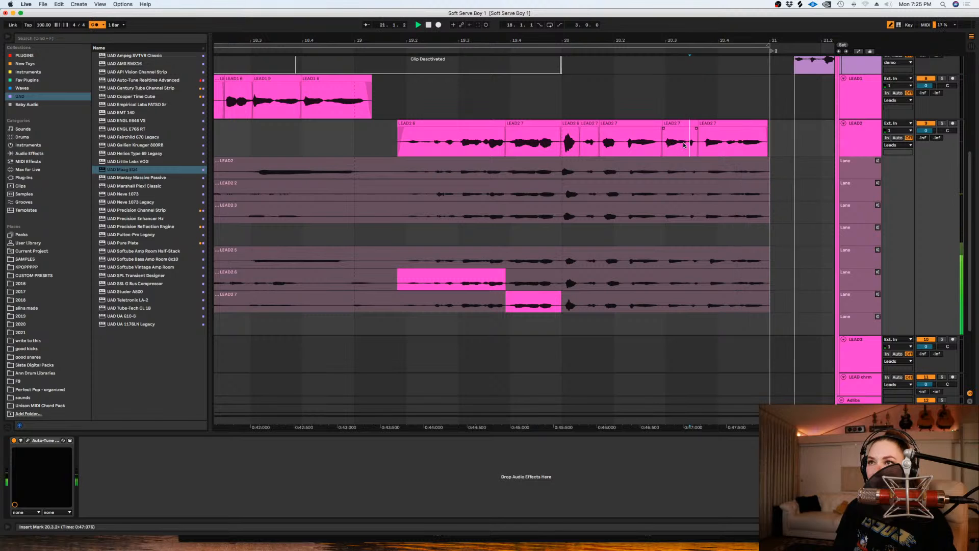
pyautogui.press('space')
# - Split the last LEAD2 7 clip at about 20.4.1 and extend the final piece's start slightly earlier
pyautogui.click(727, 143)
pyautogui.press('super+e')
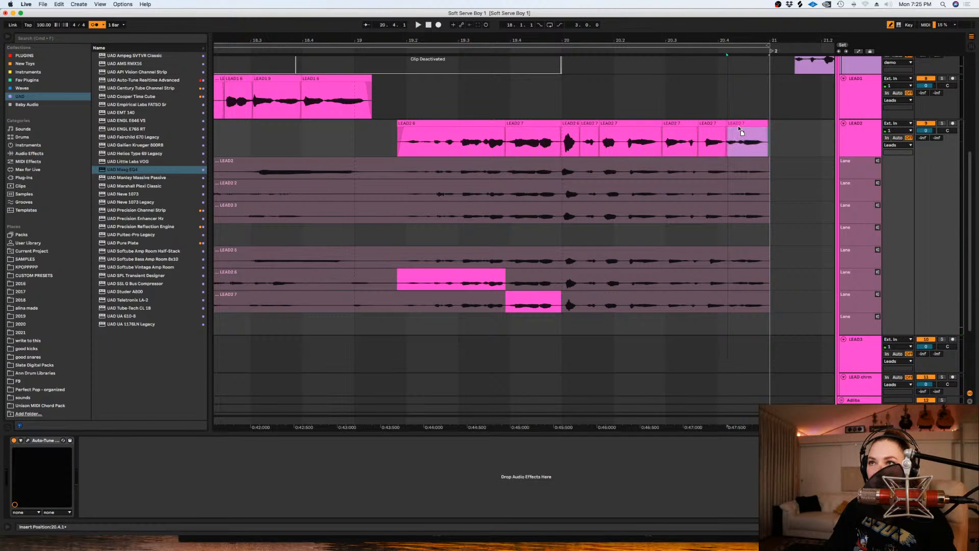
pyautogui.click(728, 124)
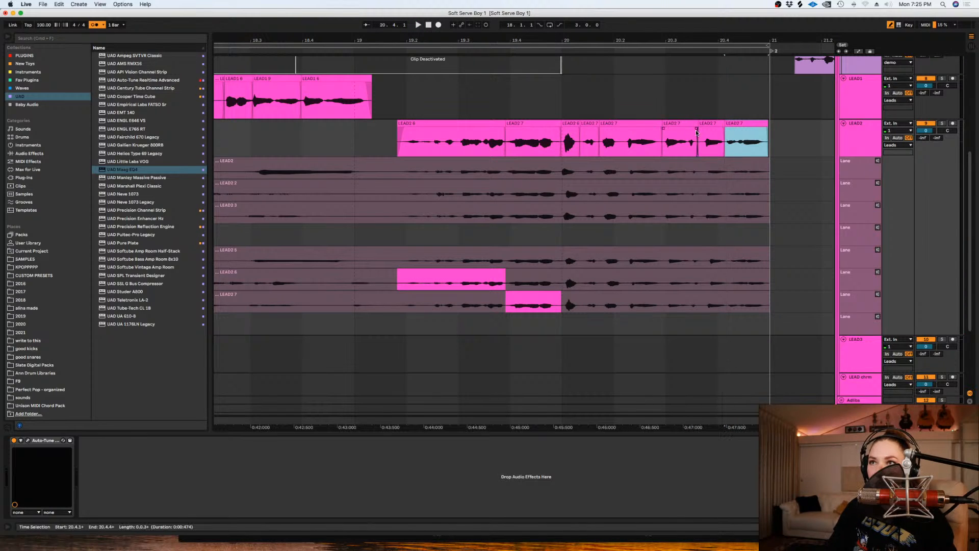
pyautogui.press('space')
pyautogui.press('space')
# - Hide the LEAD2 track's take lanes and set the arrangement's fixed grid to 1 Bar
pyautogui.click(377, 146)
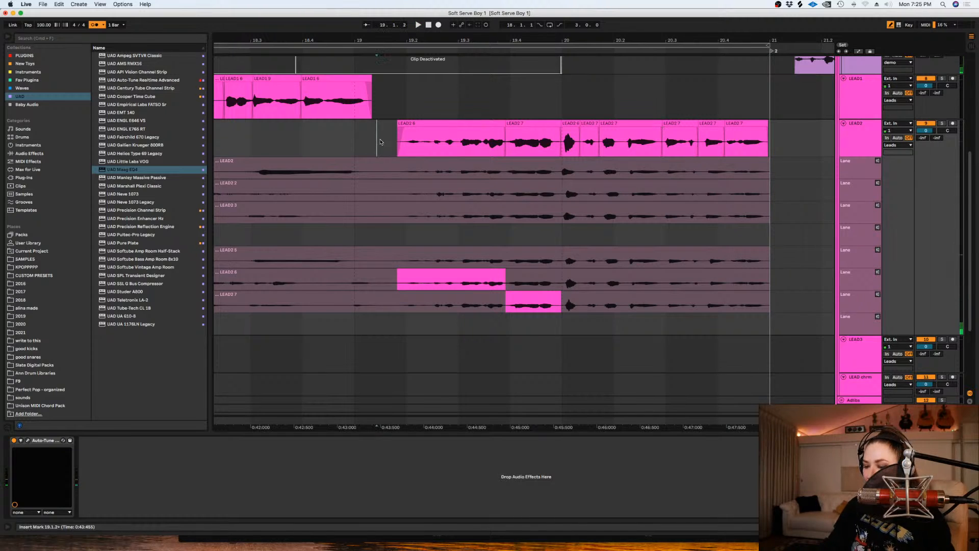
pyautogui.press('-')
pyautogui.click(845, 147)
pyautogui.press('super+alt+u')
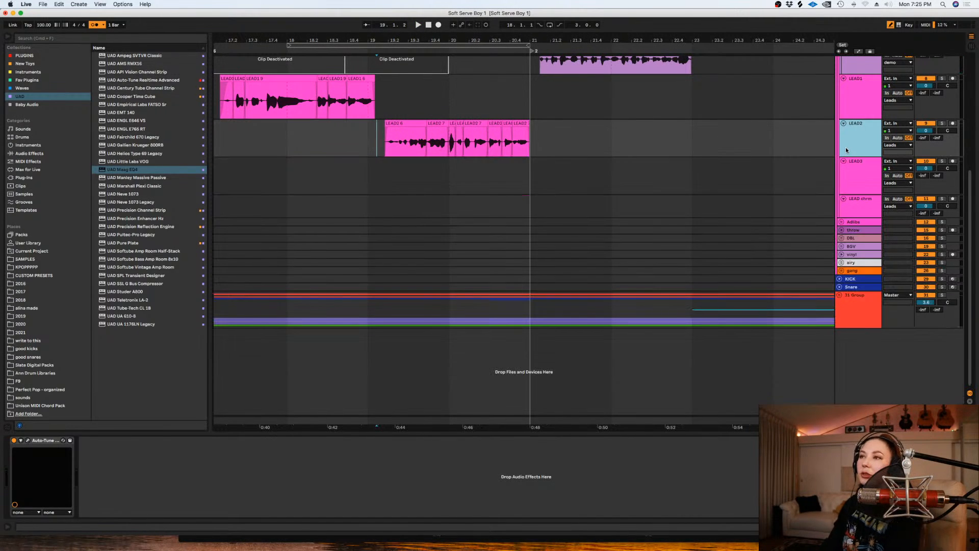
pyautogui.moveTo(539, 428); pyautogui.dragTo(677, 417)
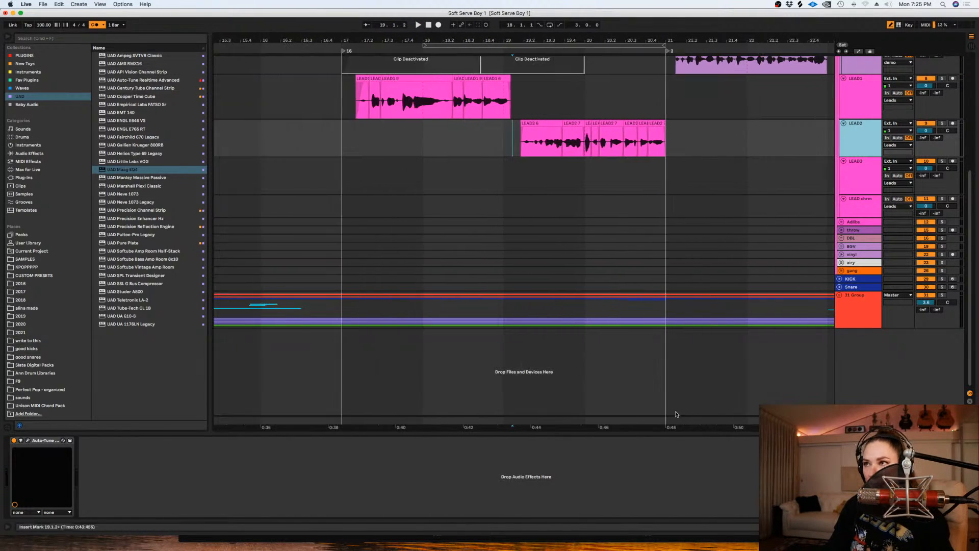
pyautogui.rightClick(428, 165)
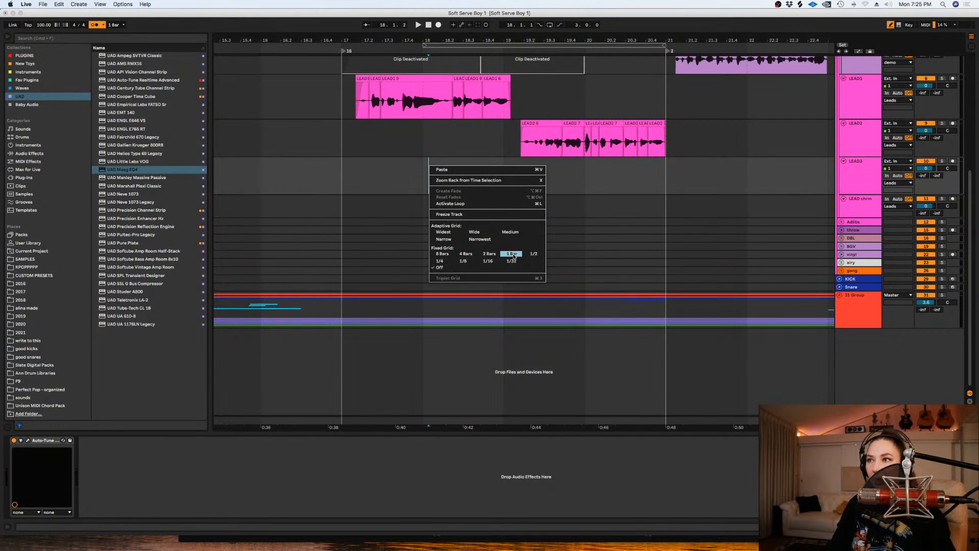
pyautogui.click(513, 255)
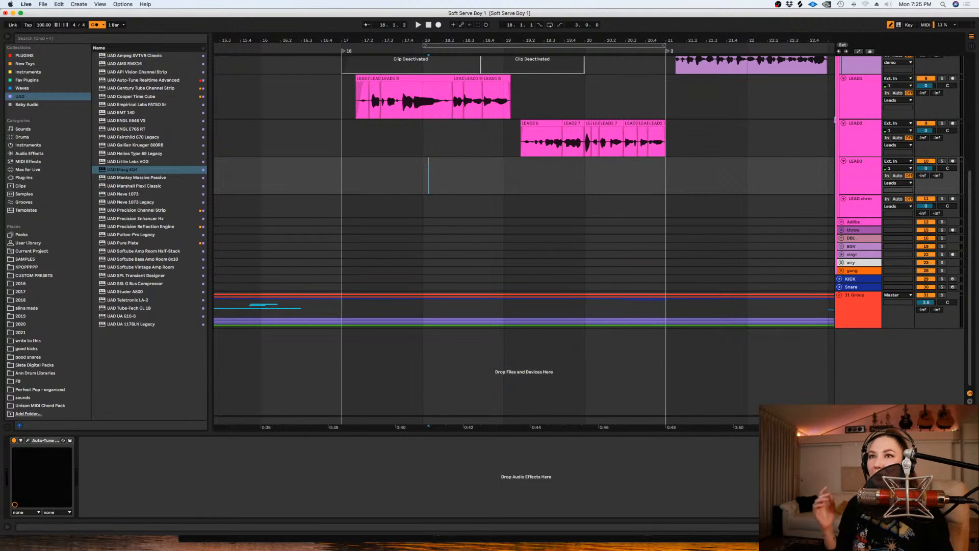
# - Reduce the heights of the LEAD1 and LEAD3 tracks
pyautogui.moveTo(857, 119); pyautogui.dragTo(858, 105)
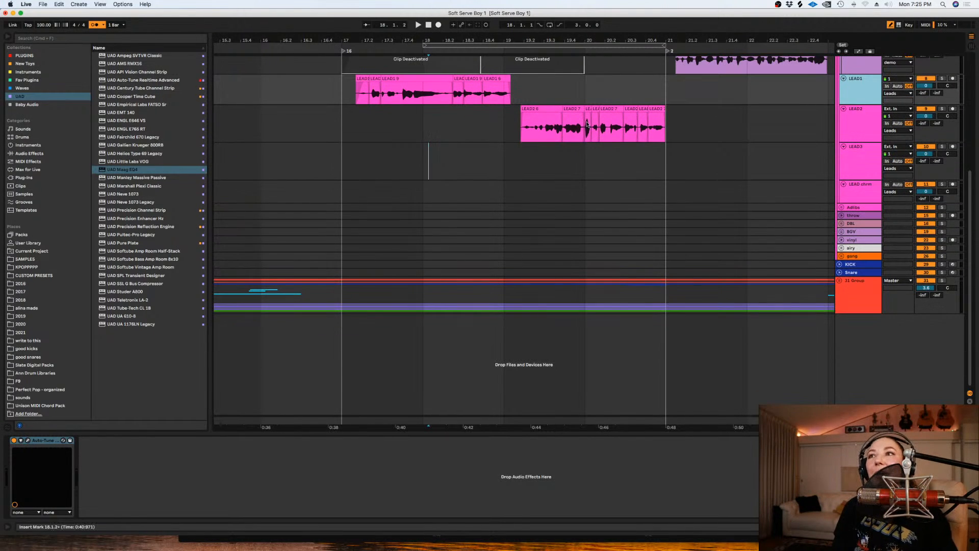
pyautogui.scroll(2, 493, 158)
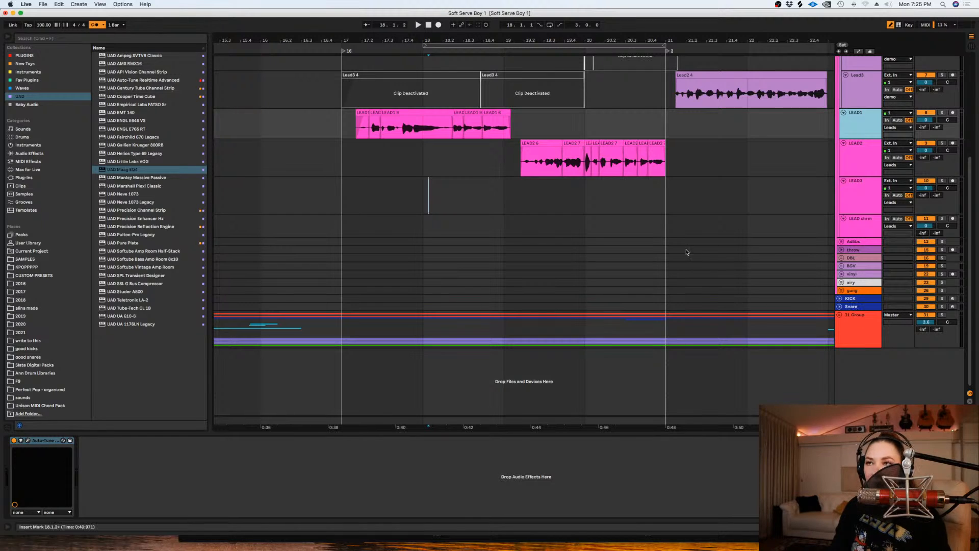
pyautogui.rightClick(505, 196)
pyautogui.click(481, 184)
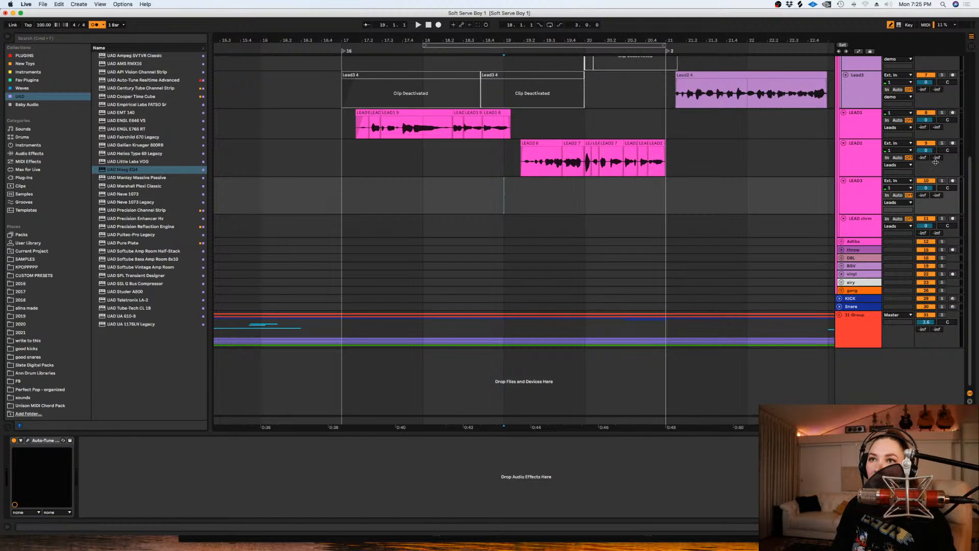
pyautogui.click(856, 212)
pyautogui.moveTo(855, 212); pyautogui.dragTo(856, 199)
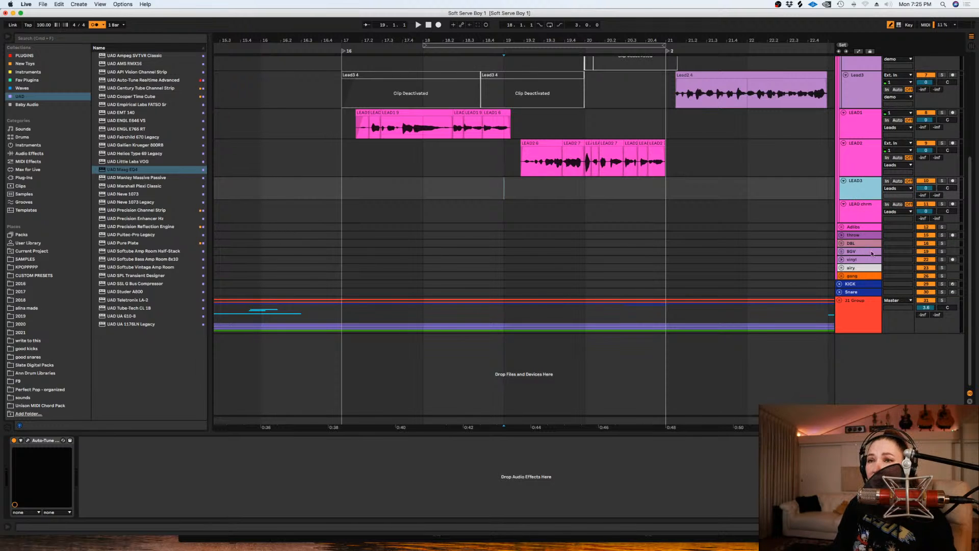
# - Unfold the DBL group and duplicate its dbl1 and dbl2 tracks together
pyautogui.click(841, 243)
pyautogui.click(858, 271)
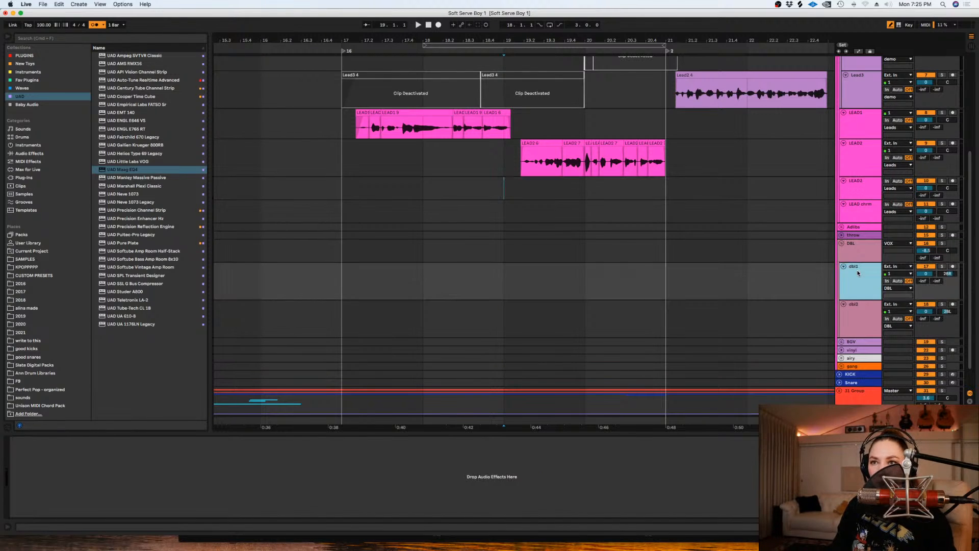
pyautogui.keyDown('shift'); pyautogui.click(858, 313); pyautogui.keyUp('shift')
pyautogui.press('super+d')
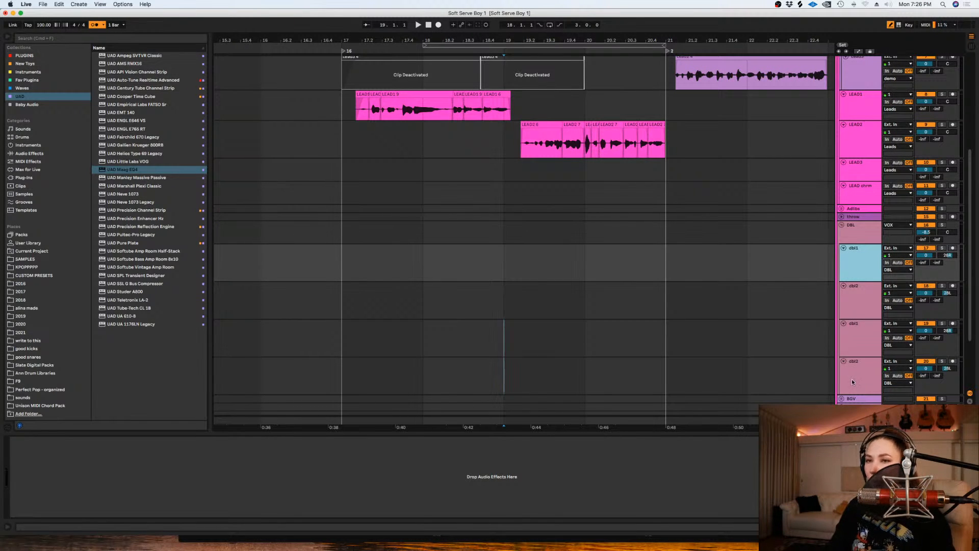
# - Copy the Auto-Tune device from LEAD2 onto the first dbl1 and dbl2 tracks
pyautogui.click(847, 147)
pyautogui.click(45, 441)
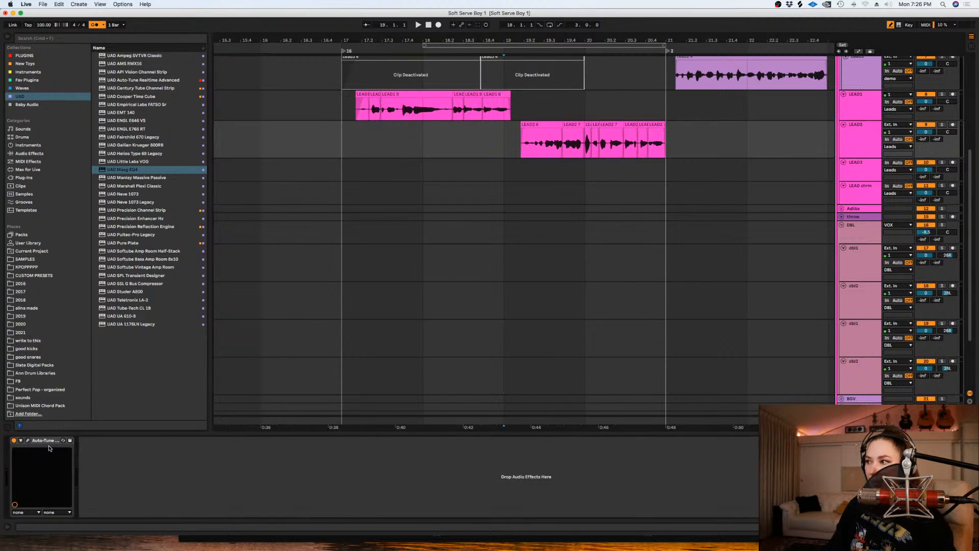
pyautogui.click(585, 263)
pyautogui.click(43, 442)
pyautogui.moveTo(587, 302); pyautogui.dragTo(586, 300)
# - Examine the device chains on the airy, gang and vinyl tracks
pyautogui.scroll(-5, 778, 288)
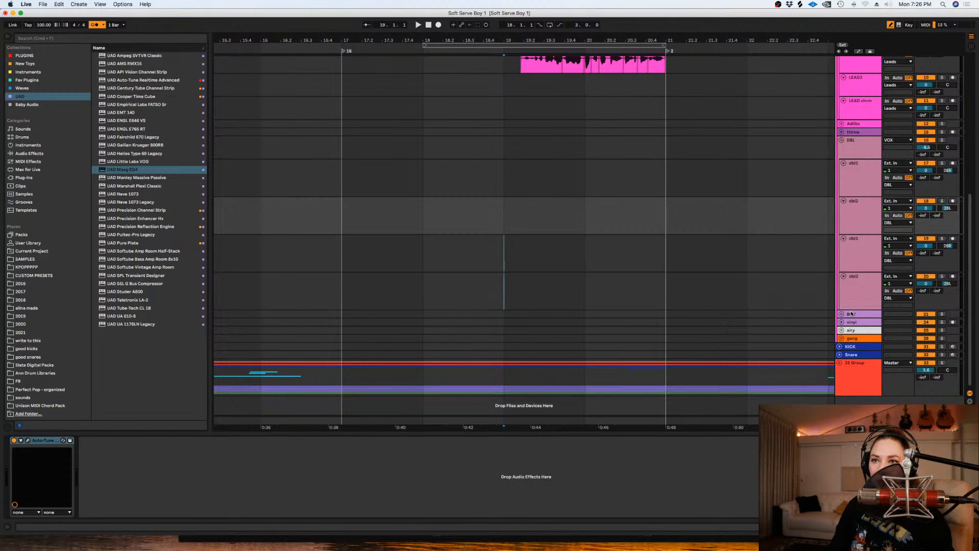
pyautogui.click(850, 330)
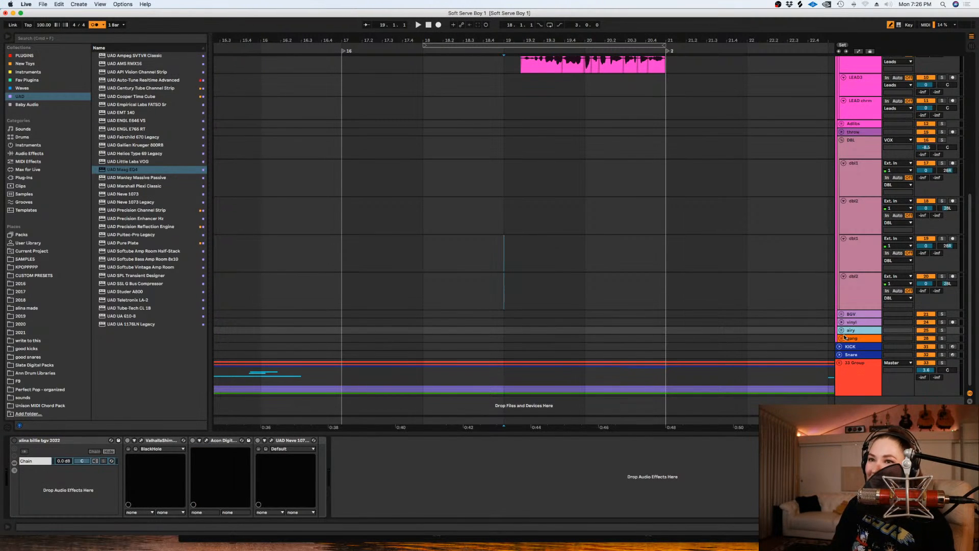
pyautogui.click(852, 339)
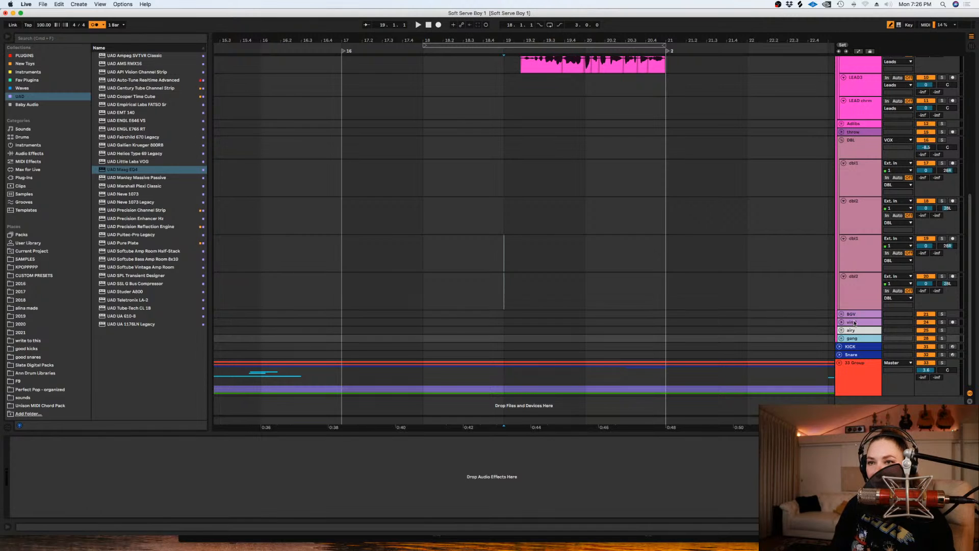
pyautogui.click(854, 323)
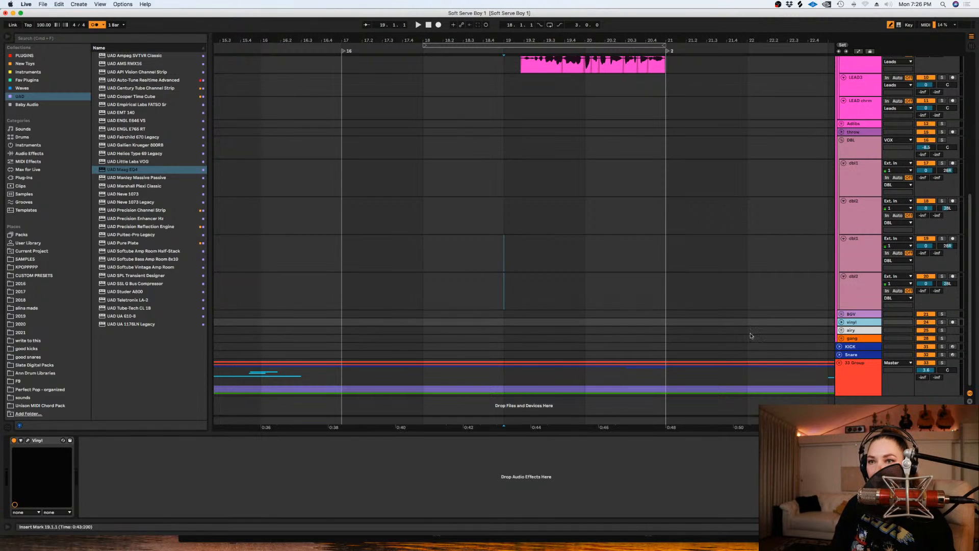
pyautogui.click(828, 326)
pyautogui.scroll(5, 443, 249)
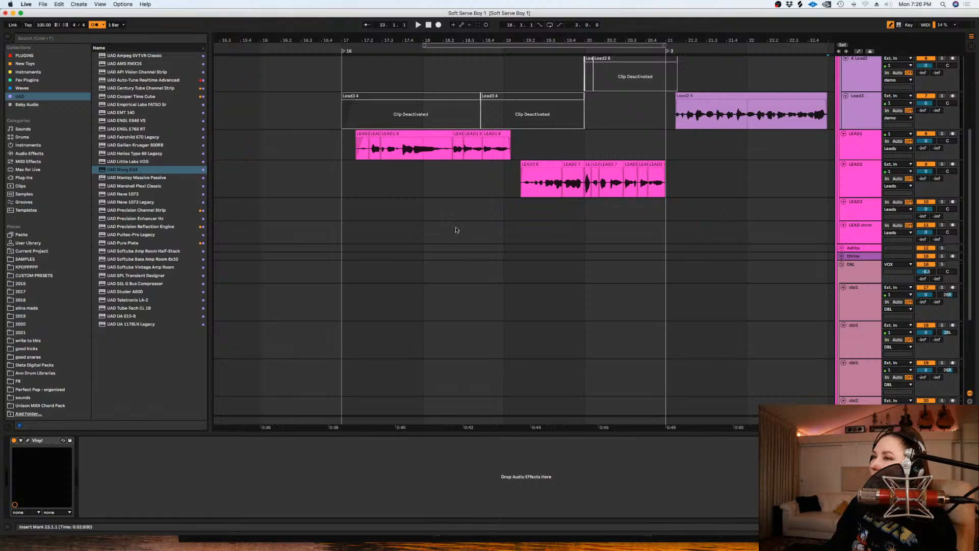
# - Play the edited lead vocals from bar 17 with the insert marker on the first dbl1 track
pyautogui.click(341, 302)
pyautogui.rightClick(340, 302)
pyautogui.click(335, 298)
pyautogui.press('space')
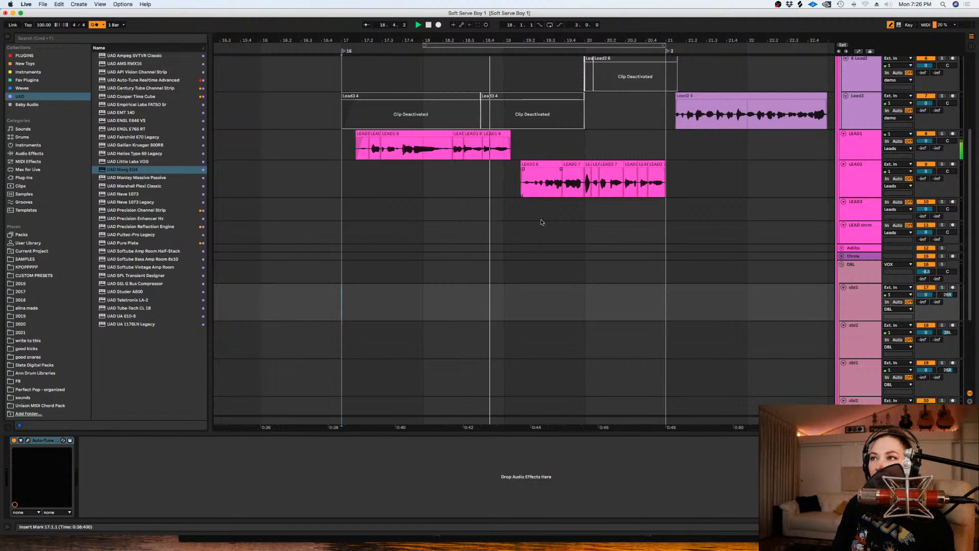
pyautogui.press('space')
# - Set the fixed grid to 1/4 and loop 17.3.1 to 19.2.1 on the first dbl1 track
pyautogui.rightClick(510, 305)
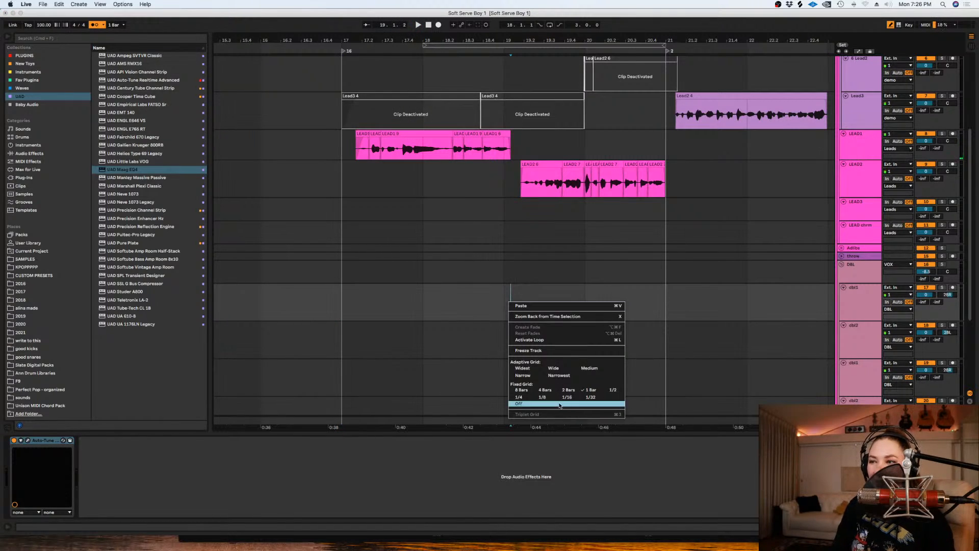
pyautogui.click(519, 397)
pyautogui.click(523, 289)
pyautogui.moveTo(524, 289); pyautogui.dragTo(385, 307)
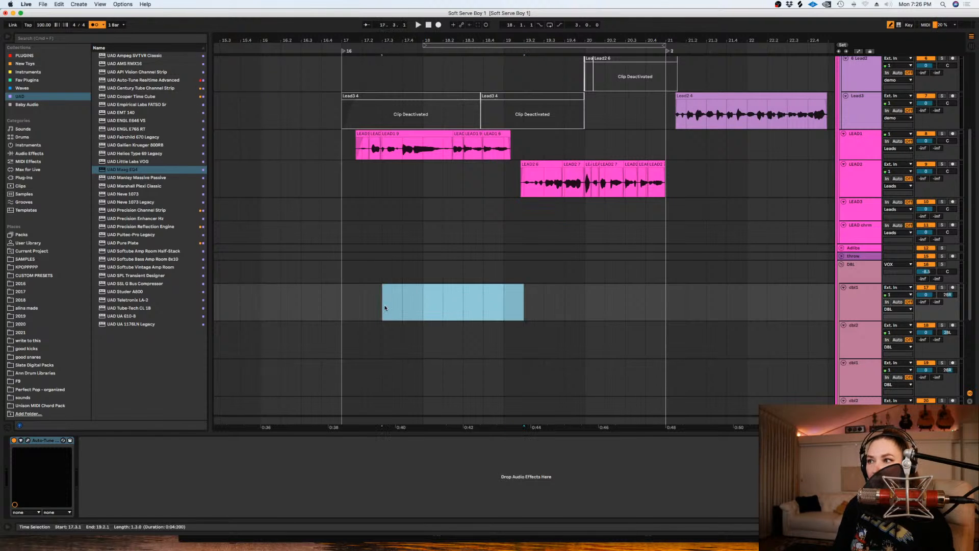
pyautogui.press('super+l')
pyautogui.press('z')
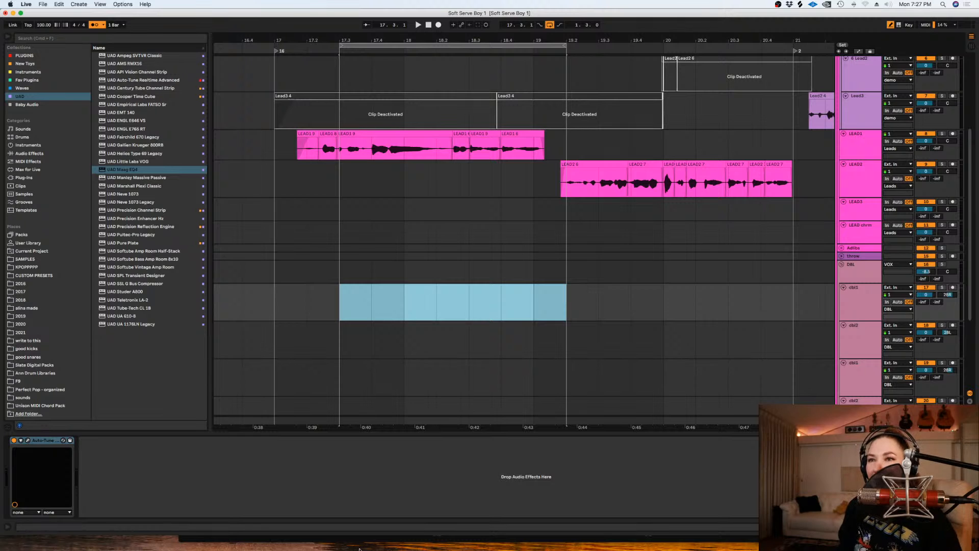
# - Arm the first dbl1 track and record looped vocal takes over 17.3.1 to 19.2.1
pyautogui.click(952, 287)
pyautogui.scroll(-3, 531, 255)
pyautogui.click(551, 242)
pyautogui.keyDown('shift'); pyautogui.click(335, 246); pyautogui.keyUp('shift')
pyautogui.scroll(2, 336, 246)
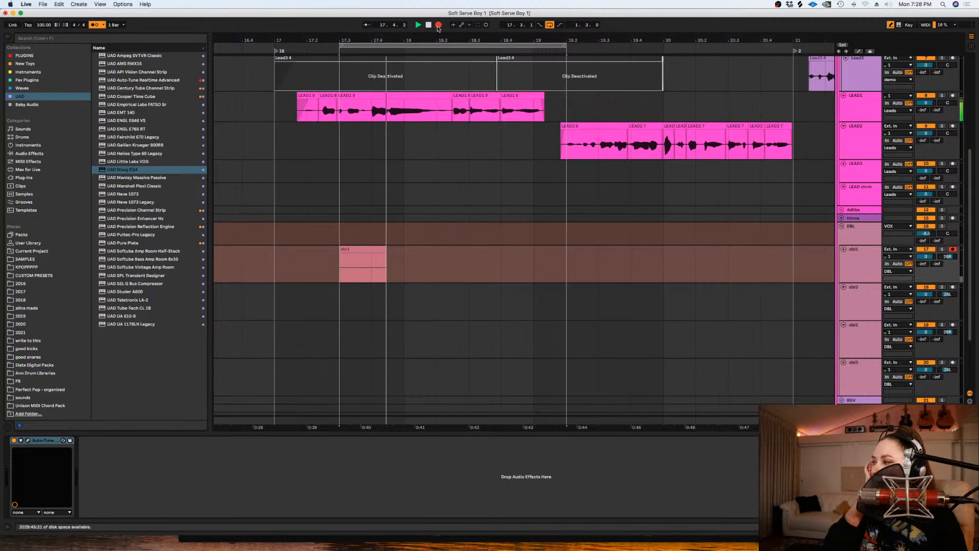
pyautogui.press('space')
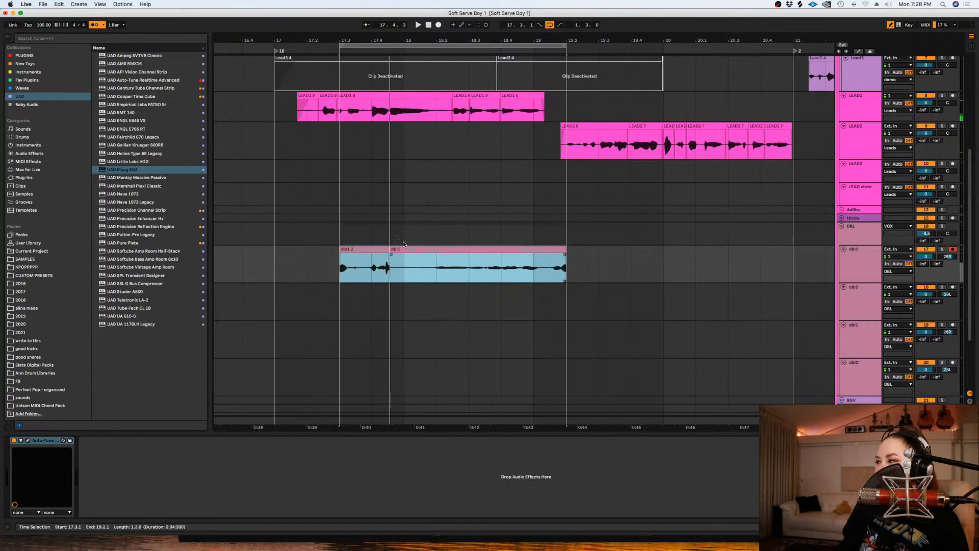
# - Delete both recorded takes from the first dbl1 track between 17.3.1 and 19.2.1
pyautogui.moveTo(430, 271); pyautogui.dragTo(329, 265)
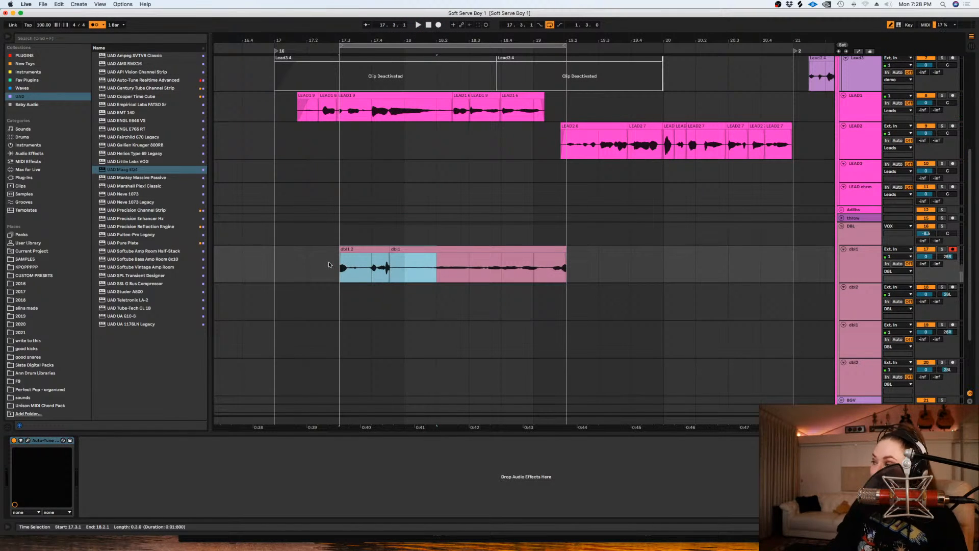
pyautogui.press('Delete')
pyautogui.click(474, 249)
pyautogui.press('Delete')
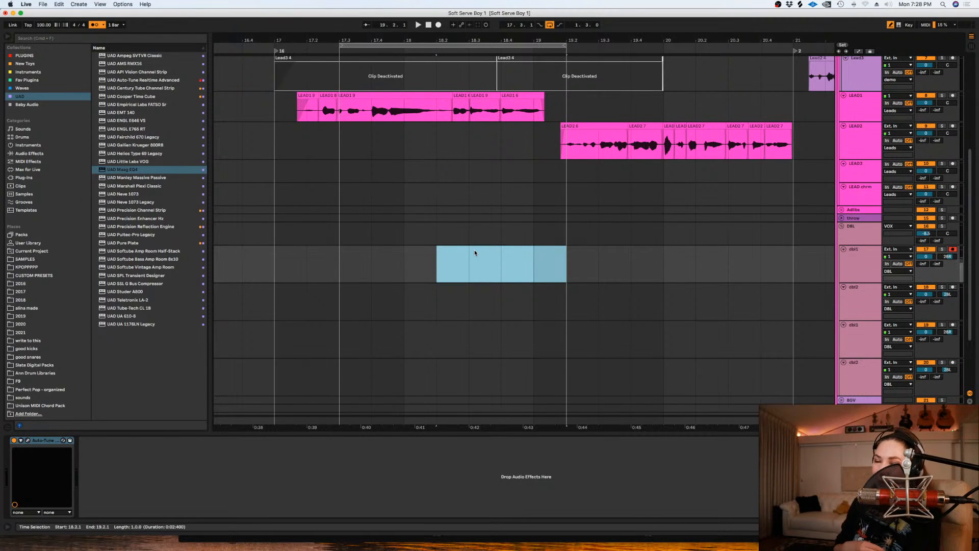
# - Set the fixed grid to 1/2 and record new looped takes on the first dbl1 track from 17.3.1
pyautogui.click(346, 265)
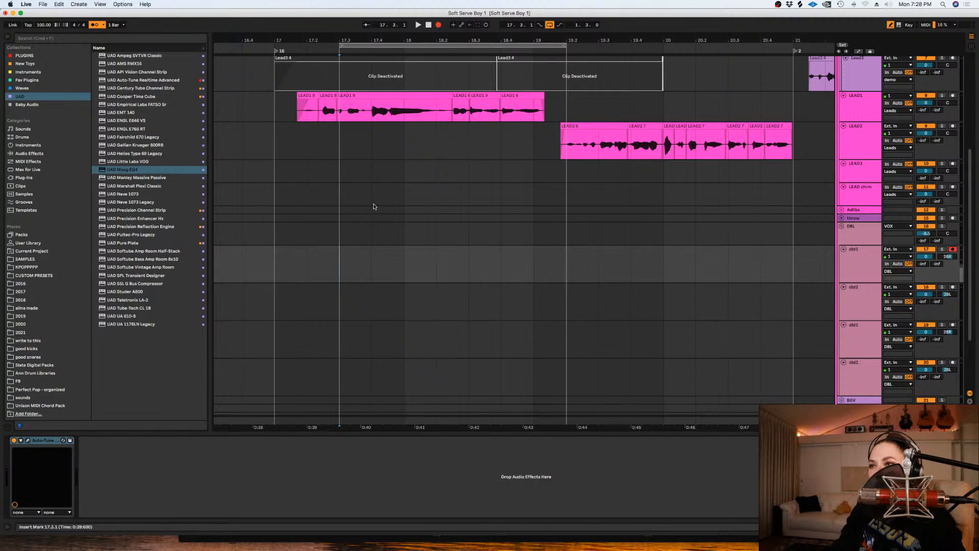
pyautogui.scroll(-1, 373, 206)
pyautogui.scroll(1, 379, 248)
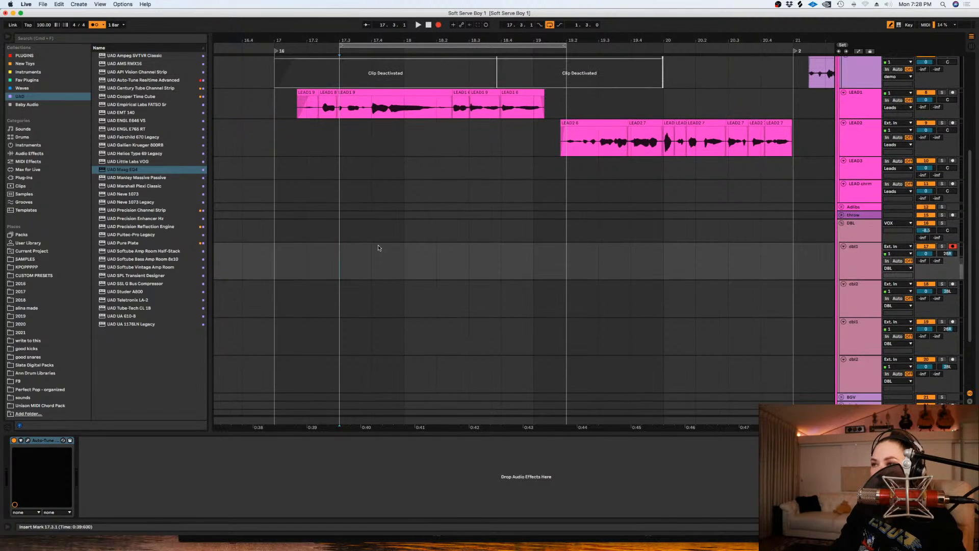
pyautogui.rightClick(378, 247)
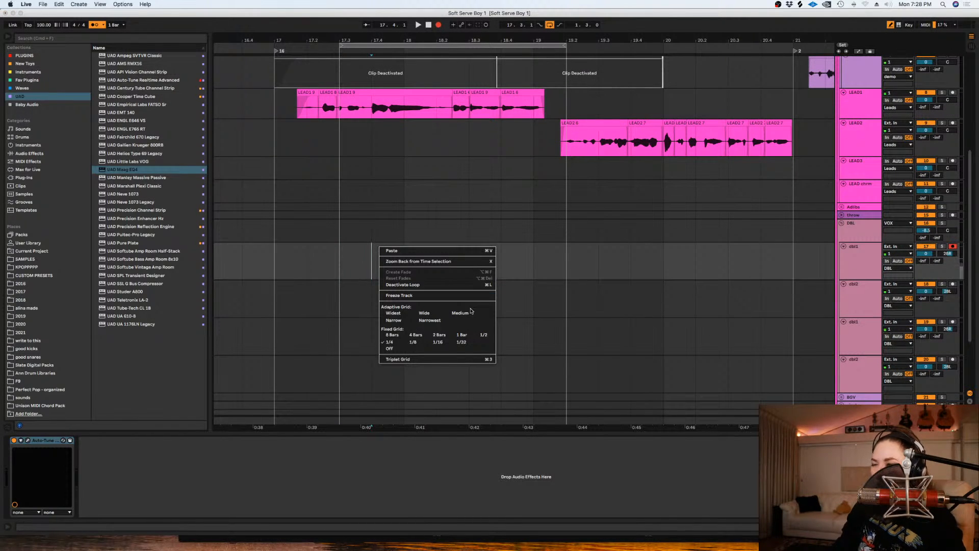
pyautogui.click(483, 337)
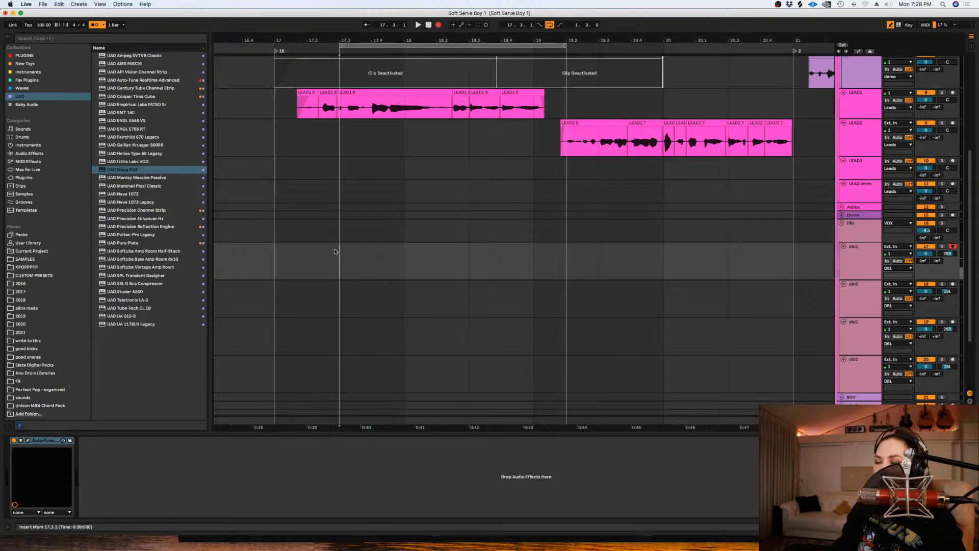
pyautogui.press('F9')
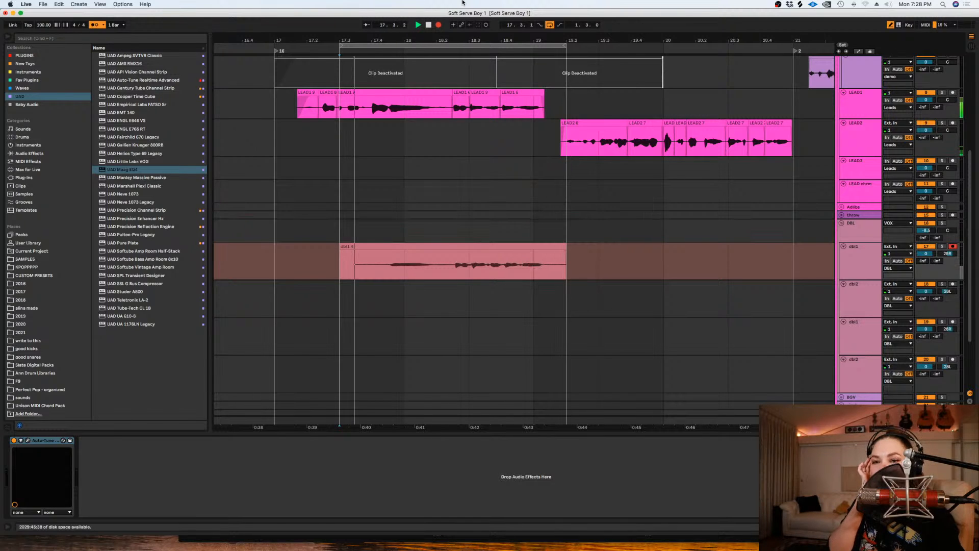
pyautogui.press('space')
# - Play the new double from 18.1.1 and raise the DBL group volume to -4.7 dB
pyautogui.click(403, 257)
pyautogui.press('space')
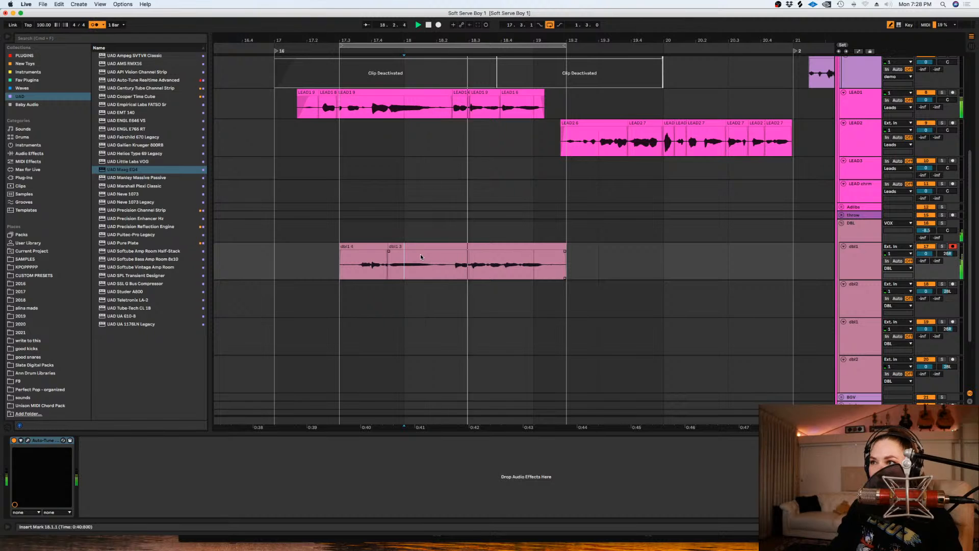
pyautogui.press('space')
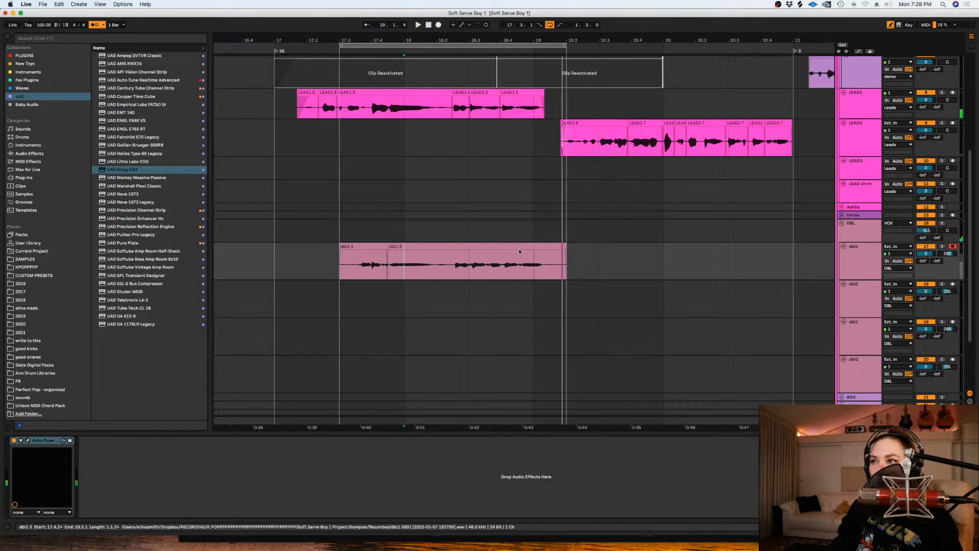
pyautogui.scroll(-3, 727, 277)
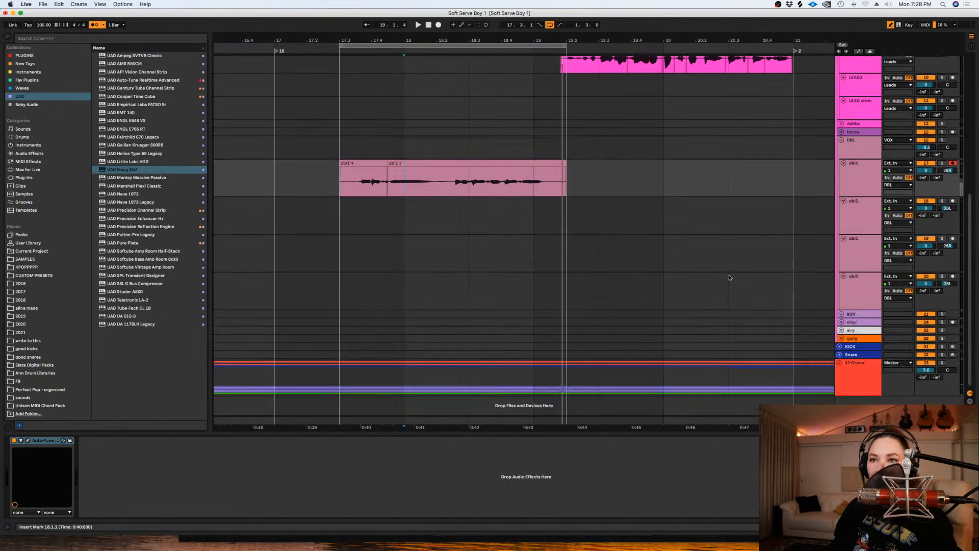
pyautogui.click(926, 147)
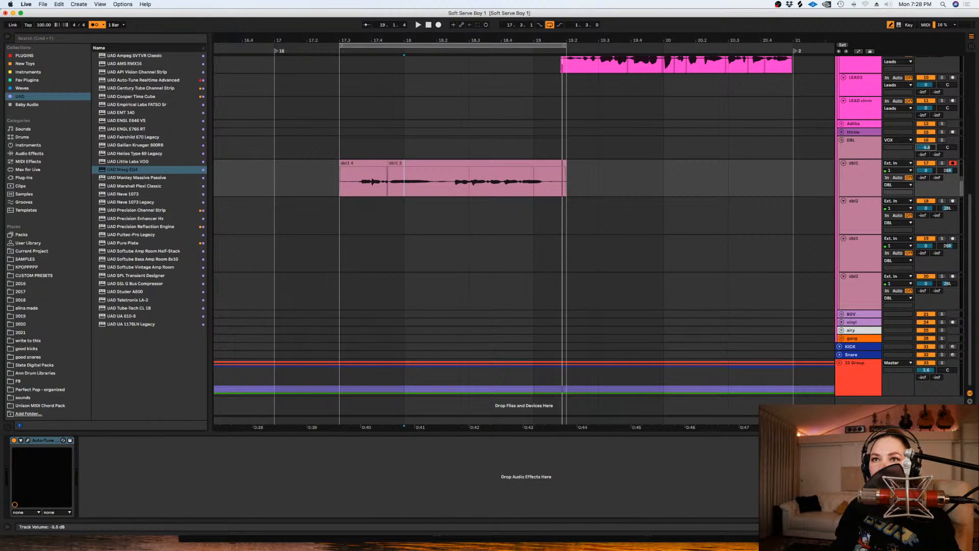
pyautogui.press('space')
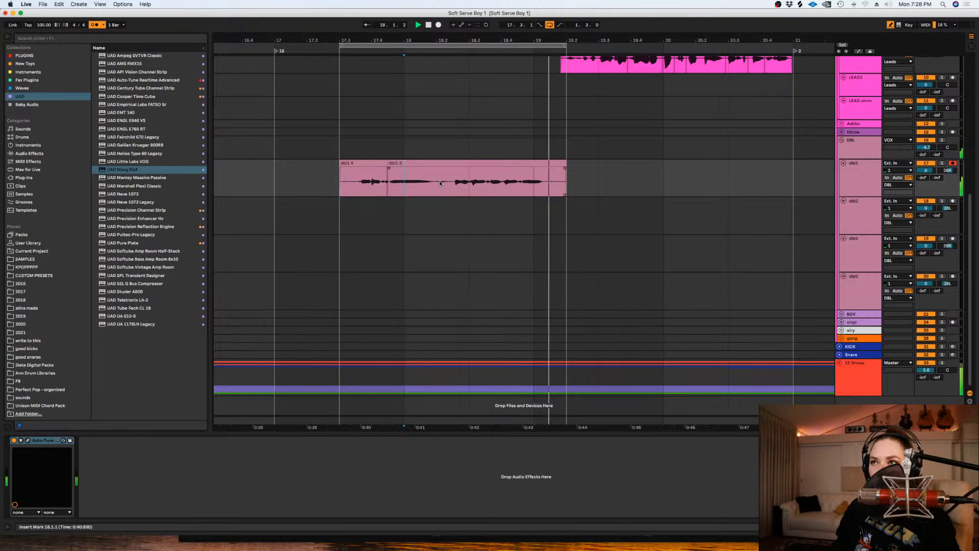
# - Move the take's last phrase, about 18.2.2 to 19.1.4, down to the first dbl2 track and deactivate it
pyautogui.scroll(5, 434, 188)
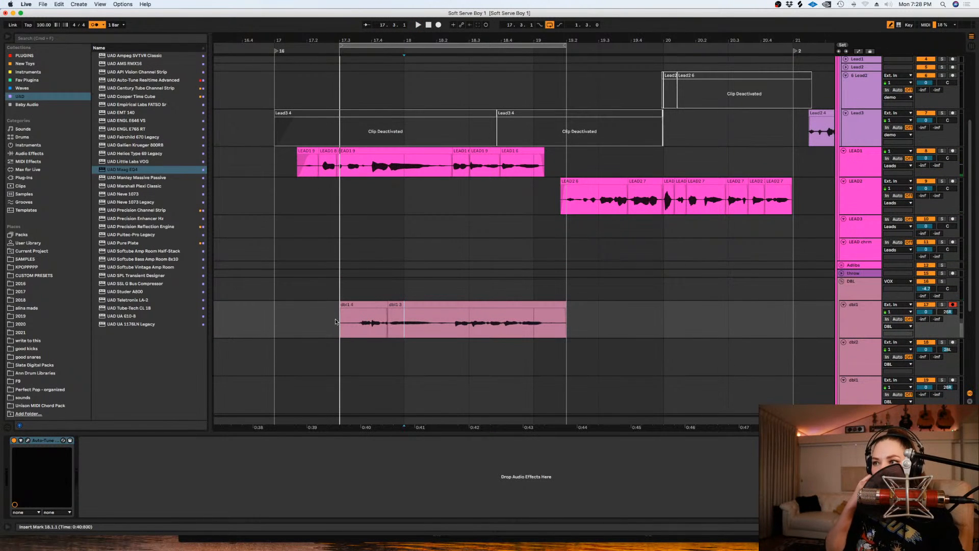
pyautogui.press('super+e')
pyautogui.moveTo(404, 323); pyautogui.dragTo(460, 339)
pyautogui.click(460, 306)
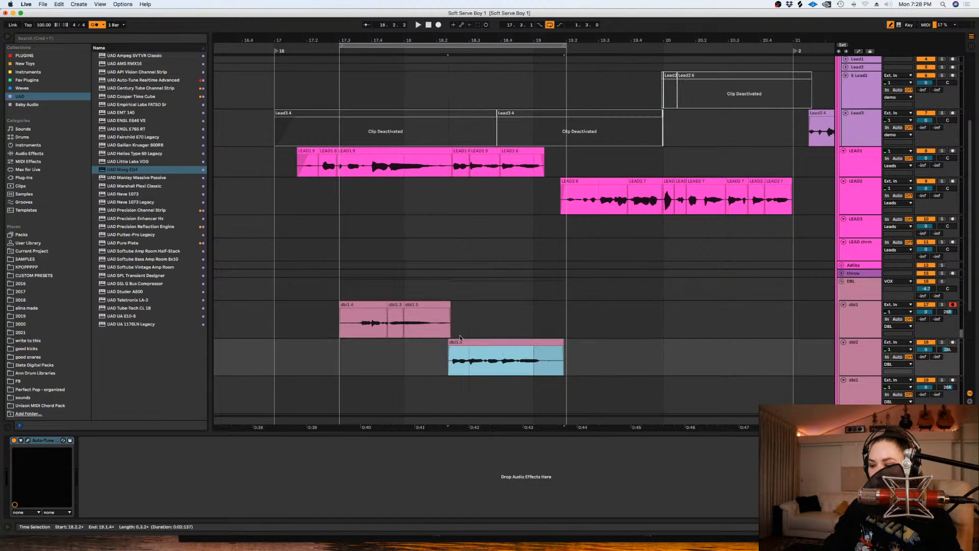
pyautogui.press('0')
# - Record another looped double on the first dbl1 track over 17.3.1 to 19.2.1
pyautogui.click(438, 25)
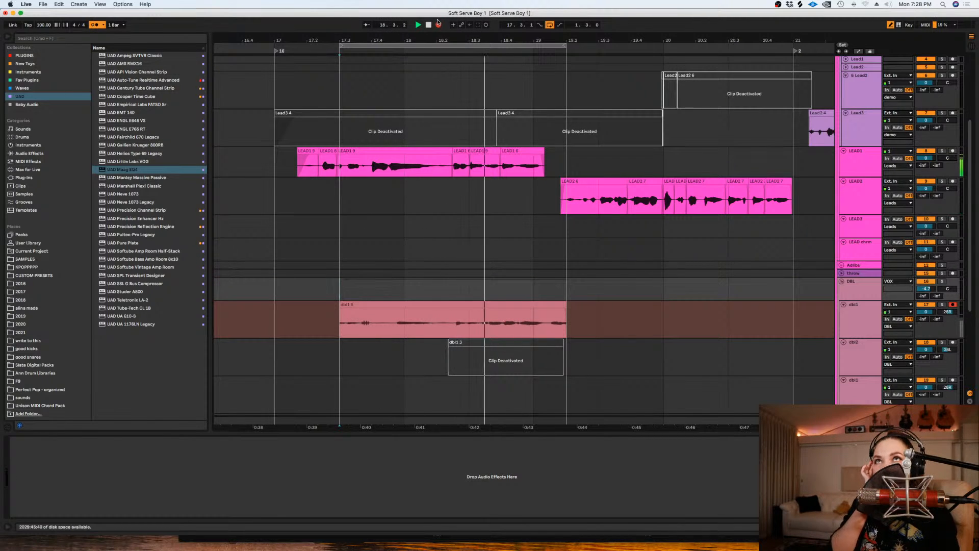
pyautogui.click(438, 24)
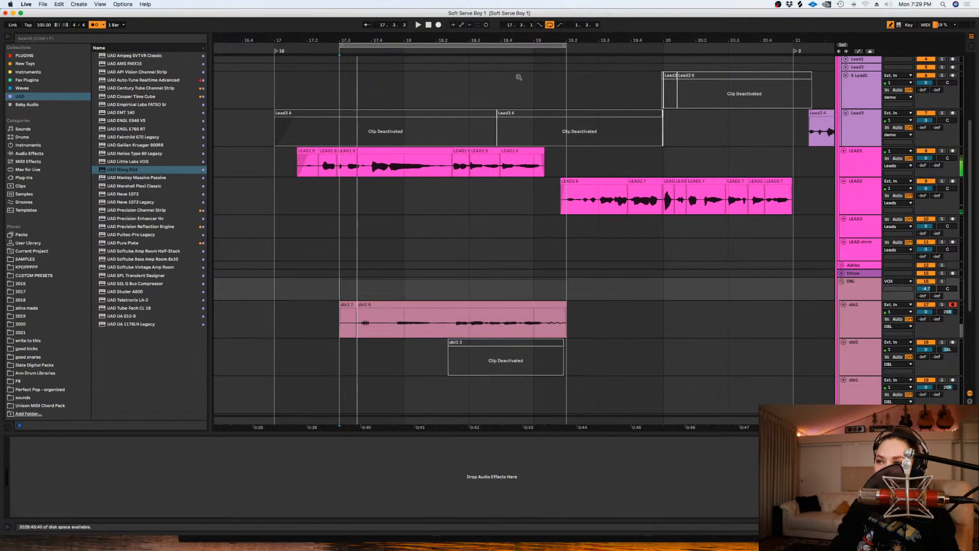
pyautogui.click(585, 322)
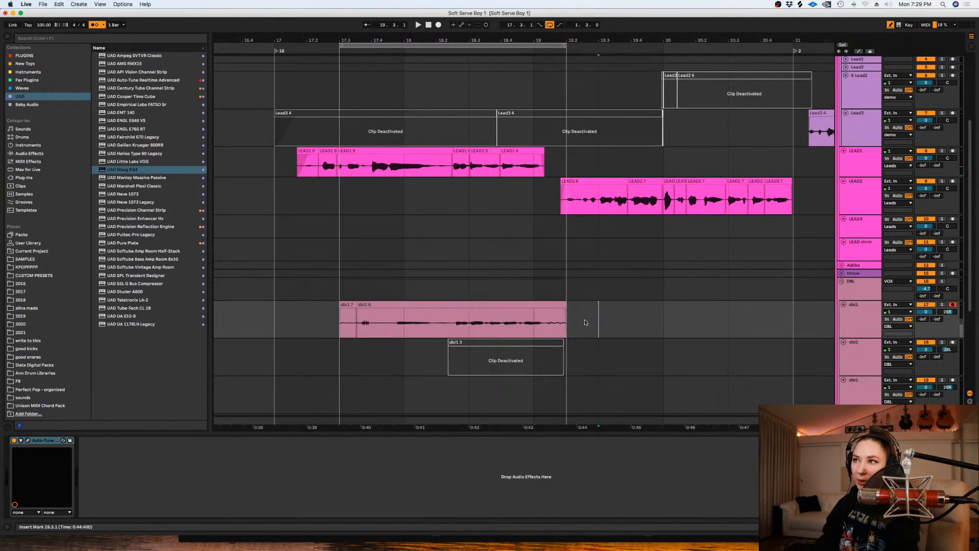
# - Set the fixed grid to 1/16 for close editing of the doubled phrase
pyautogui.press('z')
pyautogui.click(384, 275)
pyautogui.rightClick(384, 274)
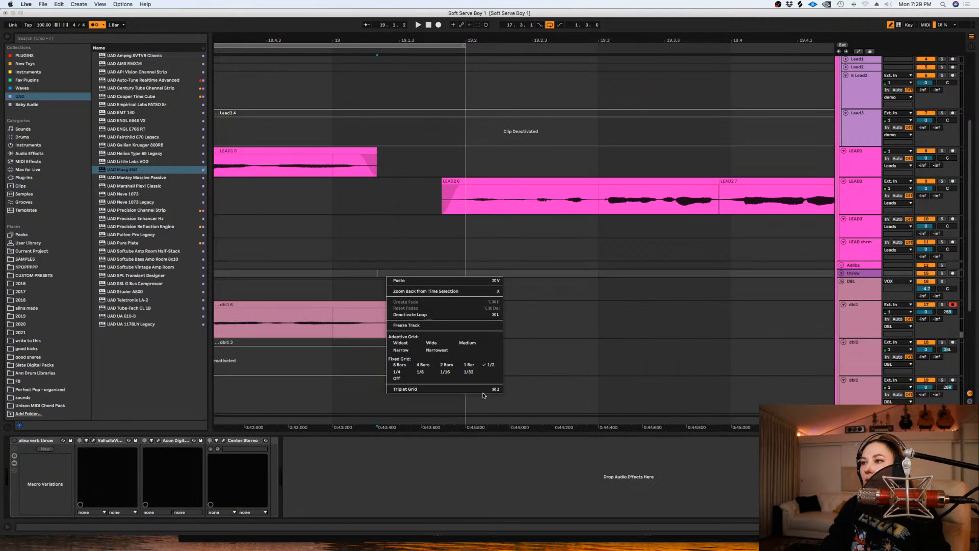
pyautogui.click(451, 372)
pyautogui.hscroll(-10, 451, 428)
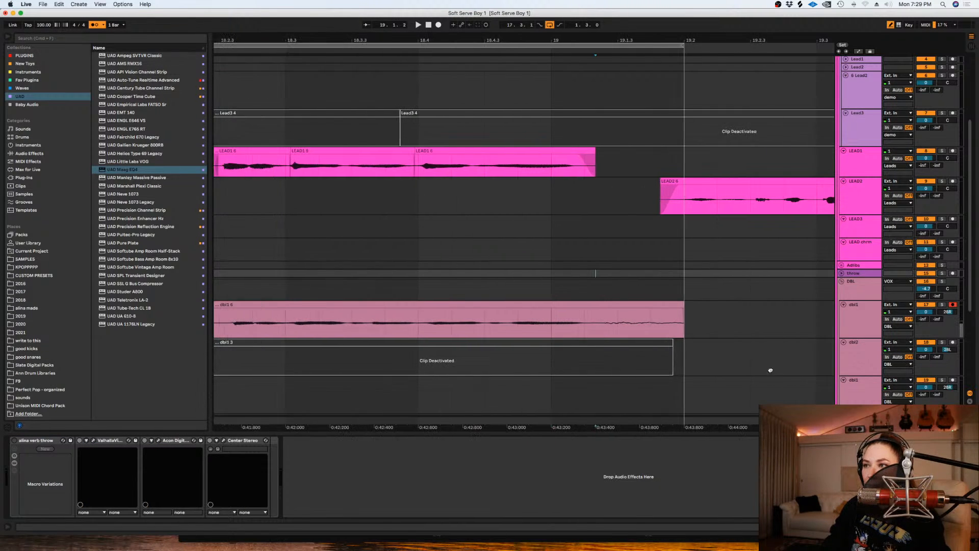
# - Reactivate the dbl2 clip and shift the new dbl1 take slightly earlier to line up with the lead phrase
pyautogui.click(524, 337)
pyautogui.click(519, 340)
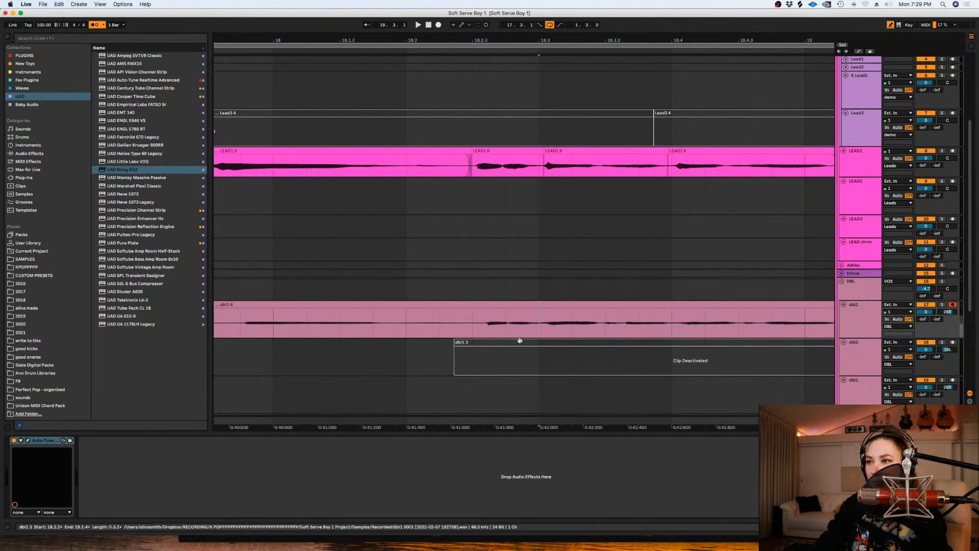
pyautogui.press('0')
pyautogui.click(480, 315)
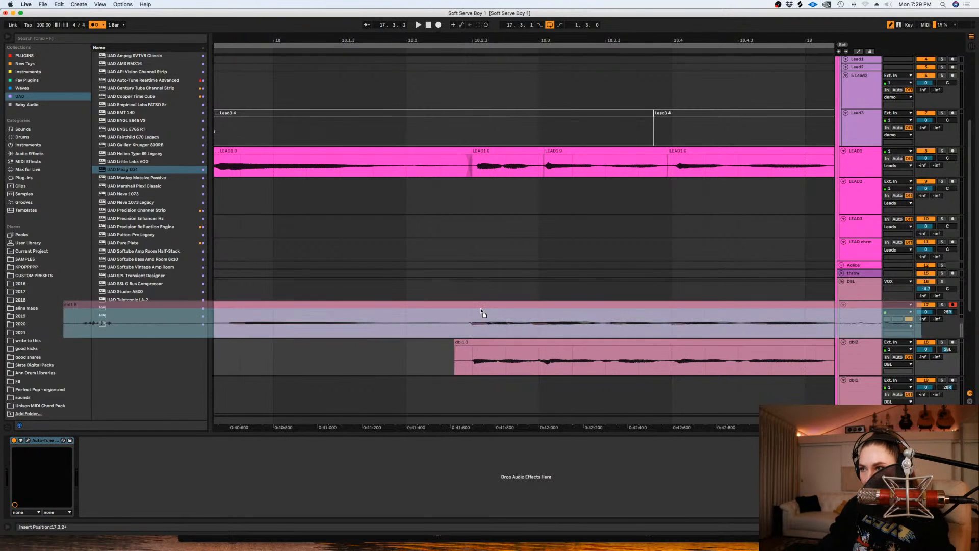
# - Trim the starts of both doubles to just after 18.2.2 and delete the earlier dbl1 audio
pyautogui.moveTo(474, 341); pyautogui.dragTo(466, 357)
pyautogui.click(446, 330)
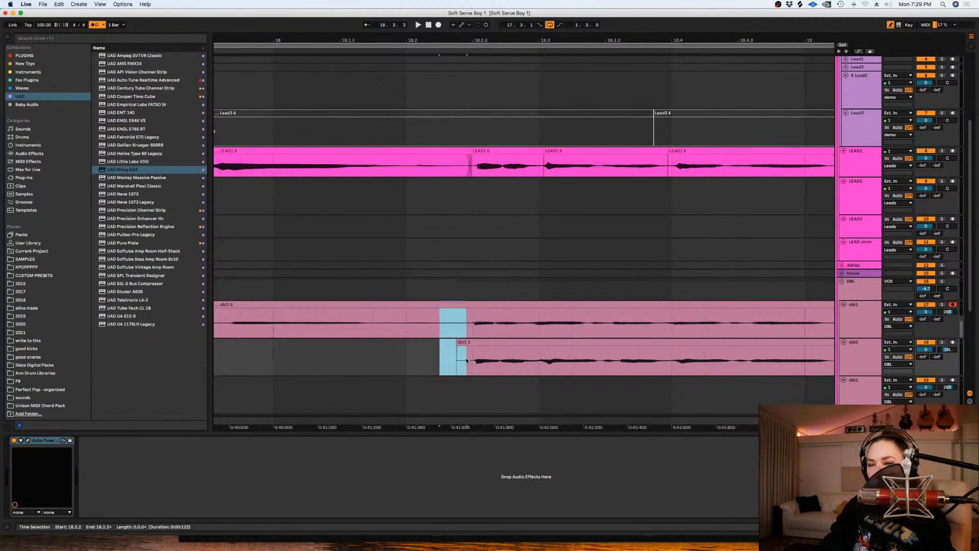
pyautogui.press('Delete')
pyautogui.click(434, 311)
pyautogui.press('Delete')
pyautogui.scroll(-5, 446, 321)
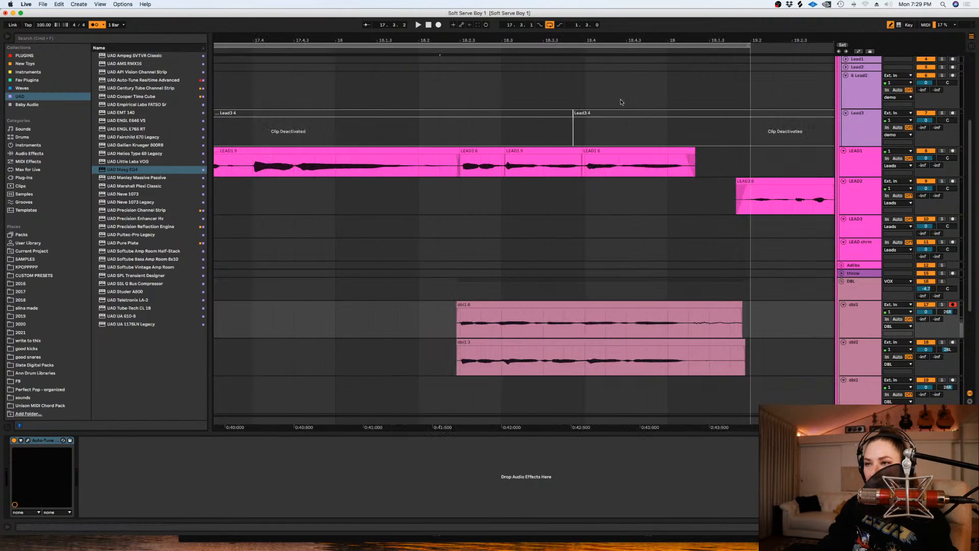
# - Trim the tails of both doubled clips at the phrase end and play them from 18.2.2
pyautogui.moveTo(659, 380); pyautogui.dragTo(594, 345)
pyautogui.press('Delete')
pyautogui.moveTo(335, 319); pyautogui.dragTo(245, 313)
pyautogui.click(441, 322)
pyautogui.press('space')
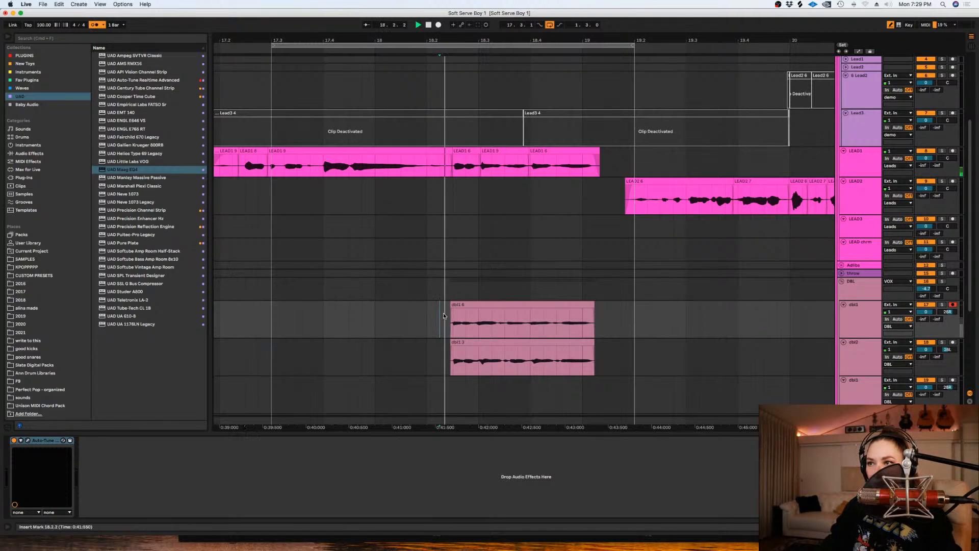
pyautogui.scroll(3, 458, 301)
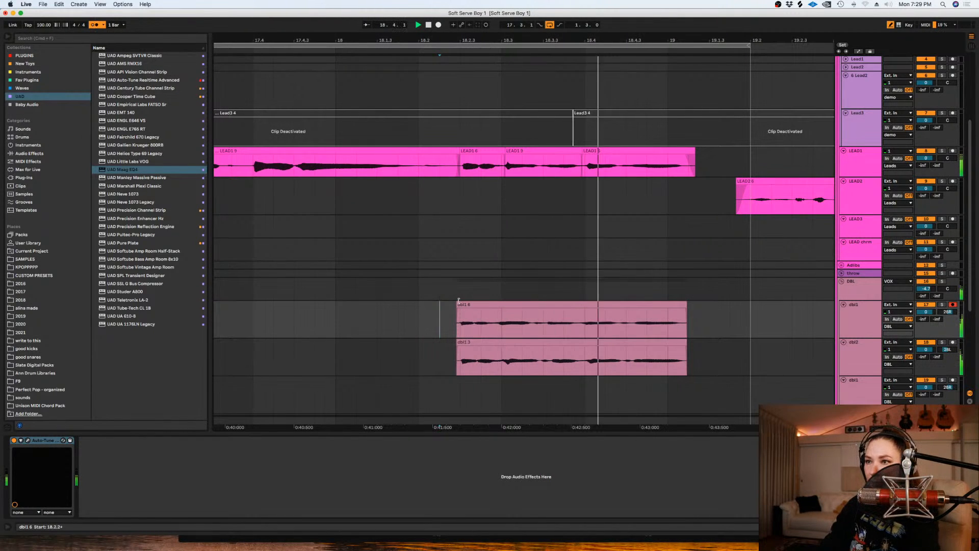
# - Mute the 33 Group and play the doubled phrase against the lead vocal from before the clips' start
pyautogui.scroll(-5, 753, 338)
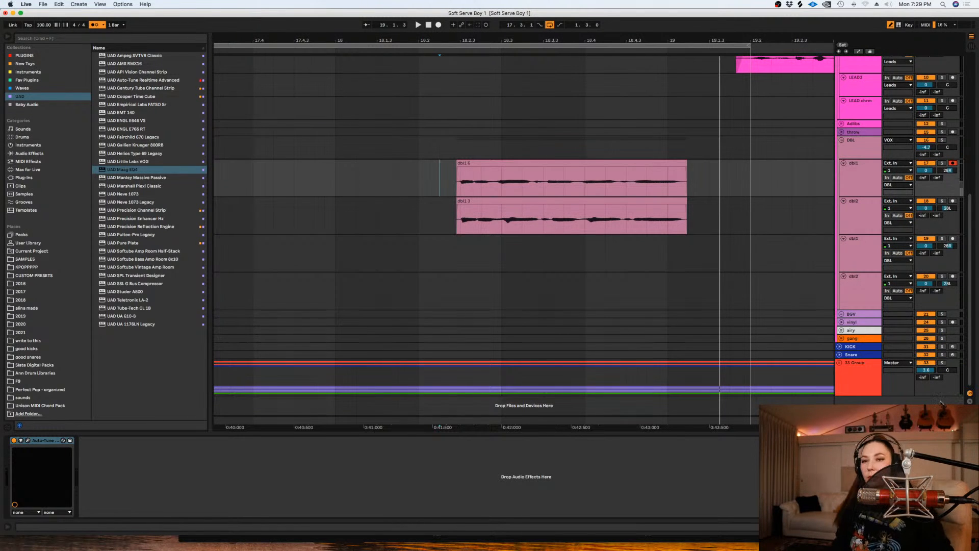
pyautogui.click(924, 362)
pyautogui.scroll(3, 625, 185)
pyautogui.click(398, 265)
pyautogui.press('space')
pyautogui.press('space')
pyautogui.click(458, 266)
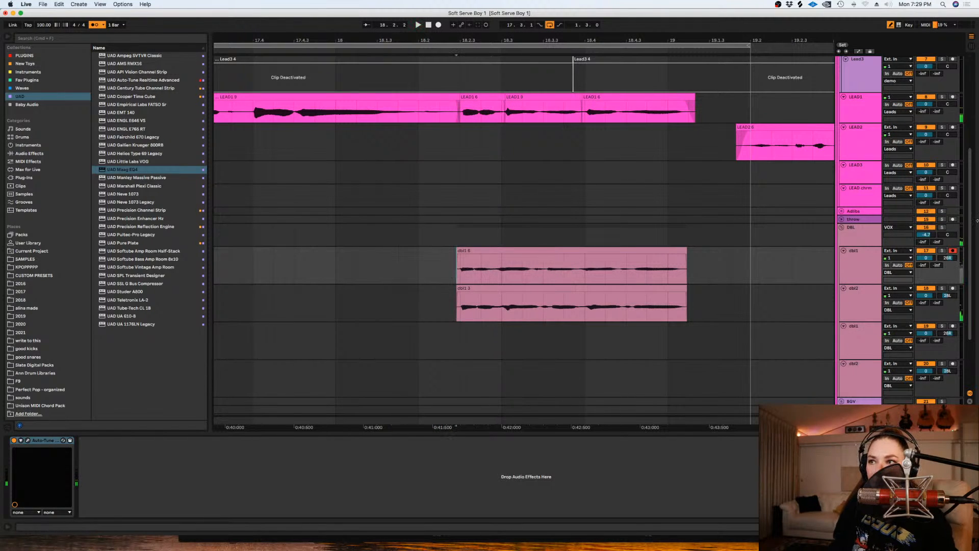
# - Solo the first dbl1 track during playback, then restore the mix to compare the doubles
pyautogui.click(942, 252)
pyautogui.press('space')
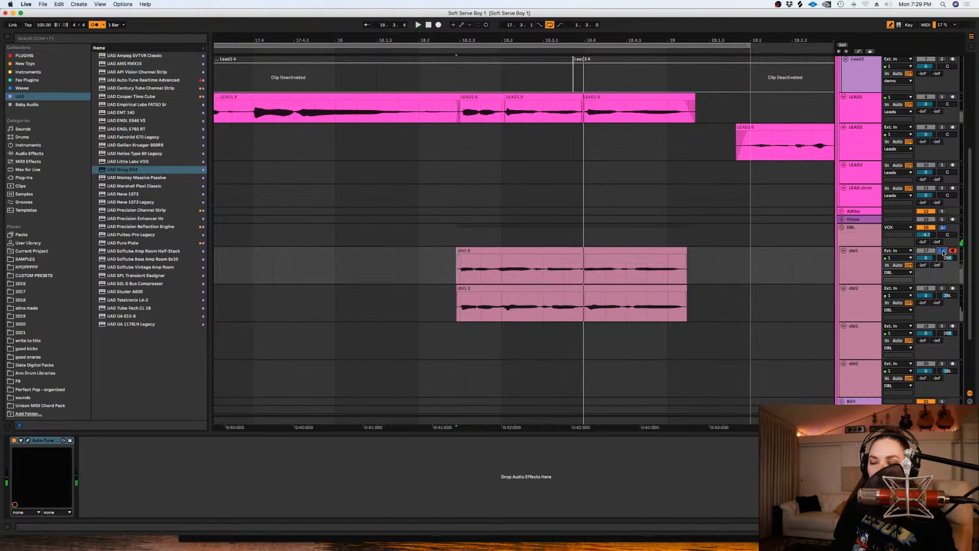
pyautogui.click(942, 252)
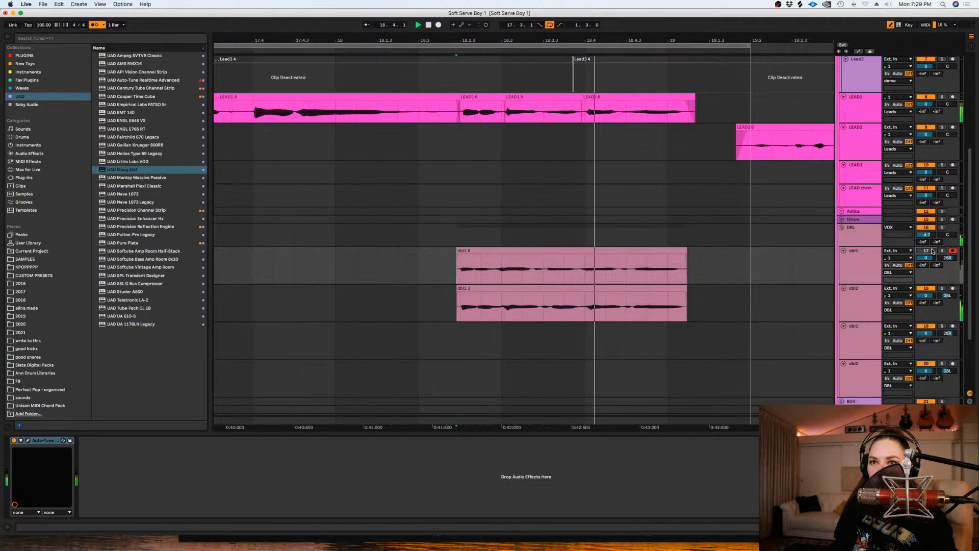
pyautogui.press('space')
pyautogui.click(768, 288)
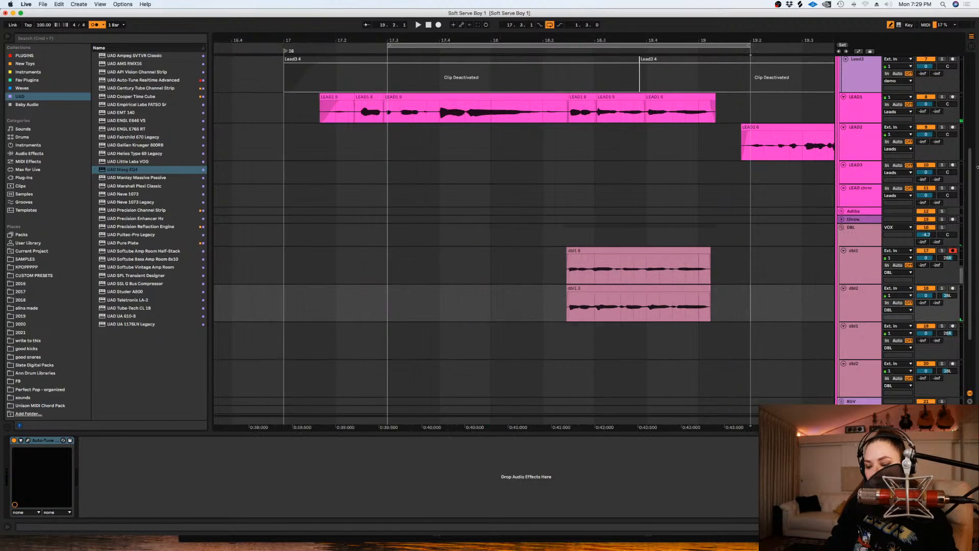
# - Record a new take on the first dbl1 track from 17.3.1 through the looped vocal phrase
pyautogui.press('-')
pyautogui.press('-')
pyautogui.scroll(-5, 774, 275)
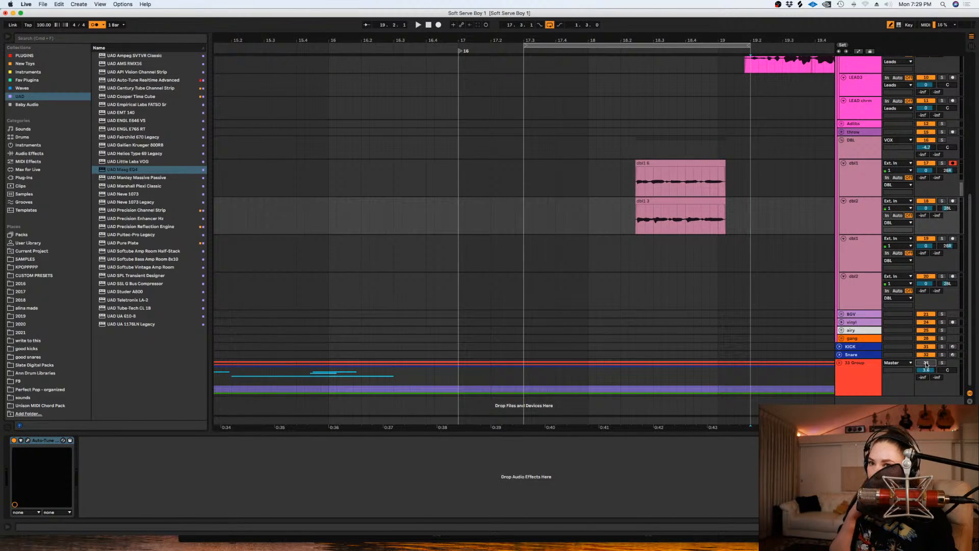
pyautogui.scroll(4, 736, 229)
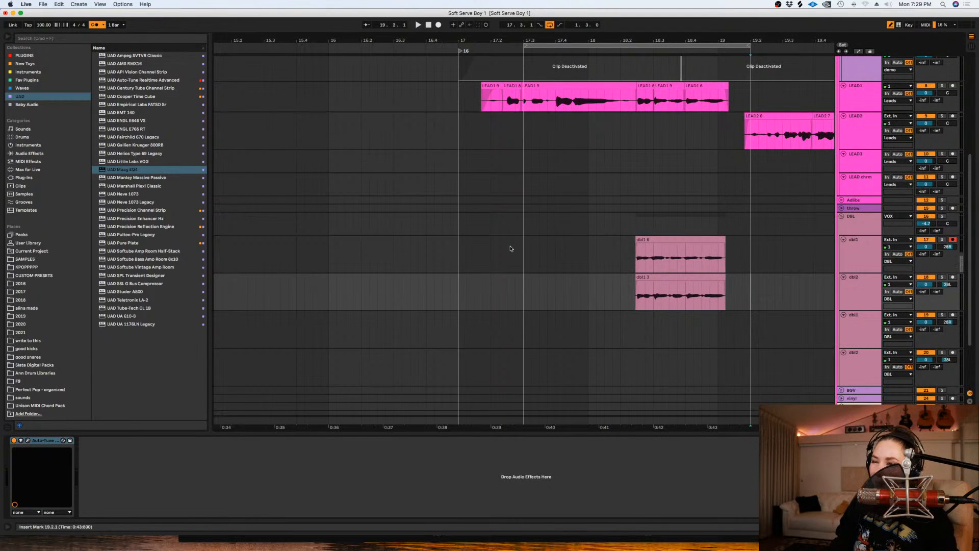
pyautogui.click(523, 257)
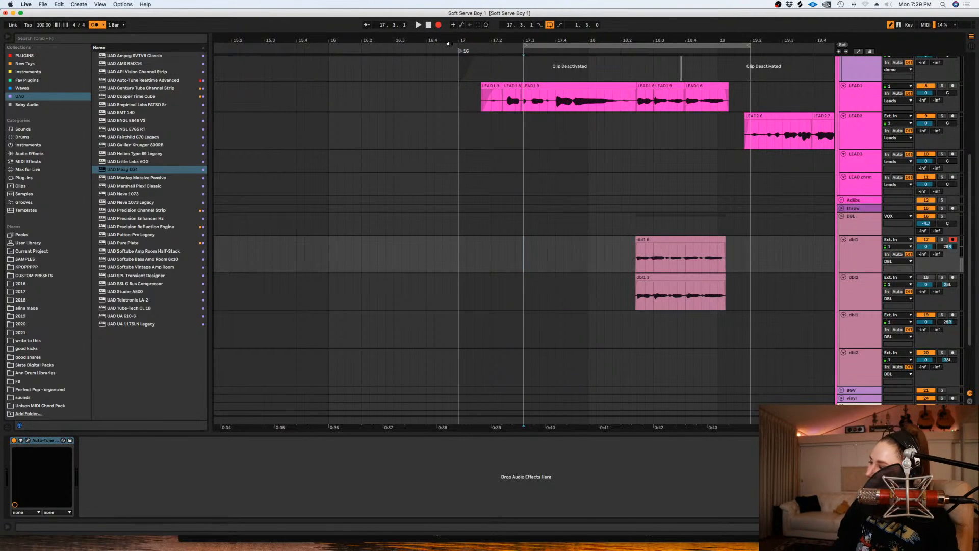
pyautogui.press('space')
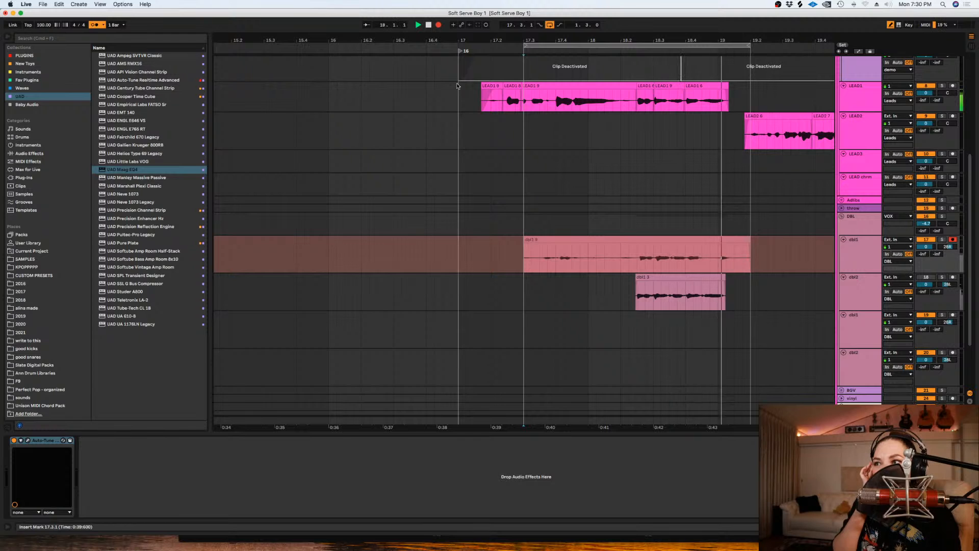
pyautogui.press('space')
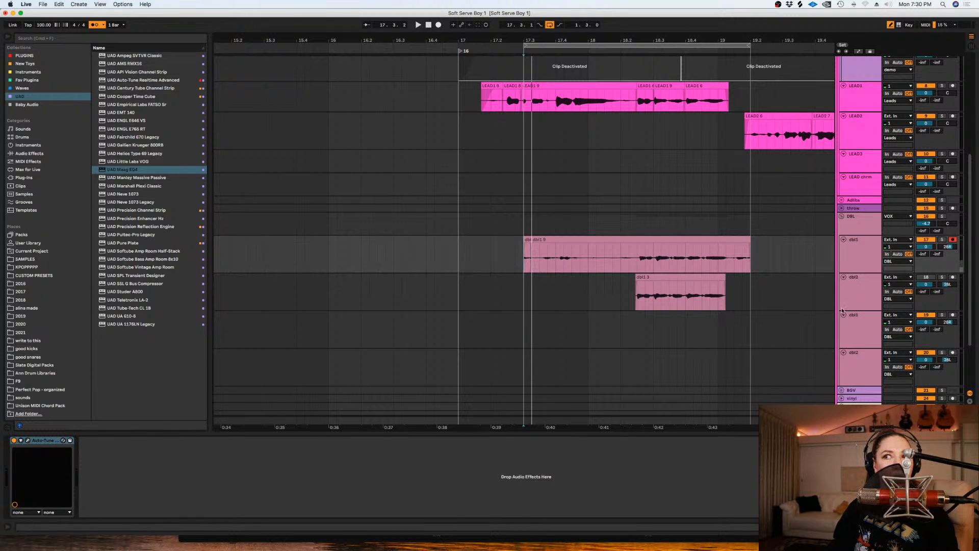
# - Split the new dbl1 take at 18.2.2 and shift the part after the split slightly earlier to align with dbl2
pyautogui.click(629, 262)
pyautogui.press('+')
pyautogui.press('+')
pyautogui.press('+')
pyautogui.press('+')
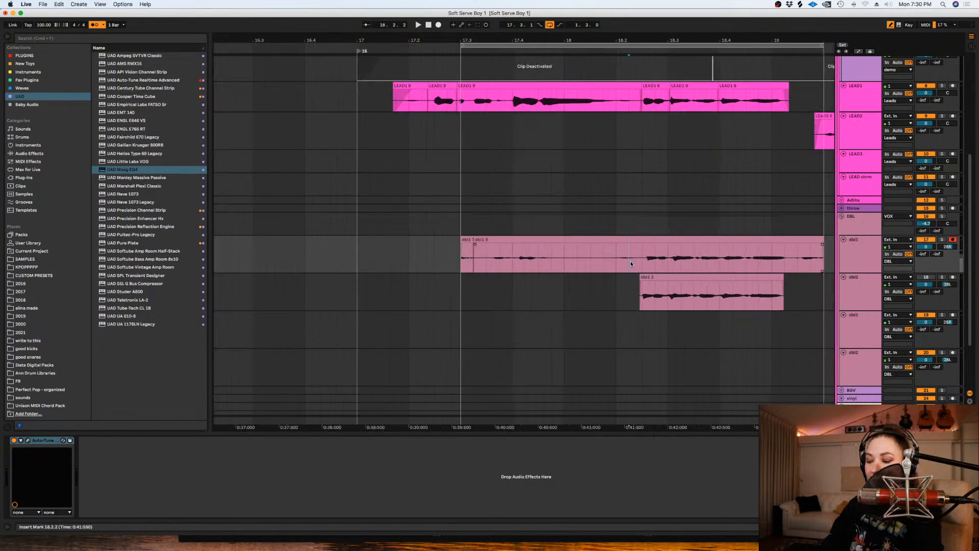
pyautogui.press('super+e')
pyautogui.moveTo(637, 245)
pyautogui.mouseDown()
pyautogui.moveTo(608, 247)
pyautogui.moveTo(627, 250)
pyautogui.mouseUp()
pyautogui.click(633, 255)
pyautogui.press('-')
pyautogui.press('-')
pyautogui.press('-')
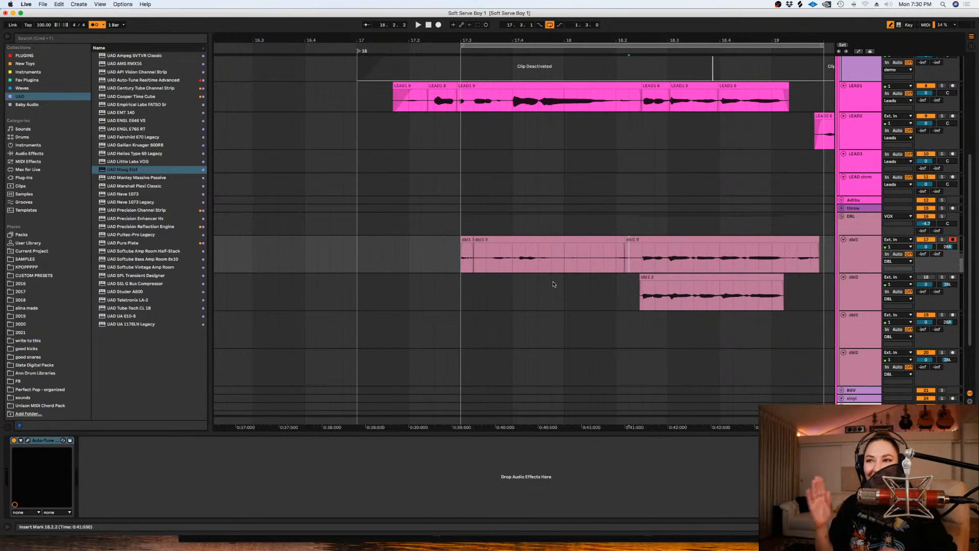
# - Delete the audio before the phrase, from 17.2.2 to just after 18.2.2, on both doubles and play the remaining double
pyautogui.moveTo(423, 244); pyautogui.dragTo(637, 250)
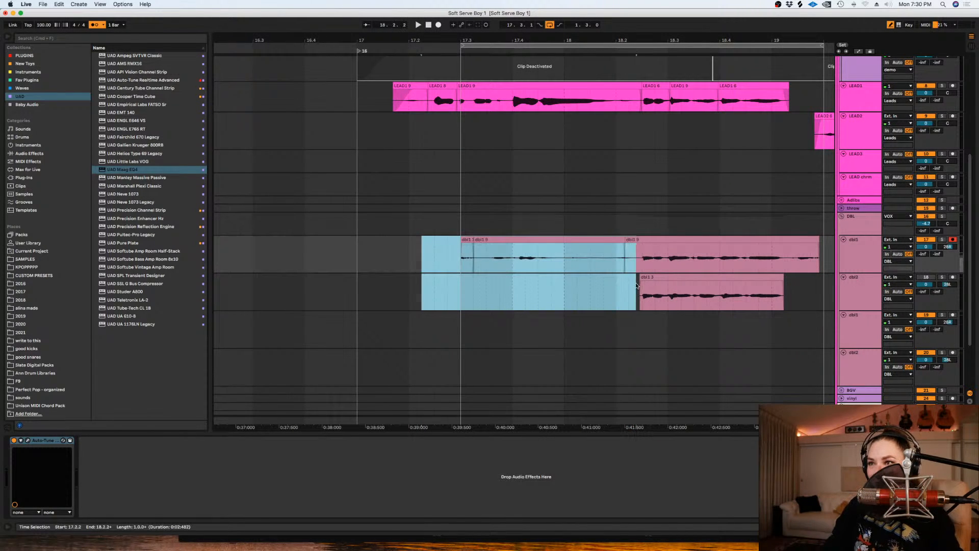
pyautogui.press('Delete')
pyautogui.hscroll(4, 669, 408)
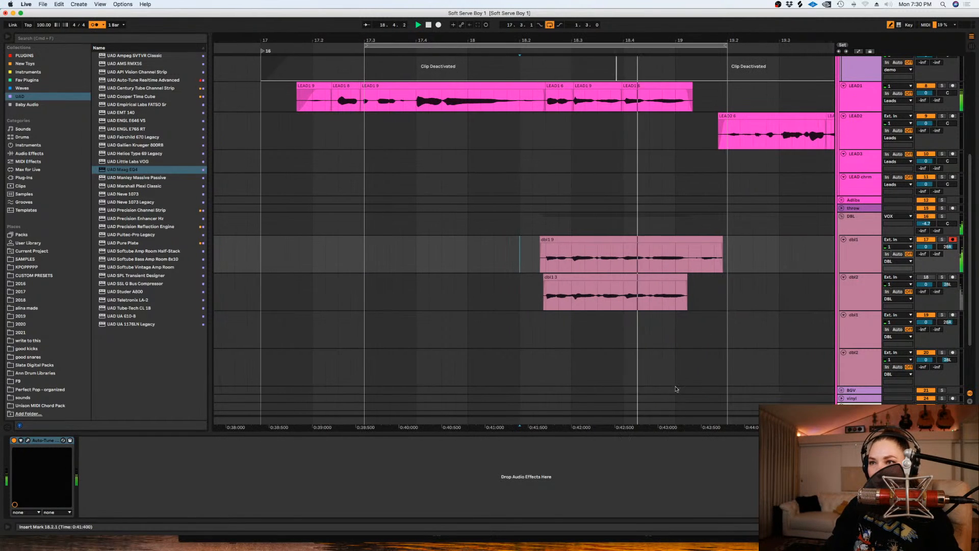
pyautogui.click(728, 264)
pyautogui.press('space')
# - Trim the tail and start of the new dbl1 clip to match the dbl2 clip's edges and disarm the track
pyautogui.moveTo(710, 276); pyautogui.dragTo(686, 250)
pyautogui.press('Delete')
pyautogui.click(953, 239)
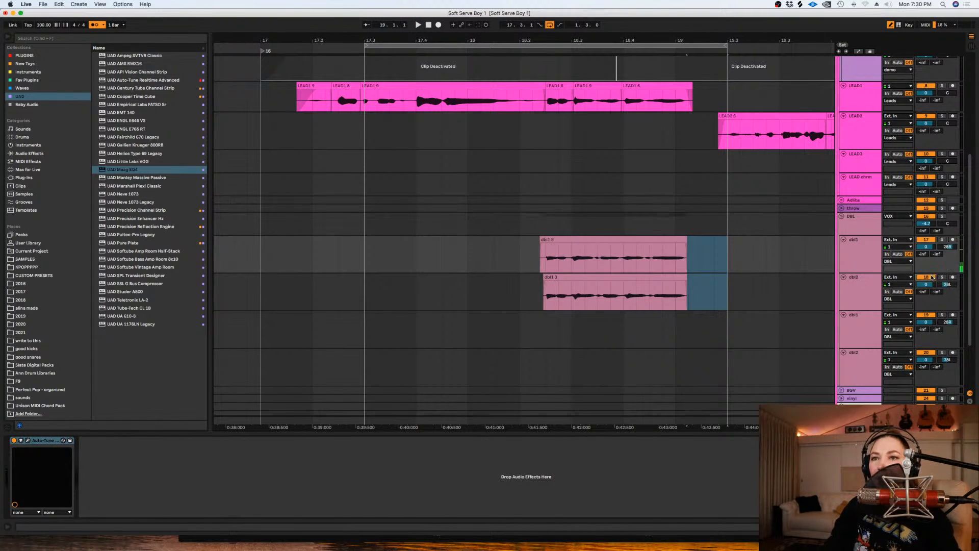
pyautogui.moveTo(520, 239); pyautogui.dragTo(544, 327)
pyautogui.press('Delete')
# - Play both doubles against the lead from 18.1.4 and raise the DBL group's volume to about -3.3 dB
pyautogui.click(507, 298)
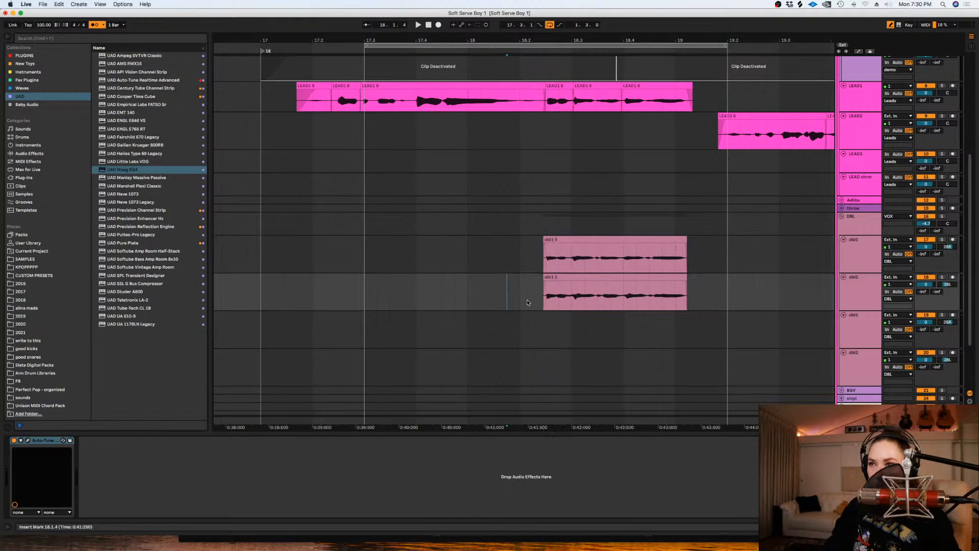
pyautogui.scroll(-5, 527, 302)
pyautogui.press('space')
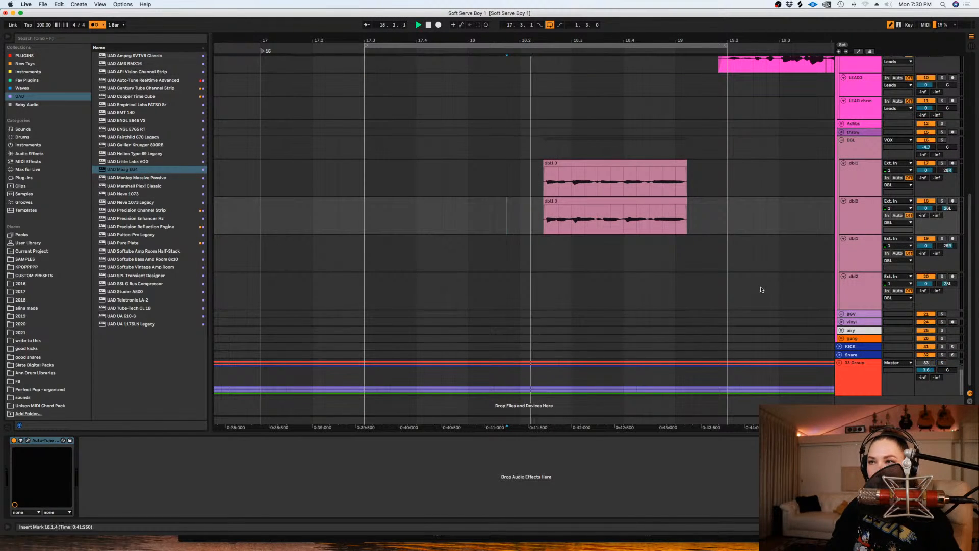
pyautogui.scroll(8, 761, 285)
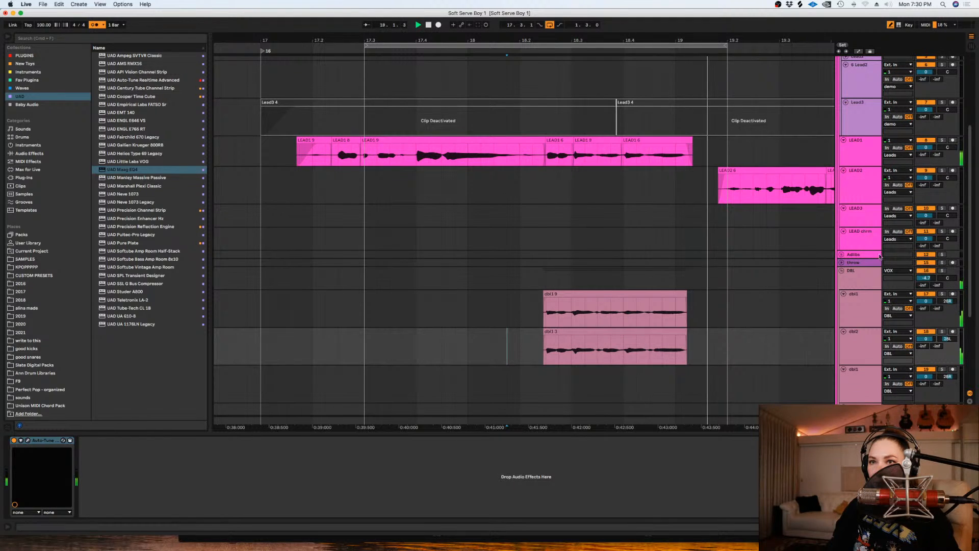
pyautogui.moveTo(926, 278); pyautogui.dragTo(926, 274)
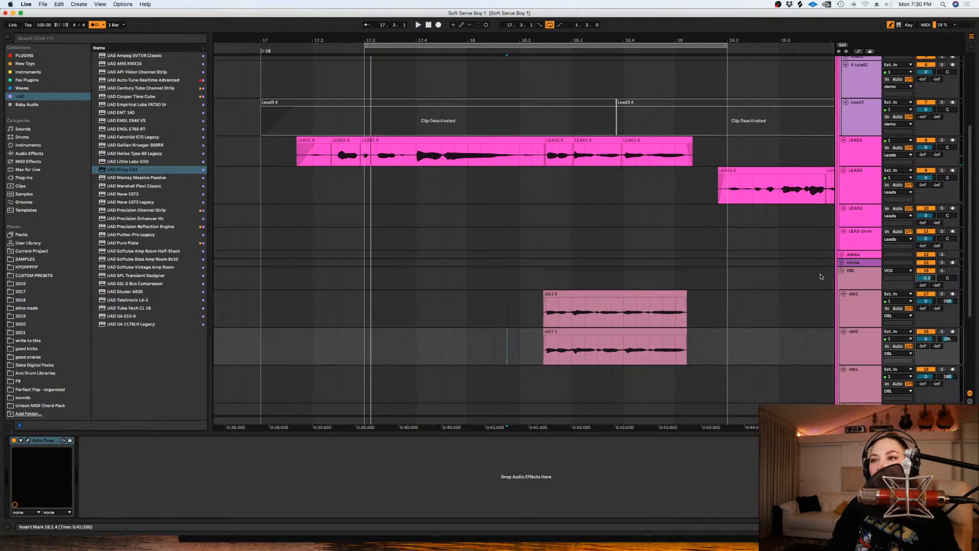
# - Add UAD Maag EQ4 to the DBL group with the air band at 5 kHz and air gain about 4.0, checking it in playback
pyautogui.click(846, 277)
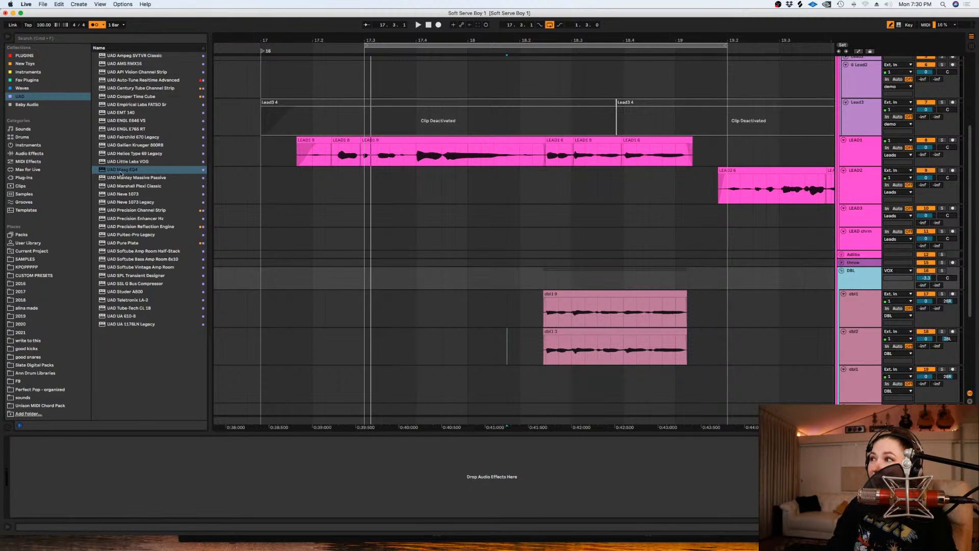
pyautogui.click(122, 170)
pyautogui.press('Return')
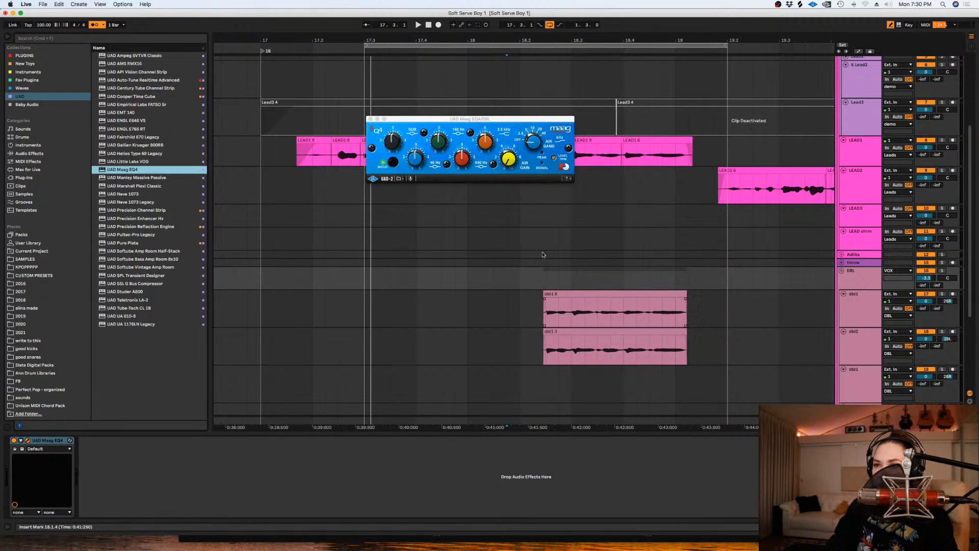
pyautogui.click(509, 160)
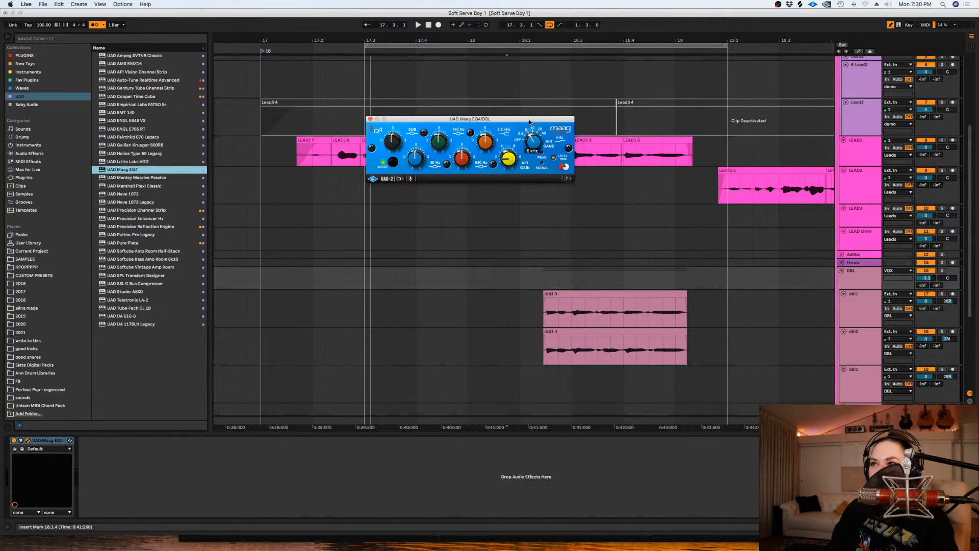
pyautogui.press('space')
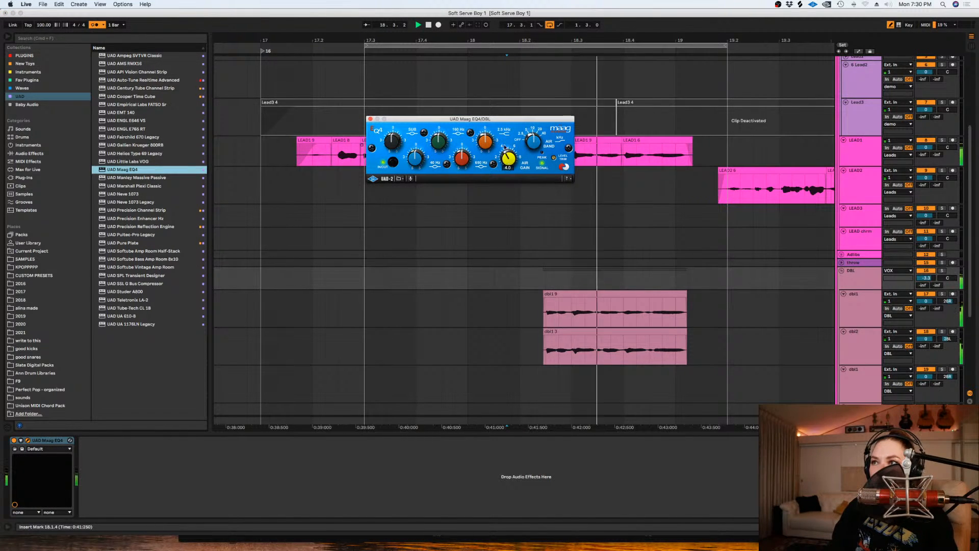
pyautogui.press('space')
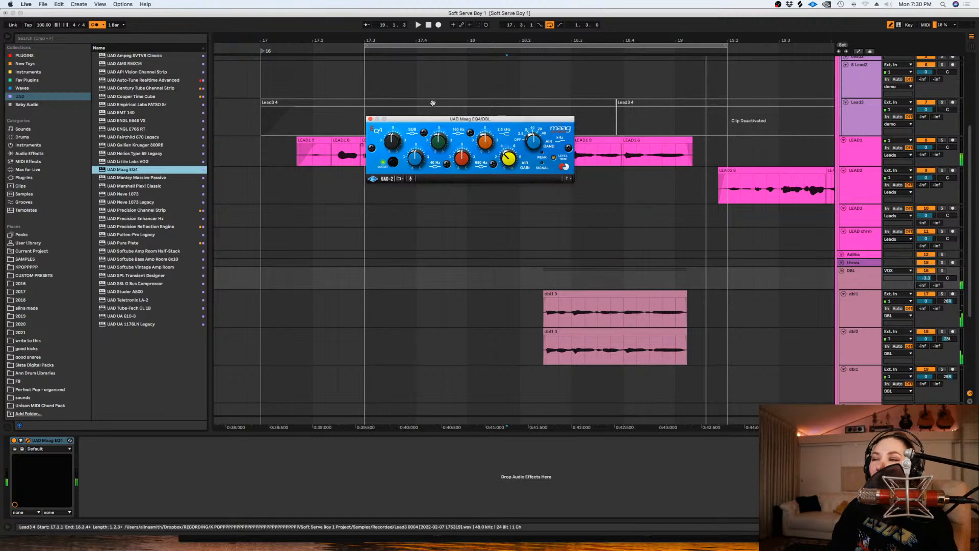
pyautogui.click(371, 119)
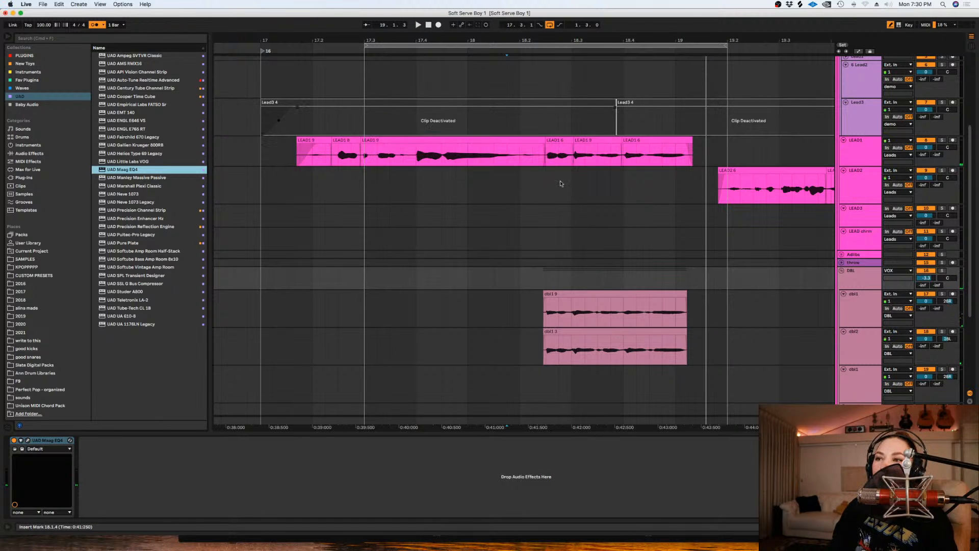
pyautogui.click(27, 440)
pyautogui.moveTo(421, 120); pyautogui.dragTo(448, 128)
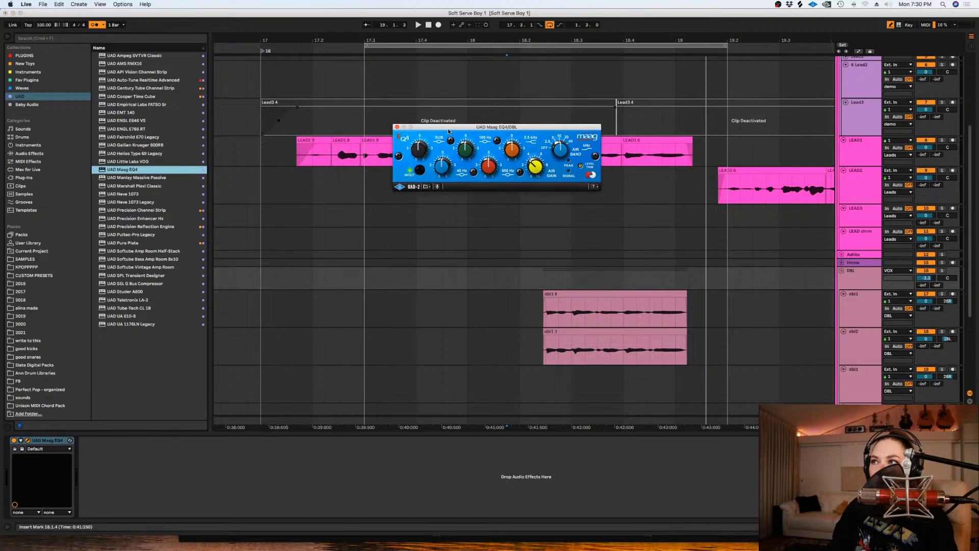
pyautogui.click(399, 126)
# - Search all results for "valha" and add ValhallaVintageVerb after the EQ on the DBL group
pyautogui.click(132, 39)
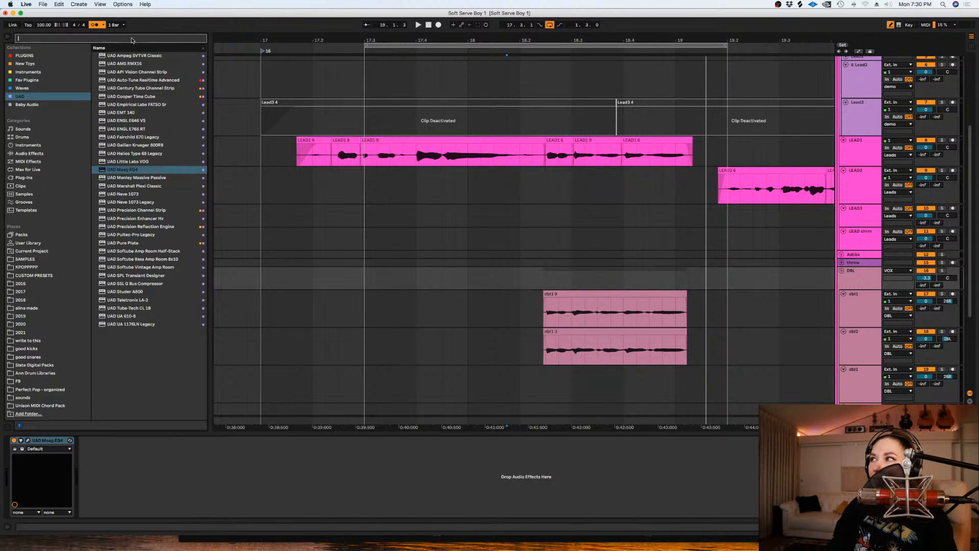
pyautogui.write('valha')
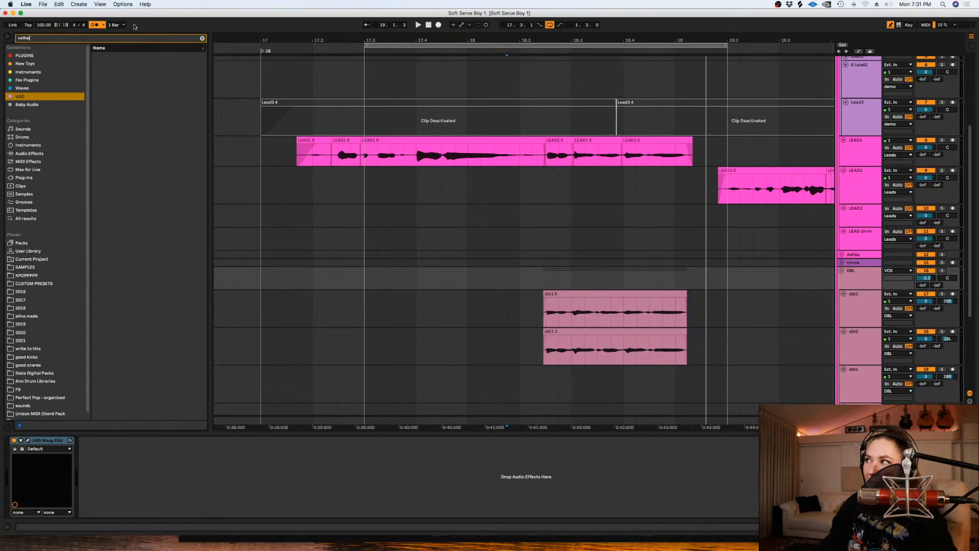
pyautogui.click(28, 219)
pyautogui.click(139, 137)
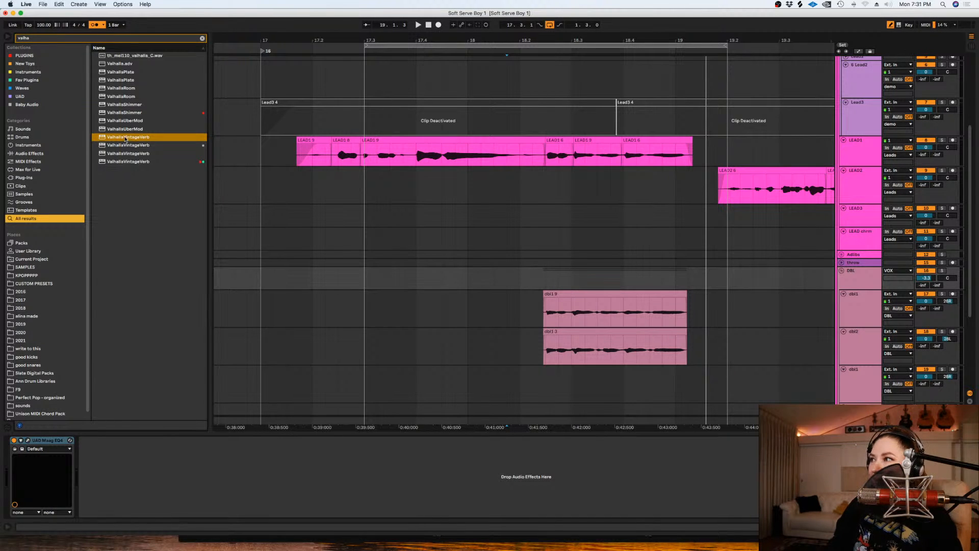
pyautogui.moveTo(128, 161); pyautogui.dragTo(509, 234)
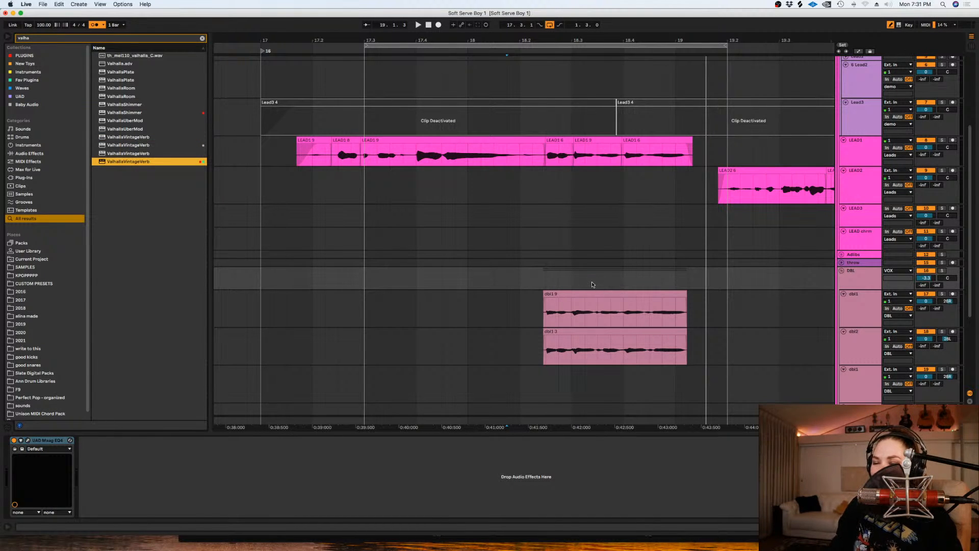
pyautogui.moveTo(592, 284); pyautogui.dragTo(545, 280)
# - Set the reverb to 1980s color and Dirty Hall mode with 28.6% mix and 1.83 s decay
pyautogui.click(559, 268)
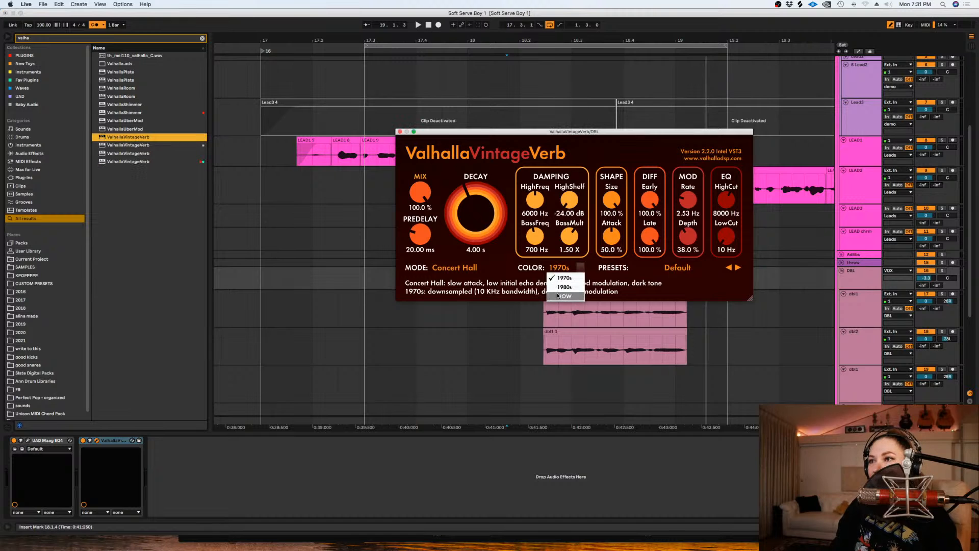
pyautogui.click(561, 289)
pyautogui.moveTo(420, 194); pyautogui.dragTo(469, 217)
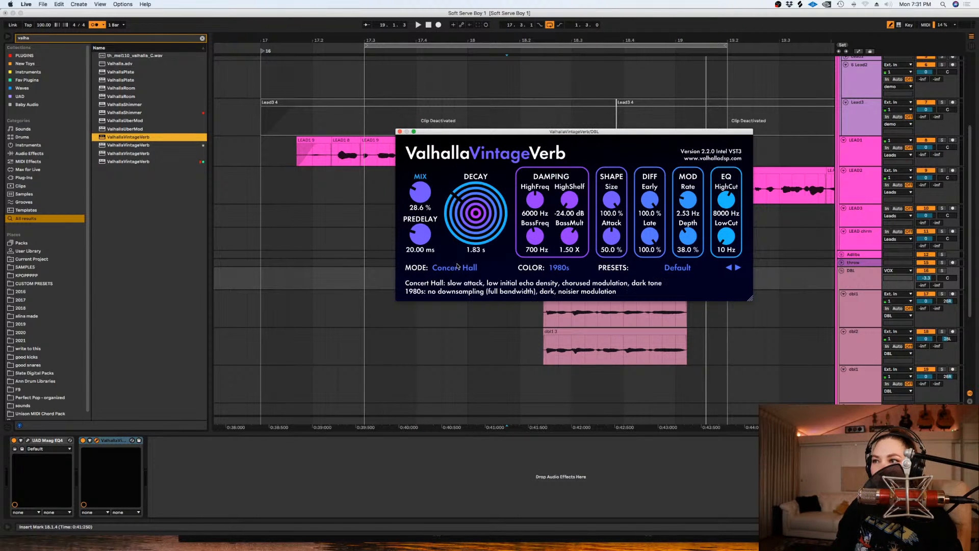
pyautogui.click(456, 267)
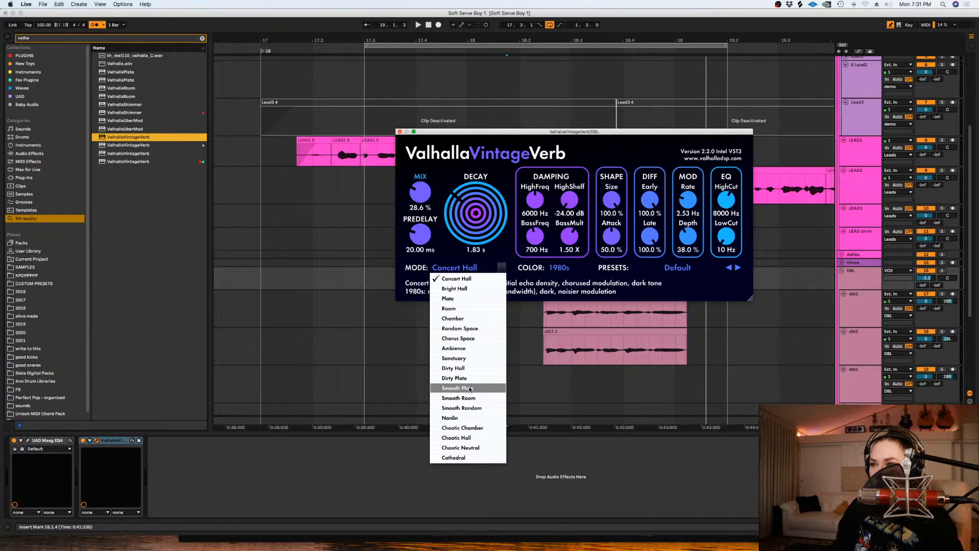
pyautogui.click(466, 368)
# - Set the reverb's low cut to 900 Hz and high cut to 5370 Hz, and lower its mix to 14.1% during playback
pyautogui.moveTo(728, 239); pyautogui.dragTo(727, 232)
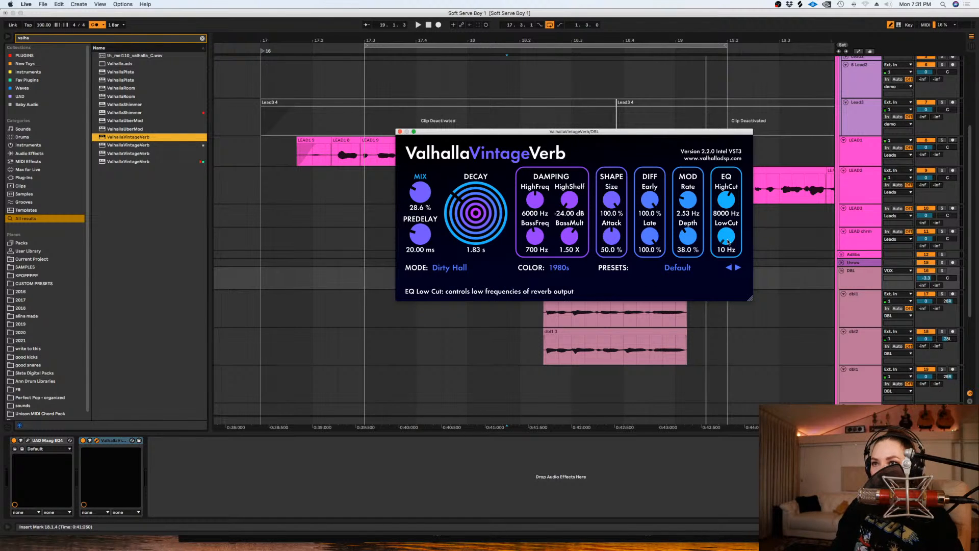
pyautogui.moveTo(725, 198); pyautogui.dragTo(725, 203)
pyautogui.press('space')
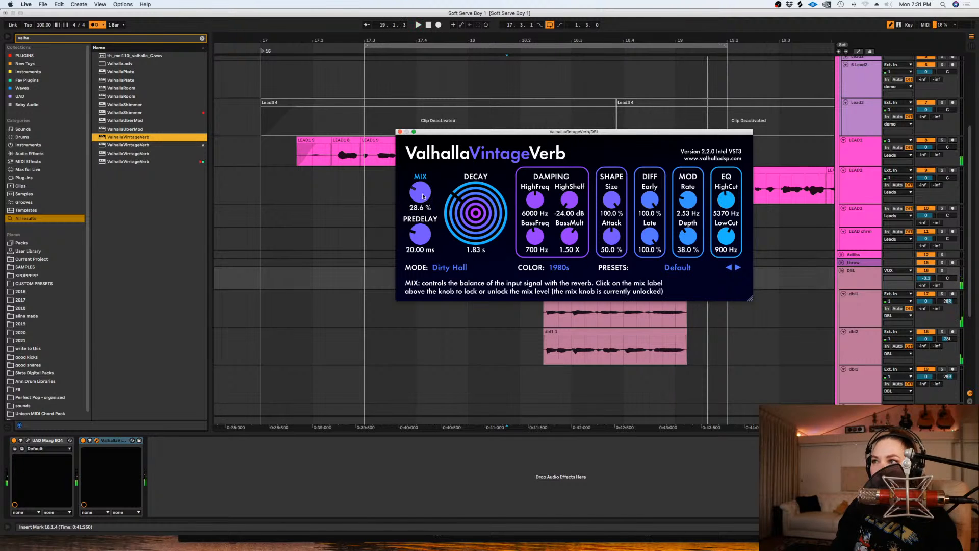
pyautogui.moveTo(419, 204); pyautogui.dragTo(421, 209)
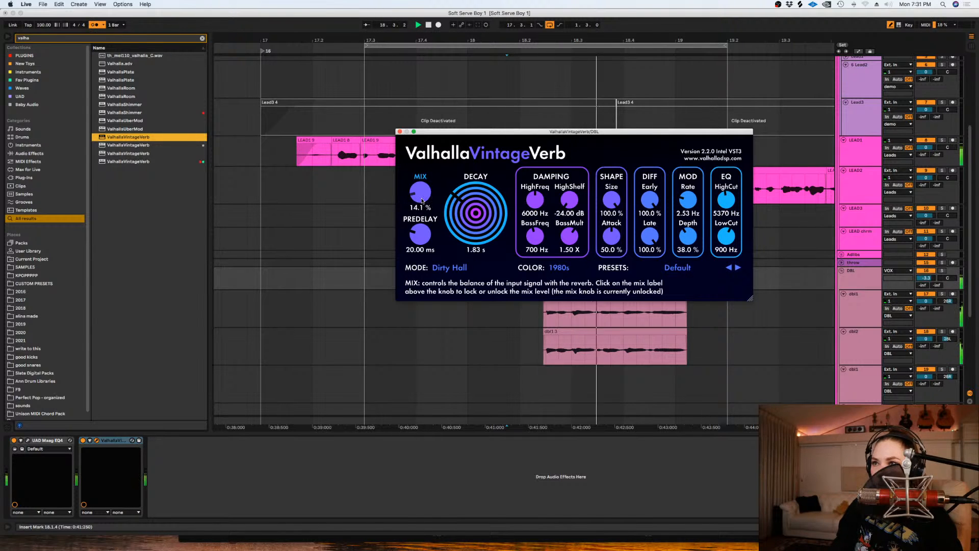
pyautogui.press('space')
pyautogui.click(400, 132)
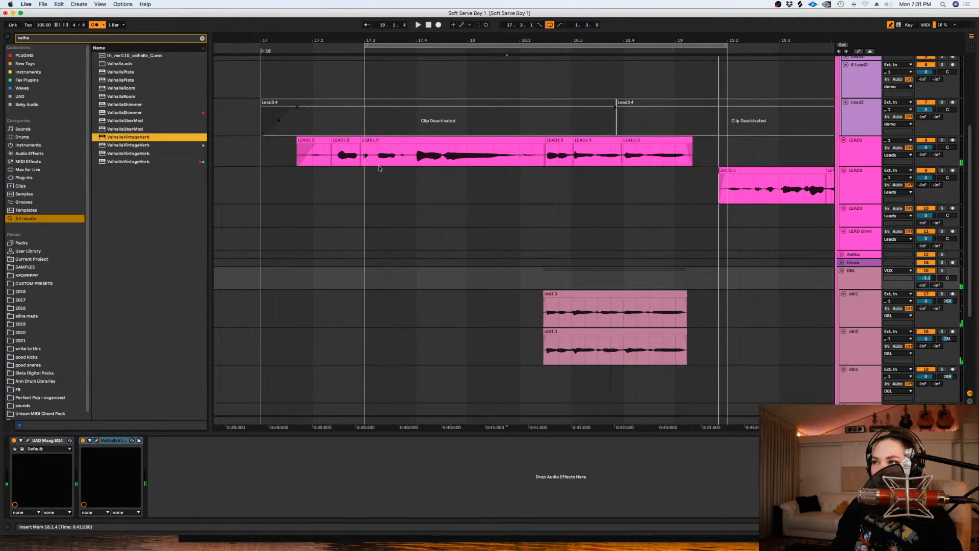
# - Unmute the 33 Group and play the doubled vocal phrase in the full mix from just before 17.3
pyautogui.click(355, 210)
pyautogui.scroll(-5, 356, 206)
pyautogui.press('space')
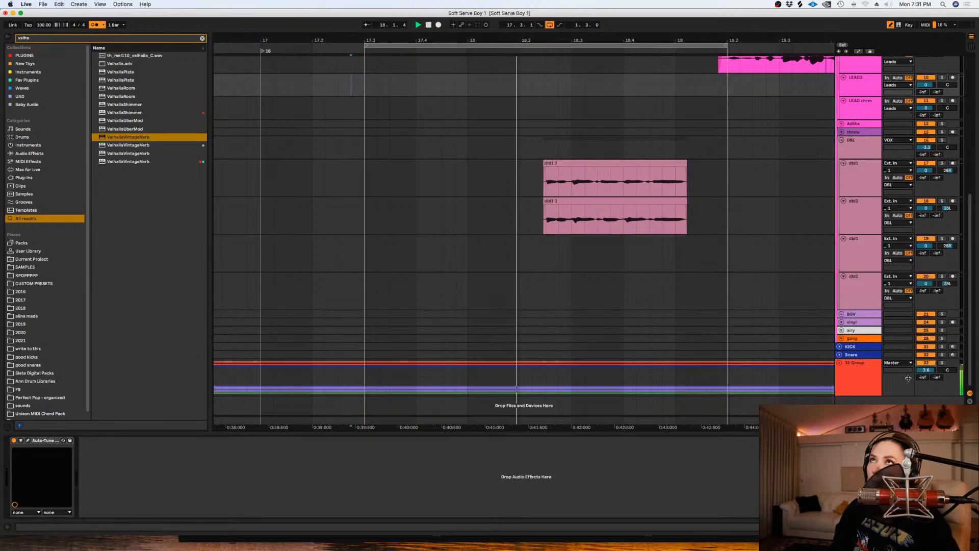
pyautogui.press('space')
# - Save the Live set and display the DBL group's effect chain
pyautogui.click(690, 264)
pyautogui.press('-')
pyautogui.press('-')
pyautogui.press('super+s')
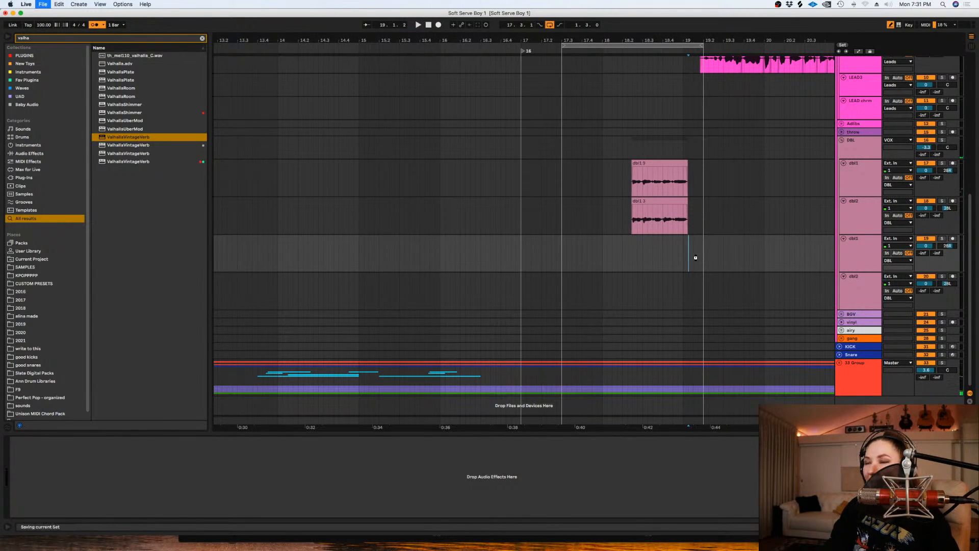
pyautogui.click(860, 143)
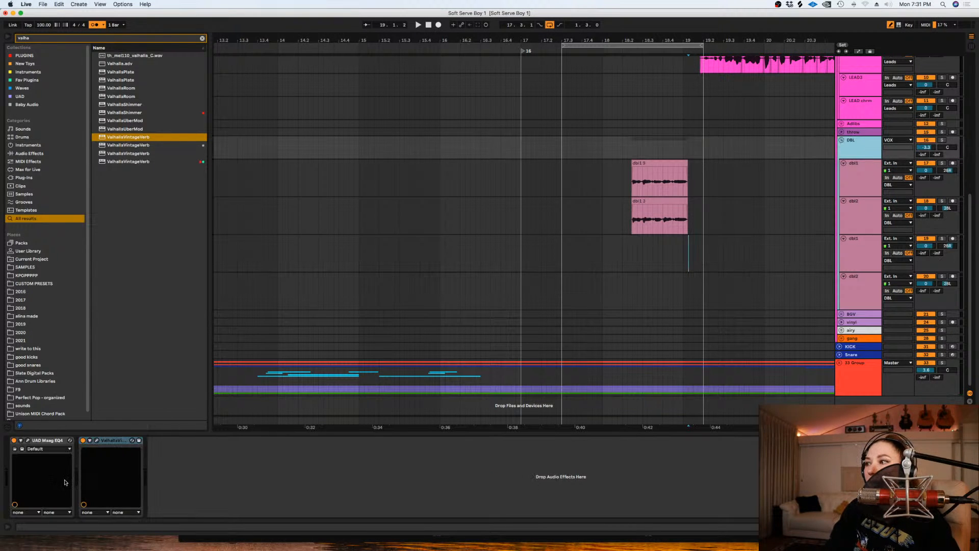
# - Review the ValhallaVintageVerb settings on the DBL group and close its window
pyautogui.click(95, 441)
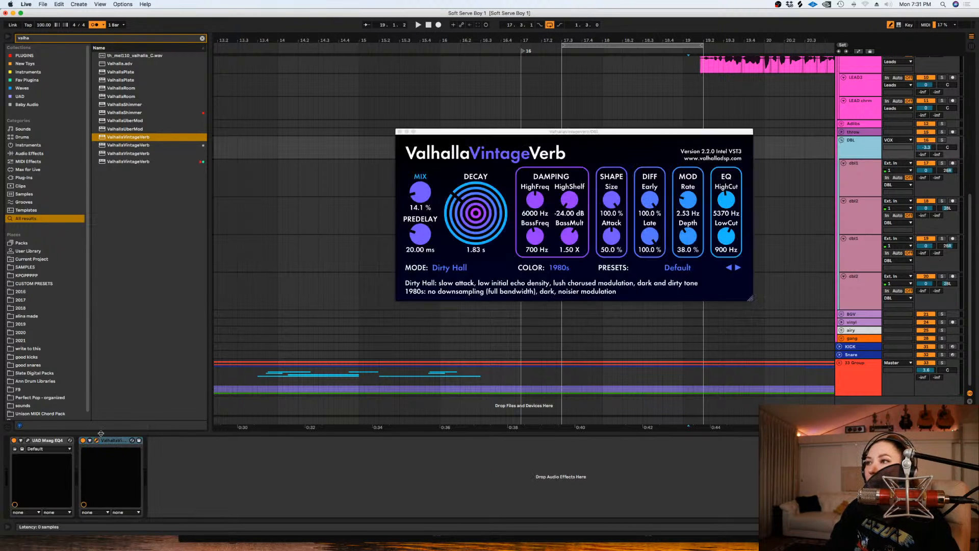
pyautogui.click(400, 132)
pyautogui.scroll(5, 760, 167)
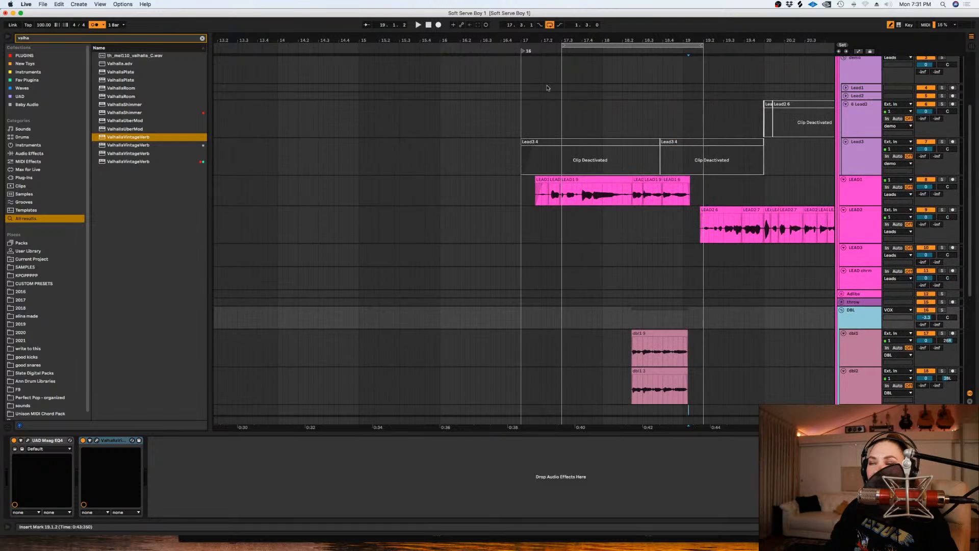
# - Turn off the arrangement loop and play the lead with its doubles from 18.1.2
pyautogui.click(549, 25)
pyautogui.click(100, 25)
pyautogui.click(619, 298)
pyautogui.scroll(-5, 617, 295)
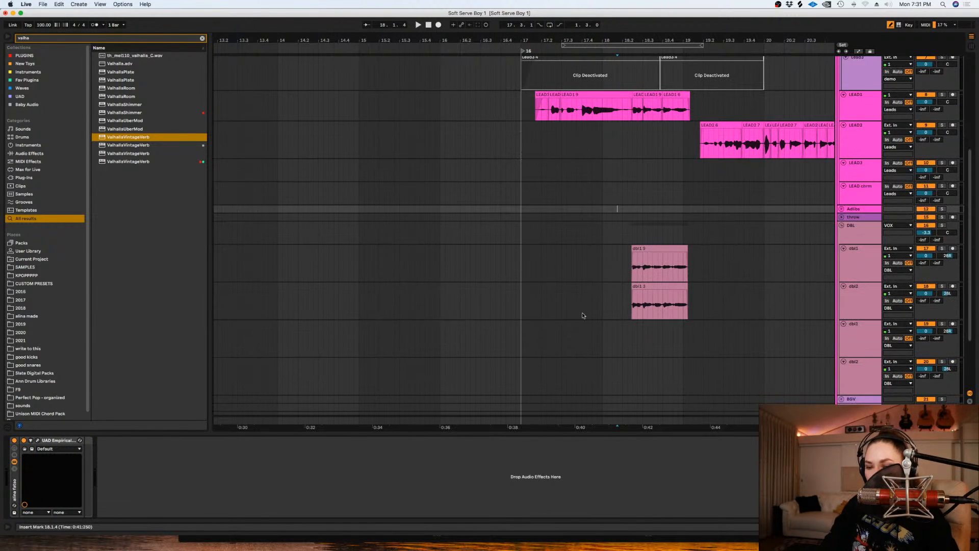
pyautogui.click(580, 313)
pyautogui.press('+')
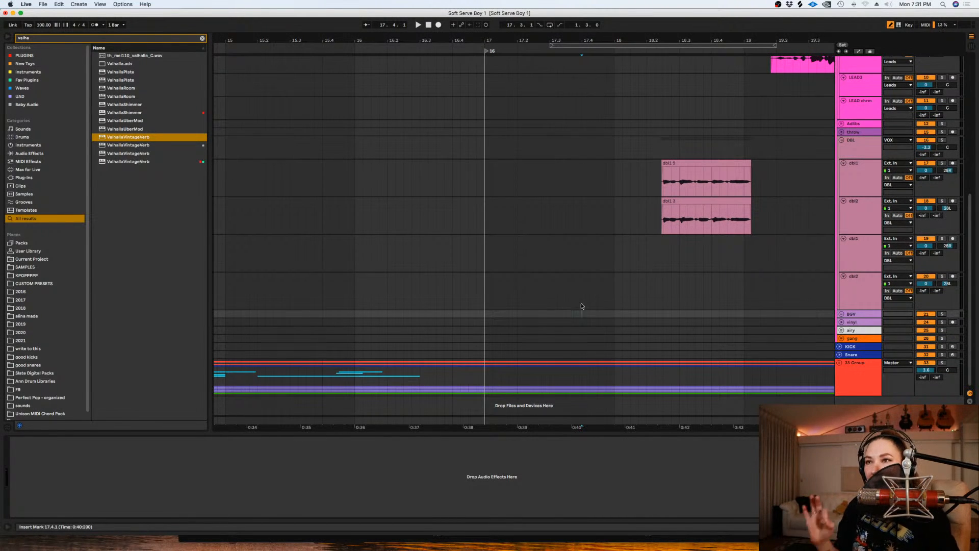
pyautogui.scroll(2, 744, 276)
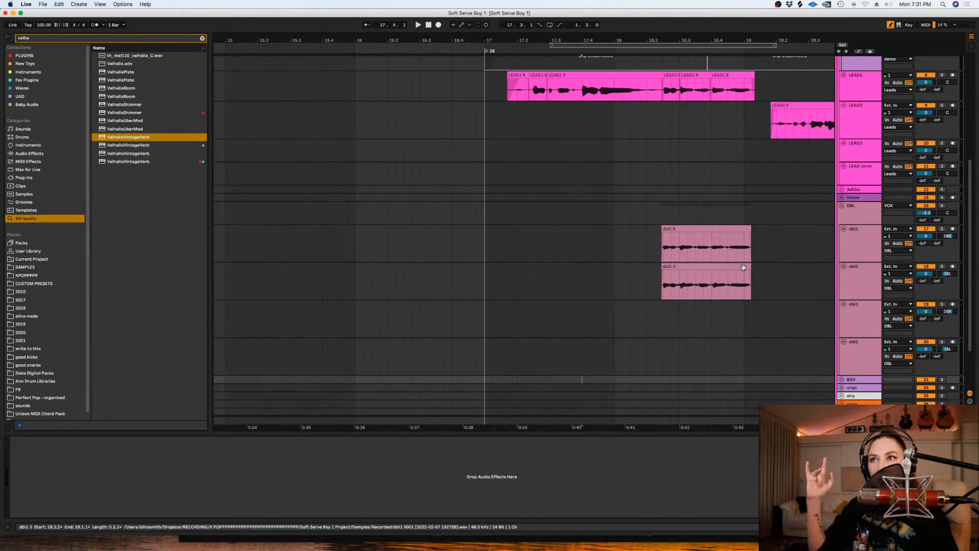
pyautogui.click(621, 271)
pyautogui.press('space')
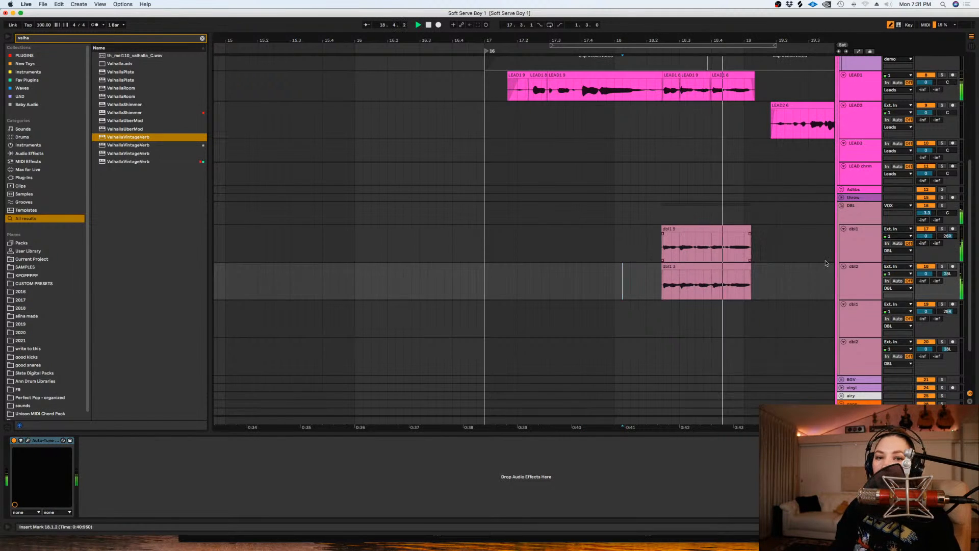
# - Collapse the DBL group, unfold the BGV group, and duplicate its bgv1 and bgv2 tracks
pyautogui.click(842, 206)
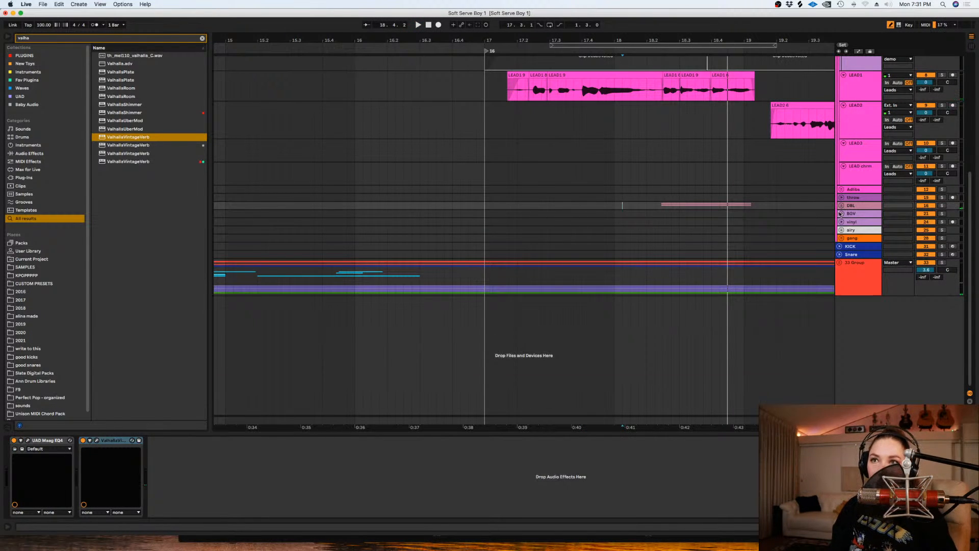
pyautogui.click(841, 214)
pyautogui.click(670, 238)
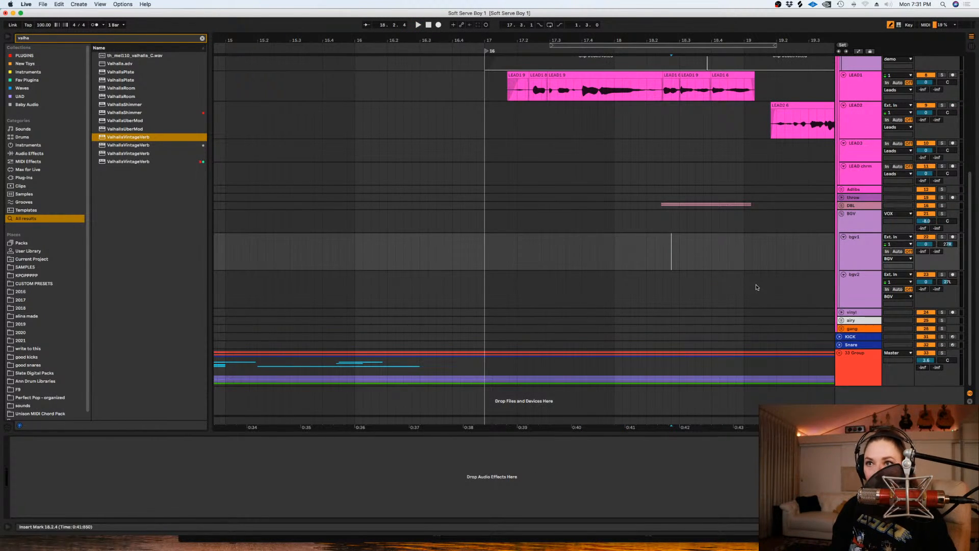
pyautogui.click(868, 250)
pyautogui.keyDown('shift'); pyautogui.click(862, 281); pyautogui.keyUp('shift')
pyautogui.press('super+d')
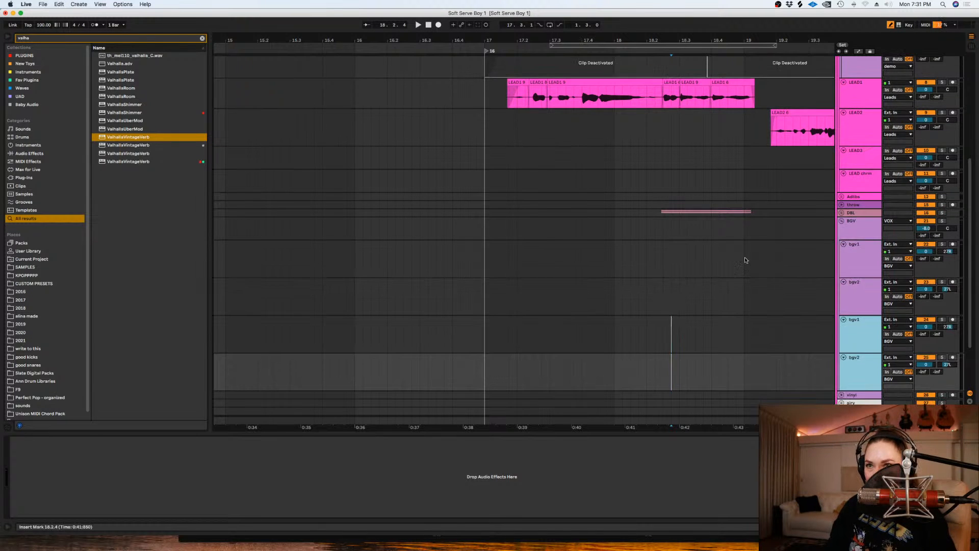
# - Copy the Auto-Tune device from the first dbl1 track onto all four bgv tracks and fold the DBL group again
pyautogui.click(873, 248)
pyautogui.click(840, 209)
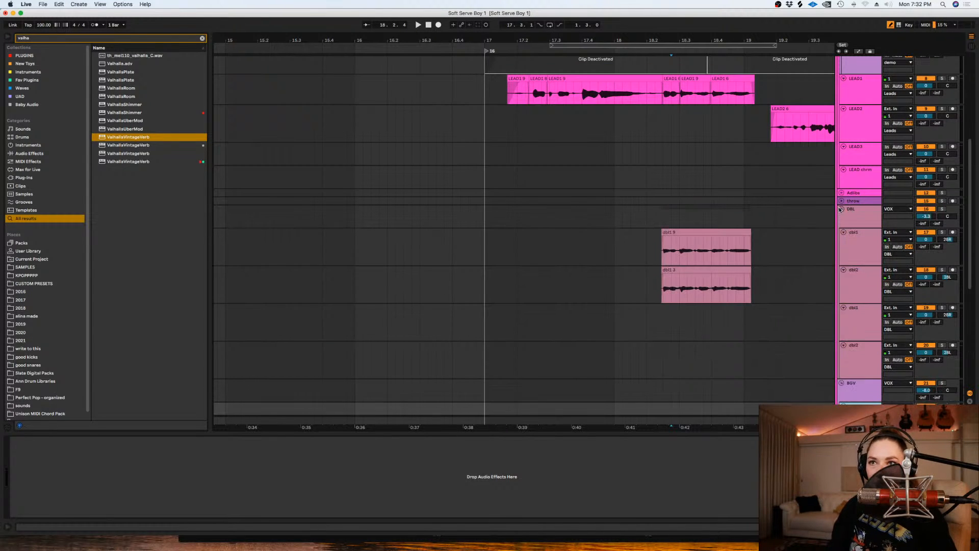
pyautogui.click(855, 261)
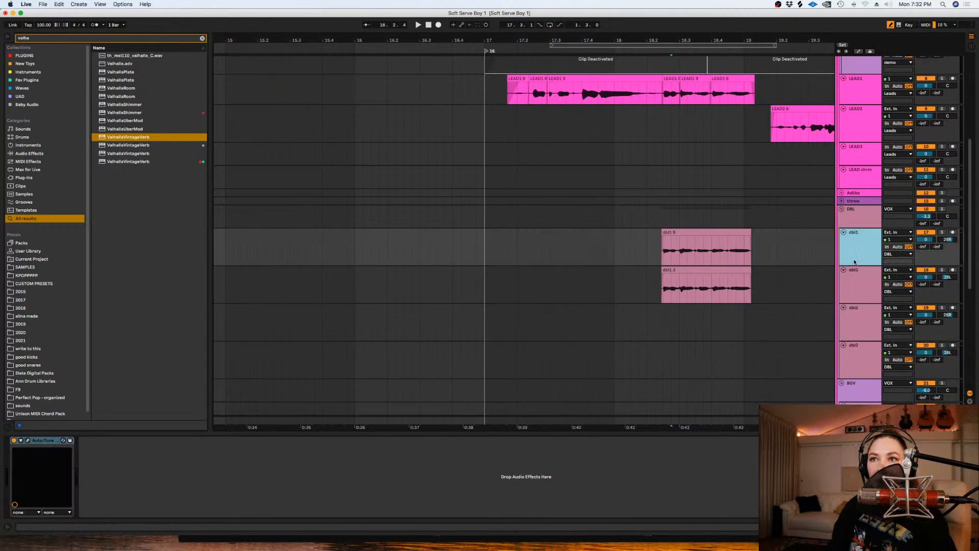
pyautogui.click(45, 441)
pyautogui.moveTo(47, 442); pyautogui.dragTo(128, 457)
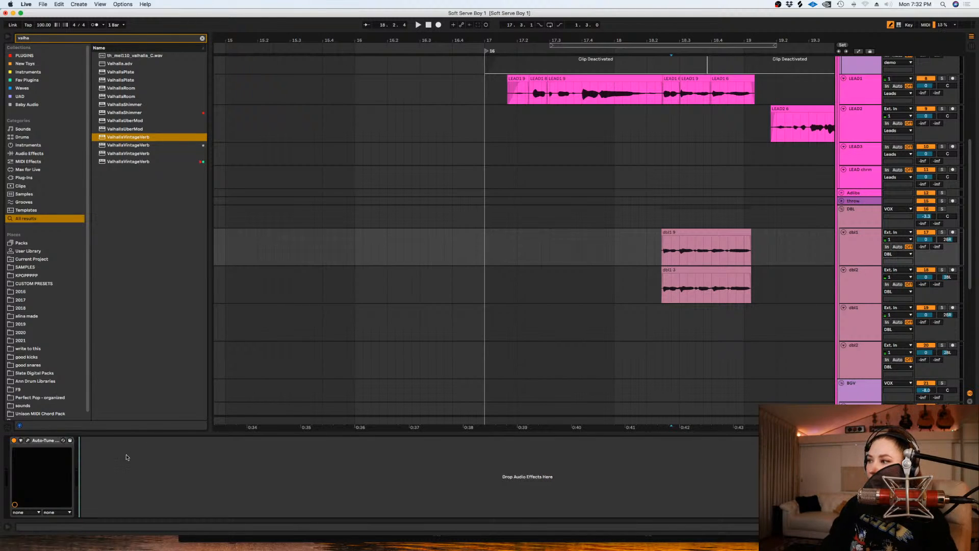
pyautogui.moveTo(45, 441); pyautogui.dragTo(46, 441)
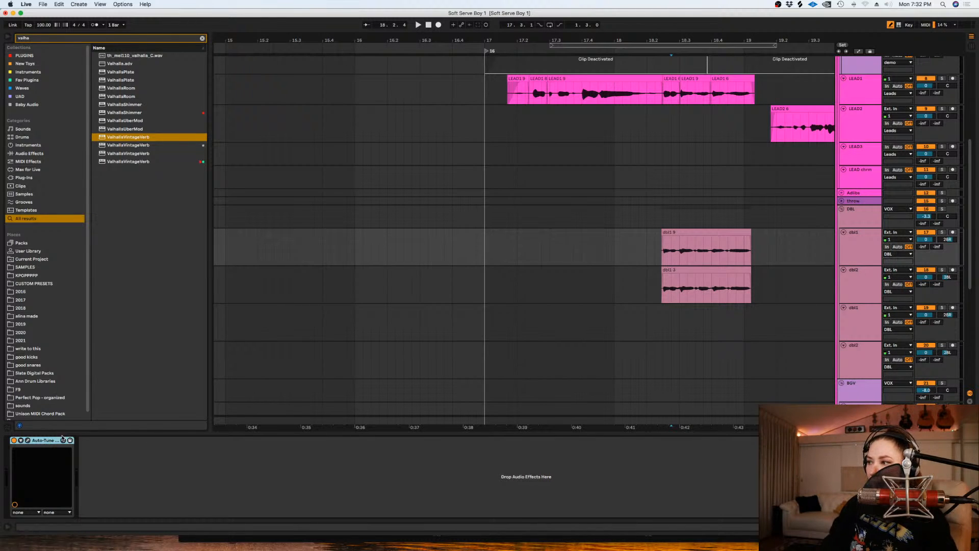
pyautogui.click(842, 209)
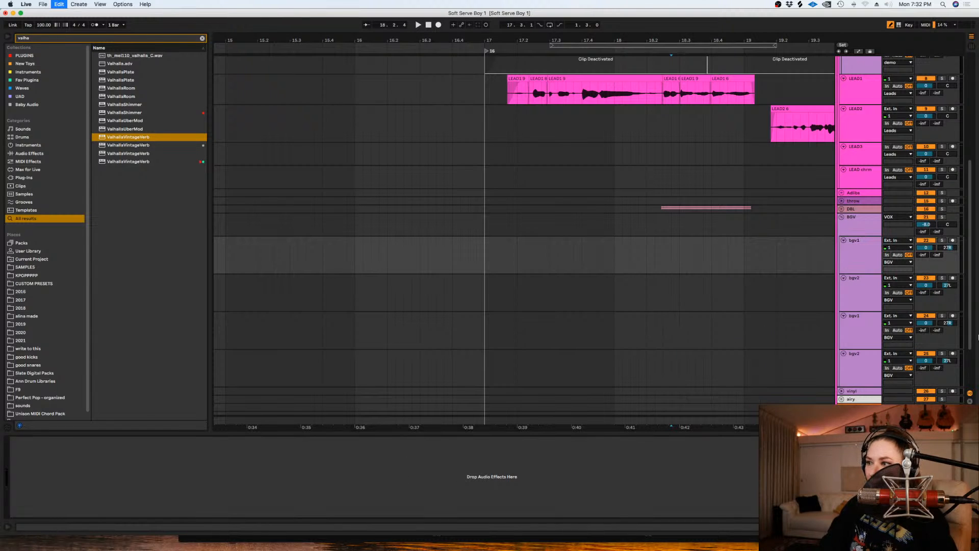
pyautogui.click(857, 285)
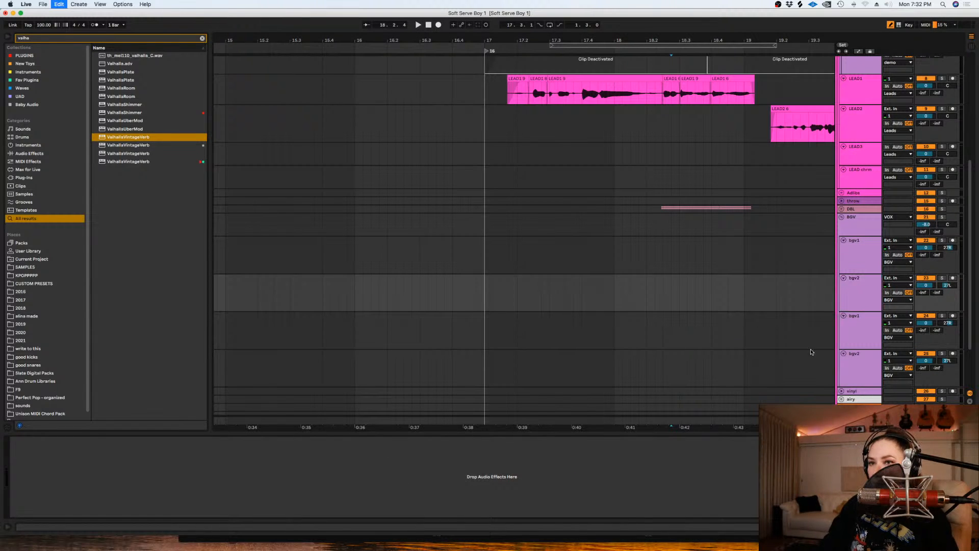
pyautogui.press('Down')
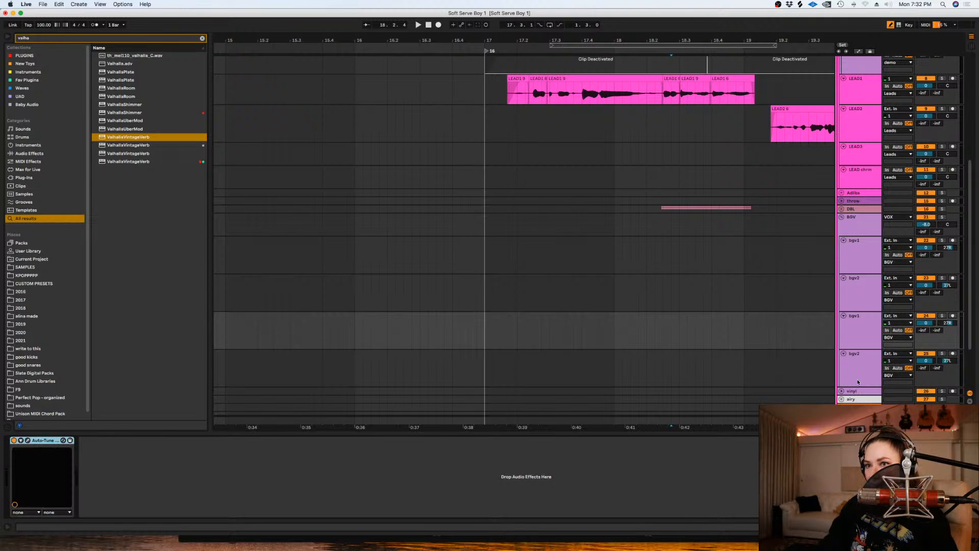
pyautogui.press('Down')
pyautogui.press('Up')
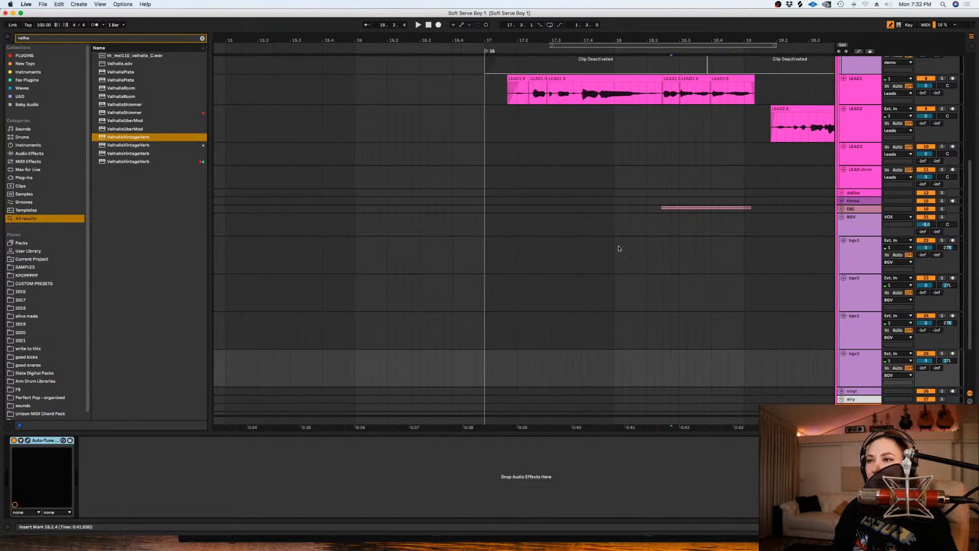
# - Play the end of the LEAD1 phrase repeatedly from around bar 18 to work out the backing vocal part
pyautogui.moveTo(615, 247); pyautogui.dragTo(623, 247)
pyautogui.click(737, 257)
pyautogui.press('space')
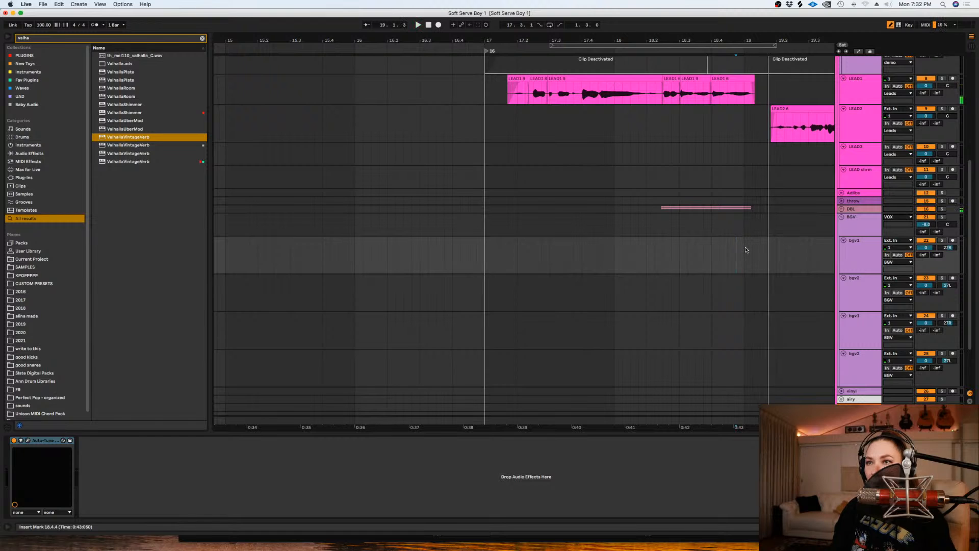
pyautogui.click(654, 250)
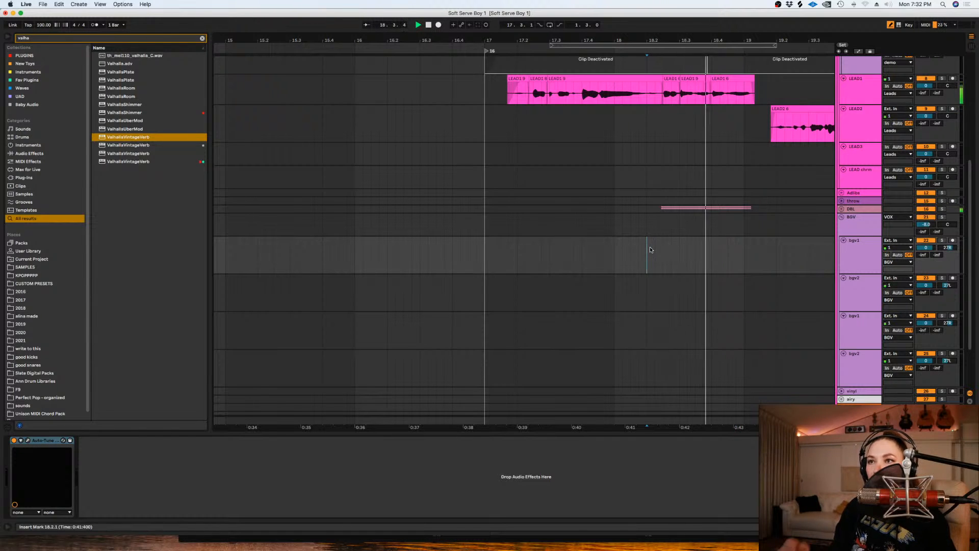
pyautogui.click(614, 251)
pyautogui.press('space')
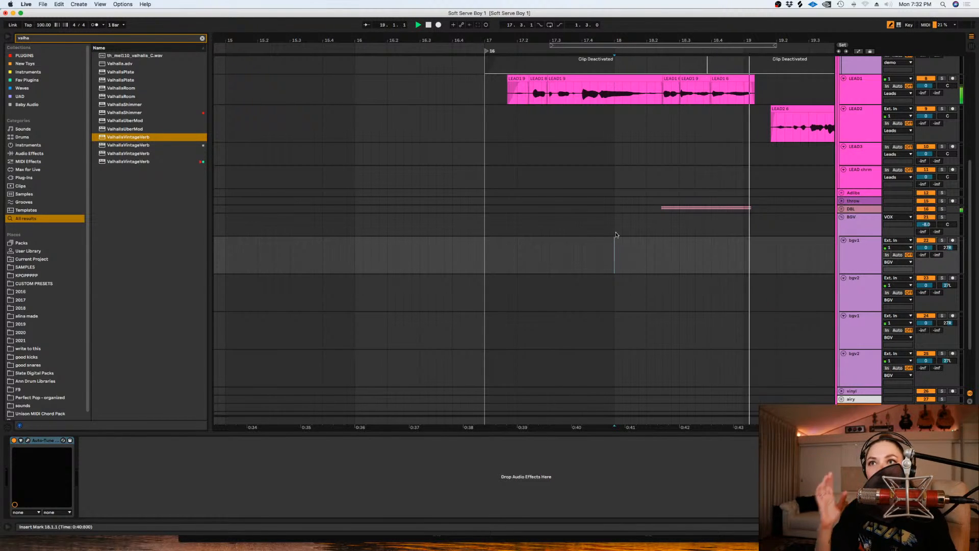
pyautogui.click(626, 238)
pyautogui.press('space')
pyautogui.press('space')
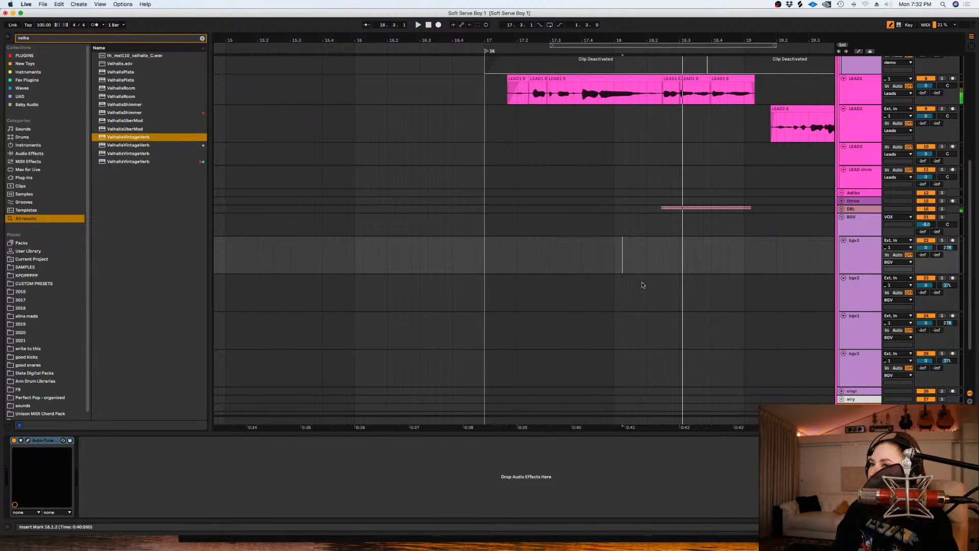
pyautogui.press('space')
pyautogui.press('space')
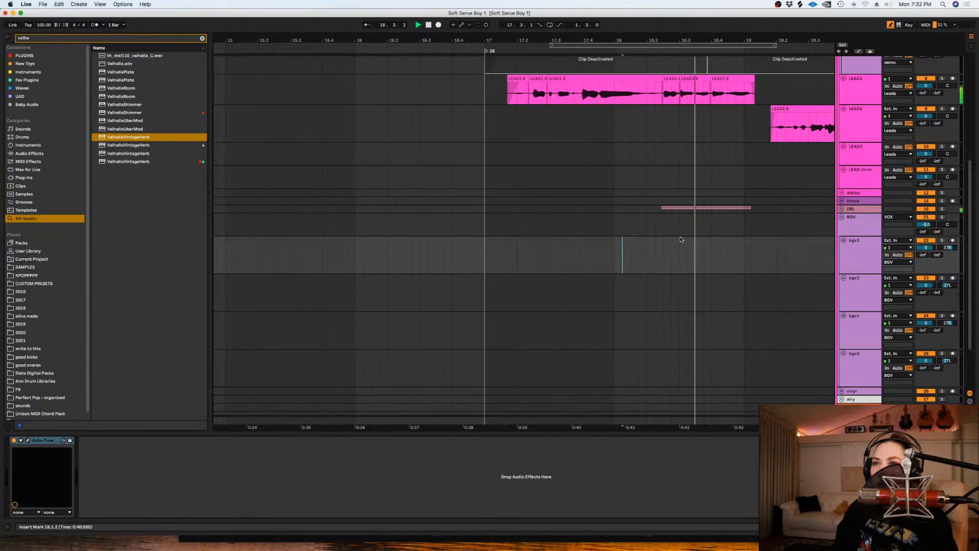
# - Loop the range from 17.3.1 to 19.1.1, arm bgv1, and record several backing vocal takes over it
pyautogui.click(744, 255)
pyautogui.moveTo(744, 259)
pyautogui.mouseDown()
pyautogui.moveTo(491, 260)
pyautogui.moveTo(545, 261)
pyautogui.mouseUp()
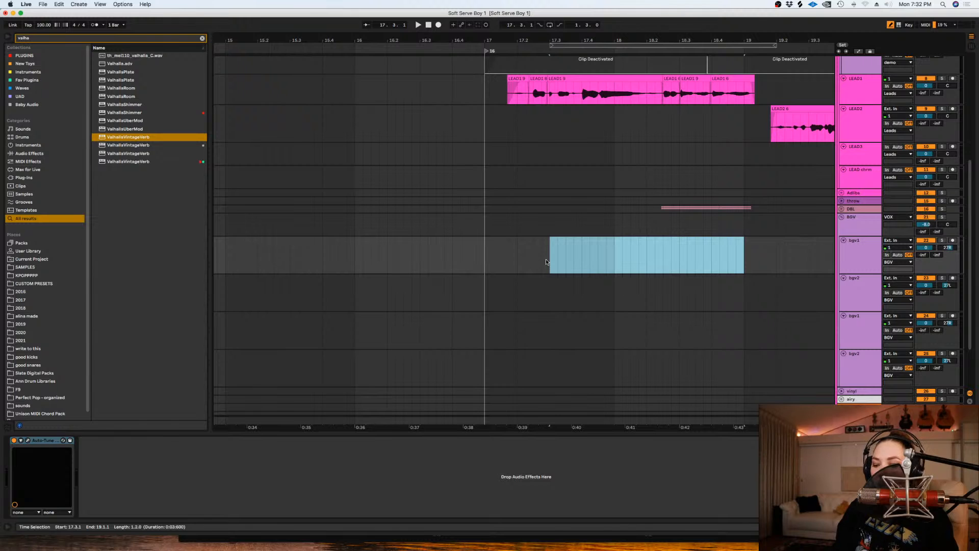
pyautogui.press('super+l')
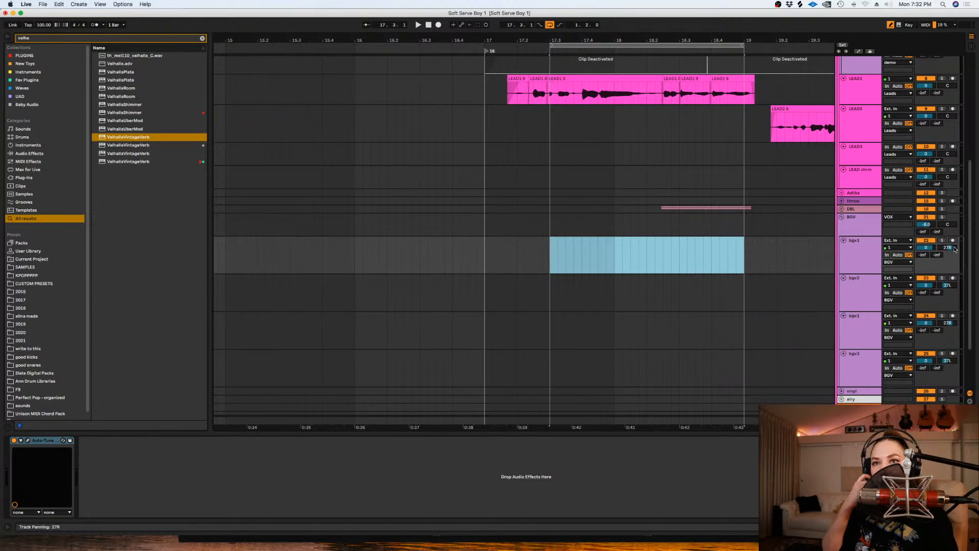
pyautogui.click(952, 240)
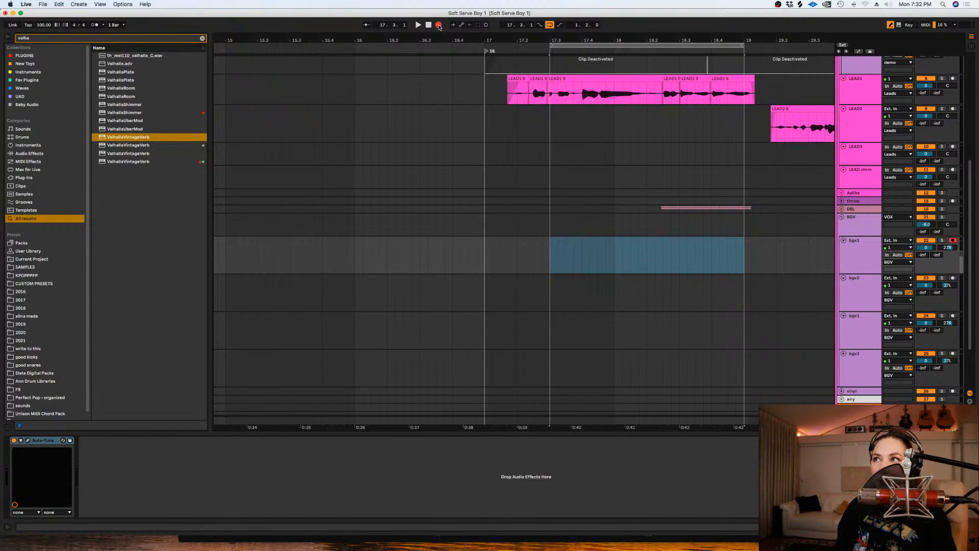
pyautogui.click(438, 25)
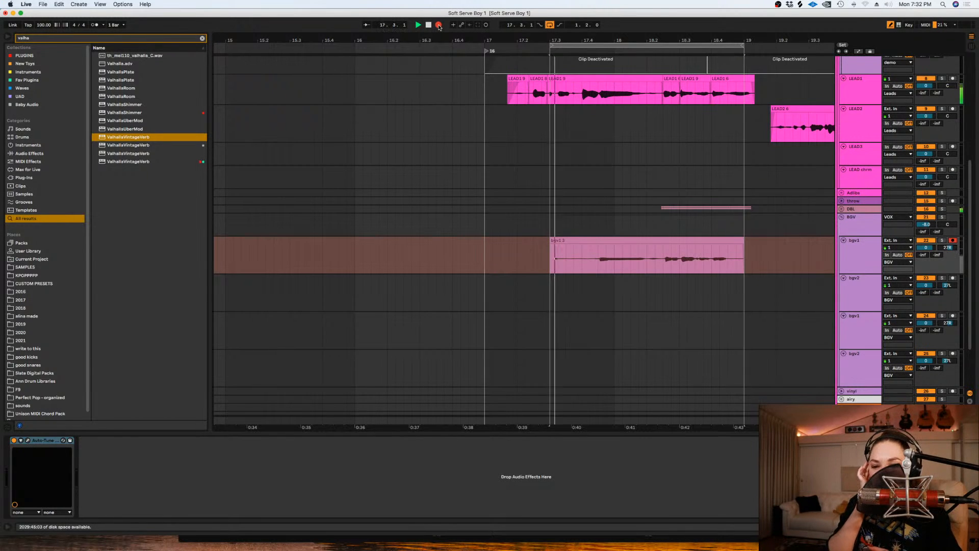
pyautogui.press('space')
# - Delete the part of the bgv1 take before 18.2.3 and move the remaining clip onto the bgv2 track
pyautogui.moveTo(658, 255); pyautogui.dragTo(525, 262)
pyautogui.press('Delete')
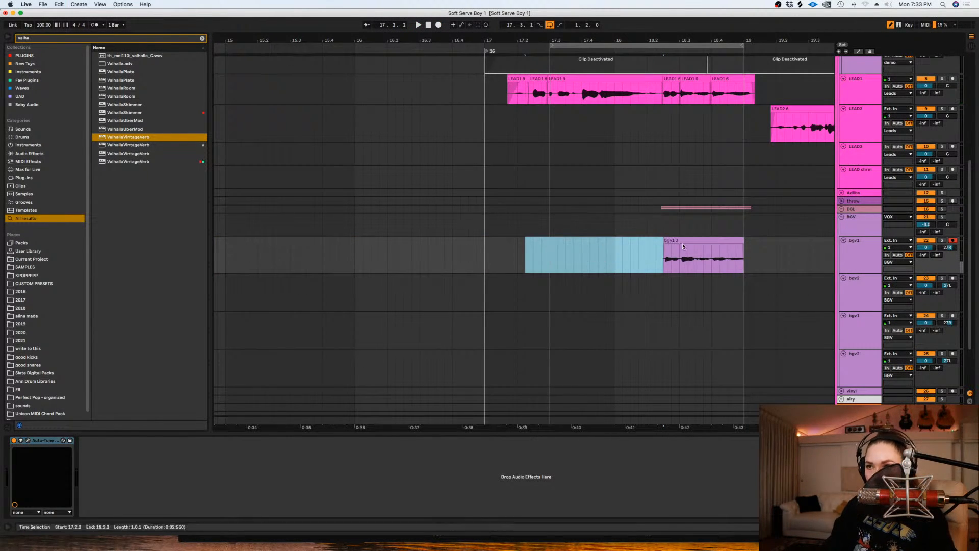
pyautogui.moveTo(676, 241); pyautogui.dragTo(676, 280)
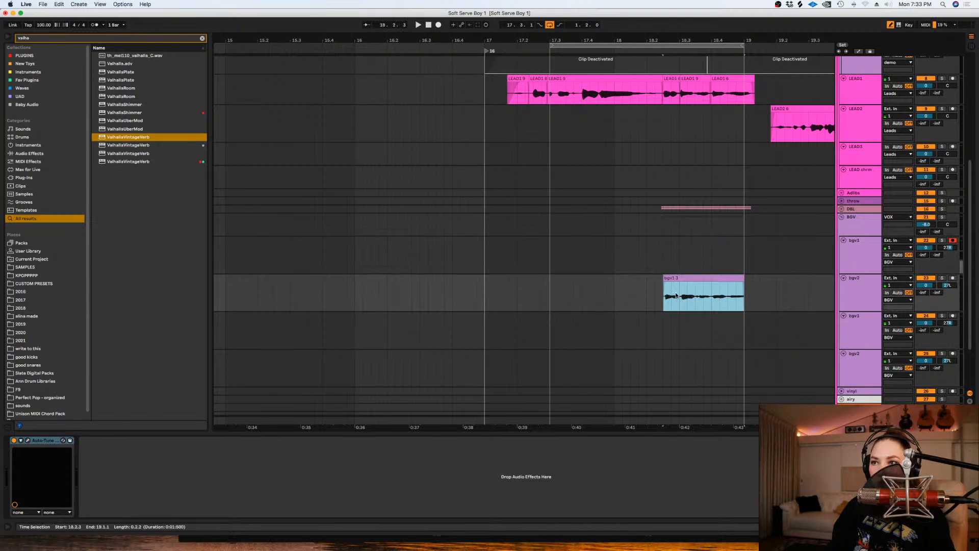
# - Show bgv1's take lanes, comp the second take from 18.2.3 onward into the main lane, and hide the lanes
pyautogui.click(851, 242)
pyautogui.press('super+alt+u')
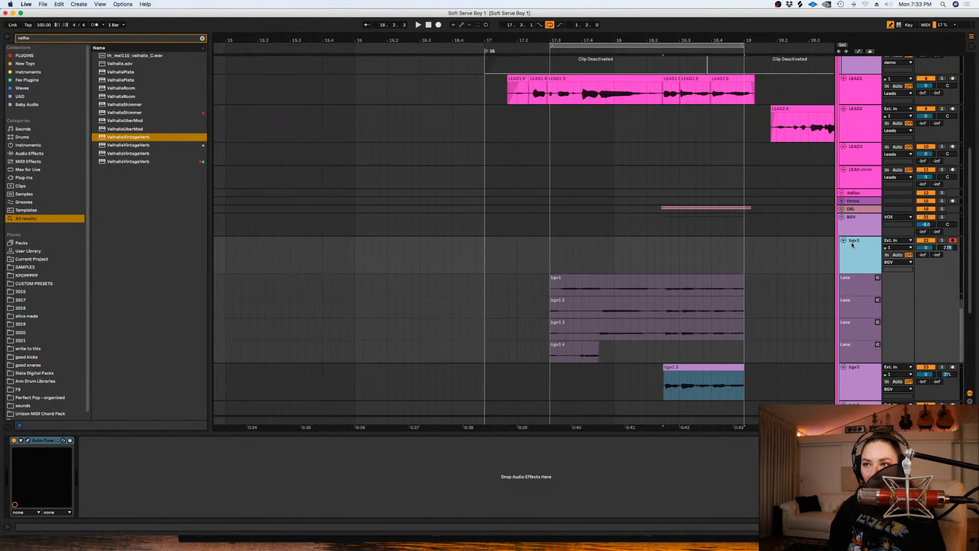
pyautogui.moveTo(663, 312); pyautogui.dragTo(751, 300)
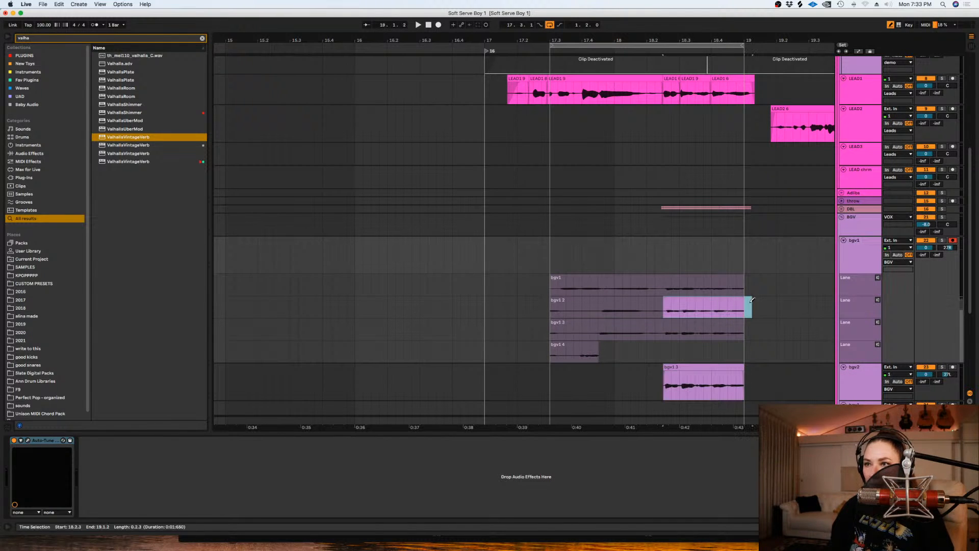
pyautogui.press('Return')
pyautogui.click(863, 258)
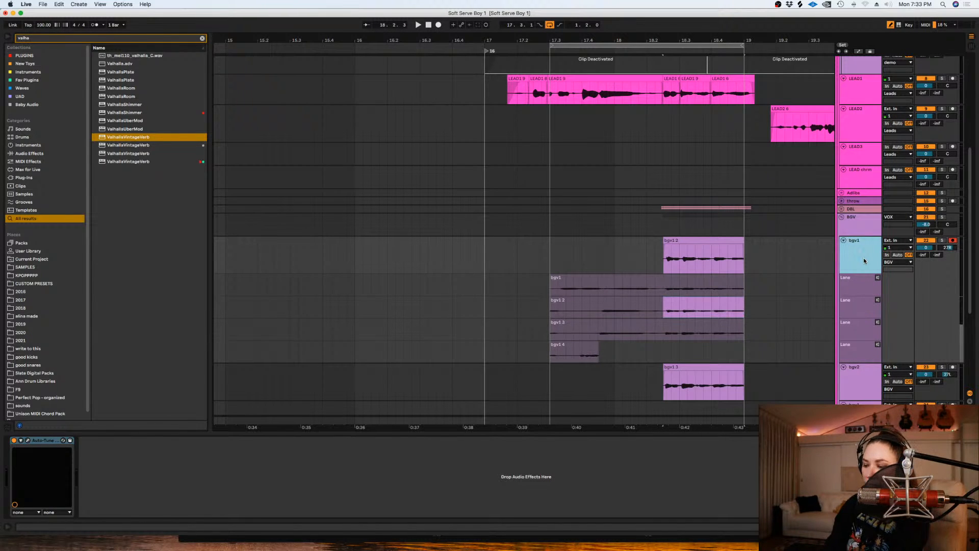
pyautogui.press('super+alt+u')
# - Shift the bgv1 and bgv2 clips slightly earlier so their first notes line up with the LEAD1 vocal
pyautogui.moveTo(647, 244); pyautogui.dragTo(663, 295)
pyautogui.click(662, 294)
pyautogui.press('+')
pyautogui.press('+')
pyautogui.press('+')
pyautogui.press('+')
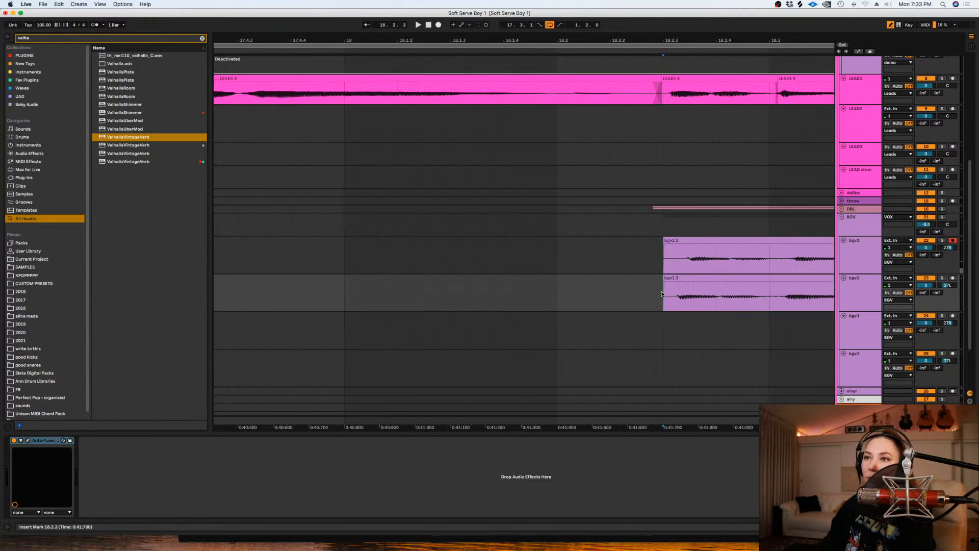
pyautogui.moveTo(705, 240); pyautogui.dragTo(688, 269)
# - Play the aligned bgv clips with the lead, stop playback, and turn off the arrangement loop
pyautogui.press('space')
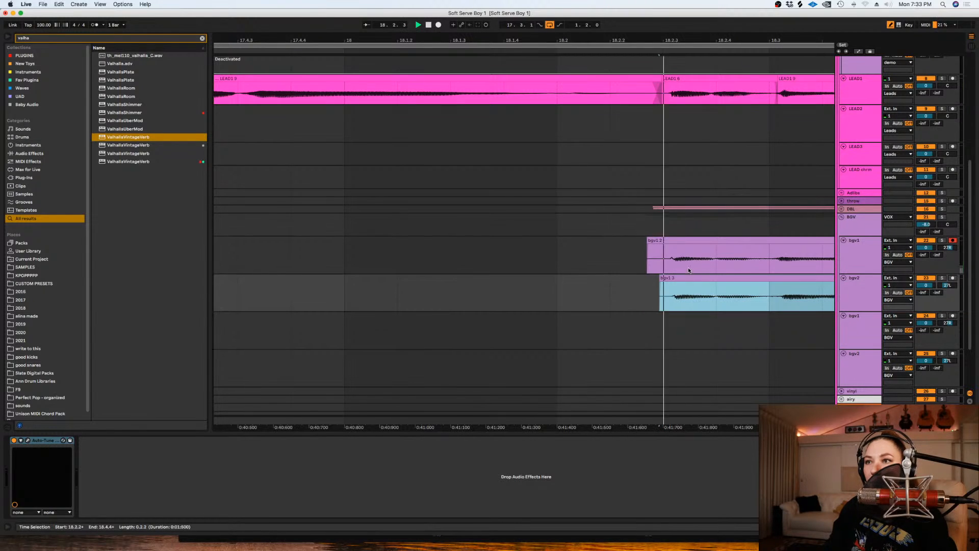
pyautogui.click(662, 293)
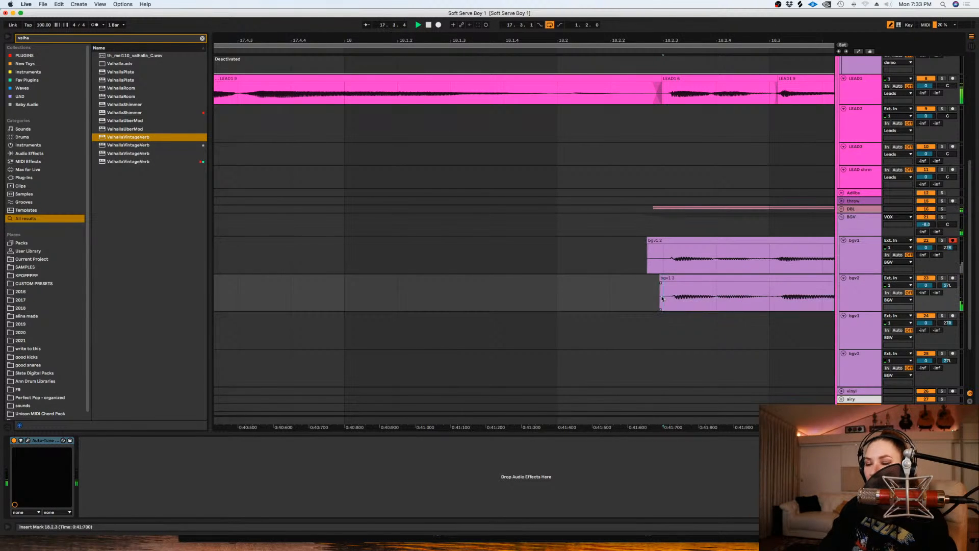
pyautogui.press('-')
pyautogui.press('-')
pyautogui.click(658, 259)
pyautogui.press('space')
pyautogui.click(549, 25)
pyautogui.hscroll(5, 668, 270)
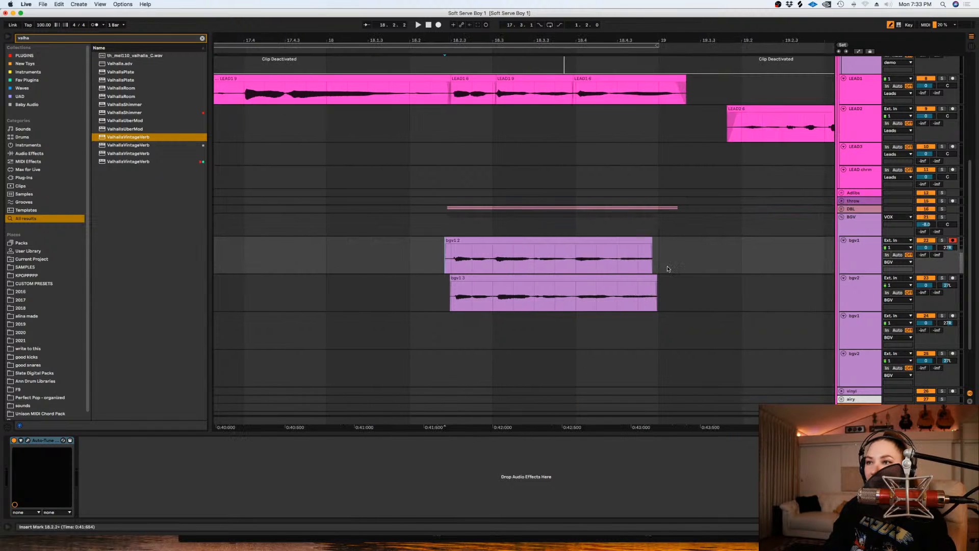
# - Extend the right ends of the bgv1 and bgv2 clips to reveal more of each take's tail
pyautogui.moveTo(653, 278); pyautogui.dragTo(726, 278)
pyautogui.moveTo(645, 255); pyautogui.dragTo(704, 255)
pyautogui.press('super+z')
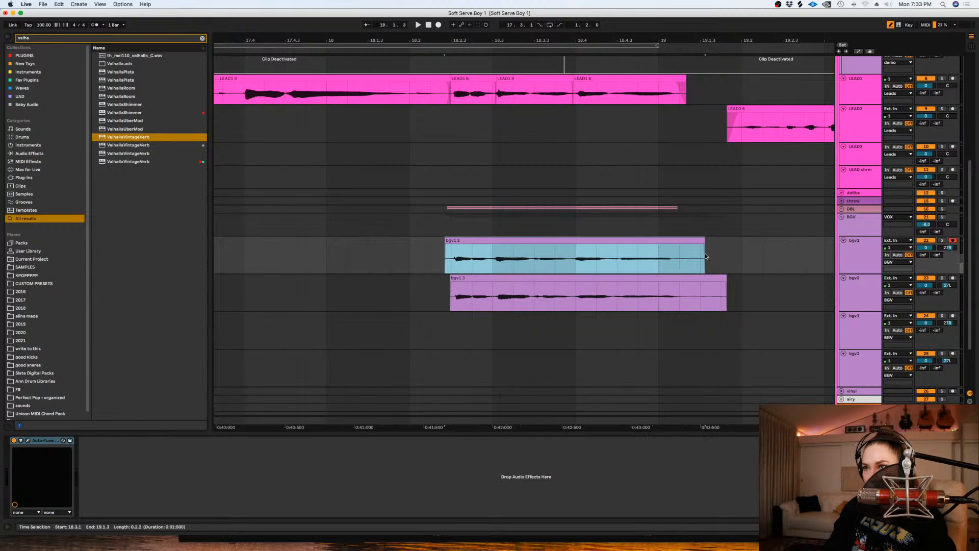
# - Trim both bgv clips to run from just after 18.2.2 to 19.1.1 and give each a short fade-out
pyautogui.moveTo(418, 253); pyautogui.dragTo(456, 297)
pyautogui.press('Delete')
pyautogui.moveTo(777, 302)
pyautogui.mouseDown()
pyautogui.moveTo(680, 256)
pyautogui.moveTo(668, 284)
pyautogui.mouseUp()
pyautogui.press('Delete')
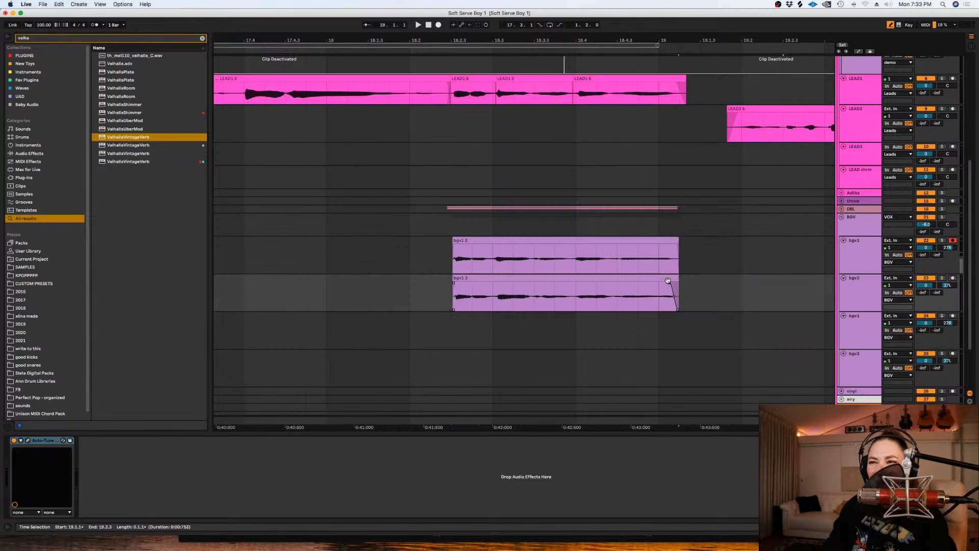
pyautogui.moveTo(677, 243); pyautogui.dragTo(670, 245)
# - Play the trimmed bgv clips, solo the bgv1 track, play its clip again, and stop playback
pyautogui.click(431, 246)
pyautogui.press('space')
pyautogui.scroll(-1, 633, 339)
pyautogui.press('space')
pyautogui.click(942, 236)
pyautogui.press('space')
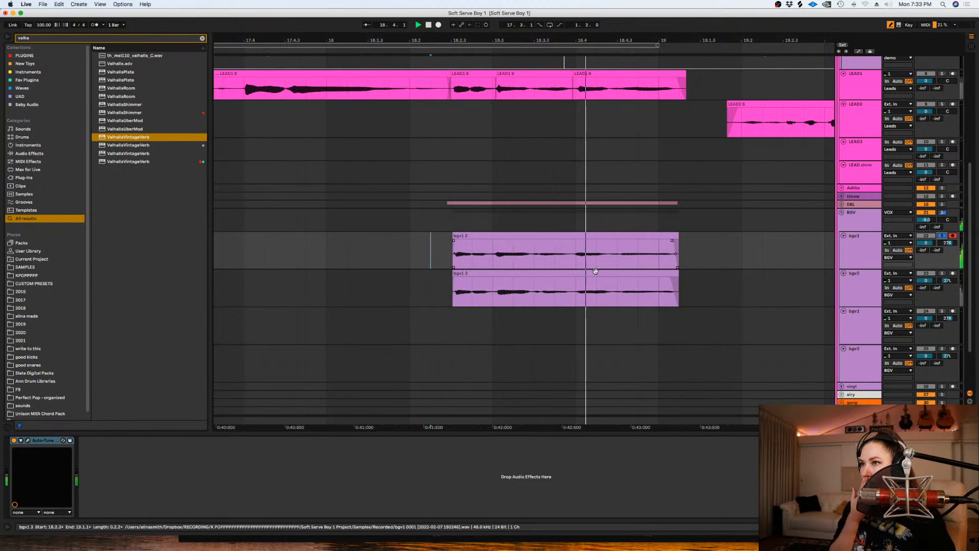
pyautogui.press('space')
# - Split off the bgv1 clip's tail from 18.4.4, detune it by 38 cents, and set its warp mode to Complex Pro
pyautogui.moveTo(698, 250); pyautogui.dragTo(644, 255)
pyautogui.click(617, 257)
pyautogui.press('space')
pyautogui.press('space')
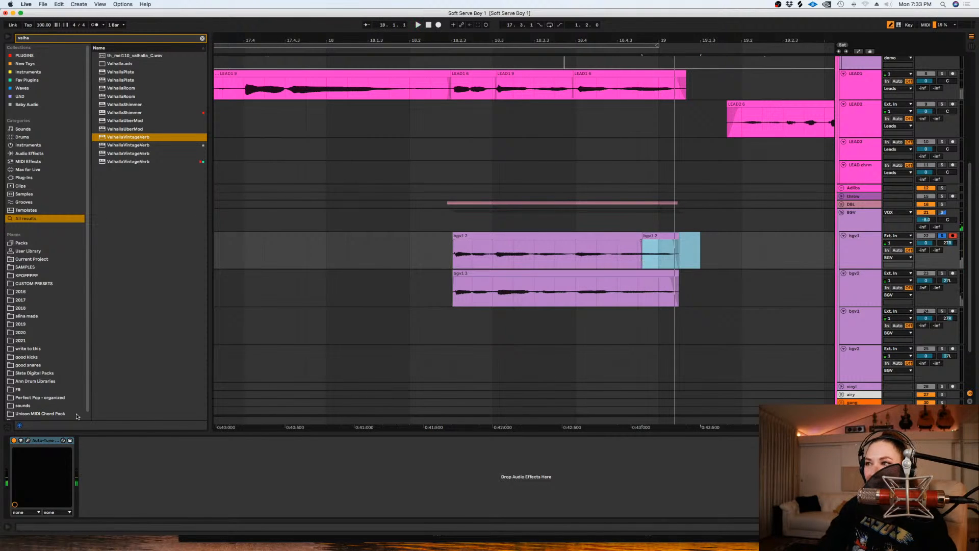
pyautogui.hotkey('shift', 'Tab')
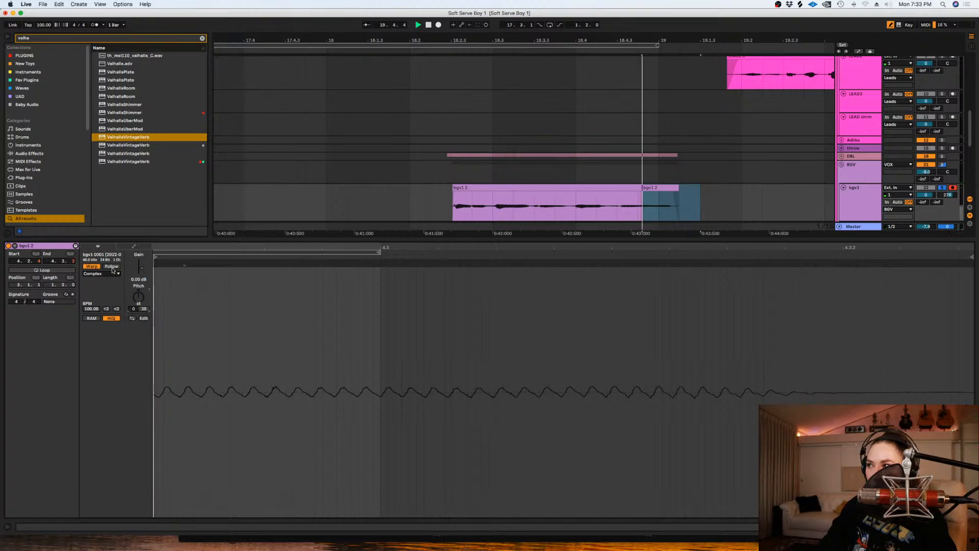
pyautogui.click(119, 274)
pyautogui.click(101, 314)
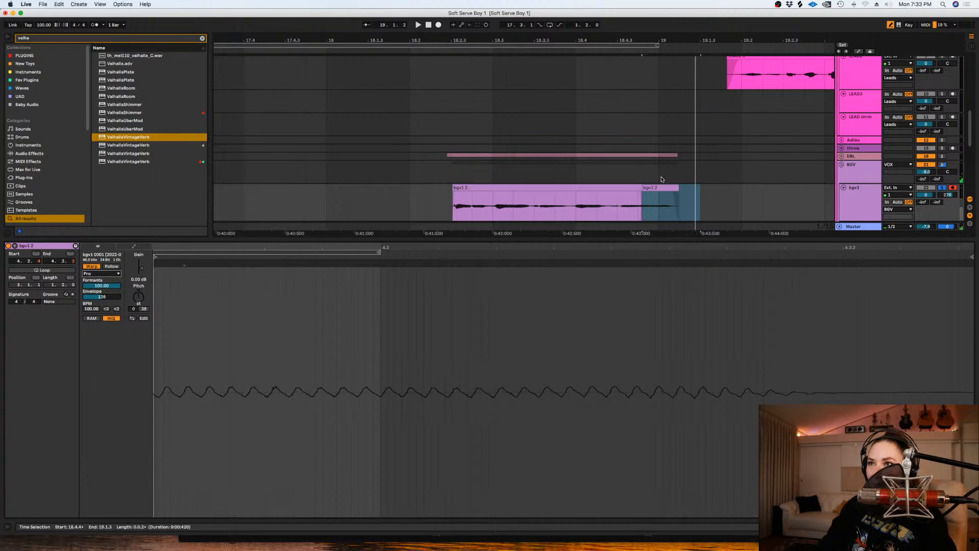
pyautogui.hotkey('shift', 'Tab')
pyautogui.click(644, 195)
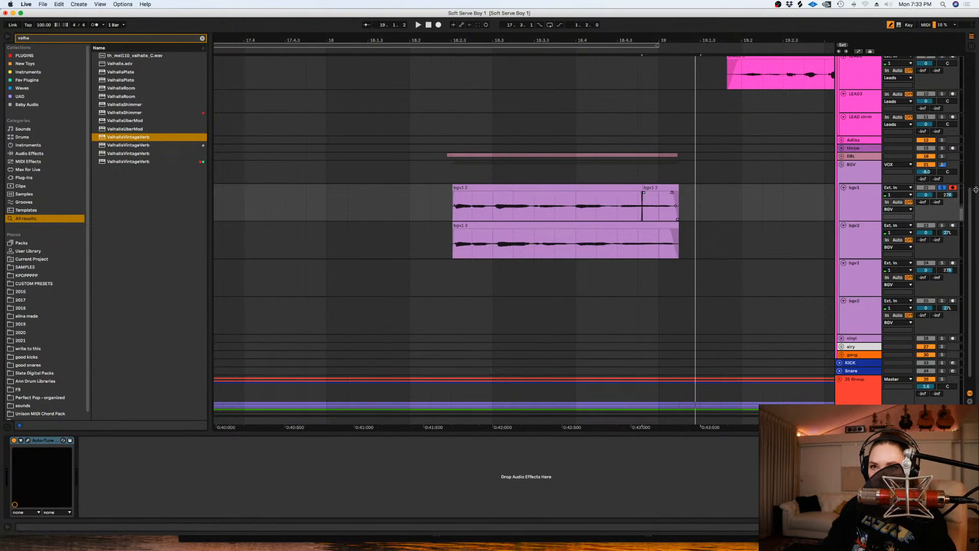
# - Switch the solo from bgv1 to bgv2 and play the ending of the bgv2 clip
pyautogui.click(942, 188)
pyautogui.click(943, 227)
pyautogui.moveTo(683, 245); pyautogui.dragTo(621, 245)
pyautogui.click(621, 245)
pyautogui.press('space')
pyautogui.press('space')
# - Split off the bgv2 clip's tail from about 18.4.4 and set its warp mode to Complex Pro
pyautogui.moveTo(683, 246); pyautogui.dragTo(646, 245)
pyautogui.press('super+e')
pyautogui.hotkey('shift', 'Tab')
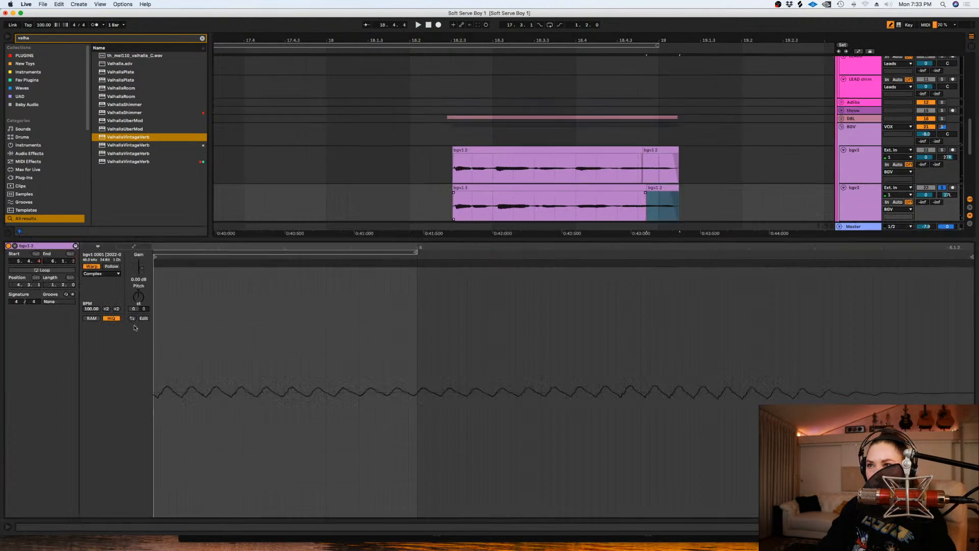
pyautogui.click(94, 274)
pyautogui.click(97, 312)
pyautogui.click(97, 275)
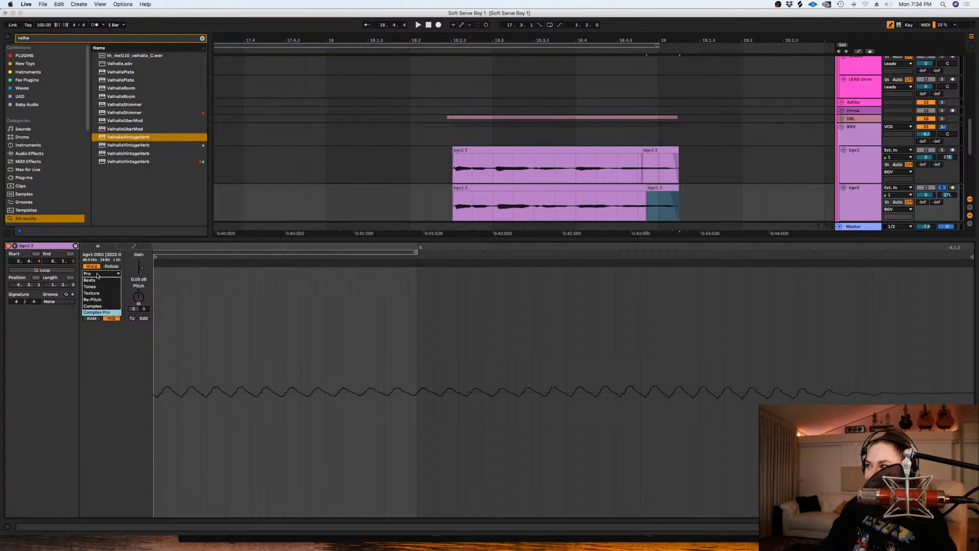
pyautogui.click(149, 336)
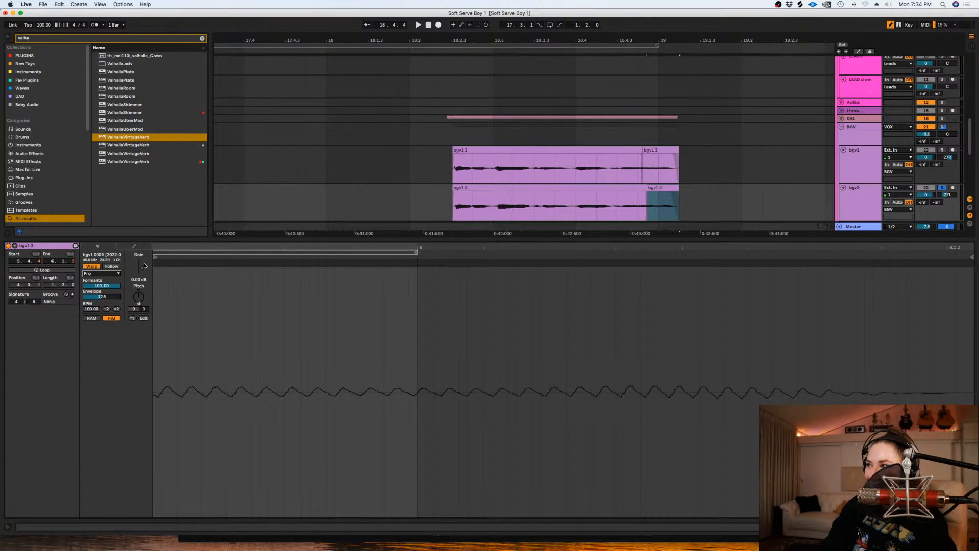
# - Raise the detune of bgv2's tail clip, replaying it to check the pitch, and close the clip view
pyautogui.press('space')
pyautogui.moveTo(143, 309); pyautogui.dragTo(143, 298)
pyautogui.press('space')
pyautogui.press('space')
# - Unsolo bgv2 and set the BGV group's volume to -5.2 dB while playing from 18.2
pyautogui.press('space')
pyautogui.press('space')
pyautogui.press('space')
pyautogui.hotkey('shift', 'Tab')
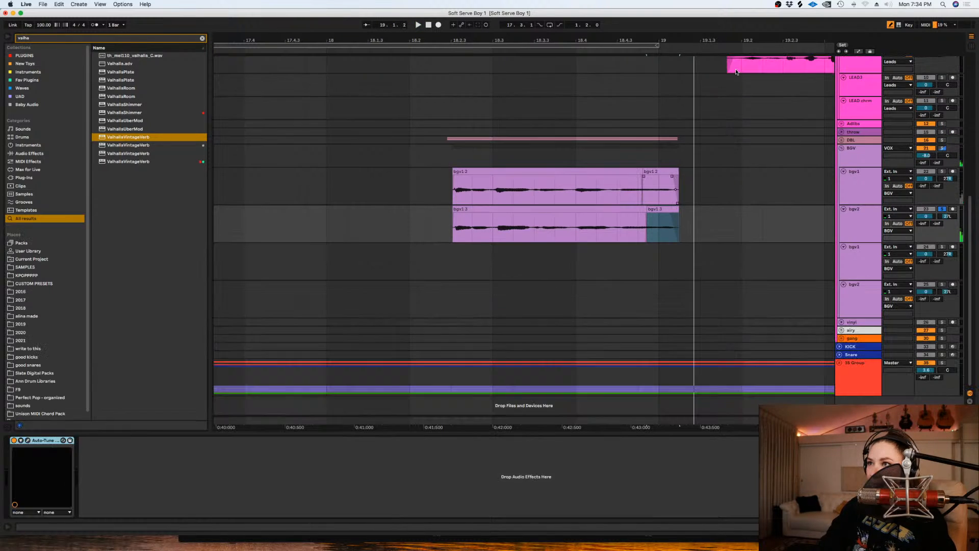
pyautogui.click(412, 223)
pyautogui.click(942, 209)
pyautogui.press('space')
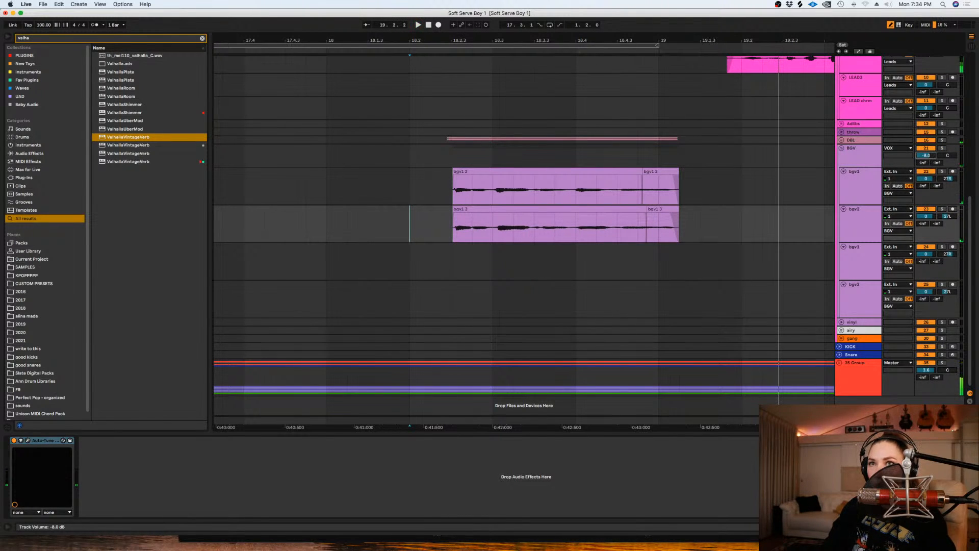
pyautogui.press('space')
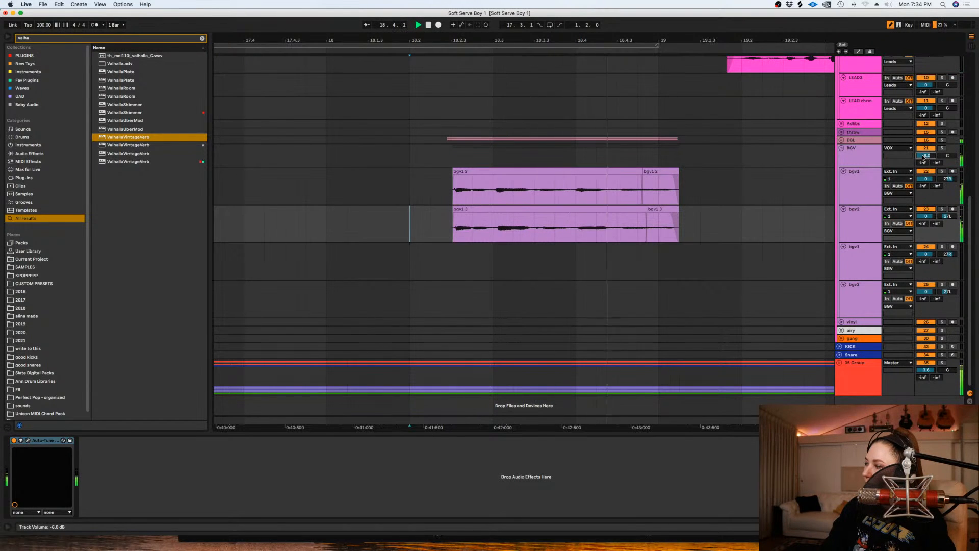
pyautogui.press('space')
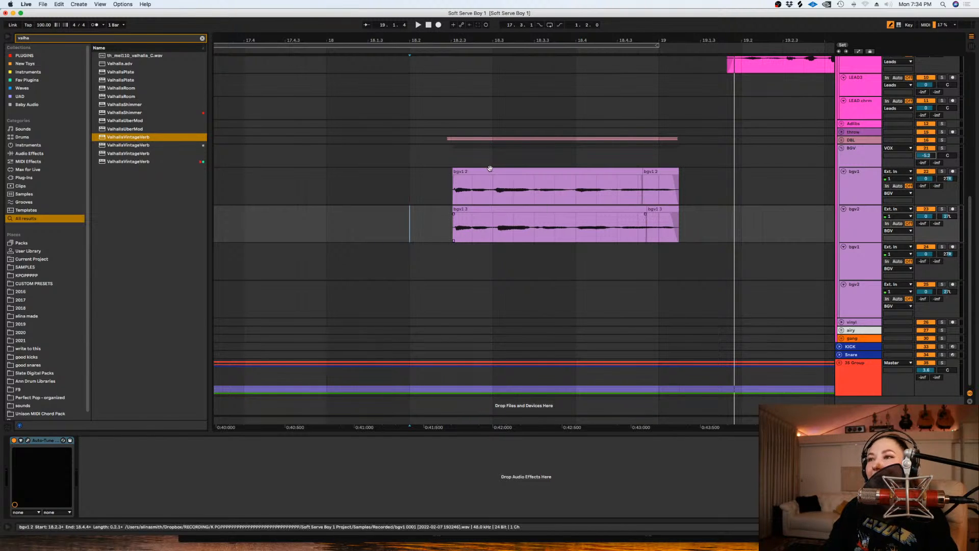
# - Play both bgv clips from 18.2.3 to check their level in the mix
pyautogui.moveTo(438, 190); pyautogui.dragTo(448, 219)
pyautogui.click(457, 188)
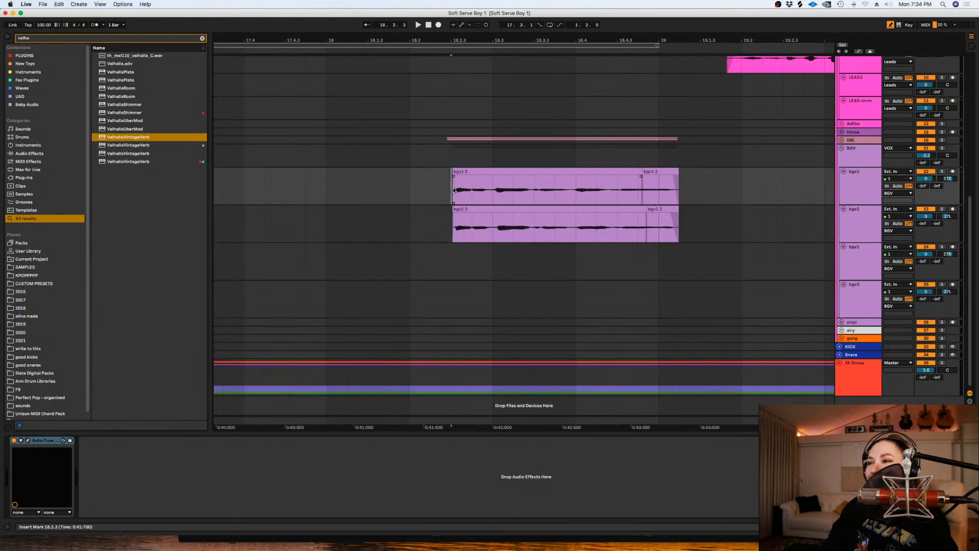
pyautogui.press('space')
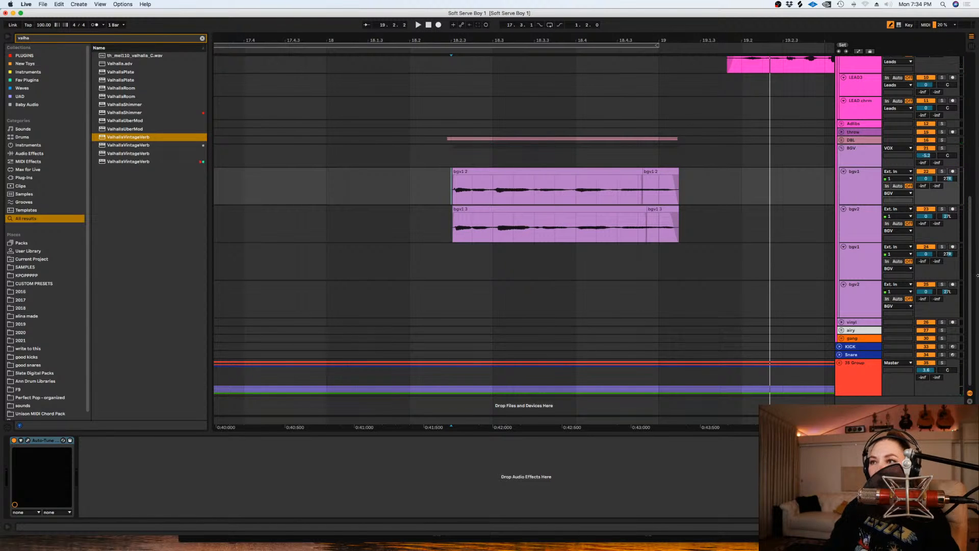
# - Duplicate the two empty bgv tracks in the BGV group
pyautogui.click(871, 268)
pyautogui.keyDown('shift'); pyautogui.click(867, 294); pyautogui.keyUp('shift')
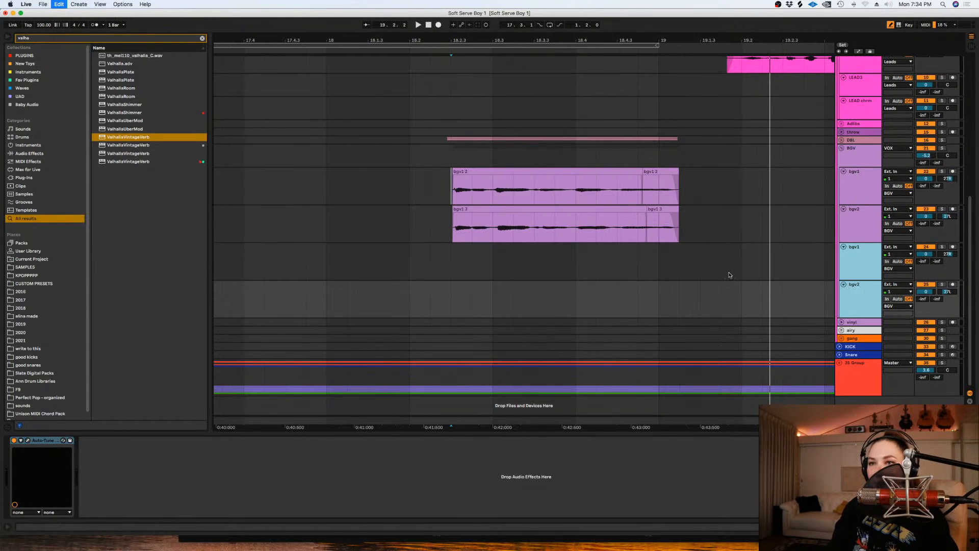
pyautogui.press('super+d')
pyautogui.scroll(-2, 730, 276)
pyautogui.click(594, 315)
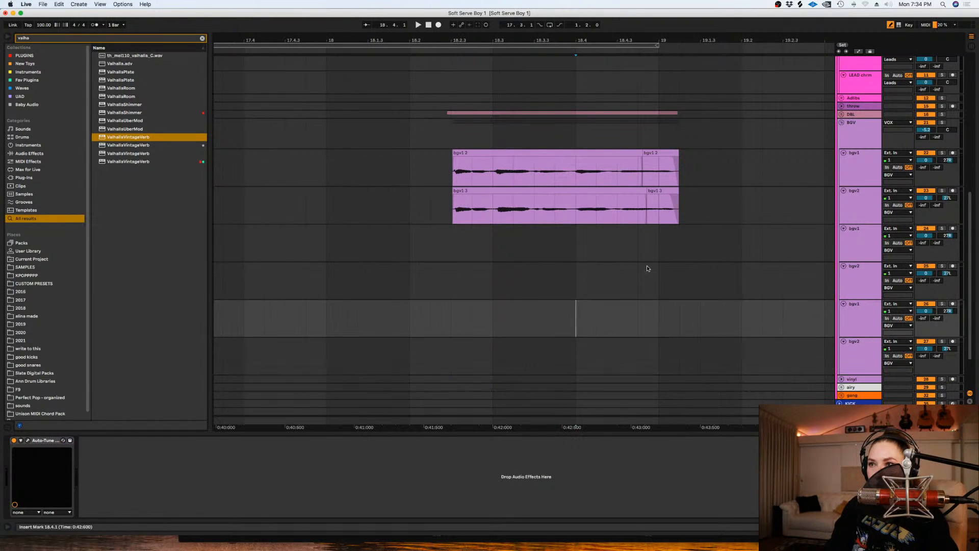
# - Select the four empty bgv tracks and increase their height
pyautogui.click(864, 237)
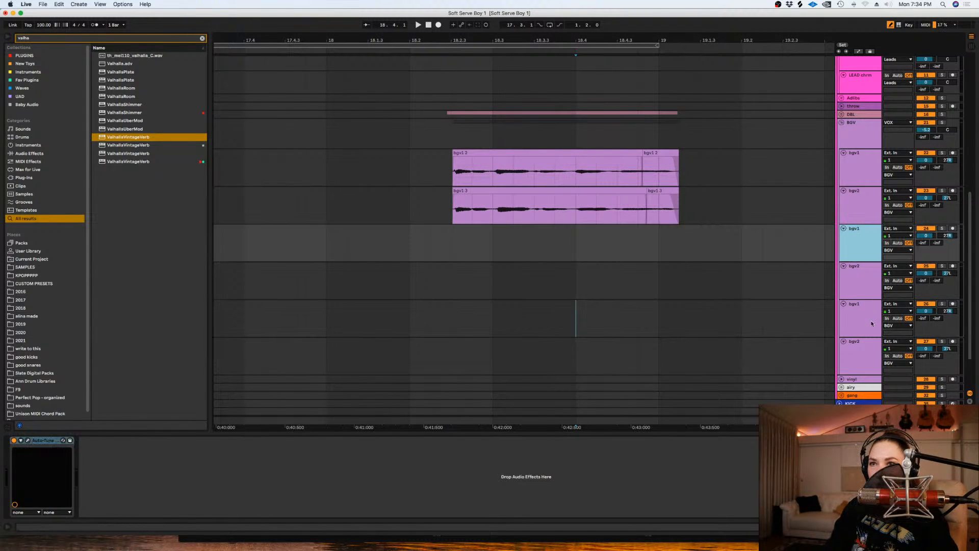
pyautogui.keyDown('shift'); pyautogui.click(871, 341); pyautogui.keyUp('shift')
pyautogui.scroll(-1, 865, 337)
pyautogui.click(579, 249)
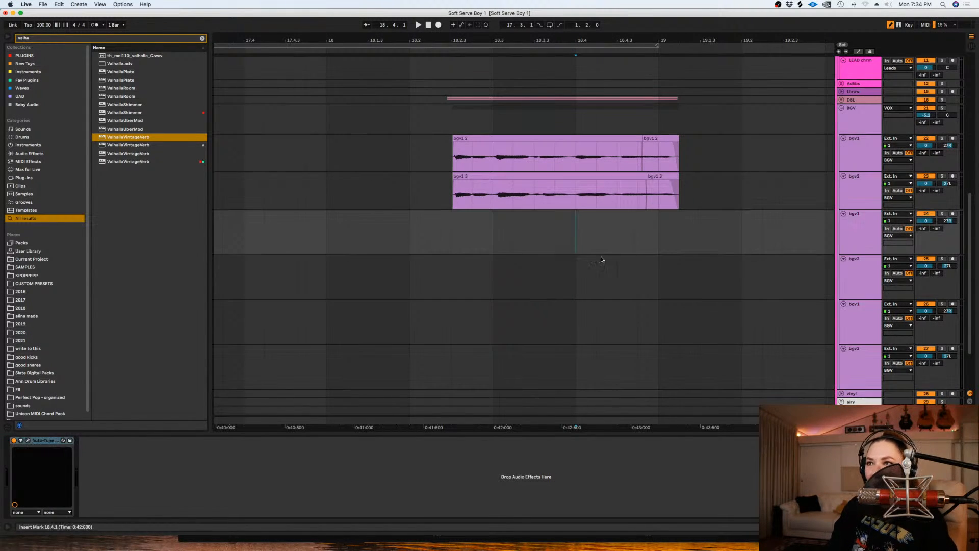
# - Select 18.1.1 to 19.2.1 on the first empty bgv1 track and play that passage
pyautogui.moveTo(737, 236); pyautogui.dragTo(322, 229)
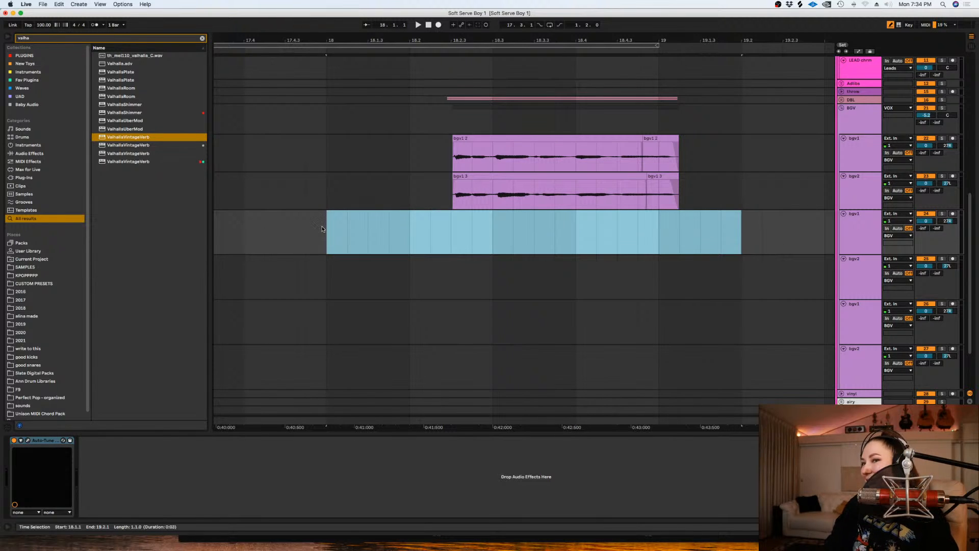
pyautogui.press('space')
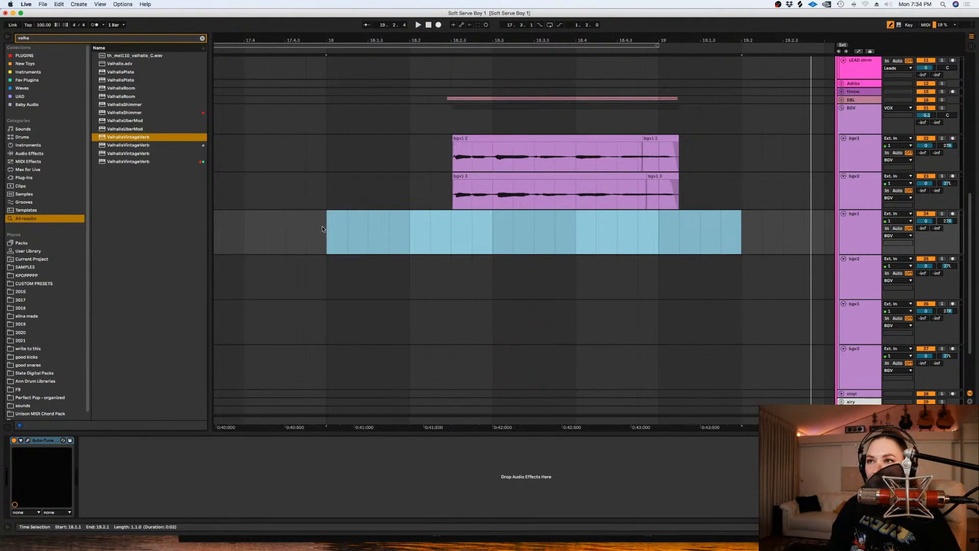
pyautogui.click(482, 272)
pyautogui.press('-')
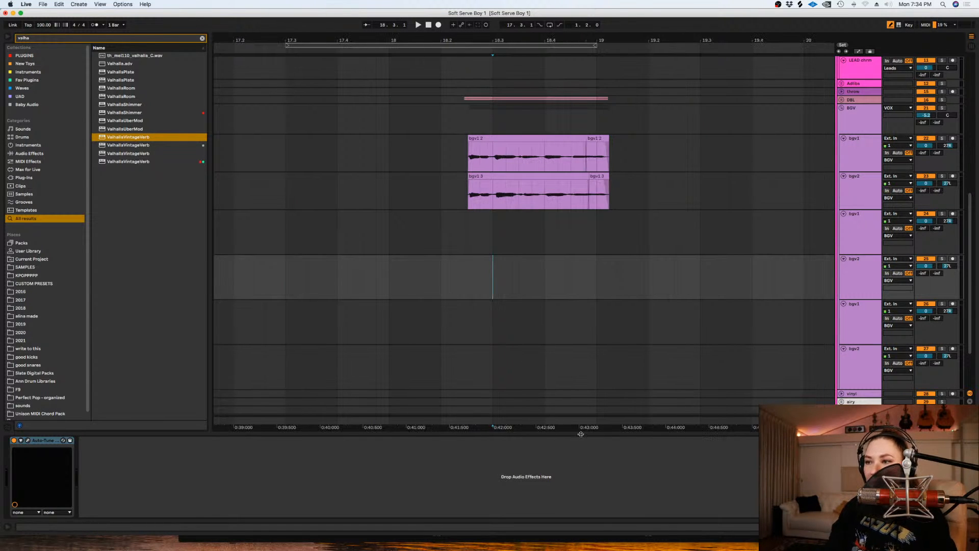
pyautogui.moveTo(582, 425); pyautogui.dragTo(599, 408)
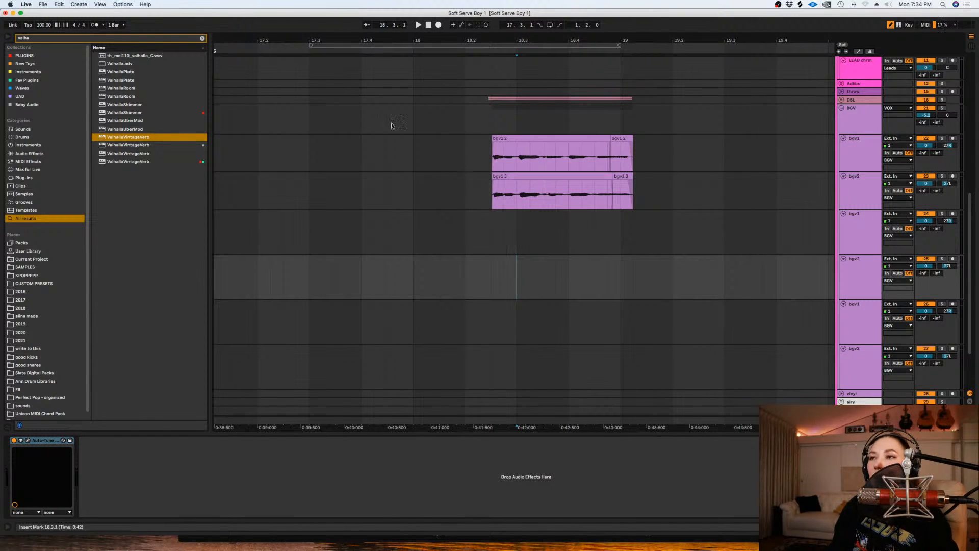
# - Play the backing vocals briefly from 18.2.3, stop, and play the passage again from 18.1.1
pyautogui.click(492, 193)
pyautogui.press('space')
pyautogui.press('space')
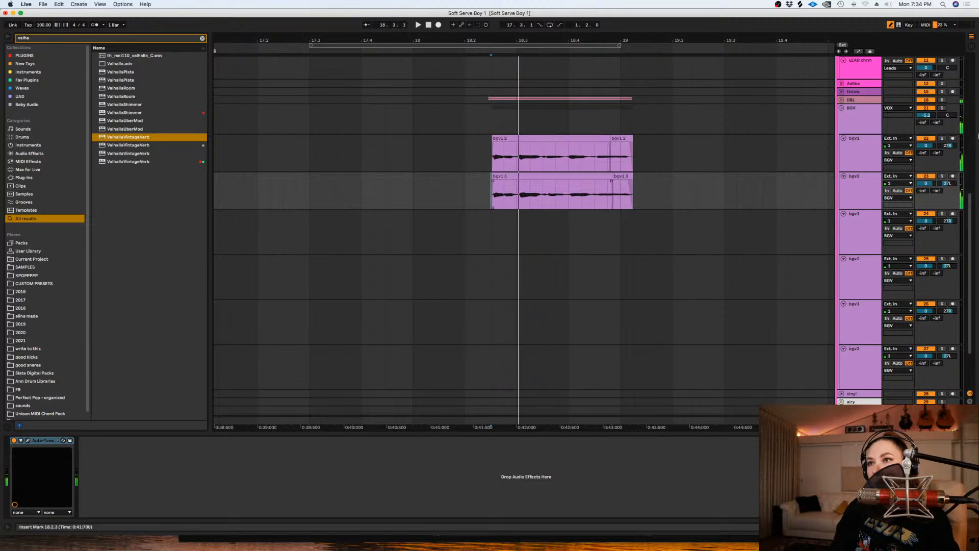
pyautogui.click(926, 176)
pyautogui.click(927, 176)
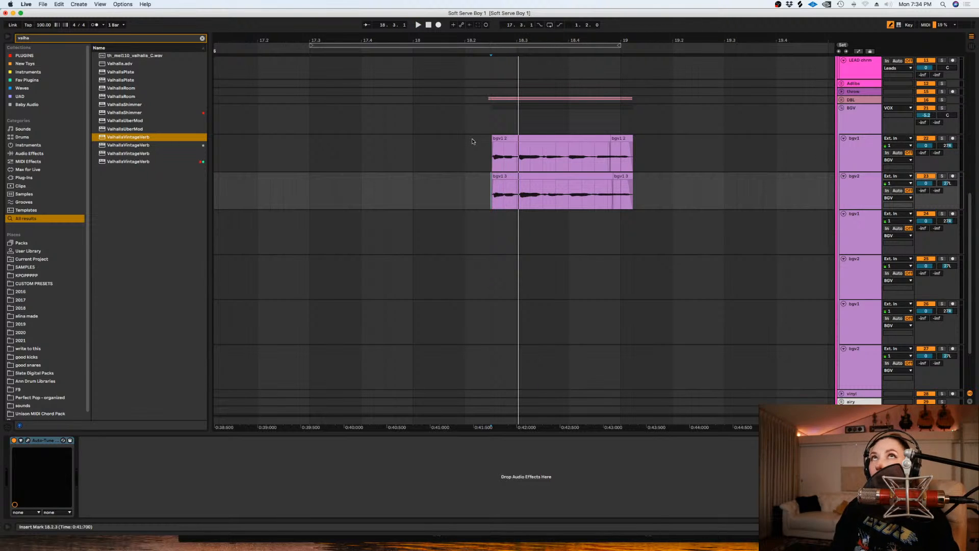
pyautogui.click(437, 123)
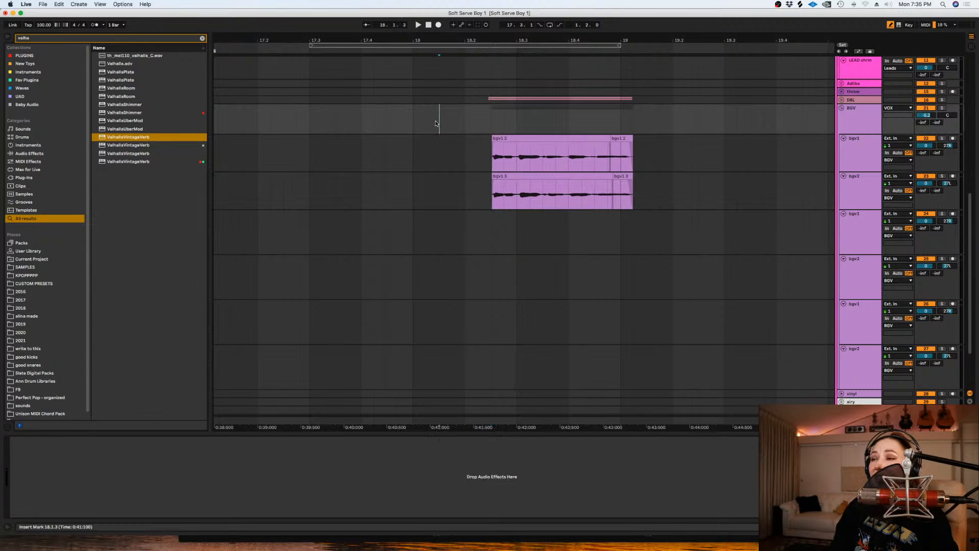
pyautogui.click(416, 130)
pyautogui.press('space')
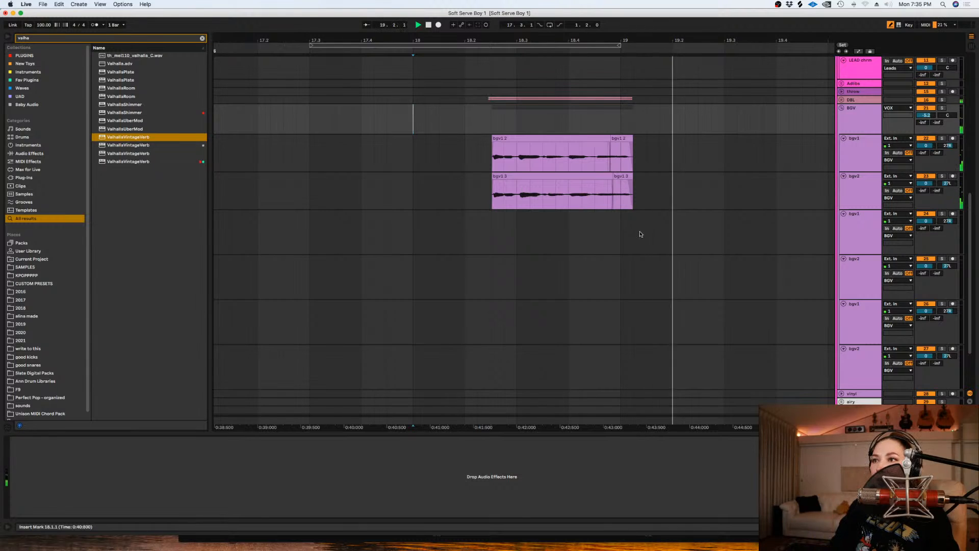
# - Loop the range from 17.3.1 to 19.2.1 and arm the first empty bgv1 track for recording
pyautogui.moveTo(666, 234); pyautogui.dragTo(311, 231)
pyautogui.press('super+l')
pyautogui.click(953, 214)
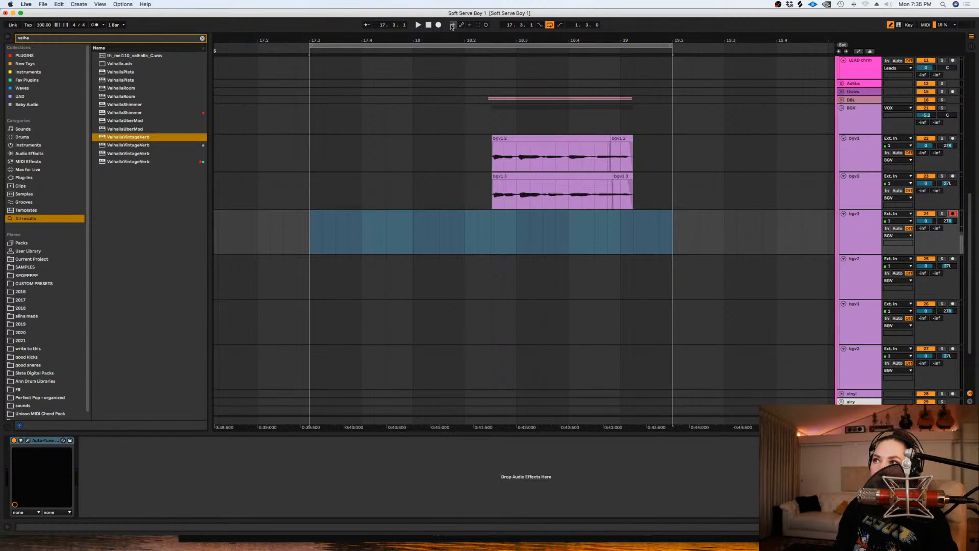
pyautogui.click(438, 25)
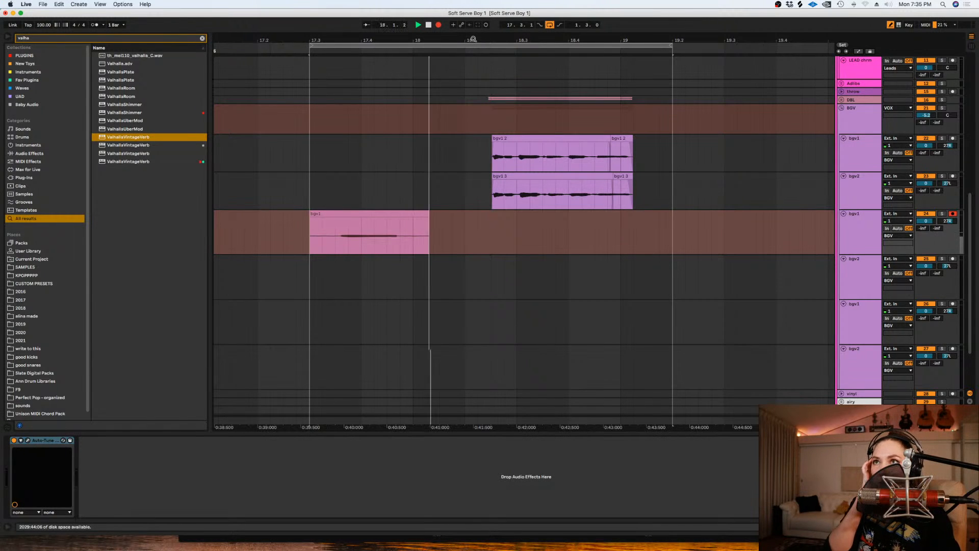
pyautogui.press('space')
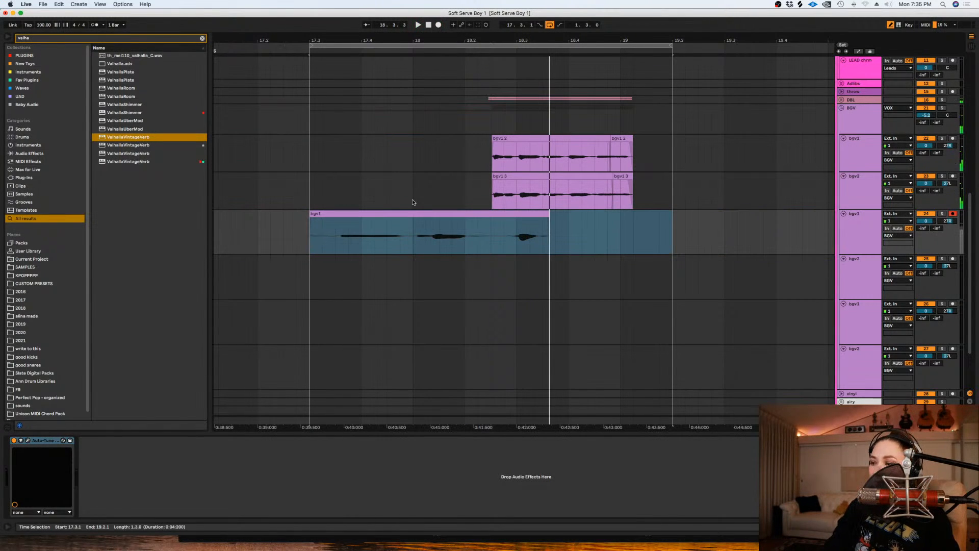
pyautogui.press('Delete')
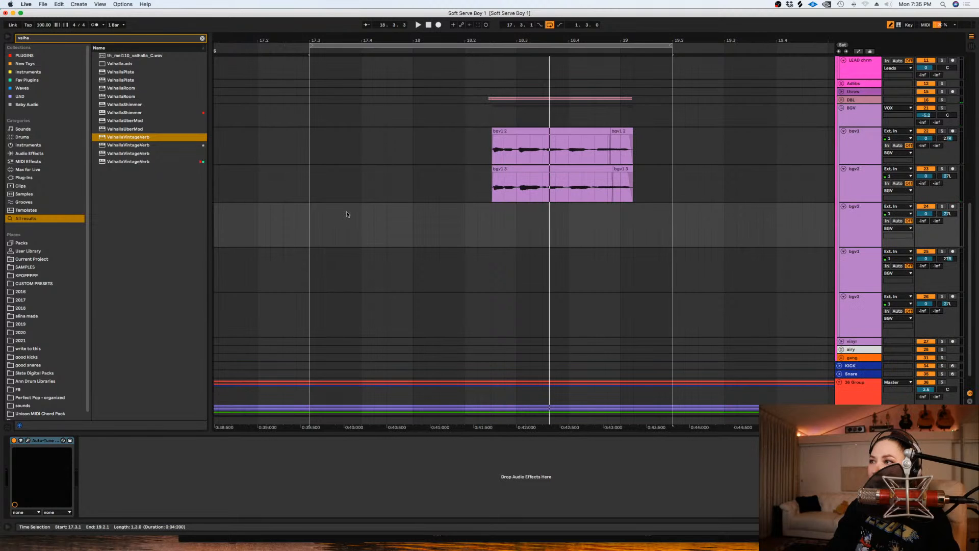
pyautogui.press('super+z')
pyautogui.press('super+z')
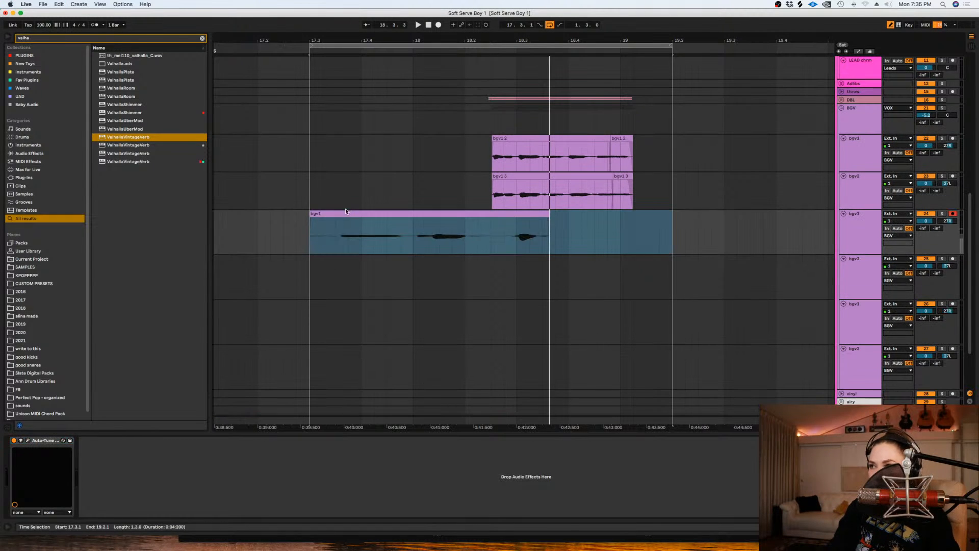
# - Record a take on the armed bgv1 track from 17.3.1 and delete its main part
pyautogui.click(323, 199)
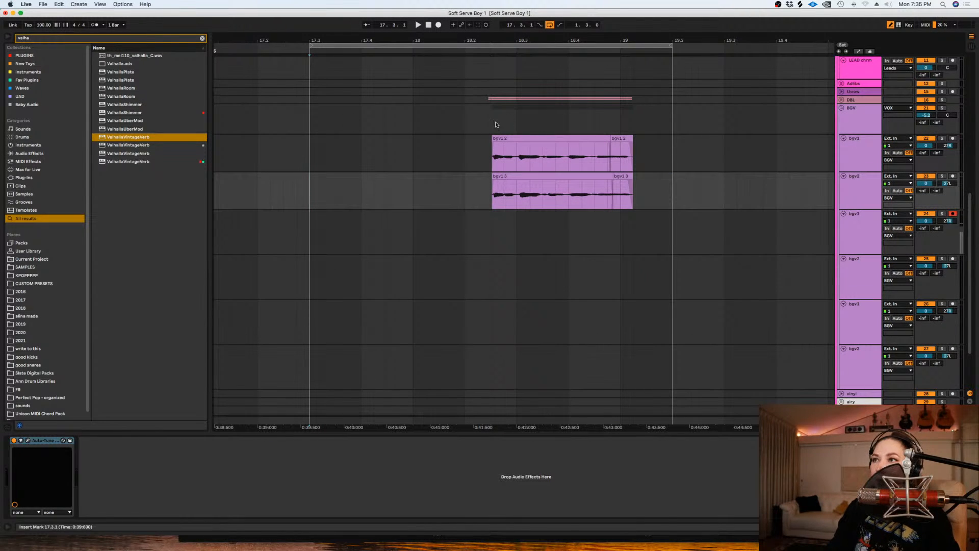
pyautogui.click(437, 25)
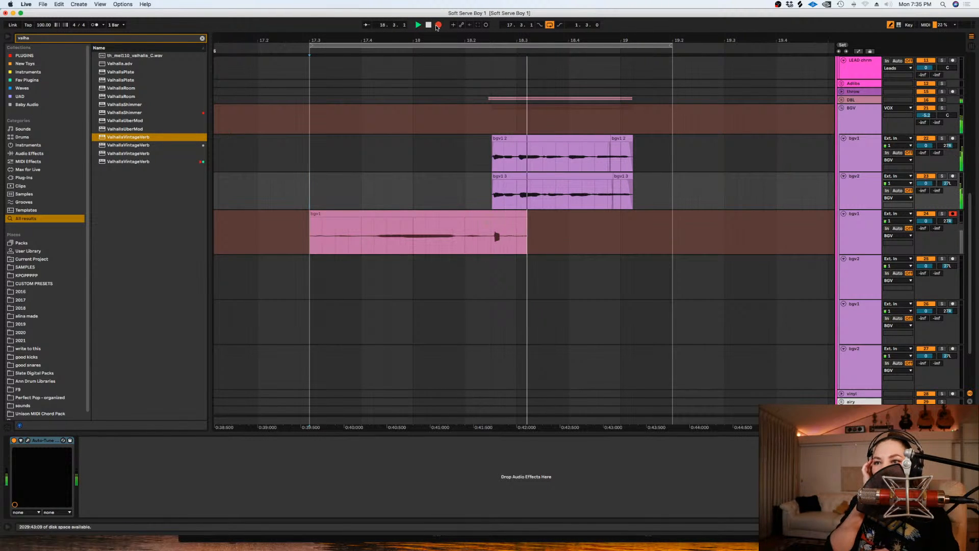
pyautogui.press('space')
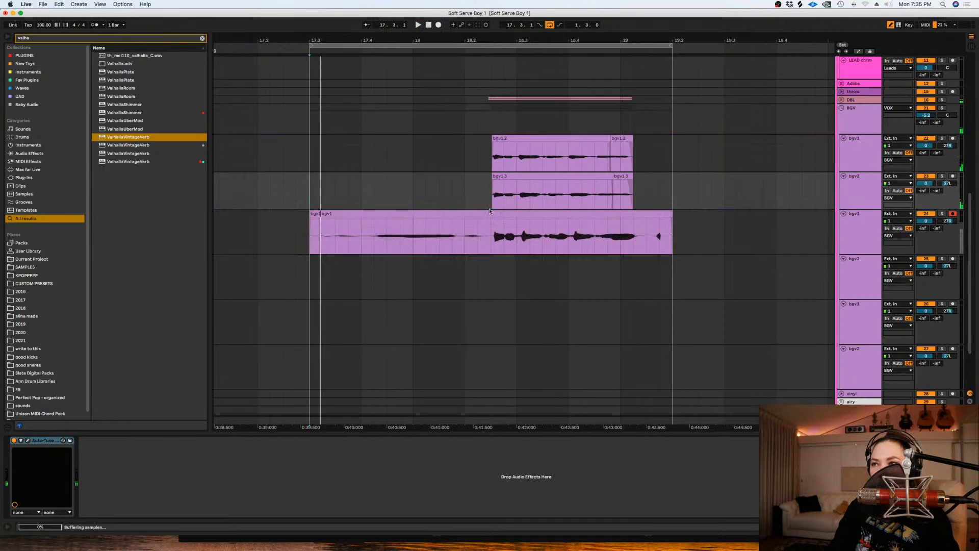
pyautogui.click(490, 214)
pyautogui.press('Delete')
pyautogui.click(490, 222)
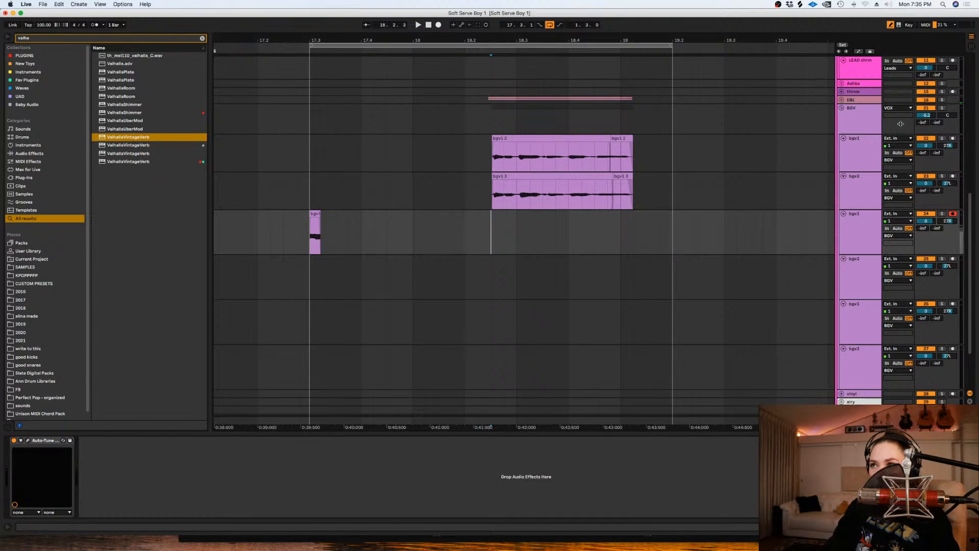
# - Play the DBL track soloed from 18.2.3, and unsolo it
pyautogui.click(942, 100)
pyautogui.press('space')
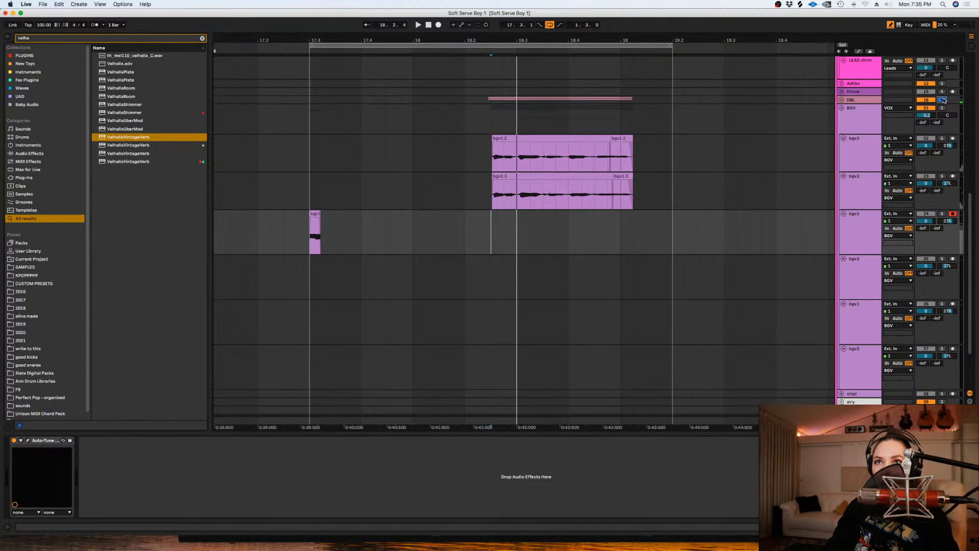
pyautogui.click(943, 100)
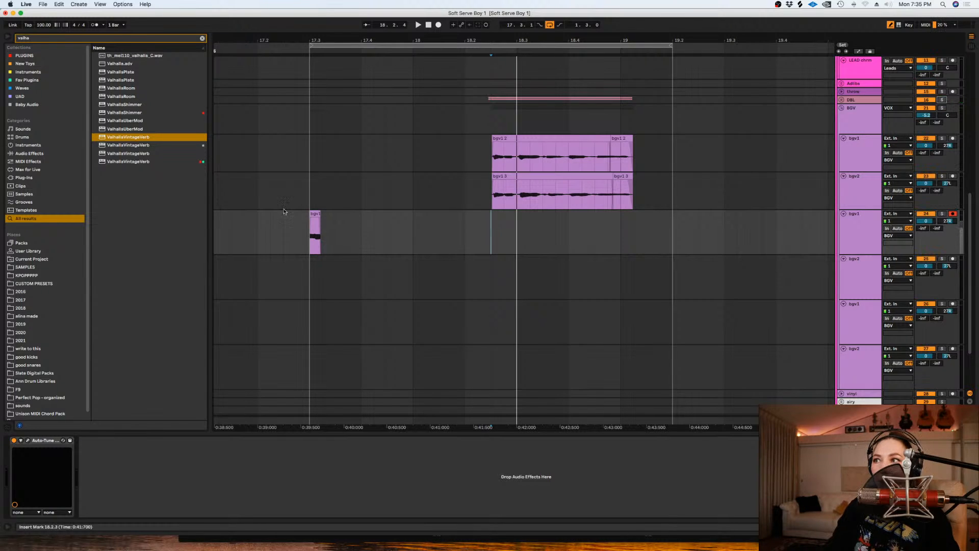
# - Start playback from 17.3.1 and punch in another take on the armed bgv1 track
pyautogui.click(310, 191)
pyautogui.press('space')
pyautogui.click(438, 26)
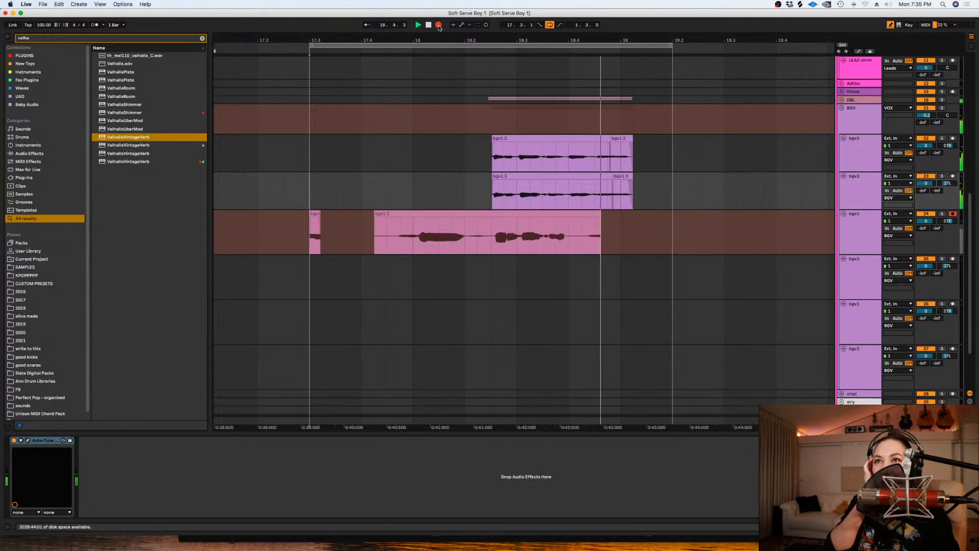
pyautogui.press('space')
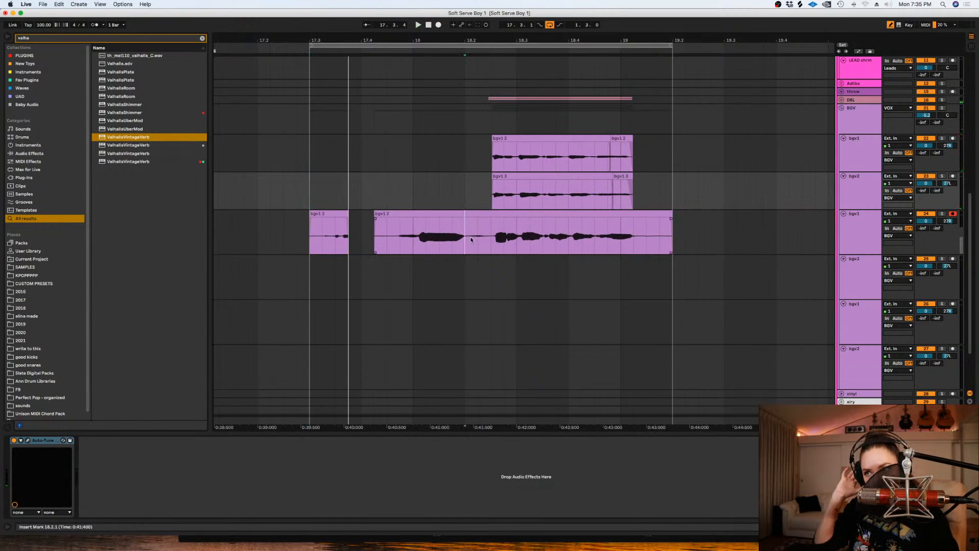
# - Try shifting the take's last phrase slightly earlier while auditioning it, and clear all clips from the armed bgv1 track
pyautogui.click(509, 216)
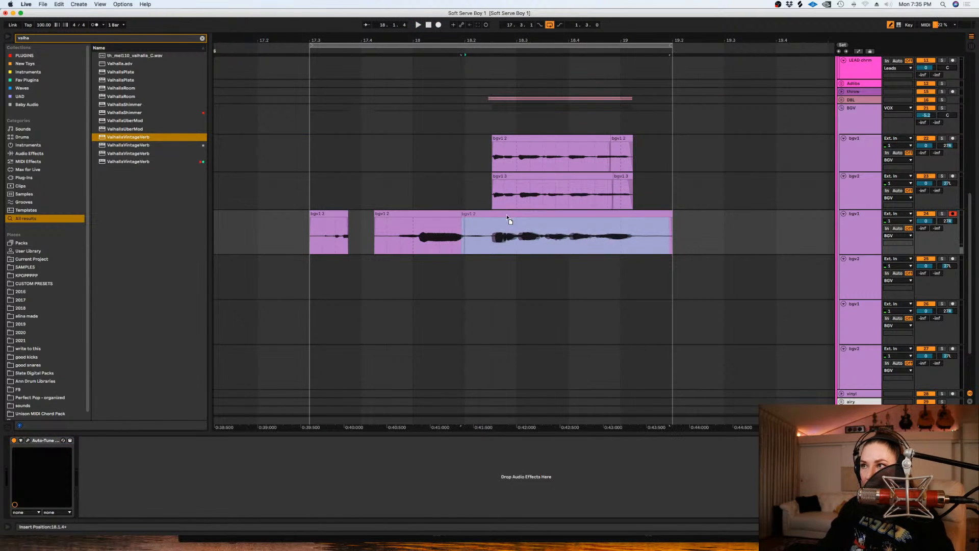
pyautogui.press('space')
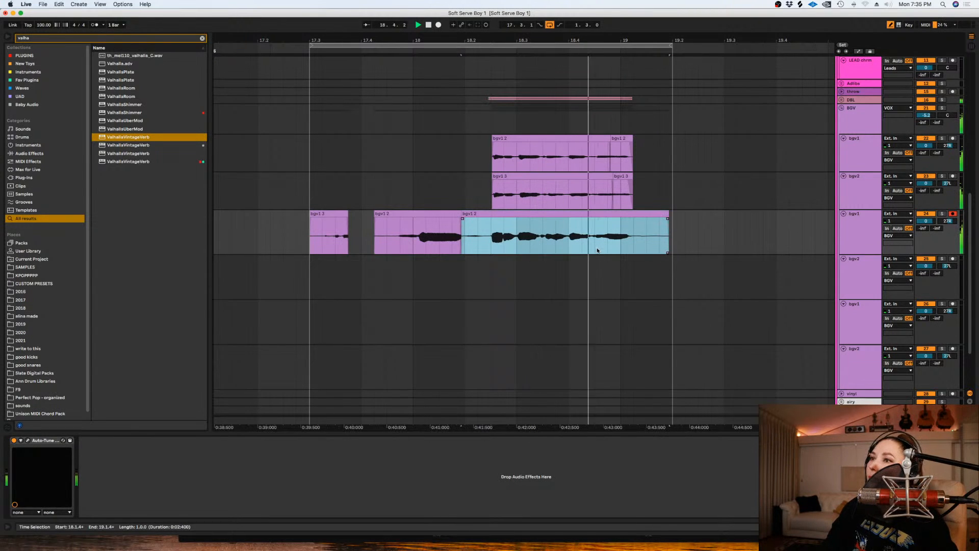
pyautogui.press('space')
pyautogui.moveTo(724, 238); pyautogui.dragTo(305, 234)
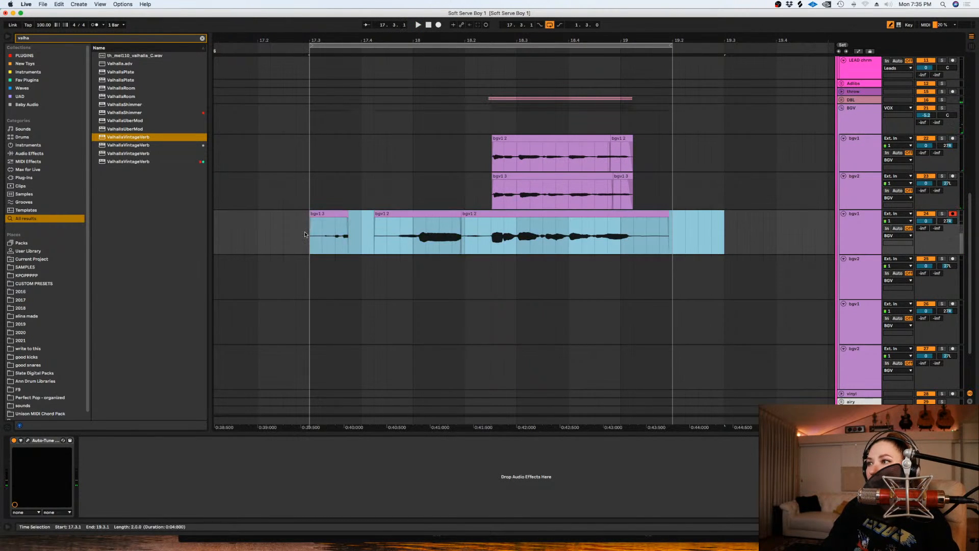
pyautogui.click(311, 194)
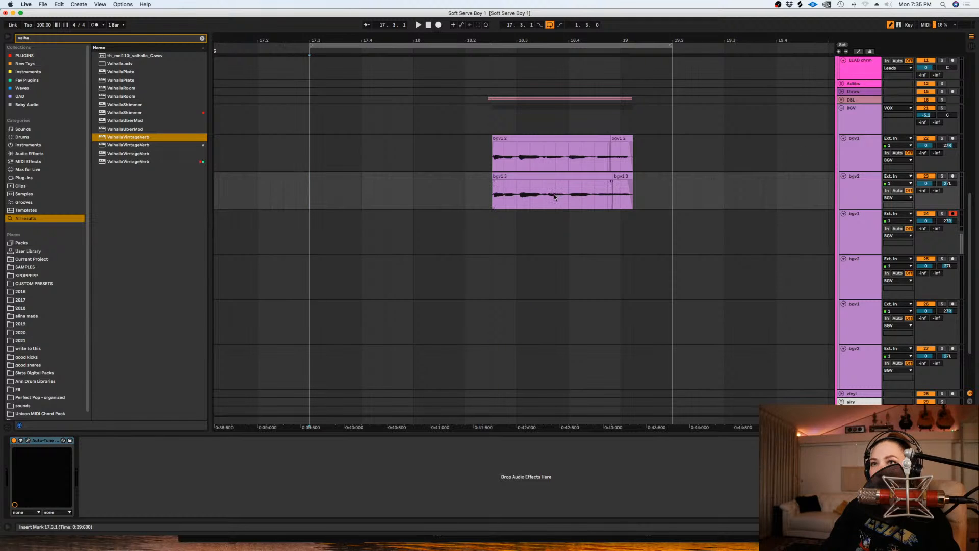
# - Record a fresh take on the cleared bgv1 track from 17.3.1 and undo it
pyautogui.click(441, 27)
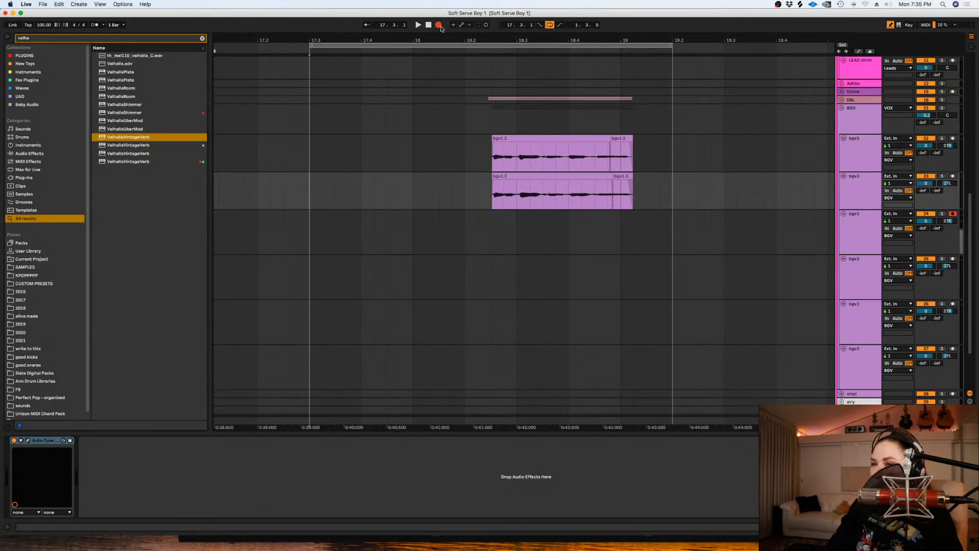
pyautogui.press('space')
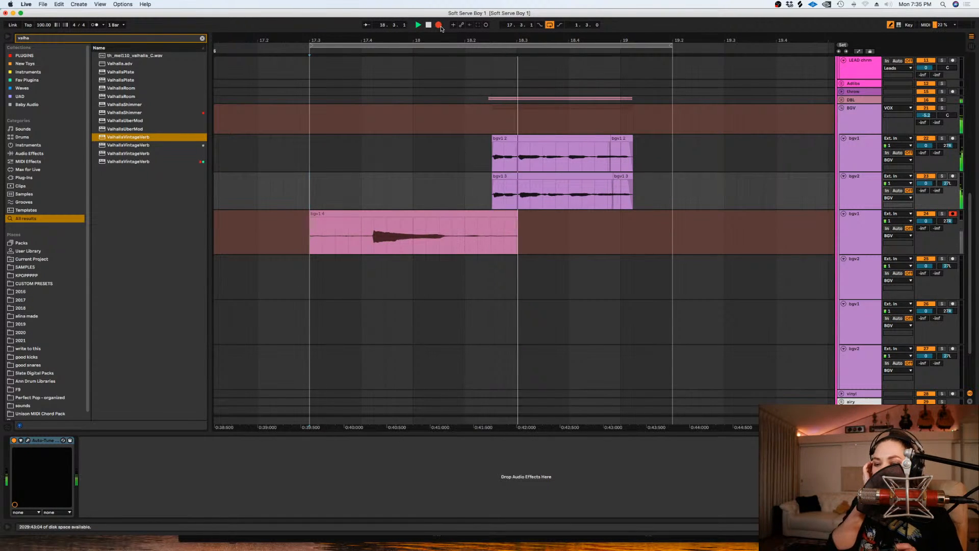
pyautogui.press('space')
pyautogui.press('super+z')
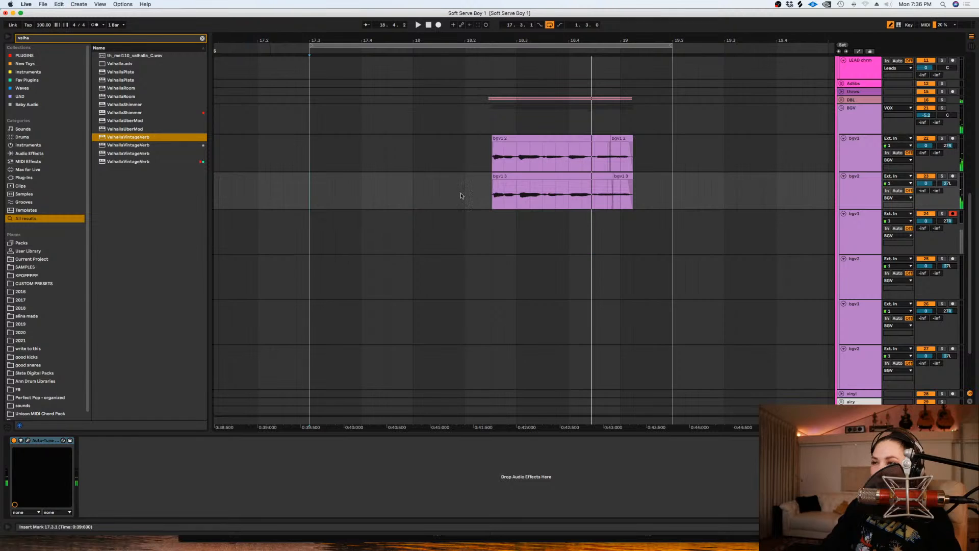
# - Listen to the soloed DBL part from 18.2.3 as a reference and turn its solo off
pyautogui.click(504, 246)
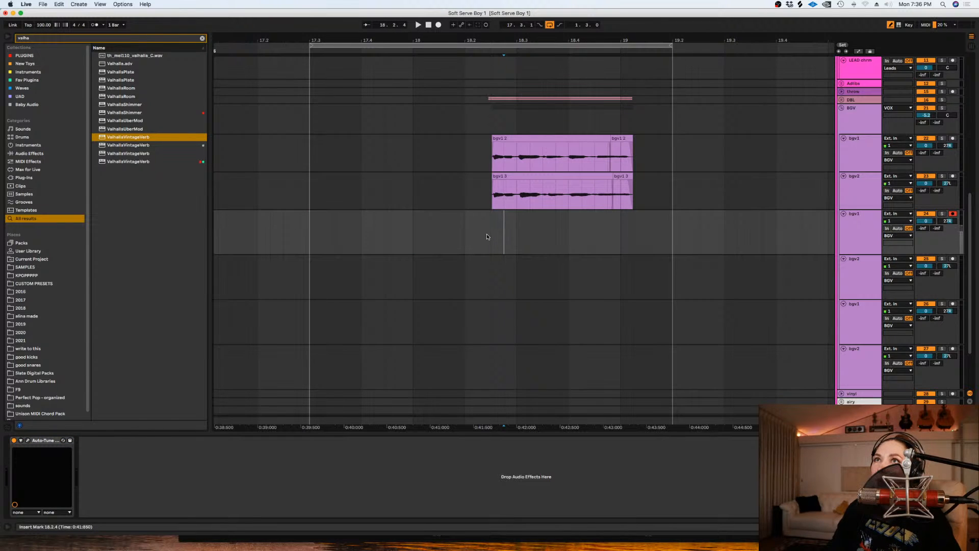
pyautogui.press('space')
pyautogui.click(490, 100)
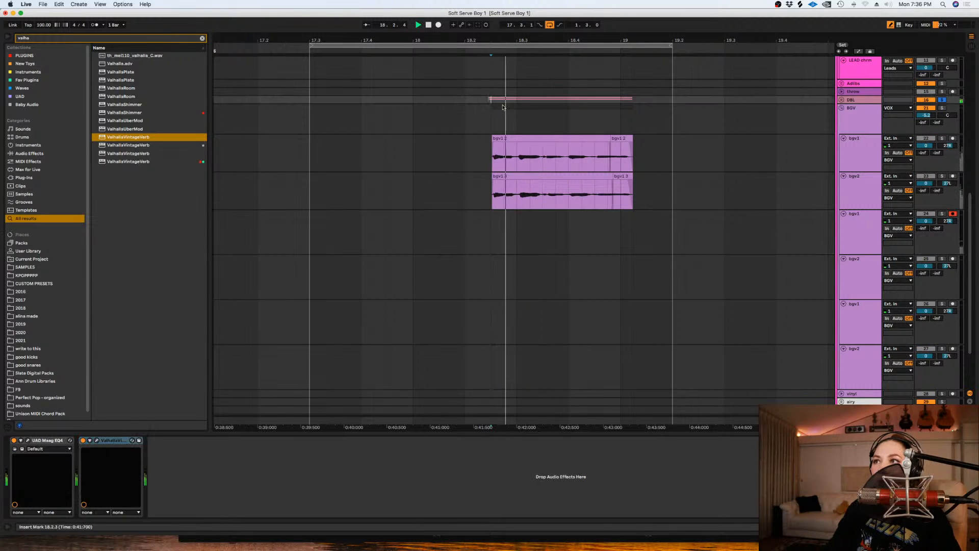
pyautogui.click(942, 100)
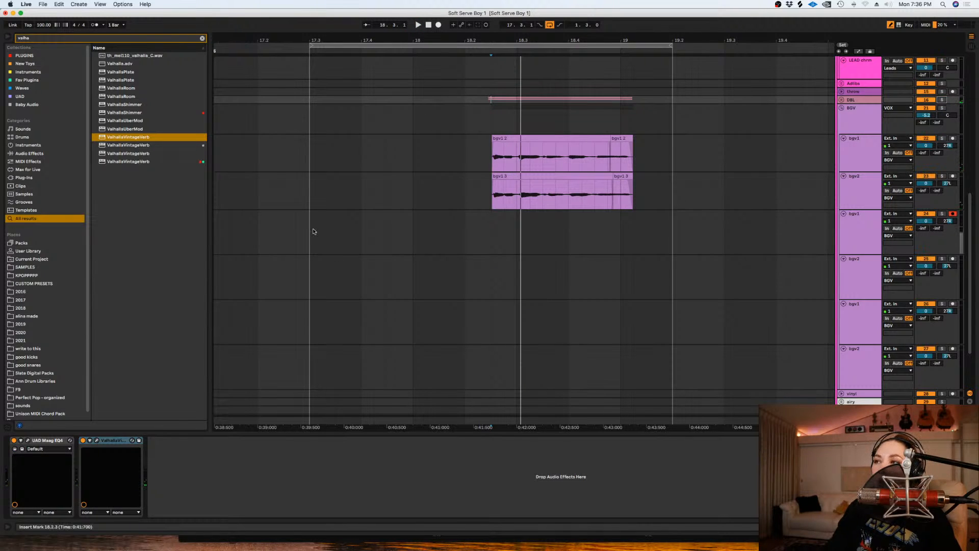
# - Record looped takes on the armed bgv1 track and move the last take's phrase from 18.2.3 onward to the bgv2 track below
pyautogui.click(311, 232)
pyautogui.press('space')
pyautogui.click(438, 25)
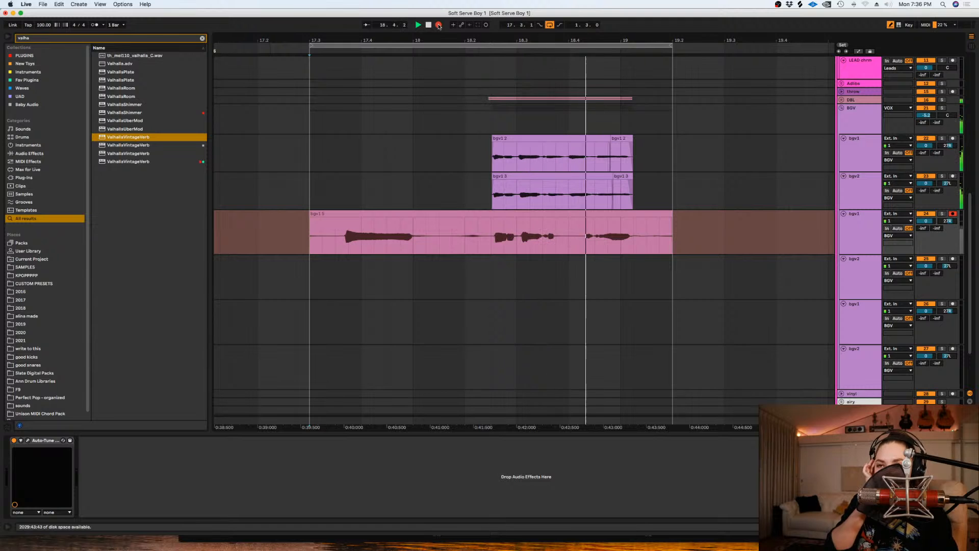
pyautogui.press('space')
pyautogui.click(492, 226)
pyautogui.moveTo(512, 214); pyautogui.dragTo(513, 275)
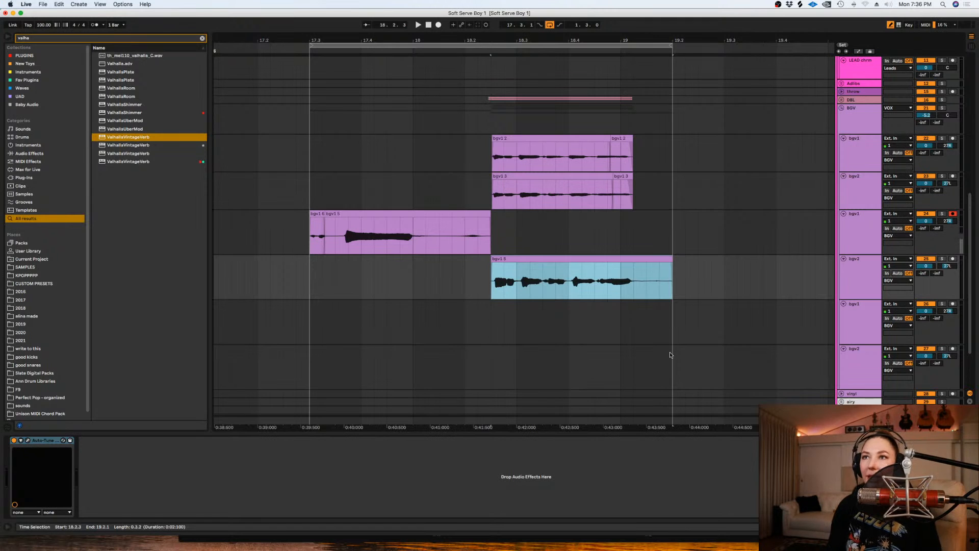
# - Show the bgv1 track's take lanes and bring the fourth take from 18.2.3 onward into the main lane
pyautogui.click(849, 241)
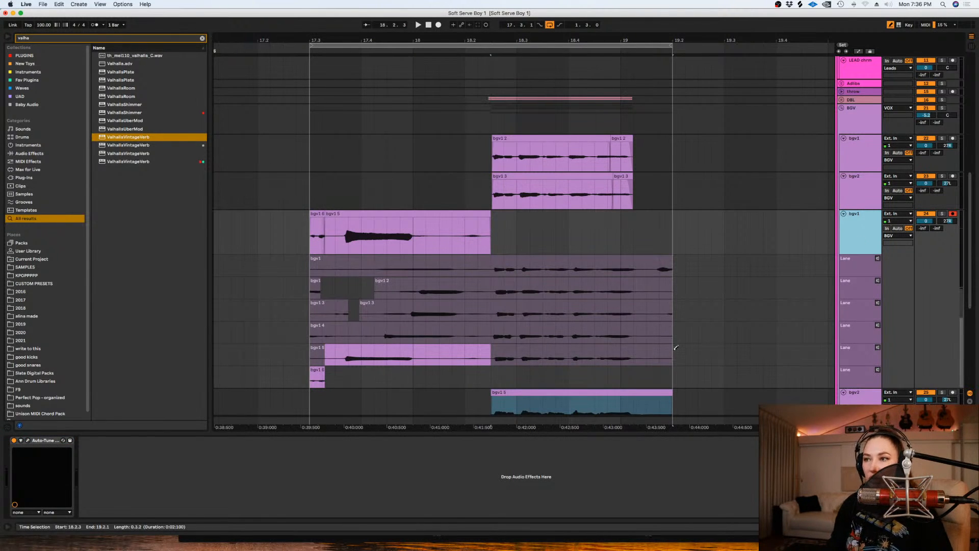
pyautogui.scroll(-1, 685, 326)
pyautogui.moveTo(686, 312); pyautogui.dragTo(498, 315)
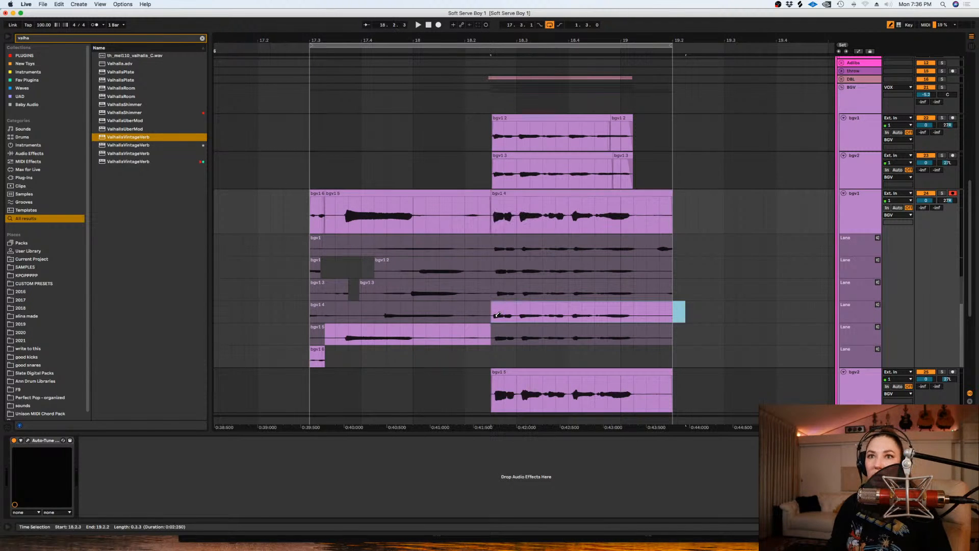
# - Hide the take lanes and trim both new bgv clips to the phrase from 18.2.3 to about 19.1.1
pyautogui.moveTo(698, 212); pyautogui.dragTo(635, 212)
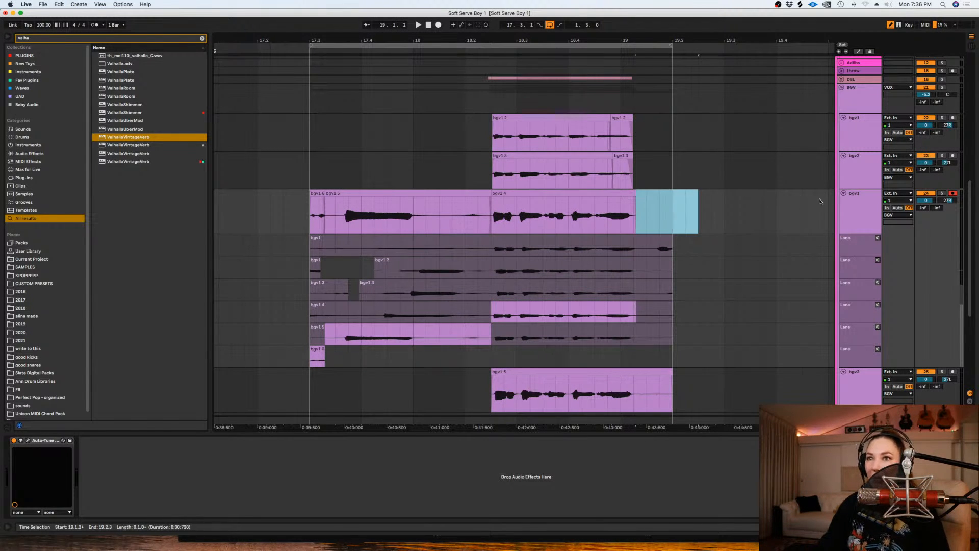
pyautogui.click(871, 222)
pyautogui.press('super+alt+u')
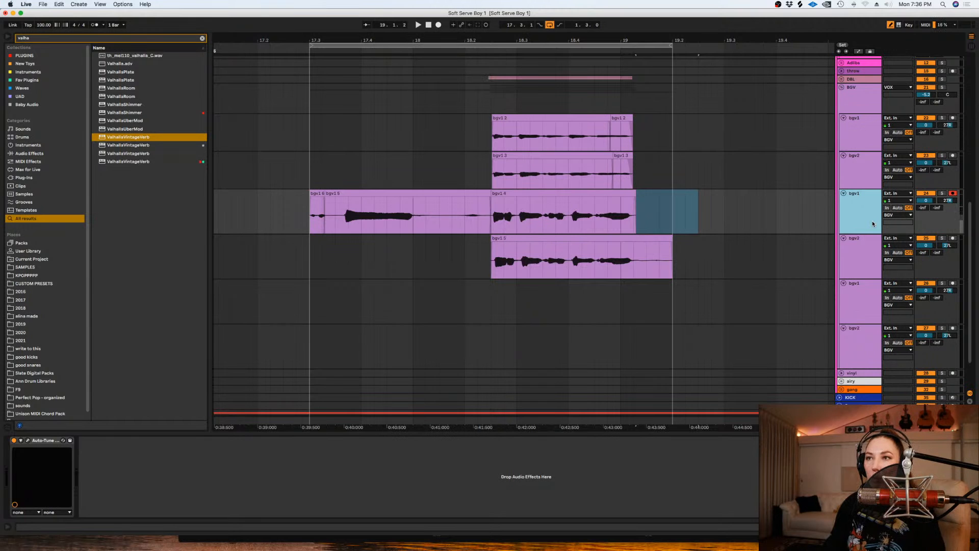
pyautogui.moveTo(723, 256); pyautogui.dragTo(633, 218)
pyautogui.click(473, 195)
pyautogui.press('Delete')
pyautogui.moveTo(348, 219); pyautogui.dragTo(305, 219)
pyautogui.press('Delete')
pyautogui.click(487, 210)
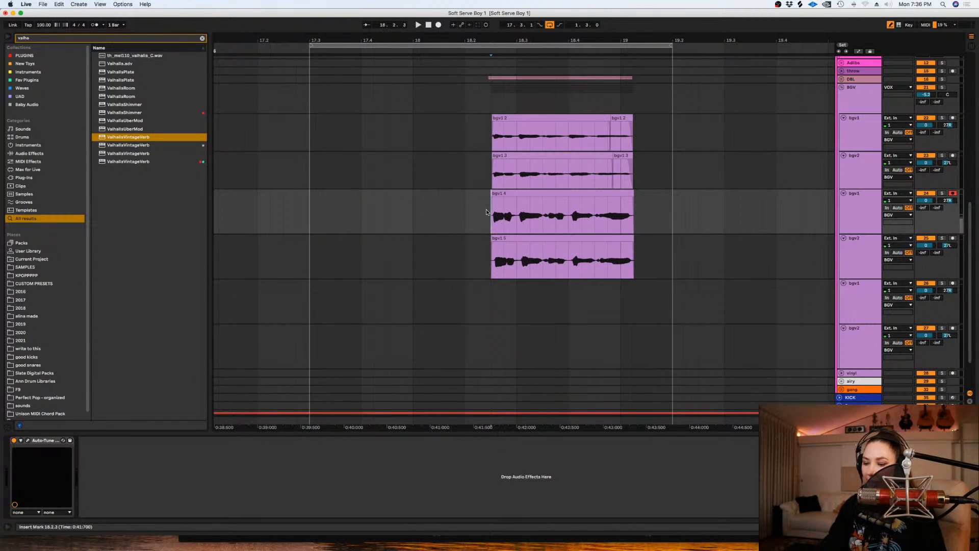
# - Shift the new bgv2 clip slightly earlier to align with the clips above, and play the passage
pyautogui.press('+')
pyautogui.press('+')
pyautogui.press('+')
pyautogui.moveTo(533, 239); pyautogui.dragTo(525, 239)
pyautogui.click(463, 244)
pyautogui.press('space')
pyautogui.press('-')
pyautogui.press('-')
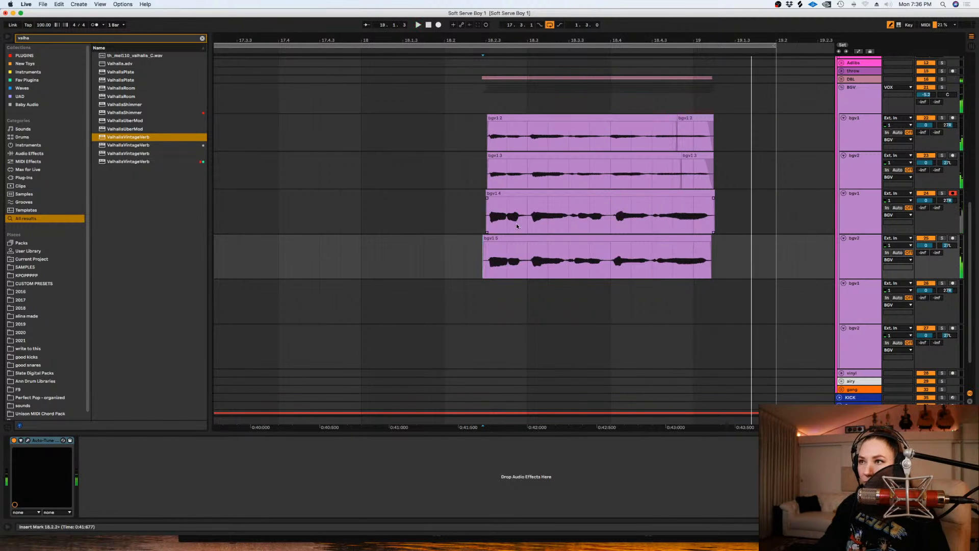
# - Nudge the new bgv1 clip slightly earlier to match the bgv2 clip below, and play the phrase
pyautogui.click(509, 219)
pyautogui.press('space')
pyautogui.press('+')
pyautogui.press('+')
pyautogui.press('+')
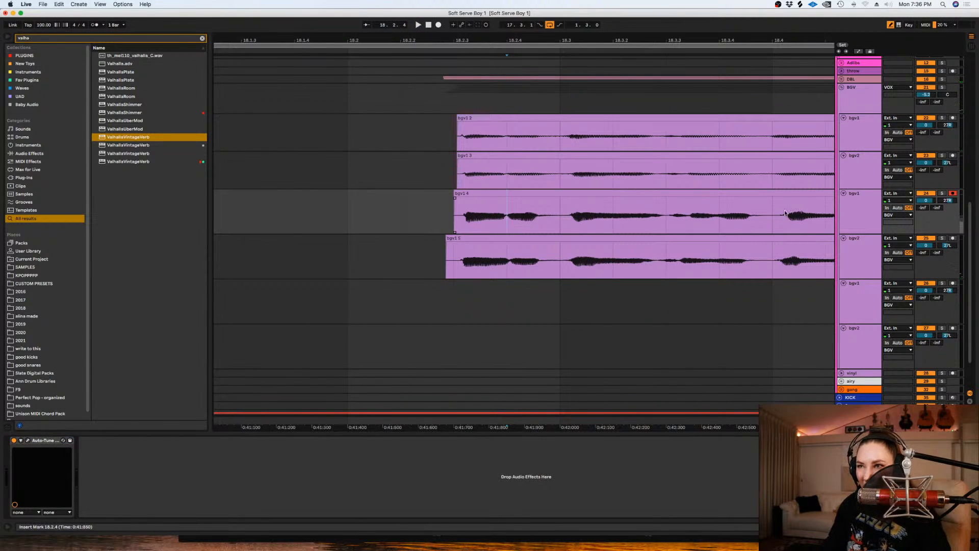
pyautogui.moveTo(707, 191); pyautogui.dragTo(707, 194)
pyautogui.press('space')
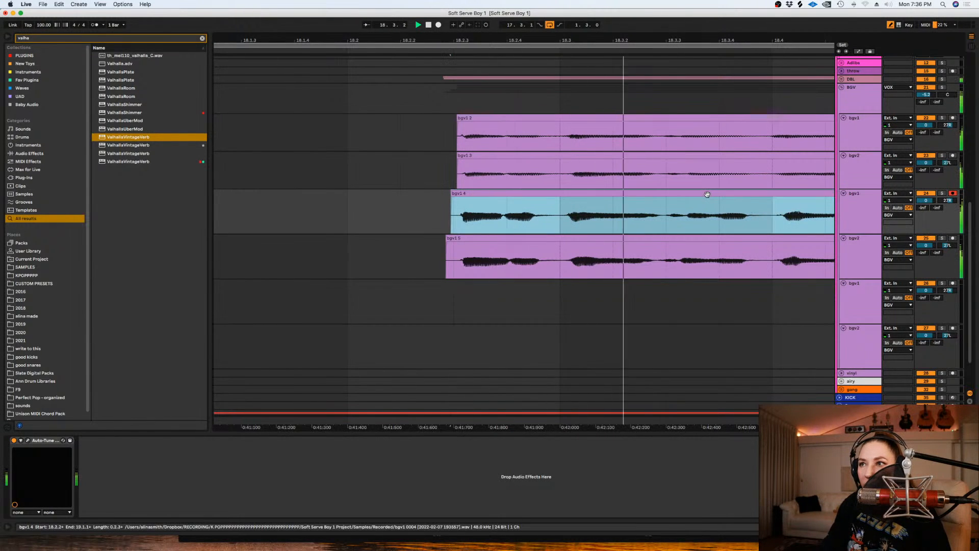
# - Trim the ends and starts of the two new bgv clips so their edges line up
pyautogui.click(665, 220)
pyautogui.press('-')
pyautogui.moveTo(809, 224); pyautogui.dragTo(804, 259)
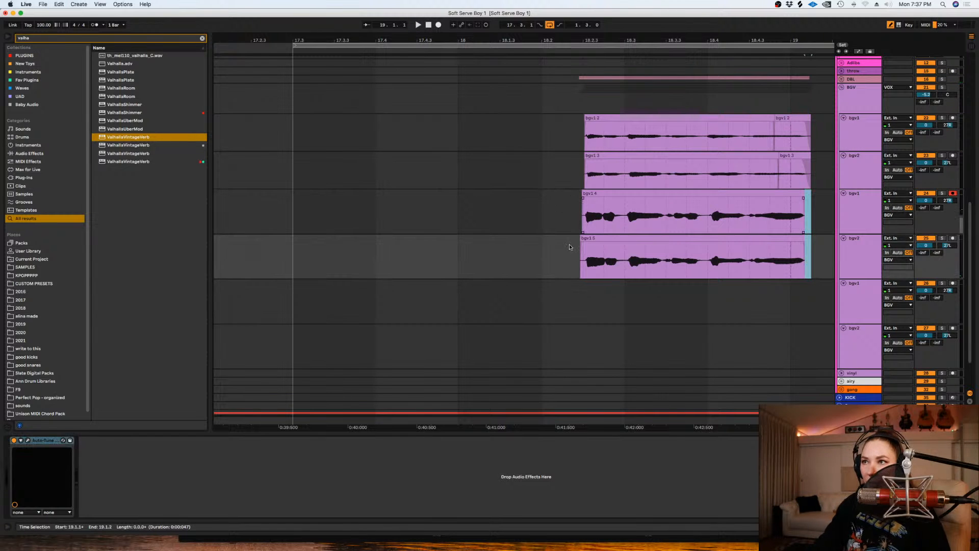
pyautogui.moveTo(540, 208); pyautogui.dragTo(584, 255)
# - Lower the clip gain of the two new bgv clips to -5.69 dB
pyautogui.moveTo(811, 256); pyautogui.dragTo(570, 216)
pyautogui.hotkey('shift', 'Tab')
pyautogui.moveTo(140, 270); pyautogui.dragTo(141, 280)
pyautogui.hotkey('shift', 'Tab')
pyautogui.hotkey('shift', 'Tab')
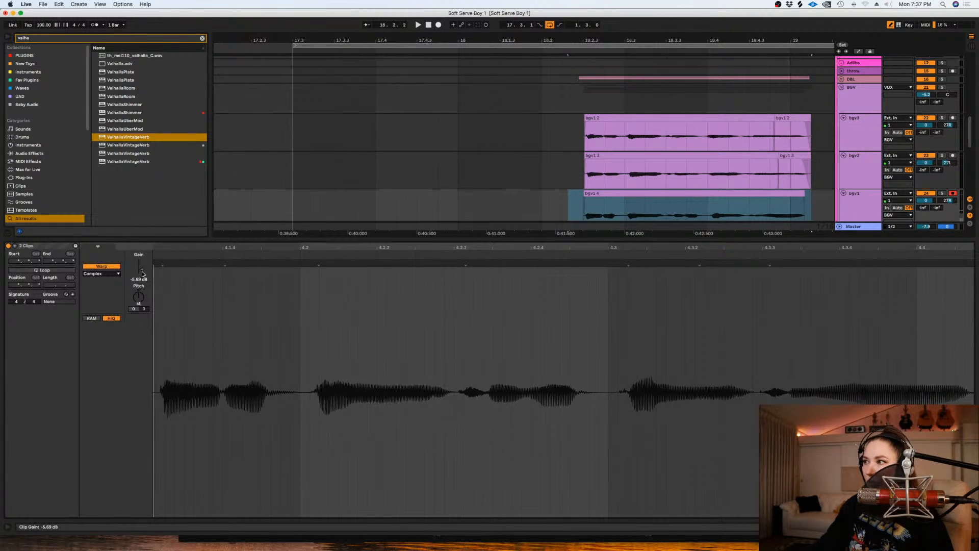
pyautogui.hotkey('shift', 'Tab')
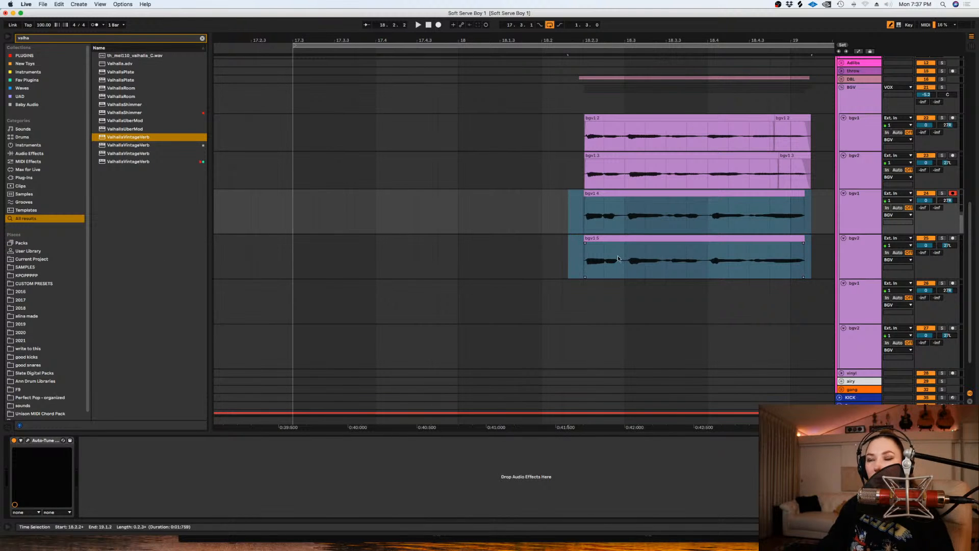
# - Disarm the recording bgv1 track and copy the first bgv1 and bgv2 clips onto the last two empty bgv tracks
pyautogui.click(566, 176)
pyautogui.moveTo(690, 425); pyautogui.dragTo(597, 425)
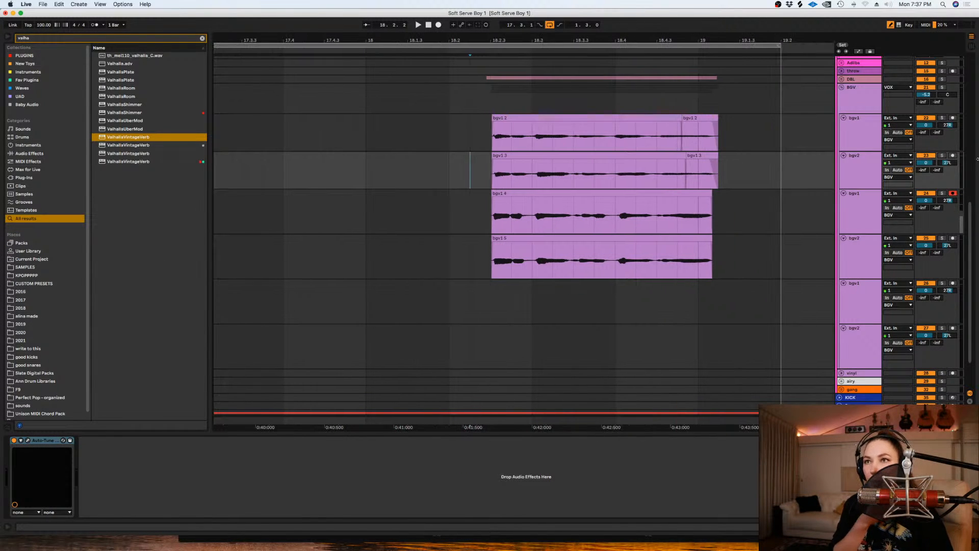
pyautogui.click(953, 193)
pyautogui.moveTo(780, 212); pyautogui.dragTo(742, 169)
pyautogui.click(566, 120)
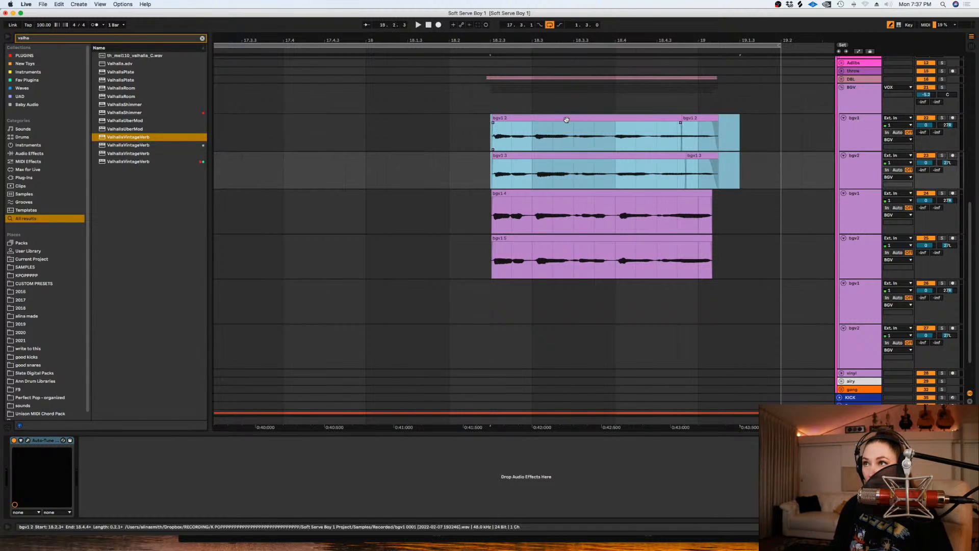
pyautogui.moveTo(566, 120); pyautogui.dragTo(557, 310)
# - Change the warp mode of the copied bgv clips and consolidate the pieces on each of the two tracks
pyautogui.hotkey('shift', 'Tab')
pyautogui.click(96, 275)
pyautogui.click(97, 312)
pyautogui.hotkey('shift', 'Tab')
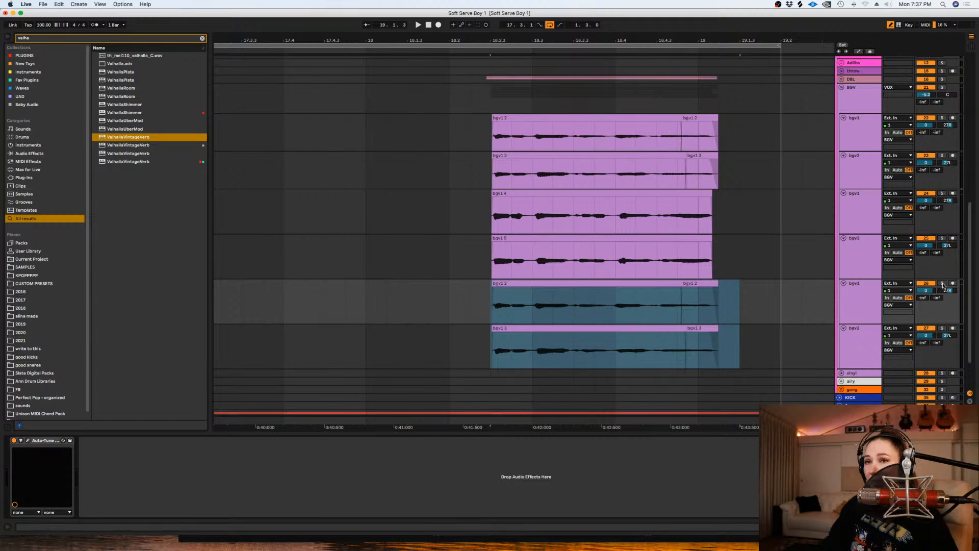
pyautogui.moveTo(750, 353); pyautogui.dragTo(728, 351)
pyautogui.press('super+j')
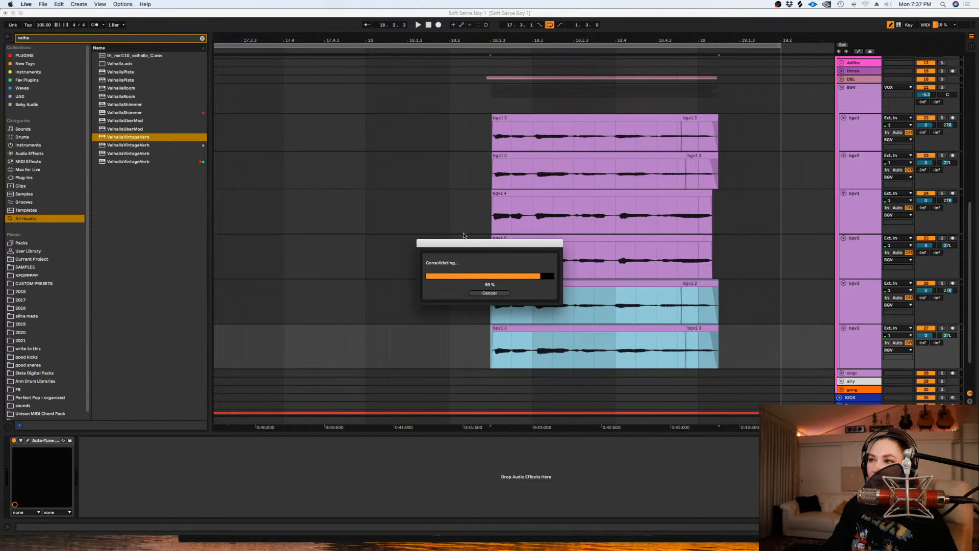
# - Transpose the two consolidated bgv clips by 12 semitones and change their warp mode
pyautogui.doubleClick(586, 308)
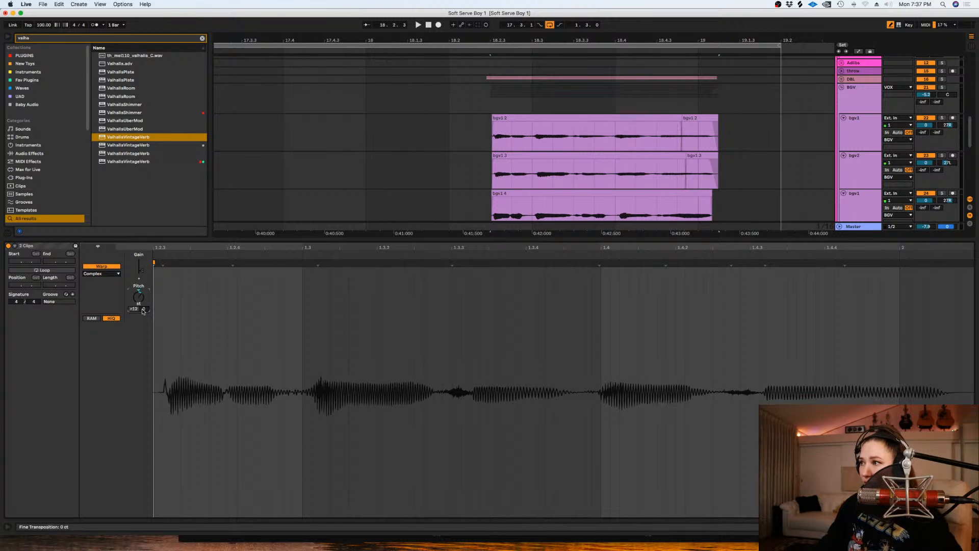
pyautogui.click(111, 273)
pyautogui.click(110, 312)
pyautogui.hotkey('shift', 'Tab')
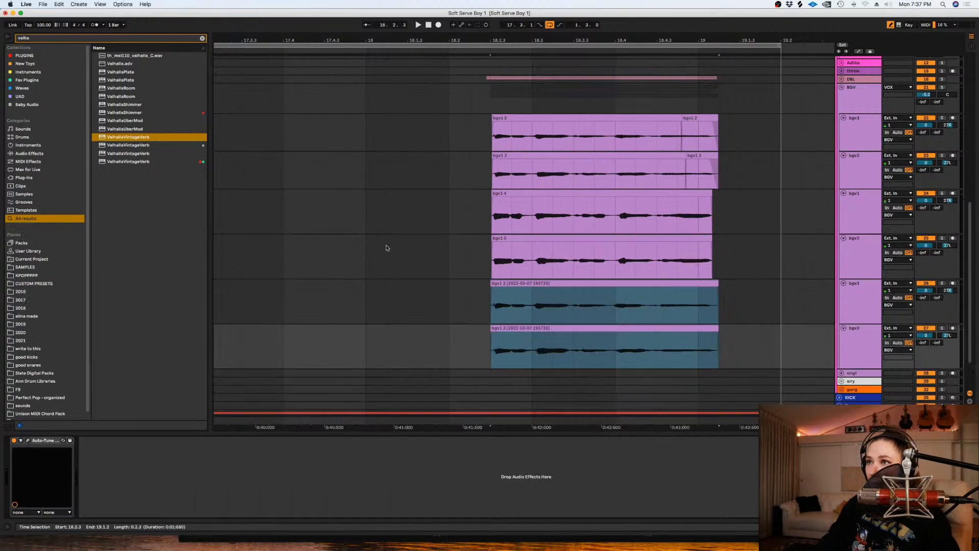
# - Play the transposed bgv1 clip with its track soloed, then unsolo the track
pyautogui.click(488, 304)
pyautogui.click(942, 283)
pyautogui.press('space')
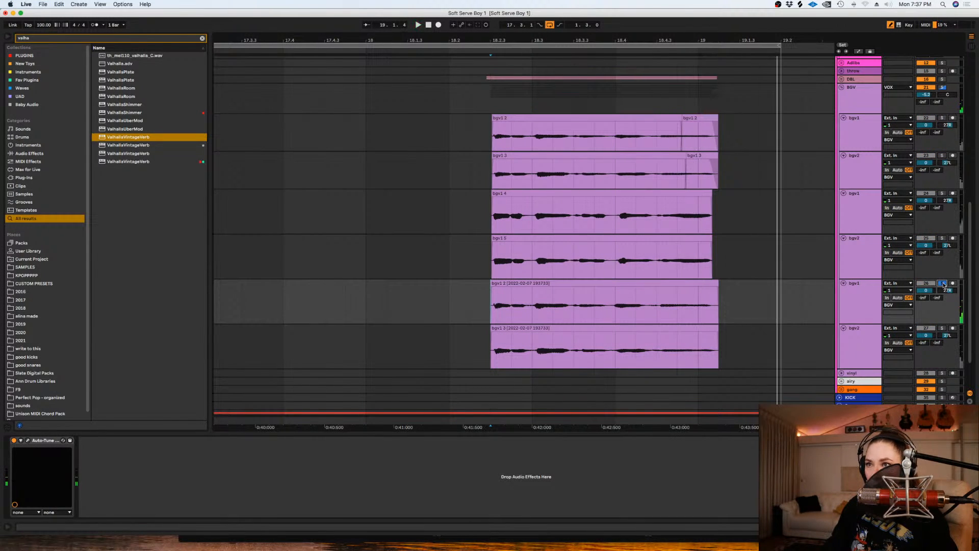
pyautogui.click(942, 283)
pyautogui.press('space')
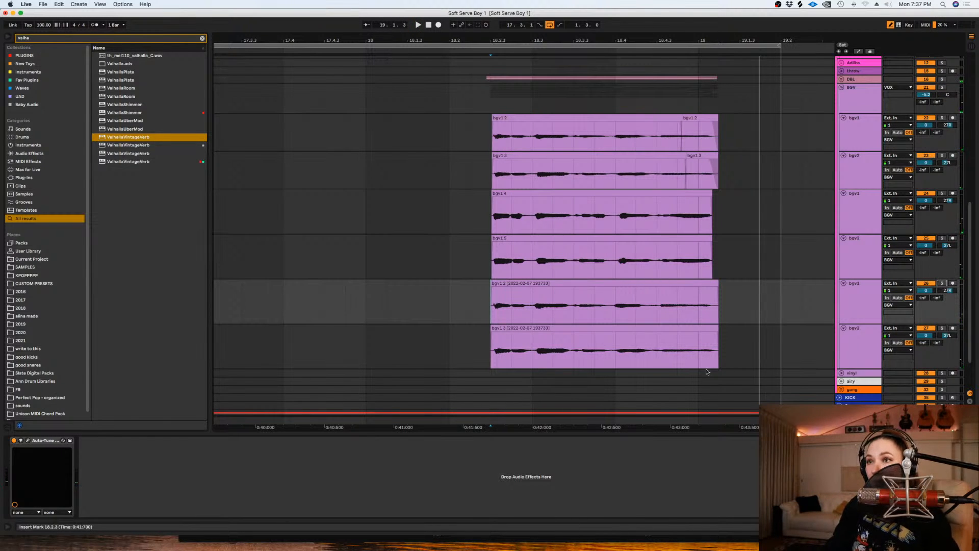
# - Cut the excess off the ends of the two transposed bgv clips and play the full stack
pyautogui.moveTo(761, 350); pyautogui.dragTo(476, 339)
pyautogui.press('Delete')
pyautogui.click(740, 301)
pyautogui.click(442, 295)
pyautogui.press('space')
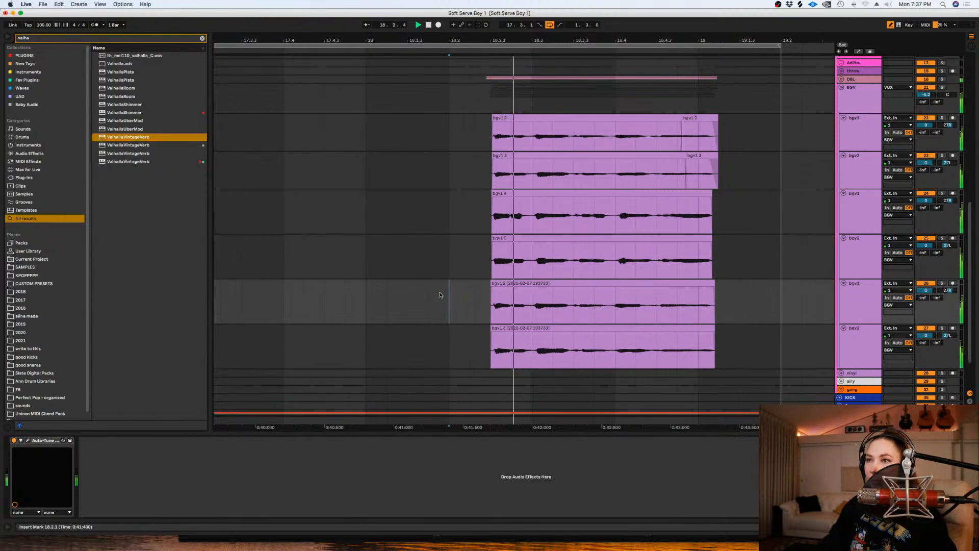
pyautogui.press('space')
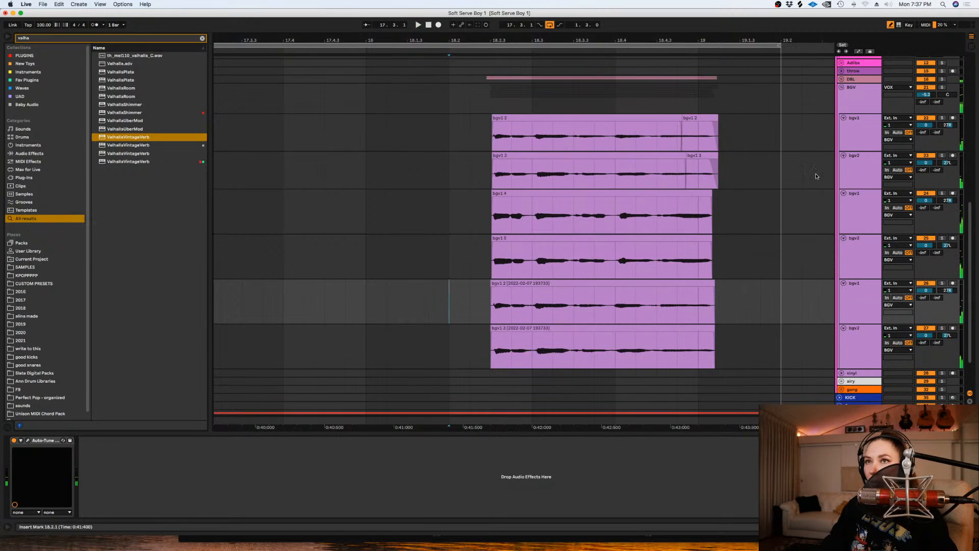
# - Save the set with the BGV group selected and search the browser for "center"
pyautogui.click(450, 105)
pyautogui.press('super+s')
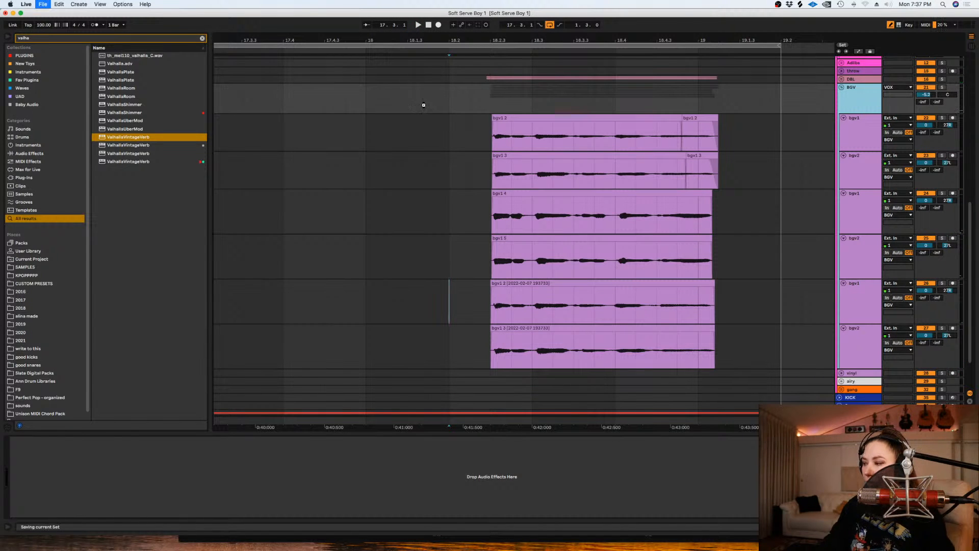
pyautogui.click(203, 39)
pyautogui.write('center')
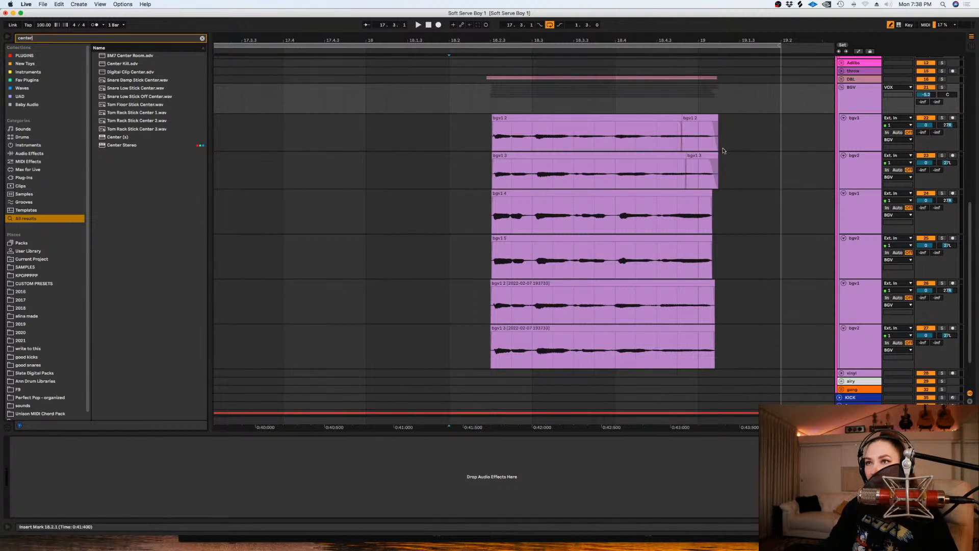
# - Trim the ends of the bgv clips to a common edge and add short fade-outs on the first and the transposed clips
pyautogui.moveTo(762, 130); pyautogui.dragTo(712, 128)
pyautogui.press('Delete')
pyautogui.moveTo(712, 288); pyautogui.dragTo(705, 289)
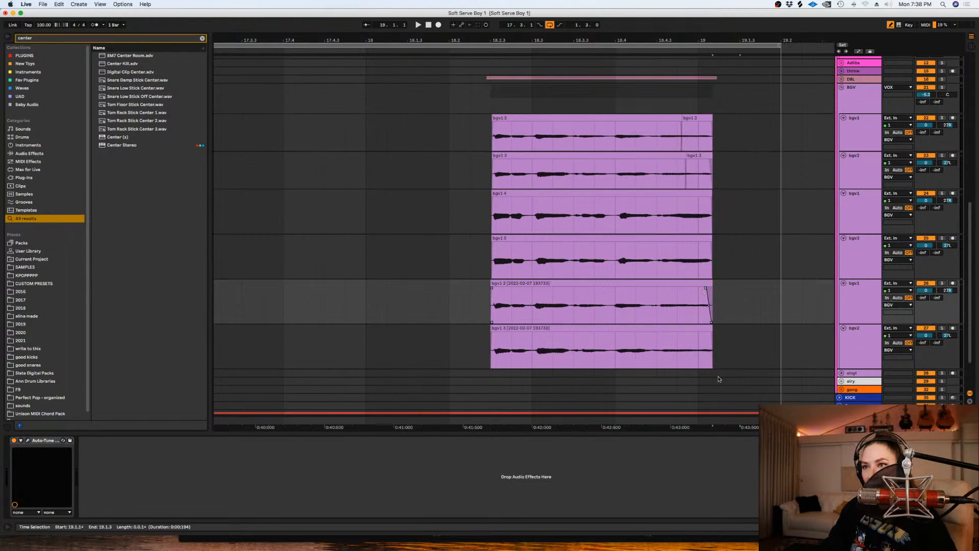
pyautogui.moveTo(711, 335); pyautogui.dragTo(702, 335)
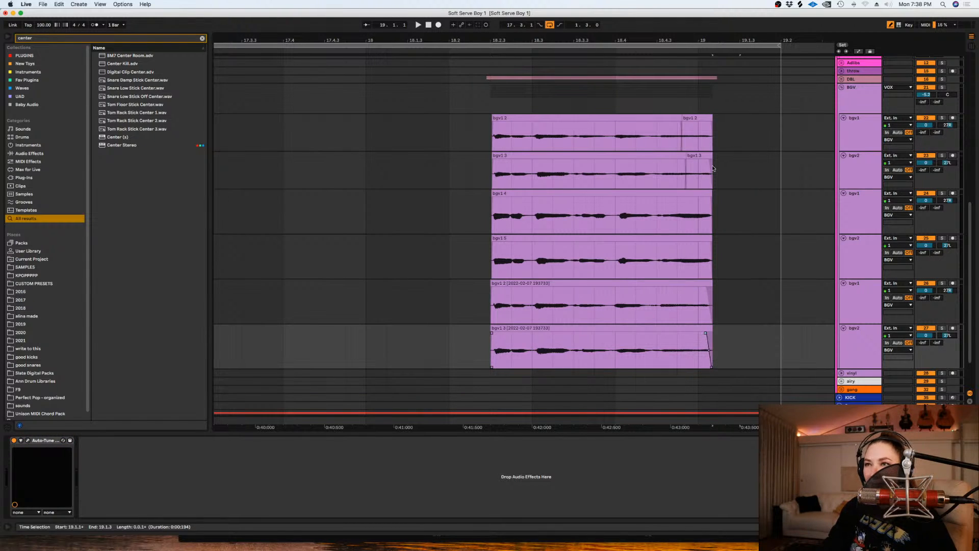
pyautogui.moveTo(712, 123); pyautogui.dragTo(705, 124)
pyautogui.click(724, 124)
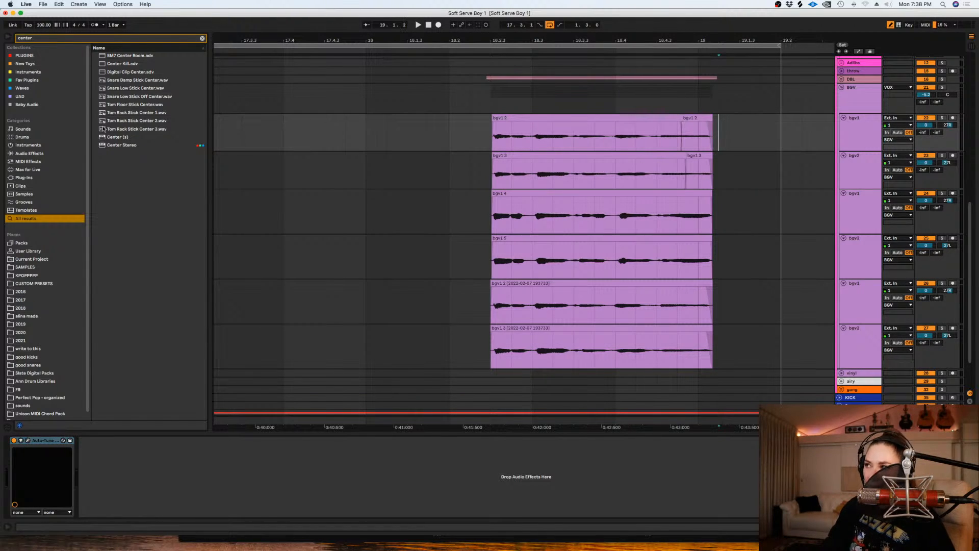
# - Add Center Stereo to the BGV group, solo the group, lower the center level, raise the sides and turn Punch toward the sides
pyautogui.moveTo(117, 147); pyautogui.dragTo(637, 105)
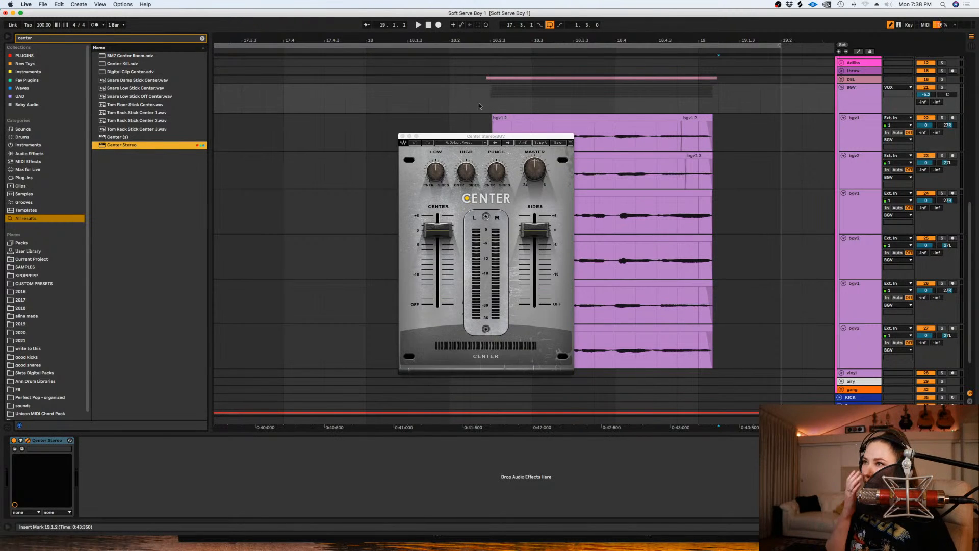
pyautogui.moveTo(437, 232); pyautogui.dragTo(441, 274)
pyautogui.click(942, 87)
pyautogui.moveTo(500, 178); pyautogui.dragTo(501, 175)
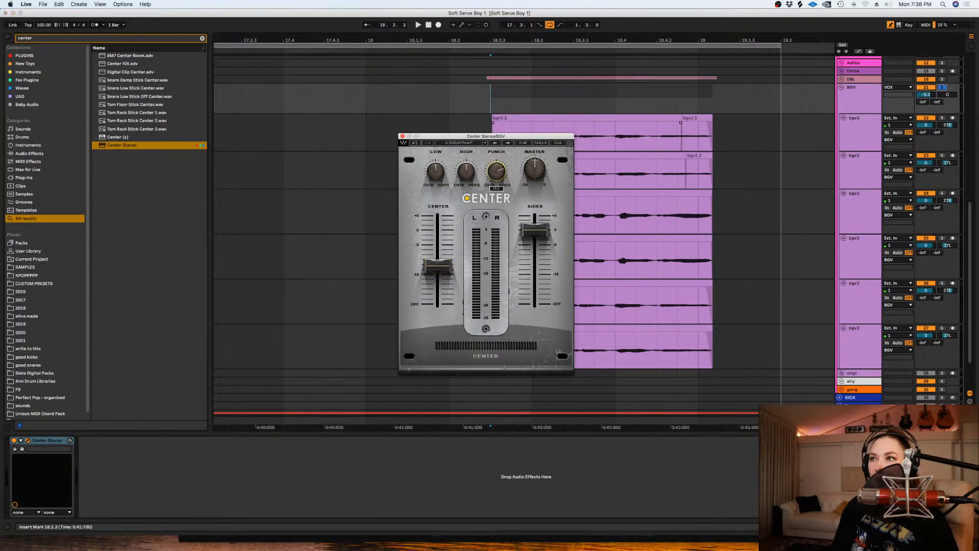
pyautogui.moveTo(535, 230); pyautogui.dragTo(534, 218)
# - Play the soloed BGV group while comparing it with Center Stereo bypassed and enabled
pyautogui.press('space')
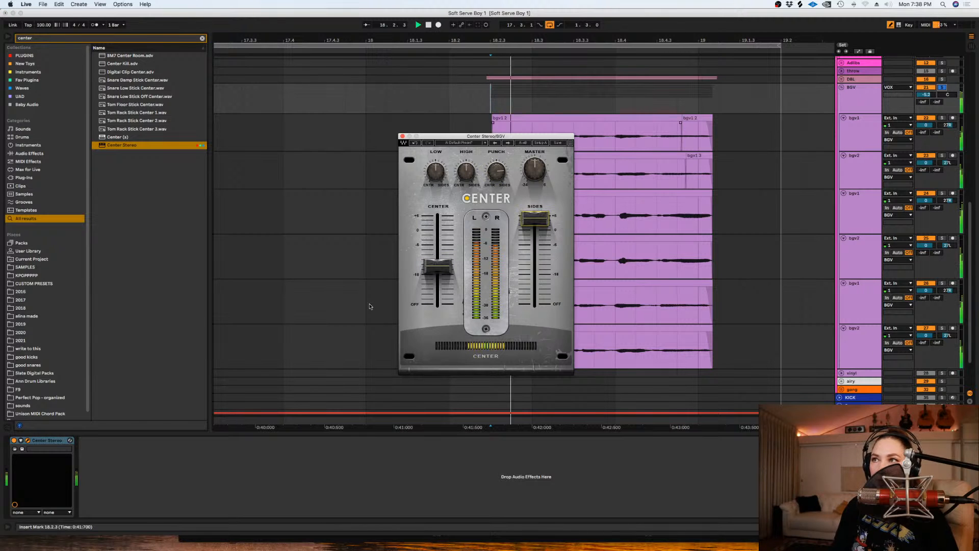
pyautogui.click(14, 441)
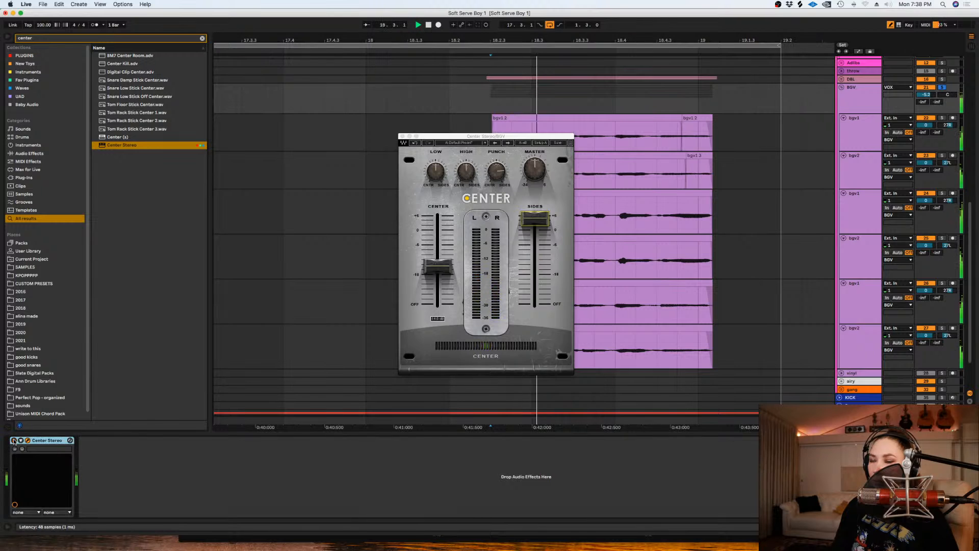
pyautogui.click(14, 441)
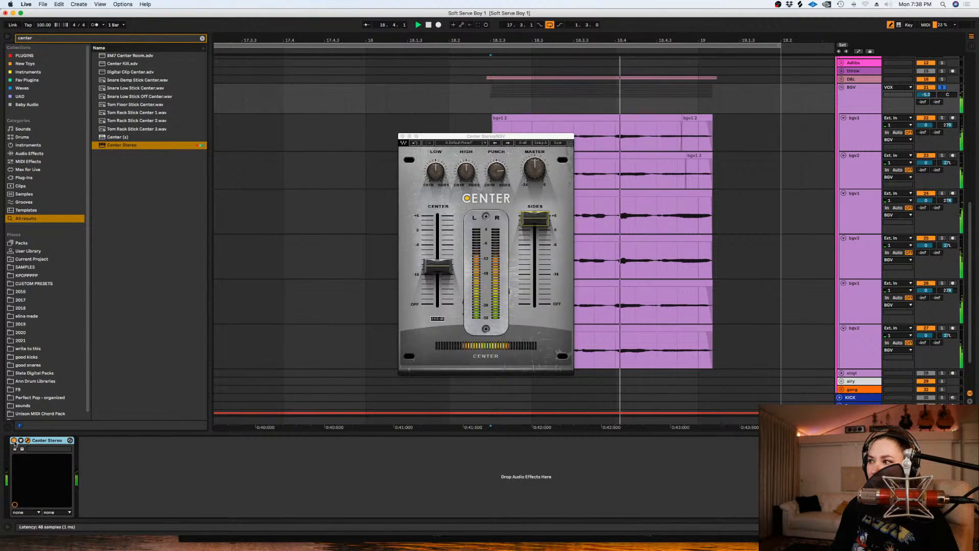
pyautogui.click(14, 440)
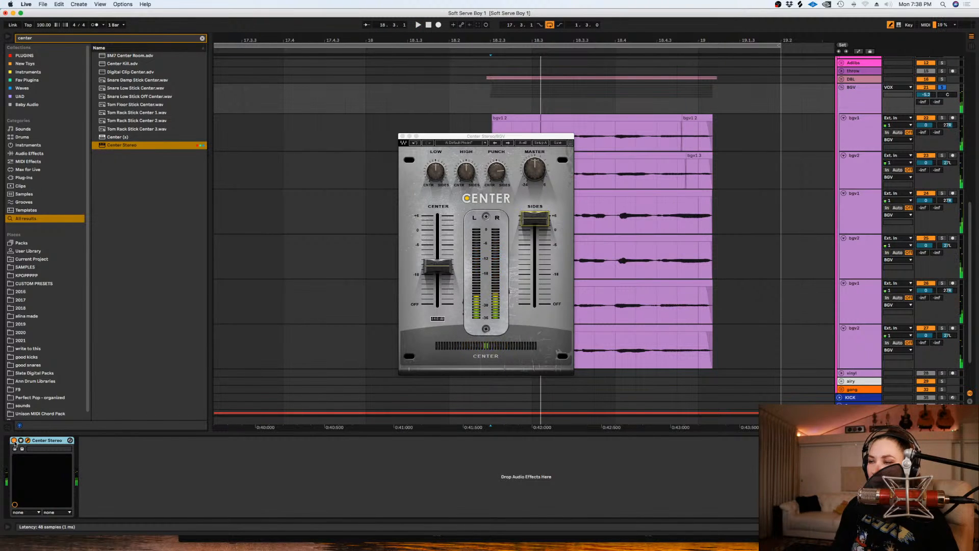
pyautogui.click(13, 440)
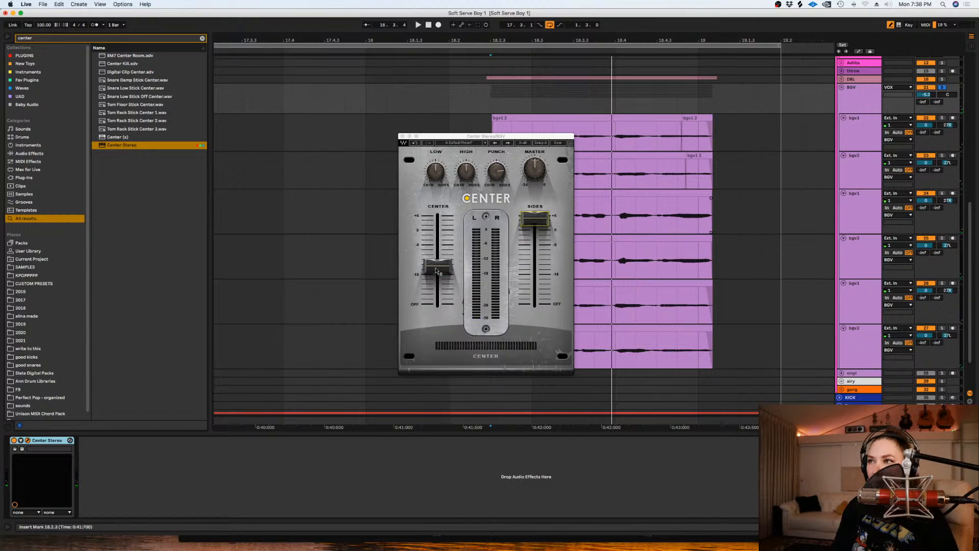
# - Lower the center level slightly more, nudge Punch toward the sides, and play the end of the phrase with the plugin window closed
pyautogui.moveTo(437, 271); pyautogui.dragTo(437, 276)
pyautogui.moveTo(497, 171); pyautogui.dragTo(497, 170)
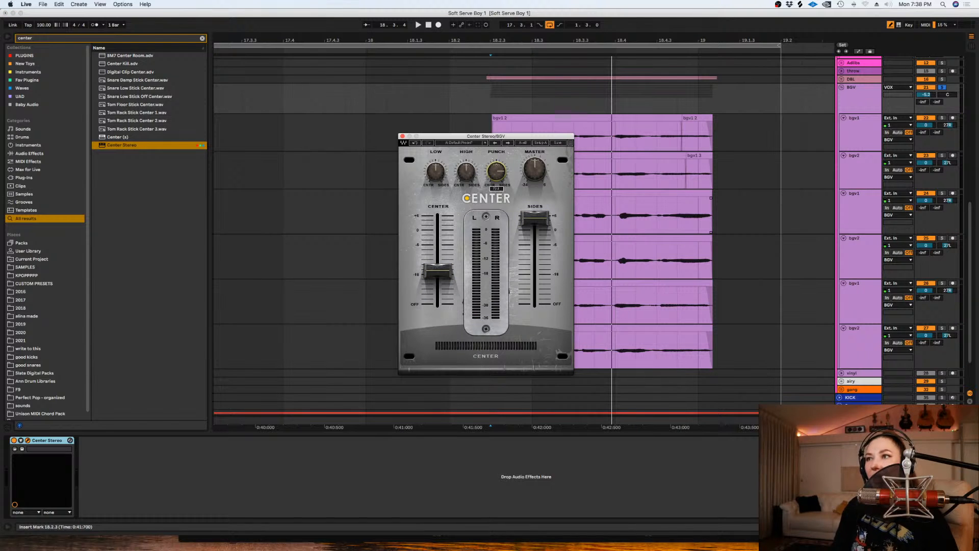
pyautogui.click(402, 136)
pyautogui.click(614, 174)
pyautogui.press('space')
pyautogui.press('space')
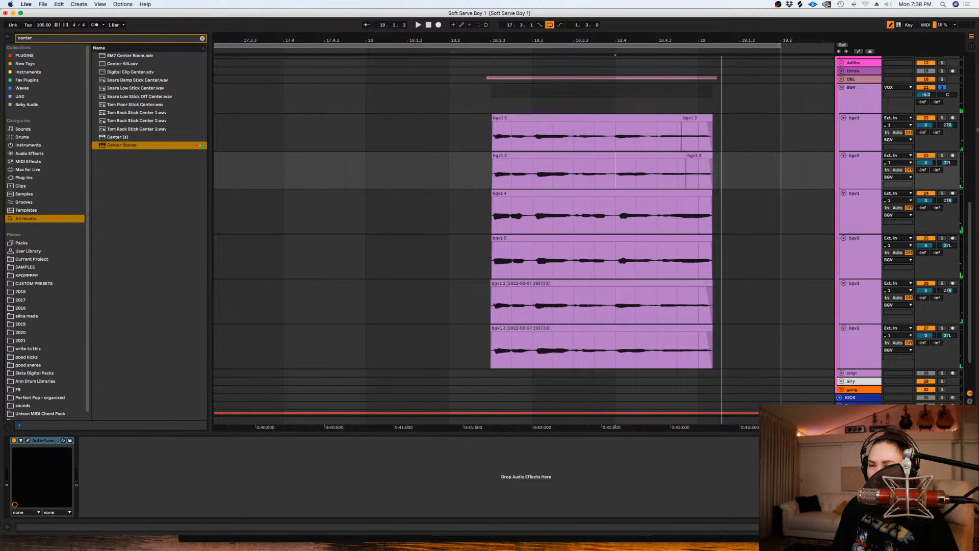
pyautogui.press('space')
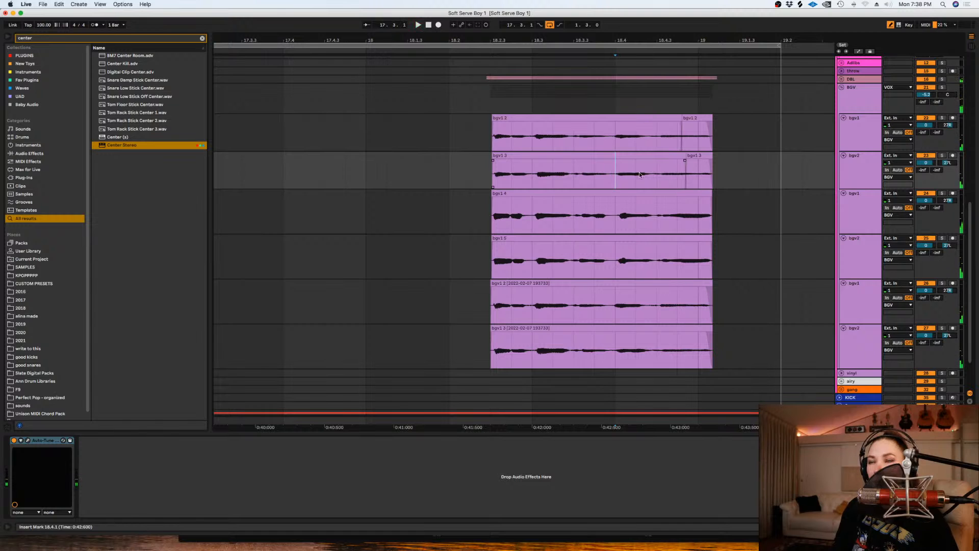
# - Copy the Valhalla reverb from the DBL group and paste it after Center Stereo on the BGV group
pyautogui.press('-')
pyautogui.press('-')
pyautogui.scroll(3, 747, 184)
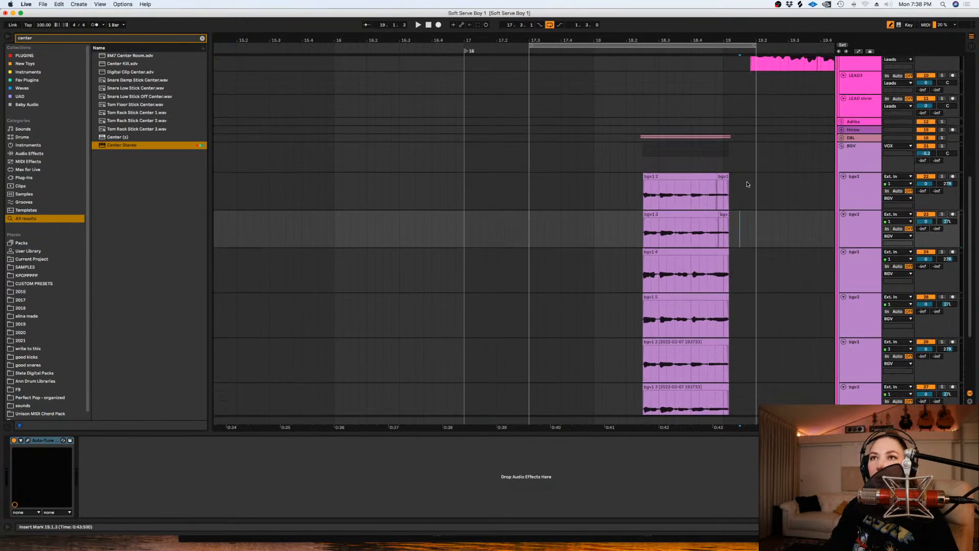
pyautogui.click(857, 155)
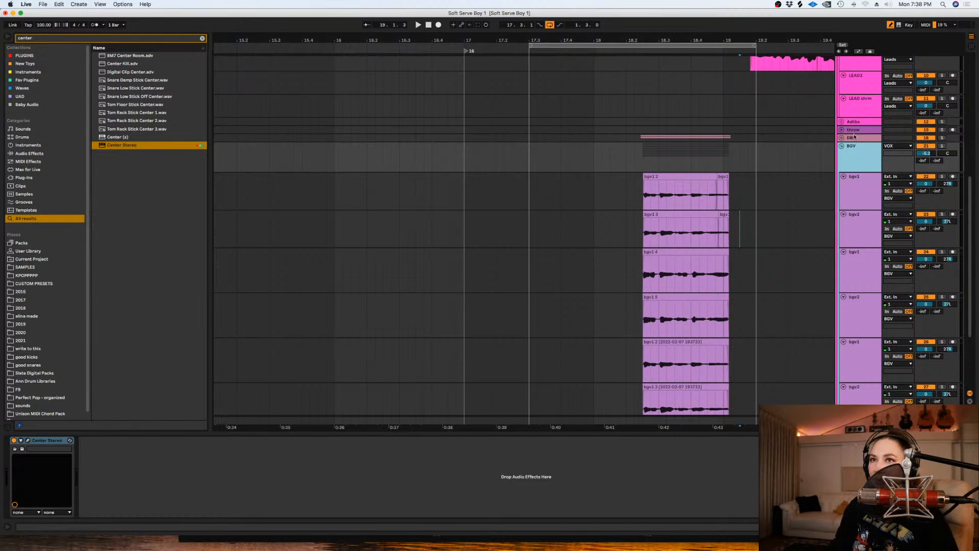
pyautogui.click(856, 137)
pyautogui.click(113, 441)
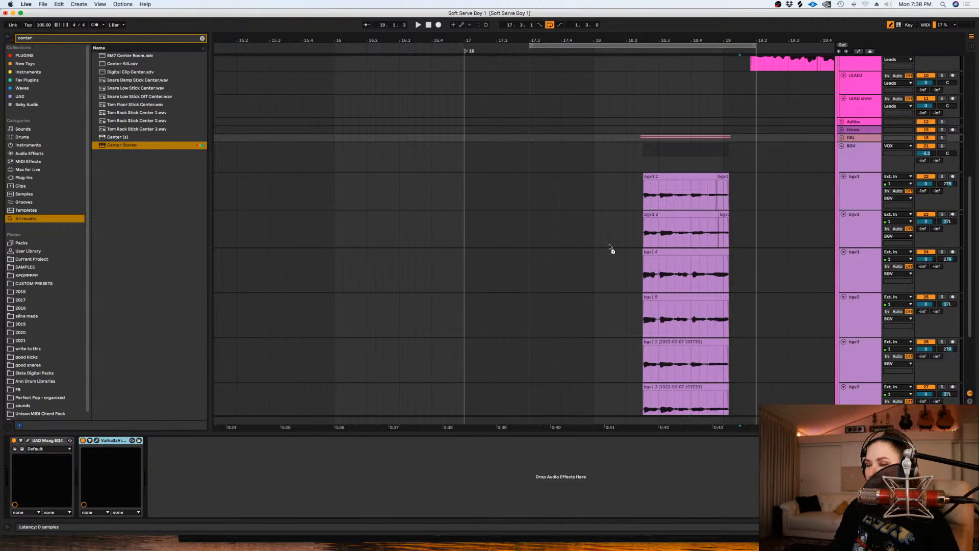
pyautogui.click(610, 158)
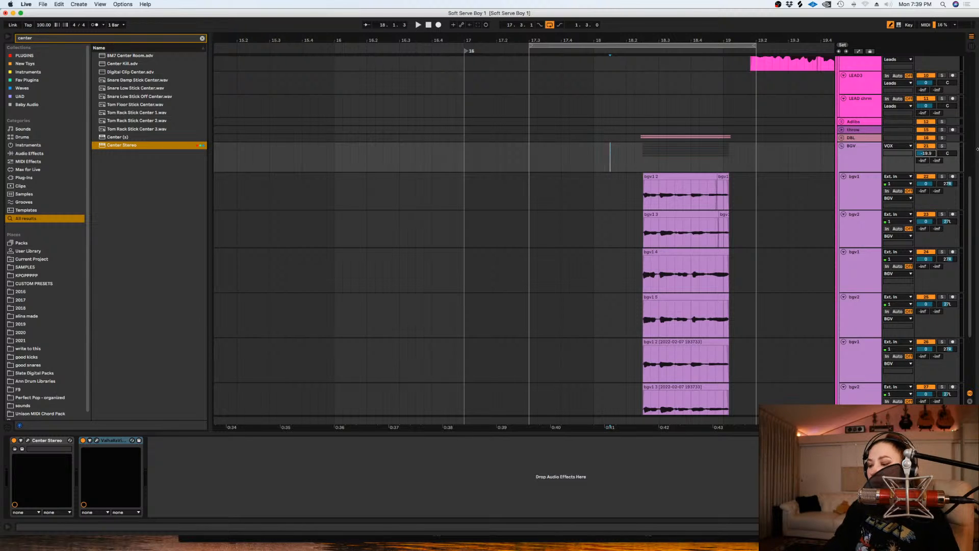
# - Lower the BGV group's volume, play the phrase with looping off, and save the set with the group folded
pyautogui.moveTo(926, 153); pyautogui.dragTo(925, 154)
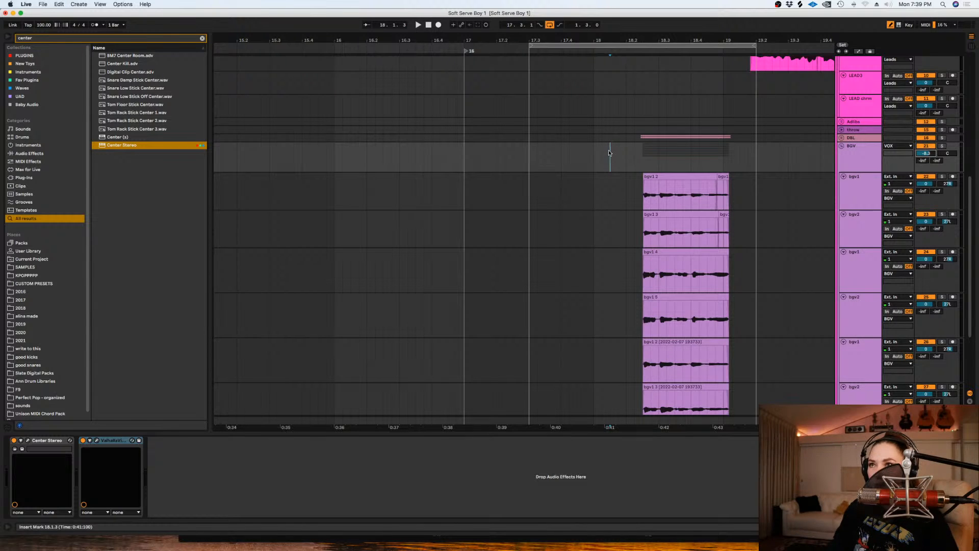
pyautogui.click(550, 25)
pyautogui.press('space')
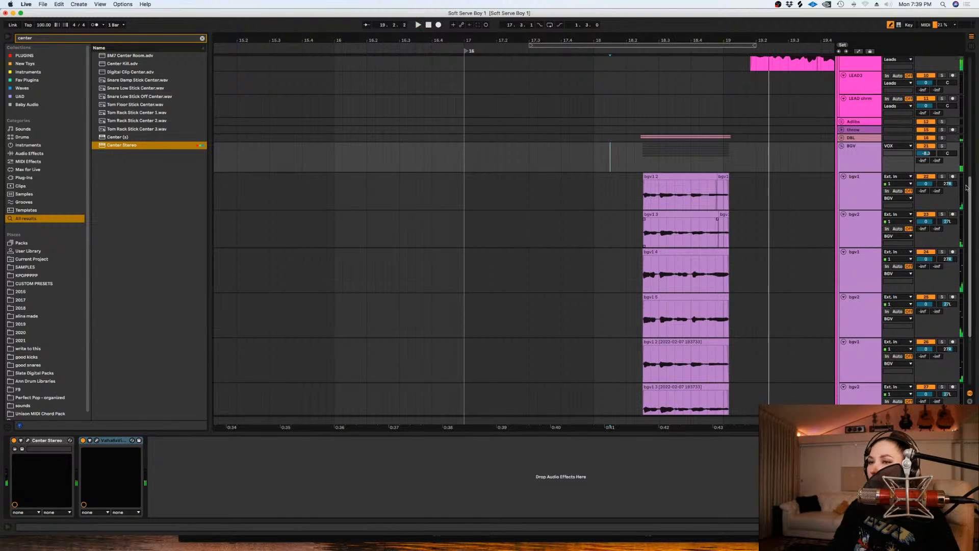
pyautogui.press('Left')
pyautogui.press('super+s')
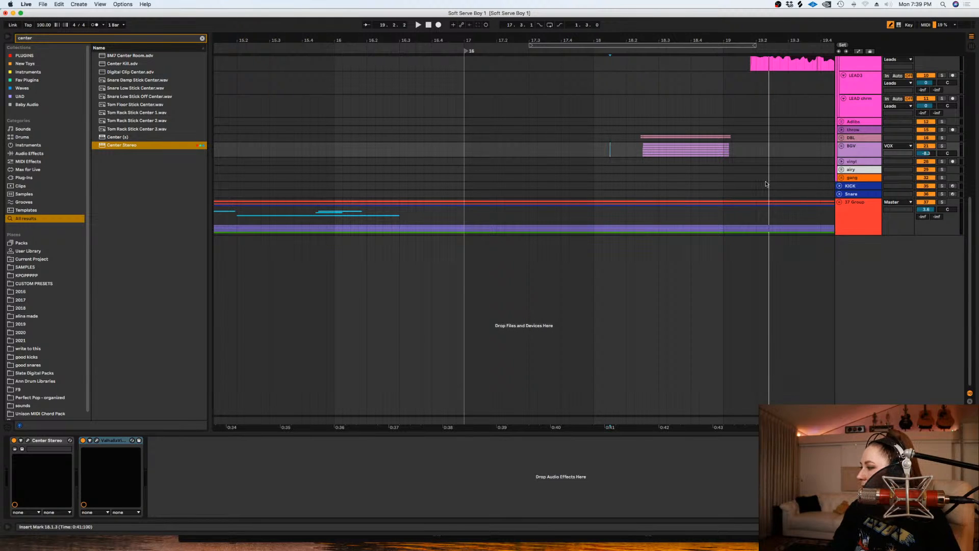
# - Unfold the BGV group and play the end of the first bgv1 take with its track soloed
pyautogui.click(842, 145)
pyautogui.click(708, 196)
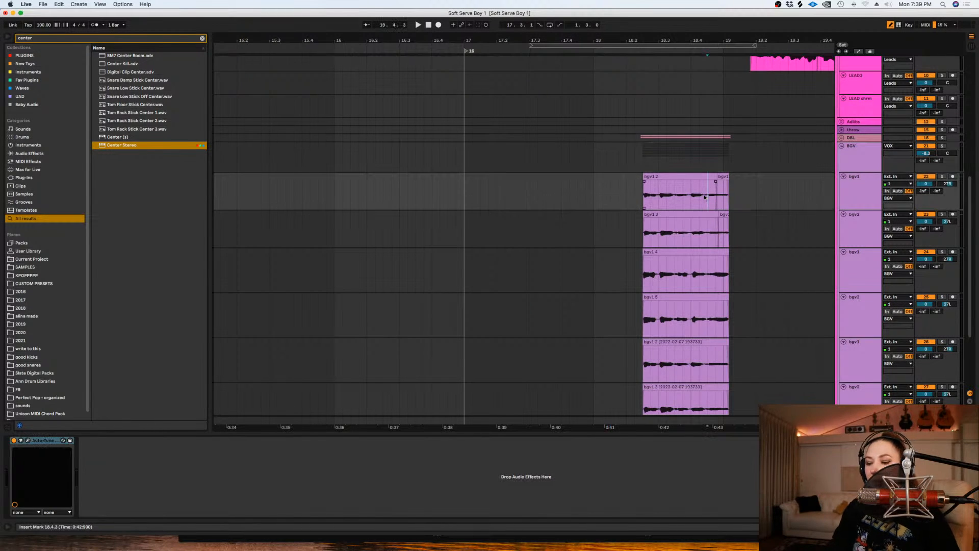
pyautogui.press('+')
pyautogui.press('+')
pyautogui.press('+')
pyautogui.click(942, 176)
pyautogui.press('space')
# - Transpose the short end piece of the first bgv1 track by 2 semitones and play it
pyautogui.press('space')
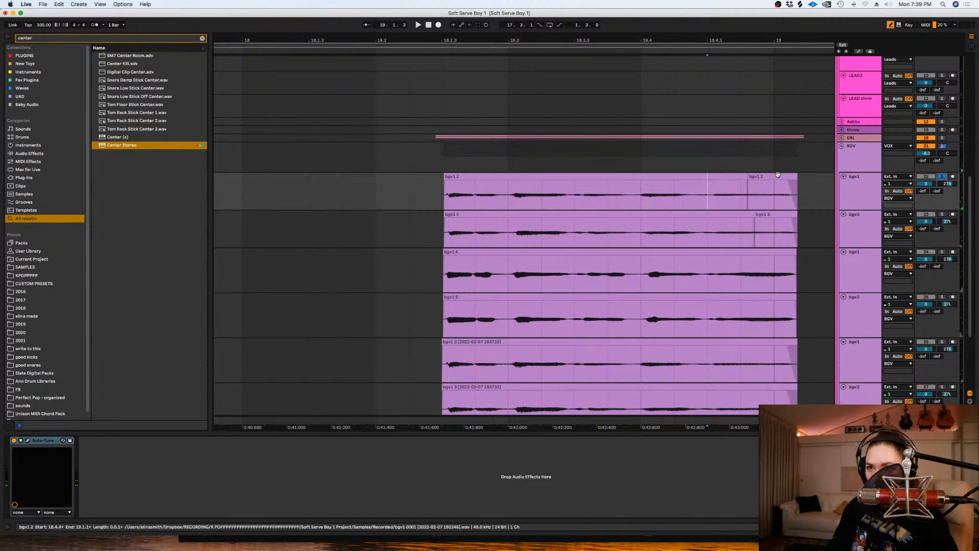
pyautogui.click(777, 176)
pyautogui.press('space')
pyautogui.press('space')
pyautogui.doubleClick(790, 206)
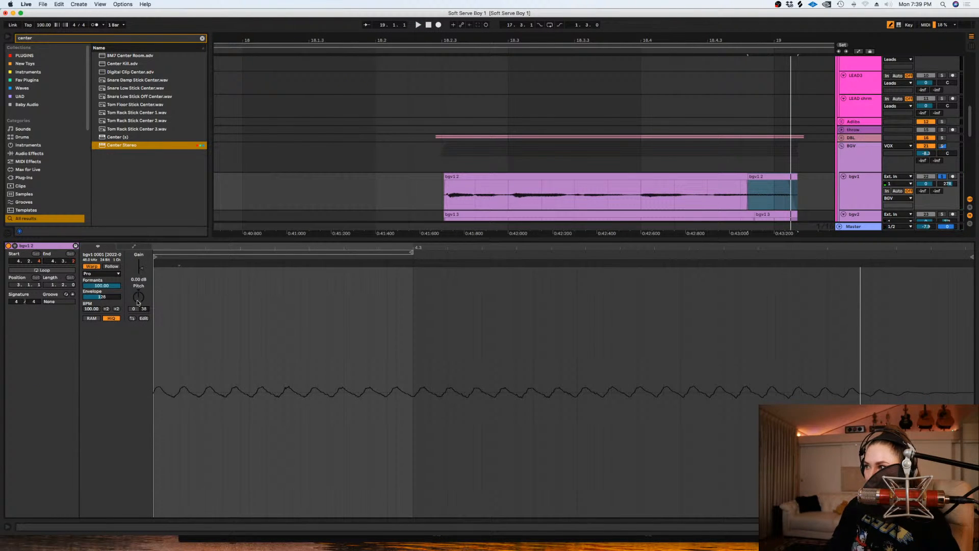
pyautogui.press('space')
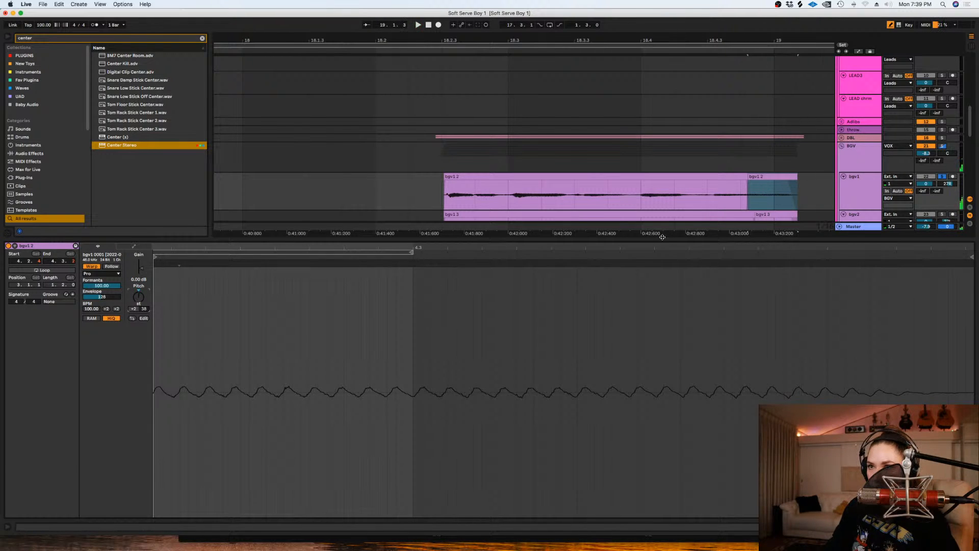
pyautogui.hotkey('shift', 'Tab')
# - Transpose the short end piece of the first bgv2 track, play it, and solo that track alongside bgv1
pyautogui.doubleClick(770, 217)
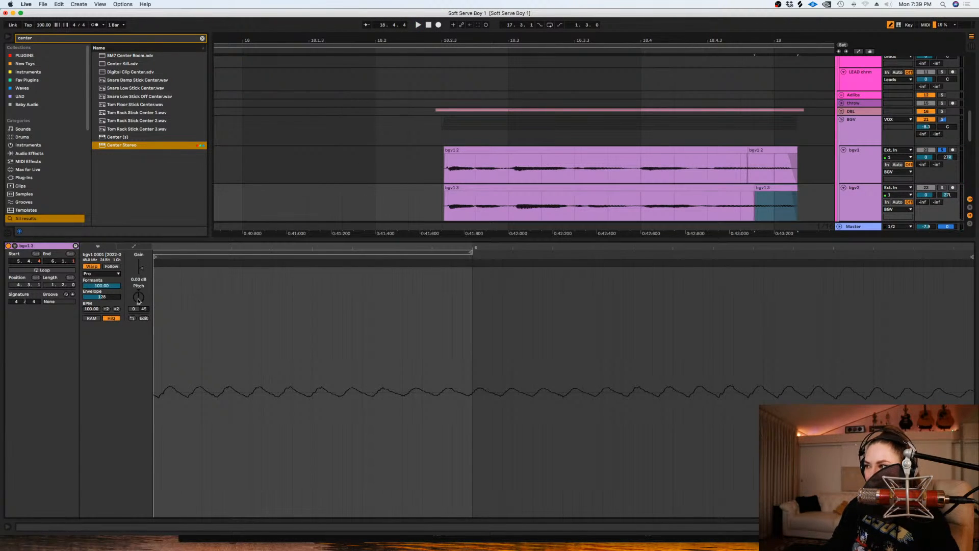
pyautogui.press('space')
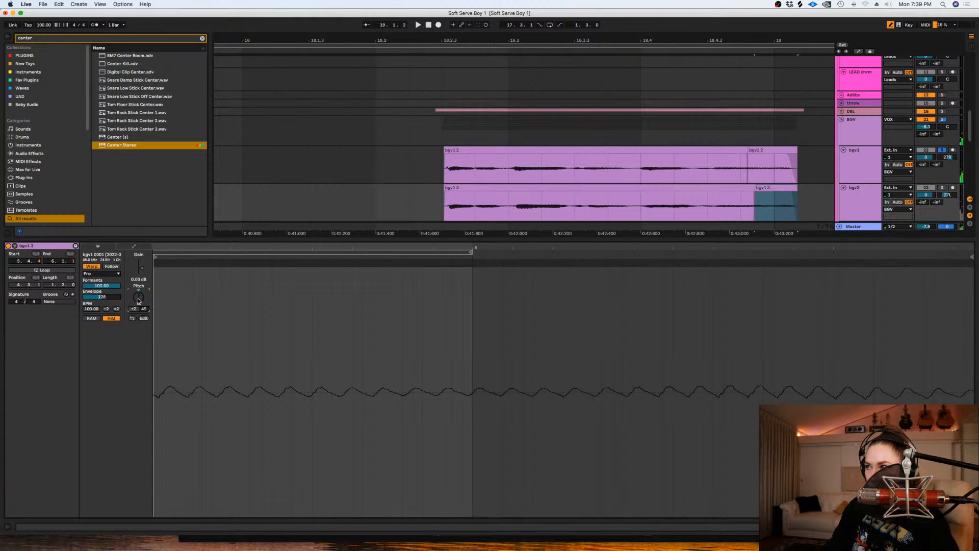
pyautogui.hotkey('shift', 'Tab')
pyautogui.click(942, 188)
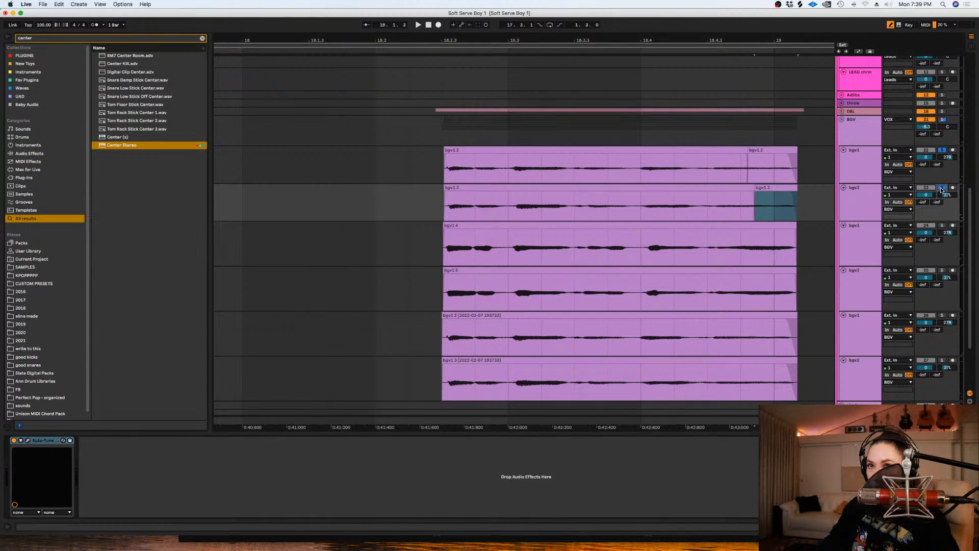
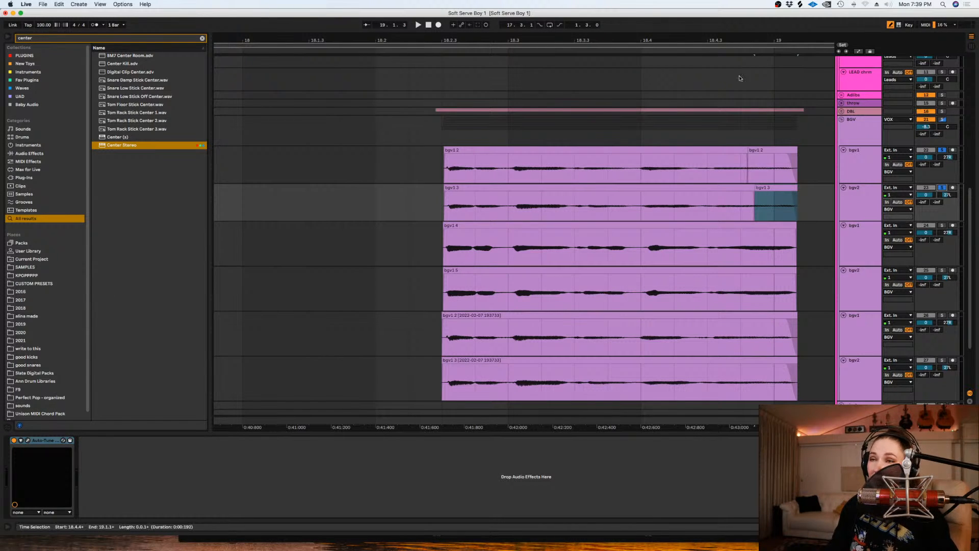
# - Split the clips on the first bgv1 and bgv2 tracks near 18.4.3 and play from the cut
pyautogui.click(708, 214)
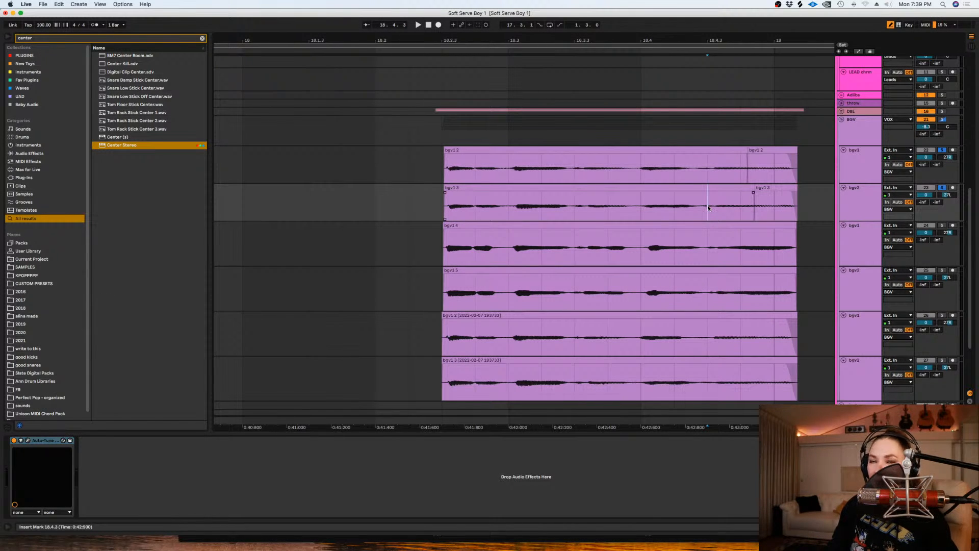
pyautogui.moveTo(803, 202); pyautogui.dragTo(712, 170)
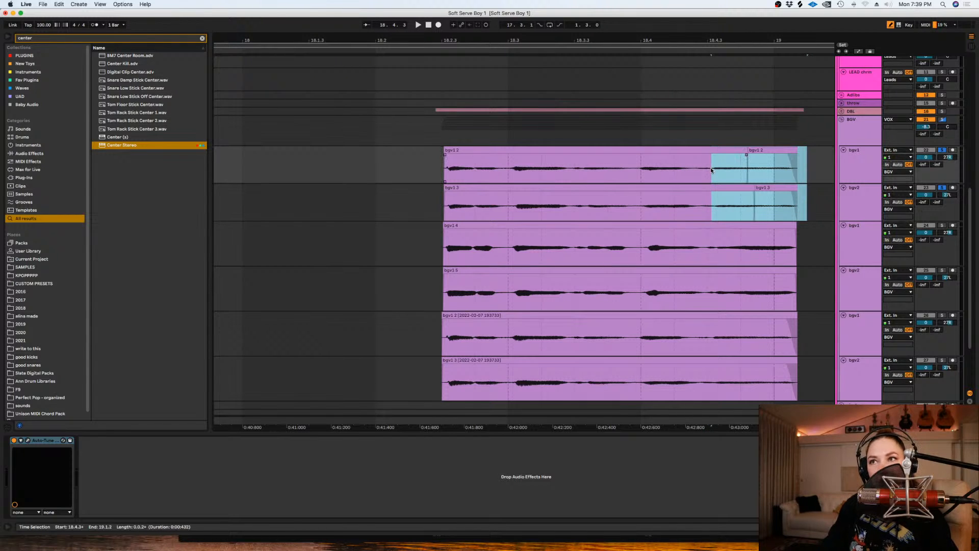
pyautogui.press('super+e')
pyautogui.click(711, 167)
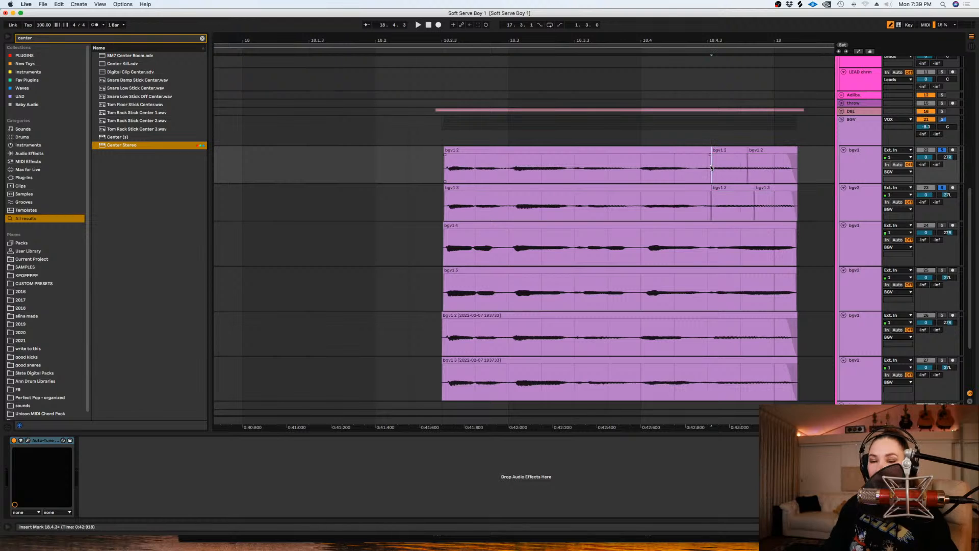
pyautogui.press('space')
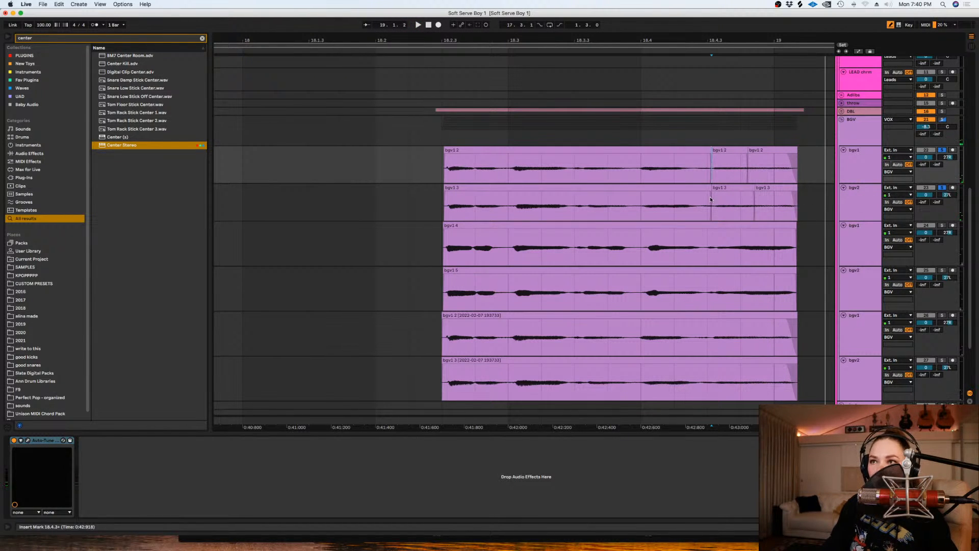
# - Switch the solo from the first bgv1 and bgv2 tracks to the third bgv1 track and play the phrase's end
pyautogui.click(940, 188)
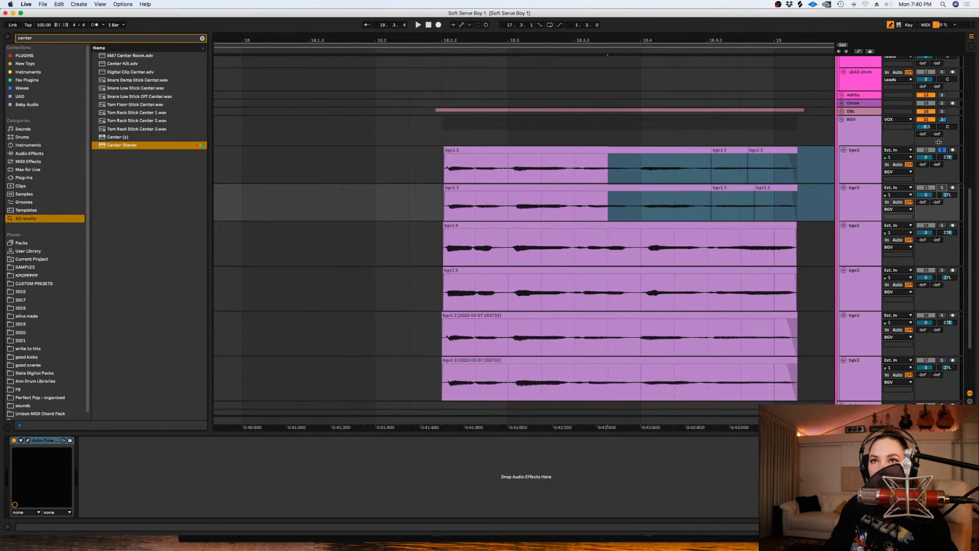
pyautogui.press('space')
pyautogui.click(807, 244)
pyautogui.press('space')
pyautogui.click(941, 315)
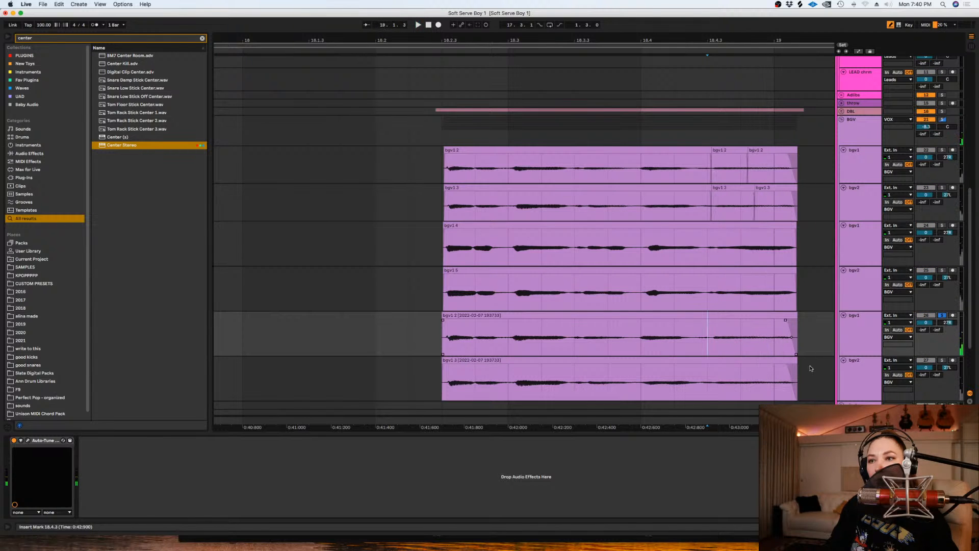
# - Split the clips on the third bgv1 and bgv2 tracks near 18.4.4 and set their end pieces' transposition to 15 semitones
pyautogui.moveTo(809, 376); pyautogui.dragTo(751, 320)
pyautogui.press('super+e')
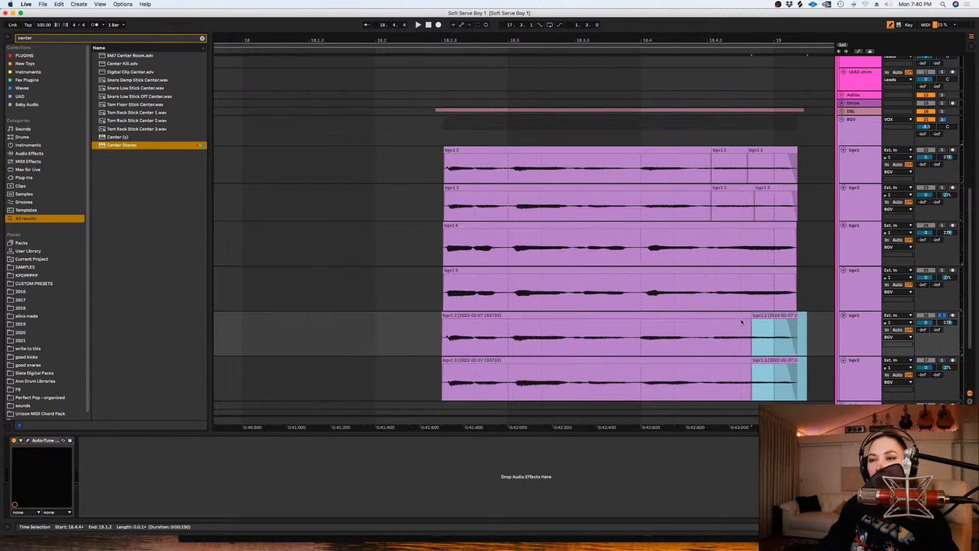
pyautogui.hotkey('shift', 'Tab')
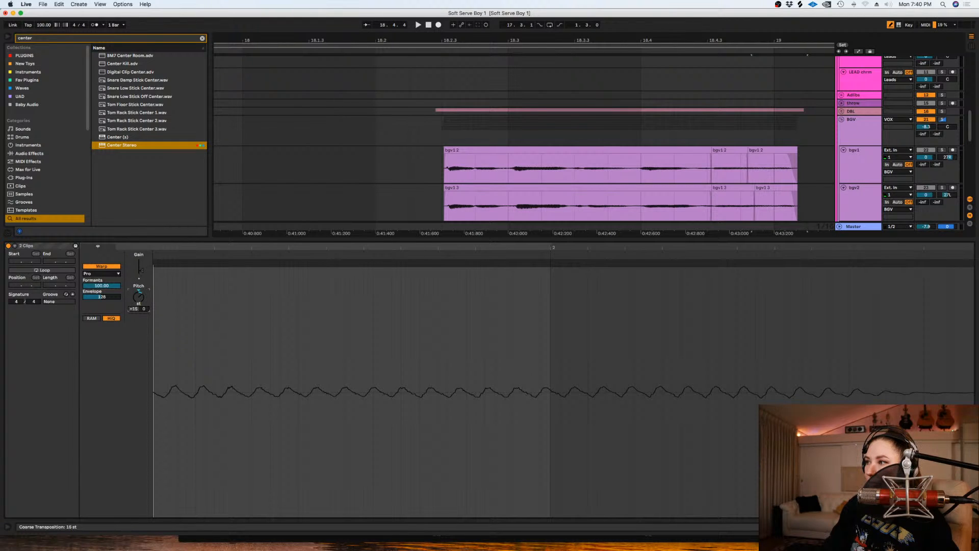
pyautogui.press('space')
# - Play the end of the phrase from 18.4.3 with none of the BGV tracks soloed
pyautogui.press('space')
pyautogui.hotkey('shift', 'Tab')
pyautogui.press('space')
pyautogui.click(708, 337)
pyautogui.click(708, 293)
pyautogui.press('space')
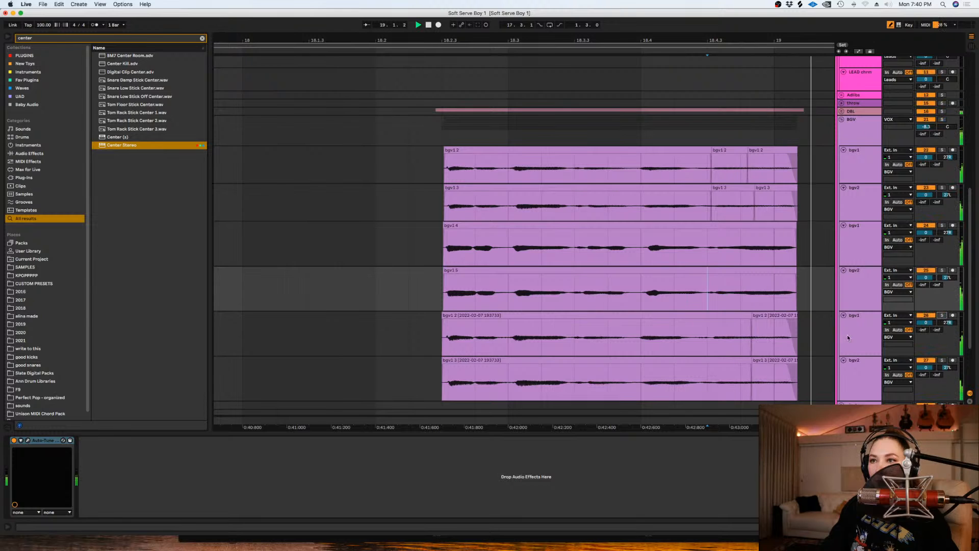
pyautogui.scroll(-3, 859, 327)
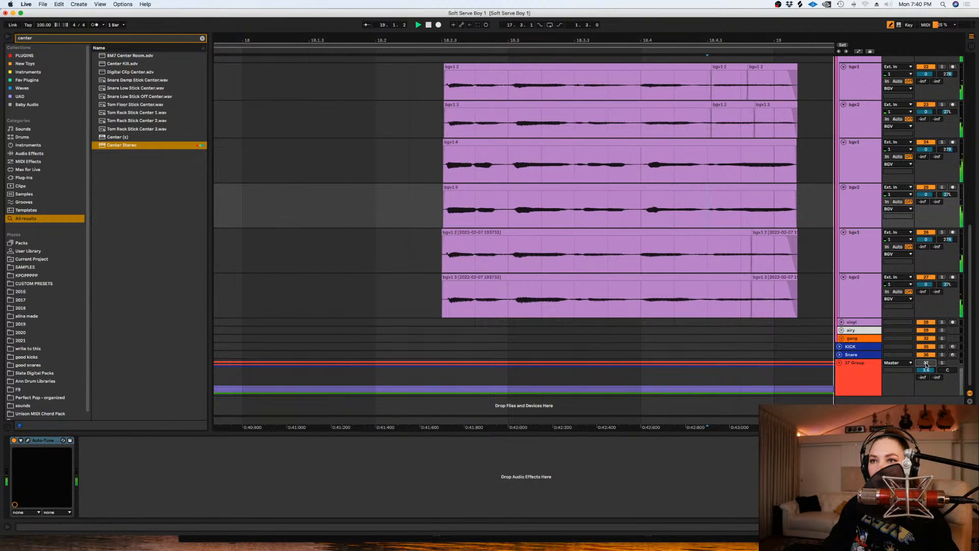
pyautogui.press('space')
# - Fold the BGV group and save the set
pyautogui.press('-')
pyautogui.press('-')
pyautogui.scroll(7, 723, 207)
pyautogui.click(842, 238)
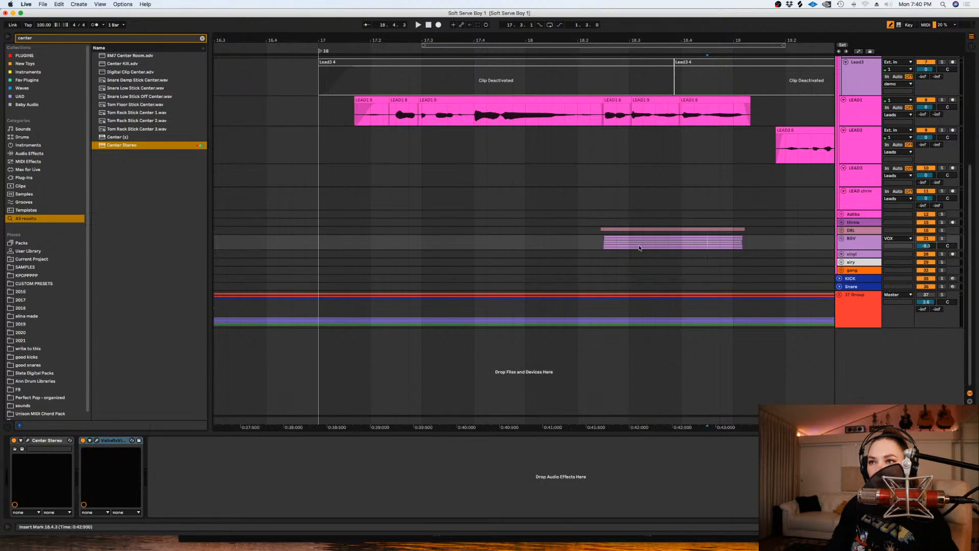
pyautogui.press('super+s')
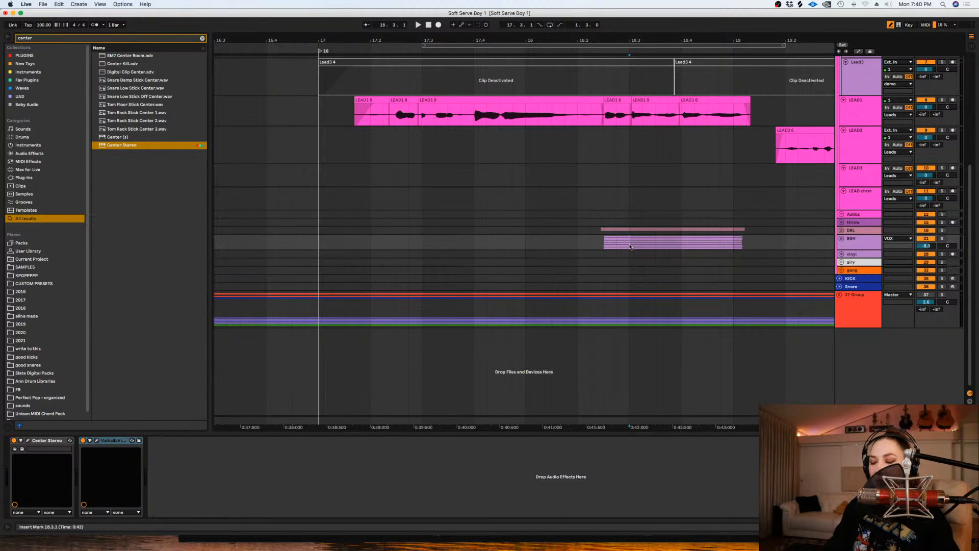
# - Set the arrangement's fixed grid to 1 Bar for the LEAD2 phrase
pyautogui.press('-')
pyautogui.press('-')
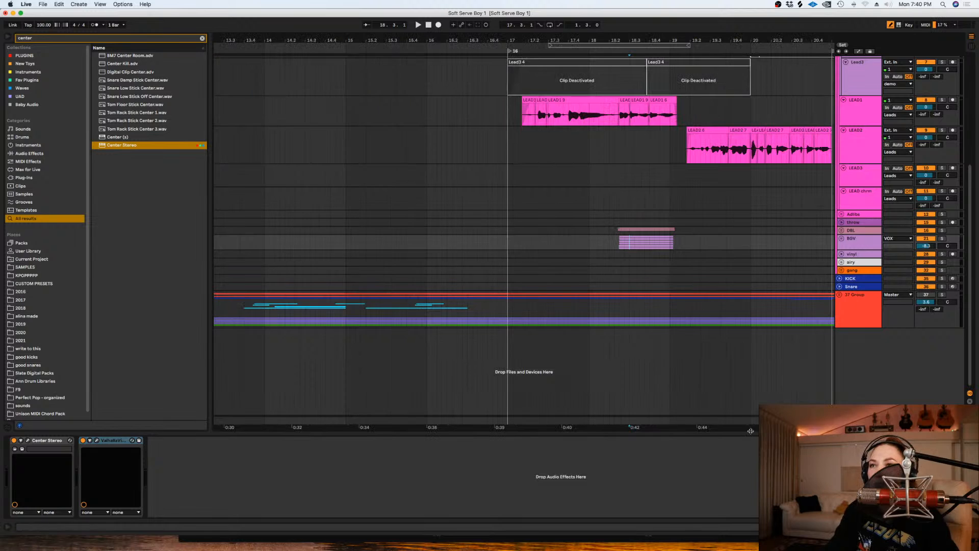
pyautogui.moveTo(731, 424); pyautogui.dragTo(632, 413)
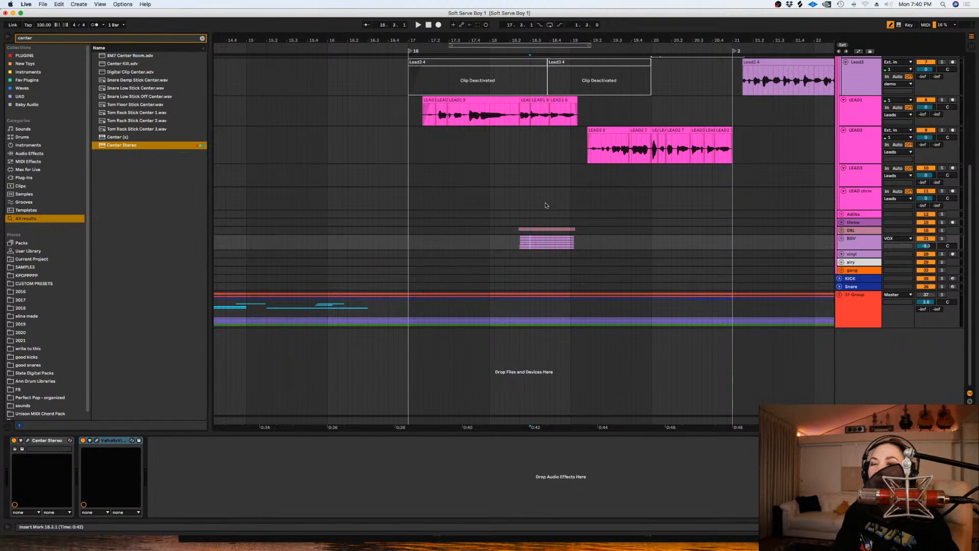
pyautogui.click(556, 176)
pyautogui.press('space')
pyautogui.click(678, 182)
pyautogui.rightClick(681, 184)
pyautogui.click(635, 185)
pyautogui.rightClick(635, 185)
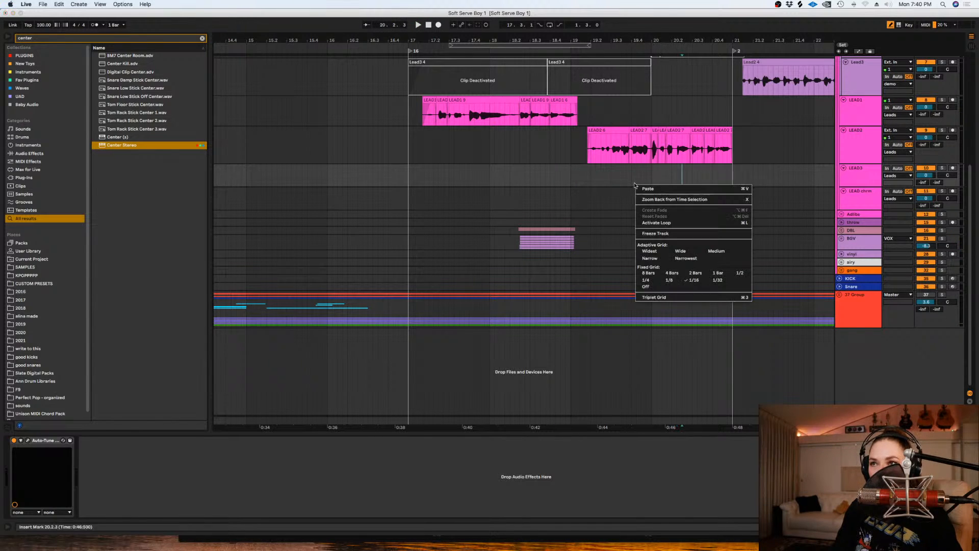
pyautogui.click(722, 271)
# - Reduce the LEAD2 track's height to match LEAD1
pyautogui.scroll(2, 756, 190)
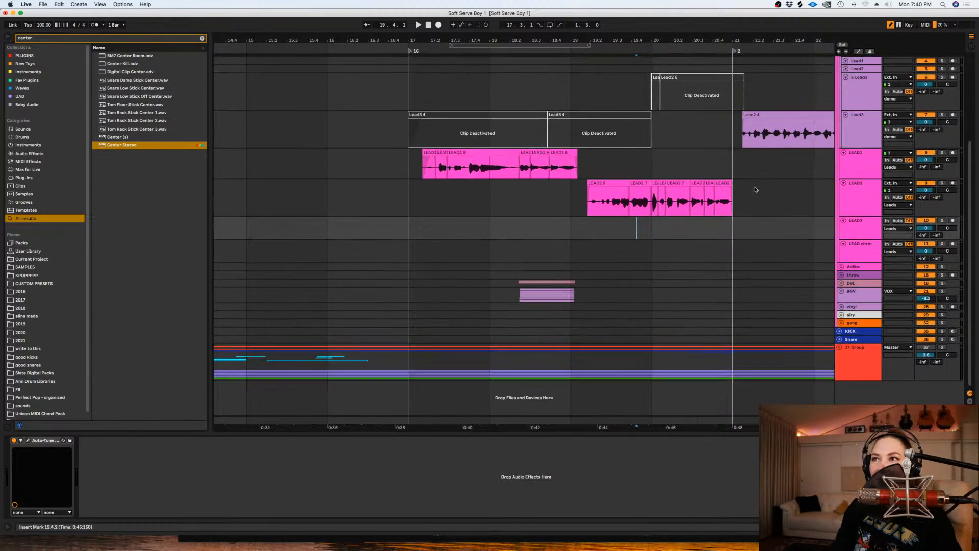
pyautogui.click(857, 201)
pyautogui.moveTo(858, 216); pyautogui.dragTo(858, 209)
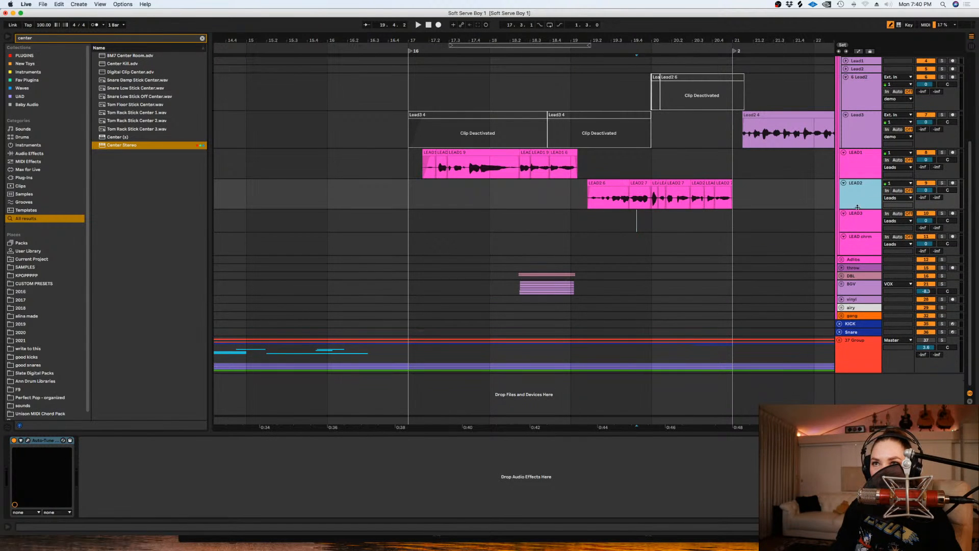
pyautogui.click(853, 177)
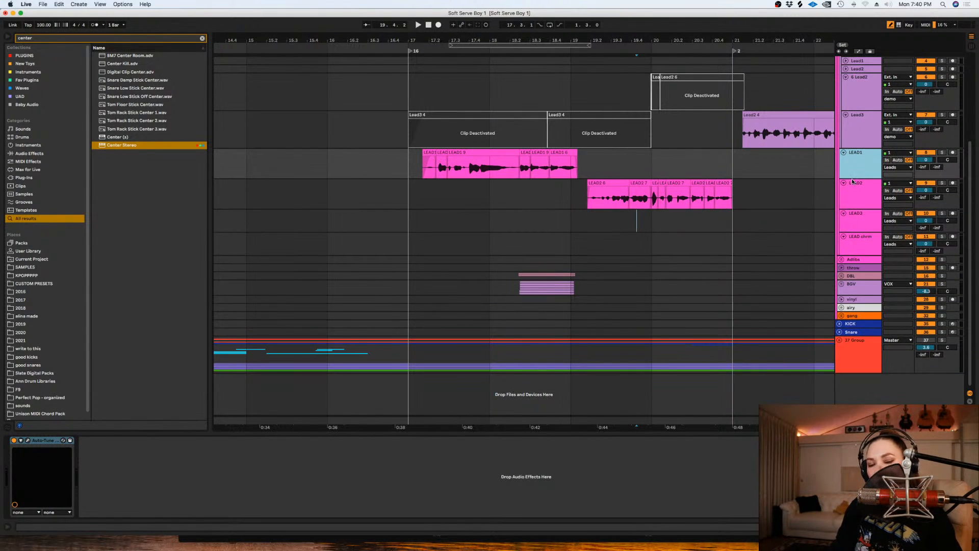
# - Play the LEAD2 phrase from 19.1.1 and place the insert mark at 20.1.1
pyautogui.scroll(1, 730, 189)
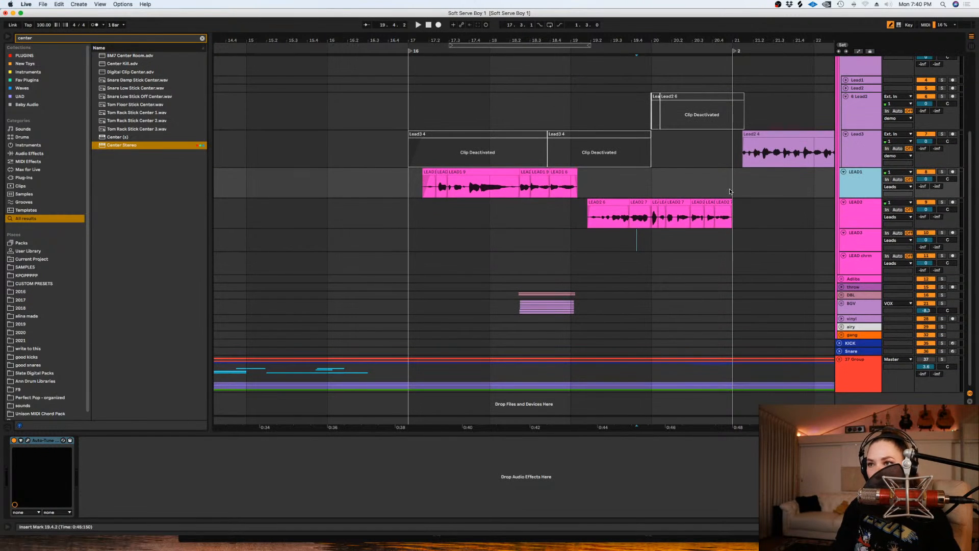
pyautogui.click(532, 239)
pyautogui.press('space')
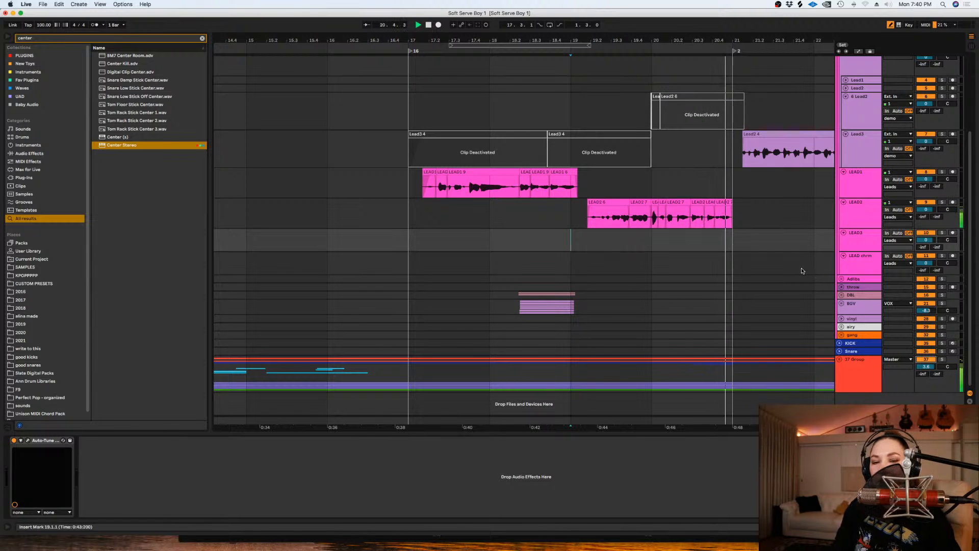
pyautogui.click(644, 236)
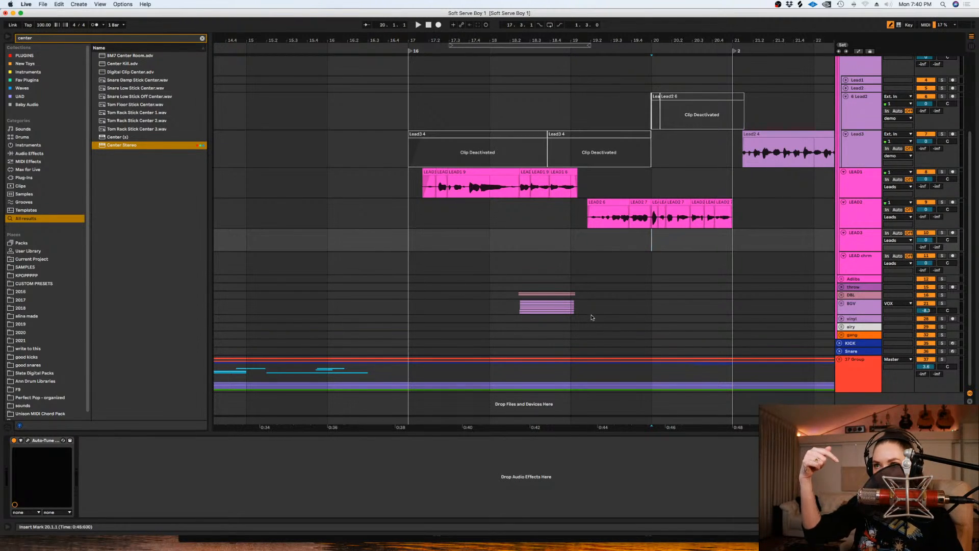
# - Unfold the DBL group and set the arrangement's fixed grid to 1/2
pyautogui.click(841, 295)
pyautogui.scroll(-4, 737, 253)
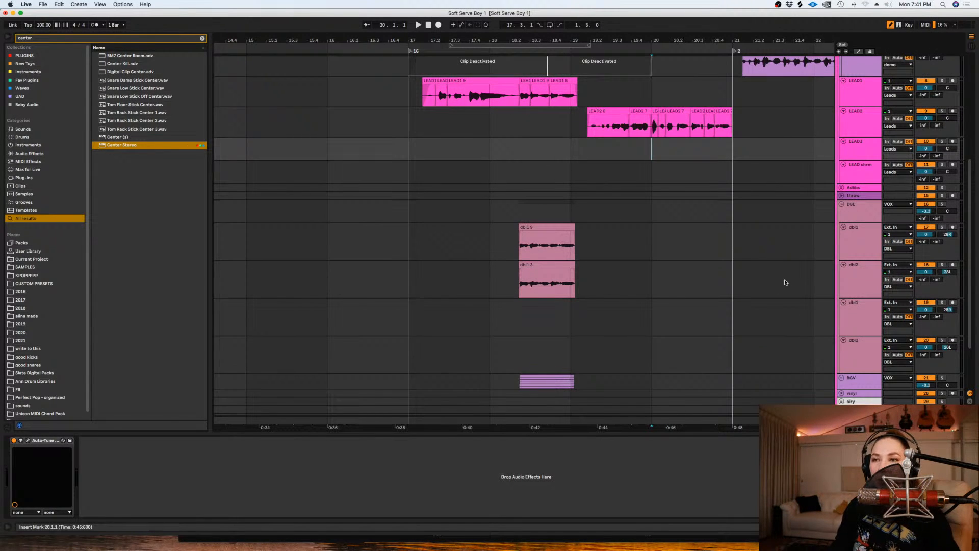
pyautogui.rightClick(747, 252)
pyautogui.click(844, 341)
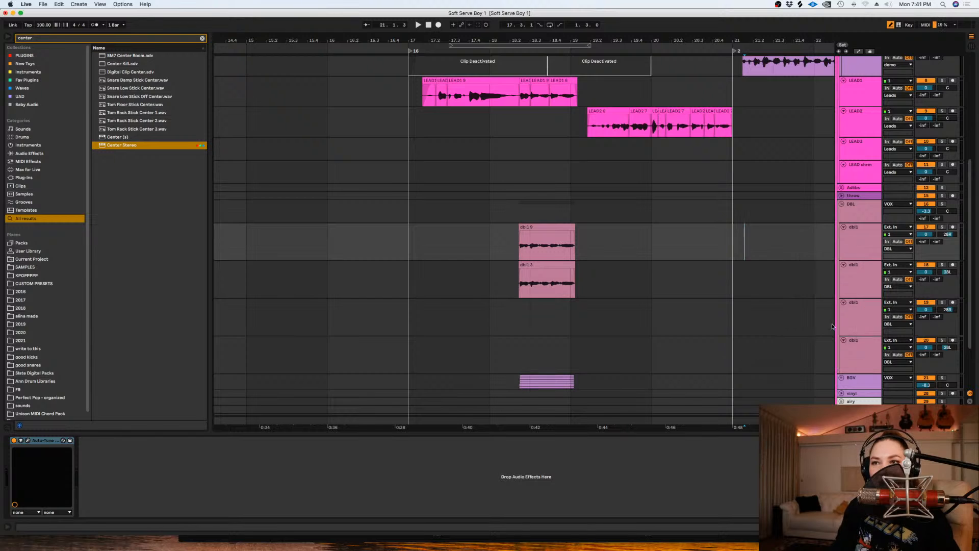
# - Loop the range from 19.3.1 to 21.1.1 on the first dbl1 track and arm that track for recording
pyautogui.moveTo(735, 246); pyautogui.dragTo(629, 241)
pyautogui.press('super+l')
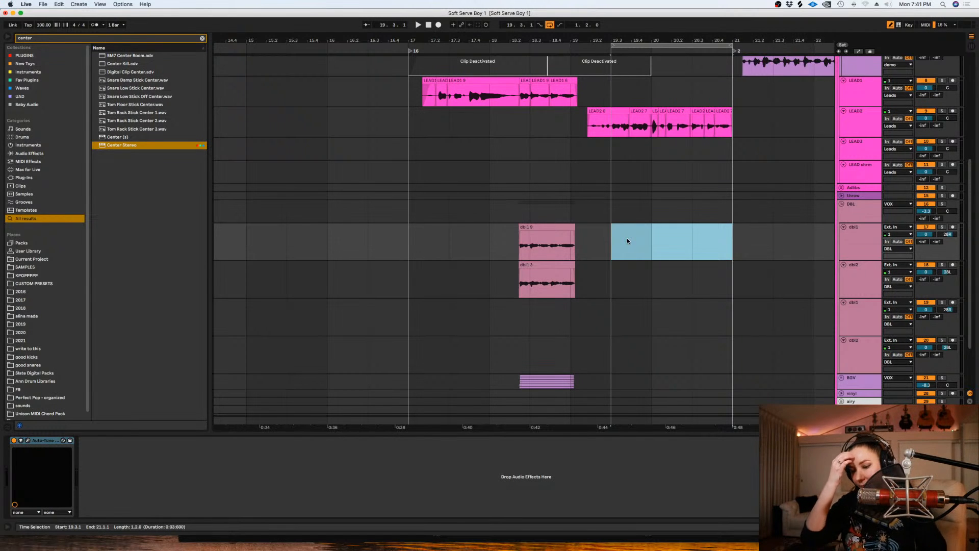
pyautogui.press('+')
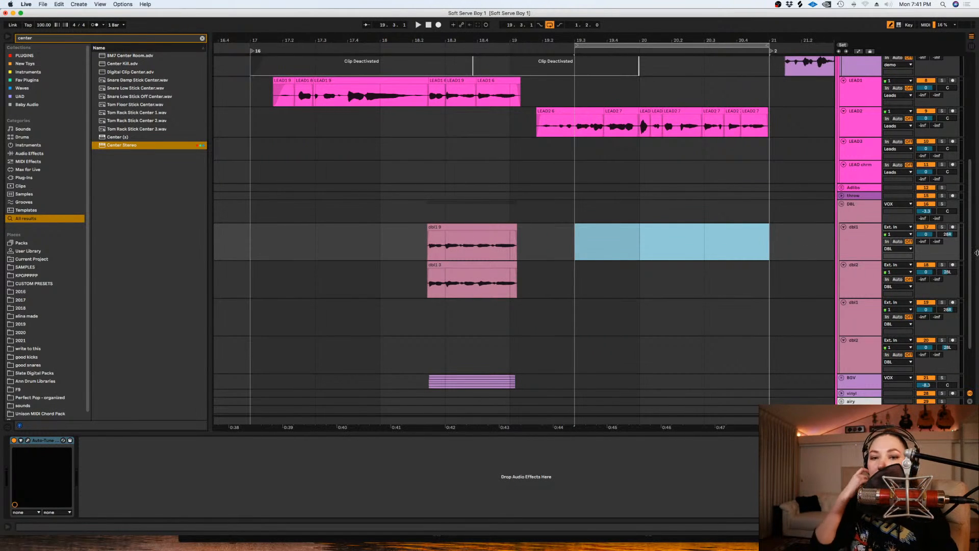
pyautogui.click(952, 227)
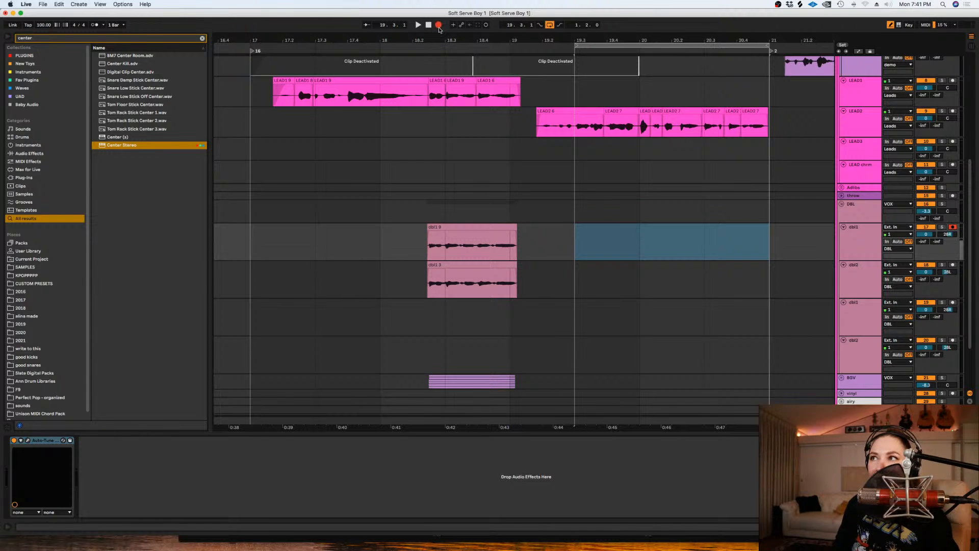
# - Record looped double takes of the LEAD2 phrase on the first dbl1 track, turning on the metronome for the last pass
pyautogui.click(438, 25)
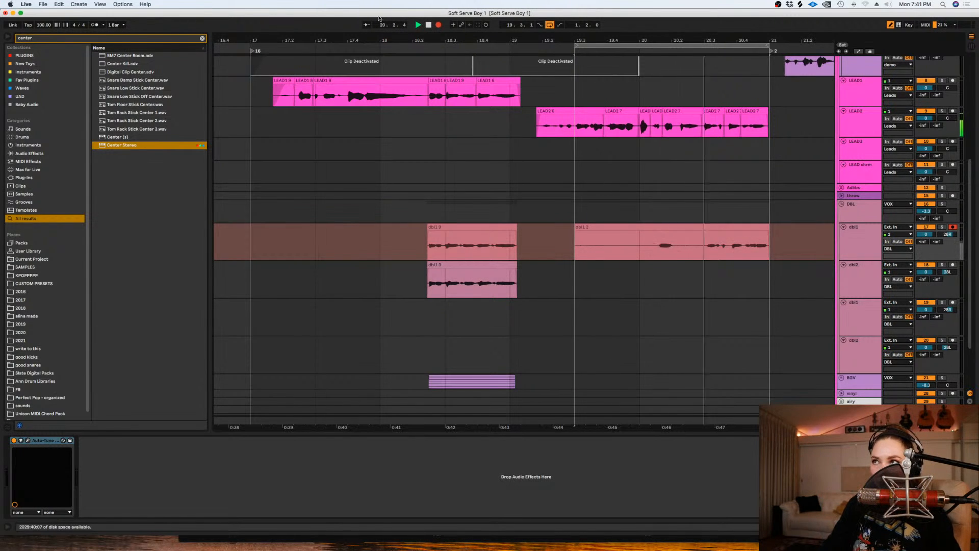
pyautogui.click(439, 24)
pyautogui.click(438, 24)
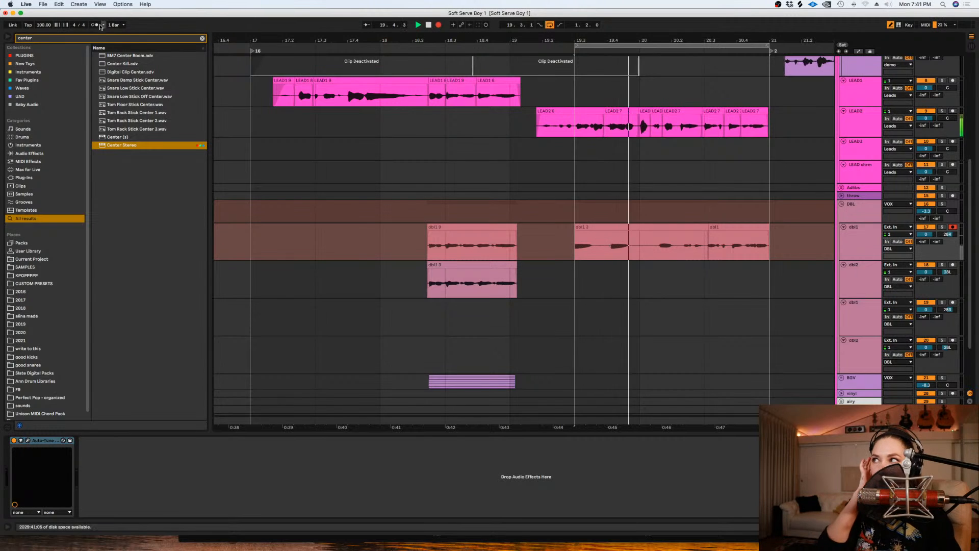
pyautogui.press('space')
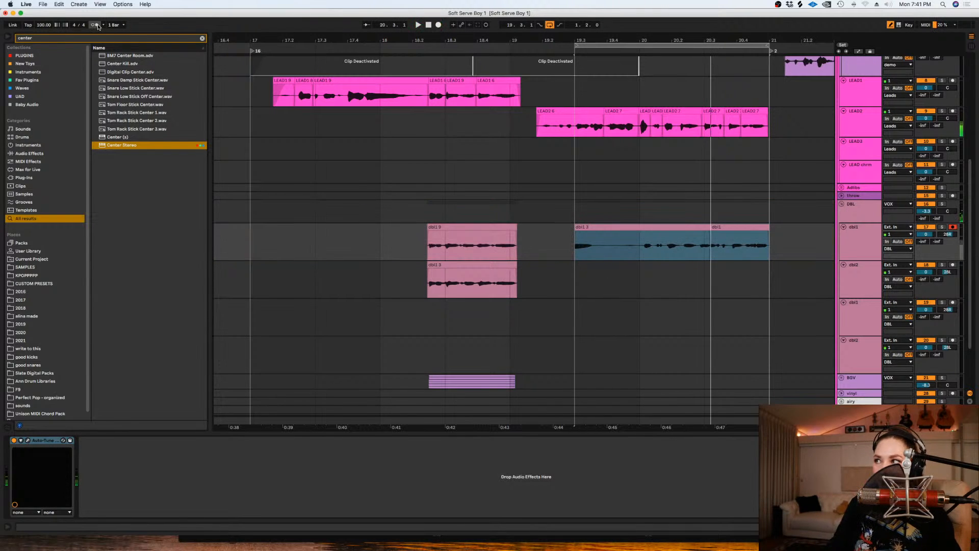
pyautogui.click(438, 24)
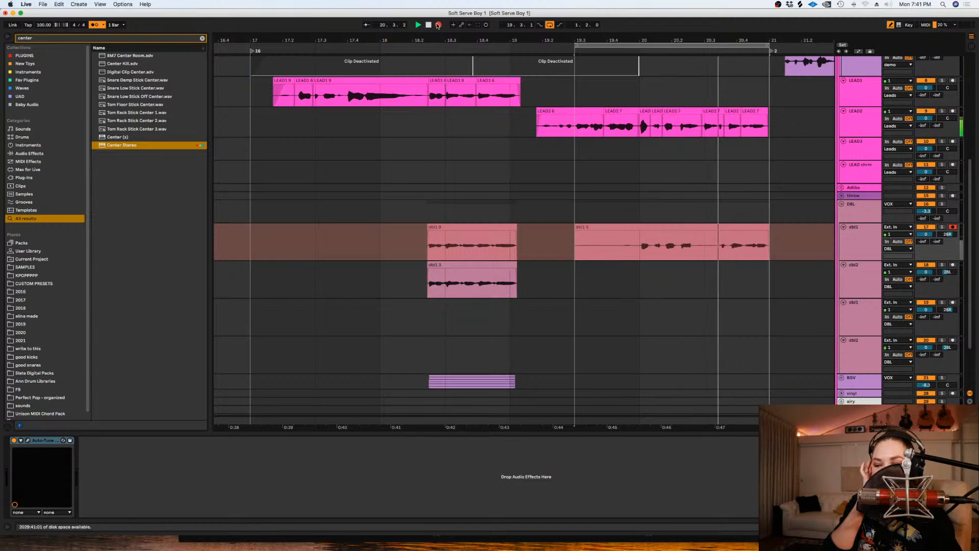
pyautogui.press('space')
# - Move the newly recorded longer clip from the first dbl1 track down to the dbl2 track at the same time position
pyautogui.click(635, 225)
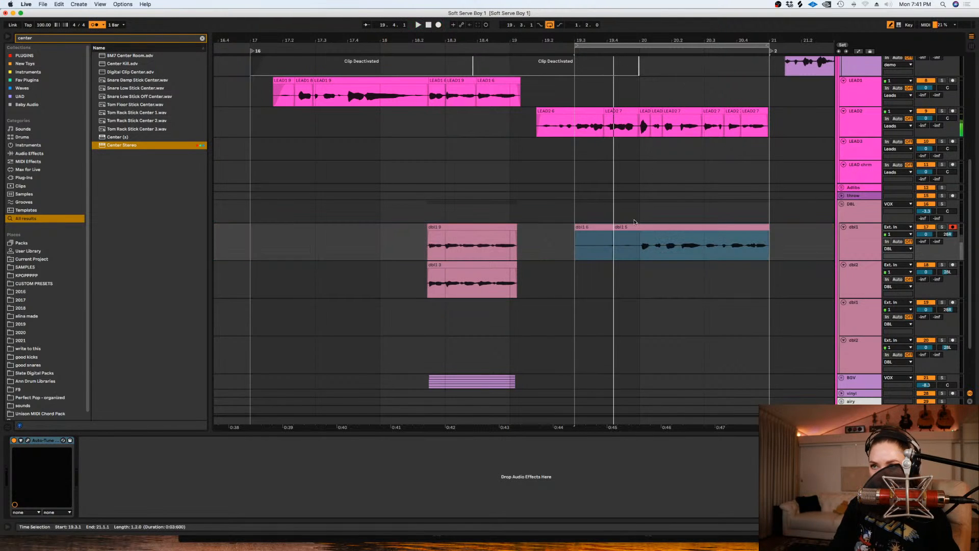
pyautogui.click(640, 225)
pyautogui.click(849, 236)
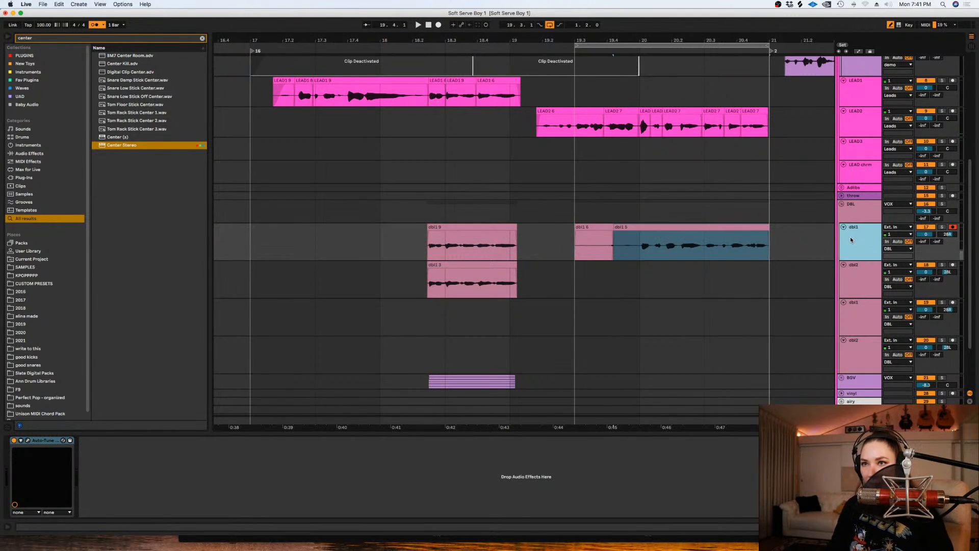
pyautogui.press('super+alt+u')
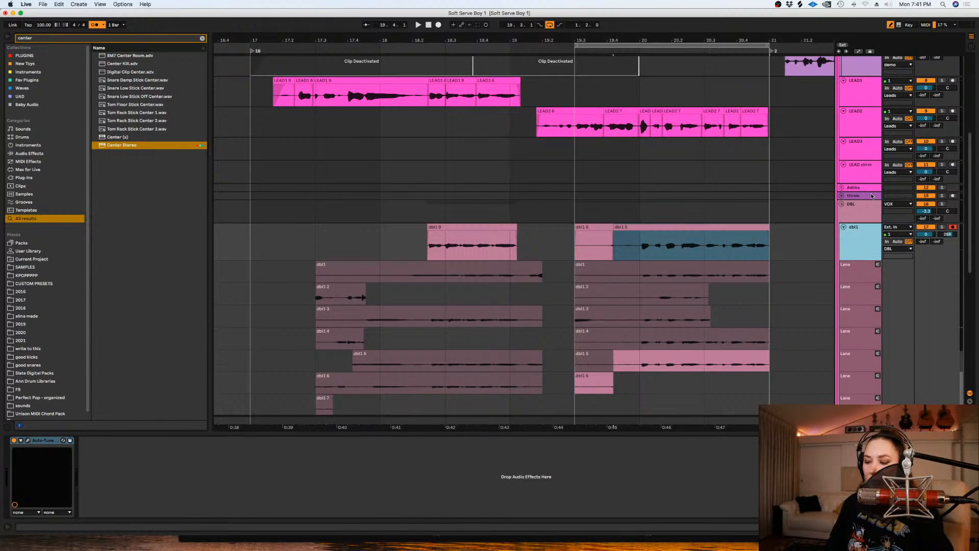
pyautogui.press('super+alt+u')
pyautogui.moveTo(665, 250); pyautogui.dragTo(666, 283)
# - Comp the fourth take from 20.1.1 to 21.1.1 into the first dbl1 track and hide its take lanes
pyautogui.click(864, 234)
pyautogui.press('super+alt+u')
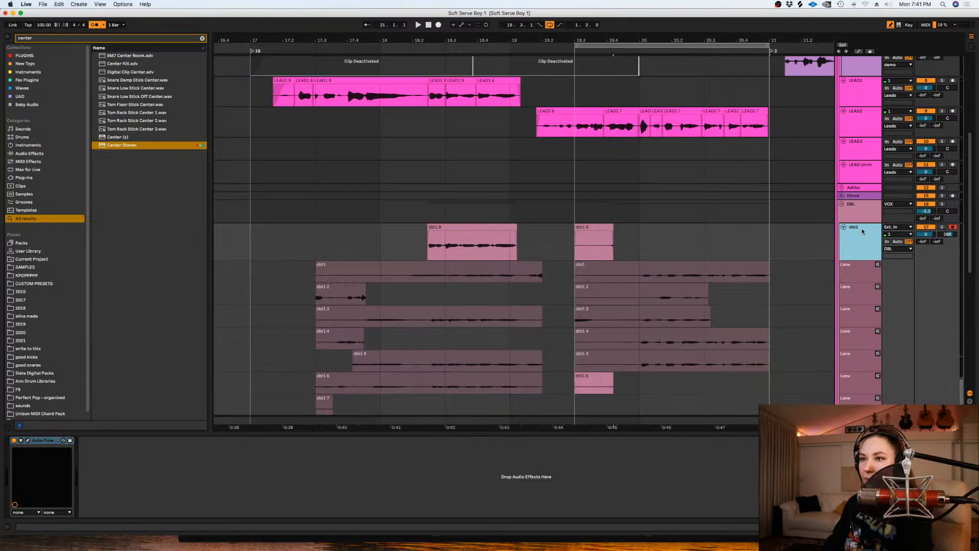
pyautogui.scroll(-3, 641, 267)
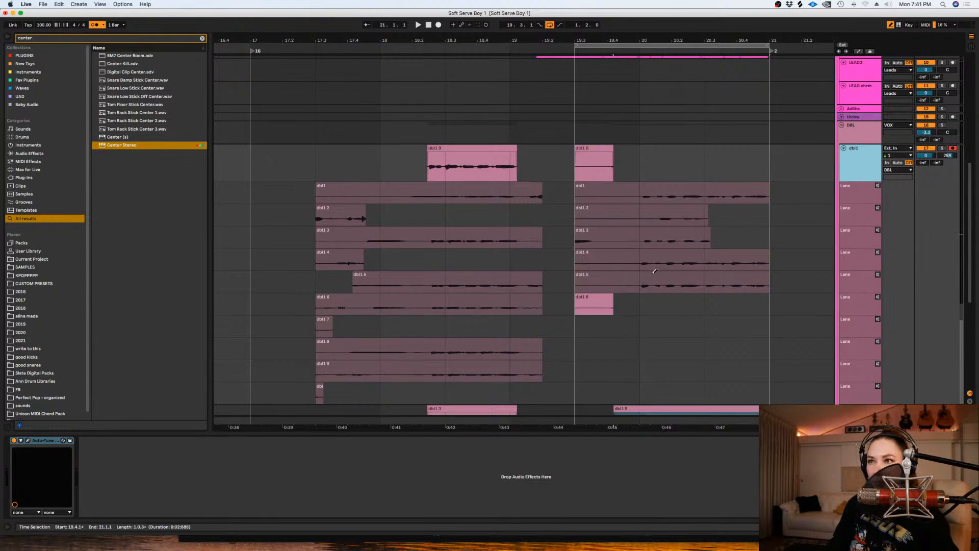
pyautogui.scroll(-5, 654, 271)
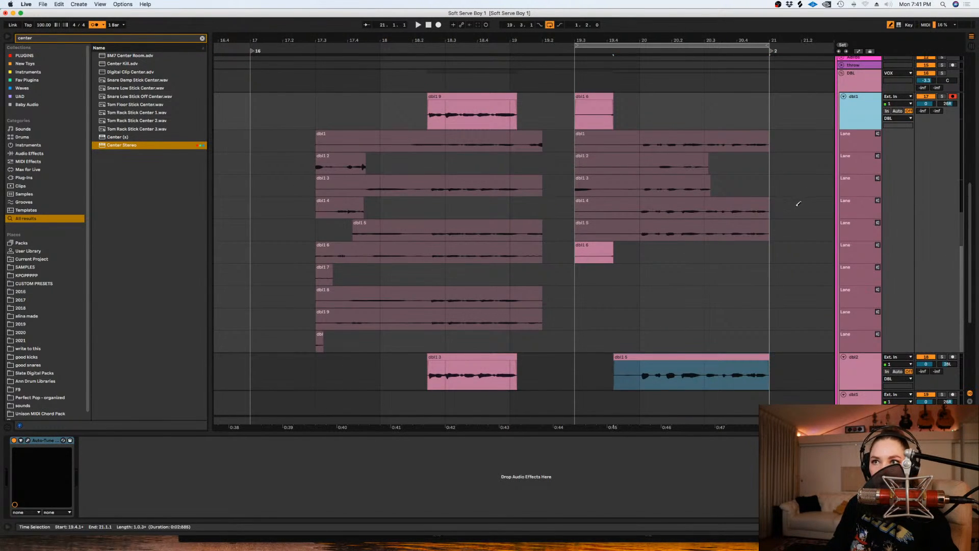
pyautogui.click(704, 207)
pyautogui.click(860, 108)
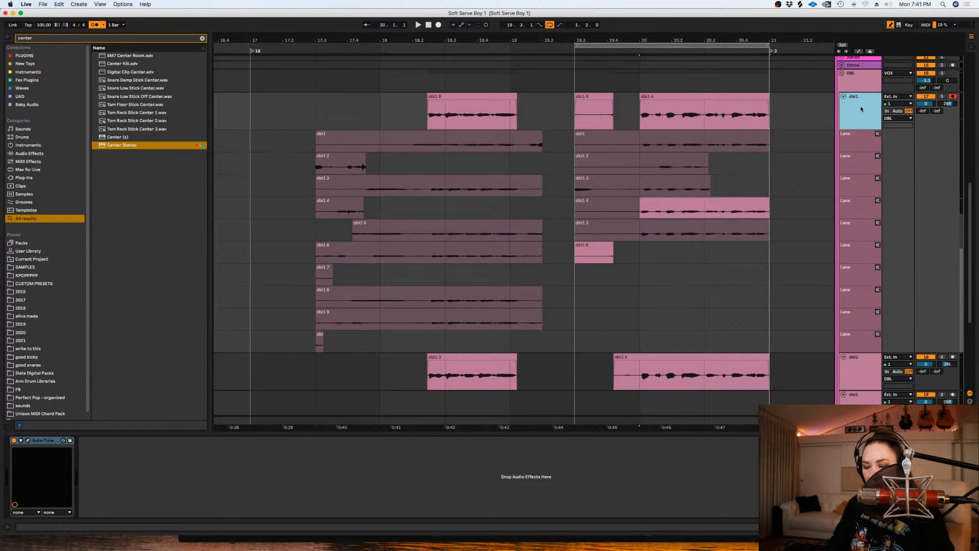
pyautogui.press('super+alt+u')
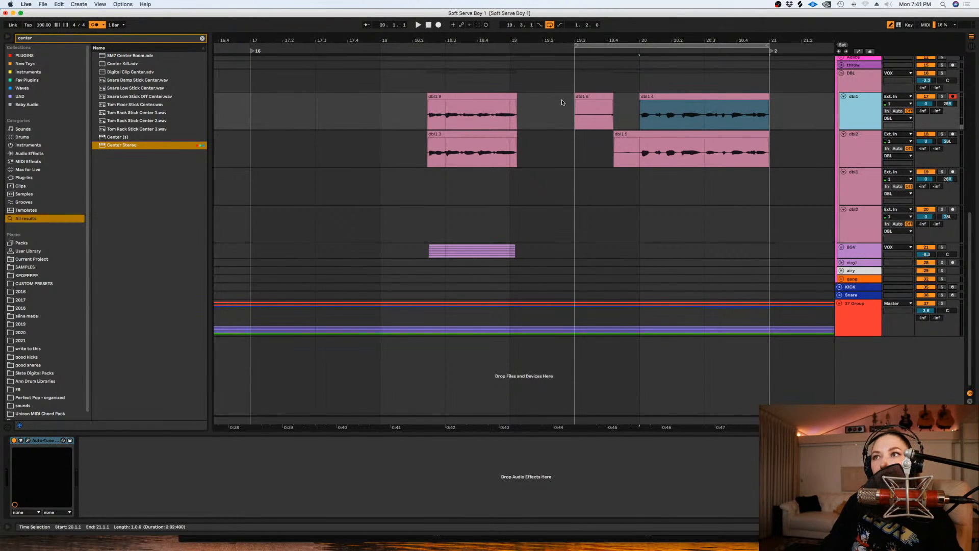
# - Delete the audio before 20.1.1 from the new phrase on the first dbl1 and dbl2 tracks
pyautogui.moveTo(562, 103); pyautogui.dragTo(638, 144)
pyautogui.press('Delete')
pyautogui.rightClick(776, 146)
pyautogui.click(767, 150)
pyautogui.rightClick(784, 160)
pyautogui.click(842, 254)
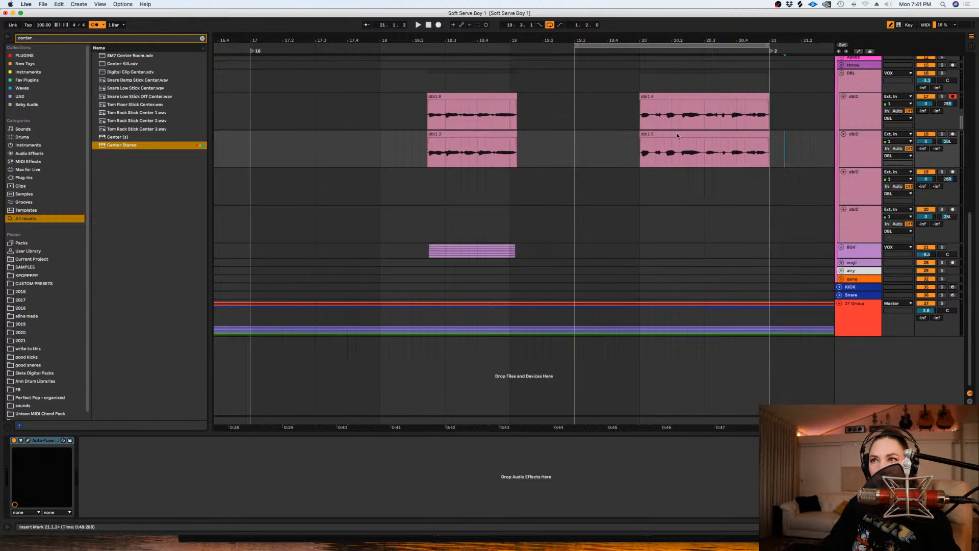
# - Nudge both new double clips slightly earlier and trim their overhanging starts and tails so they begin at 20.1.1
pyautogui.scroll(2, 680, 148)
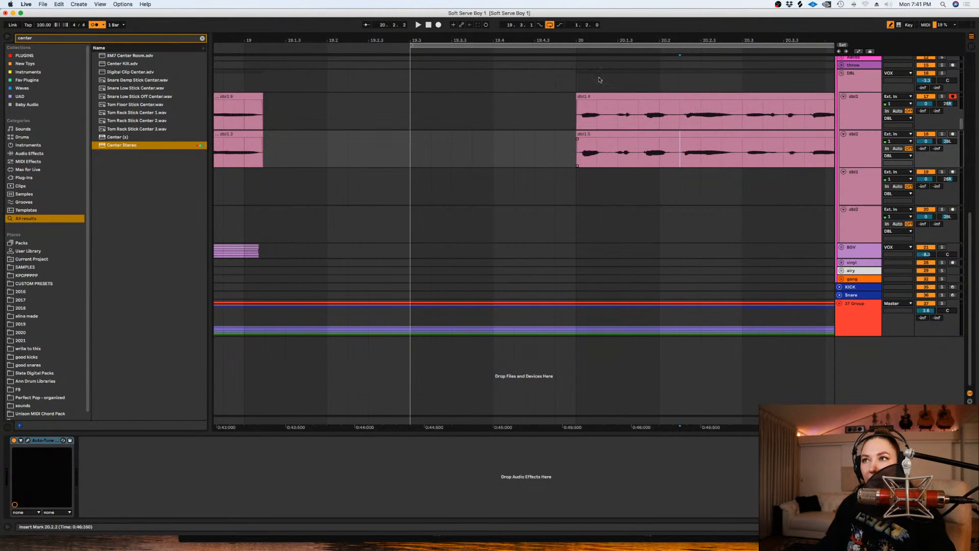
pyautogui.click(595, 138)
pyautogui.keyDown('shift'); pyautogui.click(597, 97); pyautogui.keyUp('shift')
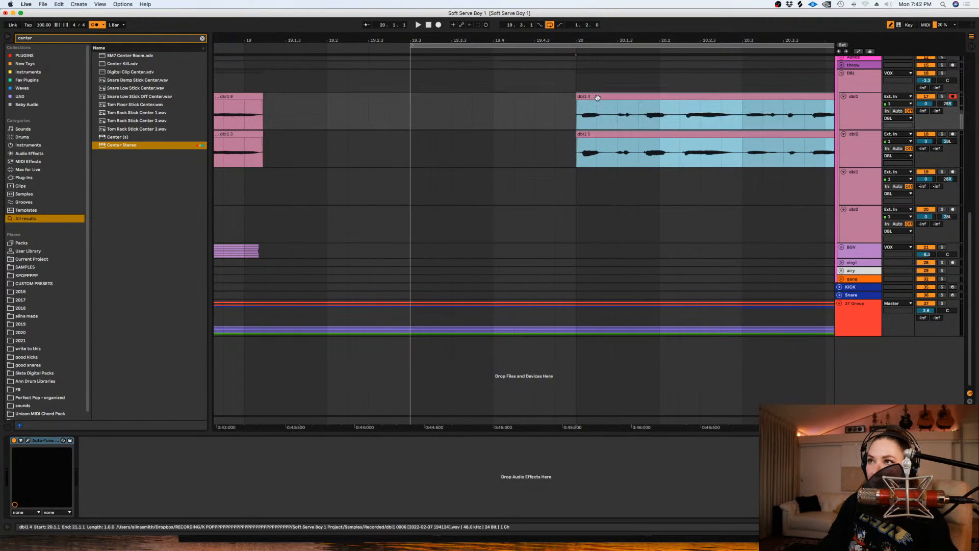
pyautogui.moveTo(596, 98); pyautogui.dragTo(560, 141)
pyautogui.press('Delete')
pyautogui.press('-')
pyautogui.press('-')
pyautogui.moveTo(710, 135); pyautogui.dragTo(689, 118)
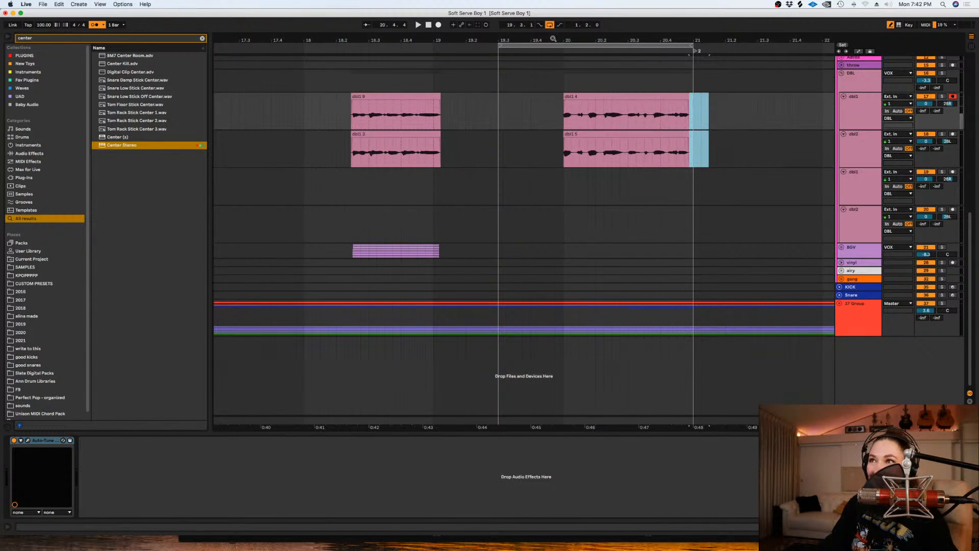
# - Disarm the first dbl1 track, turn off the loop, and play the trimmed doubles with the LEAD2 phrase
pyautogui.click(555, 108)
pyautogui.press('+')
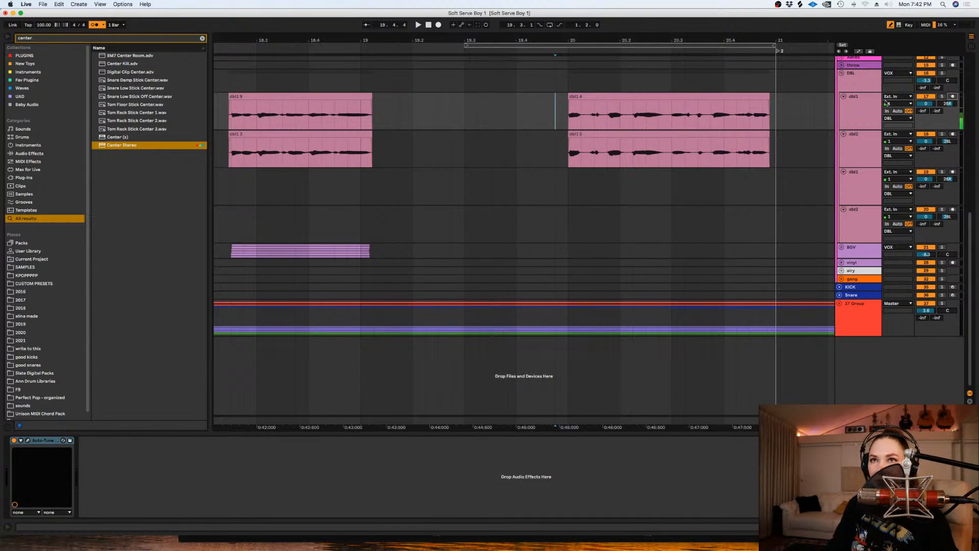
pyautogui.scroll(4, 606, 160)
pyautogui.press('space')
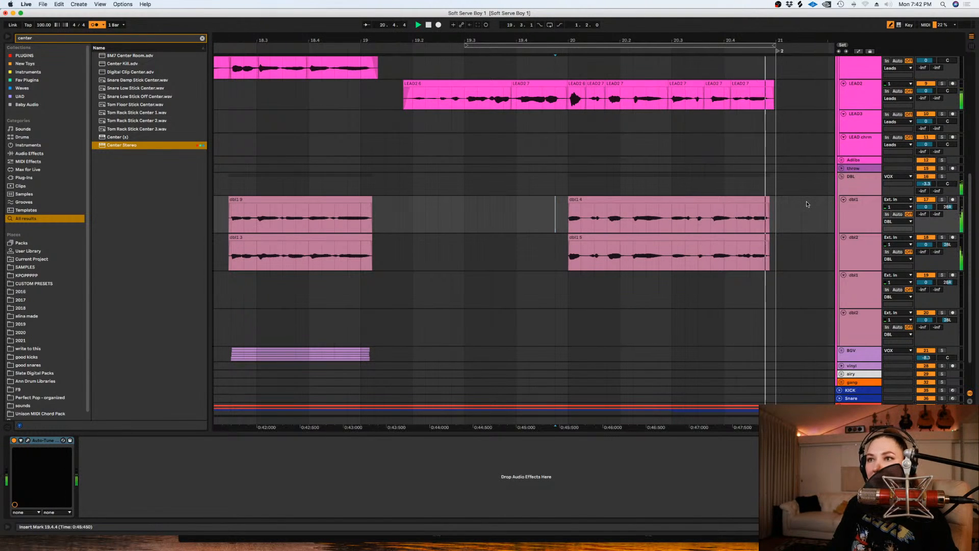
pyautogui.press('space')
# - Unfold the BGV group and play the phrase from 19.4.1
pyautogui.click(671, 305)
pyautogui.scroll(-3, 672, 302)
pyautogui.scroll(-1, 674, 293)
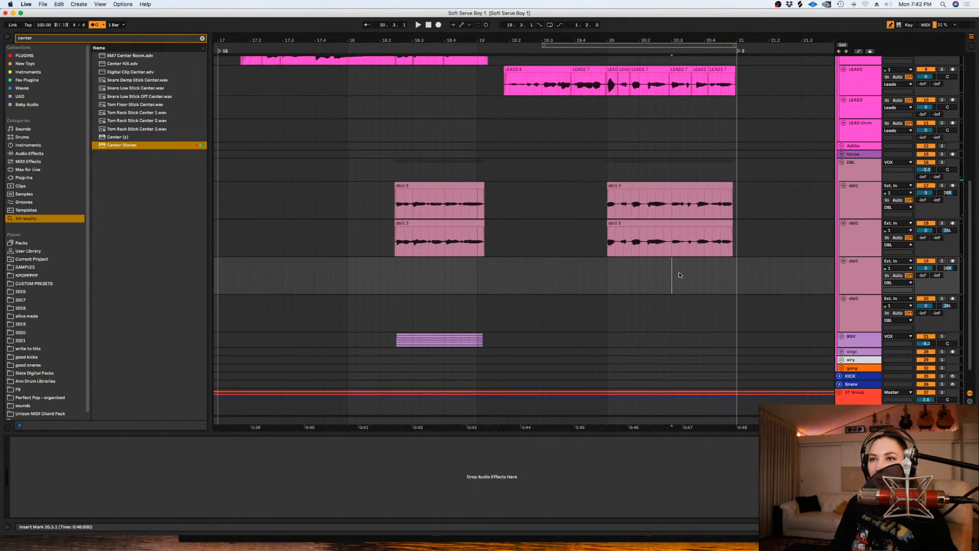
pyautogui.click(841, 337)
pyautogui.scroll(-6, 516, 219)
pyautogui.click(574, 225)
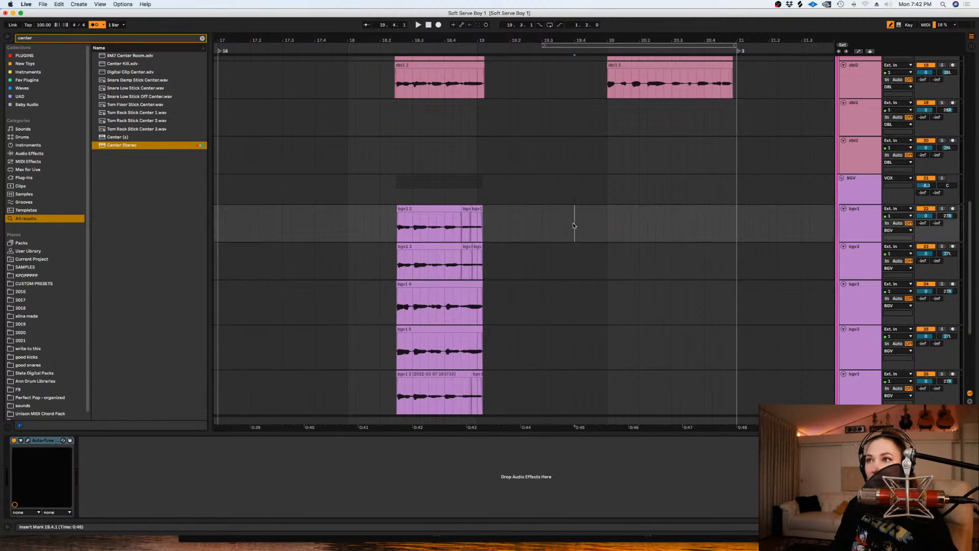
pyautogui.press('space')
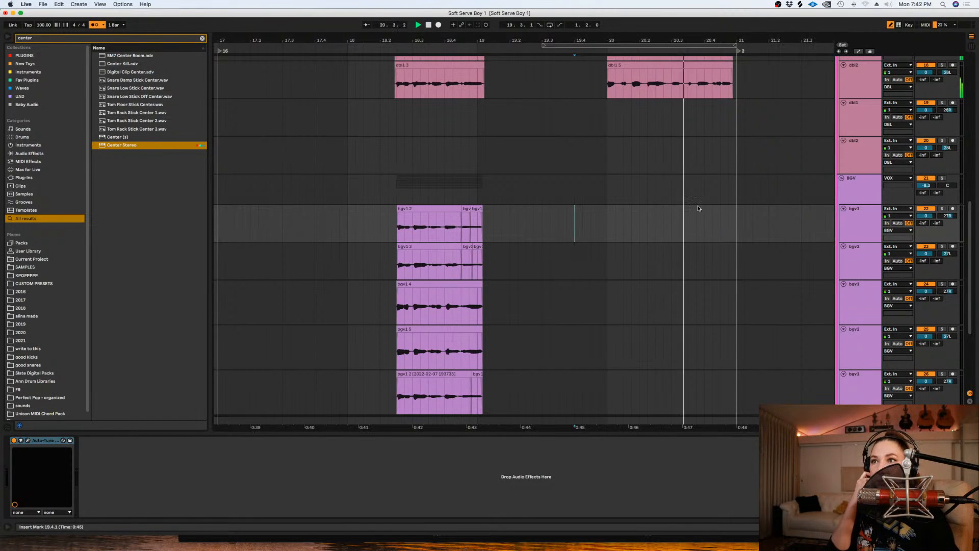
pyautogui.press('space')
# - Loop the range from 19.3.1 to 21.1.1 and arm the first bgv1 track for recording
pyautogui.moveTo(737, 227); pyautogui.dragTo(530, 223)
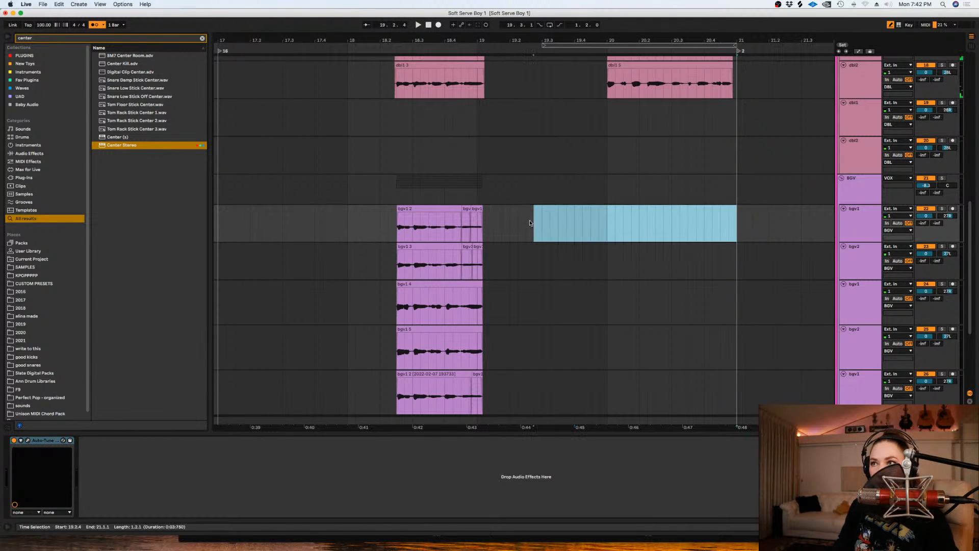
pyautogui.press('super+l')
pyautogui.scroll(4, 948, 188)
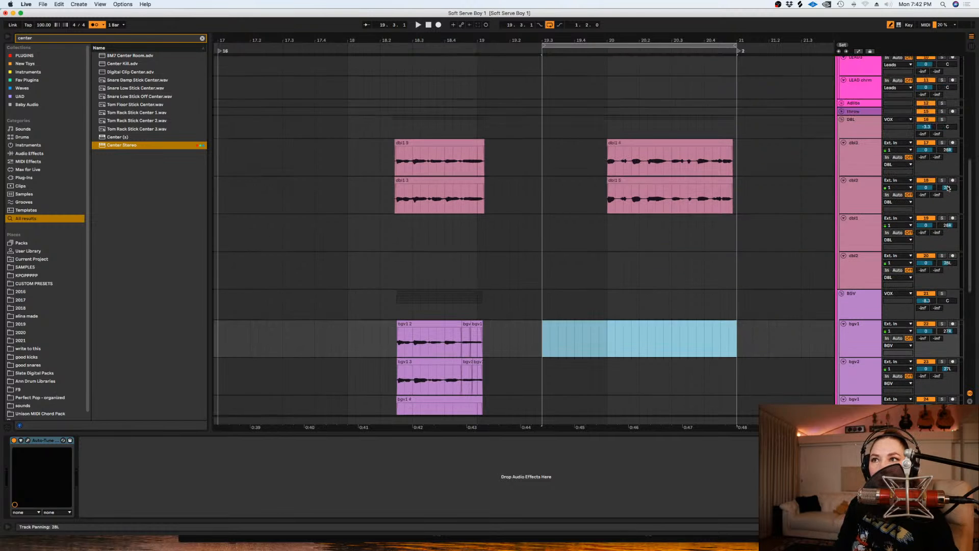
pyautogui.click(953, 324)
pyautogui.press('space')
pyautogui.press('F9')
pyautogui.press('space')
pyautogui.press('Delete')
# - Record looped background vocal takes on the first bgv1 track, starting from 19.3.1
pyautogui.click(543, 344)
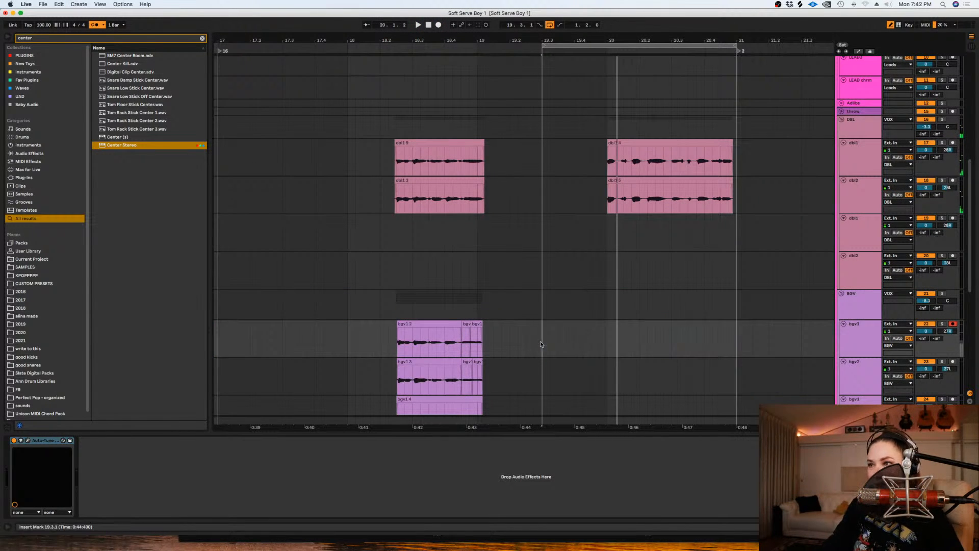
pyautogui.click(437, 25)
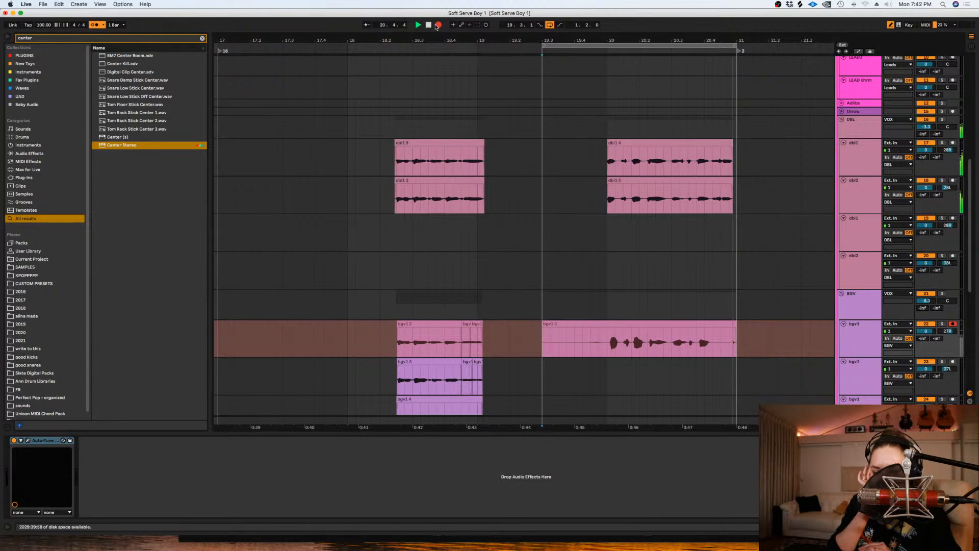
pyautogui.press('space')
# - Delete the new bgv1 recording before 20.1.1 and move the remaining clip down to the first bgv2 track
pyautogui.scroll(-2, 647, 304)
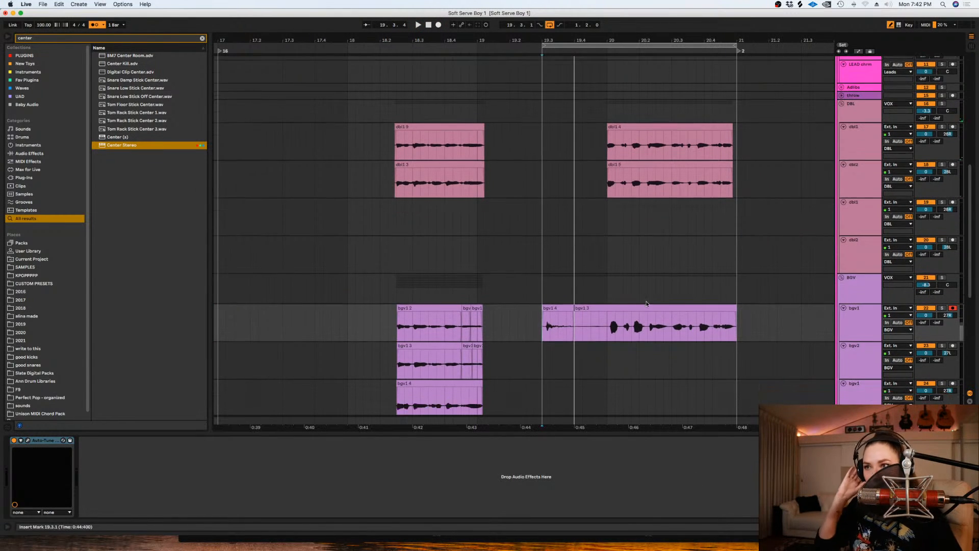
pyautogui.moveTo(608, 294); pyautogui.dragTo(542, 295)
pyautogui.press('Delete')
pyautogui.moveTo(646, 301)
pyautogui.mouseDown()
pyautogui.moveTo(639, 281)
pyautogui.moveTo(640, 318)
pyautogui.mouseUp()
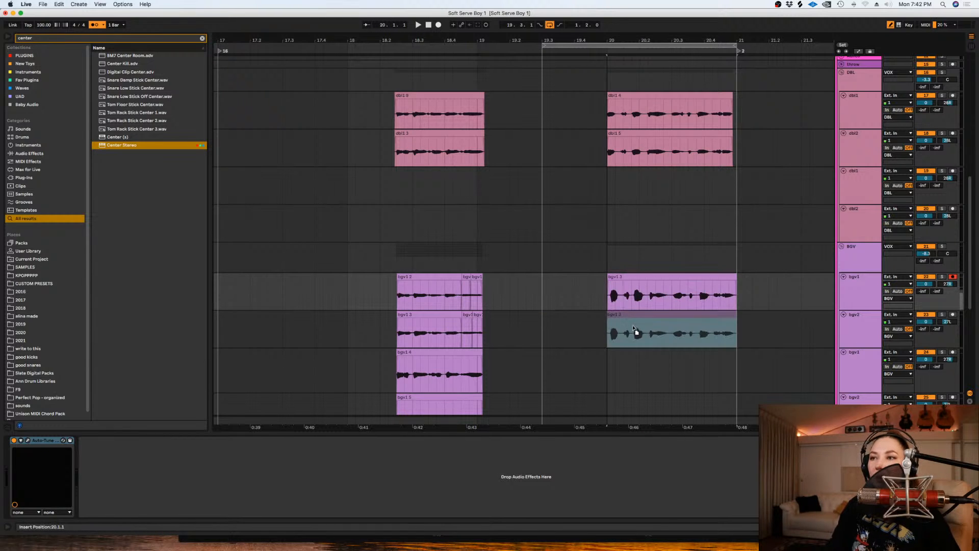
# - Comp the second take from 20.1.1 to the phrase's end into the first bgv1 track and hide its take lanes
pyautogui.click(844, 289)
pyautogui.press('super+alt+u')
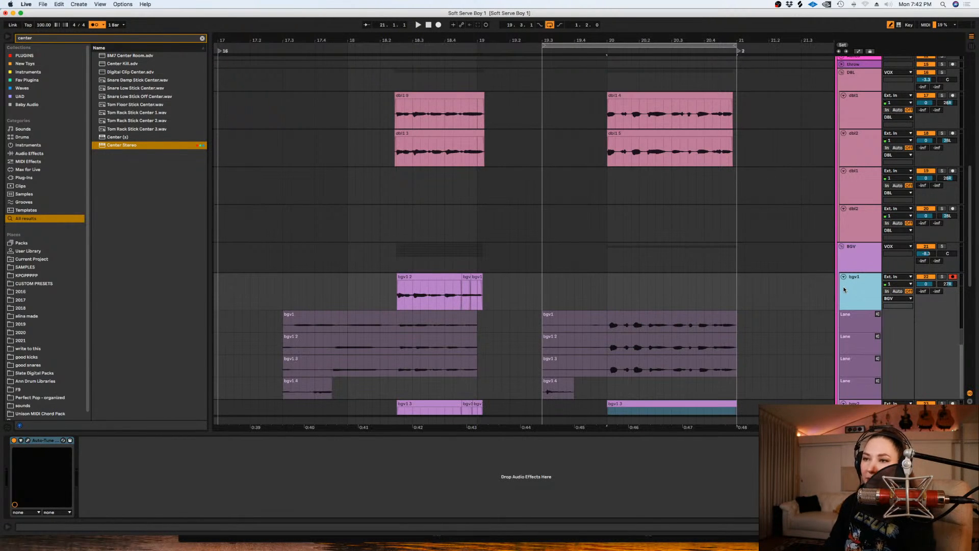
pyautogui.moveTo(744, 340); pyautogui.dragTo(608, 339)
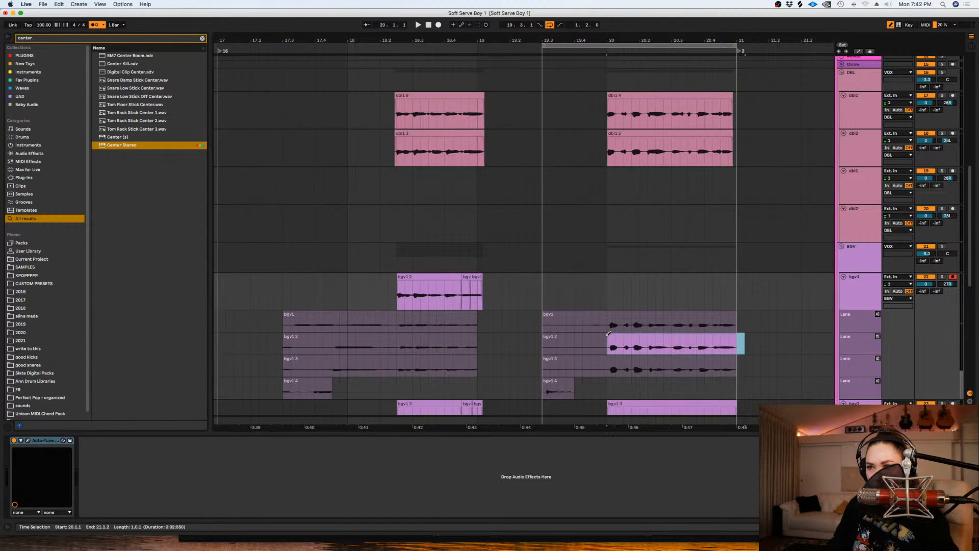
pyautogui.click(849, 300)
pyautogui.press('super+alt+u')
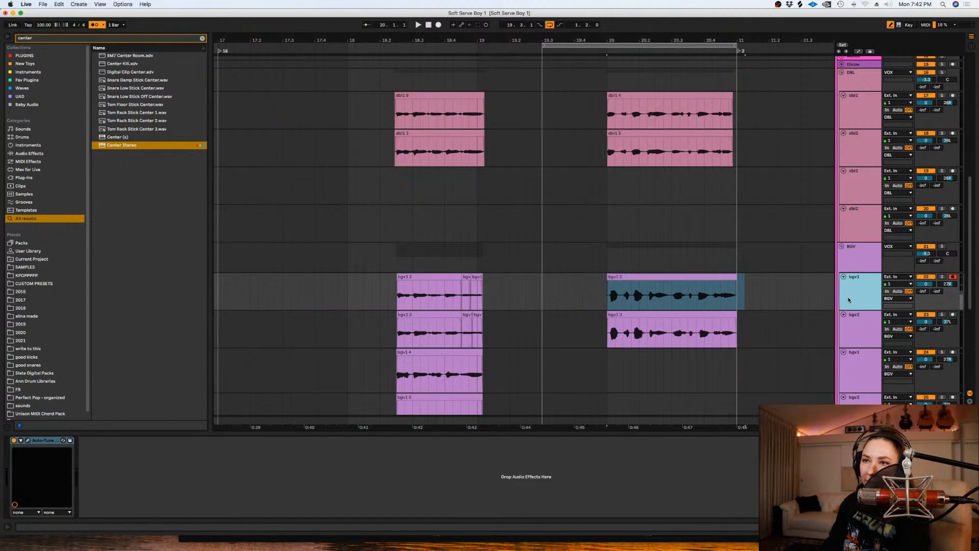
# - Nudge the new bgv1 and bgv2 clips slightly earlier together and delete their overhang before 20.1.1
pyautogui.moveTo(753, 319); pyautogui.dragTo(599, 289)
pyautogui.press('z')
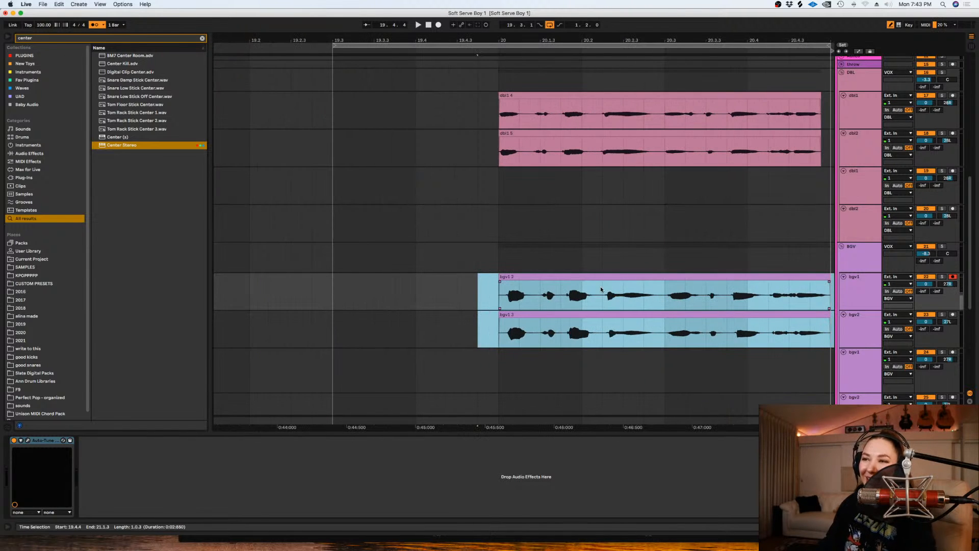
pyautogui.moveTo(610, 279); pyautogui.dragTo(596, 281)
pyautogui.moveTo(514, 289); pyautogui.dragTo(486, 329)
pyautogui.press('Delete')
pyautogui.press('-')
pyautogui.press('-')
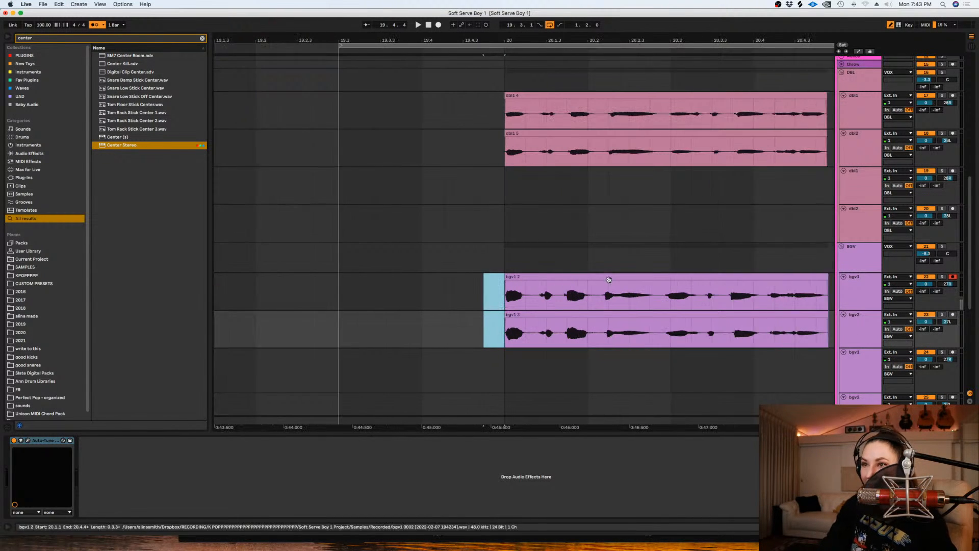
# - Shift both new background vocal clips slightly later and play the phrase to check their timing
pyautogui.click(627, 316)
pyautogui.keyDown('shift'); pyautogui.click(613, 276); pyautogui.keyUp('shift')
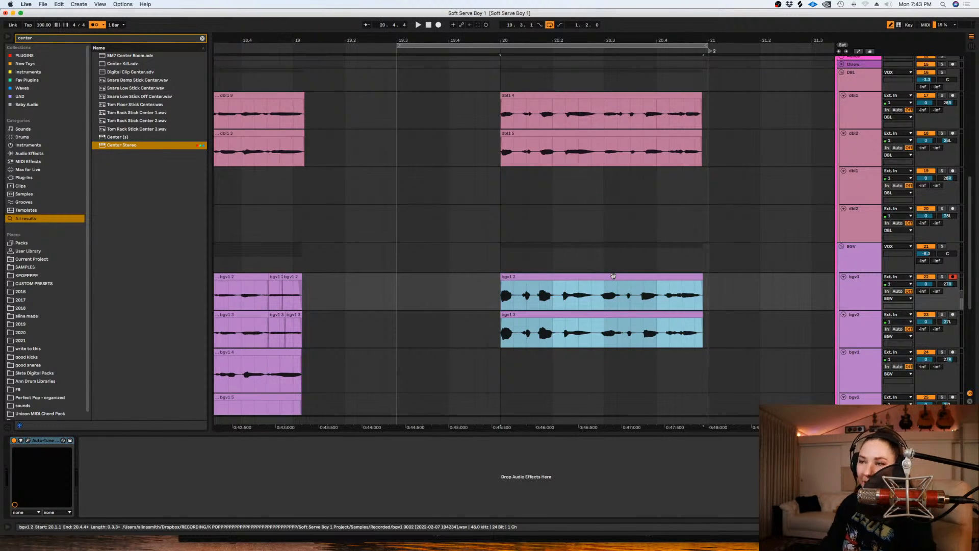
pyautogui.press('+')
pyautogui.moveTo(613, 276); pyautogui.dragTo(618, 284)
pyautogui.press('space')
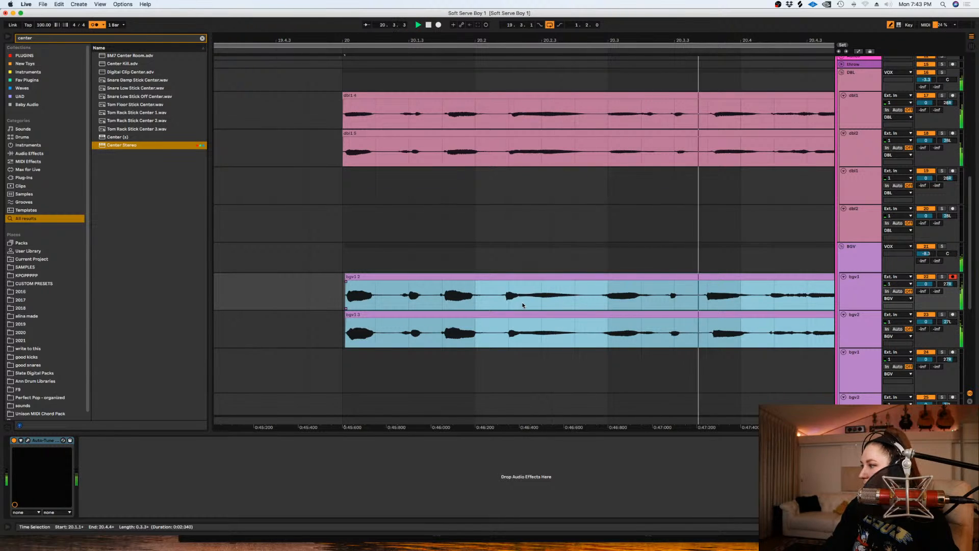
pyautogui.press('space')
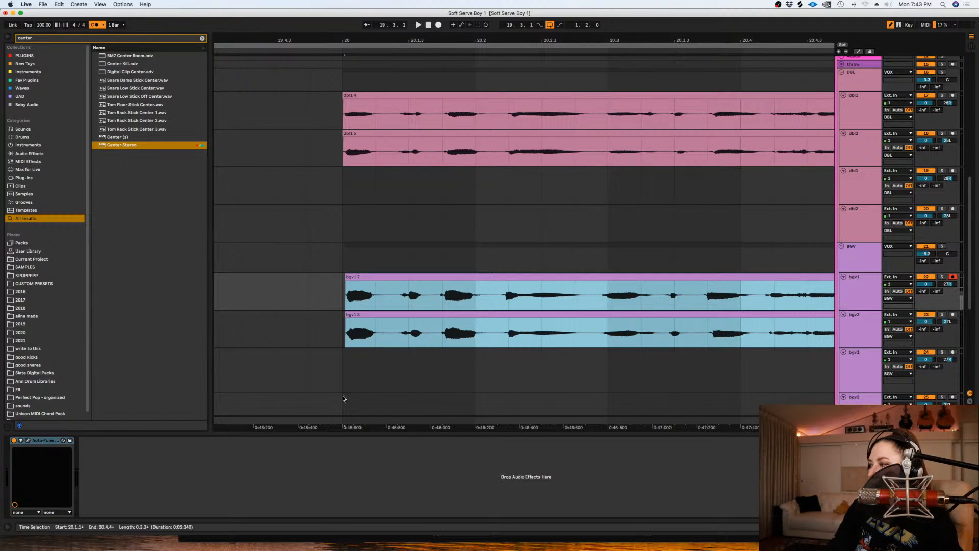
# - Extend the starts of the new bgv1 and bgv2 clips back to 20.1.1
pyautogui.click(393, 315)
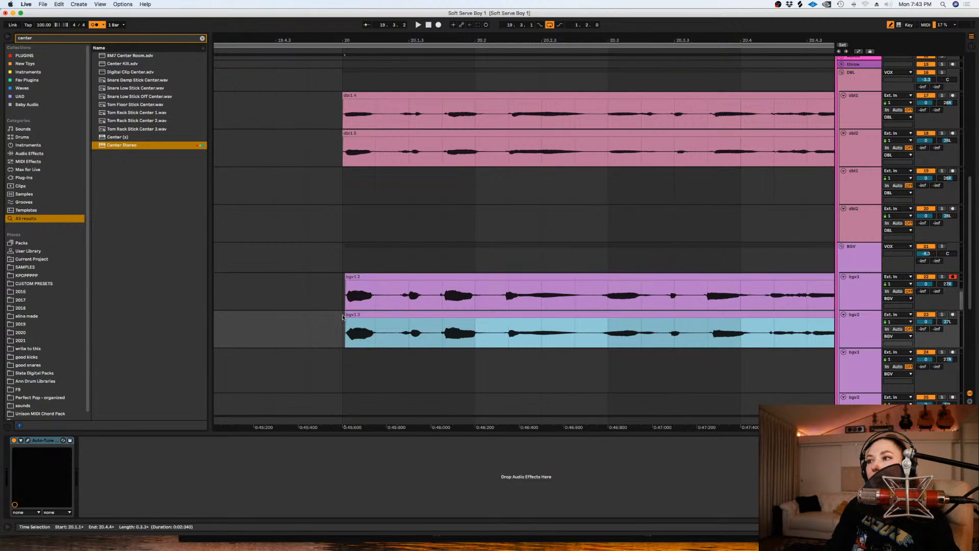
pyautogui.moveTo(345, 278); pyautogui.dragTo(341, 278)
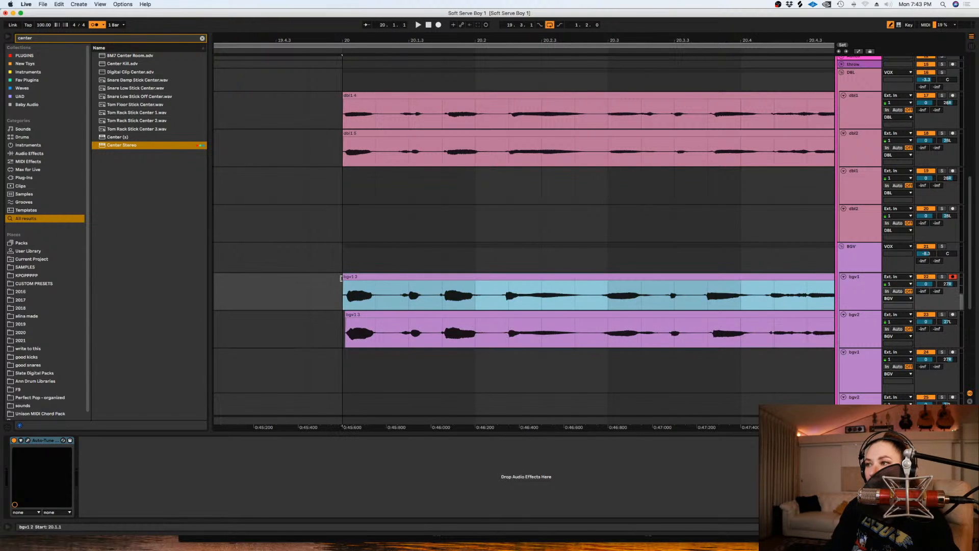
pyautogui.moveTo(347, 315); pyautogui.dragTo(343, 315)
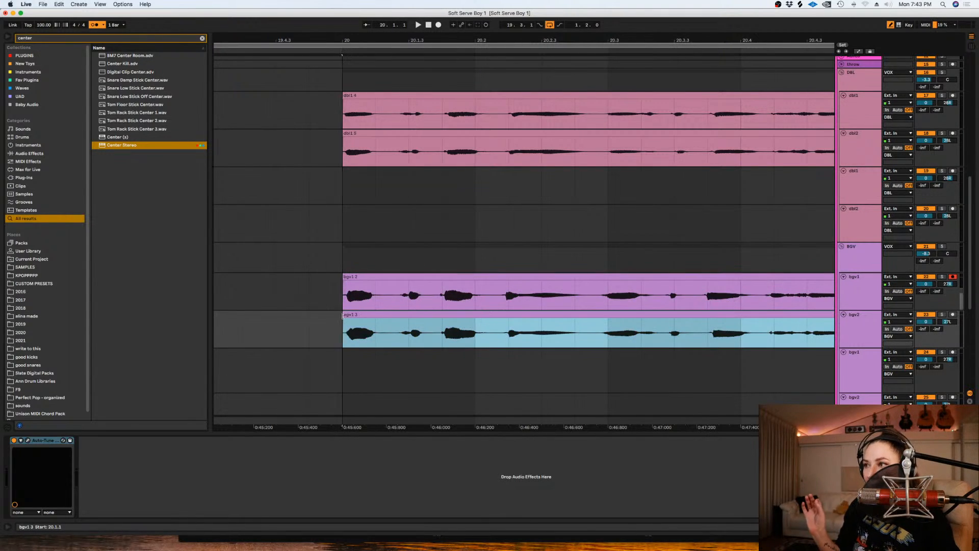
# - Trim the ends of the new bgv1 and bgv2 clips to match the doubles and add short fade-outs
pyautogui.click(347, 324)
pyautogui.press('-')
pyautogui.press('-')
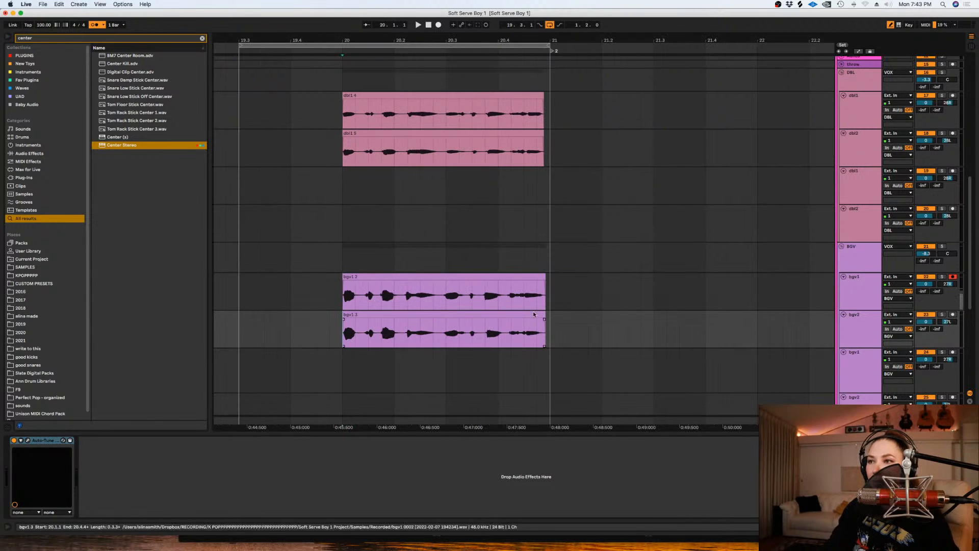
pyautogui.moveTo(562, 301); pyautogui.dragTo(541, 321)
pyautogui.moveTo(543, 282); pyautogui.dragTo(540, 283)
pyautogui.click(561, 286)
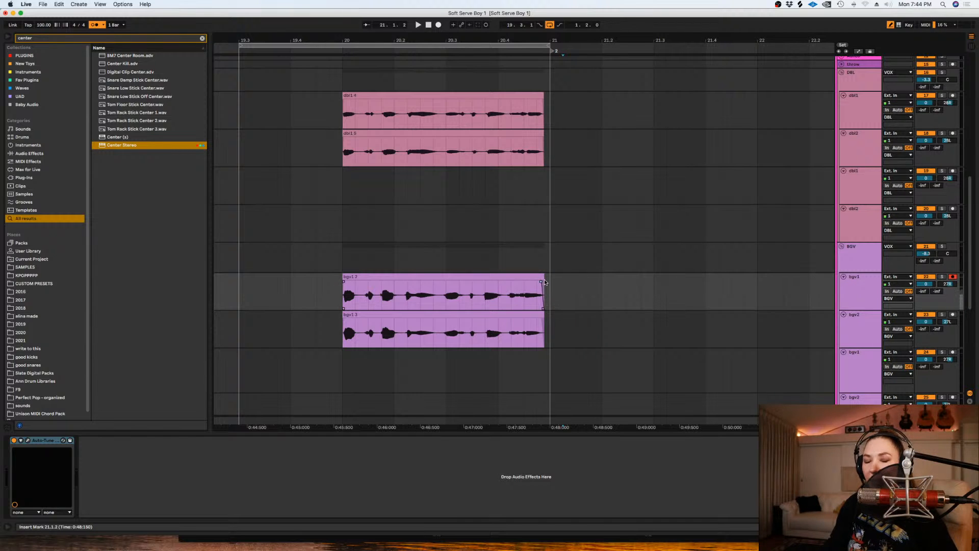
# - Disarm the first bgv1 track
pyautogui.click(588, 295)
pyautogui.scroll(-1, 588, 295)
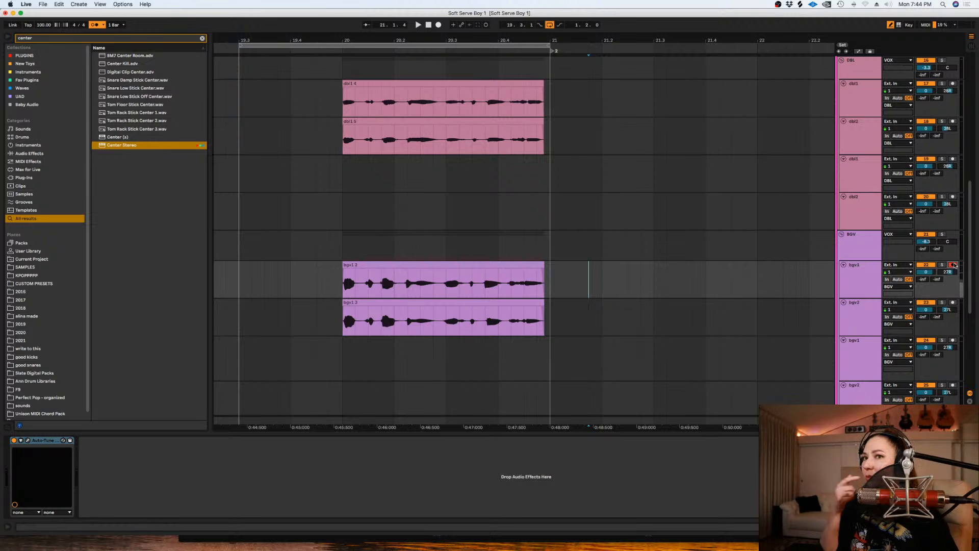
pyautogui.click(654, 295)
pyautogui.scroll(-1, 654, 298)
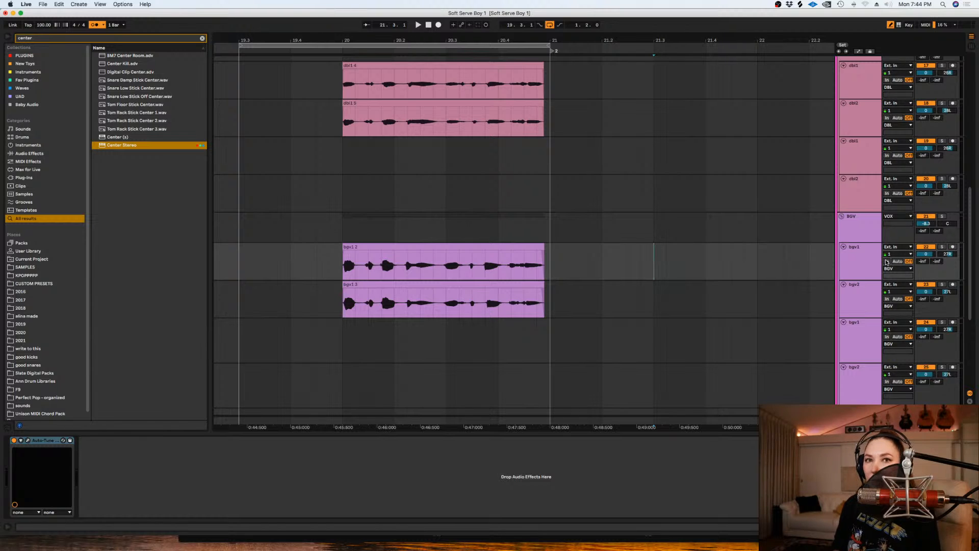
# - Play the phrase from 19.3.3 to review the two new background vocal clips
pyautogui.scroll(-1, 586, 287)
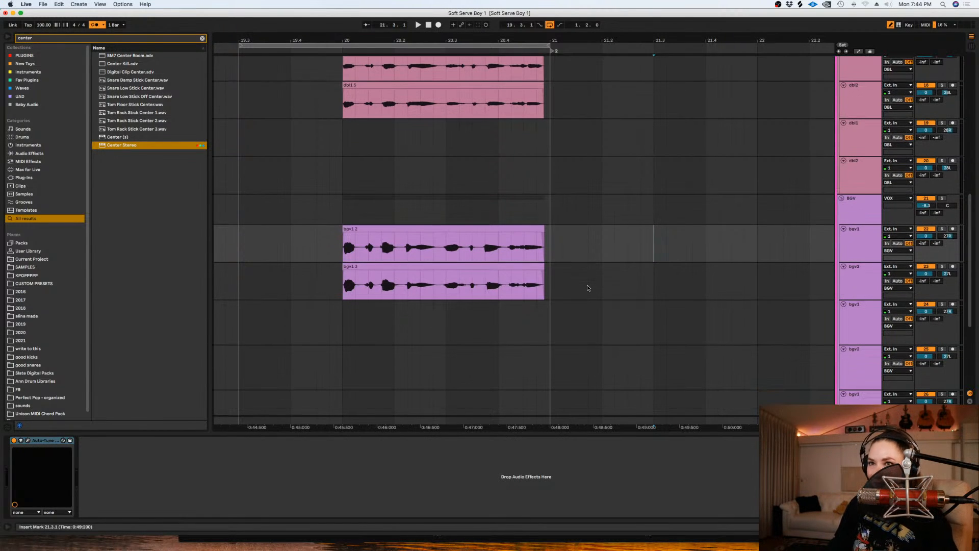
pyautogui.click(264, 245)
pyautogui.press('space')
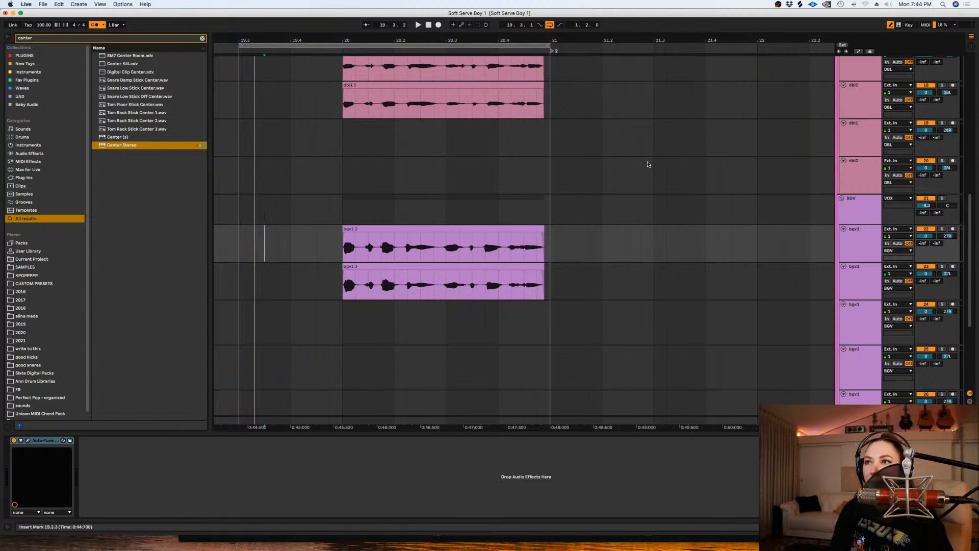
pyautogui.click(563, 255)
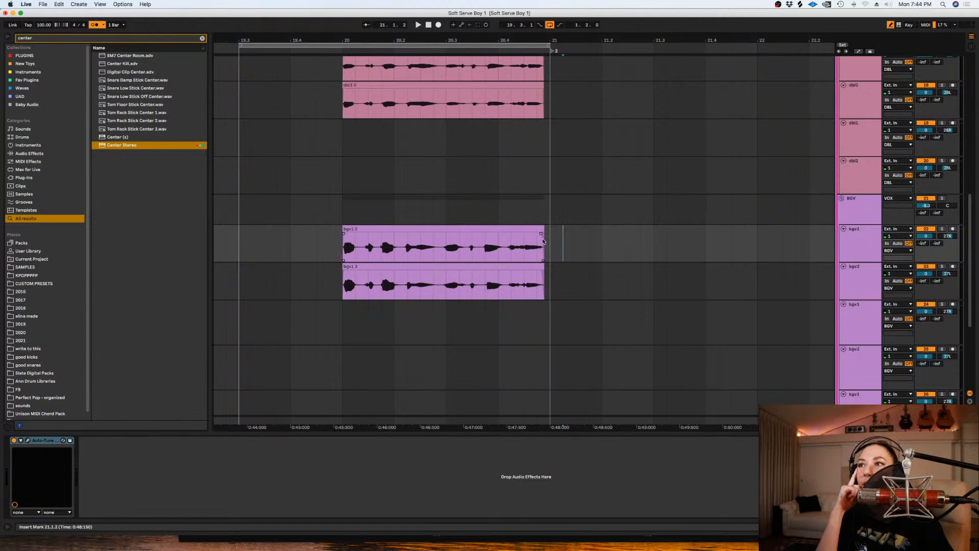
pyautogui.moveTo(549, 236); pyautogui.dragTo(344, 286)
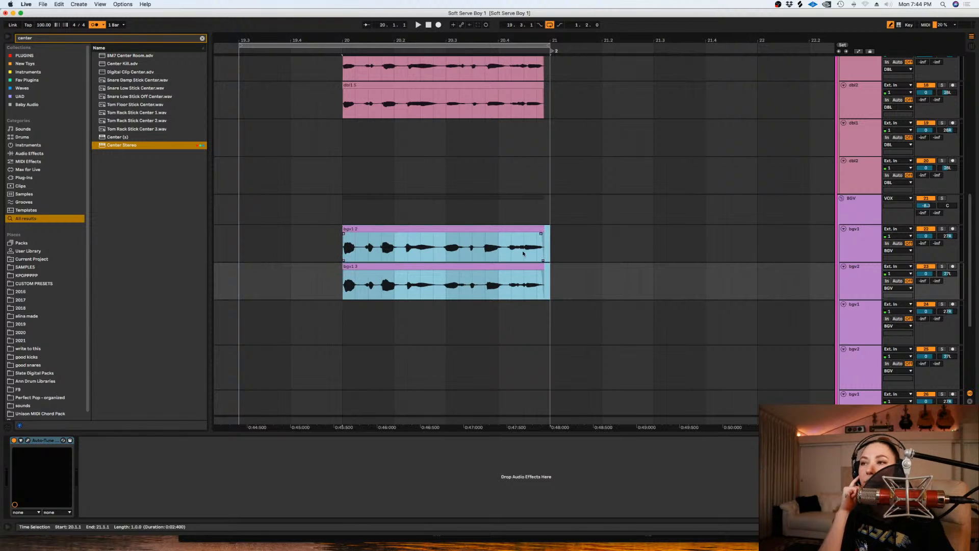
pyautogui.click(554, 239)
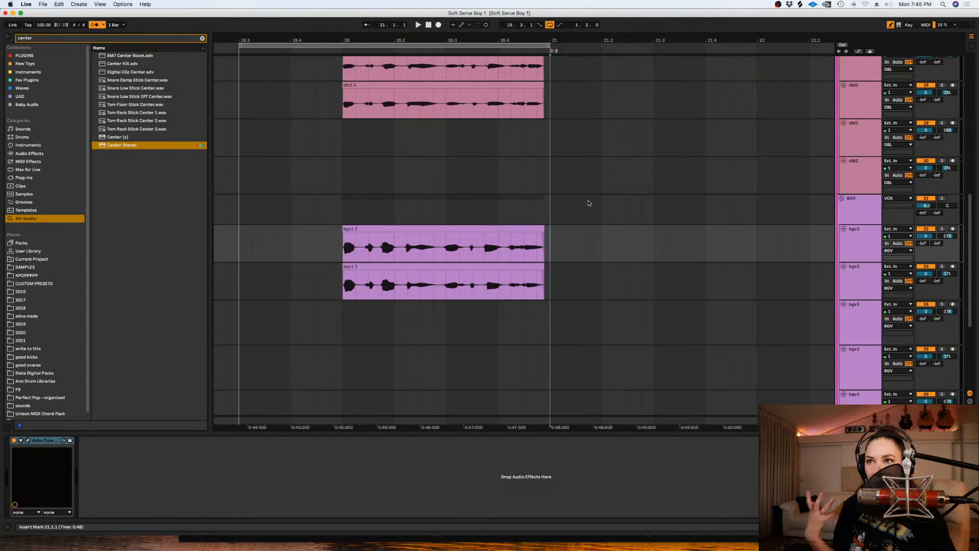
# - Reduce the height of the four double tracks in the DBL group
pyautogui.click(562, 201)
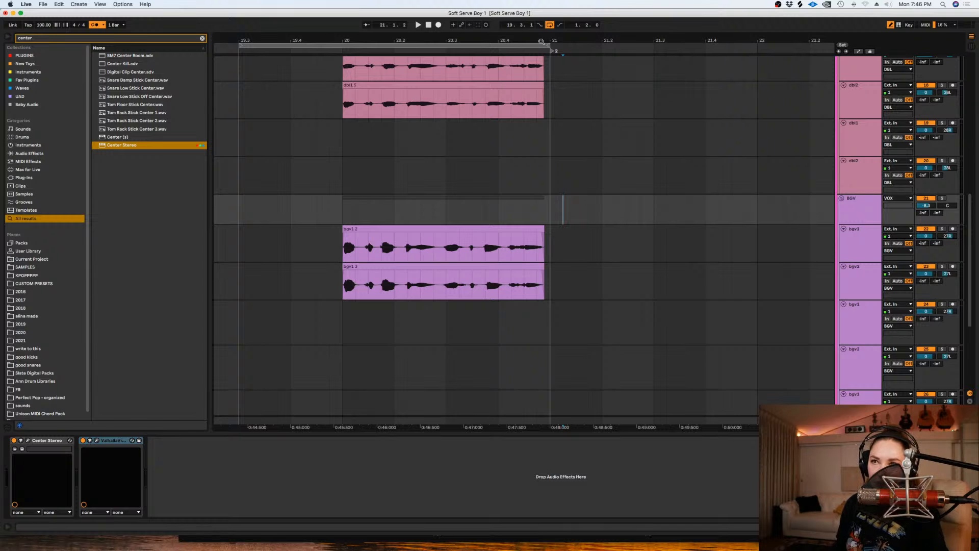
pyautogui.scroll(3, 573, 203)
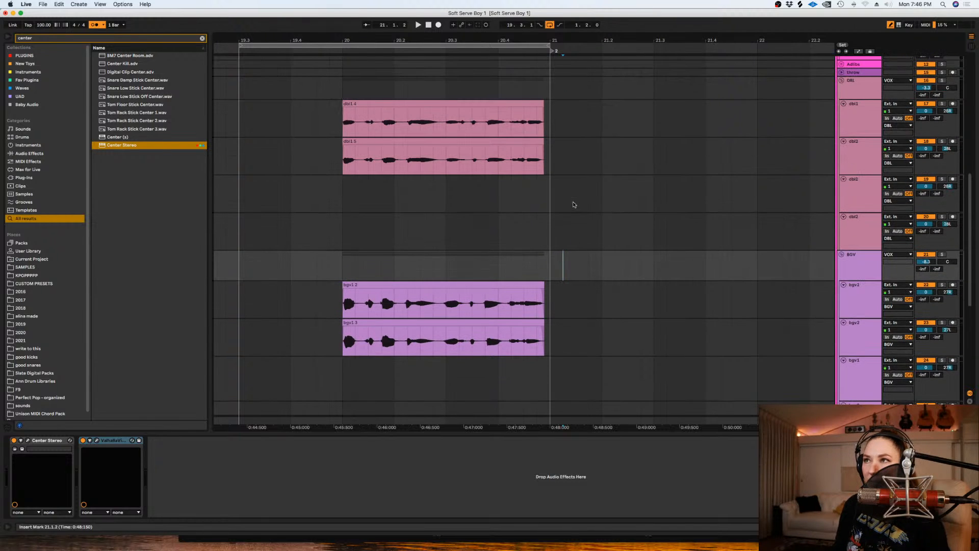
pyautogui.click(860, 130)
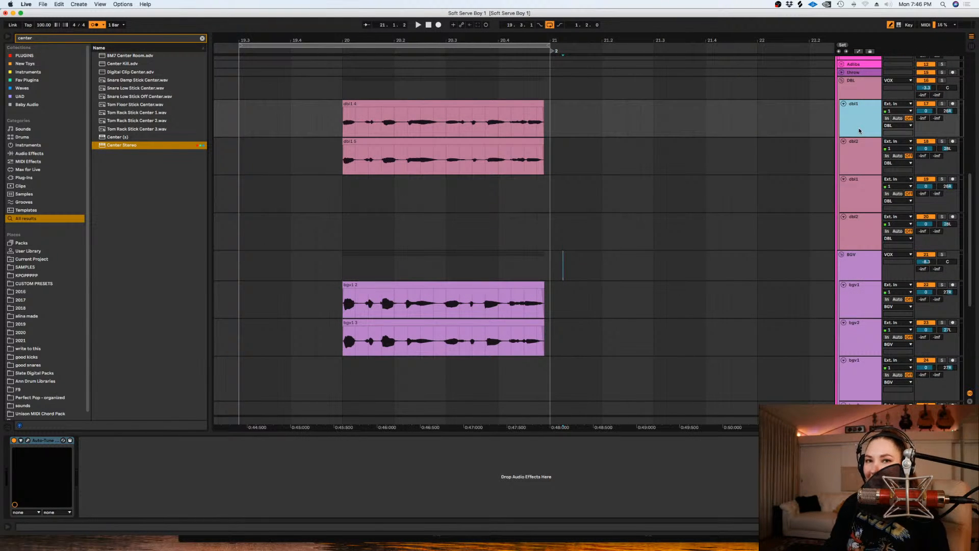
pyautogui.moveTo(857, 212); pyautogui.dragTo(857, 204)
pyautogui.click(732, 250)
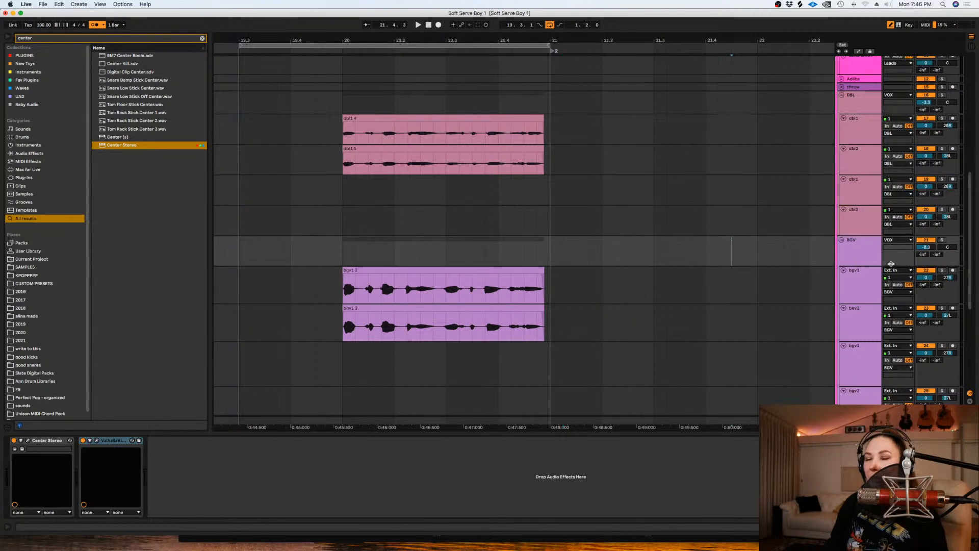
pyautogui.scroll(-2, 684, 284)
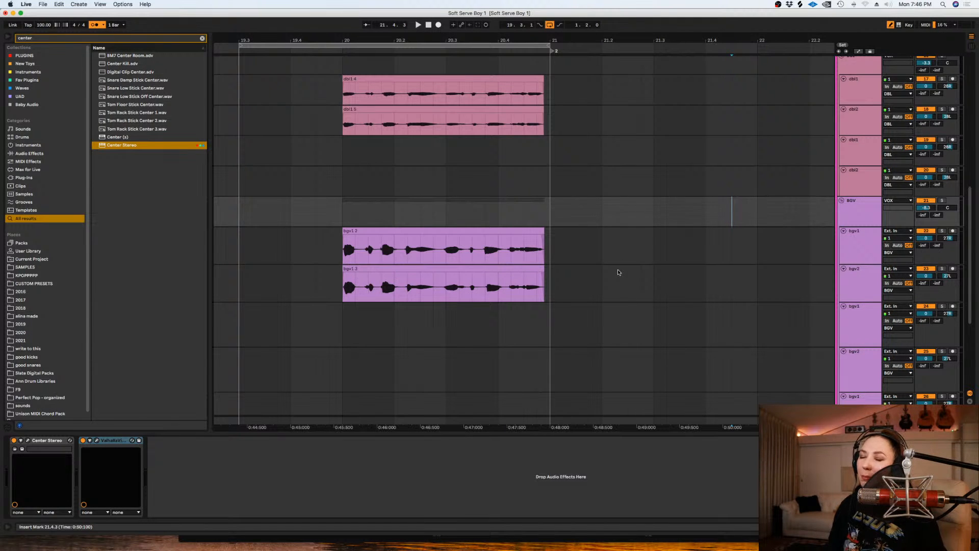
pyautogui.scroll(-1, 618, 273)
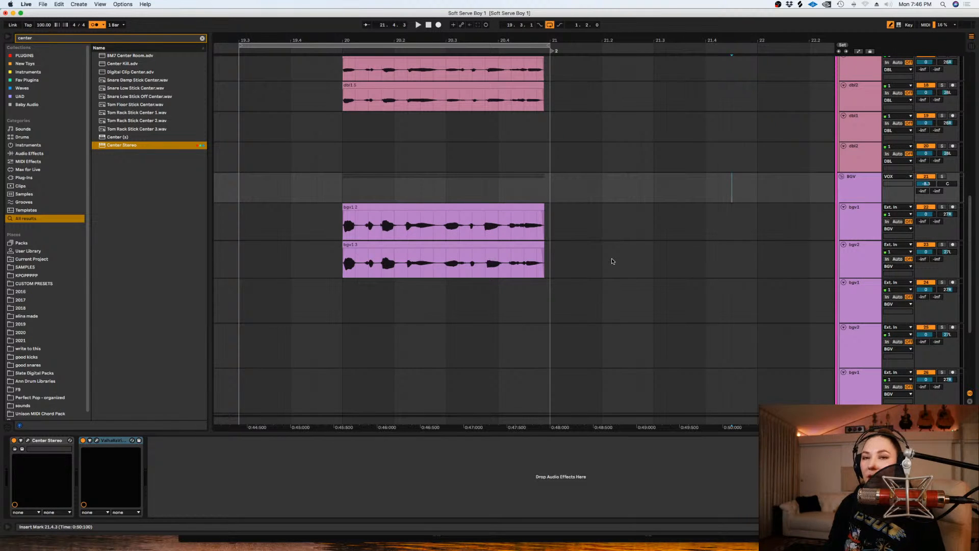
pyautogui.scroll(-1, 622, 250)
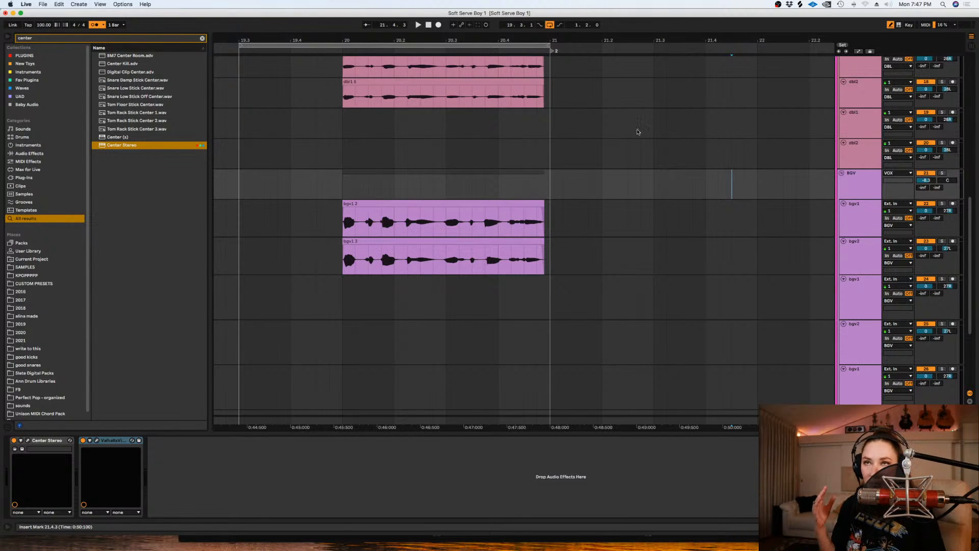
pyautogui.scroll(-1, 633, 123)
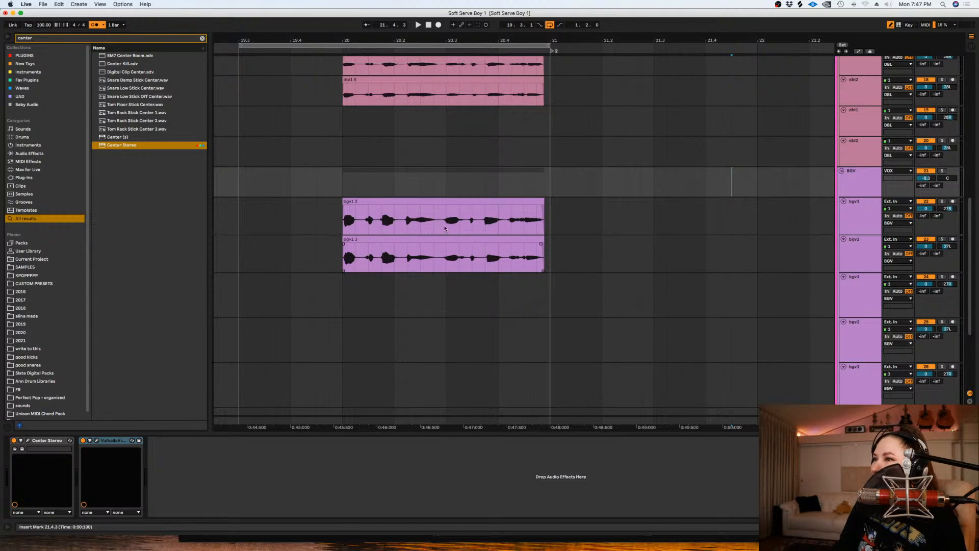
pyautogui.click(462, 222)
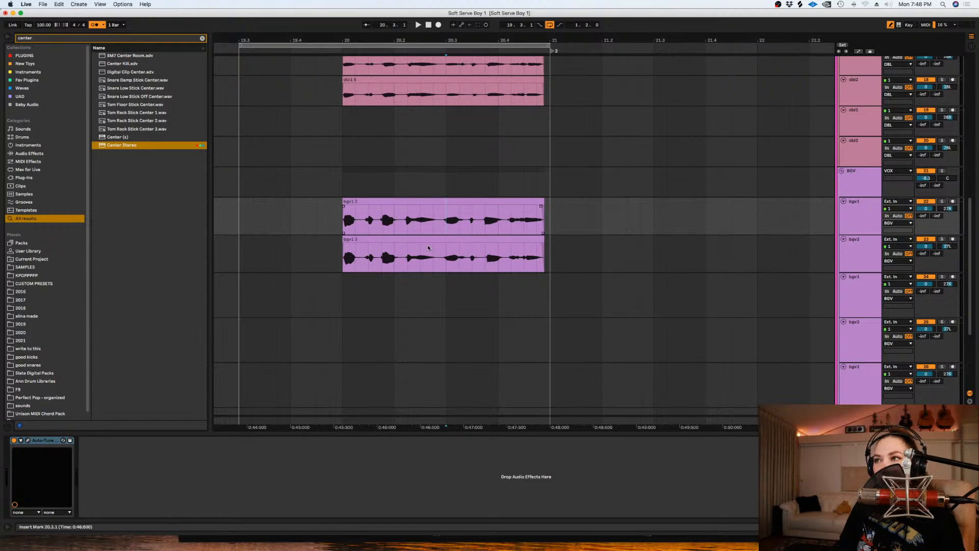
# - Play the phrase from 20.1.1 to hear the doubles and background vocals together
pyautogui.scroll(1, 632, 137)
pyautogui.click(630, 136)
pyautogui.click(348, 145)
pyautogui.press('space')
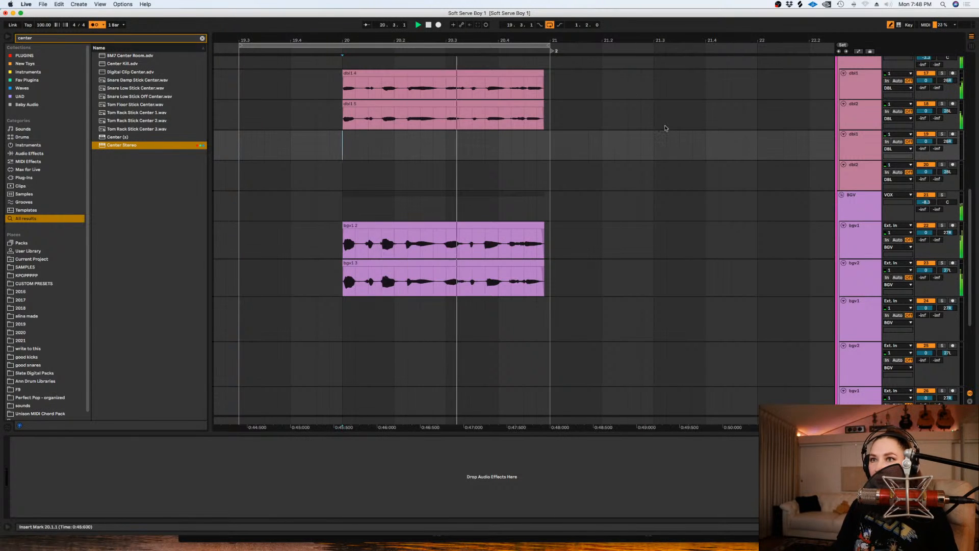
pyautogui.scroll(-3, 663, 127)
pyautogui.scroll(5, 891, 148)
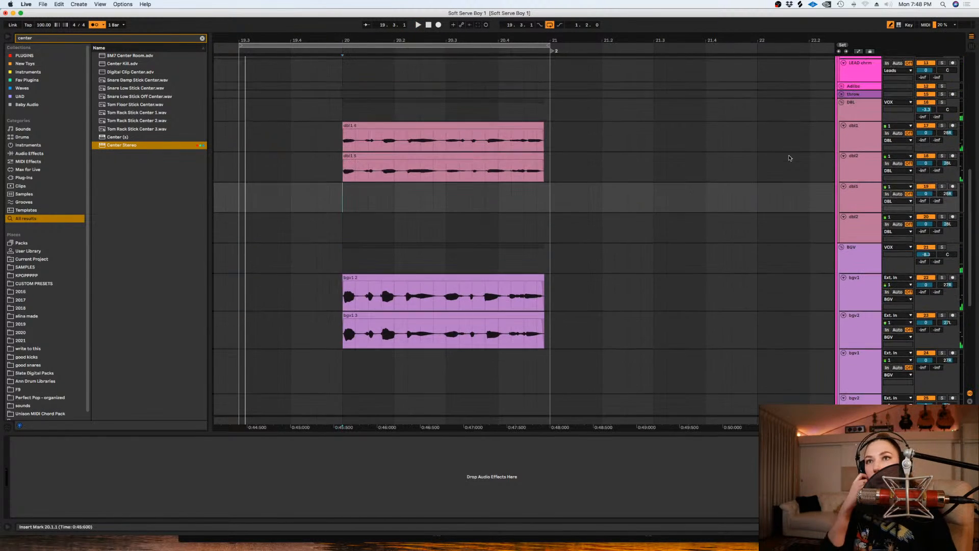
# - Arm the third background vocal track and record looped takes of the phrase from 19.3.1
pyautogui.scroll(-1, 895, 319)
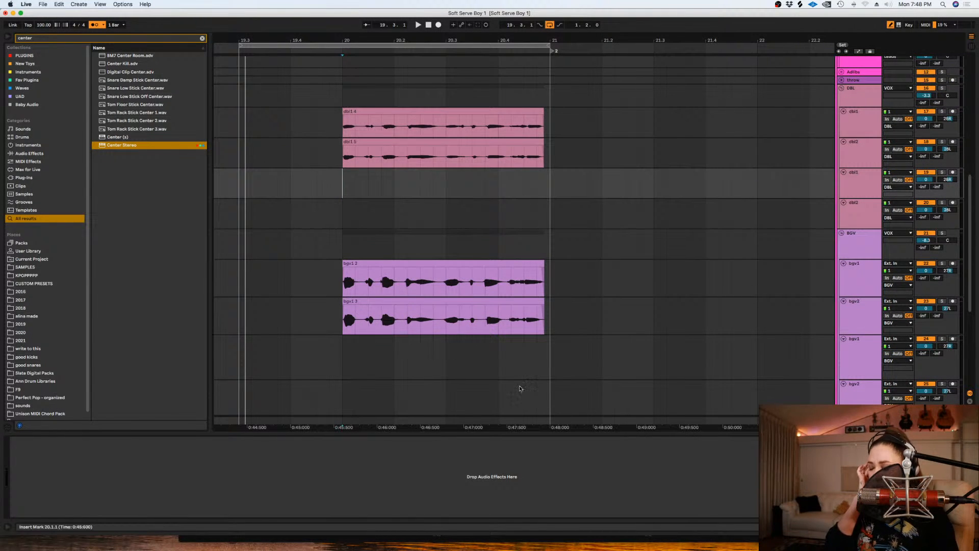
pyautogui.scroll(-1, 867, 329)
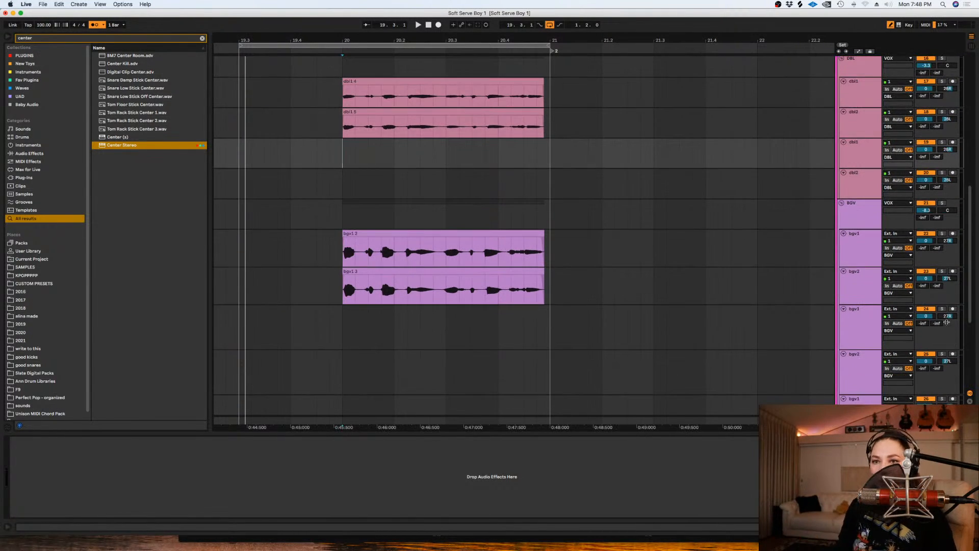
pyautogui.click(953, 309)
pyautogui.click(234, 326)
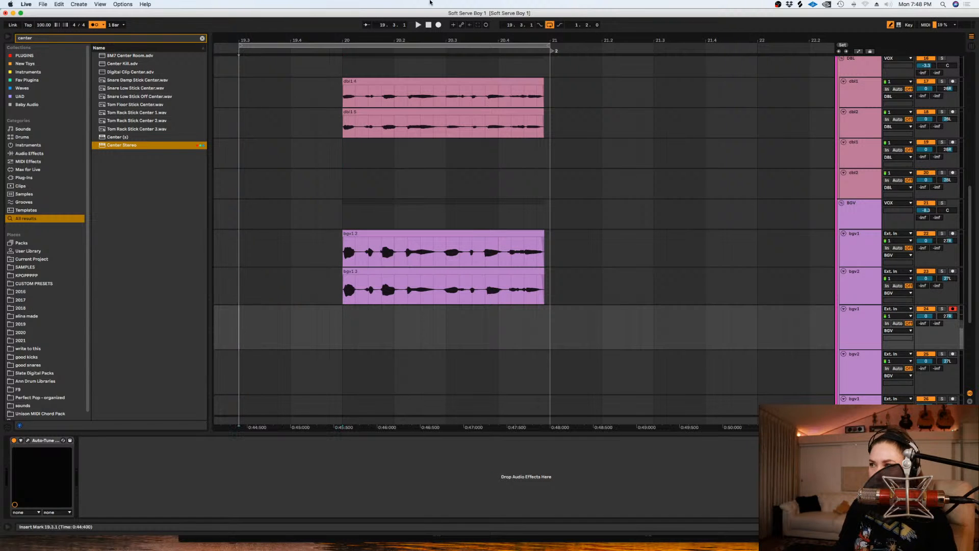
pyautogui.click(439, 25)
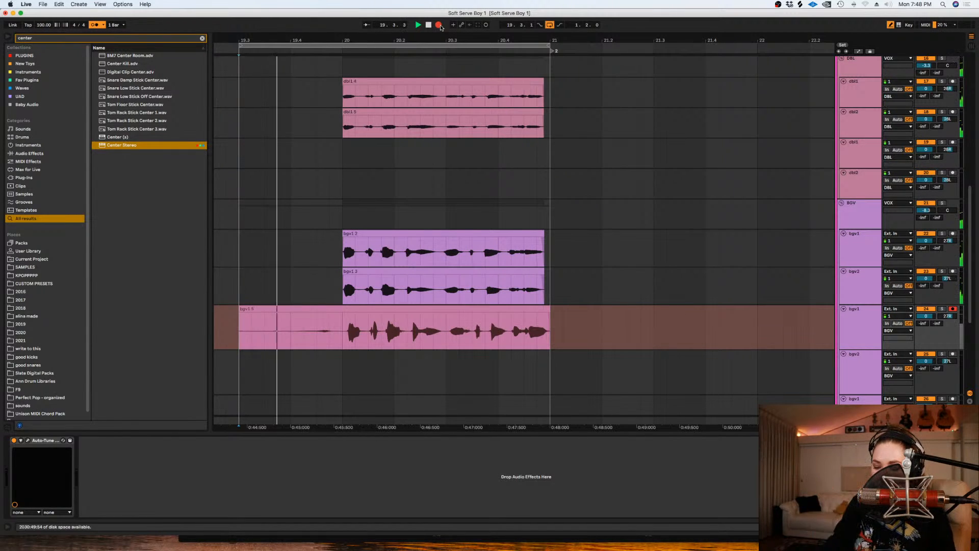
pyautogui.press('space')
# - Split the newly recorded take at 20.1.1 and delete all recorded material before that point
pyautogui.scroll(-1, 635, 267)
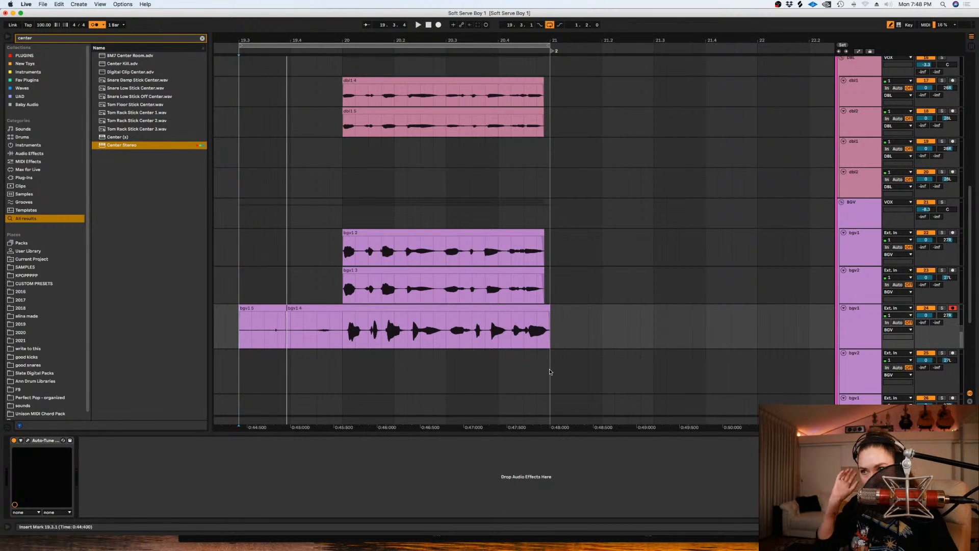
pyautogui.click(340, 332)
pyautogui.press('+')
pyautogui.press('super+e')
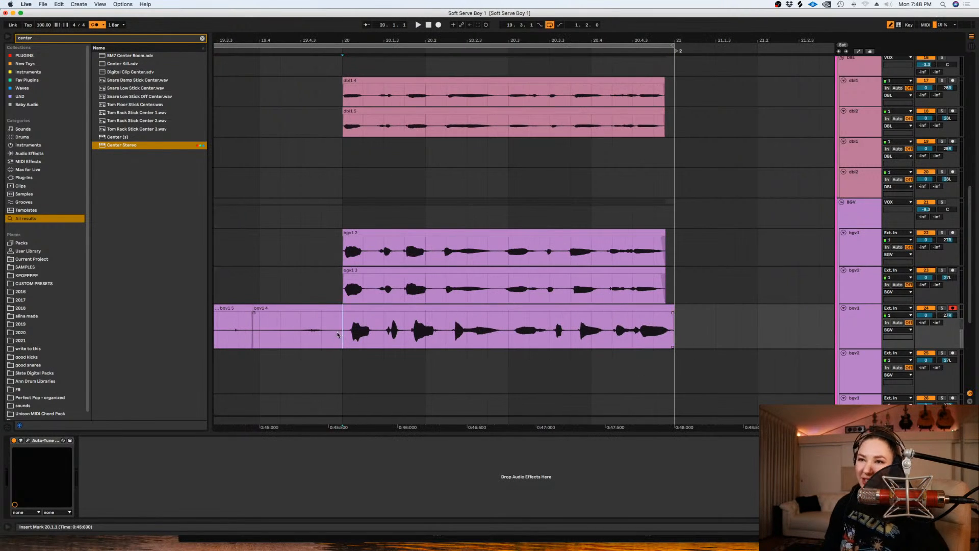
pyautogui.click(299, 307)
pyautogui.press('Delete')
pyautogui.click(246, 308)
pyautogui.press('Delete')
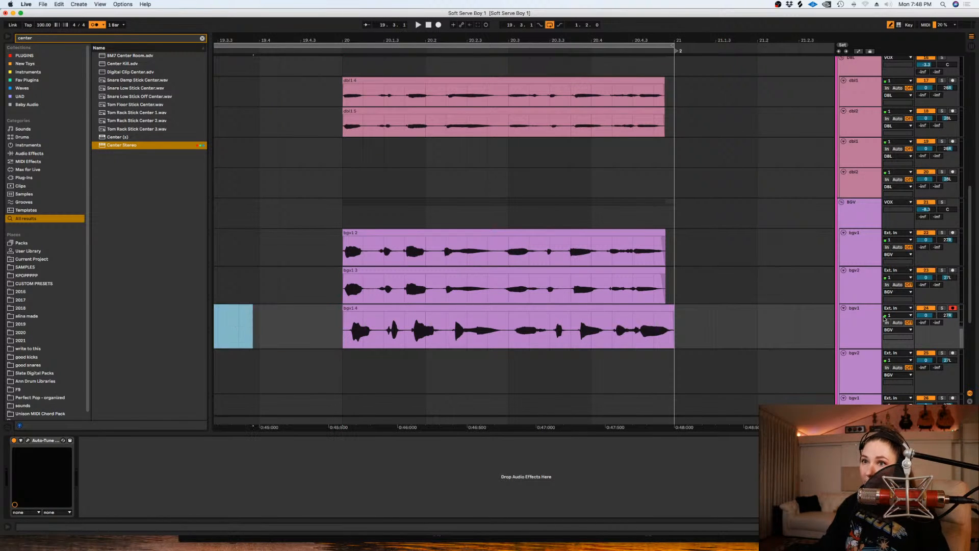
# - Disarm the third background vocal track and show the take lanes below its new clip
pyautogui.click(952, 309)
pyautogui.click(953, 308)
pyautogui.scroll(-3, 770, 306)
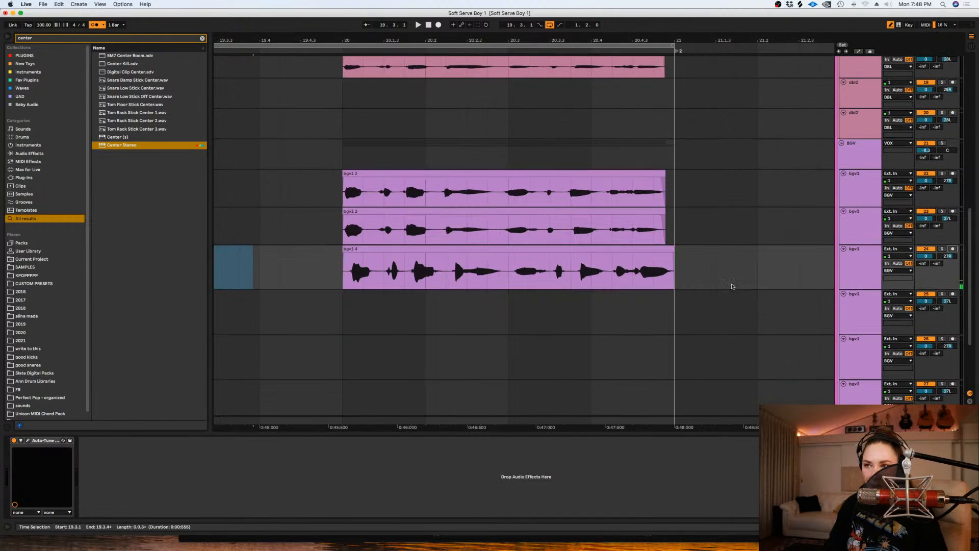
pyautogui.click(614, 250)
pyautogui.press('z')
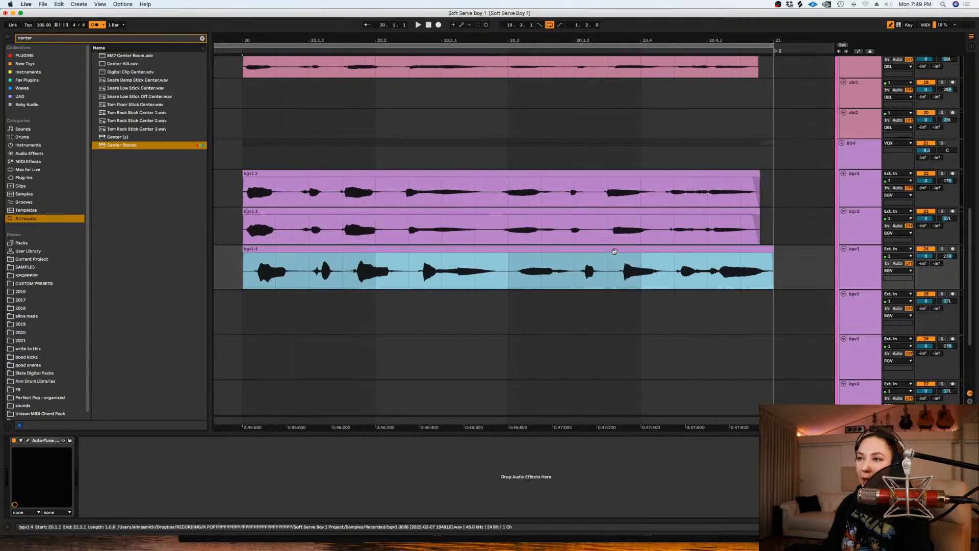
pyautogui.press('alt+super+u')
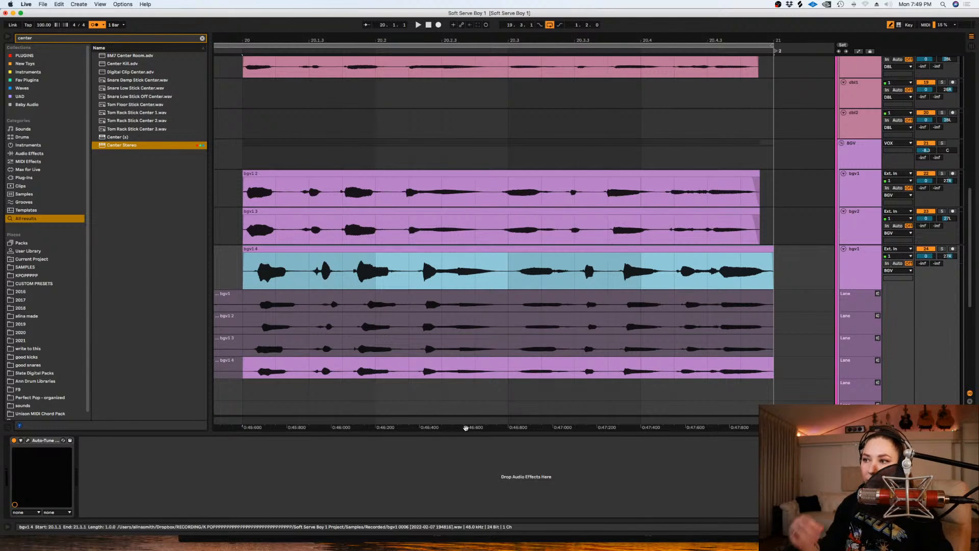
# - Shift the new take earlier to line up with the clips above and remove the part before 20.1.1
pyautogui.hscroll(-3, 464, 431)
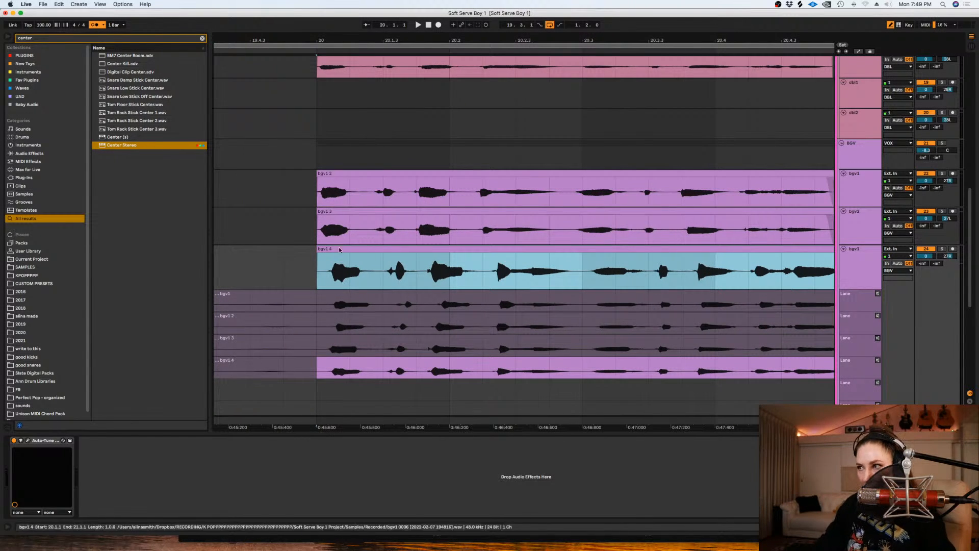
pyautogui.moveTo(345, 248); pyautogui.dragTo(281, 266)
pyautogui.press('Delete')
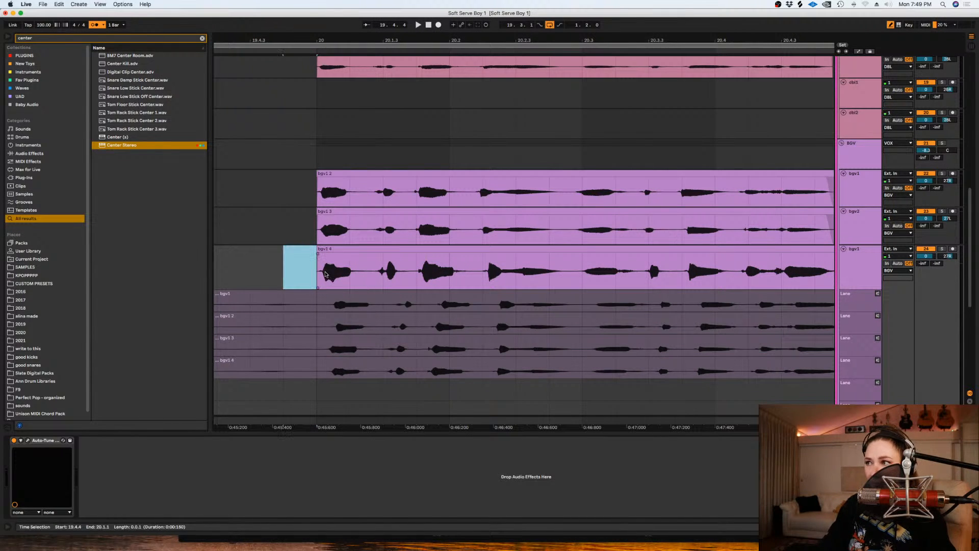
pyautogui.click(320, 275)
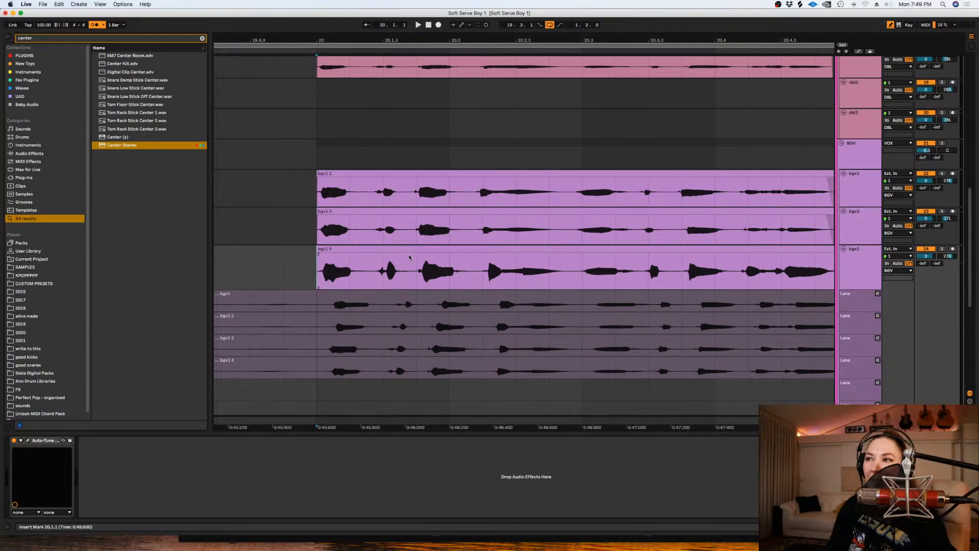
# - Split the new take around the word between 20.2 and 20.3 and shift that middle section slightly earlier
pyautogui.rightClick(582, 274)
pyautogui.press('Escape')
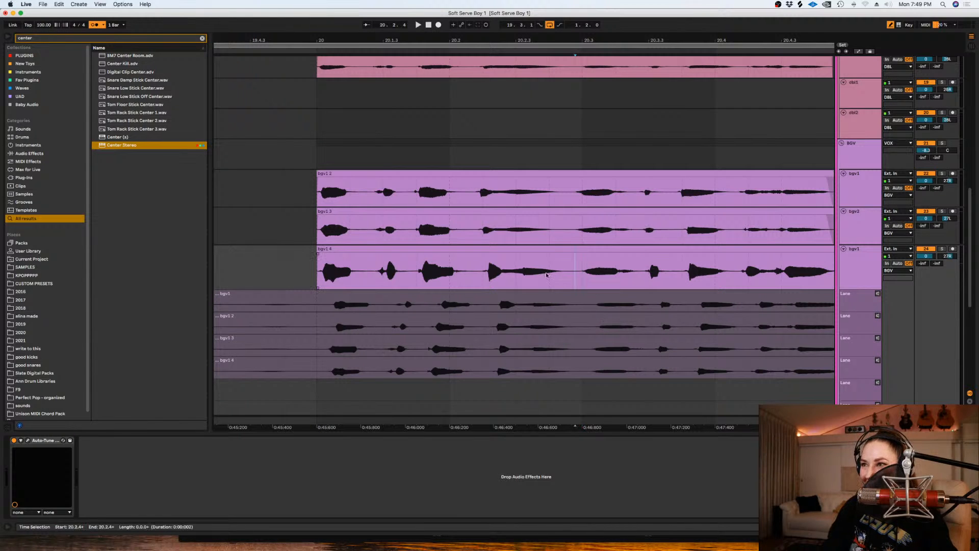
pyautogui.moveTo(576, 270); pyautogui.dragTo(478, 268)
pyautogui.press('super+e')
pyautogui.click(494, 257)
pyautogui.click(296, 278)
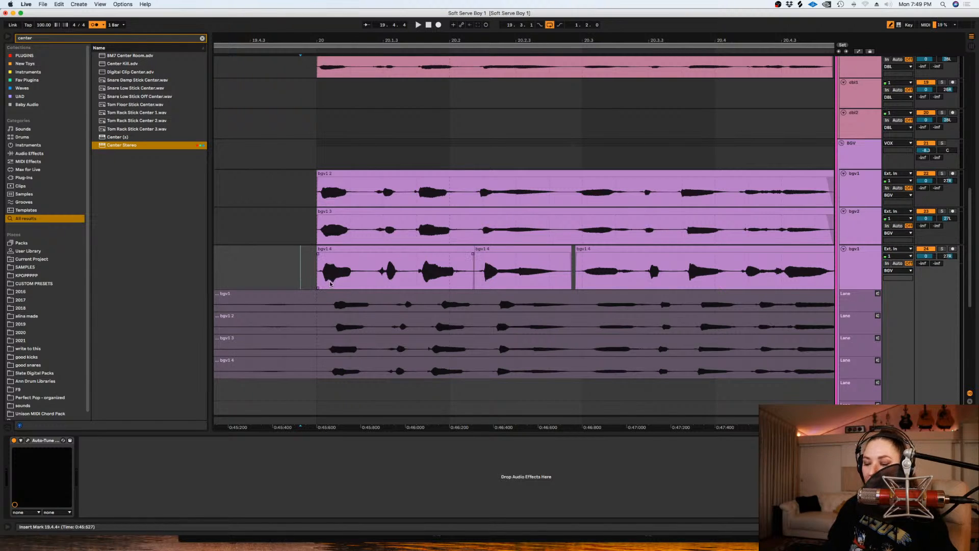
# - Shift the last section of the new take earlier so it closes the gap after the middle section
pyautogui.press('-')
pyautogui.click(496, 278)
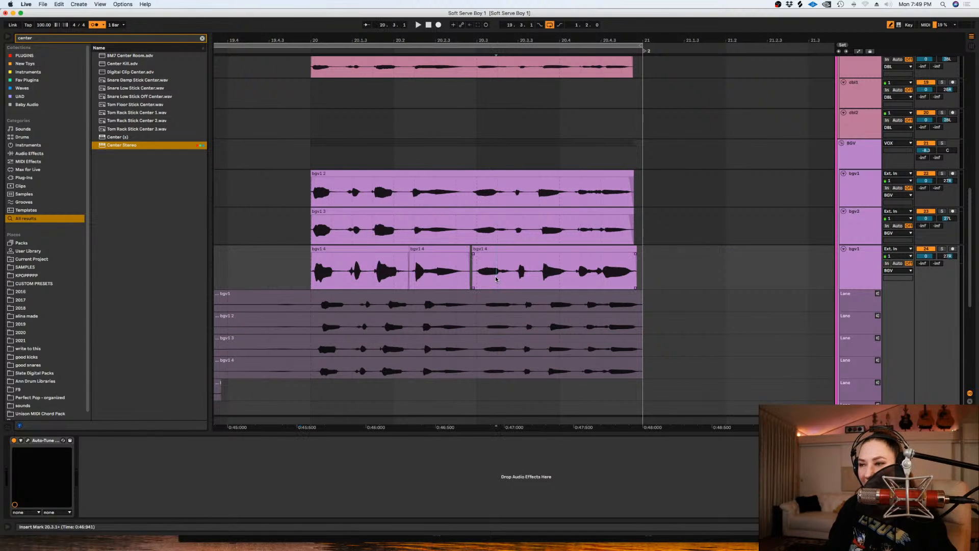
pyautogui.press('+')
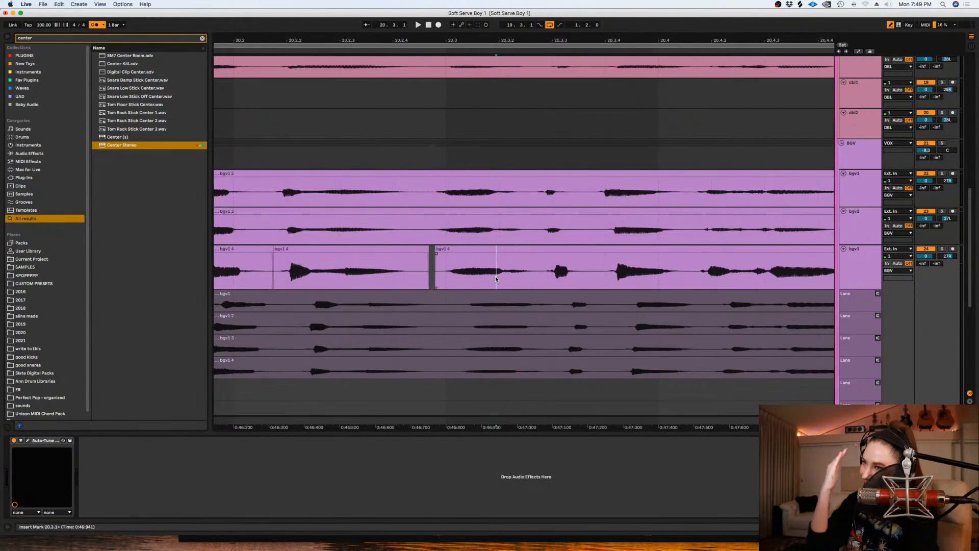
pyautogui.click(552, 252)
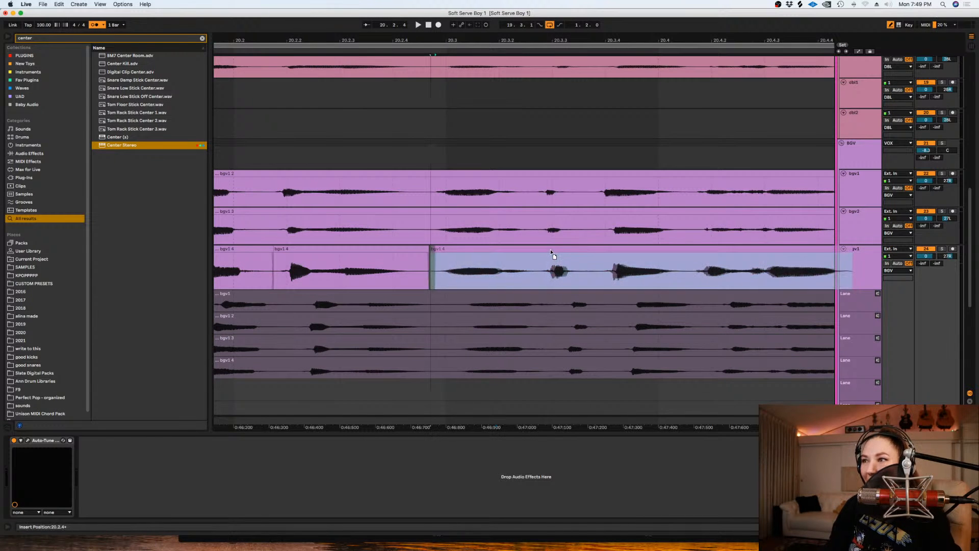
pyautogui.click(611, 271)
pyautogui.press('-')
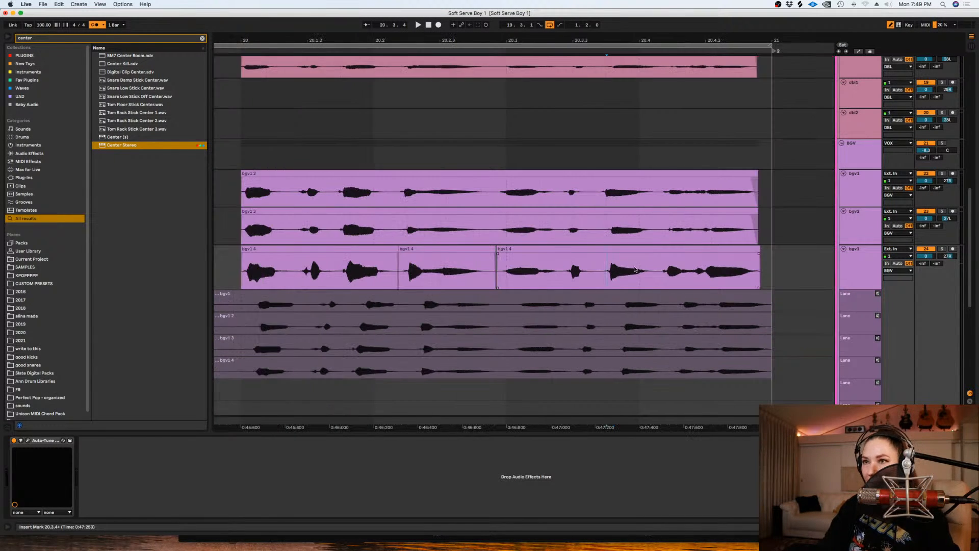
# - Split the third background vocal track's last section just after 20.4 and shift its final part slightly later
pyautogui.click(657, 264)
pyautogui.press('super+e')
pyautogui.click(673, 250)
pyautogui.moveTo(673, 250); pyautogui.dragTo(676, 250)
pyautogui.click(228, 280)
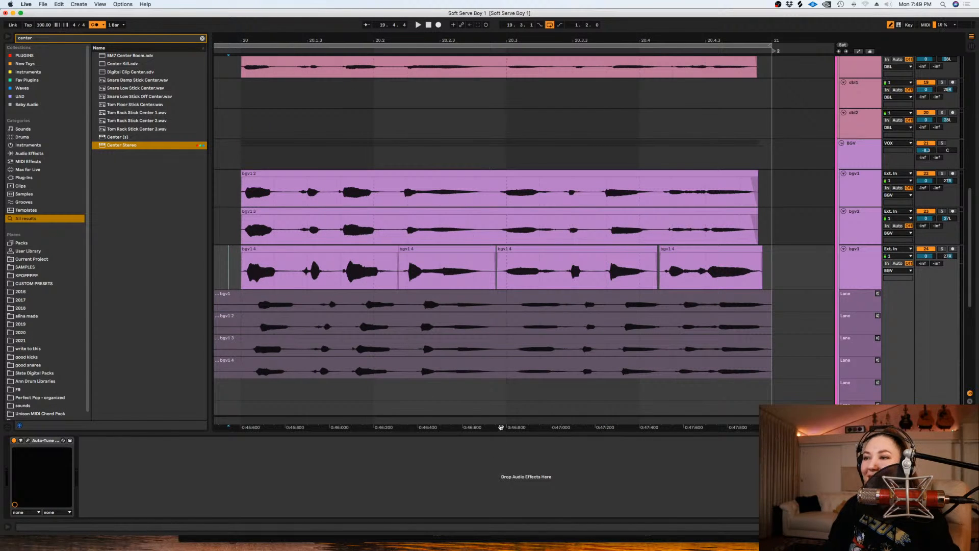
# - Play back the aligned background vocal layers from just before bar 20
pyautogui.moveTo(501, 428); pyautogui.dragTo(529, 427)
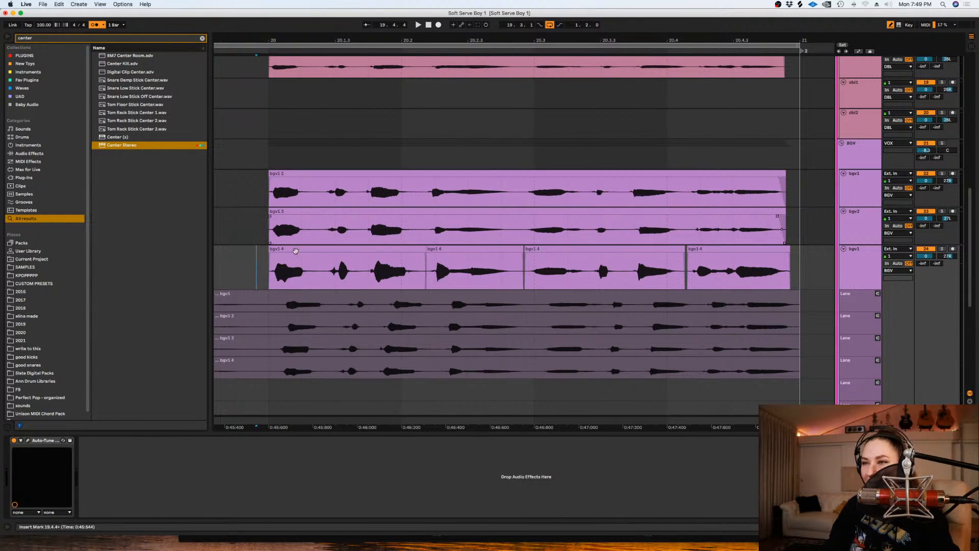
pyautogui.click(256, 253)
pyautogui.press('space')
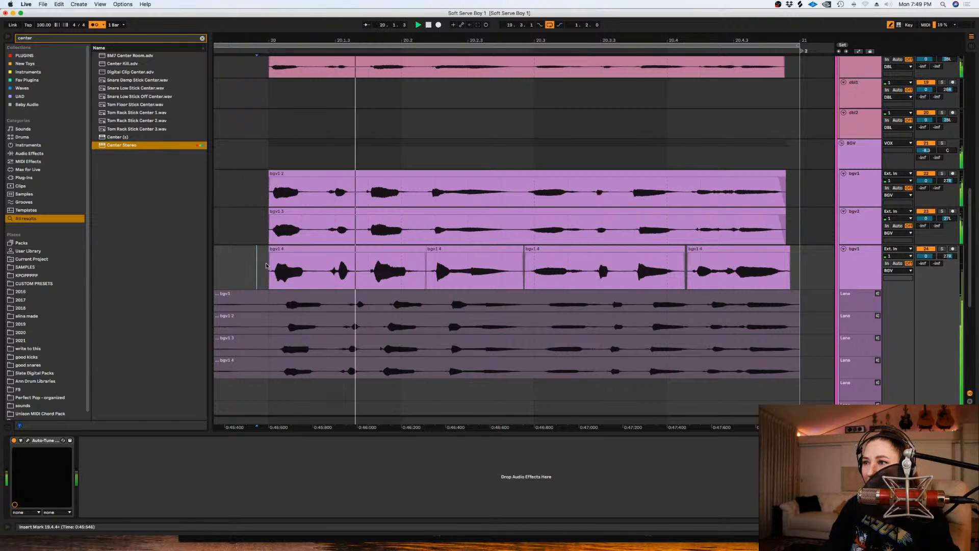
pyautogui.press('space')
# - Set the grid to 1 Bar and copy the third background vocal track's edited bar from 20.1.1 to 21.1.1 onto the fourth track
pyautogui.press('-')
pyautogui.hscroll(-3, 580, 433)
pyautogui.scroll(-2, 678, 214)
pyautogui.rightClick(678, 214)
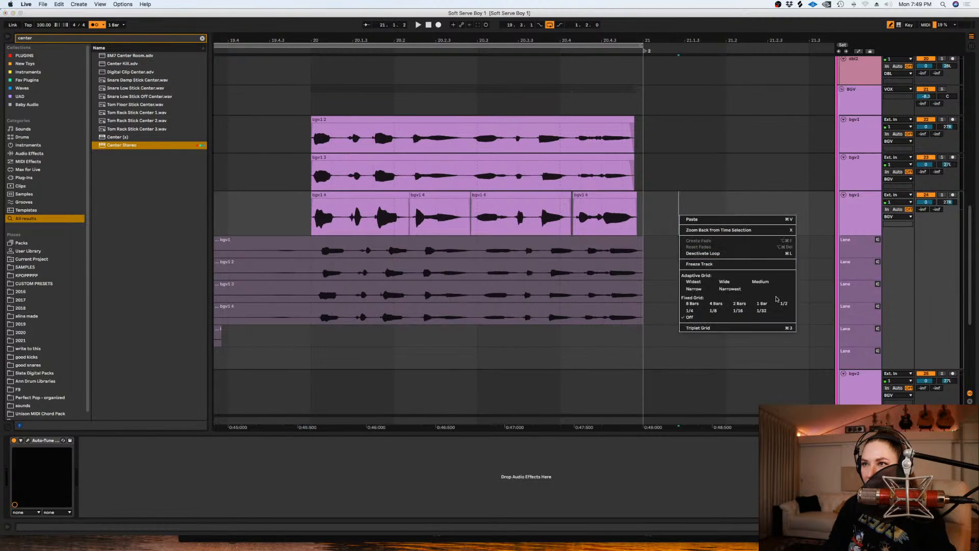
pyautogui.click(761, 303)
pyautogui.scroll(-1, 714, 244)
pyautogui.click(332, 186)
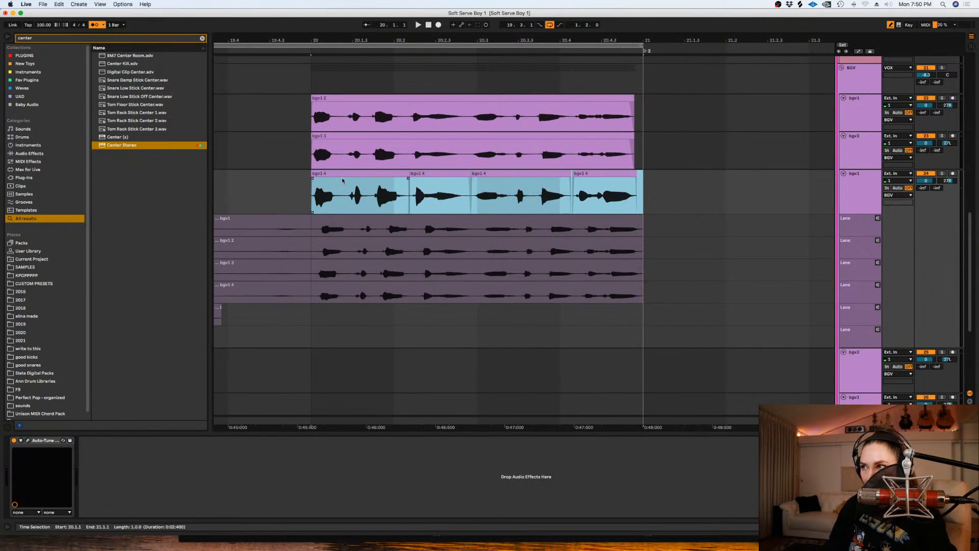
pyautogui.keyDown('alt'); pyautogui.moveTo(336, 174); pyautogui.dragTo(338, 358); pyautogui.keyUp('alt')
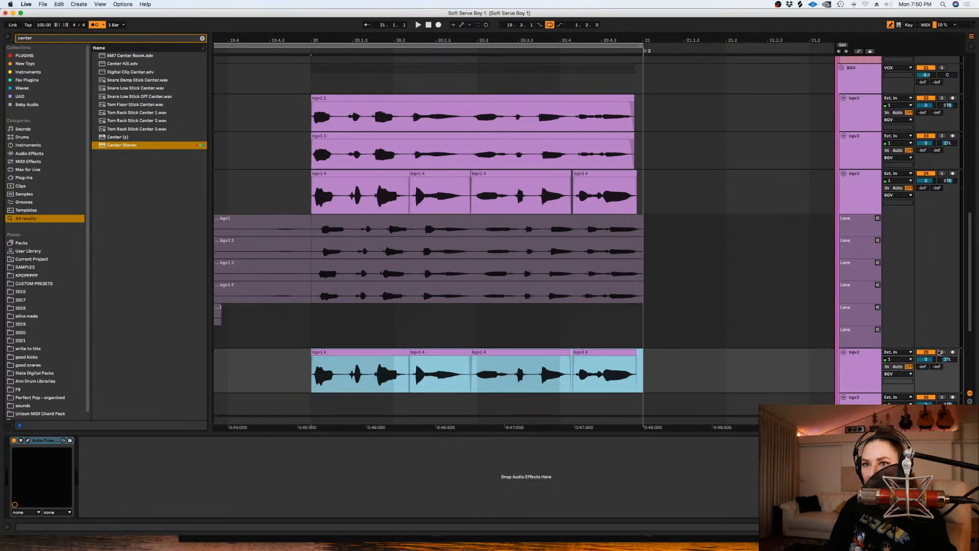
# - Use the third take for bar 20 on the third background vocal track and shift it slightly earlier to match the layers above
pyautogui.click(419, 270)
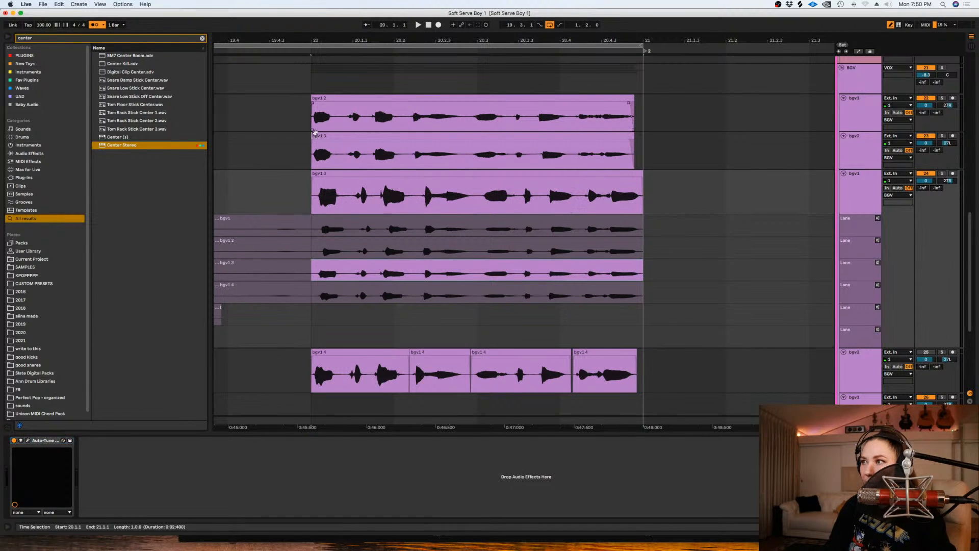
pyautogui.moveTo(344, 176); pyautogui.dragTo(338, 178)
pyautogui.press('space')
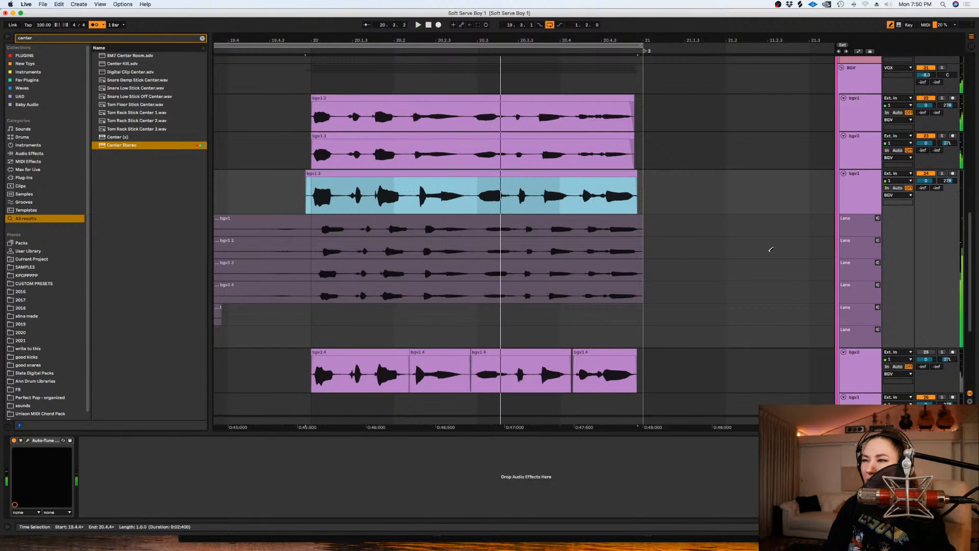
# - Turn the grid off, replace the word between 20.2 and 20.3 with the second take's version, and shift it slightly earlier
pyautogui.rightClick(715, 251)
pyautogui.click(725, 351)
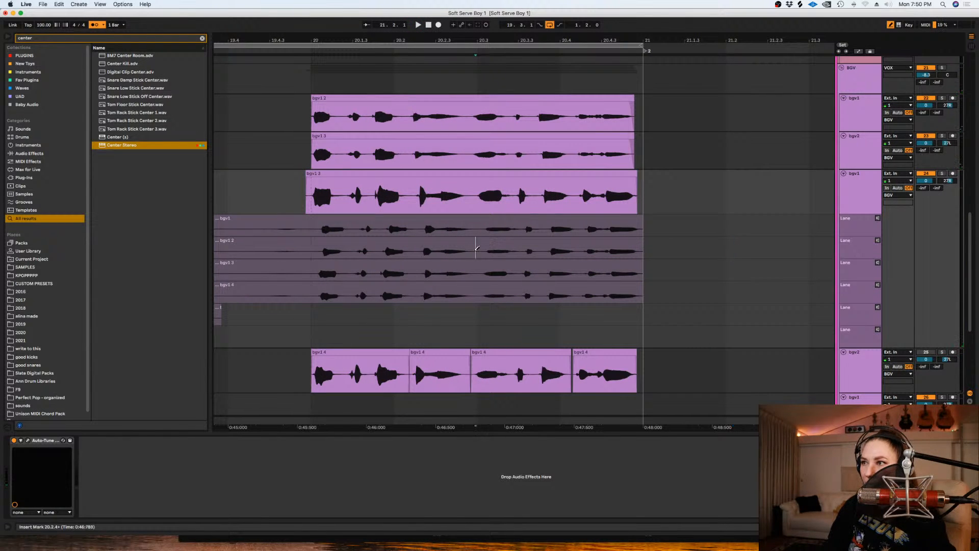
pyautogui.moveTo(478, 248); pyautogui.dragTo(418, 250)
pyautogui.moveTo(437, 170); pyautogui.dragTo(414, 185)
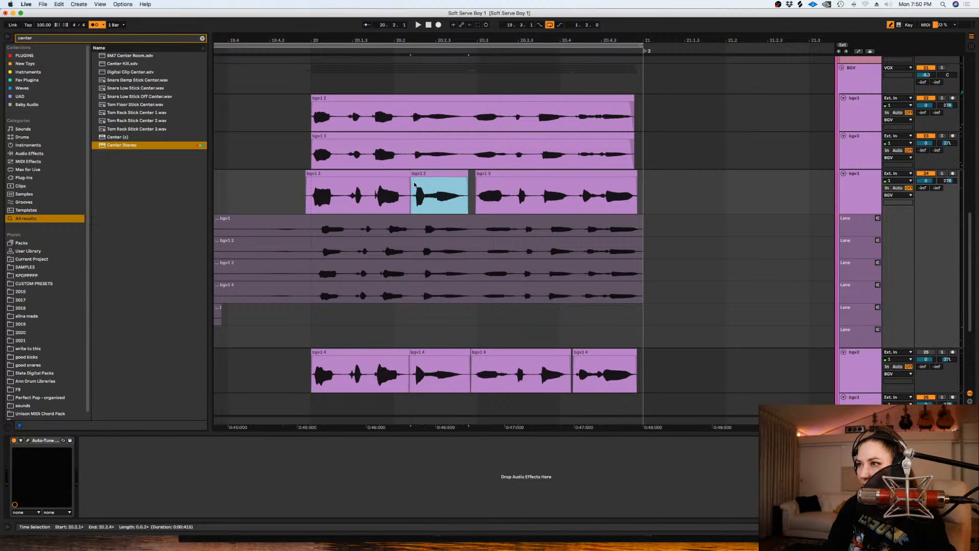
# - Play back the comped phrase and hide the third background vocal track's take lanes
pyautogui.click(282, 203)
pyautogui.press('space')
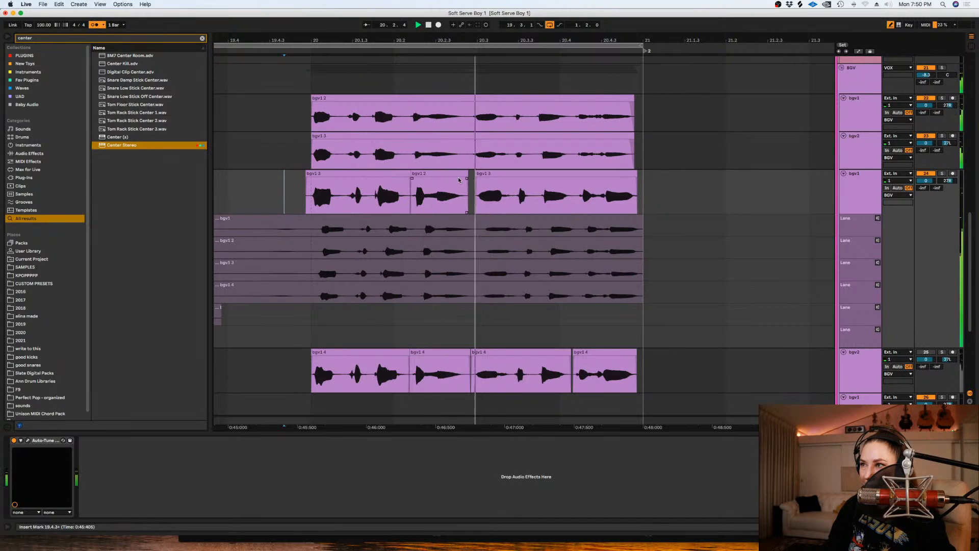
pyautogui.click(543, 181)
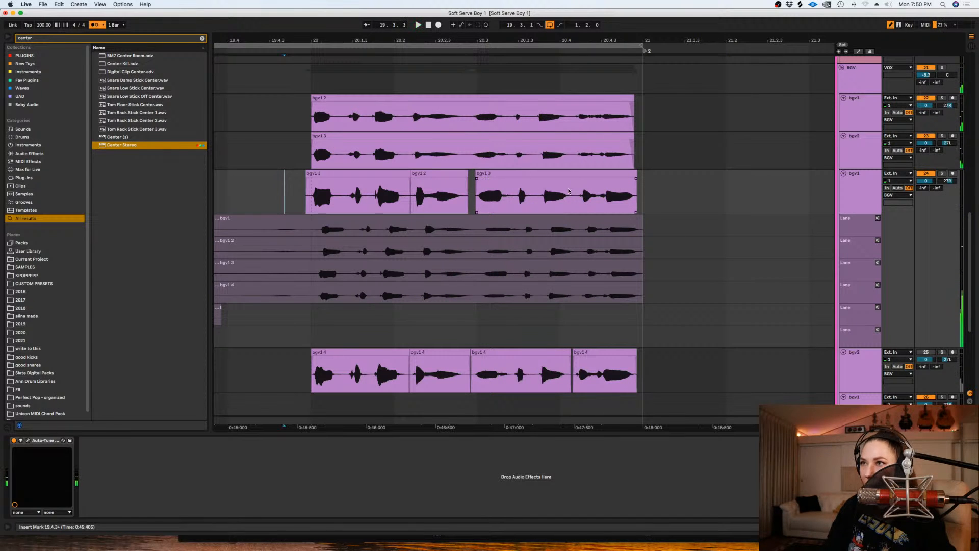
pyautogui.click(867, 185)
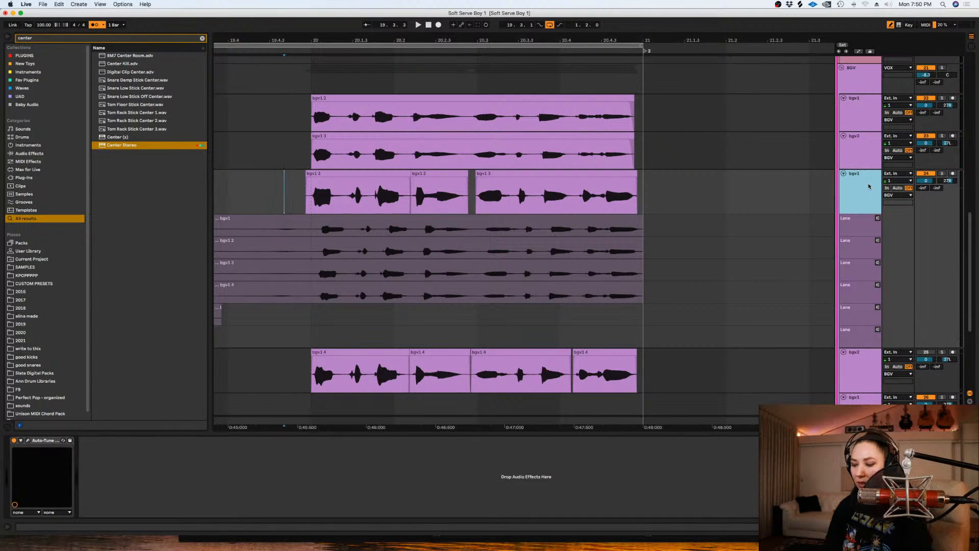
pyautogui.press('super+alt+u')
# - Split the third and fourth background vocal tracks around the short word between 20.3 and 20.4 and shift it slightly earlier
pyautogui.click(500, 251)
pyautogui.click(494, 248)
pyautogui.press('+')
pyautogui.press('+')
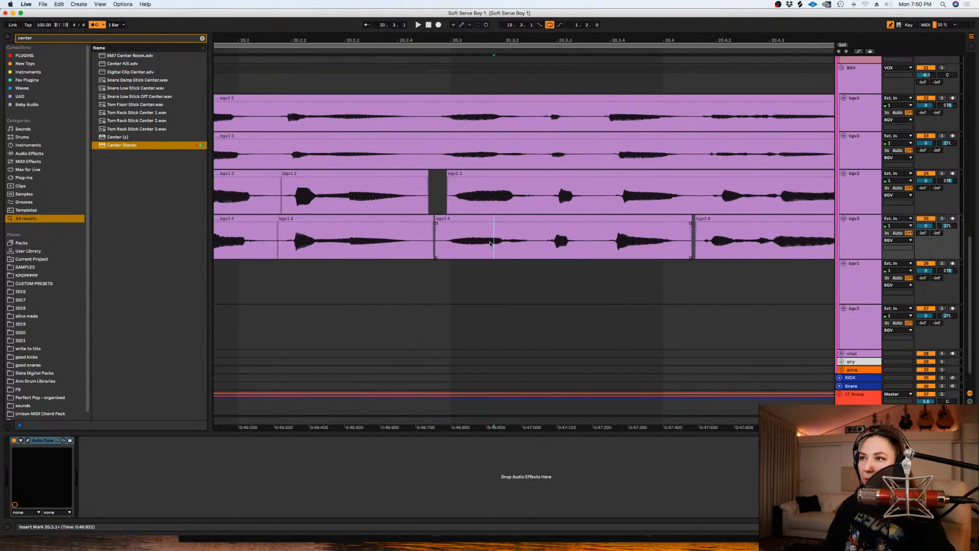
pyautogui.moveTo(600, 196); pyautogui.dragTo(547, 221)
pyautogui.press('super+e')
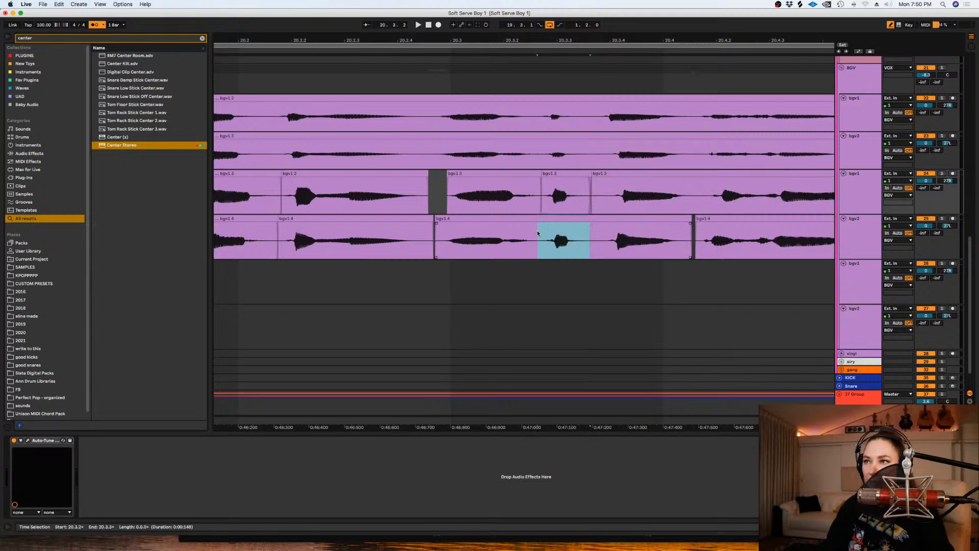
pyautogui.press('super+e')
pyautogui.click(593, 226)
pyautogui.press('-')
pyautogui.press('-')
# - Split the second and third background vocal tracks around the word just before 20.4 and shift it slightly earlier
pyautogui.click(609, 197)
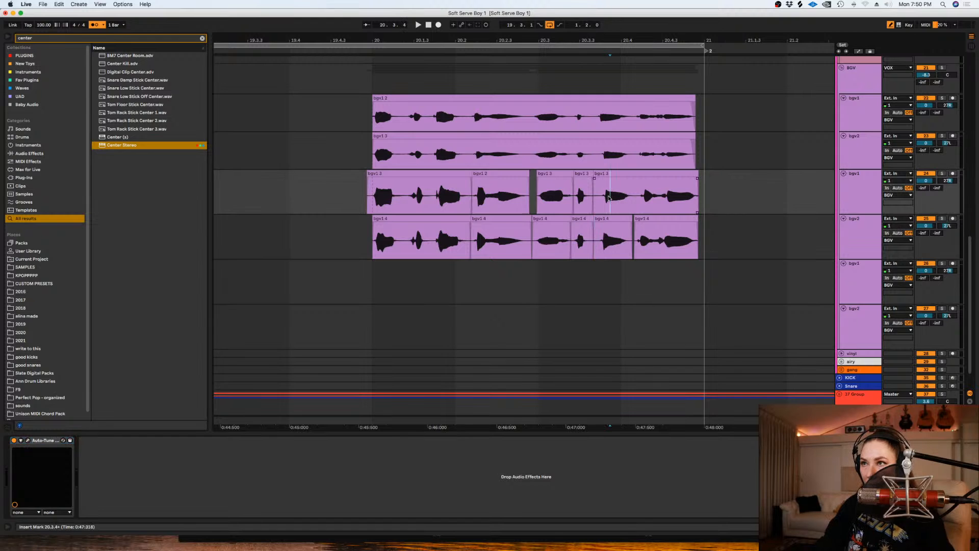
pyautogui.press('+')
pyautogui.moveTo(674, 149); pyautogui.dragTo(608, 180)
pyautogui.press('super+e')
pyautogui.click(608, 191)
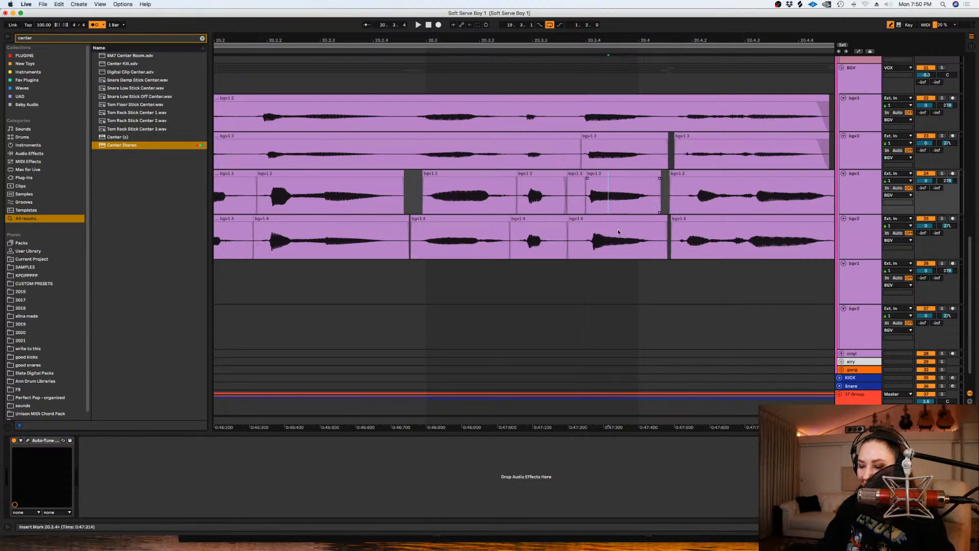
# - Shift the third background vocal track's last section earlier to close the gap before it
pyautogui.press('-')
pyautogui.press('+')
pyautogui.click(687, 175)
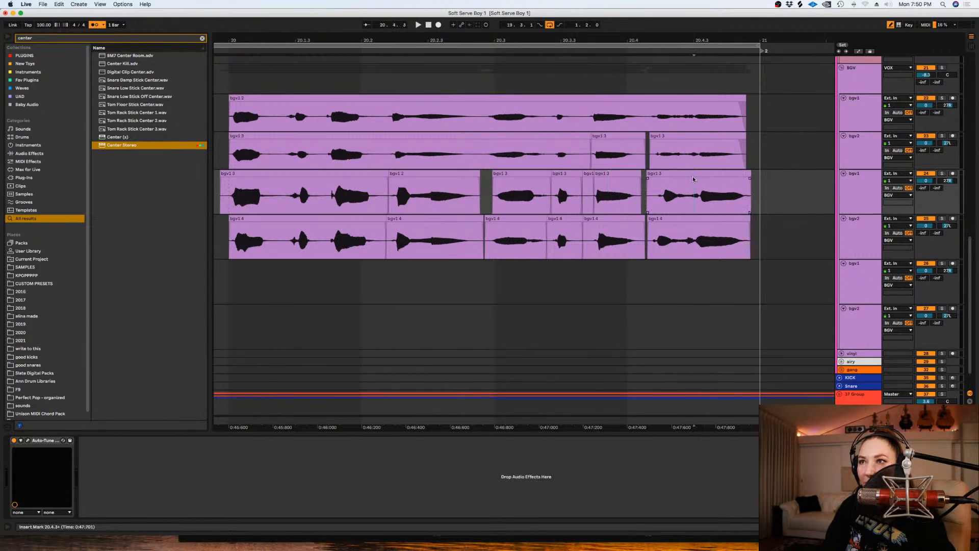
pyautogui.click(697, 175)
pyautogui.press('-')
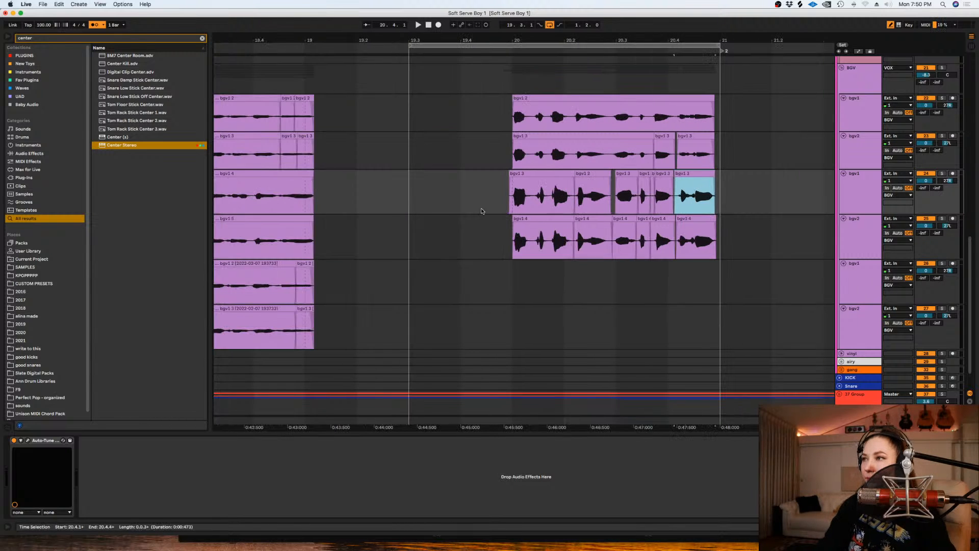
# - Play back the four background vocal layers and save the set
pyautogui.click(494, 202)
pyautogui.press('space')
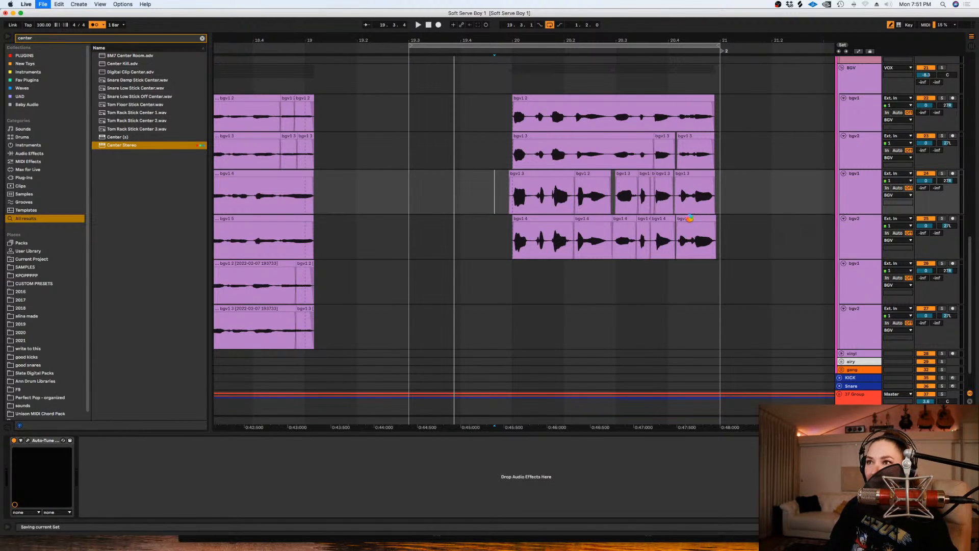
pyautogui.click(764, 222)
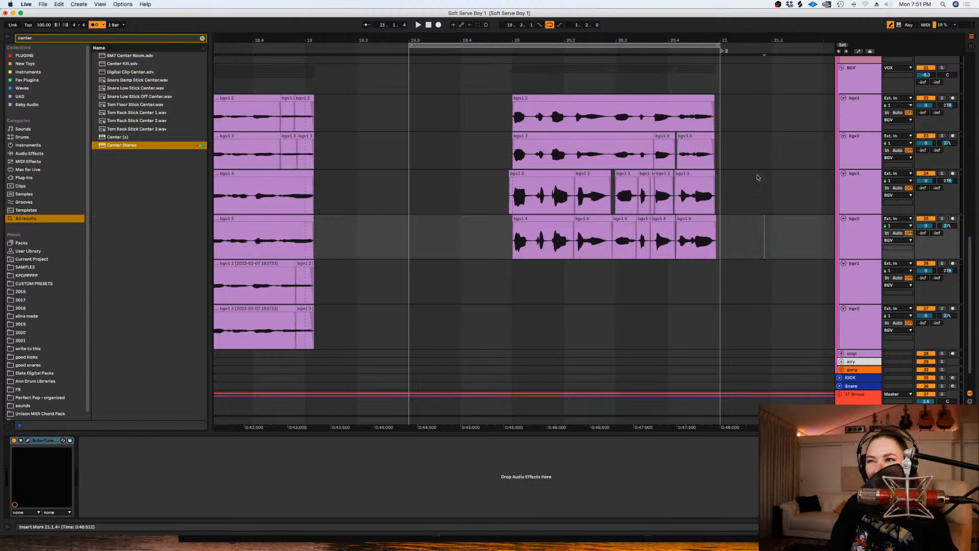
# - Play back the phrase from just before bar 20 to check the background vocals against the leads and doubles
pyautogui.scroll(3, 736, 175)
pyautogui.click(511, 127)
pyautogui.scroll(8, 507, 135)
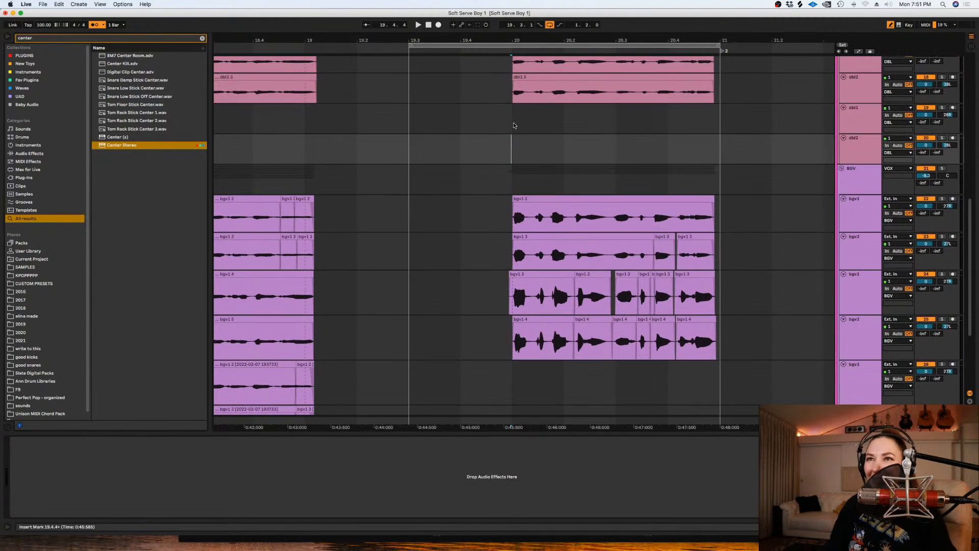
pyautogui.click(504, 147)
pyautogui.press('space')
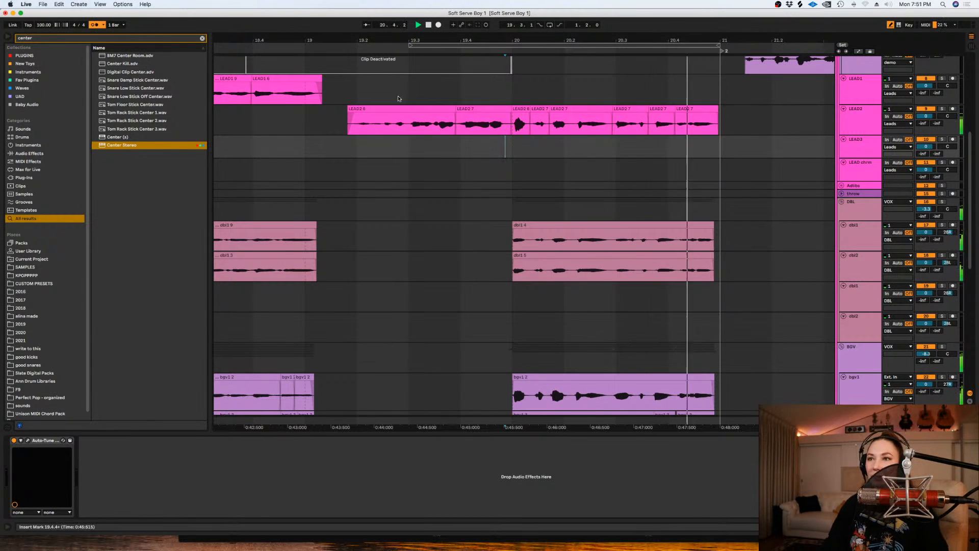
# - Lower the clip gain of the third and fourth background vocal tracks' clips in bar 20 and play them back
pyautogui.scroll(-12, 691, 301)
pyautogui.moveTo(769, 208); pyautogui.dragTo(456, 161)
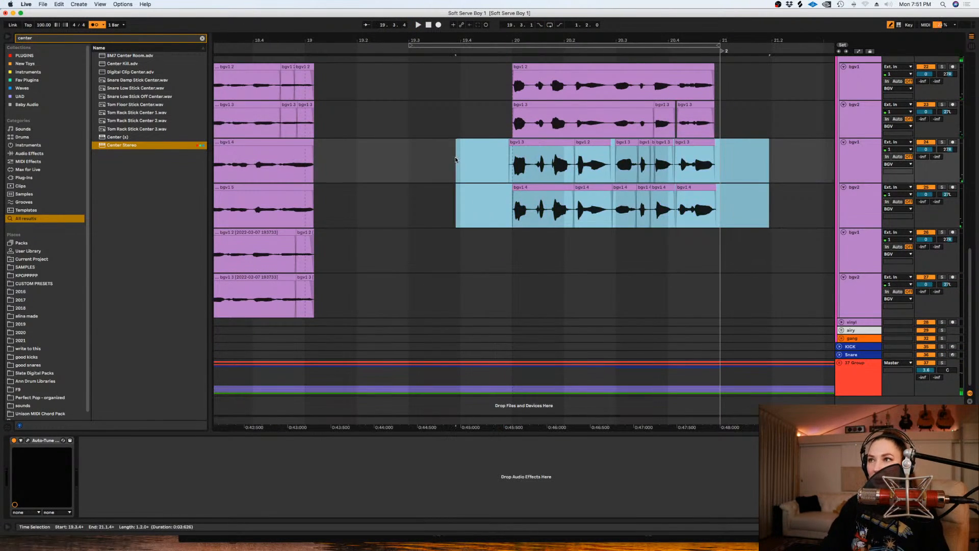
pyautogui.hotkey('shift', 'Tab')
pyautogui.moveTo(141, 272); pyautogui.dragTo(143, 271)
pyautogui.press('space')
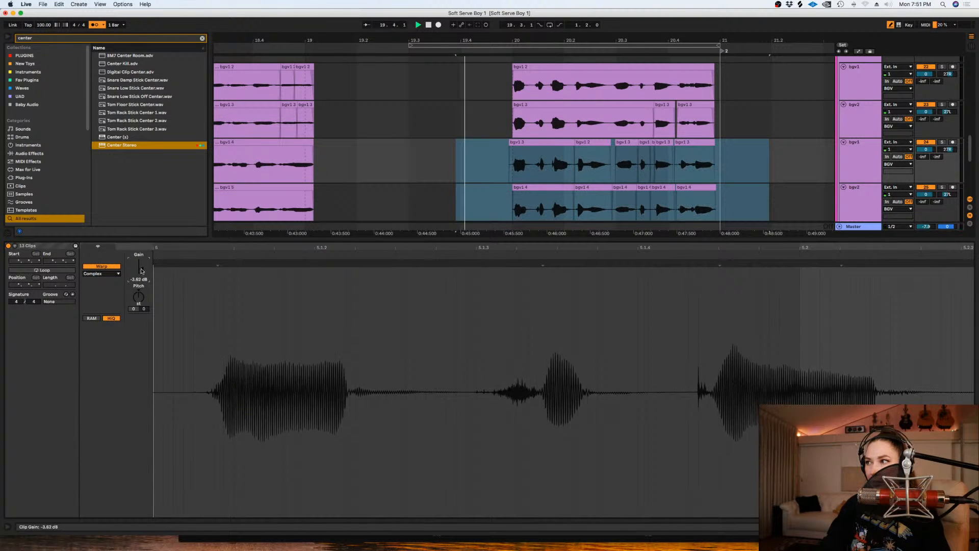
pyautogui.hotkey('shift', 'Tab')
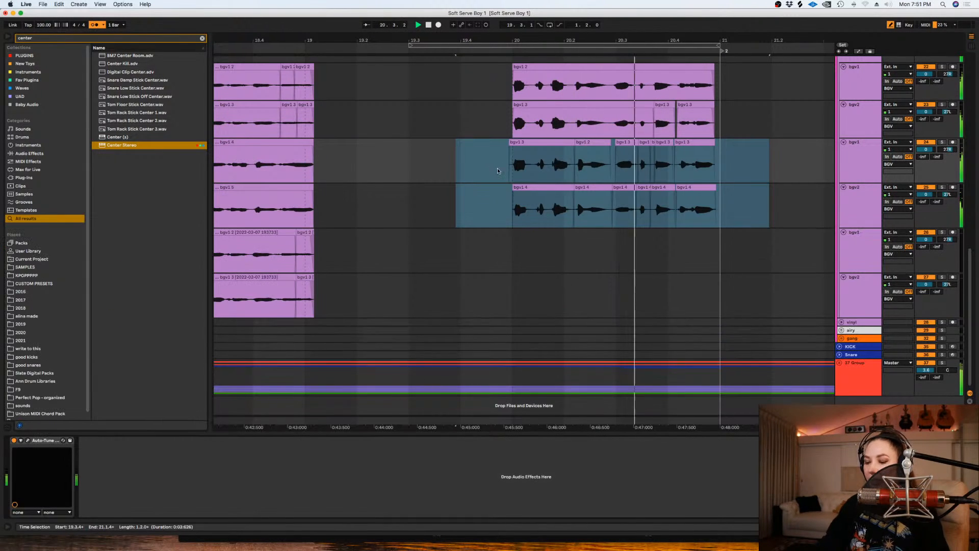
# - Lower the clip gain of all four background vocal tracks' bar 20 clips together, to between -9.10 and -3.10 dB
pyautogui.click(531, 288)
pyautogui.press('-')
pyautogui.press('space')
pyautogui.scroll(2, 420, 271)
pyautogui.moveTo(662, 273); pyautogui.dragTo(501, 107)
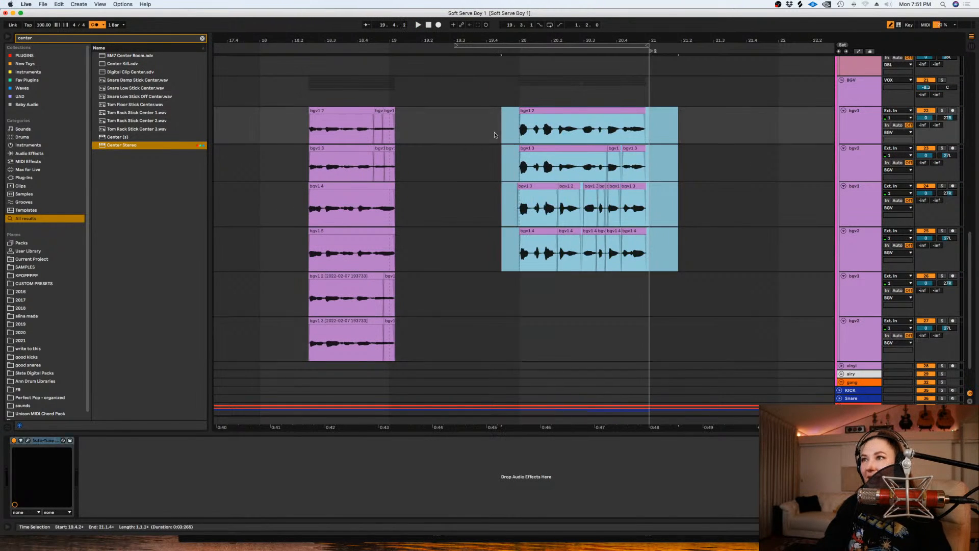
pyautogui.hotkey('shift', 'Tab')
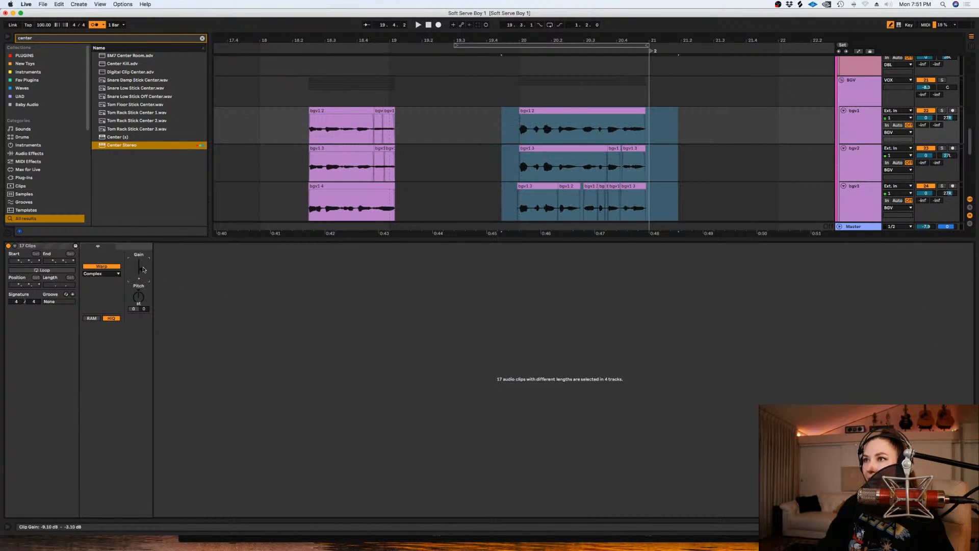
pyautogui.hotkey('shift', 'Tab')
# - Play the background vocals from bar 20 and solo the third track, switching the solo to the second track
pyautogui.click(509, 170)
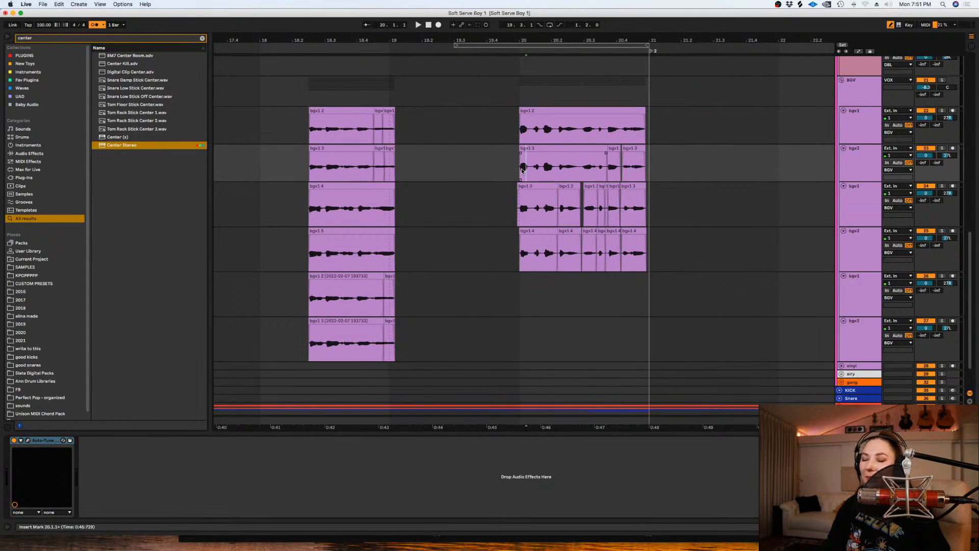
pyautogui.press('+')
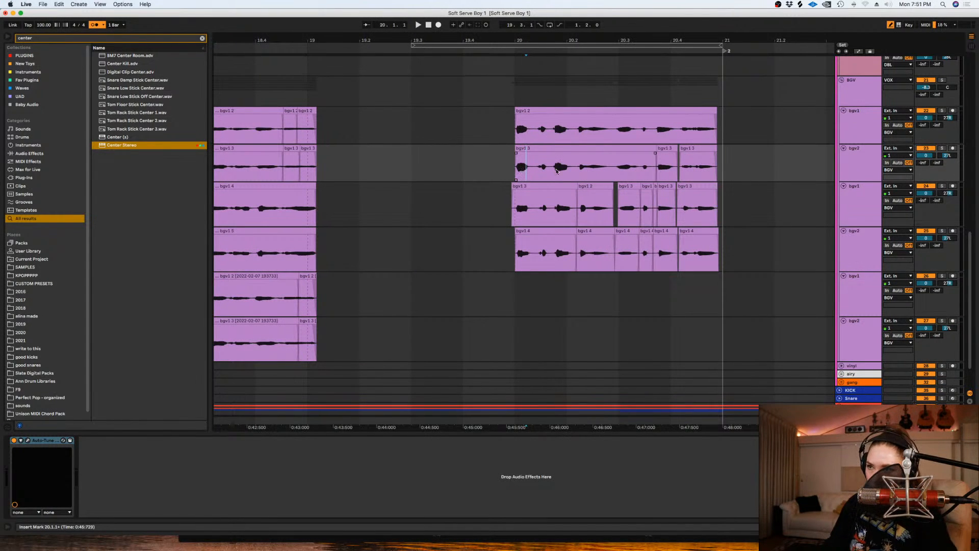
pyautogui.click(515, 206)
pyautogui.press('space')
pyautogui.click(943, 186)
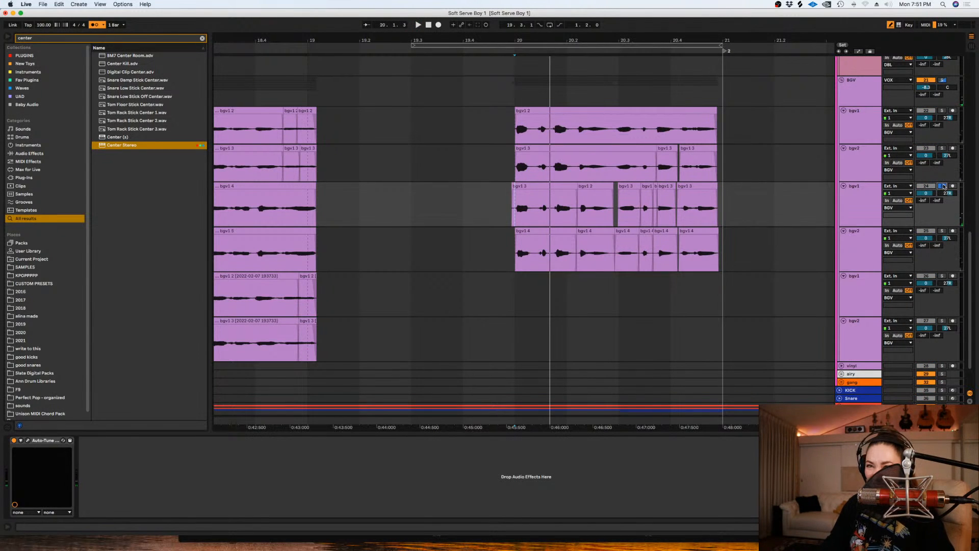
pyautogui.click(943, 148)
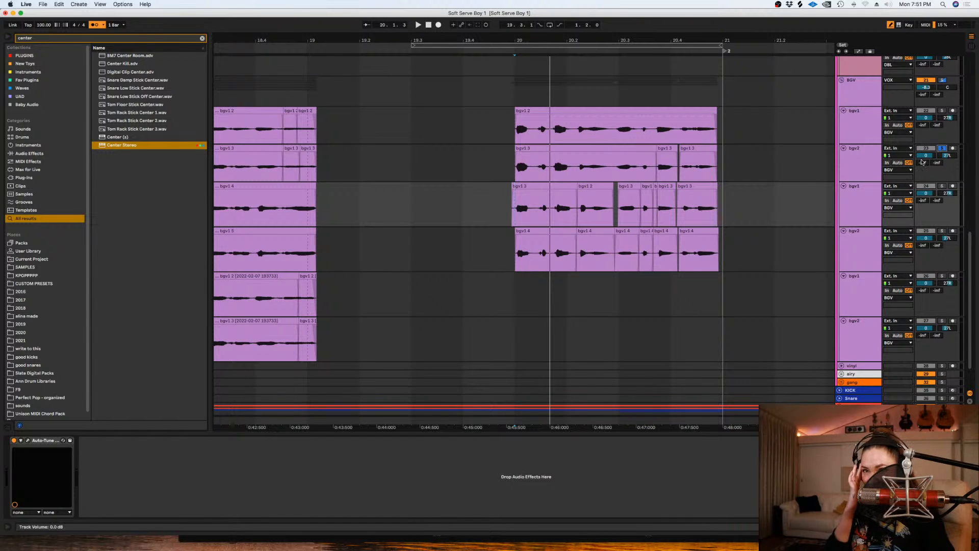
# - Arm the fifth background vocal track for recording and loop the range from 19.3.1 to 21.1.1
pyautogui.click(929, 274)
pyautogui.click(953, 276)
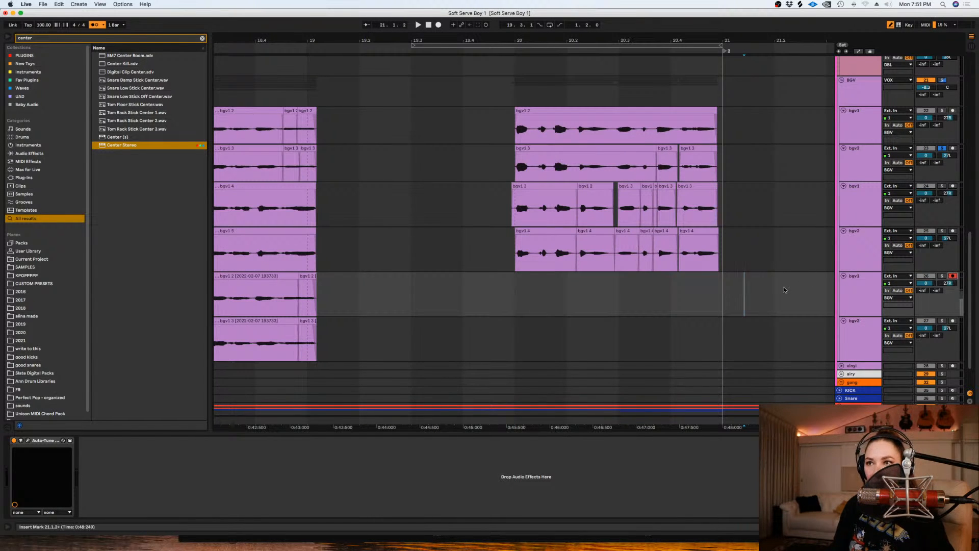
pyautogui.moveTo(707, 300); pyautogui.dragTo(387, 312)
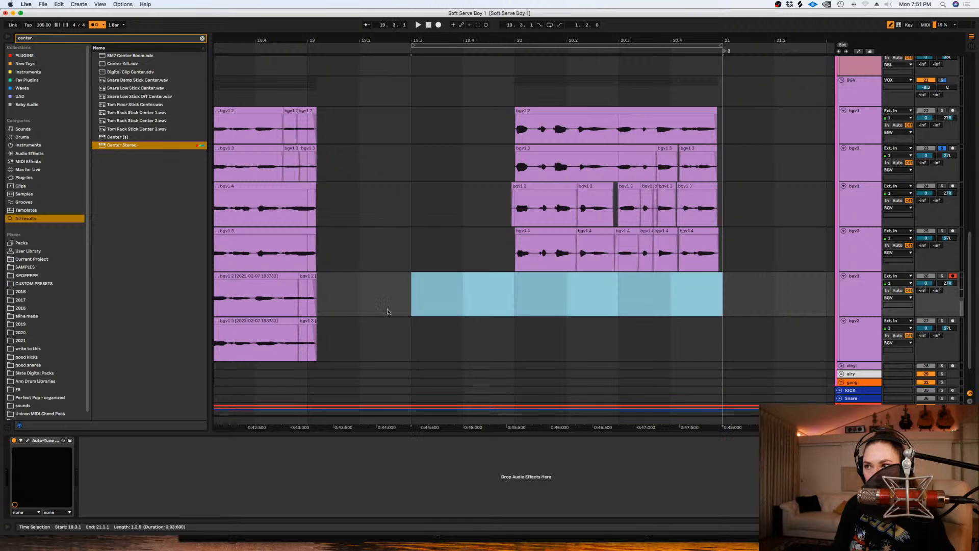
pyautogui.press('super+l')
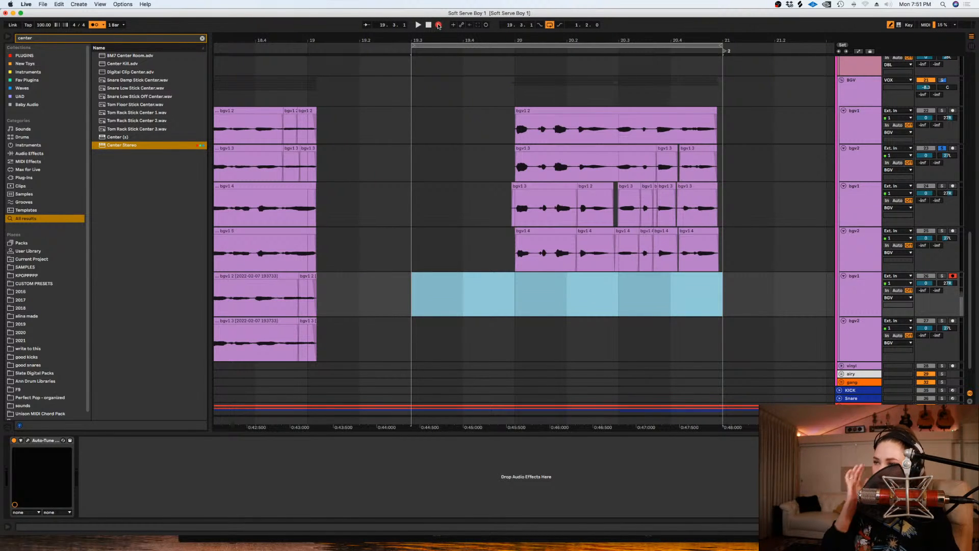
# - Undo the last recording attempt and turn off the second background vocal track's solo
pyautogui.press('super+z')
pyautogui.click(942, 148)
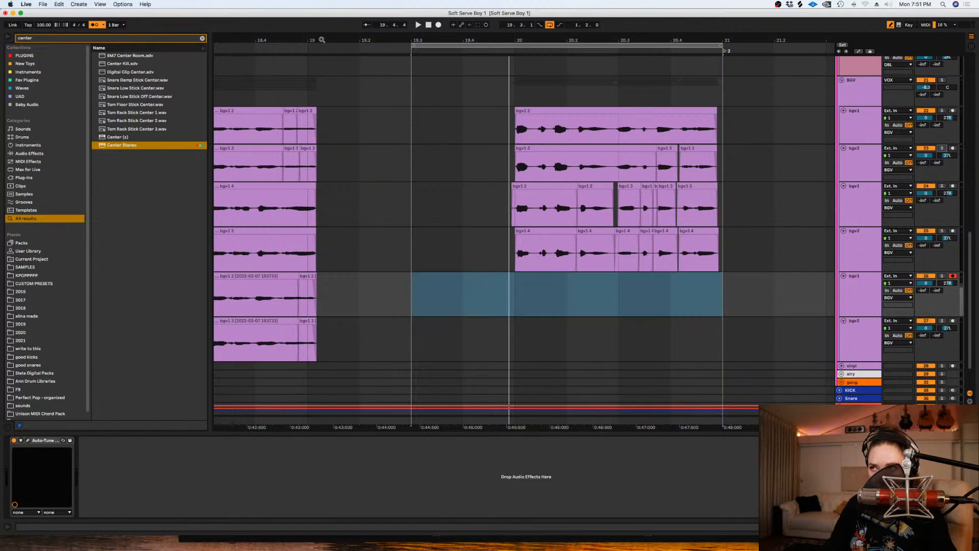
# - Record looped takes on the fifth background vocal track and delete the silent lead-in before bar 20
pyautogui.click(438, 25)
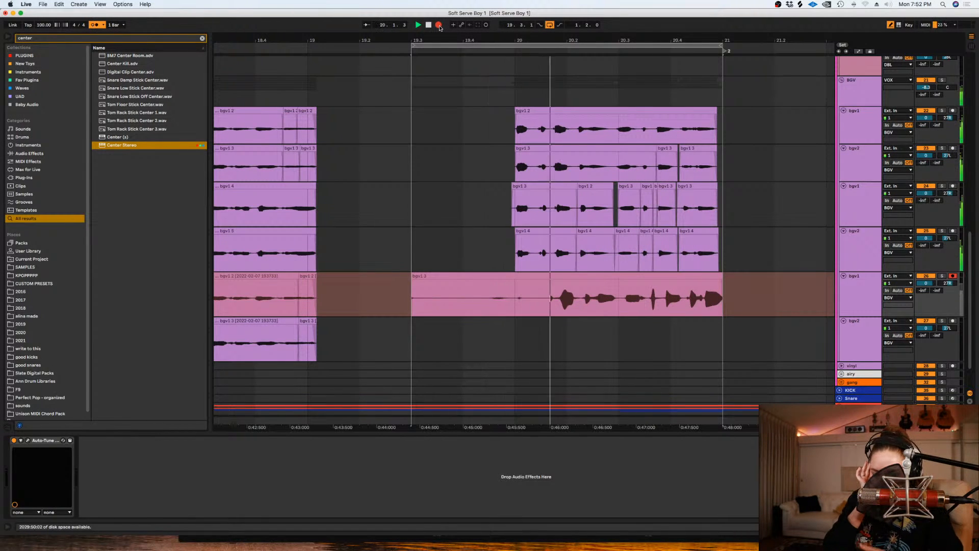
pyautogui.press('space')
pyautogui.click(515, 295)
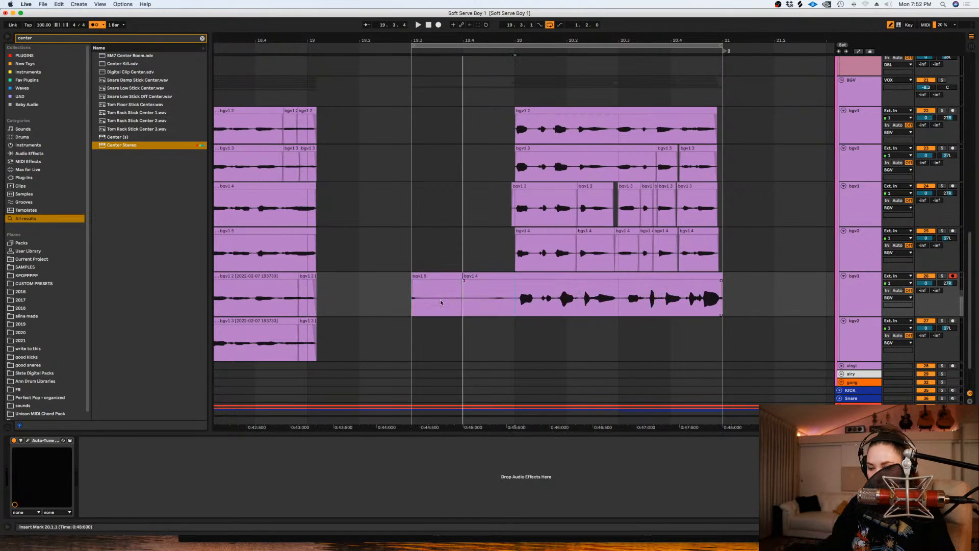
pyautogui.moveTo(512, 299); pyautogui.dragTo(317, 301)
pyautogui.press('Delete')
pyautogui.click(511, 300)
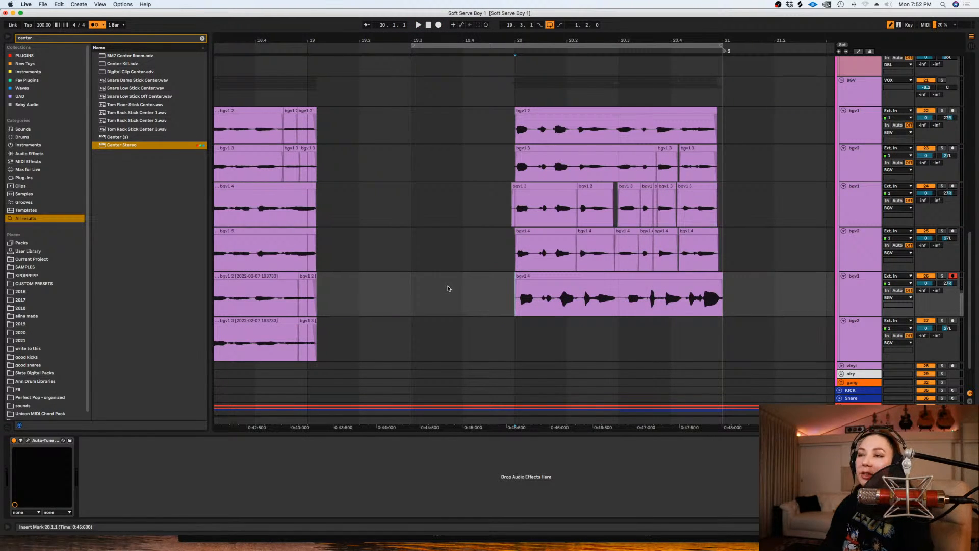
# - Shift the newly recorded clip slightly earlier and delete the part that extends before bar 20
pyautogui.press('+')
pyautogui.press('-')
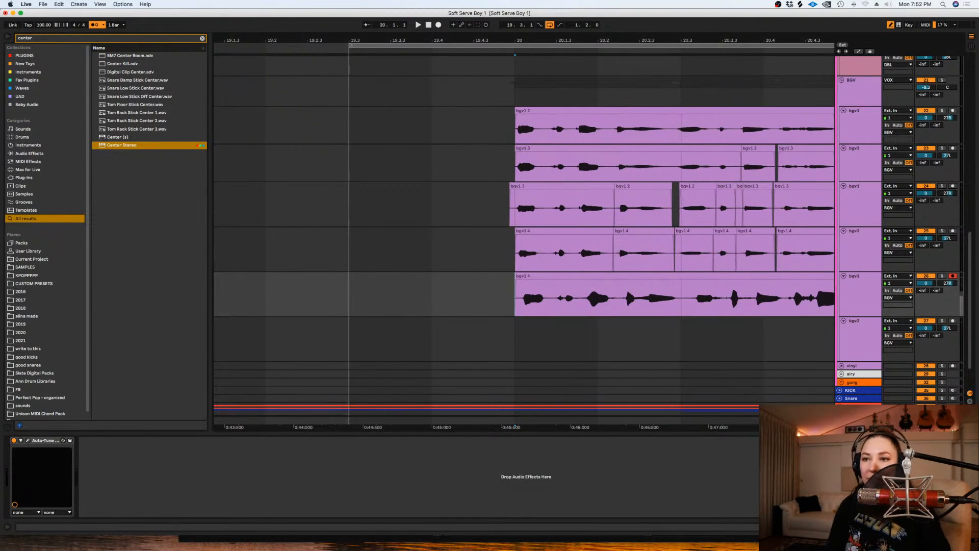
pyautogui.hscroll(3, 525, 229)
pyautogui.click(447, 280)
pyautogui.moveTo(445, 279); pyautogui.dragTo(392, 302)
pyautogui.press('Delete')
# - Solo the fifth background vocal track and show its take lanes
pyautogui.click(942, 275)
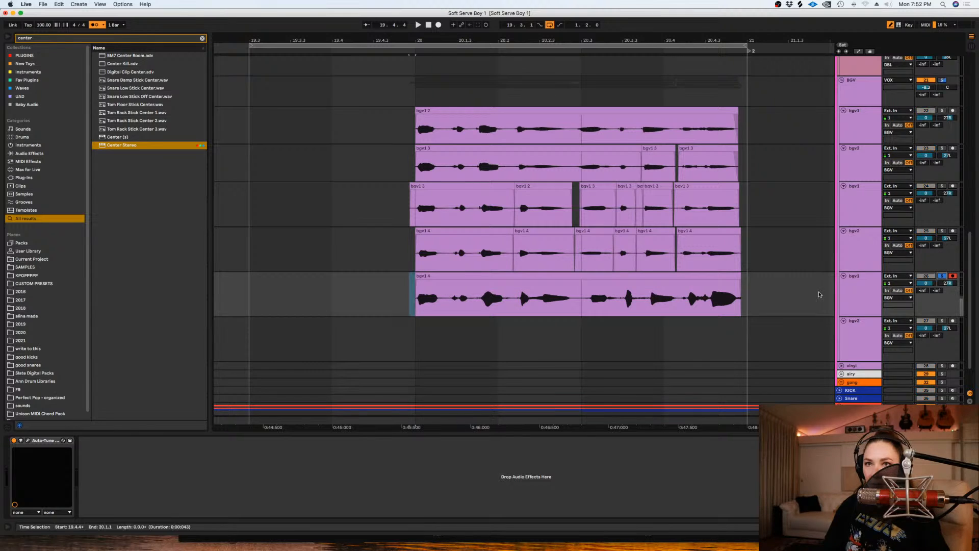
pyautogui.click(846, 302)
pyautogui.press('super+alt+u')
pyautogui.scroll(-3, 459, 265)
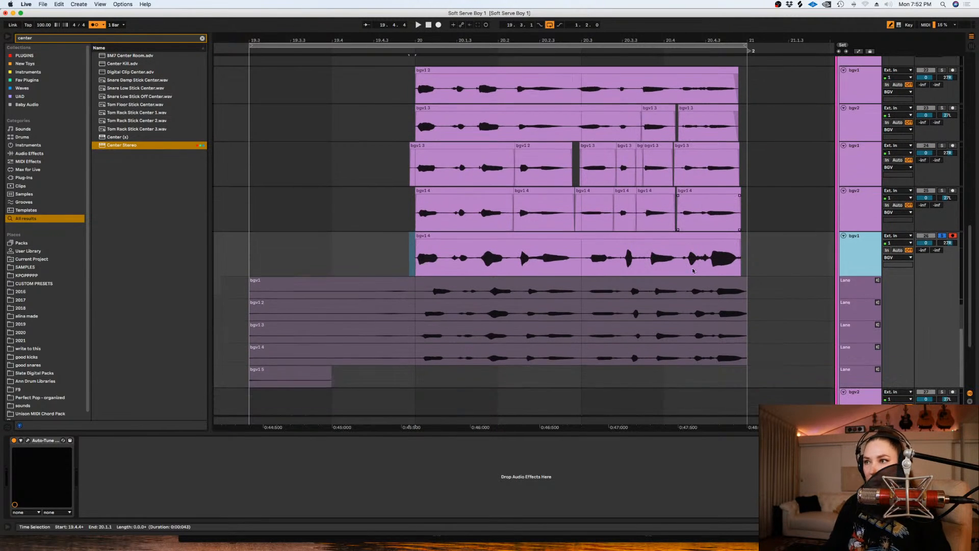
# - Adjust the grid setting and play the fifth background vocal track from just before bar 20
pyautogui.click(416, 264)
pyautogui.press('+')
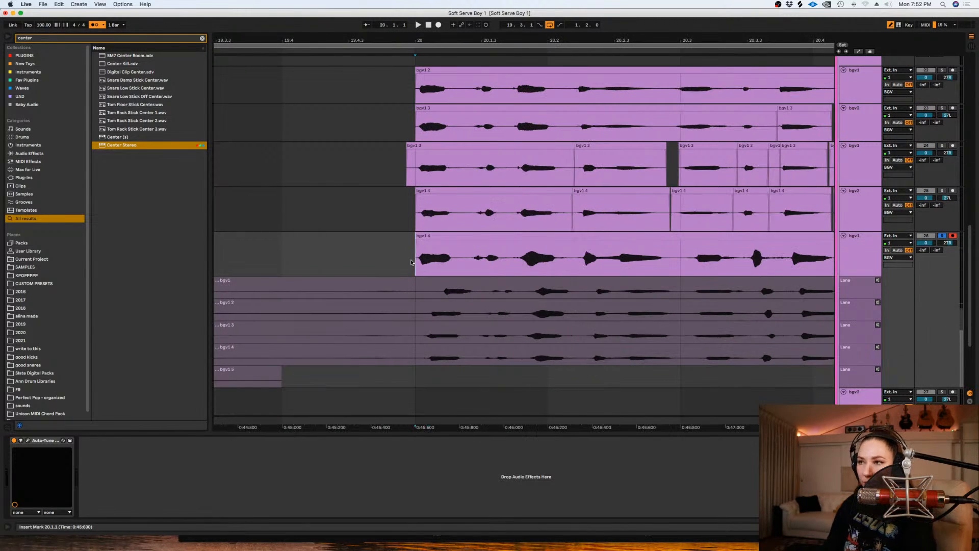
pyautogui.rightClick(424, 256)
pyautogui.click(435, 419)
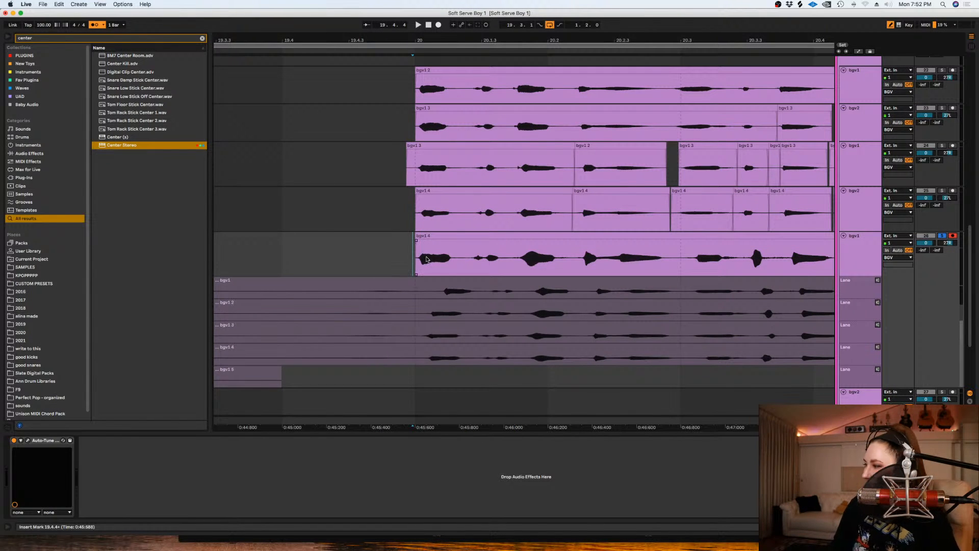
pyautogui.press('space')
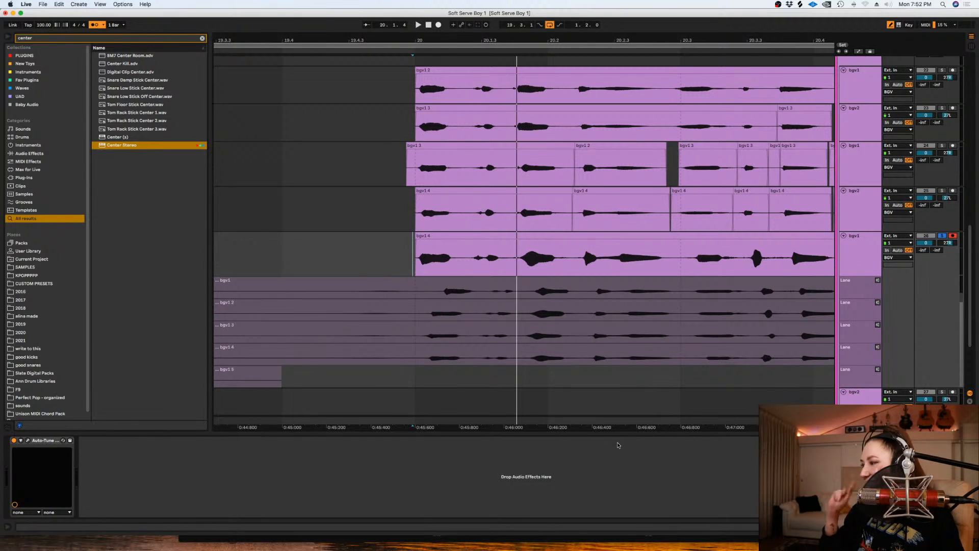
# - Replace the phrase's first word with the second take lane's version and shift that clip slightly earlier
pyautogui.moveTo(472, 312); pyautogui.dragTo(412, 312)
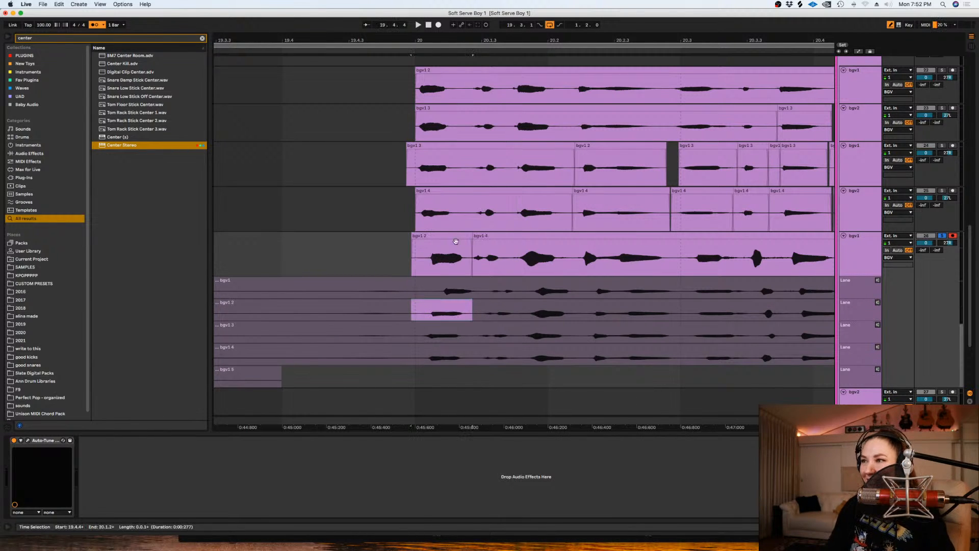
pyautogui.moveTo(453, 236); pyautogui.dragTo(443, 245)
pyautogui.press('space')
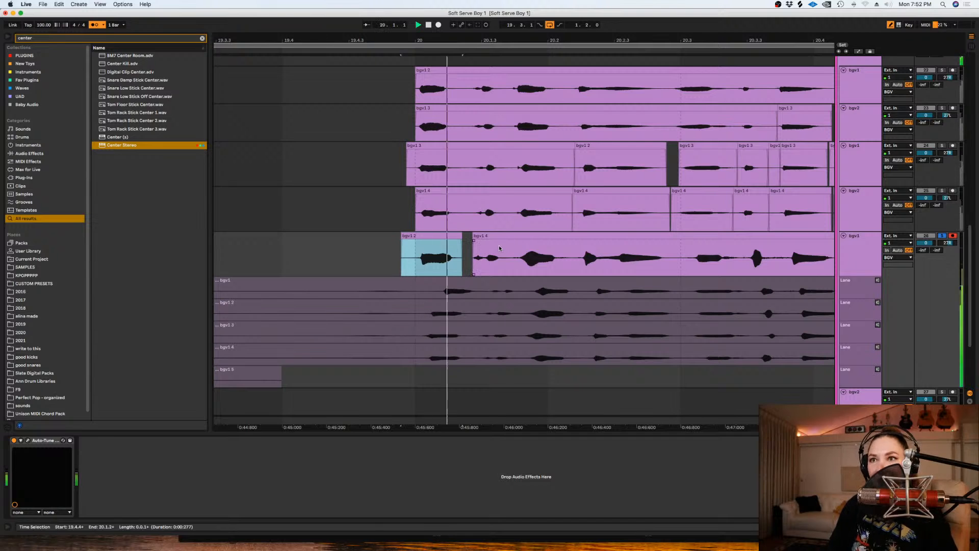
# - Inspect the shifted first-word clip's gain and pitch settings and listen to the whole comped phrase
pyautogui.hotkey('shift', 'Tab')
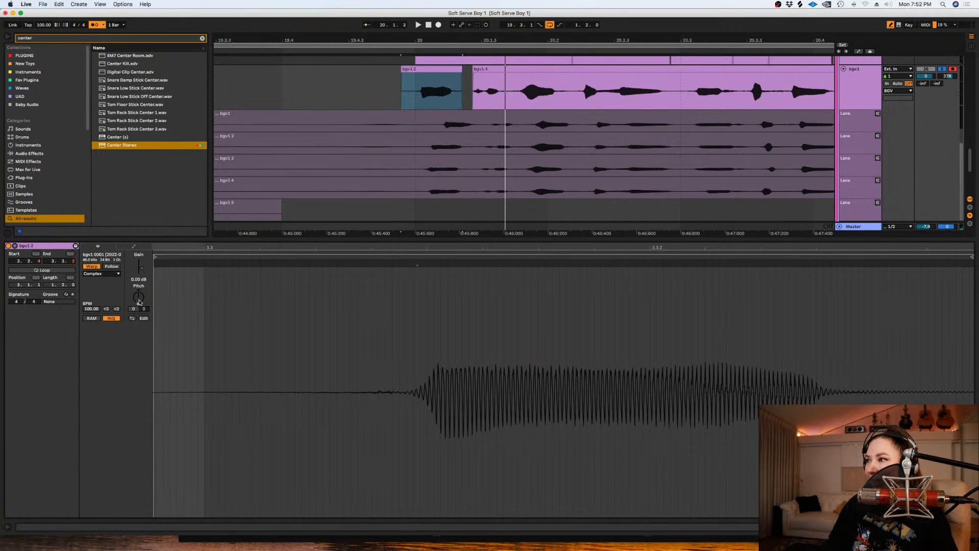
pyautogui.press('space')
pyautogui.press('space')
pyautogui.hotkey('shift', 'Tab')
pyautogui.press('space')
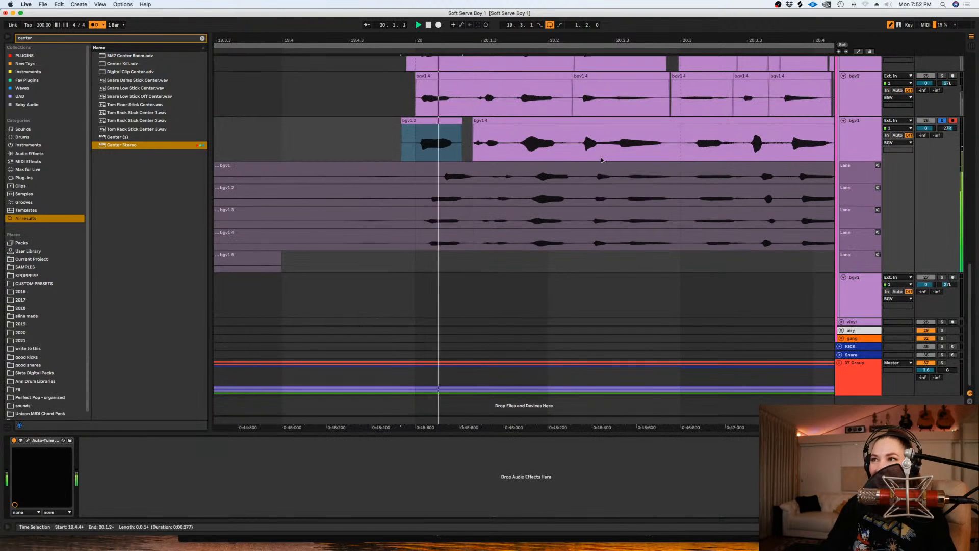
pyautogui.scroll(4, 601, 160)
pyautogui.press('-')
pyautogui.press('-')
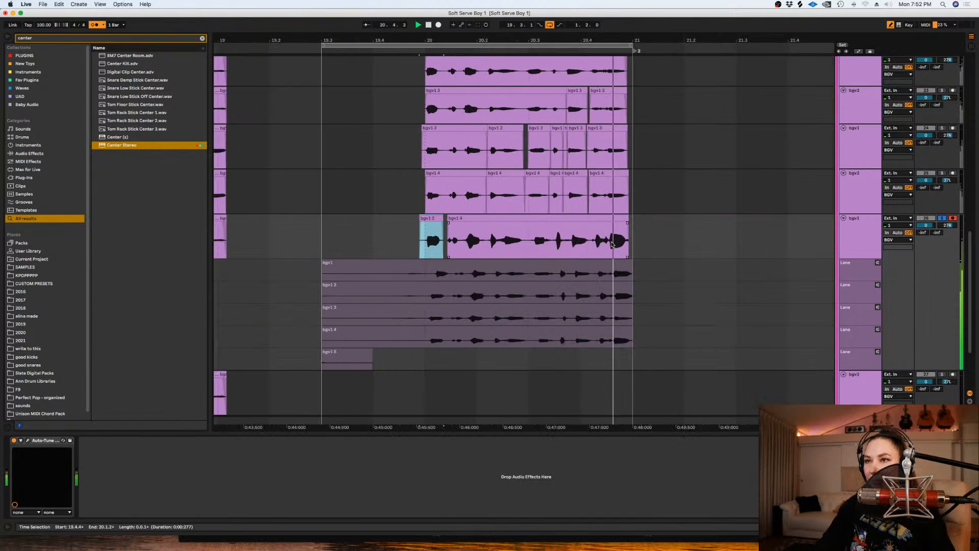
# - Copy the fifth background vocal track's comped phrase, from 19.4.4 to 21.1.1, onto the sixth background vocal track
pyautogui.rightClick(661, 238)
pyautogui.click(743, 328)
pyautogui.press('space')
pyautogui.moveTo(670, 229); pyautogui.dragTo(376, 230)
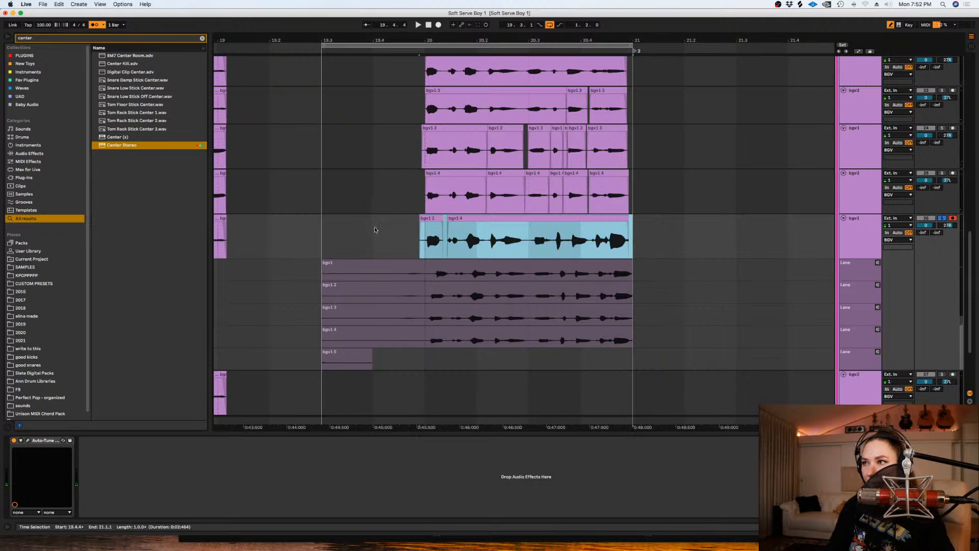
pyautogui.moveTo(477, 219); pyautogui.dragTo(474, 376)
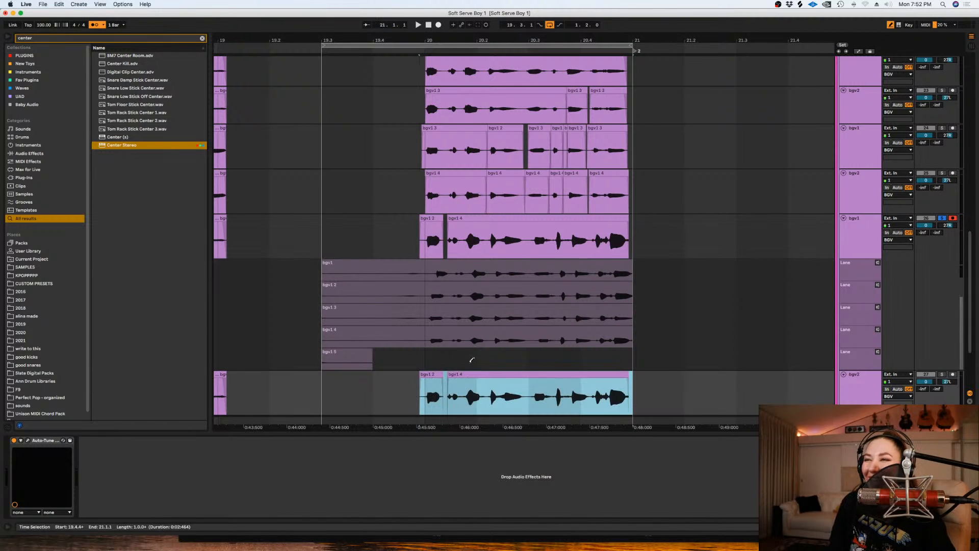
# - Turn the grid off, comp the fifth track's phrase from the third take lane, and play it from its start
pyautogui.scroll(-1, 691, 331)
pyautogui.rightClick(690, 332)
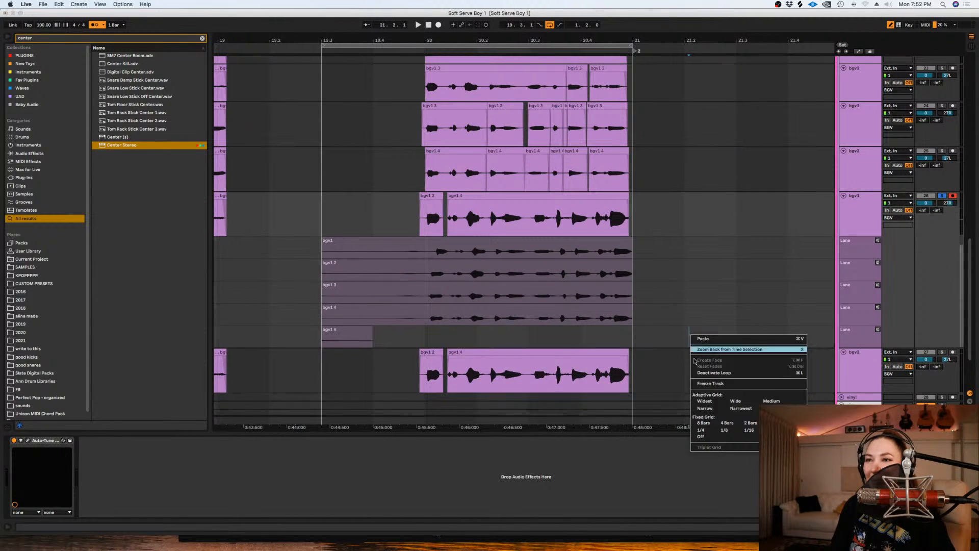
pyautogui.click(707, 438)
pyautogui.moveTo(651, 293); pyautogui.dragTo(420, 293)
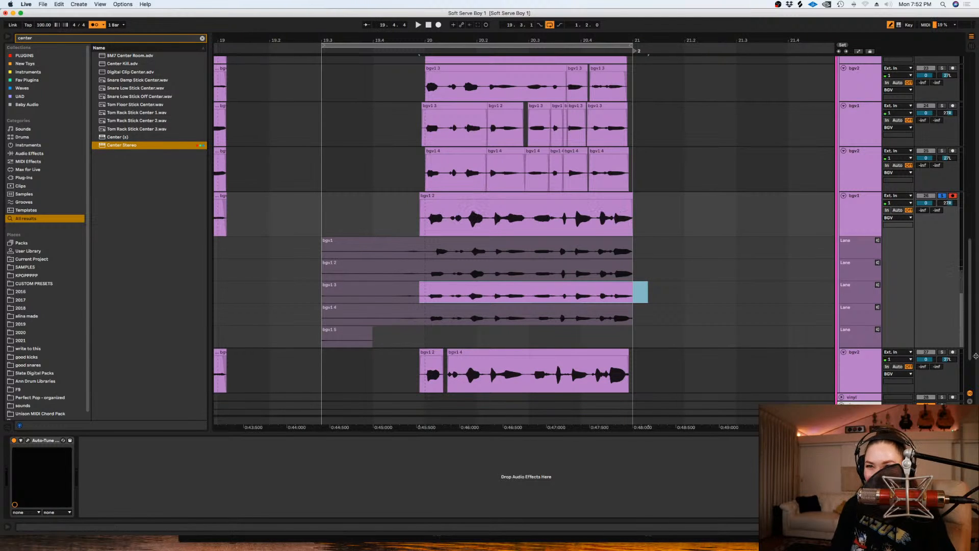
pyautogui.click(418, 222)
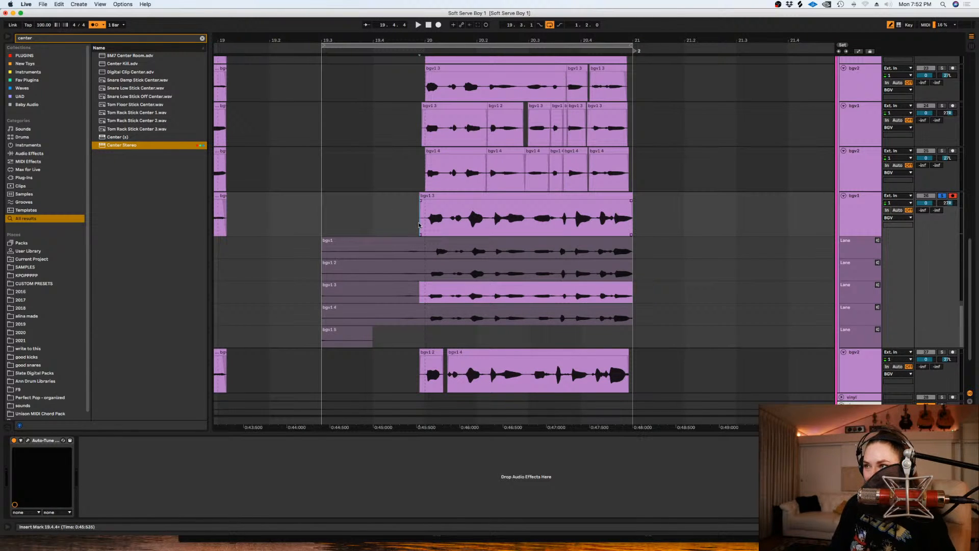
pyautogui.press('+')
pyautogui.press('+')
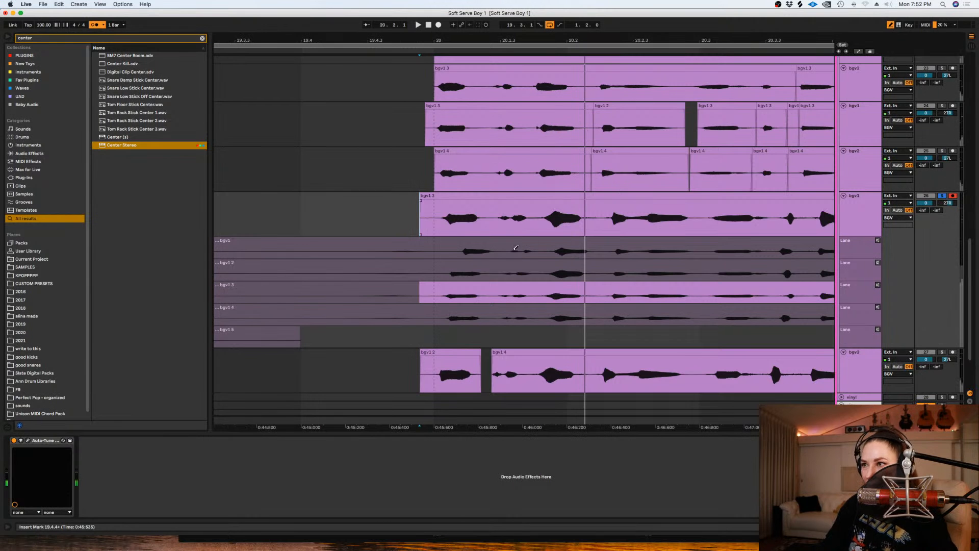
# - Swap in the second take lane's first word on the fifth track, shift it slightly earlier and audition it
pyautogui.moveTo(487, 275); pyautogui.dragTo(425, 274)
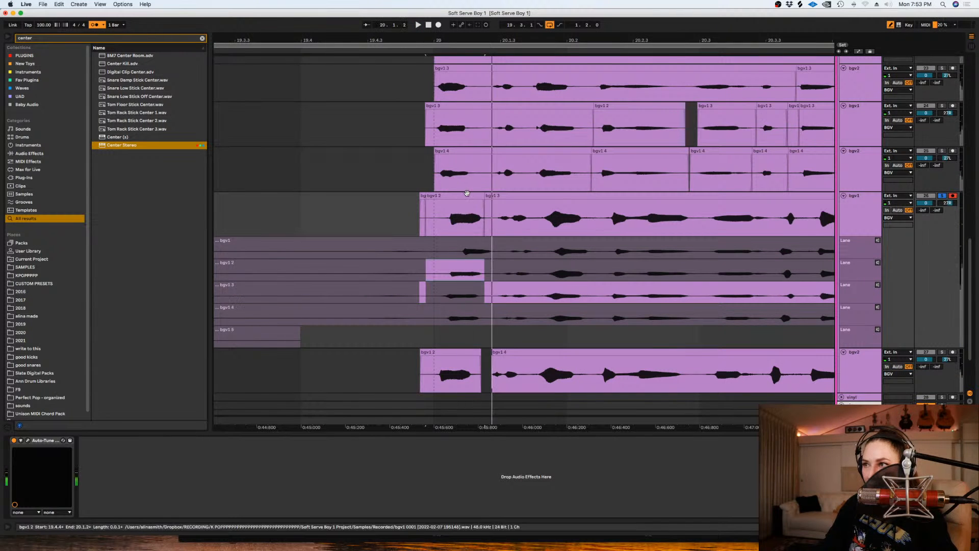
pyautogui.click(456, 201)
pyautogui.doubleClick(450, 198)
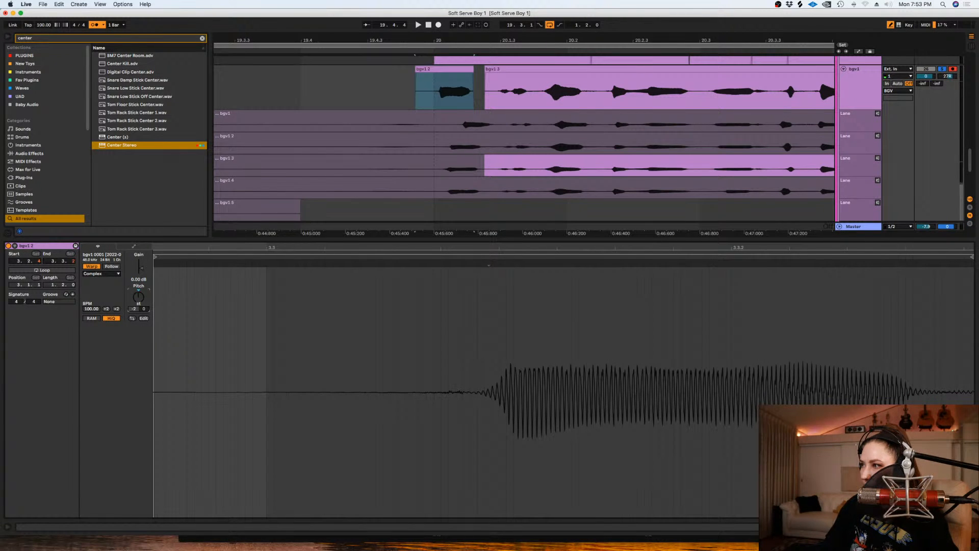
pyautogui.press('space')
pyautogui.hotkey('shift', 'Tab')
pyautogui.press('space')
# - Extend the first-word clip over the following short words and comp the phrase from about 20.3.1 onward from the second take lane
pyautogui.moveTo(477, 123); pyautogui.dragTo(528, 128)
pyautogui.press('space')
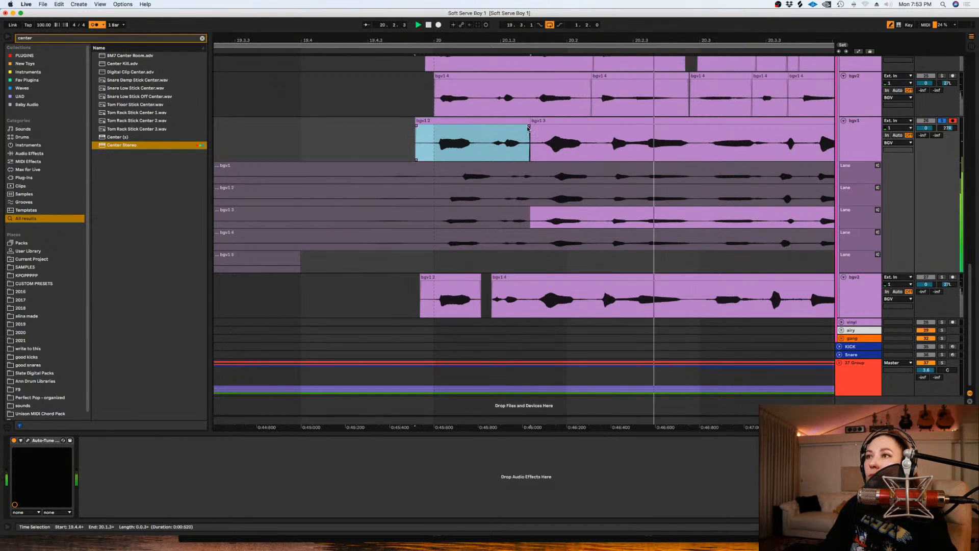
pyautogui.press('-')
pyautogui.press('space')
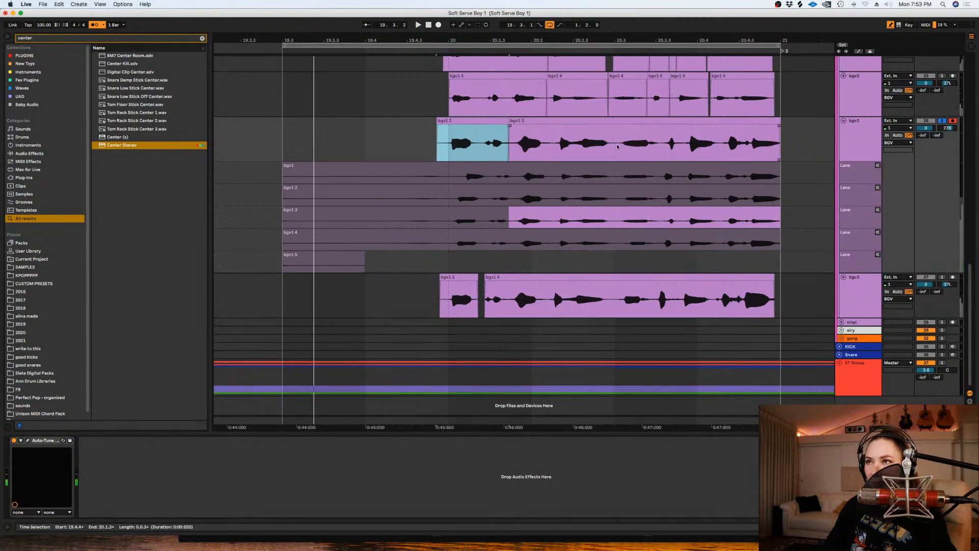
pyautogui.moveTo(621, 196); pyautogui.dragTo(749, 196)
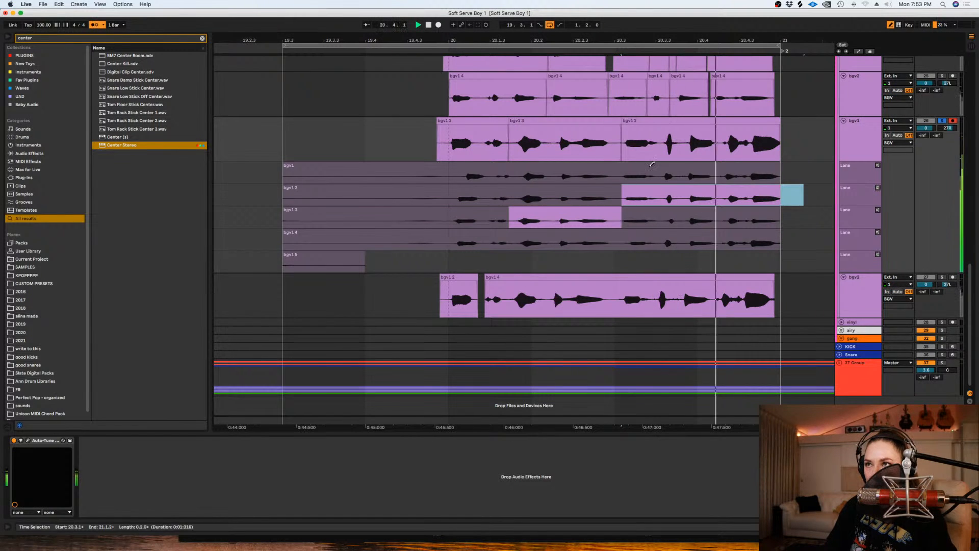
pyautogui.press('space')
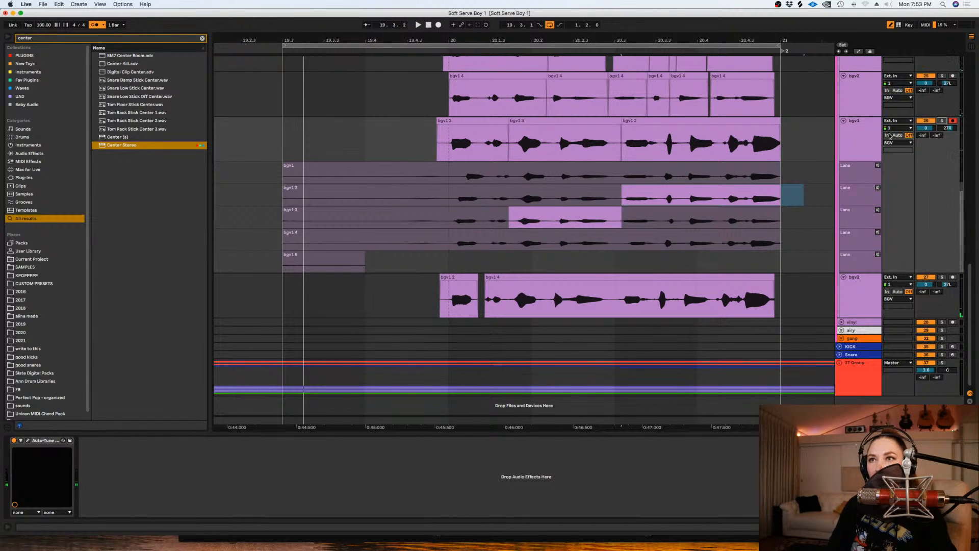
# - Hide the fifth track's take lanes and shift the fifth and sixth tracks' phrases slightly earlier together
pyautogui.click(859, 142)
pyautogui.press('super+alt+u')
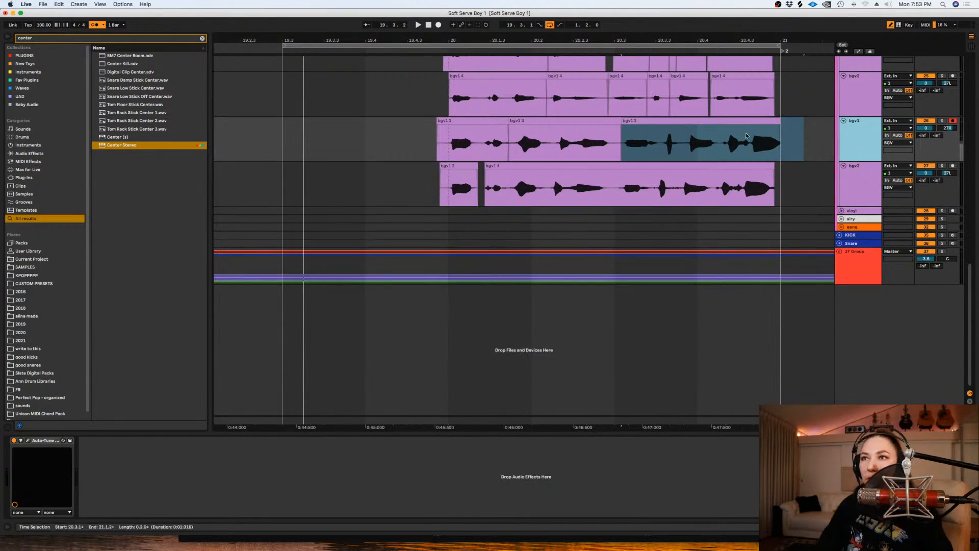
pyautogui.click(635, 167)
pyautogui.scroll(2, 634, 169)
pyautogui.click(678, 168)
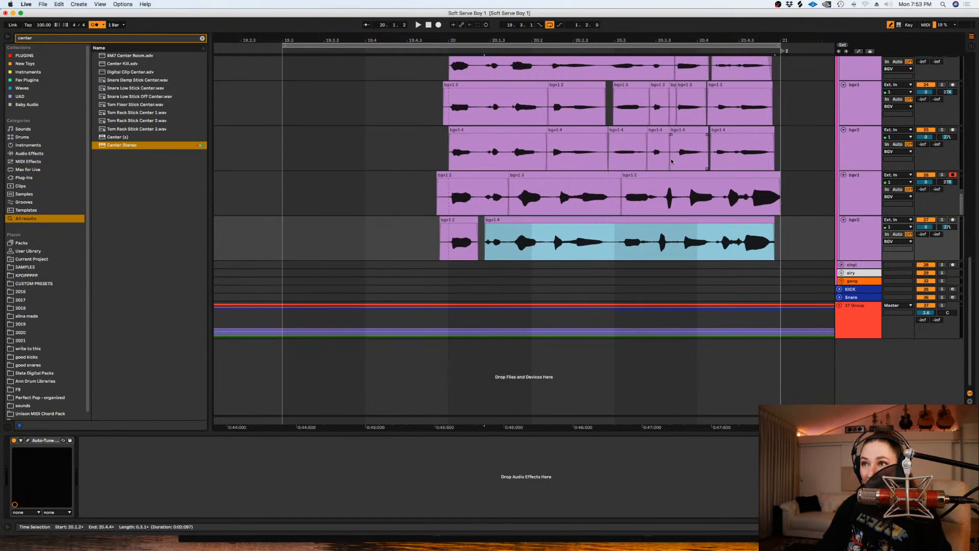
pyautogui.moveTo(787, 245); pyautogui.dragTo(462, 180)
# - Split the fifth and sixth tracks' phrases at about 20.2.1 and nudge the word there into line with the tracks above
pyautogui.click(550, 195)
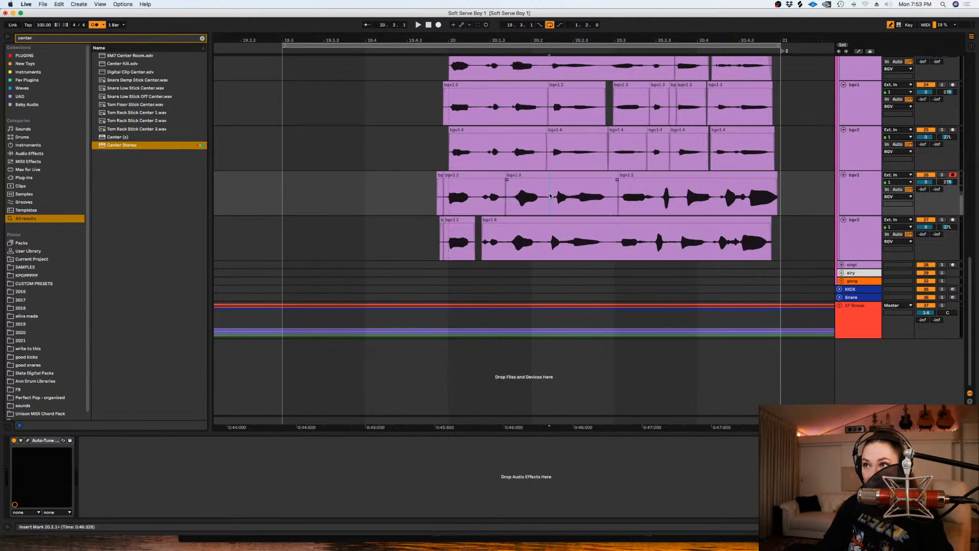
pyautogui.press('super+e')
pyautogui.moveTo(570, 175); pyautogui.dragTo(566, 184)
pyautogui.click(549, 241)
pyautogui.moveTo(558, 243); pyautogui.dragTo(609, 240)
pyautogui.press('super+e')
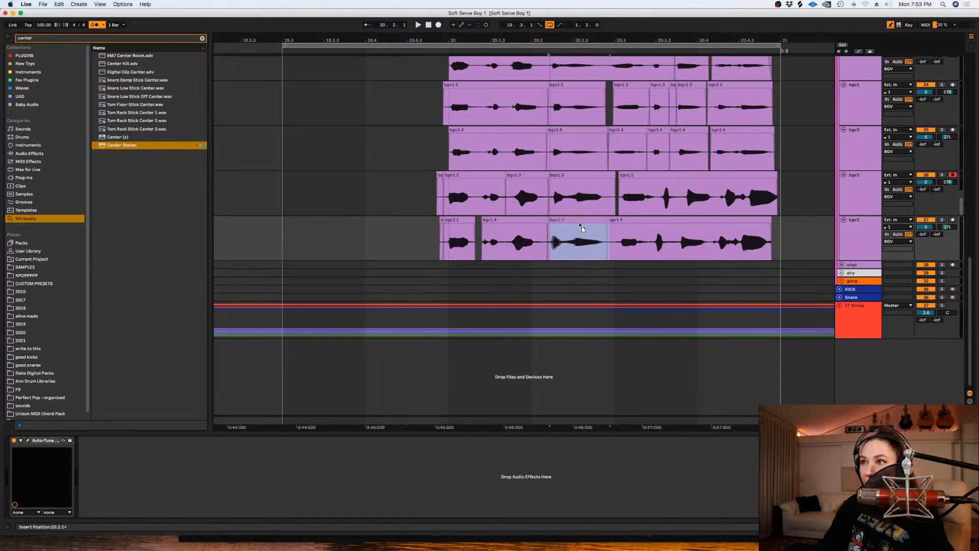
# - Shift the fourth background vocal track's clip at 20.2.4 slightly later to line up with the third track
pyautogui.click(631, 208)
pyautogui.press('+')
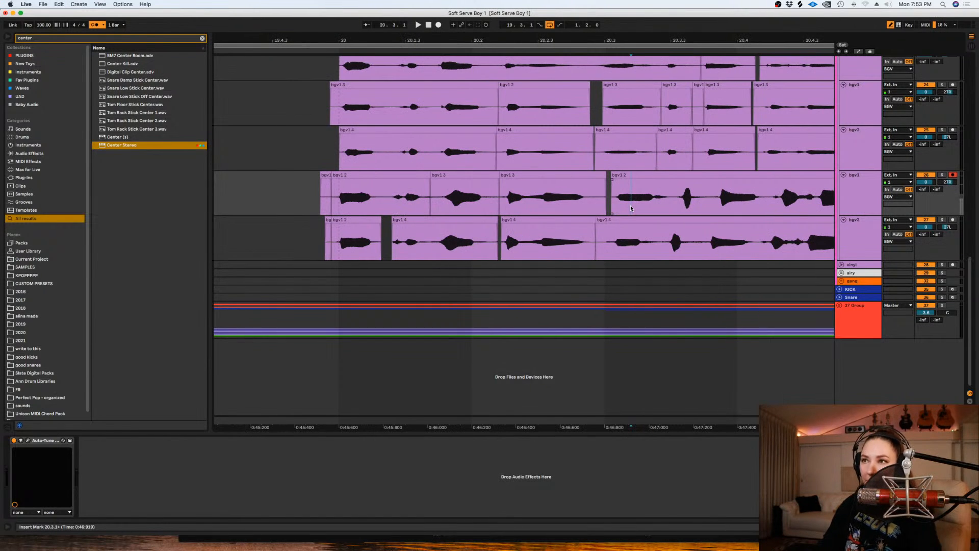
pyautogui.scroll(3, 637, 173)
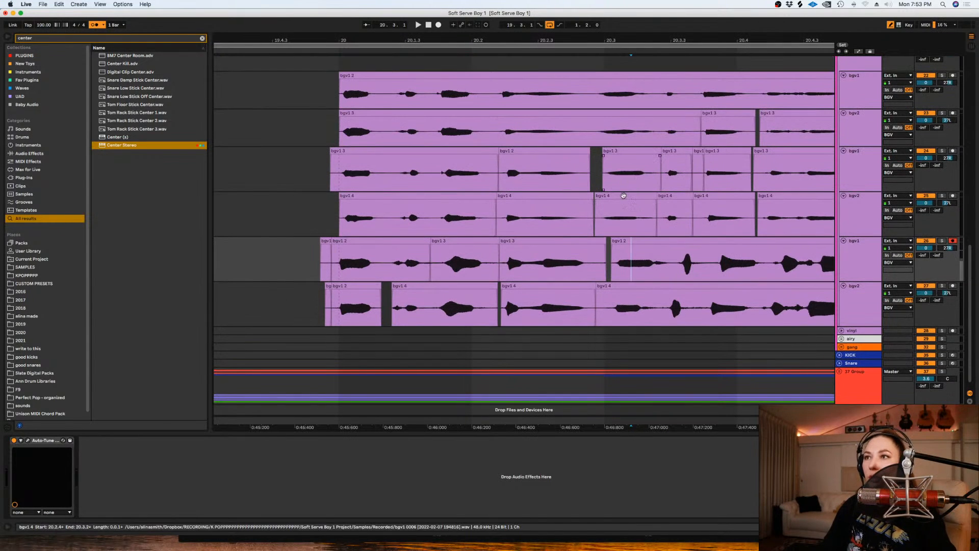
pyautogui.click(623, 196)
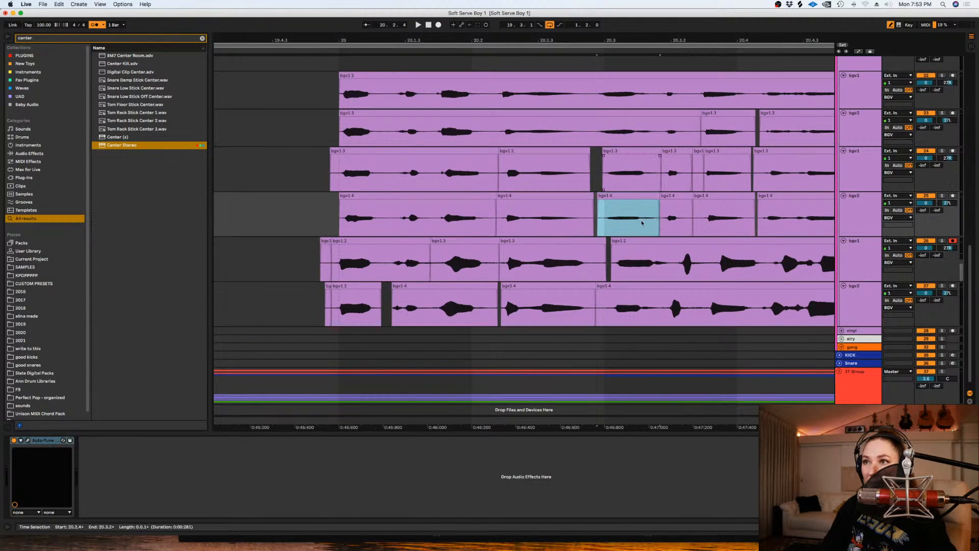
# - Split the words around 20.2.4 to 20.3.3 on the fifth and sixth tracks and nudge the pieces into time
pyautogui.moveTo(648, 244); pyautogui.dragTo(696, 246)
pyautogui.press('super+e')
pyautogui.moveTo(607, 302)
pyautogui.mouseDown()
pyautogui.moveTo(597, 302)
pyautogui.moveTo(614, 288)
pyautogui.mouseUp()
pyautogui.press('super+e')
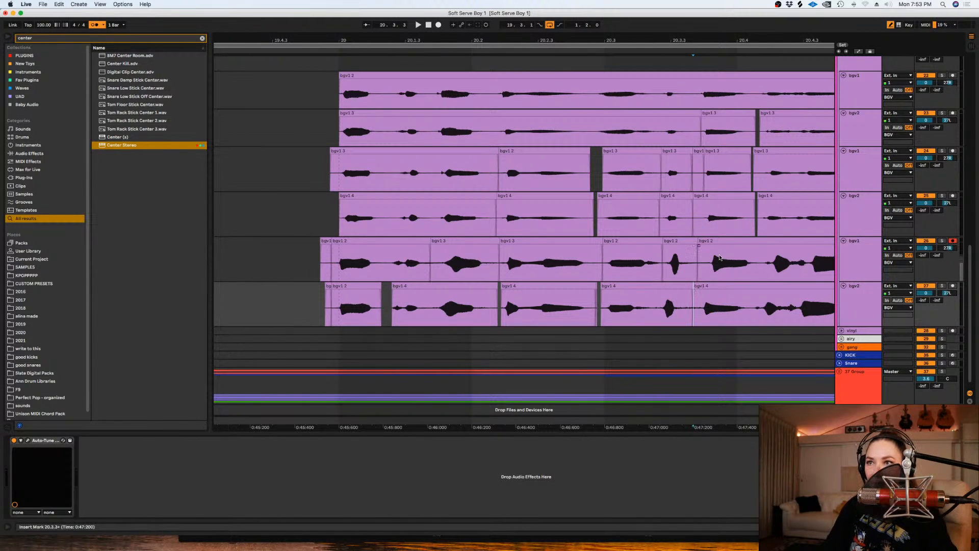
pyautogui.click(712, 260)
pyautogui.moveTo(721, 240); pyautogui.dragTo(715, 240)
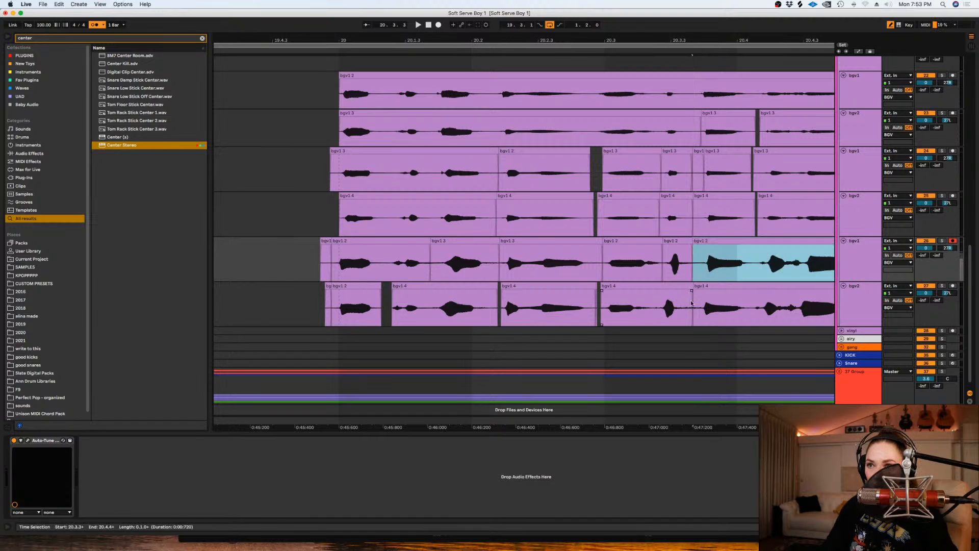
# - Nudge the sixth background vocal track's last clip at about 20.3.3 slightly earlier, in line with the fifth track
pyautogui.click(694, 304)
pyautogui.moveTo(708, 287); pyautogui.dragTo(687, 288)
pyautogui.press('Delete')
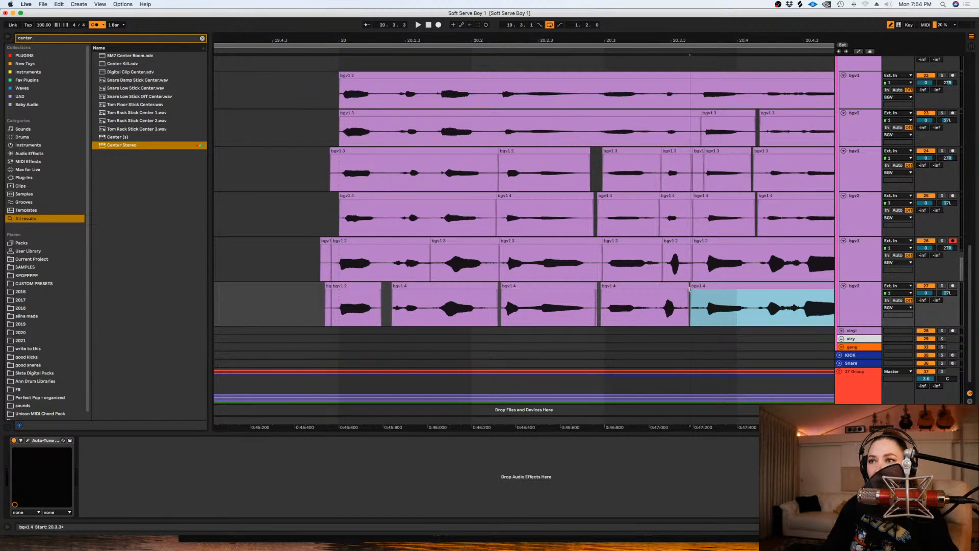
pyautogui.click(689, 291)
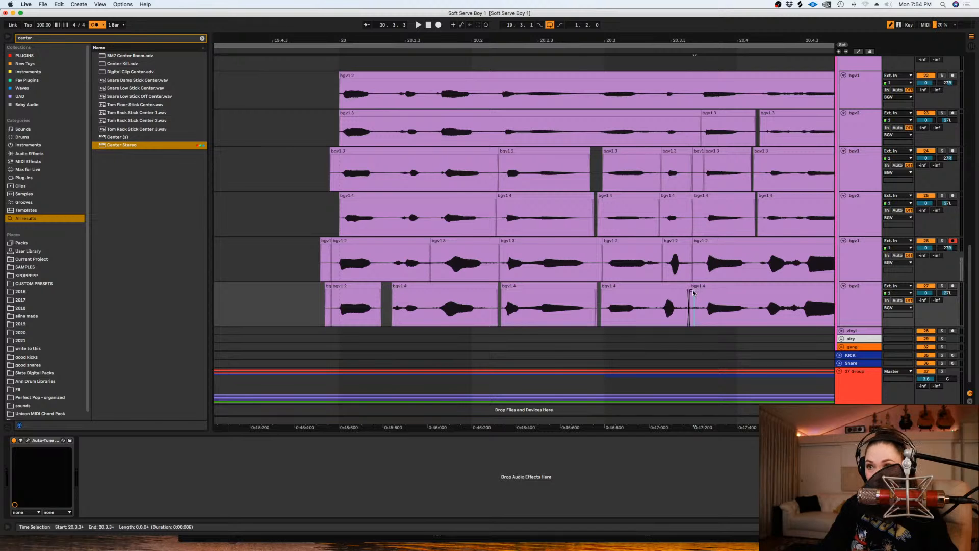
pyautogui.press('-')
pyautogui.click(797, 247)
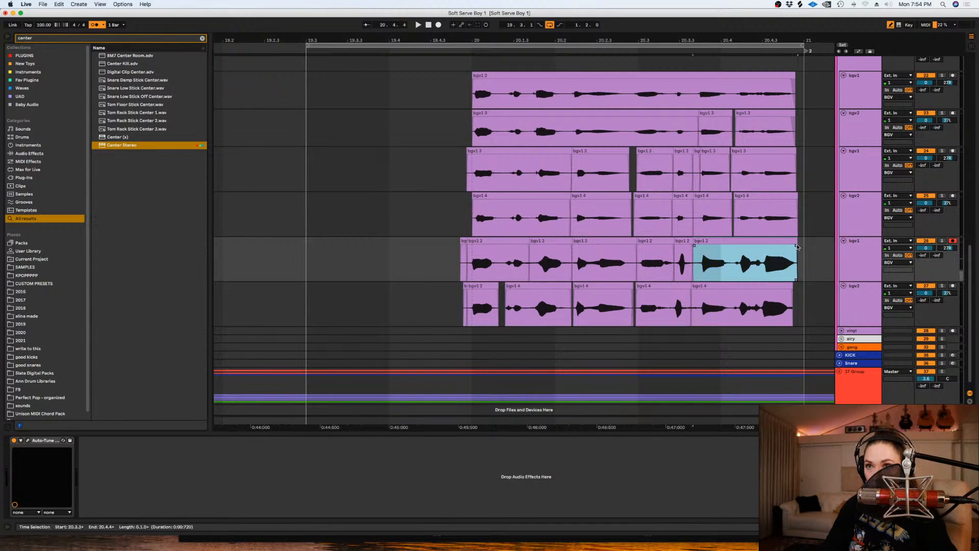
# - Create fades across all the clips of the fifth and sixth background vocal tracks' bar-20 phrases
pyautogui.click(797, 293)
pyautogui.moveTo(796, 293); pyautogui.dragTo(656, 241)
pyautogui.press('super+alt+f')
pyautogui.click(806, 299)
pyautogui.press('-')
pyautogui.press('-')
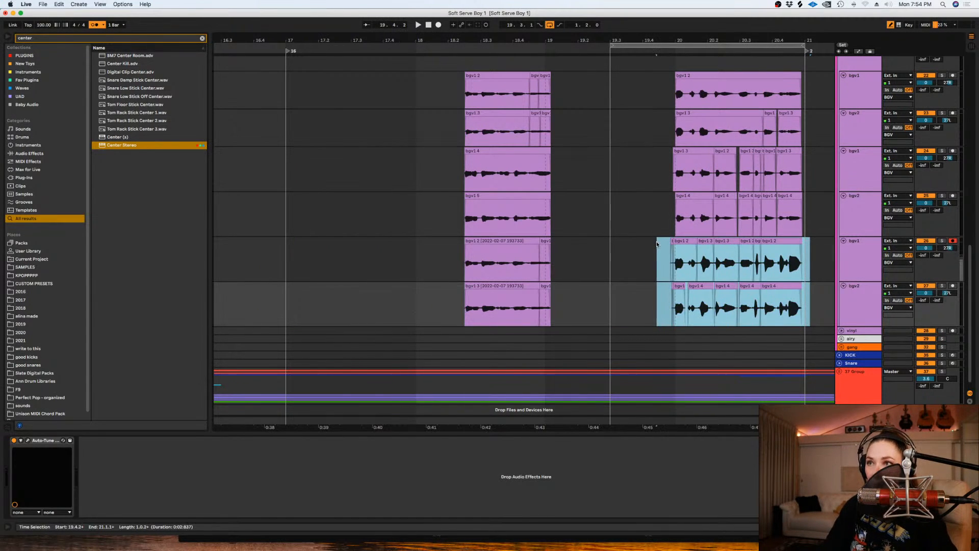
# - Lower the clip gain of the fifth and sixth tracks' bar-20 phrases to -7.60 dB
pyautogui.hotkey('shift', 'Tab')
pyautogui.moveTo(142, 267); pyautogui.dragTo(141, 274)
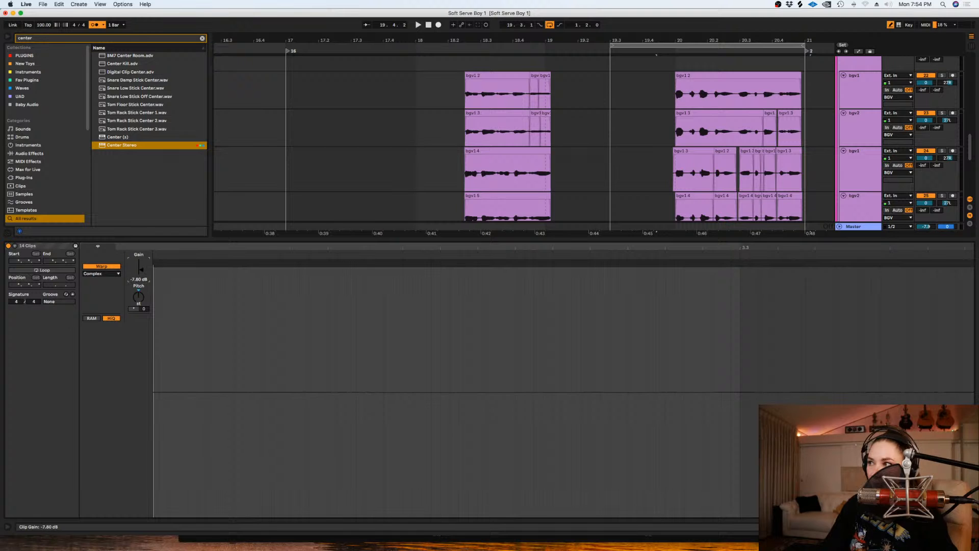
pyautogui.hotkey('shift', 'Tab')
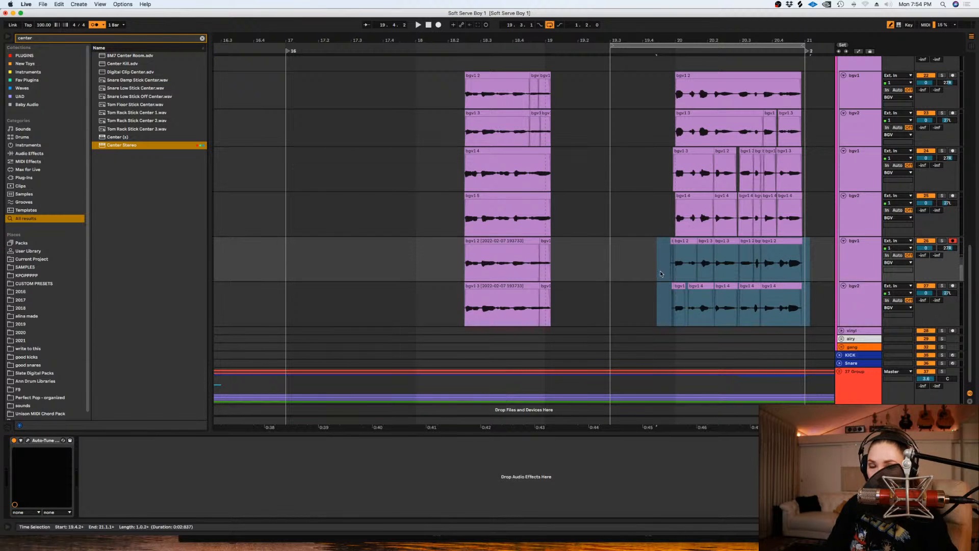
# - Disarm the fifth background vocal track and play back the layered phrase
pyautogui.click(667, 247)
pyautogui.click(669, 224)
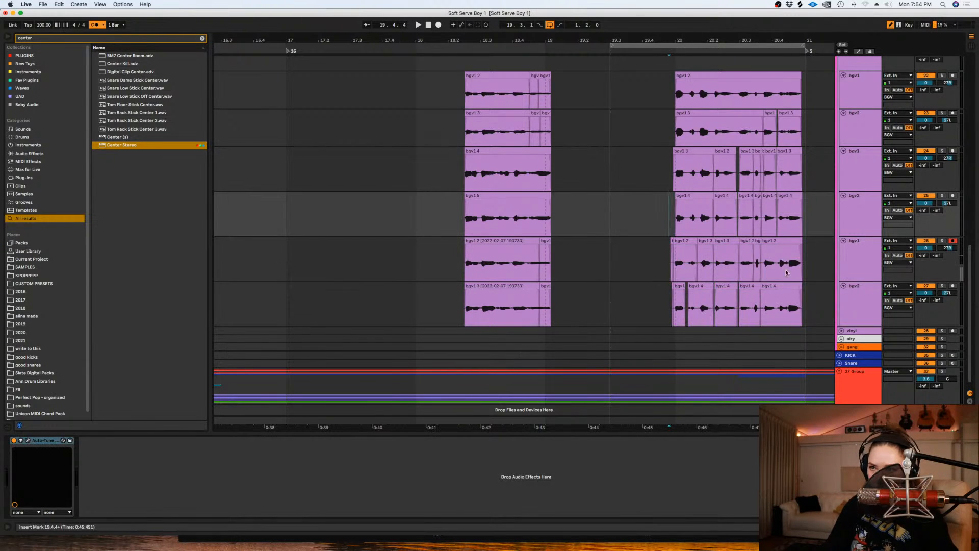
pyautogui.click(954, 241)
pyautogui.press('space')
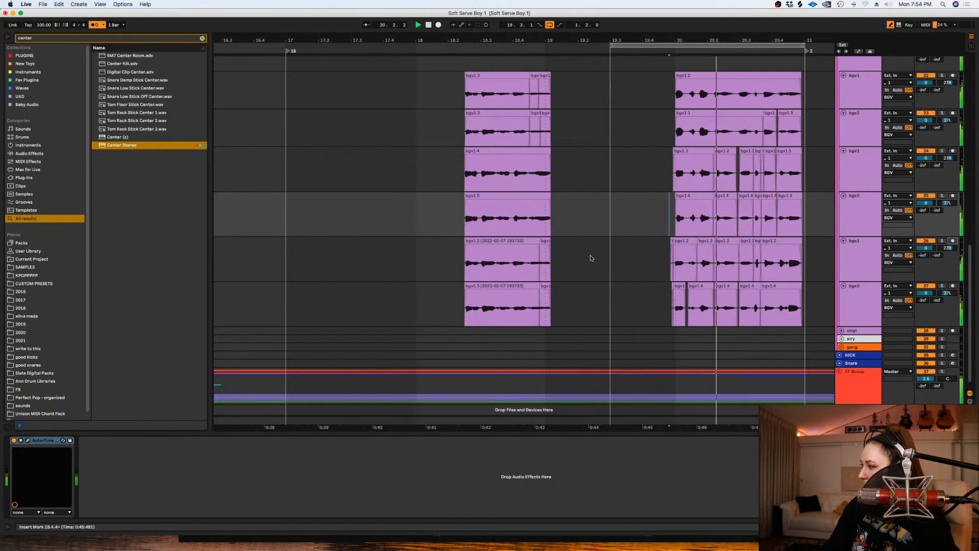
pyautogui.press('space')
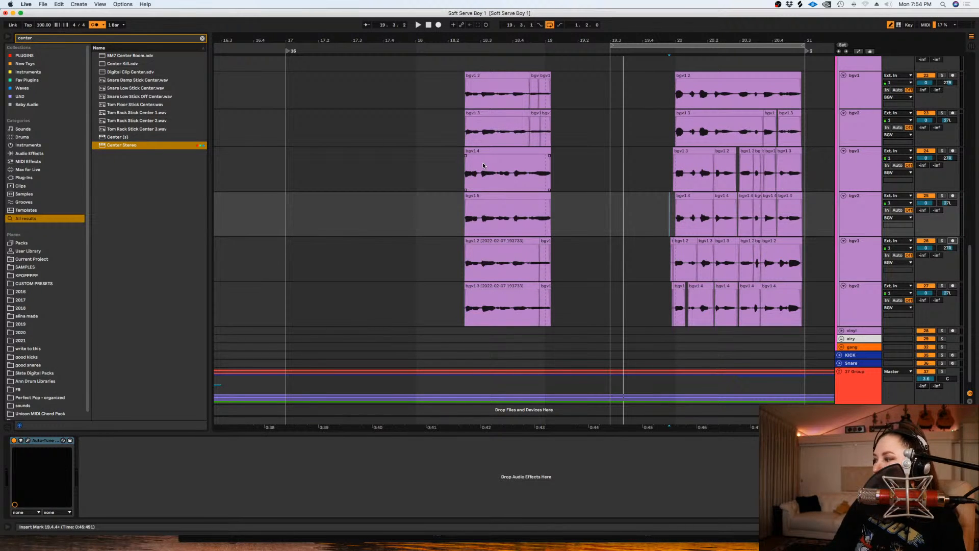
# - Remove the tiny leading clip from the fifth track's bar-20 phrase and extend the fourth track's phrase start slightly earlier
pyautogui.click(672, 239)
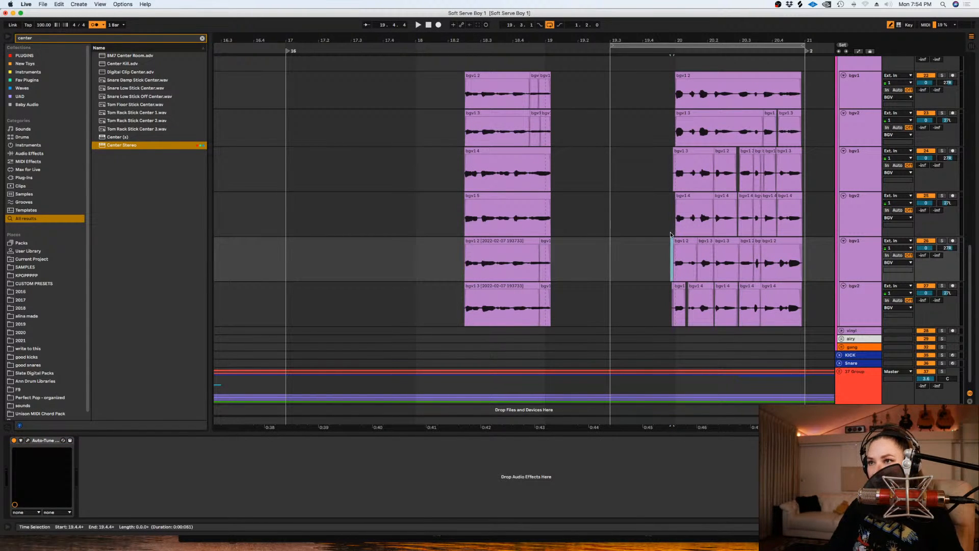
pyautogui.click(671, 227)
pyautogui.click(673, 196)
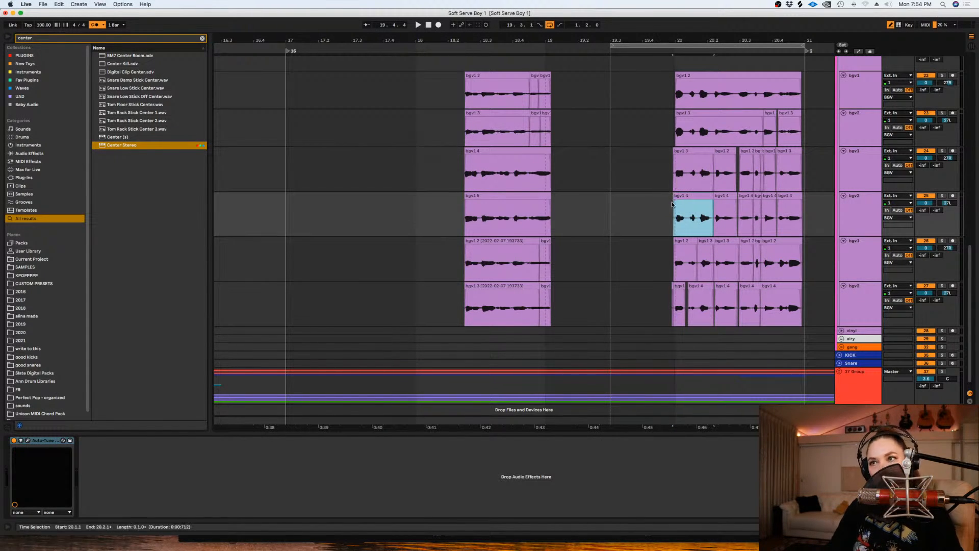
pyautogui.click(675, 203)
pyautogui.click(664, 202)
# - Play back the bar-20 phrase to check the six background vocal layers together
pyautogui.press('space')
pyautogui.scroll(4, 688, 167)
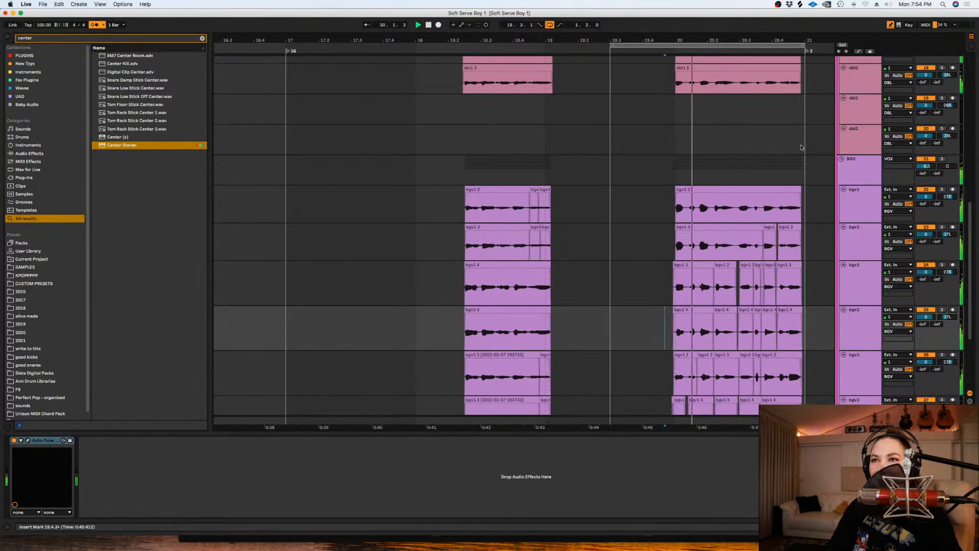
pyautogui.scroll(-3, 765, 255)
pyautogui.press('space')
pyautogui.click(673, 311)
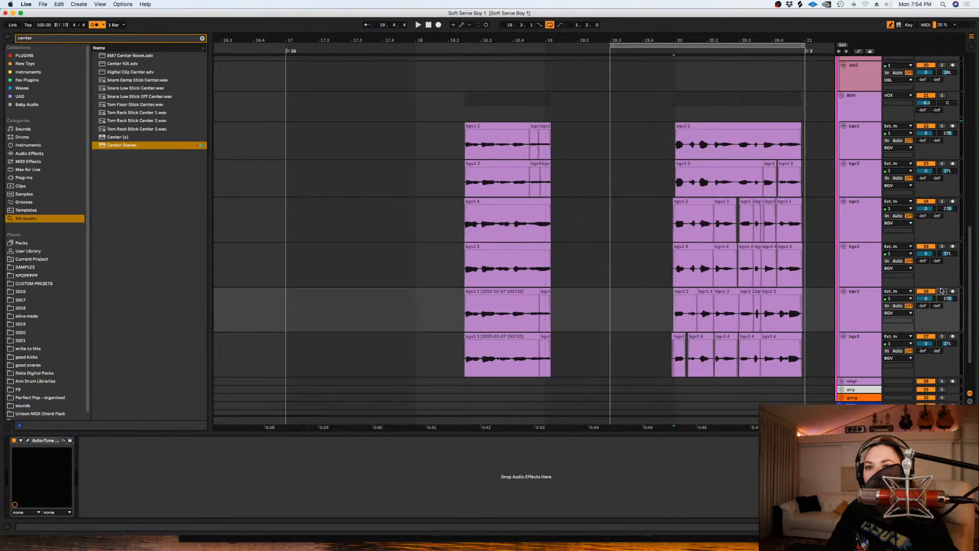
# - Set the clip gain of the fifth and sixth tracks' bar-20 phrases to -6.33 dB during playback
pyautogui.press('space')
pyautogui.moveTo(809, 359); pyautogui.dragTo(671, 312)
pyautogui.hotkey('shift', 'Tab')
pyautogui.moveTo(140, 275); pyautogui.dragTo(141, 271)
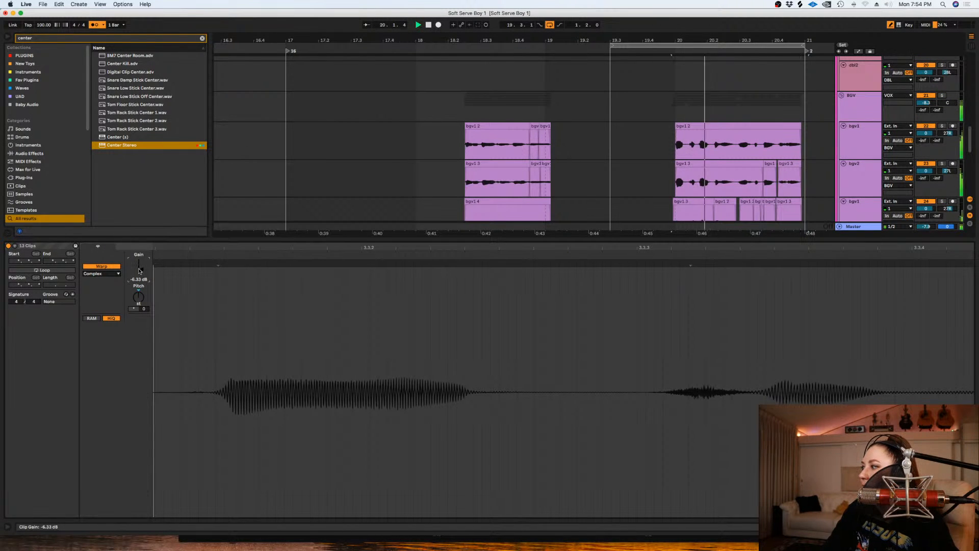
pyautogui.press('space')
pyautogui.hotkey('shift', 'Tab')
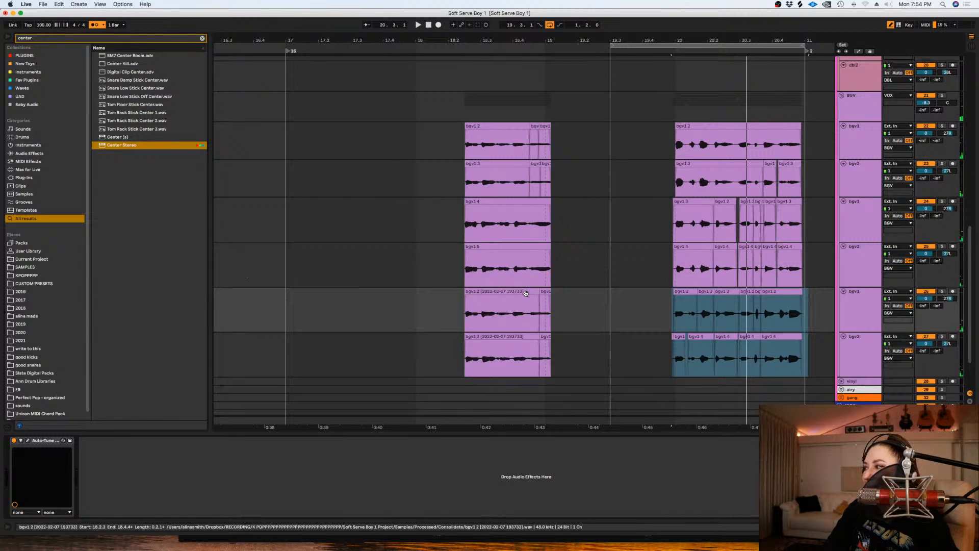
# - Fold the BGV group and turn off the arrangement loop
pyautogui.scroll(5, 637, 230)
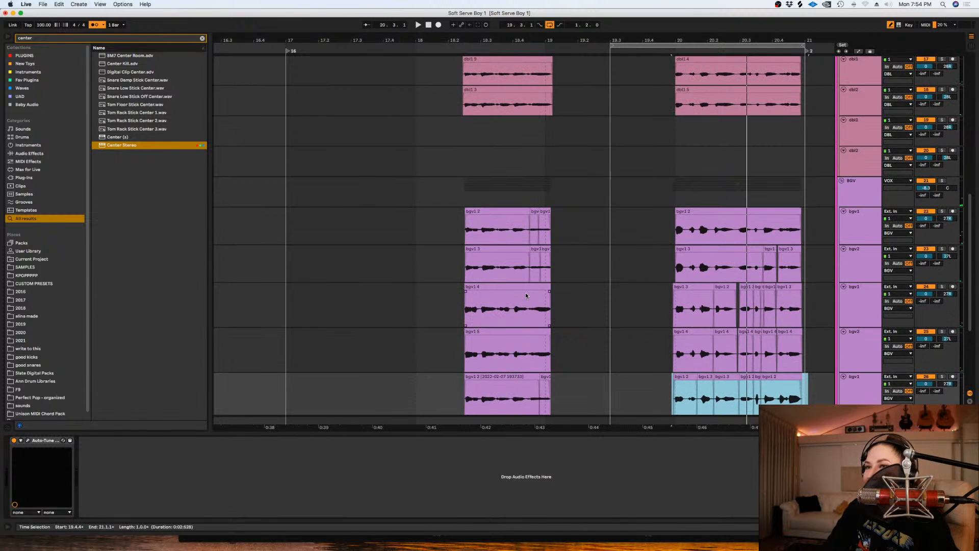
pyautogui.click(842, 182)
pyautogui.scroll(6, 714, 163)
pyautogui.click(651, 130)
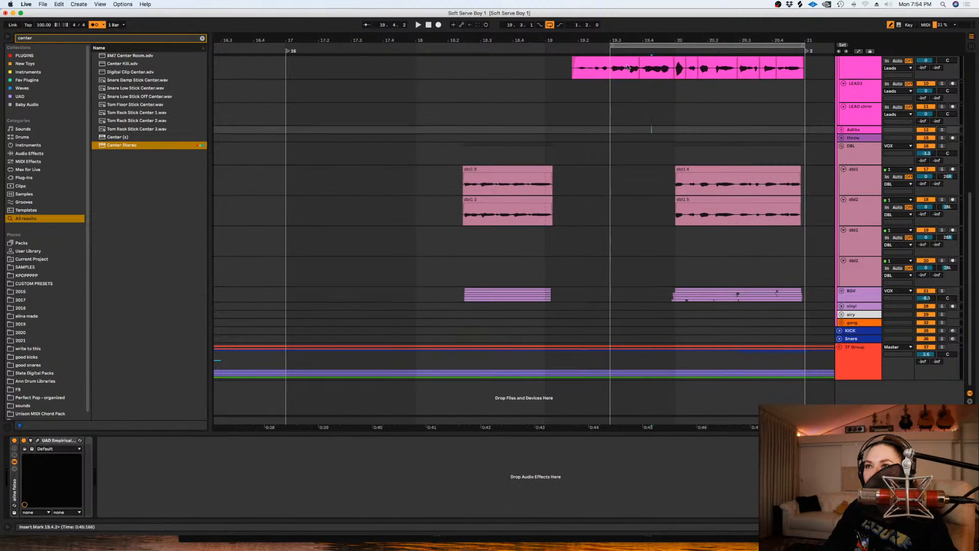
pyautogui.click(549, 25)
# - Set the arrangement grid to a fixed 1 Bar in the empty area after bar 21
pyautogui.scroll(10, 663, 255)
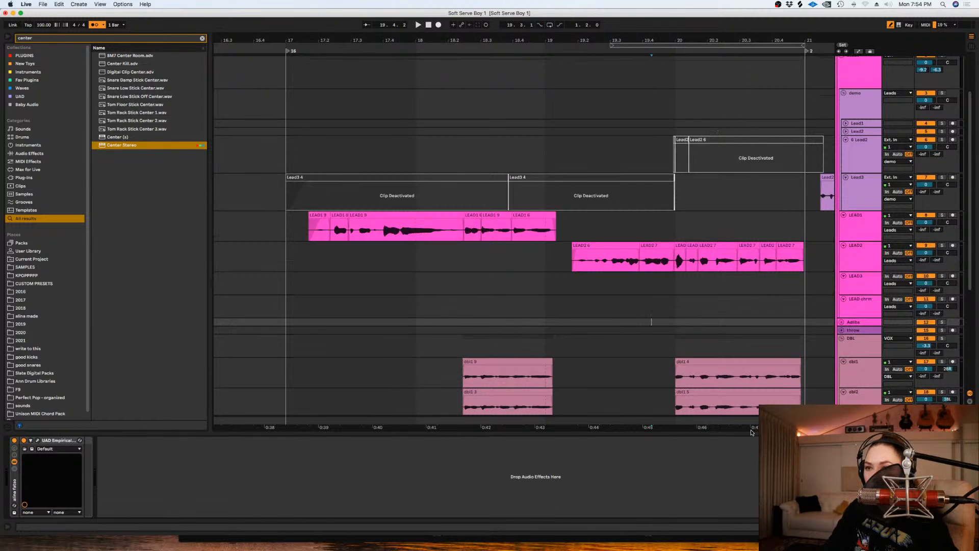
pyautogui.moveTo(750, 428); pyautogui.dragTo(659, 428)
pyautogui.click(675, 310)
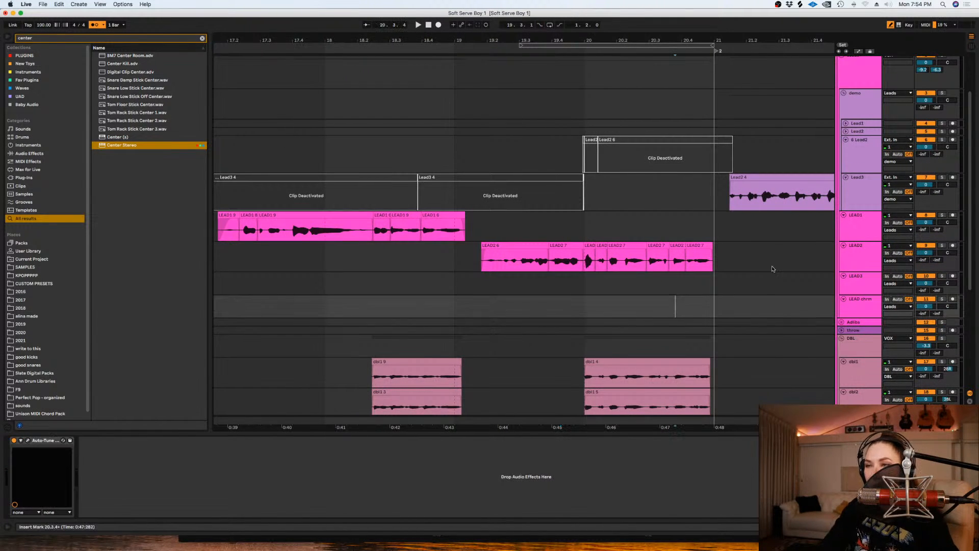
pyautogui.press('-')
pyautogui.scroll(-3, 772, 269)
pyautogui.scroll(-1, 773, 269)
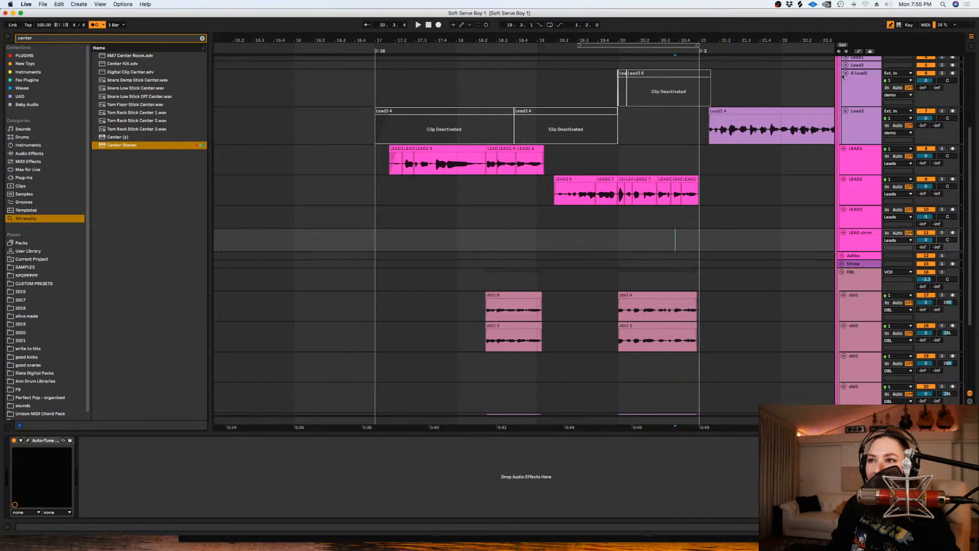
pyautogui.click(724, 280)
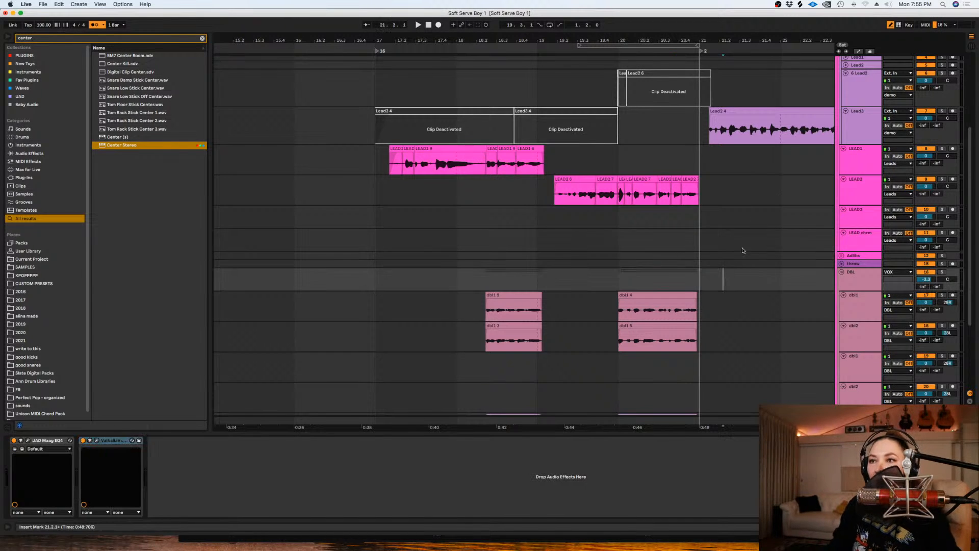
pyautogui.click(695, 218)
pyautogui.hscroll(3, 730, 428)
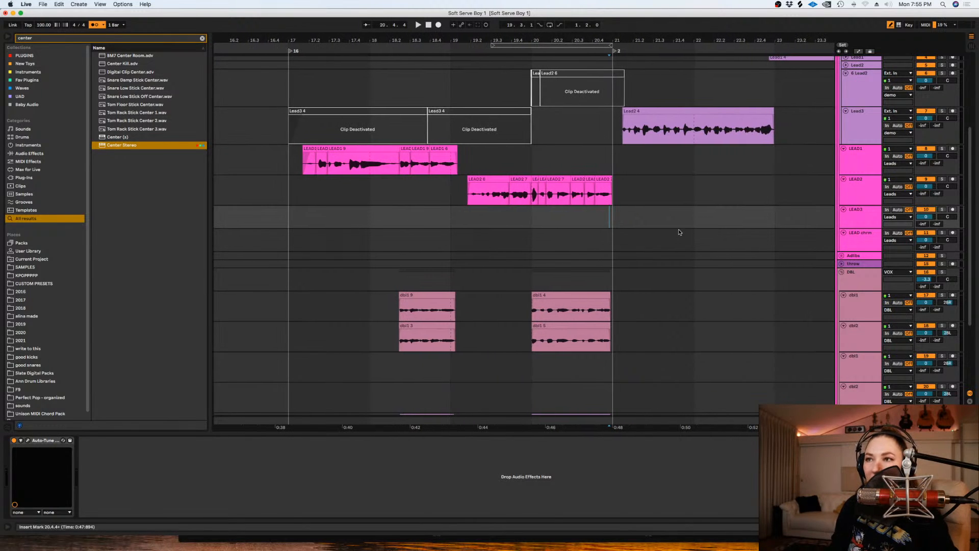
pyautogui.click(678, 234)
pyautogui.rightClick(679, 234)
pyautogui.click(770, 321)
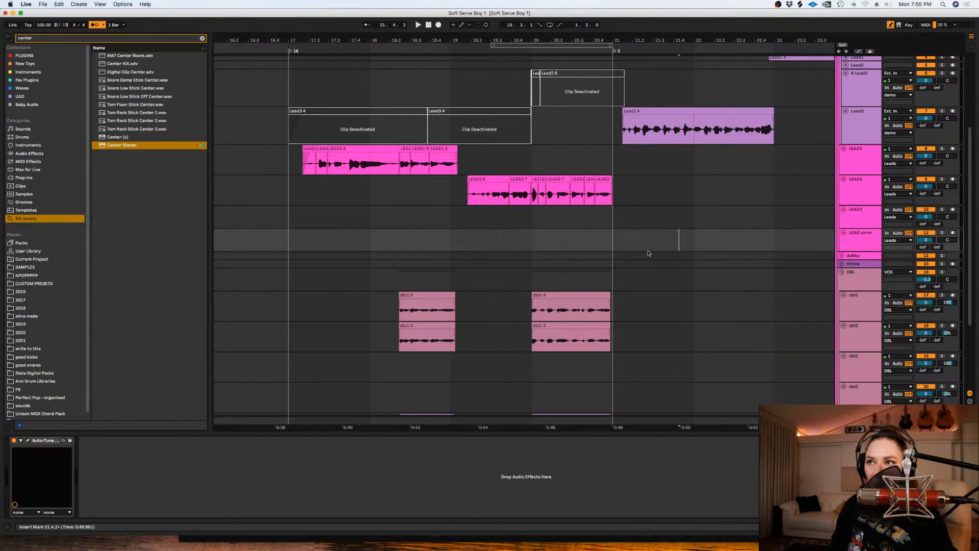
# - Hide the device view and reduce the height of all four dbl tracks together
pyautogui.click(623, 213)
pyautogui.press('-')
pyautogui.moveTo(641, 425); pyautogui.dragTo(597, 414)
pyautogui.click(623, 311)
pyautogui.press('alt+super+l')
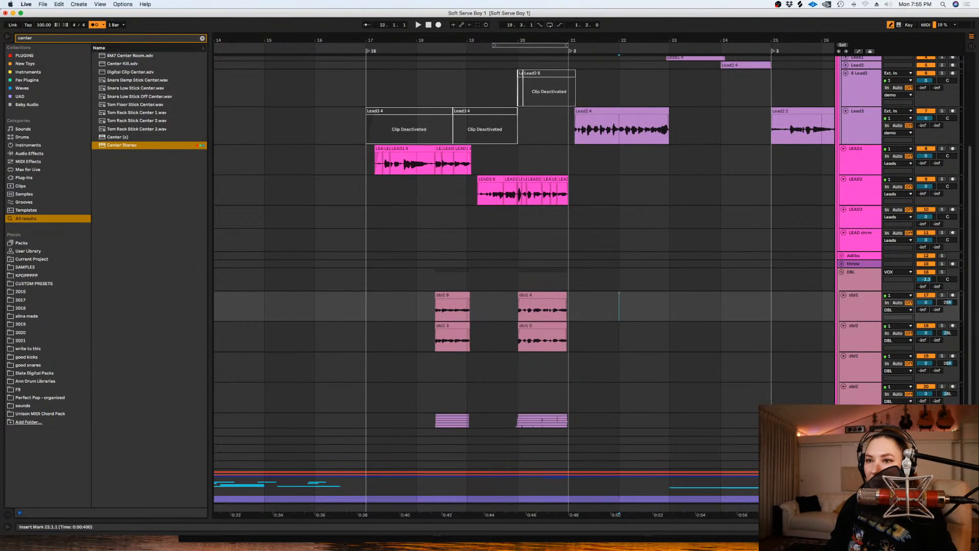
pyautogui.click(859, 307)
pyautogui.keyDown('shift'); pyautogui.click(856, 391); pyautogui.keyUp('shift')
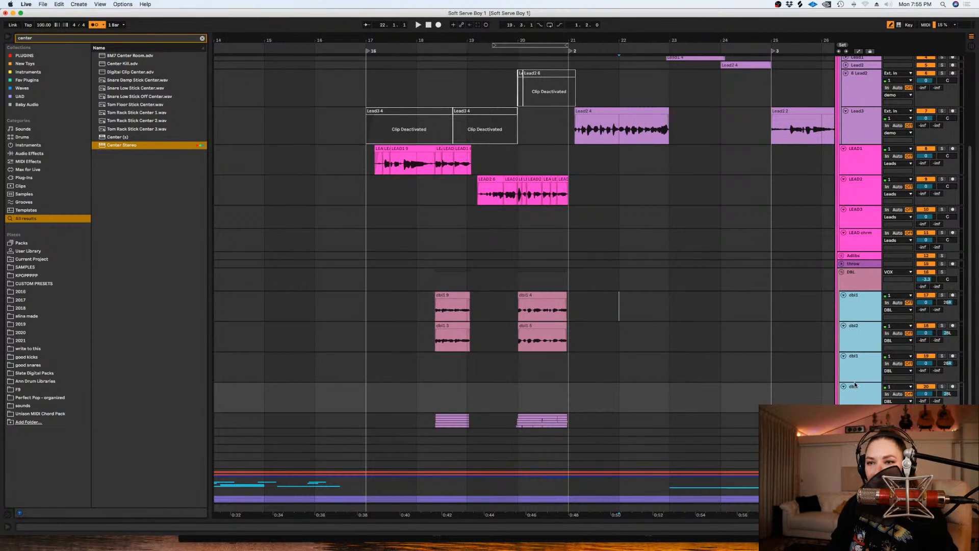
pyautogui.moveTo(857, 382); pyautogui.dragTo(855, 372)
pyautogui.click(714, 339)
pyautogui.click(752, 312)
# - Unfold the demo group's Lead1 and Lead2 tracks and reduce the height of its four lead tracks together
pyautogui.scroll(5, 753, 315)
pyautogui.click(671, 261)
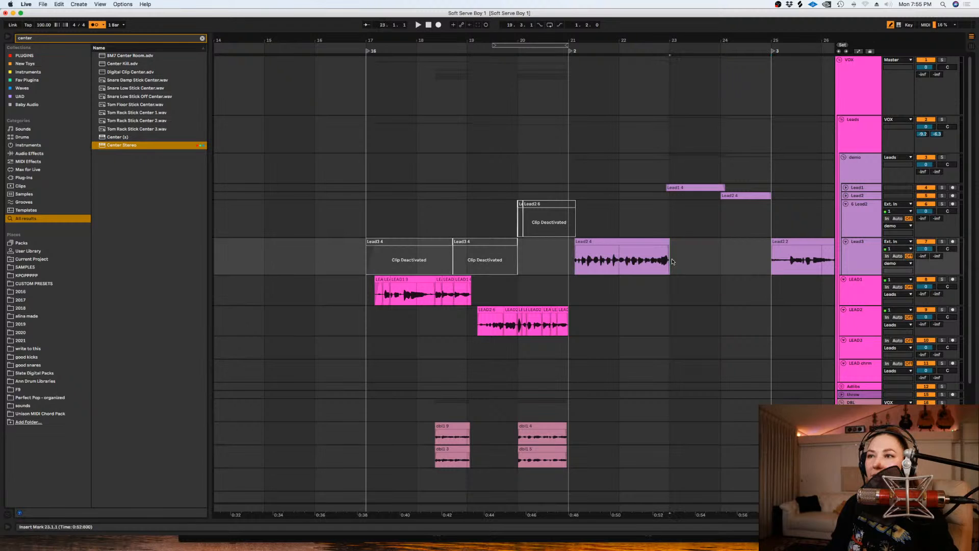
pyautogui.scroll(-2, 672, 261)
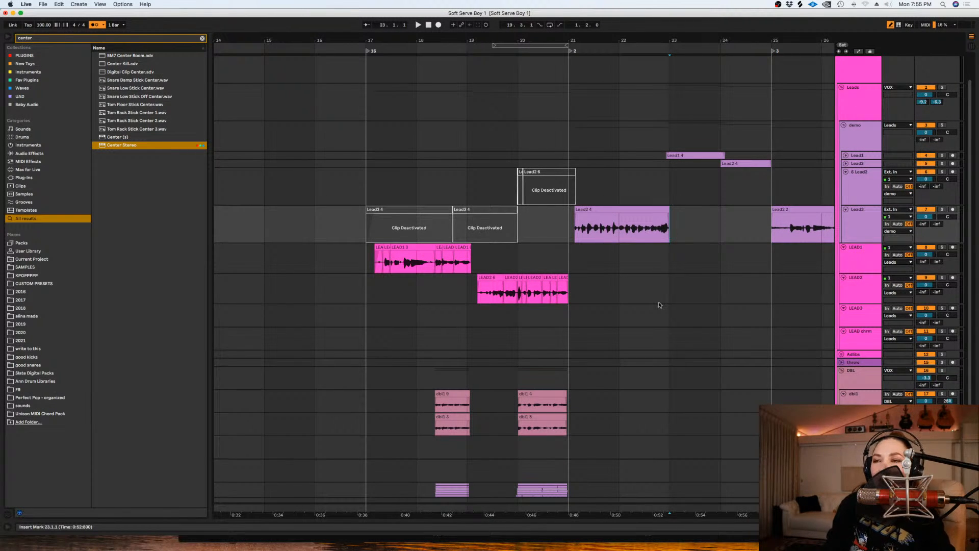
pyautogui.click(845, 164)
pyautogui.click(845, 155)
pyautogui.click(859, 159)
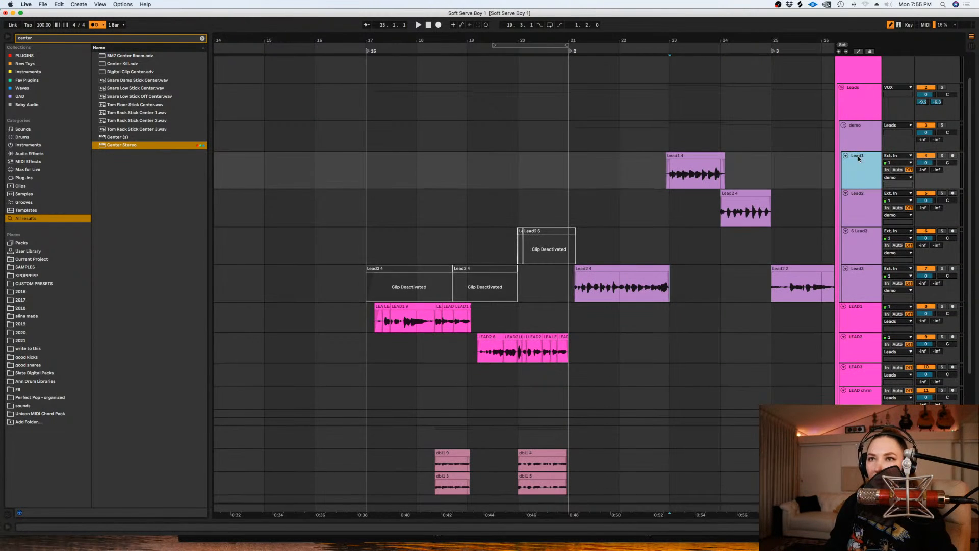
pyautogui.keyDown('shift'); pyautogui.click(858, 279); pyautogui.keyUp('shift')
pyautogui.moveTo(858, 265); pyautogui.dragTo(857, 246)
pyautogui.click(599, 277)
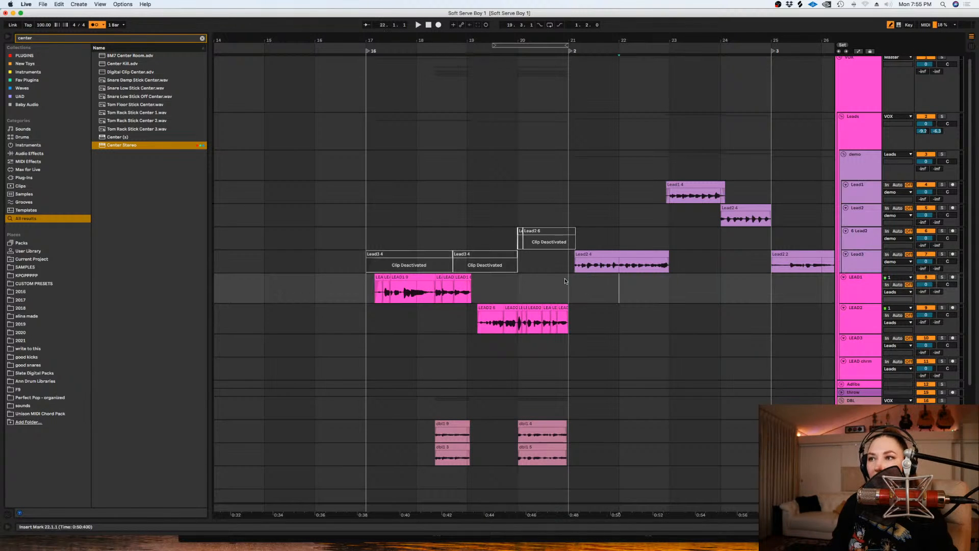
# - Extend the start of the demo Lead3 track's clip just after bar 21 slightly earlier
pyautogui.press('+')
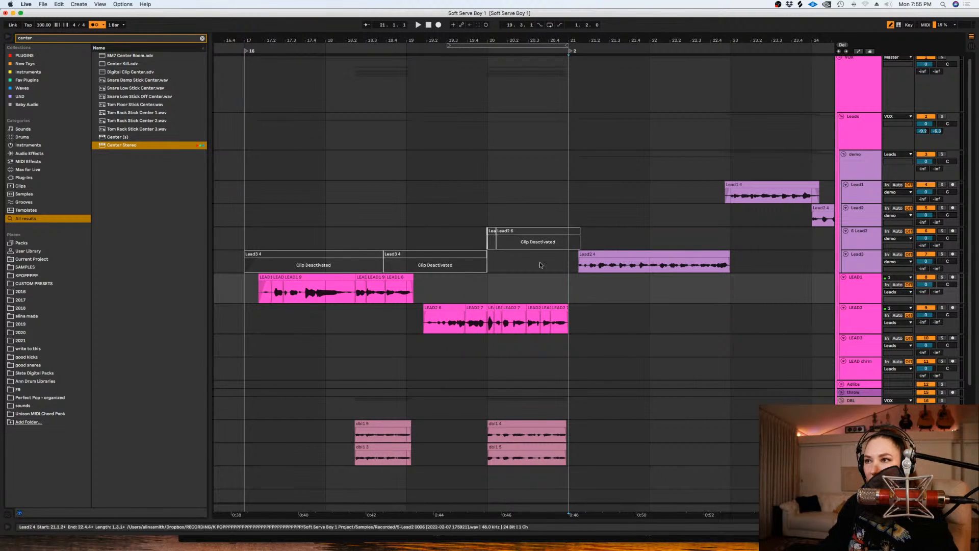
pyautogui.moveTo(579, 260)
pyautogui.mouseDown()
pyautogui.moveTo(570, 257)
pyautogui.moveTo(574, 270)
pyautogui.mouseUp()
pyautogui.press('Delete')
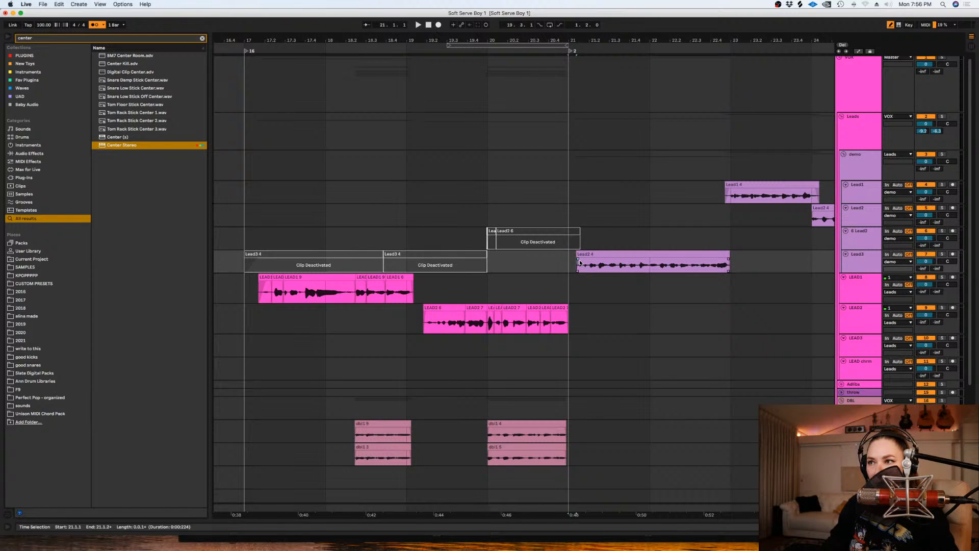
pyautogui.click(564, 278)
# - Increase the height of the empty LEAD3 track
pyautogui.scroll(-3, 576, 275)
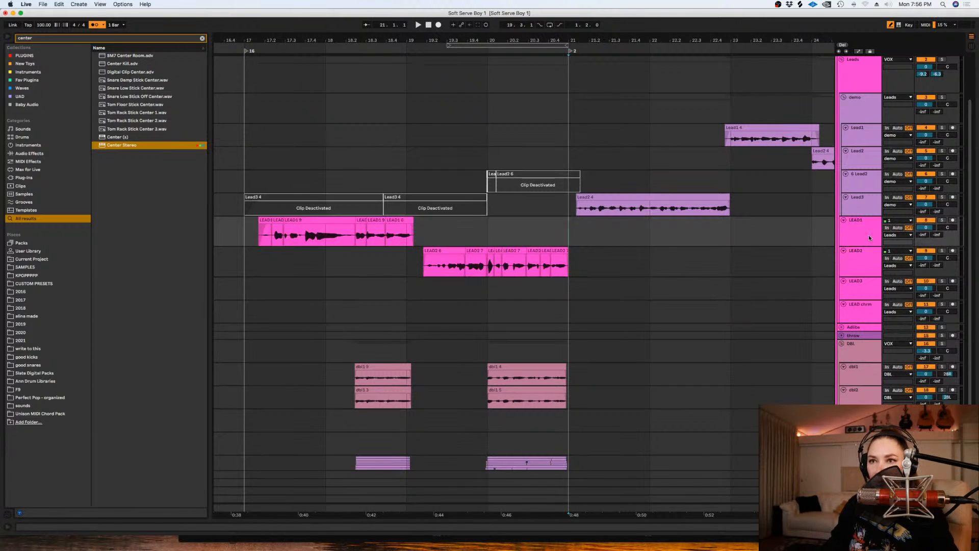
pyautogui.click(861, 284)
pyautogui.moveTo(853, 300); pyautogui.dragTo(854, 312)
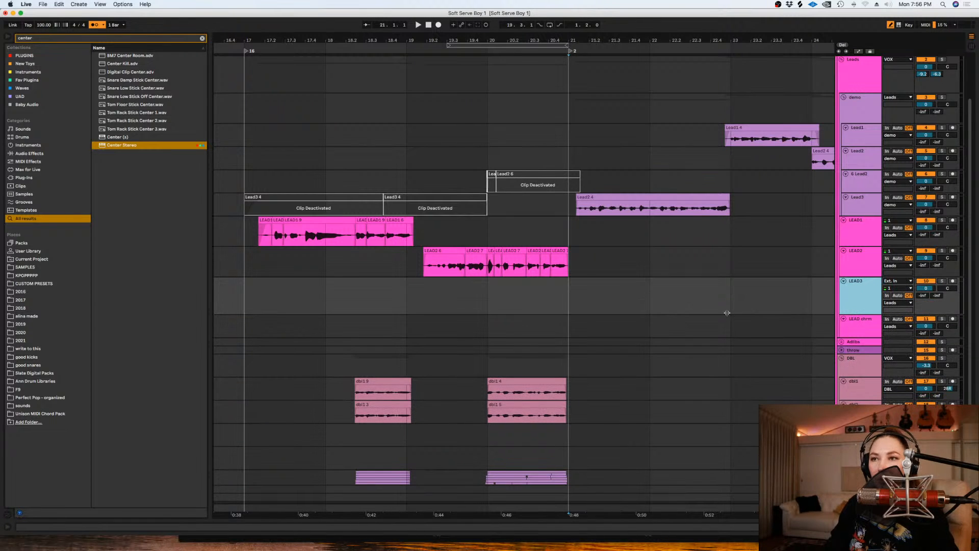
pyautogui.click(739, 280)
pyautogui.press('-')
pyautogui.rightClick(710, 296)
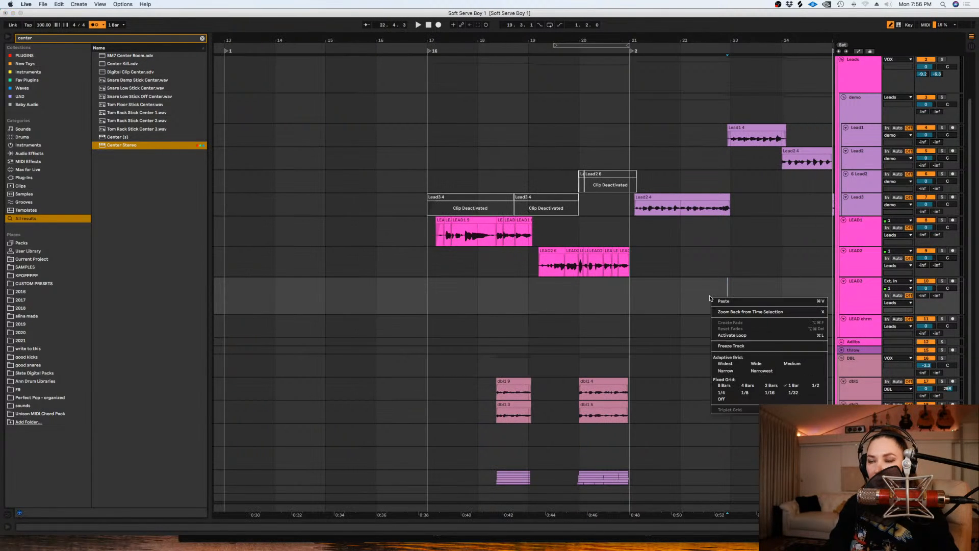
pyautogui.click(729, 256)
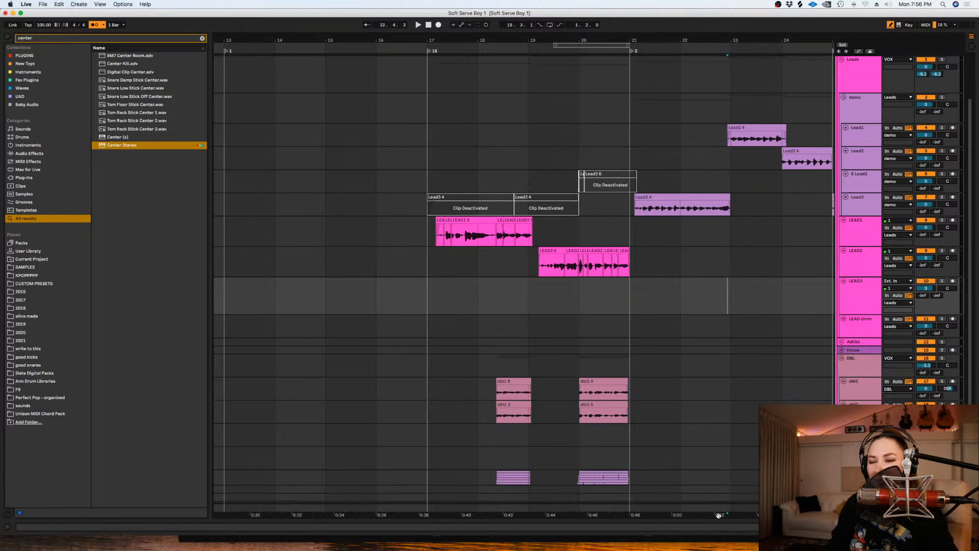
# - Play back the arrangement around bars 20 to 23 and listen to the demo Lead3 phrase starting just after bar 21
pyautogui.moveTo(718, 515); pyautogui.dragTo(625, 513)
pyautogui.click(672, 291)
pyautogui.scroll(-3, 671, 291)
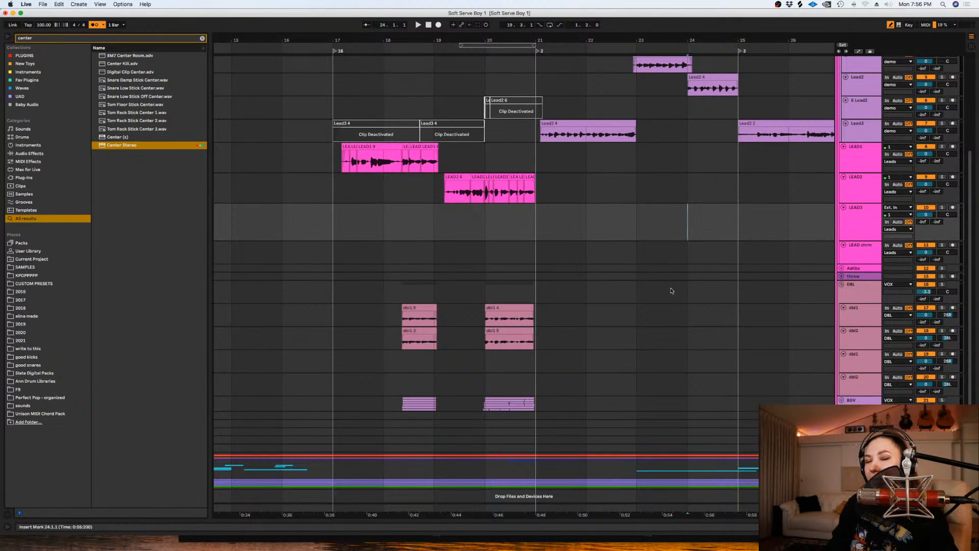
pyautogui.press('space')
pyautogui.press('space')
pyautogui.click(515, 234)
pyautogui.press('space')
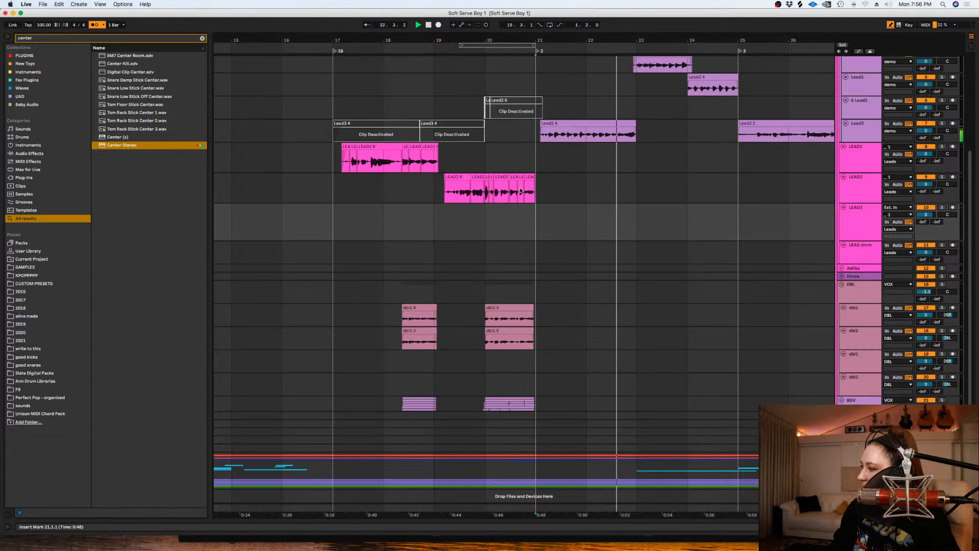
pyautogui.scroll(2, 647, 166)
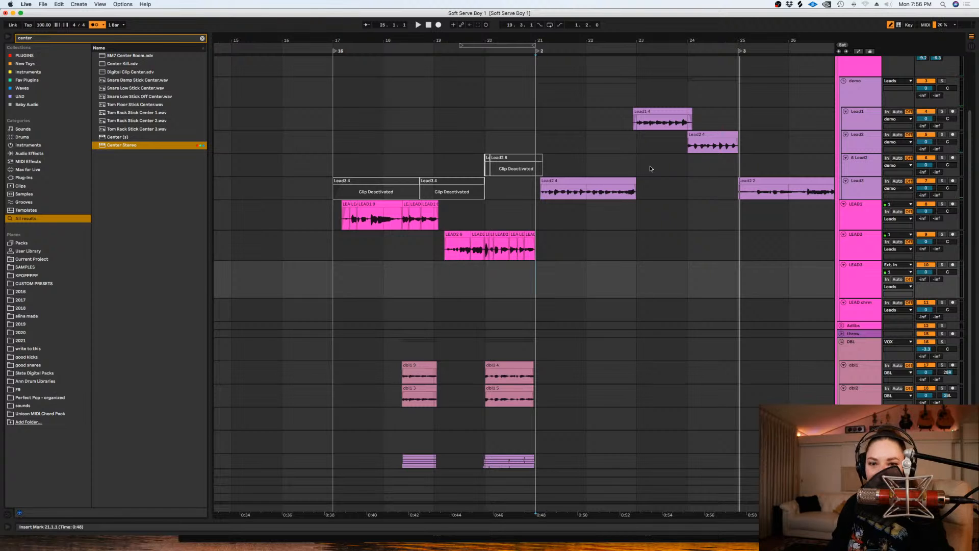
pyautogui.click(537, 191)
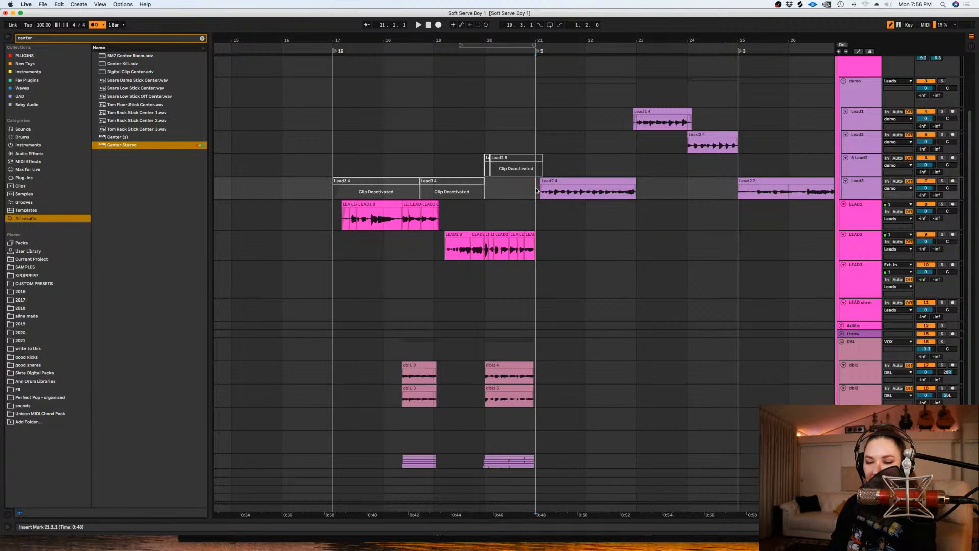
pyautogui.press('+')
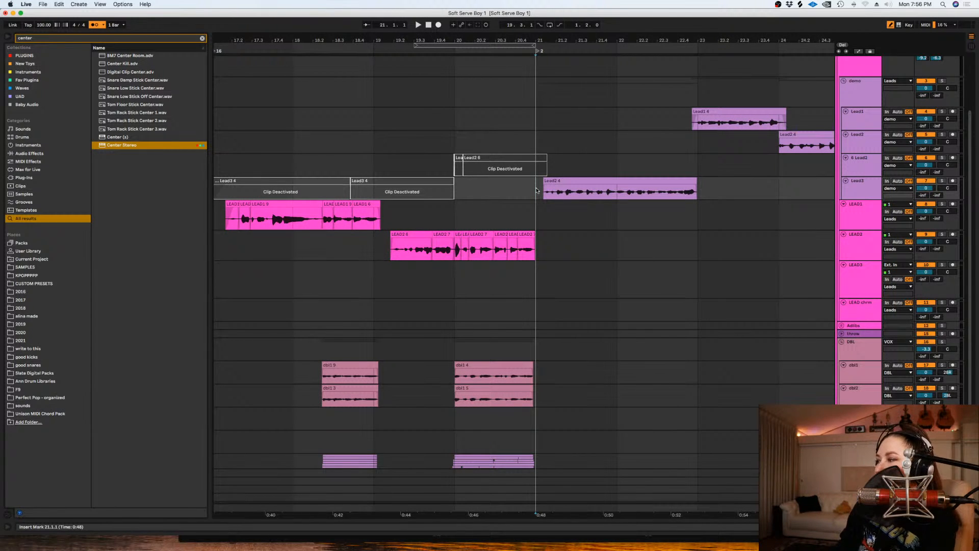
pyautogui.press('-')
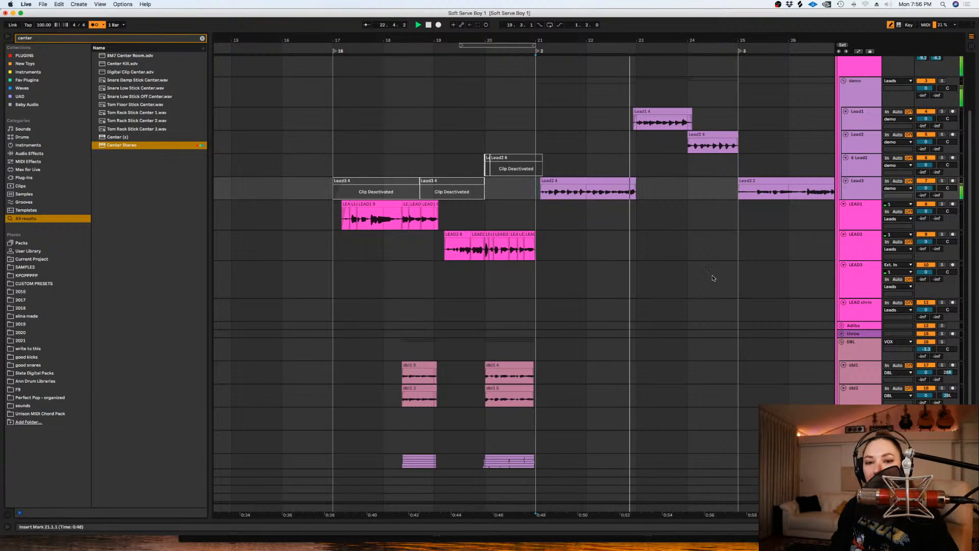
pyautogui.press('space')
# - Deactivate the demo Lead3 track's clip between bars 21 and 23
pyautogui.moveTo(639, 197); pyautogui.dragTo(525, 198)
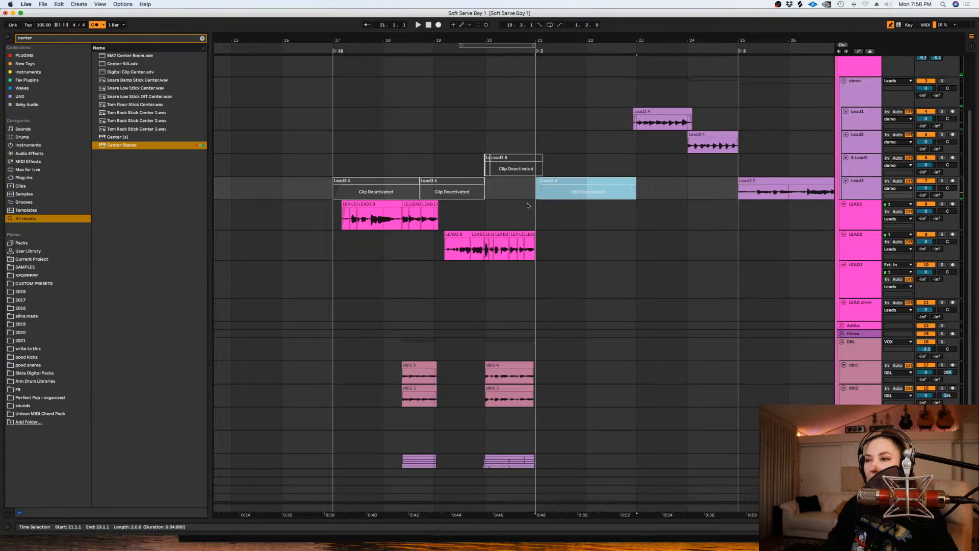
pyautogui.press('0')
# - Switch off Auto-Tune on the empty LEAD3 track and rename the track to rap
pyautogui.click(529, 300)
pyautogui.press('+')
pyautogui.click(870, 279)
pyautogui.doubleClick(870, 280)
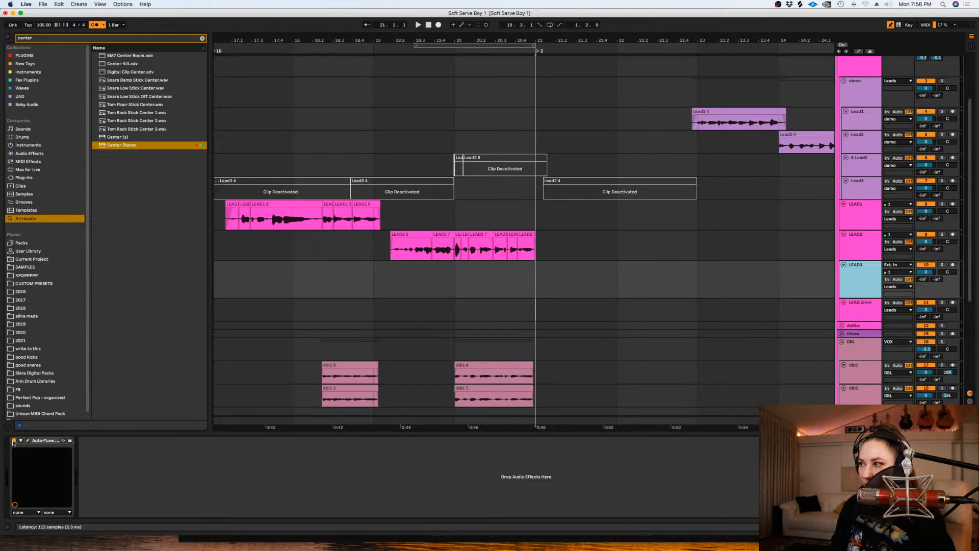
pyautogui.click(14, 441)
pyautogui.click(860, 292)
pyautogui.press('super+r')
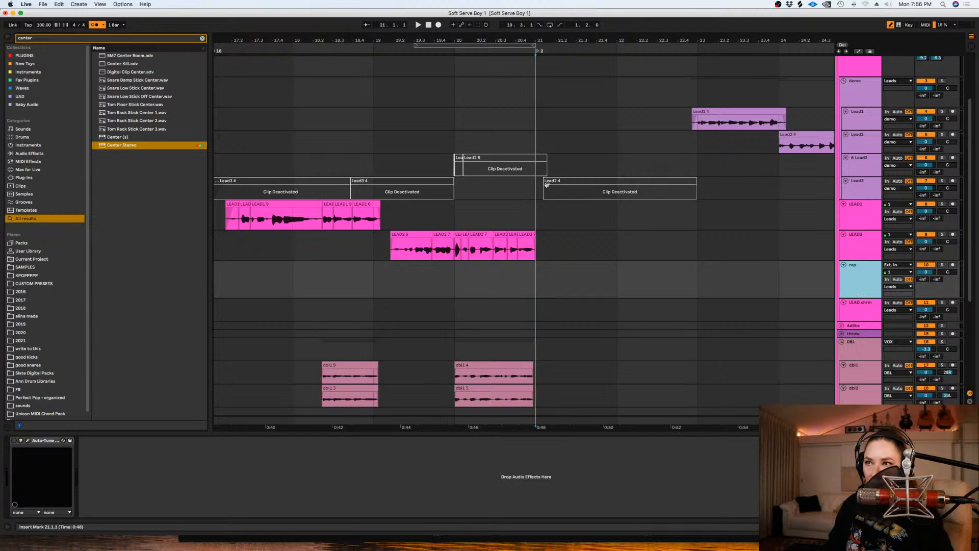
# - Switch the rap track's Auto-Tune back on, then show its automation and hide it again
pyautogui.click(587, 273)
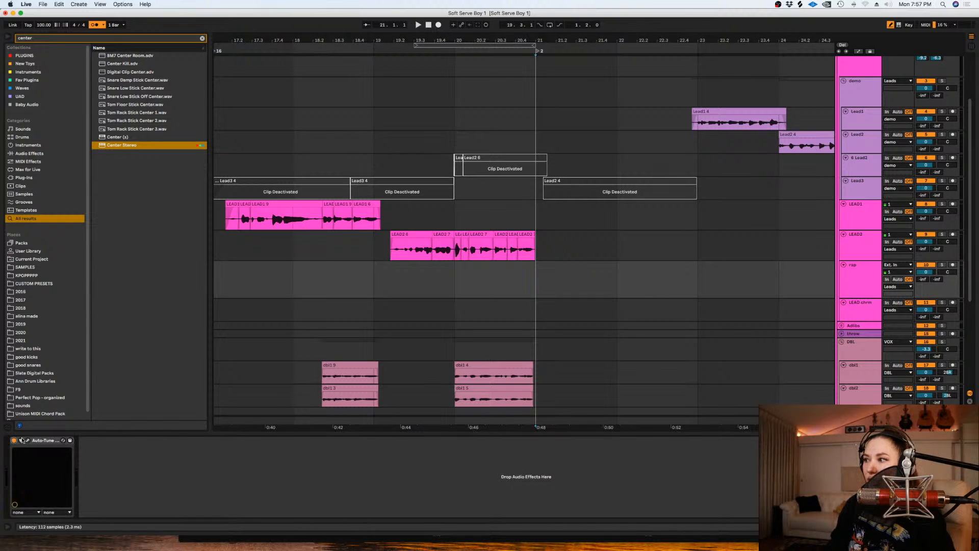
pyautogui.click(857, 274)
pyautogui.press('a')
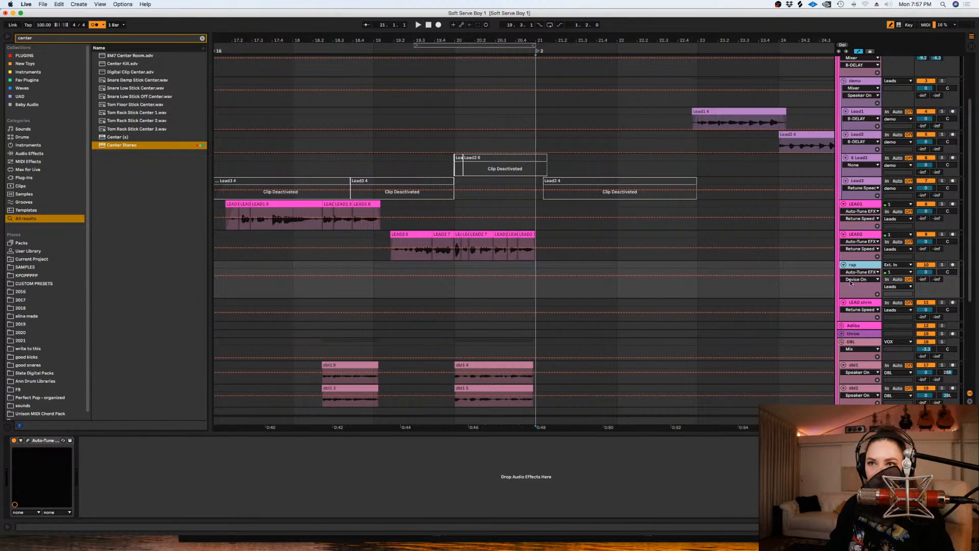
pyautogui.press('a')
pyautogui.click(779, 278)
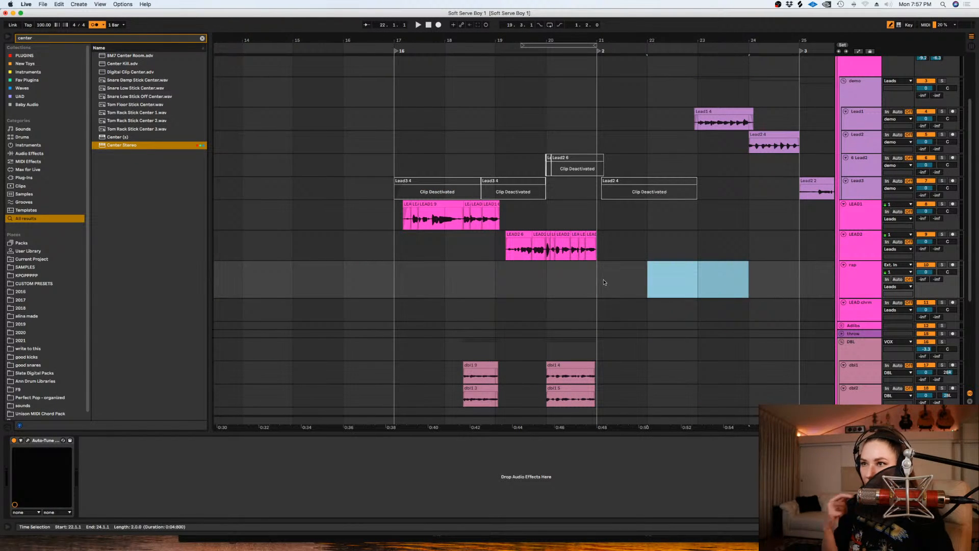
# - Loop bars 20 to 23 using a time selection on the rap track
pyautogui.moveTo(692, 282); pyautogui.dragTo(548, 283)
pyautogui.press('super+l')
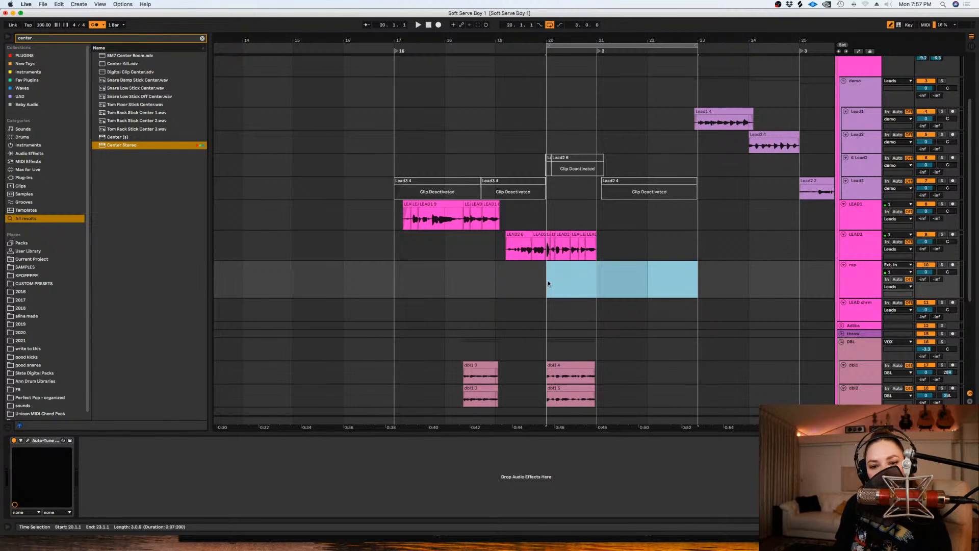
# - Reactivate the demo Lead3 clip after bar 21 and play it back as a reference
pyautogui.click(620, 191)
pyautogui.press('0')
pyautogui.press('space')
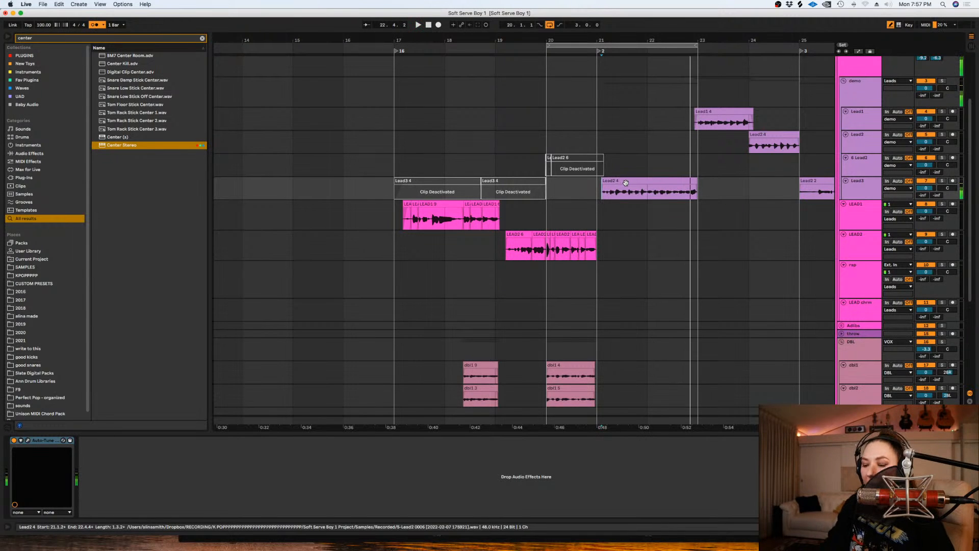
pyautogui.click(625, 183)
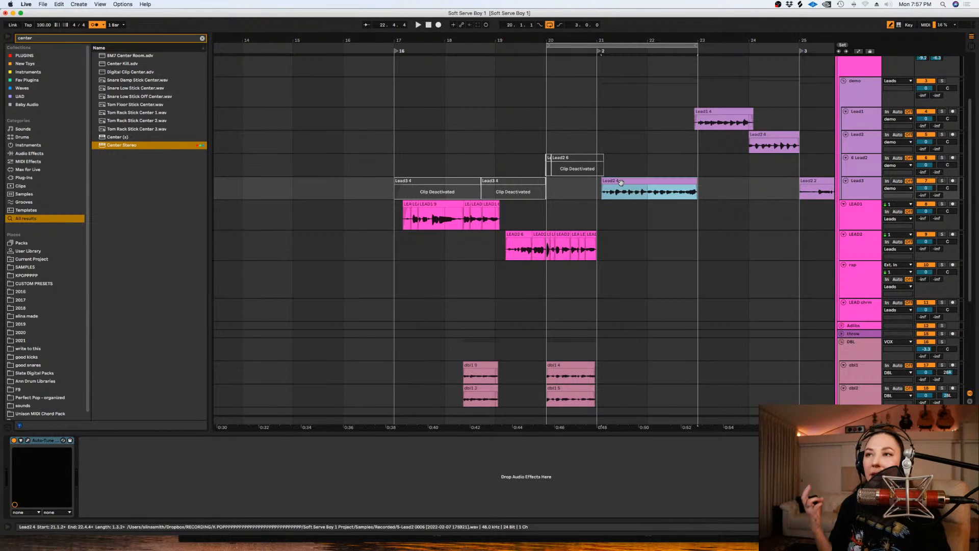
# - Arm the rap track and start recording a vocal take from bar 20
pyautogui.click(539, 284)
pyautogui.press('+')
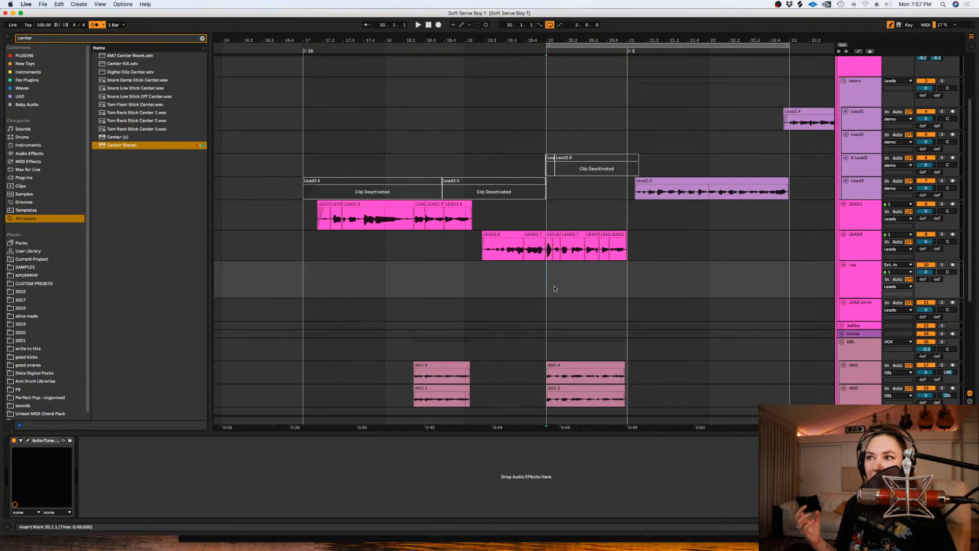
pyautogui.click(542, 220)
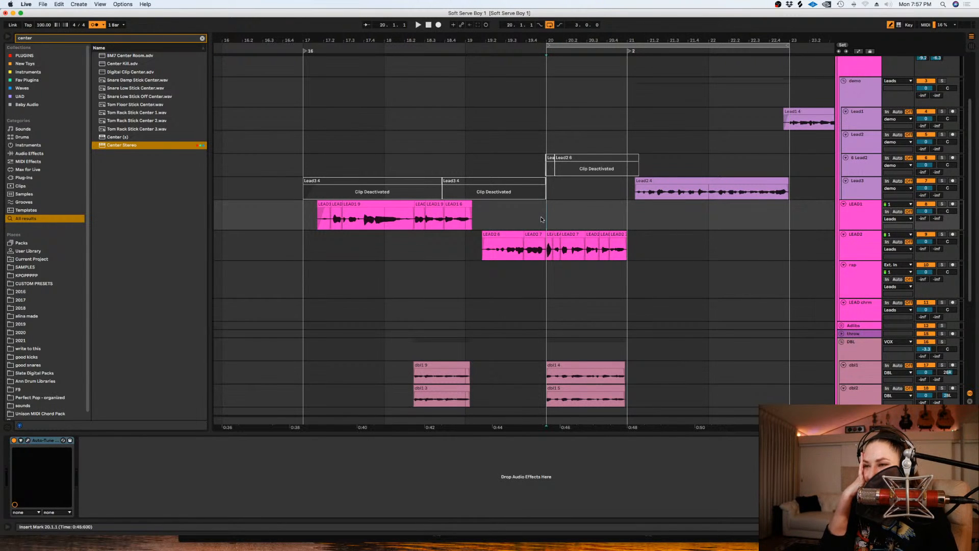
pyautogui.hscroll(5, 678, 428)
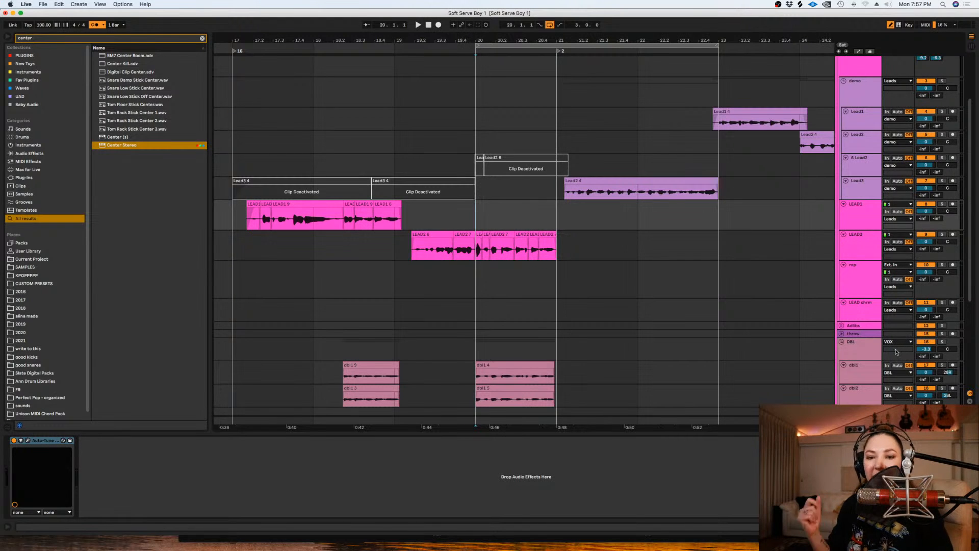
pyautogui.click(952, 265)
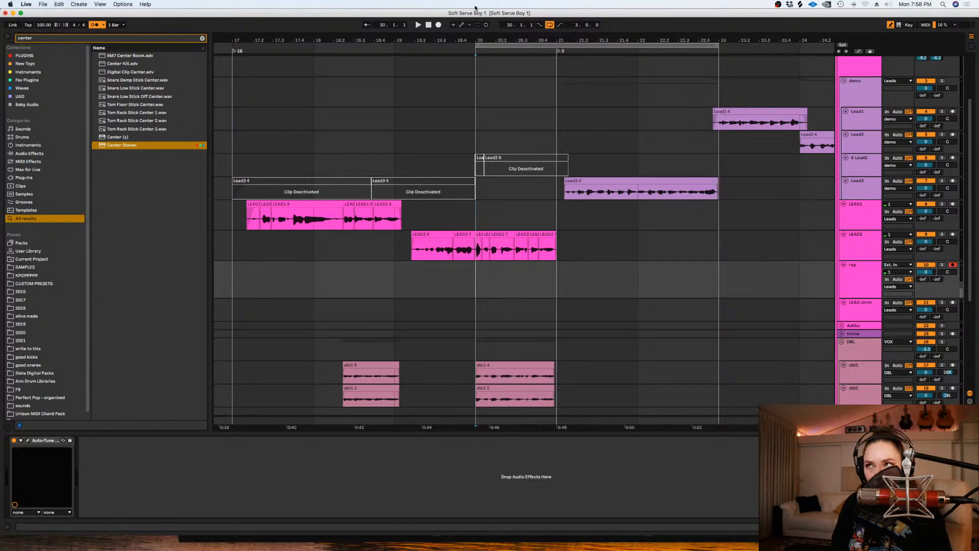
pyautogui.click(438, 25)
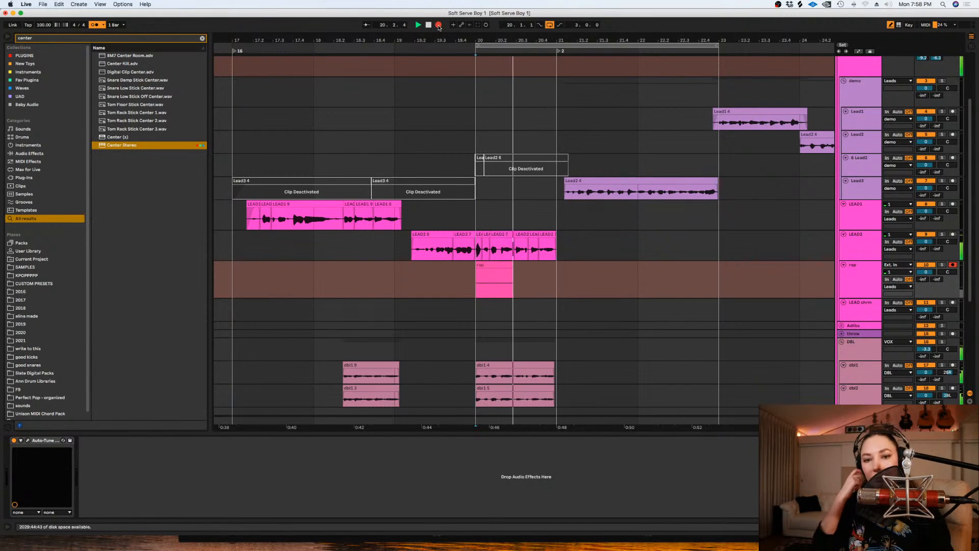
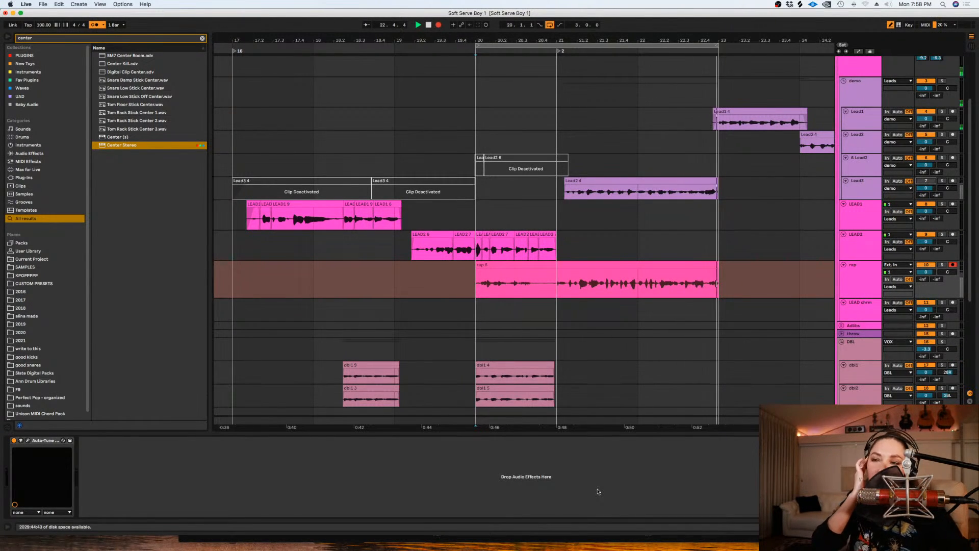
# - Stop recording and delete the unused opening of the rap clip from 20.1.1 to about 20.4.2
pyautogui.press('space')
pyautogui.scroll(2, 552, 287)
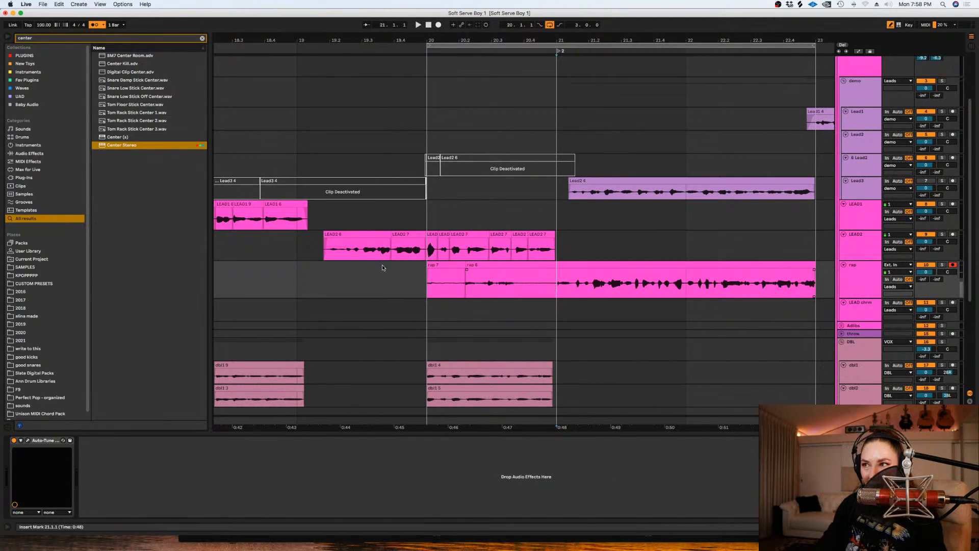
pyautogui.moveTo(526, 282); pyautogui.dragTo(538, 281)
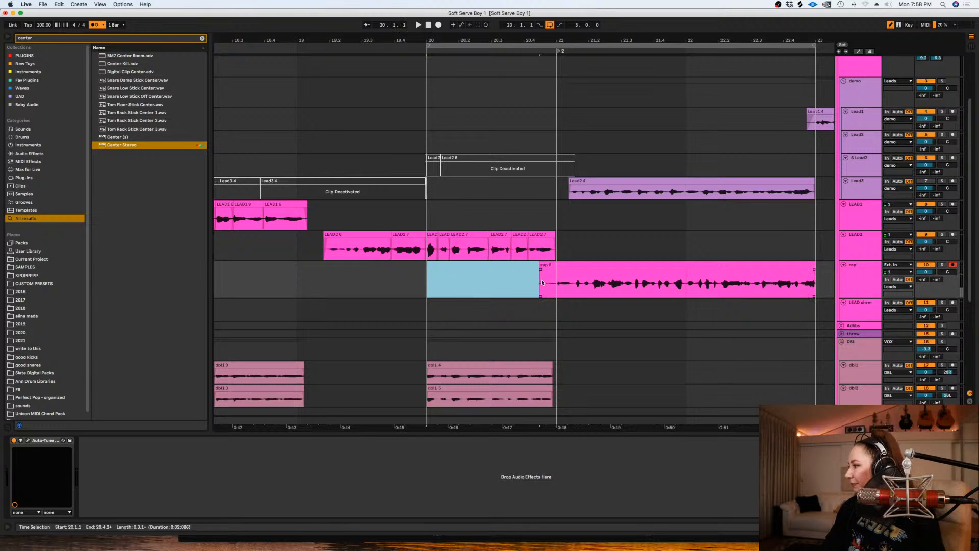
pyautogui.press('Delete')
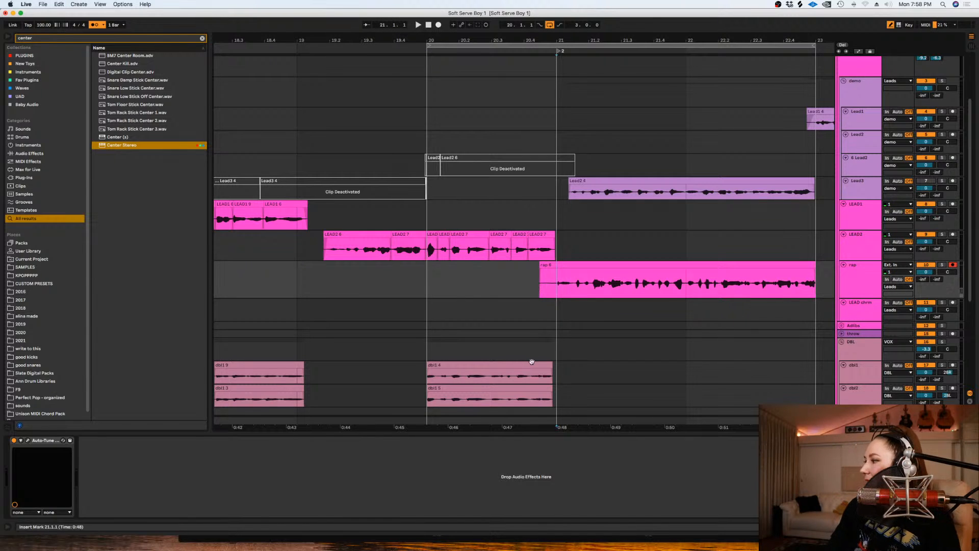
# - Show the rap track's take lanes and bring all the recorded takes into view
pyautogui.scroll(1, 501, 360)
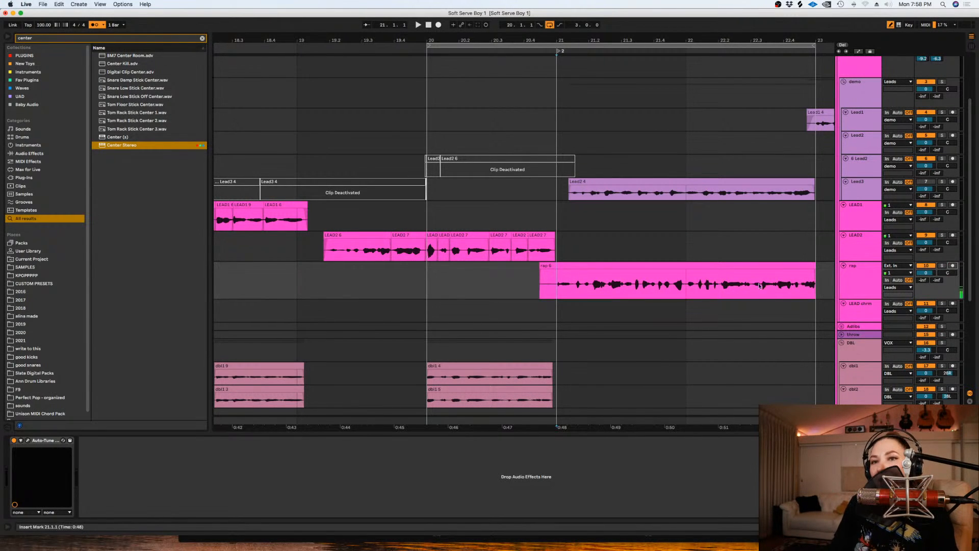
pyautogui.click(866, 284)
pyautogui.press('super+alt+u')
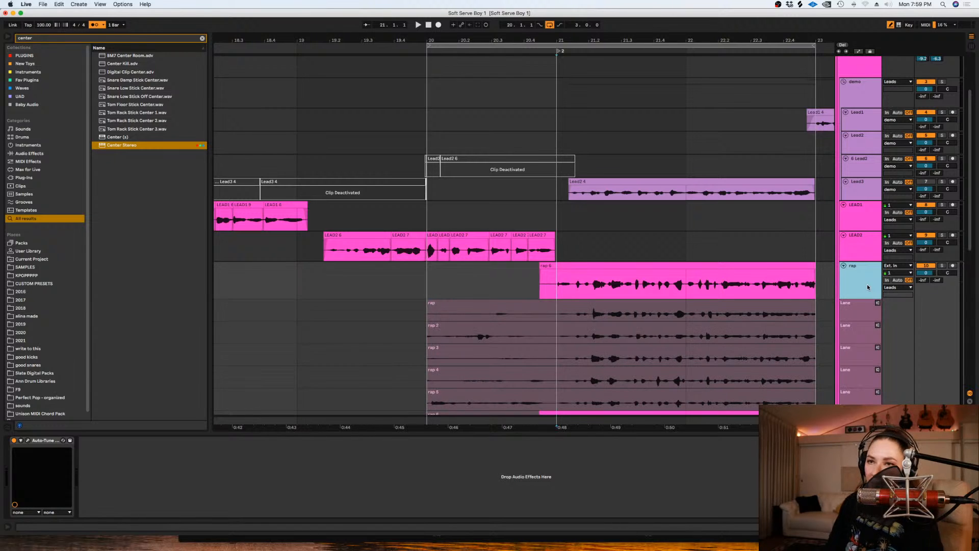
pyautogui.scroll(-5, 781, 314)
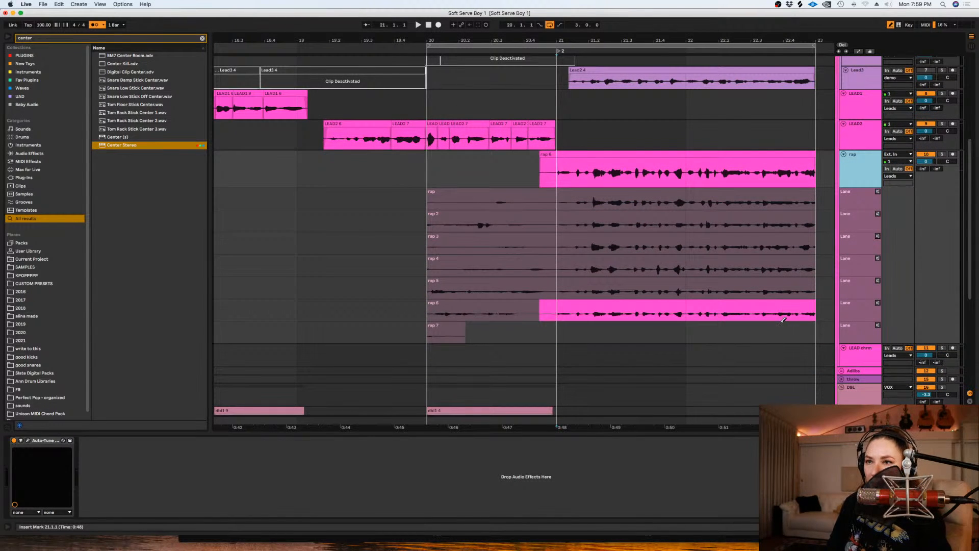
pyautogui.rightClick(783, 324)
pyautogui.click(686, 426)
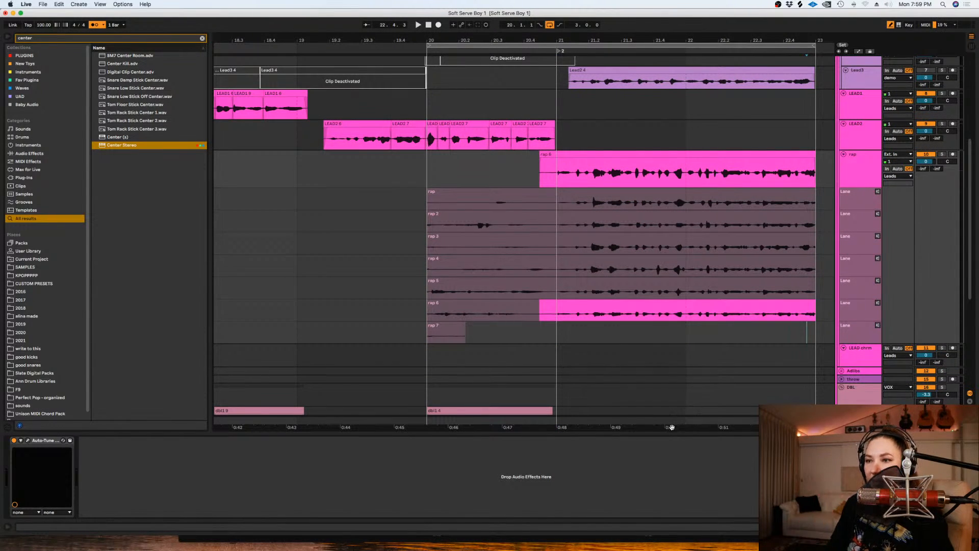
pyautogui.hscroll(5, 616, 425)
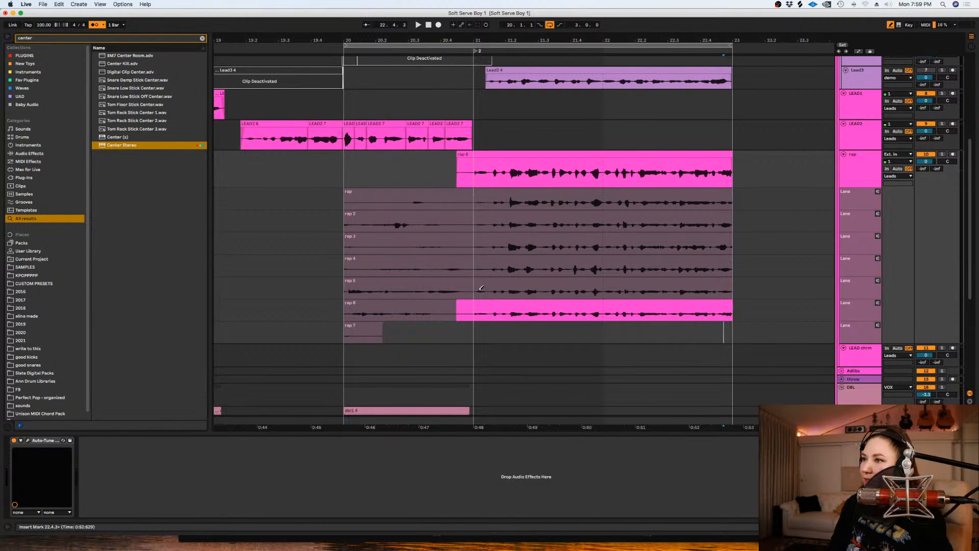
# - Trim a little more off the rap clip's start before bar 21 and play the phrase back
pyautogui.moveTo(465, 166); pyautogui.dragTo(430, 171)
pyautogui.press('Delete')
pyautogui.click(464, 174)
pyautogui.press('space')
pyautogui.press('+')
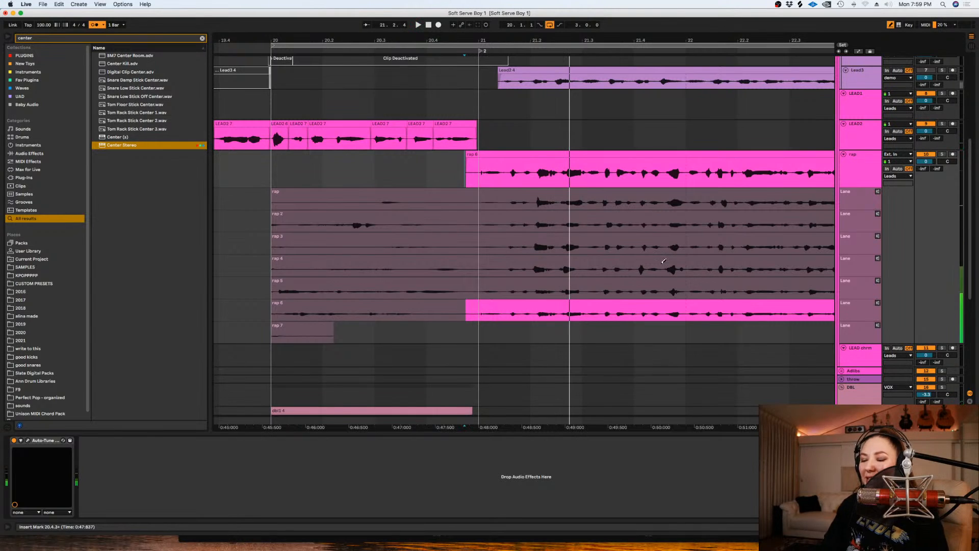
pyautogui.press('-')
# - Set the grid to fixed 1/16, then select the rap phrase across all take lanes and nudge it slightly earlier
pyautogui.press('b')
pyautogui.moveTo(773, 313)
pyautogui.mouseDown()
pyautogui.moveTo(479, 172)
pyautogui.moveTo(458, 172)
pyautogui.mouseUp()
pyautogui.rightClick(457, 173)
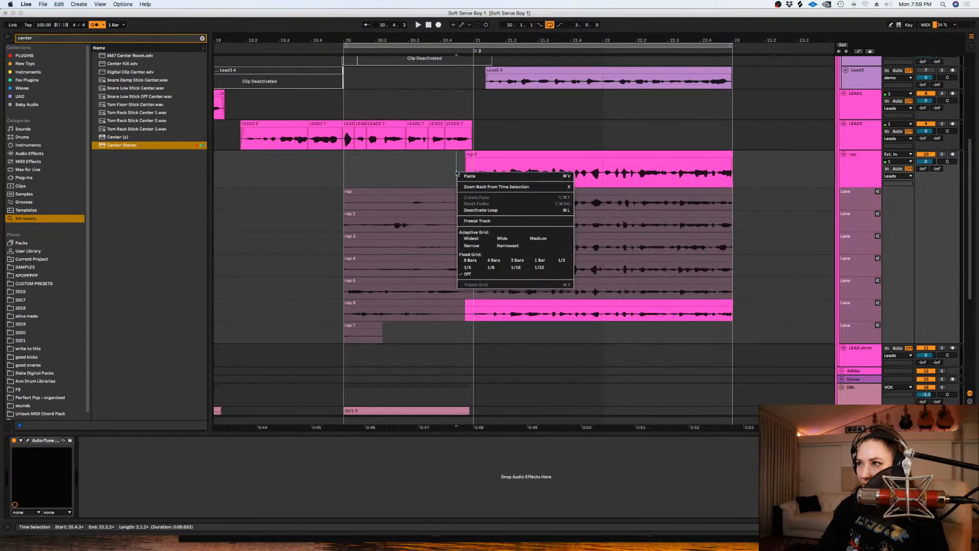
pyautogui.click(528, 269)
pyautogui.moveTo(750, 326); pyautogui.dragTo(475, 163)
pyautogui.press('+')
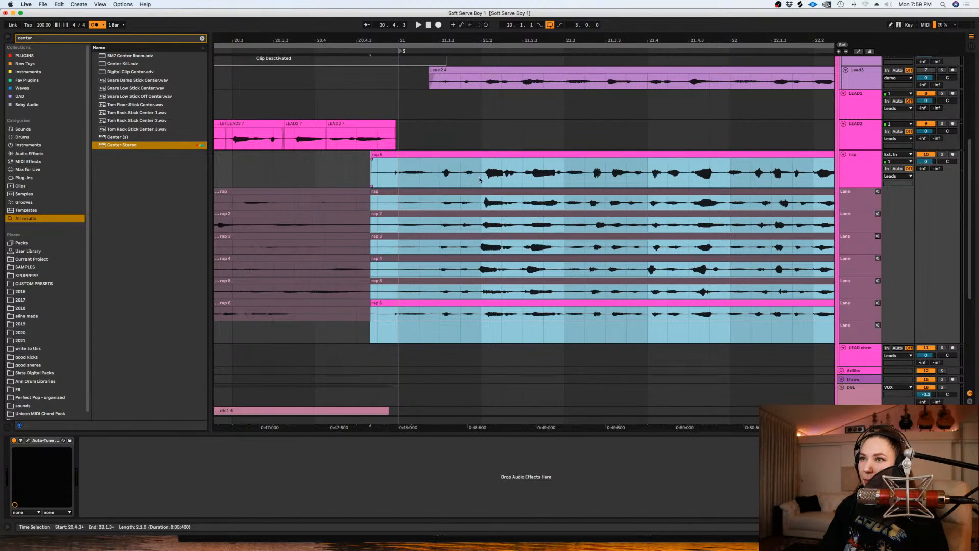
# - Play the shifted rap phrase from just before bar 21 to check its timing
pyautogui.click(489, 246)
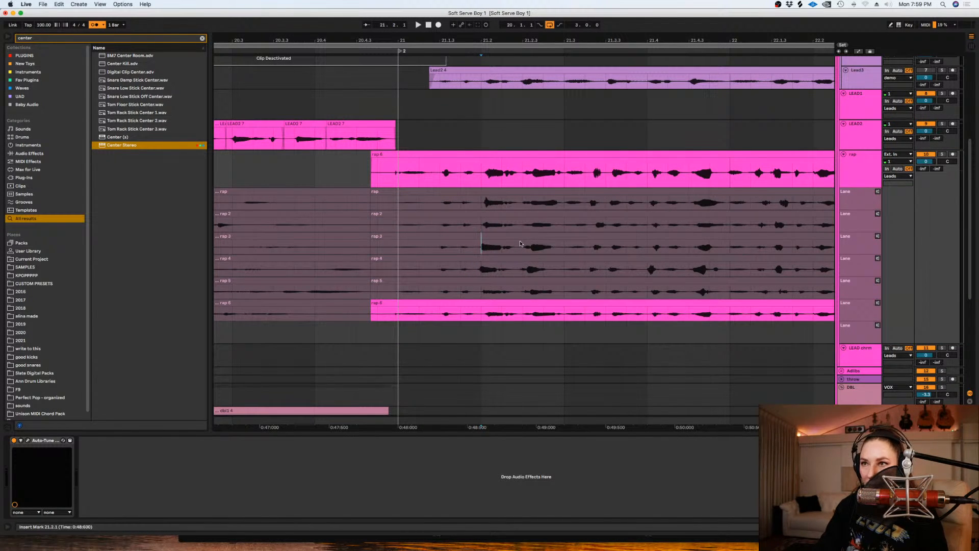
pyautogui.moveTo(432, 154); pyautogui.dragTo(412, 158)
pyautogui.press('space')
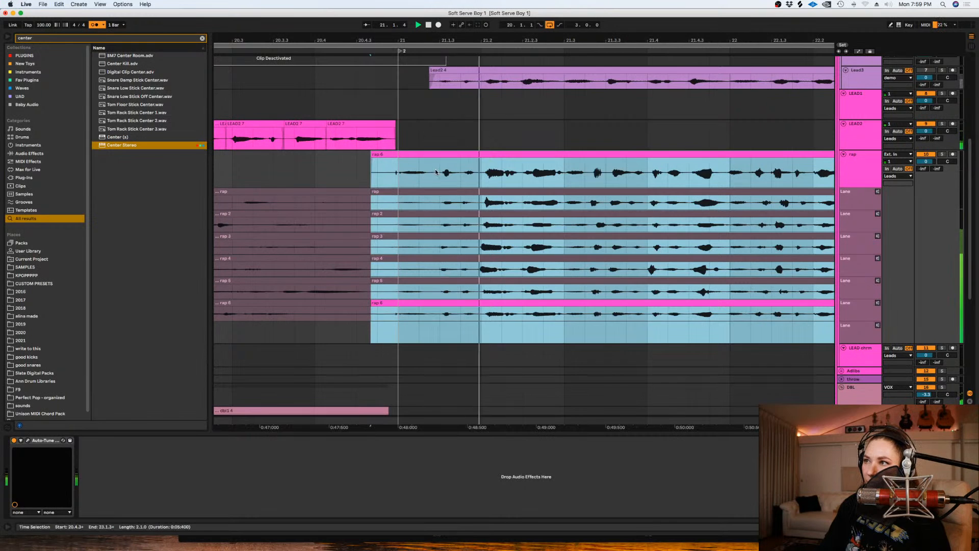
pyautogui.click(436, 172)
pyautogui.press('-')
pyautogui.press('-')
pyautogui.press('+')
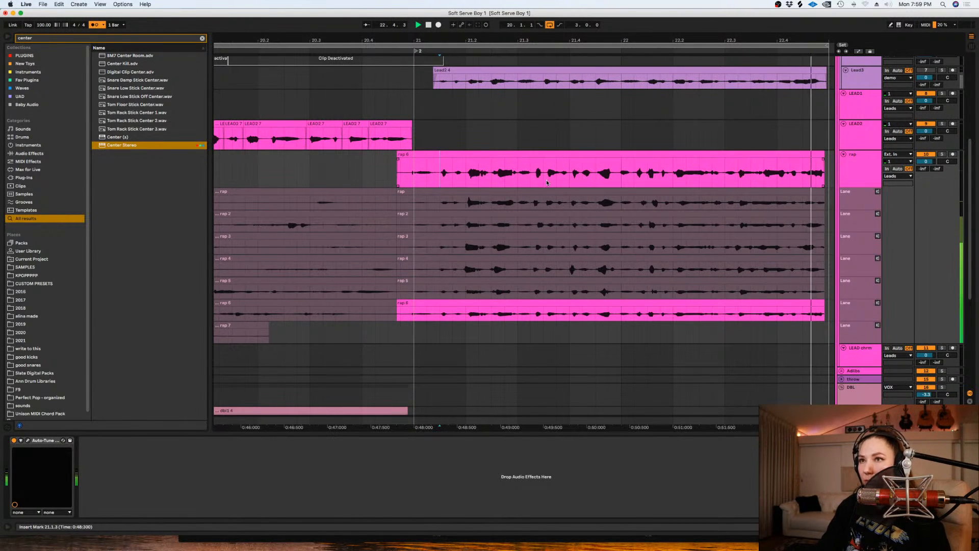
# - Try rap 5 and rap 4 for the end of the phrase, and comp in rap 3 from 22.3.1
pyautogui.moveTo(736, 288); pyautogui.dragTo(831, 289)
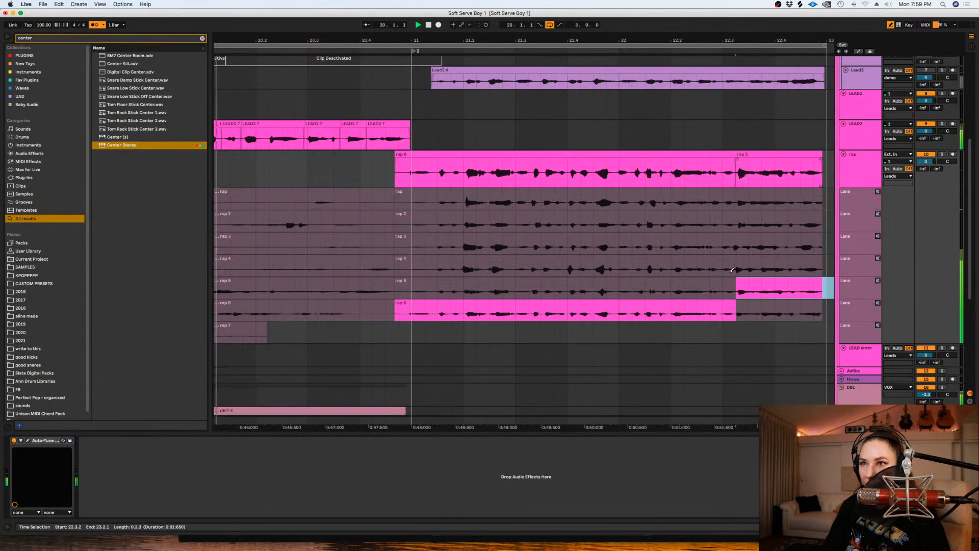
pyautogui.press('Up')
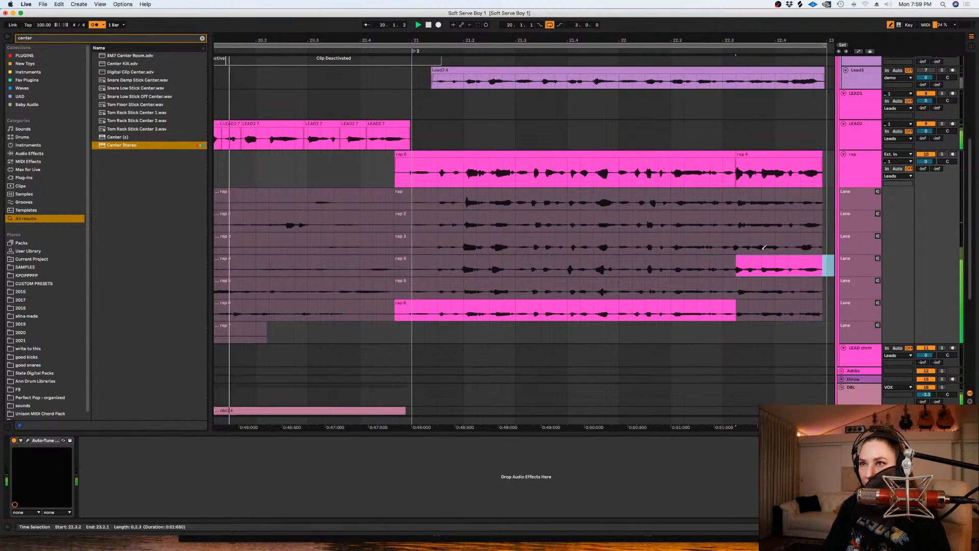
pyautogui.moveTo(729, 242); pyautogui.dragTo(818, 244)
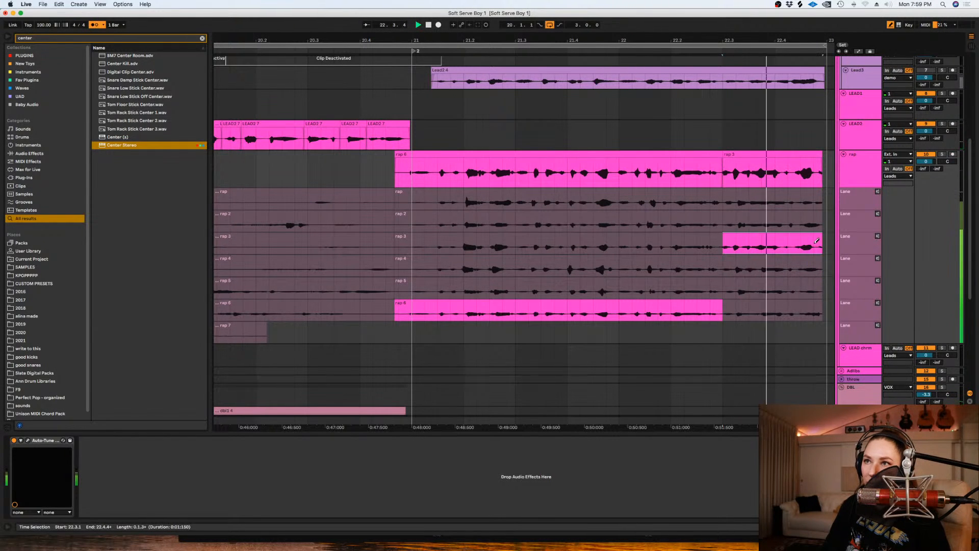
pyautogui.press('space')
# - Nudge the rap 3 ending slightly later, close the gap before it, and play the join from 22.2.1
pyautogui.moveTo(748, 154); pyautogui.dragTo(753, 160)
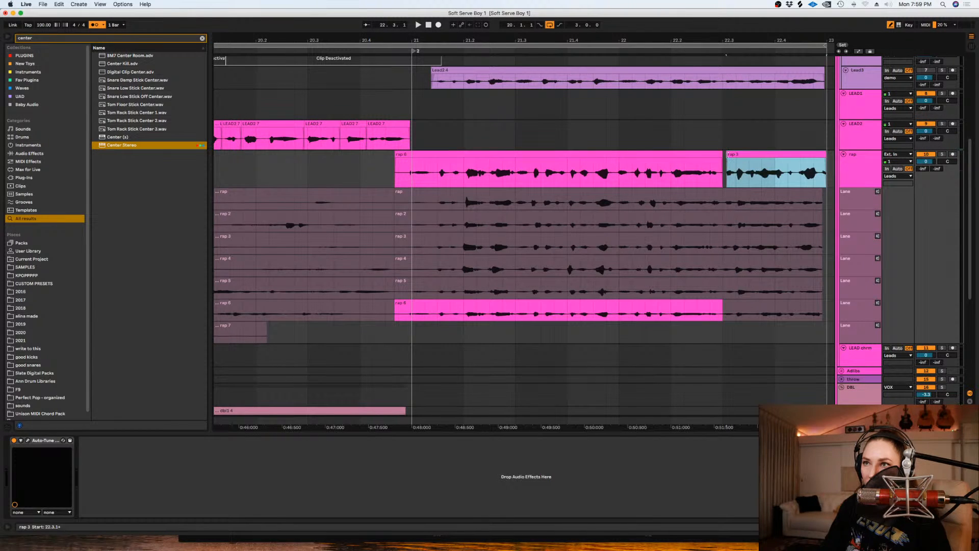
pyautogui.click(670, 173)
pyautogui.press('space')
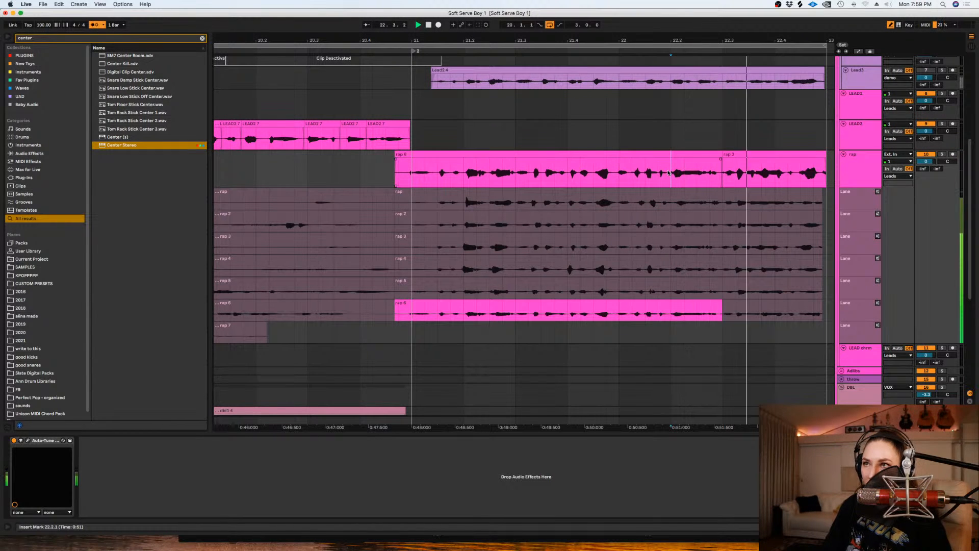
pyautogui.press('space')
# - Listen to the phrase's opening and try comping in rap 5 from 20.4.4 to about 21.3.1
pyautogui.click(387, 170)
pyautogui.press('space')
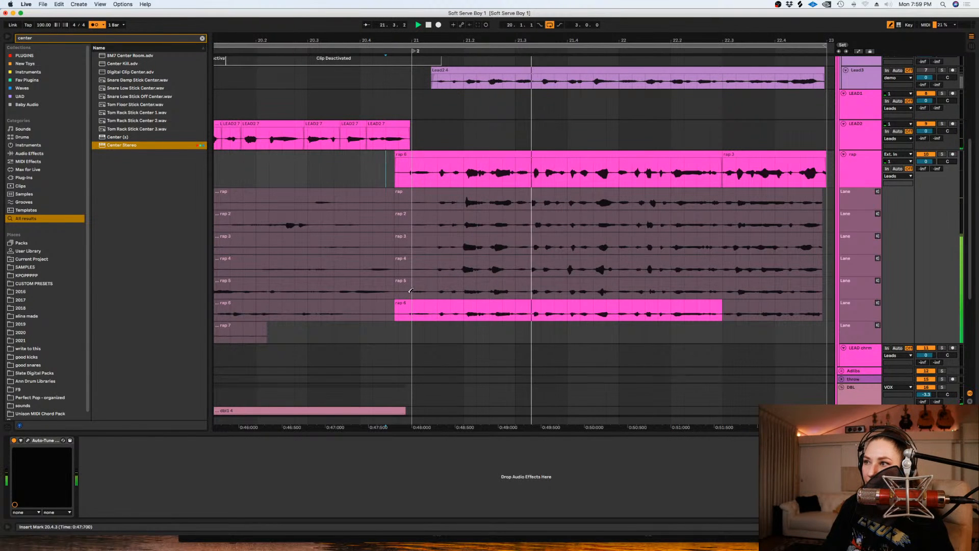
pyautogui.press('space')
pyautogui.moveTo(398, 290); pyautogui.dragTo(519, 291)
pyautogui.press('Return')
pyautogui.press('space')
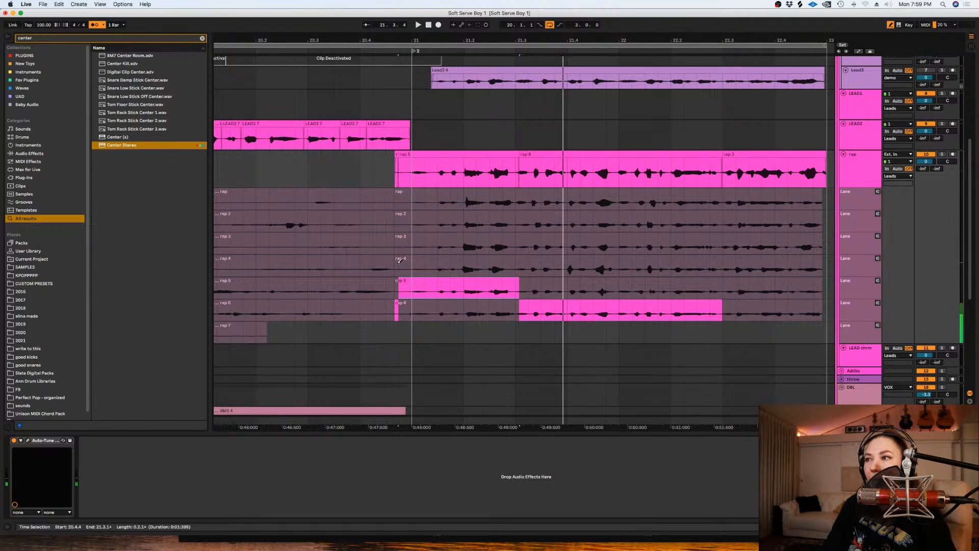
# - Comp rap 4 into the phrase's opening from 20.4.4 to about 21.3.1 and play it back
pyautogui.moveTo(401, 260); pyautogui.dragTo(517, 260)
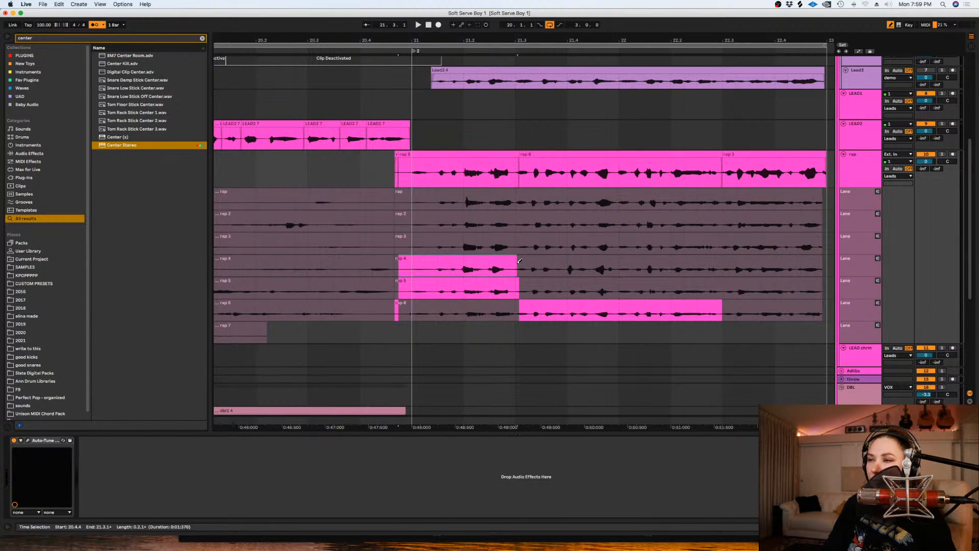
pyautogui.press('space')
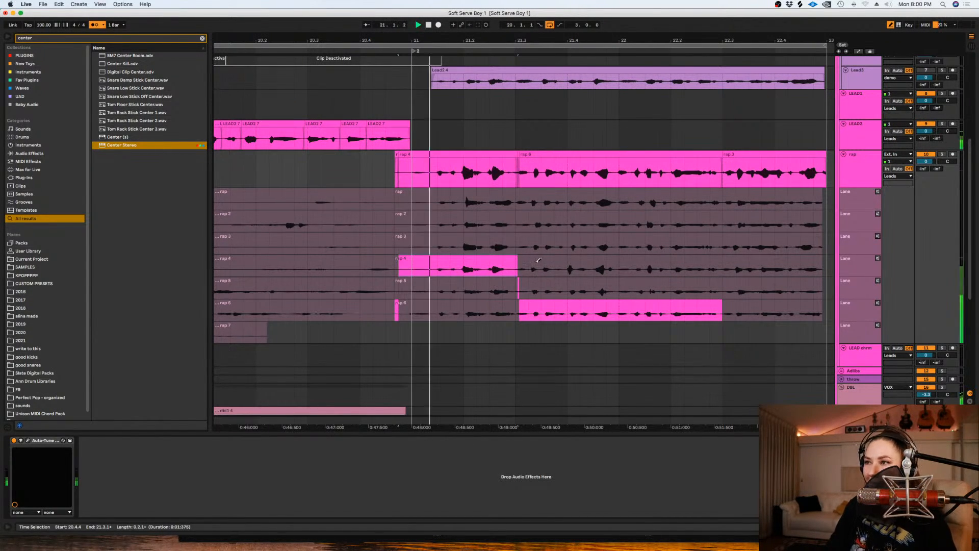
pyautogui.press('space')
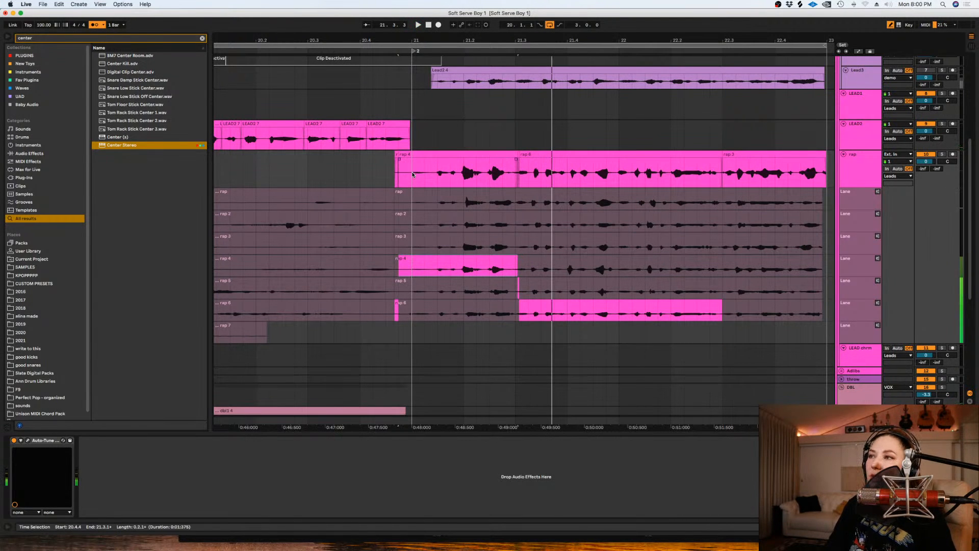
# - Delete the comped rap audio before 21.1.1 and play the phrase from bar 21
pyautogui.moveTo(412, 171); pyautogui.dragTo(386, 172)
pyautogui.press('Delete')
pyautogui.press('+')
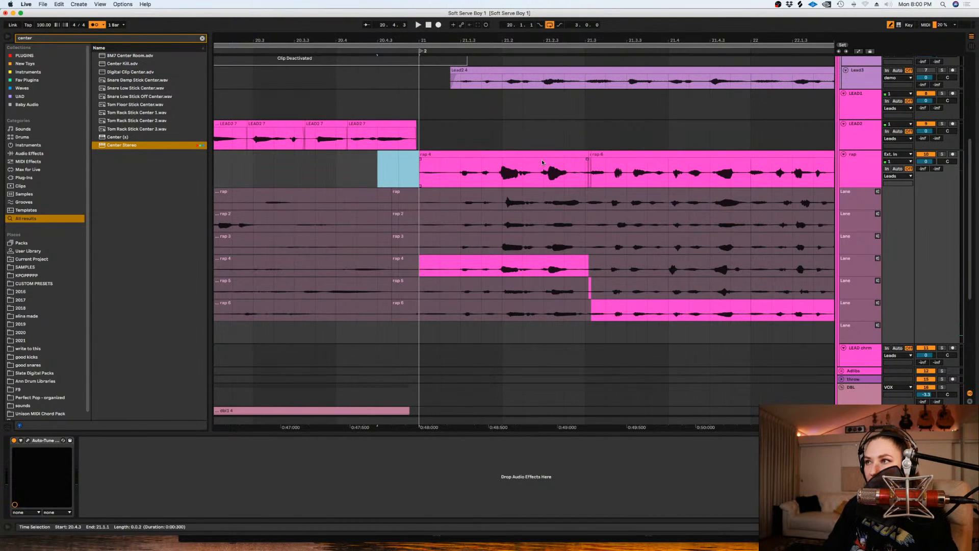
pyautogui.press('Right')
pyautogui.press('space')
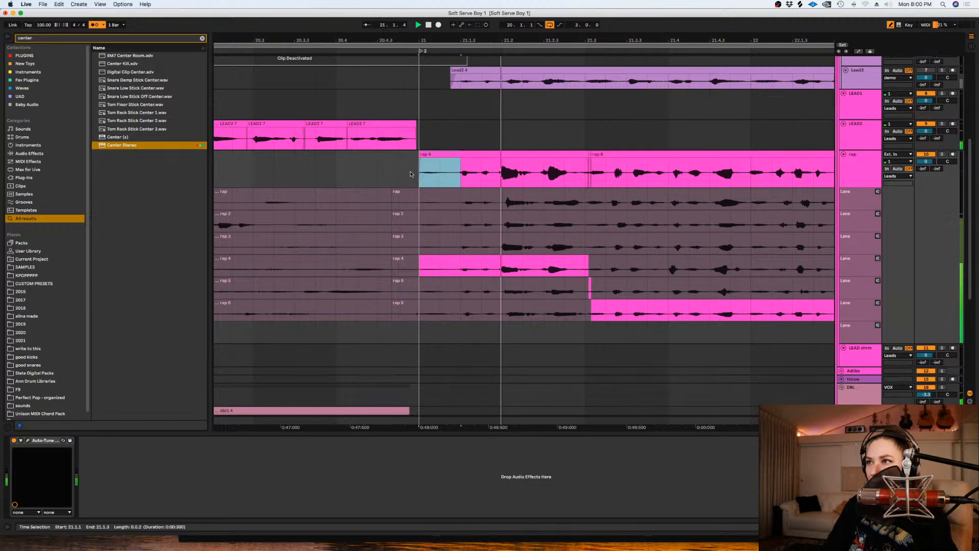
# - Isolate the word around 21.2 in the rap comp, nudge its timing slightly and close the gap before it
pyautogui.moveTo(398, 177); pyautogui.dragTo(534, 182)
pyautogui.press('space')
pyautogui.click(514, 162)
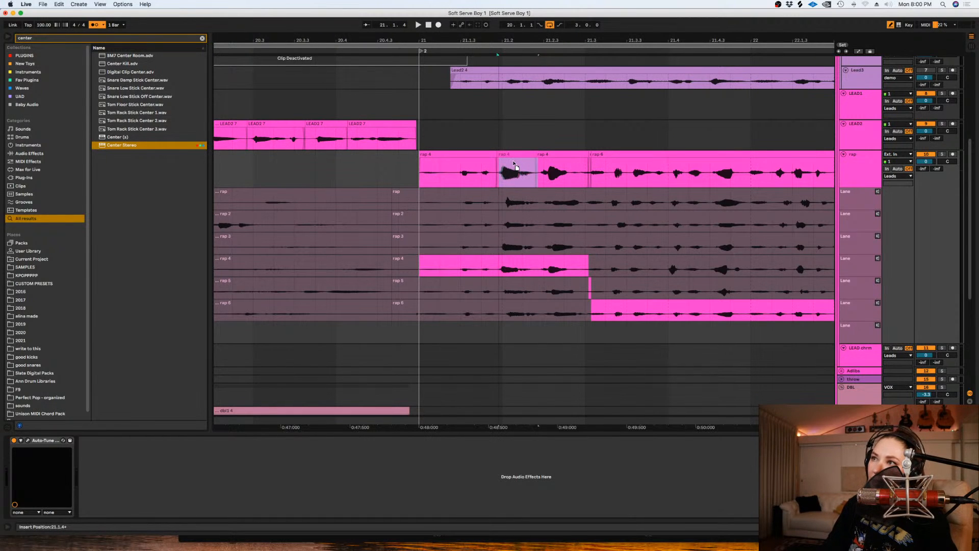
pyautogui.doubleClick(511, 163)
pyautogui.moveTo(499, 155); pyautogui.dragTo(498, 160)
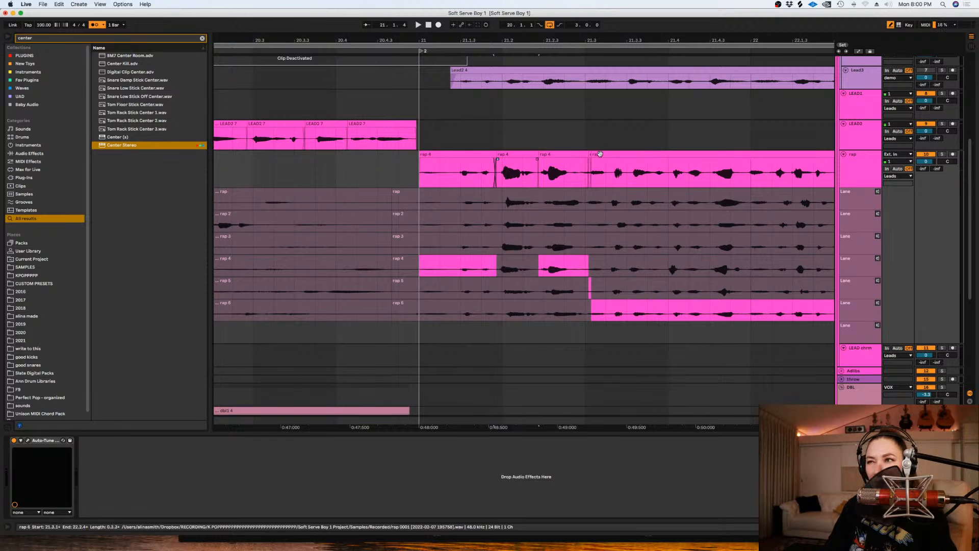
# - Move the rap 6 join to just before 21.3, fade in the phrase's start at bar 21 and play it back
pyautogui.moveTo(596, 154)
pyautogui.mouseDown()
pyautogui.moveTo(574, 164)
pyautogui.moveTo(586, 163)
pyautogui.mouseUp()
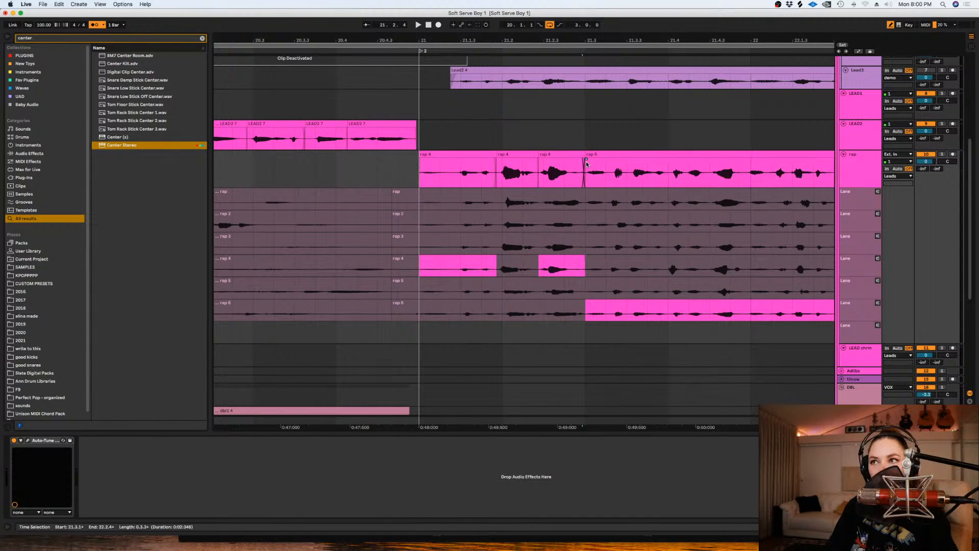
pyautogui.moveTo(420, 163); pyautogui.dragTo(443, 160)
pyautogui.click(401, 167)
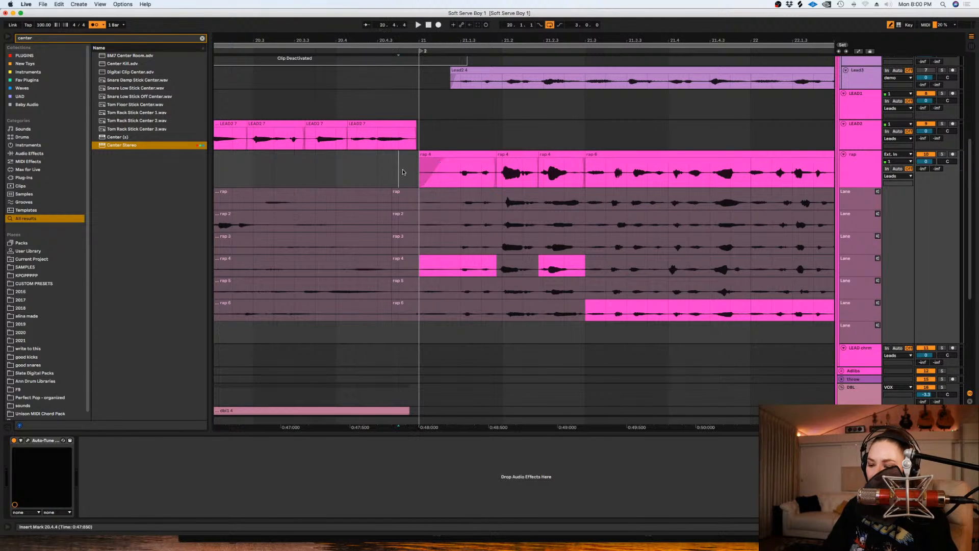
pyautogui.press('-')
pyautogui.press('-')
pyautogui.press('space')
pyautogui.press('+')
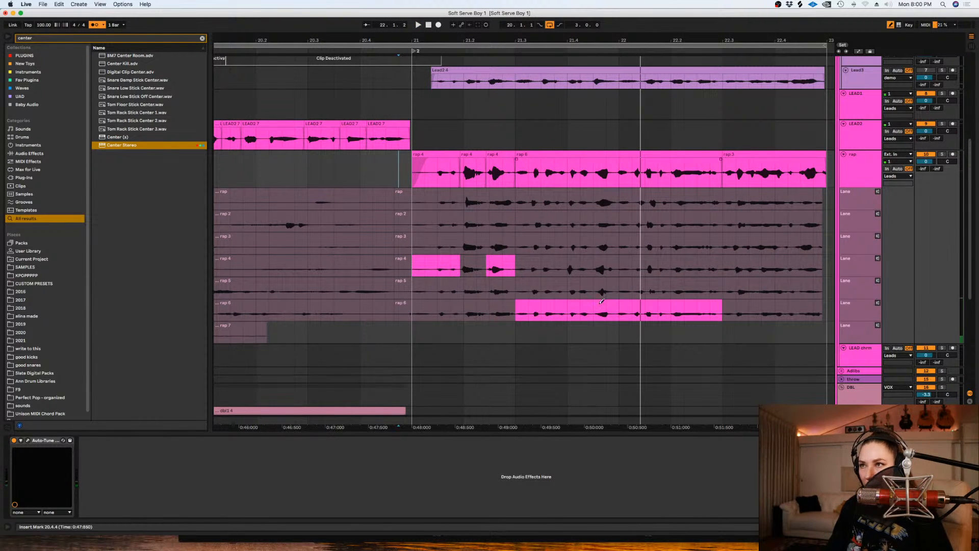
# - Try rap 5 between 21.3.1 and 22.1.1, and comp in rap 4 over that section instead
pyautogui.moveTo(618, 289); pyautogui.dragTo(515, 289)
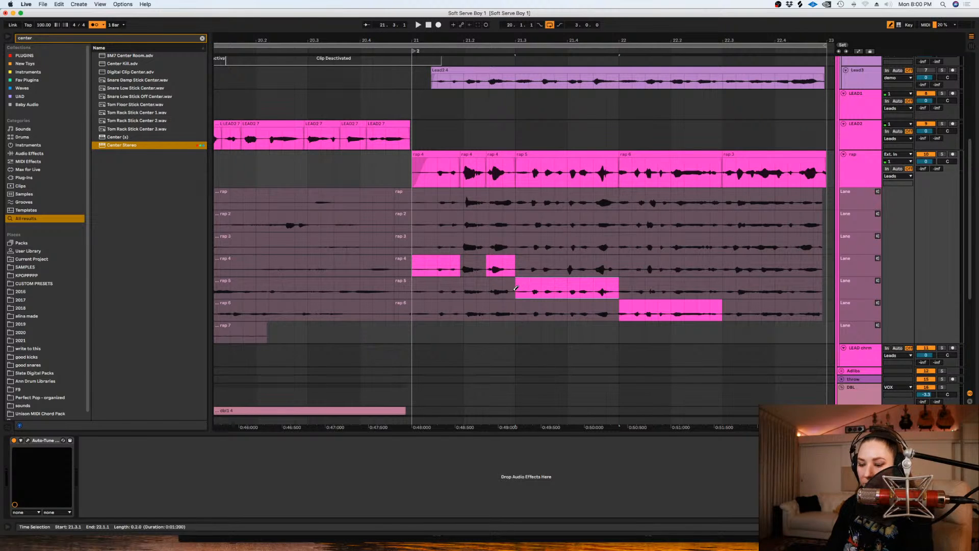
pyautogui.press('+')
pyautogui.press('space')
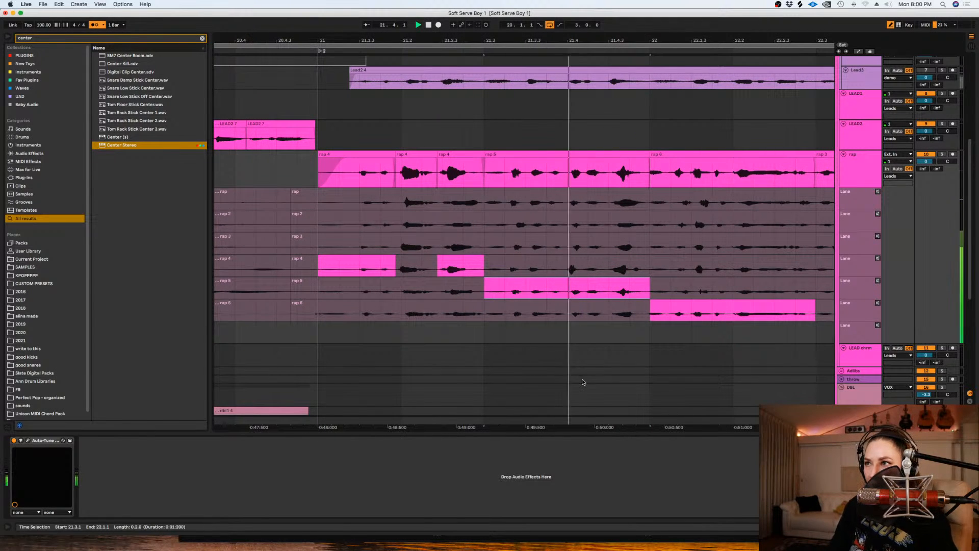
pyautogui.click(502, 265)
pyautogui.press('space')
pyautogui.press('space')
# - Comp in rap 5 from 21.4.3 to 22.1.1 and nudge that clip slightly earlier
pyautogui.moveTo(649, 288); pyautogui.dragTo(607, 287)
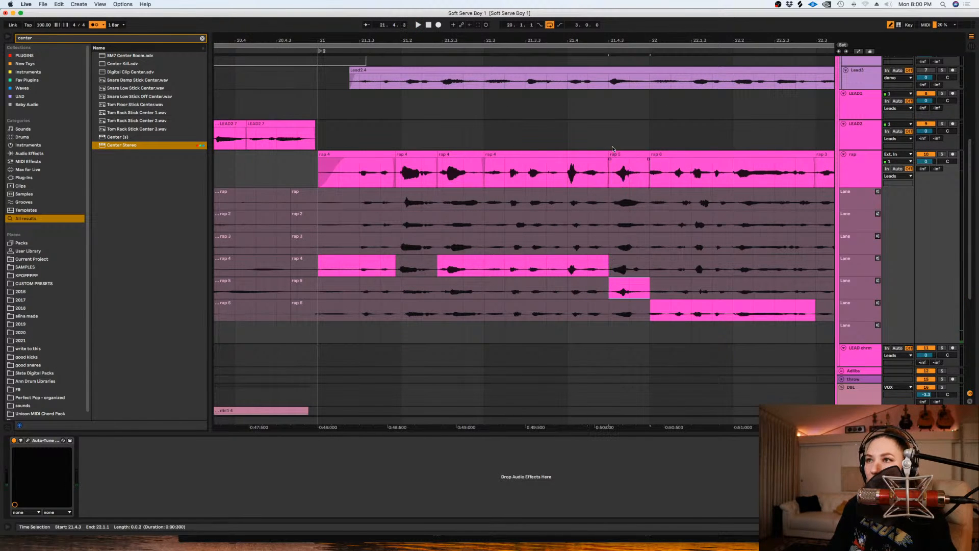
pyautogui.moveTo(618, 158); pyautogui.dragTo(618, 158)
# - Play the comp from 21.2.4 and adjust the join between the two rap 4 clips near 21.3
pyautogui.click(463, 172)
pyautogui.press('space')
pyautogui.moveTo(485, 159); pyautogui.dragTo(493, 163)
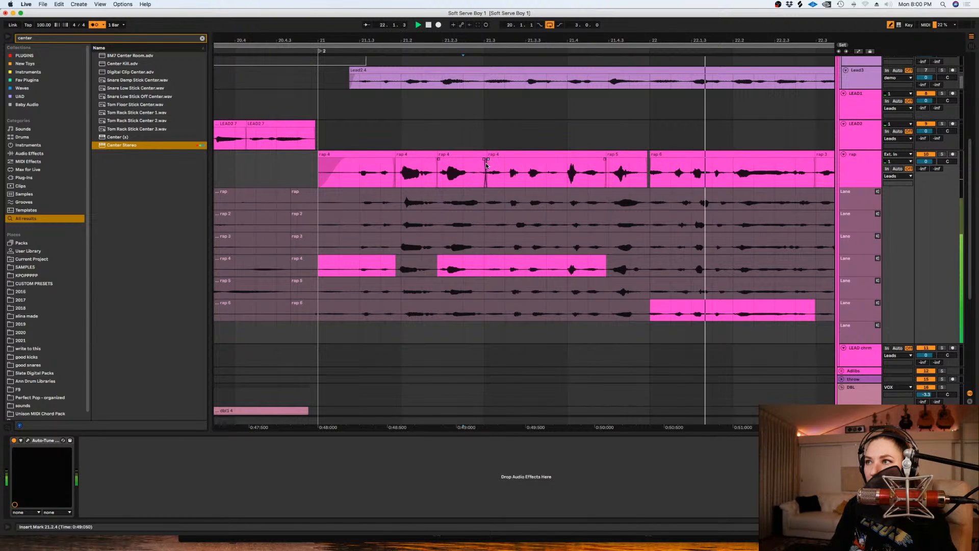
# - Extend the rap 6 clip's start to close the gap just before 22.1.1, and lengthen the final rap 3 clip slightly past bar 23
pyautogui.moveTo(651, 156); pyautogui.dragTo(644, 156)
pyautogui.press('space')
pyautogui.click(650, 163)
pyautogui.press('-')
pyautogui.press('-')
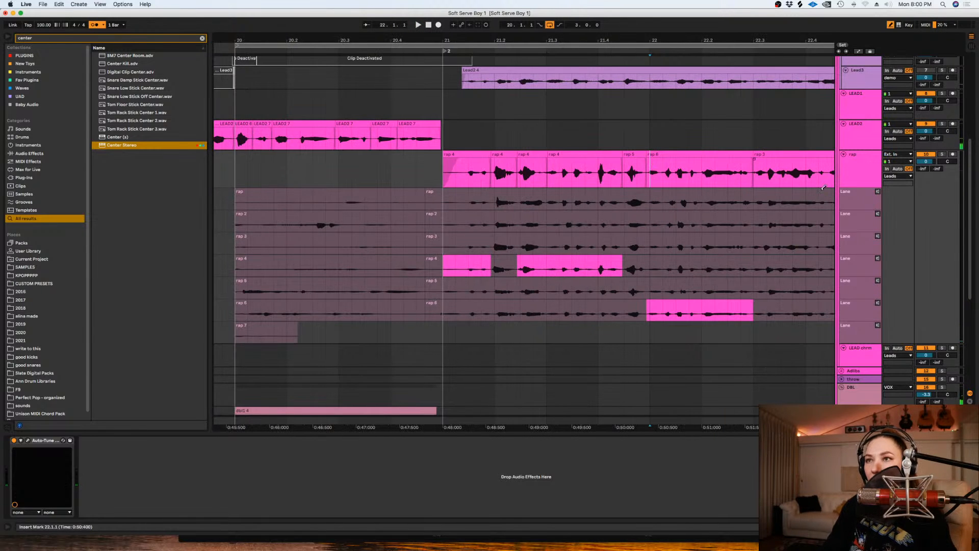
pyautogui.moveTo(778, 160); pyautogui.dragTo(785, 160)
# - Turn off looping and hide the rap track's take lanes
pyautogui.click(549, 24)
pyautogui.click(851, 178)
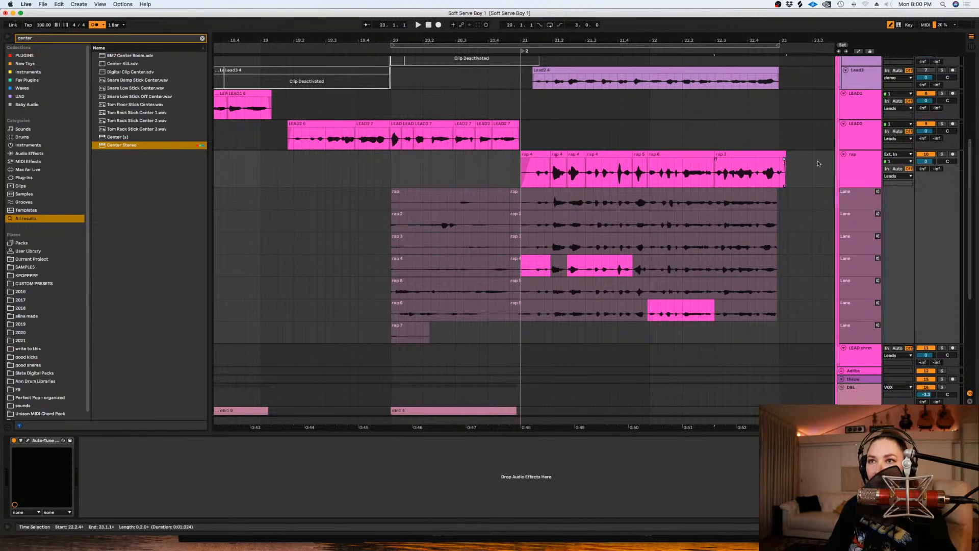
pyautogui.press('super+alt+u')
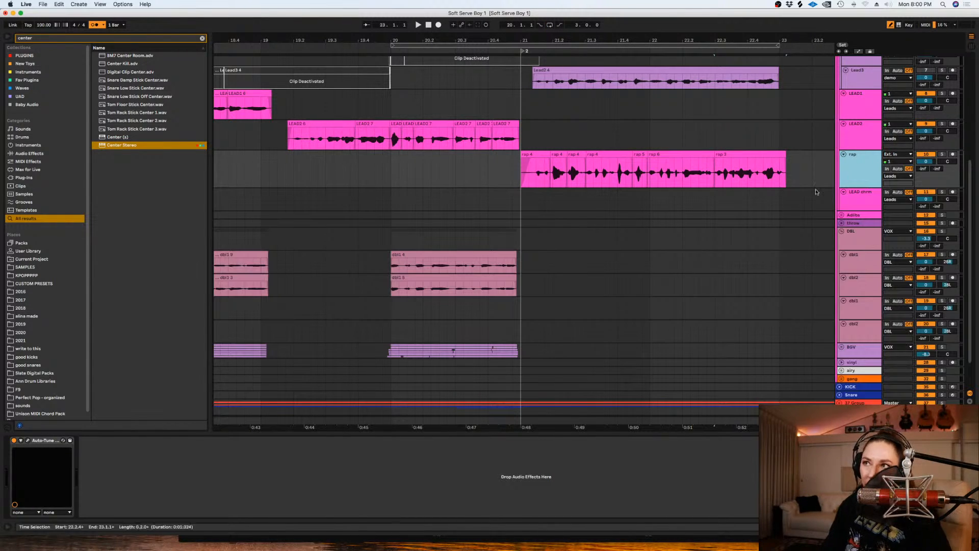
pyautogui.click(512, 178)
pyautogui.hscroll(2, 407, 153)
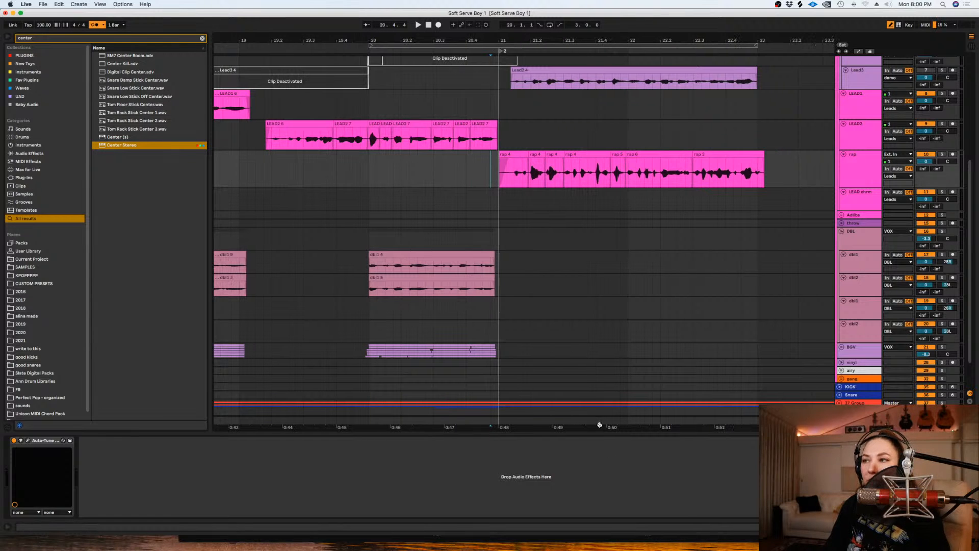
# - Search the plug-in collection for "brea" and insert RX 8 Breath Control on the rap track
pyautogui.click(203, 39)
pyautogui.write('de-breath')
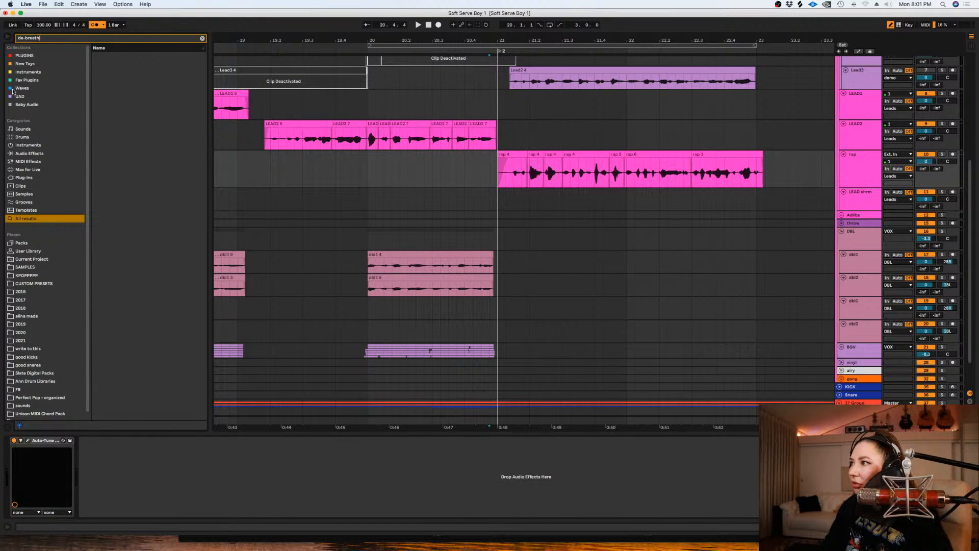
pyautogui.click(28, 57)
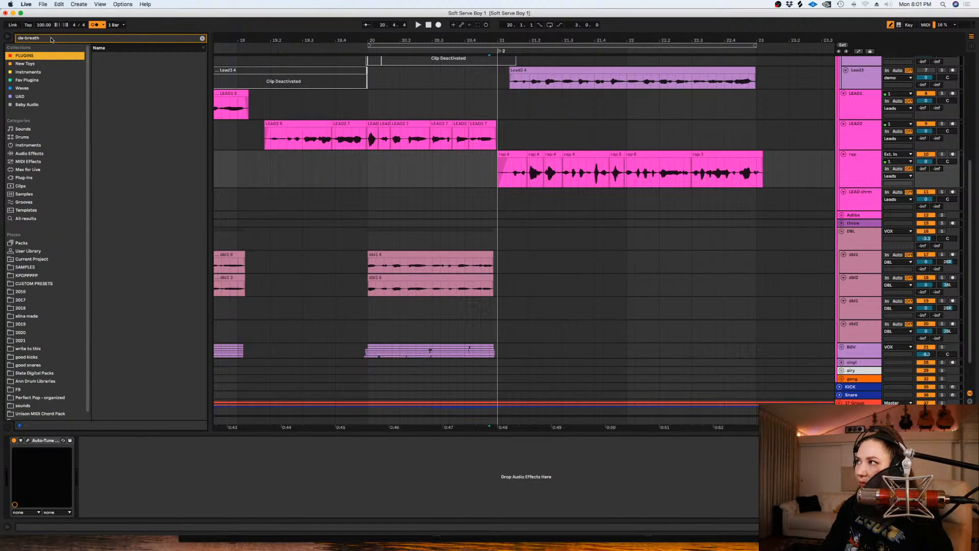
pyautogui.press('super+f')
pyautogui.write('breth')
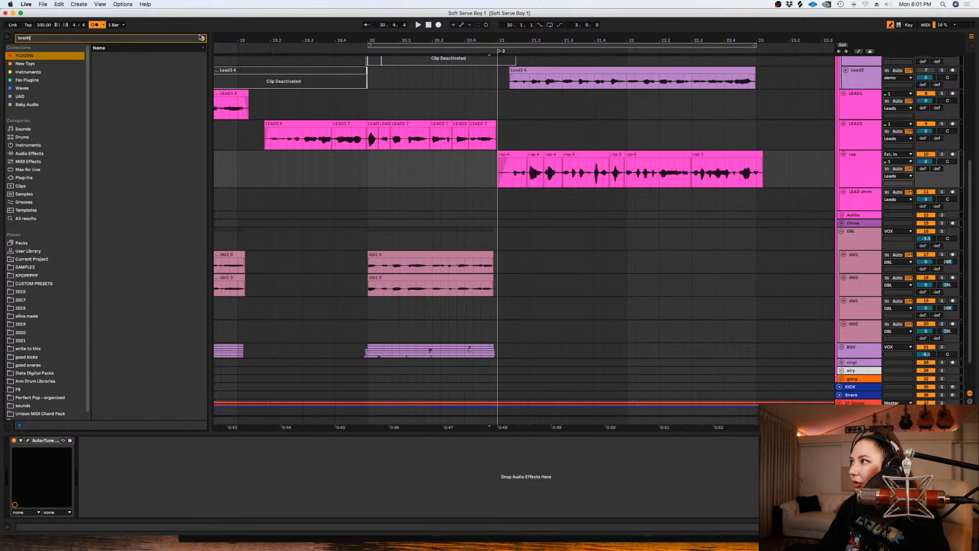
pyautogui.press('BackSpace')
pyautogui.press('BackSpace')
pyautogui.write('a')
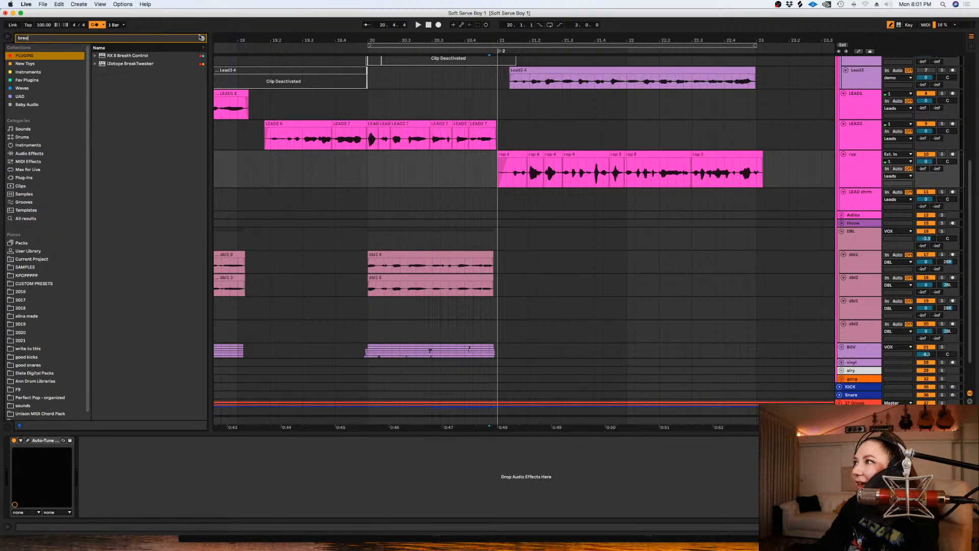
pyautogui.moveTo(123, 55); pyautogui.dragTo(137, 65)
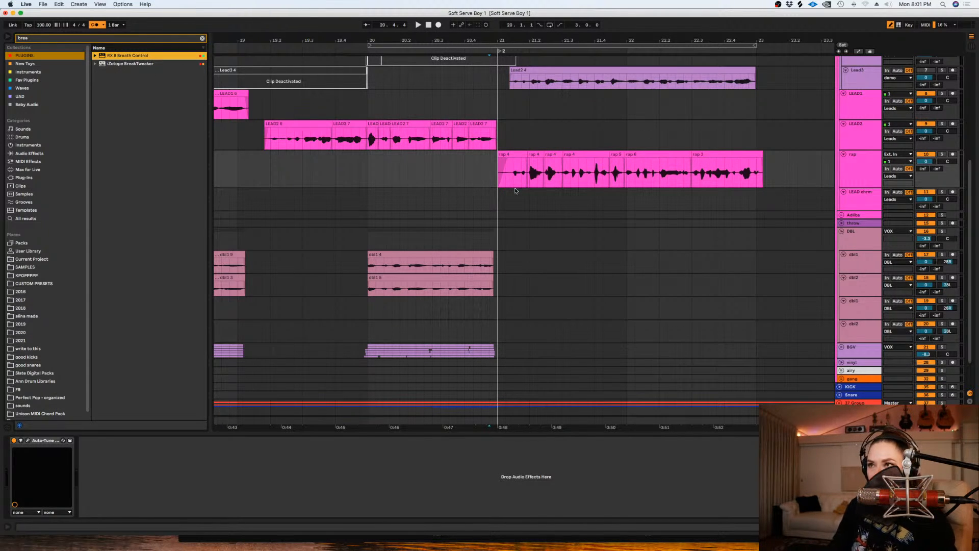
pyautogui.moveTo(498, 174); pyautogui.dragTo(518, 215)
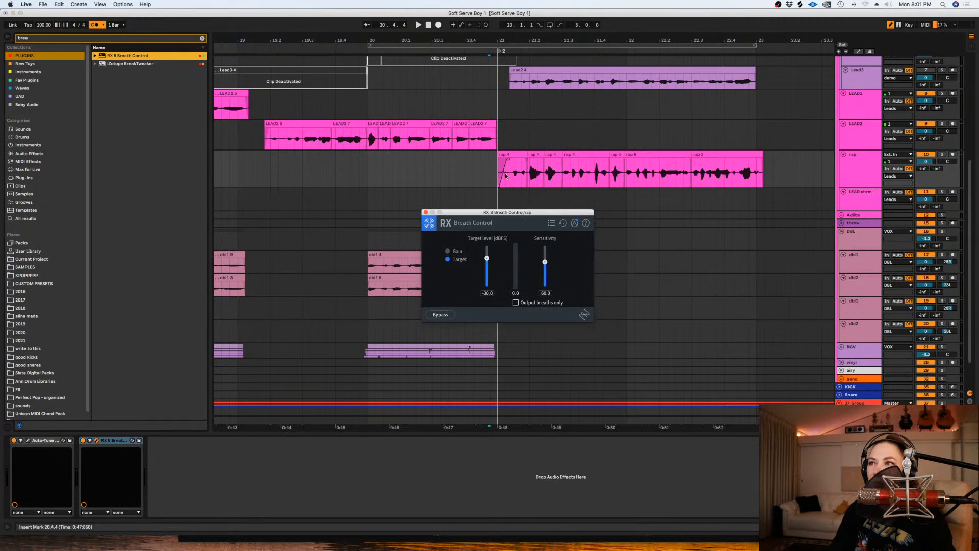
# - Solo the rap and play it from 21.1.1, auditioning only the detected breaths and lowering Breath Control's target level to about -50 dBFS
pyautogui.click(504, 175)
pyautogui.click(941, 155)
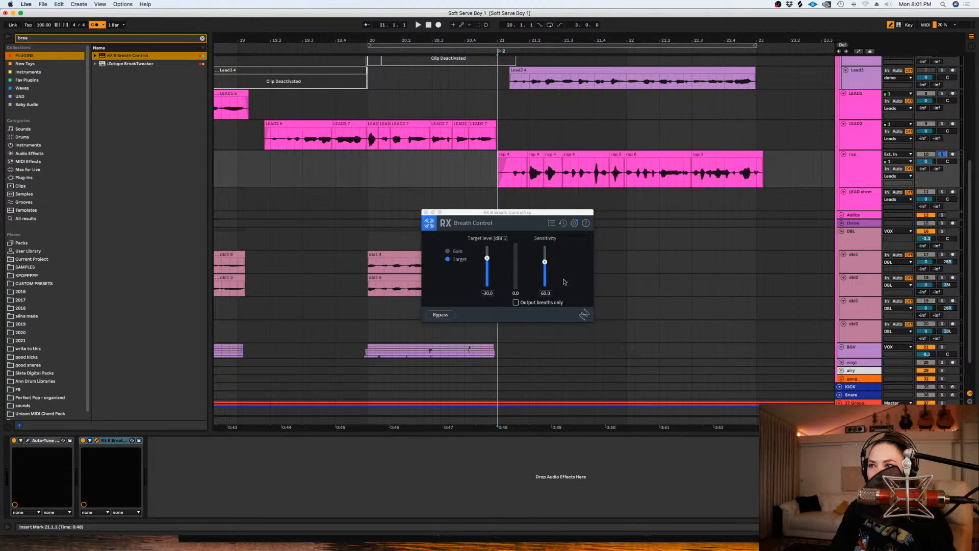
pyautogui.press('space')
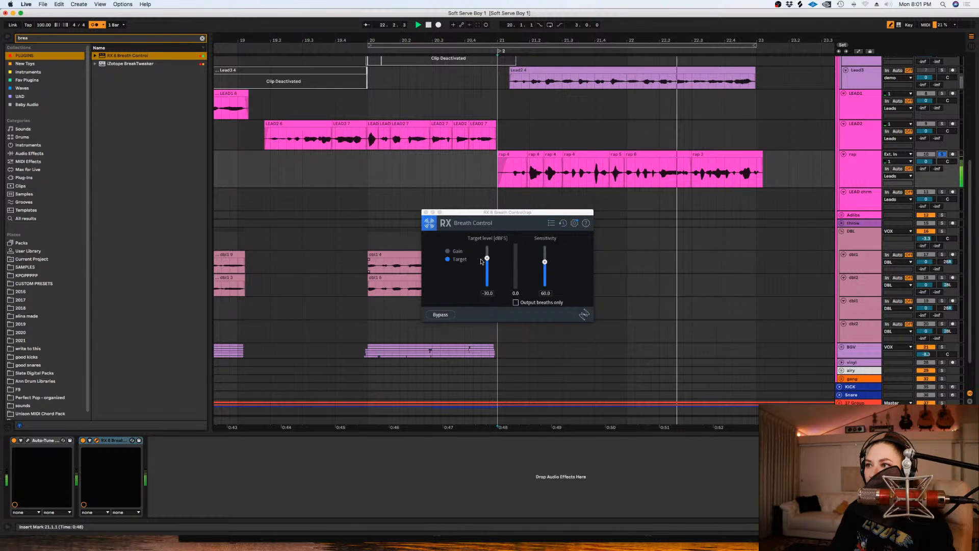
pyautogui.click(518, 304)
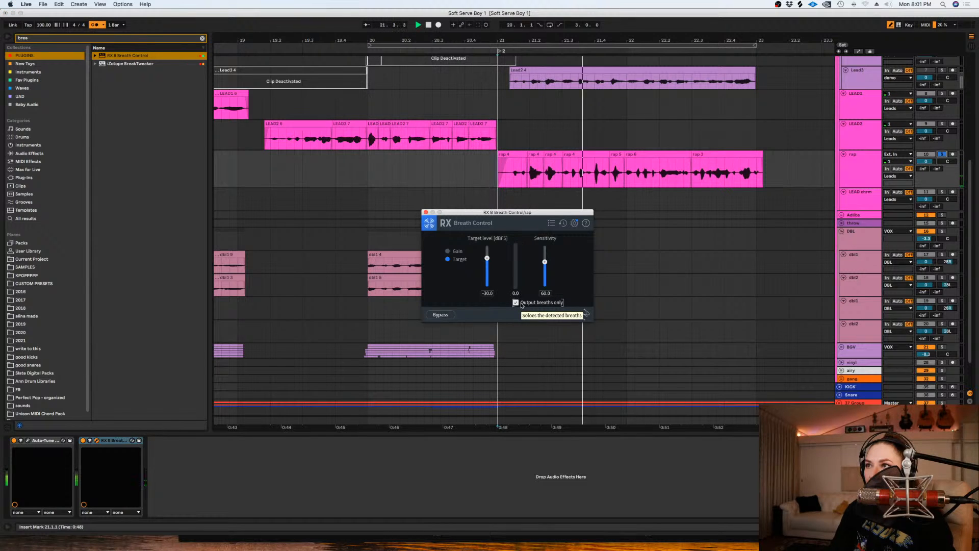
pyautogui.press('space')
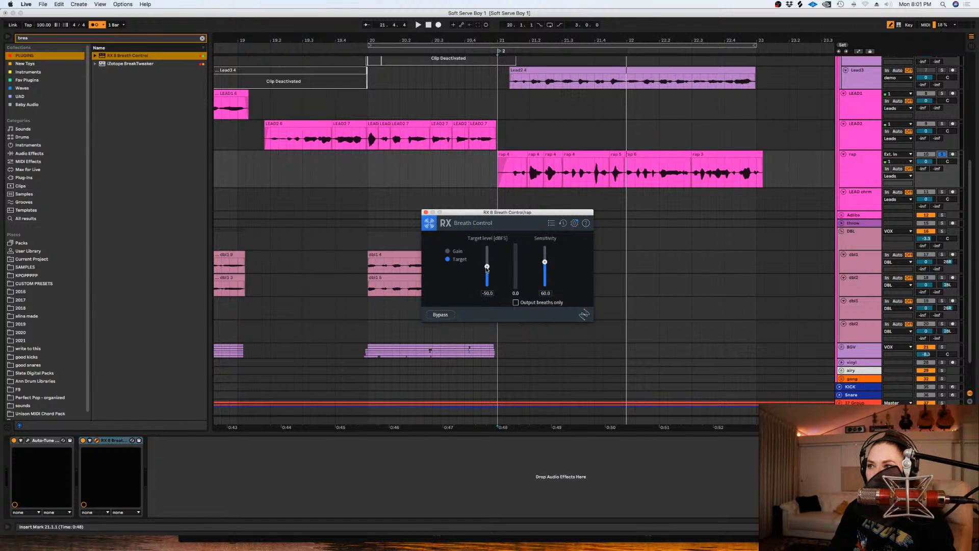
# - Remove RX 8 Breath Control from the rap track, play the phrase without it and unsolo the track
pyautogui.click(118, 439)
pyautogui.press('super+c')
pyautogui.press('Delete')
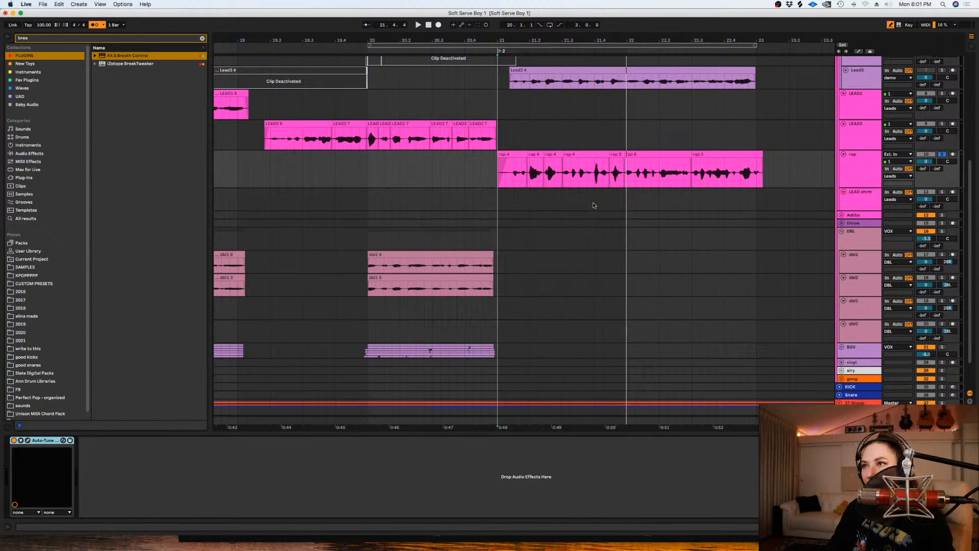
pyautogui.press('space')
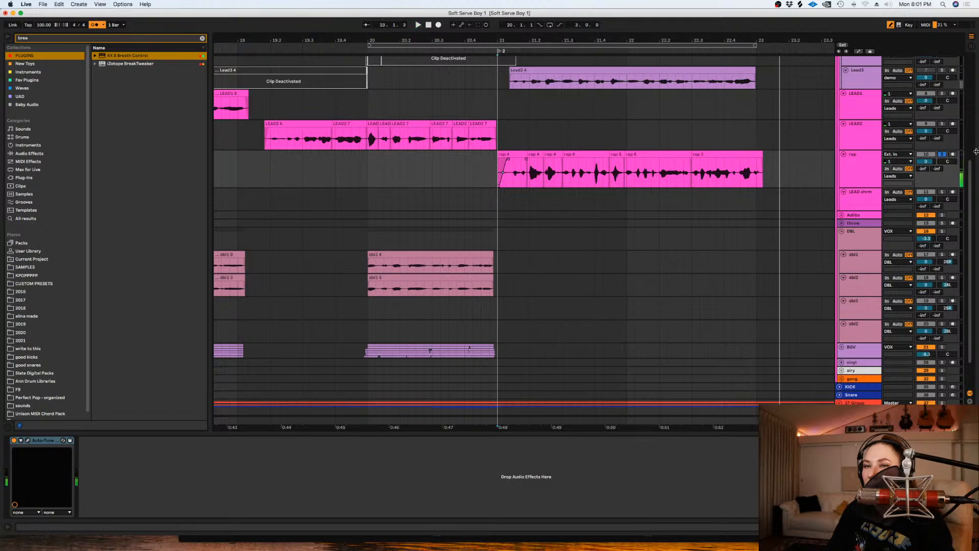
pyautogui.click(944, 155)
# - Save the Live set with the finished rap comp
pyautogui.click(684, 126)
pyautogui.press('-')
pyautogui.press('-')
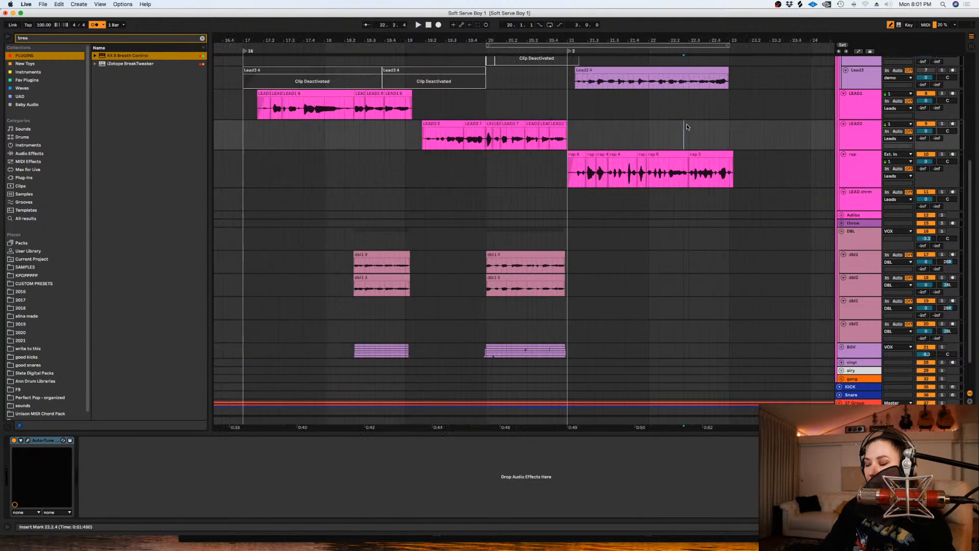
pyautogui.press('super+s')
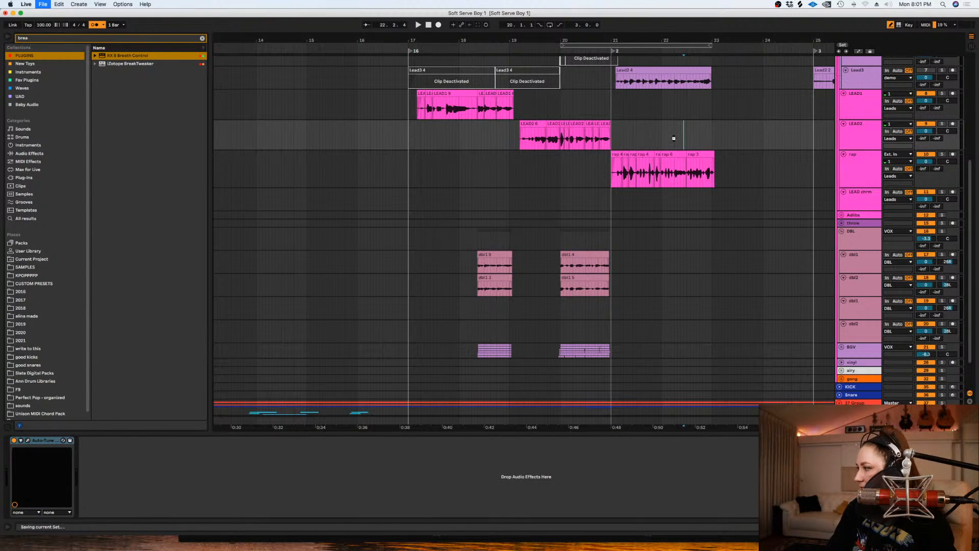
# - Deactivate the demo clip on Lead3 between bars 21 and 23, and the Lead1 and Lead2 demo clips between 22.4.1 and bar 25
pyautogui.scroll(5, 704, 154)
pyautogui.click(698, 146)
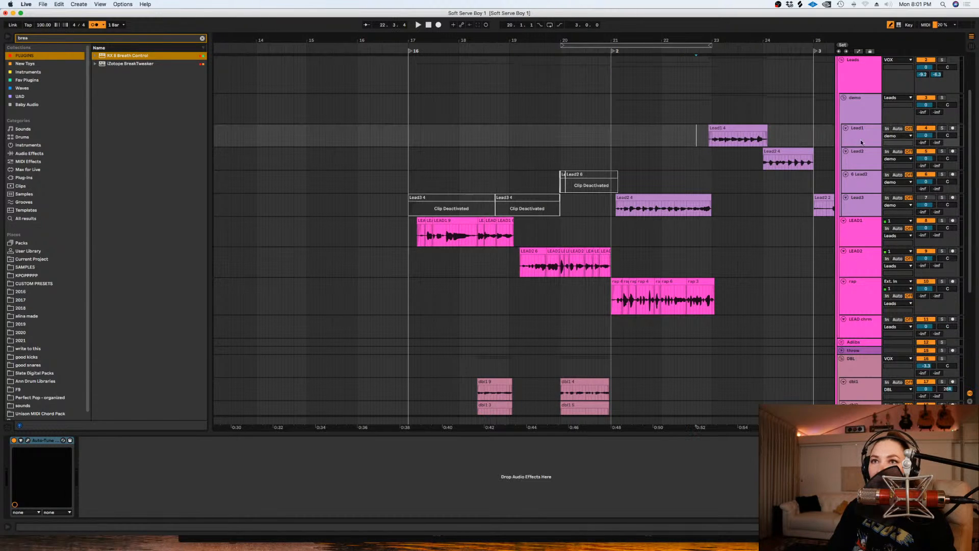
pyautogui.moveTo(719, 204); pyautogui.dragTo(612, 207)
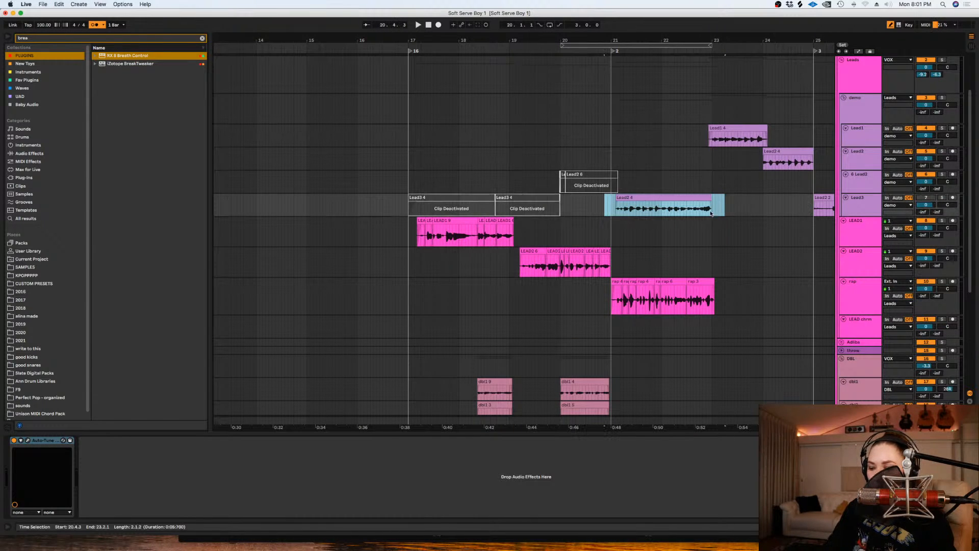
pyautogui.press('0')
pyautogui.click(665, 139)
pyautogui.press('space')
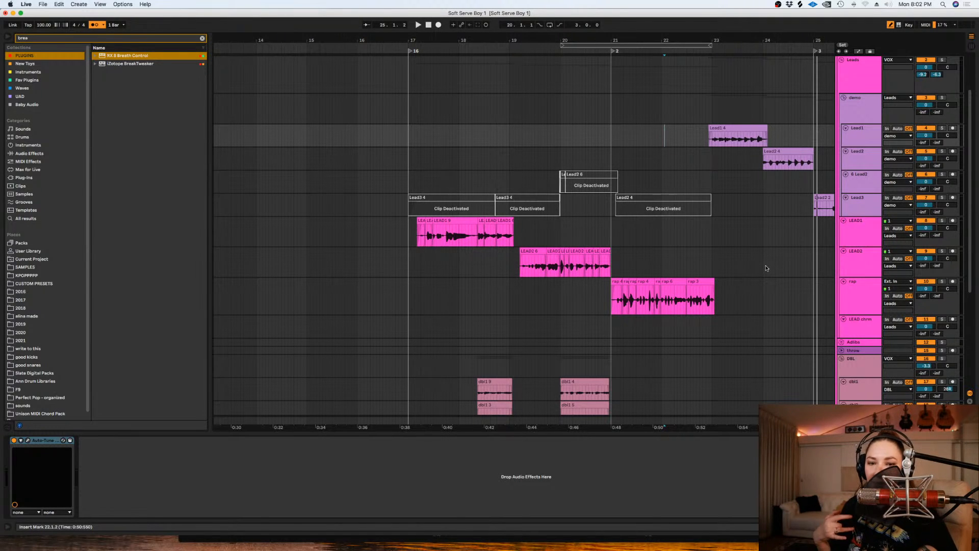
pyautogui.moveTo(832, 155); pyautogui.dragTo(699, 130)
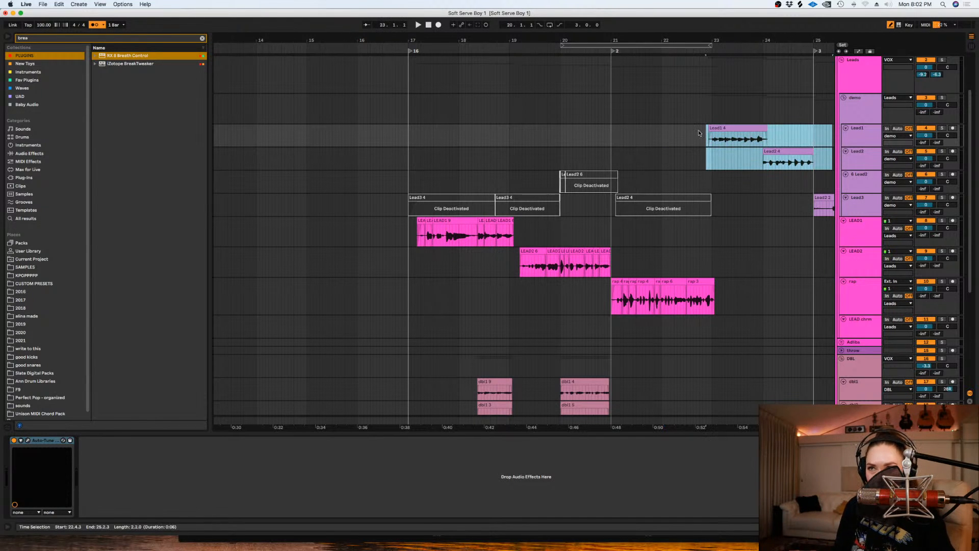
pyautogui.press('0')
# - Switch to a coarser grid and loop the empty LEAD2 section from 22.1.1 to 25.1.1
pyautogui.click(660, 257)
pyautogui.rightClick(660, 256)
pyautogui.click(741, 332)
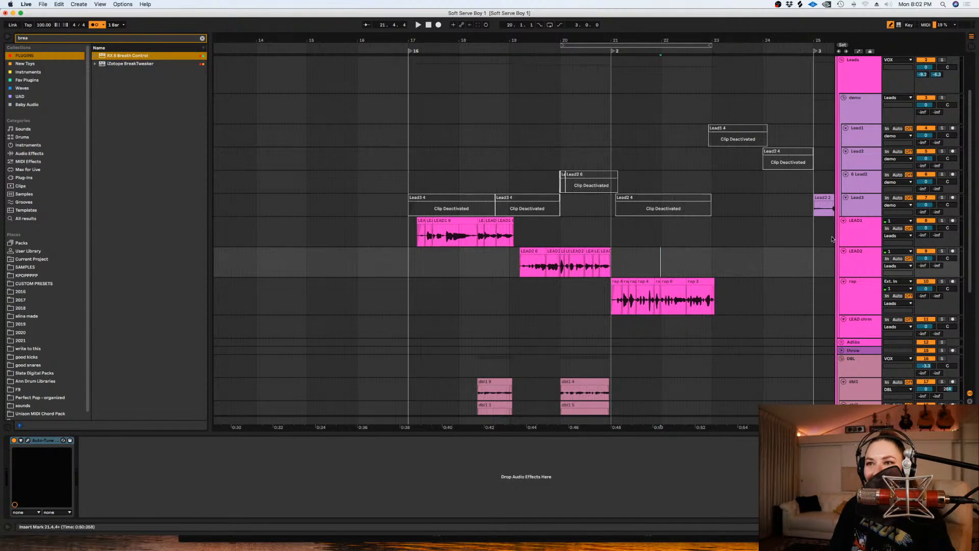
pyautogui.hscroll(3, 756, 268)
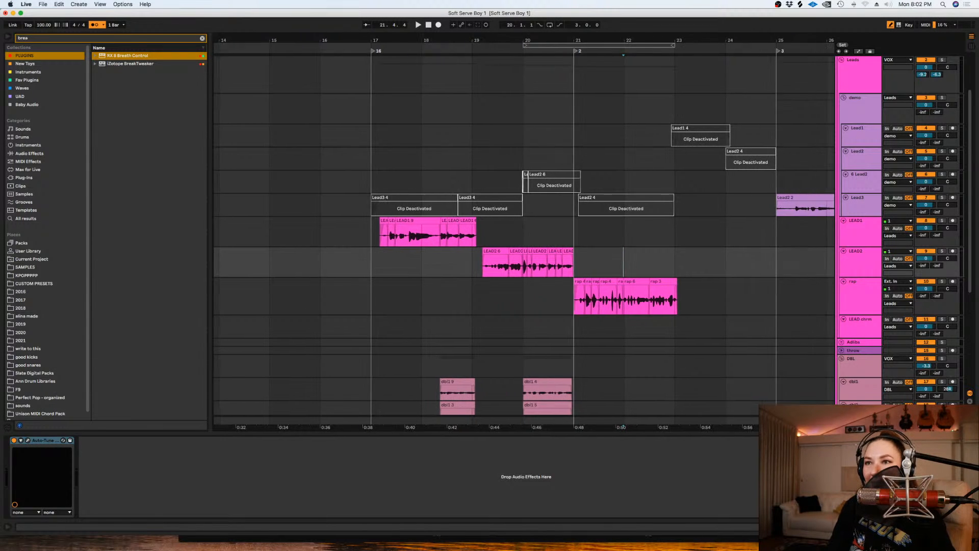
pyautogui.moveTo(753, 265); pyautogui.dragTo(623, 263)
pyautogui.press('super+l')
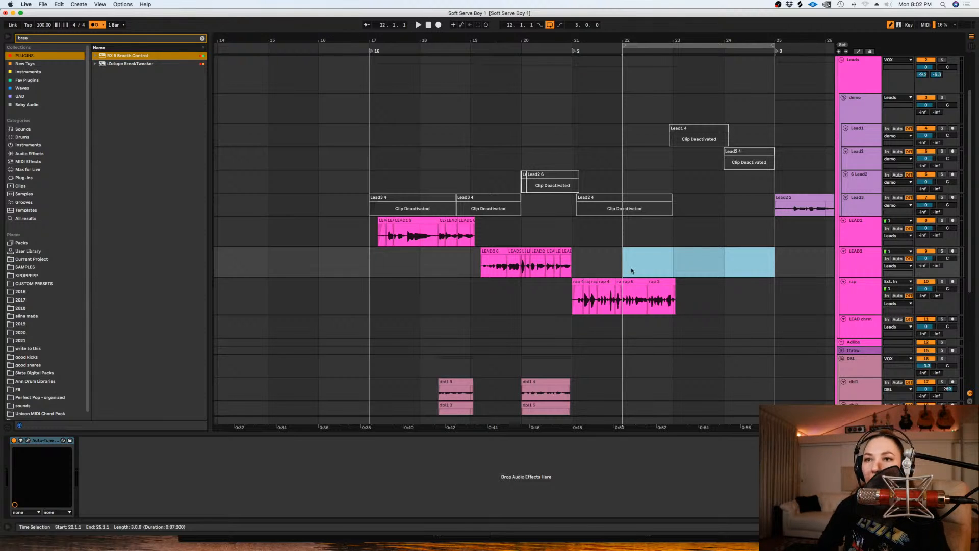
# - Arm LEAD2 and record a vocal take from 22.1.1 to about 24.1.1
pyautogui.click(952, 251)
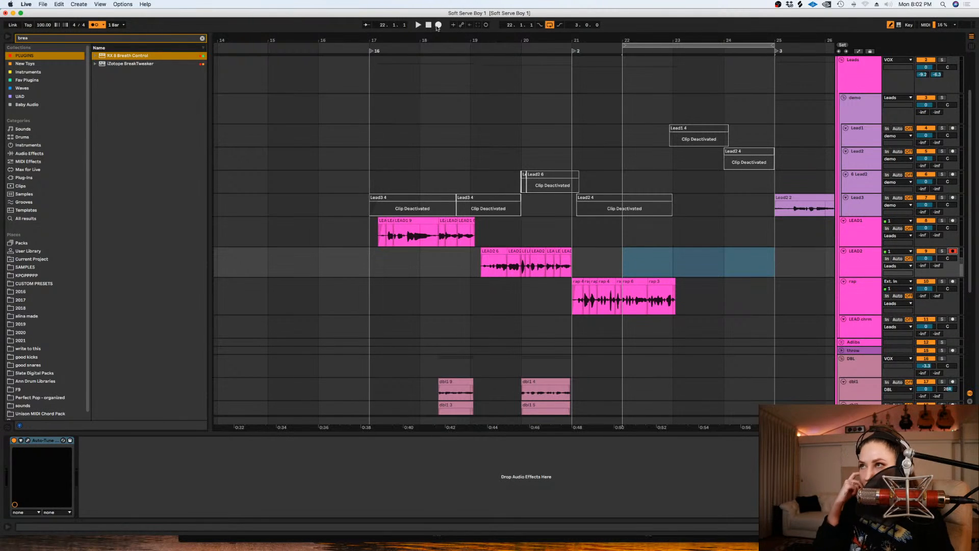
pyautogui.click(438, 26)
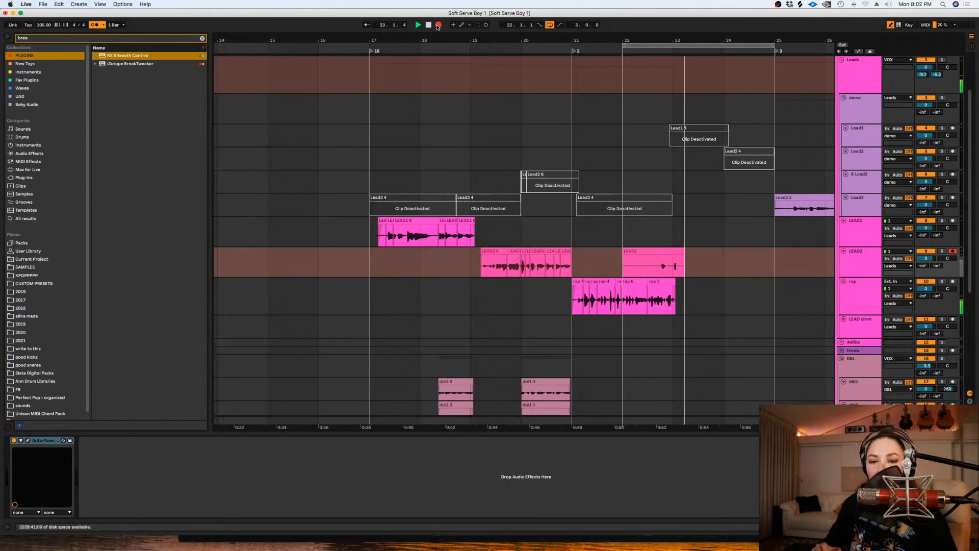
pyautogui.press('space')
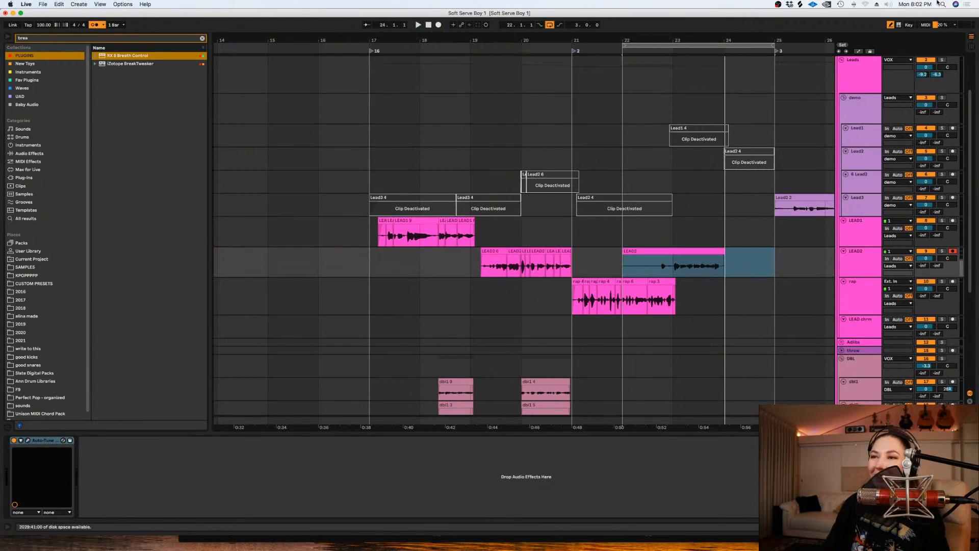
# - Record another LEAD2 vocal take from 22.1.1 to about 24.3
pyautogui.click(438, 26)
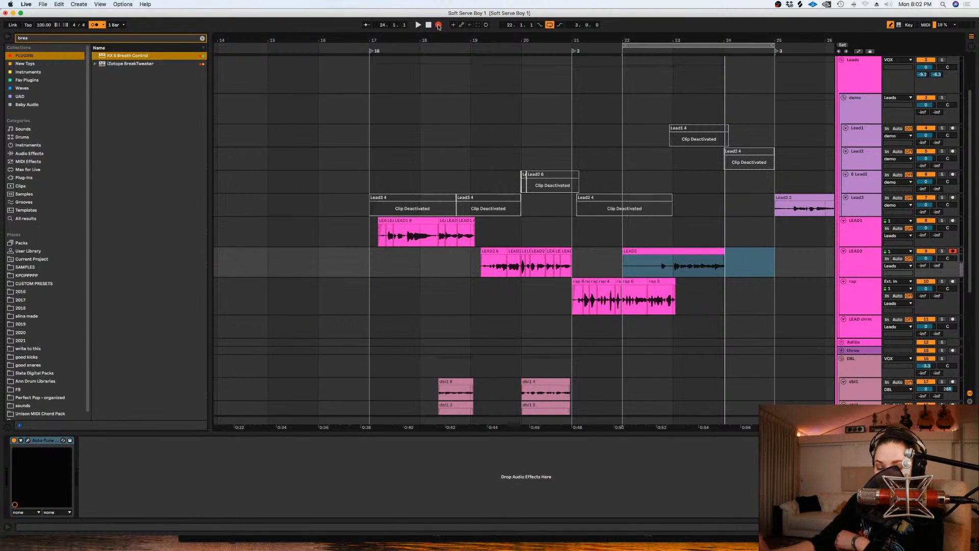
pyautogui.press('space')
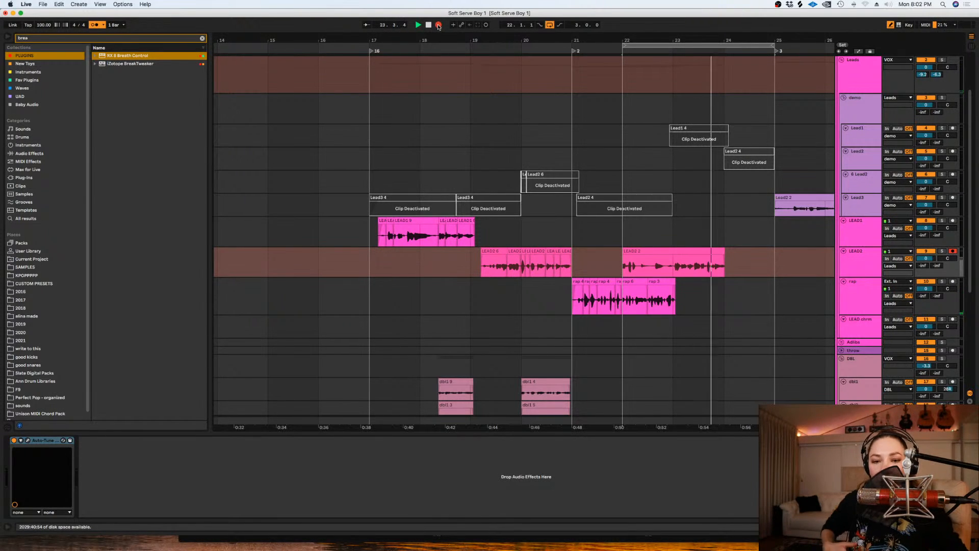
pyautogui.press('space')
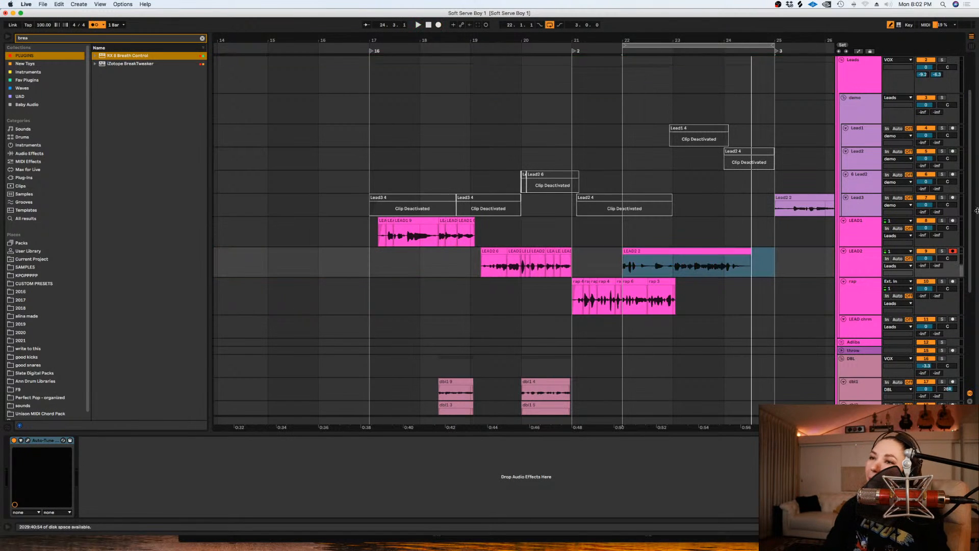
# - Loop the LEAD2 section from 22.1.1 to 24.1.1 and record another vocal pass over it
pyautogui.moveTo(723, 264); pyautogui.dragTo(599, 264)
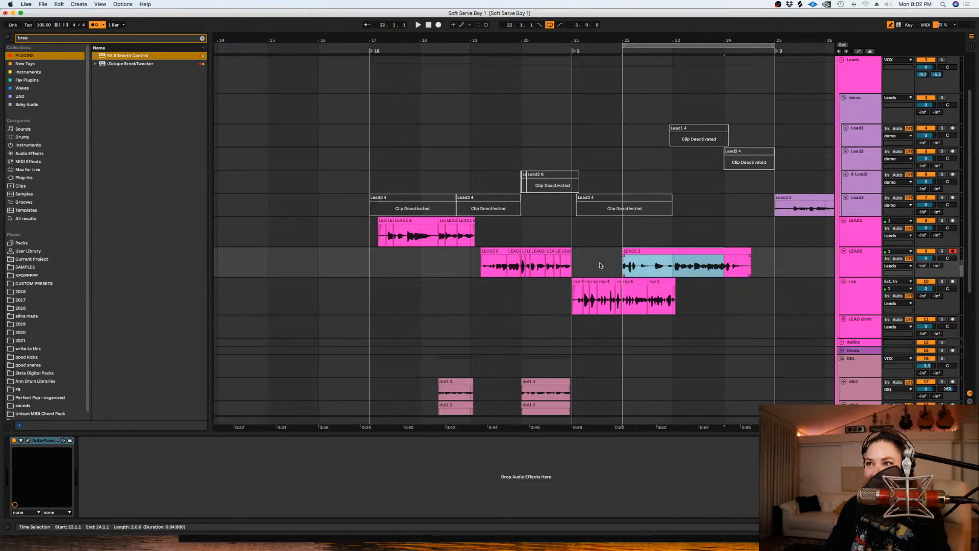
pyautogui.press('super+l')
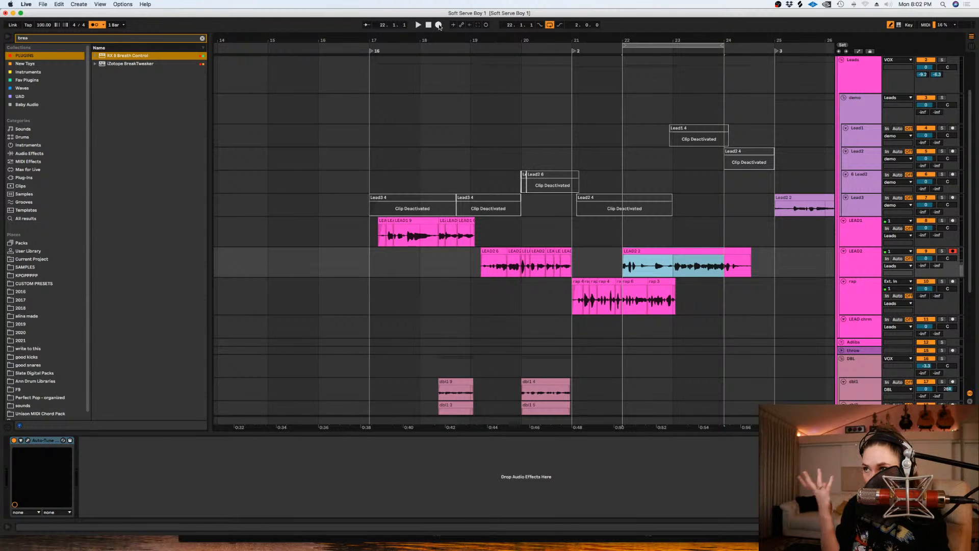
pyautogui.press('+')
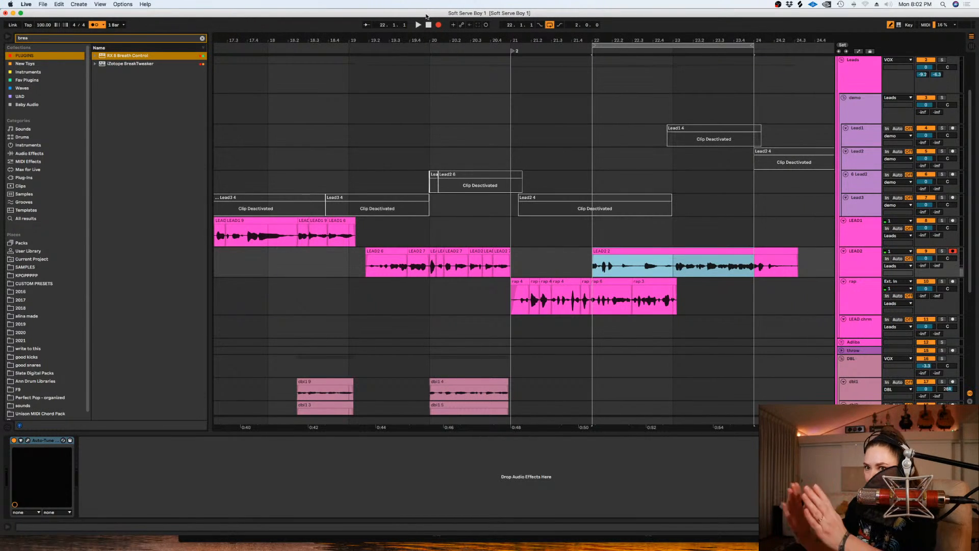
pyautogui.press('space')
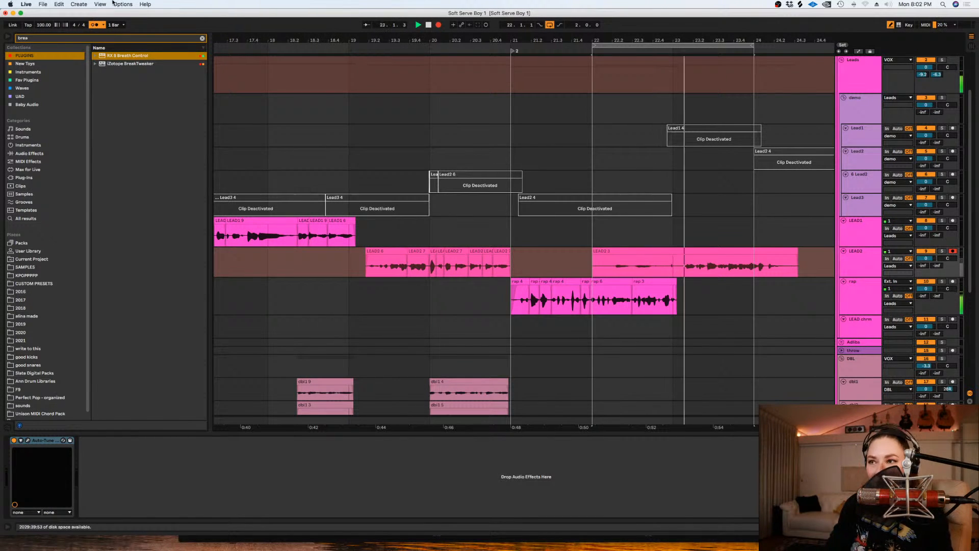
pyautogui.press('space')
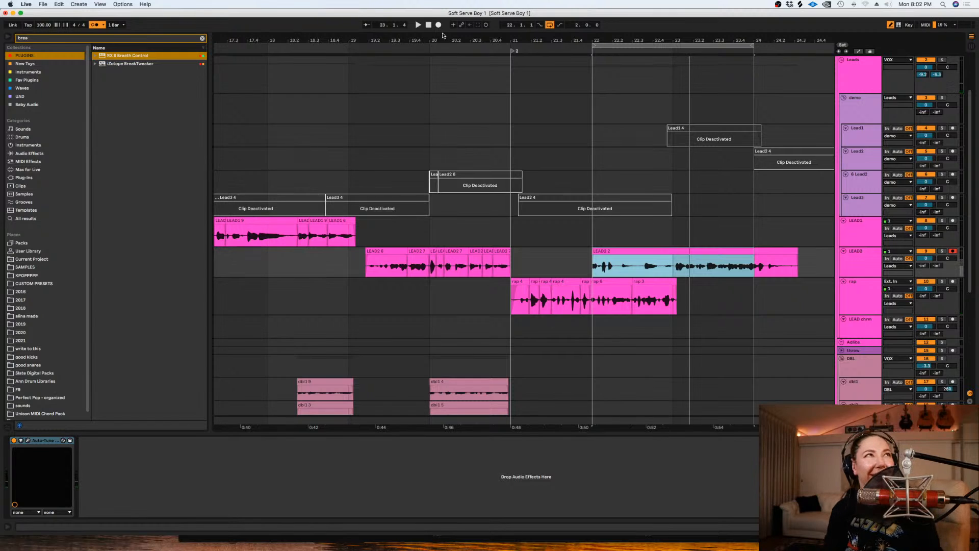
# - Record several more looped LEAD2 vocal takes between 22.1.1 and 24.1.1, toggling recording between passes
pyautogui.click(437, 25)
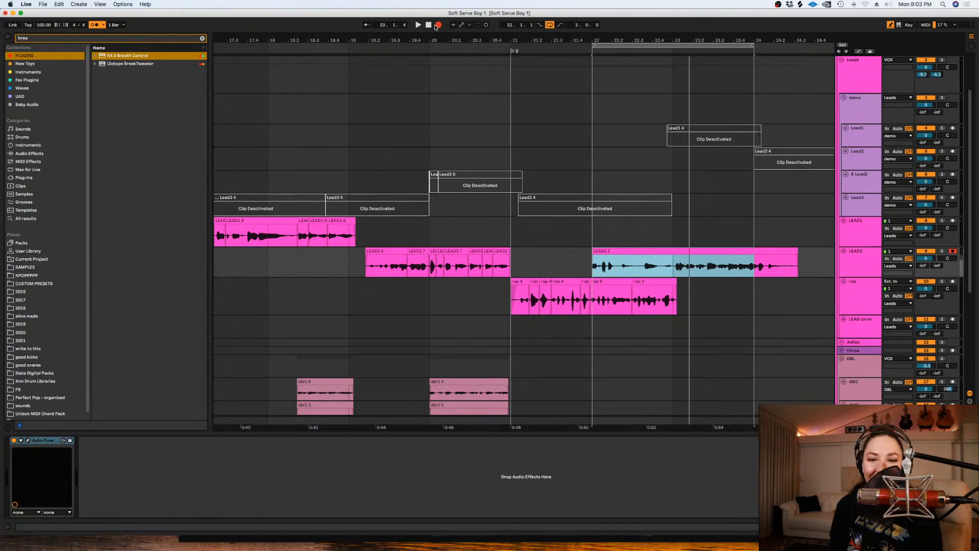
pyautogui.press('space')
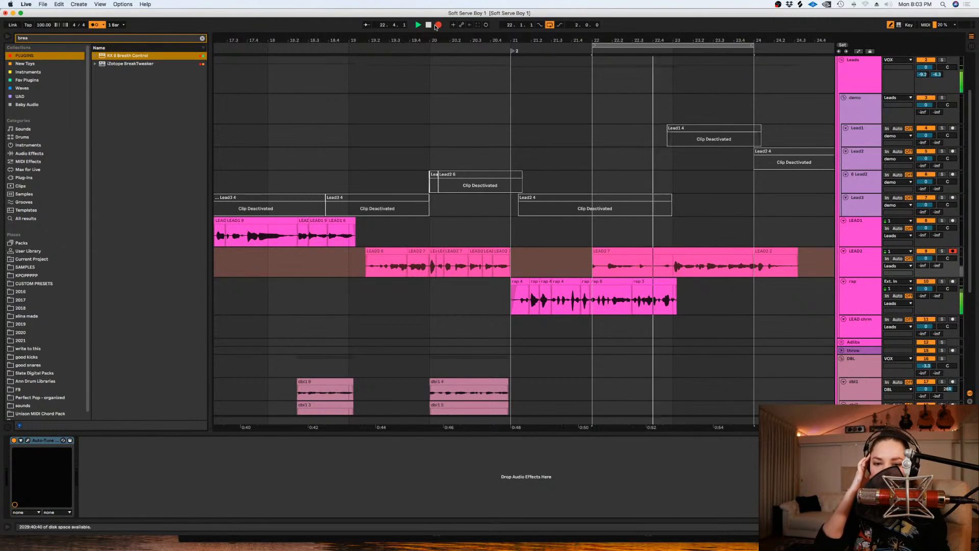
pyautogui.click(437, 25)
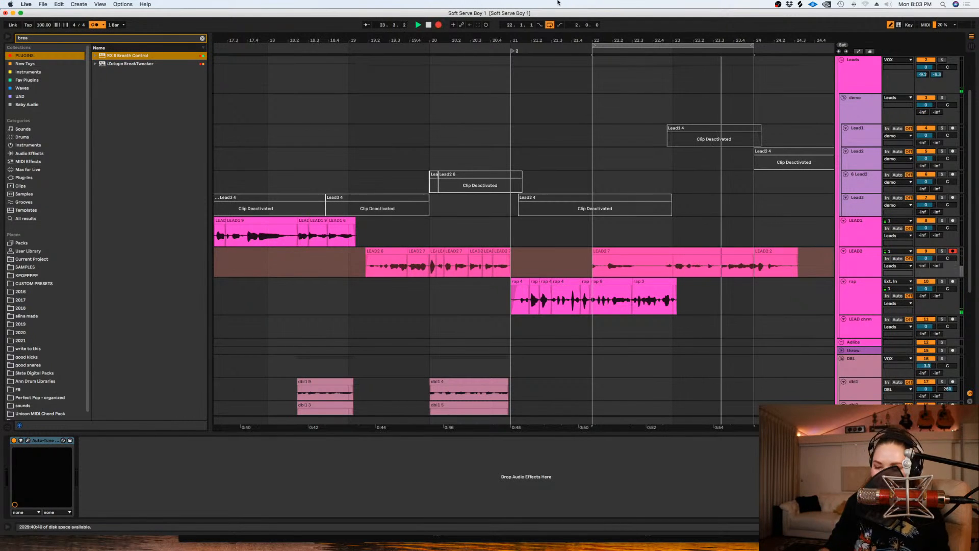
pyautogui.click(438, 25)
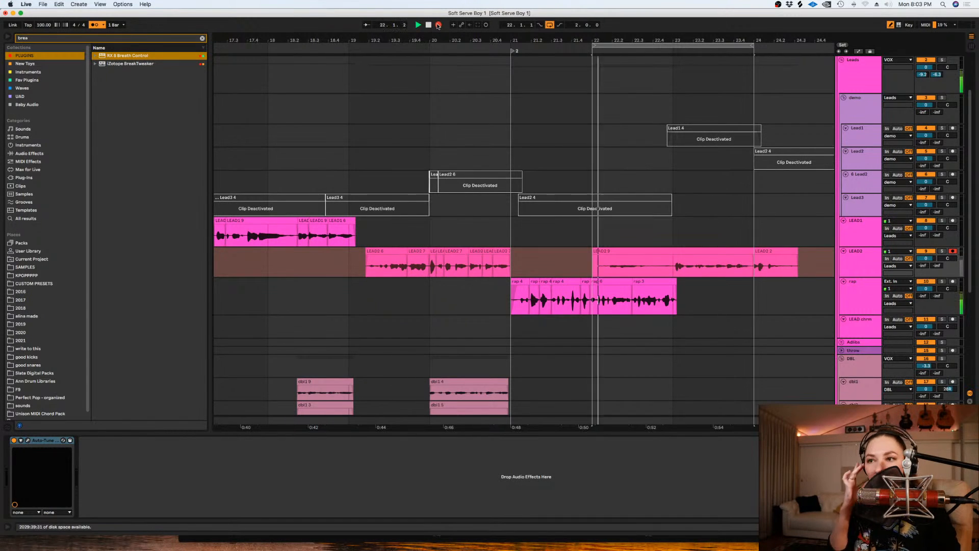
pyautogui.press('space')
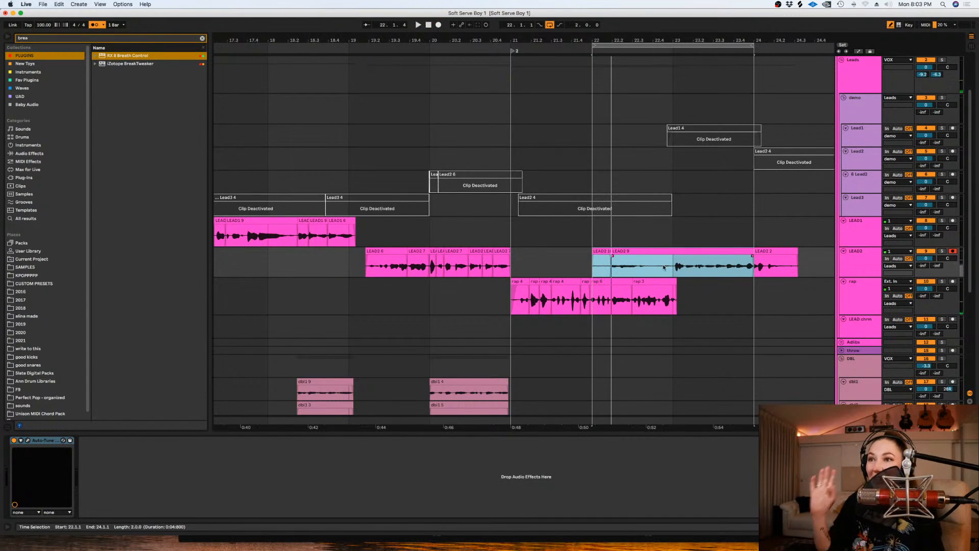
# - Delete the LEAD2 audio from 22.1.1 to about 22.3.4 and show the track's take lanes
pyautogui.moveTo(593, 256); pyautogui.dragTo(659, 257)
pyautogui.press('Delete')
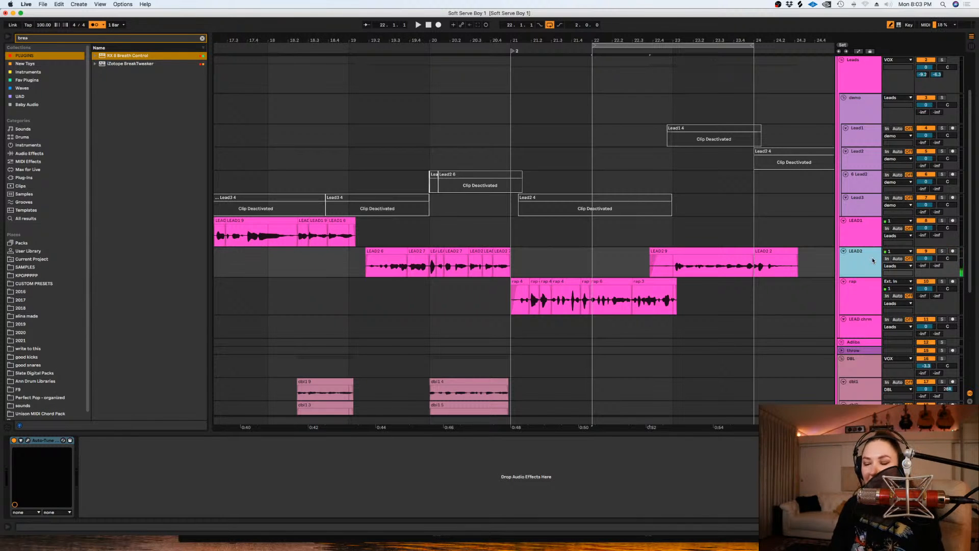
pyautogui.press('super+alt+u')
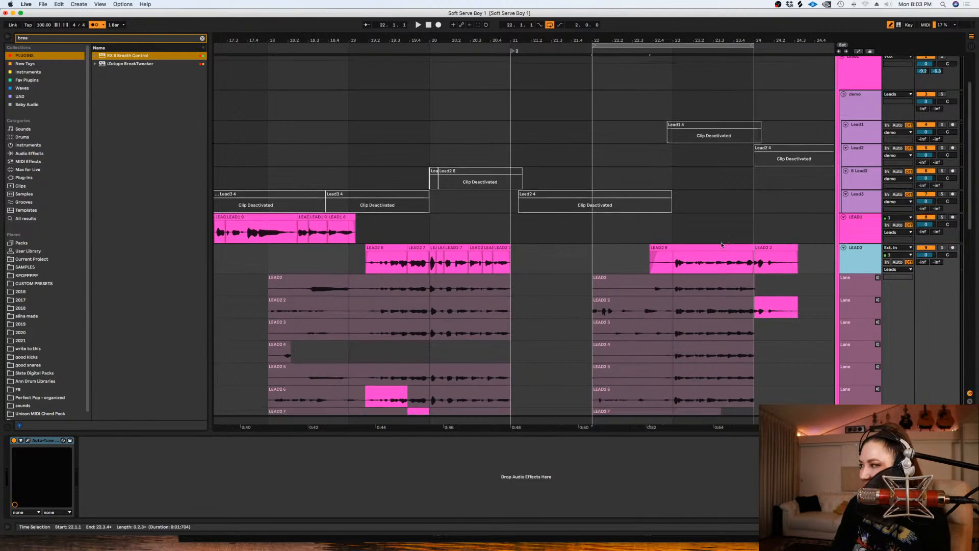
# - Turn off the grid and listen to the LEAD2 phrase around bar 23
pyautogui.scroll(-3, 716, 240)
pyautogui.rightClick(666, 197)
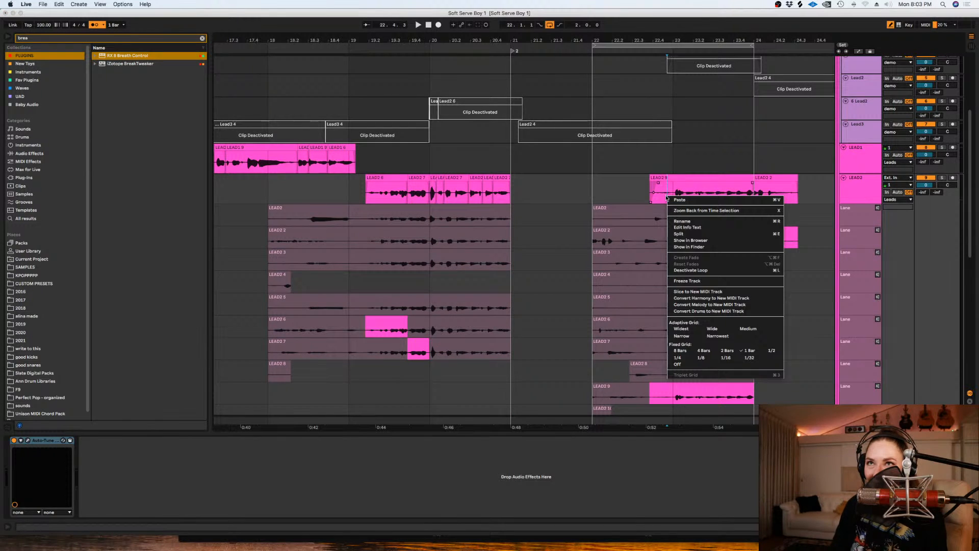
pyautogui.click(677, 364)
pyautogui.press('+')
pyautogui.press('+')
pyautogui.press('space')
pyautogui.press('space')
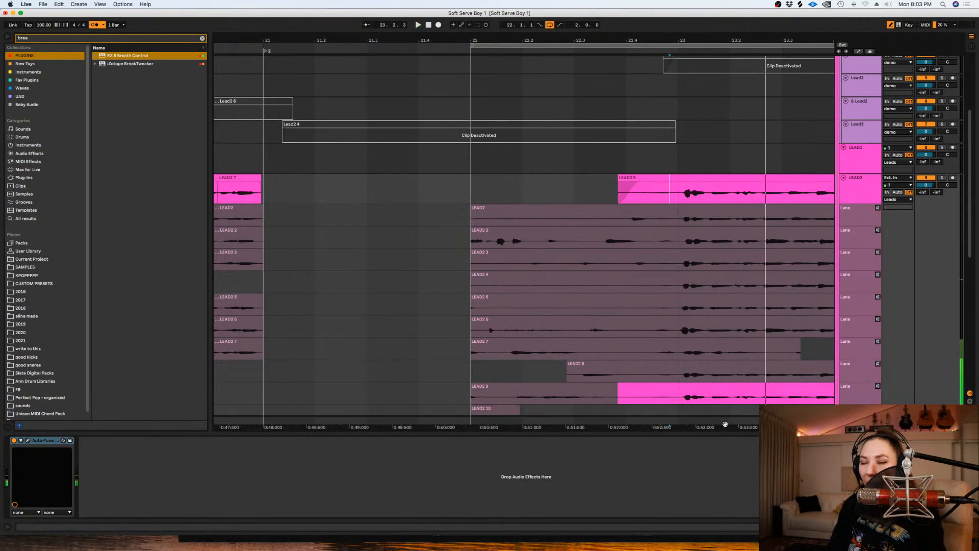
# - Shift all LEAD2 takes between about bars 23 and 24 slightly earlier and play them back
pyautogui.hscroll(5, 725, 424)
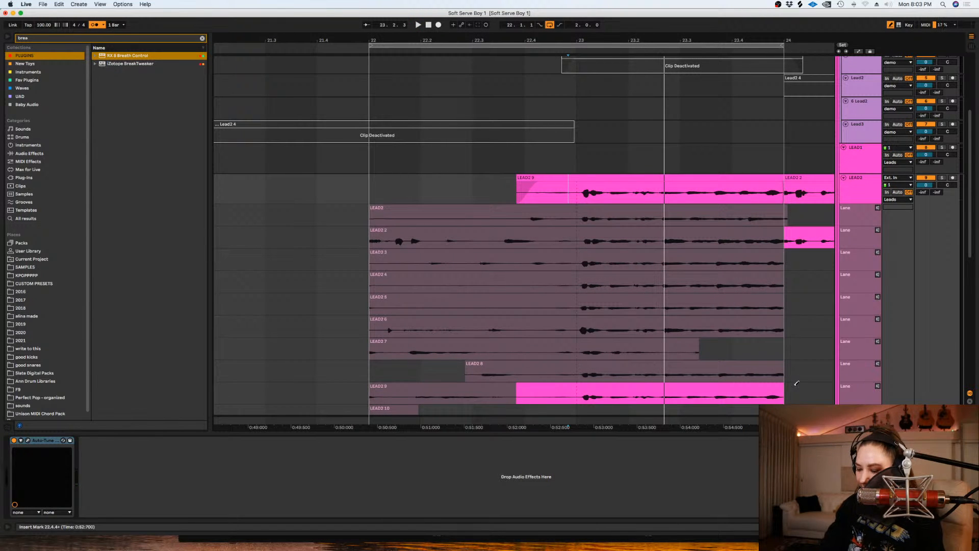
pyautogui.moveTo(802, 397); pyautogui.dragTo(578, 180)
pyautogui.press('space')
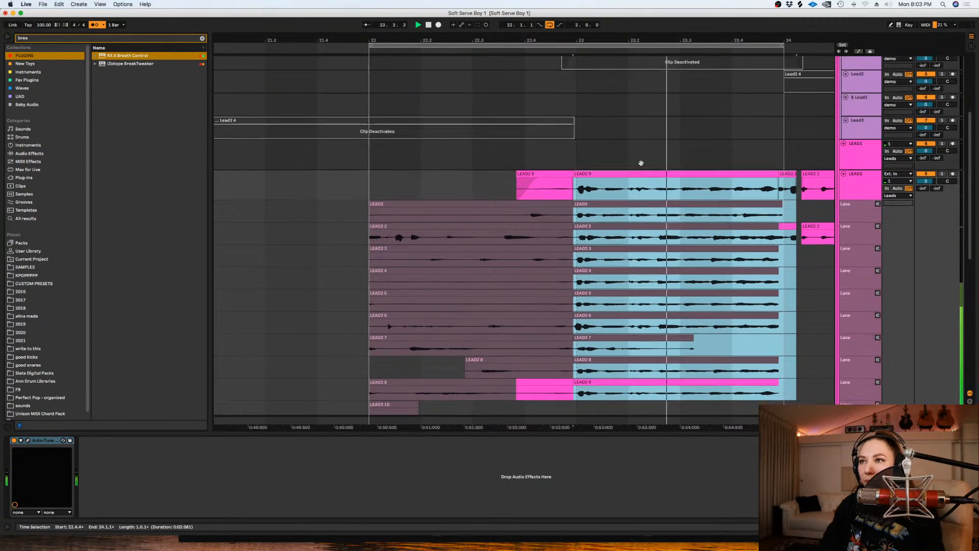
pyautogui.scroll(-3, 714, 301)
pyautogui.press('space')
# - Audition takes 8, 6, 5 and 4 in the LEAD2 comp from just before bar 23 to bar 24
pyautogui.click(784, 283)
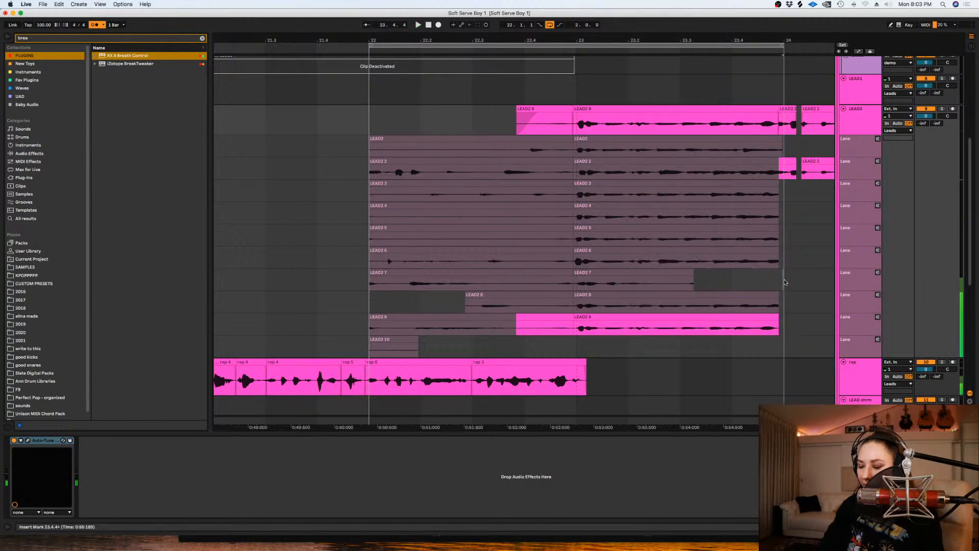
pyautogui.keyDown('shift'); pyautogui.click(569, 302); pyautogui.keyUp('shift')
pyautogui.press('space')
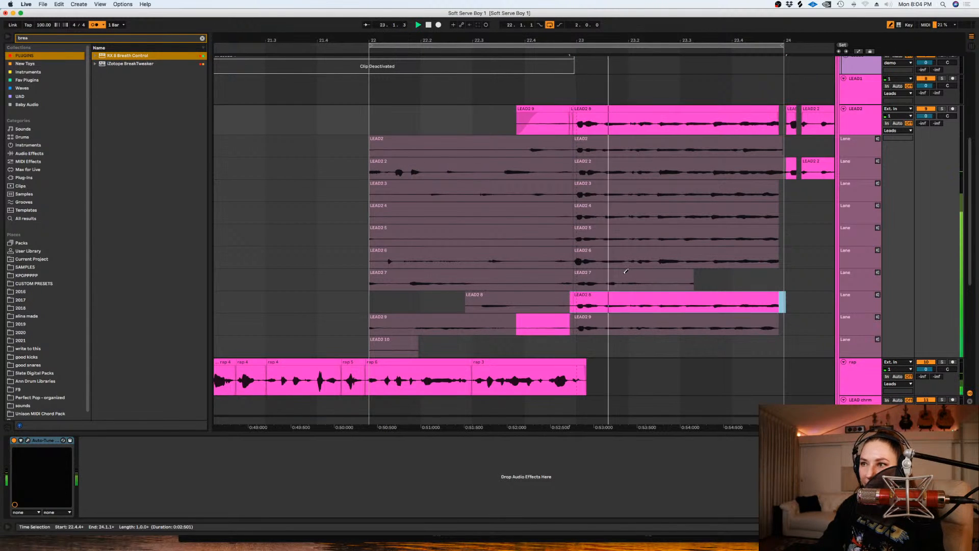
pyautogui.moveTo(793, 257); pyautogui.dragTo(568, 253)
pyautogui.press('space')
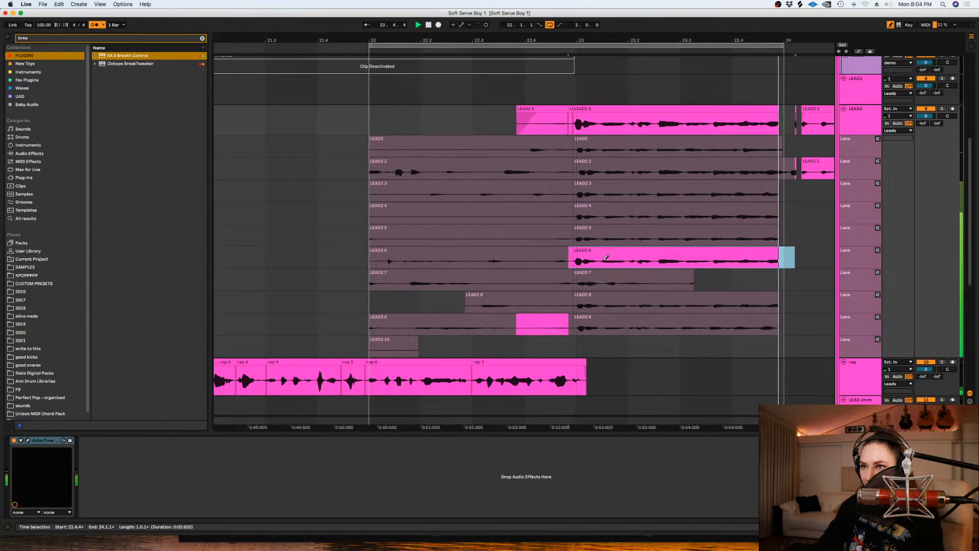
pyautogui.moveTo(785, 227); pyautogui.dragTo(557, 235)
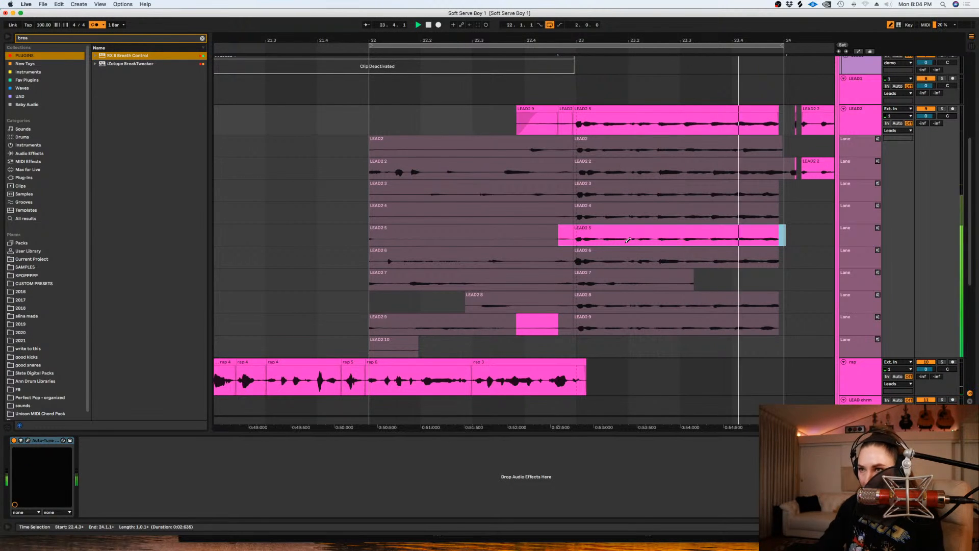
pyautogui.moveTo(795, 207); pyautogui.dragTo(548, 209)
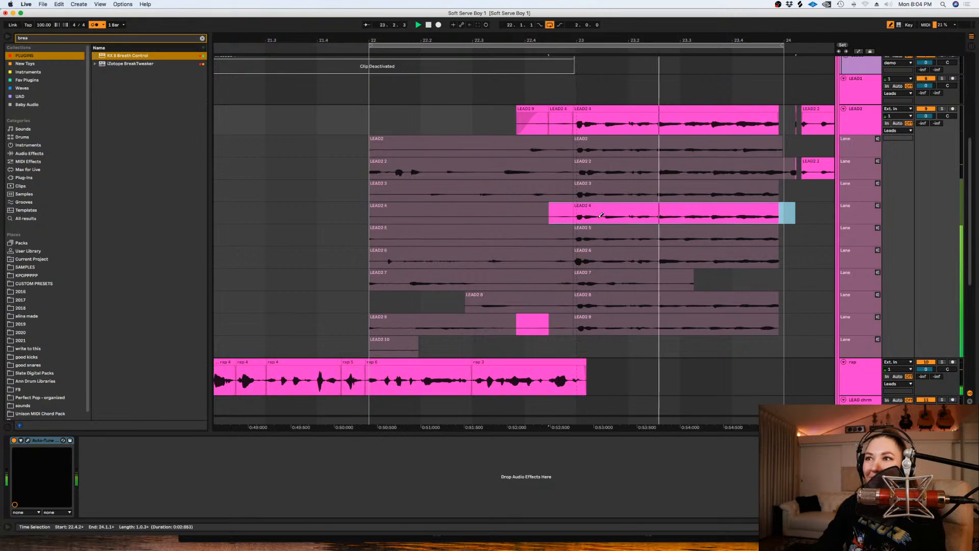
# - Comp take 6 from about 22.4.1 to 23.2.3, and extend the following take 4 clip past bar 24, nudging it slightly earlier
pyautogui.moveTo(658, 260); pyautogui.dragTo(533, 259)
pyautogui.moveTo(777, 109); pyautogui.dragTo(793, 112)
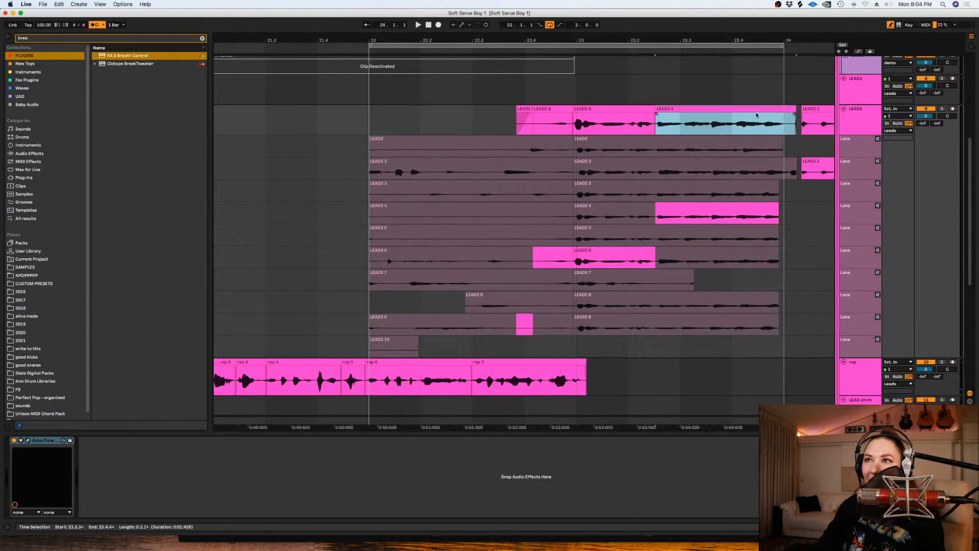
pyautogui.click(732, 113)
pyautogui.click(700, 121)
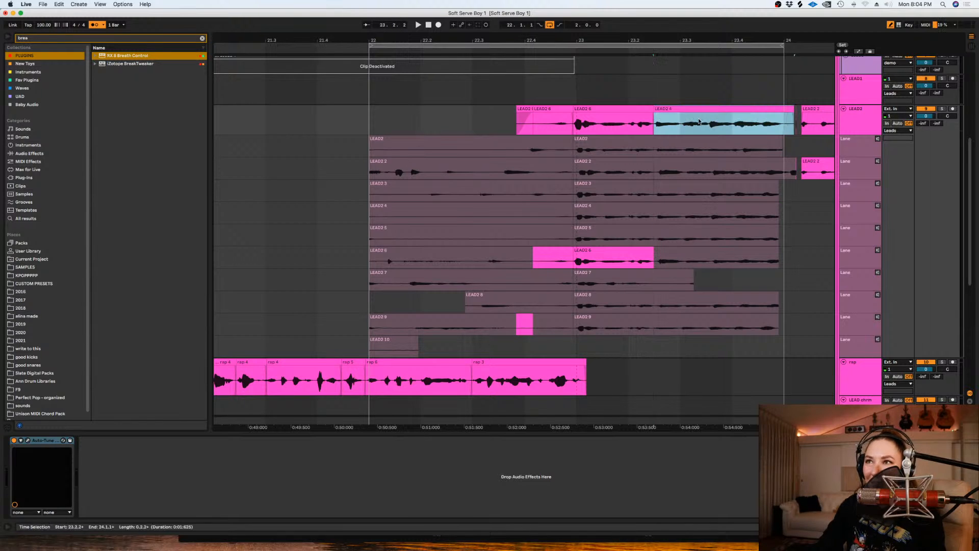
# - Play the LEAD2 comp from about 22.3.4 and fine-tune the edit point between takes 6 and 4 near 23.2.3
pyautogui.click(516, 119)
pyautogui.press('space')
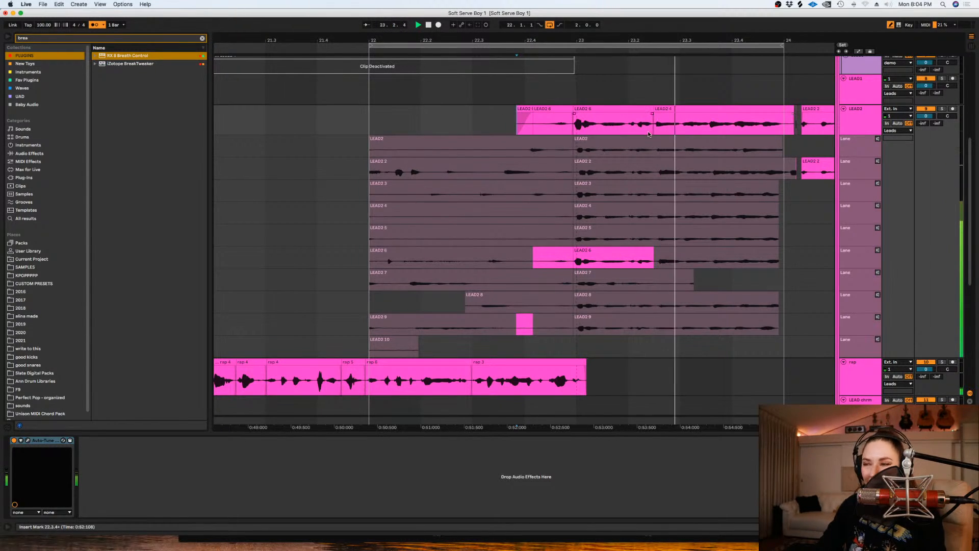
pyautogui.press('space')
pyautogui.moveTo(654, 114); pyautogui.dragTo(655, 114)
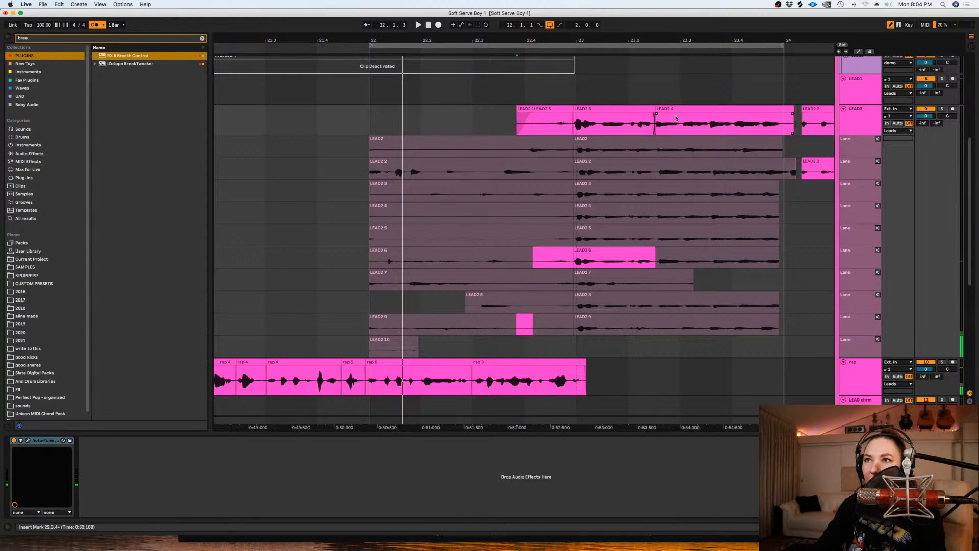
# - Split the LEAD2 take 4 clip at about 23.2.4, nudge the second part slightly earlier and play back the edit
pyautogui.click(678, 122)
pyautogui.press('super+e')
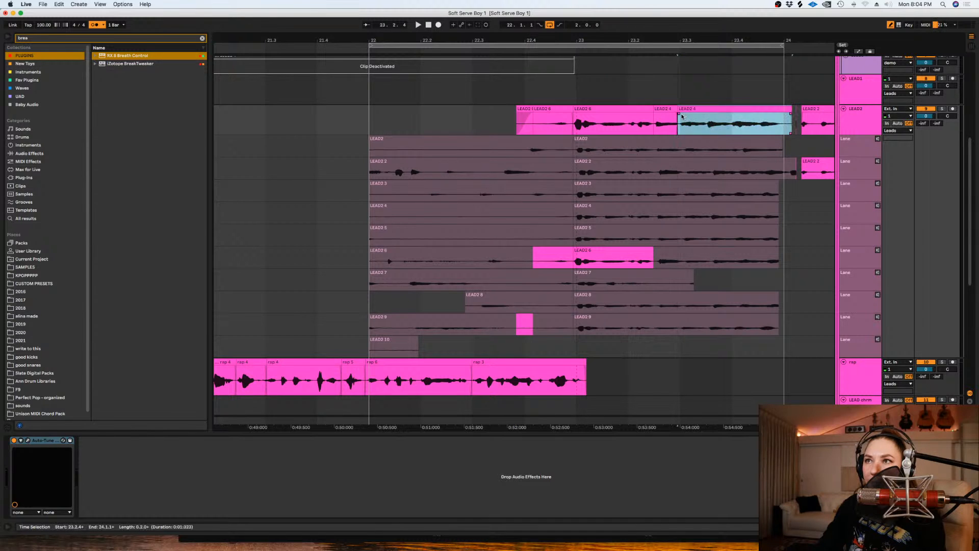
pyautogui.click(646, 124)
pyautogui.press('space')
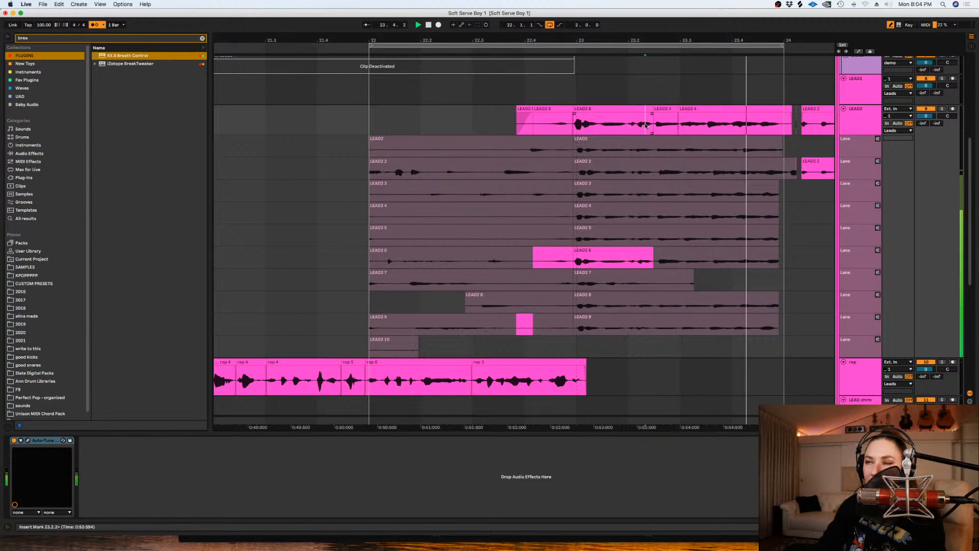
# - Set the grid to 1 bar and copy the LEAD2 comp from about 22.3.4 to just past 24.1.1 into the first take lane
pyautogui.rightClick(635, 105)
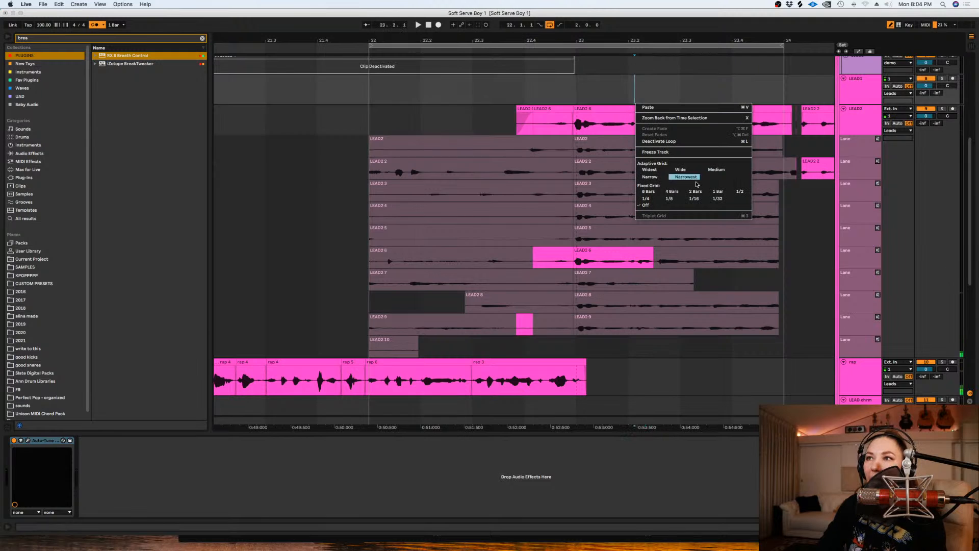
pyautogui.click(715, 193)
pyautogui.moveTo(794, 130); pyautogui.dragTo(521, 121)
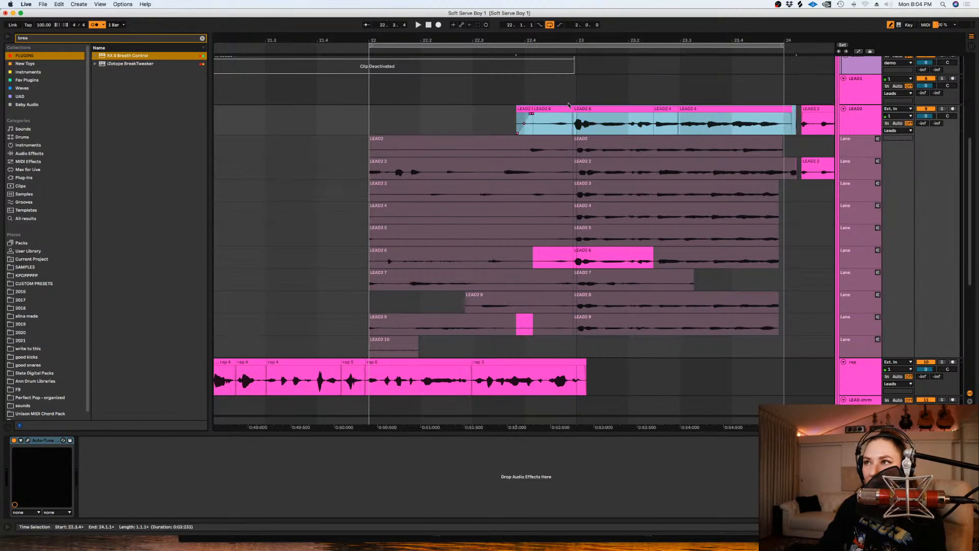
pyautogui.moveTo(603, 109); pyautogui.dragTo(601, 141)
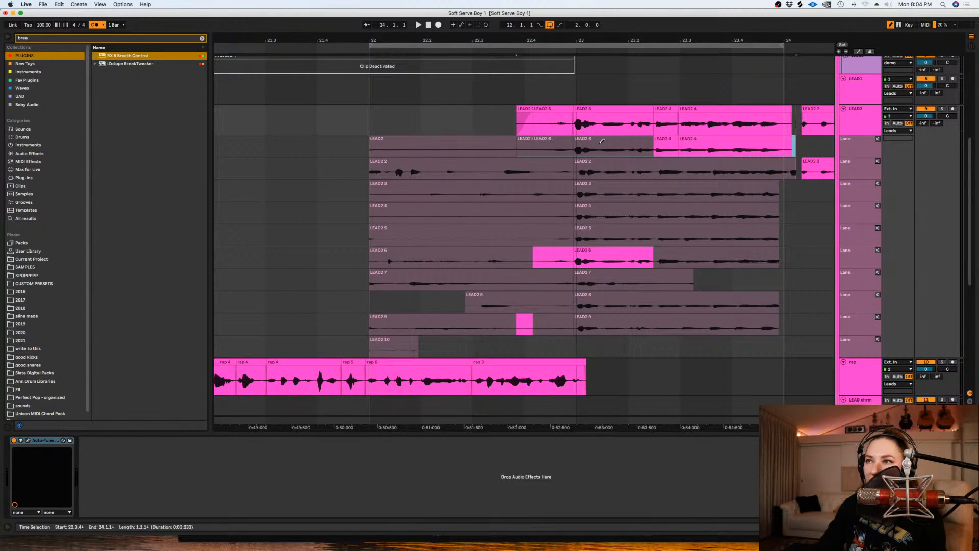
# - Delete the leftover LEAD2 clip after bar 24 and trim the comp's tail back to 24.1.1
pyautogui.press('-')
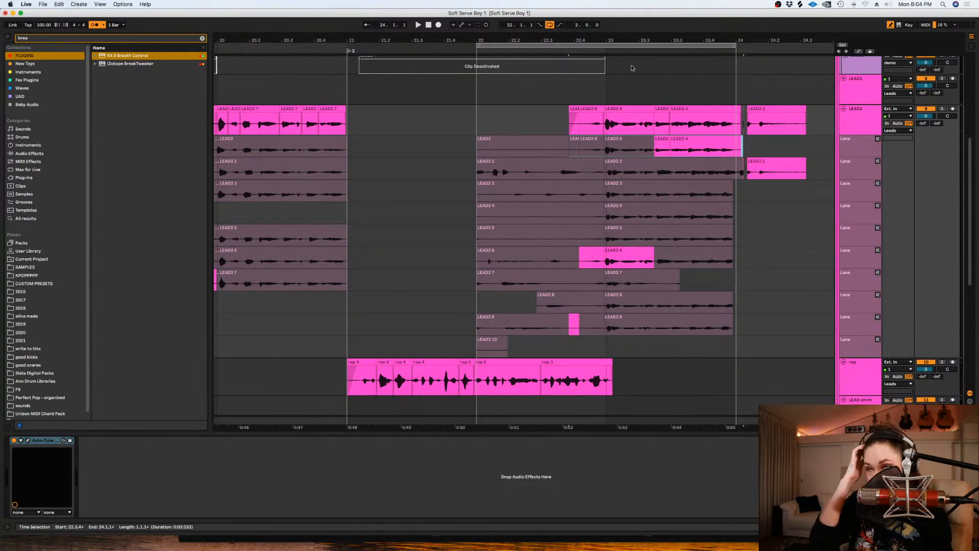
pyautogui.click(756, 109)
pyautogui.press('Delete')
pyautogui.moveTo(744, 125); pyautogui.dragTo(736, 126)
pyautogui.press('Delete')
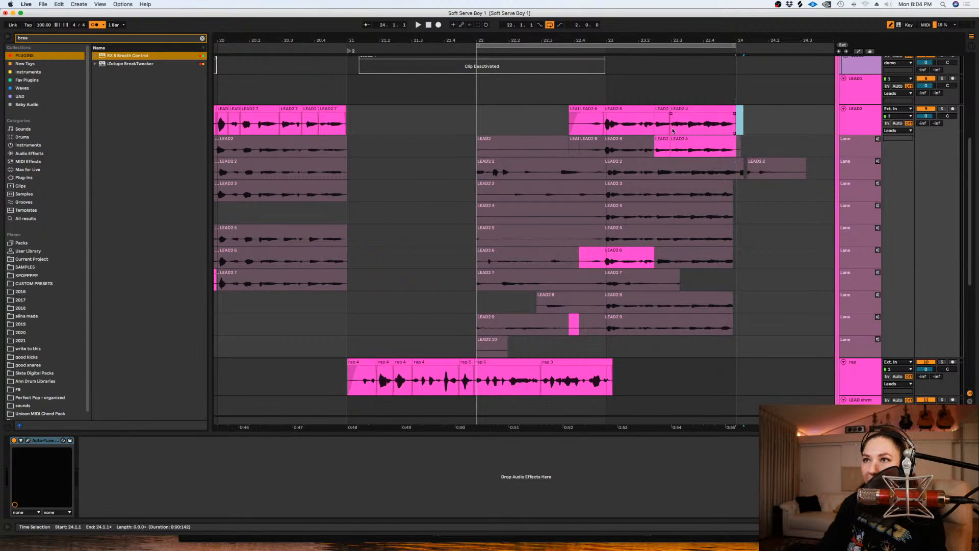
# - Set the grid to 1/2, loop LEAD2 from 22.3.1 to 24.1.1 and record new takes over that range
pyautogui.rightClick(472, 98)
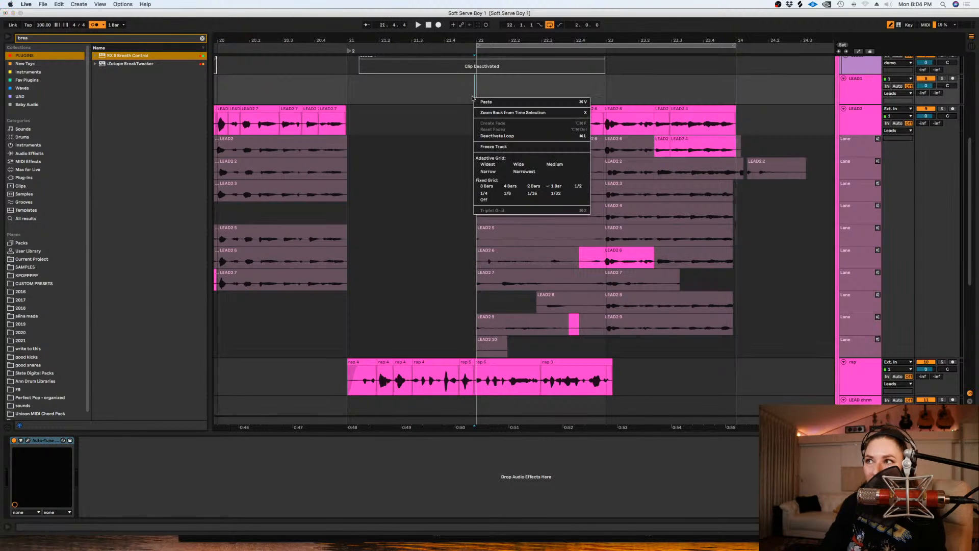
pyautogui.click(572, 187)
pyautogui.click(473, 109)
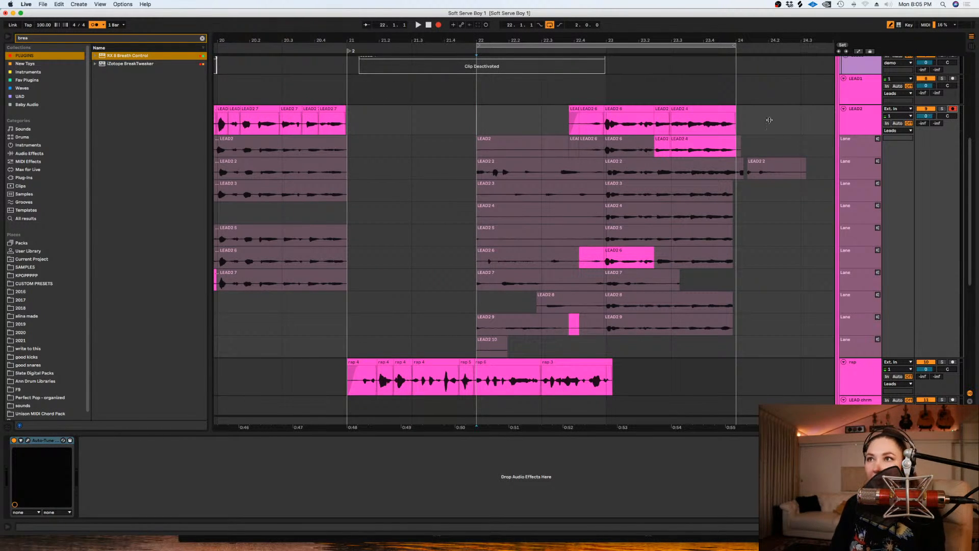
pyautogui.click(609, 122)
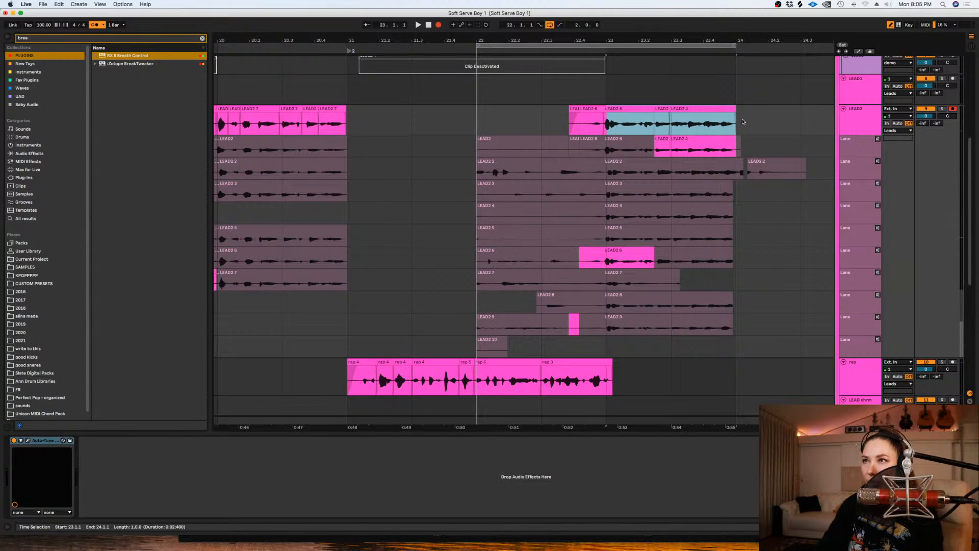
pyautogui.moveTo(738, 121); pyautogui.dragTo(534, 120)
pyautogui.press('super+l')
pyautogui.click(438, 24)
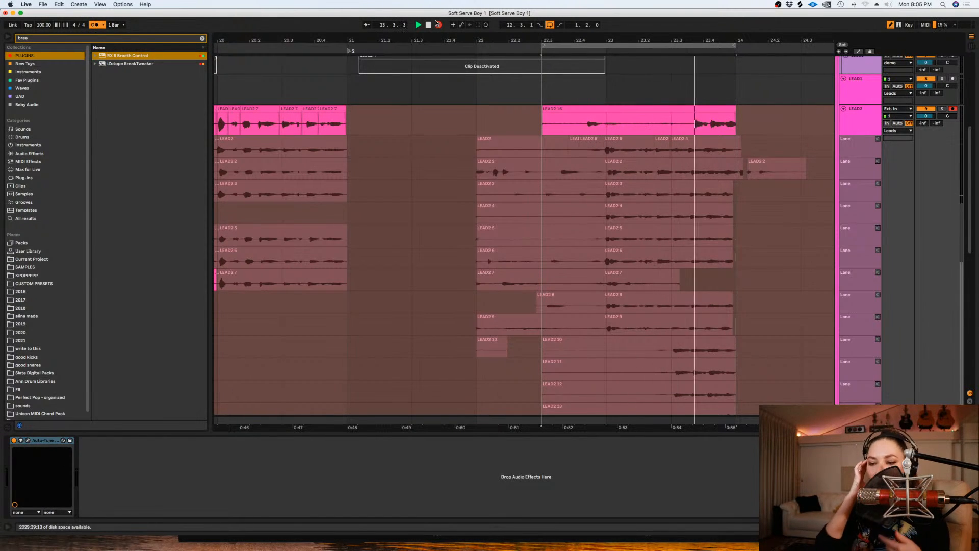
pyautogui.press('space')
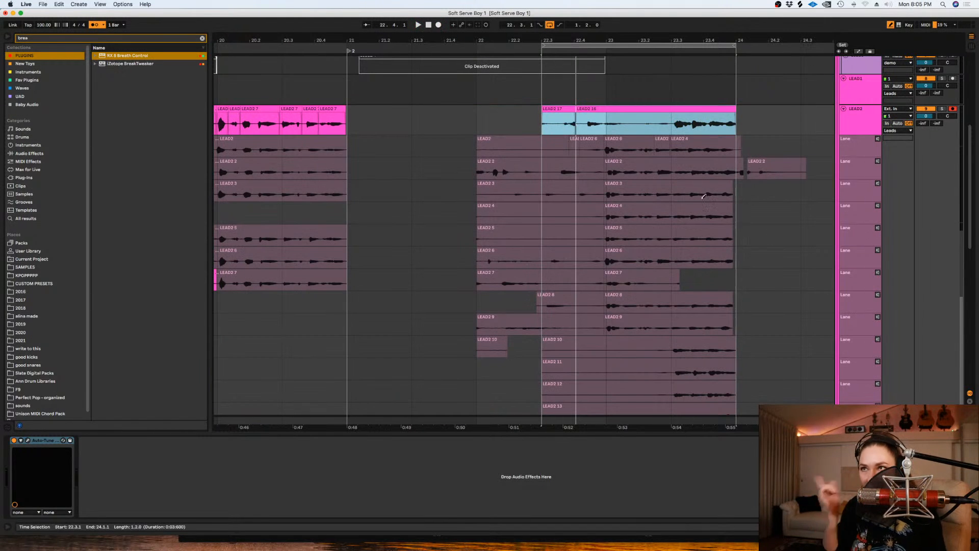
# - Restore the saved take 6 and 4 comp from 23.1.1 to 23.3.1, start it slightly earlier, turn looping off and play it
pyautogui.click(657, 145)
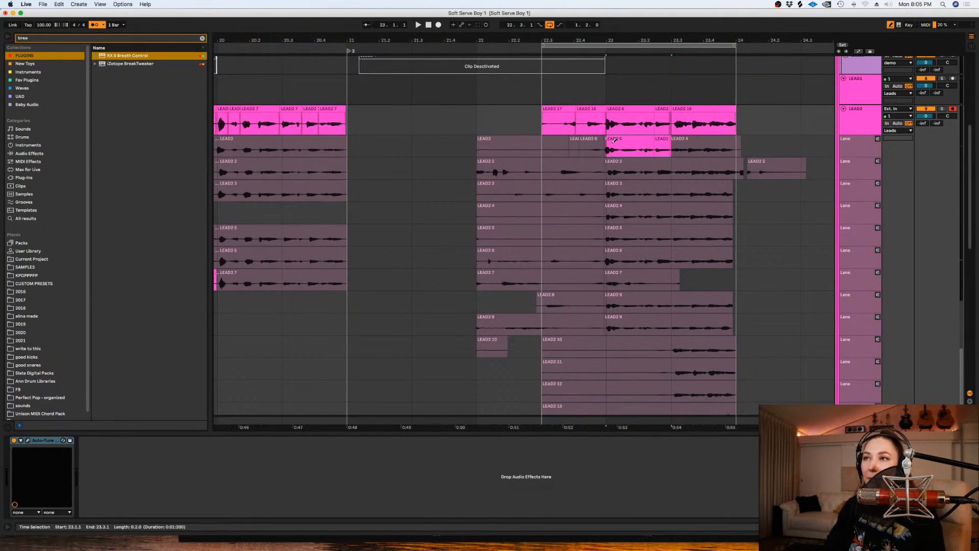
pyautogui.moveTo(606, 110); pyautogui.dragTo(601, 109)
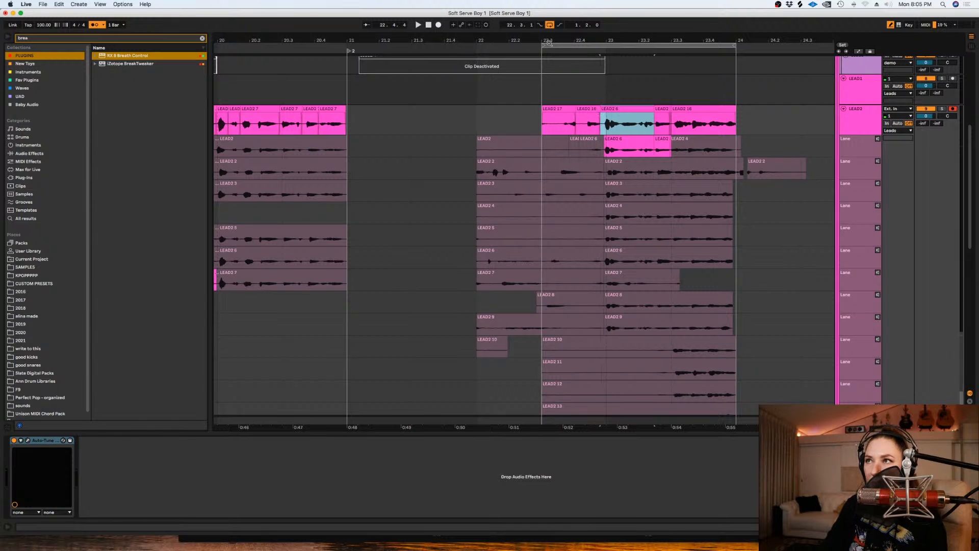
pyautogui.click(548, 27)
pyautogui.press('space')
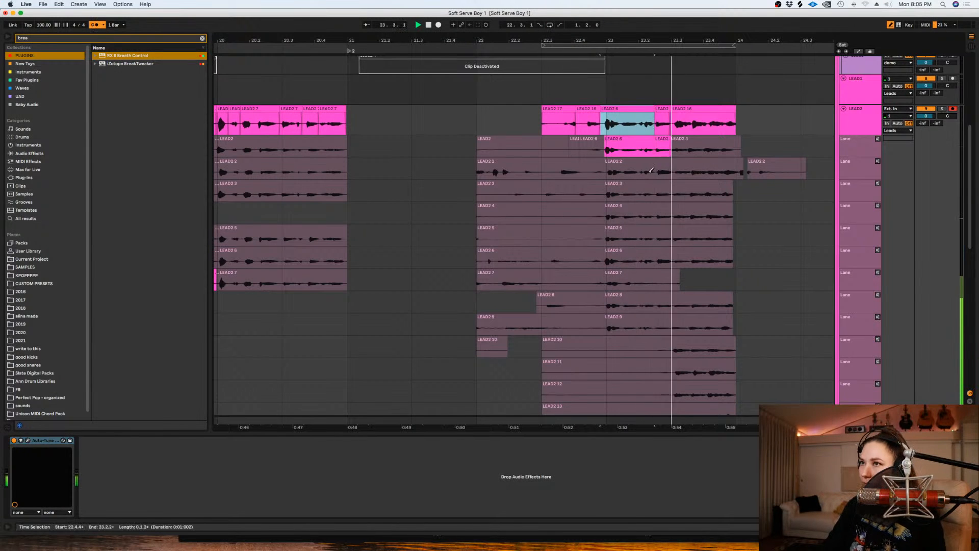
# - Nudge the LEAD2 take 16 clip at 23.3.1 slightly earlier and play back the edit
pyautogui.click(689, 110)
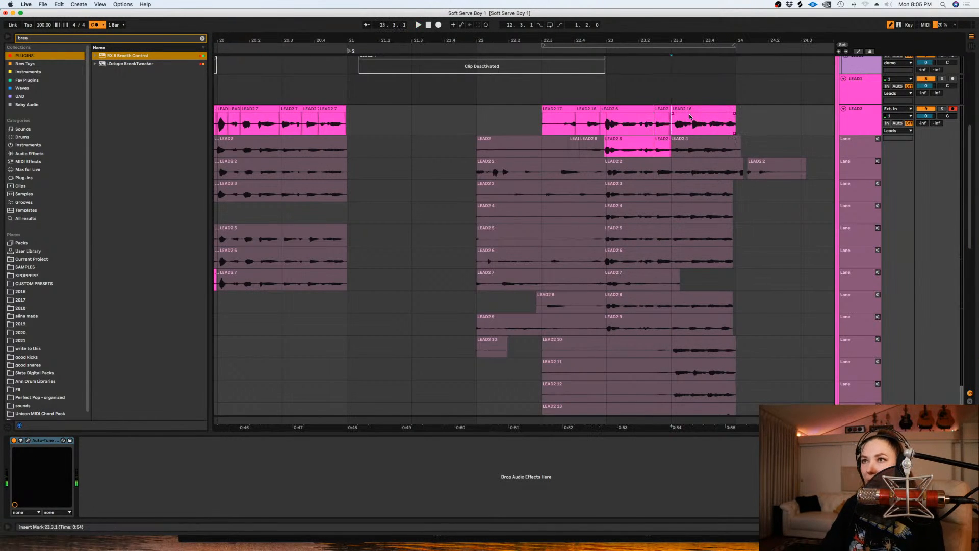
pyautogui.press('z')
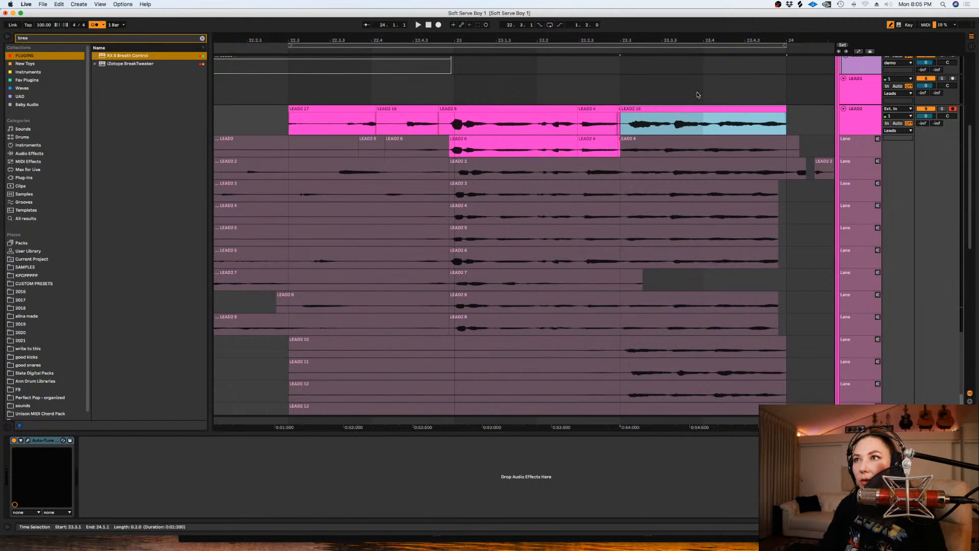
pyautogui.moveTo(666, 113); pyautogui.dragTo(663, 118)
pyautogui.press('space')
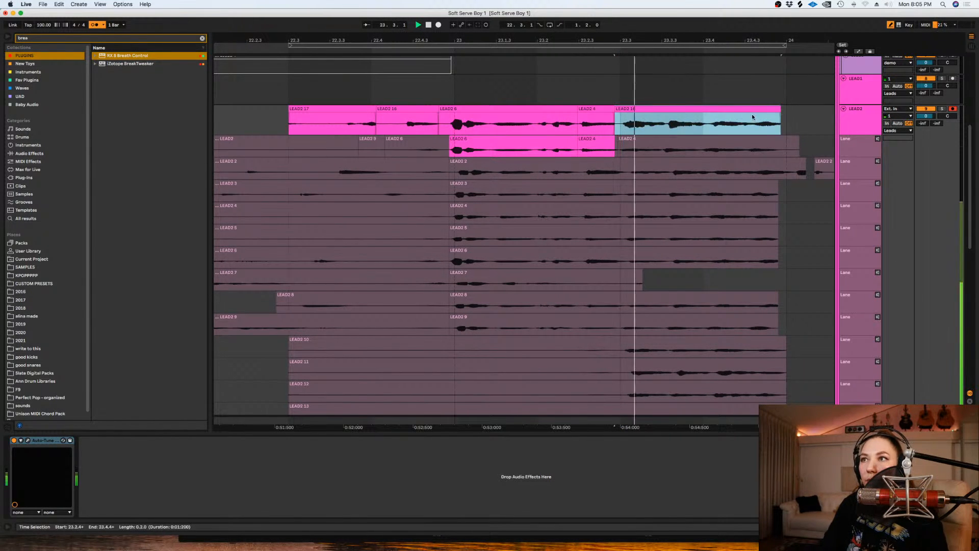
pyautogui.press('space')
# - Split the take 16 clip at about 23.4.1, move its second part to end just past 24.1.1 and play it back
pyautogui.moveTo(803, 116); pyautogui.dragTo(710, 116)
pyautogui.press('space')
pyautogui.click(605, 126)
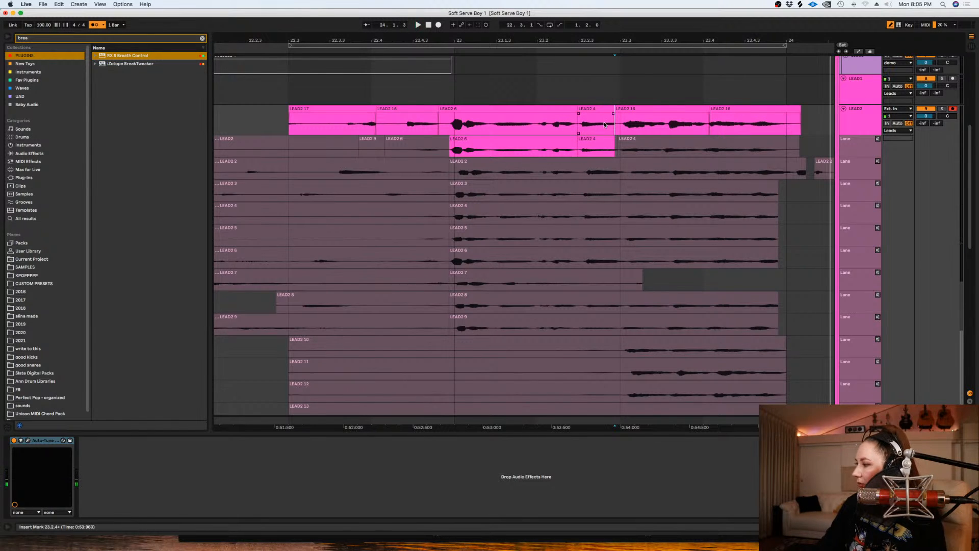
# - Adjust the edit point between takes 4 and 16 near 23.3.1, delete LEAD2 audio from 22.3.1 to about 22.4.4 and play back
pyautogui.press('-')
pyautogui.press('-')
pyautogui.moveTo(614, 108); pyautogui.dragTo(615, 114)
pyautogui.moveTo(487, 125); pyautogui.dragTo(576, 122)
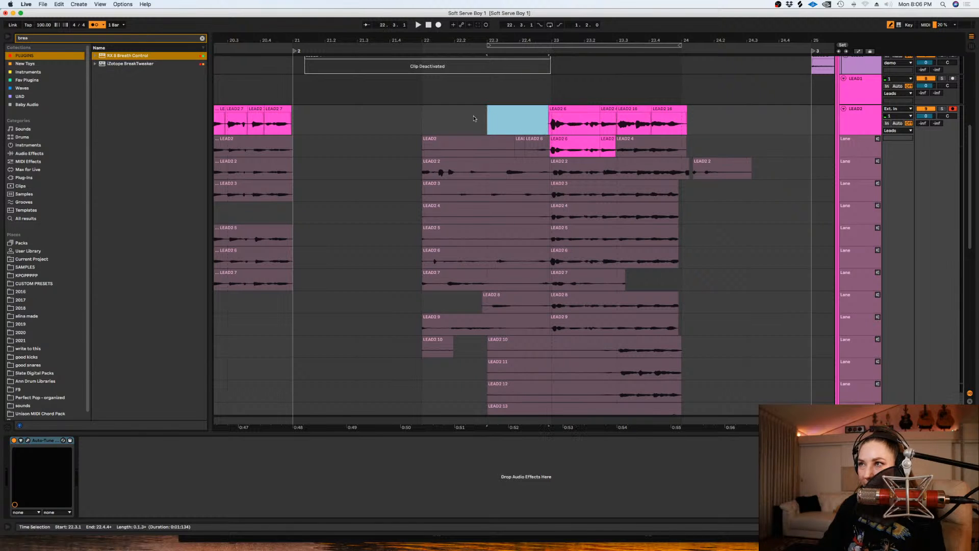
pyautogui.press('Delete')
pyautogui.press('space')
# - Stop playback and set the LEAD2 loop range to 22.1.1 through 23.3.1
pyautogui.press('+')
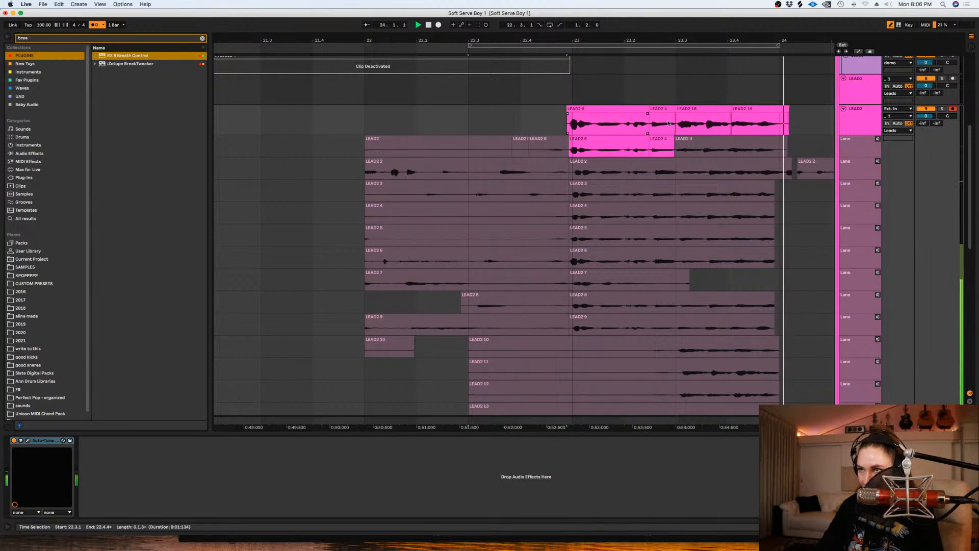
pyautogui.moveTo(677, 125); pyautogui.dragTo(396, 123)
pyautogui.press('space')
pyautogui.press('super+l')
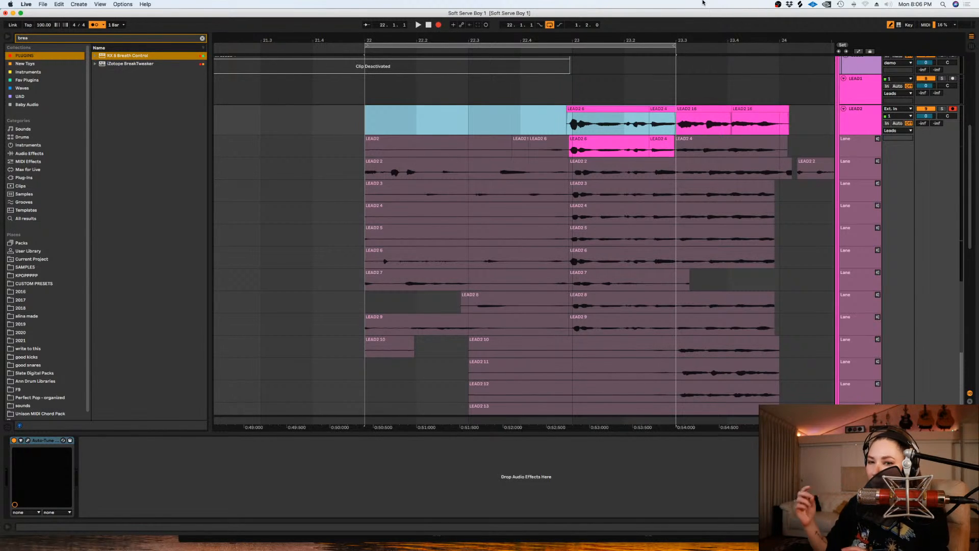
pyautogui.press('space')
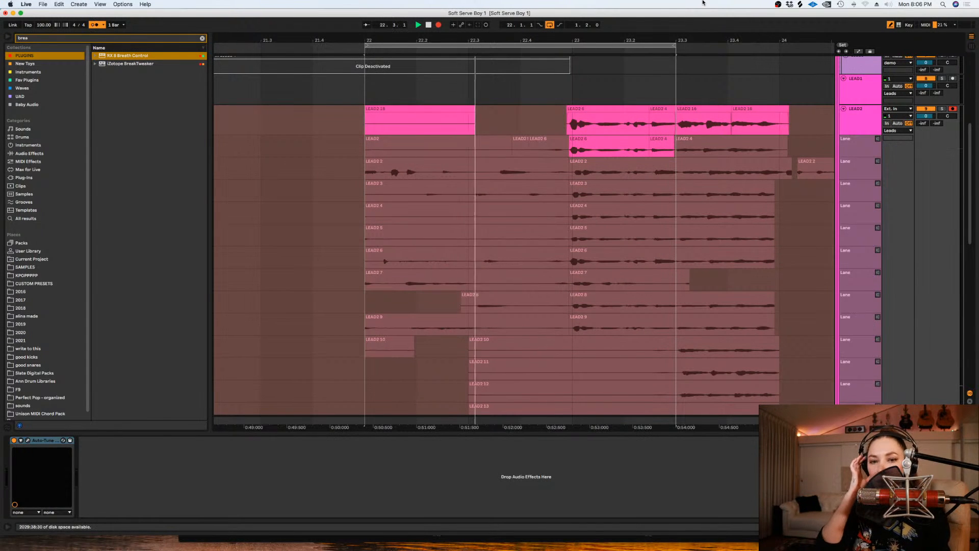
pyautogui.press('space')
pyautogui.press('super+z')
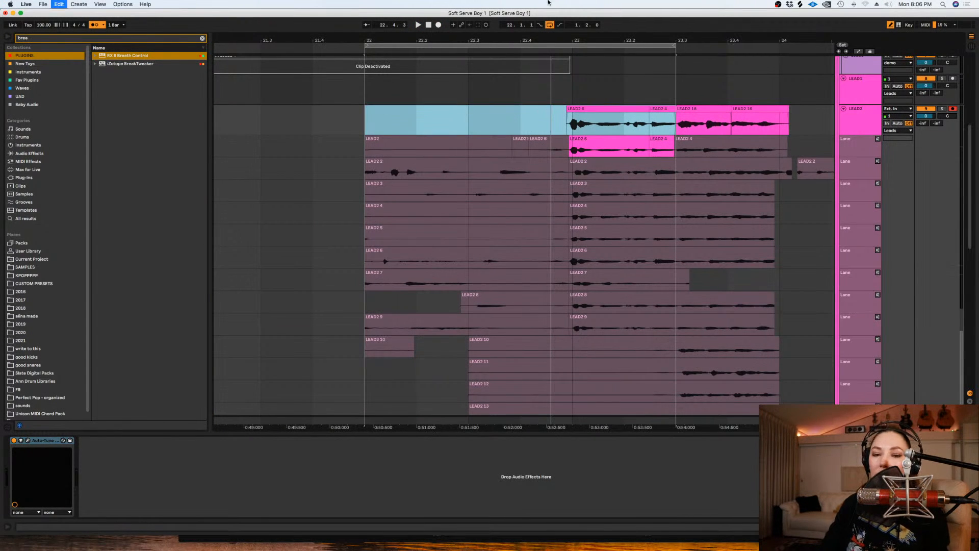
# - Record new LEAD2 takes over the loop from 22.1.1 to 23.3.1 and turn looping off
pyautogui.click(438, 25)
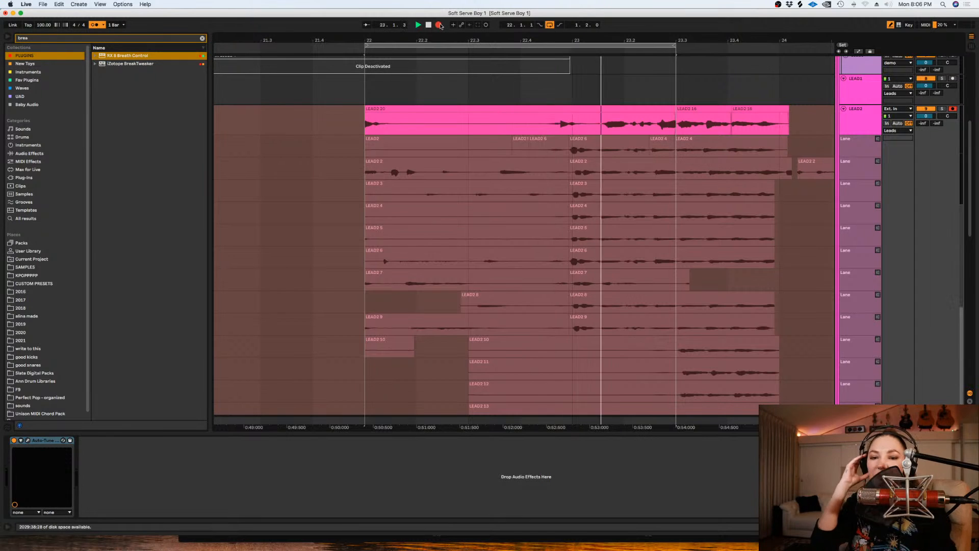
pyautogui.press('space')
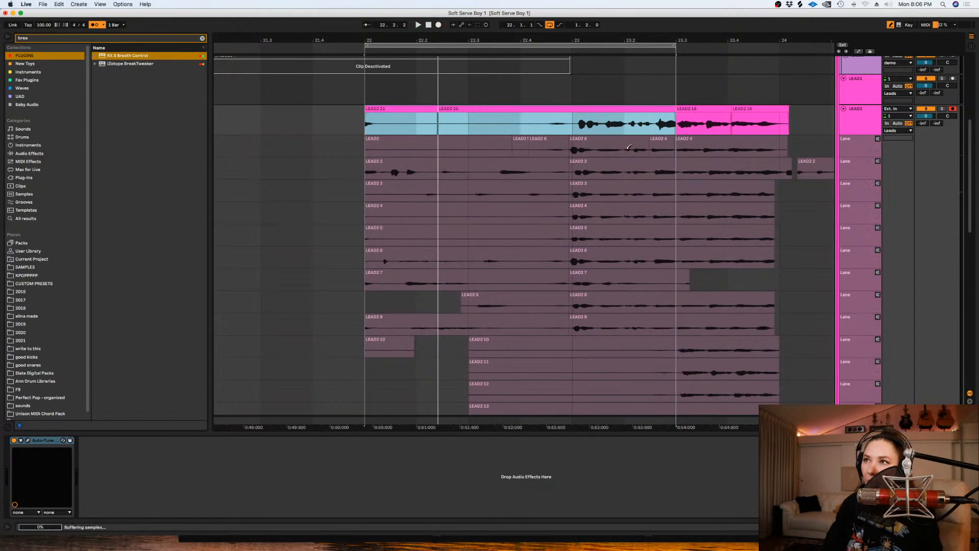
pyautogui.click(550, 26)
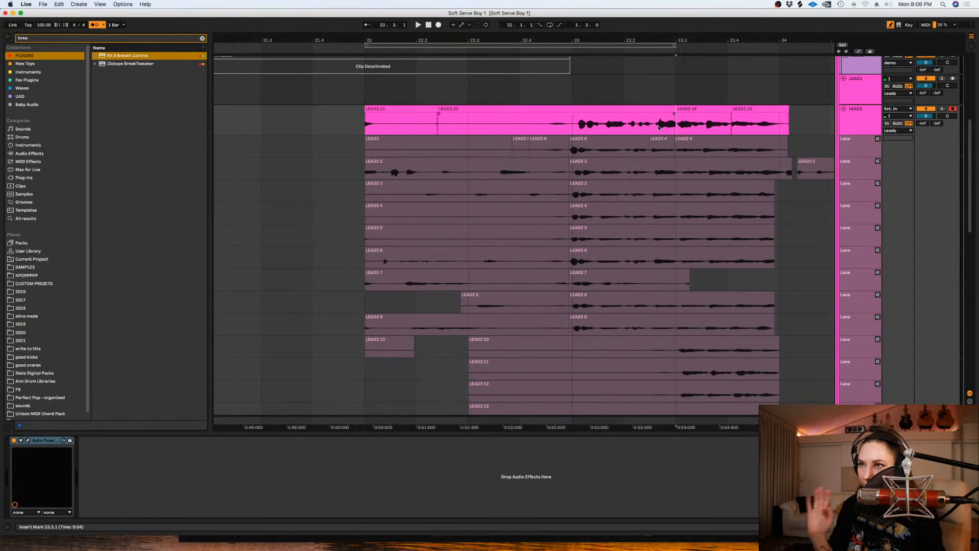
# - Nudge LEAD2 take 20 slightly earlier, extend its end to take 16 just after 23.3.1 and adjust the edit point between them
pyautogui.press('+')
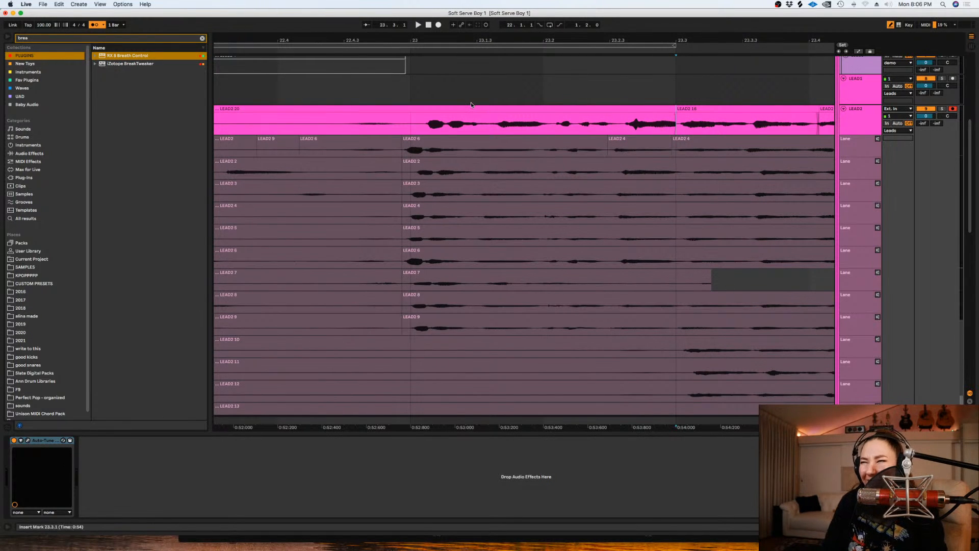
pyautogui.moveTo(473, 112); pyautogui.dragTo(457, 116)
pyautogui.click(669, 116)
pyautogui.moveTo(662, 111); pyautogui.dragTo(673, 112)
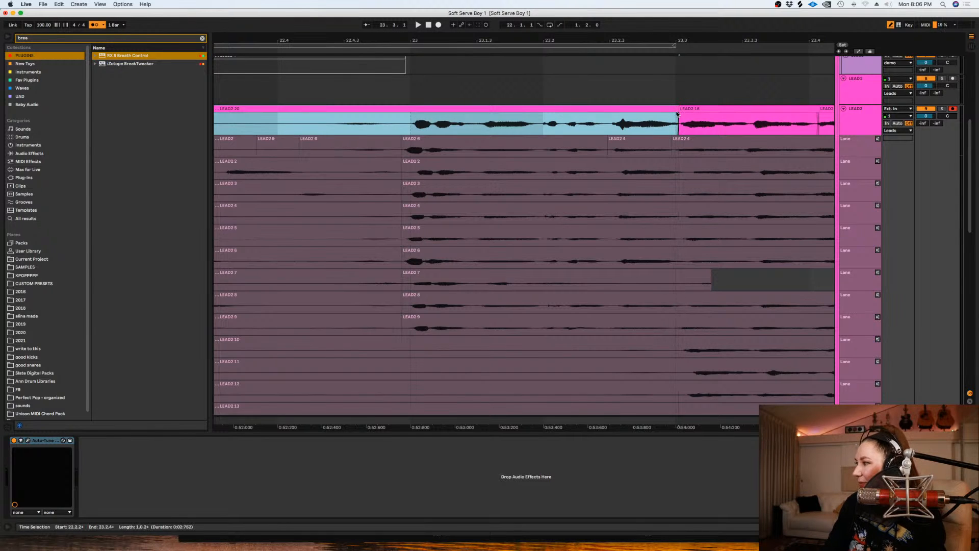
pyautogui.moveTo(681, 114); pyautogui.dragTo(682, 116)
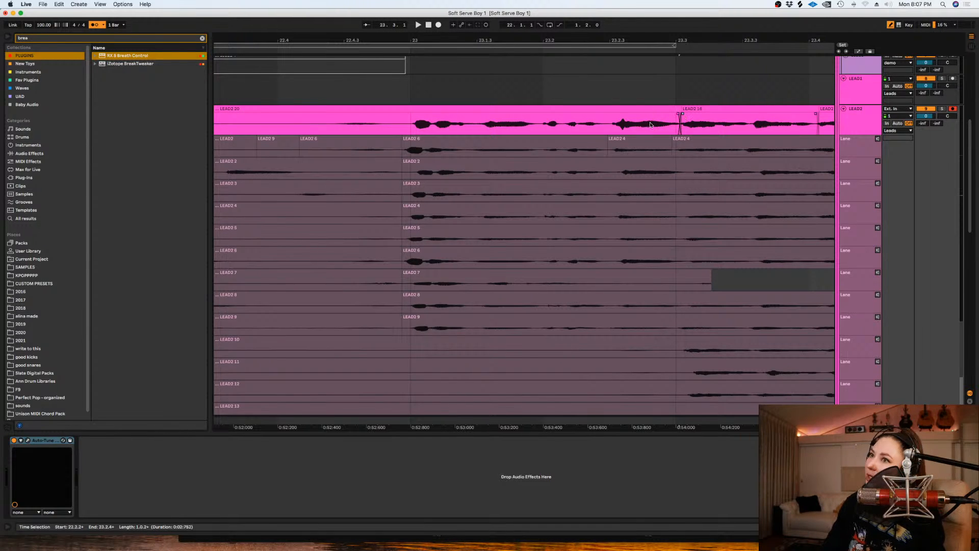
pyautogui.press('-')
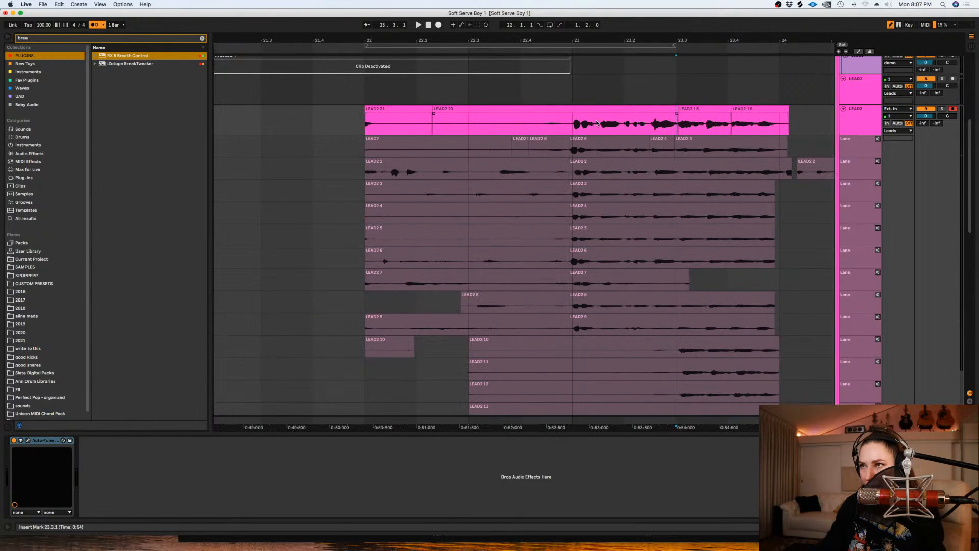
# - Delete the LEAD2 audio from 22.1.1 to about 22.4.2 and add a fade-in to the start of take 20
pyautogui.moveTo(491, 116); pyautogui.dragTo(542, 126)
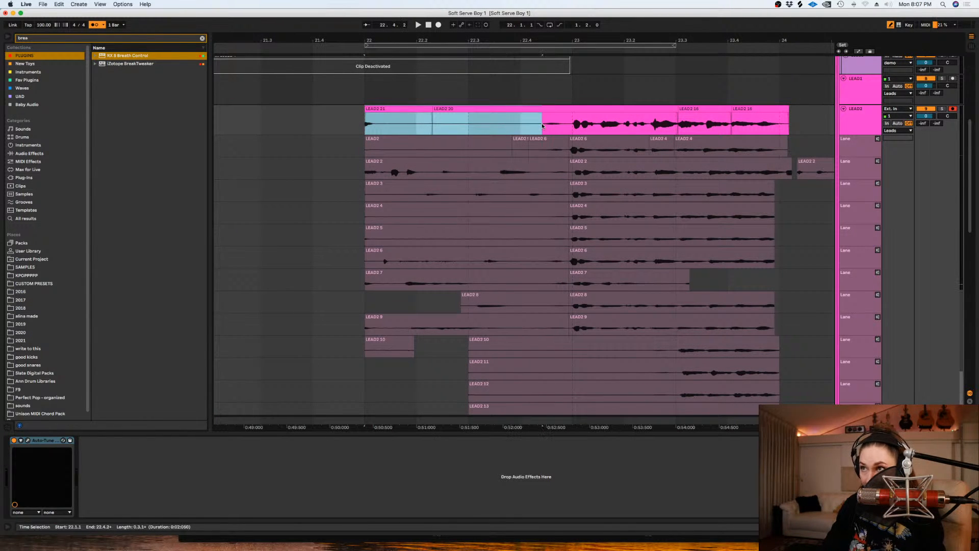
pyautogui.press('Delete')
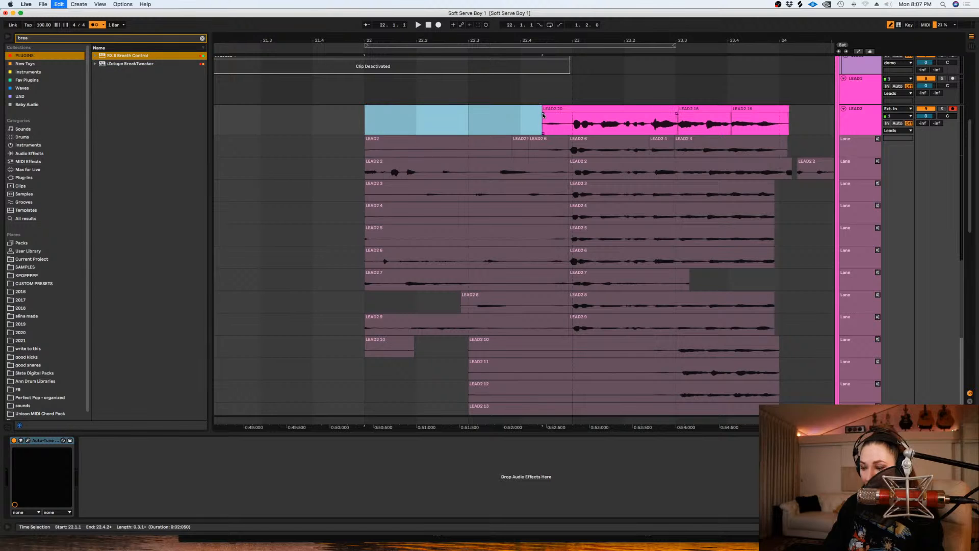
pyautogui.moveTo(544, 115); pyautogui.dragTo(564, 128)
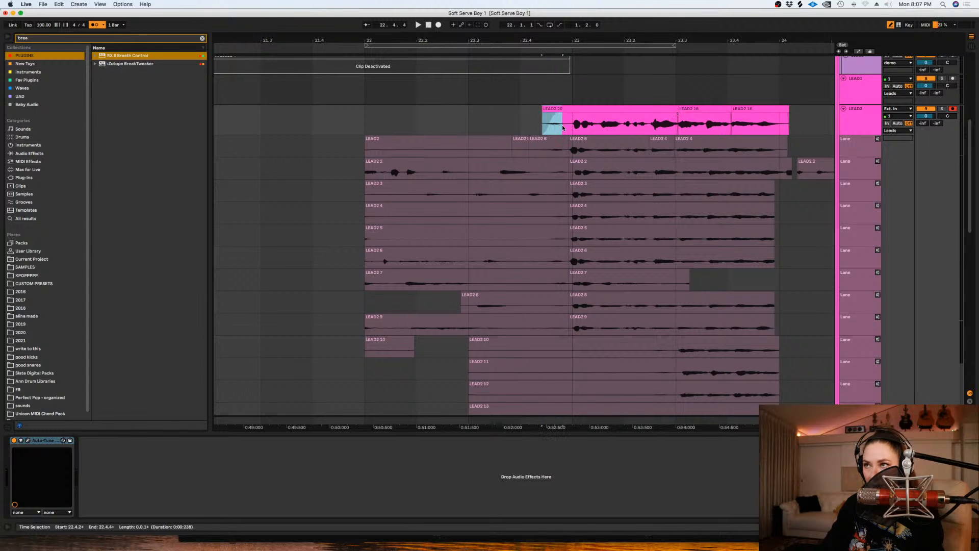
# - Split LEAD2 take 20 at about 22.4.4, lower the gain of its short first part and play back the phrase
pyautogui.press('super+e')
pyautogui.moveTo(139, 278); pyautogui.dragTo(139, 286)
pyautogui.hotkey('shift', 'Tab')
pyautogui.press('space')
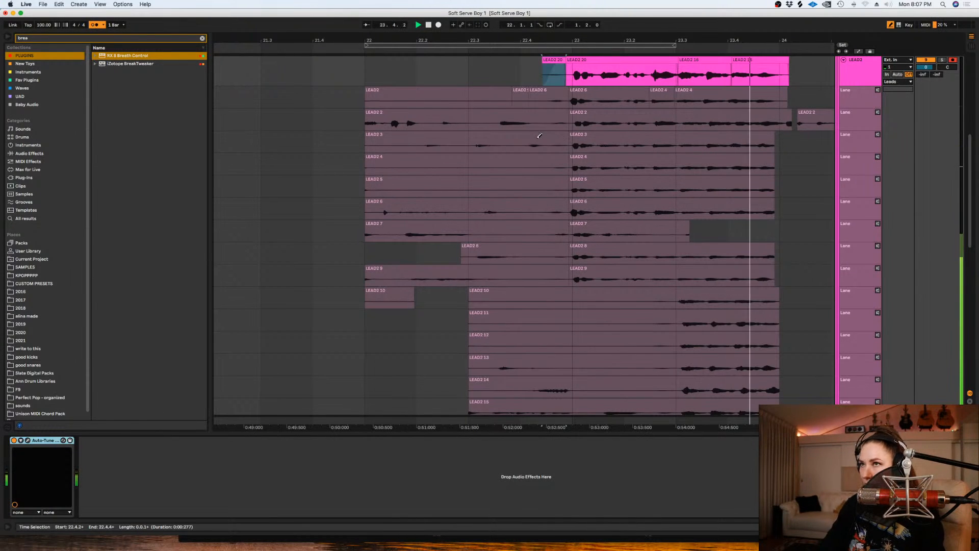
# - Hide LEAD2's take lanes and automate Auto-Tune EFX Device On to Off from about 22.3.3 to just past 24.1.1, playing it back
pyautogui.scroll(5, 860, 225)
pyautogui.press('alt+super+u')
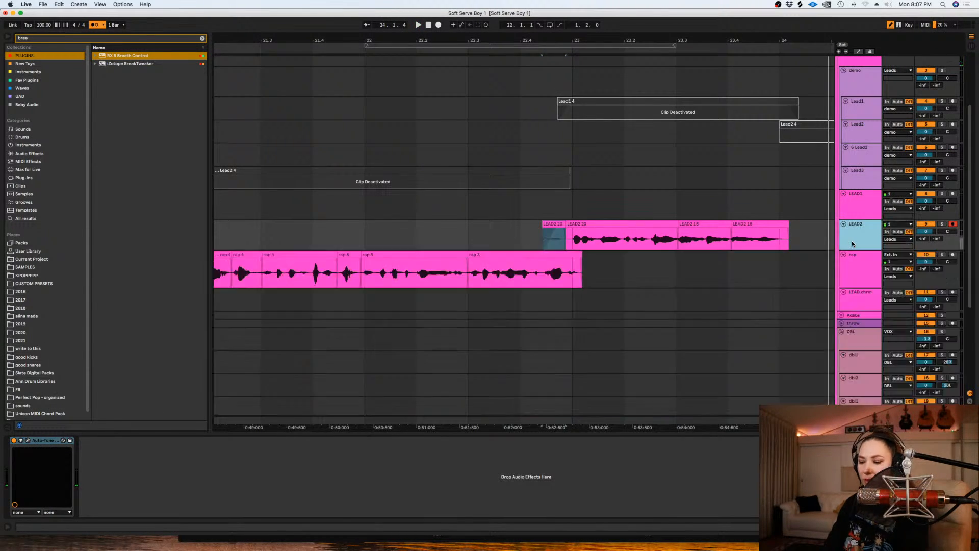
pyautogui.press('a')
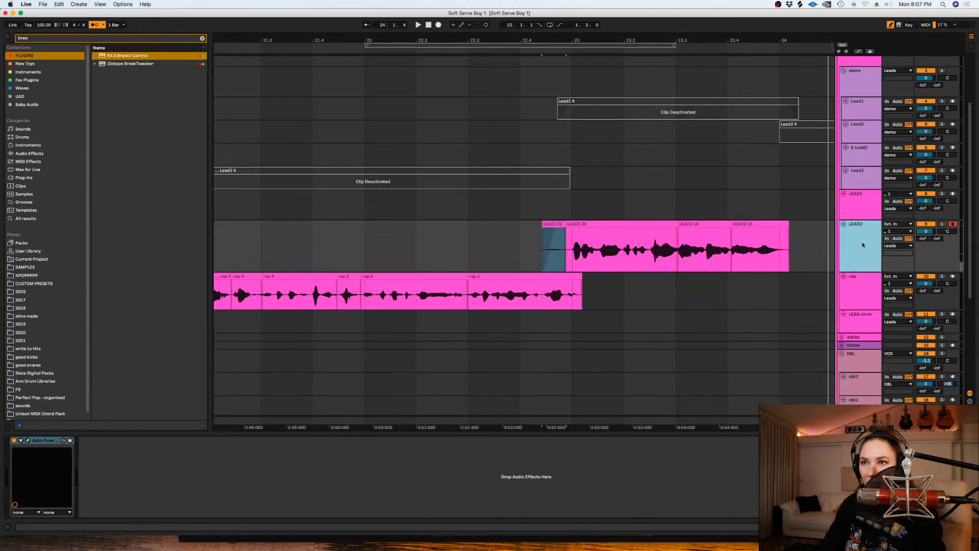
pyautogui.click(851, 244)
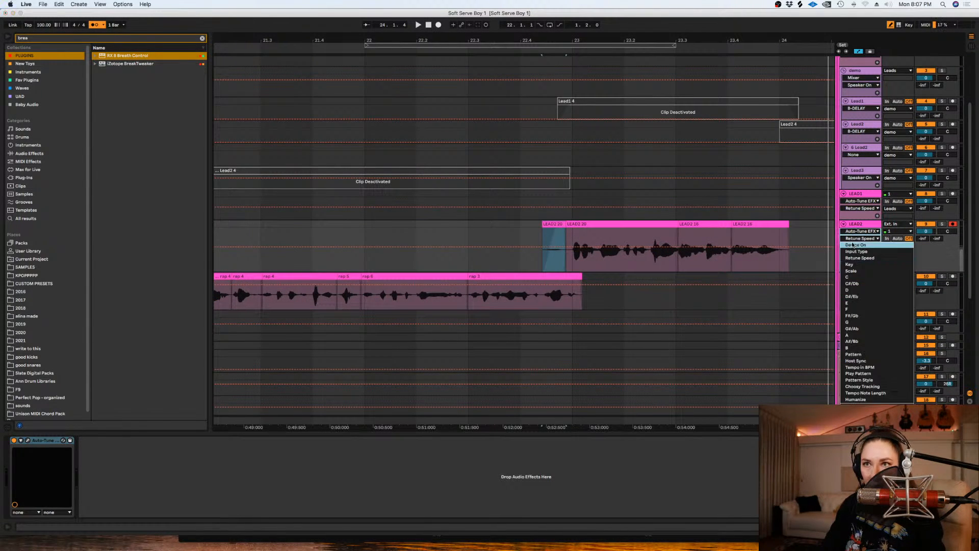
pyautogui.click(806, 238)
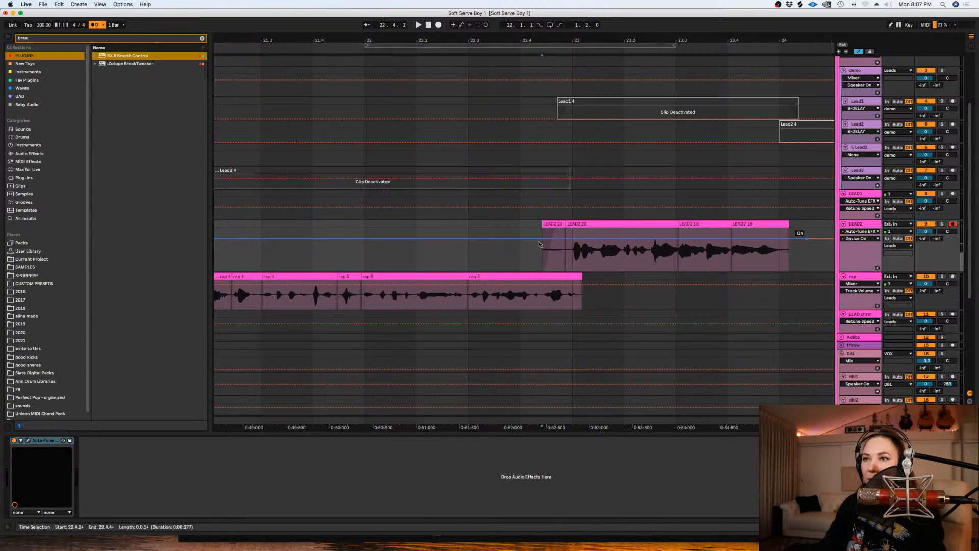
pyautogui.moveTo(505, 238); pyautogui.dragTo(507, 259)
pyautogui.press('space')
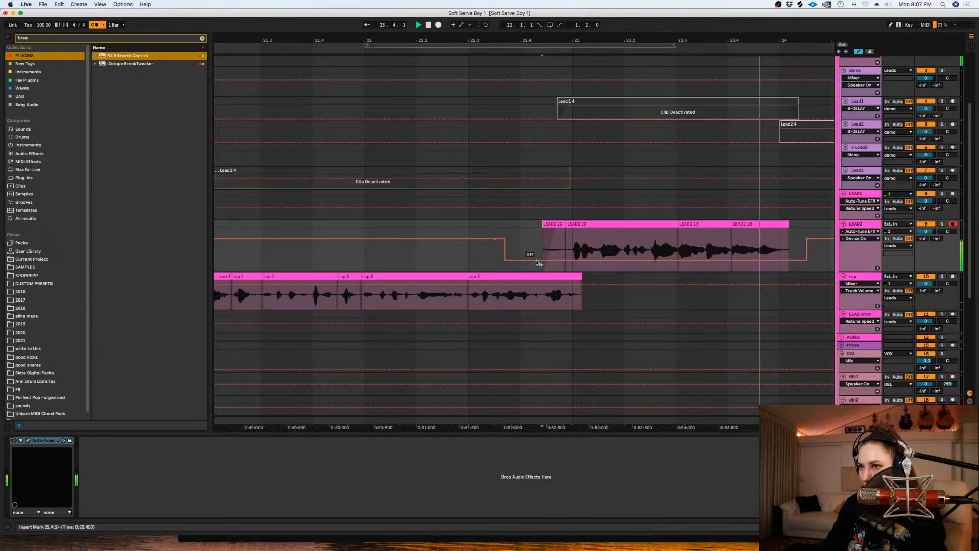
pyautogui.press('a')
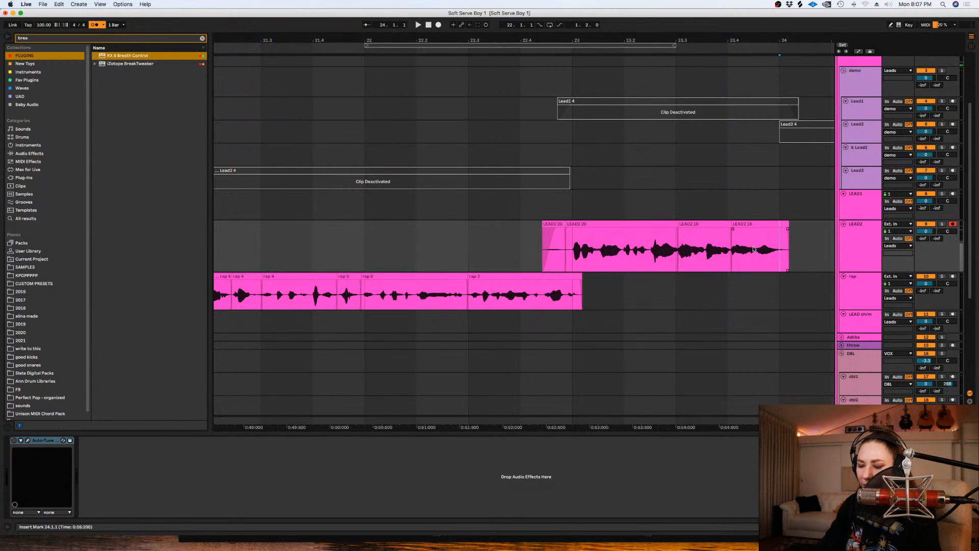
# - With a 1/16 grid, split LEAD2's last clip at about 23.4.3, shift its end portion slightly earlier and trim it at about 24.1.1
pyautogui.press('+')
pyautogui.press('+')
pyautogui.rightClick(805, 253)
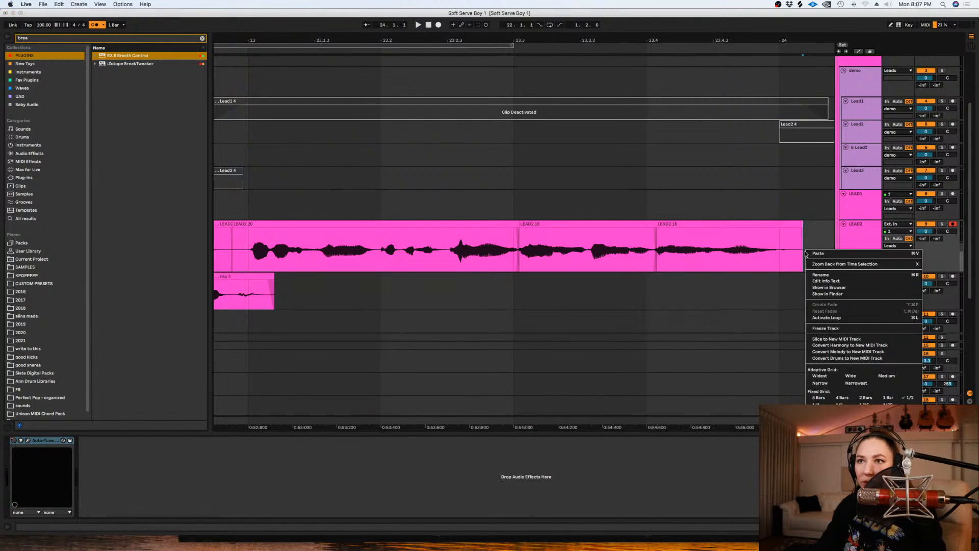
pyautogui.click(864, 404)
pyautogui.moveTo(811, 246); pyautogui.dragTo(720, 230)
pyautogui.click(717, 227)
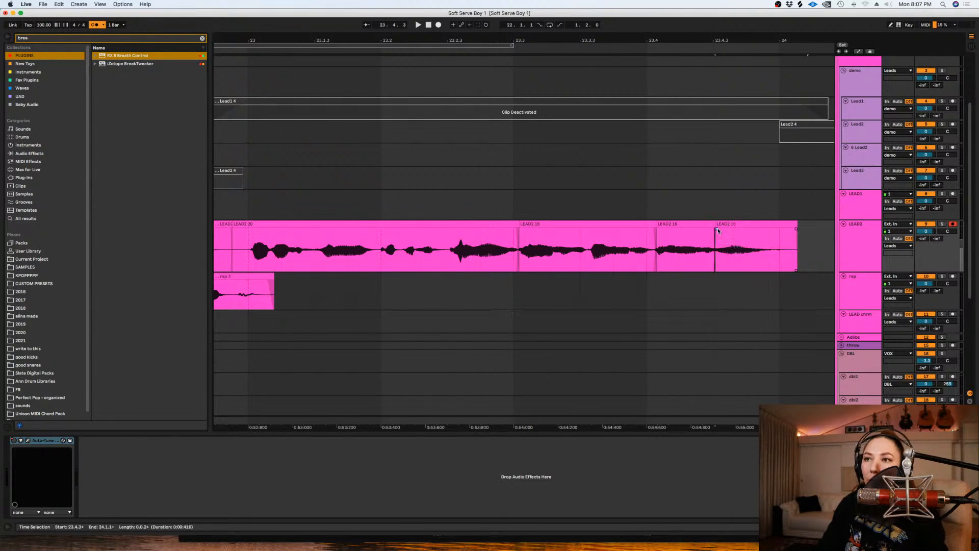
pyautogui.click(613, 243)
pyautogui.press('space')
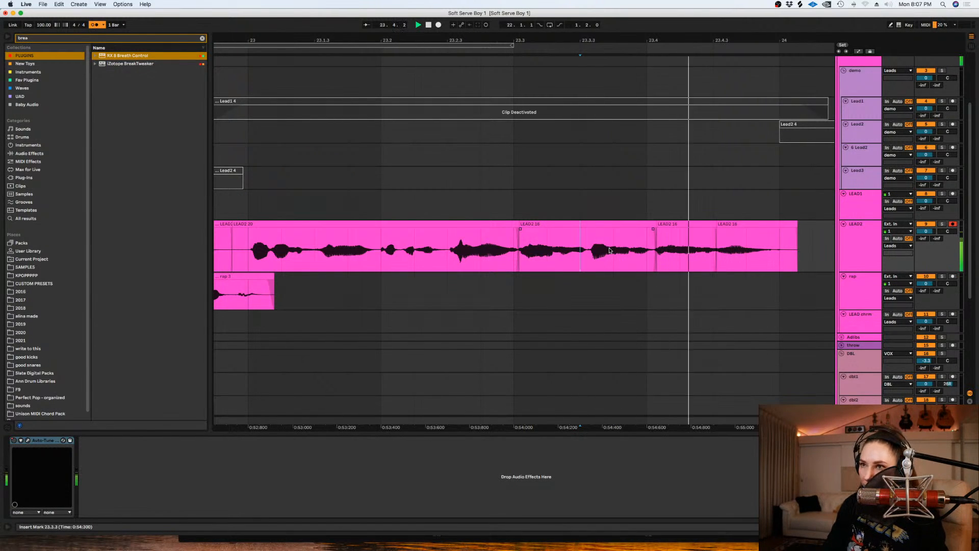
pyautogui.moveTo(813, 249); pyautogui.dragTo(775, 231)
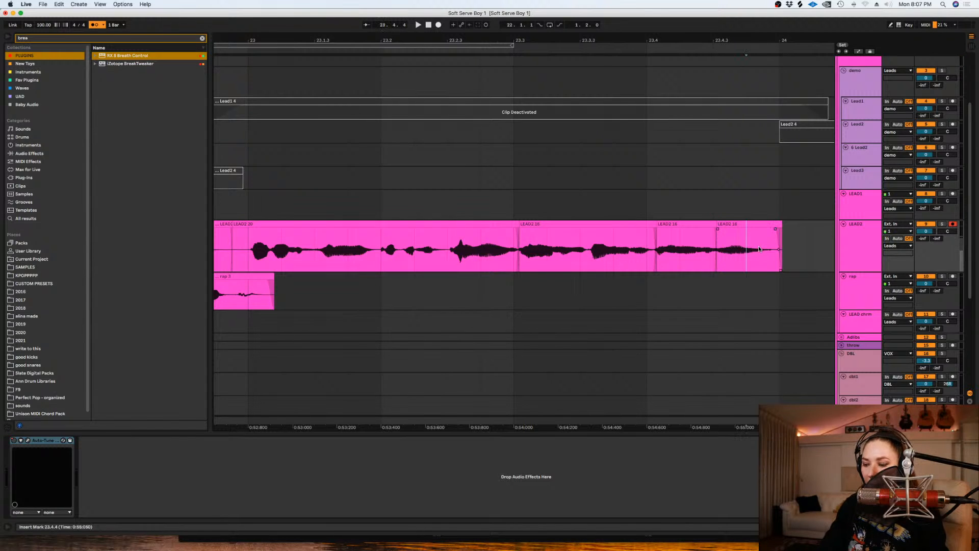
# - Activate the demo Lead2 clip at 24.1.1, listen to it and deactivate it again
pyautogui.press('-')
pyautogui.press('-')
pyautogui.click(624, 187)
pyautogui.press('-')
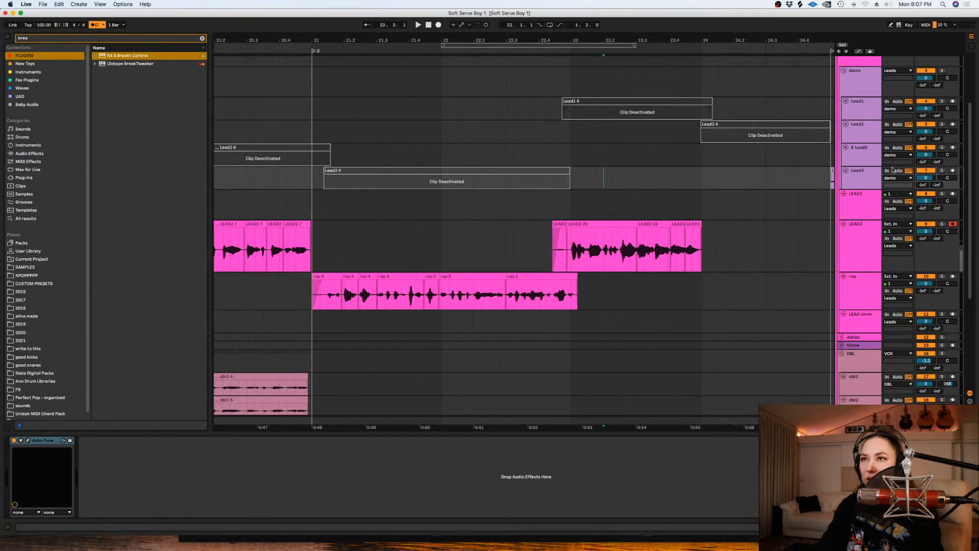
pyautogui.click(717, 133)
pyautogui.press('0')
pyautogui.press('space')
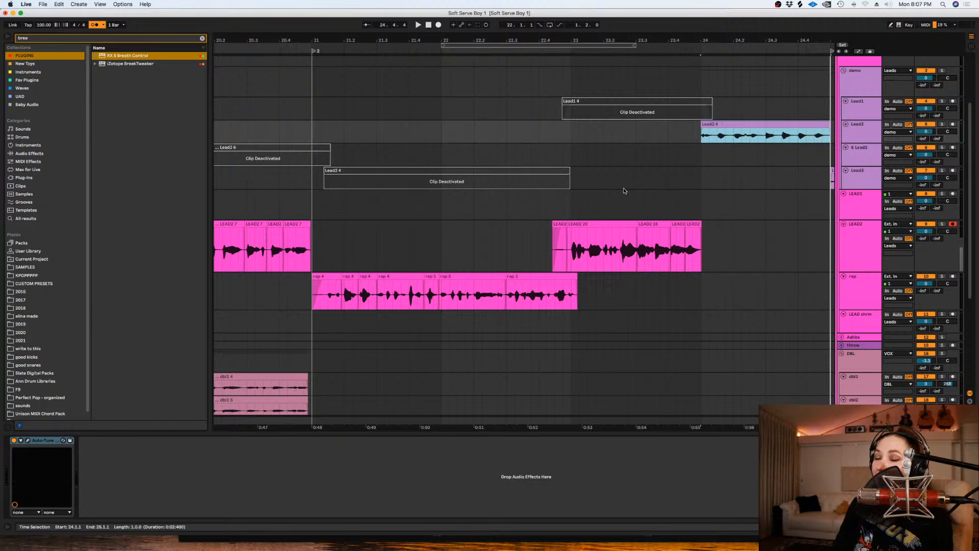
pyautogui.click(691, 131)
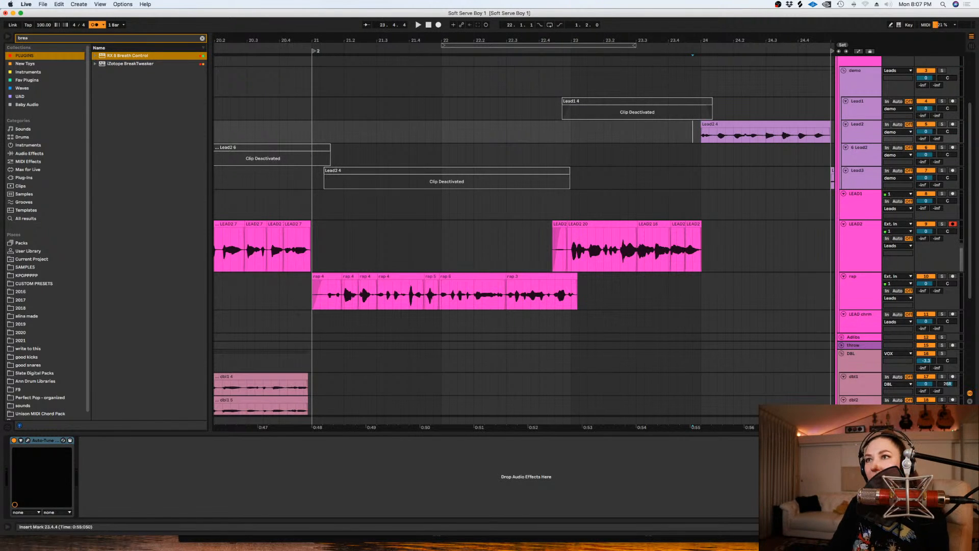
pyautogui.moveTo(730, 428); pyautogui.dragTo(577, 407)
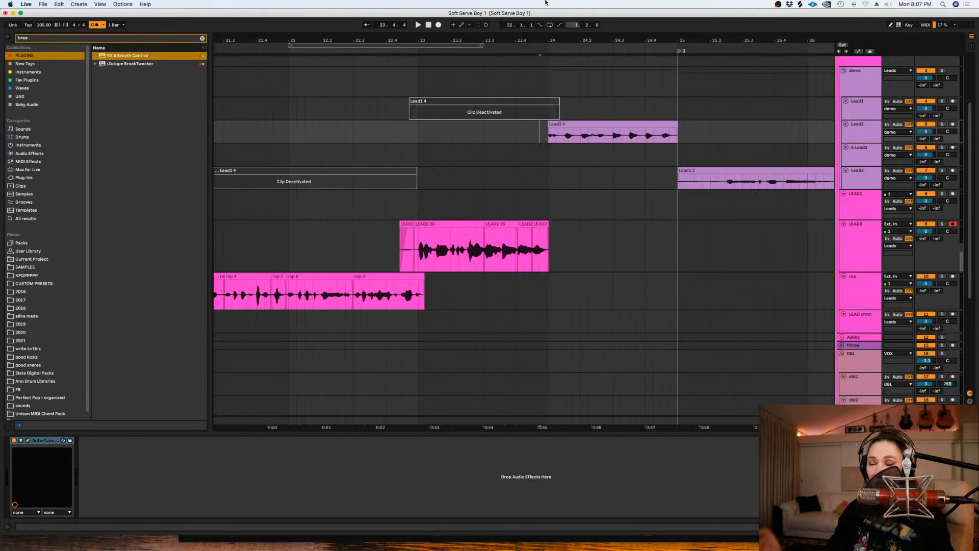
pyautogui.click(582, 124)
pyautogui.press('space')
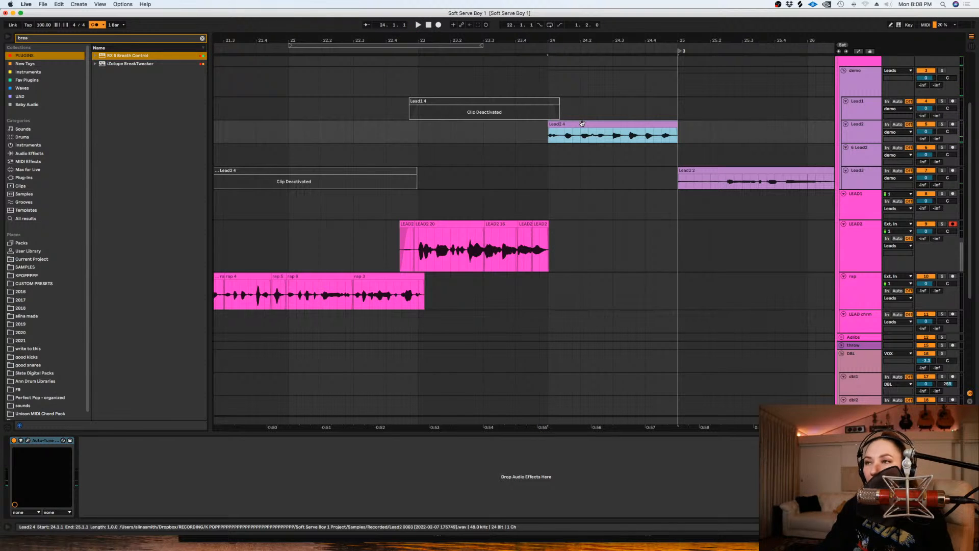
pyautogui.press('0')
# - Set the fixed grid to 1/2 and loop the rap track from 23.1.1 to 25.1.1
pyautogui.rightClick(662, 288)
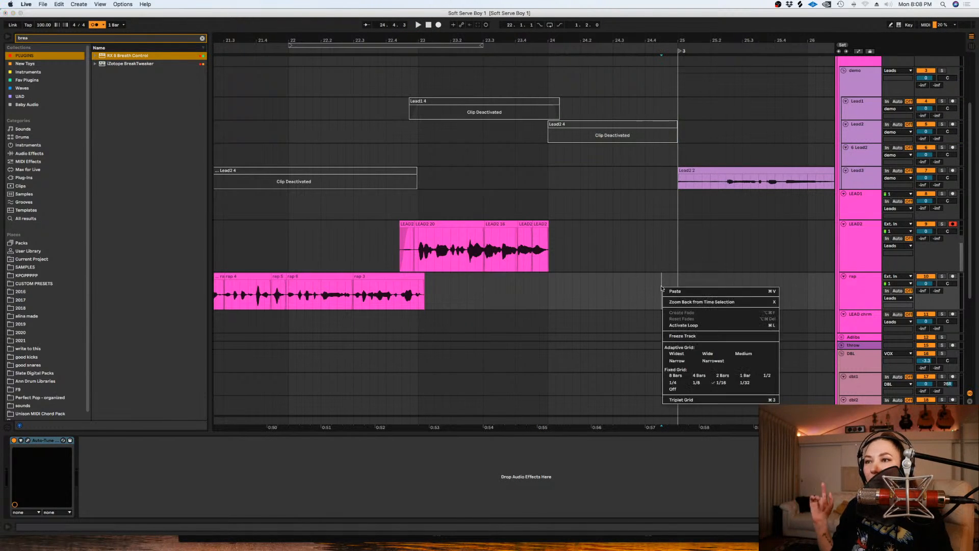
pyautogui.click(754, 375)
pyautogui.rightClick(674, 297)
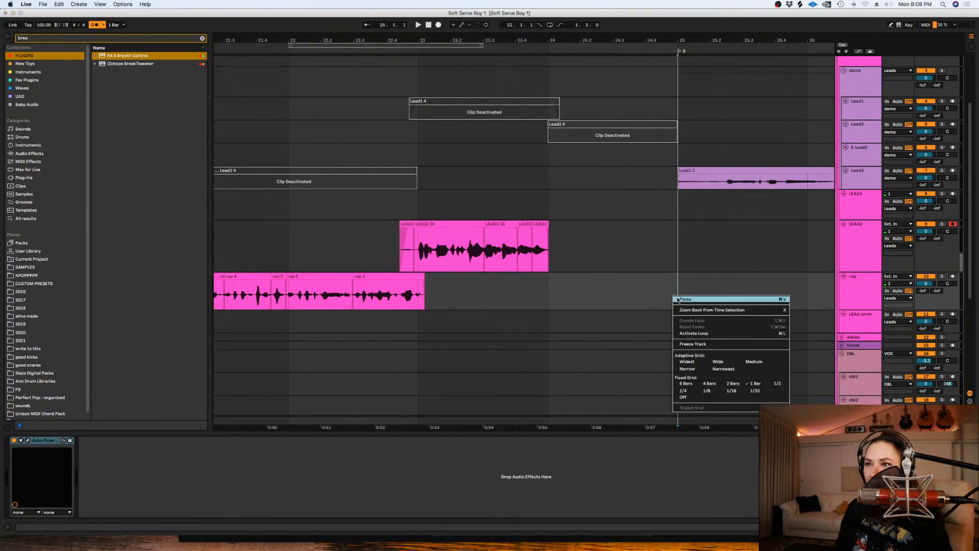
pyautogui.click(779, 384)
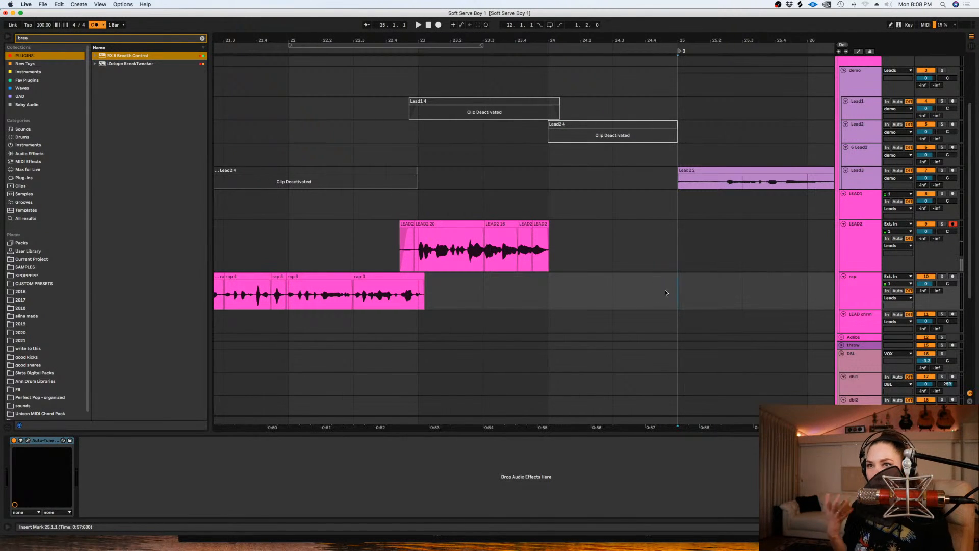
pyautogui.keyDown('shift'); pyautogui.click(421, 287); pyautogui.keyUp('shift')
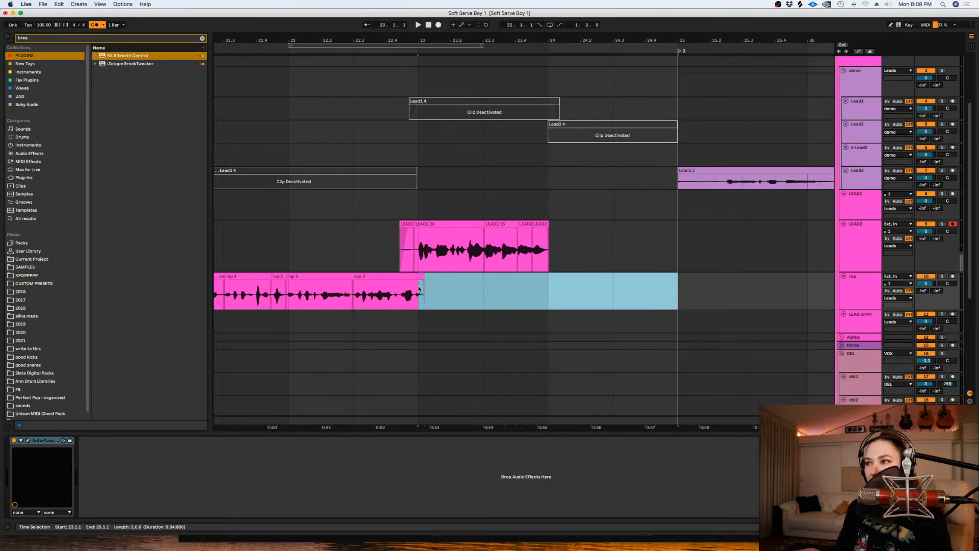
pyautogui.press('super+l')
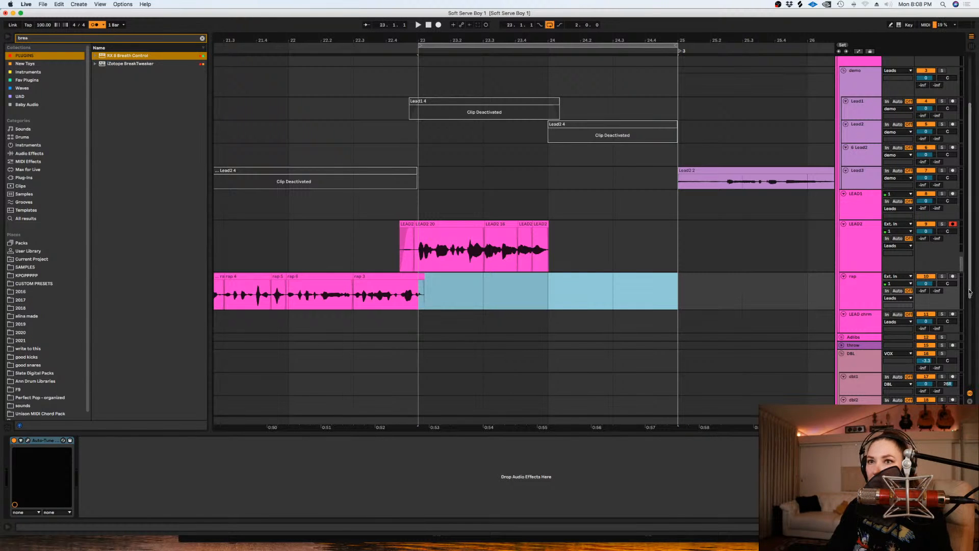
# - Disarm LEAD2, arm the rap track and record several looped takes over bars 23 and 24
pyautogui.click(952, 223)
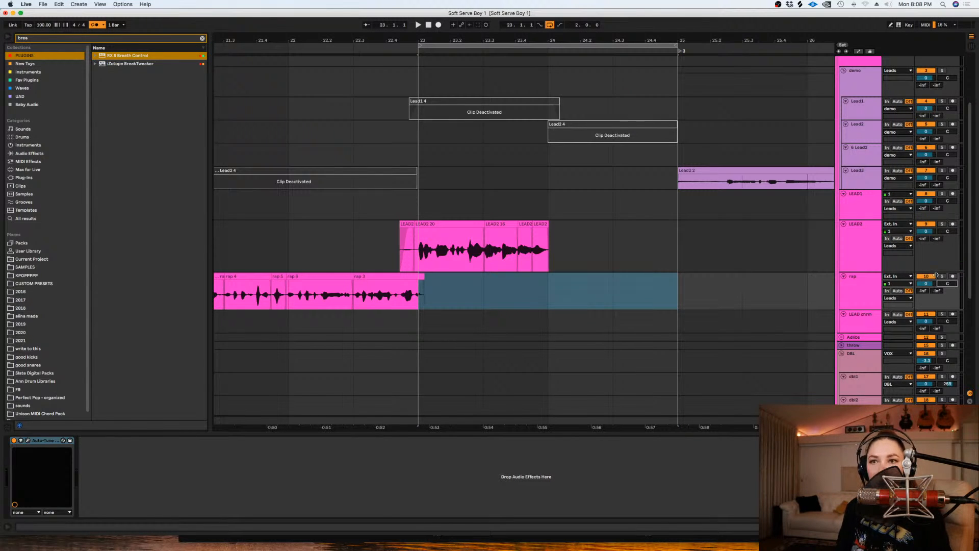
pyautogui.click(952, 276)
pyautogui.click(438, 25)
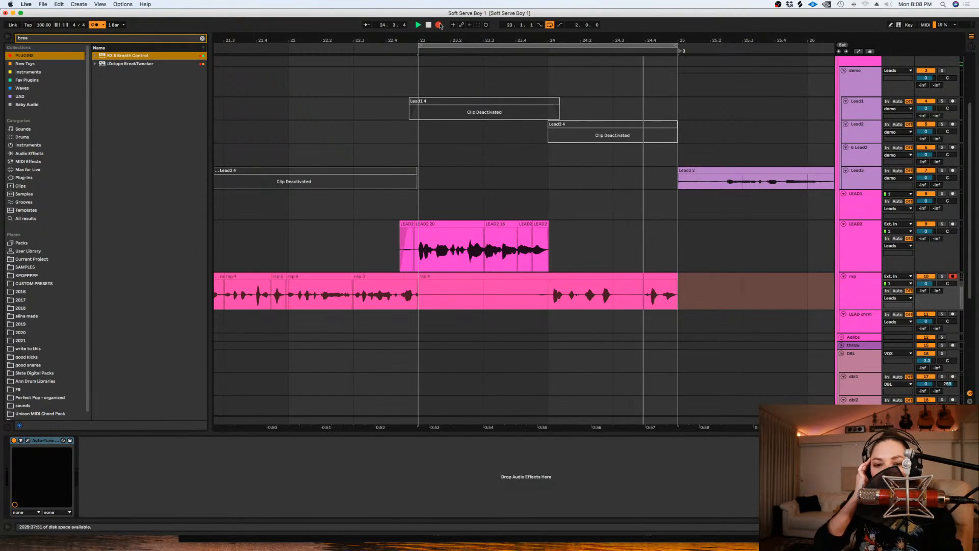
pyautogui.press('space')
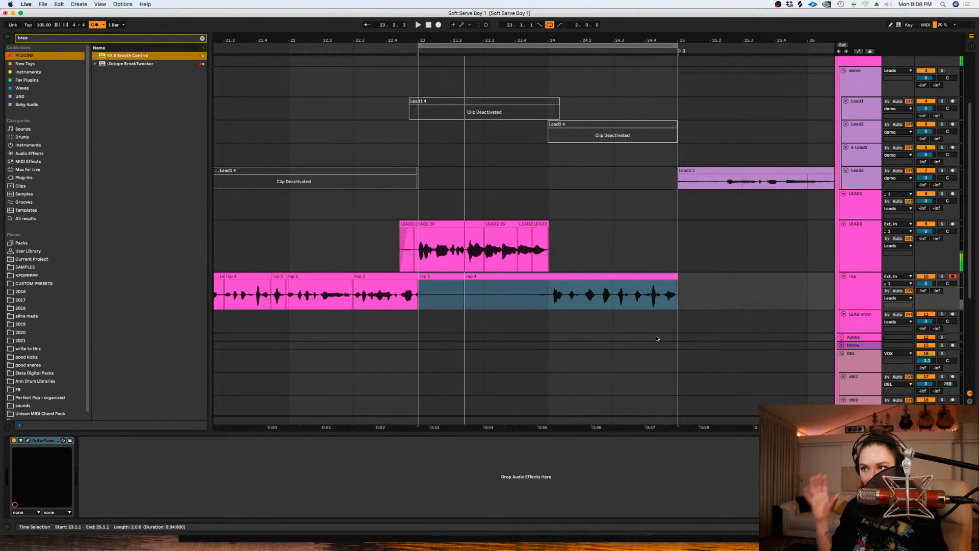
# - Show rap's take lanes, delete its silent audio from about 23.1.1 to 23.4.4 and extend the rap 3 clip just past 23.1.1
pyautogui.click(547, 293)
pyautogui.press('+')
pyautogui.press('alt+super+u')
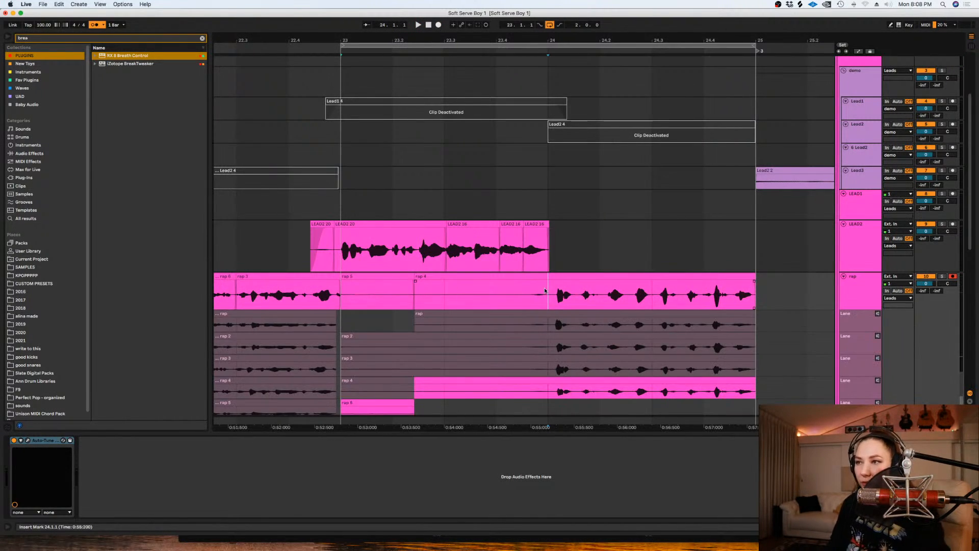
pyautogui.rightClick(447, 307)
pyautogui.click(519, 476)
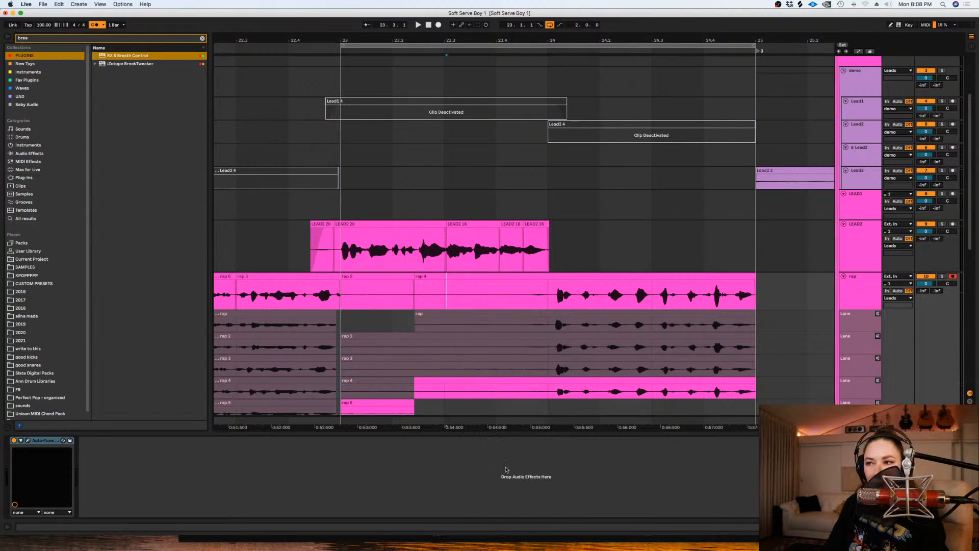
pyautogui.moveTo(537, 302); pyautogui.dragTo(369, 297)
pyautogui.press('Delete')
pyautogui.moveTo(235, 296); pyautogui.dragTo(349, 296)
pyautogui.click(521, 297)
pyautogui.press('space')
pyautogui.scroll(-1, 545, 301)
pyautogui.press('space')
# - Nudge all the rap takes from 24.1.1 onward slightly earlier together and play them back
pyautogui.moveTo(768, 278); pyautogui.dragTo(544, 371)
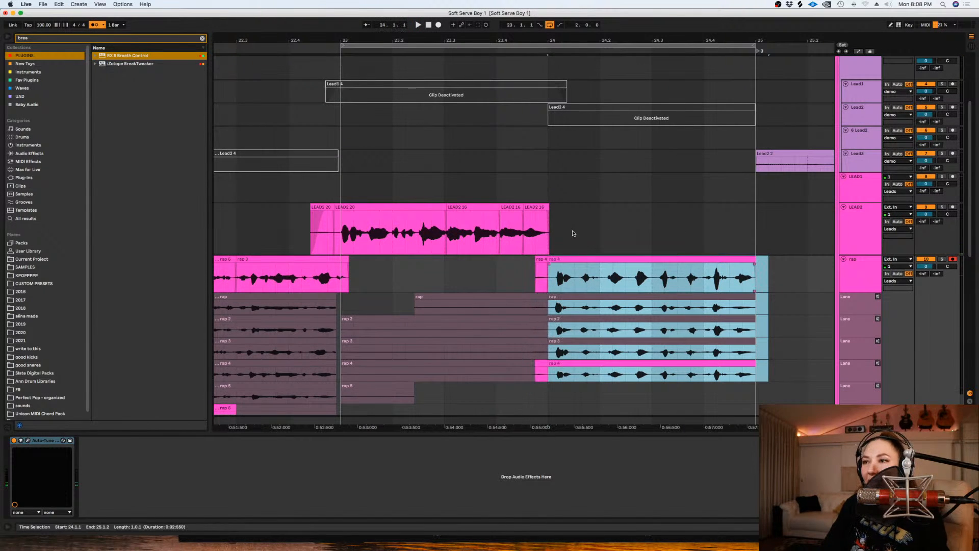
pyautogui.moveTo(559, 259); pyautogui.dragTo(551, 261)
pyautogui.press('space')
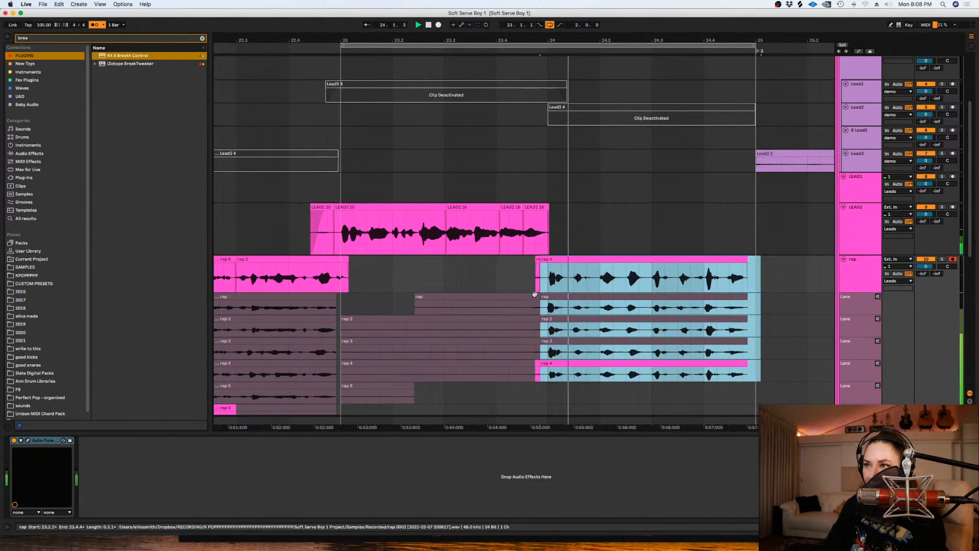
pyautogui.click(470, 281)
pyautogui.press('space')
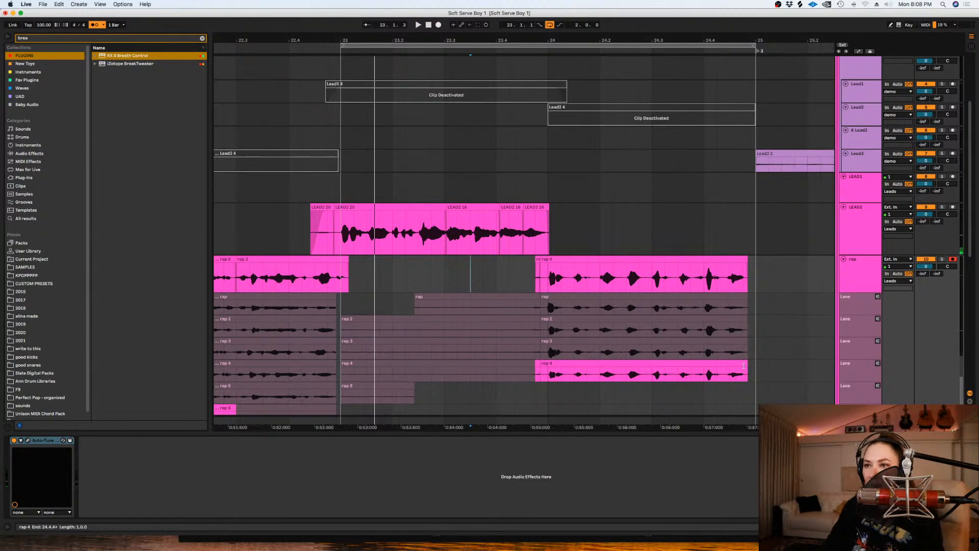
# - Comp bar 24 of rap from take 3, using take 4 for a short section at about 24.2.3 and from about 24.4.2 onward
pyautogui.moveTo(755, 347); pyautogui.dragTo(554, 353)
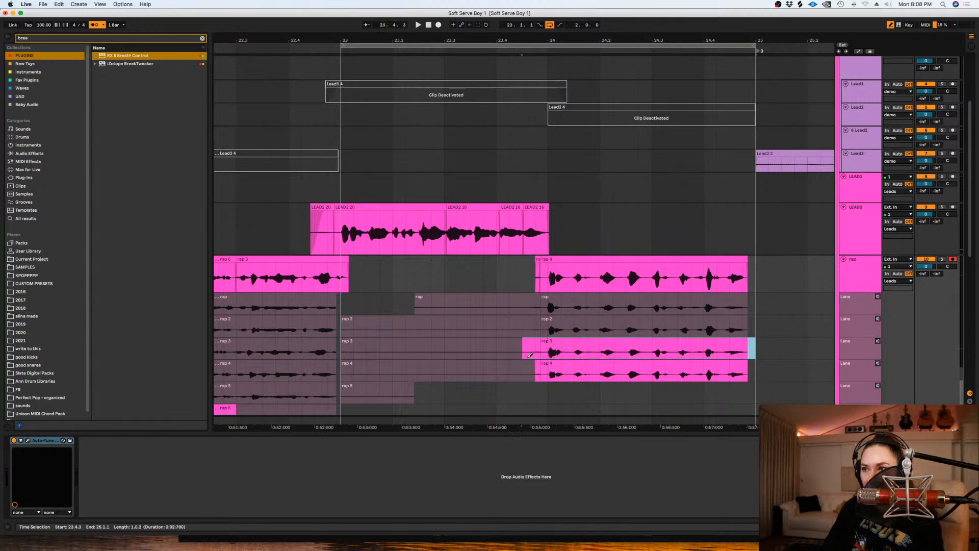
pyautogui.press('space')
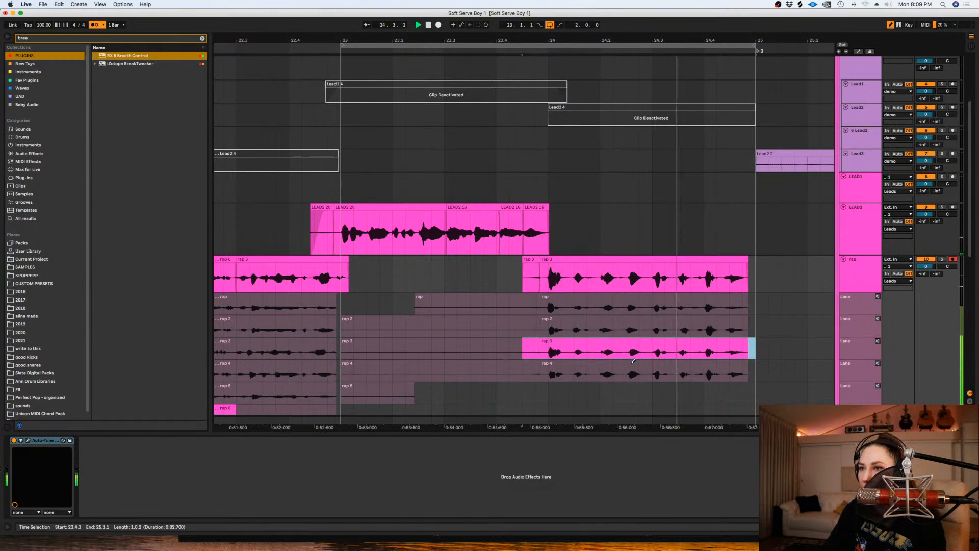
pyautogui.rightClick(796, 371)
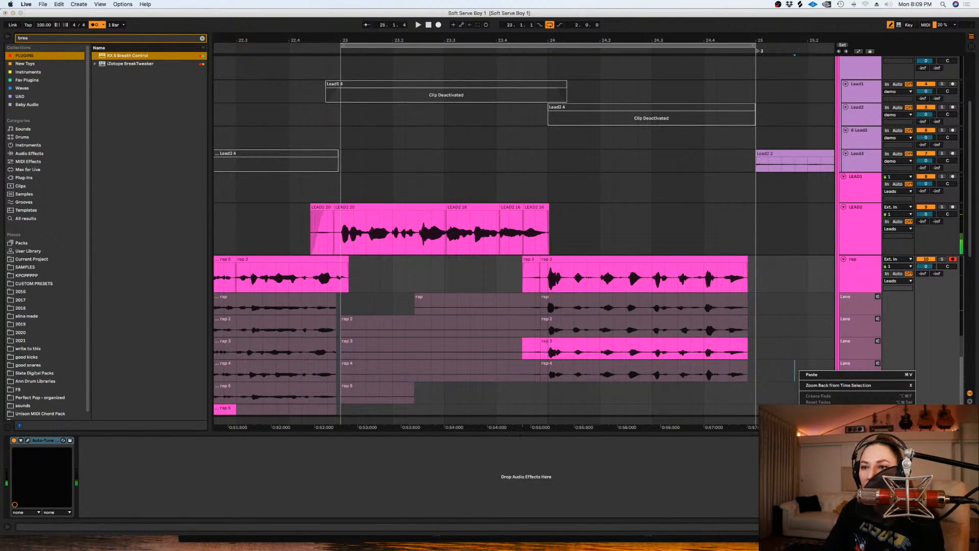
pyautogui.click(639, 359)
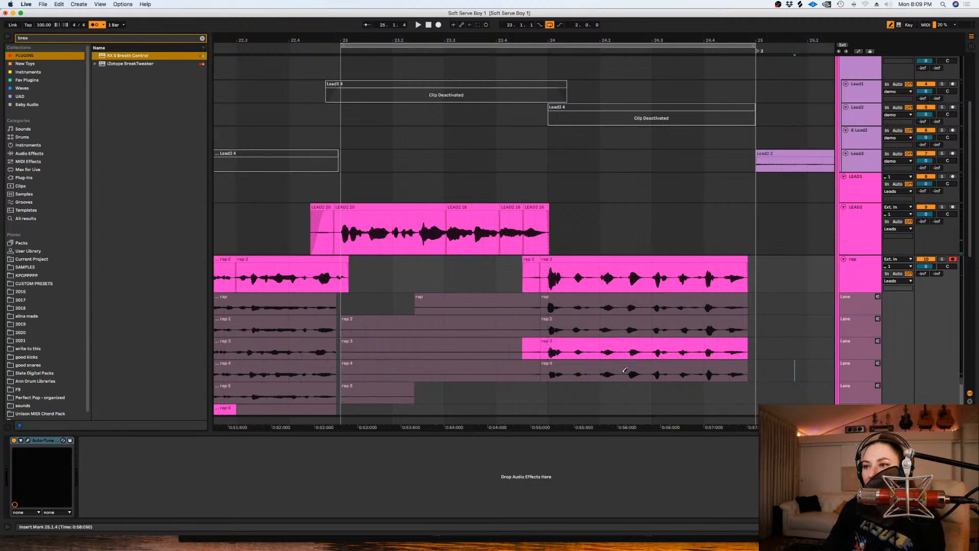
pyautogui.click(627, 374)
pyautogui.moveTo(759, 372); pyautogui.dragTo(721, 365)
pyautogui.click(500, 284)
pyautogui.press('space')
# - Delete the short first clip of the bar 24 rap phrase and extend the following clip's start back to about 23.4.3
pyautogui.click(532, 261)
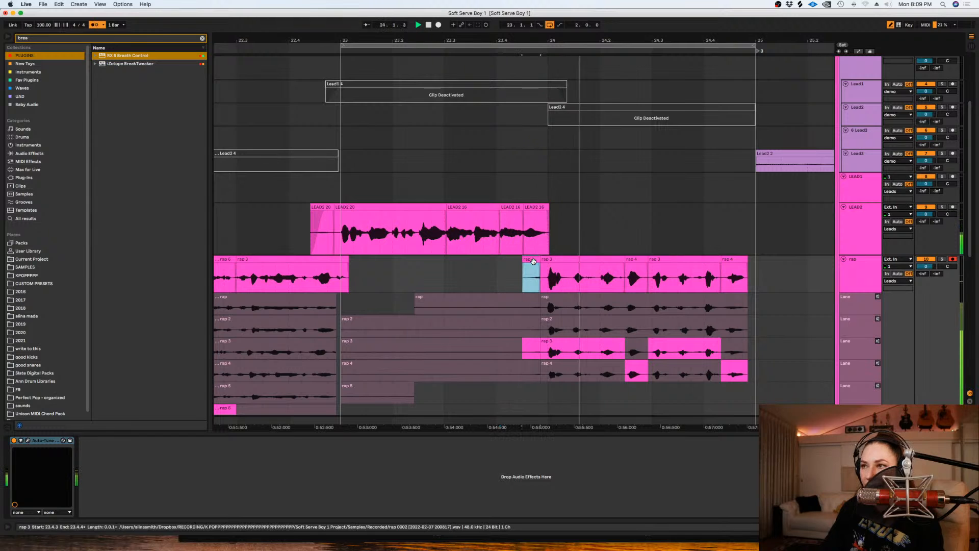
pyautogui.press('Delete')
pyautogui.moveTo(540, 263); pyautogui.dragTo(527, 265)
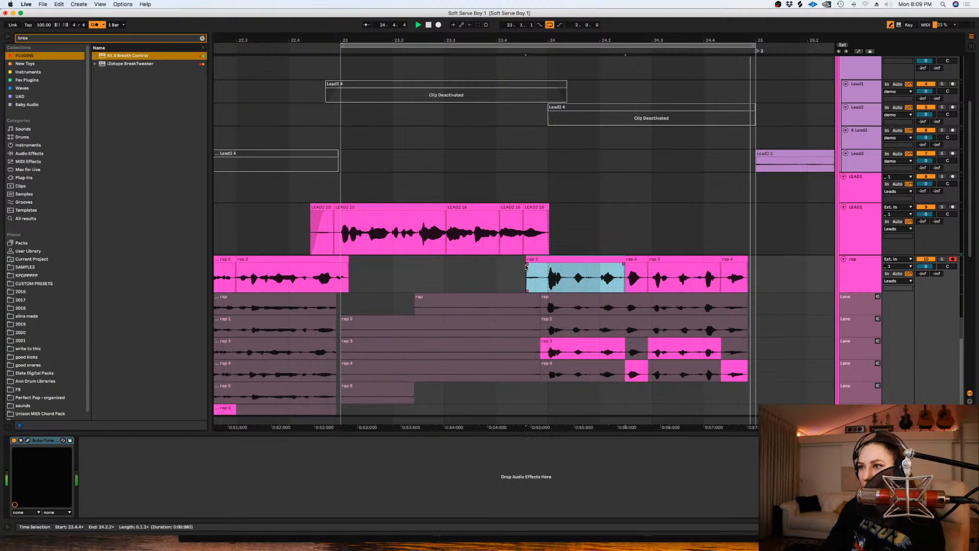
# - Hide the rap track's take lanes and disarm the track
pyautogui.click(579, 228)
pyautogui.press('-')
pyautogui.press('-')
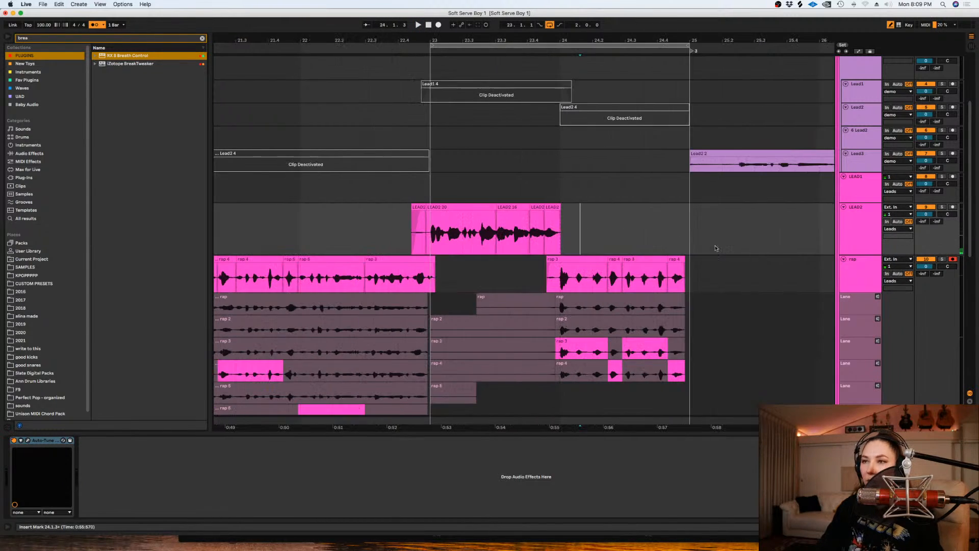
pyautogui.click(854, 283)
pyautogui.press('super+alt+u')
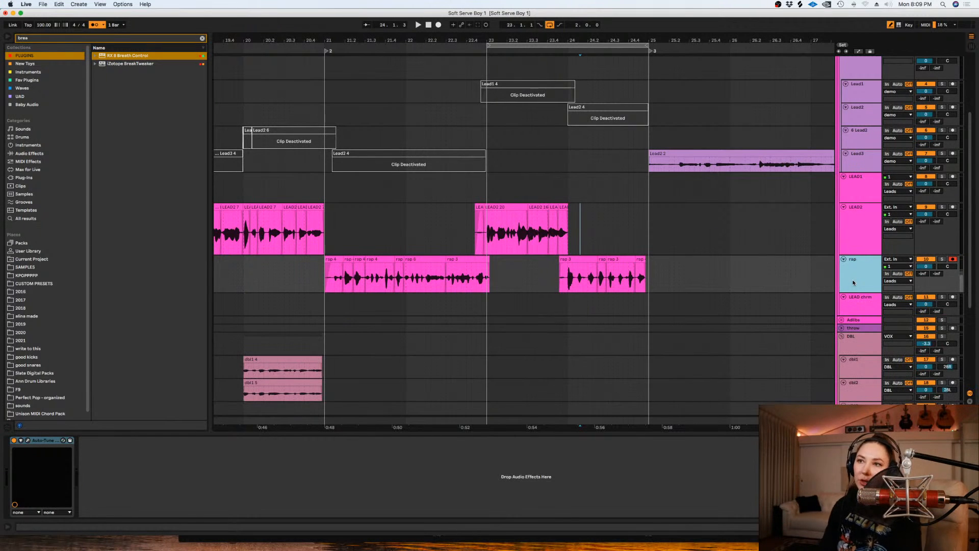
pyautogui.click(950, 259)
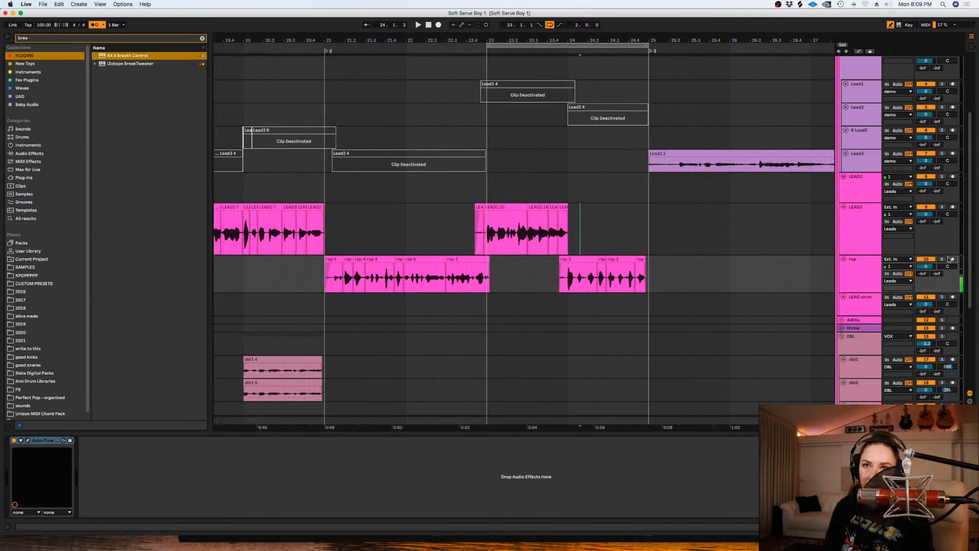
# - Play the arrangement from 20.1.1 to check how the comped lead and rap parts run together
pyautogui.scroll(-3, 401, 291)
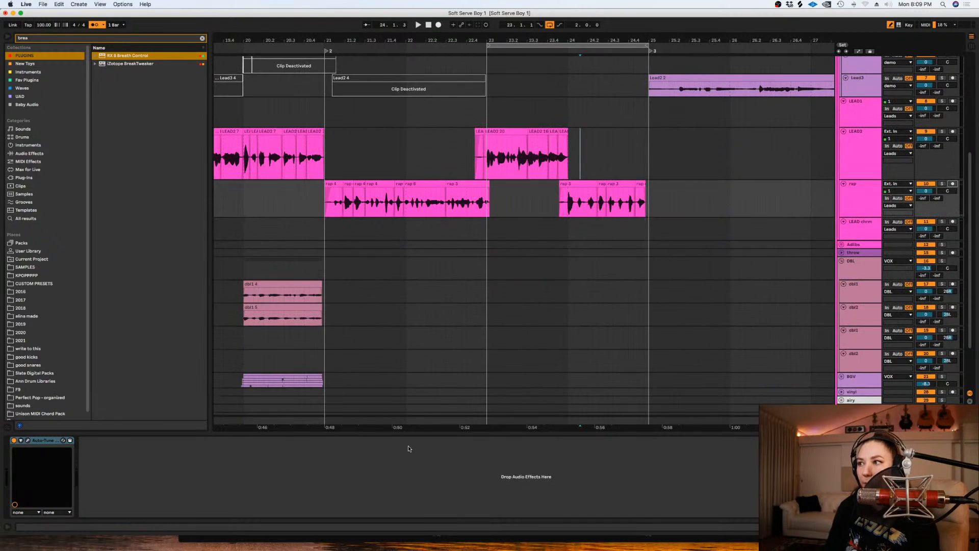
pyautogui.hscroll(-5, 414, 425)
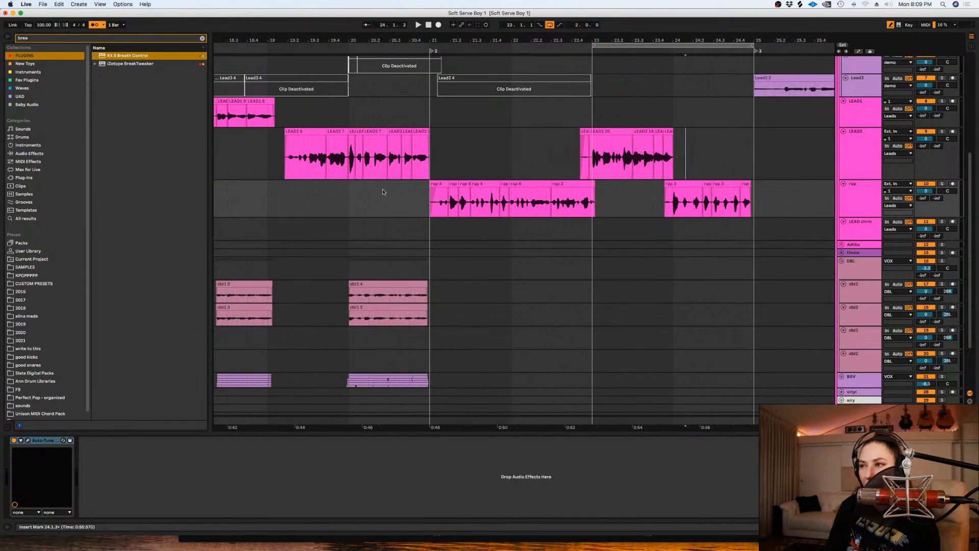
pyautogui.rightClick(396, 213)
pyautogui.click(359, 223)
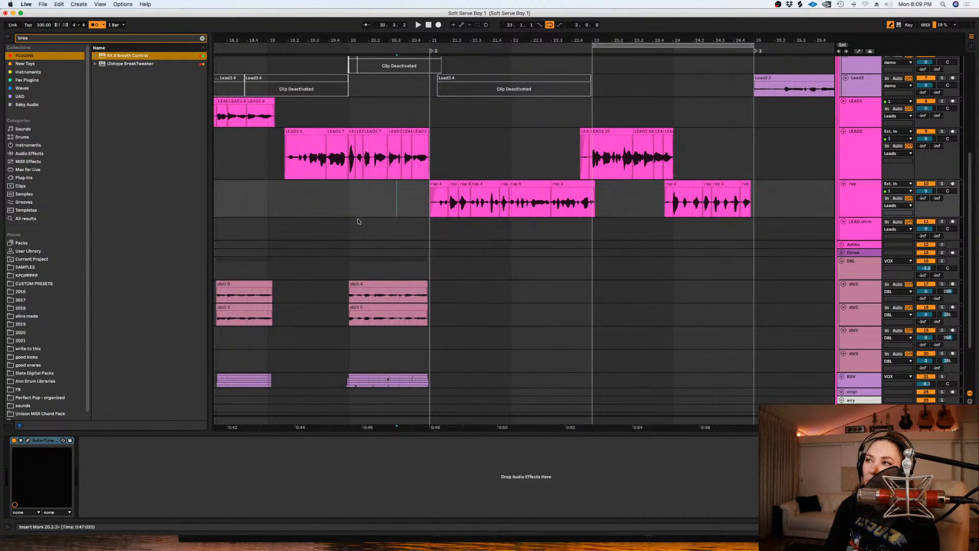
pyautogui.press('space')
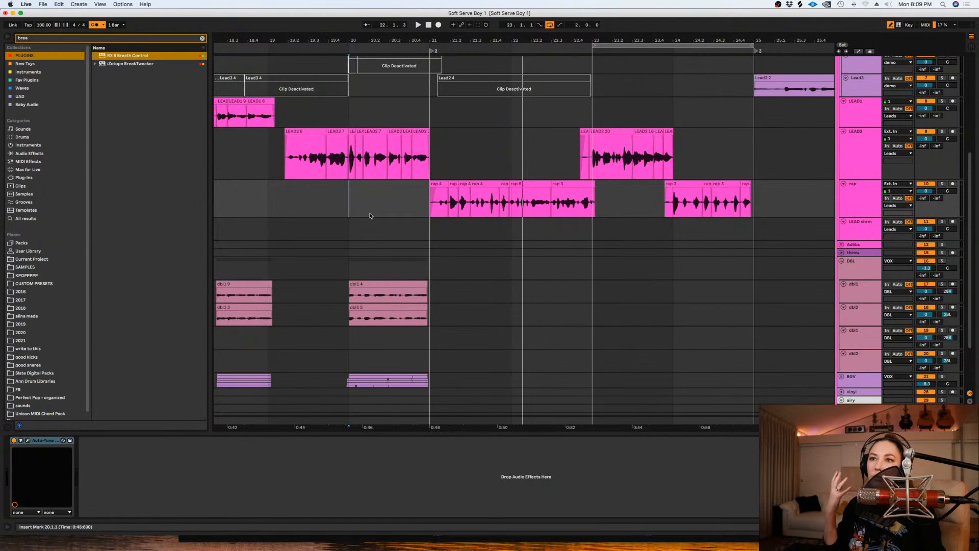
# - Set the grid to a fixed 1/2 and loop 20.1.1 to 22.1.1 on the empty lower dbl1 track
pyautogui.click(405, 332)
pyautogui.press('+')
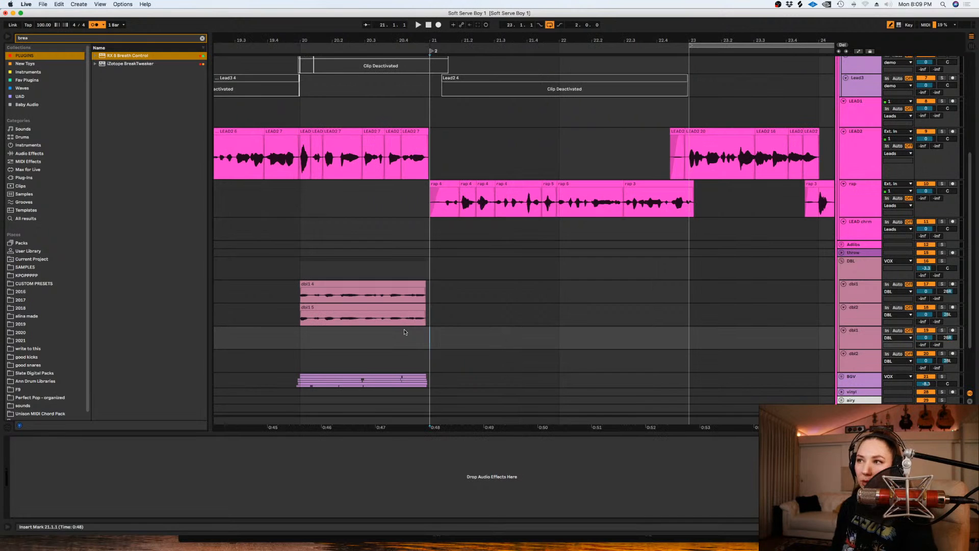
pyautogui.rightClick(403, 332)
pyautogui.click(511, 419)
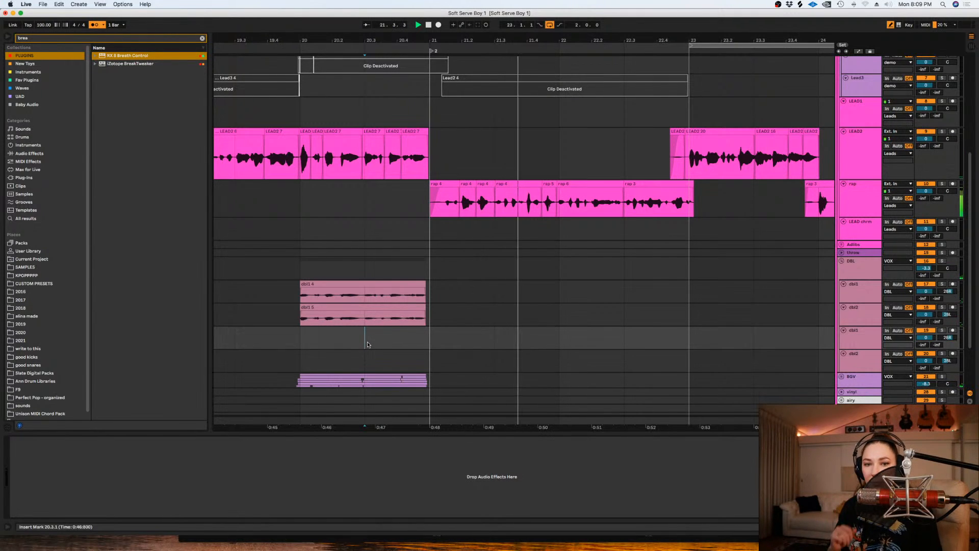
pyautogui.scroll(-3, 539, 313)
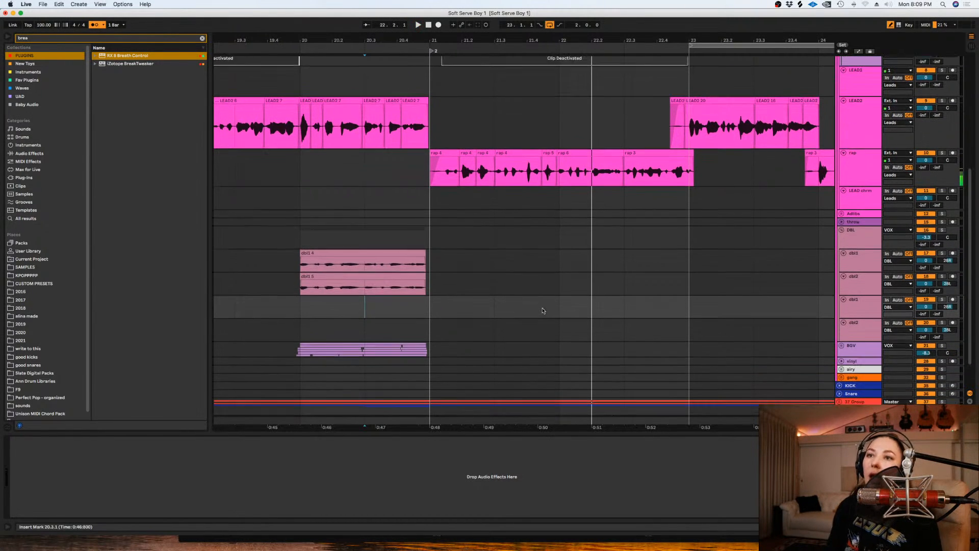
pyautogui.moveTo(560, 294); pyautogui.dragTo(327, 300)
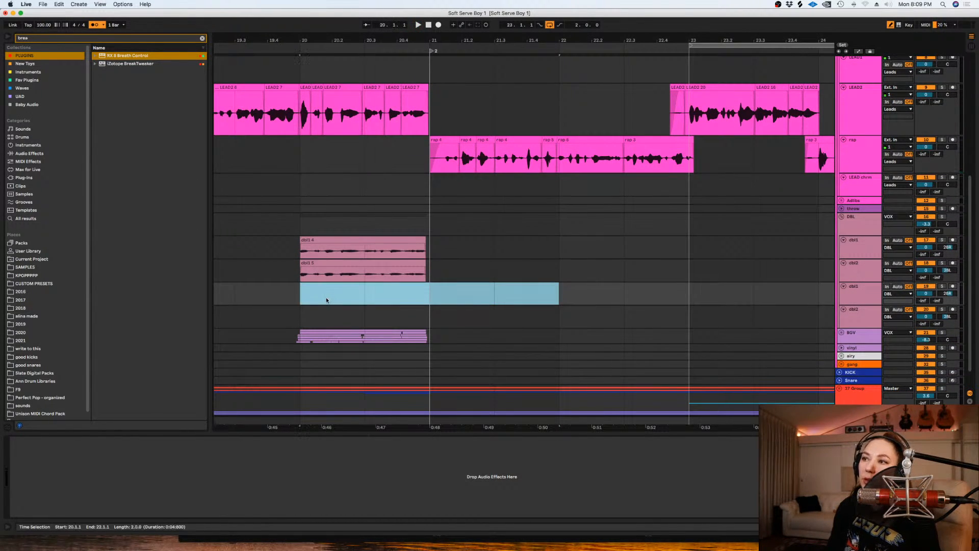
pyautogui.press('super+l')
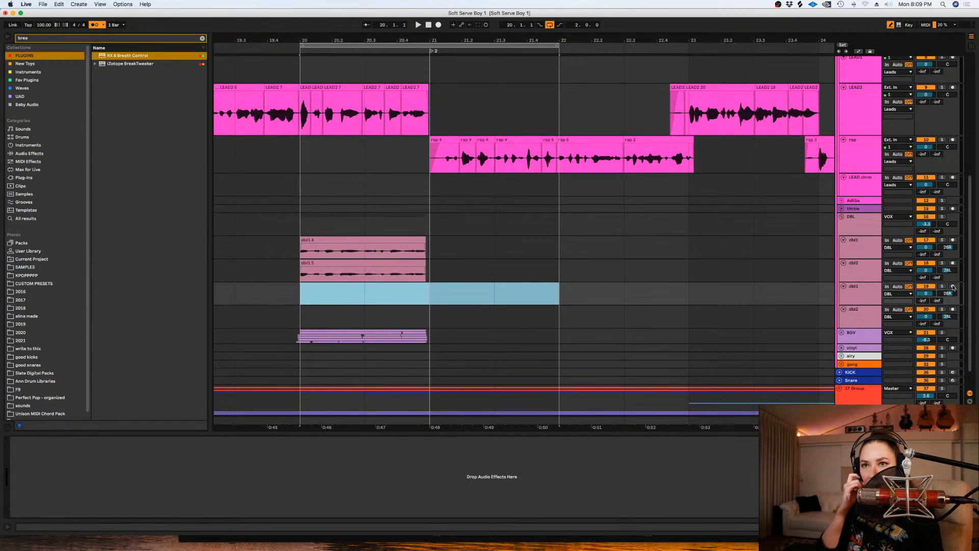
# - Arm the lower dbl1 track and record looped takes of the rap double over bars 20 and 21
pyautogui.click(952, 286)
pyautogui.press('space')
pyautogui.click(438, 24)
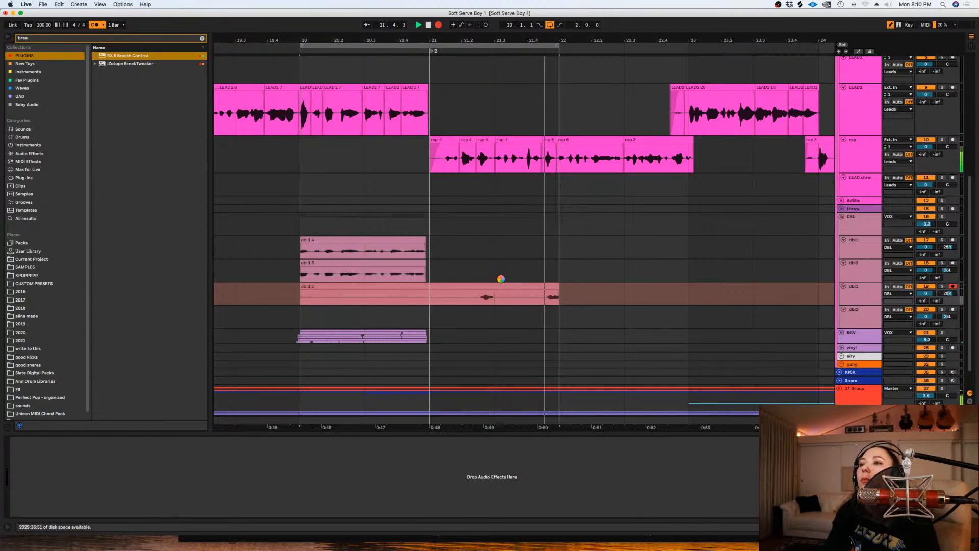
pyautogui.press('space')
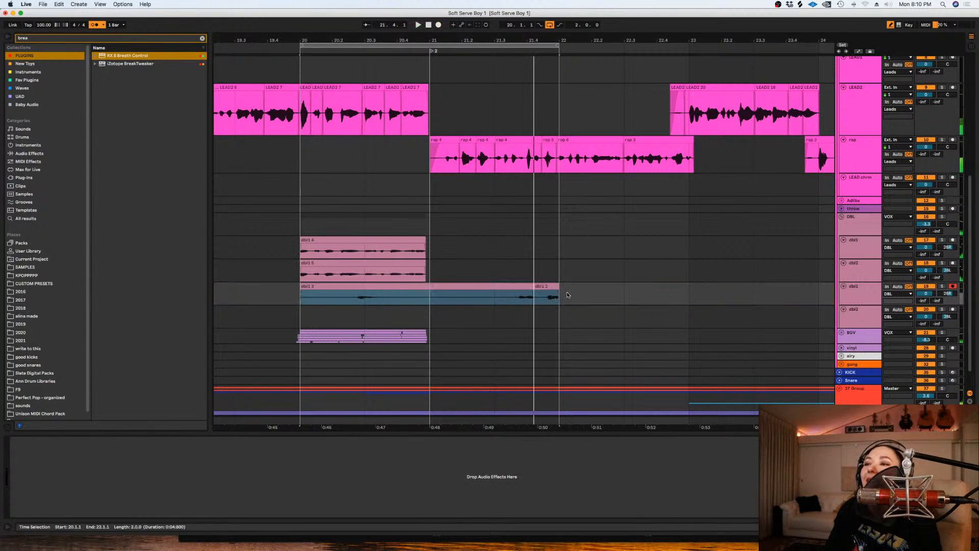
# - Move the bar 21 section of take 2 onto the lower dbl2 track and delete the leftover recording on dbl1
pyautogui.moveTo(534, 287); pyautogui.dragTo(445, 316)
pyautogui.click(418, 287)
pyautogui.press('Delete')
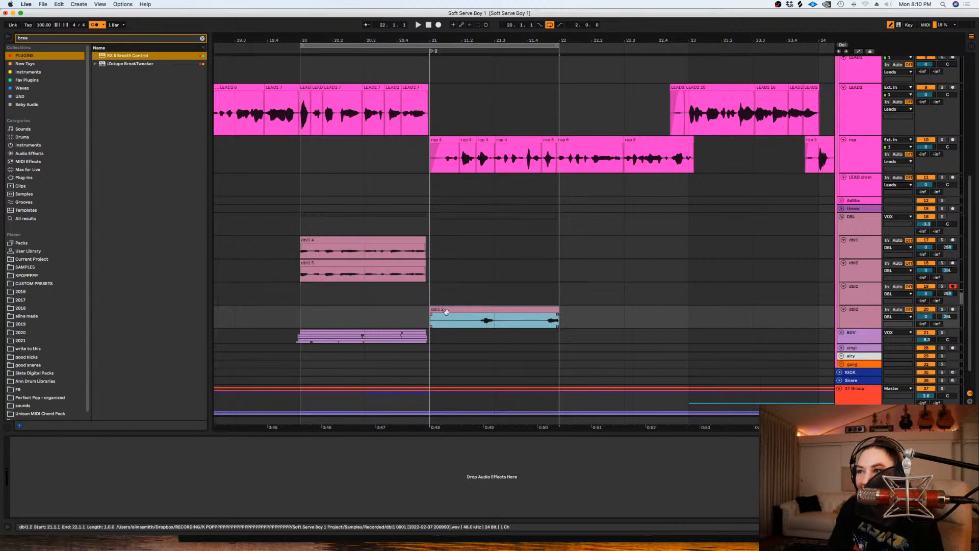
# - Comp bar 21 of the lower dbl1 track from its first take using the take lanes, and hide the lanes
pyautogui.click(860, 292)
pyautogui.press('super+alt+u')
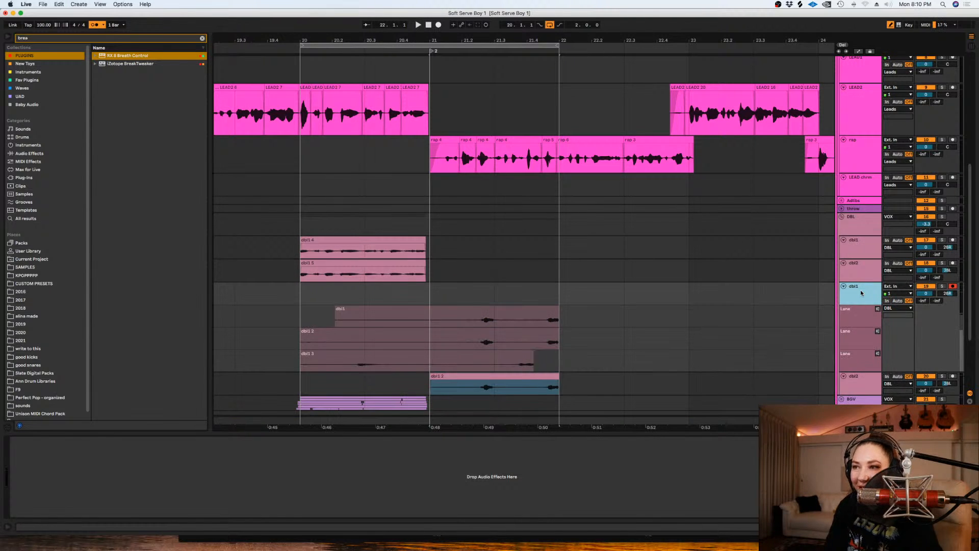
pyautogui.moveTo(433, 317); pyautogui.dragTo(559, 317)
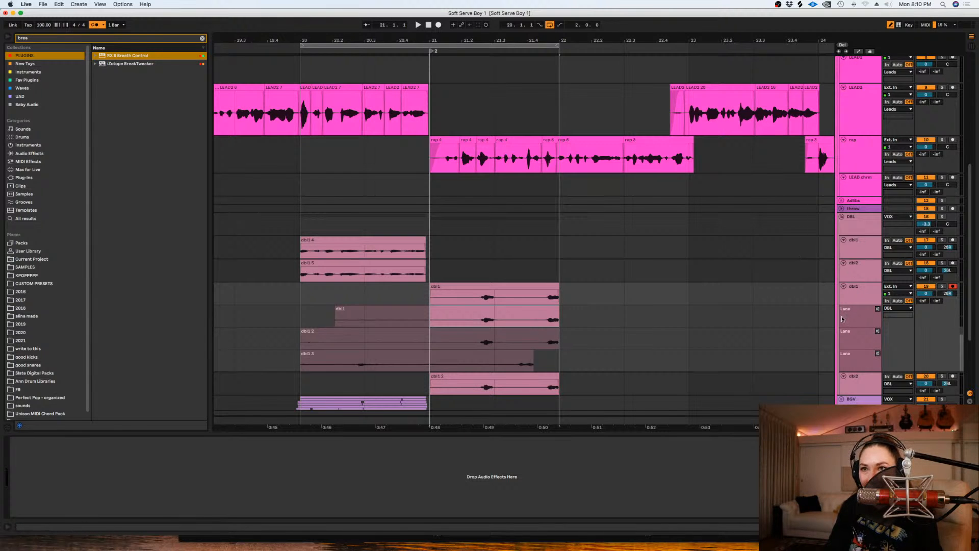
pyautogui.click(853, 299)
pyautogui.press('super+alt+u')
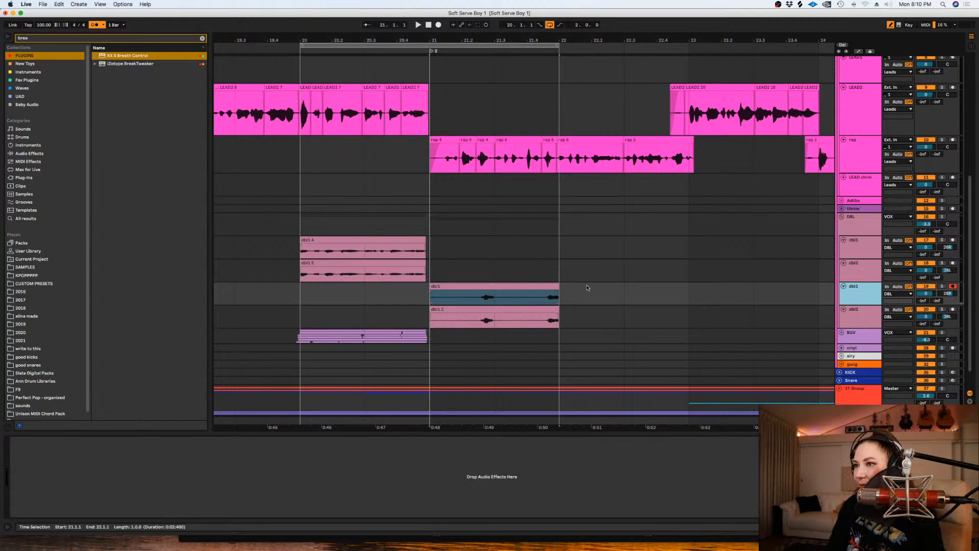
# - Set the grid to a fixed 1/16 and delete the audio before 21.2.3 on both lower double tracks
pyautogui.rightClick(584, 293)
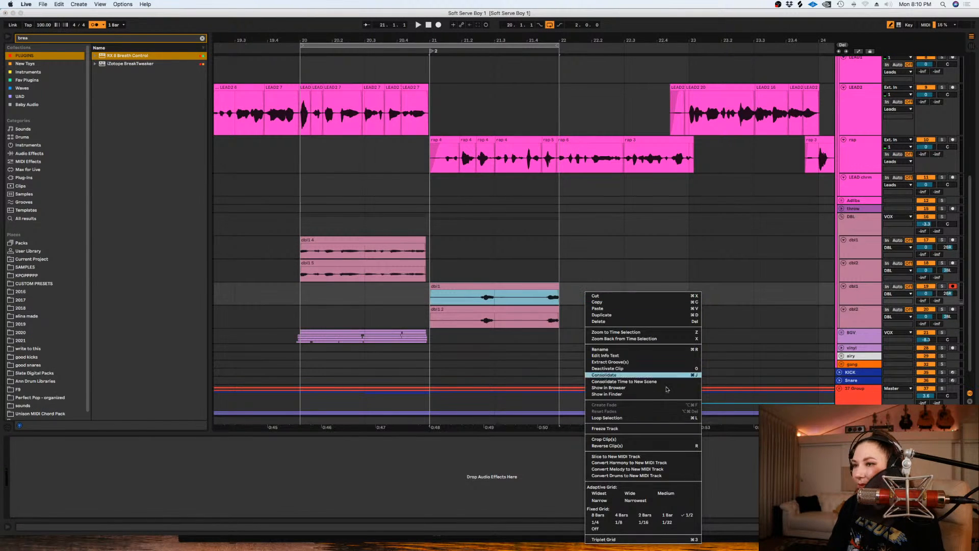
pyautogui.click(645, 522)
pyautogui.click(480, 298)
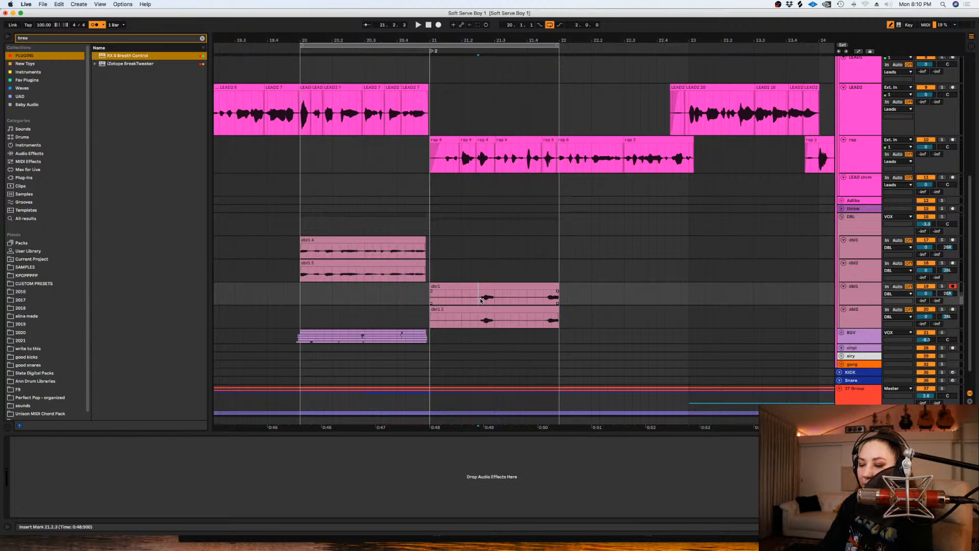
pyautogui.press('+')
pyautogui.moveTo(479, 300); pyautogui.dragTo(333, 319)
pyautogui.press('Delete')
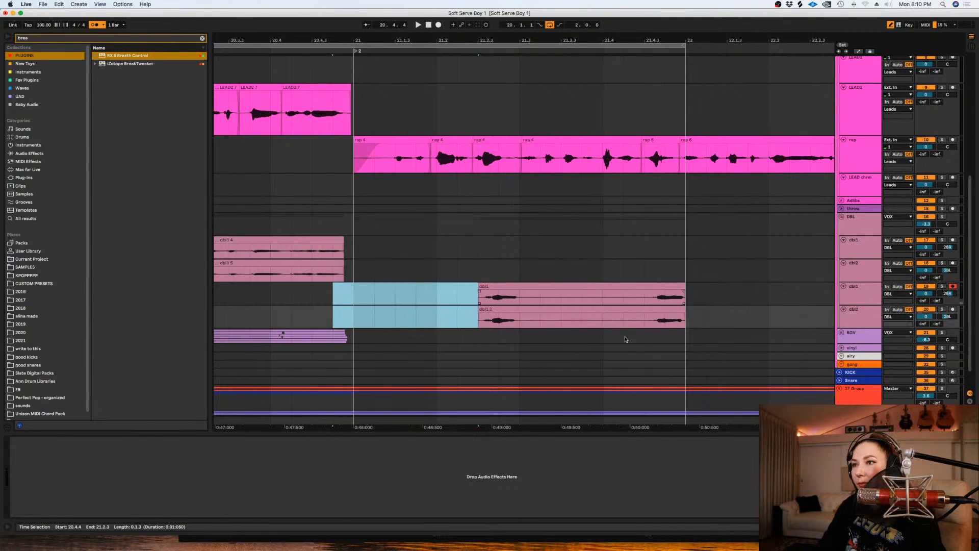
# - Shift both new double clips slightly earlier so they span about 21.2.2 to 21.4.4
pyautogui.moveTo(709, 321); pyautogui.dragTo(479, 291)
pyautogui.press('Delete')
pyautogui.click(477, 309)
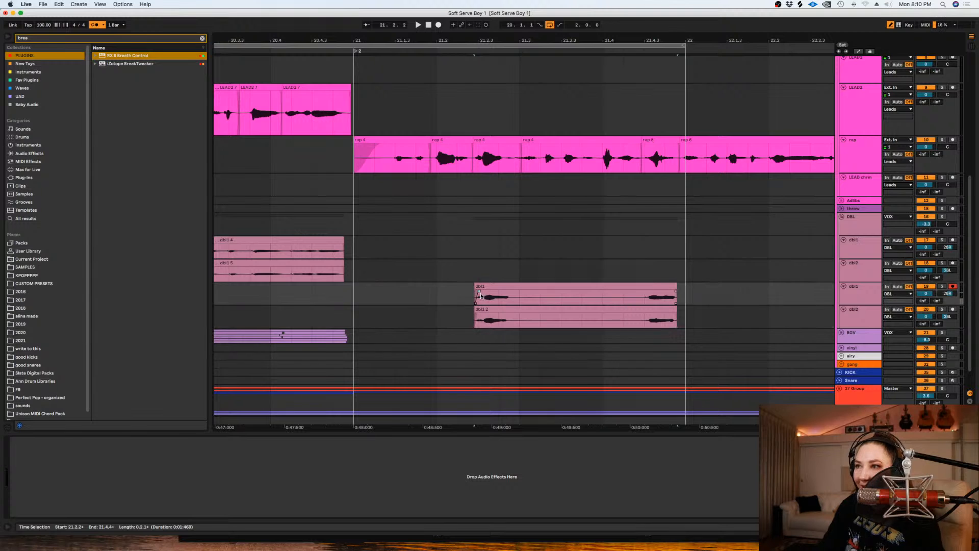
# - Delete the gap between the two doubled words, from about 21.3.1 to 21.4.2, on both lower double tracks
pyautogui.moveTo(624, 320); pyautogui.dragTo(520, 315)
pyautogui.press('Delete')
pyautogui.press('Delete')
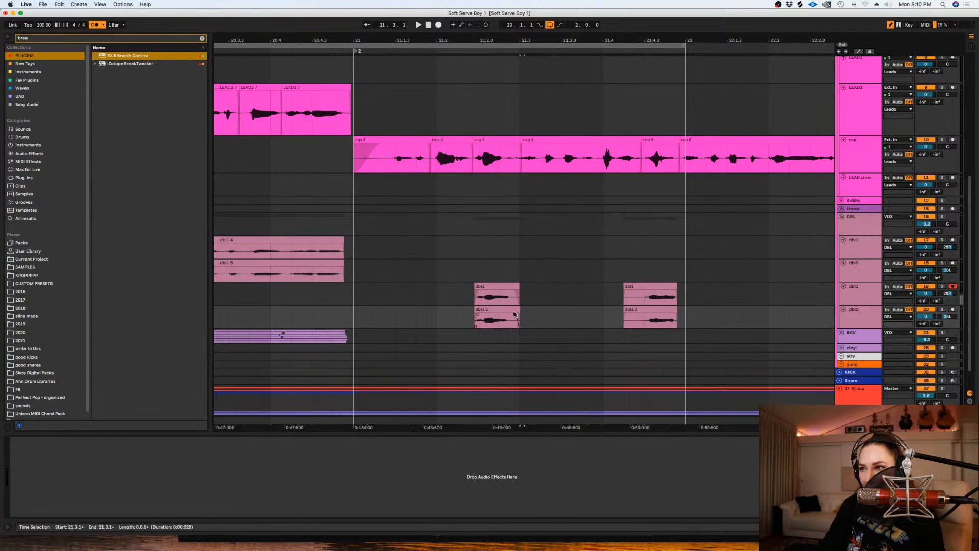
# - Trim the silence before the second doubled word on both tracks and adjust the fade at the end of its dbl2 clip
pyautogui.moveTo(621, 296); pyautogui.dragTo(637, 319)
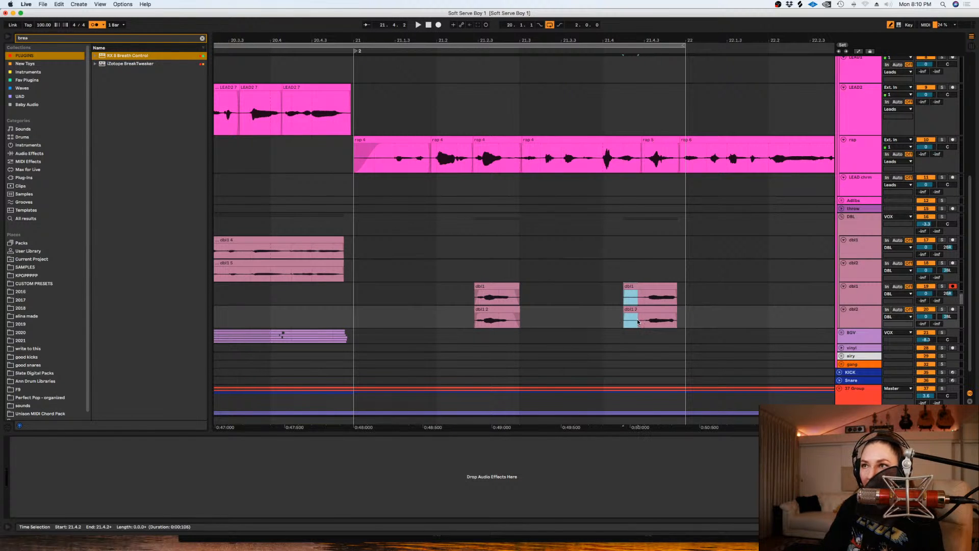
pyautogui.press('Delete')
pyautogui.click(641, 294)
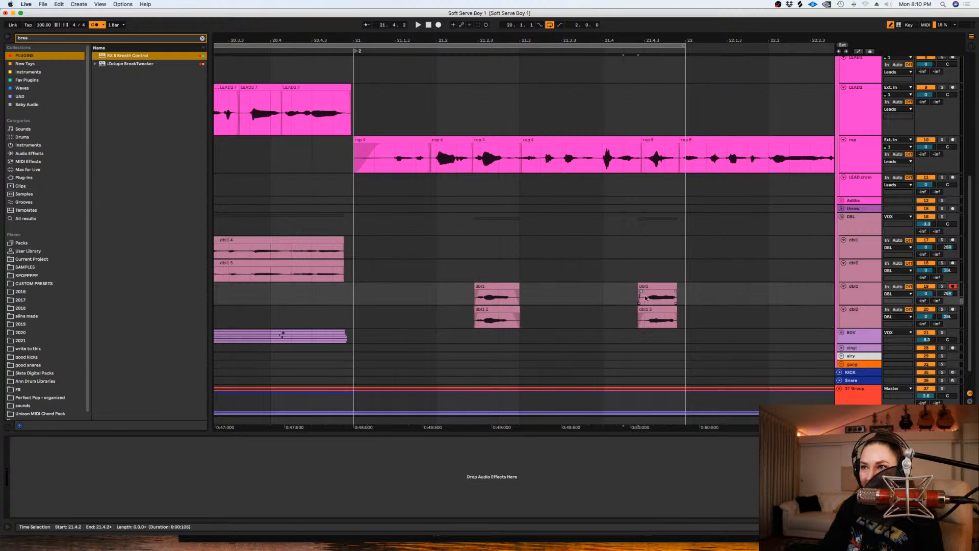
pyautogui.moveTo(676, 316); pyautogui.dragTo(671, 315)
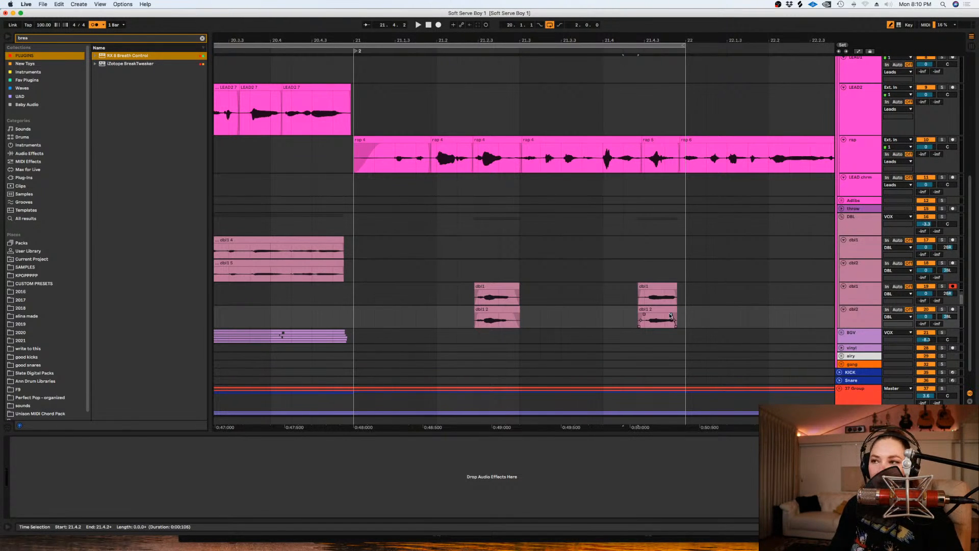
# - Play the passage around bar 21 to check the new doubles against the rap
pyautogui.click(465, 278)
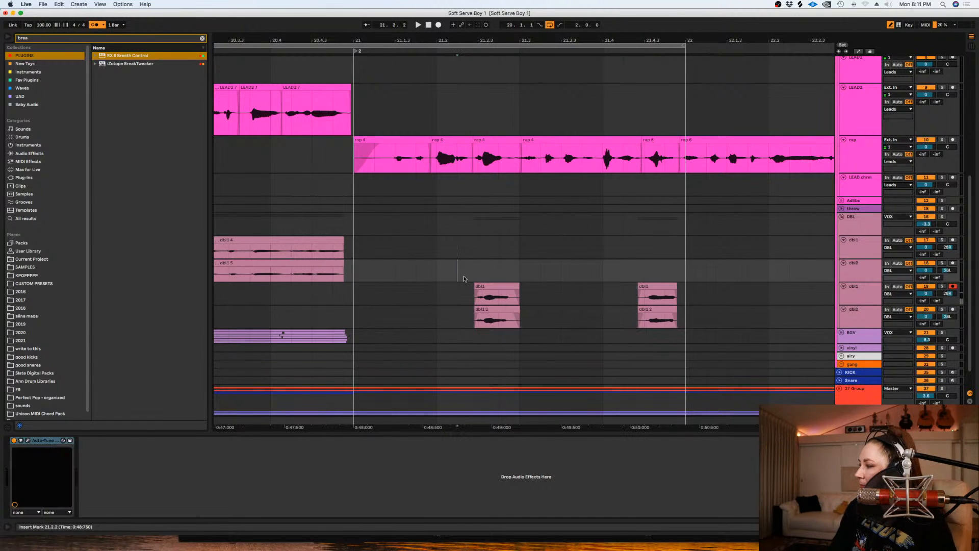
pyautogui.scroll(-1, 468, 284)
pyautogui.press('space')
pyautogui.press('space')
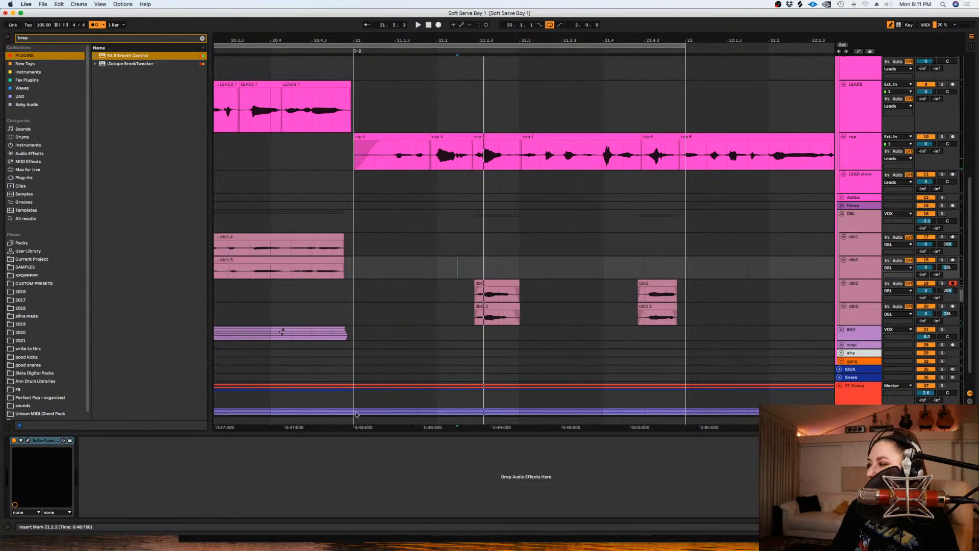
pyautogui.press('space')
pyautogui.press('space')
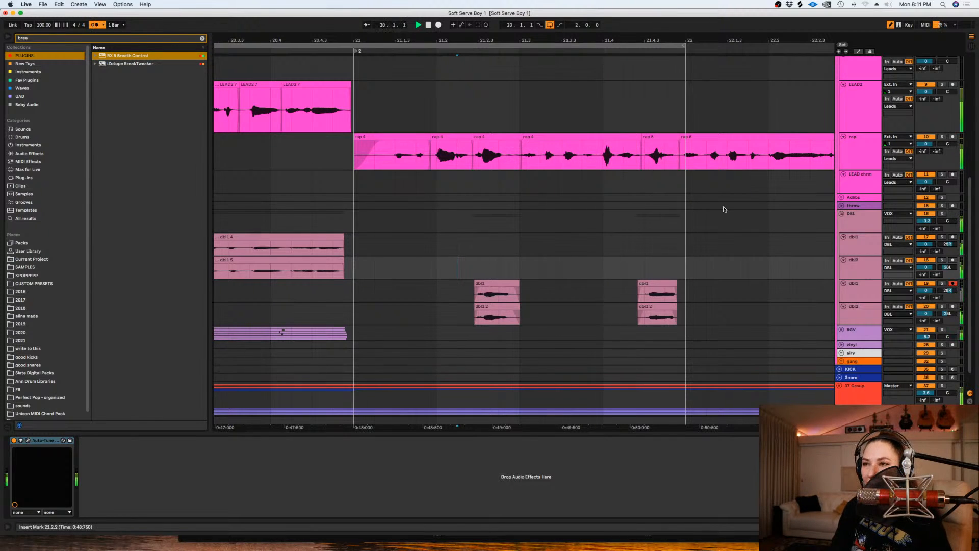
# - Turn off the arrangement loop and play from about 21.2.2 to hear the doubles running into bar 22
pyautogui.click(545, 27)
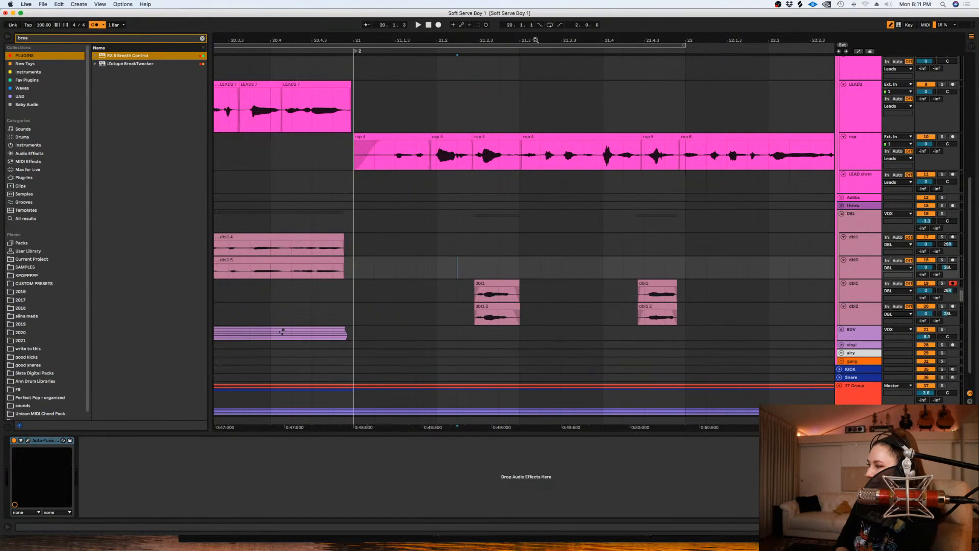
pyautogui.press('space')
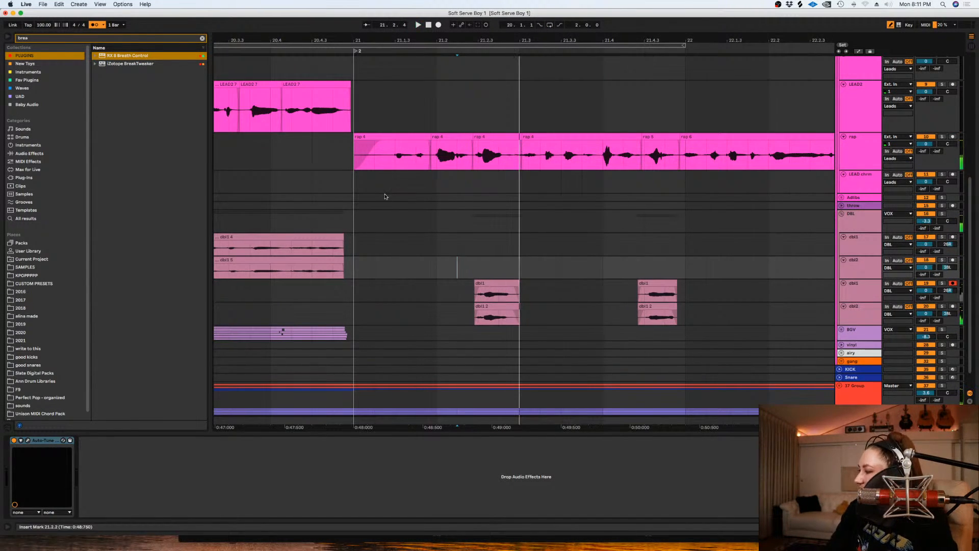
pyautogui.click(446, 247)
pyautogui.press('-')
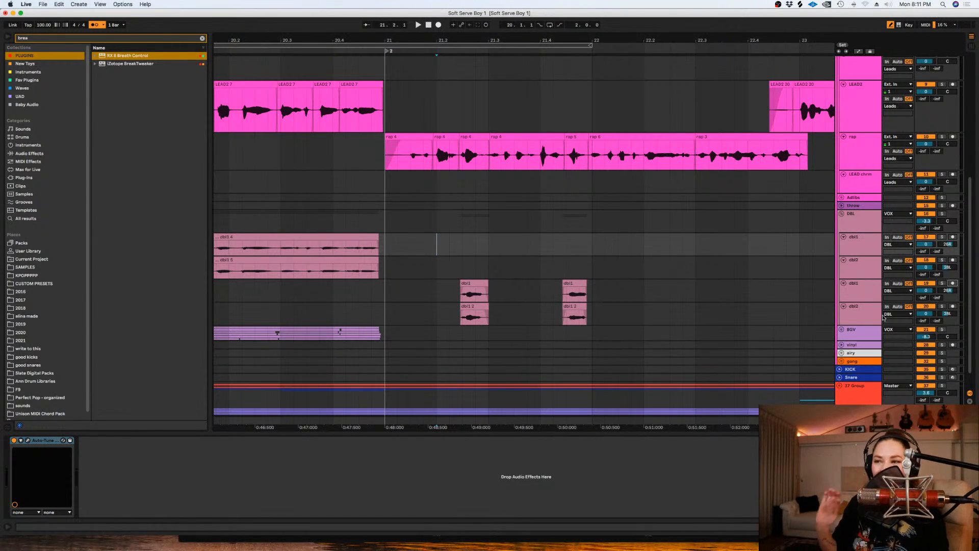
pyautogui.click(461, 289)
pyautogui.press('space')
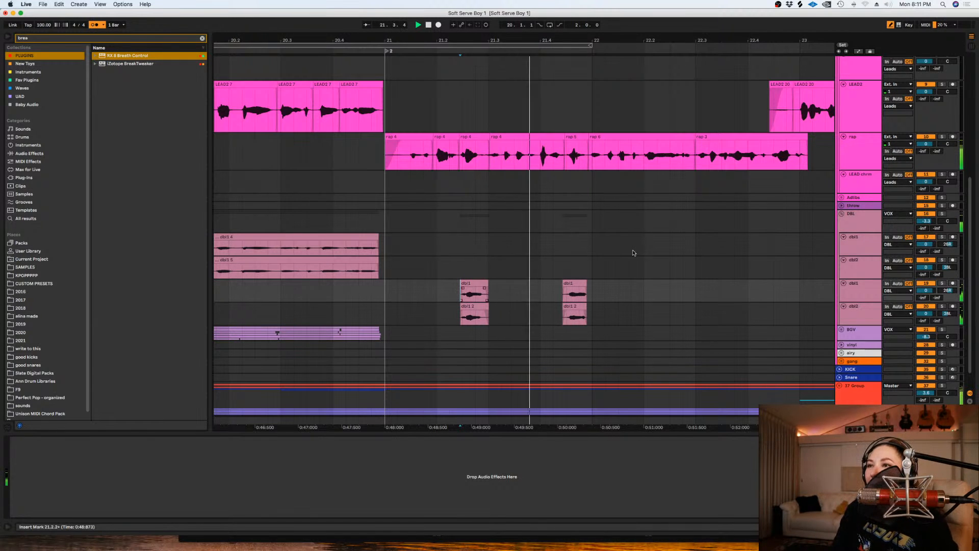
pyautogui.scroll(-1, 632, 253)
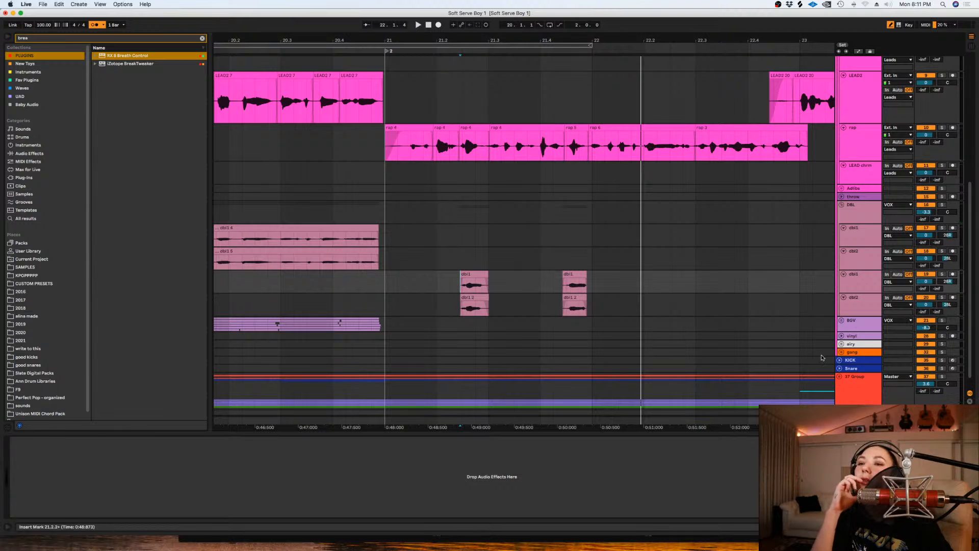
pyautogui.click(841, 352)
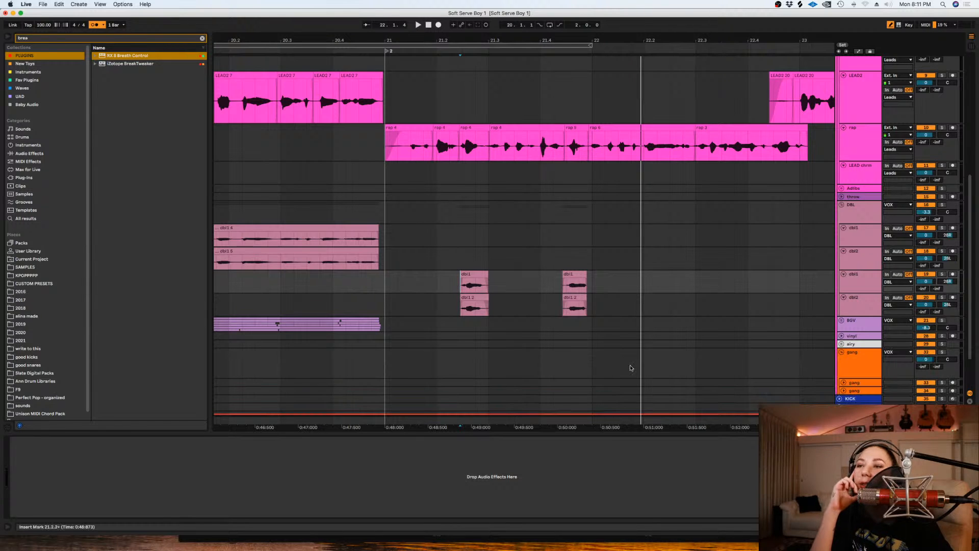
pyautogui.click(424, 369)
pyautogui.click(841, 353)
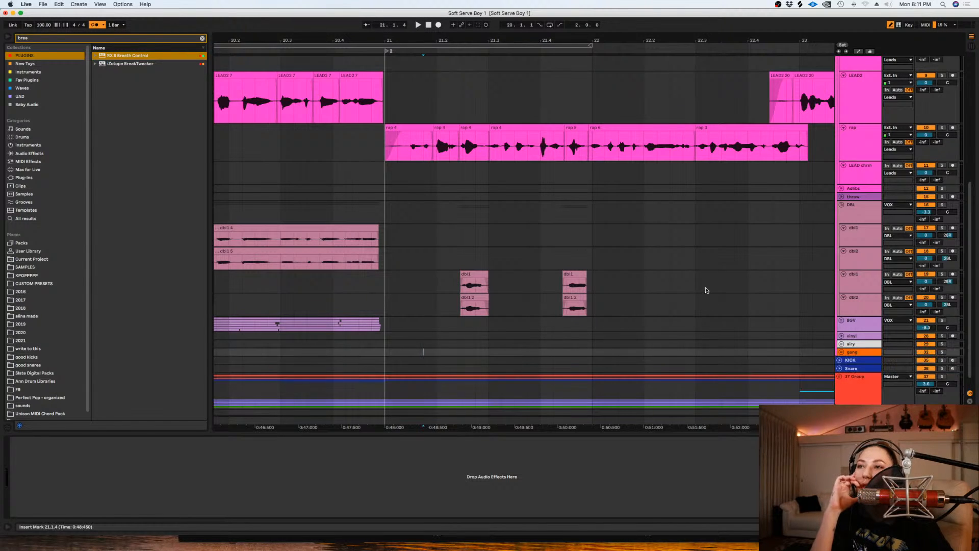
# - Play the rap from about 21.4.3 to find where its second line begins
pyautogui.click(593, 235)
pyautogui.press('space')
pyautogui.scroll(-1, 603, 244)
pyautogui.scroll(4, 605, 241)
pyautogui.press('space')
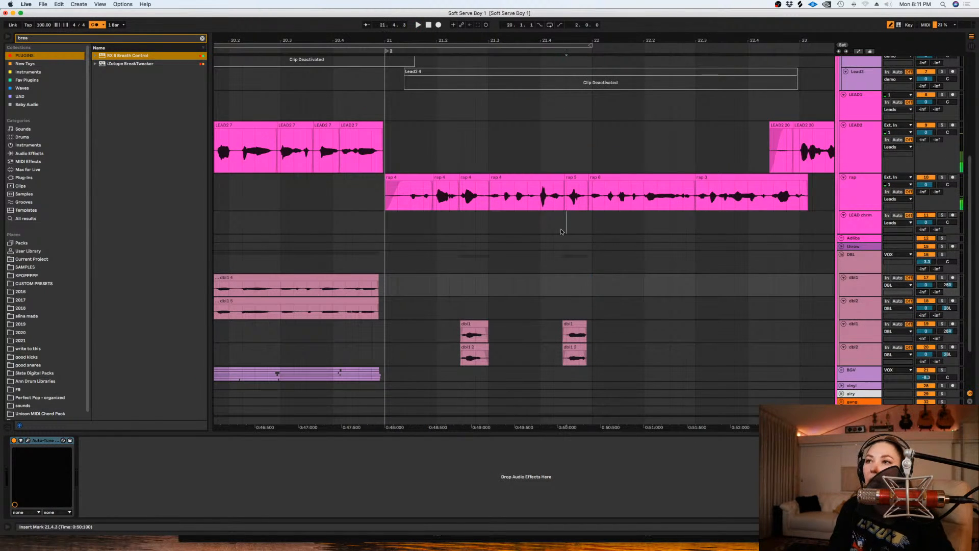
pyautogui.click(579, 233)
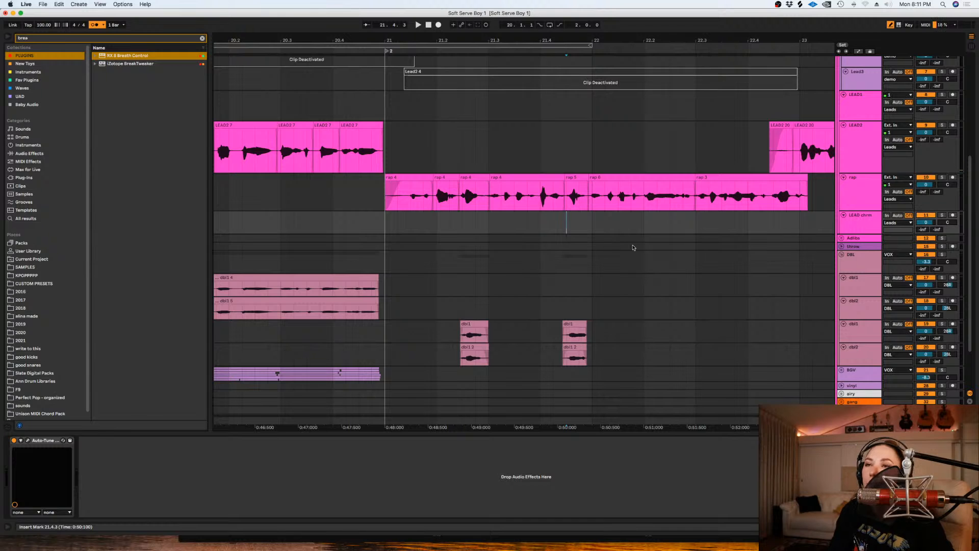
# - Insert a new audio track below the rap track and copy the rap audio from 22.1.1 to 23.1.2 onto it
pyautogui.click(868, 182)
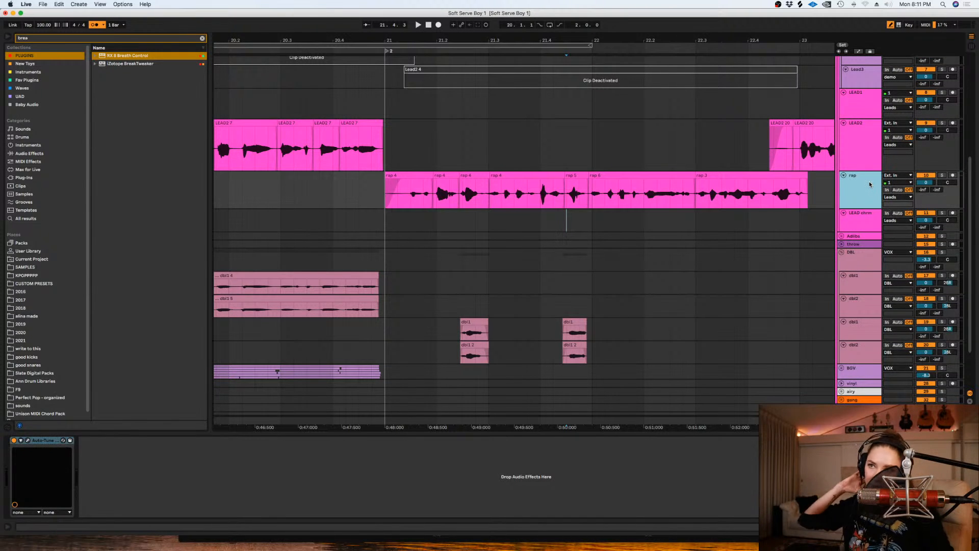
pyautogui.press('super+t')
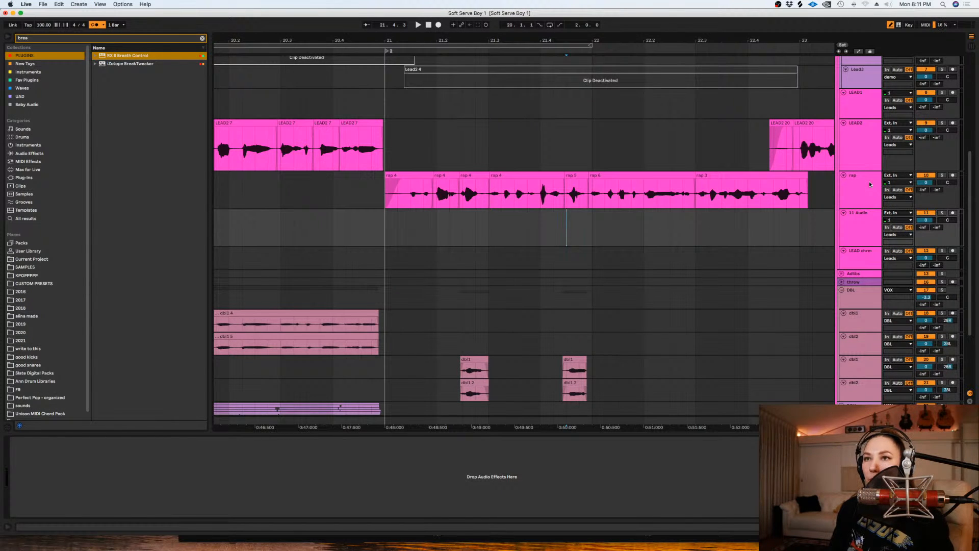
pyautogui.moveTo(811, 192); pyautogui.dragTo(601, 228)
# - Check the Auto-Tune EFX+ settings on the rap track and clear the browser search
pyautogui.click(862, 195)
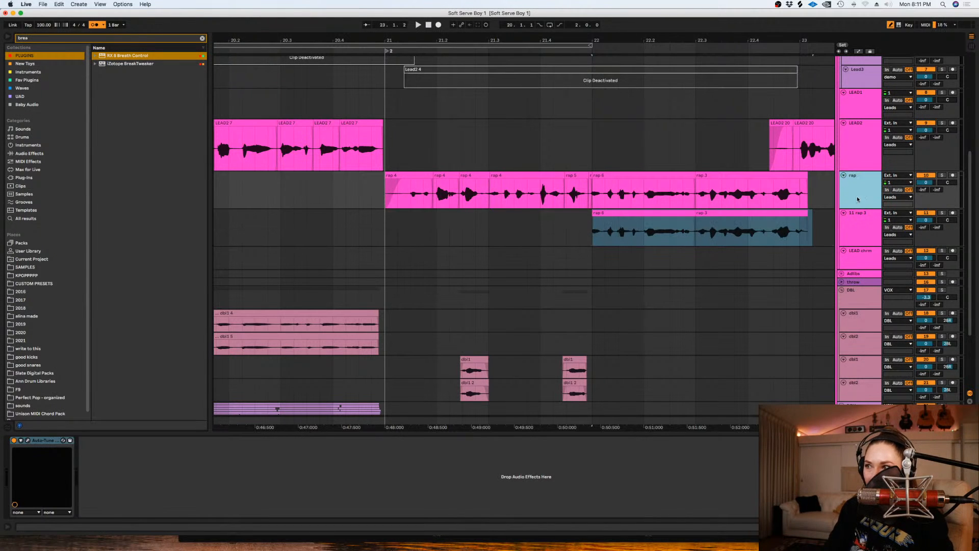
pyautogui.click(28, 440)
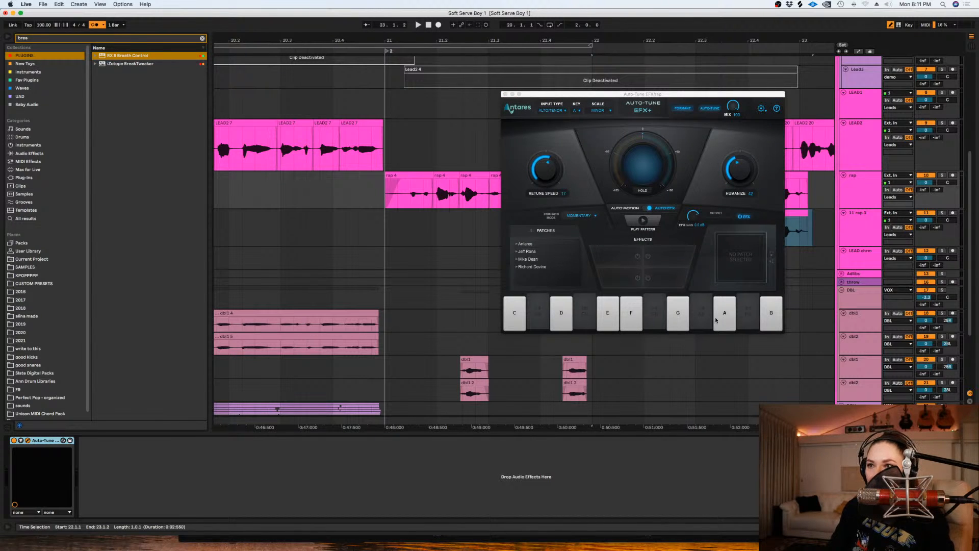
pyautogui.click(631, 319)
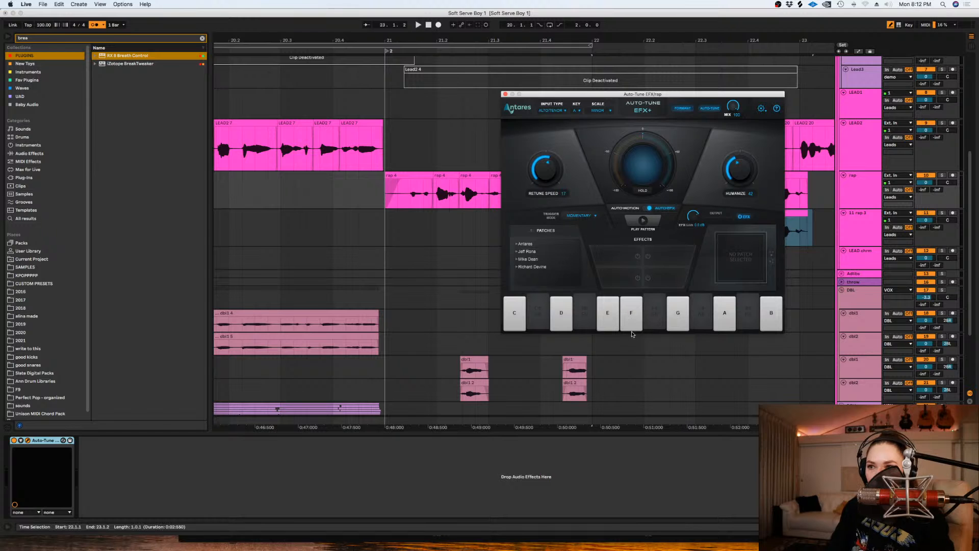
pyautogui.click(505, 94)
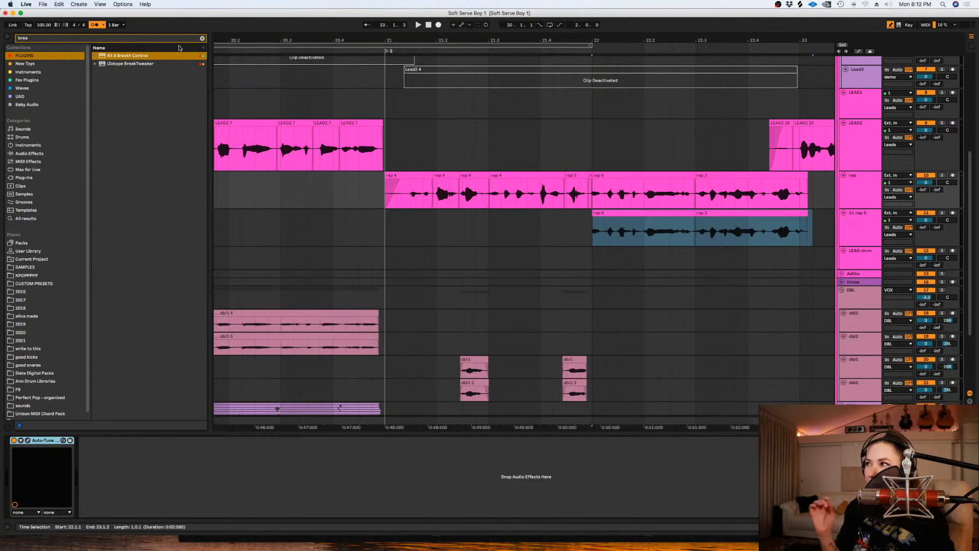
pyautogui.click(202, 39)
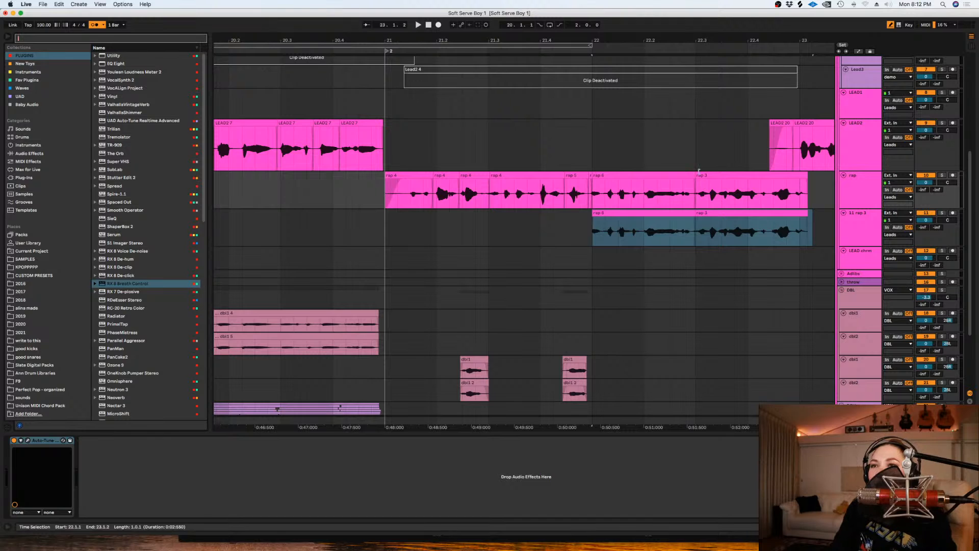
# - Trim the tail of the copied rap clip and copy the rap track's Auto-Tune onto the second rap track
pyautogui.click(800, 229)
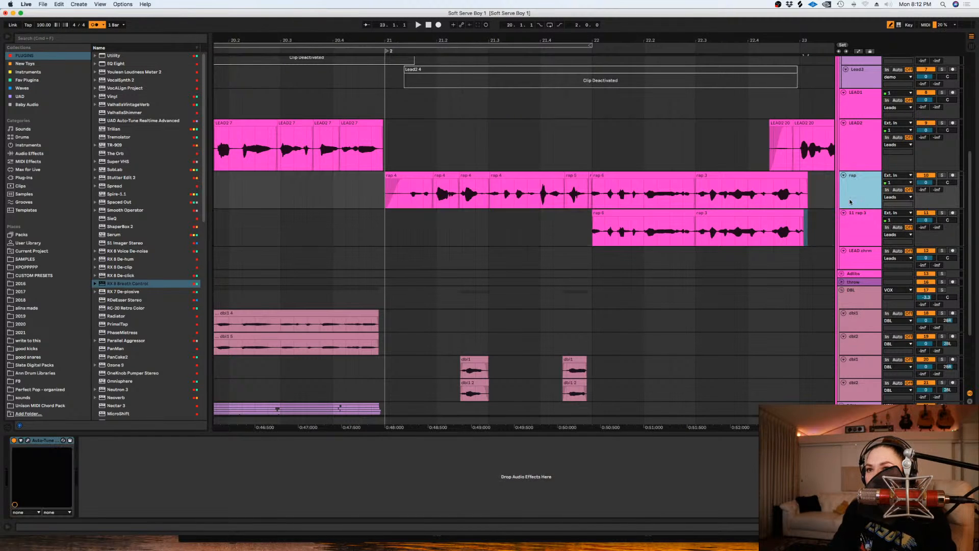
pyautogui.click(42, 440)
pyautogui.click(588, 224)
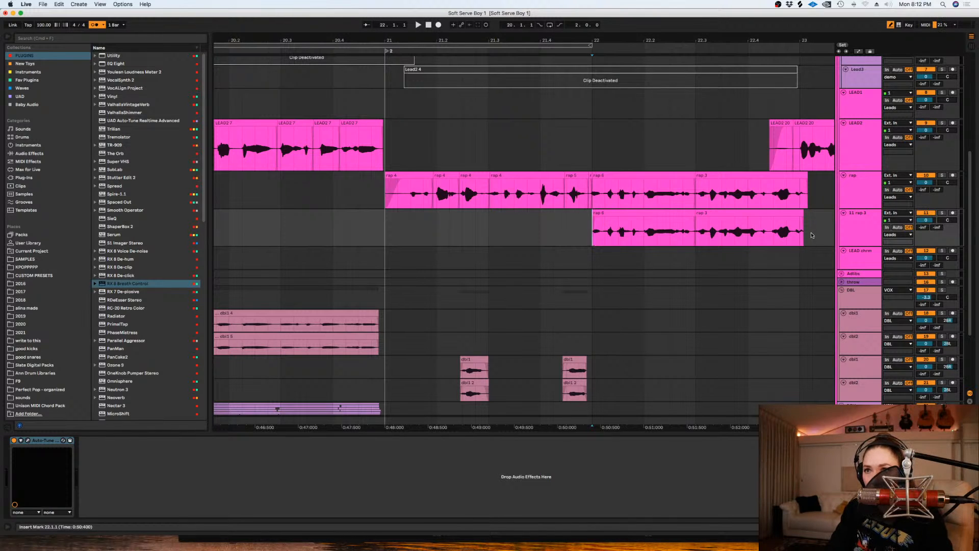
# - Loop the copied rap from 22.1.1 to 23.1.1 and solo the second rap track
pyautogui.moveTo(807, 234); pyautogui.dragTo(586, 235)
pyautogui.press('cmd+l')
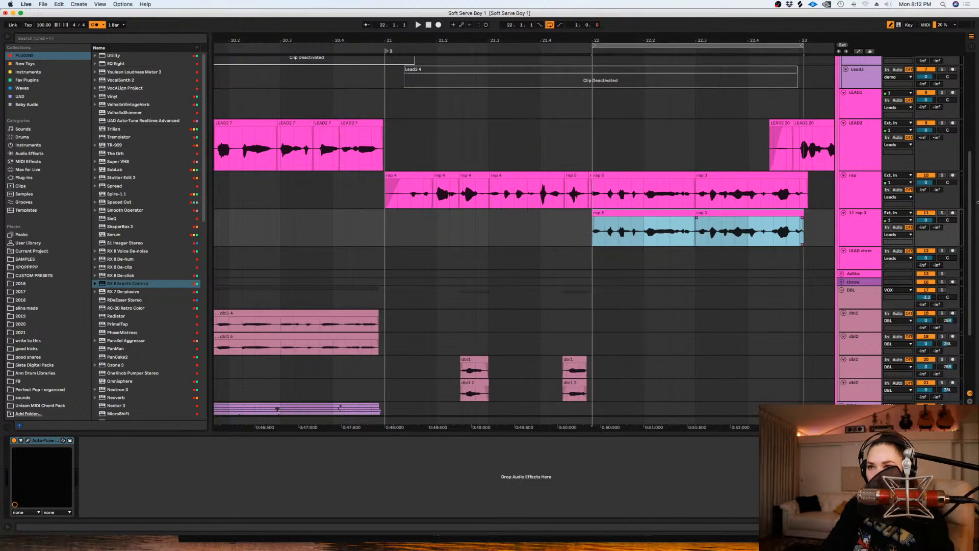
pyautogui.click(941, 213)
pyautogui.click(862, 232)
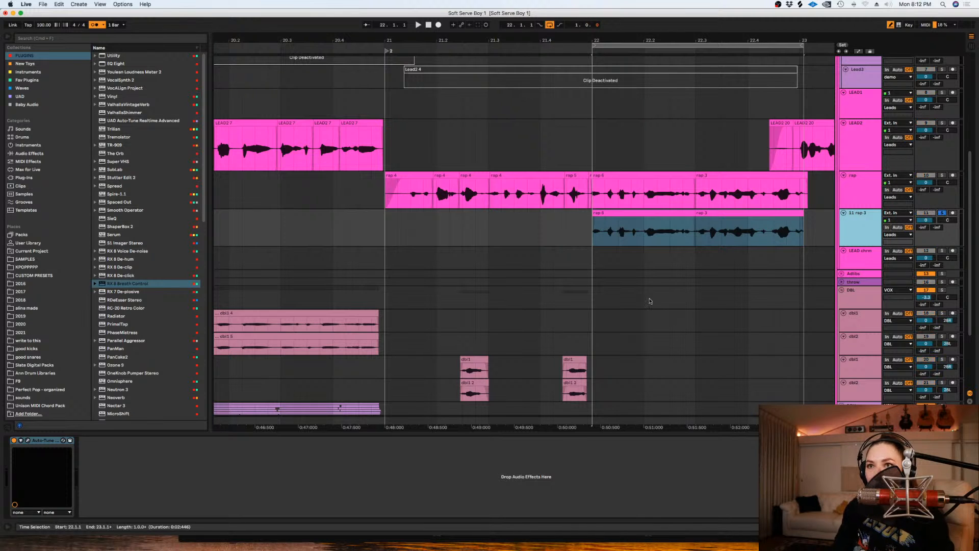
# - Open Auto-Tune EFX+ on the second rap track and audition the Antares Bright Vocoder patch, keeping the clips uncovered
pyautogui.click(29, 441)
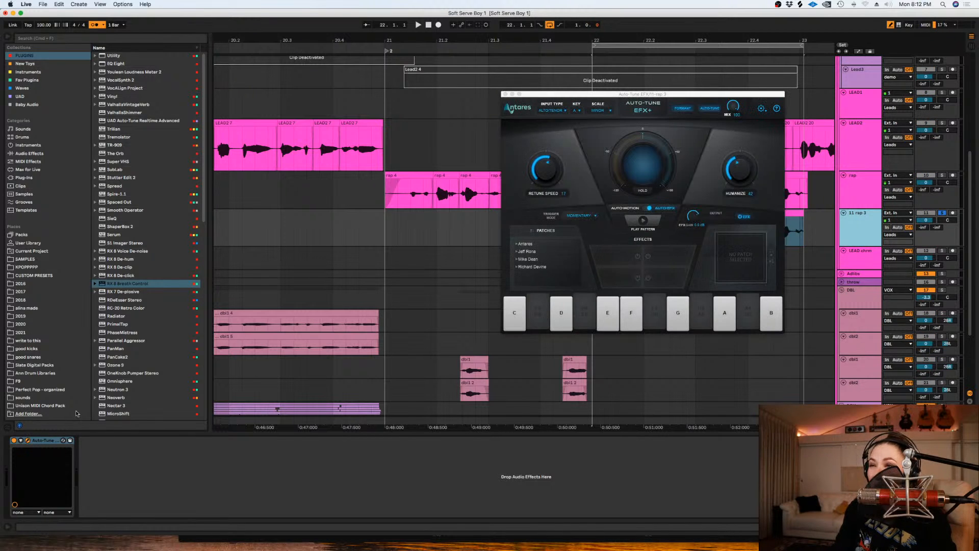
pyautogui.click(516, 244)
pyautogui.click(519, 252)
pyautogui.click(549, 259)
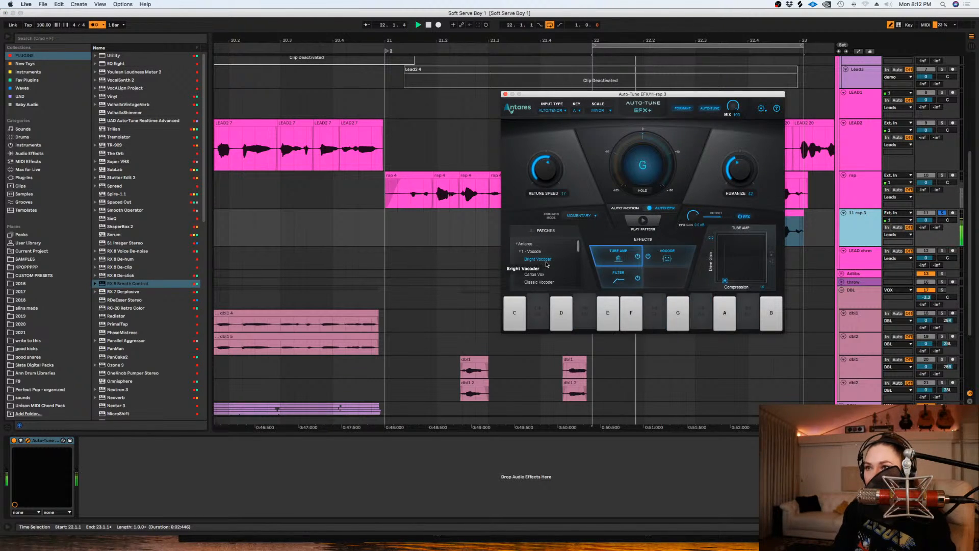
pyautogui.moveTo(623, 94); pyautogui.dragTo(587, 278)
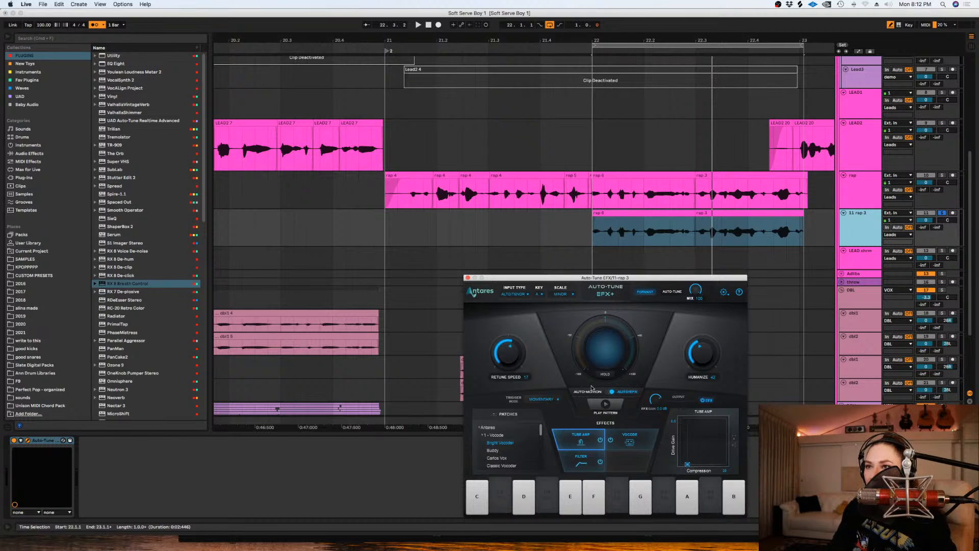
# - Load the Carlos Vox vocoder patch on the second rap track while playing the loop from 22.1.1
pyautogui.click(586, 261)
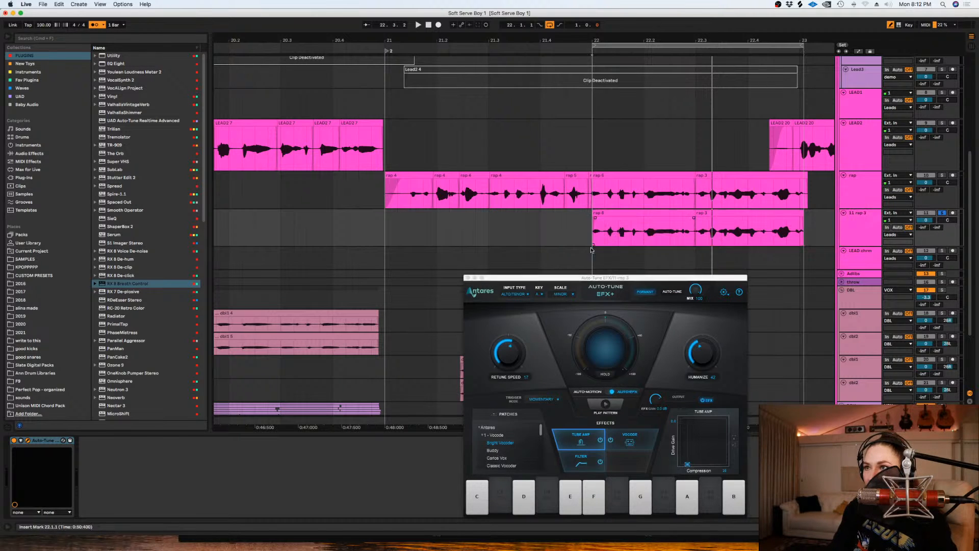
pyautogui.press('space')
pyautogui.click(493, 451)
pyautogui.click(496, 458)
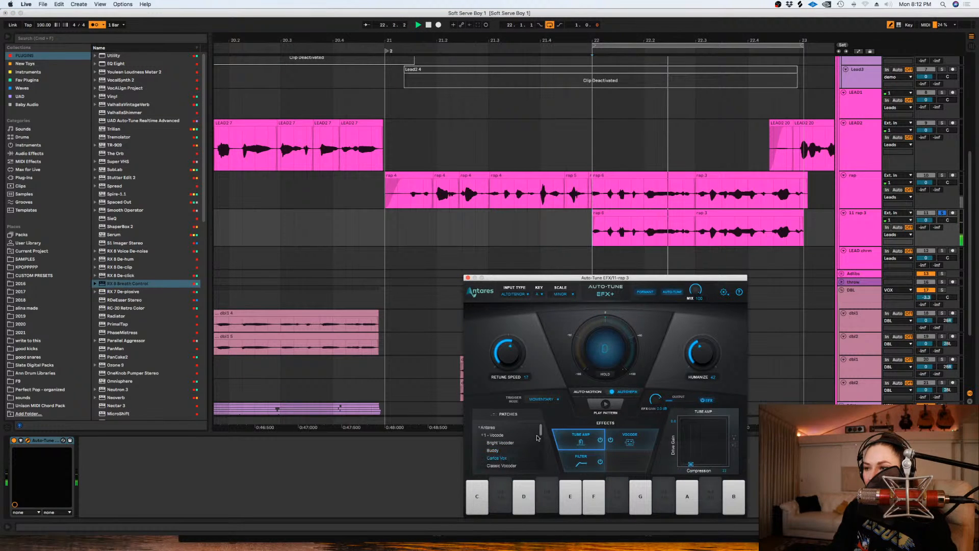
pyautogui.scroll(-3, 541, 437)
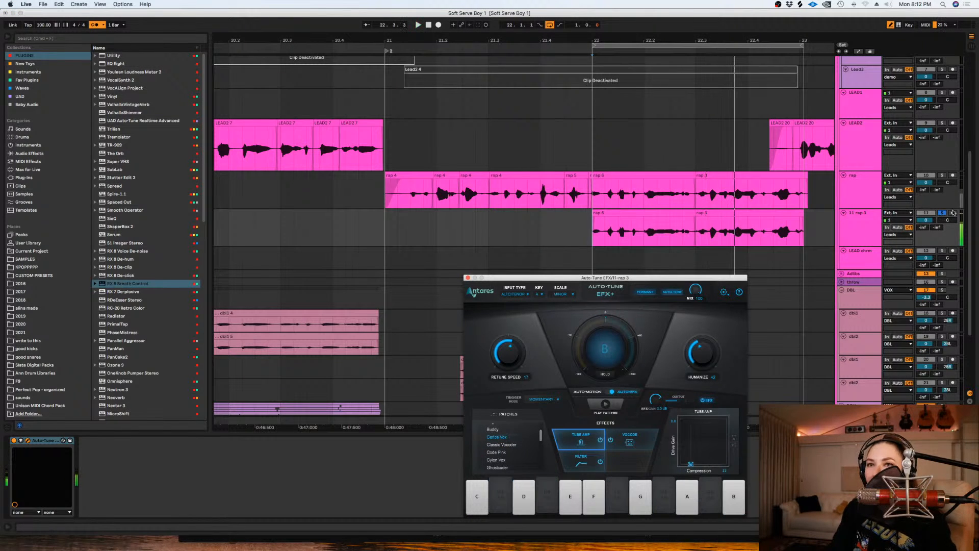
# - Solo the rap alongside the second rap track and lower the second rap to -6.6 dB
pyautogui.moveTo(926, 219); pyautogui.dragTo(933, 221)
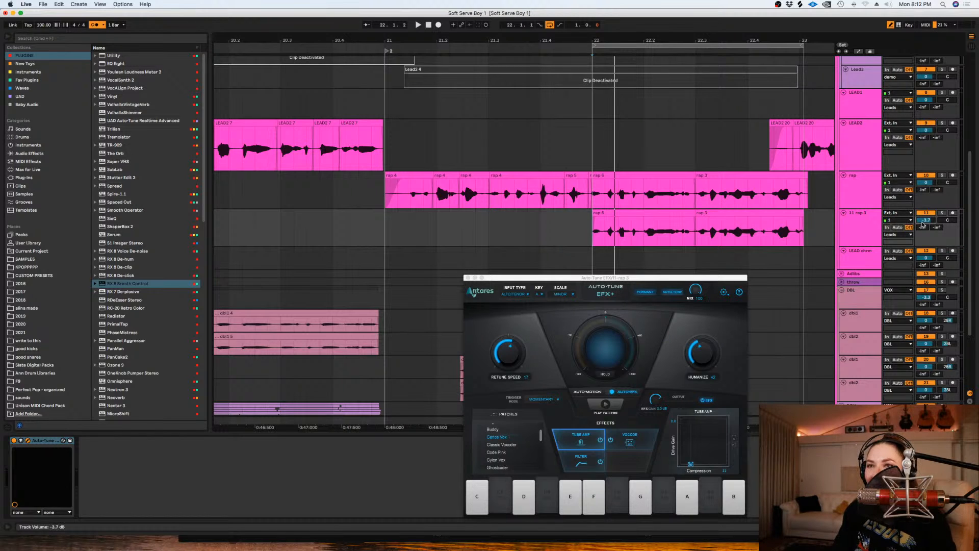
pyautogui.click(942, 213)
pyautogui.click(942, 175)
pyautogui.press('space')
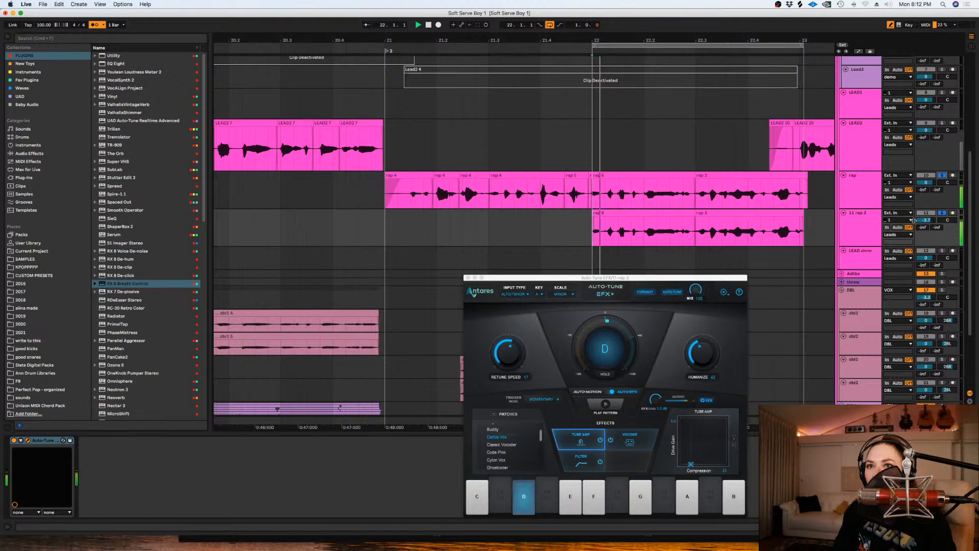
pyautogui.click(861, 227)
pyautogui.moveTo(925, 220); pyautogui.dragTo(925, 231)
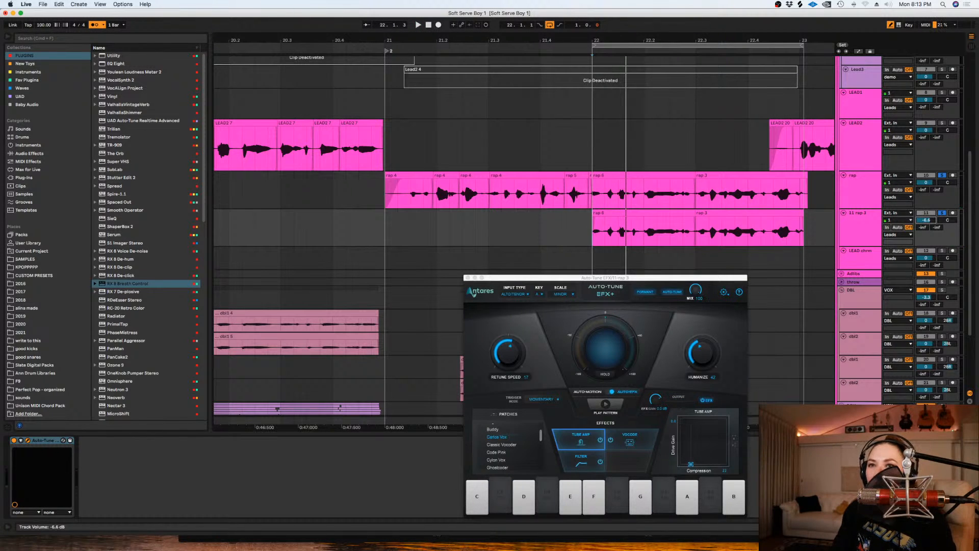
# - Play both soloed rap tracks from 22.1.1 and lower the second rap to -13.1 dB
pyautogui.click(595, 184)
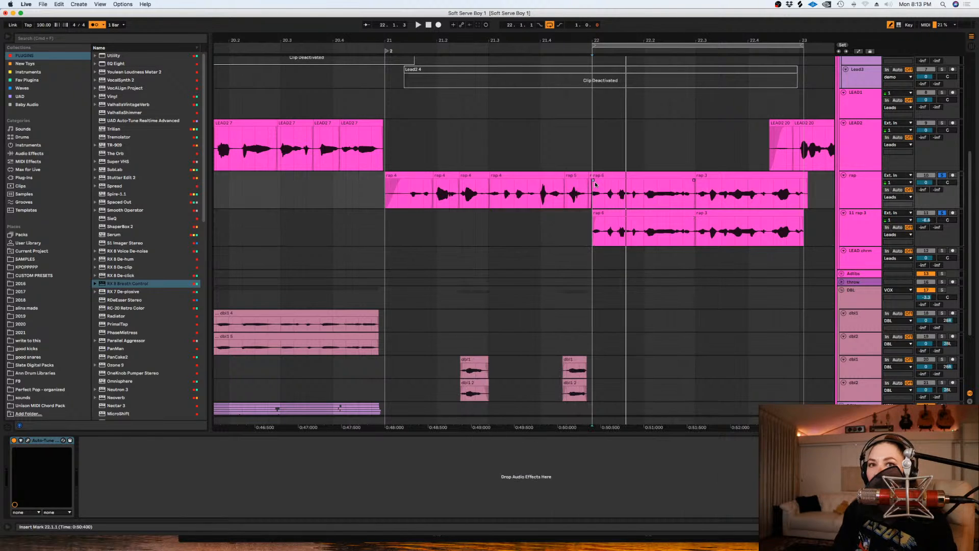
pyautogui.click(594, 213)
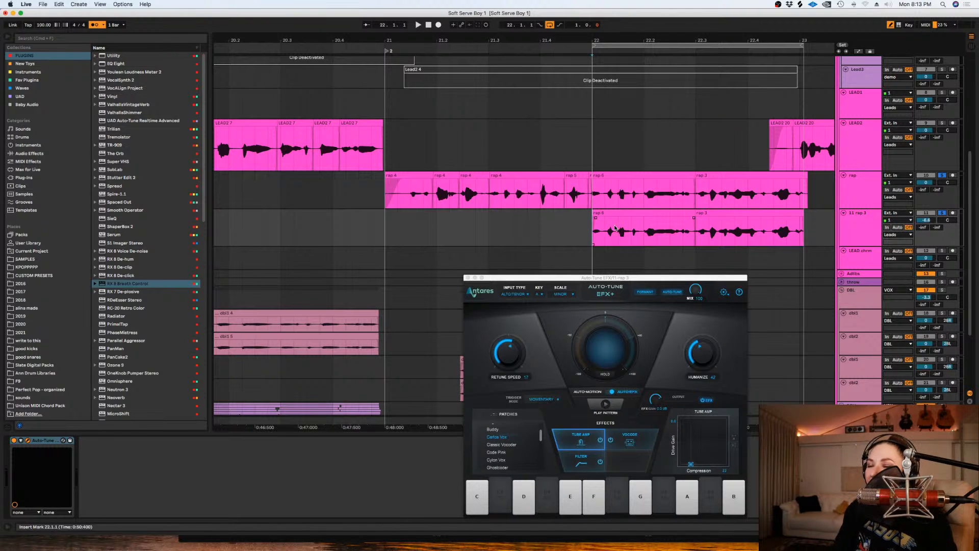
pyautogui.press('space')
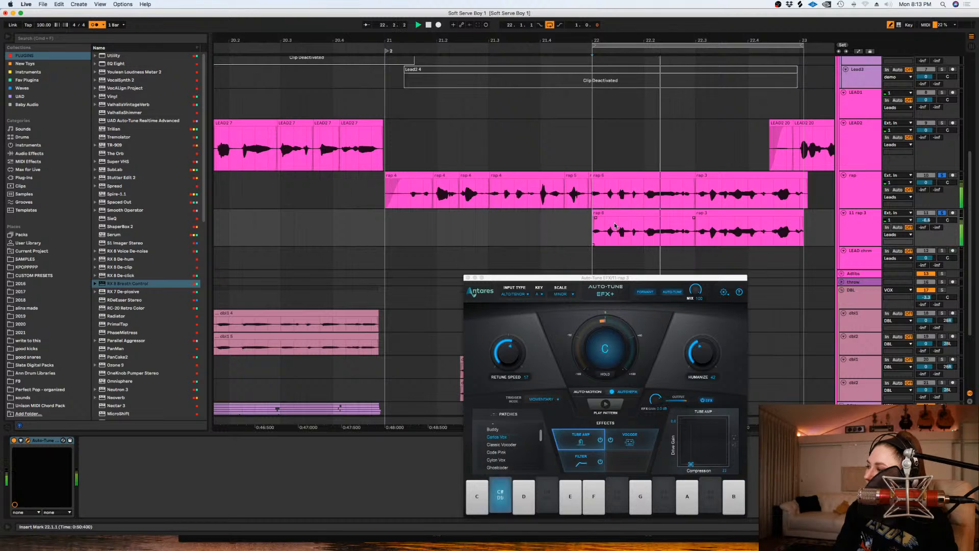
pyautogui.click(614, 223)
pyautogui.press('space')
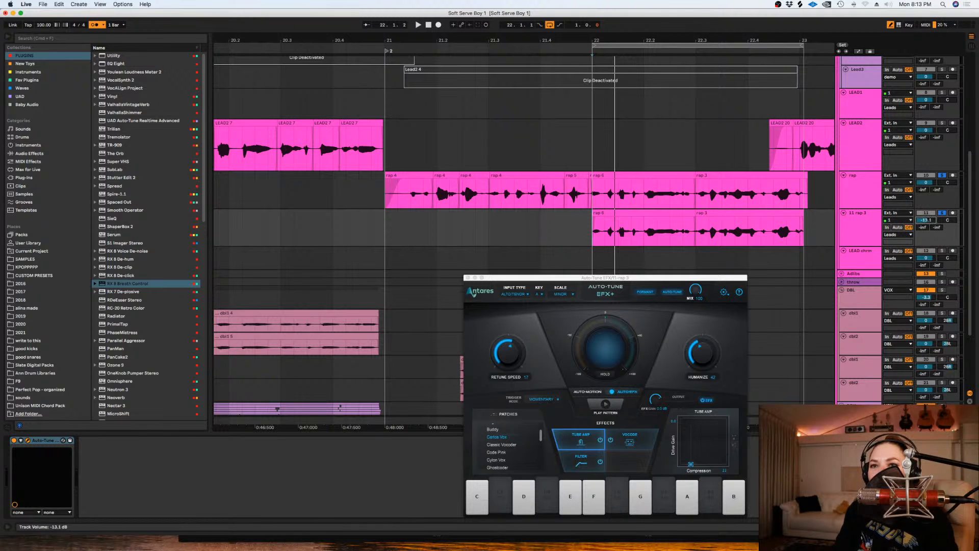
# - Delete the leftover tail of the second rap clip around 23.1.1
pyautogui.click(620, 244)
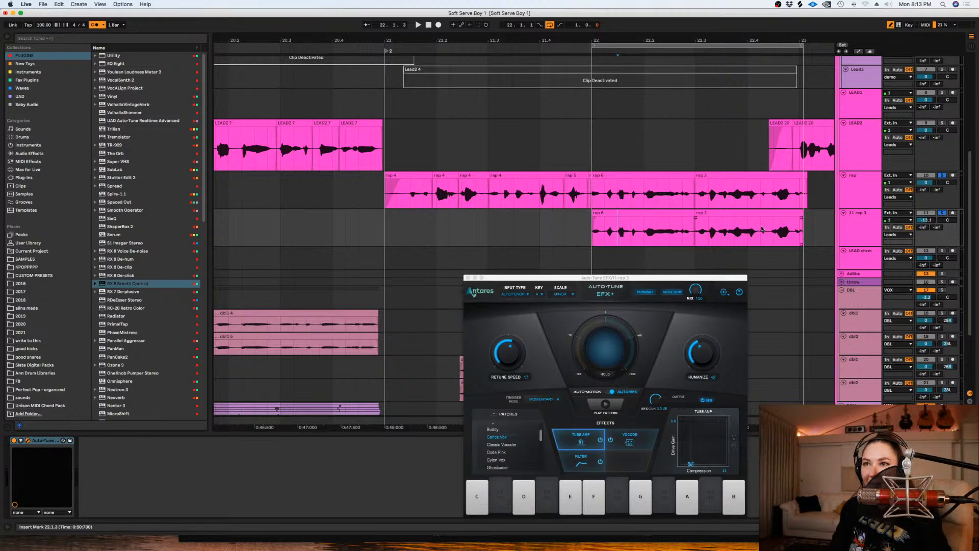
pyautogui.moveTo(825, 230); pyautogui.dragTo(797, 219)
pyautogui.press('Delete')
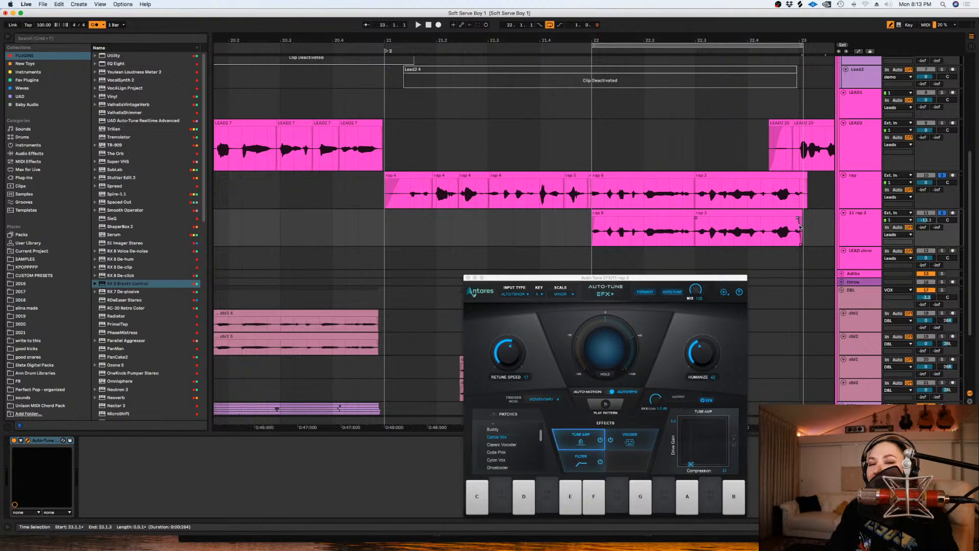
# - Play from 22.1.1 to check the vocoder layer under the rap
pyautogui.hscroll(5, 525, 204)
pyautogui.moveTo(632, 278); pyautogui.dragTo(651, 293)
pyautogui.scroll(-1, 525, 204)
pyautogui.click(500, 219)
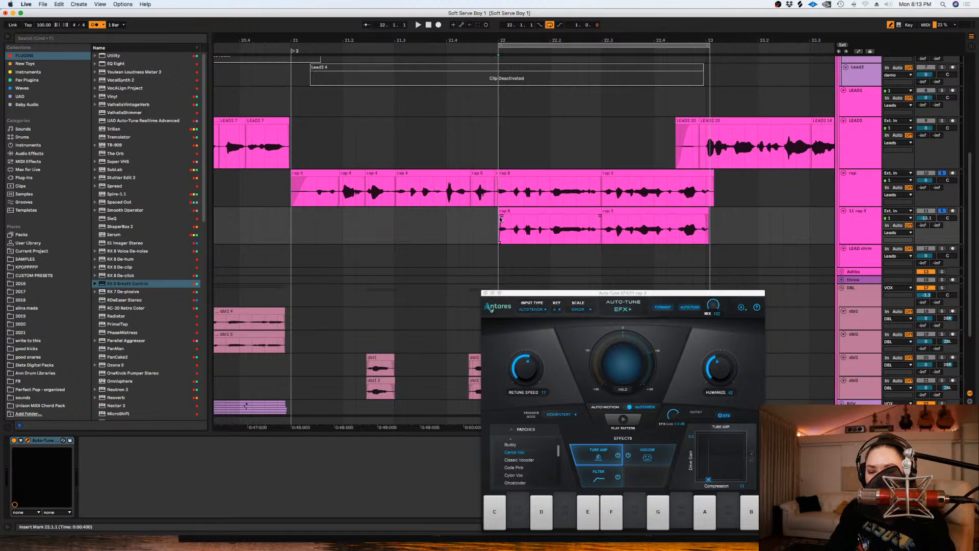
pyautogui.press('space')
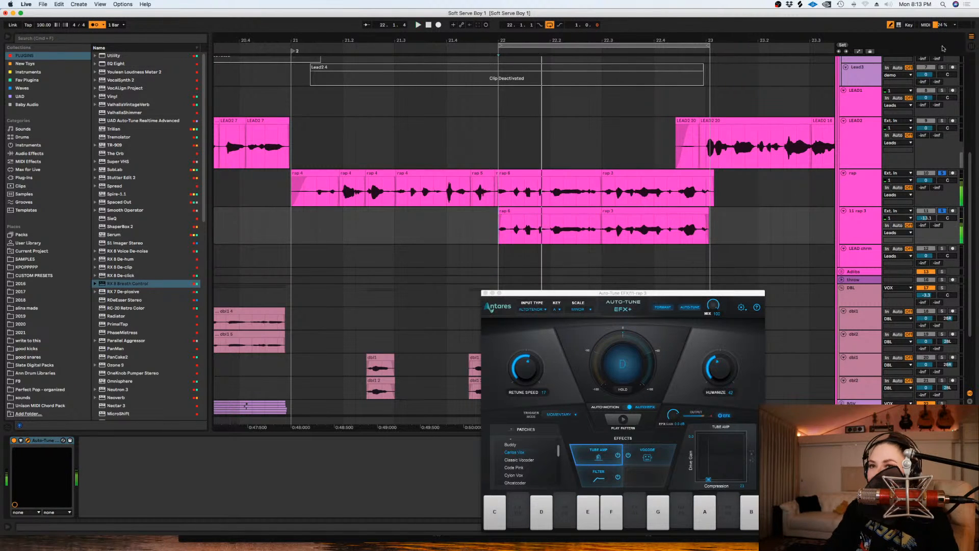
# - Search the browser for "center" and add the Center Stereo plug-in to the second rap track
pyautogui.click(870, 218)
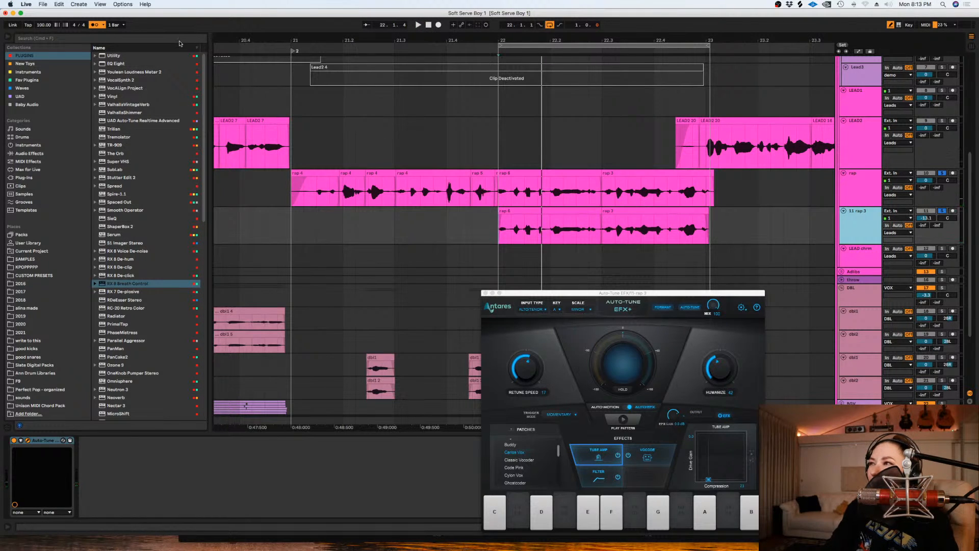
pyautogui.click(179, 40)
pyautogui.write('center')
pyautogui.press('Down')
pyautogui.press('Down')
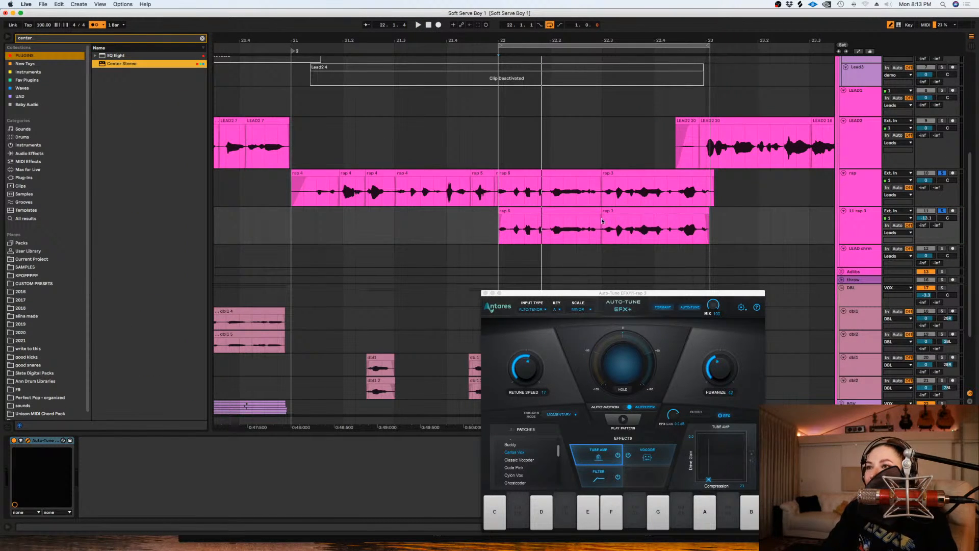
pyautogui.press('Return')
# - Turn the Center plug-in's center level fully off and its Punch toward the sides, playing the loop from 22.1.1
pyautogui.click(97, 442)
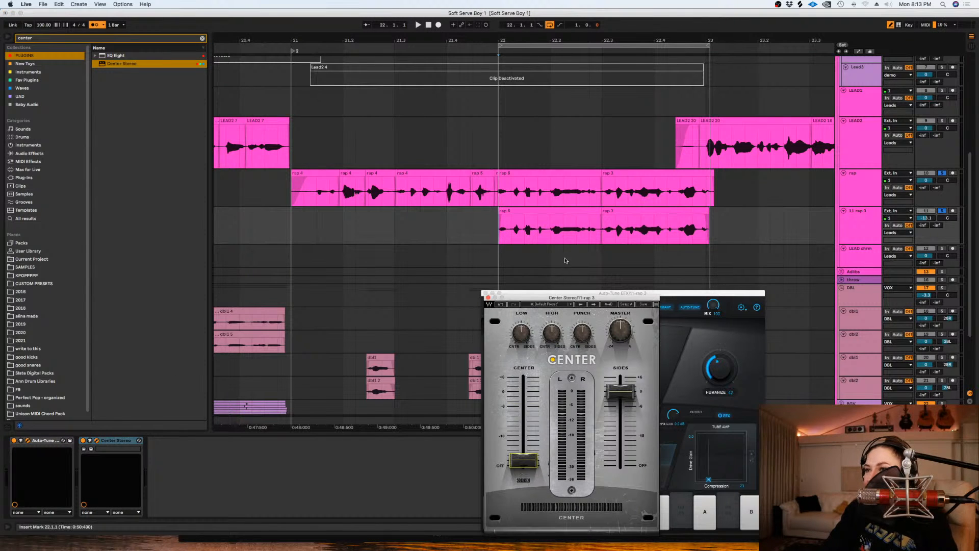
pyautogui.moveTo(586, 340); pyautogui.dragTo(584, 343)
pyautogui.press('space')
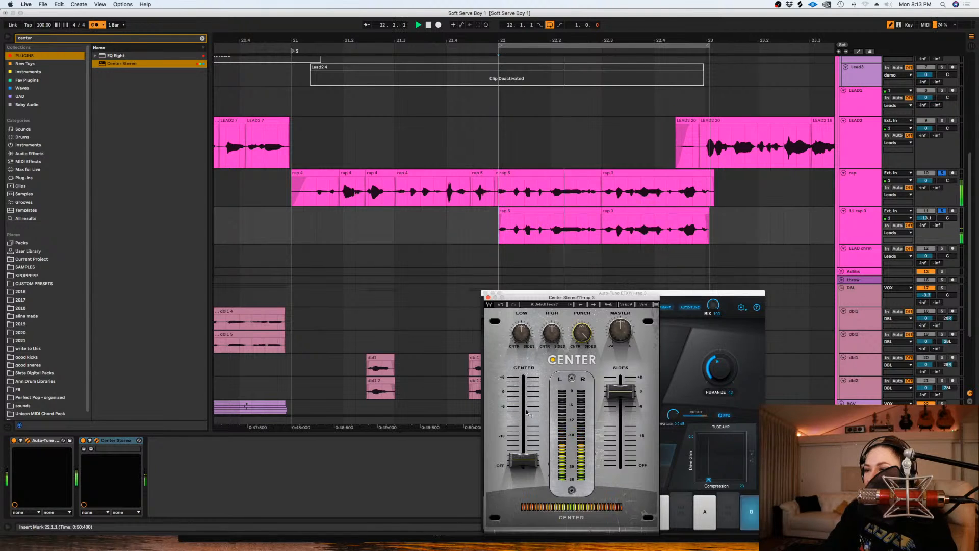
# - Take the main rap out of solo and play the second rap track on its own
pyautogui.click(876, 223)
pyautogui.press('space')
pyautogui.press('space')
pyautogui.click(941, 173)
pyautogui.press('space')
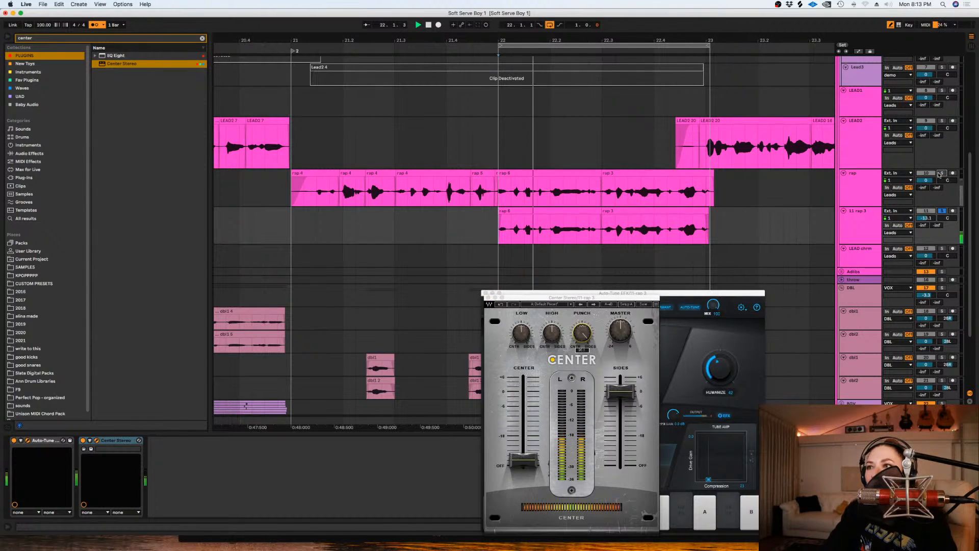
# - Adjust High and raise Master in the Center plug-in while playing the second rap track alone
pyautogui.click(856, 226)
pyautogui.click(551, 333)
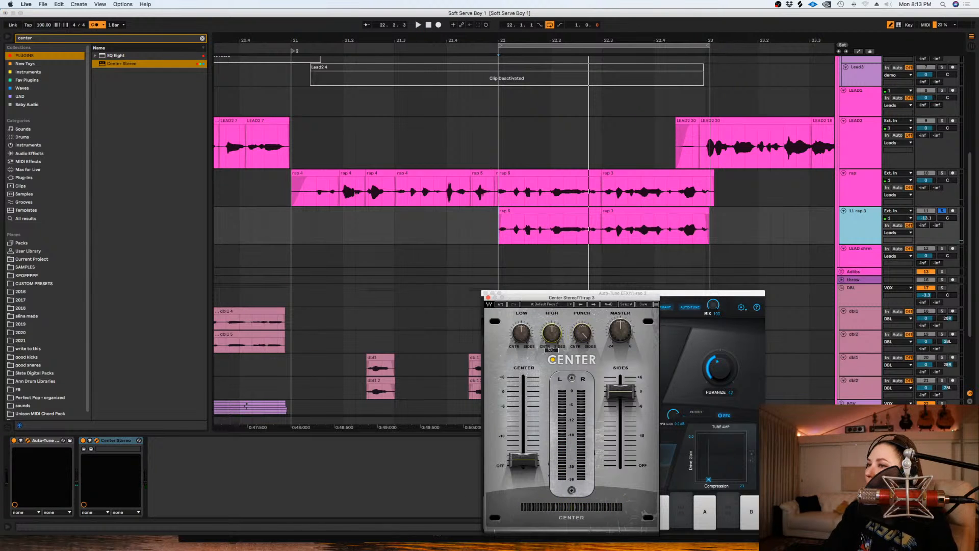
pyautogui.click(620, 331)
pyautogui.press('space')
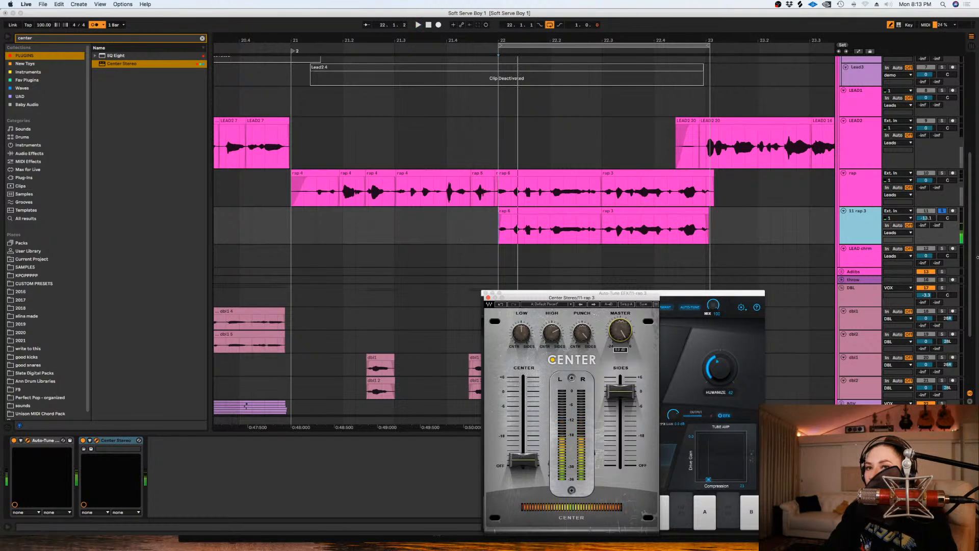
# - Raise the second rap track to -3.2 dB against the soloed rap, turn off both solos and set the start to 21.4.3
pyautogui.keyDown('super'); pyautogui.click(941, 173); pyautogui.keyUp('super')
pyautogui.moveTo(926, 217); pyautogui.dragTo(926, 199)
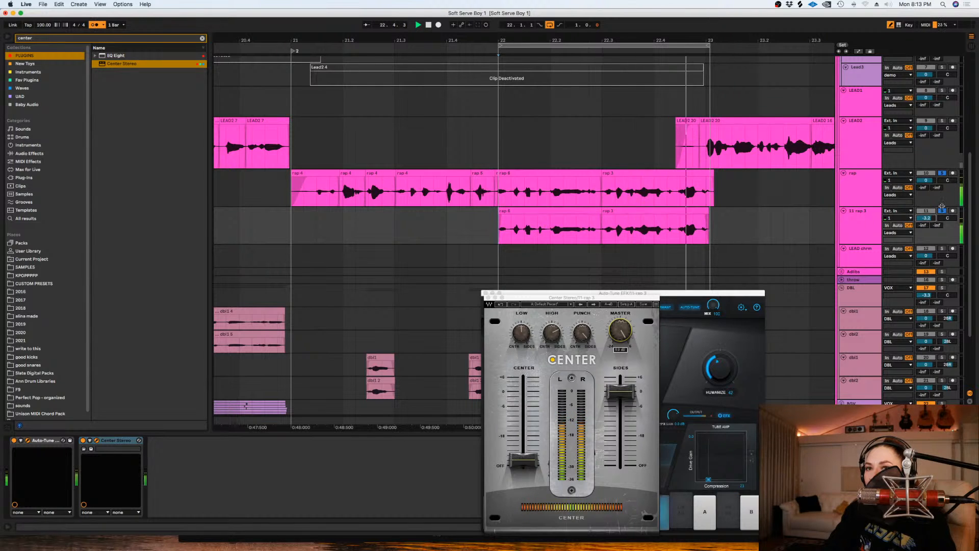
pyautogui.press('space')
pyautogui.click(941, 210)
pyautogui.click(942, 173)
pyautogui.click(470, 233)
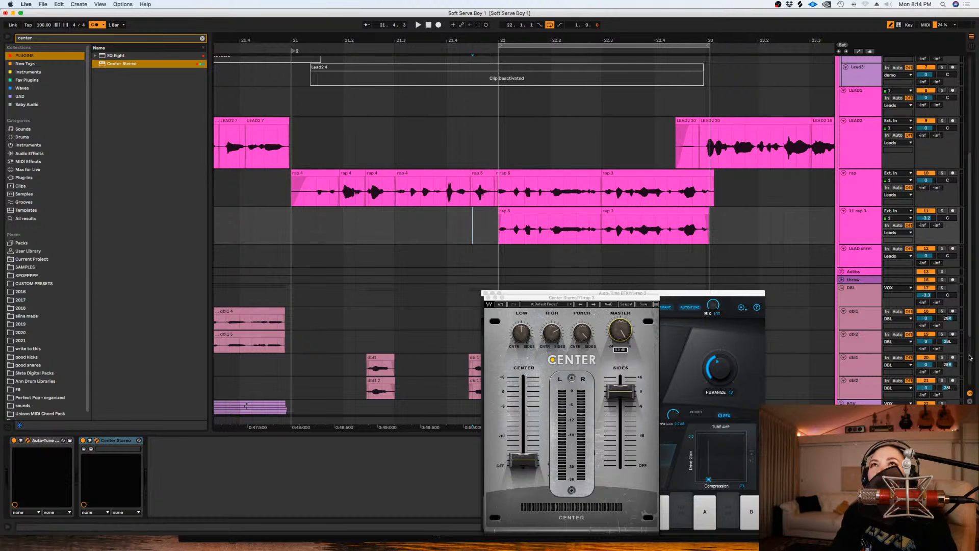
# - With the Center and Auto-Tune windows closed, play both rap layers from 21.4.1 and turn off the loop
pyautogui.click(488, 298)
pyautogui.click(485, 293)
pyautogui.click(447, 237)
pyautogui.press('space')
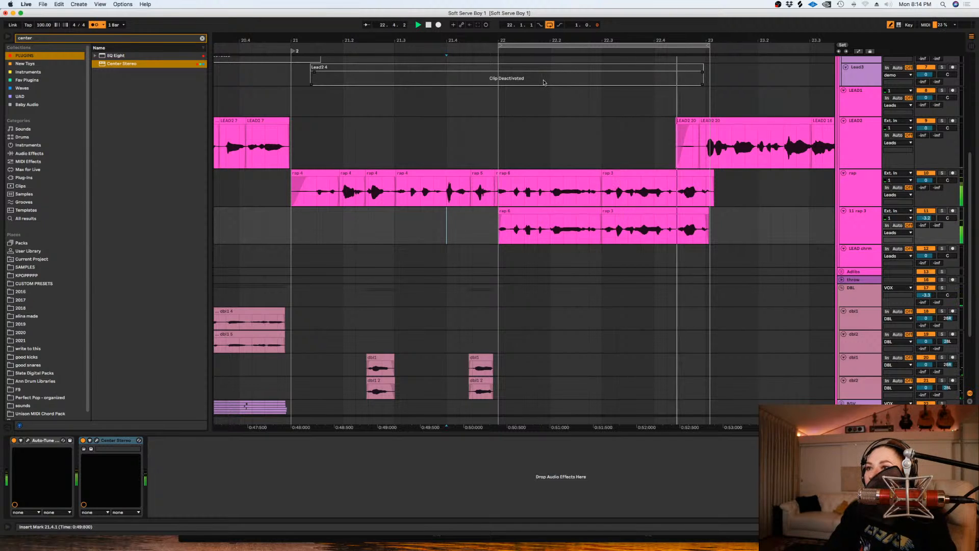
pyautogui.press('space')
pyautogui.click(549, 25)
pyautogui.click(506, 153)
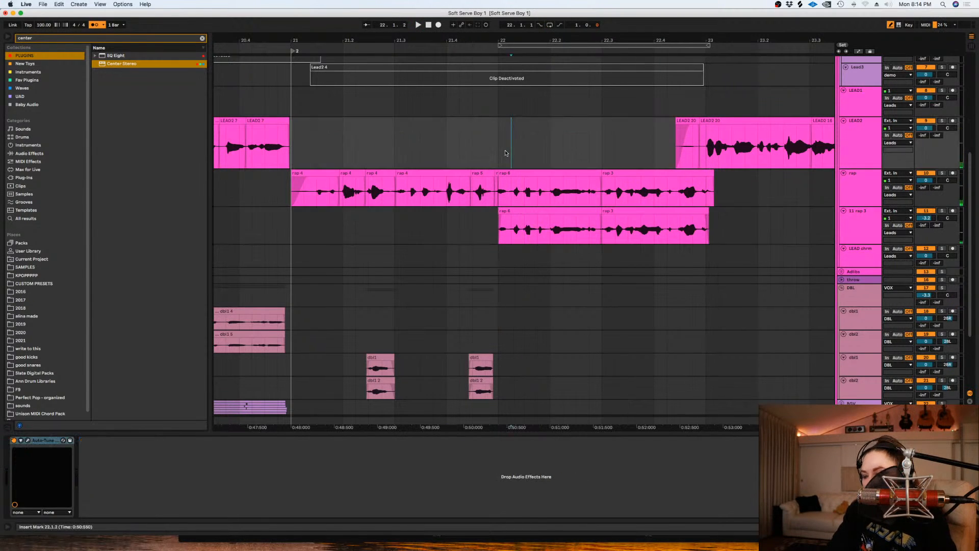
# - Rename the second rap track as "weird effect"
pyautogui.click(874, 222)
pyautogui.write('weird effect')
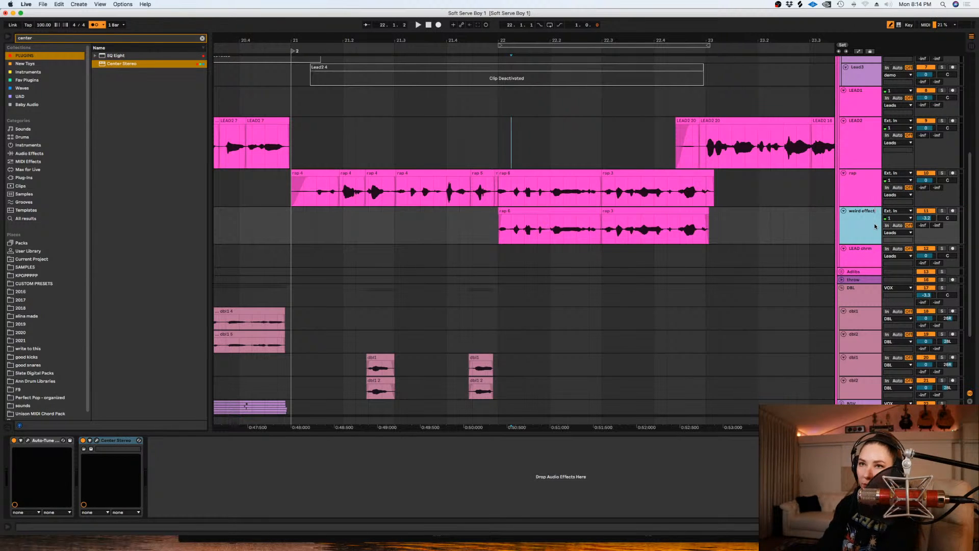
pyautogui.press('Return')
# - Change the weird effect track and its clips to a dark purple colour
pyautogui.rightClick(865, 235)
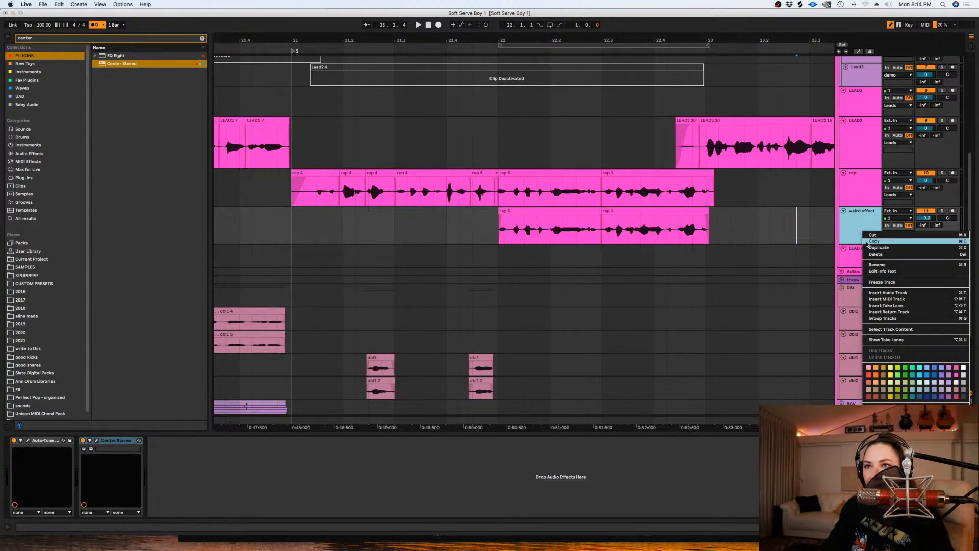
pyautogui.click(949, 396)
pyautogui.rightClick(853, 235)
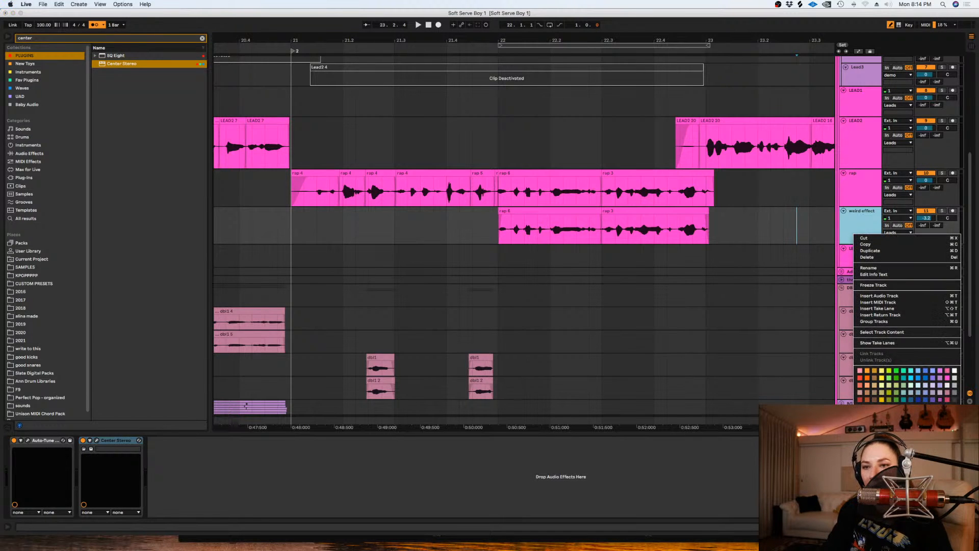
pyautogui.click(939, 399)
pyautogui.click(665, 228)
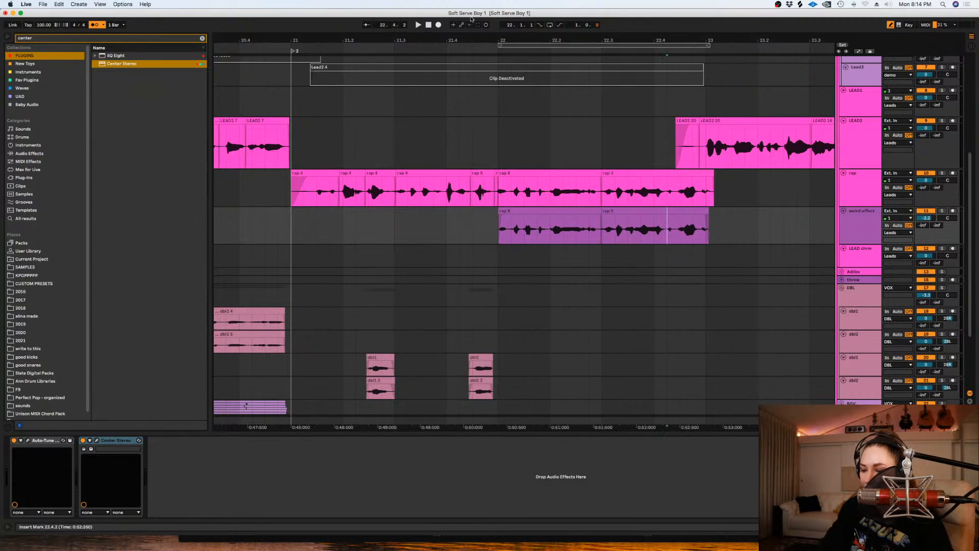
# - Lower the weird effect track to -6.4 dB and play it with the main rap from 22.1.1
pyautogui.scroll(-6, 665, 228)
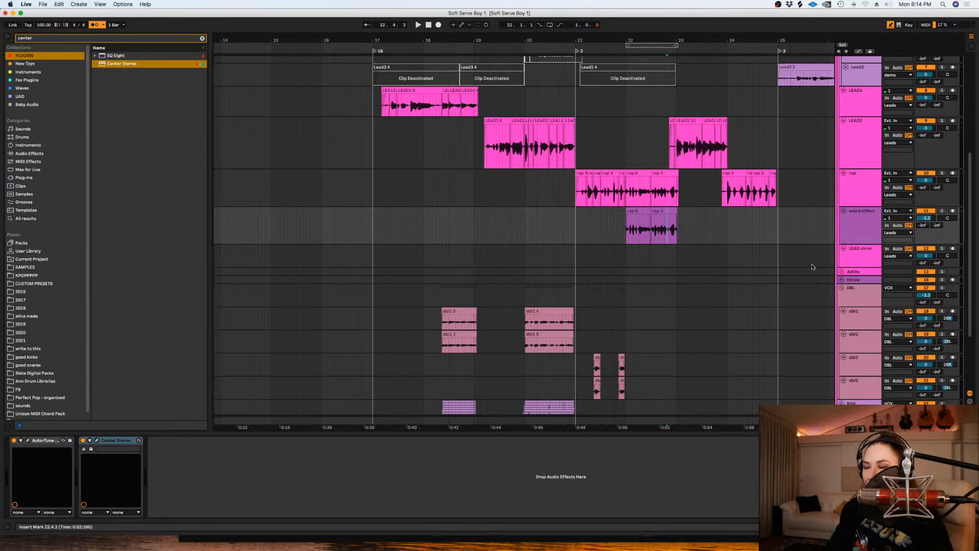
pyautogui.moveTo(929, 217); pyautogui.dragTo(930, 220)
pyautogui.click(617, 227)
pyautogui.scroll(2, 621, 231)
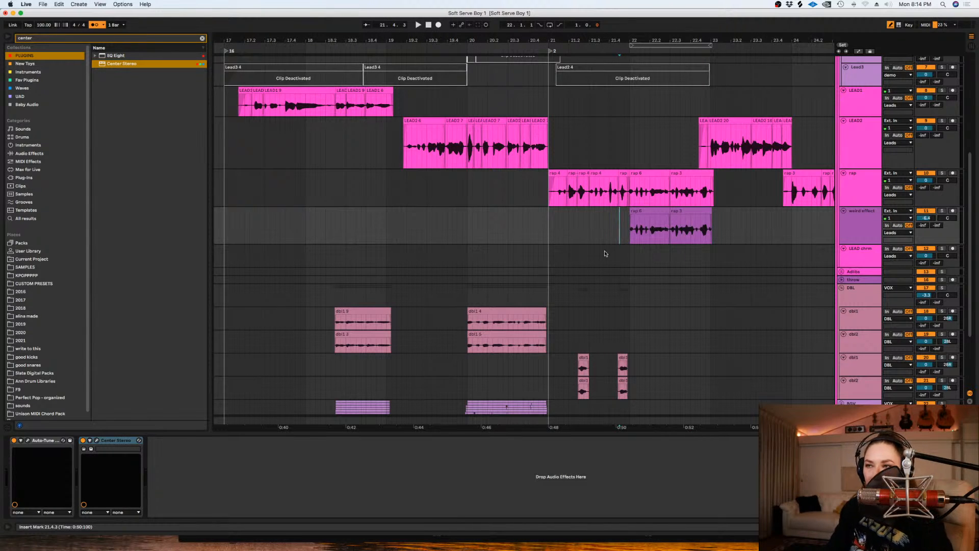
pyautogui.click(630, 228)
pyautogui.press('space')
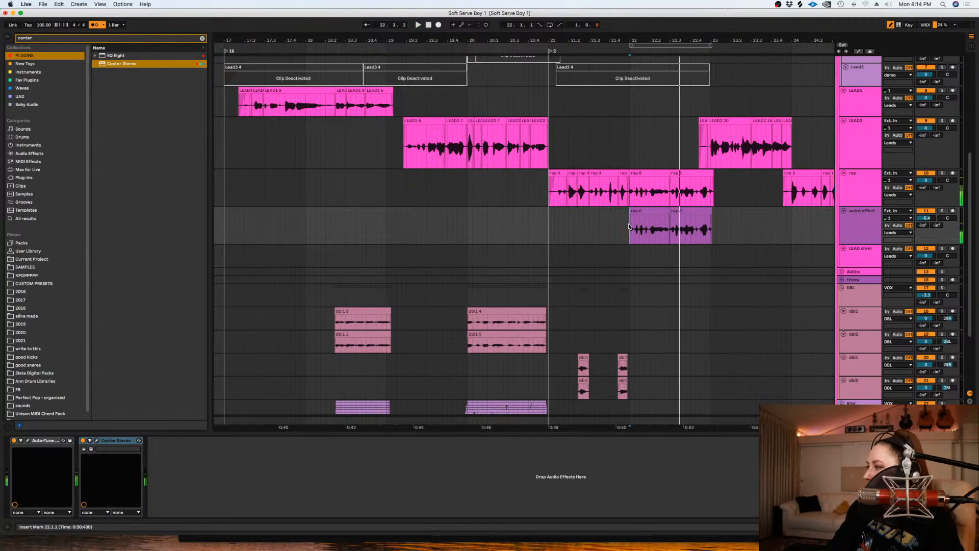
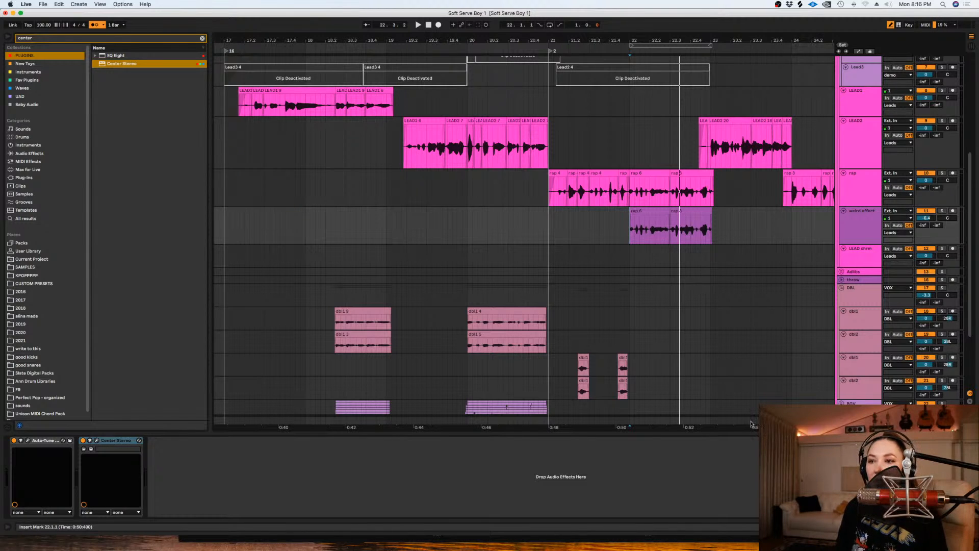
# - Play back the vocals from just before the last LEAD2 phrase through the rap line in bar 24
pyautogui.hscroll(3, 700, 290)
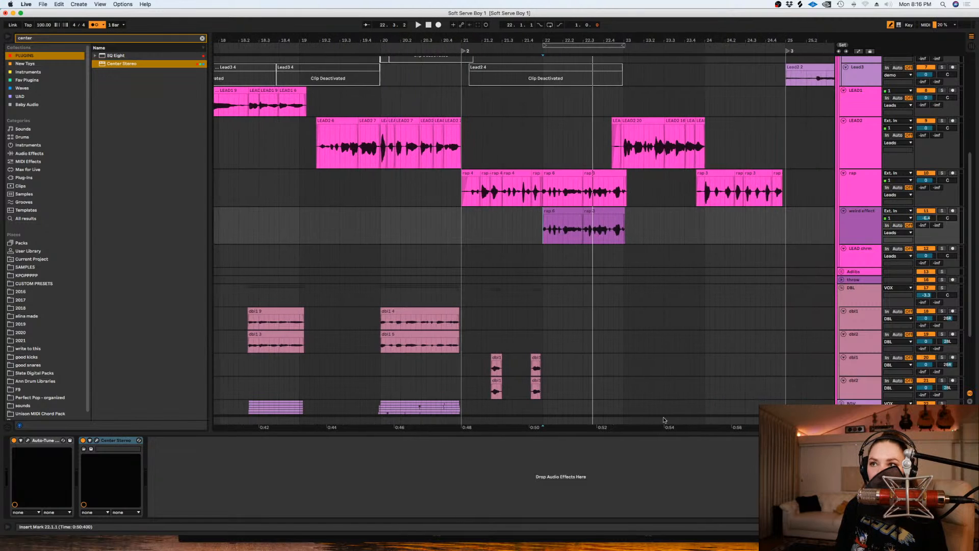
pyautogui.click(665, 195)
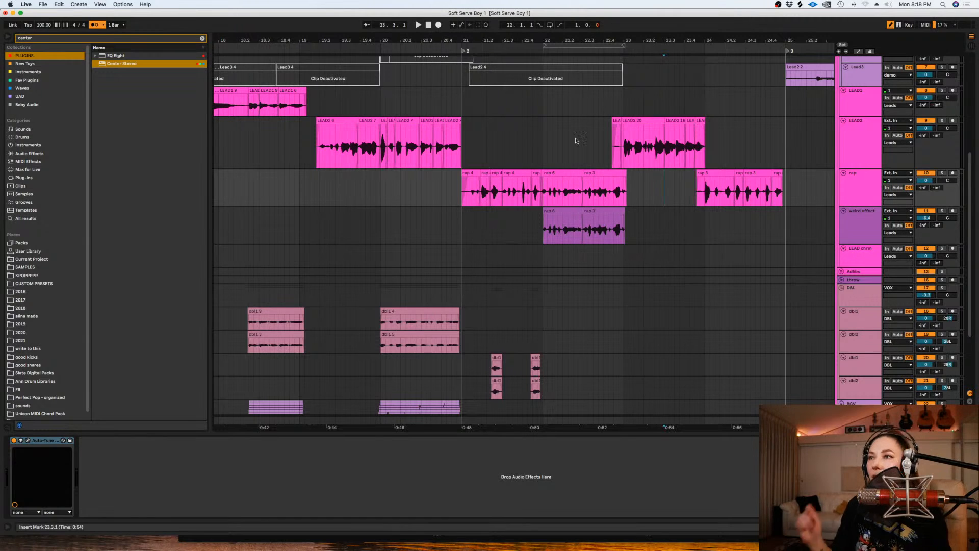
pyautogui.click(598, 137)
pyautogui.press('space')
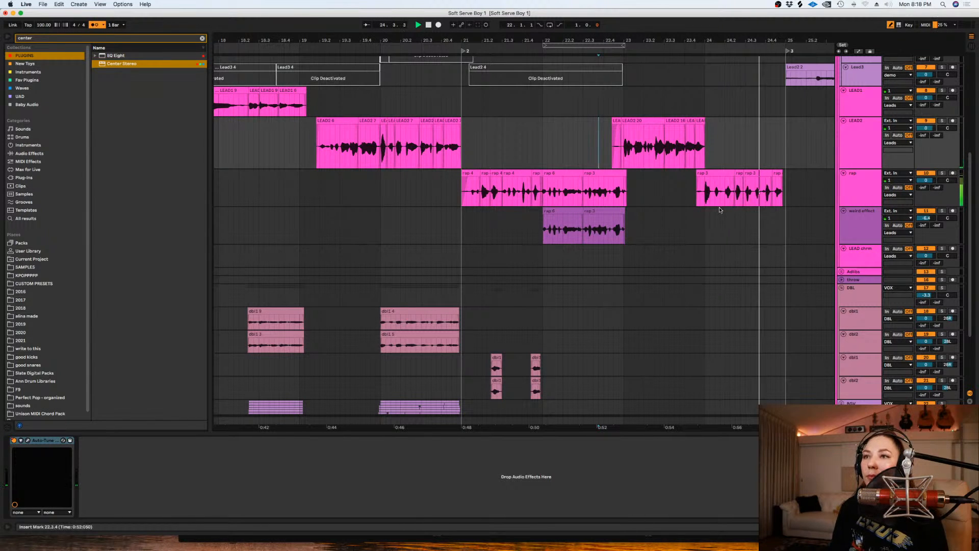
pyautogui.press('space')
pyautogui.click(694, 224)
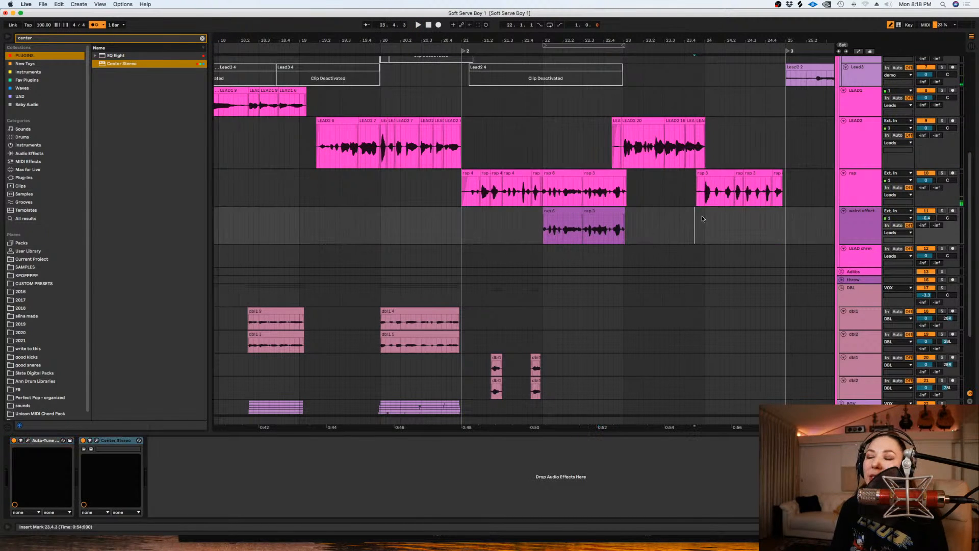
# - Loop bars 23 to 25 and arm the second dbl1 track for recording
pyautogui.scroll(-4, 702, 218)
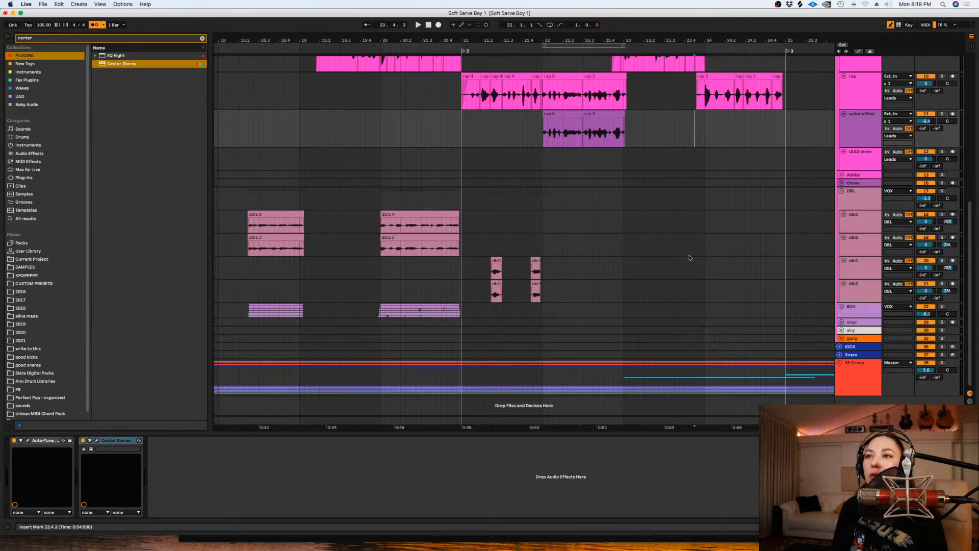
pyautogui.moveTo(669, 267); pyautogui.dragTo(815, 269)
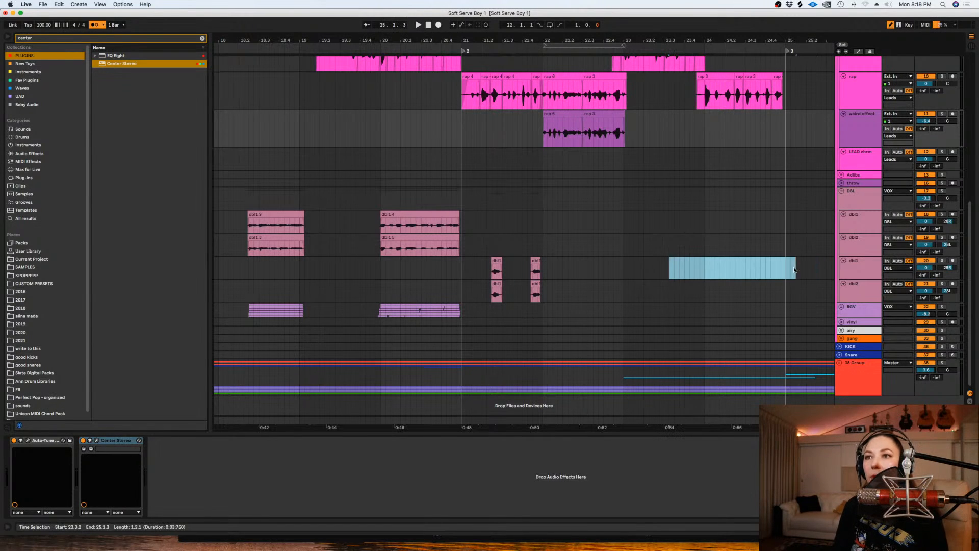
pyautogui.press('super+l')
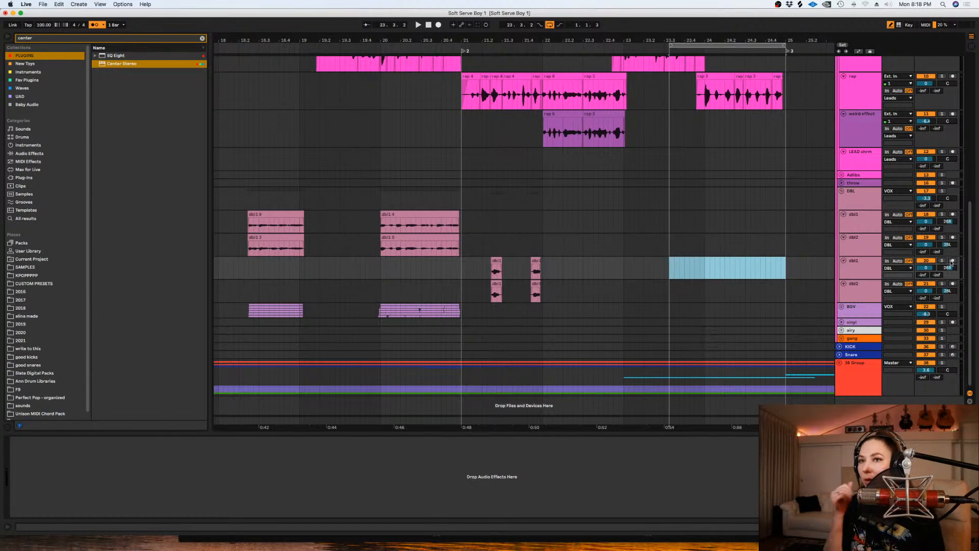
pyautogui.click(952, 261)
pyautogui.click(669, 265)
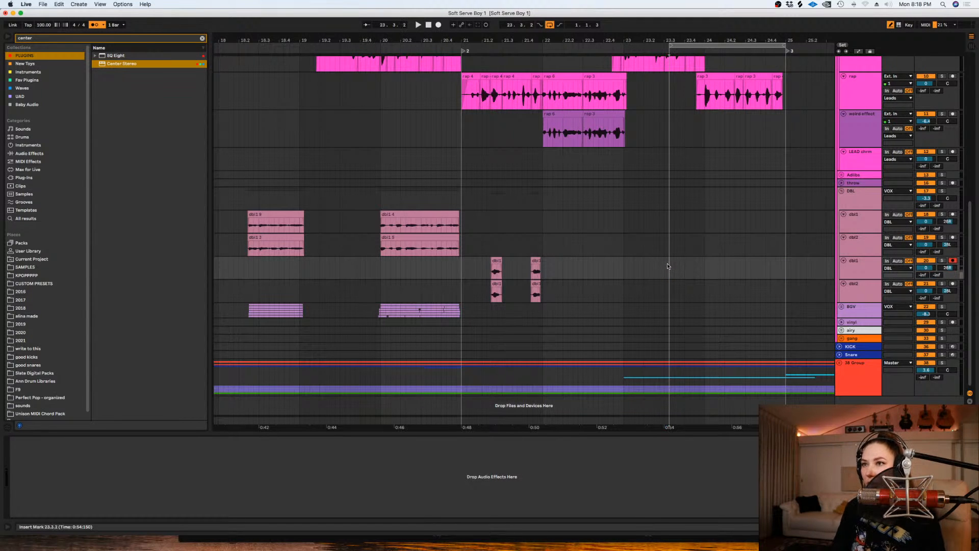
pyautogui.moveTo(670, 45); pyautogui.dragTo(624, 45)
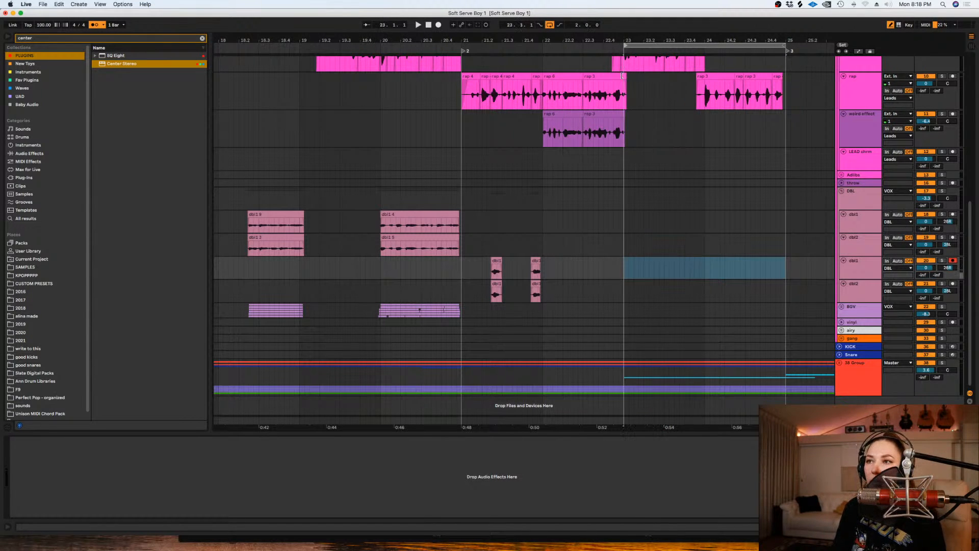
# - Record looped takes of the vocal double on the armed dbl1 track, starting from bar 23
pyautogui.click(625, 238)
pyautogui.press('space')
pyautogui.click(438, 25)
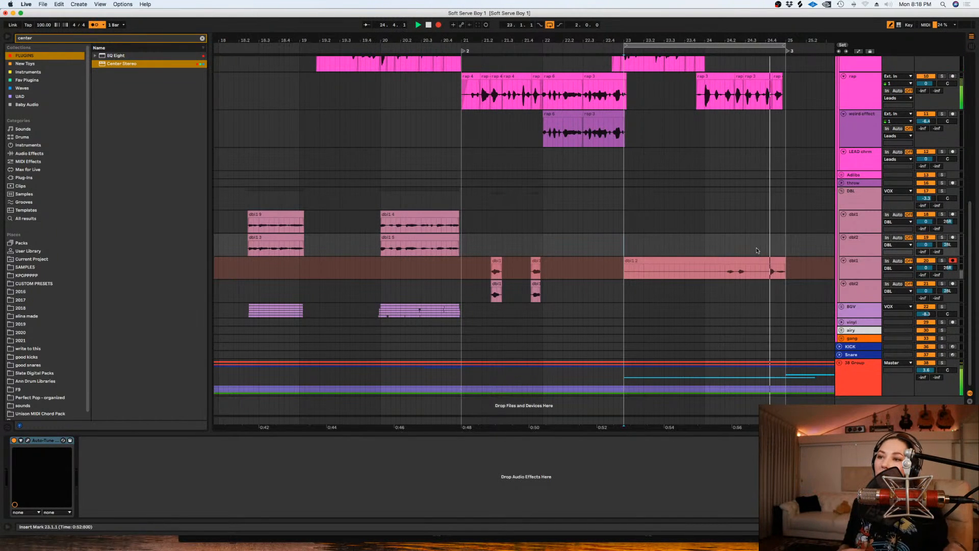
pyautogui.press('space')
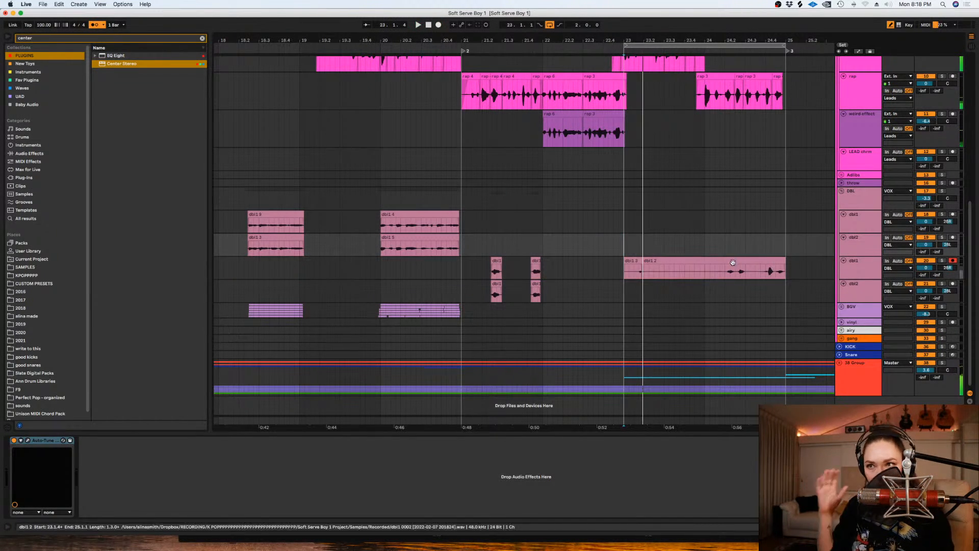
# - Split the recorded double at bar 24 and move its second half to the dbl2 track below
pyautogui.click(705, 271)
pyautogui.press('super+e')
pyautogui.moveTo(726, 260); pyautogui.dragTo(727, 284)
# - Use the topmost take lane from 24.2.1 to bar 25 on the dbl1 track, with the lanes shown only for this edit
pyautogui.click(849, 264)
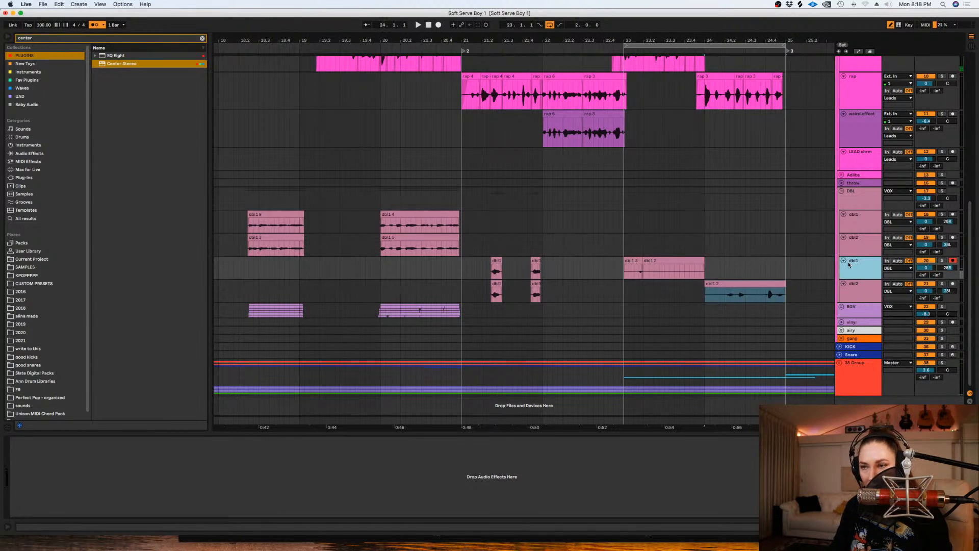
pyautogui.press('alt+super+u')
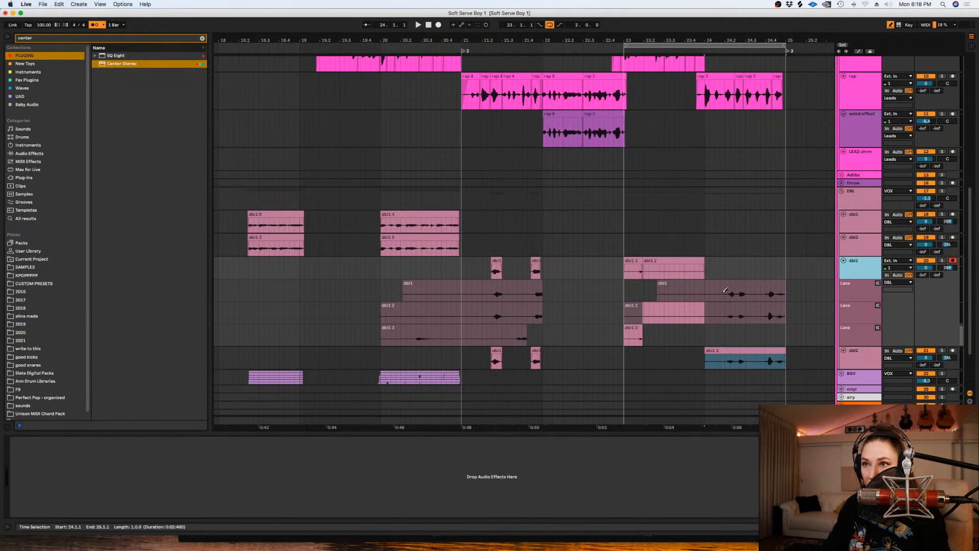
pyautogui.moveTo(726, 292); pyautogui.dragTo(784, 295)
pyautogui.click(855, 263)
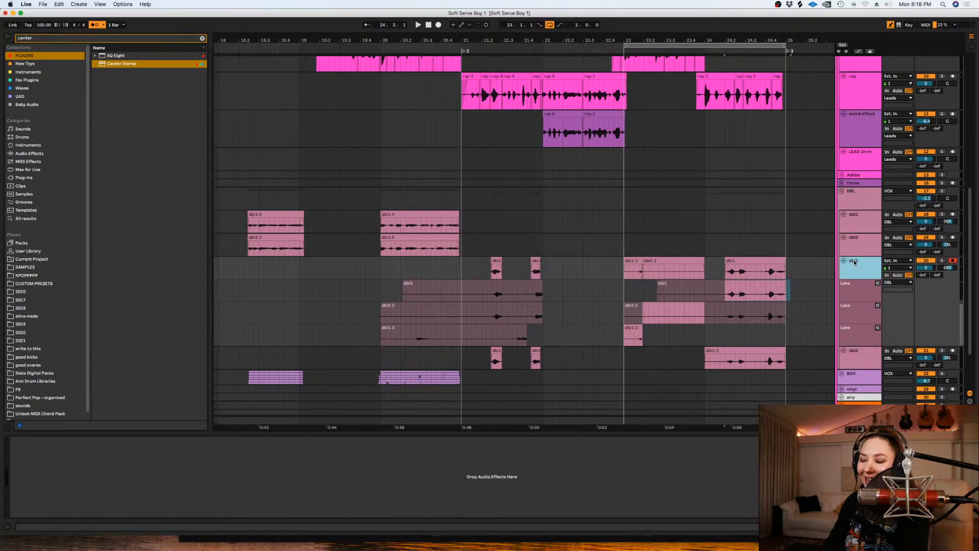
pyautogui.press('alt+super+u')
# - Delete the leftover recording before the first doubled word and the silent parts of the new dbl1 and dbl2 clips
pyautogui.moveTo(609, 268); pyautogui.dragTo(709, 267)
pyautogui.press('Delete')
pyautogui.press('Delete')
pyautogui.press('+')
pyautogui.press('+')
pyautogui.press('+')
pyautogui.press('+')
pyautogui.press('+')
pyautogui.press('-')
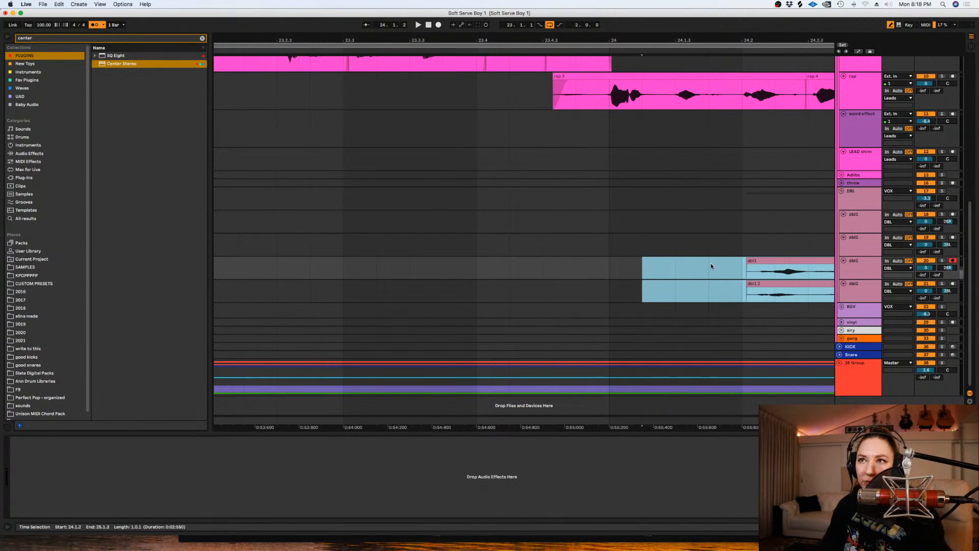
# - Shift the new dbl1 and dbl2 clips slightly earlier to line up with the rap vocal
pyautogui.hscroll(3, 710, 255)
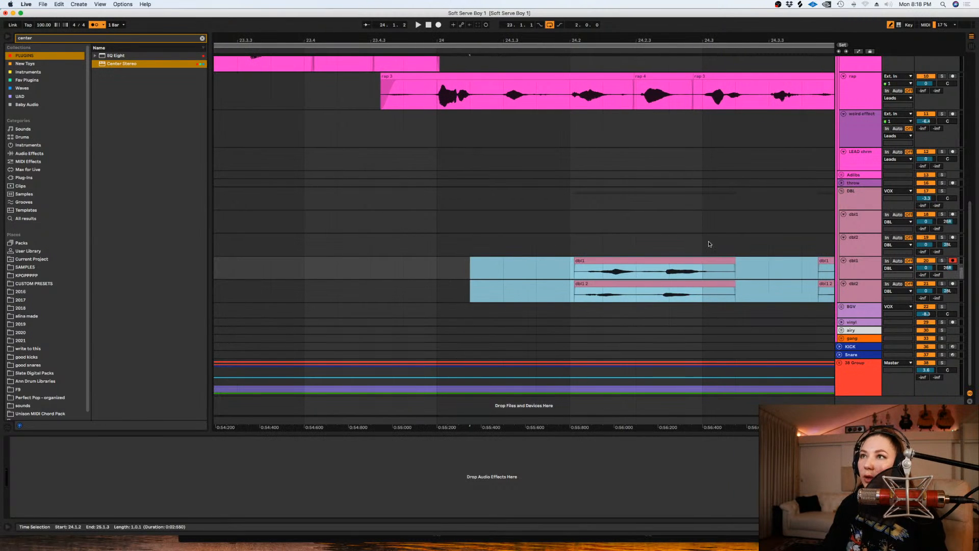
pyautogui.moveTo(694, 260); pyautogui.dragTo(680, 264)
pyautogui.click(670, 200)
pyautogui.click(675, 283)
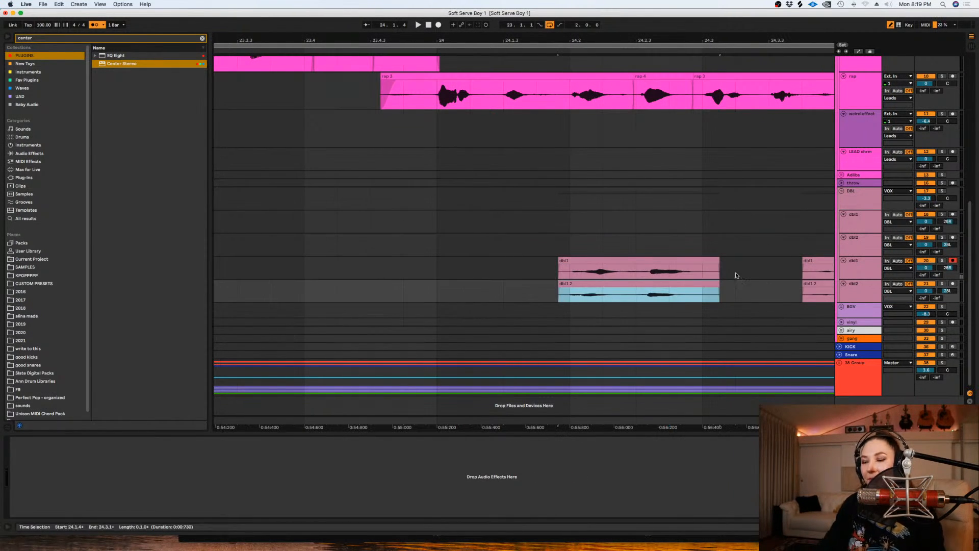
# - Cut the section from 24.3.4 to 24.4.1 out of both doubles and play back the loop
pyautogui.press('-')
pyautogui.press('-')
pyautogui.moveTo(704, 266); pyautogui.dragTo(716, 293)
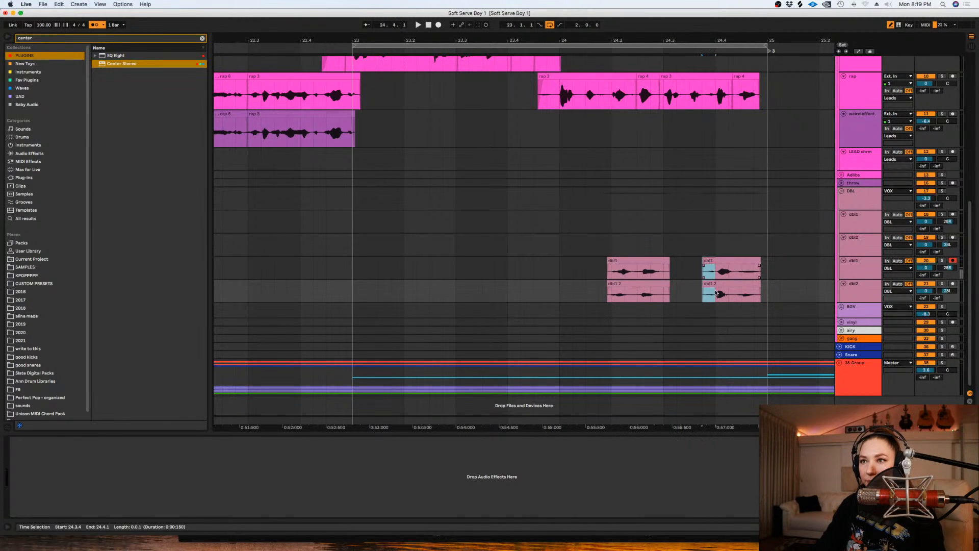
pyautogui.press('Delete')
pyautogui.press('space')
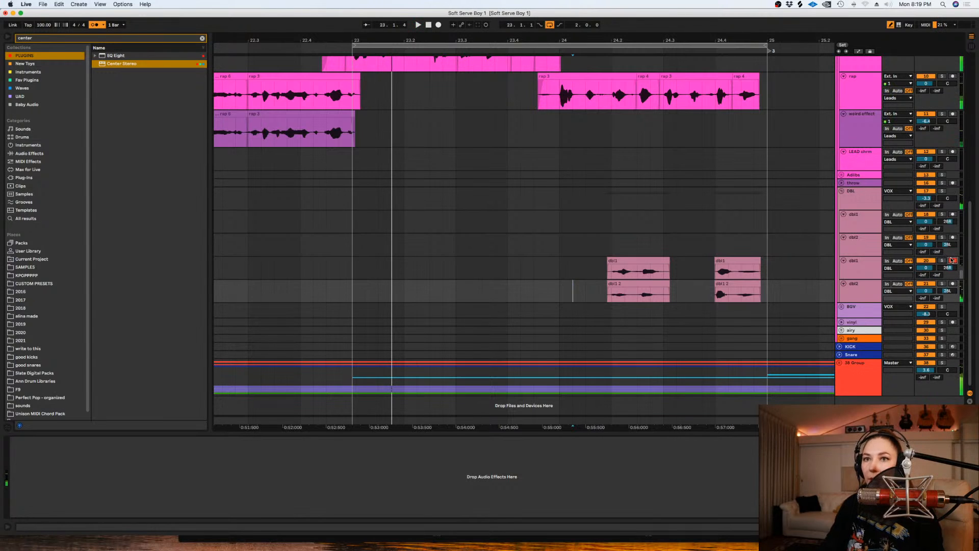
pyautogui.click(734, 323)
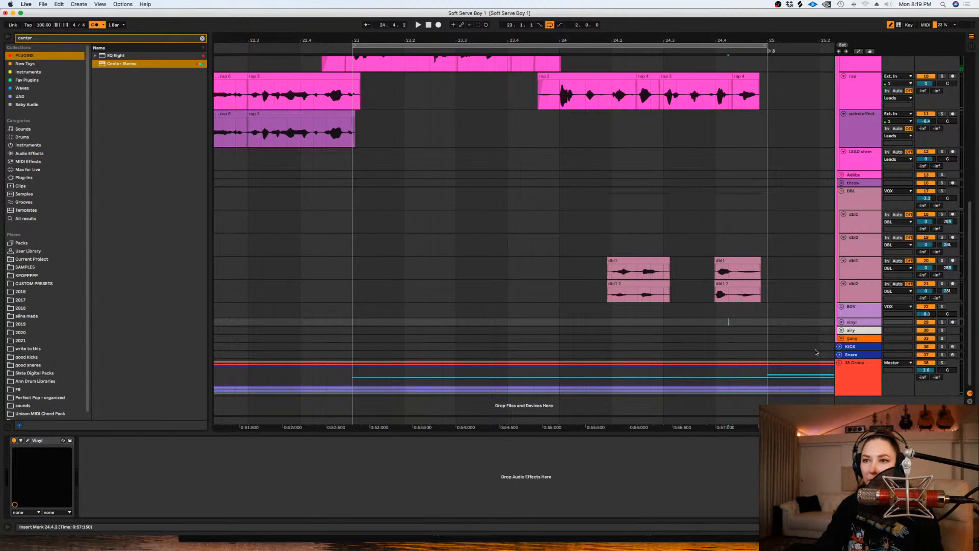
# - Unfold the gang group and duplicate its two gang tracks
pyautogui.press('-')
pyautogui.click(841, 339)
pyautogui.scroll(-2, 674, 321)
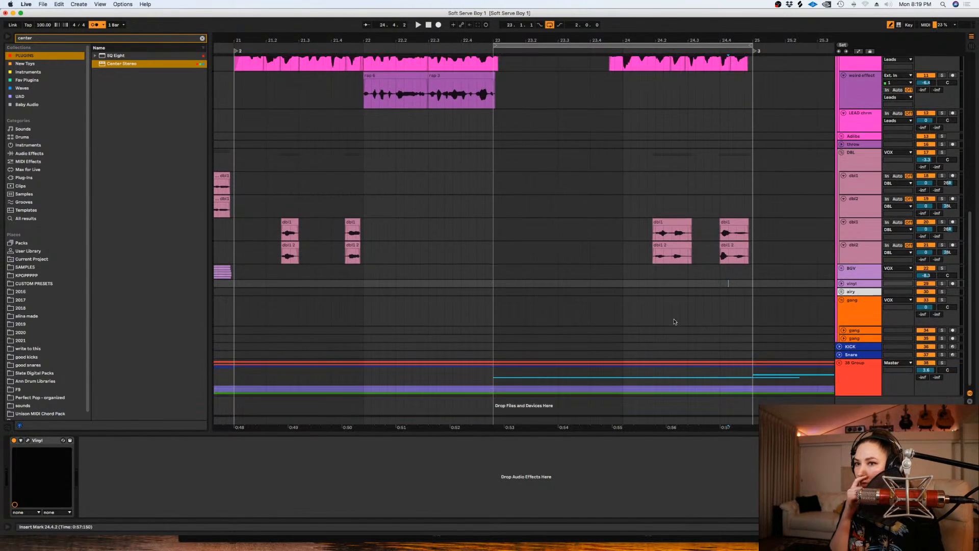
pyautogui.click(851, 330)
pyautogui.keyDown('shift'); pyautogui.click(856, 339); pyautogui.keyUp('shift')
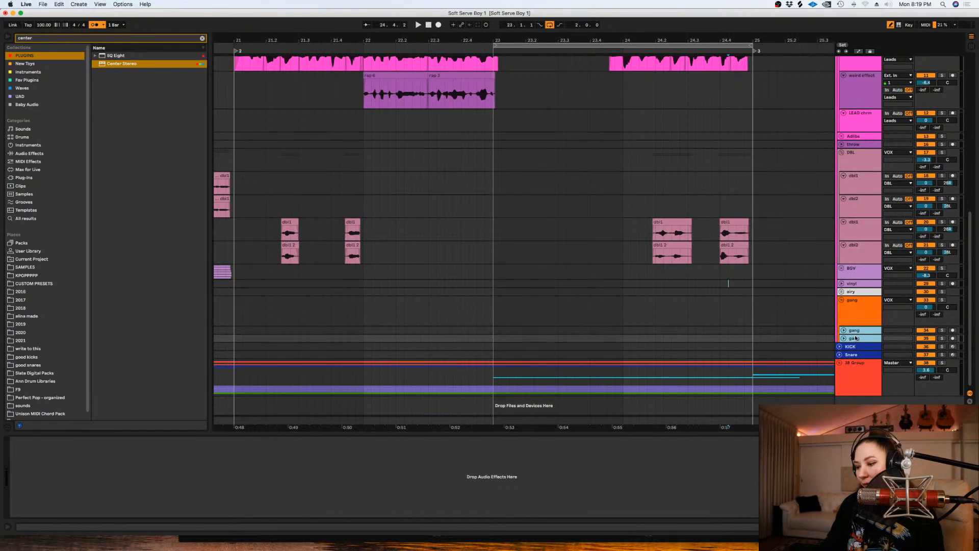
pyautogui.press('super+d')
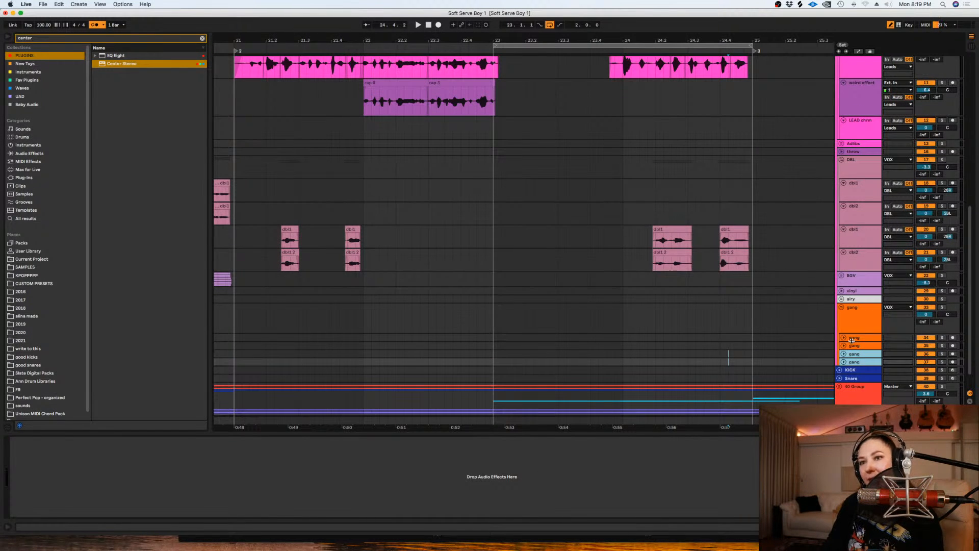
# - Enlarge the four gang tracks to show their mixer controls and duplicate the last two to make six
pyautogui.click(852, 338)
pyautogui.keyDown('shift'); pyautogui.click(851, 364); pyautogui.keyUp('shift')
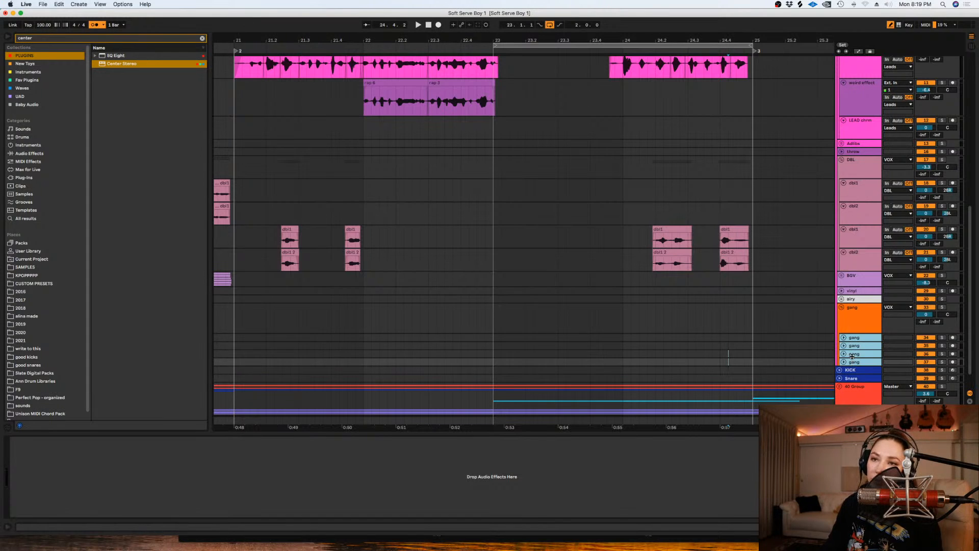
pyautogui.moveTo(851, 357); pyautogui.dragTo(852, 364)
pyautogui.click(792, 358)
pyautogui.click(856, 361)
pyautogui.keyDown('shift'); pyautogui.click(853, 367); pyautogui.keyUp('shift')
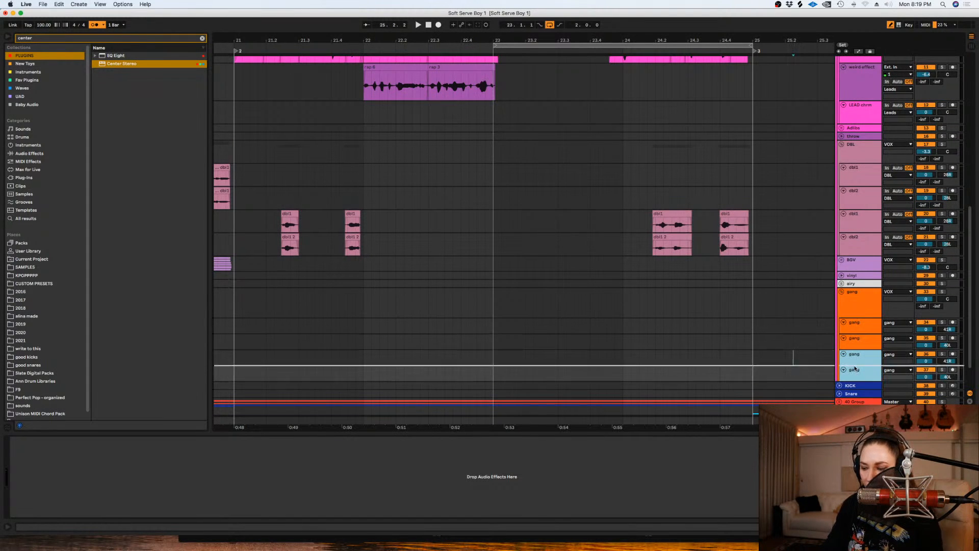
pyautogui.press('super+d')
pyautogui.scroll(-3, 797, 343)
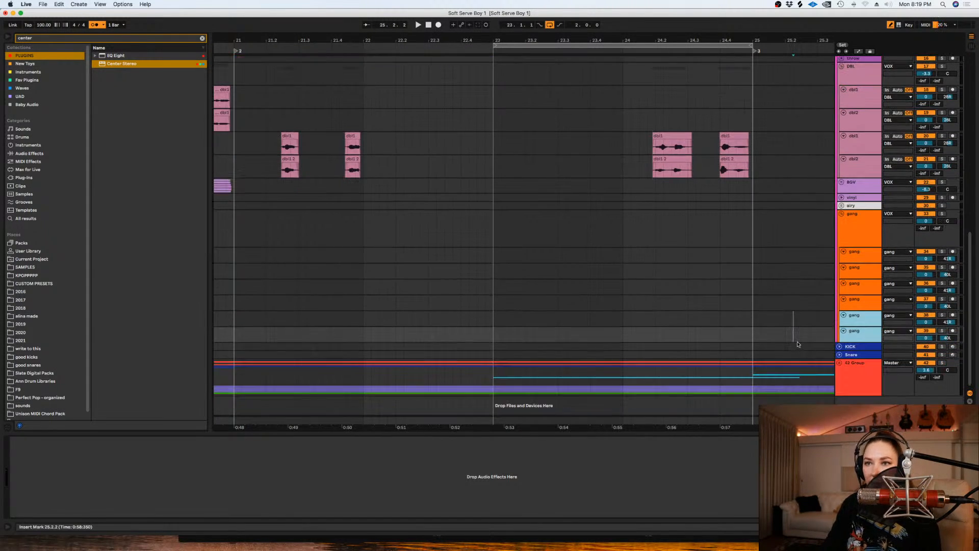
# - Loop bar 24 from 24.1.1 to 25.1.1 and arm the first gang track for recording
pyautogui.scroll(3, 778, 306)
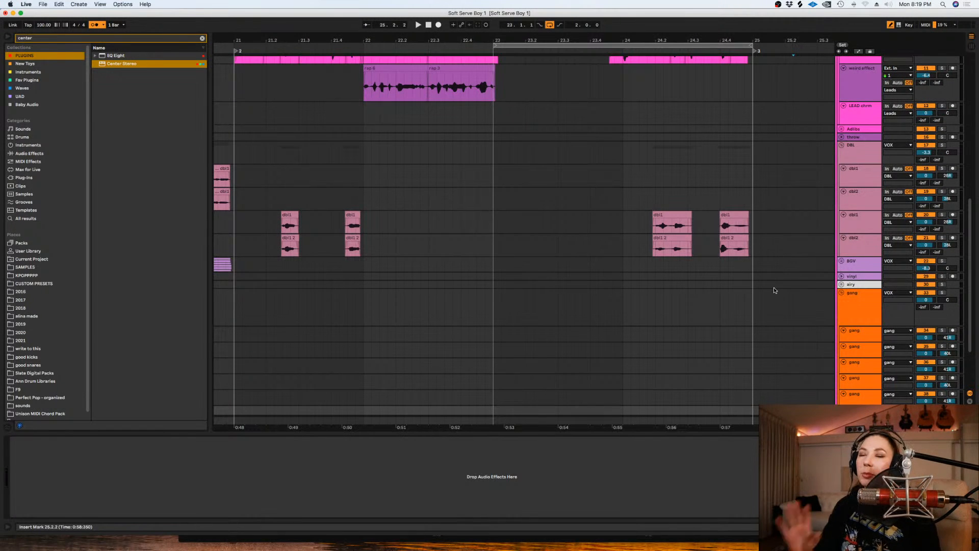
pyautogui.moveTo(751, 337); pyautogui.dragTo(626, 340)
pyautogui.press('super+l')
pyautogui.scroll(-2, 625, 341)
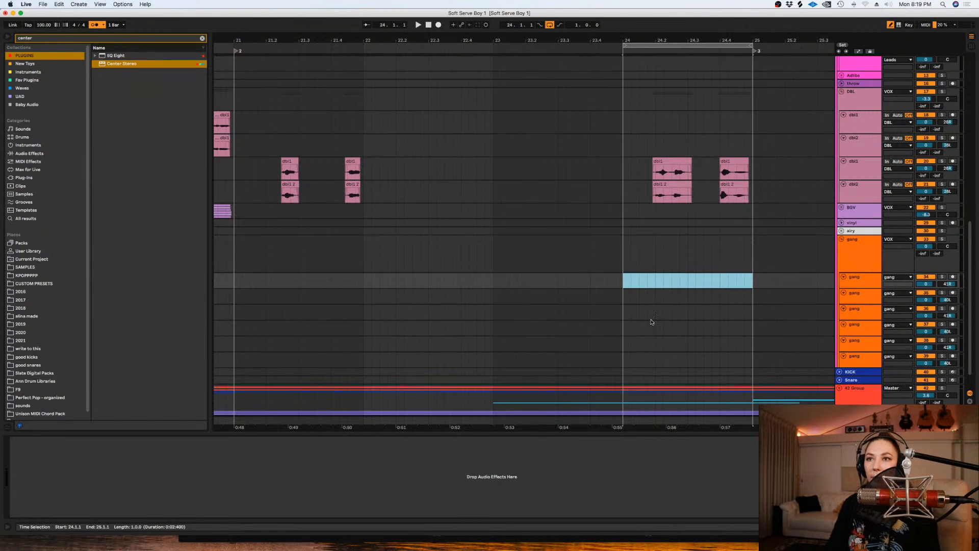
pyautogui.scroll(1, 651, 321)
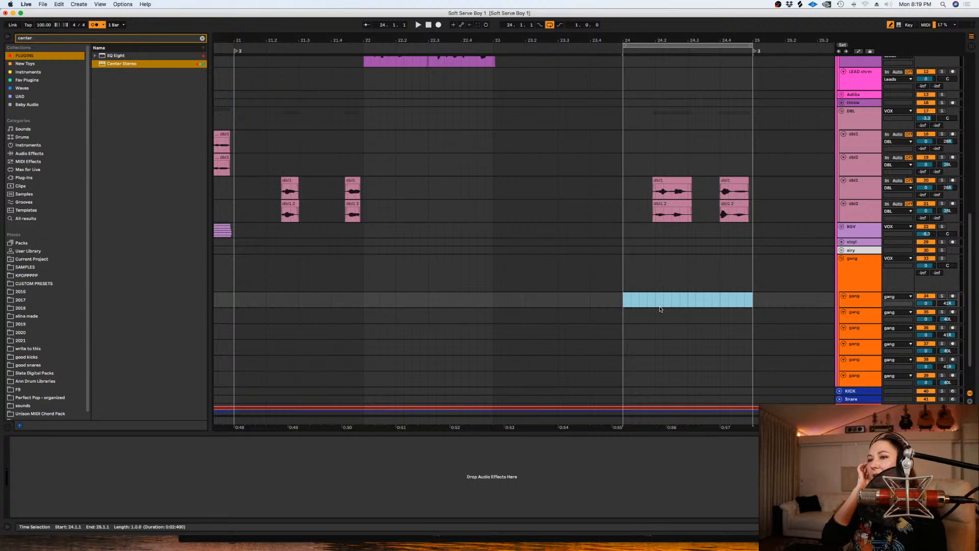
pyautogui.click(952, 297)
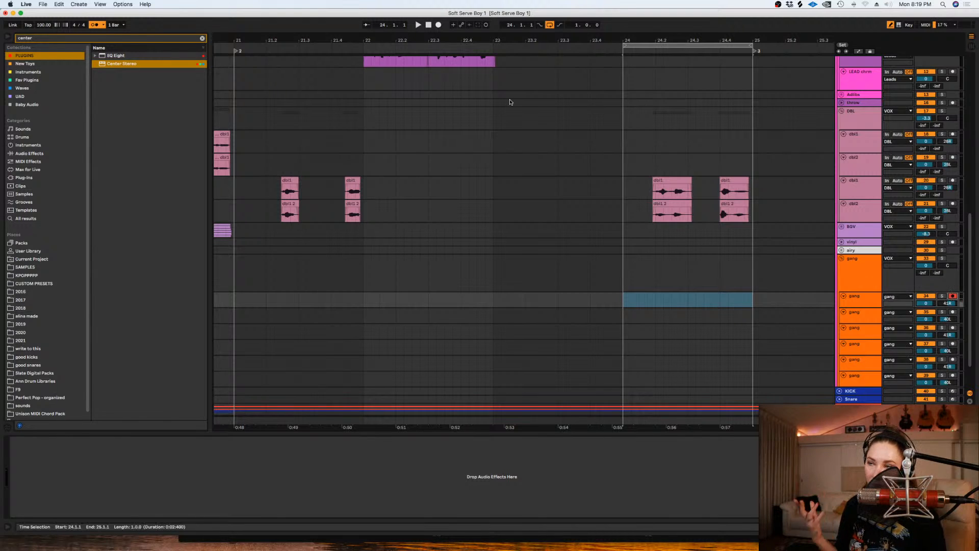
# - Lower the gang group volume to -7.0 and record looped gang vocal takes on the first gang track from bar 24
pyautogui.moveTo(925, 265); pyautogui.dragTo(925, 279)
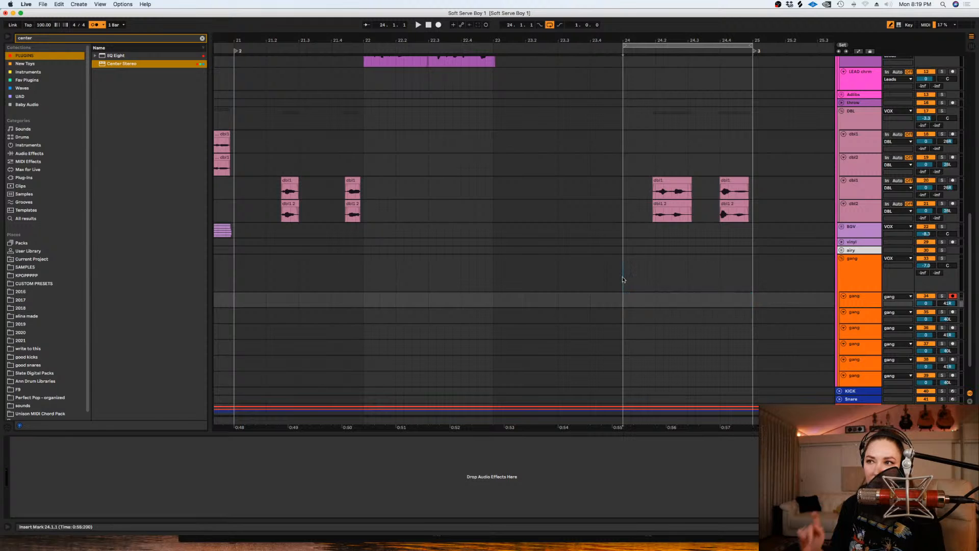
pyautogui.click(623, 275)
pyautogui.click(439, 25)
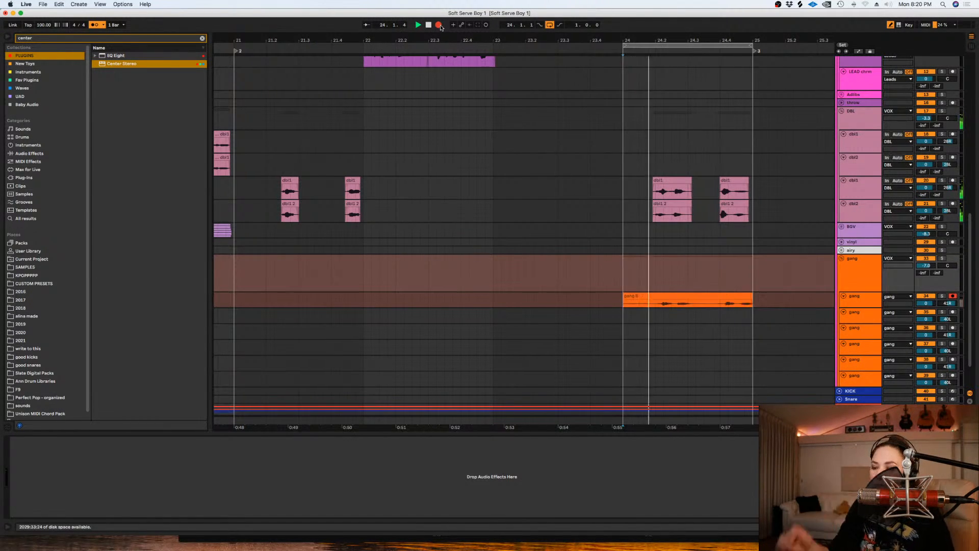
pyautogui.click(438, 25)
# - Show the take lanes of the first gang track
pyautogui.click(870, 302)
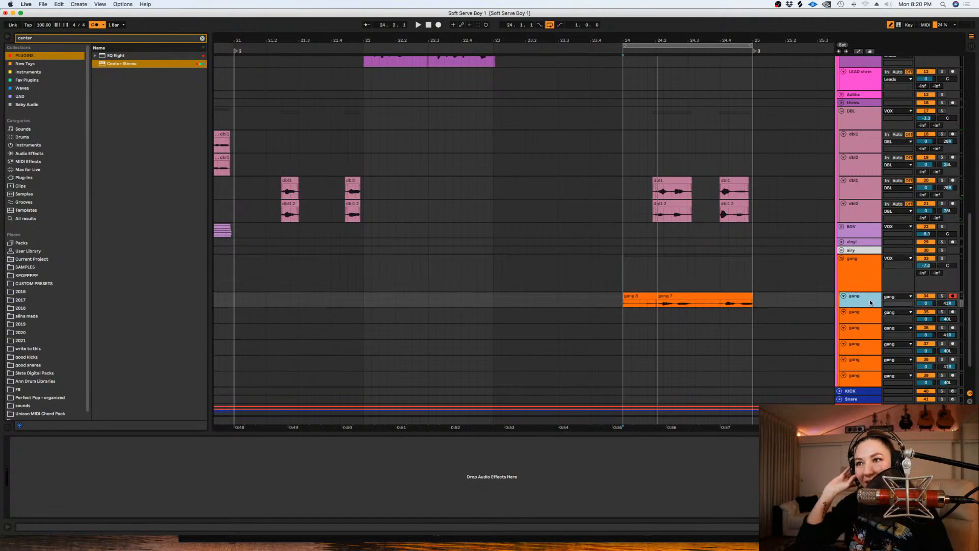
pyautogui.press('super+alt+u')
pyautogui.scroll(-3, 740, 327)
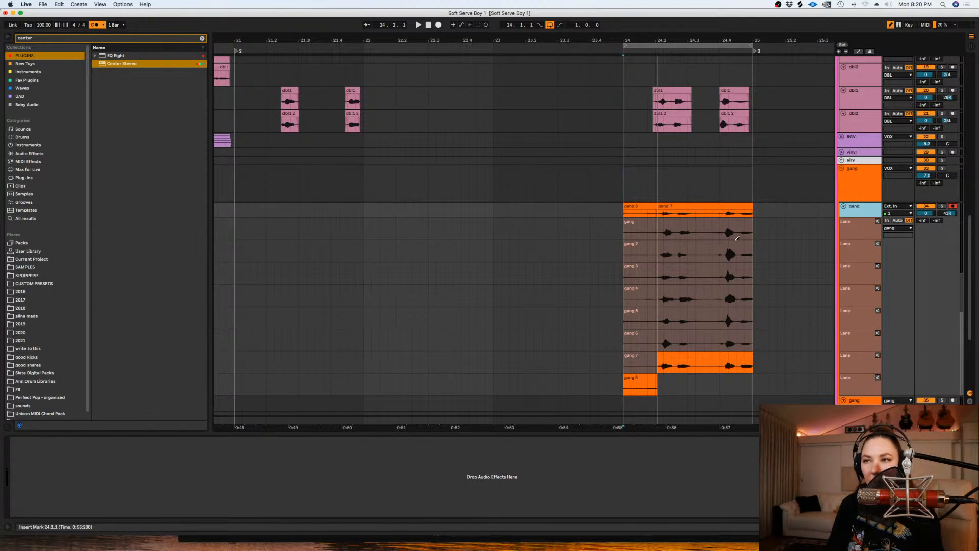
# - Remove the lead-in before 24.2.1 from the first gang track and move the gang 7 take to the second gang track
pyautogui.moveTo(657, 212); pyautogui.dragTo(592, 211)
pyautogui.click(657, 207)
pyautogui.moveTo(658, 207)
pyautogui.mouseDown()
pyautogui.moveTo(649, 207)
pyautogui.moveTo(654, 214)
pyautogui.mouseUp()
pyautogui.press('Delete')
pyautogui.scroll(-3, 718, 144)
pyautogui.moveTo(717, 144); pyautogui.dragTo(691, 331)
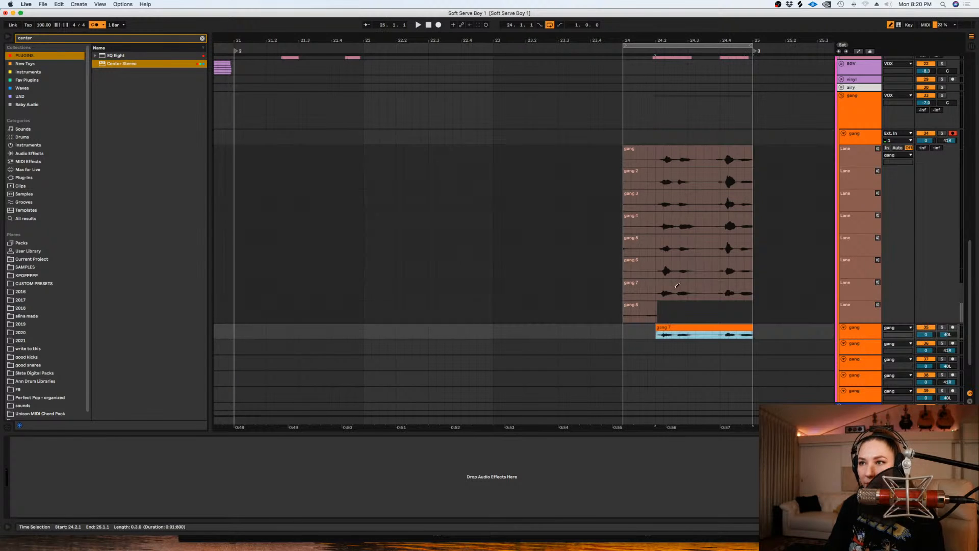
# - Move the gang 6, 5, 4 and 3 takes from 24.2.1 onto the third to sixth gang tracks, one take per track
pyautogui.moveTo(657, 266); pyautogui.dragTo(745, 277)
pyautogui.moveTo(670, 143); pyautogui.dragTo(665, 349)
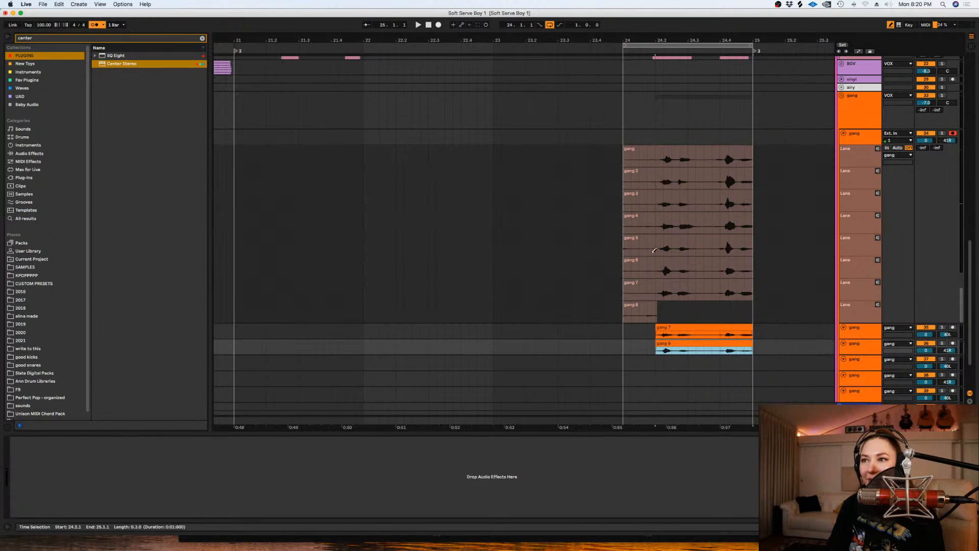
pyautogui.click(658, 244)
pyautogui.moveTo(685, 134); pyautogui.dragTo(688, 365)
pyautogui.click(680, 220)
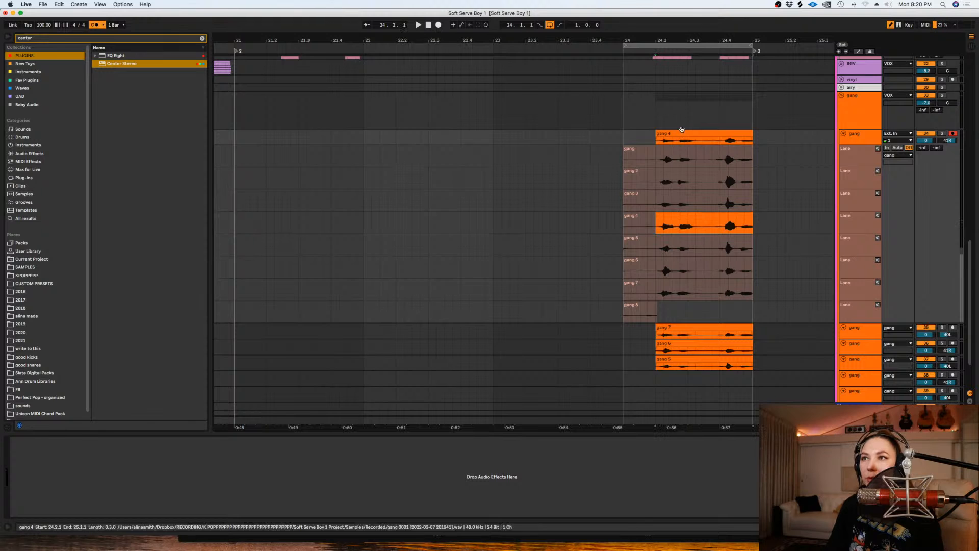
pyautogui.moveTo(680, 132); pyautogui.dragTo(685, 380)
pyautogui.click(679, 202)
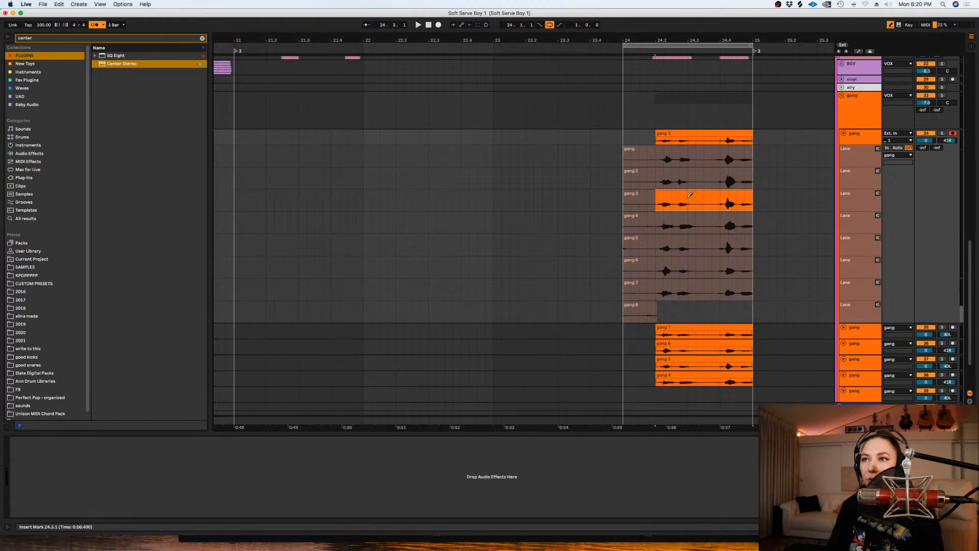
pyautogui.moveTo(678, 143); pyautogui.dragTo(682, 399)
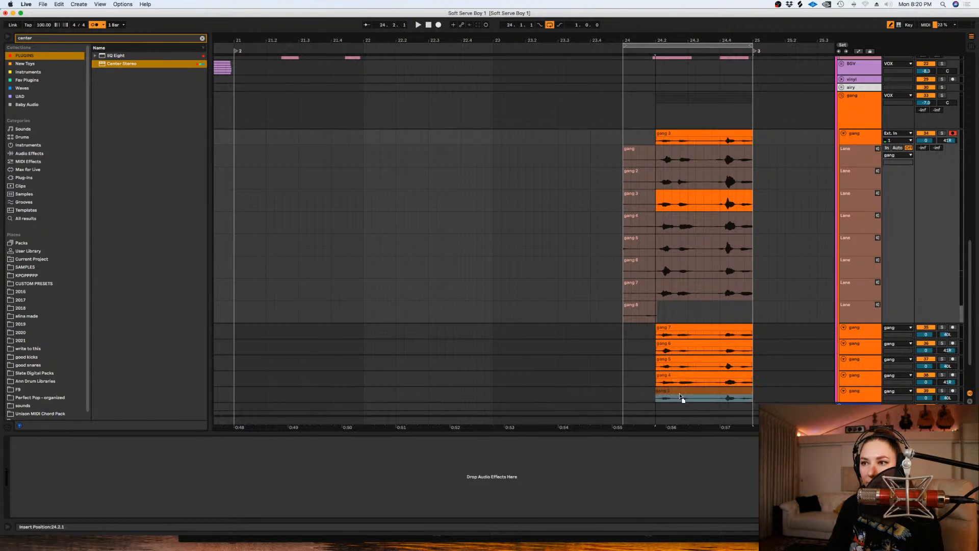
# - Use the gang 2 take from 24.2.1 on the first gang track and hide its take lanes
pyautogui.click(680, 182)
pyautogui.scroll(-3, 684, 193)
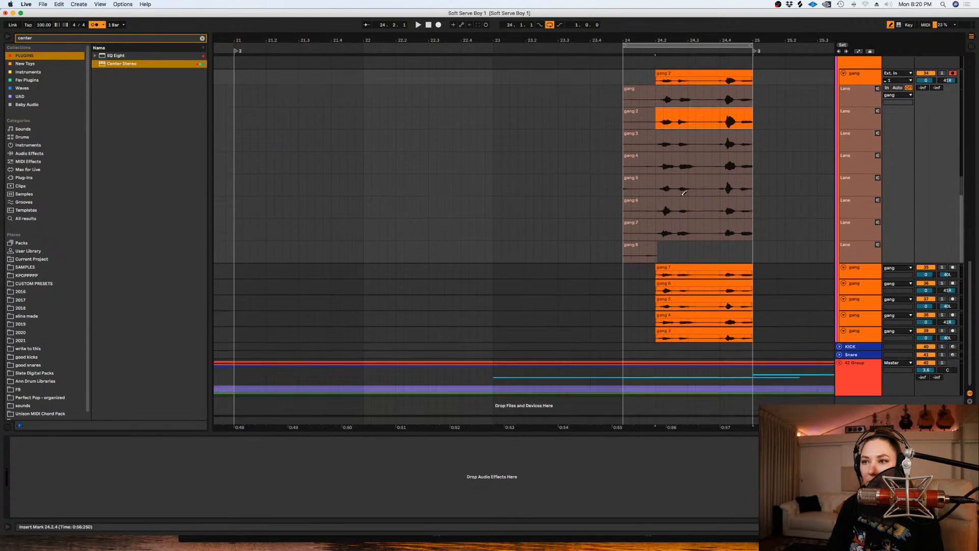
pyautogui.click(852, 99)
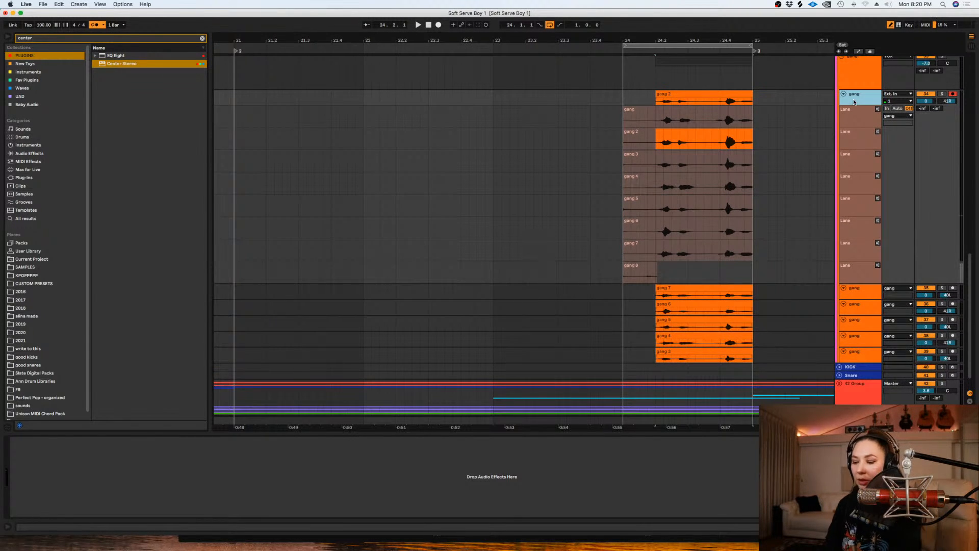
pyautogui.press('super+alt+u')
pyautogui.scroll(5, 856, 112)
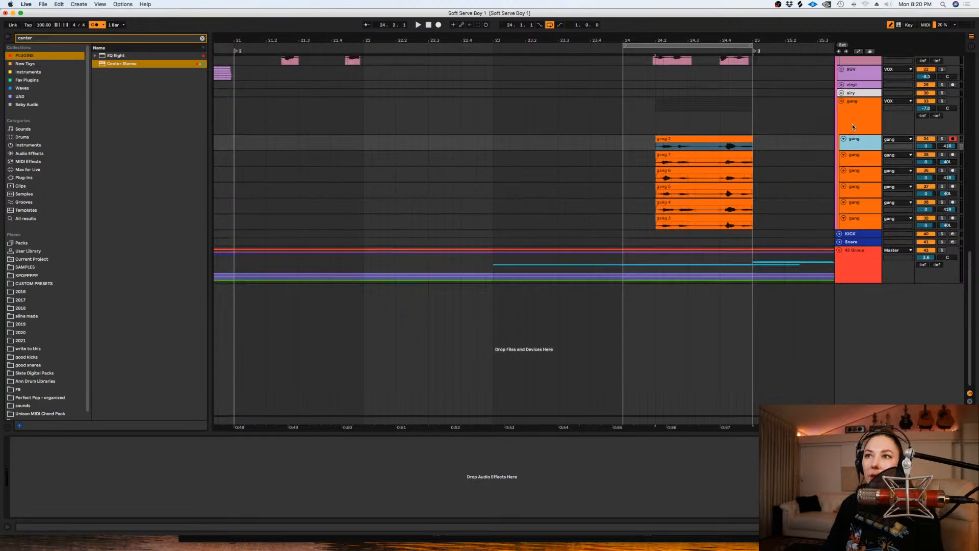
# - Turn the grid off and delete the gap between the two phrases on all six gang tracks, from about 24.3.1 to 24.3.4
pyautogui.rightClick(771, 220)
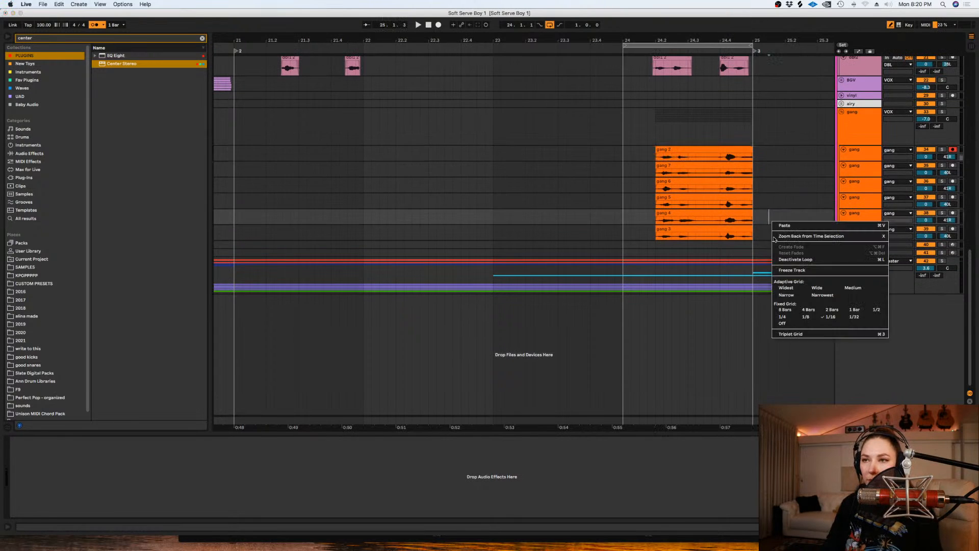
pyautogui.click(788, 324)
pyautogui.moveTo(716, 235); pyautogui.dragTo(692, 157)
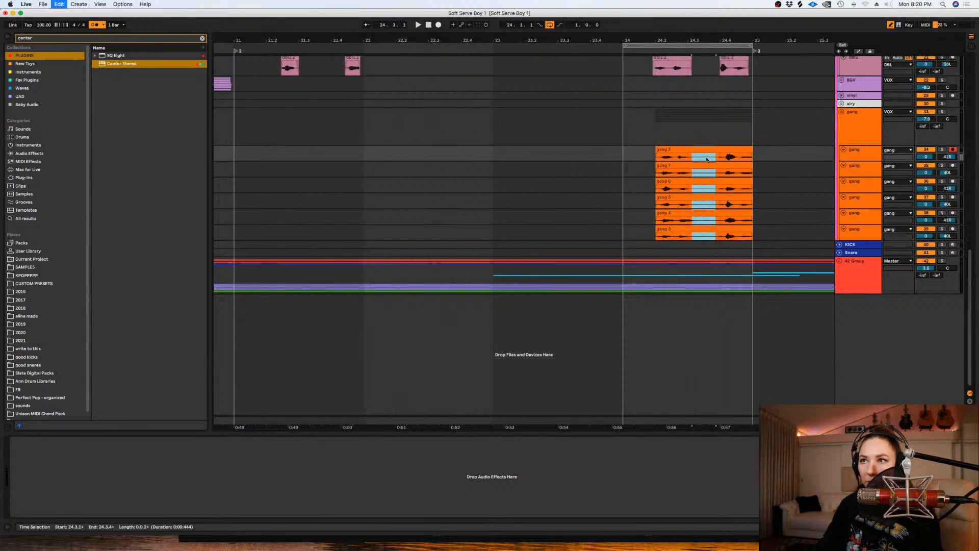
pyautogui.press('Delete')
# - Shift all the gang clips slightly earlier so they start just before 24.2.1
pyautogui.moveTo(765, 235); pyautogui.dragTo(631, 158)
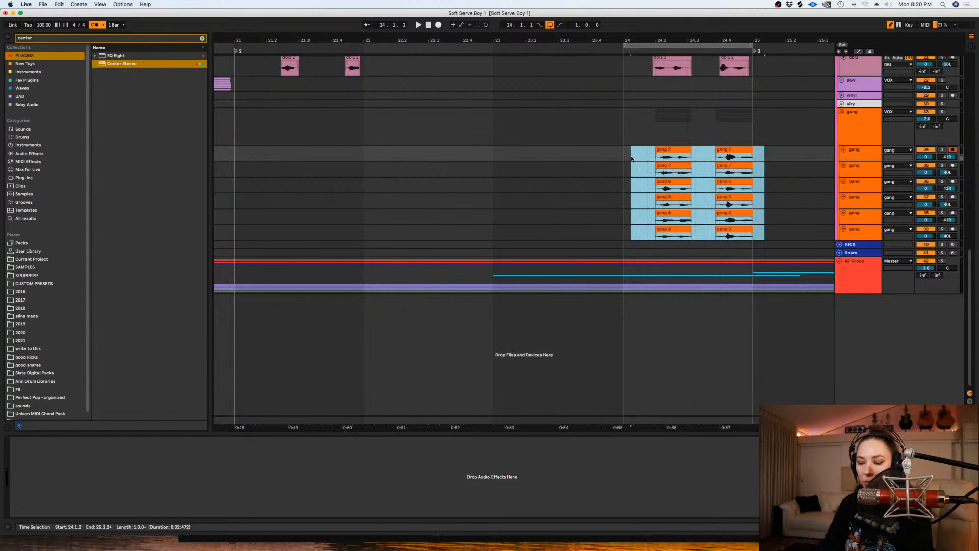
pyautogui.press('z')
pyautogui.scroll(1, 648, 168)
pyautogui.moveTo(653, 172); pyautogui.dragTo(635, 166)
pyautogui.press('-')
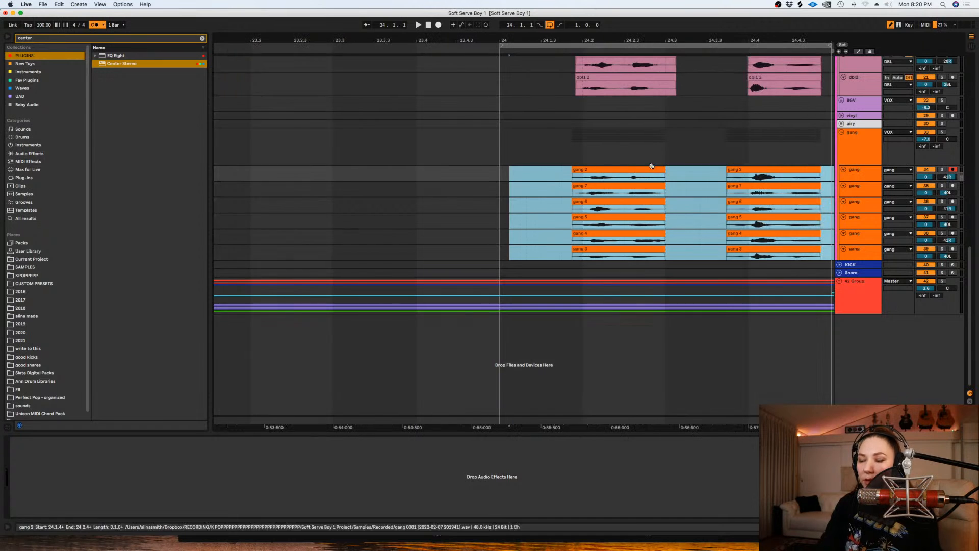
pyautogui.scroll(1, 676, 180)
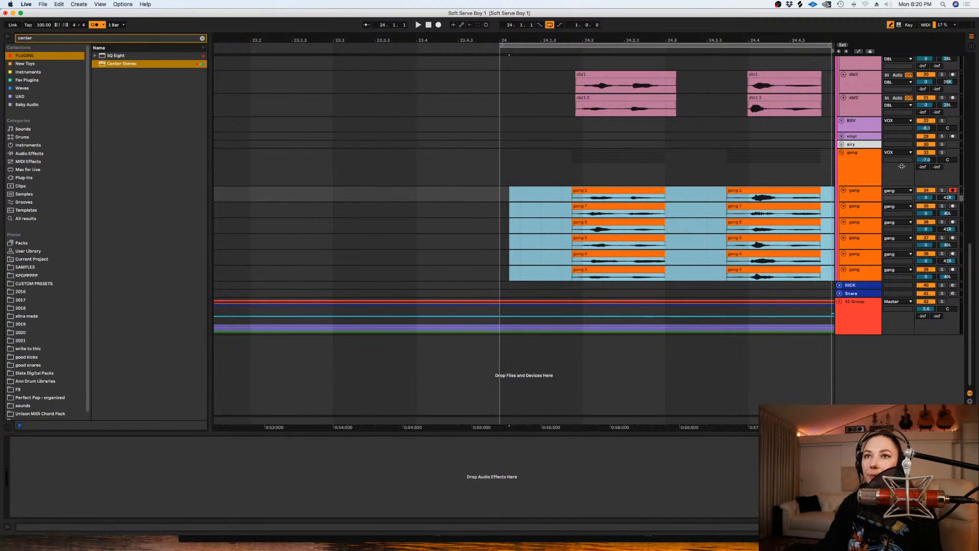
# - Play back the shifted gang vocals in the full mix from just before their first phrase
pyautogui.click(578, 164)
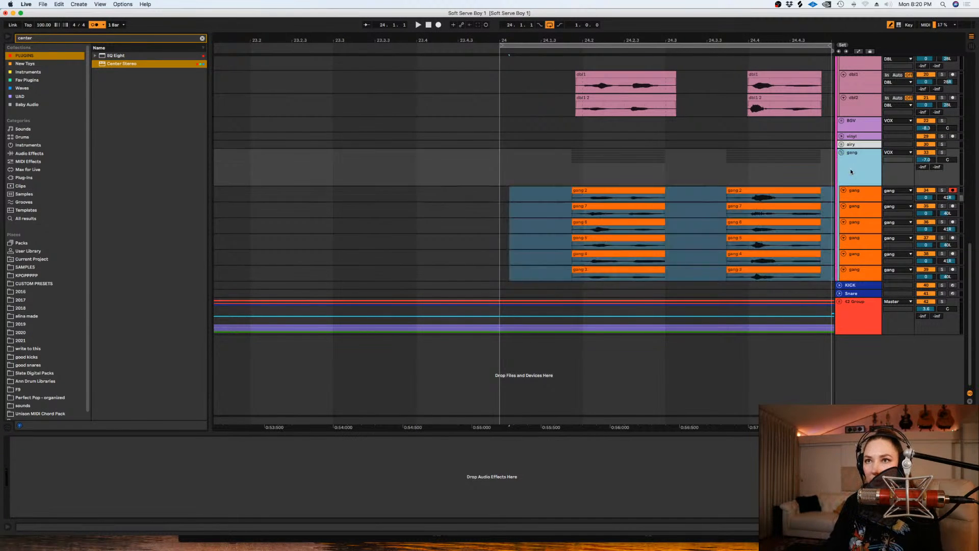
pyautogui.click(571, 174)
pyautogui.press('space')
pyautogui.press('-')
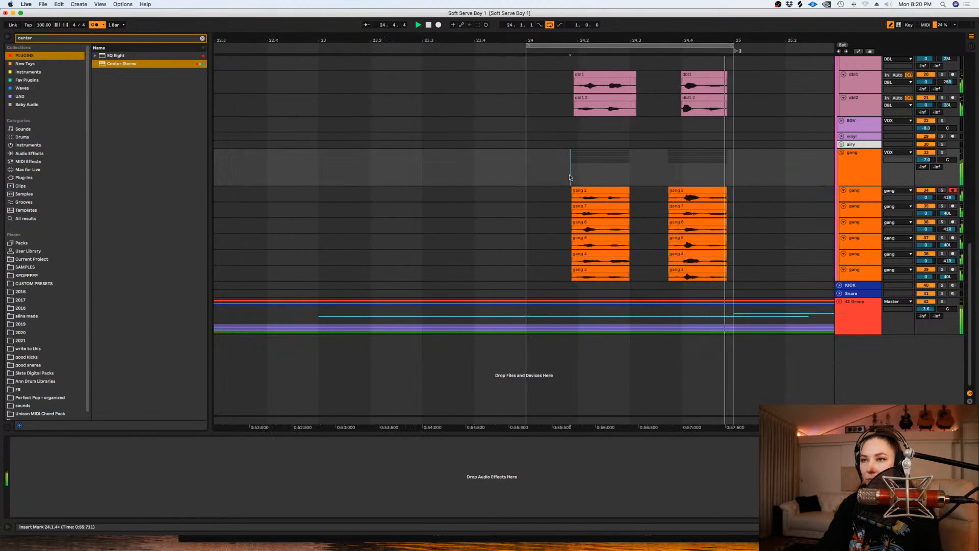
pyautogui.press('-')
pyautogui.press('space')
# - Solo the gang group, disarm the first gang track and listen to the gang vocals on their own
pyautogui.click(942, 153)
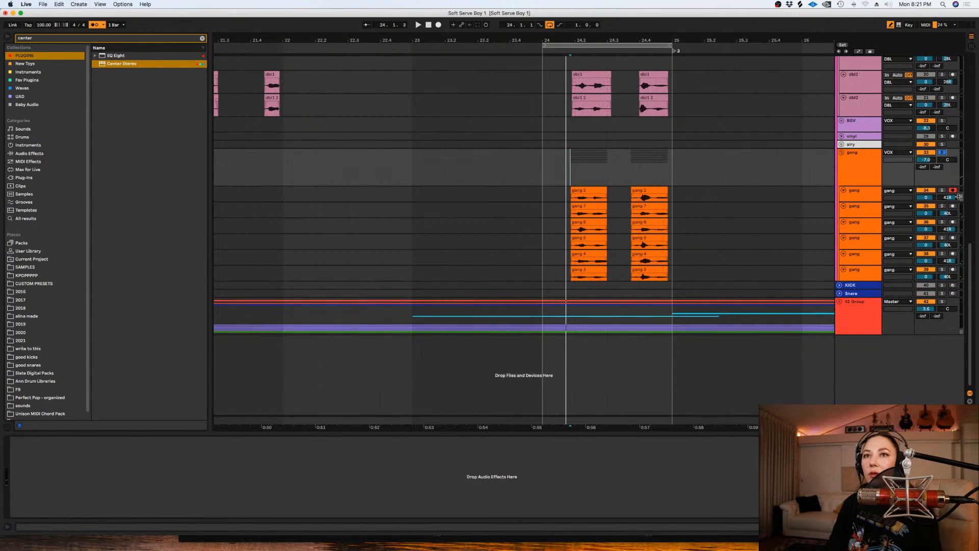
pyautogui.press('space')
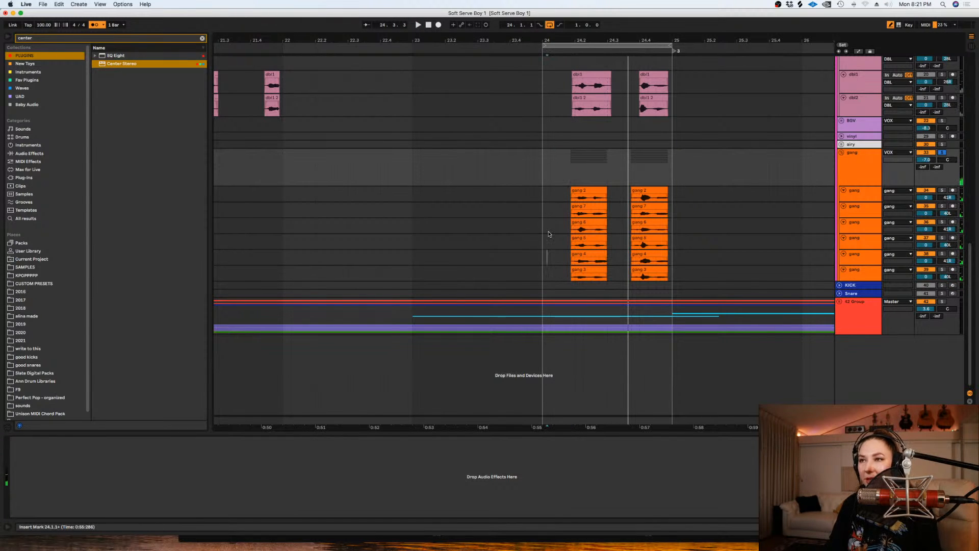
pyautogui.moveTo(548, 257); pyautogui.dragTo(549, 233)
pyautogui.press('space')
# - Inspect the timing of the first gang 6 clip up close and take the gang group out of solo
pyautogui.press('+')
pyautogui.press('+')
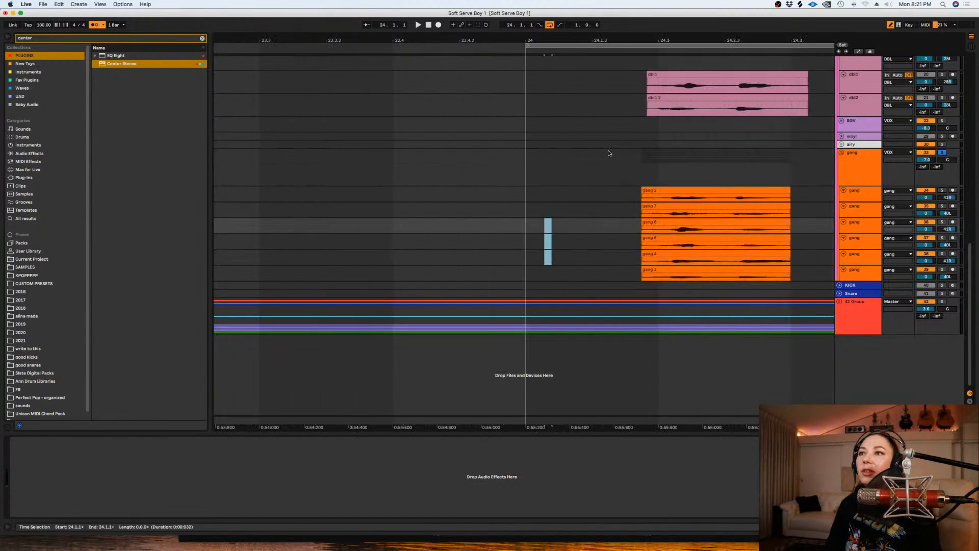
pyautogui.click(673, 222)
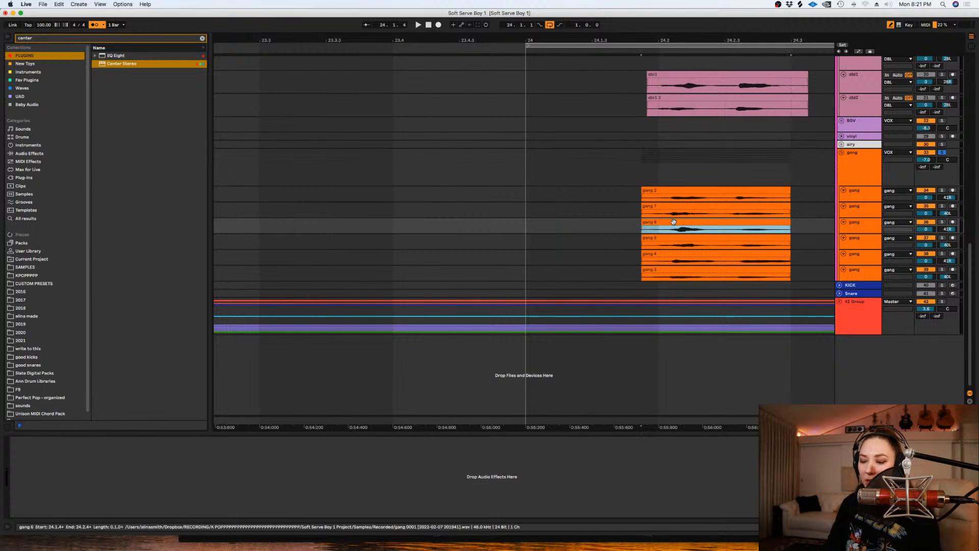
pyautogui.press('-')
pyautogui.press('-')
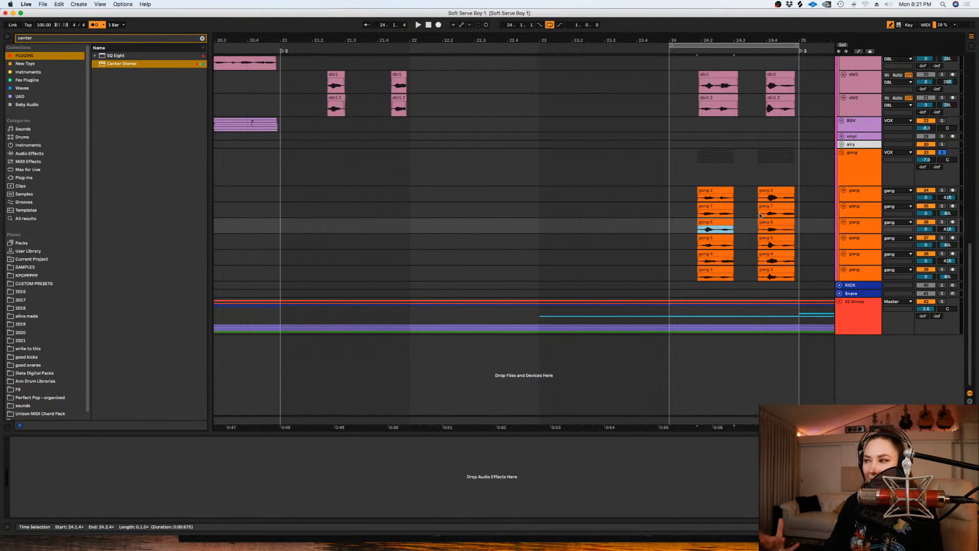
pyautogui.click(759, 162)
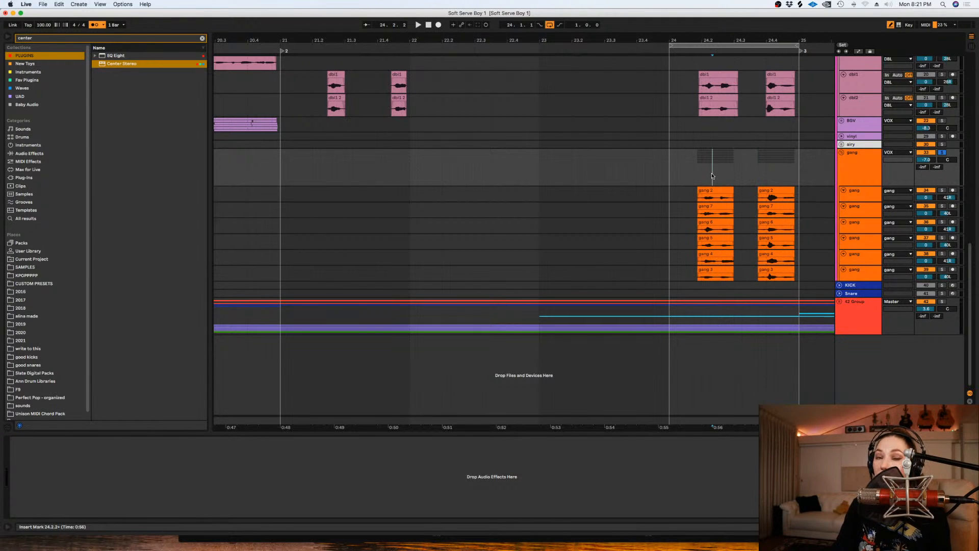
pyautogui.click(941, 152)
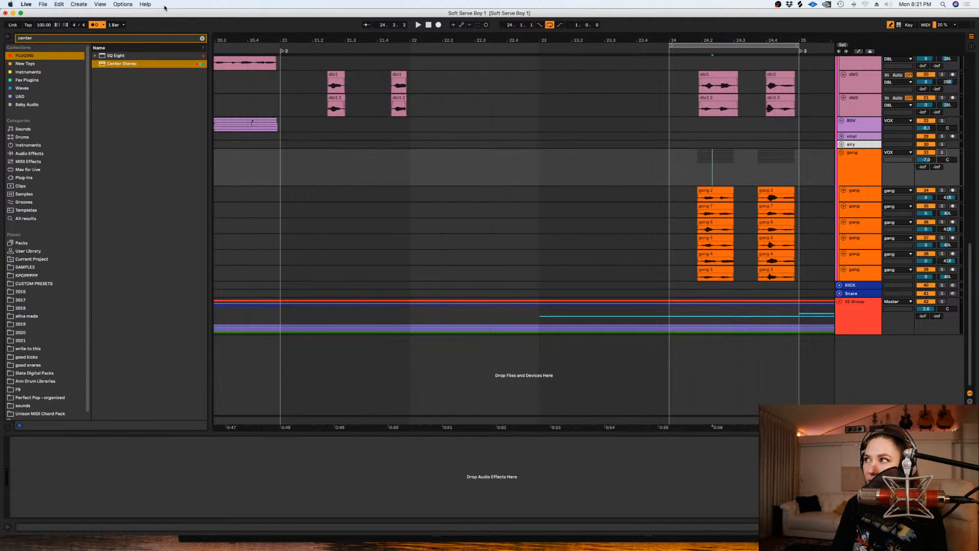
# - Search the CUSTOM PRESETS folder for "gang" and expand the matching FX folder
pyautogui.click(202, 38)
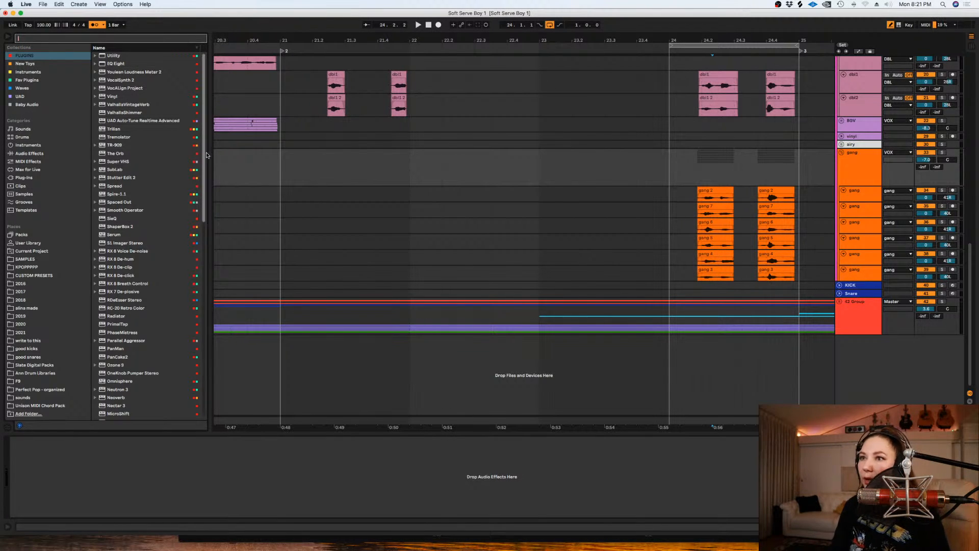
pyautogui.click(25, 275)
pyautogui.click(47, 38)
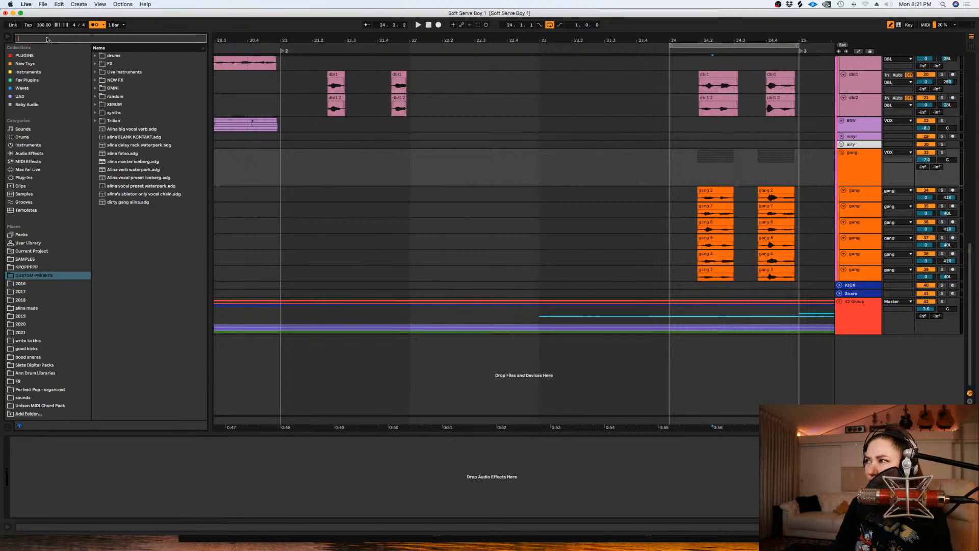
pyautogui.write('gang')
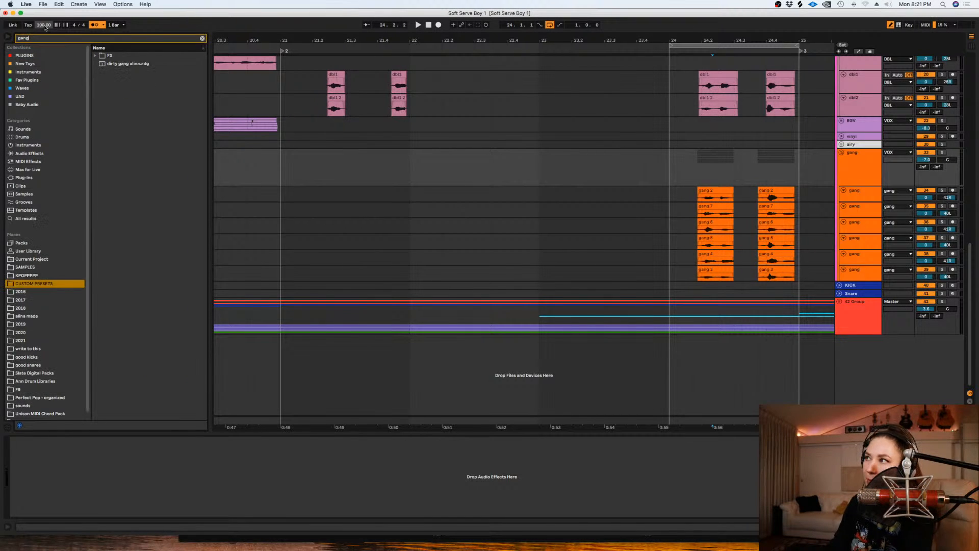
pyautogui.click(94, 56)
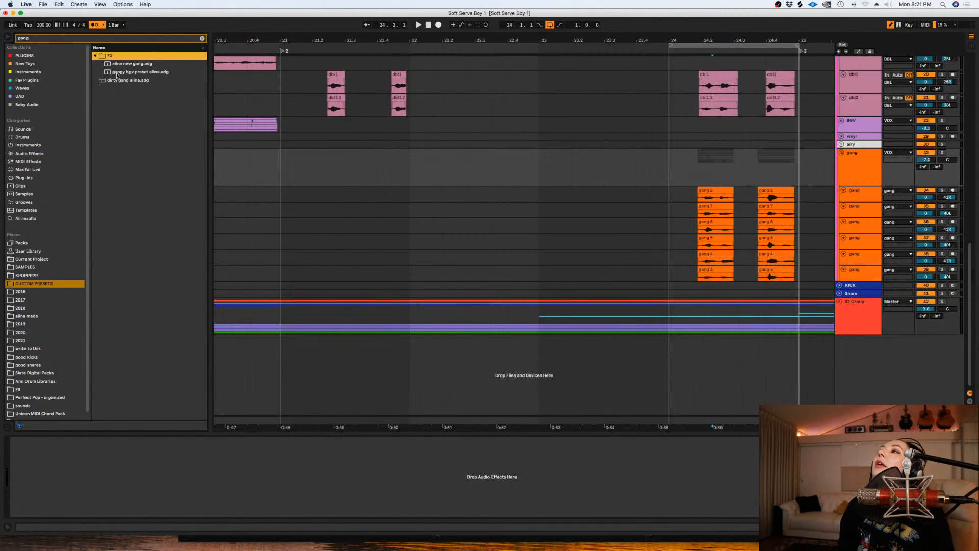
# - Load the "dirty gang" rack preset onto the gang group and close its plug-in windows
pyautogui.moveTo(116, 81); pyautogui.dragTo(716, 200)
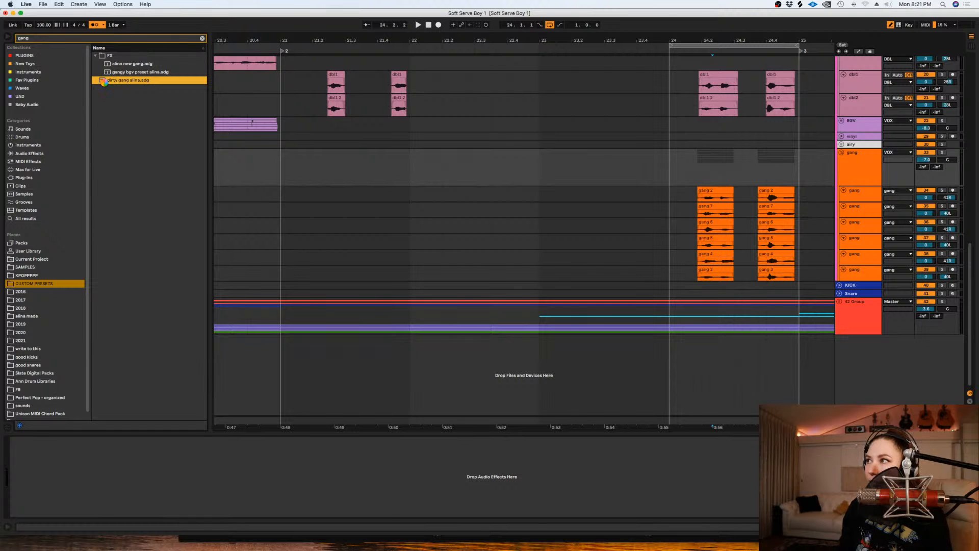
pyautogui.moveTo(104, 82); pyautogui.dragTo(439, 187)
pyautogui.click(497, 312)
pyautogui.click(493, 306)
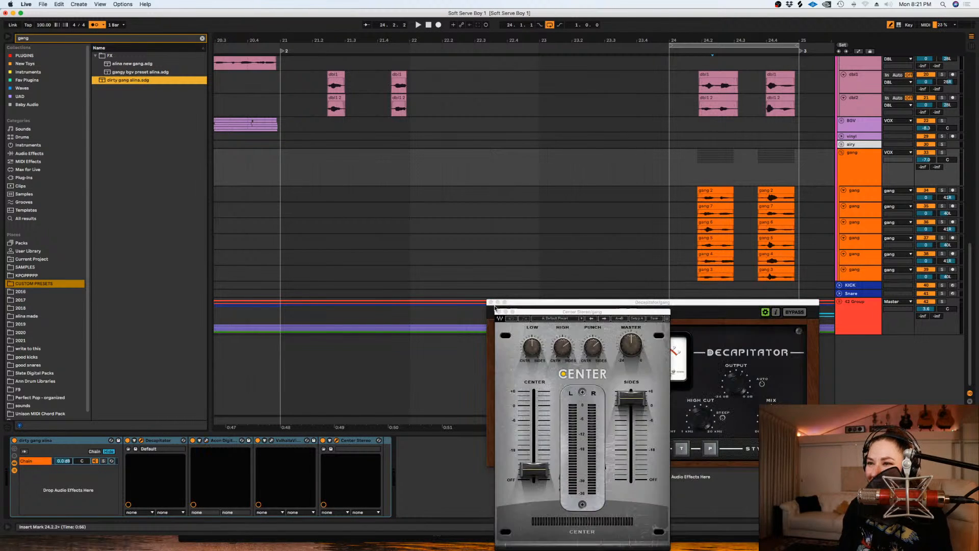
pyautogui.click(497, 311)
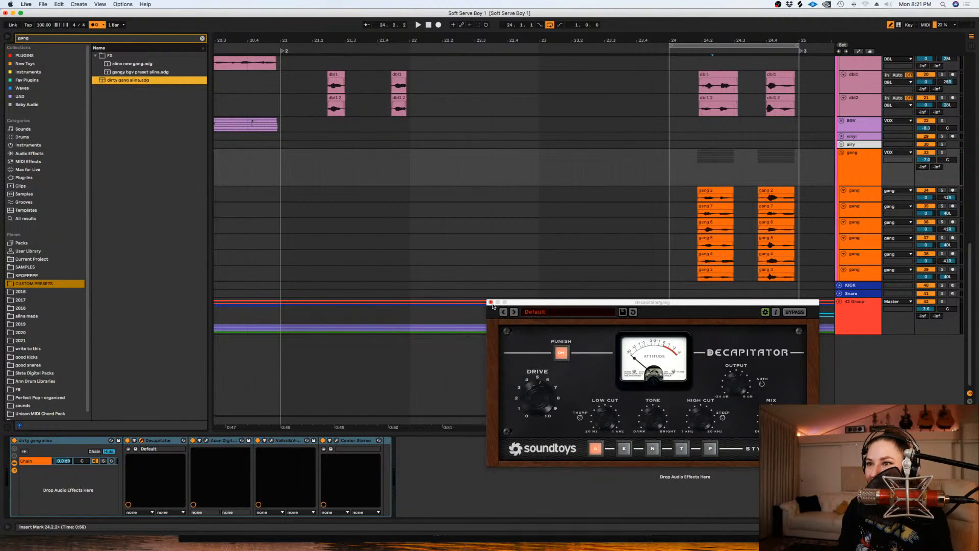
# - Open the rack's Equalize 2, ValhallaVintageVerb and Center plug-ins to review their settings
pyautogui.click(207, 441)
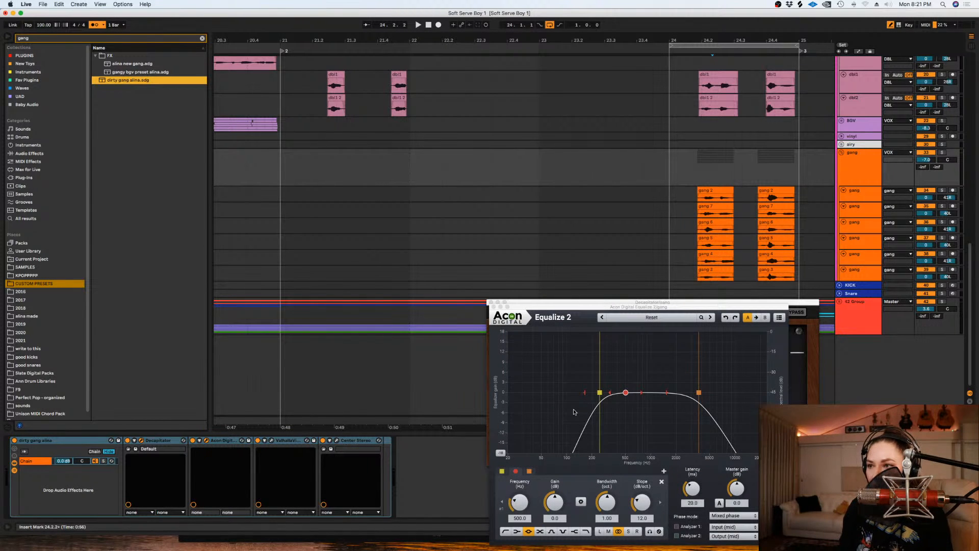
pyautogui.click(271, 440)
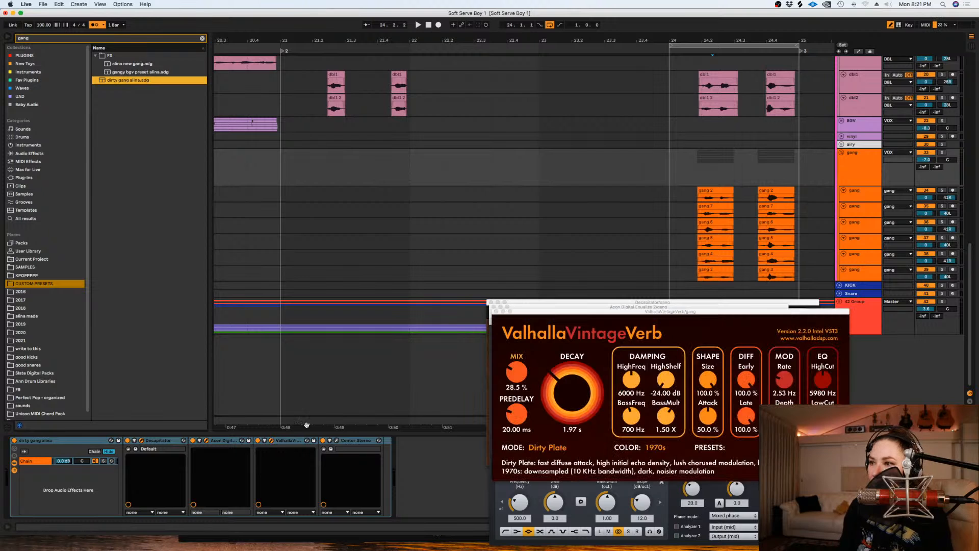
pyautogui.click(337, 440)
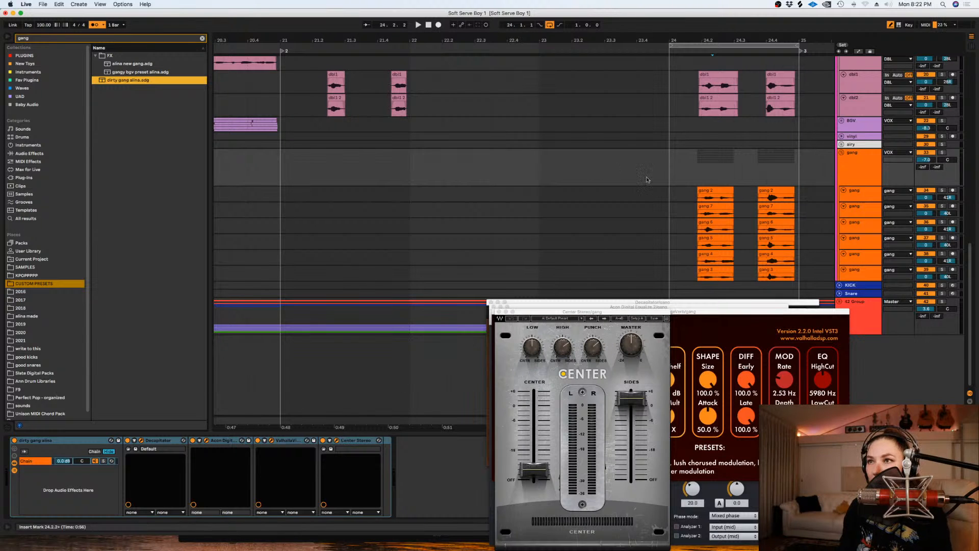
# - Solo the gang group, close the open plug-in windows and play the processed gang vocals from 24.1.1
pyautogui.click(674, 173)
pyautogui.click(942, 152)
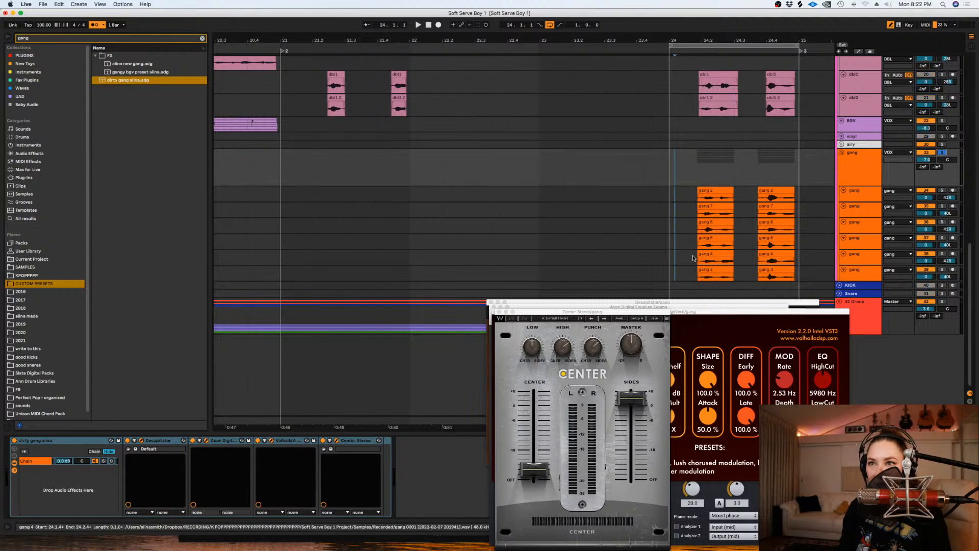
pyautogui.click(495, 311)
pyautogui.click(494, 310)
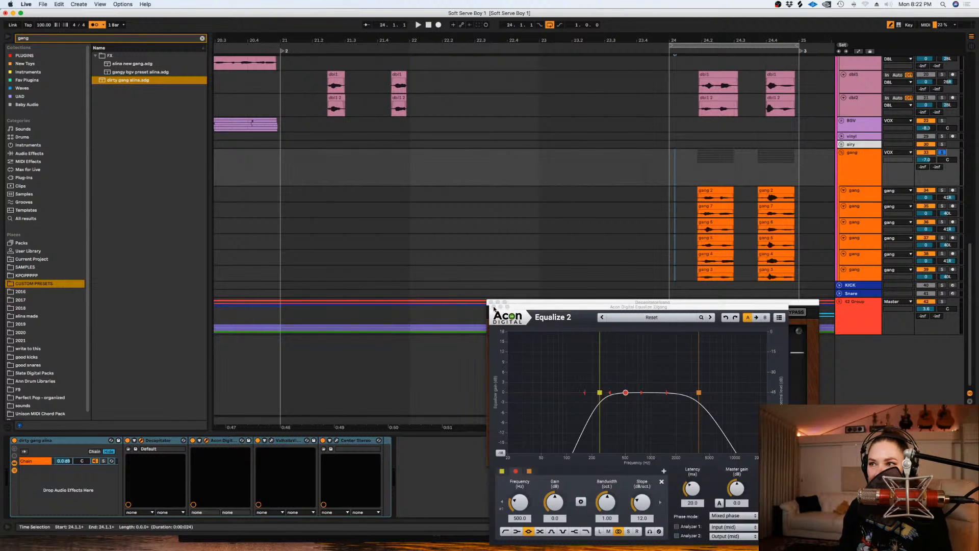
pyautogui.click(491, 304)
pyautogui.press('space')
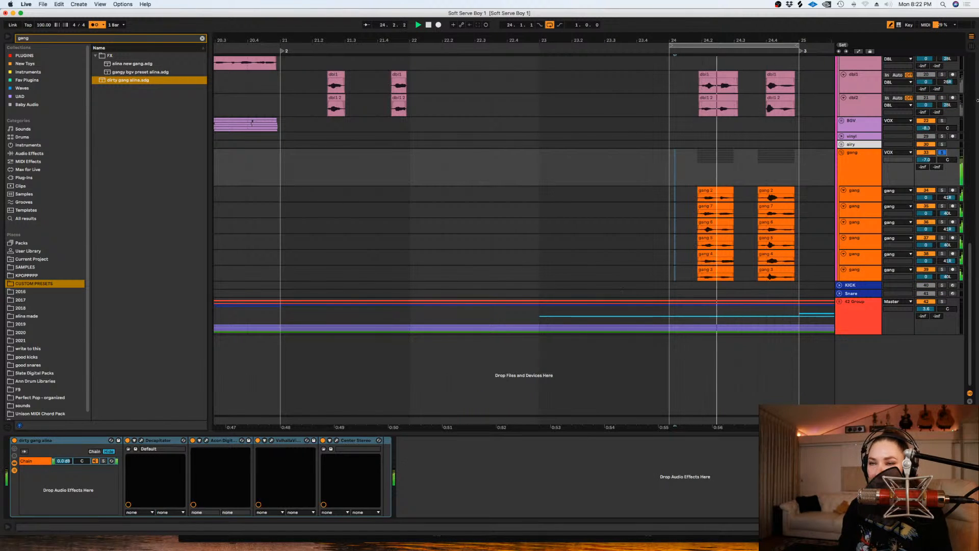
# - Raise the low-cut frequency of the gang rack's Equalize 2 to 347.4 Hz
pyautogui.click(207, 440)
pyautogui.moveTo(599, 392); pyautogui.dragTo(612, 392)
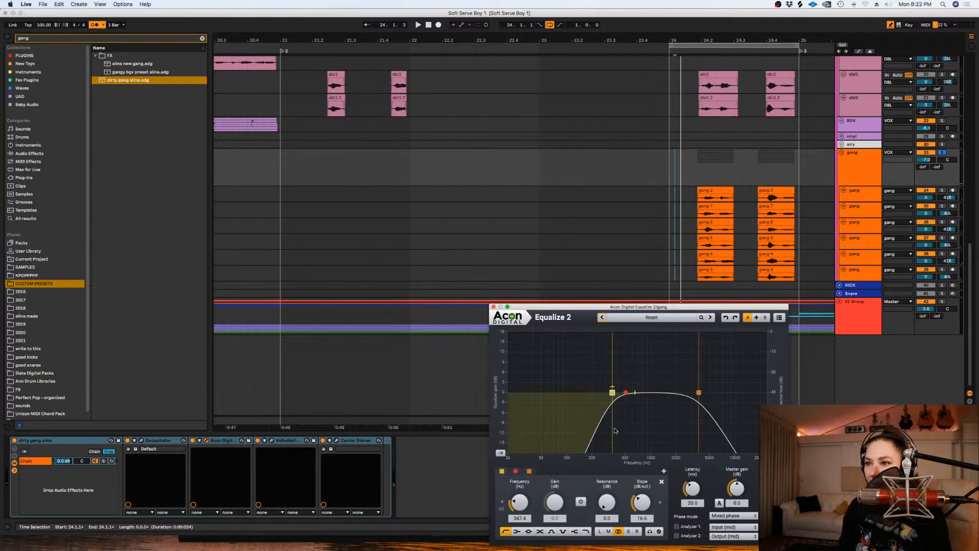
# - Steepen the Equalize 2 low-cut slope to 18.6 dB/oct and open the rack's Center plug-in
pyautogui.moveTo(638, 503); pyautogui.dragTo(638, 498)
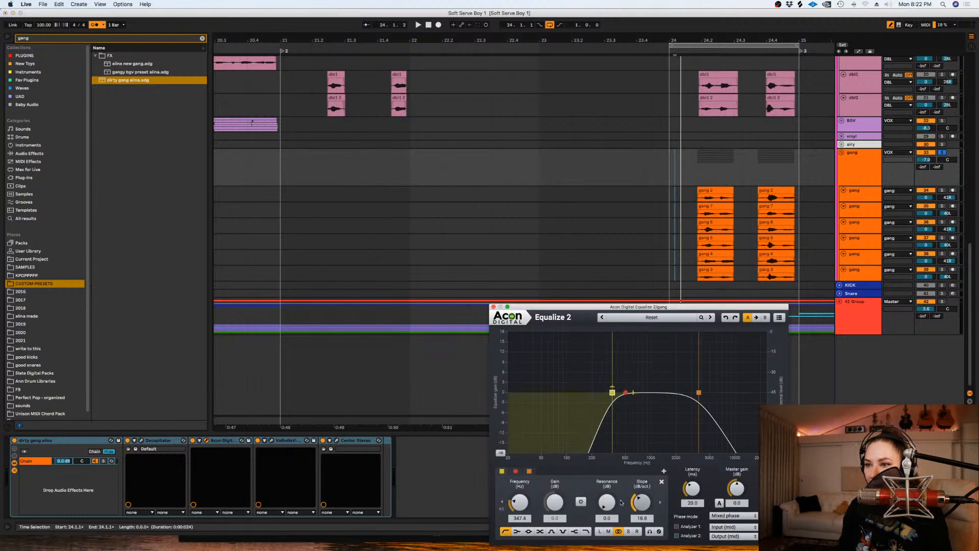
pyautogui.click(340, 443)
pyautogui.click(337, 440)
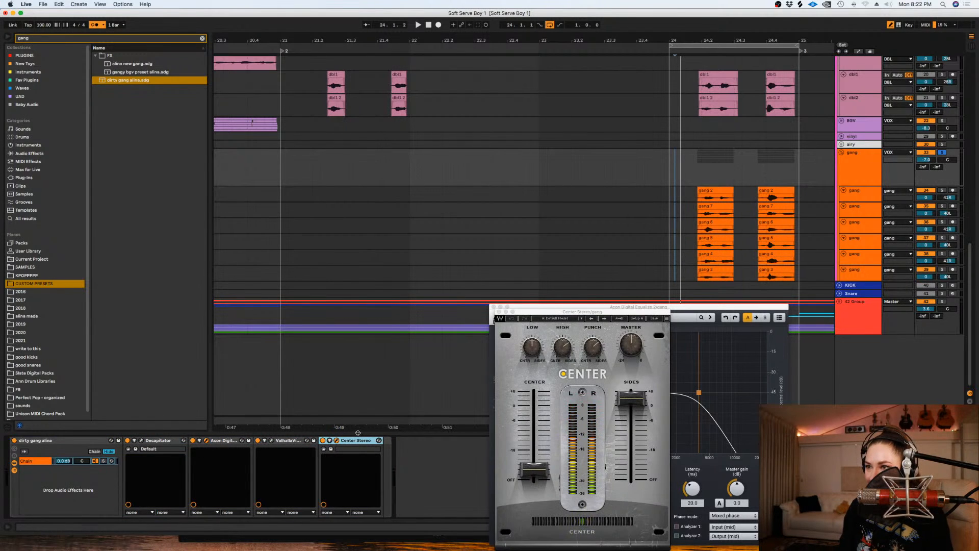
# - In the rack's ValhallaVintageVerb, set the color to NOW, the mix to 32.2% and the decay to 2.25 s
pyautogui.click(271, 442)
pyautogui.click(652, 446)
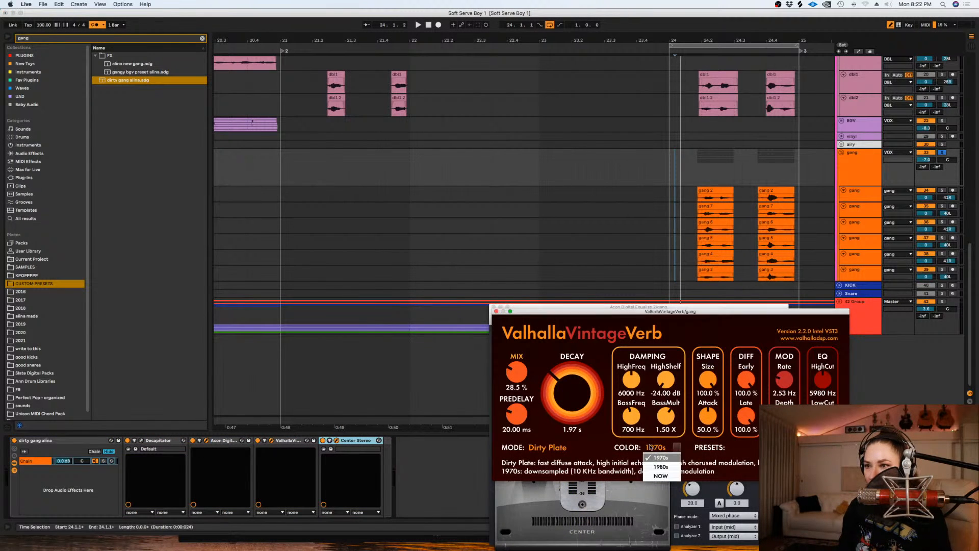
pyautogui.click(657, 475)
pyautogui.moveTo(518, 380); pyautogui.dragTo(563, 385)
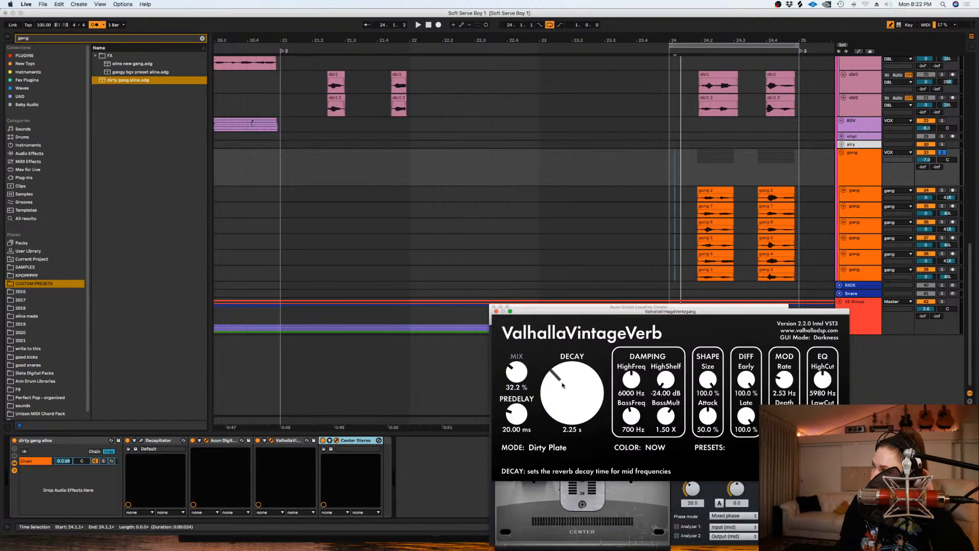
# - Play the soloed gang vocals from 24.1.1 to check the reverb and close the three open plug-in windows
pyautogui.press('space')
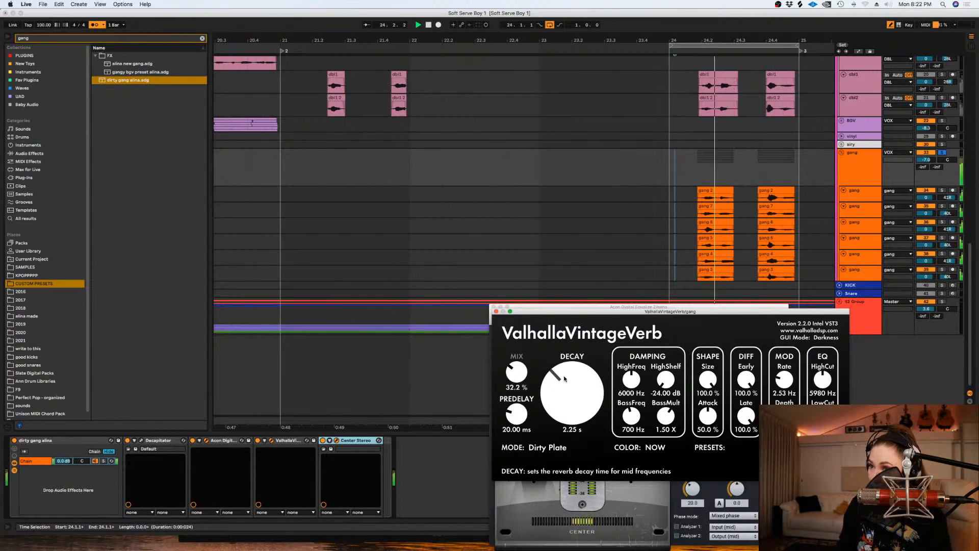
pyautogui.press('space')
pyautogui.click(497, 312)
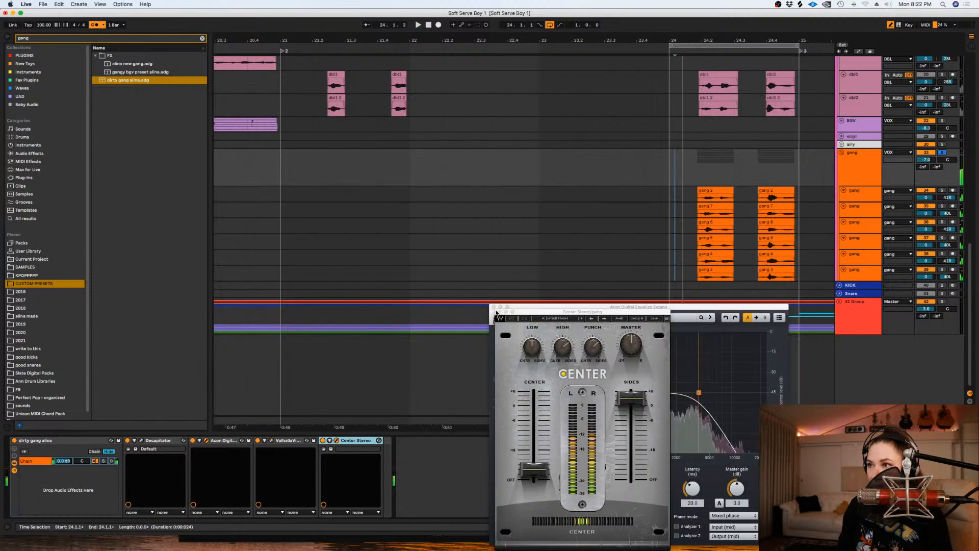
pyautogui.click(494, 307)
pyautogui.click(497, 311)
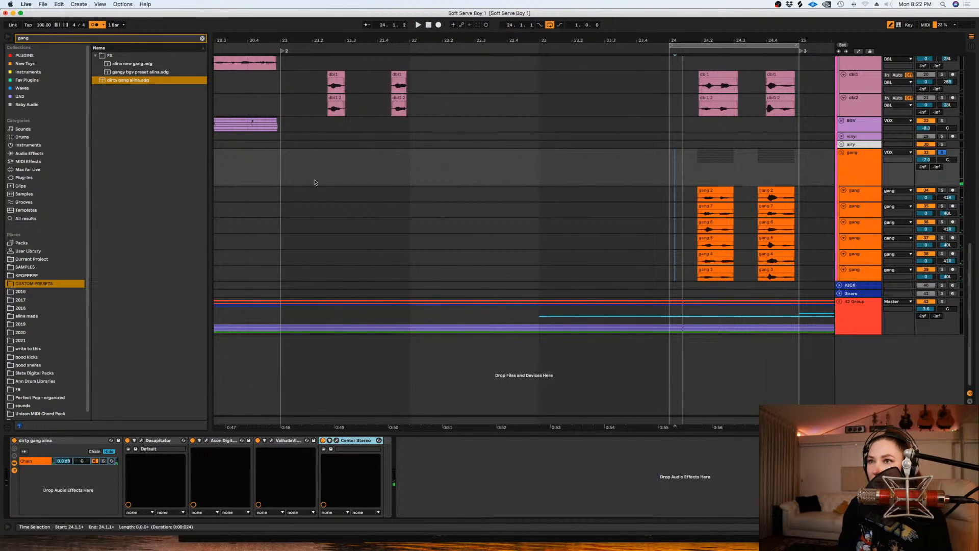
# - Search all browser results for "little" and insert LittleAlterBoy before the dirty gang rack on the gang group
pyautogui.click(202, 38)
pyautogui.write('little')
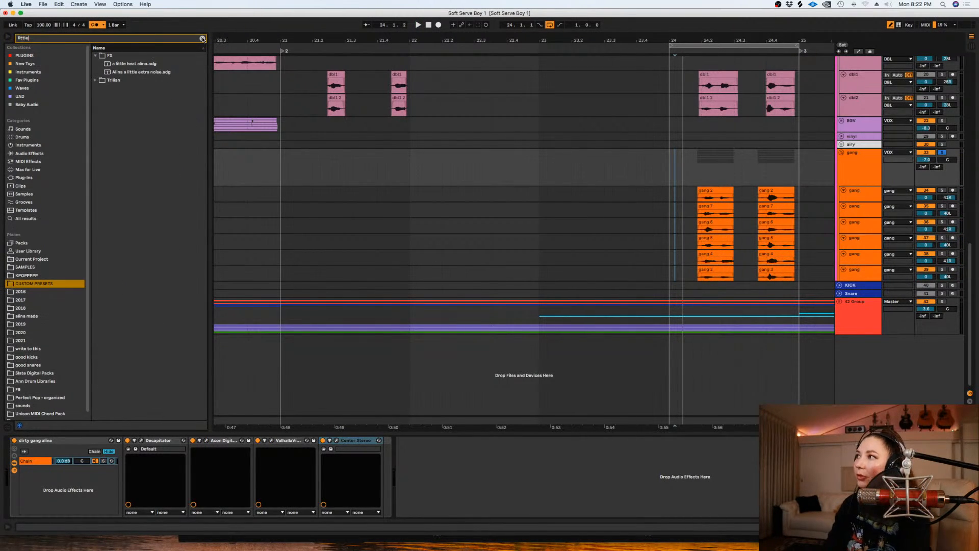
pyautogui.click(26, 219)
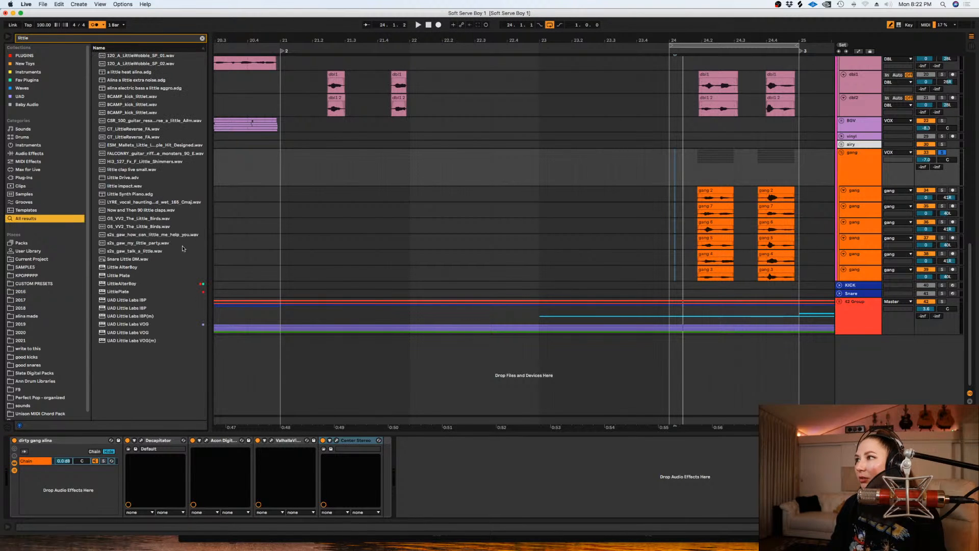
pyautogui.moveTo(122, 284); pyautogui.dragTo(9, 485)
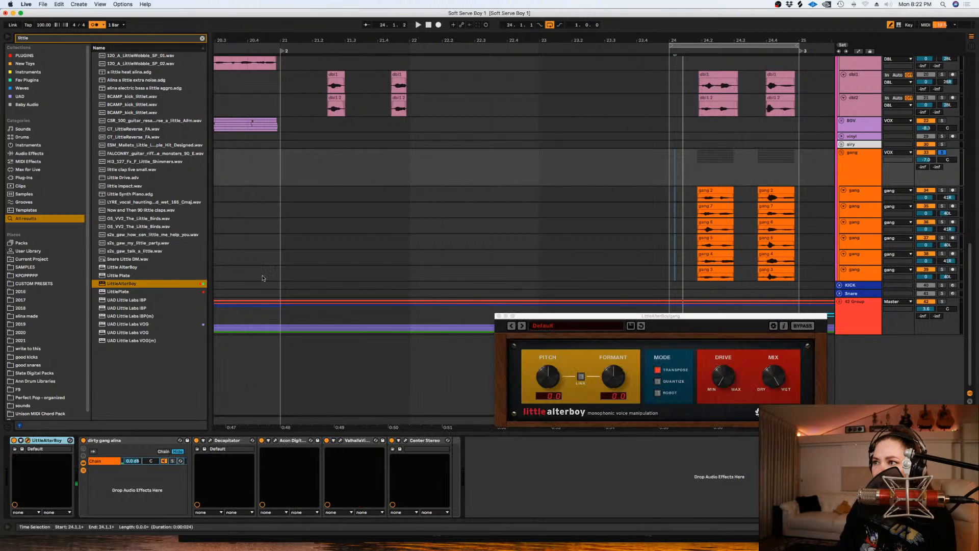
# - Set LittleAlterBoy's formant to 1.3 while auditioning the soloed gang vocals
pyautogui.moveTo(618, 378); pyautogui.dragTo(618, 370)
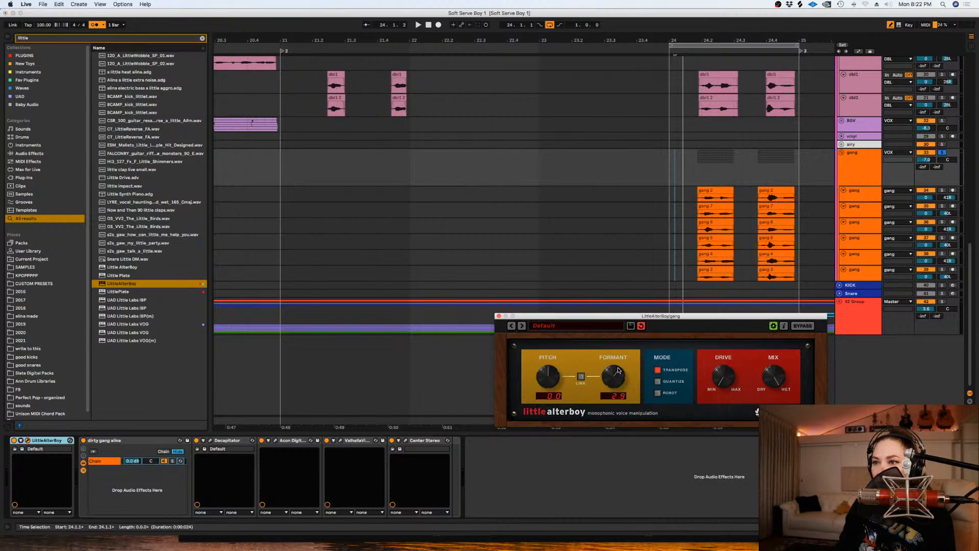
pyautogui.press('space')
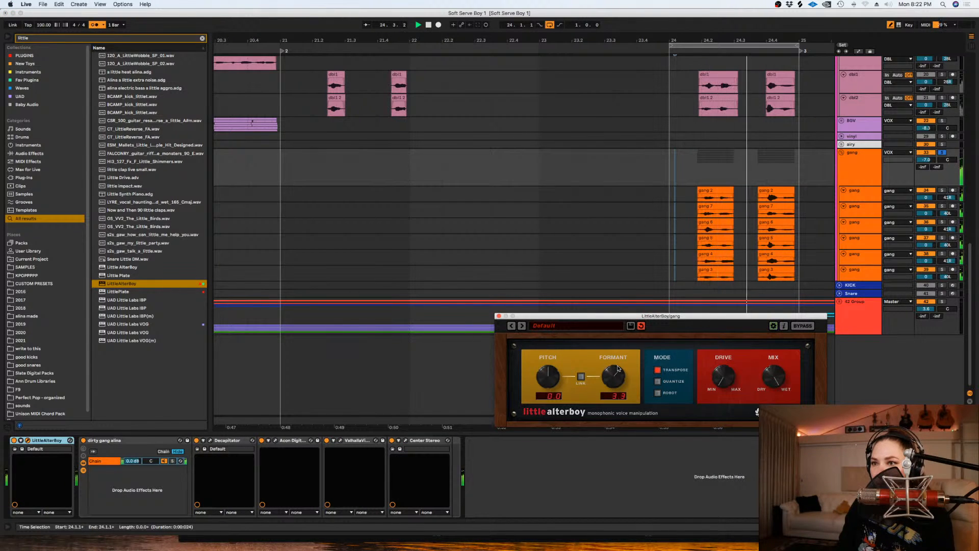
pyautogui.moveTo(618, 368); pyautogui.dragTo(615, 382)
pyautogui.press('space')
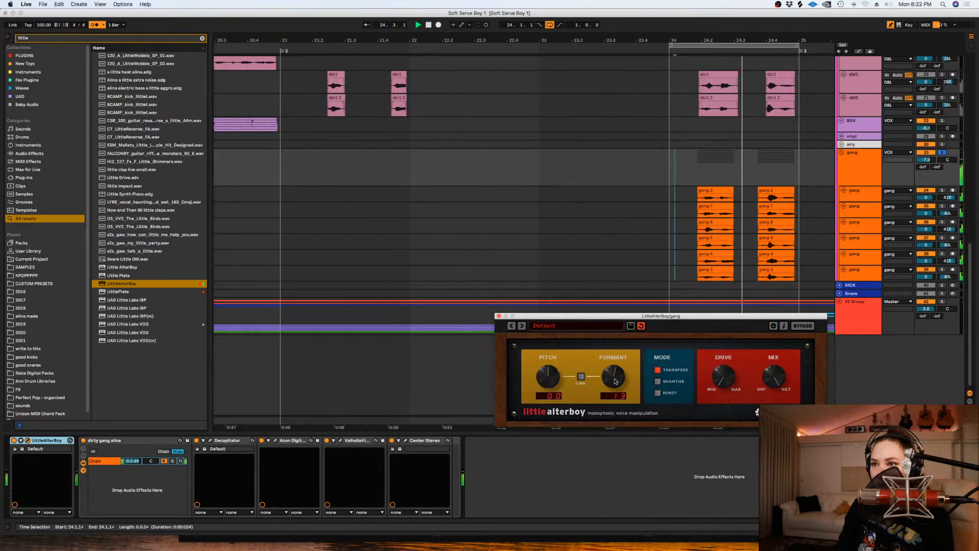
pyautogui.press('space')
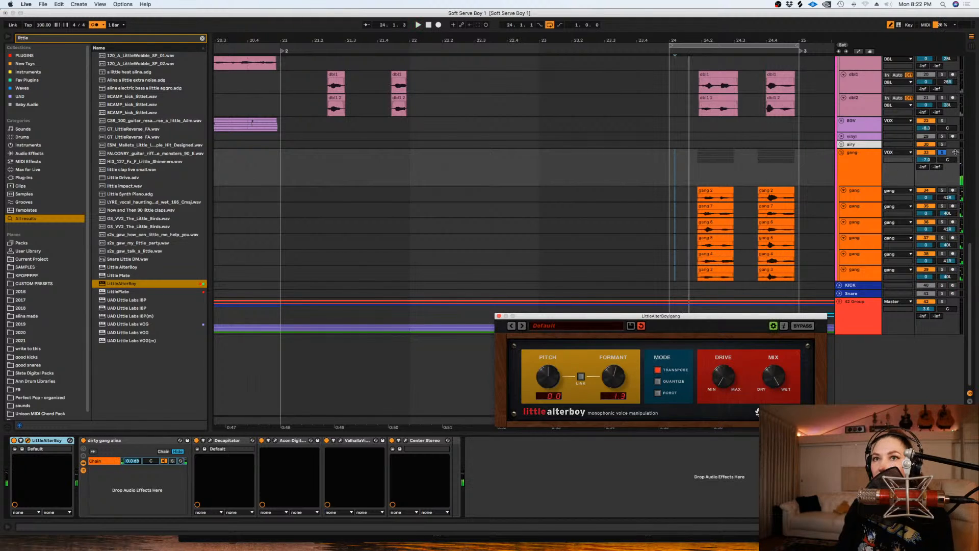
# - Unsolo the gang group, turn off looping and play the full mix from the middle of bar 23
pyautogui.click(942, 152)
pyautogui.click(616, 158)
pyautogui.press('space')
pyautogui.press('super+l')
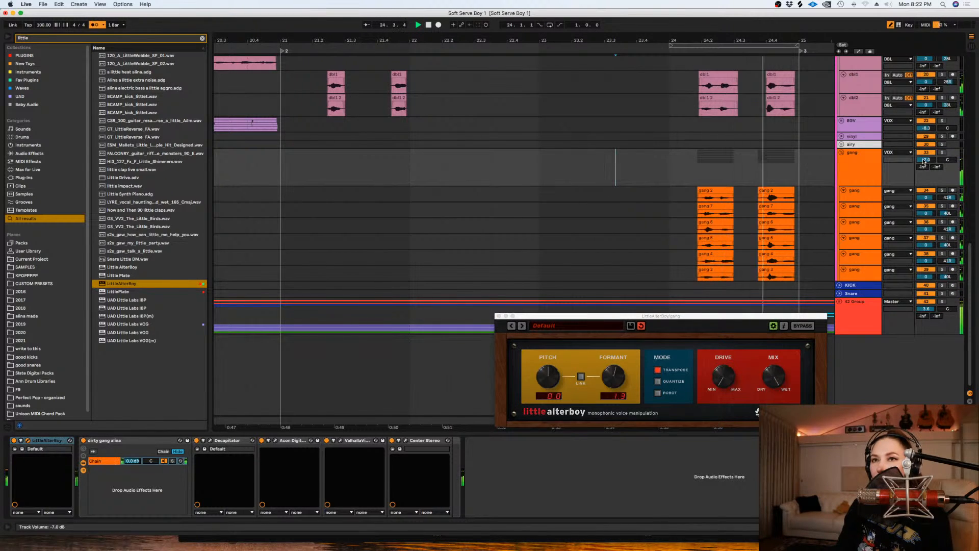
# - Lower the gang group's volume to about -10 dB against the mix and close the LittleAlterBoy window
pyautogui.moveTo(924, 161)
pyautogui.mouseDown()
pyautogui.moveTo(924, 179)
pyautogui.moveTo(925, 156)
pyautogui.mouseUp()
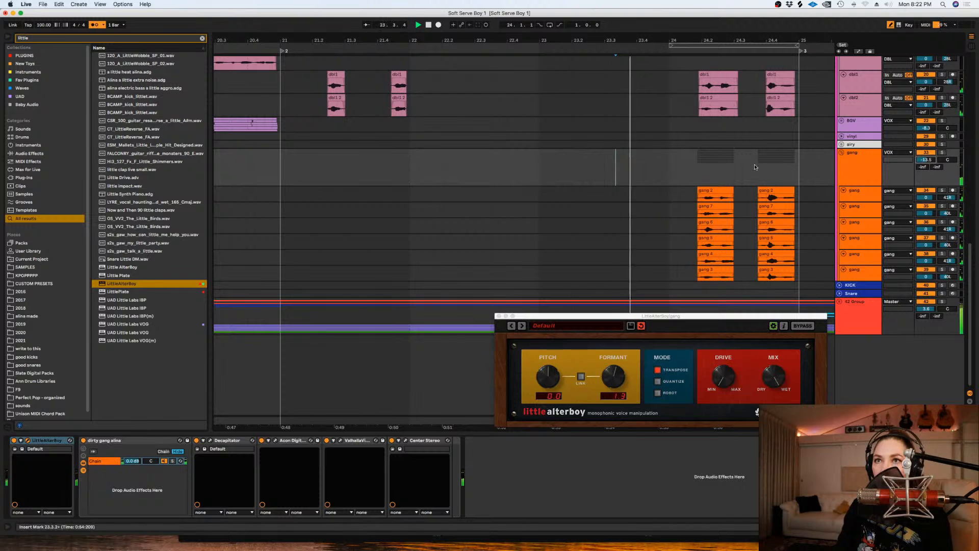
pyautogui.scroll(1, 750, 164)
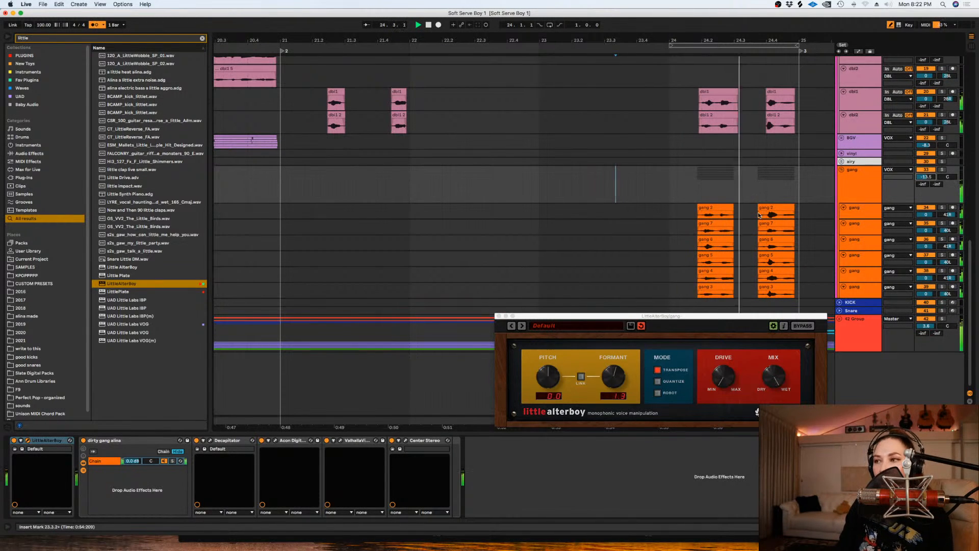
pyautogui.scroll(3, 658, 203)
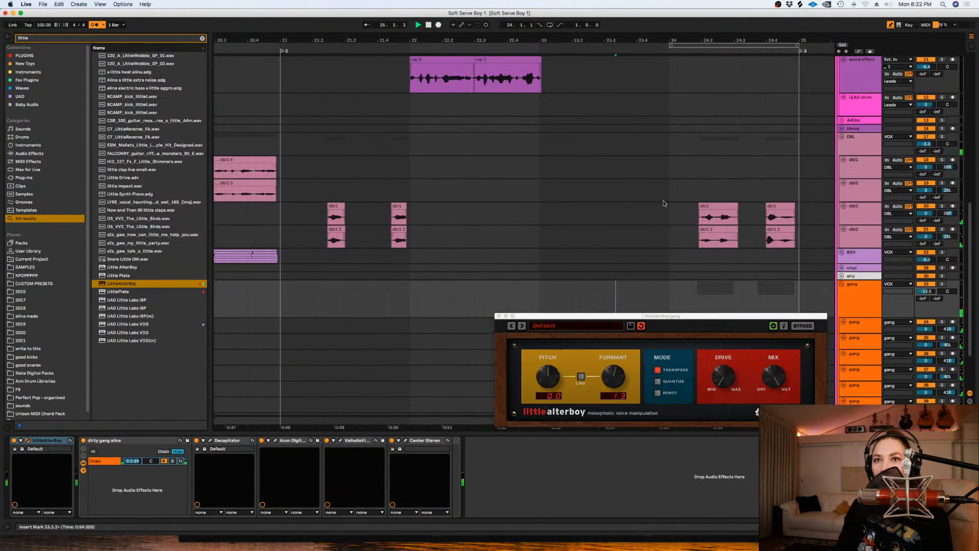
pyautogui.scroll(-2, 725, 237)
pyautogui.moveTo(926, 228); pyautogui.dragTo(926, 220)
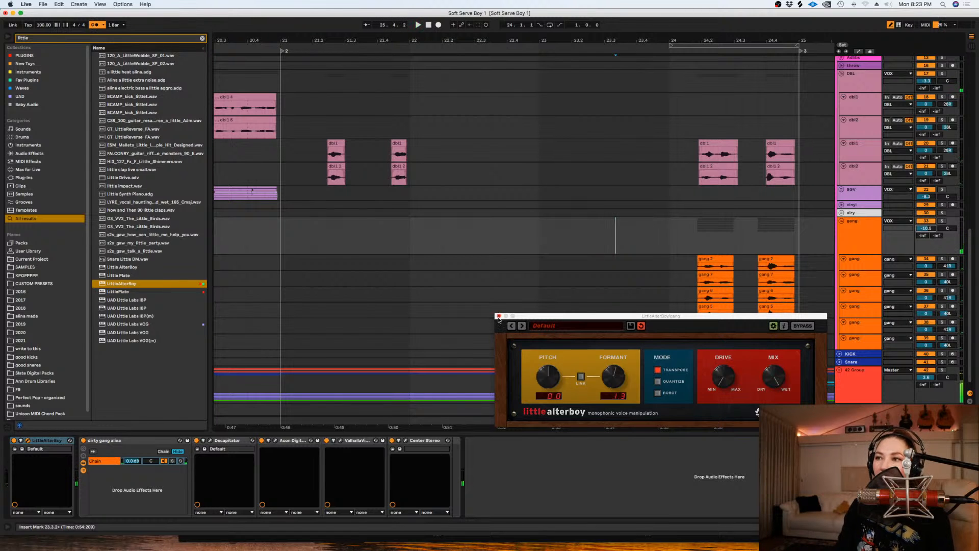
pyautogui.click(499, 315)
# - Fold the gang and DBL groups and minimise the five lead vocal tracks starting from LEAD1
pyautogui.click(521, 278)
pyautogui.press('-')
pyautogui.press('-')
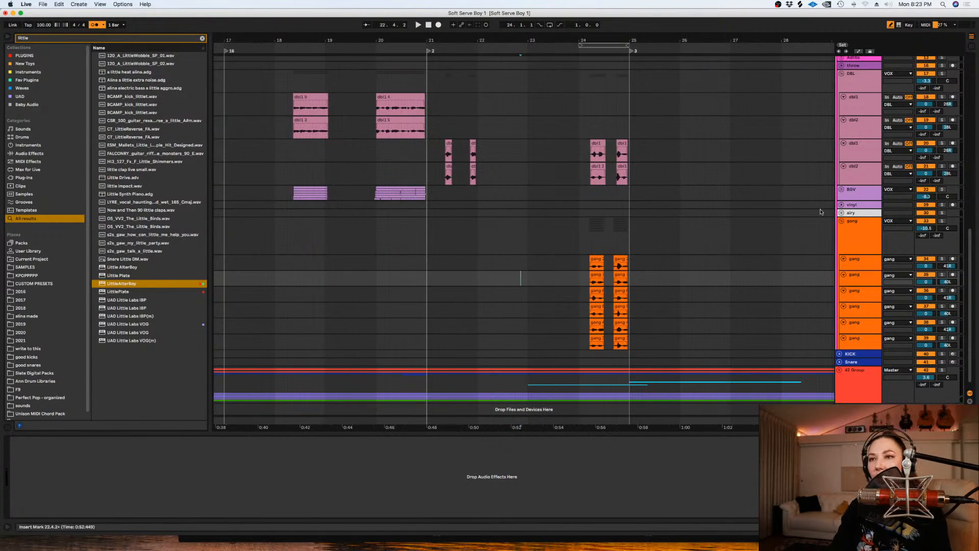
pyautogui.press('Left')
pyautogui.scroll(5, 636, 209)
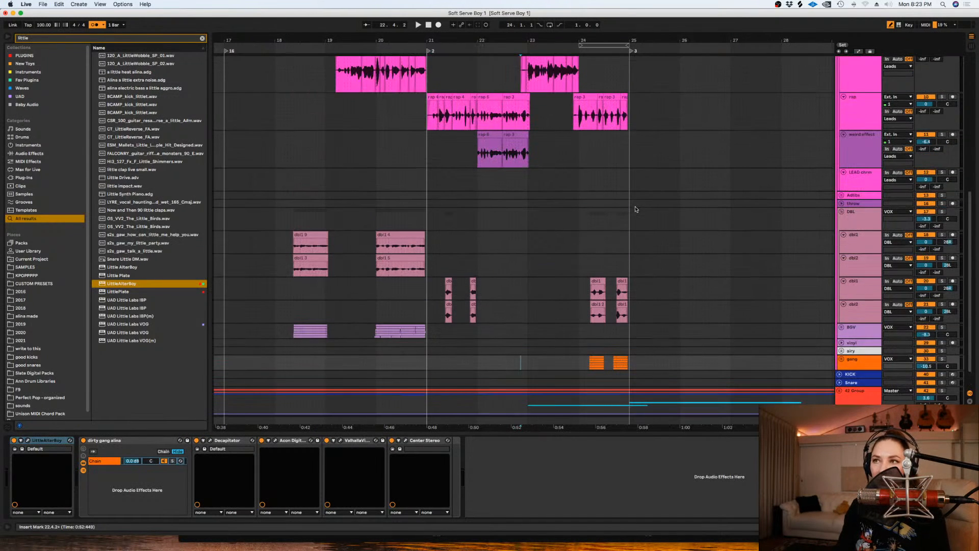
pyautogui.scroll(5, 841, 210)
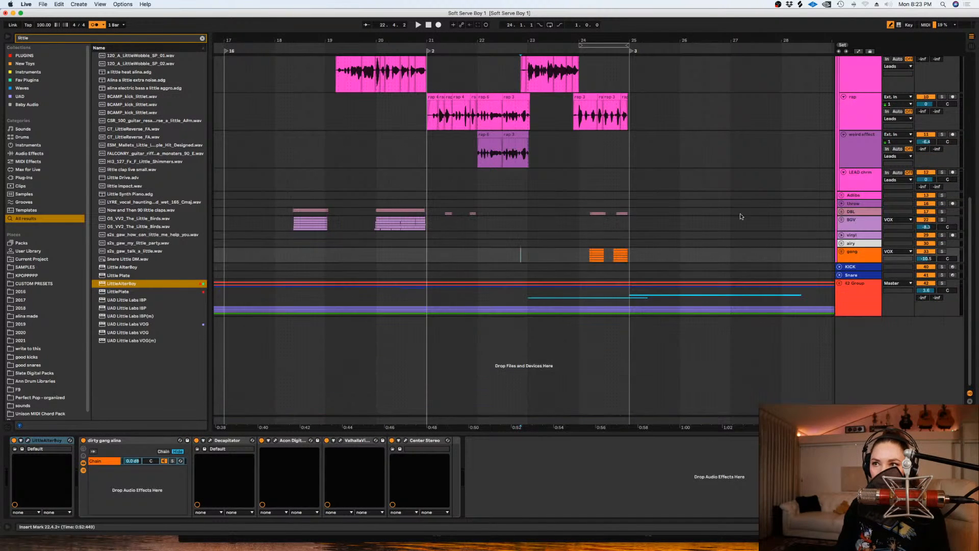
pyautogui.click(860, 154)
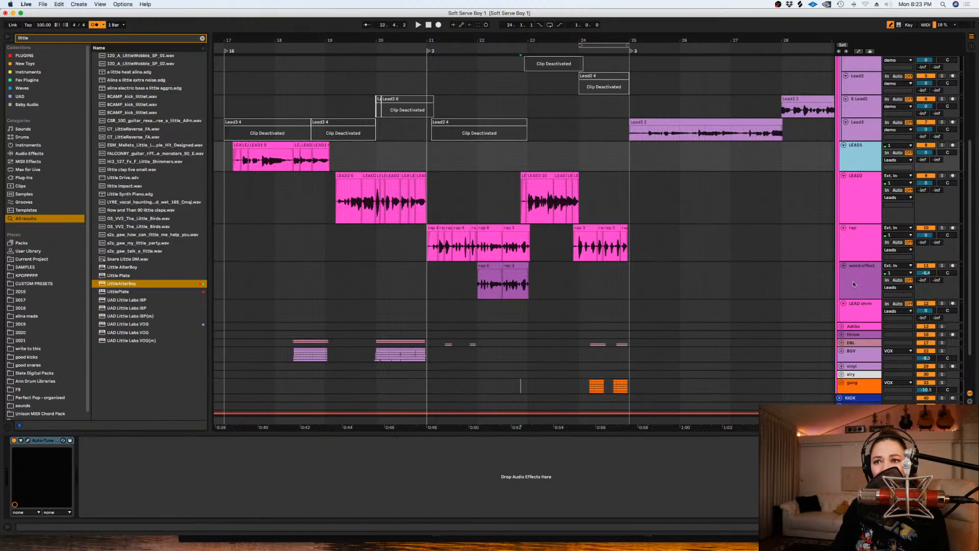
pyautogui.keyDown('shift'); pyautogui.click(854, 305); pyautogui.keyUp('shift')
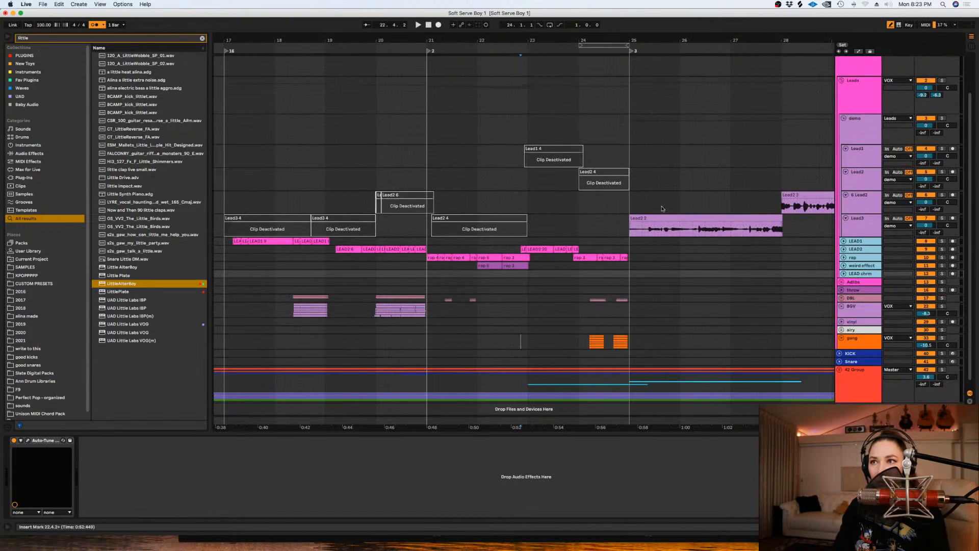
# - Change the arrangement's snap grid setting and play the mix from 17.1.1
pyautogui.click(596, 212)
pyautogui.rightClick(596, 213)
pyautogui.click(687, 299)
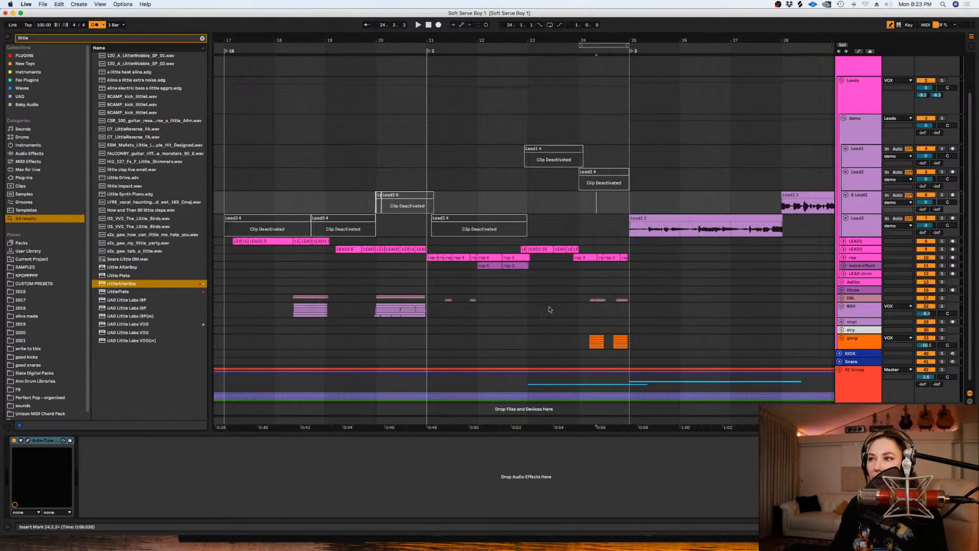
pyautogui.click(477, 321)
pyautogui.press('-')
pyautogui.click(320, 261)
pyautogui.press('space')
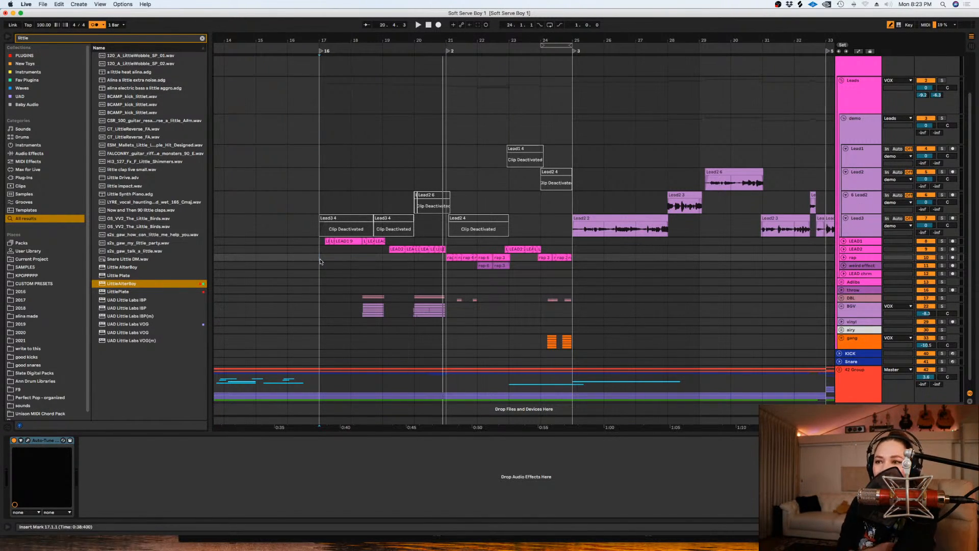
# - Lower the 42 Group's volume to 1.4 dB and play the mix from 24.1.1
pyautogui.click(926, 377)
pyautogui.click(517, 347)
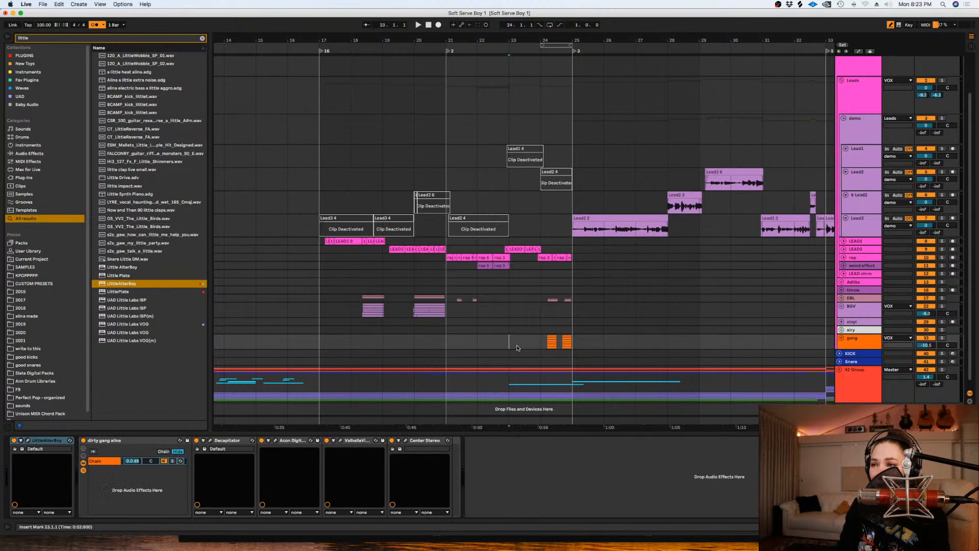
pyautogui.click(507, 312)
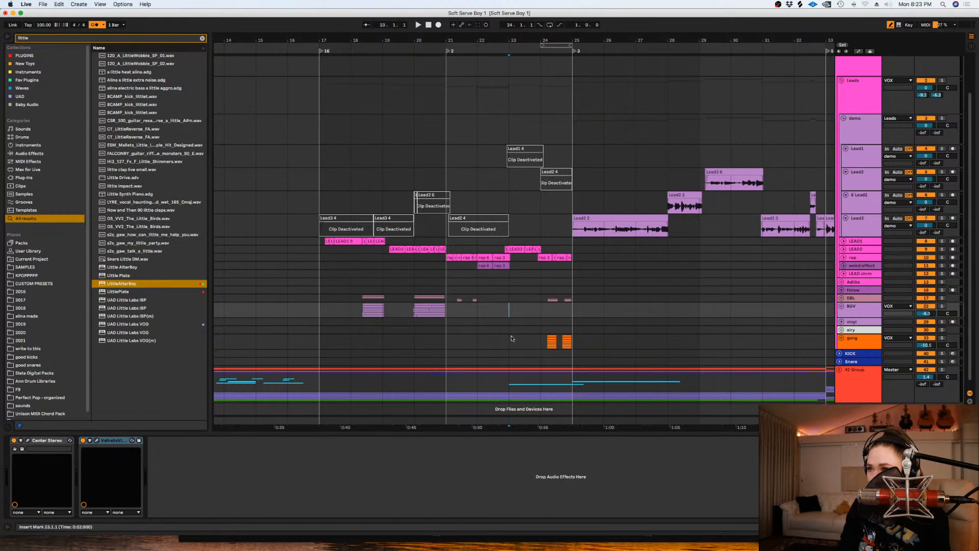
pyautogui.click(537, 340)
pyautogui.press('space')
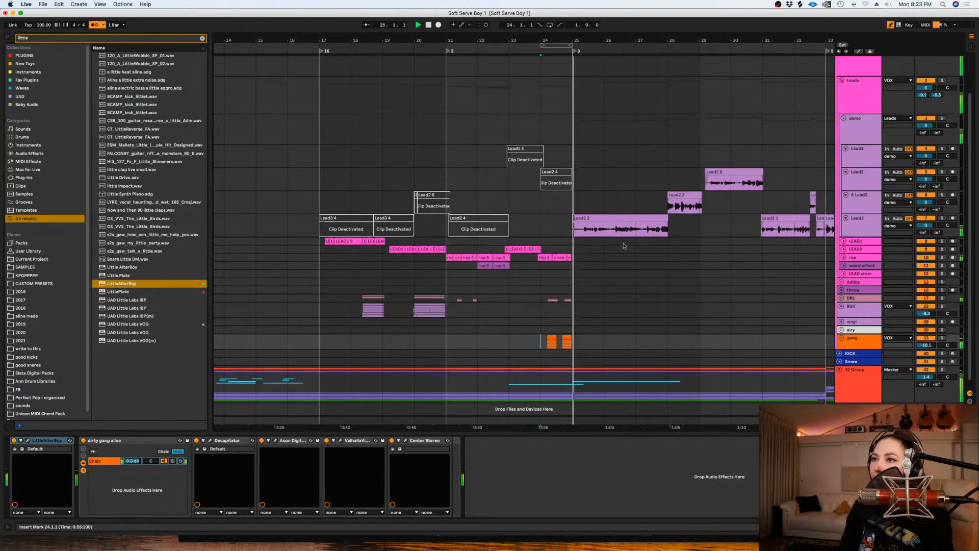
# - Select the demo group's Lead2, 6 Lead2 and Lead3 tracks and increase their height
pyautogui.moveTo(649, 424); pyautogui.dragTo(589, 424)
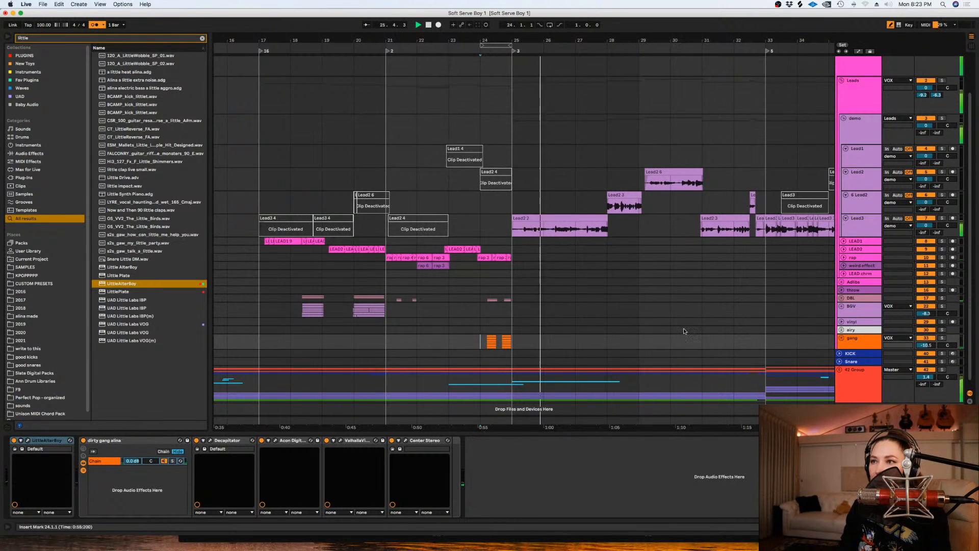
pyautogui.scroll(-1, 684, 331)
pyautogui.click(858, 218)
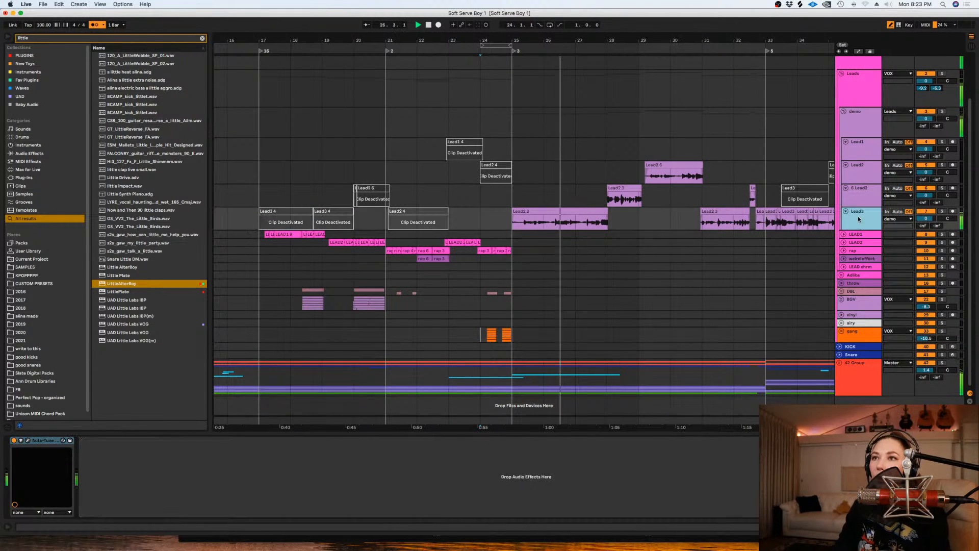
pyautogui.keyDown('shift'); pyautogui.click(860, 174); pyautogui.keyUp('shift')
pyautogui.moveTo(860, 184); pyautogui.dragTo(855, 212)
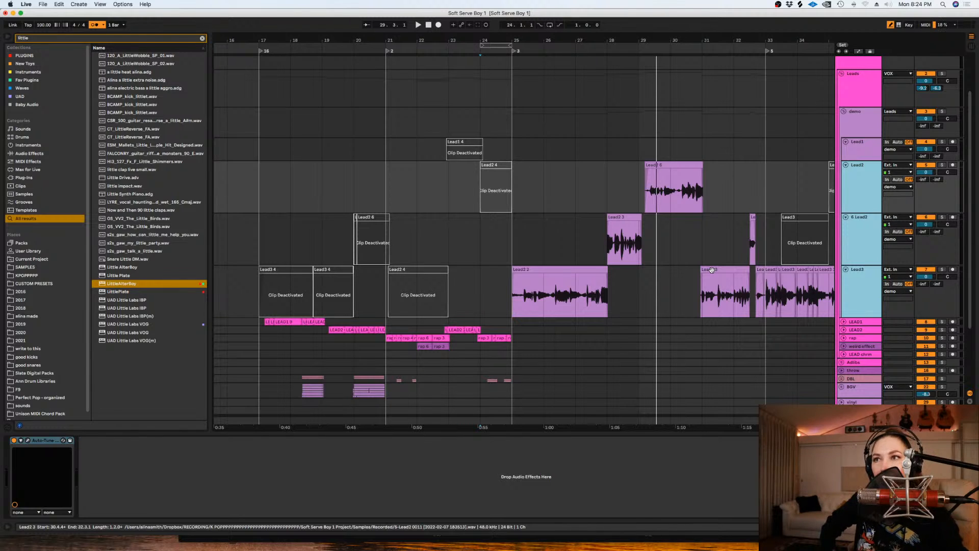
# - Move the Lead3 clip starting at bar 25 up to the Lead1 track and deactivate it
pyautogui.moveTo(678, 293); pyautogui.dragTo(536, 143)
pyautogui.click(532, 267)
pyautogui.press('0')
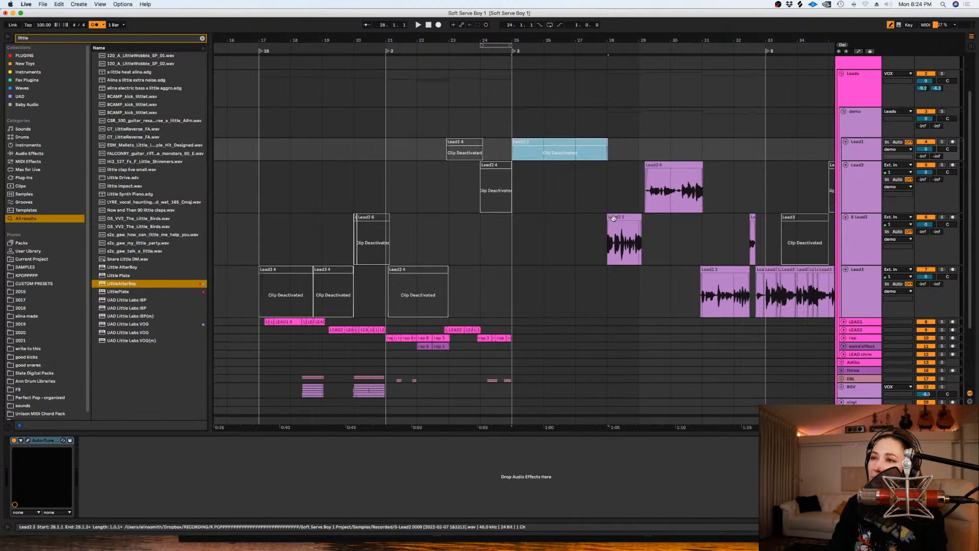
# - Deactivate the demo vocal clips at bar 28 and bar 29 and place the insert marker at 24.1.1
pyautogui.click(623, 217)
pyautogui.press('0')
pyautogui.click(660, 172)
pyautogui.press('0')
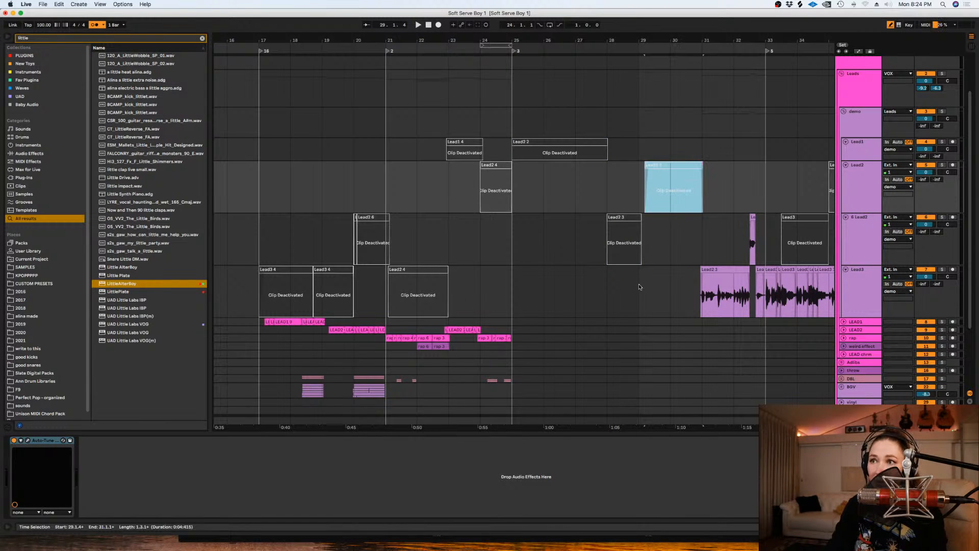
pyautogui.click(485, 277)
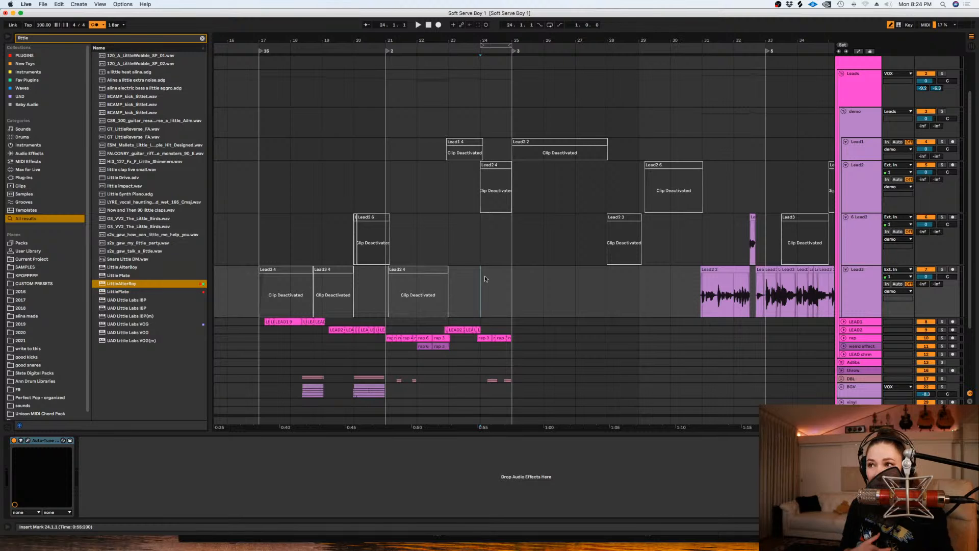
# - Arm the demo group's Lead3 track for recording and place the insert marker at 23.1.1
pyautogui.click(456, 277)
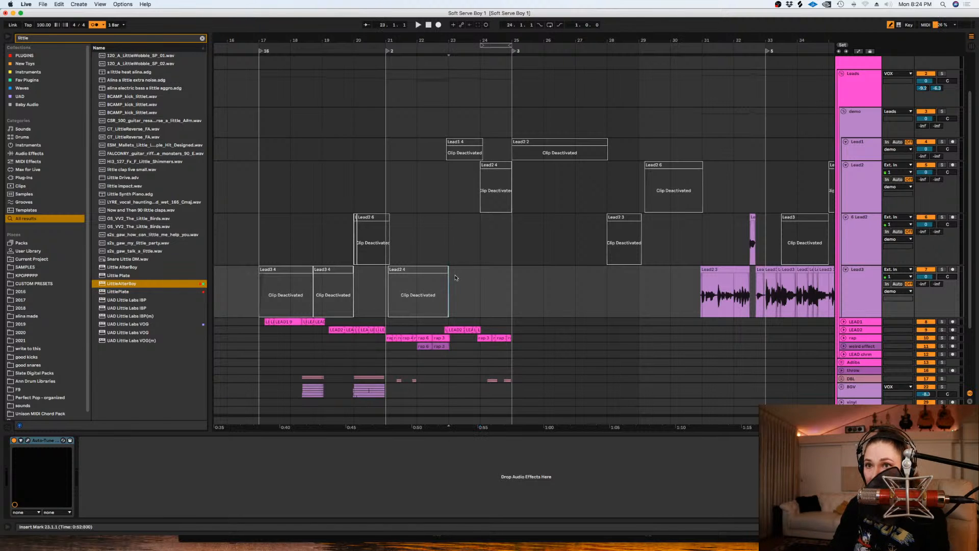
pyautogui.click(952, 269)
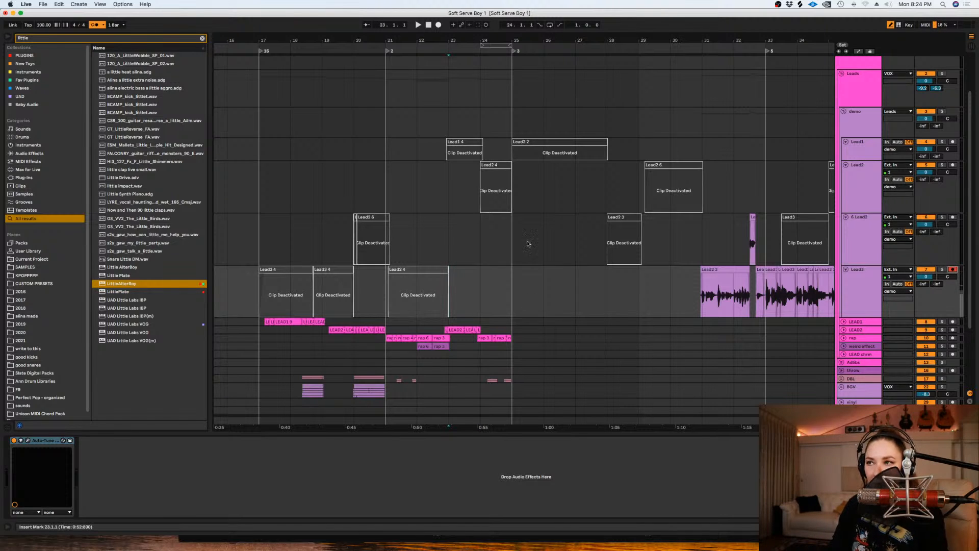
pyautogui.click(448, 244)
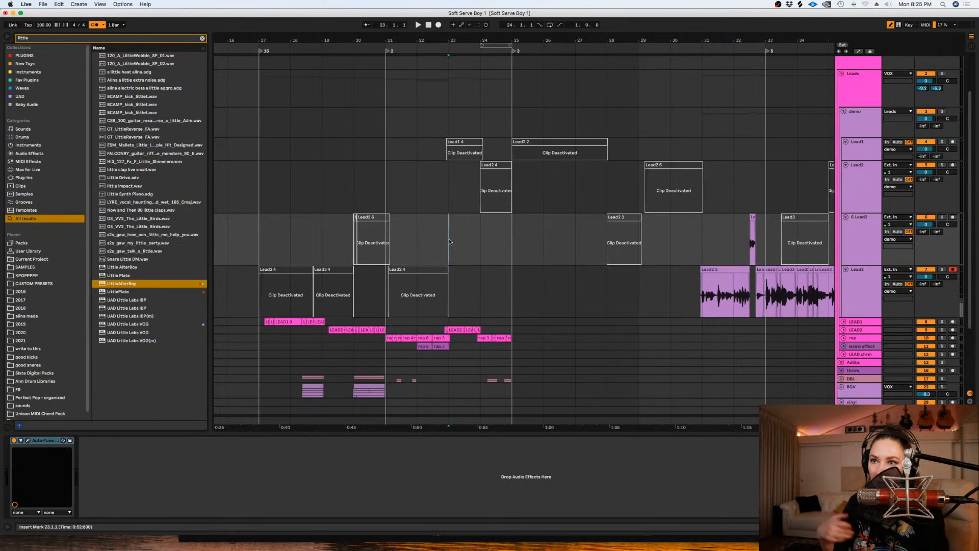
# - Play the section from 25.1.1 to rehearse the vocal part before recording
pyautogui.click(533, 281)
pyautogui.press('space')
pyautogui.click(521, 281)
pyautogui.press('space')
pyautogui.click(577, 285)
pyautogui.moveTo(579, 287); pyautogui.dragTo(451, 288)
pyautogui.click(510, 289)
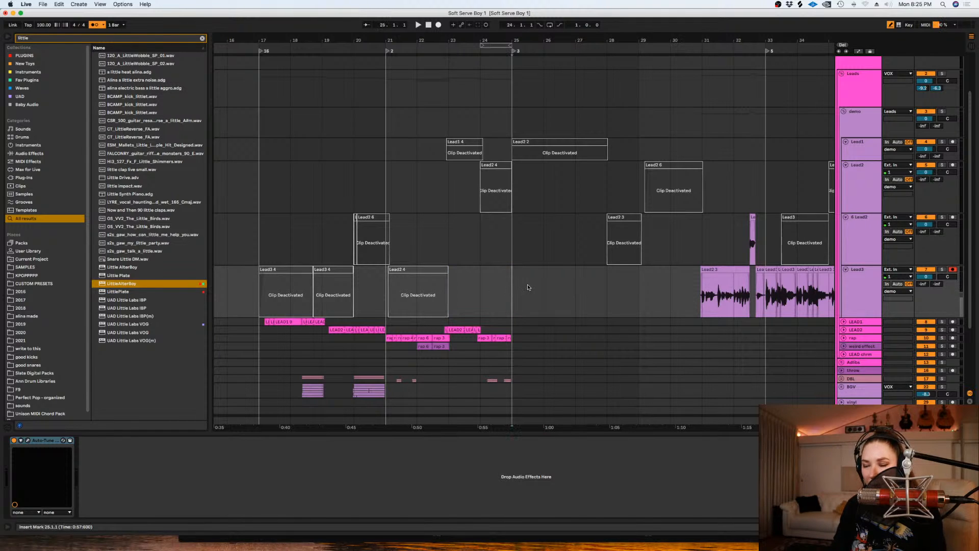
pyautogui.press('space')
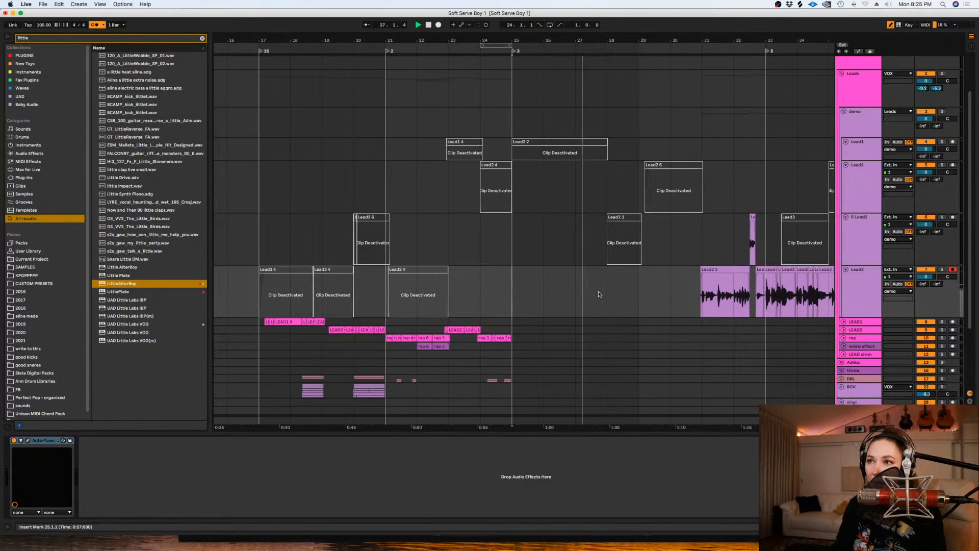
pyautogui.press('space')
# - Loop 23.1.1 to 28.1.1 on the Lead3 track and record a vocal take over it
pyautogui.moveTo(607, 297); pyautogui.dragTo(480, 297)
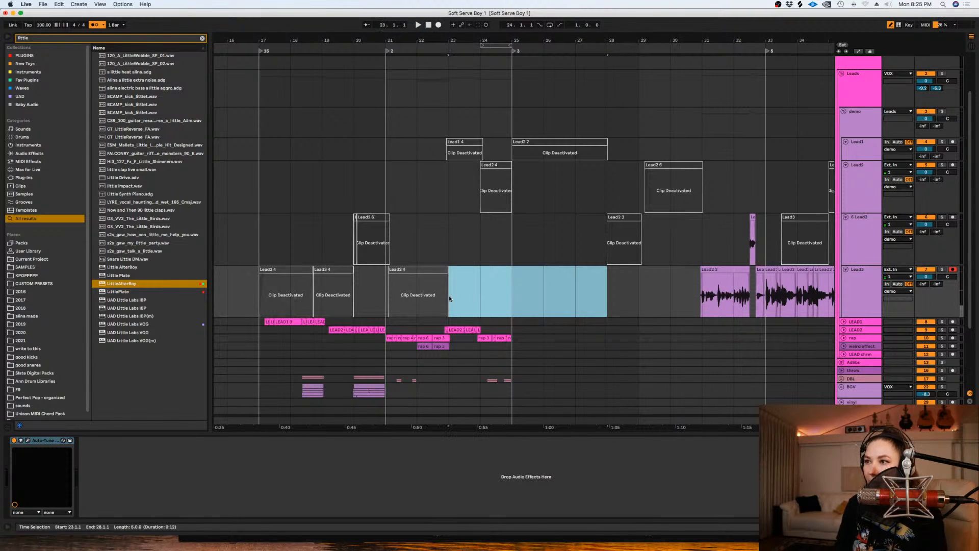
pyautogui.press('super+l')
pyautogui.click(438, 25)
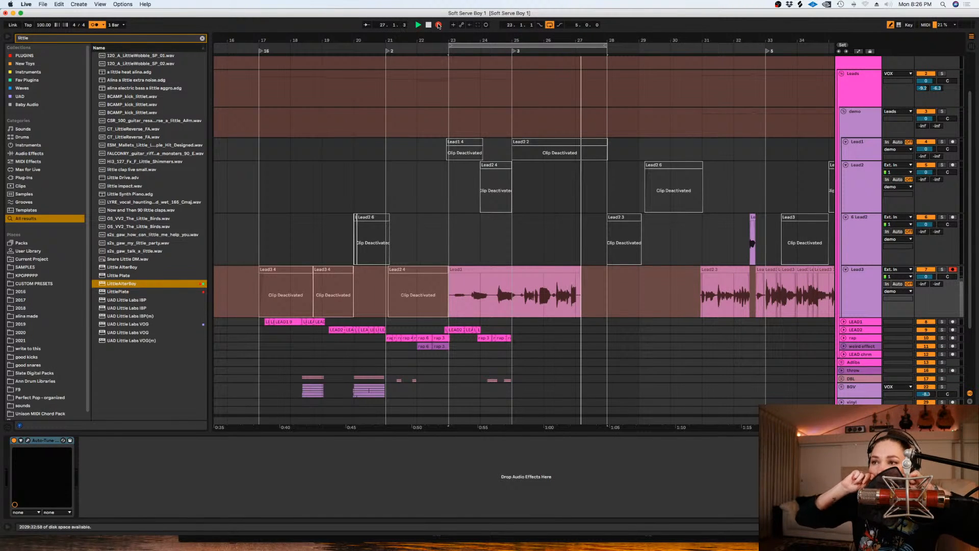
pyautogui.press('space')
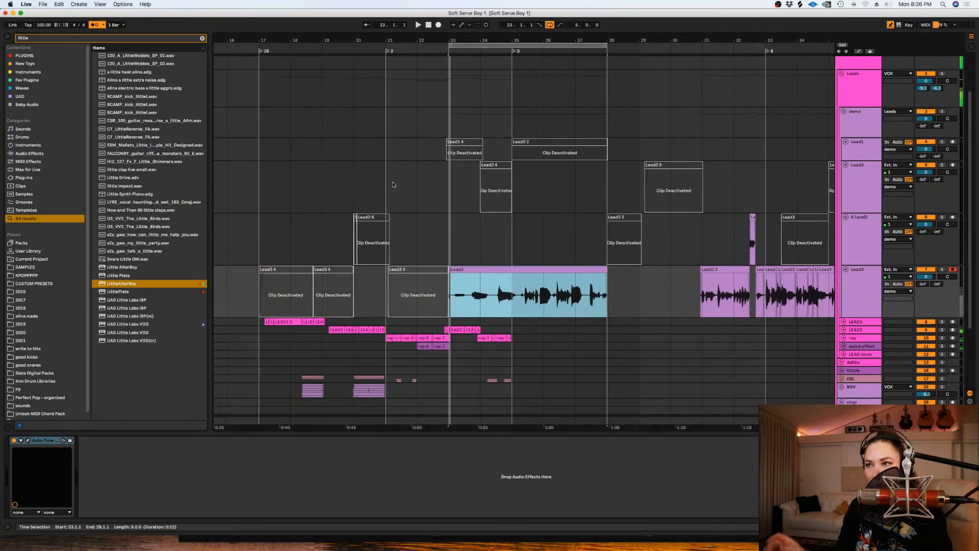
# - Delete the end of the Lead3 recording from 27.1.1, loop the remaining clip and record more takes over it
pyautogui.moveTo(635, 299); pyautogui.dragTo(578, 300)
pyautogui.press('Delete')
pyautogui.click(567, 269)
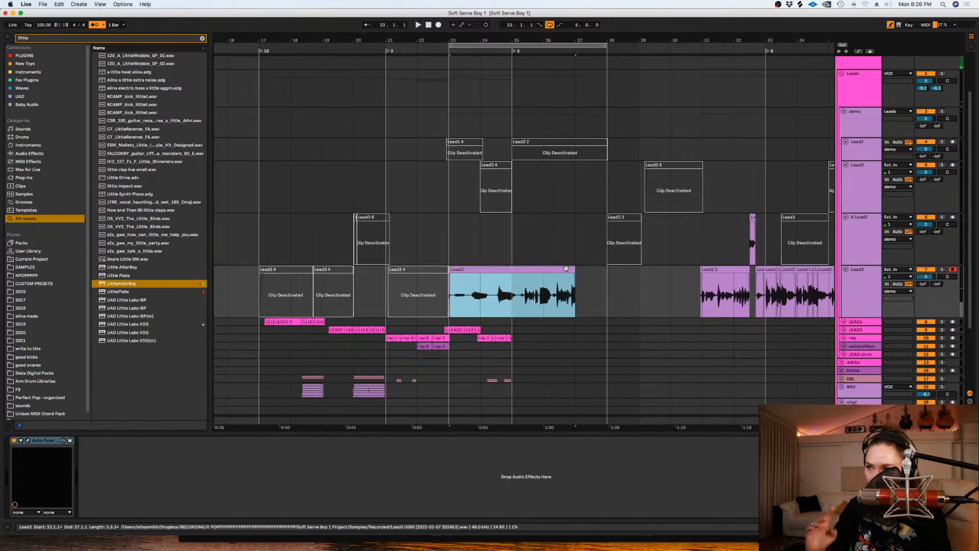
pyautogui.press('super+l')
pyautogui.click(438, 25)
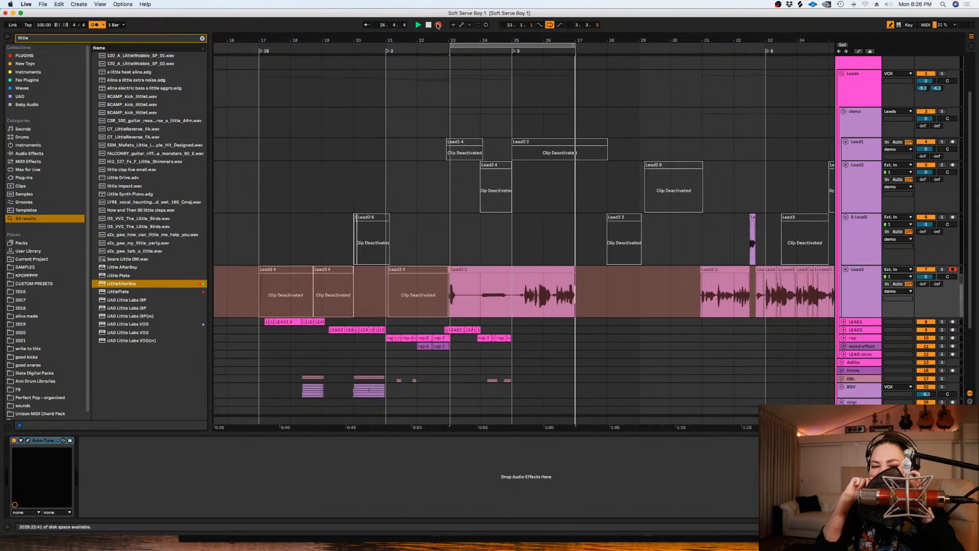
pyautogui.press('space')
# - Shorten the loop to 24.1.1–27.1.1 and record further takes on Lead3
pyautogui.moveTo(574, 294); pyautogui.dragTo(489, 294)
pyautogui.press('super+l')
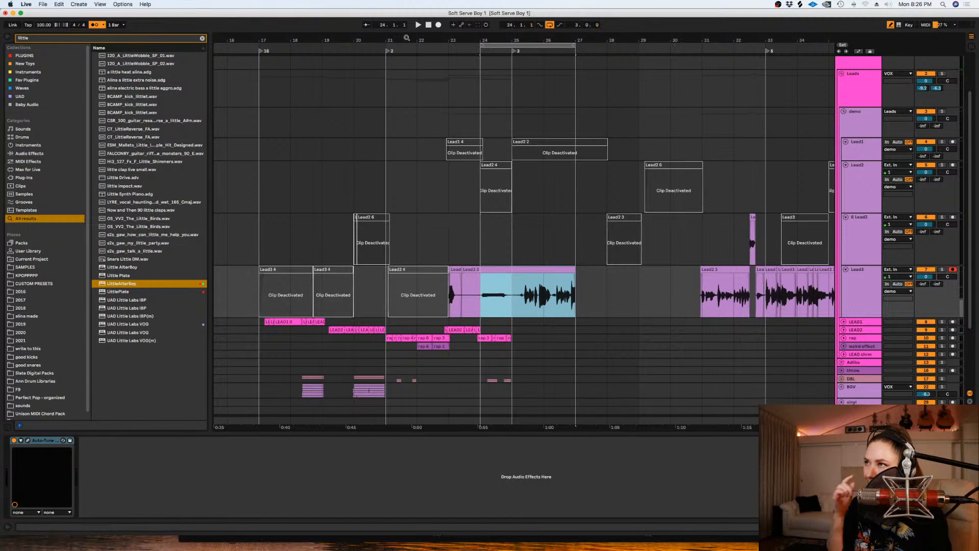
pyautogui.click(438, 25)
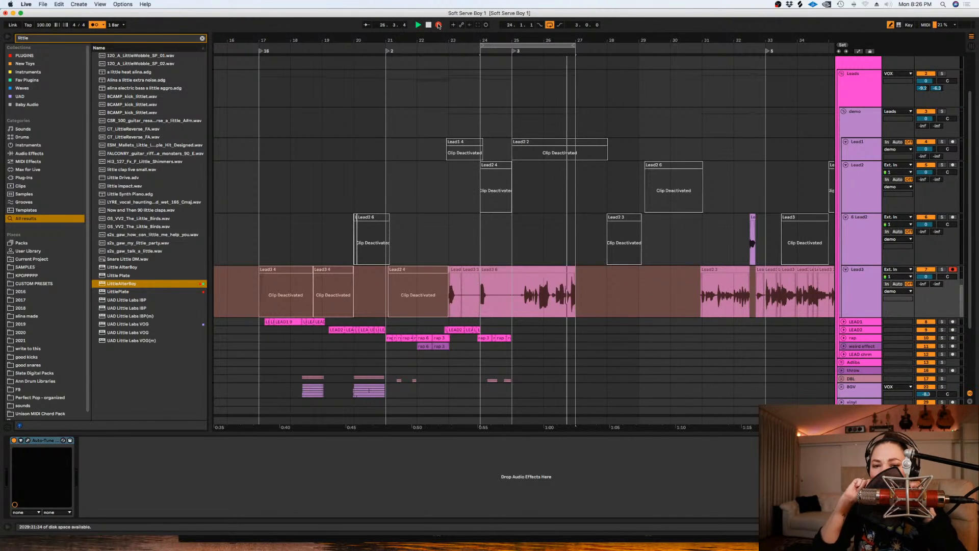
pyautogui.press('space')
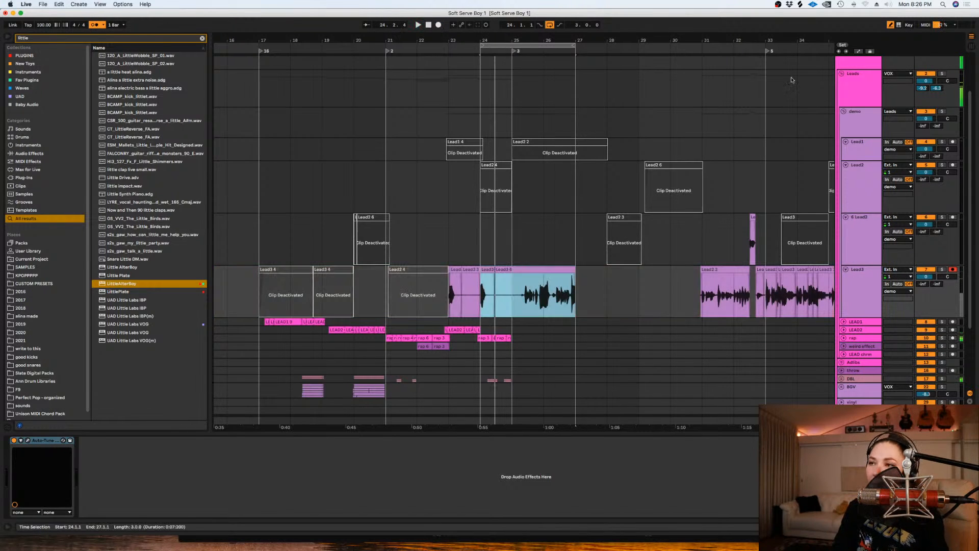
# - Delete the recorded Lead3 material before 25.1.1, keeping the part from bar 25 to bar 27
pyautogui.moveTo(512, 294); pyautogui.dragTo(445, 292)
pyautogui.press('Delete')
pyautogui.click(504, 296)
pyautogui.press('+')
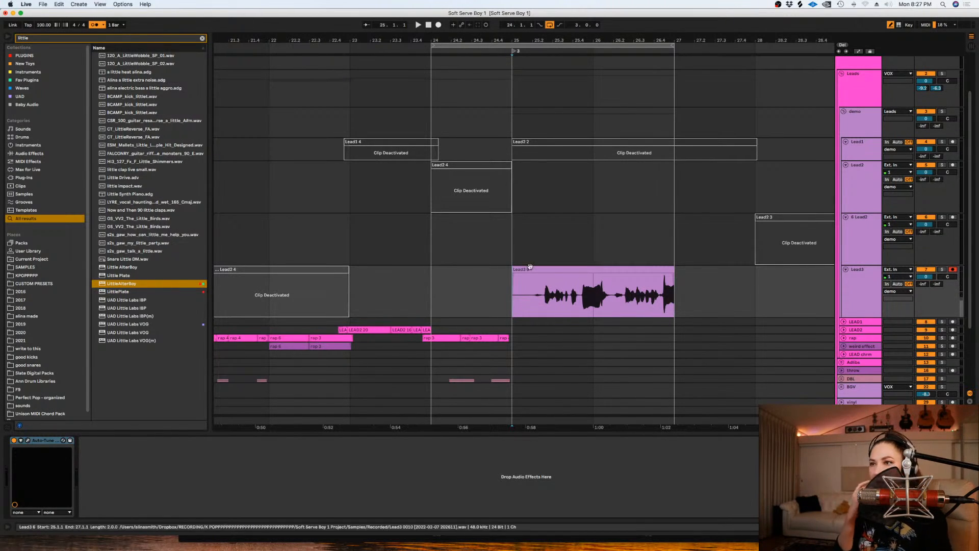
# - Show the Lead3 track's take lanes and set the fixed grid to 1/16
pyautogui.press('super+alt+u')
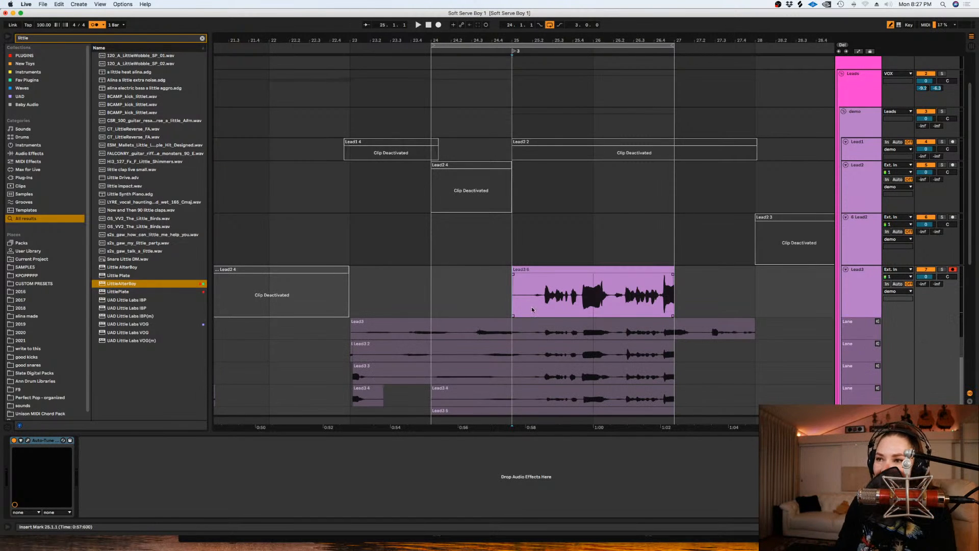
pyautogui.scroll(-5, 561, 286)
pyautogui.rightClick(769, 248)
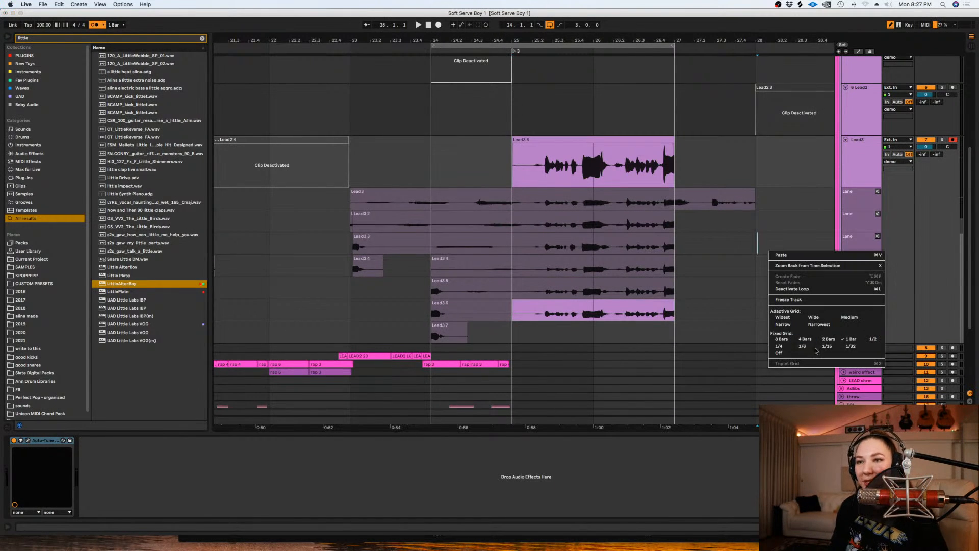
pyautogui.click(826, 346)
# - Split the Lead3 clip and its take lanes at 25.2.1, and nudge the split section slightly earlier
pyautogui.moveTo(691, 313); pyautogui.dragTo(530, 174)
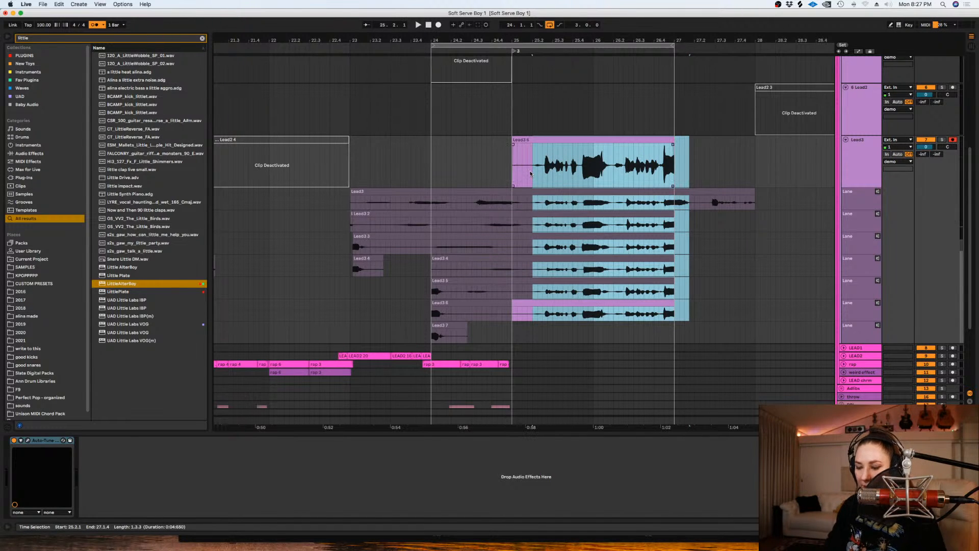
pyautogui.press('z')
pyautogui.press('super+e')
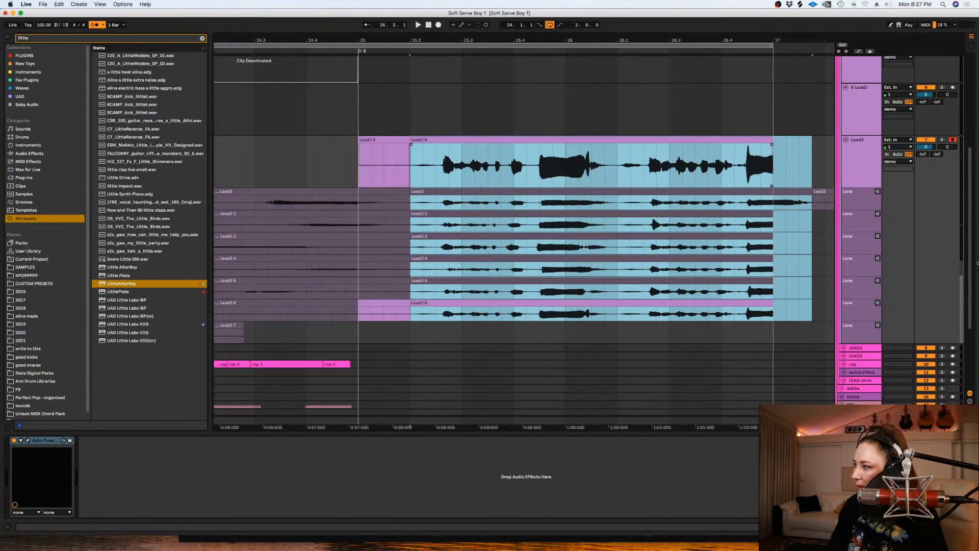
pyautogui.press('space')
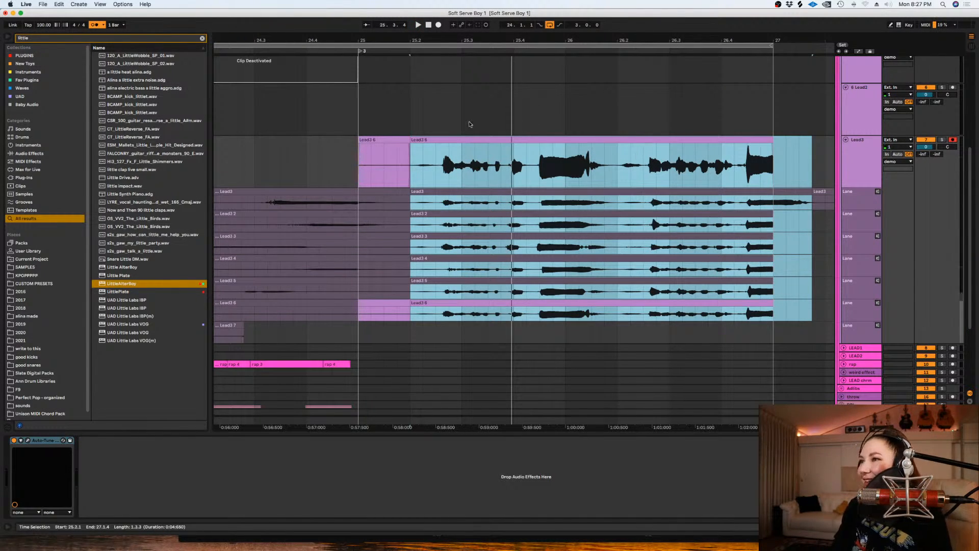
pyautogui.moveTo(466, 147); pyautogui.dragTo(460, 147)
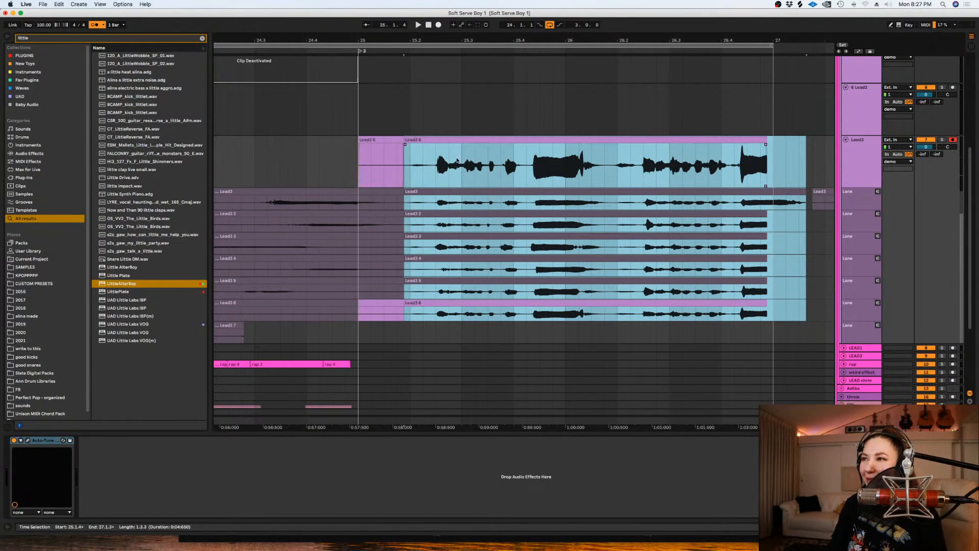
pyautogui.click(409, 169)
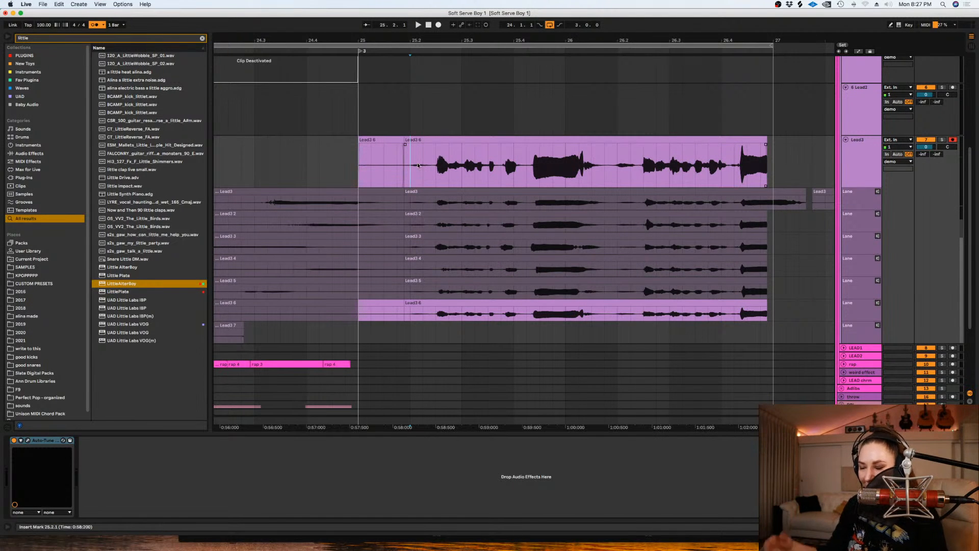
# - Extend the end of the Lead3 clip slightly past bar 27 and play it from 25.2.2
pyautogui.moveTo(767, 140); pyautogui.dragTo(793, 148)
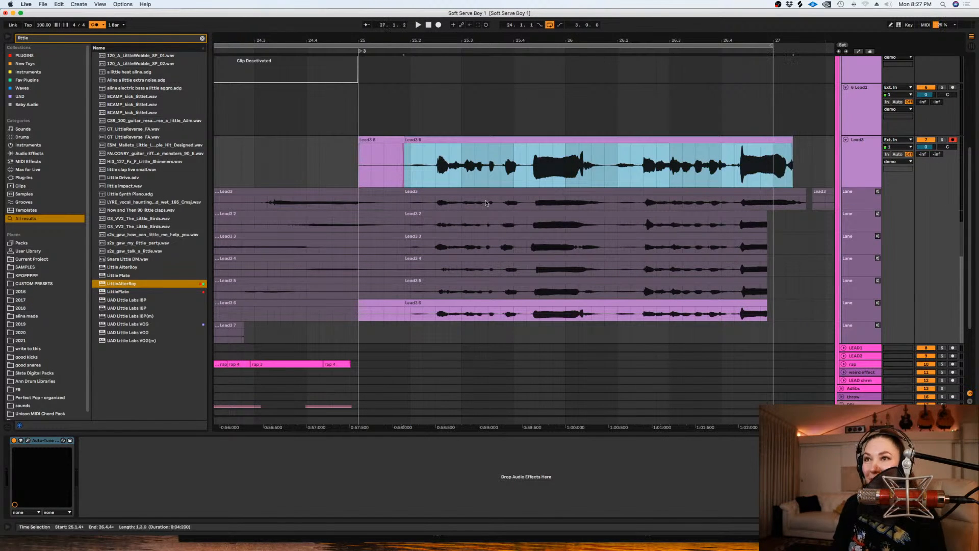
pyautogui.click(422, 164)
pyautogui.press('space')
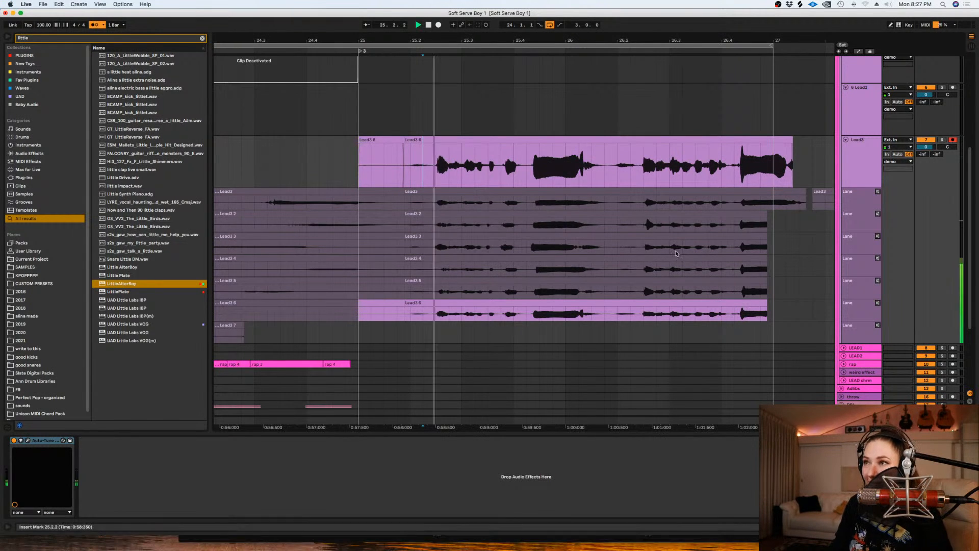
pyautogui.press('space')
# - Enable Draw Mode, comp the 25.4.2–26.2.1 phrase from the Lead3 5 take and play it
pyautogui.press('b')
pyautogui.moveTo(611, 287); pyautogui.dragTo(532, 286)
pyautogui.press('space')
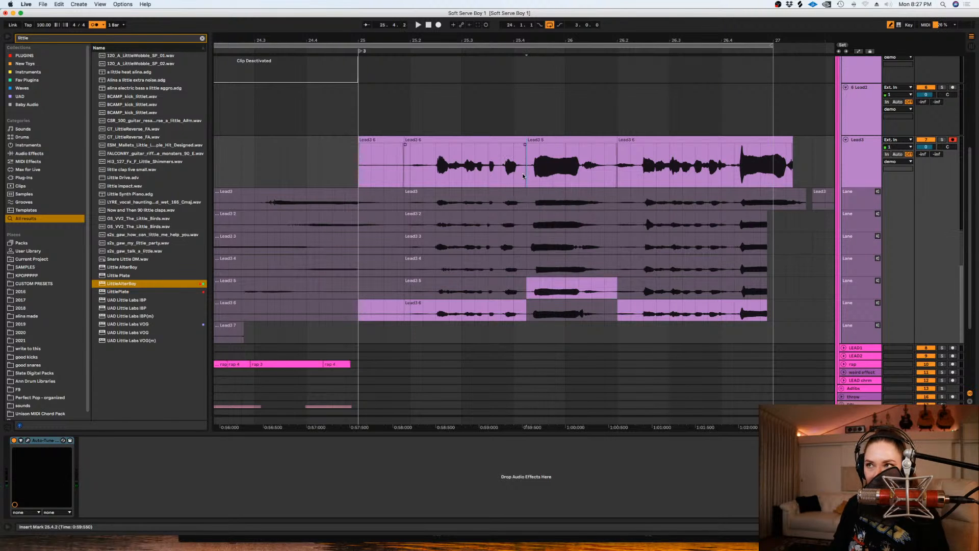
# - Try the Lead3 4, Lead3 3 and Lead3 2 takes for the 25.4.2–26.2.1 phrase, playing each one
pyautogui.moveTo(616, 265); pyautogui.dragTo(529, 261)
pyautogui.press('space')
pyautogui.press('space')
pyautogui.moveTo(615, 245); pyautogui.dragTo(529, 245)
pyautogui.press('space')
pyautogui.press('space')
pyautogui.moveTo(615, 220); pyautogui.dragTo(528, 219)
pyautogui.press('space')
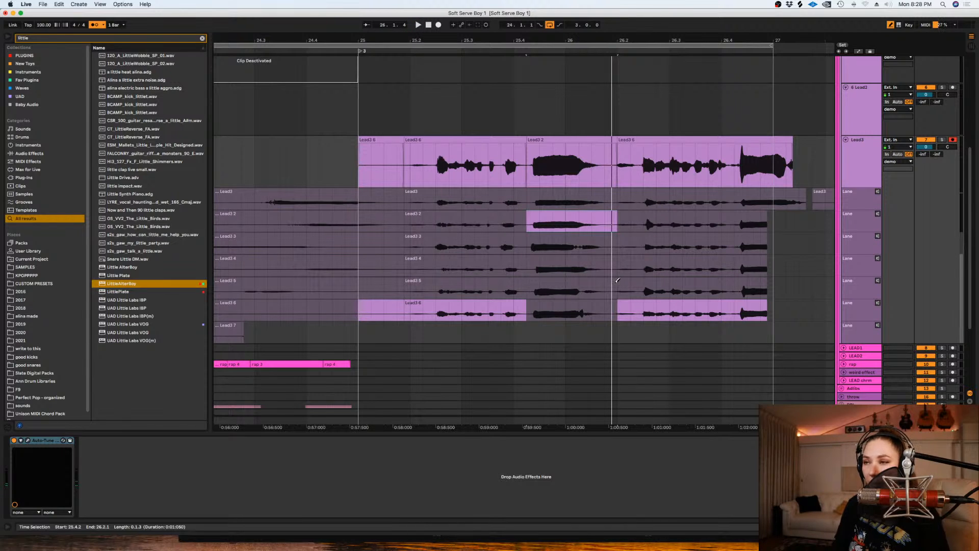
# - Return the 25.4.2–26.2.1 phrase to the Lead3 5 take and play on through the comp
pyautogui.moveTo(616, 289); pyautogui.dragTo(527, 289)
pyautogui.press('space')
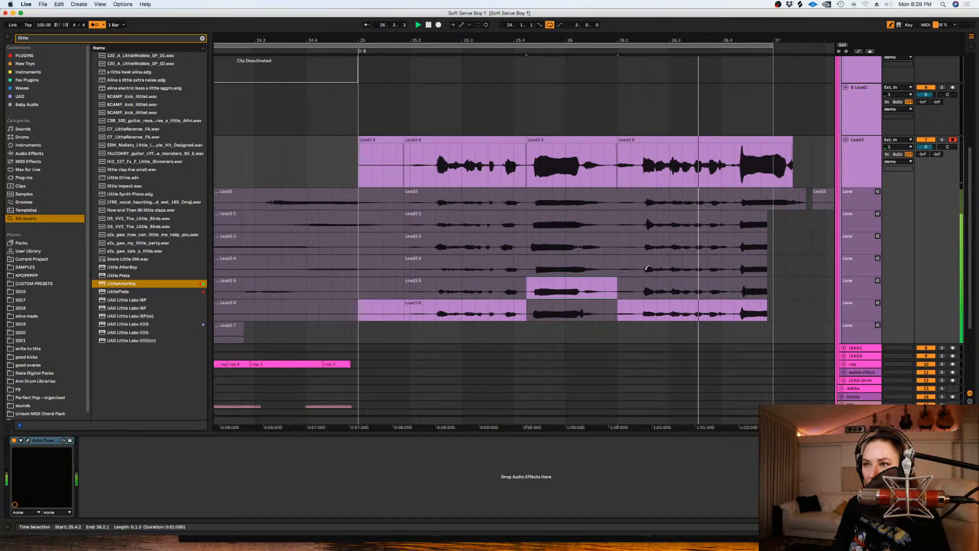
pyautogui.press('space')
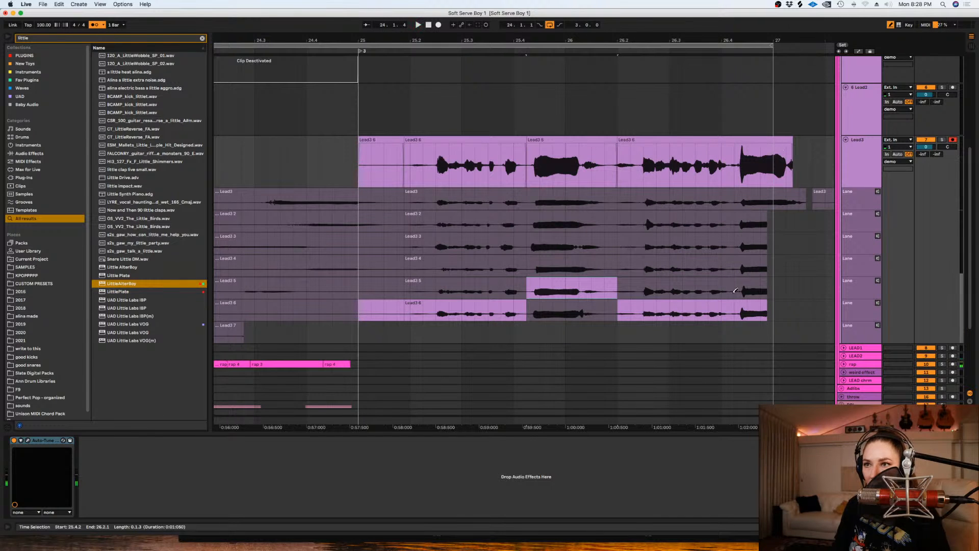
# - Comp the ending from 26.4.2 with the Lead3 5 take, extend its clip past bar 27, and play it with looping off
pyautogui.moveTo(735, 291); pyautogui.dragTo(799, 285)
pyautogui.moveTo(766, 151); pyautogui.dragTo(806, 151)
pyautogui.click(738, 161)
pyautogui.click(550, 25)
pyautogui.press('space')
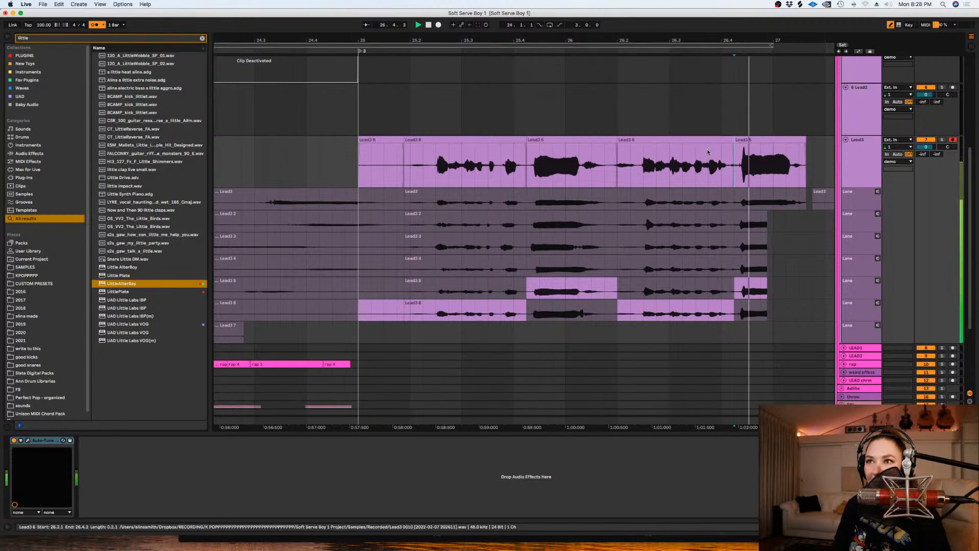
pyautogui.press('space')
# - Try the Lead3 4 take for the ending from 26.4.2, extending its clip past bar 27 and playing it
pyautogui.moveTo(737, 268); pyautogui.dragTo(818, 263)
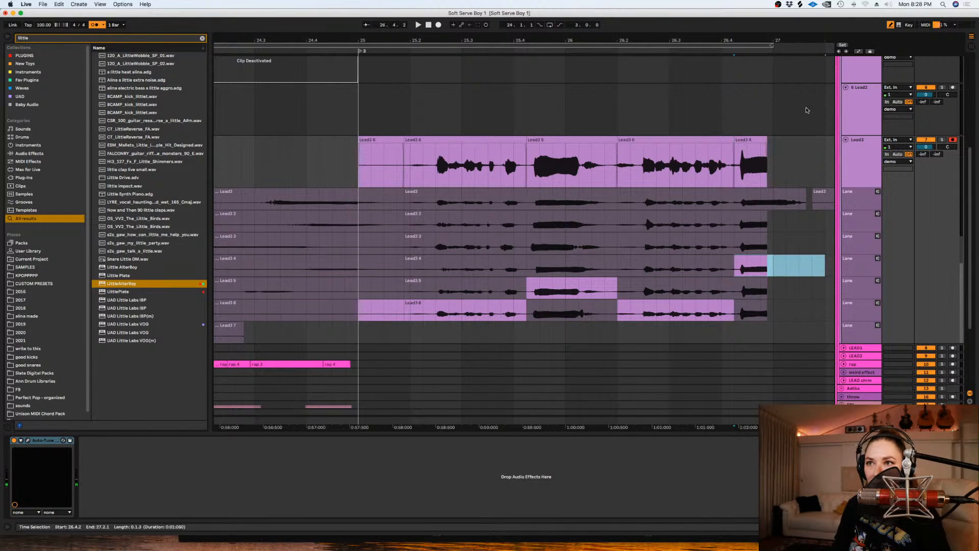
pyautogui.moveTo(768, 142); pyautogui.dragTo(811, 144)
pyautogui.press('space')
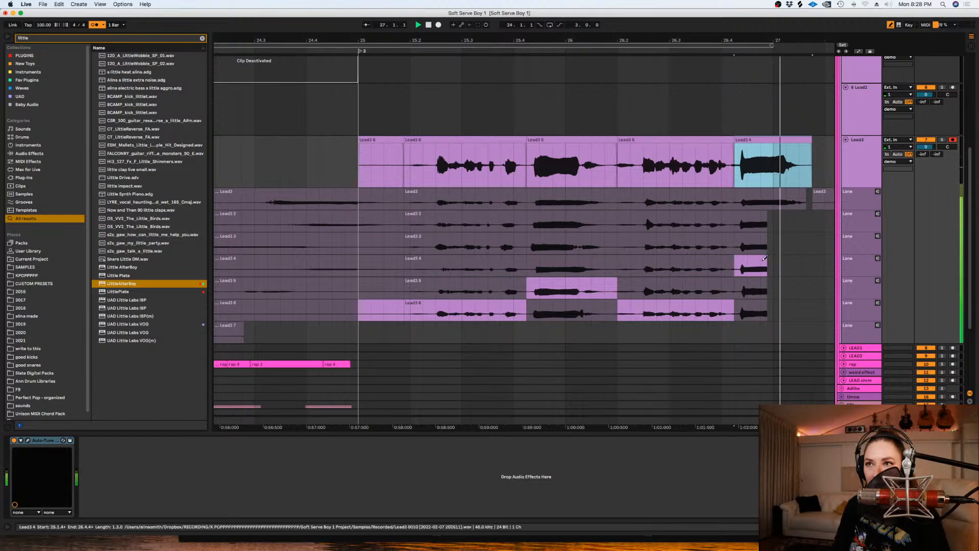
# - Comp the ending from 26.4.2 with the Lead3 3 take, extend its clip past bar 27, and play the full comp
pyautogui.moveTo(738, 243); pyautogui.dragTo(786, 244)
pyautogui.moveTo(766, 142); pyautogui.dragTo(819, 143)
pyautogui.click(736, 162)
pyautogui.press('space')
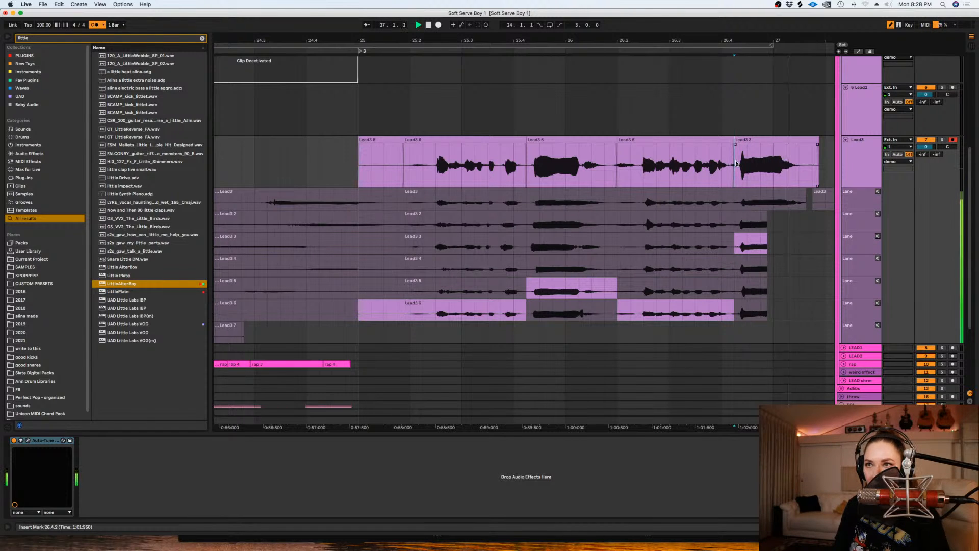
pyautogui.click(403, 168)
pyautogui.press('space')
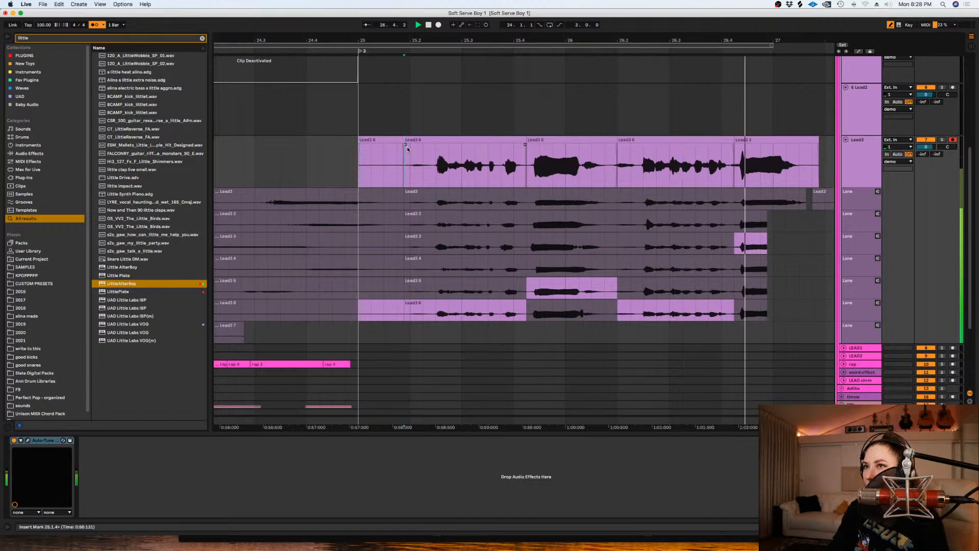
# - Move the start of the final Lead3 3 comp segment slightly earlier and trim the excess off its end
pyautogui.moveTo(736, 139); pyautogui.dragTo(729, 143)
pyautogui.click(729, 147)
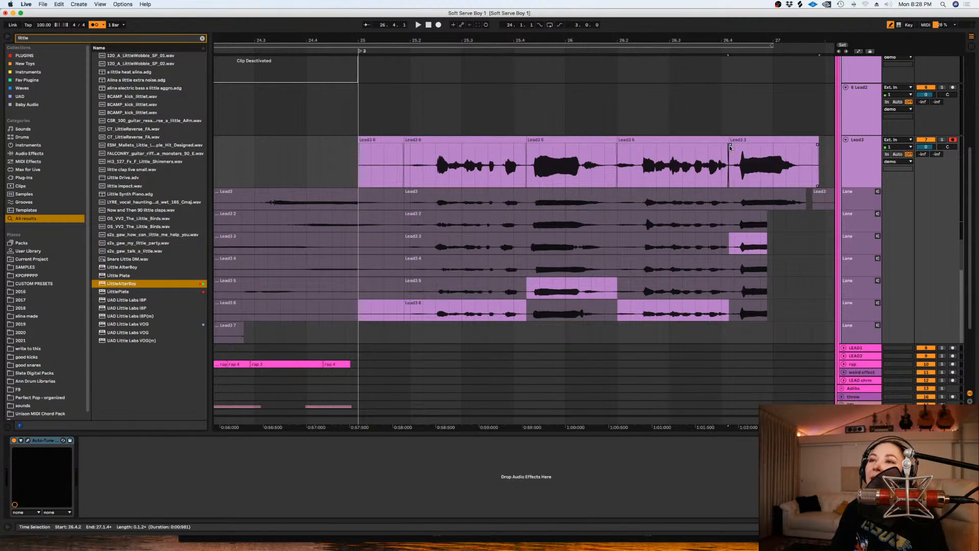
pyautogui.moveTo(821, 163); pyautogui.dragTo(806, 170)
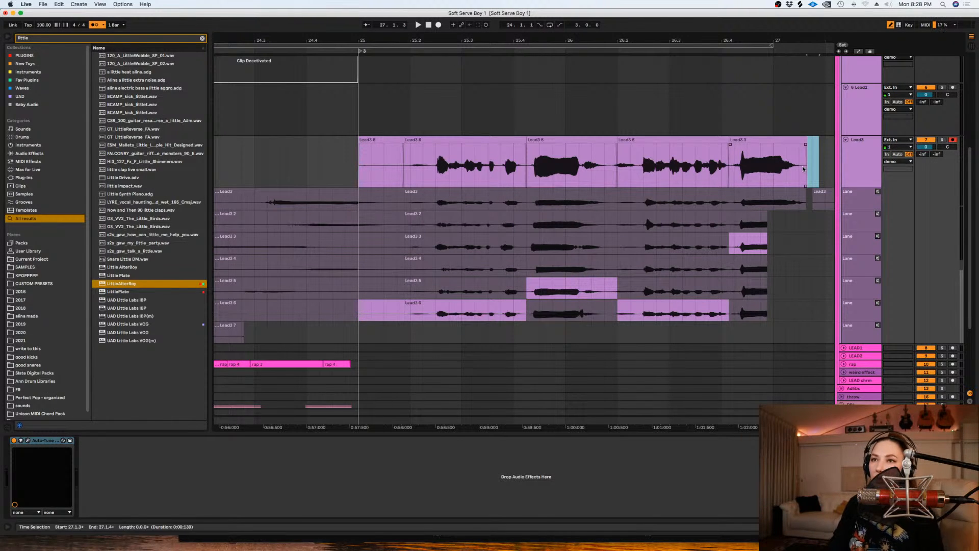
pyautogui.scroll(-2, 262, 331)
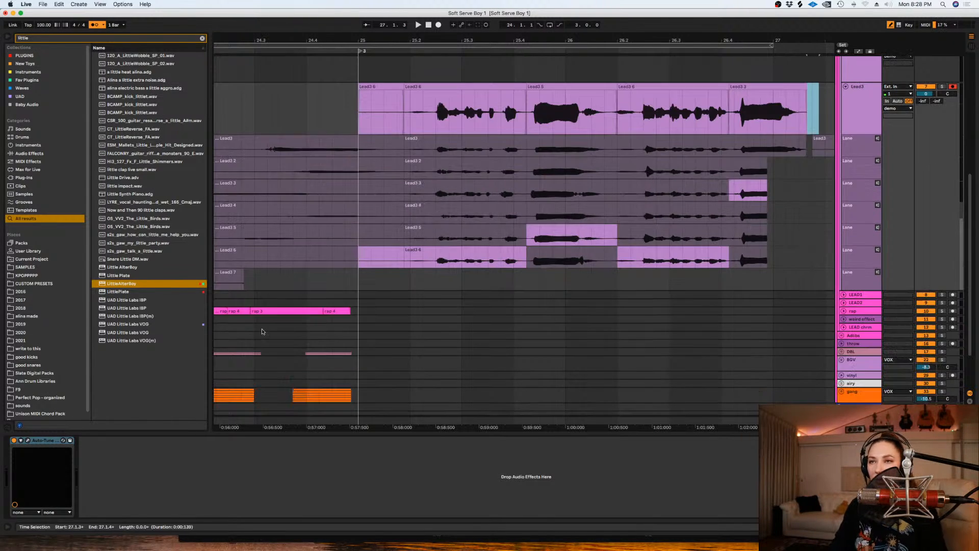
# - Delete the empty lead-in before 25.2 from the Lead3 comp and add a short fade-in to the first clip
pyautogui.click(359, 87)
pyautogui.press('Delete')
pyautogui.moveTo(411, 97)
pyautogui.mouseDown()
pyautogui.moveTo(422, 97)
pyautogui.moveTo(414, 92)
pyautogui.mouseUp()
pyautogui.click(409, 97)
pyautogui.scroll(3, 338, 142)
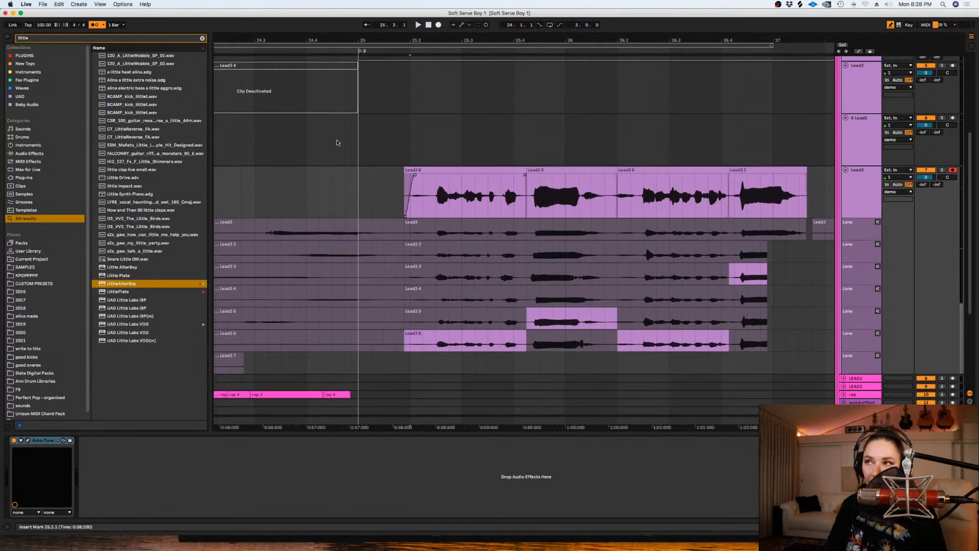
# - With the grid off, move the start of the Lead3 5 comp segment slightly later and its end slightly earlier
pyautogui.rightClick(337, 142)
pyautogui.click(398, 241)
pyautogui.moveTo(528, 172); pyautogui.dragTo(530, 172)
pyautogui.moveTo(615, 172); pyautogui.dragTo(608, 173)
pyautogui.click(609, 177)
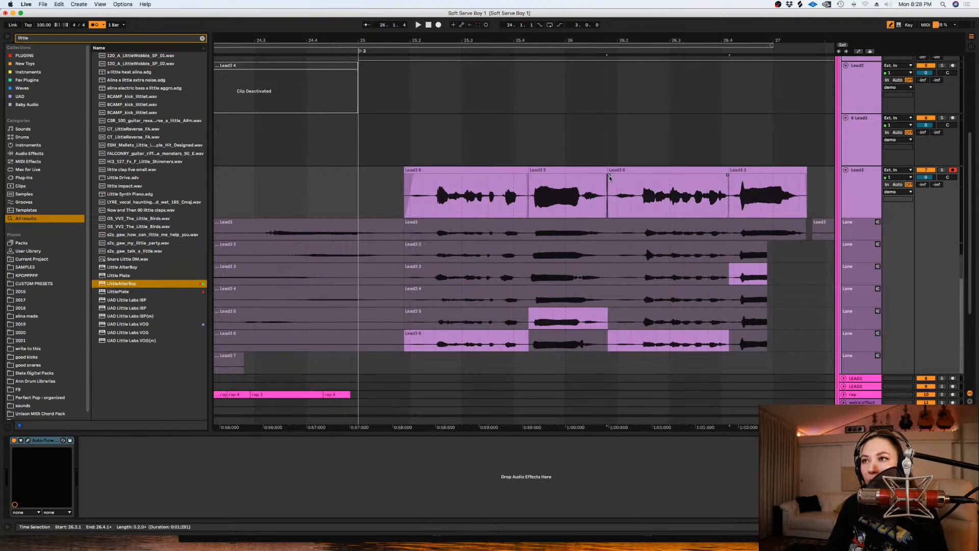
# - Hide the take lanes of the Lead3 track and save the set
pyautogui.click(855, 190)
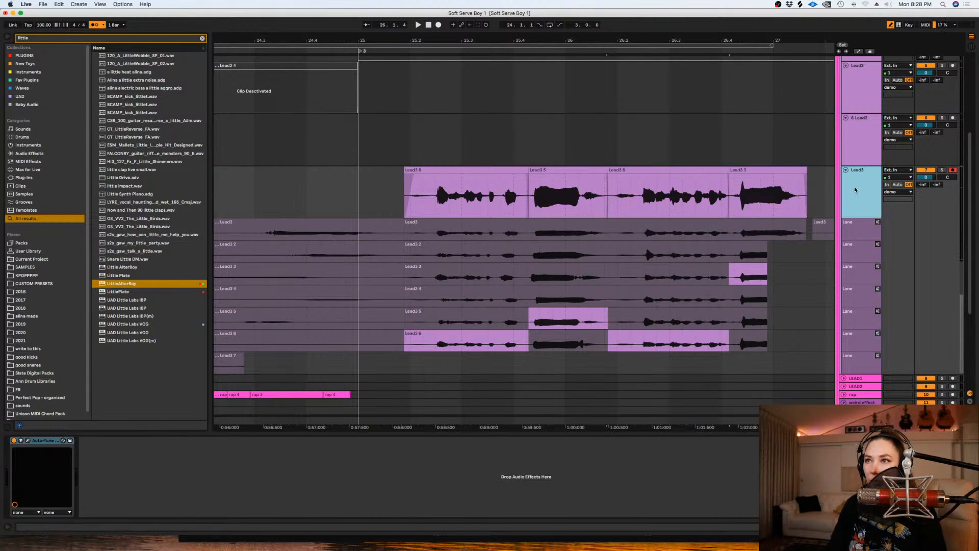
pyautogui.press('super+alt+u')
pyautogui.press('super+s')
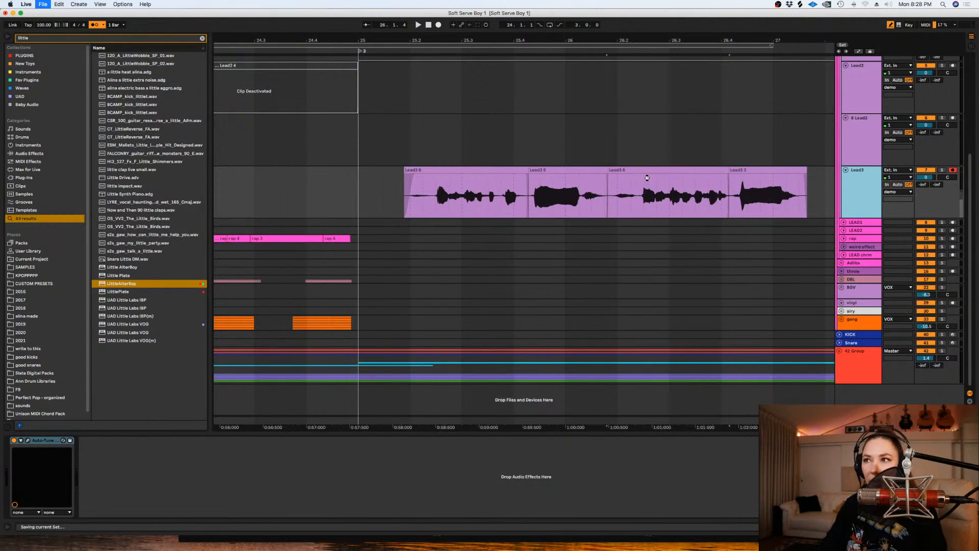
# - Split the breath off the start of the second Lead3 6 clip and lower its gain to about -9.66 dB
pyautogui.click(638, 202)
pyautogui.press('super+e')
pyautogui.doubleClick(623, 170)
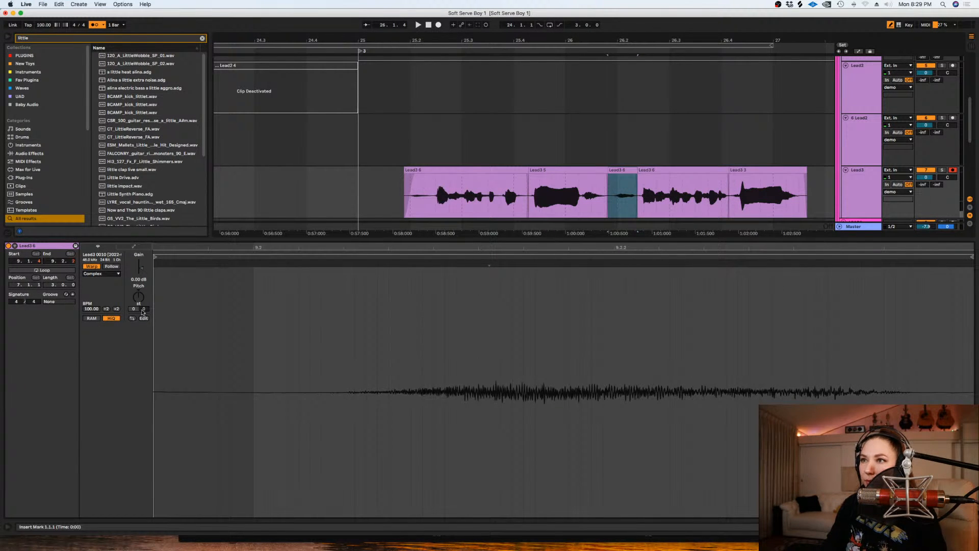
pyautogui.moveTo(142, 268); pyautogui.dragTo(142, 278)
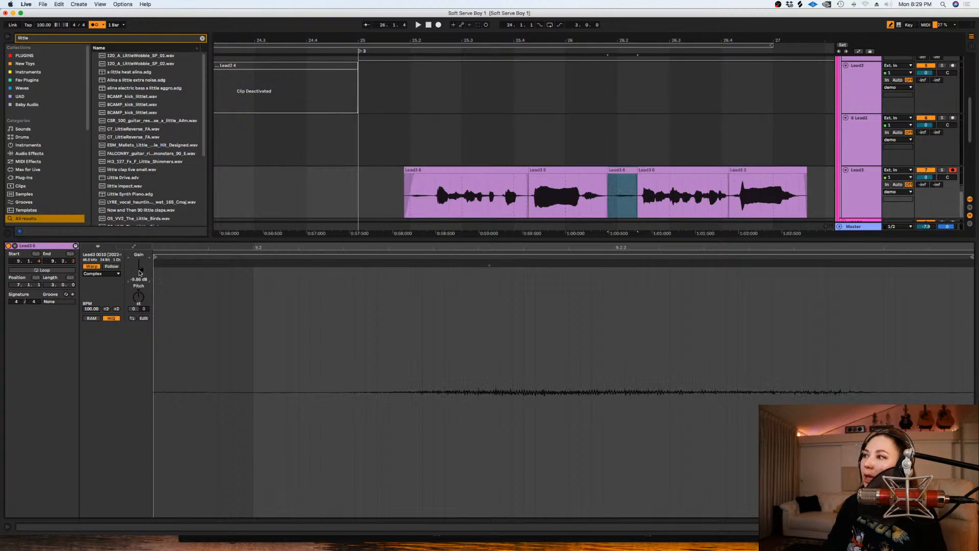
pyautogui.click(389, 202)
pyautogui.press('space')
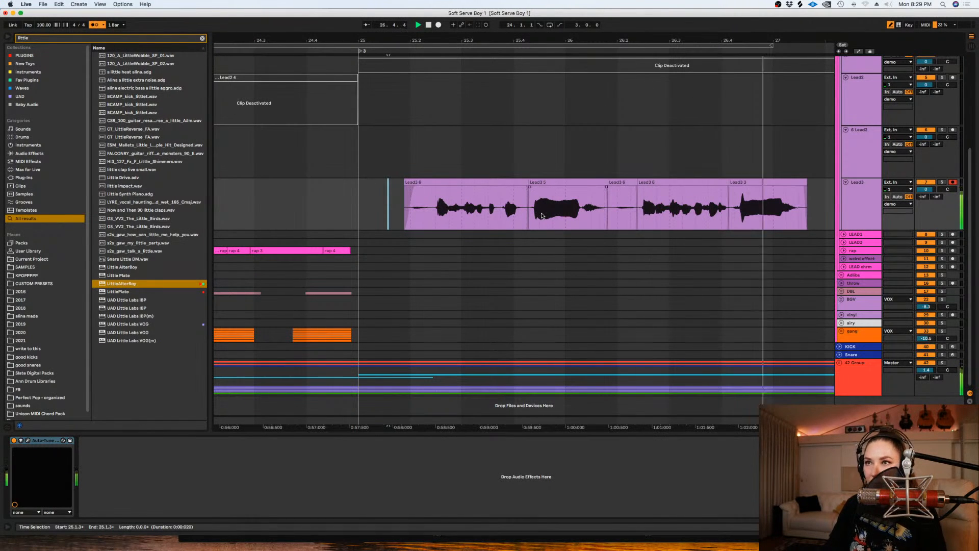
# - Shift the Lead3 5 clip slightly earlier, extend the breath clip's start to close the gap, and save the set
pyautogui.click(356, 217)
pyautogui.press('space')
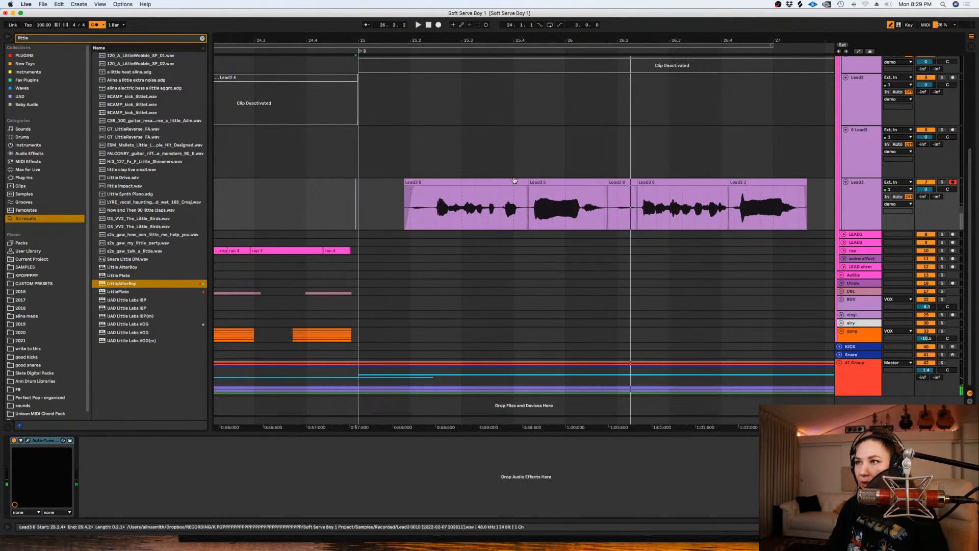
pyautogui.click(539, 189)
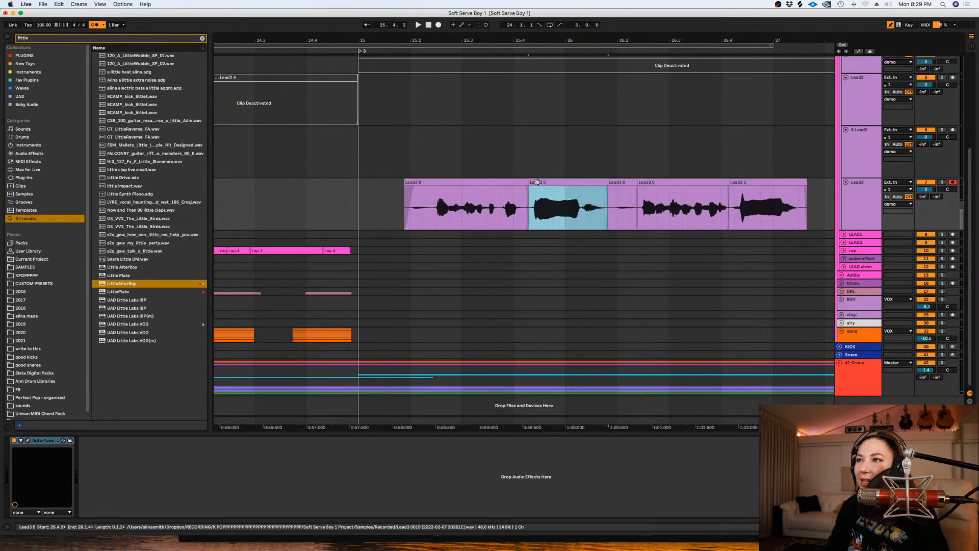
pyautogui.click(605, 183)
pyautogui.moveTo(604, 183); pyautogui.dragTo(600, 189)
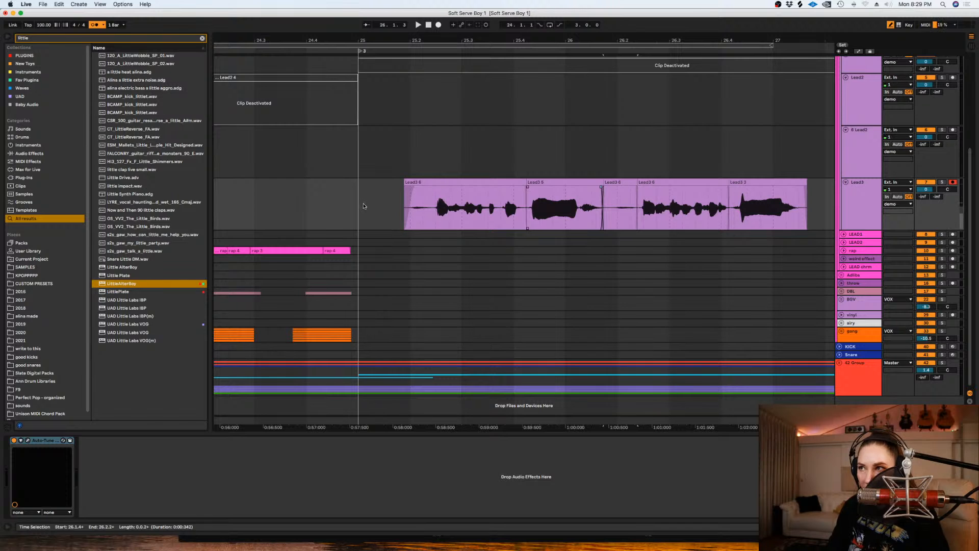
pyautogui.click(364, 206)
pyautogui.press('space')
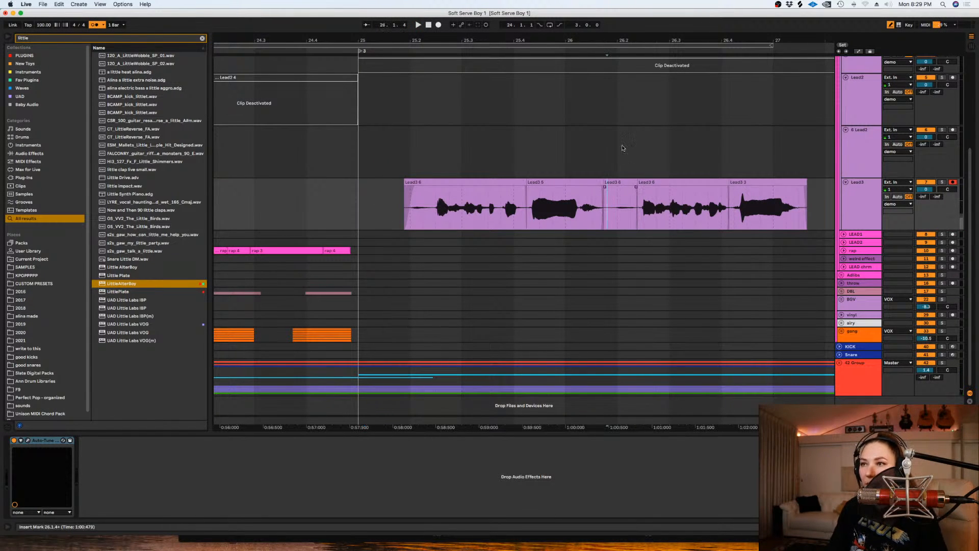
pyautogui.scroll(-3, 623, 147)
pyautogui.click(483, 161)
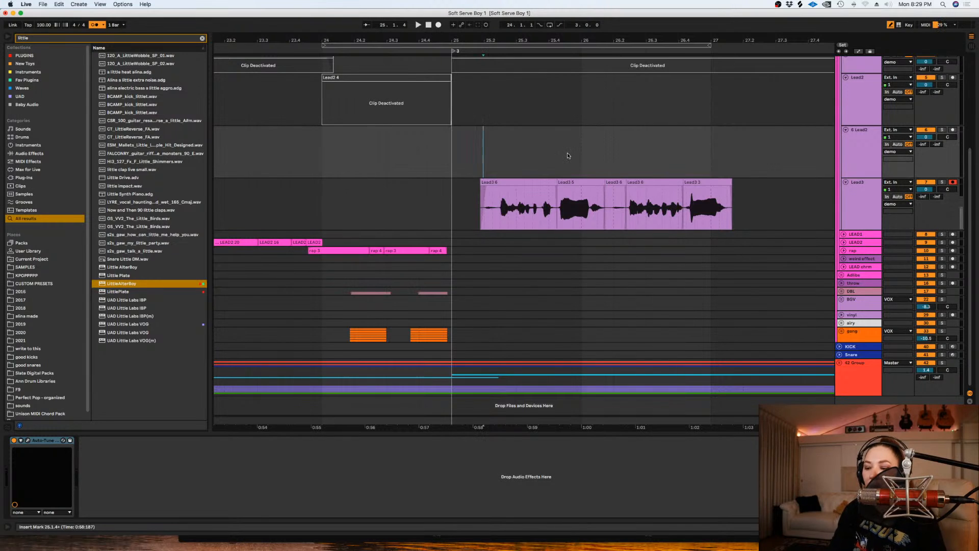
pyautogui.press('super+s')
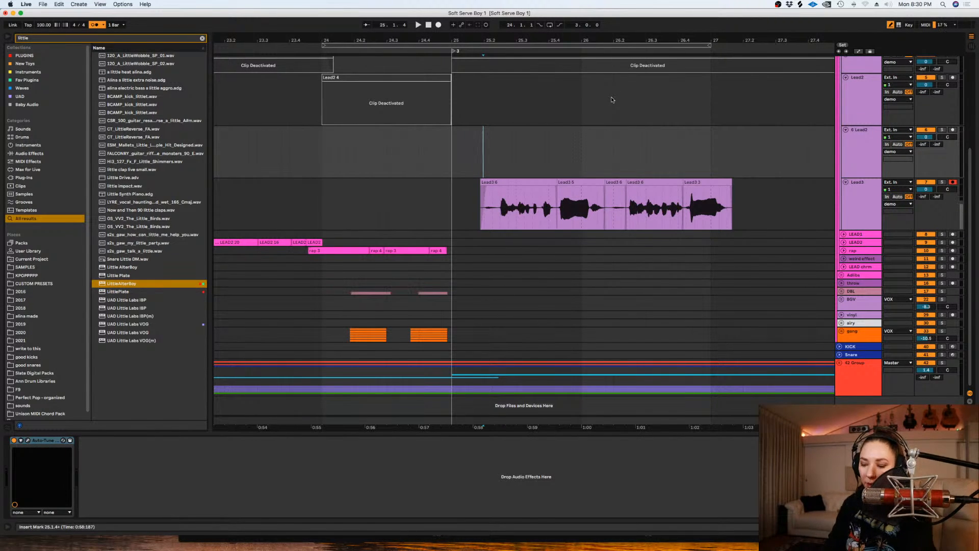
# - Move the comped phrase from the Lead3 track to the LEAD1 track, cutting from bar 25 to 28 with a whole-bar grid
pyautogui.press('-')
pyautogui.press('-')
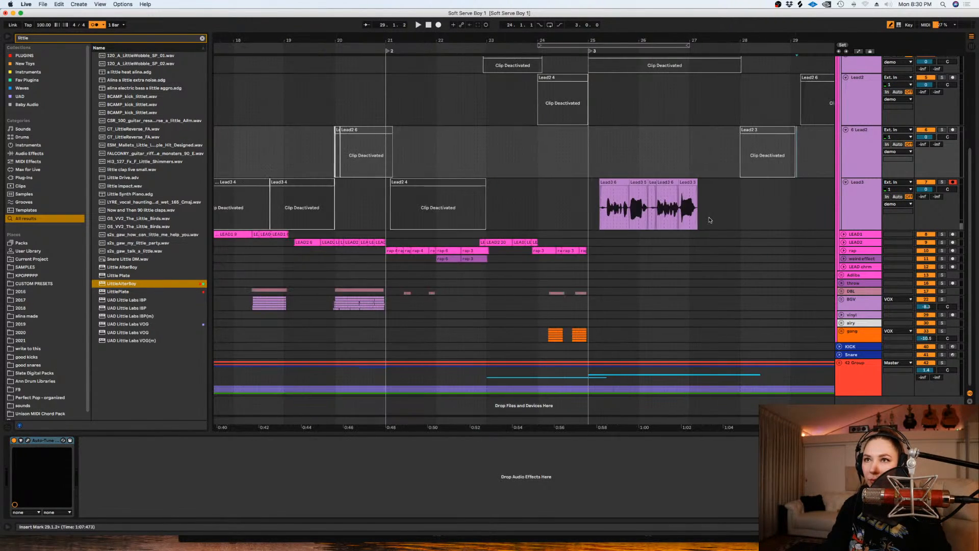
pyautogui.scroll(5, 722, 220)
pyautogui.scroll(-5, 721, 218)
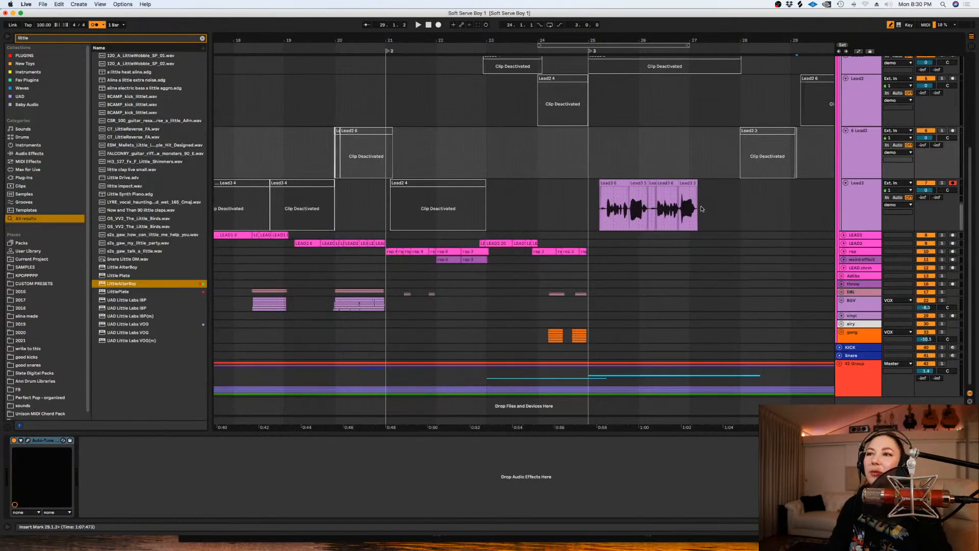
pyautogui.rightClick(702, 209)
pyautogui.click(789, 302)
pyautogui.moveTo(740, 209); pyautogui.dragTo(590, 215)
pyautogui.press('super+x')
pyautogui.click(586, 235)
pyautogui.press('super+v')
# - Play the moved phrase and unfold the LEAD1 track
pyautogui.press('space')
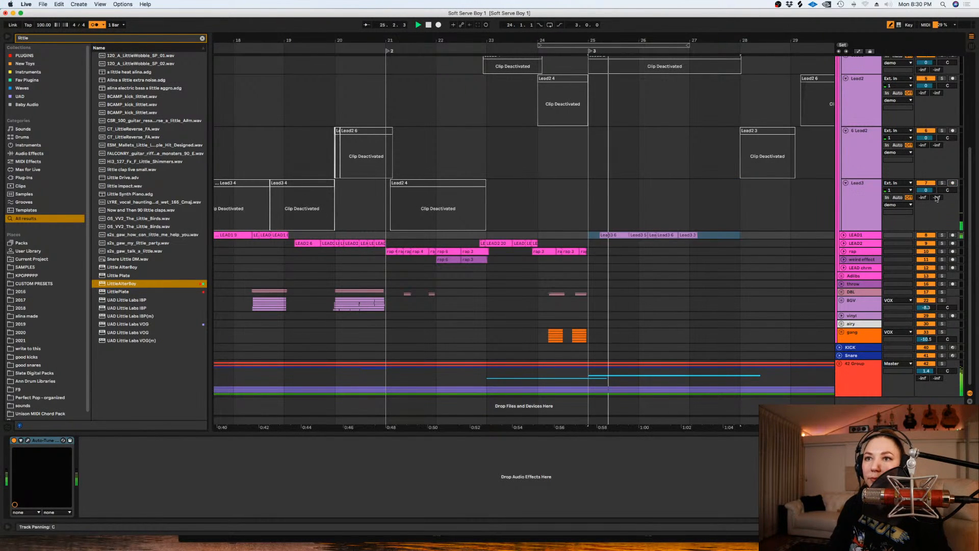
pyautogui.click(844, 235)
pyautogui.click(671, 249)
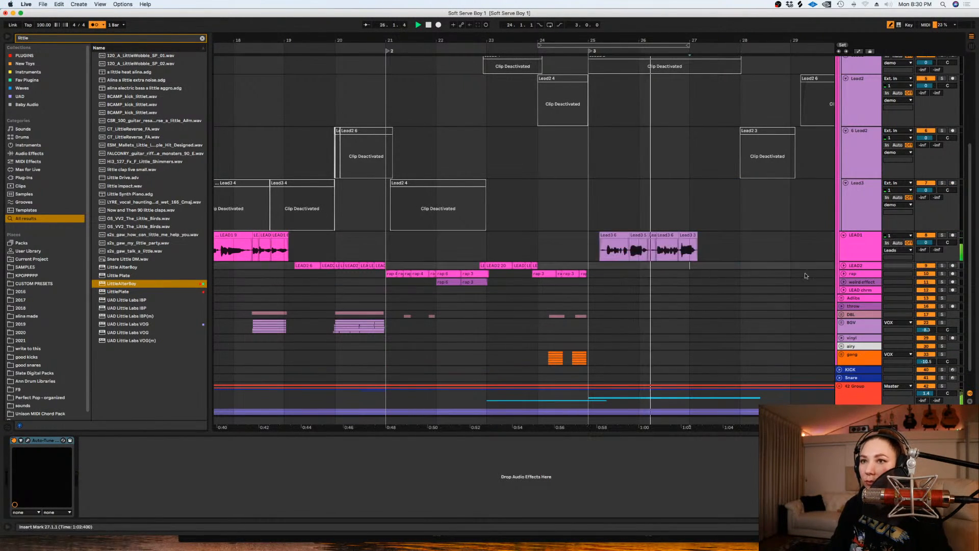
pyautogui.press('space')
# - Show automation and draw a brief dip in LEAD1's Auto-Tune Retune Speed at the start of the Lead3 5 clip
pyautogui.click(619, 249)
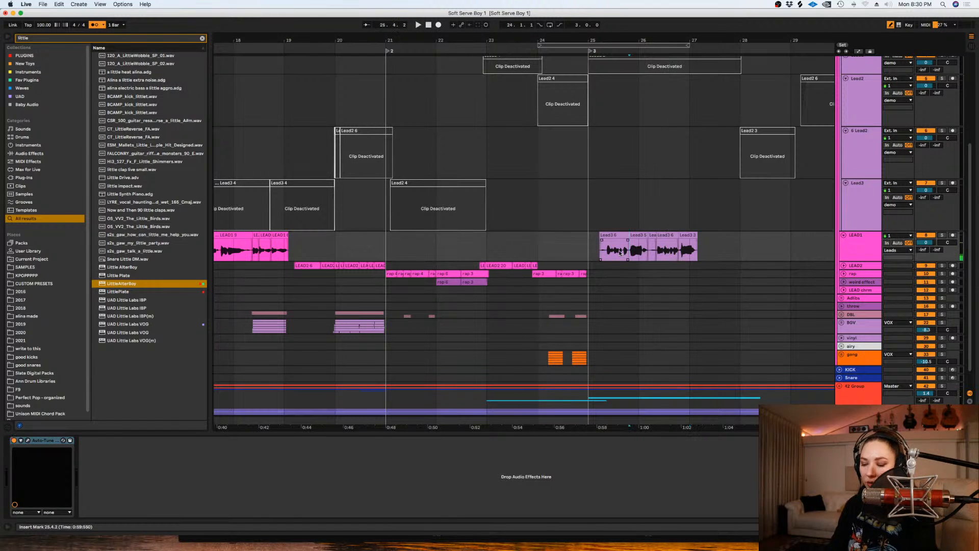
pyautogui.press('+')
pyautogui.press('+')
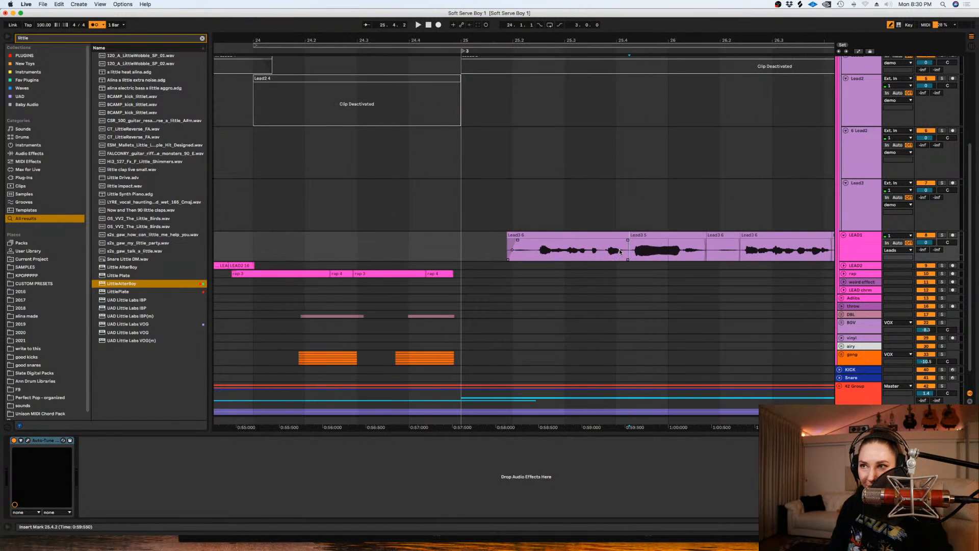
pyautogui.click(858, 260)
pyautogui.press('a')
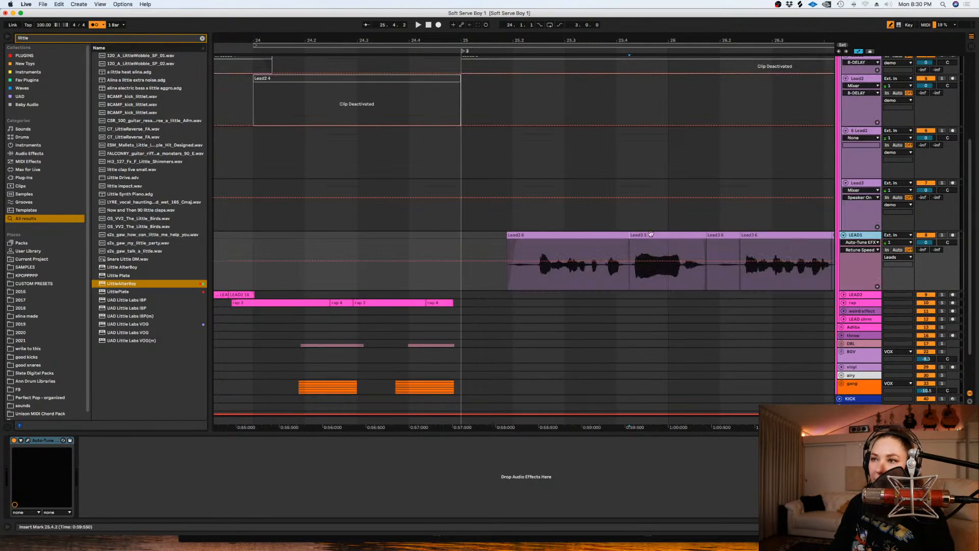
pyautogui.click(644, 261)
pyautogui.moveTo(632, 263); pyautogui.dragTo(631, 284)
pyautogui.press('space')
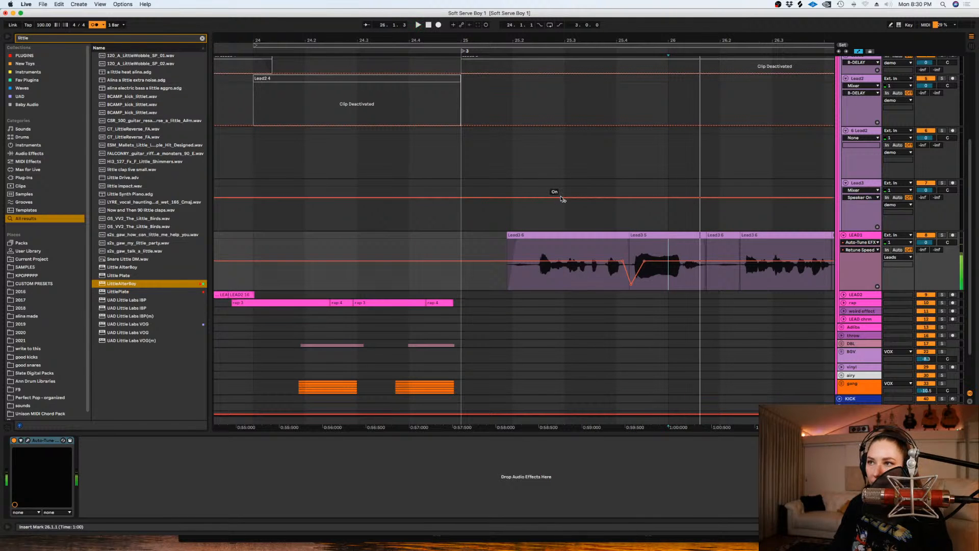
pyautogui.press('space')
# - Turn the grid off, play the LEAD1 phrase from about 25.3.2 to its end, and save the set
pyautogui.rightClick(561, 197)
pyautogui.click(582, 330)
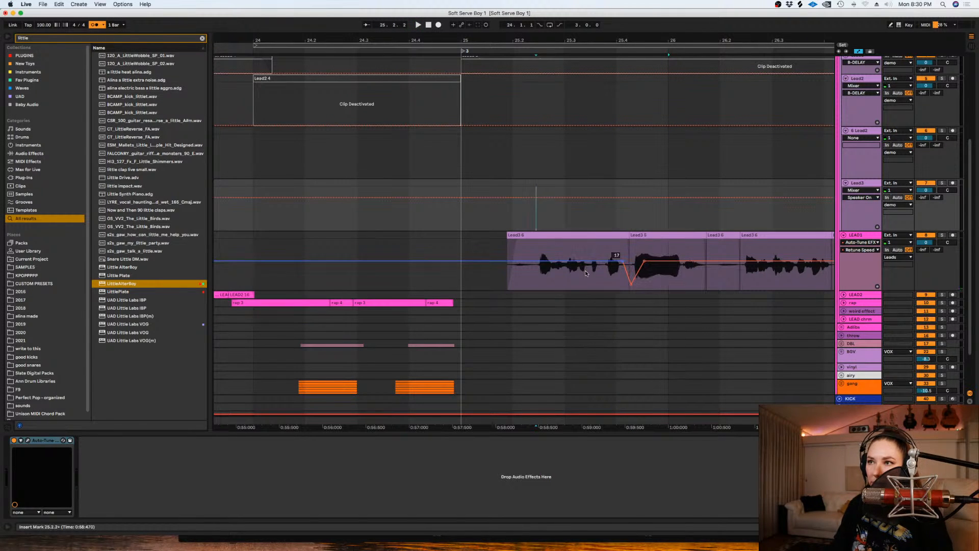
pyautogui.click(586, 271)
pyautogui.press('space')
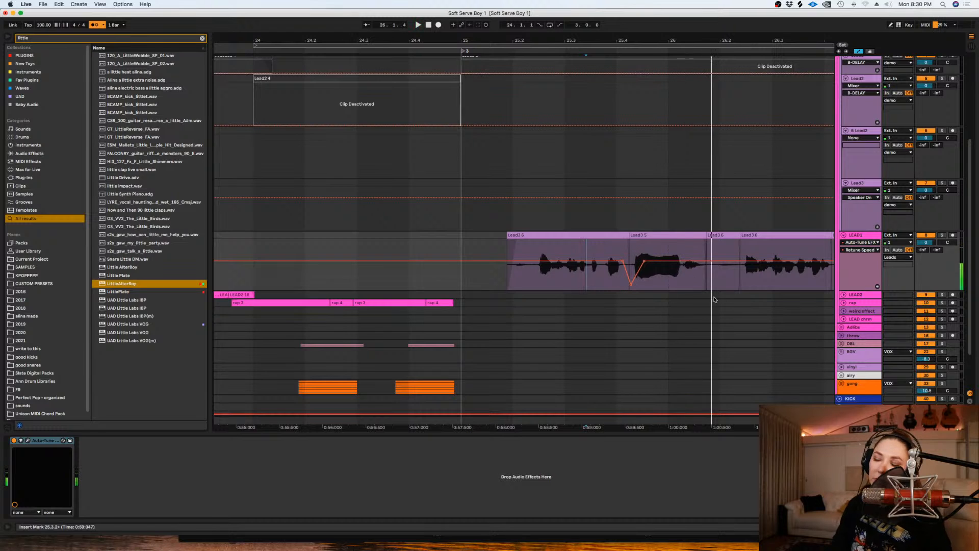
pyautogui.press('-')
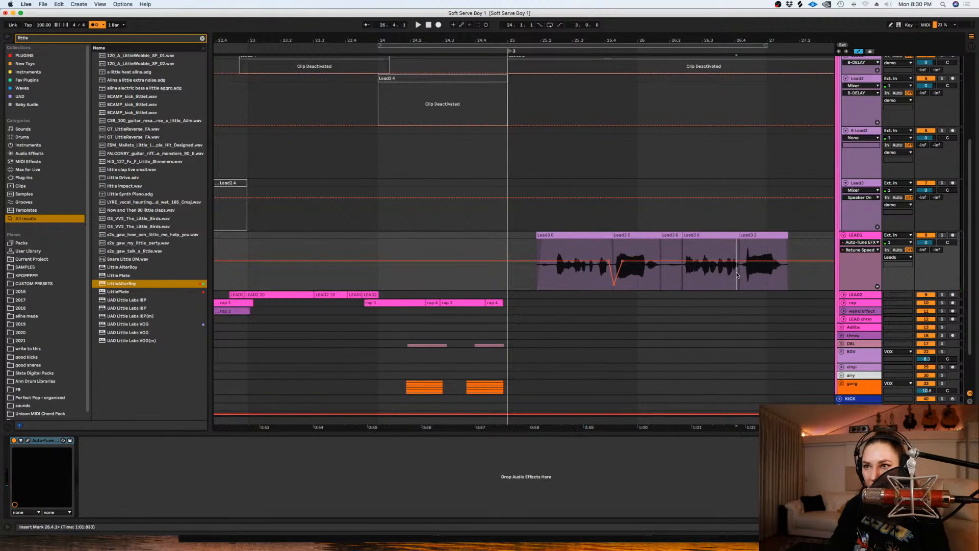
pyautogui.press('space')
pyautogui.press('super+s')
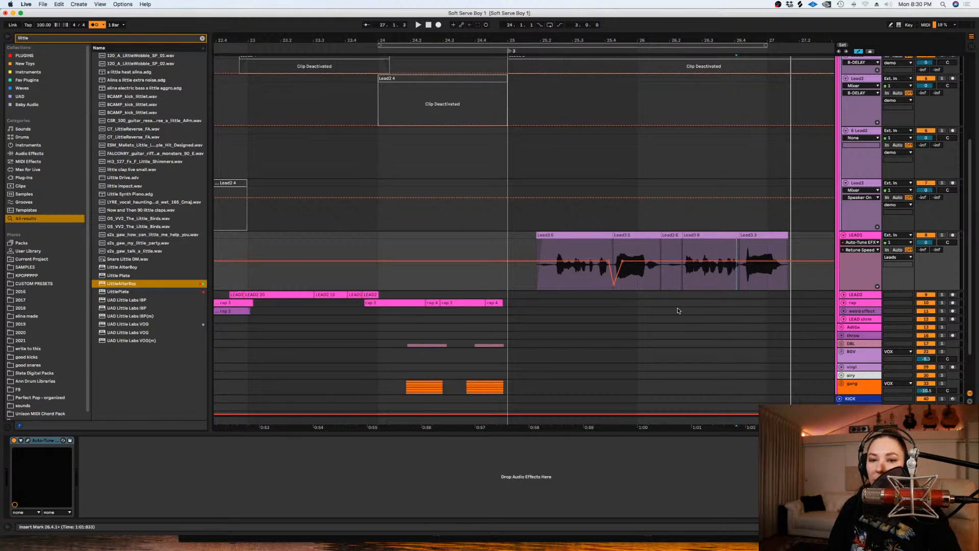
# - Hide the automation and unfold the LEAD chrm track
pyautogui.press('a')
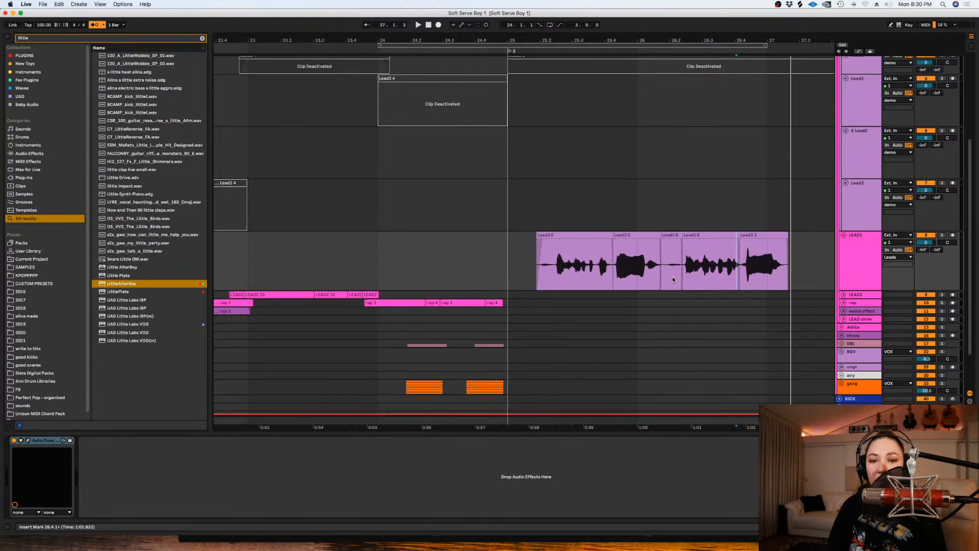
pyautogui.click(678, 194)
pyautogui.press('-')
pyautogui.press('-')
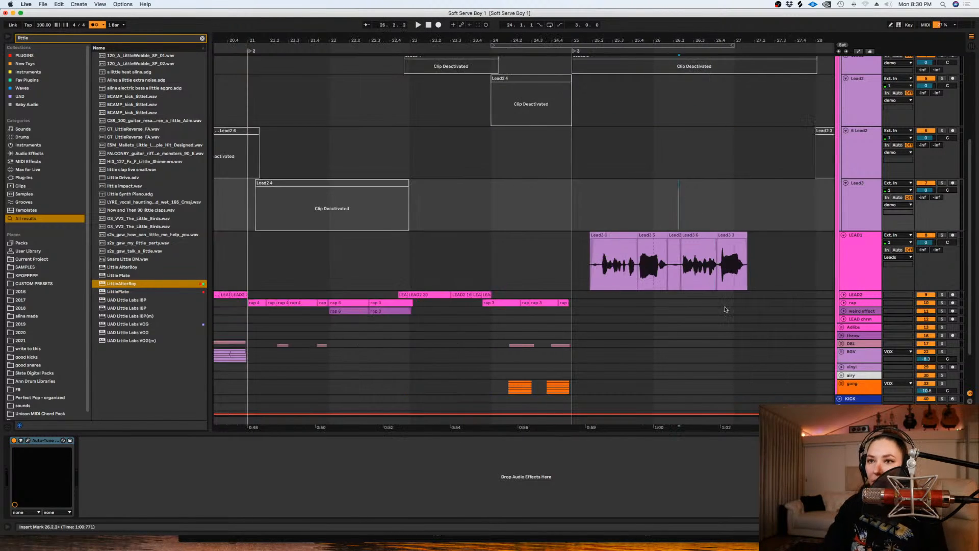
pyautogui.click(843, 319)
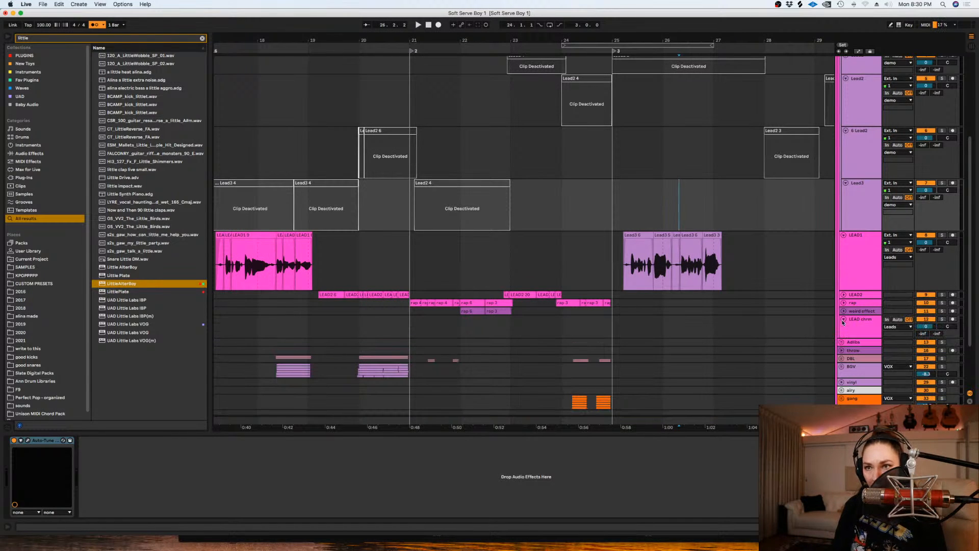
# - Open Auto-Tune EFX+ on the LEAD chrm track, toggle the G# note, and close the plug-in window
pyautogui.click(853, 331)
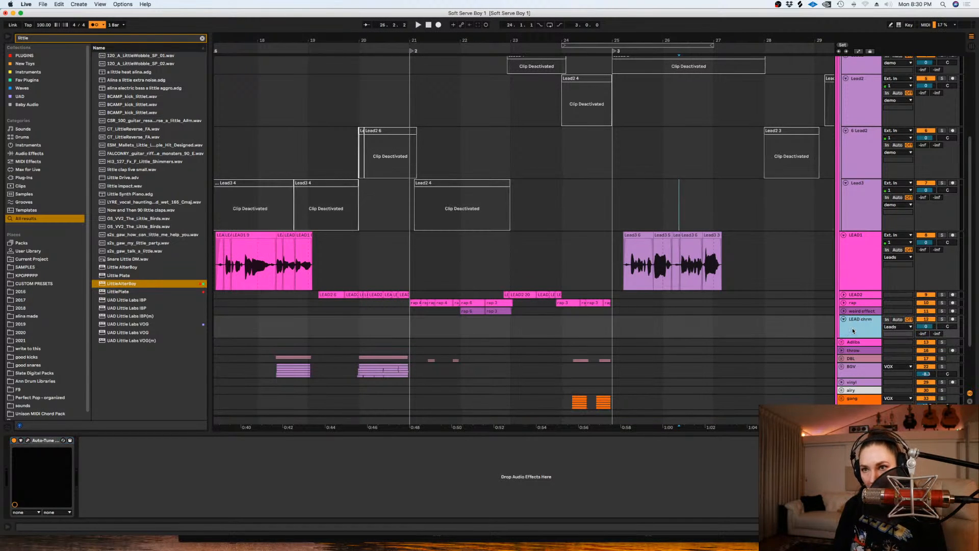
pyautogui.click(28, 440)
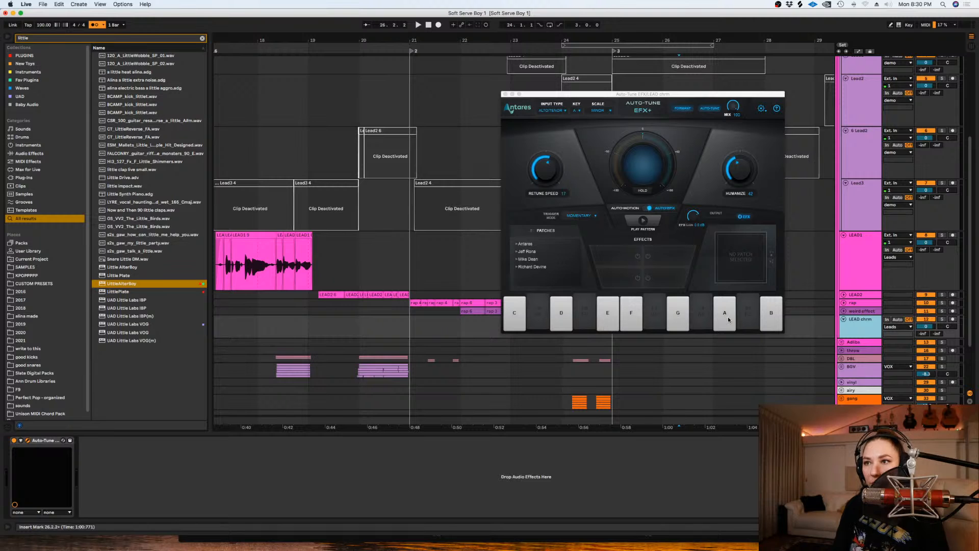
pyautogui.click(703, 317)
pyautogui.click(505, 94)
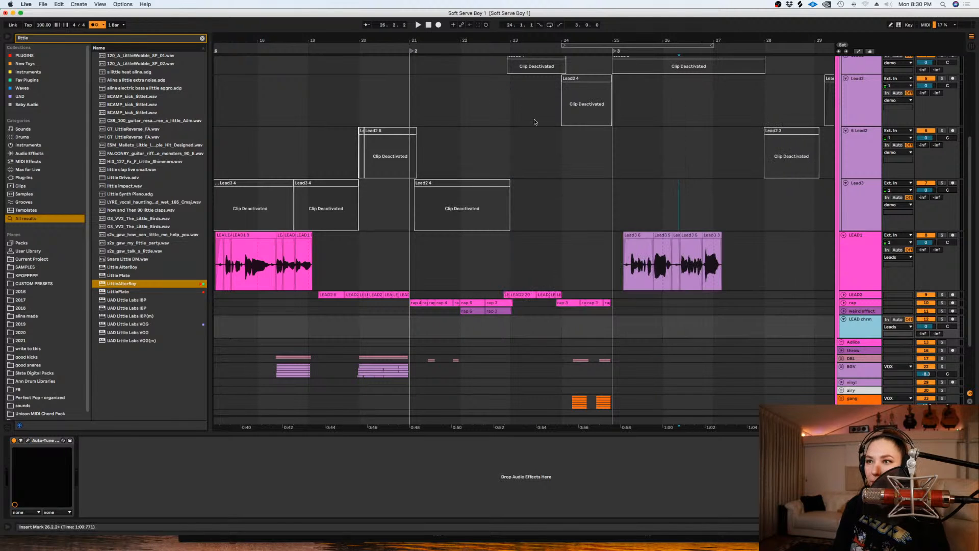
# - Increase the height of the LEAD chrm track and set the grid to snap to whole bars
pyautogui.hscroll(5, 857, 342)
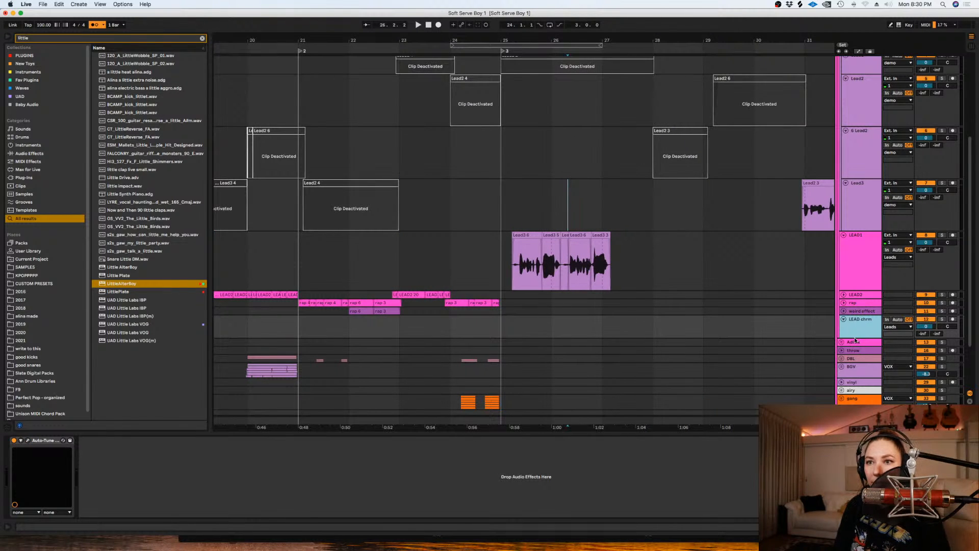
pyautogui.moveTo(855, 337); pyautogui.dragTo(855, 360)
pyautogui.rightClick(699, 347)
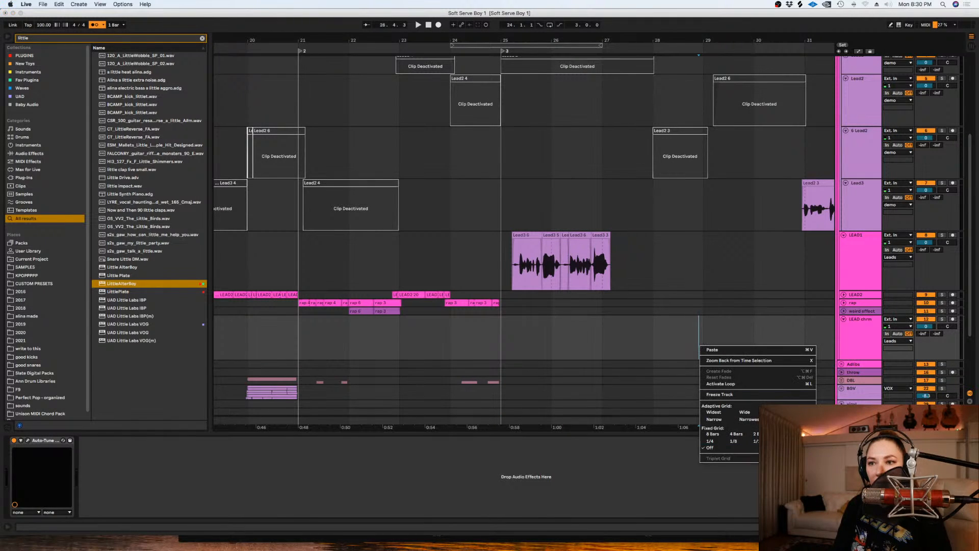
pyautogui.click(699, 347)
pyautogui.rightClick(727, 351)
pyautogui.click(652, 339)
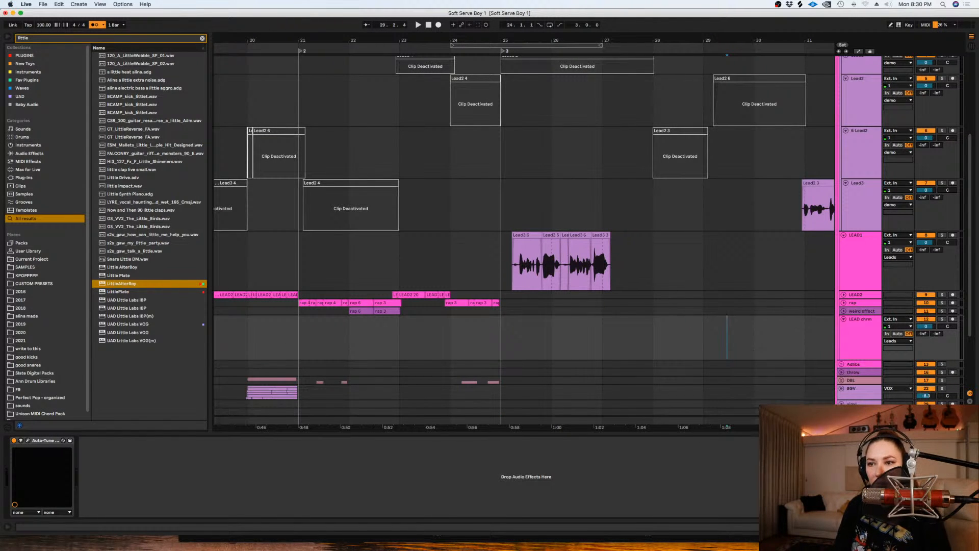
# - Play around bar 29 and loop the LEAD chrm range from 26.1.1 to 29.1.1
pyautogui.press('space')
pyautogui.click(703, 334)
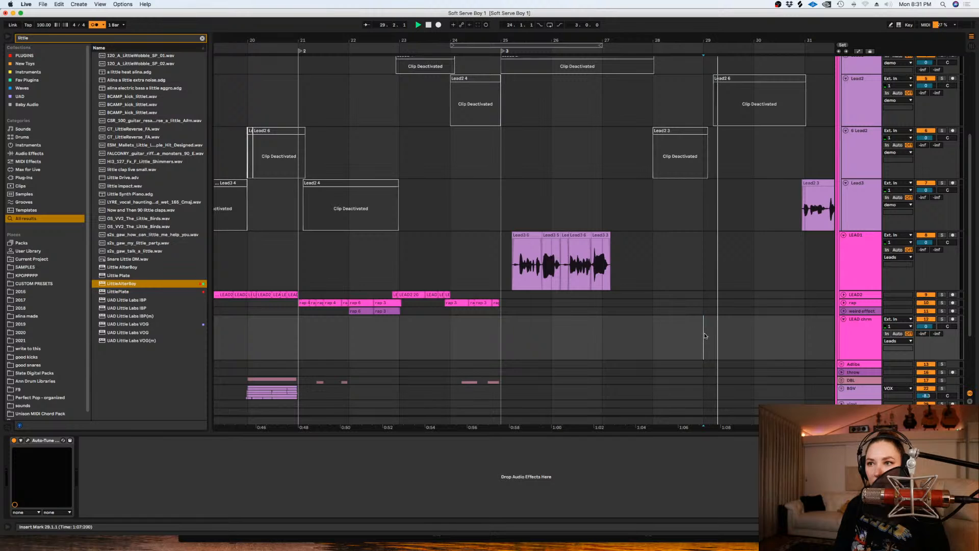
pyautogui.press('space')
pyautogui.moveTo(704, 335); pyautogui.dragTo(550, 334)
pyautogui.press('super+l')
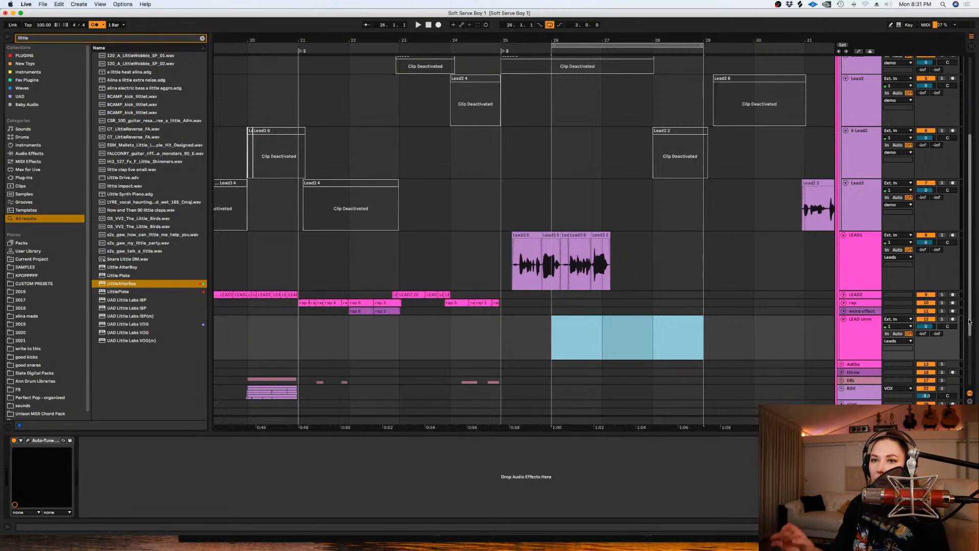
# - Save the set and record a vocal take on the armed LEAD chrm track over the looped bars from 26.1.1 to 29.1.1
pyautogui.press('super+s')
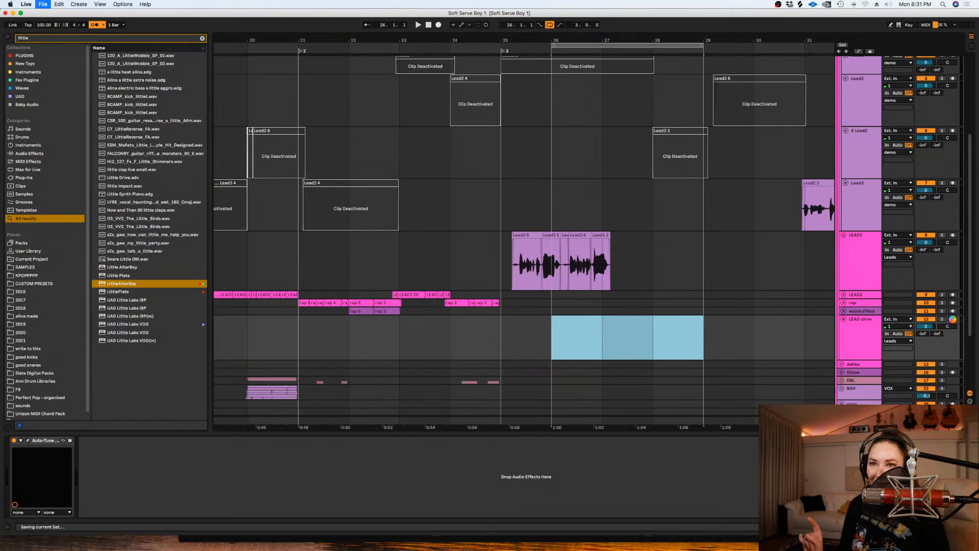
pyautogui.click(952, 320)
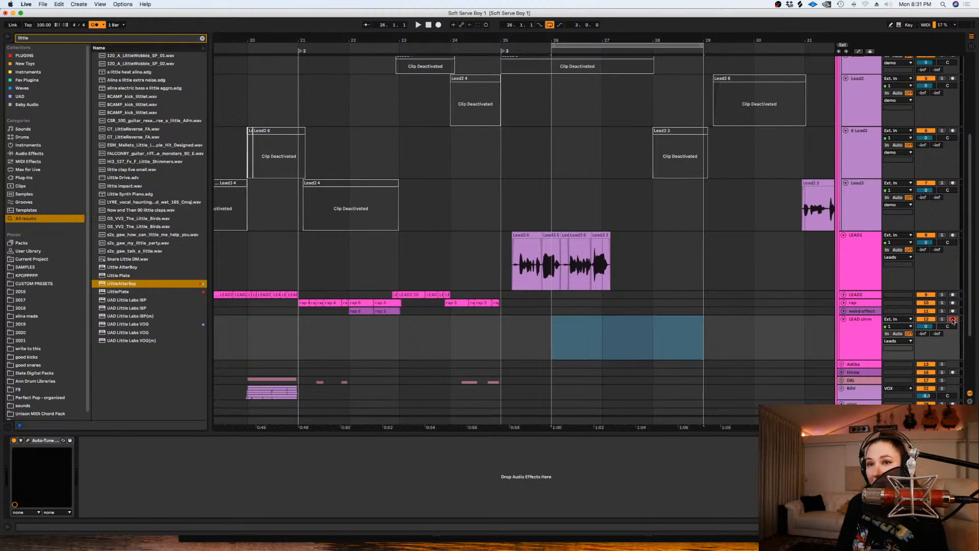
pyautogui.click(438, 25)
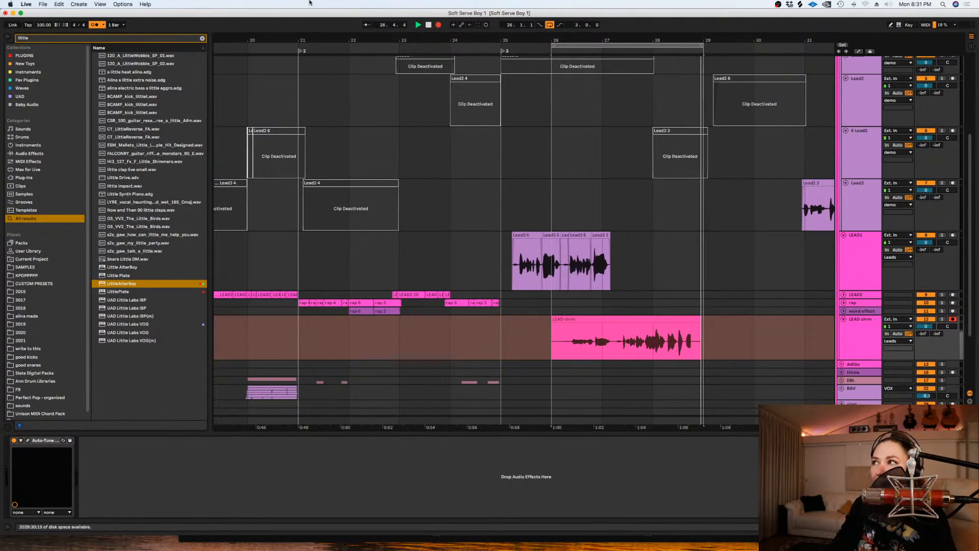
pyautogui.press('space')
pyautogui.scroll(-1, 732, 341)
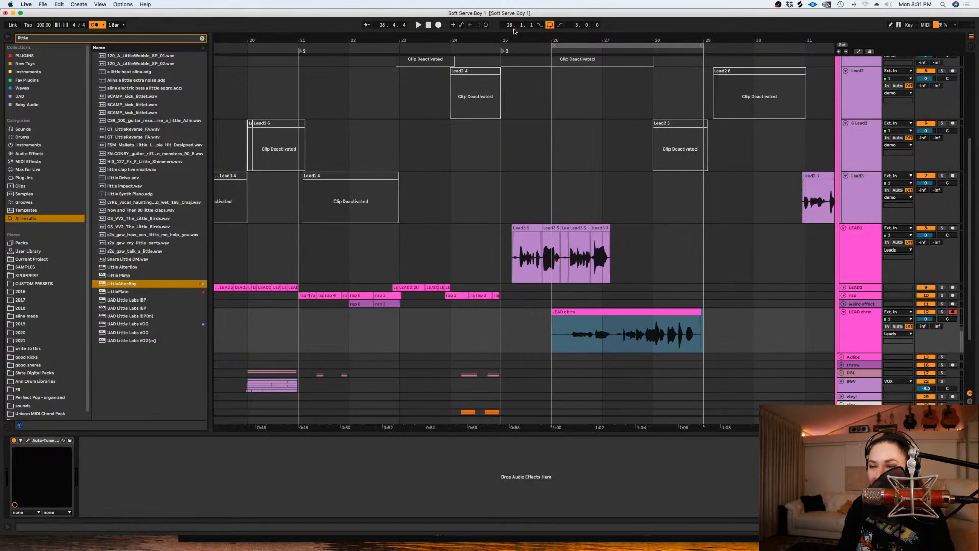
# - Record further looped vocal takes on the LEAD chrm track and raise the 42 Group track's volume while they run
pyautogui.click(438, 25)
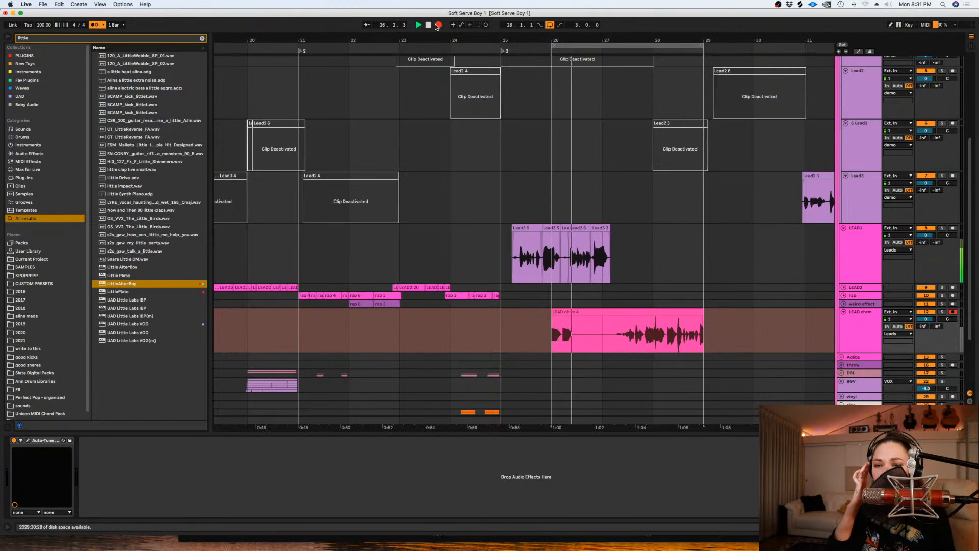
pyautogui.scroll(-5, 918, 357)
pyautogui.moveTo(925, 371); pyautogui.dragTo(925, 349)
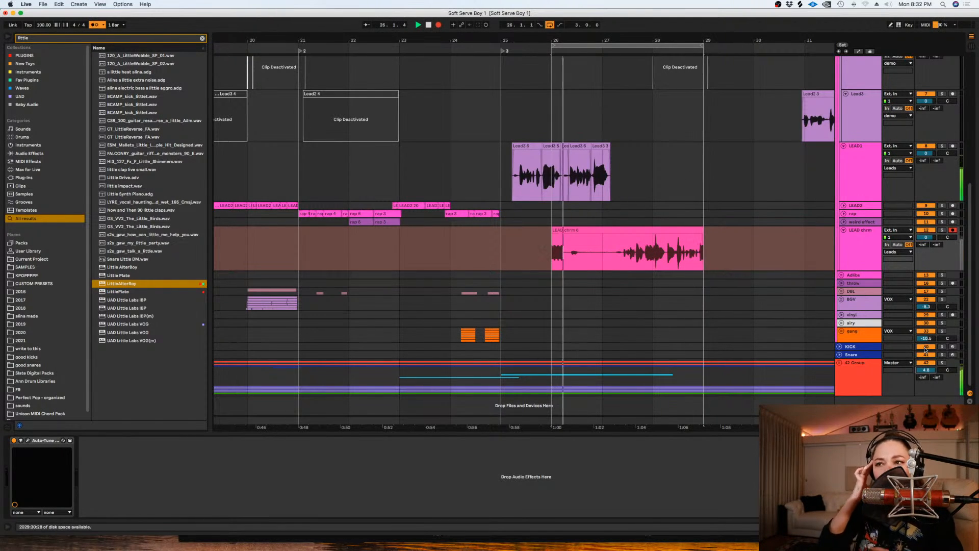
pyautogui.press('space')
# - Delete bar 26 from the recorded LEAD chrm clip and show the track's take lanes
pyautogui.click(606, 247)
pyautogui.moveTo(604, 247); pyautogui.dragTo(551, 251)
pyautogui.press('Delete')
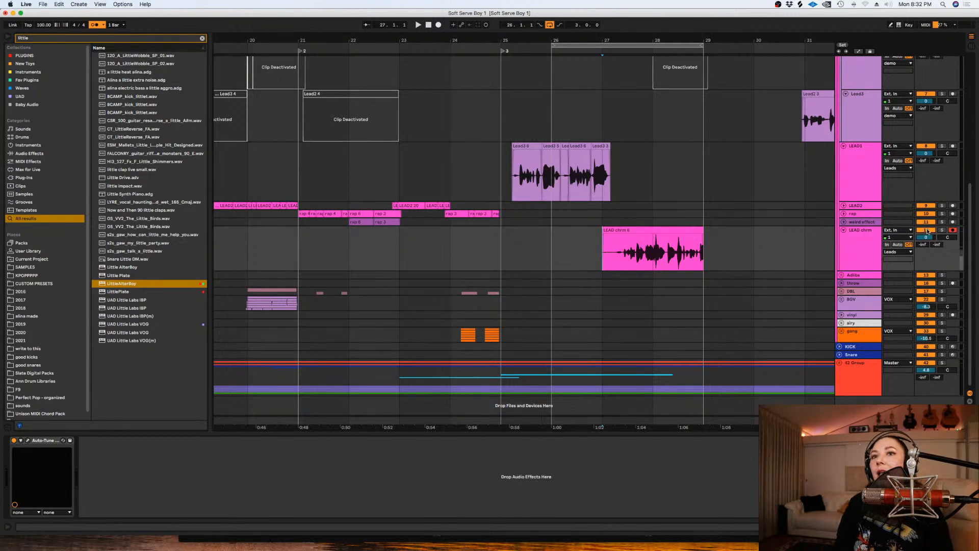
pyautogui.click(844, 240)
pyautogui.press('super+alt+u')
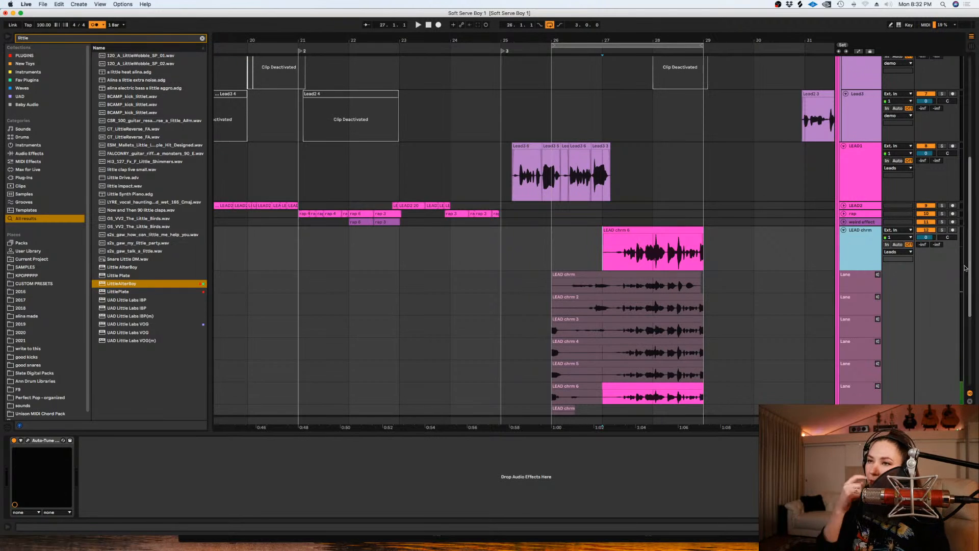
# - Extend the end of the LEAD chrm clip to 29.2.4 and turn the grid off
pyautogui.moveTo(703, 234); pyautogui.dragTo(731, 242)
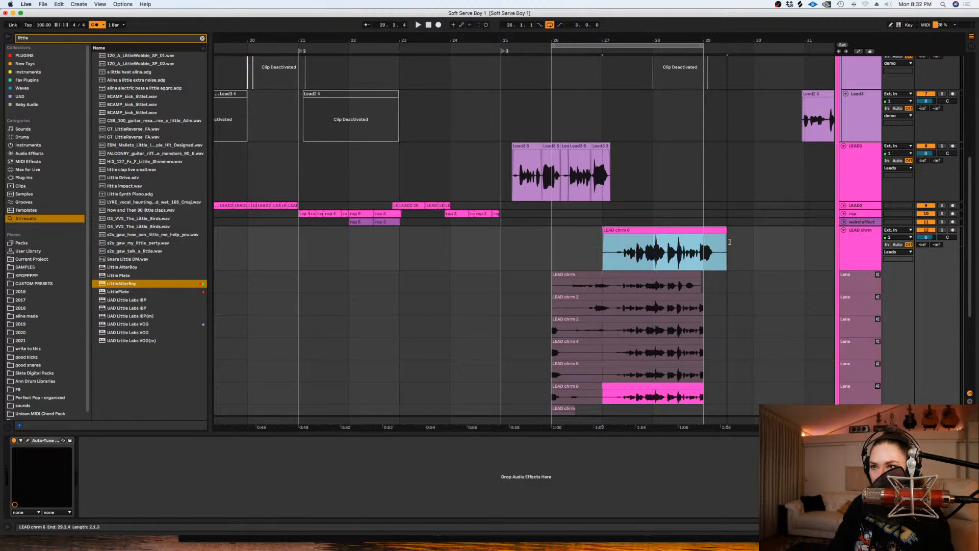
pyautogui.rightClick(731, 253)
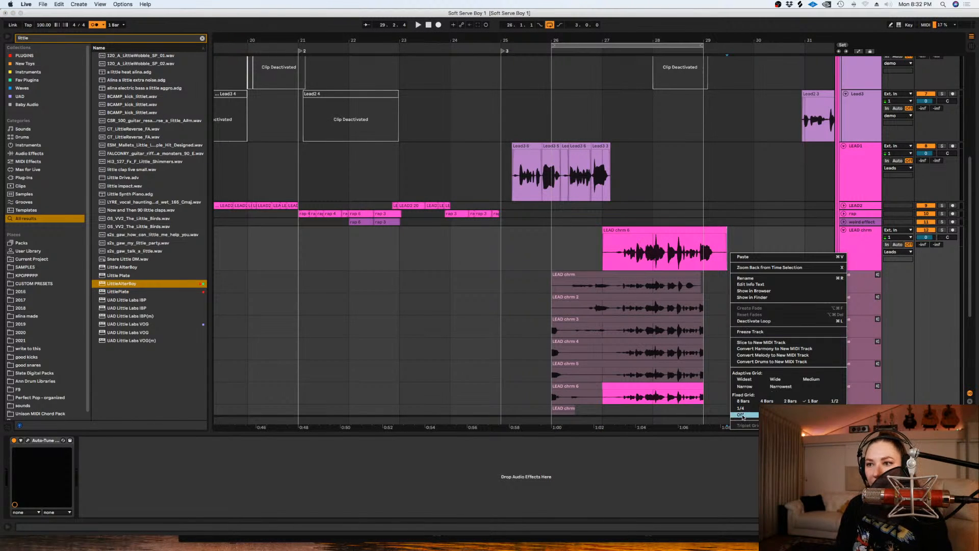
pyautogui.click(743, 416)
# - Trim the start of the LEAD chrm clip to about 27.1.4 with a short fade-in
pyautogui.moveTo(618, 262); pyautogui.dragTo(616, 262)
pyautogui.press('+')
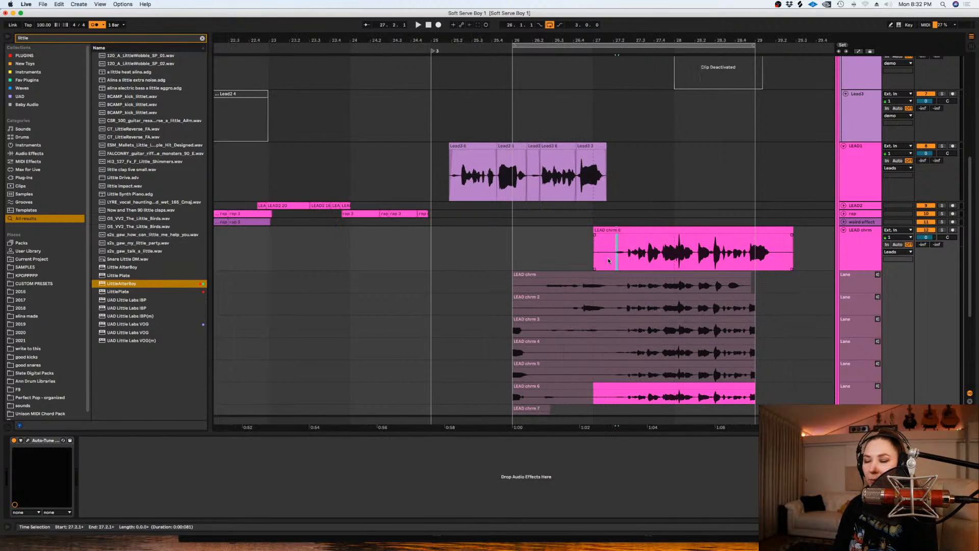
pyautogui.press('+')
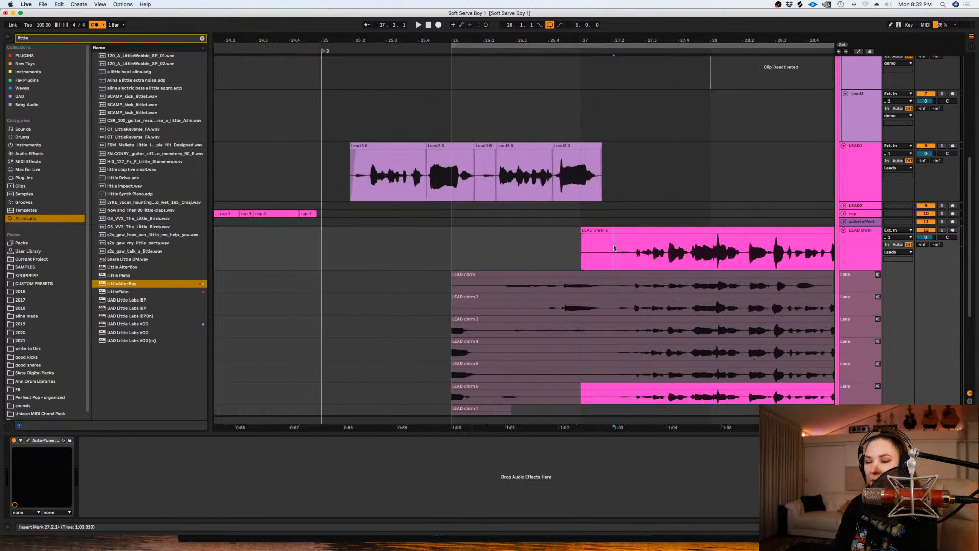
pyautogui.scroll(-5, 614, 248)
pyautogui.moveTo(606, 122)
pyautogui.mouseDown()
pyautogui.moveTo(561, 123)
pyautogui.moveTo(612, 110)
pyautogui.mouseUp()
pyautogui.press('Delete')
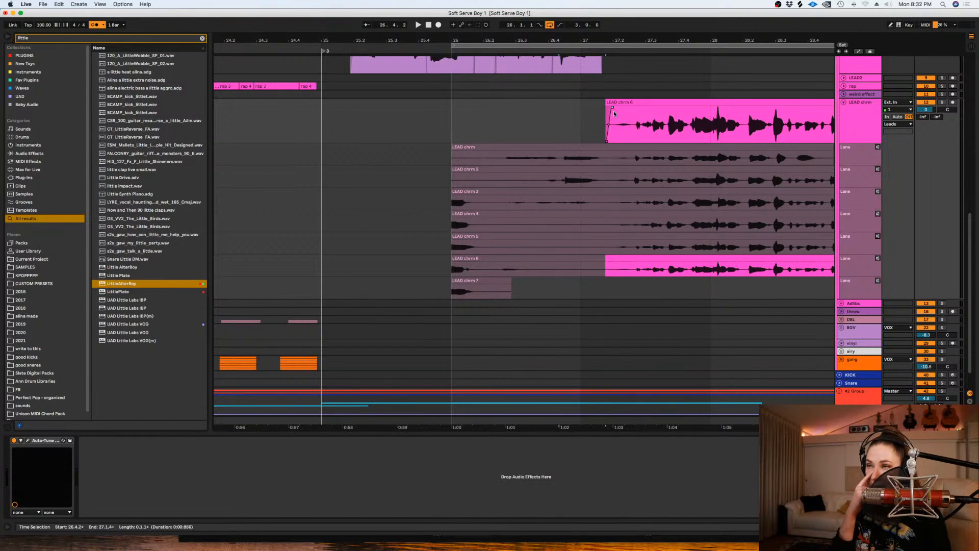
# - Split off the opening breath of the LEAD chrm clip up to about 27.2.2 and lower its gain
pyautogui.moveTo(681, 428); pyautogui.dragTo(493, 427)
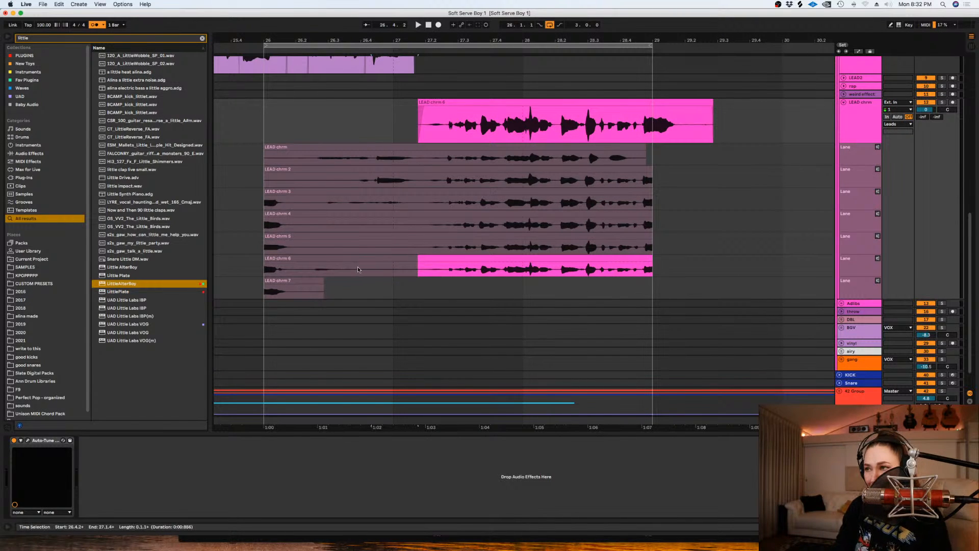
pyautogui.scroll(2, 380, 262)
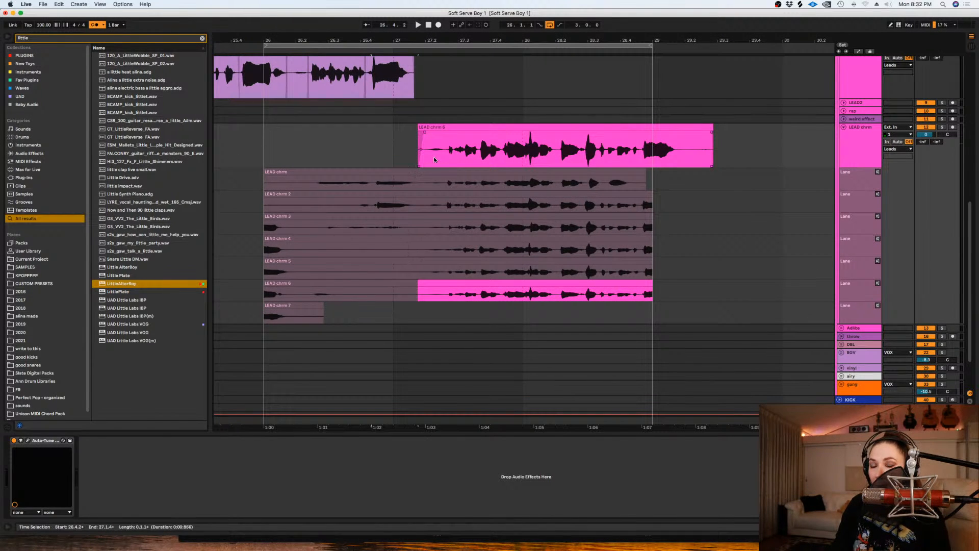
pyautogui.moveTo(385, 148); pyautogui.dragTo(442, 147)
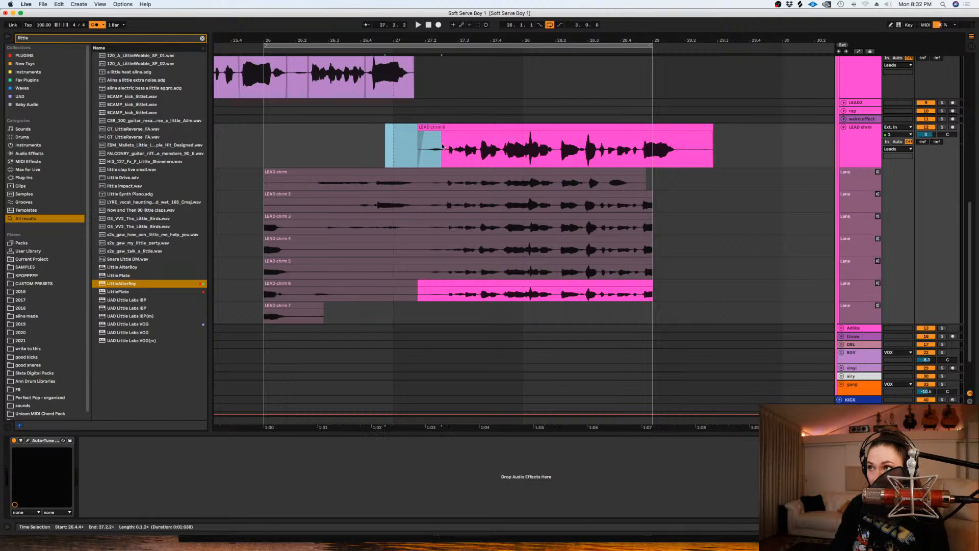
pyautogui.hotkey('shift', 'Tab')
pyautogui.moveTo(141, 271); pyautogui.dragTo(140, 273)
pyautogui.hotkey('shift', 'Tab')
# - Lengthen the fade-in on the opening piece and cut off the phrase's silent tail after about 29.1.4
pyautogui.scroll(8, 433, 155)
pyautogui.click(407, 219)
pyautogui.moveTo(427, 207); pyautogui.dragTo(437, 211)
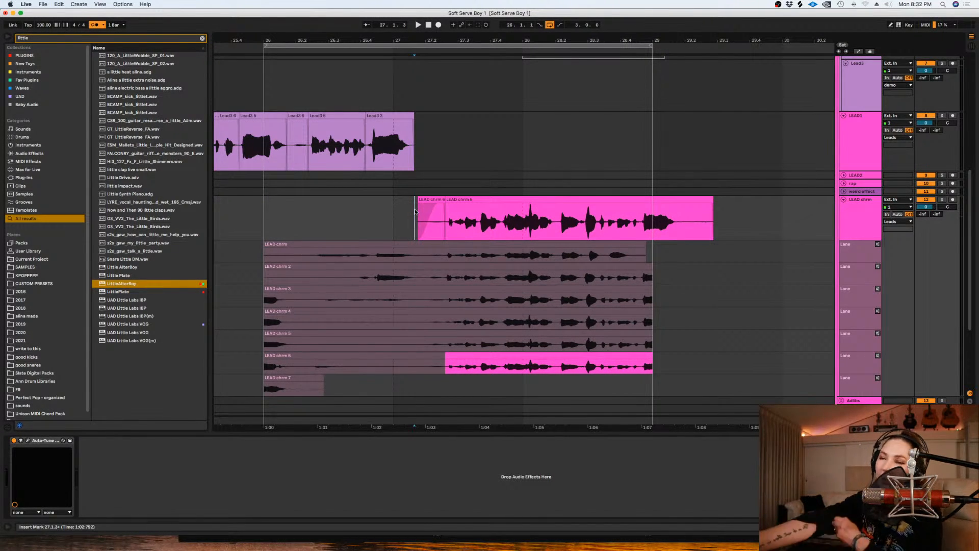
pyautogui.moveTo(753, 222); pyautogui.dragTo(681, 220)
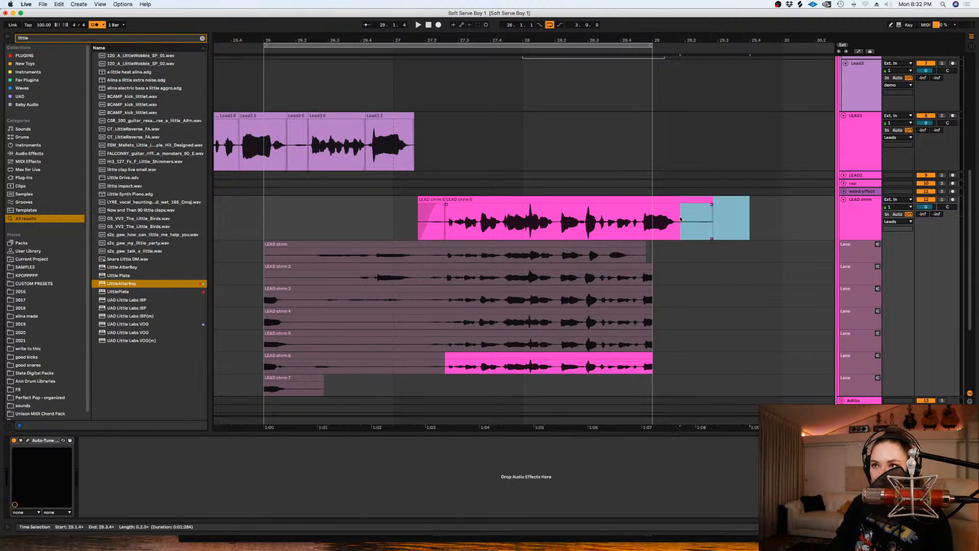
pyautogui.press('Delete')
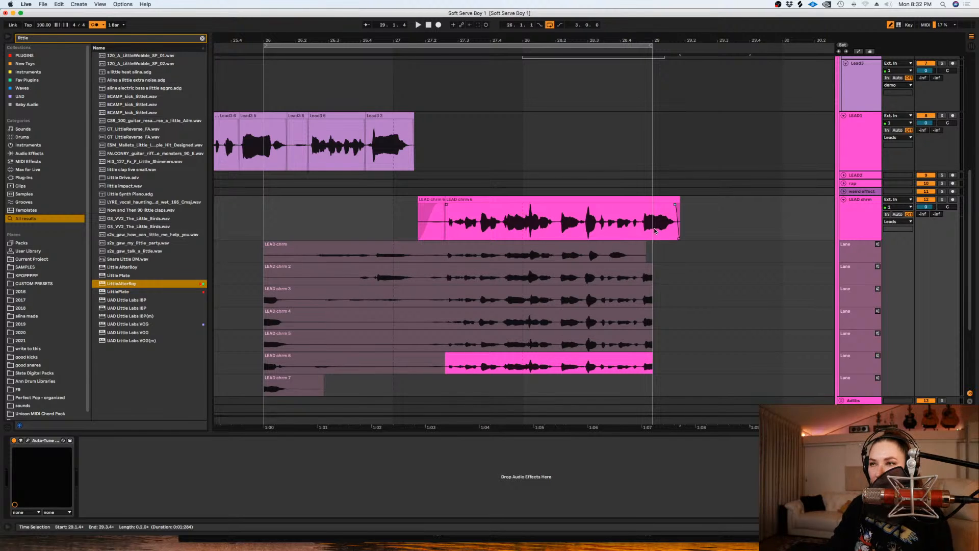
# - Play back the edited LEAD chrm phrase from about 27.1.3
pyautogui.click(427, 233)
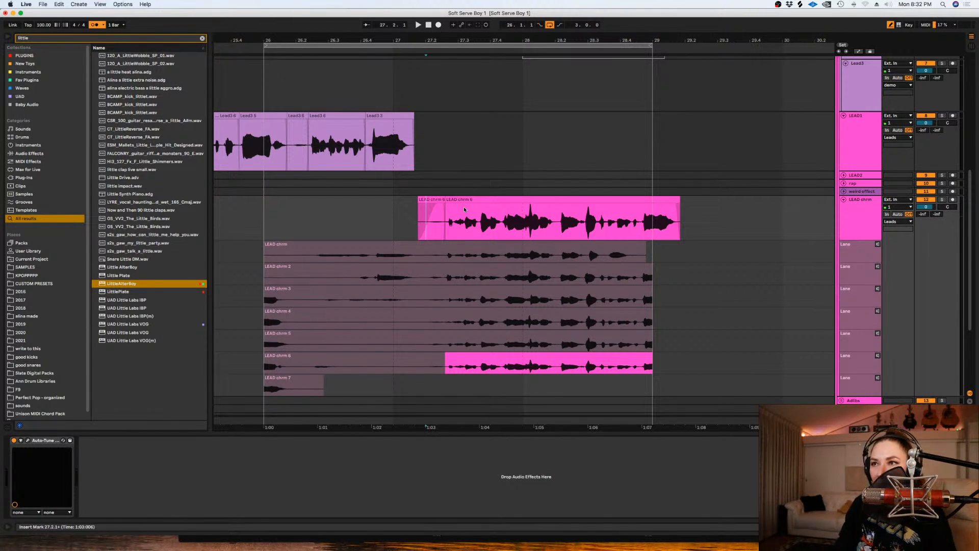
pyautogui.scroll(-1, 639, 199)
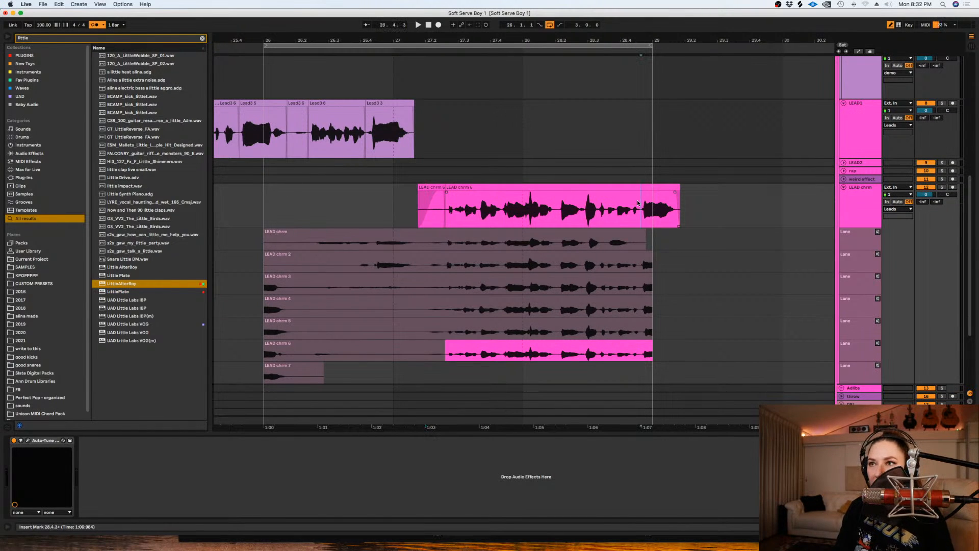
pyautogui.rightClick(638, 203)
pyautogui.click(444, 209)
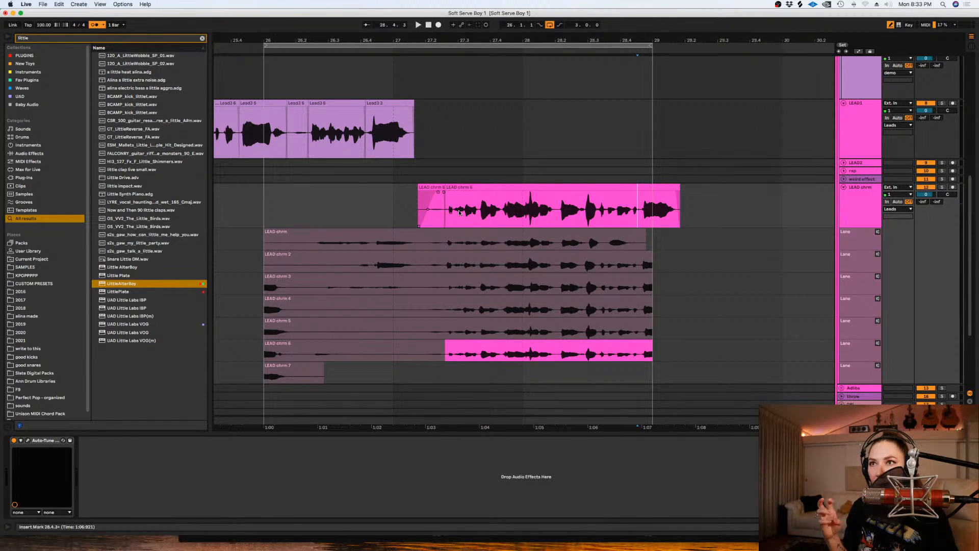
pyautogui.click(412, 179)
pyautogui.click(412, 206)
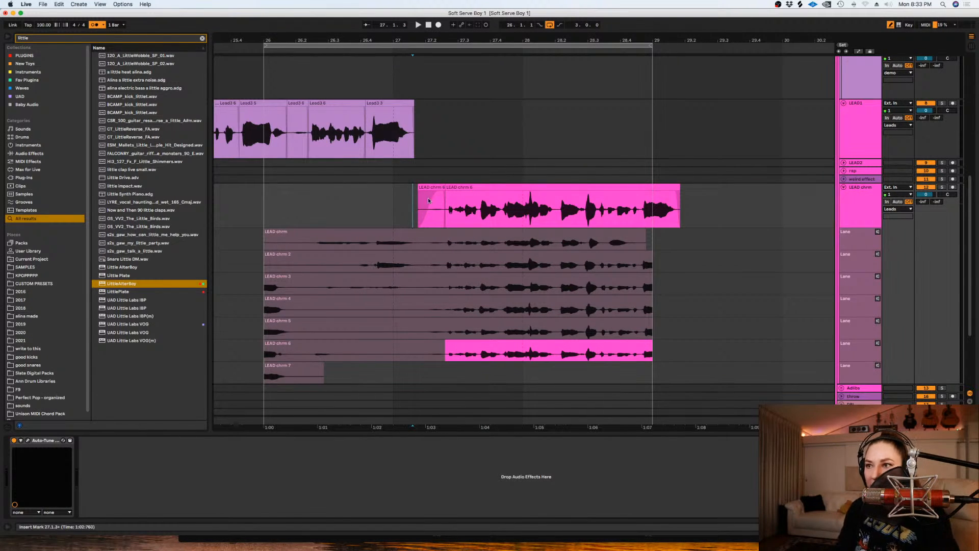
pyautogui.press('space')
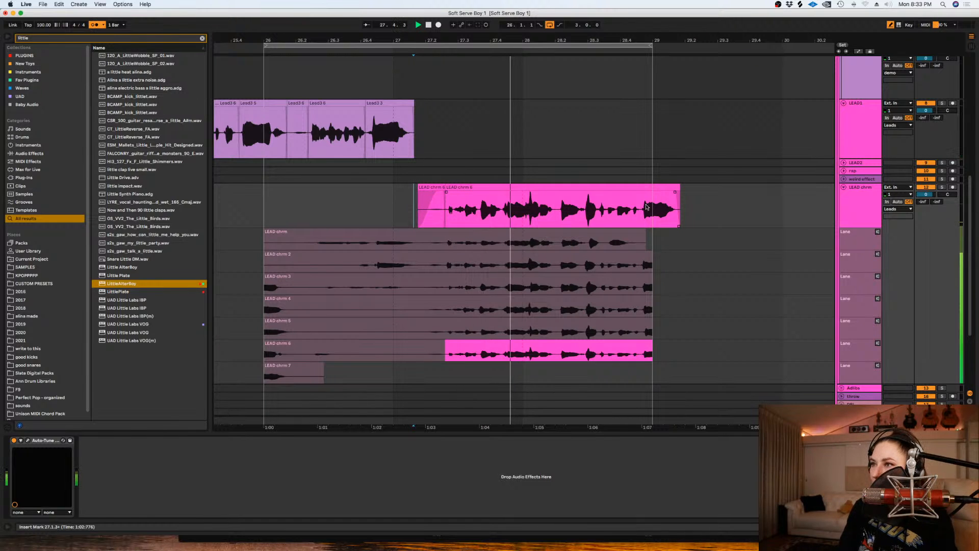
pyautogui.press('space')
pyautogui.rightClick(691, 228)
pyautogui.moveTo(719, 350); pyautogui.dragTo(441, 350)
pyautogui.press('super+z')
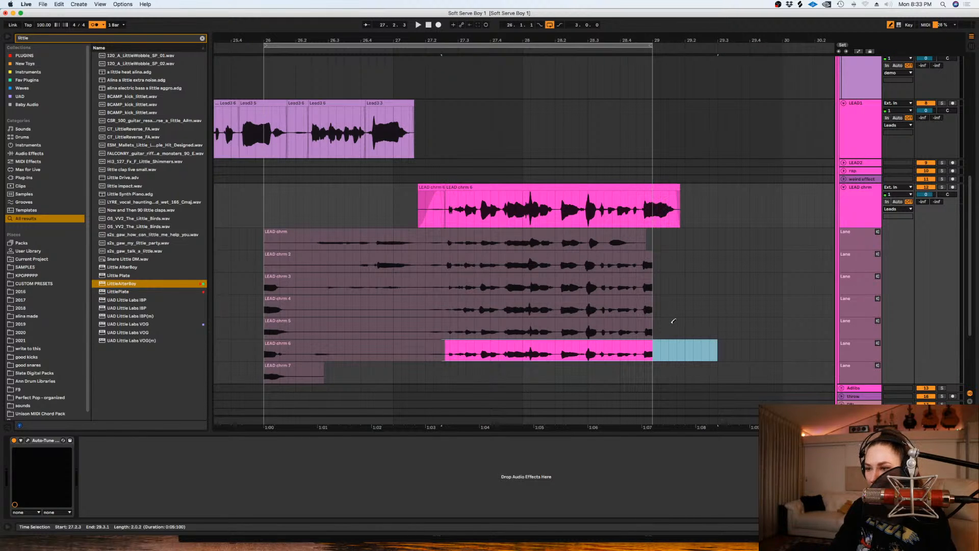
pyautogui.press('b')
# - Split the LEAD chrm clip and its take lanes together at 27.1.4 and nudge the selected phrase slightly earlier
pyautogui.moveTo(701, 352)
pyautogui.mouseDown()
pyautogui.moveTo(613, 331)
pyautogui.moveTo(414, 212)
pyautogui.mouseUp()
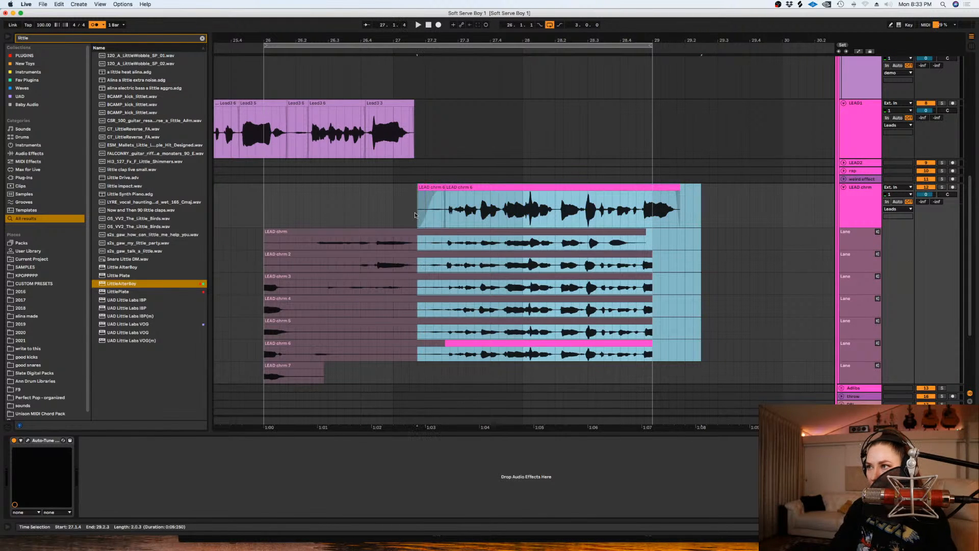
pyautogui.moveTo(467, 40); pyautogui.dragTo(454, 138)
pyautogui.press('super+e')
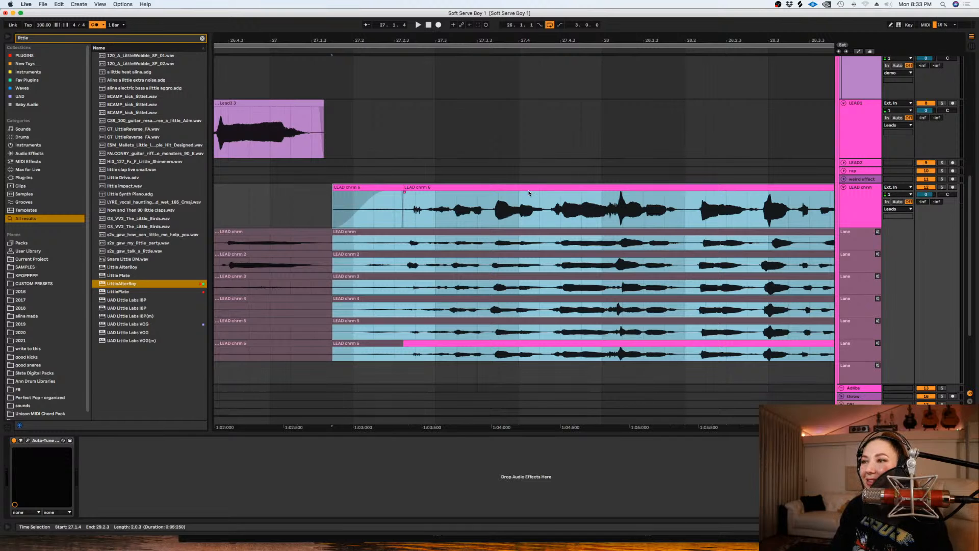
pyautogui.moveTo(528, 190); pyautogui.dragTo(507, 189)
# - Play back the nudged LEAD chrm phrase to check its timing
pyautogui.press('space')
pyautogui.press('space')
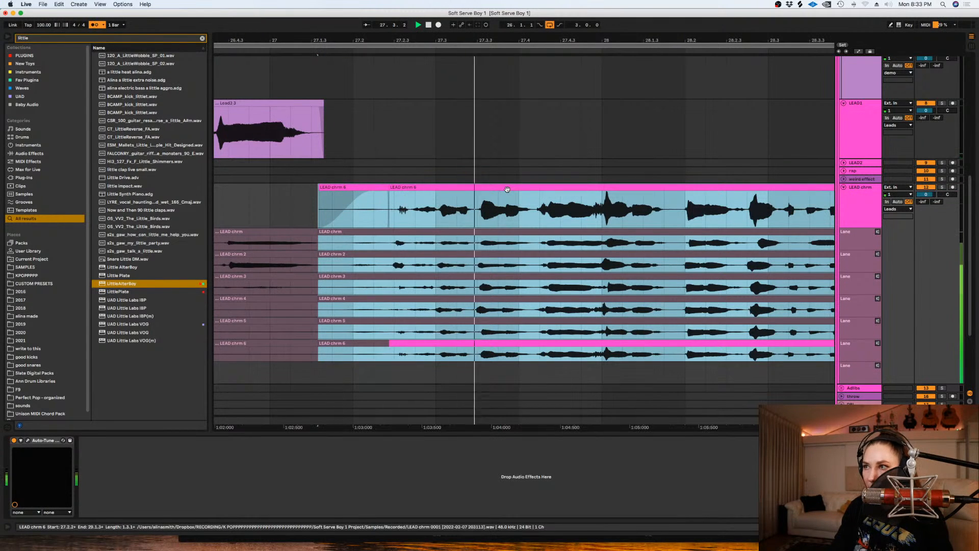
pyautogui.click(535, 211)
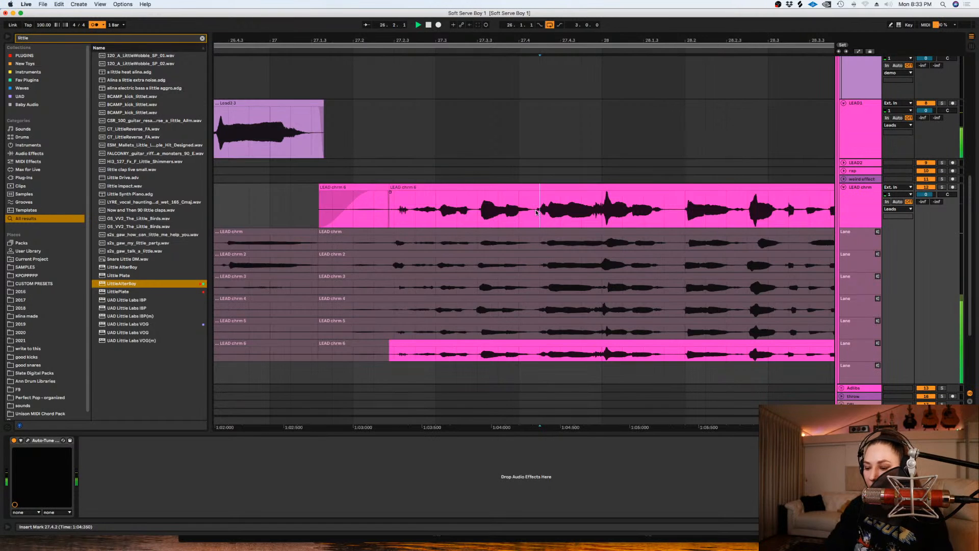
pyautogui.press('-')
pyautogui.press('space')
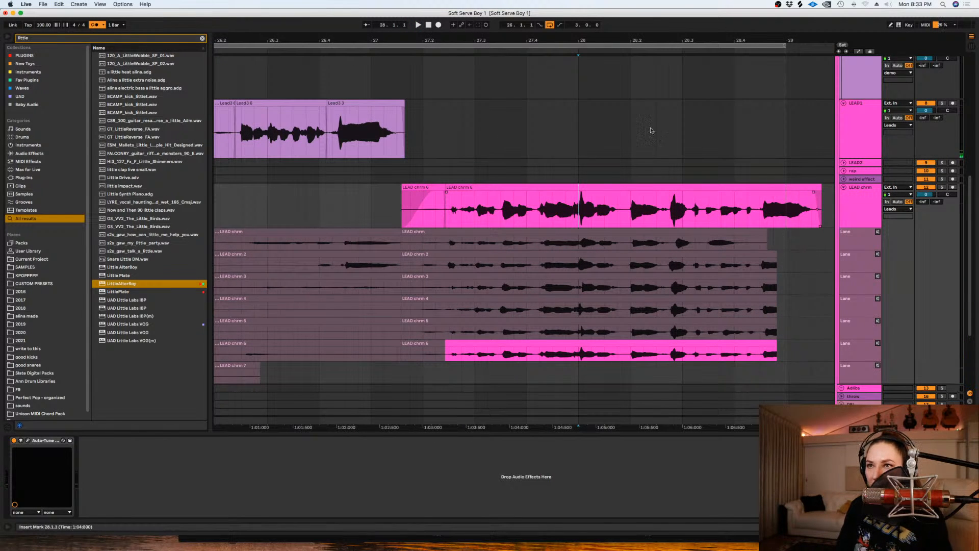
# - Turn off the loop and audition takes 5 and 4 from 27.2.2 in the LEAD chrm comp, ending with take 4
pyautogui.click(550, 25)
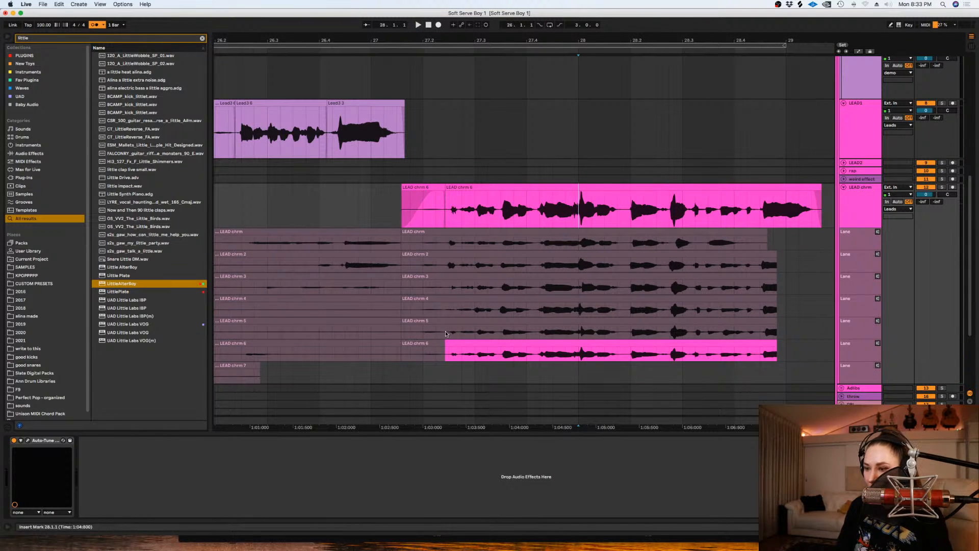
pyautogui.click(480, 331)
pyautogui.press('space')
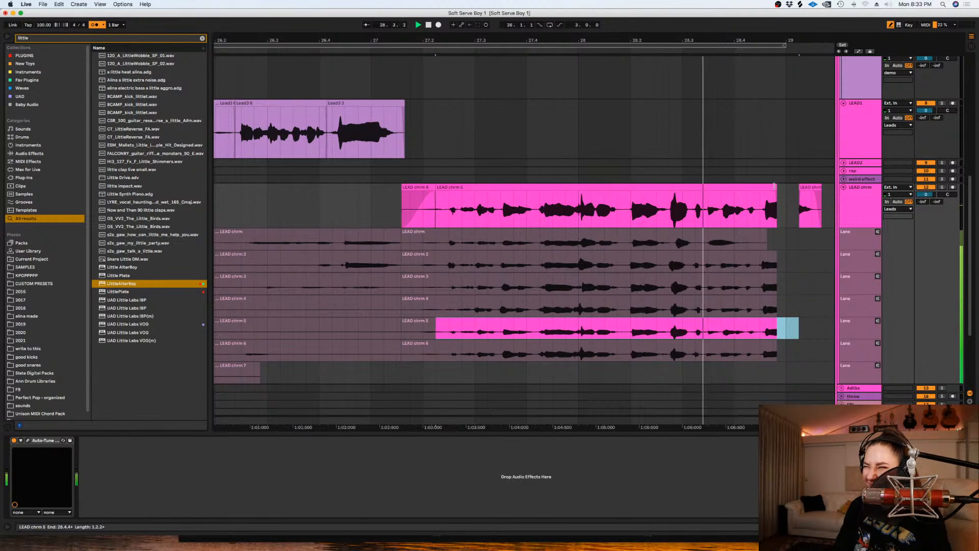
pyautogui.moveTo(437, 310); pyautogui.dragTo(824, 314)
pyautogui.press('space')
pyautogui.press('space')
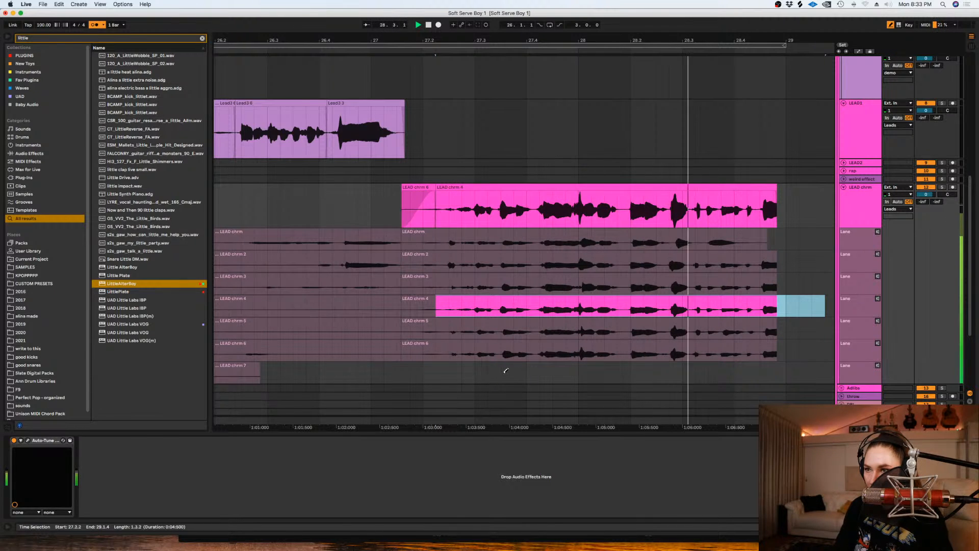
# - Turn the grid off and comp take 6 into the LEAD chrm track from about 27.4.1 to 28.1.4
pyautogui.rightClick(528, 380)
pyautogui.click(544, 475)
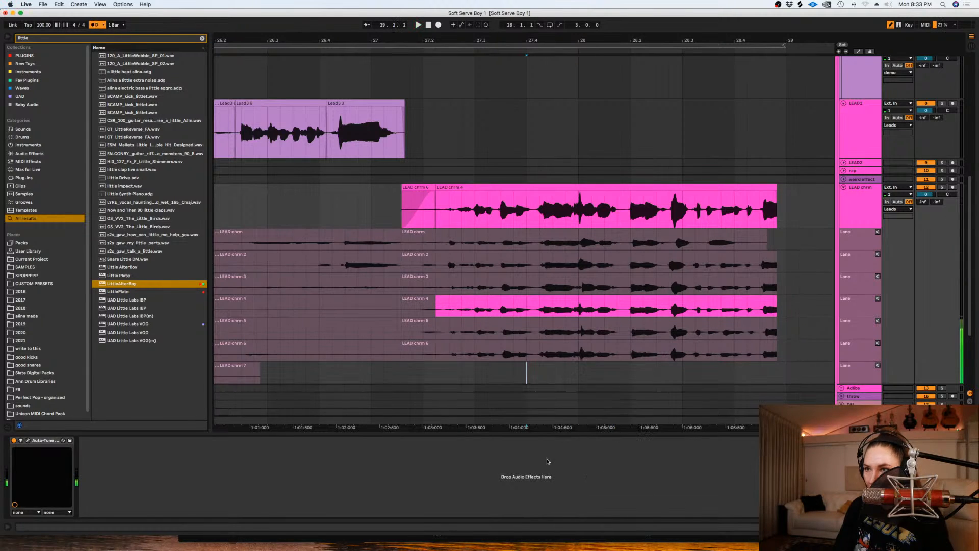
pyautogui.moveTo(542, 354); pyautogui.dragTo(625, 350)
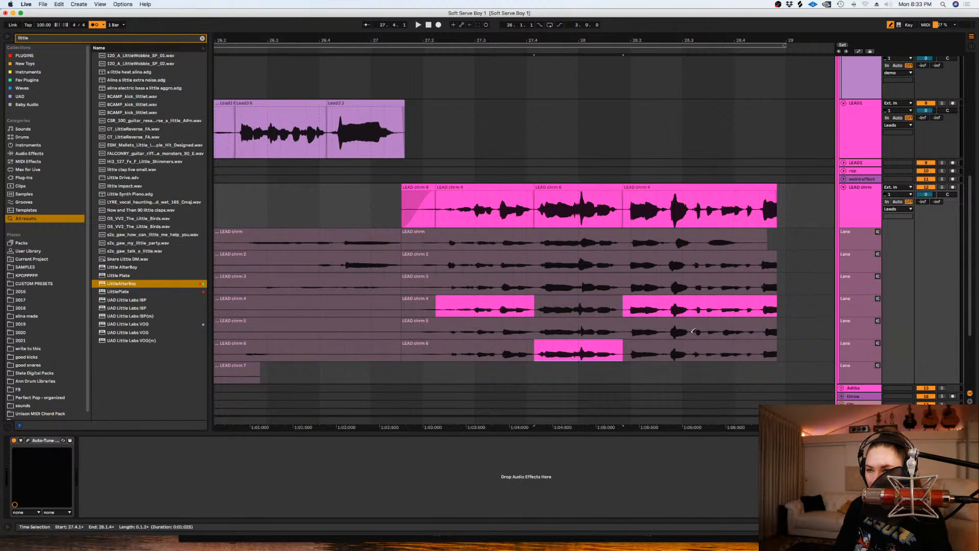
# - Comp take 5 into the LEAD chrm track from about 28.3.1 to 28.4.2 and extend the final take 4 clip
pyautogui.click(626, 332)
pyautogui.click(759, 327)
pyautogui.press('super+z')
pyautogui.press('super+z')
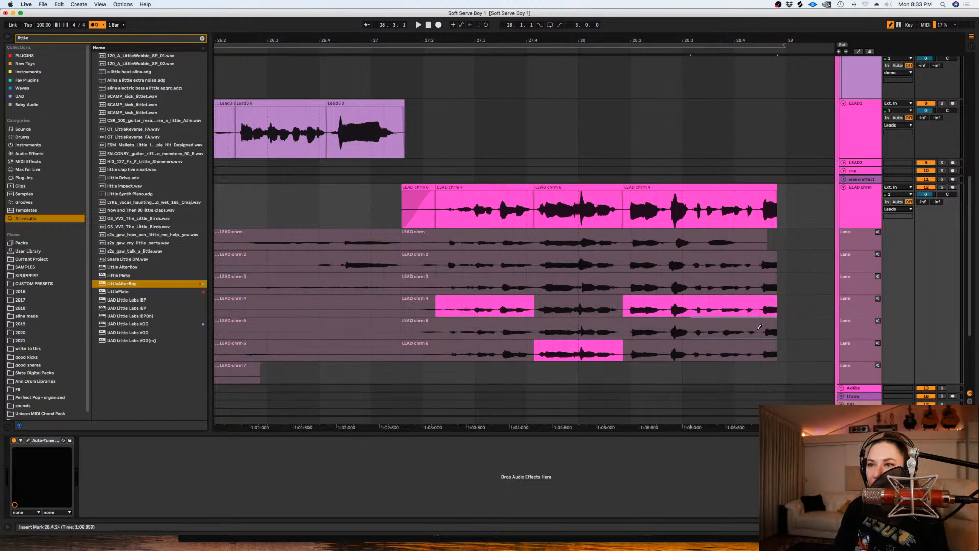
pyautogui.click(756, 330)
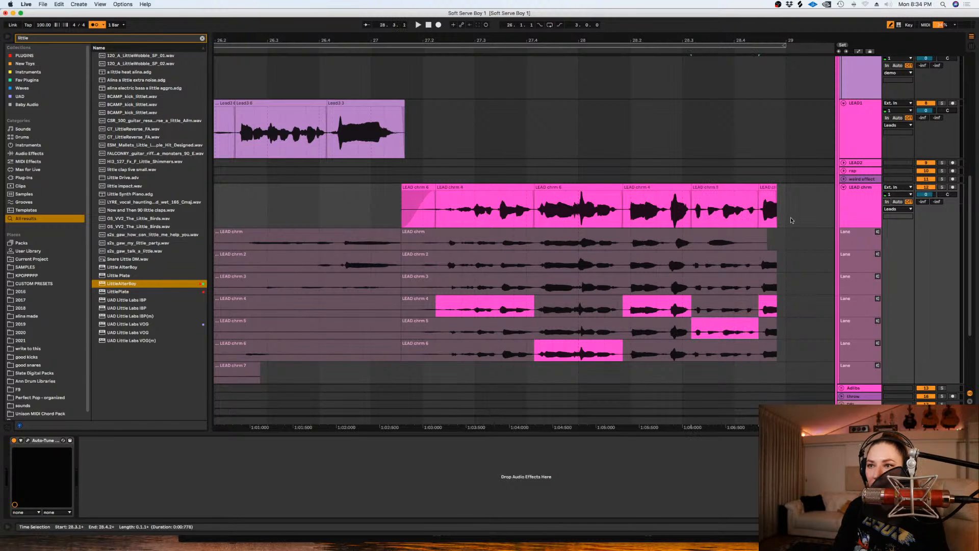
pyautogui.moveTo(811, 192); pyautogui.dragTo(816, 196)
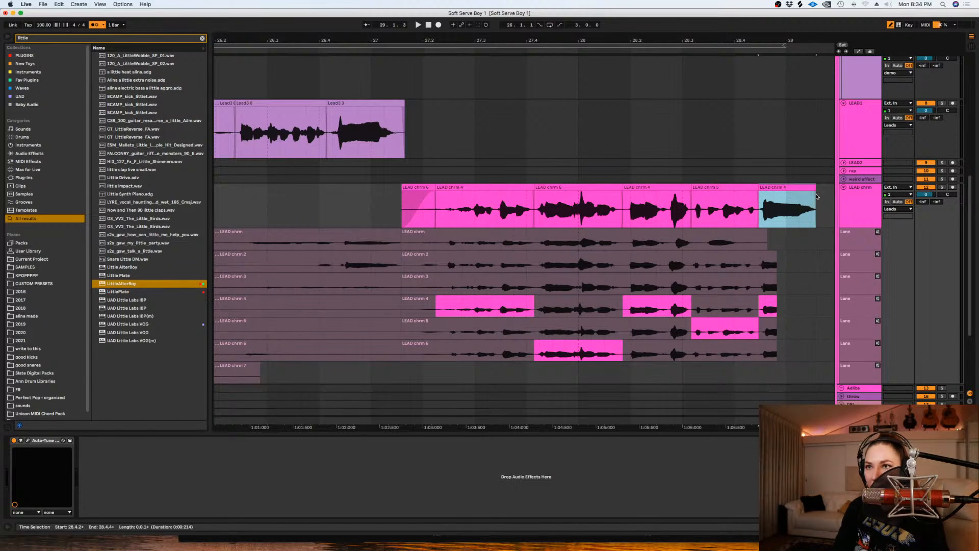
# - Play back the LEAD chrm comp from about 27.2.2 and comp in take 5 from about 28.1.4 to 28.2.4
pyautogui.click(443, 213)
pyautogui.press('space')
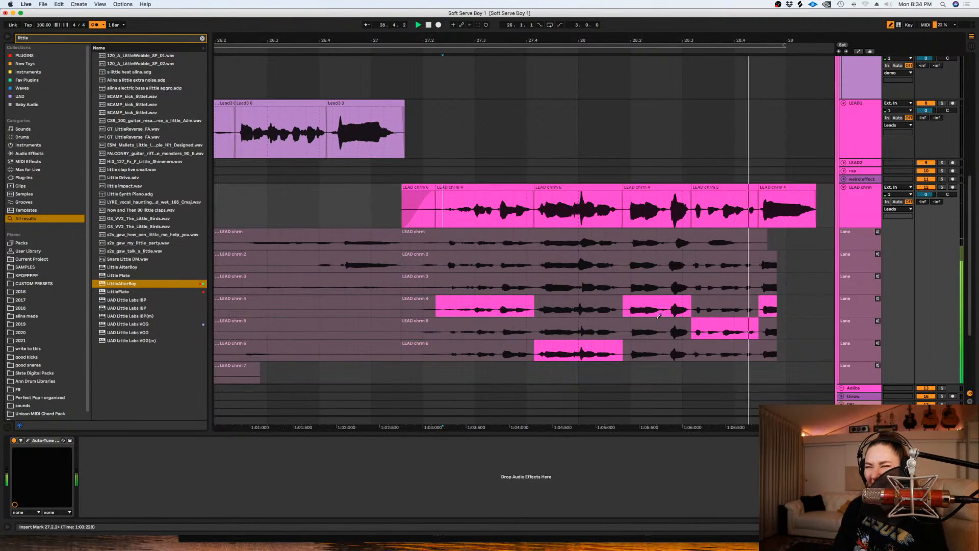
pyautogui.moveTo(628, 329); pyautogui.dragTo(670, 335)
pyautogui.press('space')
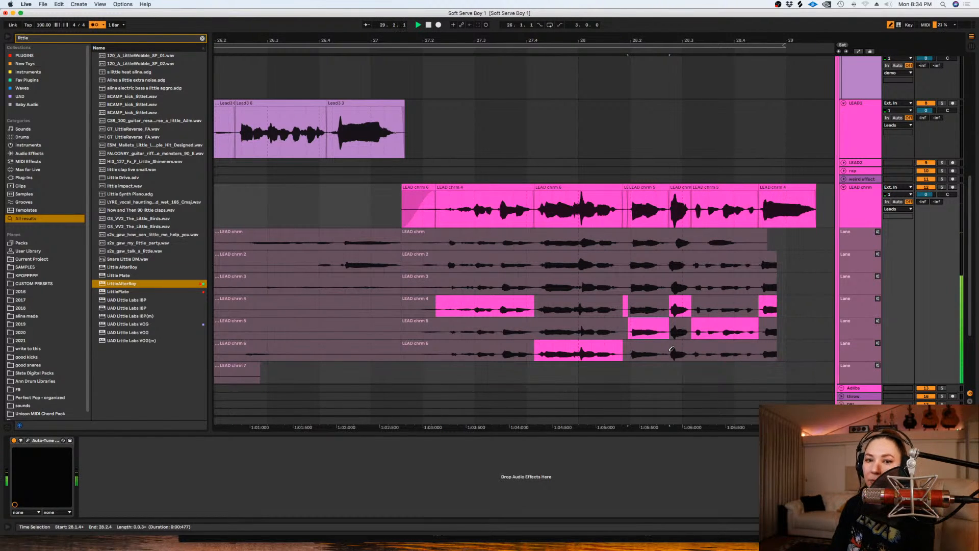
pyautogui.press('space')
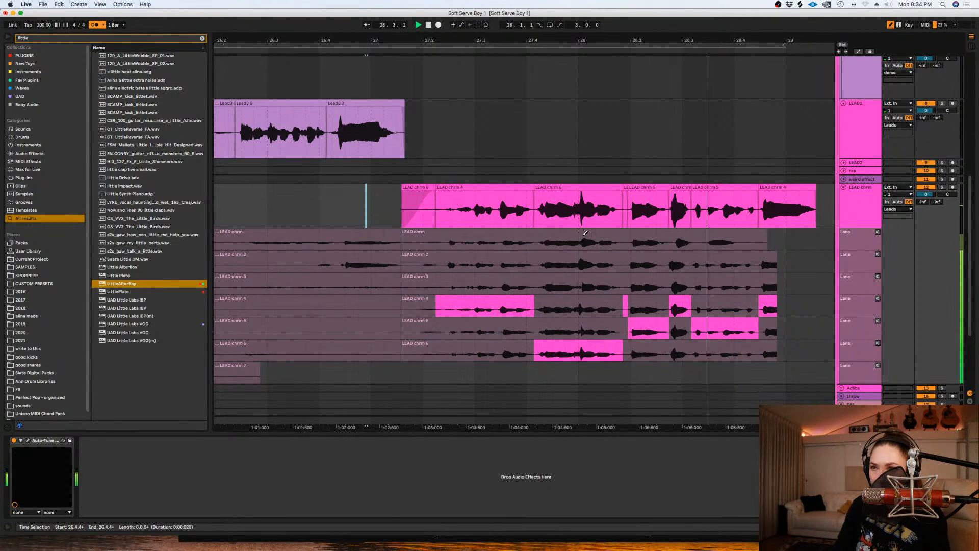
# - Audition take 3 from about 28.2.4 to 28.3.1, undo it, and comp take 6 into that spot instead
pyautogui.click(683, 286)
pyautogui.press('space')
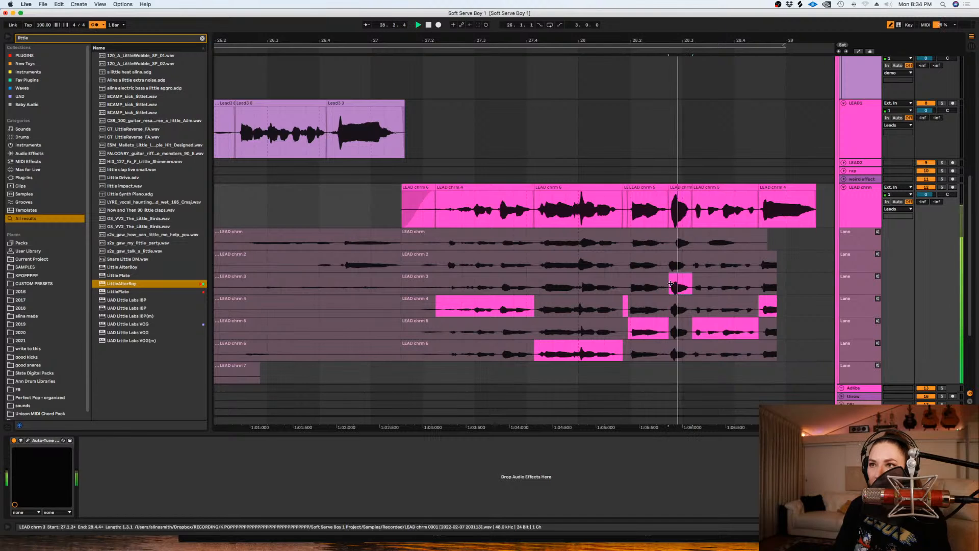
pyautogui.press('super+z')
pyautogui.moveTo(692, 351); pyautogui.dragTo(667, 354)
pyautogui.press('space')
# - Extend the take 5 clip's start back to the preceding take 6 clip near 28.1.4 and add a fade at the join
pyautogui.press('space')
pyautogui.click(619, 205)
pyautogui.press('space')
pyautogui.moveTo(630, 186); pyautogui.dragTo(623, 187)
pyautogui.press('super+alt+f')
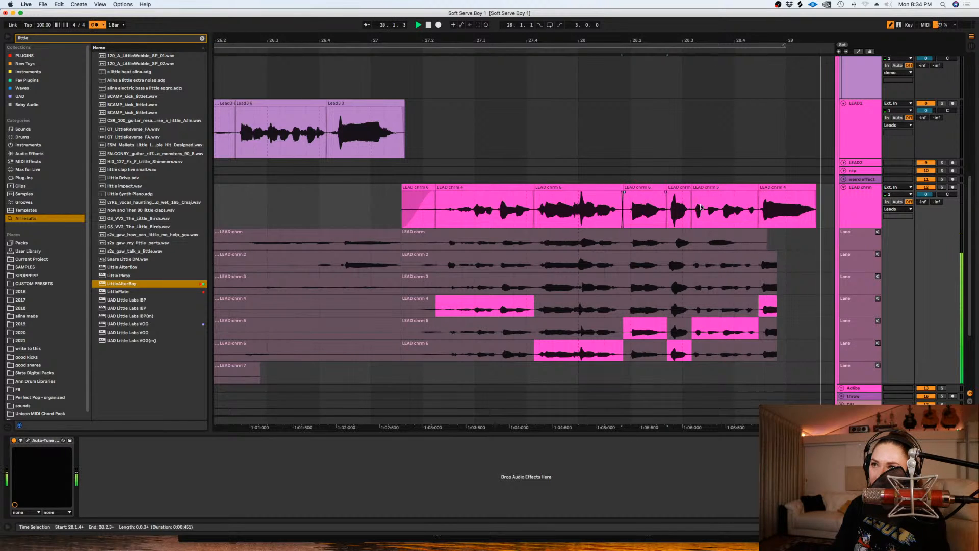
pyautogui.click(675, 205)
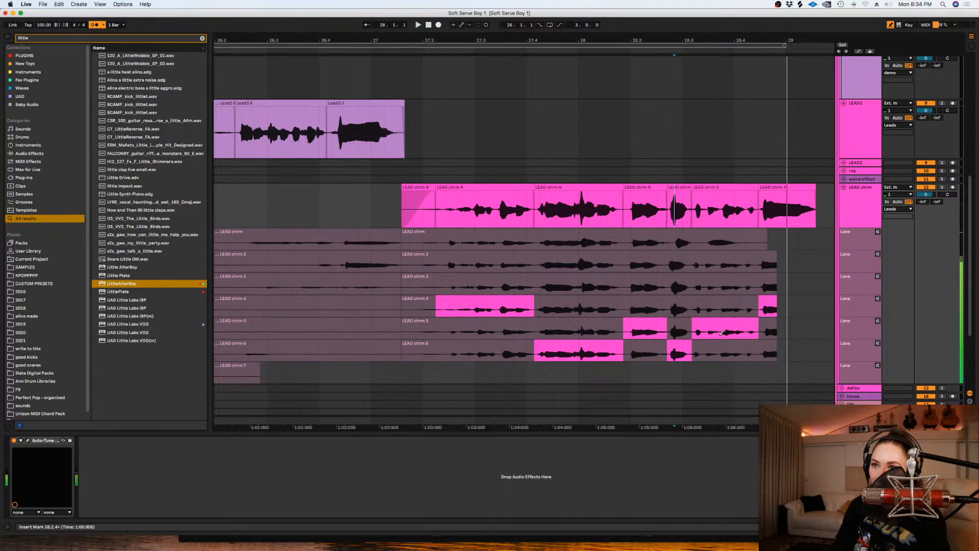
# - Comp take 4 into the LEAD chrm track from about 28.3.1 to 28.4.2 and play it back
pyautogui.moveTo(697, 307); pyautogui.dragTo(761, 311)
pyautogui.press('space')
pyautogui.press('space')
pyautogui.press('space')
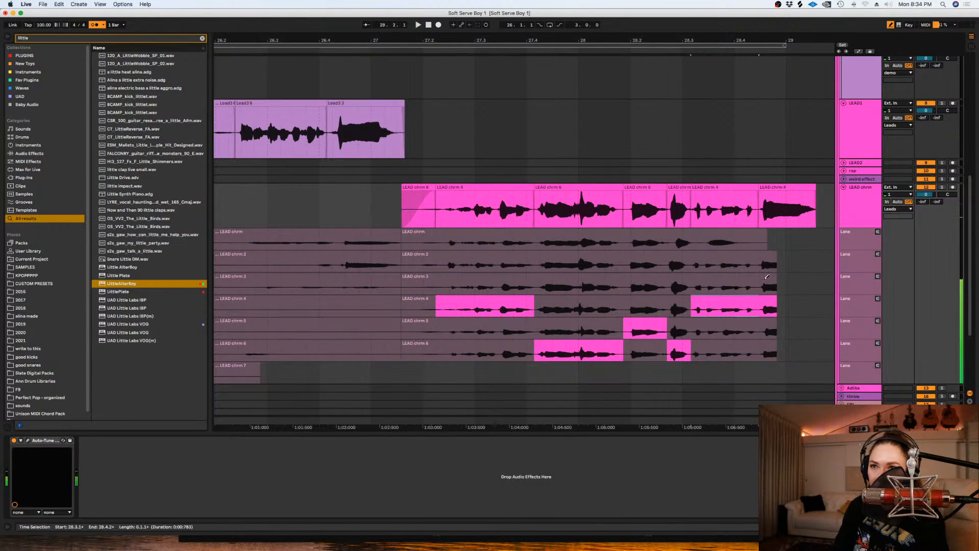
# - Comp take 3 into the end of the phrase from about 28.4.2 and extend its clip to about 29.1.4
pyautogui.moveTo(806, 287); pyautogui.dragTo(815, 287)
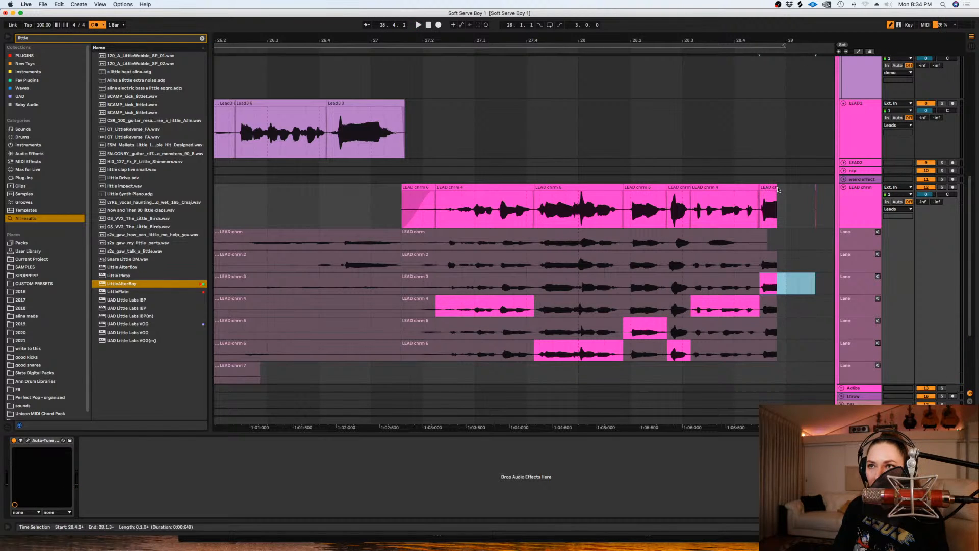
pyautogui.moveTo(777, 199); pyautogui.dragTo(818, 200)
pyautogui.press('space')
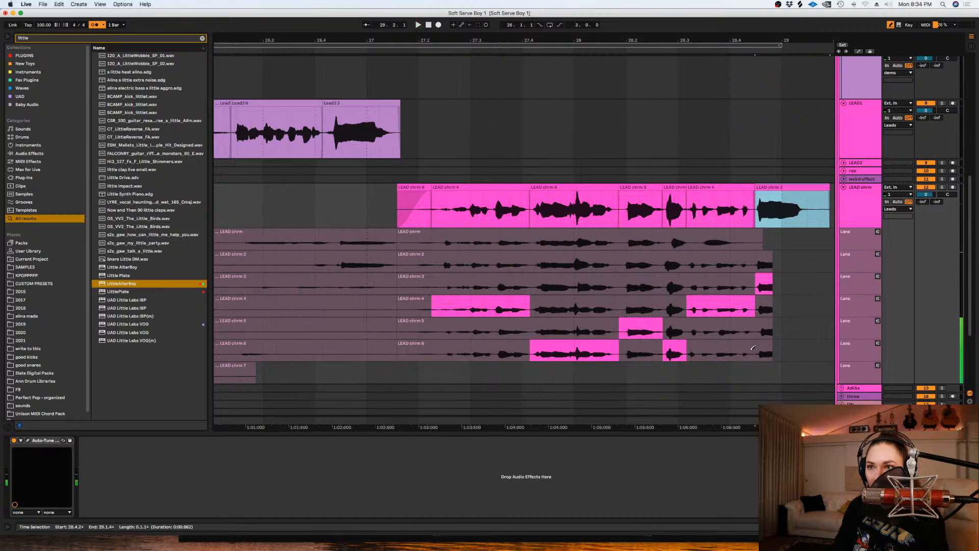
# - Try take 6 at the end of the phrase from about 28.4.2, play it back, and undo the swap
pyautogui.moveTo(757, 348); pyautogui.dragTo(783, 349)
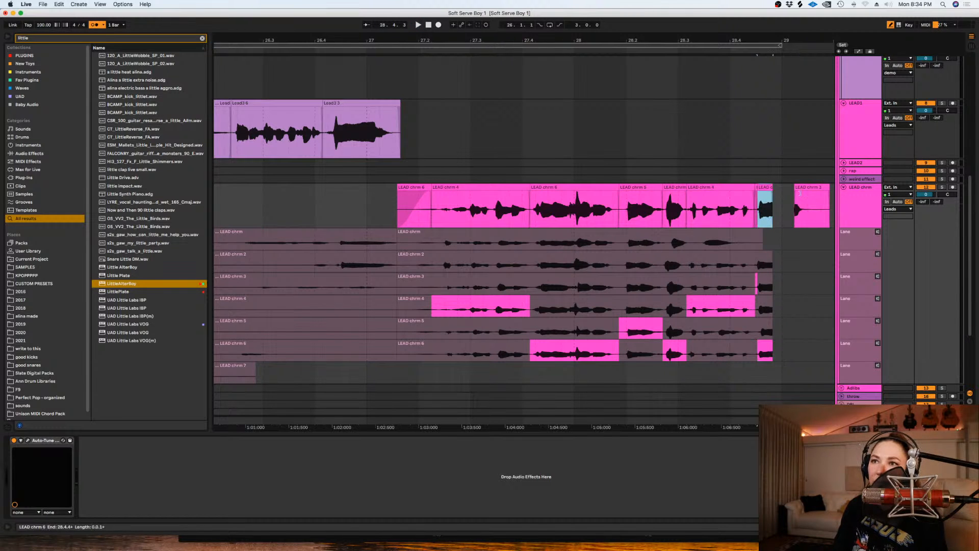
pyautogui.moveTo(784, 191); pyautogui.dragTo(817, 196)
pyautogui.click(744, 210)
pyautogui.press('space')
# - Move the start of the final take 3 clip slightly earlier and play back the phrase from about 27.1.3
pyautogui.press('space')
pyautogui.press('super+z')
pyautogui.press('super+z')
pyautogui.click(741, 211)
pyautogui.press('space')
pyautogui.moveTo(756, 190); pyautogui.dragTo(752, 189)
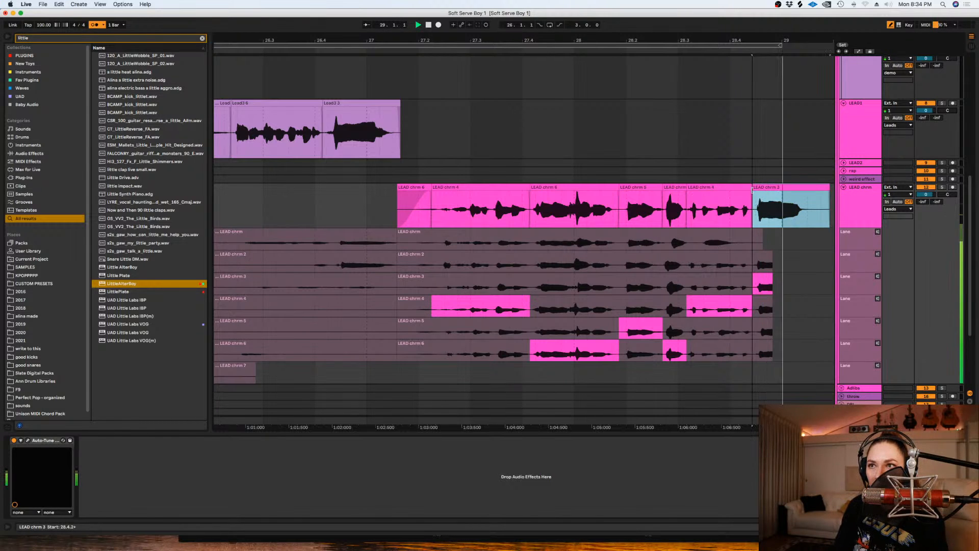
pyautogui.click(394, 203)
pyautogui.press('space')
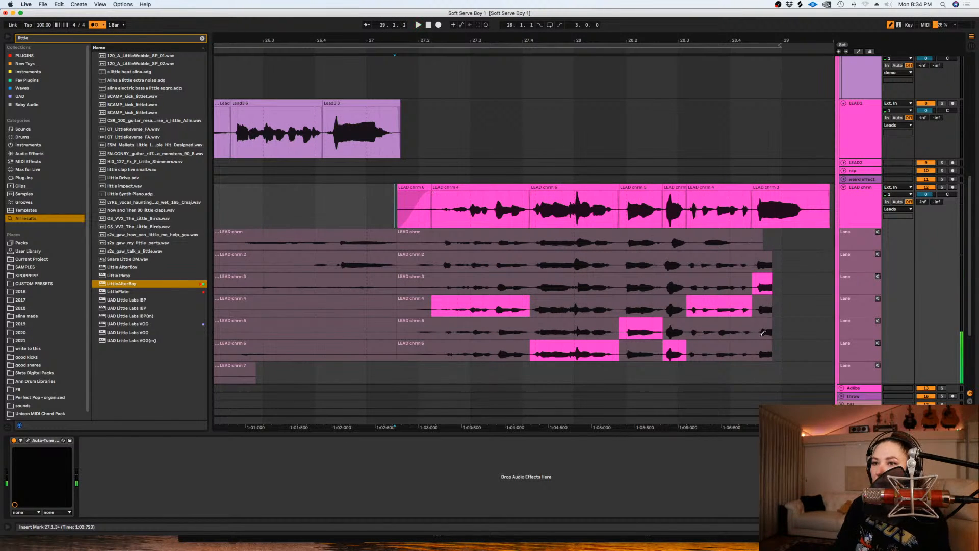
# - Comp take 4 into the end of the phrase from about 28.4.2 and extend its clip to about 29.1.2
pyautogui.moveTo(759, 302); pyautogui.dragTo(814, 306)
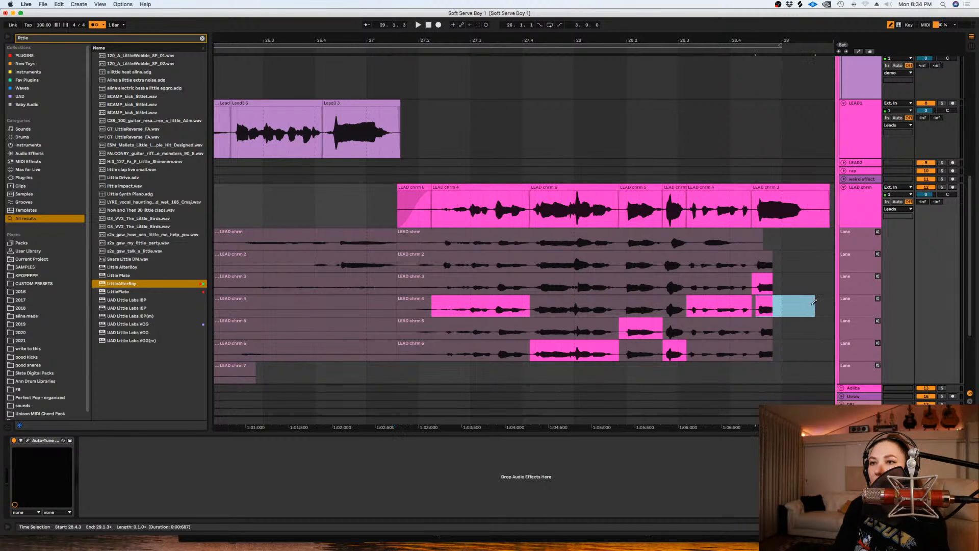
pyautogui.moveTo(769, 190); pyautogui.dragTo(300, 216)
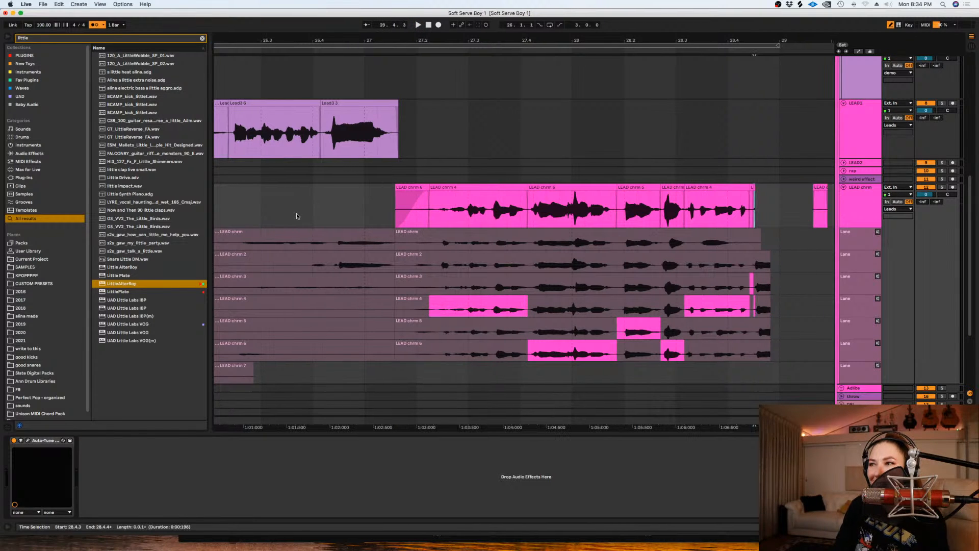
pyautogui.press('super+z')
pyautogui.moveTo(769, 187); pyautogui.dragTo(750, 194)
pyautogui.press('space')
pyautogui.click(761, 194)
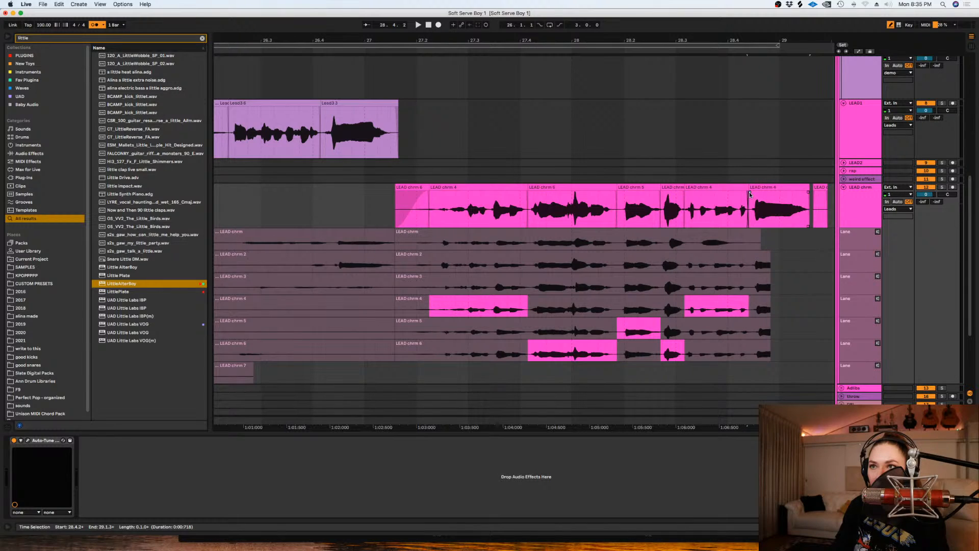
# - Play back the LEAD chrm phrase and move the join between its first two clips slightly later, to about 27.2.2
pyautogui.click(372, 203)
pyautogui.press('space')
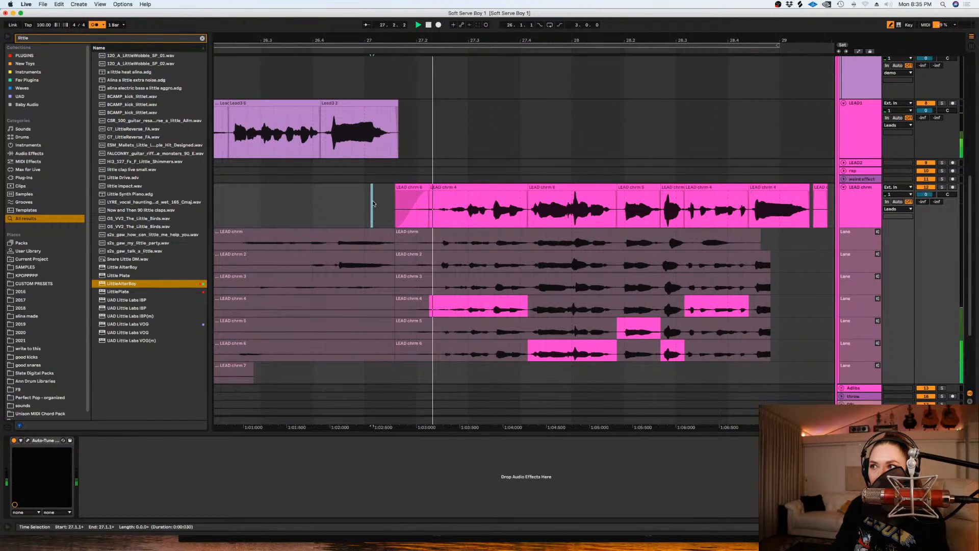
pyautogui.moveTo(427, 188); pyautogui.dragTo(436, 188)
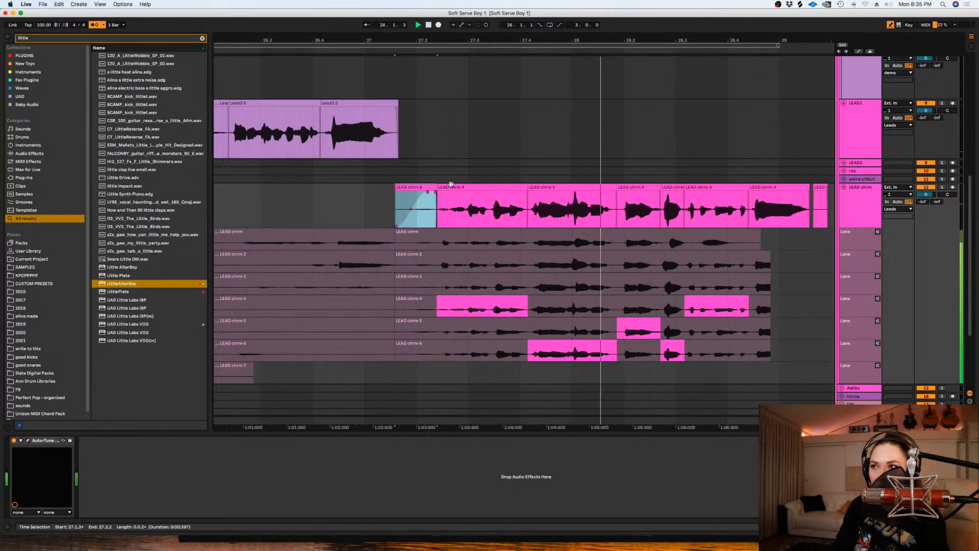
pyautogui.press('space')
# - Nudge the take 4 clip that starts at about 27.2.2 slightly later and play it back
pyautogui.click(455, 186)
pyautogui.press('+')
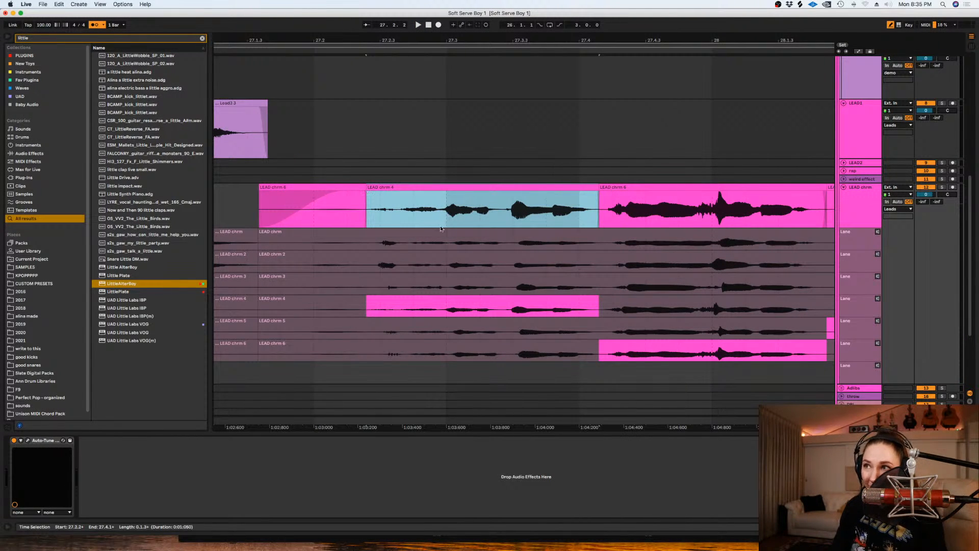
pyautogui.click(510, 192)
pyautogui.moveTo(510, 193); pyautogui.dragTo(510, 194)
pyautogui.press('space')
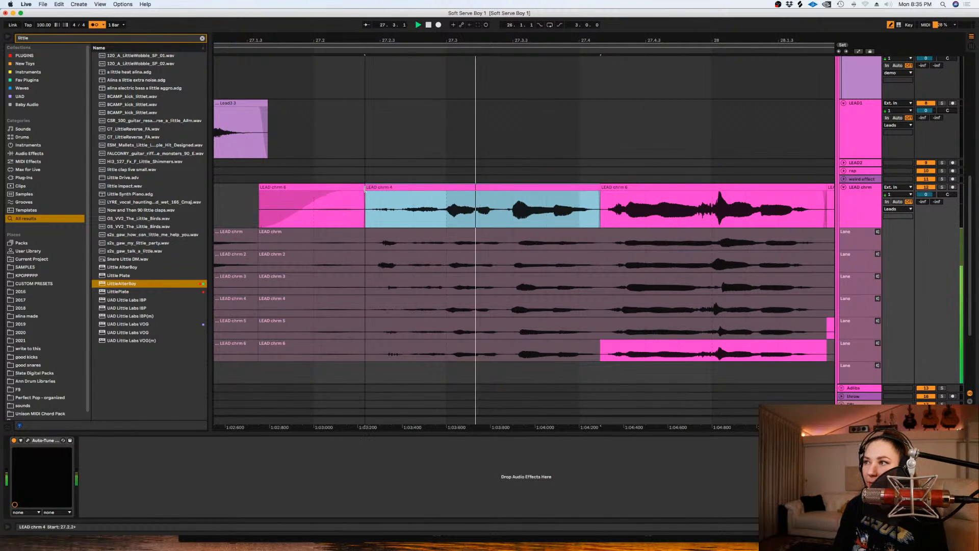
# - Fine-tune the timing of the take 4 clip at 27.2.2 and extend its start back to the preceding clip
pyautogui.click(384, 197)
pyautogui.press('space')
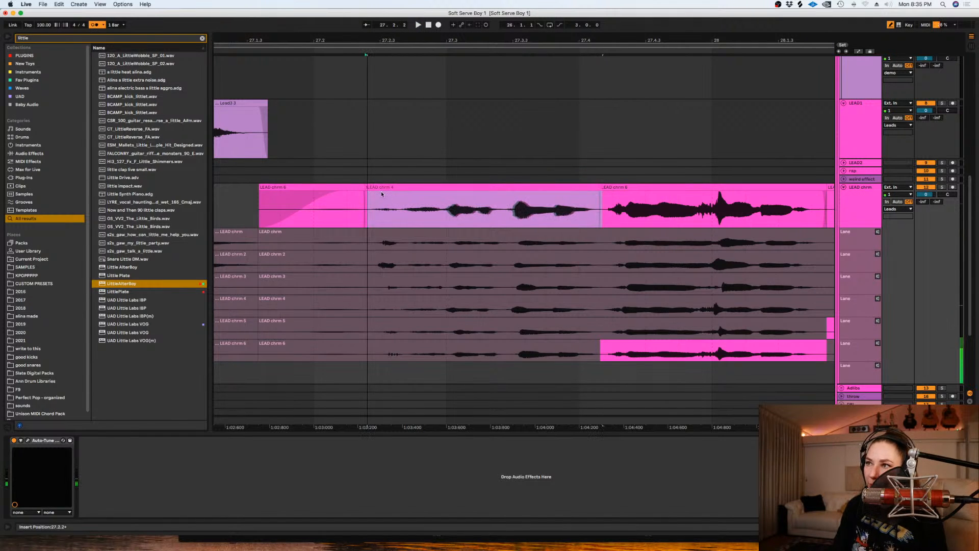
pyautogui.click(381, 191)
pyautogui.press('space')
pyautogui.moveTo(366, 189); pyautogui.dragTo(365, 189)
pyautogui.click(367, 193)
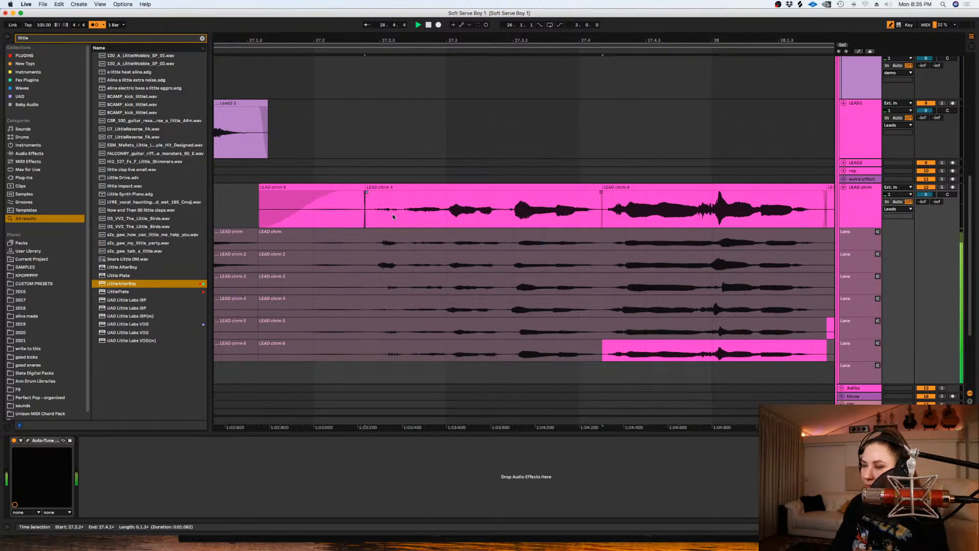
# - Play back the comp from about 27.4.2 and deactivate the LEAD chrm clips from about 28.2.4 to the phrase's end
pyautogui.press('-')
pyautogui.press('-')
pyautogui.press('space')
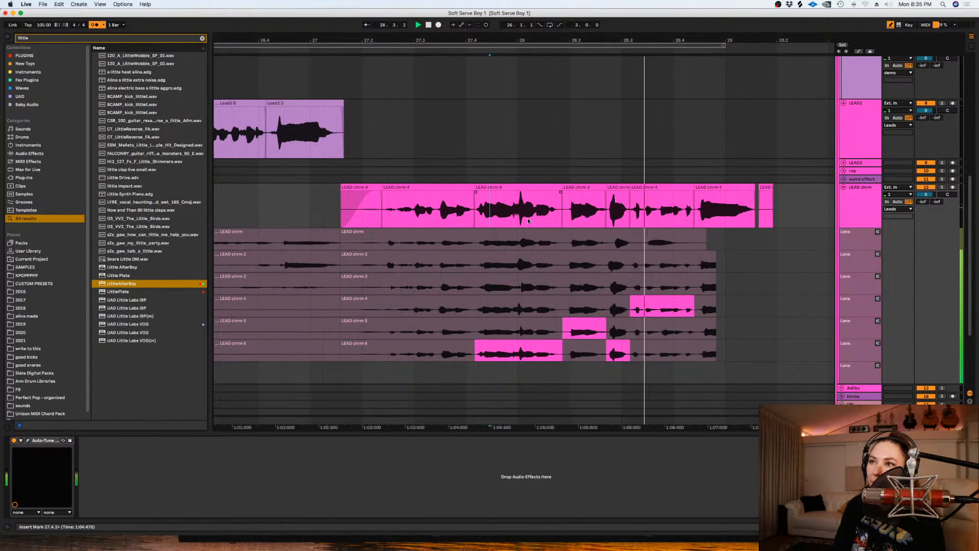
pyautogui.press('space')
pyautogui.click(619, 188)
pyautogui.keyDown('shift'); pyautogui.click(763, 186); pyautogui.keyUp('shift')
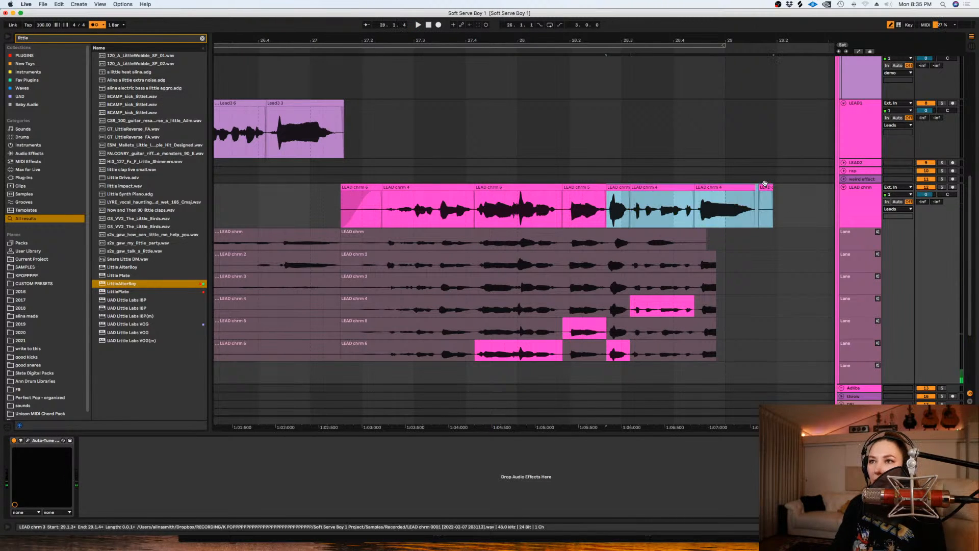
pyautogui.press('0')
# - Set the fixed grid to 1 Bar and hide the take lanes of the LEAD chrm track
pyautogui.rightClick(675, 139)
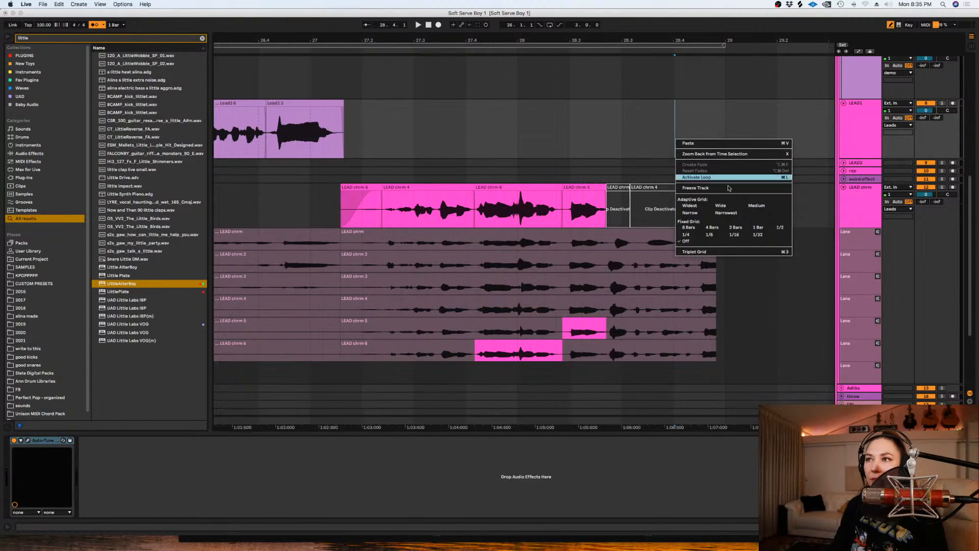
pyautogui.click(779, 226)
pyautogui.rightClick(734, 111)
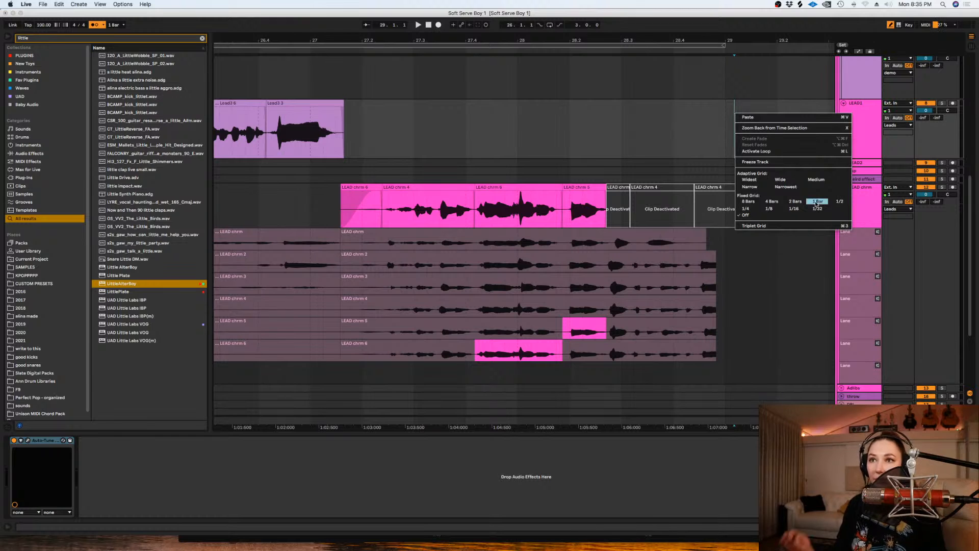
pyautogui.click(816, 202)
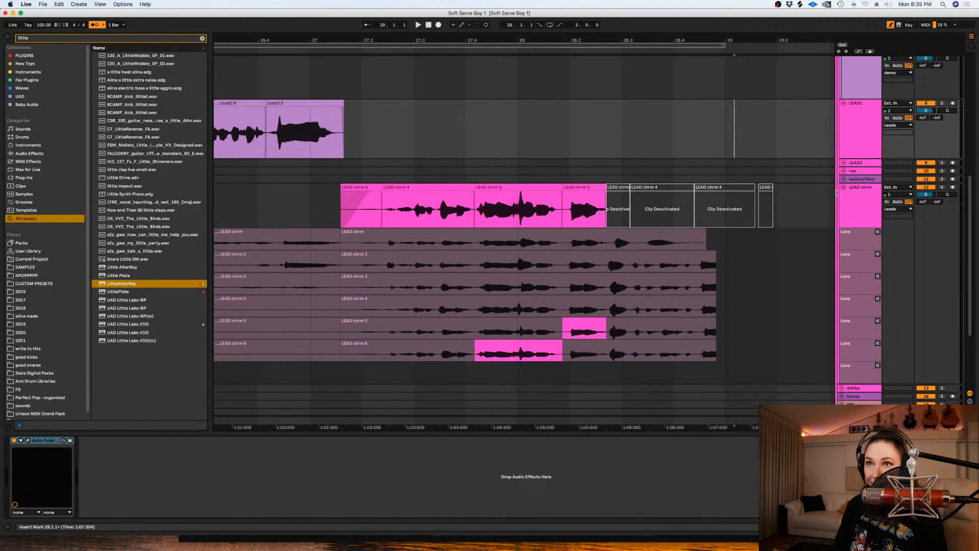
pyautogui.click(846, 197)
pyautogui.press('super+alt+u')
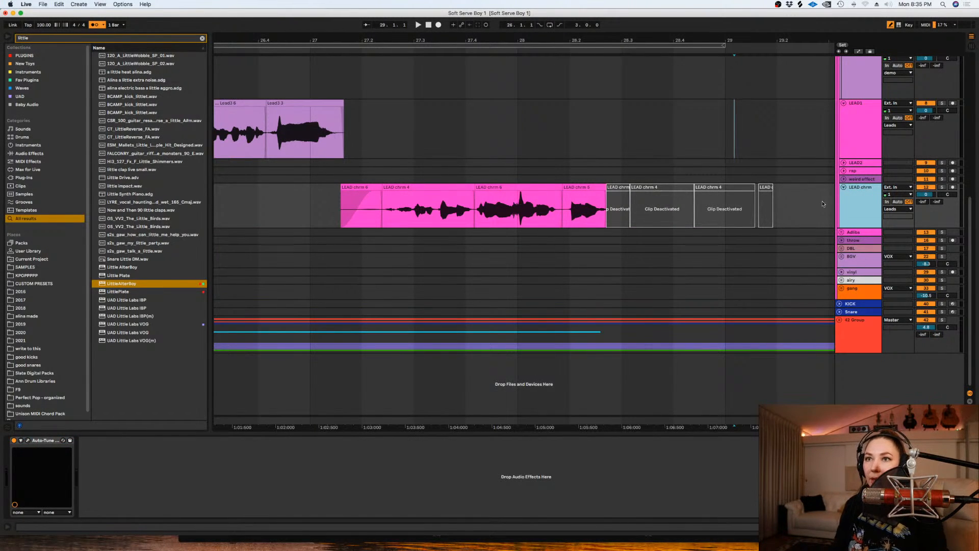
# - Duplicate the LEAD chrm track and delete the copied clips from the duplicate
pyautogui.click(773, 209)
pyautogui.press('-')
pyautogui.press('-')
pyautogui.press('-')
pyautogui.press('-')
pyautogui.press('-')
pyautogui.click(855, 203)
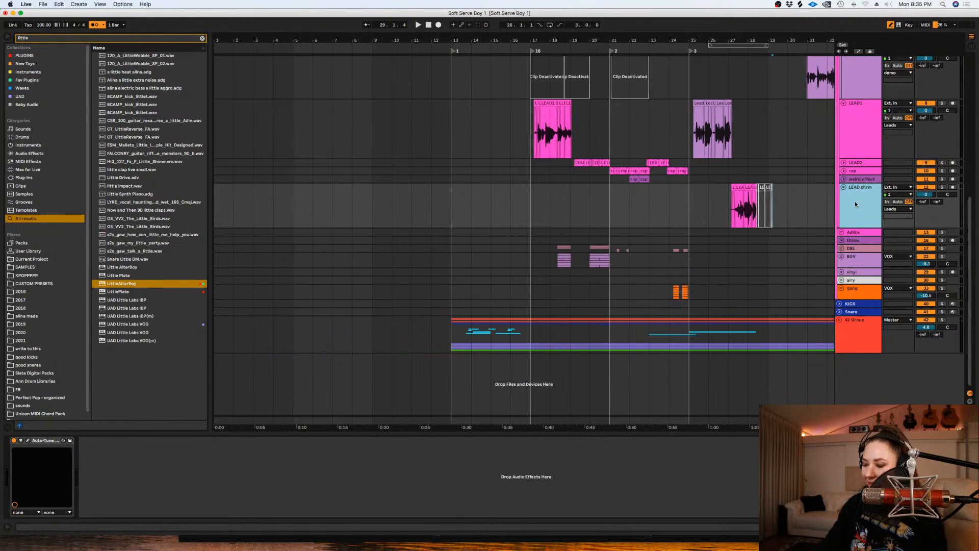
pyautogui.press('super+d')
pyautogui.moveTo(726, 247); pyautogui.dragTo(784, 247)
pyautogui.press('Delete')
# - Select bars 27 to 30 on the duplicated LEAD chrm track and loop that range
pyautogui.click(740, 246)
pyautogui.press('+')
pyautogui.press('+')
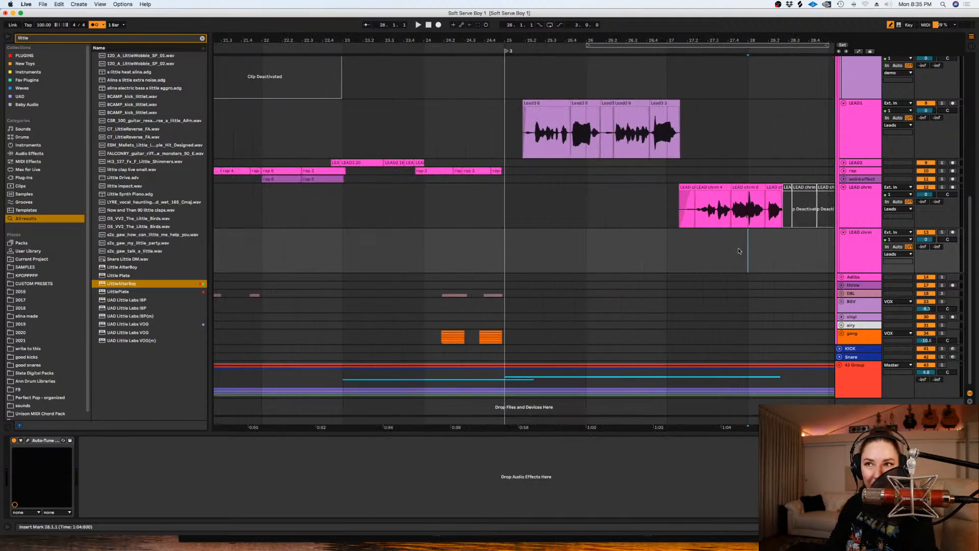
pyautogui.hscroll(5, 722, 425)
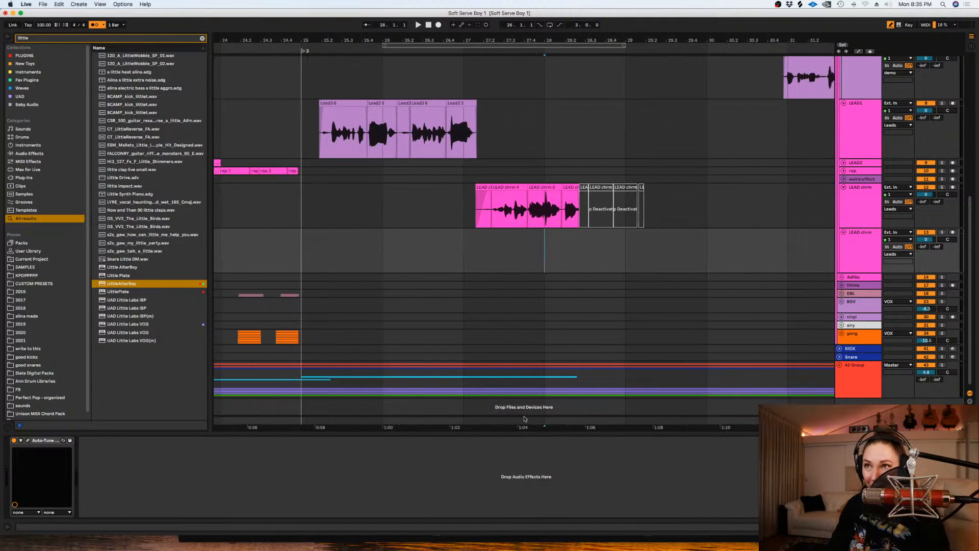
pyautogui.moveTo(706, 252); pyautogui.dragTo(469, 262)
pyautogui.press('super+l')
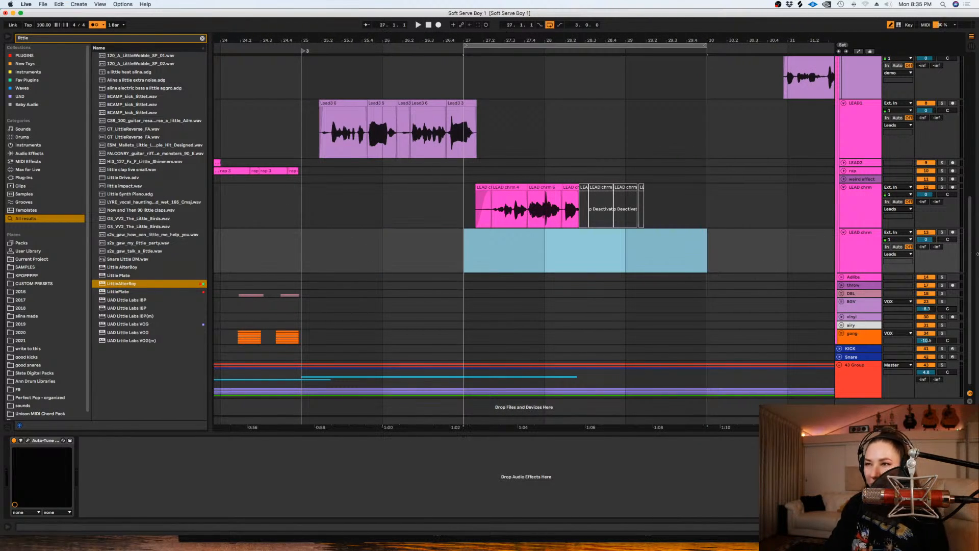
# - Arm the duplicated LEAD chrm track and record a vocal take from bar 27
pyautogui.click(952, 233)
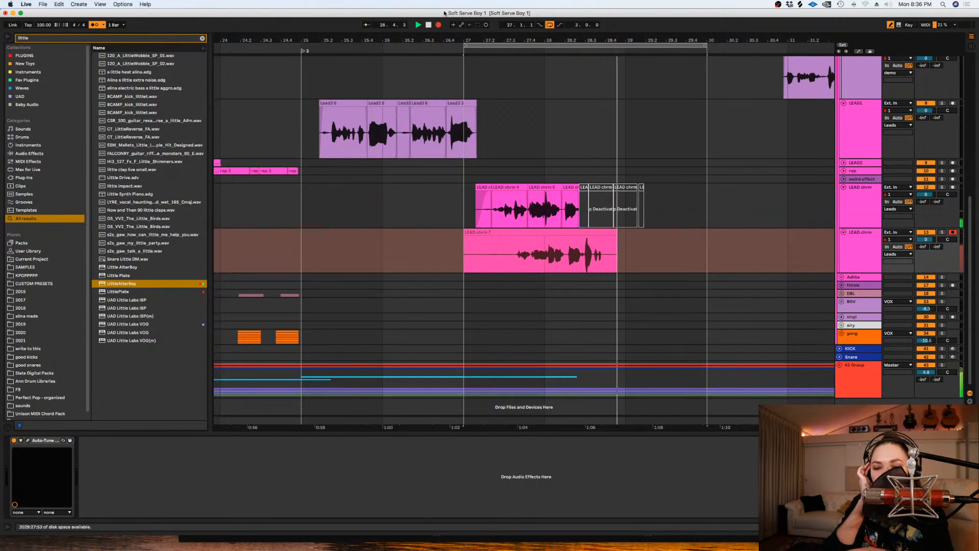
pyautogui.press('space')
# - Set the fixed grid to 1/16, clear the recorded clip and loop 27.1.1 to 29.3.1 on the duplicated LEAD chrm track
pyautogui.rightClick(784, 252)
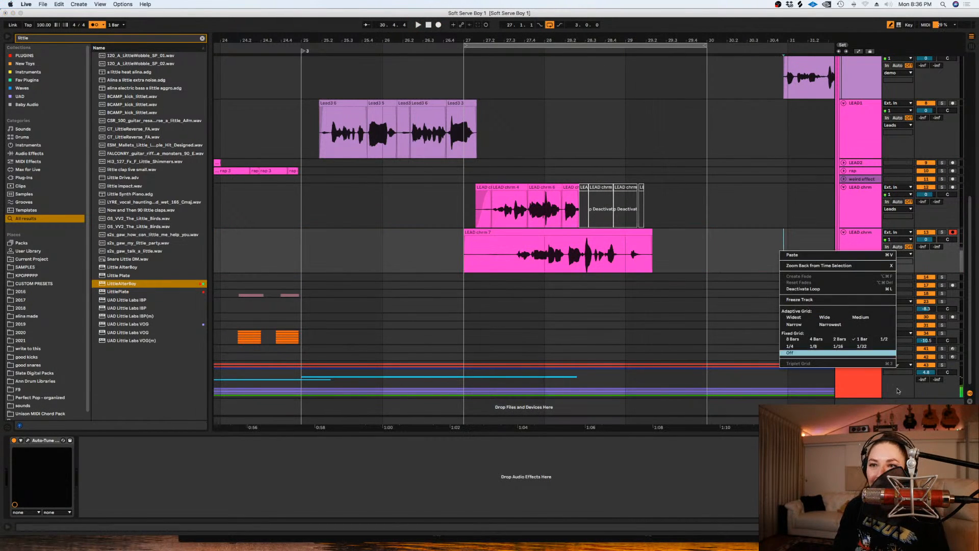
pyautogui.click(844, 348)
pyautogui.press('super+z')
pyautogui.moveTo(665, 248); pyautogui.dragTo(384, 251)
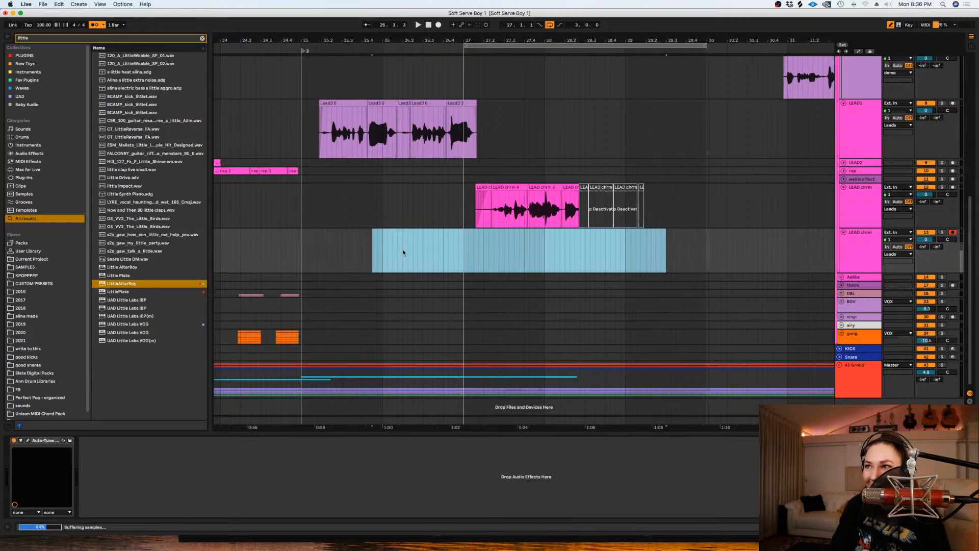
pyautogui.moveTo(454, 252); pyautogui.dragTo(463, 248)
pyautogui.press('super+l')
# - Record further vocal takes on the duplicated LEAD chrm track over the looped range
pyautogui.press('space')
pyautogui.click(438, 25)
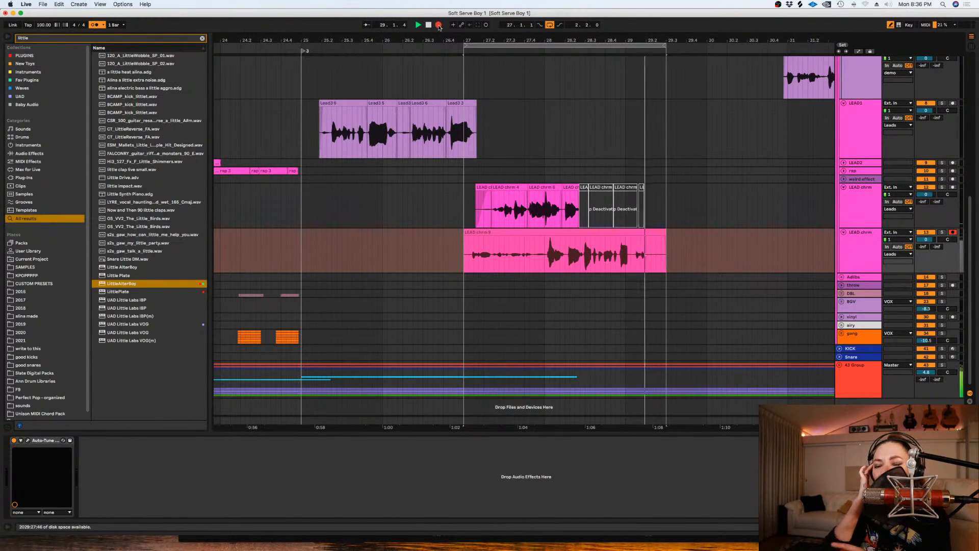
pyautogui.press('space')
# - Toggle the G#/Ab note in the duplicated track's Auto-Tune EFX+ and close the plug-in window
pyautogui.click(340, 455)
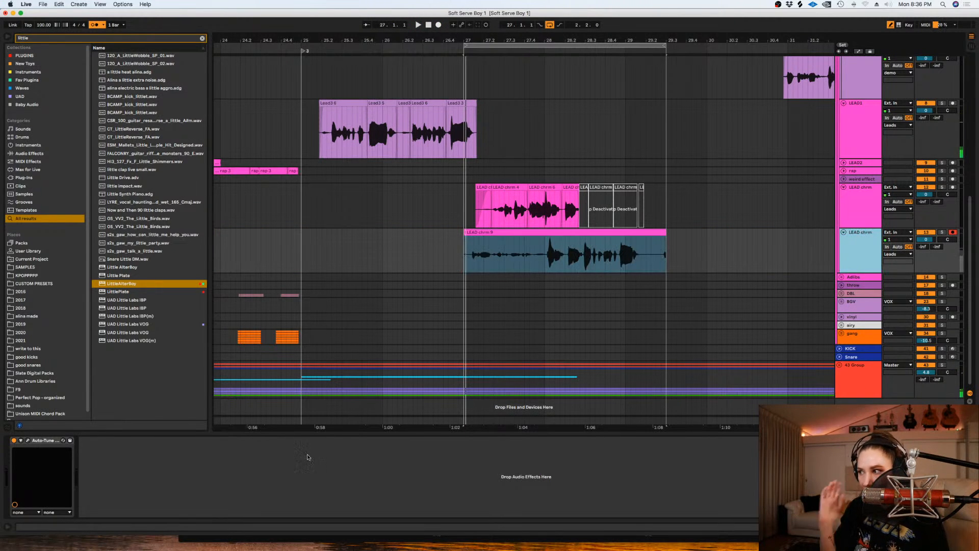
pyautogui.click(27, 441)
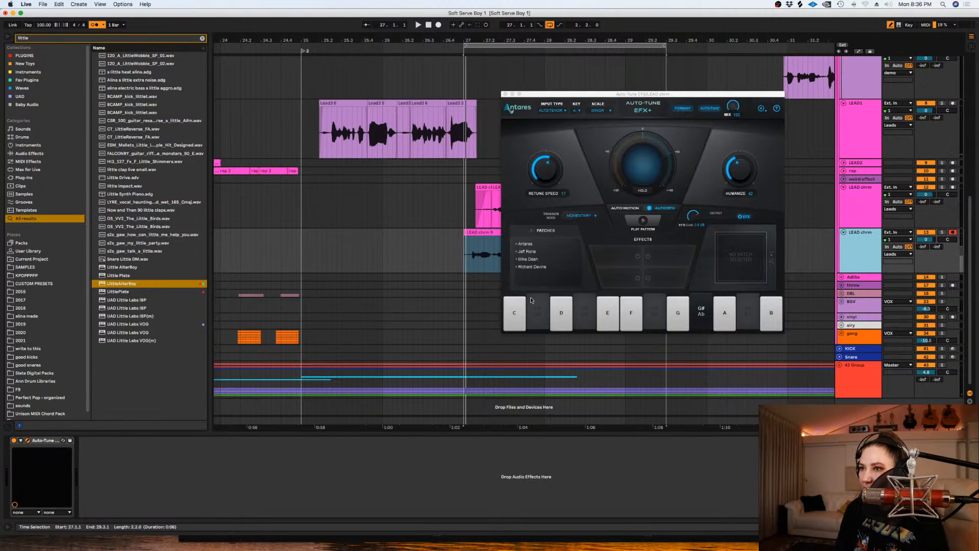
pyautogui.click(702, 318)
pyautogui.click(512, 95)
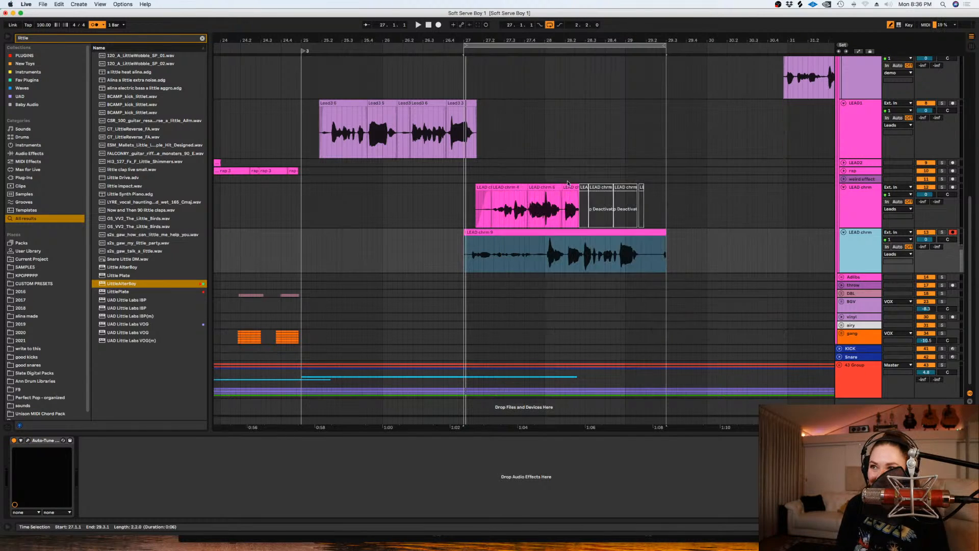
# - Delete the start of the new take's clip up to 28.2.1 and show the duplicated track's take lanes
pyautogui.moveTo(567, 252); pyautogui.dragTo(449, 253)
pyautogui.press('Delete')
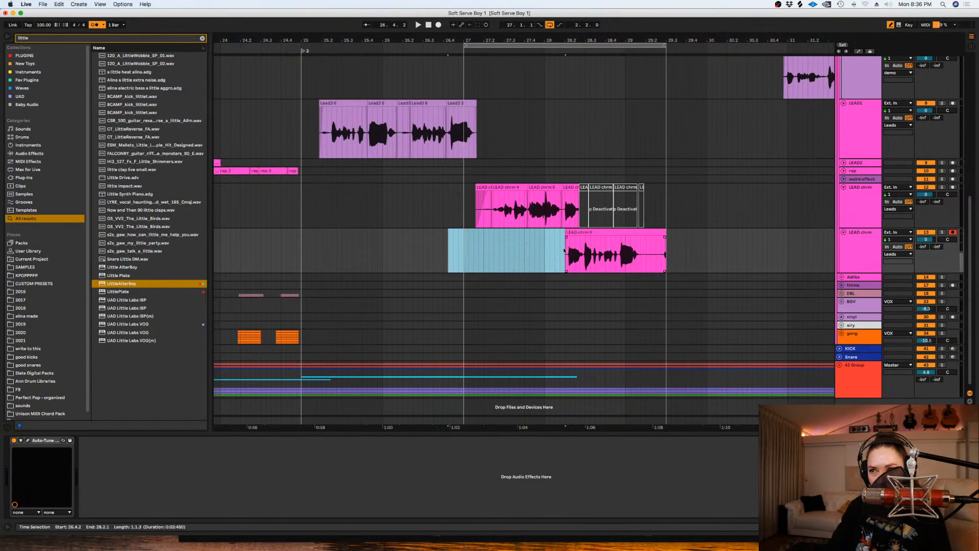
pyautogui.click(539, 249)
pyautogui.press('+')
pyautogui.press('+')
pyautogui.press('alt+super+u')
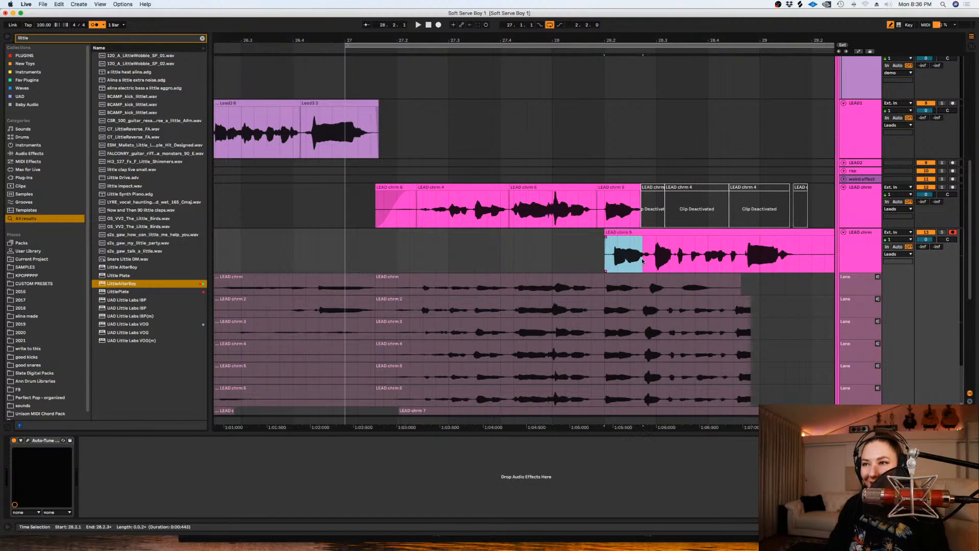
# - Nudge the portions of takes 7 to 9 after about 28.2.1 slightly earlier in the take lanes
pyautogui.hscroll(5, 705, 326)
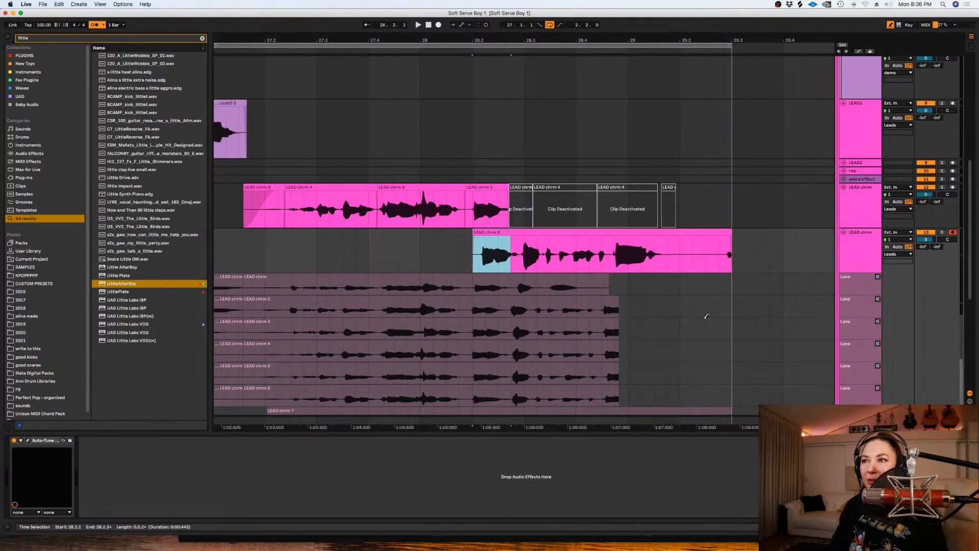
pyautogui.scroll(-4, 706, 316)
pyautogui.scroll(-1, 706, 316)
pyautogui.scroll(3, 704, 301)
pyautogui.scroll(-3, 704, 286)
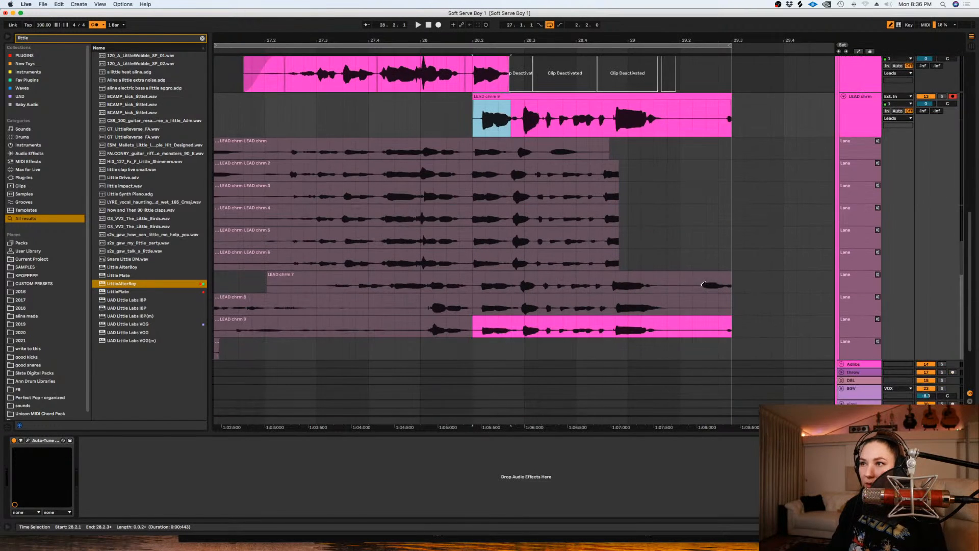
pyautogui.scroll(1, 705, 287)
pyautogui.moveTo(769, 363); pyautogui.dragTo(474, 311)
pyautogui.moveTo(496, 121); pyautogui.dragTo(491, 121)
pyautogui.press('super+z')
pyautogui.moveTo(736, 356); pyautogui.dragTo(490, 306)
pyautogui.press('space')
# - Try to move the ending clip onto the original LEAD chrm track, starting at about 28.1.4
pyautogui.moveTo(488, 118); pyautogui.dragTo(488, 85)
pyautogui.press('space')
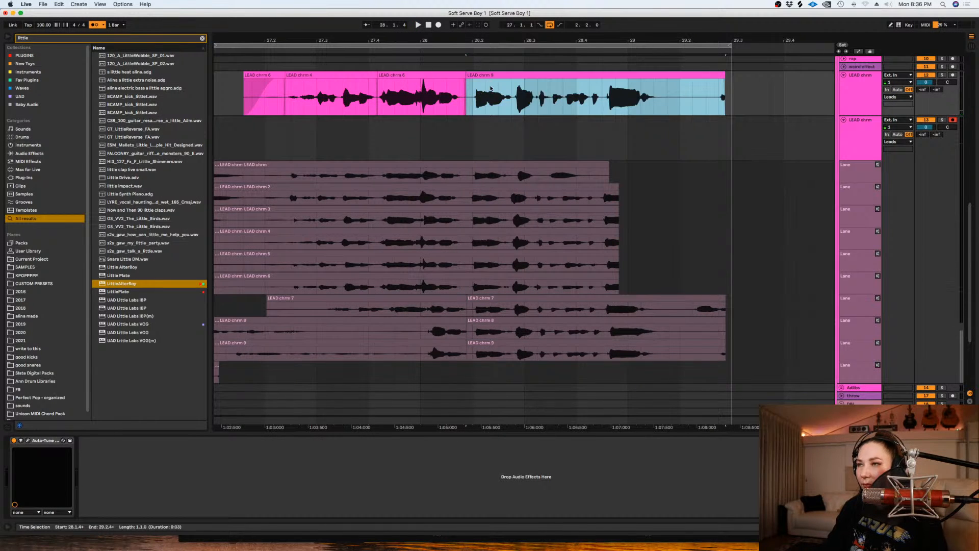
pyautogui.press('super+z')
# - Delete the duplicated track's clip material before about 28.2.4 and play back from about 28.1.4
pyautogui.moveTo(433, 148); pyautogui.dragTo(516, 148)
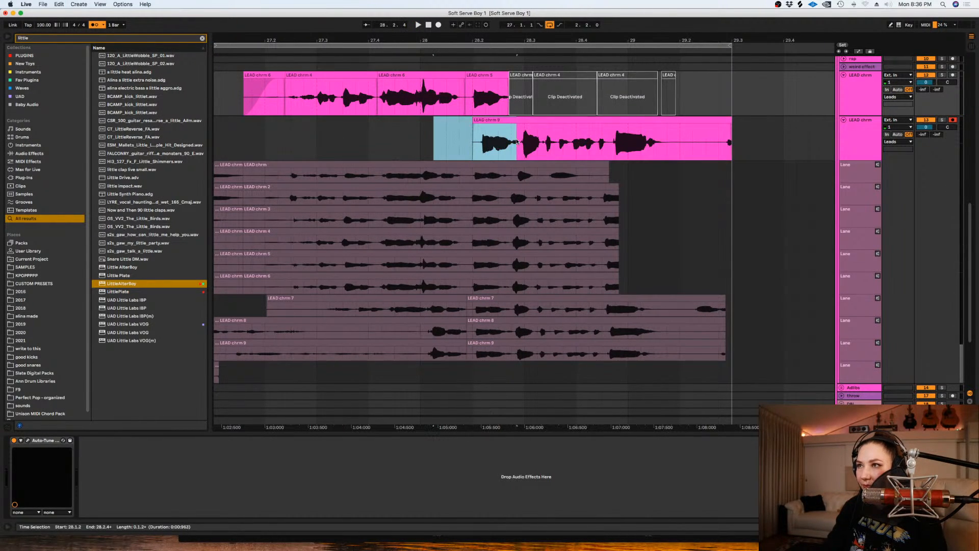
pyautogui.press('Delete')
pyautogui.click(458, 147)
pyautogui.press('space')
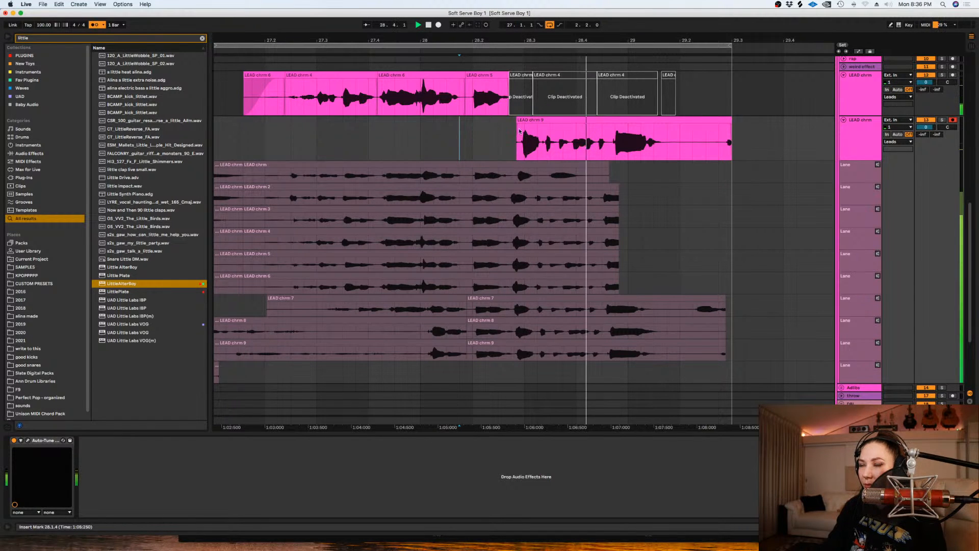
pyautogui.press('space')
# - Replace the remaining clip on the duplicated track with take 9 from about 28.2.4 to 29.2.2 and play it
pyautogui.click(615, 120)
pyautogui.press('Delete')
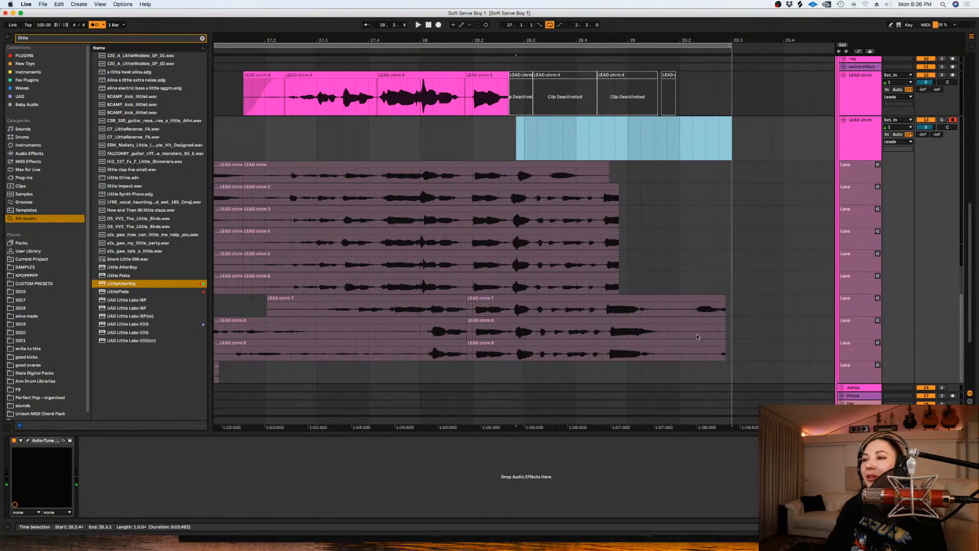
pyautogui.press('b')
pyautogui.moveTo(691, 353); pyautogui.dragTo(515, 350)
pyautogui.press('space')
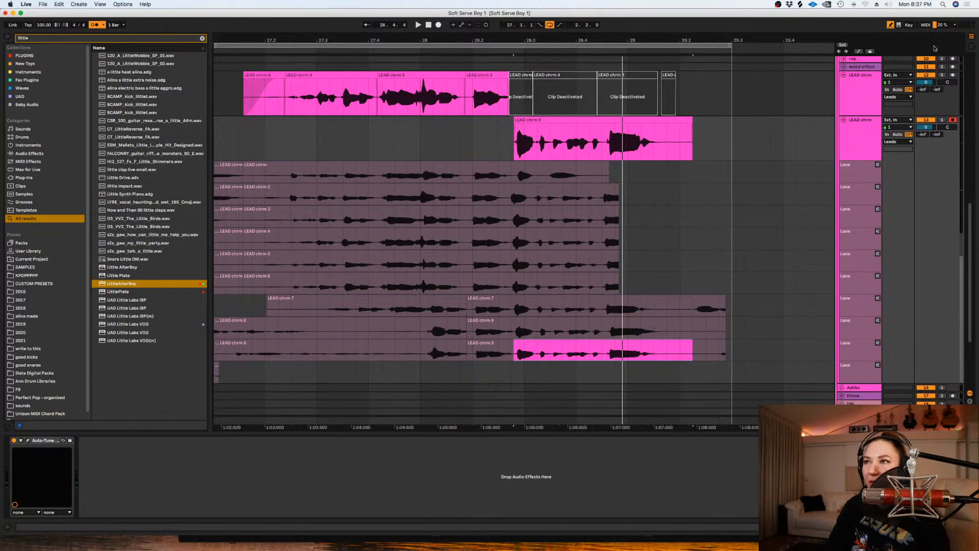
# - Turn on the G#/Ab note in the duplicated track's Auto-Tune EFX+ and close the plug-in window
pyautogui.click(28, 440)
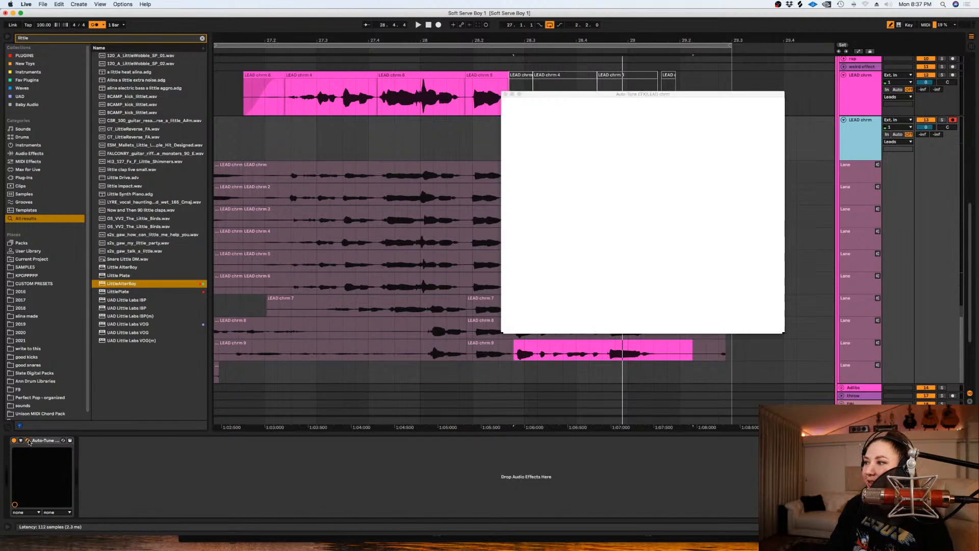
pyautogui.click(692, 309)
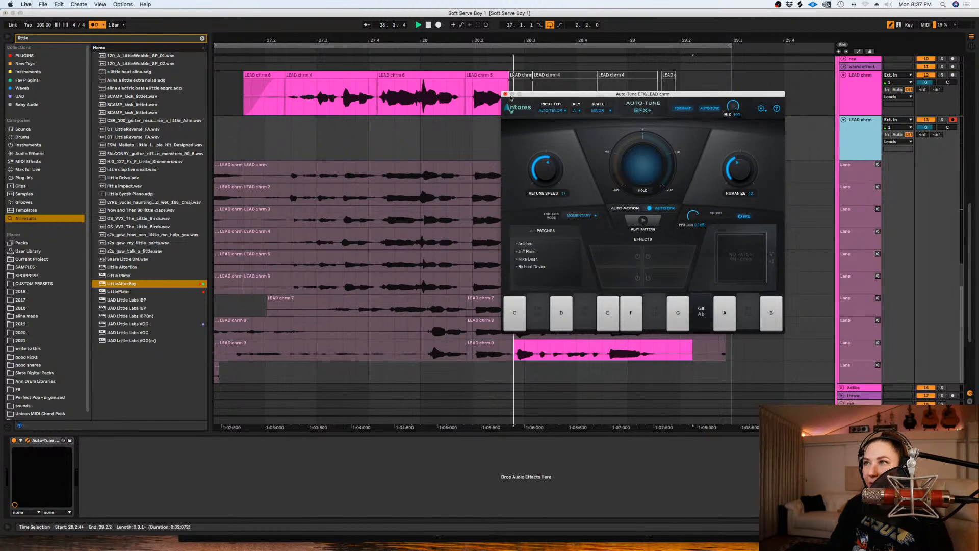
pyautogui.click(505, 94)
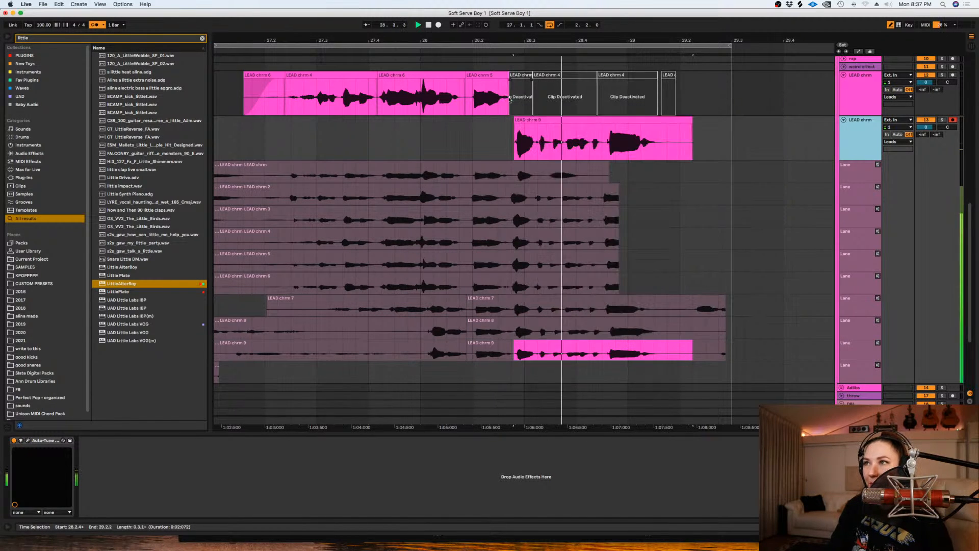
# - Nudge the take 9 clip slightly earlier and try take 8 from 28.2.3 to 29.2.1 in its place
pyautogui.click(591, 119)
pyautogui.press('space')
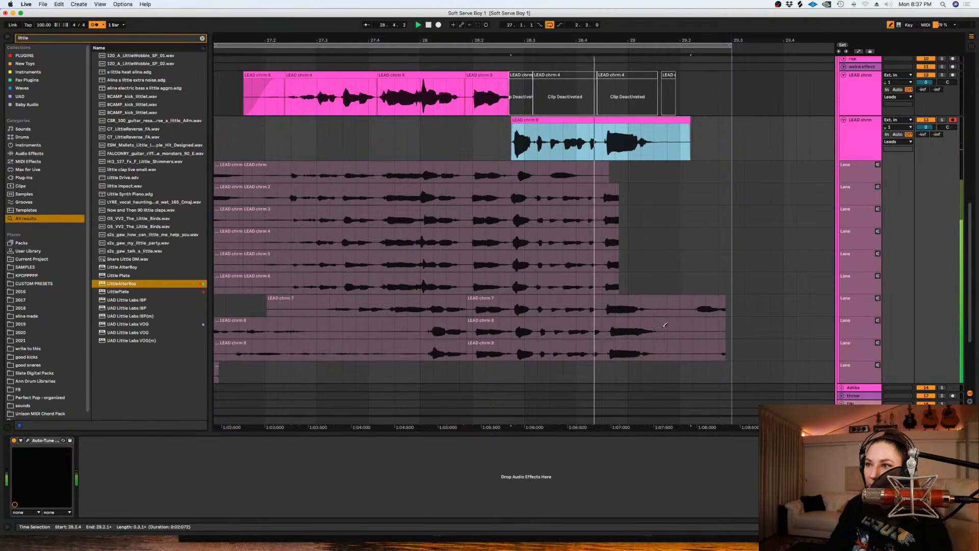
pyautogui.moveTo(665, 326); pyautogui.dragTo(498, 329)
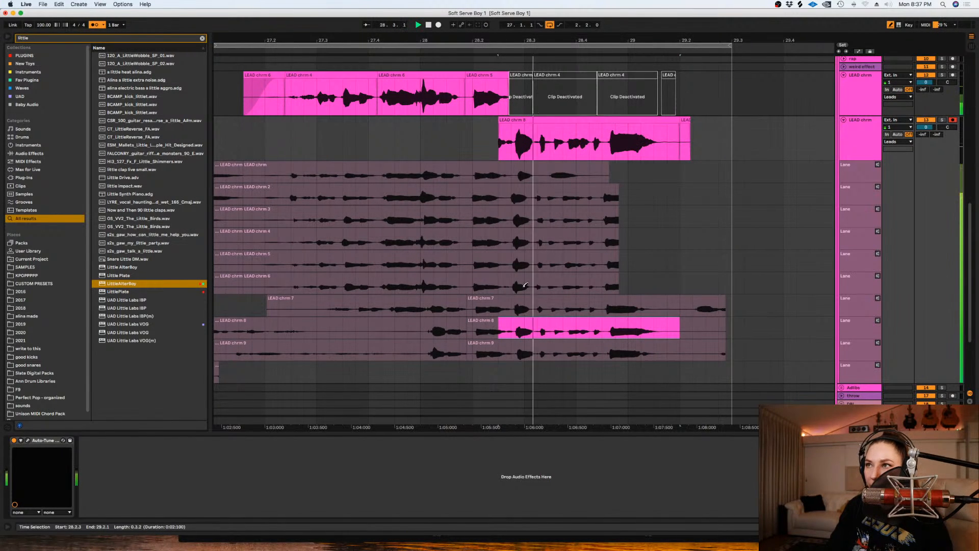
pyautogui.press('super+z')
# - Comp the ending from take 9 between 28.2.3 and 28.3.2 and take 7 from there to about 29.2.1
pyautogui.moveTo(679, 308); pyautogui.dragTo(510, 313)
pyautogui.moveTo(535, 346); pyautogui.dragTo(498, 347)
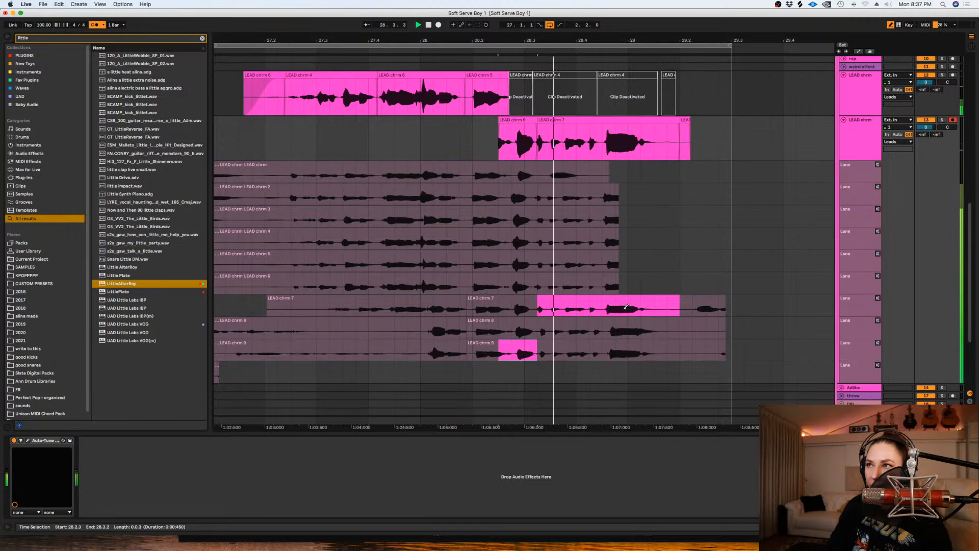
pyautogui.press('space')
# - Deactivate the duplicate's take 9 clip, reactivate the first deactivated clip on the original LEAD chrm track and play from 28.2.3
pyautogui.click(521, 120)
pyautogui.press('0')
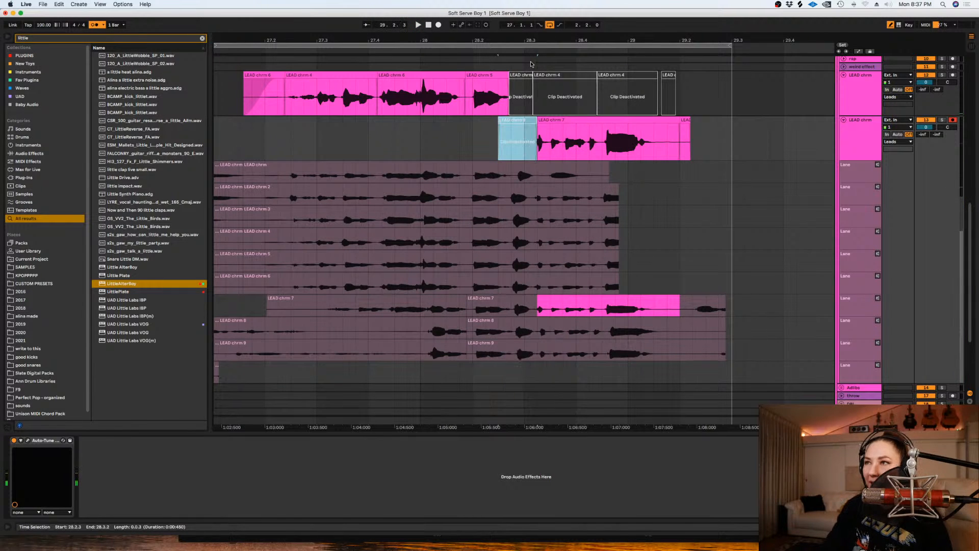
pyautogui.click(519, 75)
pyautogui.press('0')
pyautogui.click(499, 102)
pyautogui.press('space')
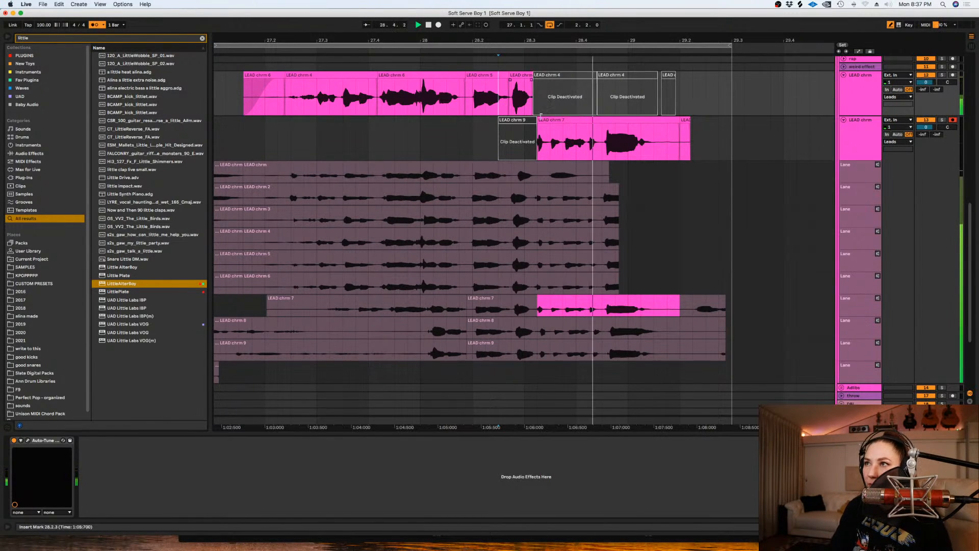
pyautogui.press('space')
# - Try take 9 for the ending from about 28.3.2 to 29.2.1
pyautogui.moveTo(669, 354); pyautogui.dragTo(537, 352)
pyautogui.press('space')
pyautogui.press('Up')
pyautogui.press('Up')
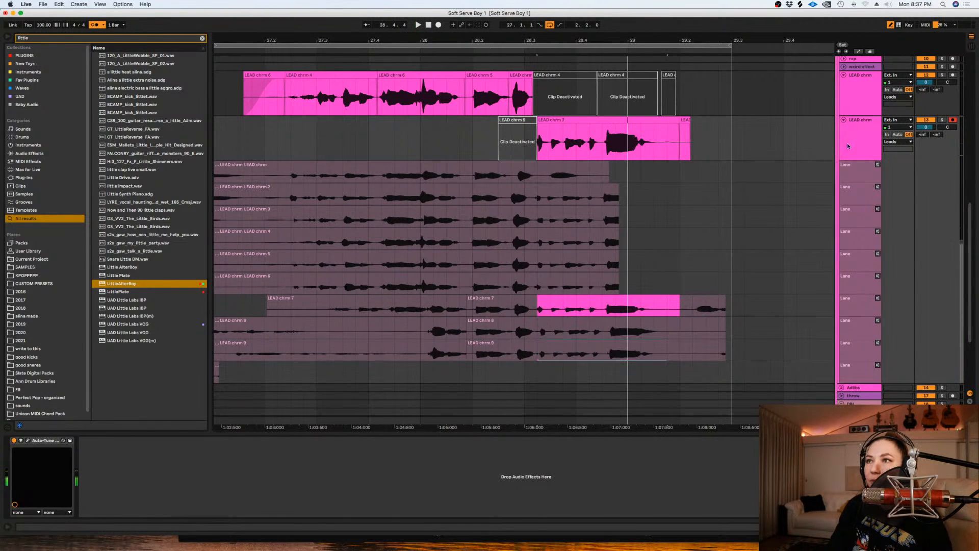
# - Play take 7's last word from 28.4.3 and try take 9 from 28.4.3 to 29.2.2 instead
pyautogui.click(854, 145)
pyautogui.click(601, 153)
pyautogui.press('space')
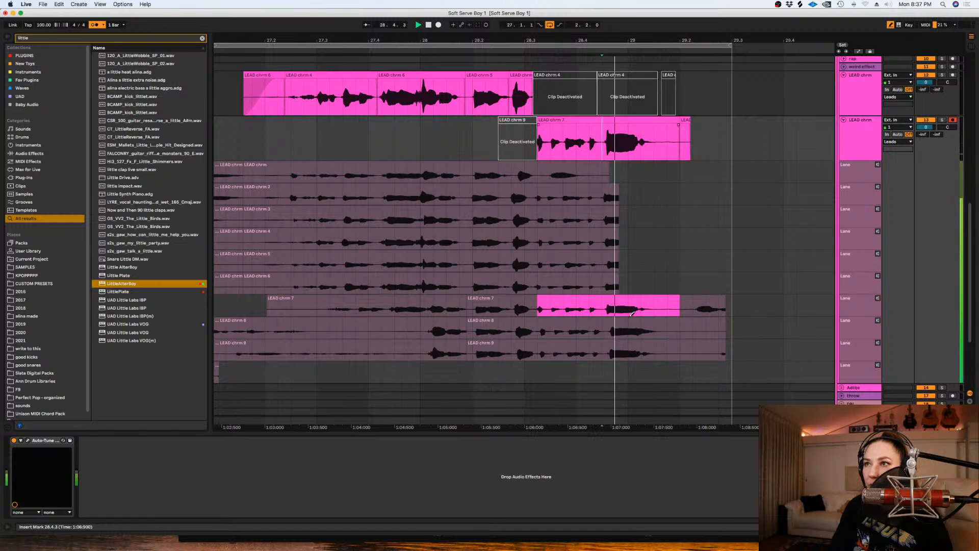
pyautogui.press('space')
pyautogui.moveTo(602, 351); pyautogui.dragTo(691, 349)
pyautogui.press('space')
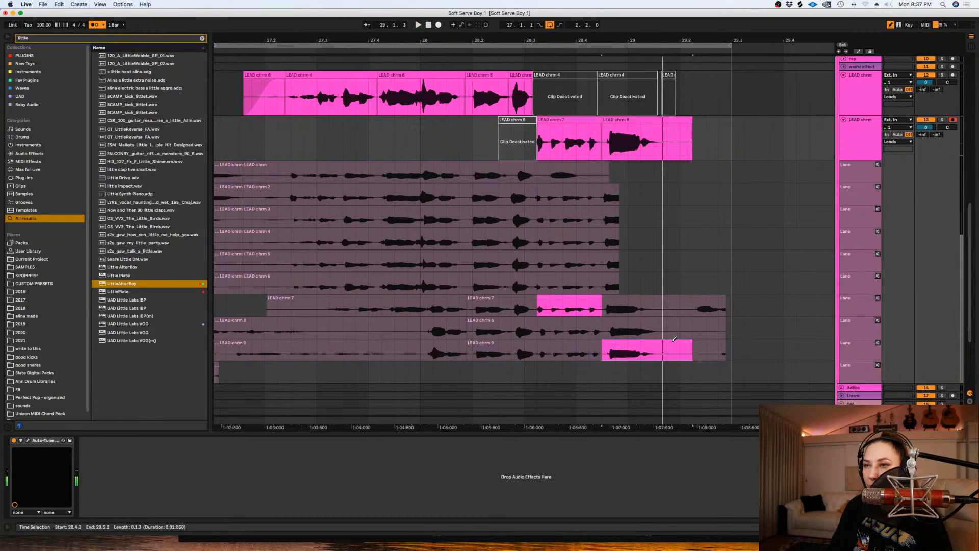
pyautogui.press('Up')
pyautogui.press('Up')
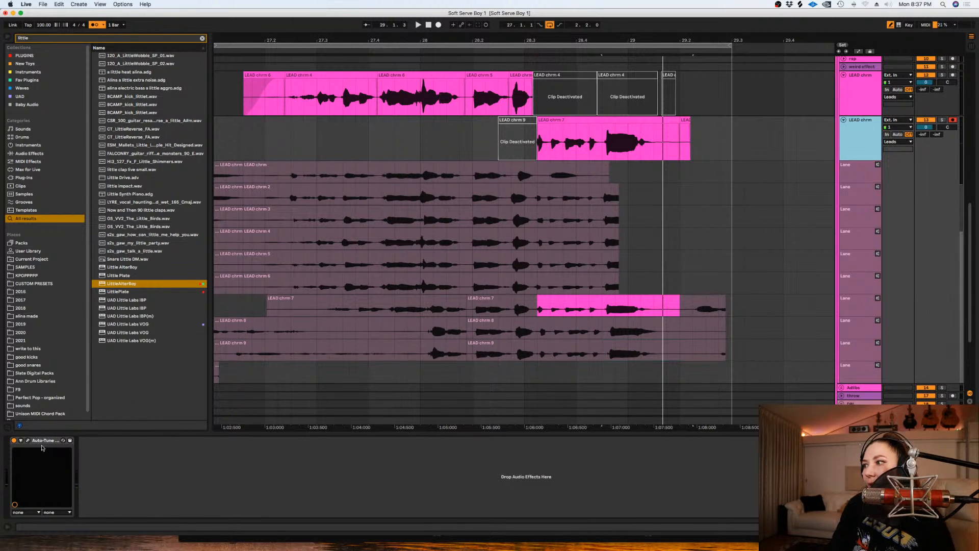
# - Turn off the G#/Ab note in the duplicate's Auto-Tune EFX+ and hide the track's take lanes
pyautogui.click(28, 441)
pyautogui.click(704, 309)
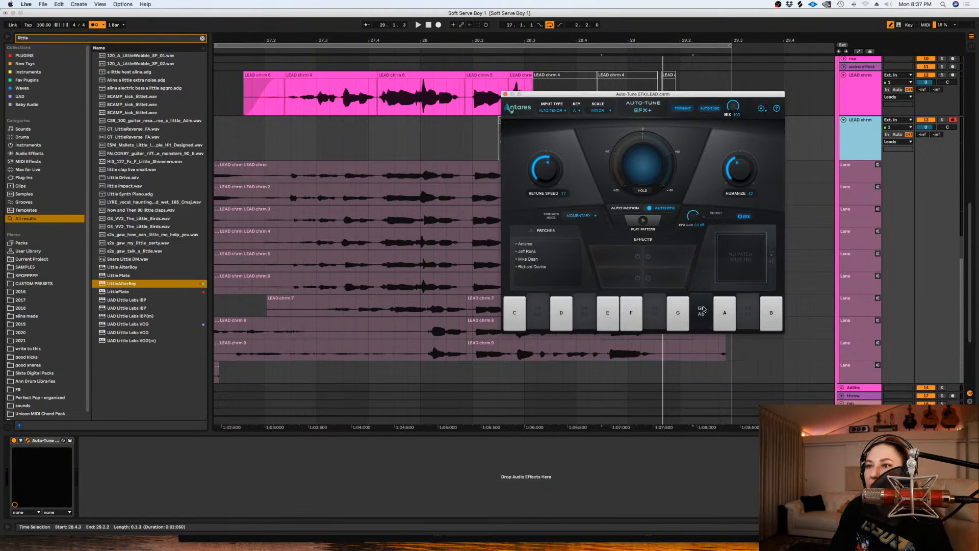
pyautogui.click(504, 95)
pyautogui.click(843, 127)
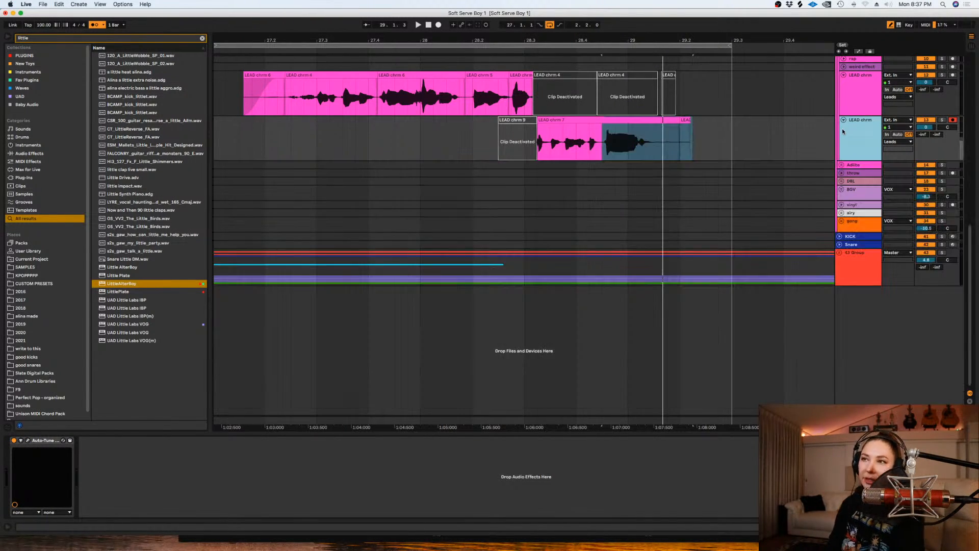
# - Trim the tail of the duplicate's take 7 clip and extend its start to meet the active clip above, playing it back
pyautogui.moveTo(718, 148); pyautogui.dragTo(655, 127)
pyautogui.moveTo(538, 127)
pyautogui.mouseDown()
pyautogui.moveTo(500, 127)
pyautogui.moveTo(534, 127)
pyautogui.mouseUp()
pyautogui.click(486, 139)
pyautogui.press('space')
pyautogui.press('+')
pyautogui.press('+')
pyautogui.press('space')
# - Split the take 7 clip just before 28.4.3, nudge its last word slightly earlier and play back from 28.1.2
pyautogui.click(784, 133)
pyautogui.press('super+e')
pyautogui.moveTo(804, 119); pyautogui.dragTo(799, 121)
pyautogui.moveTo(375, 140); pyautogui.dragTo(369, 140)
pyautogui.press('space')
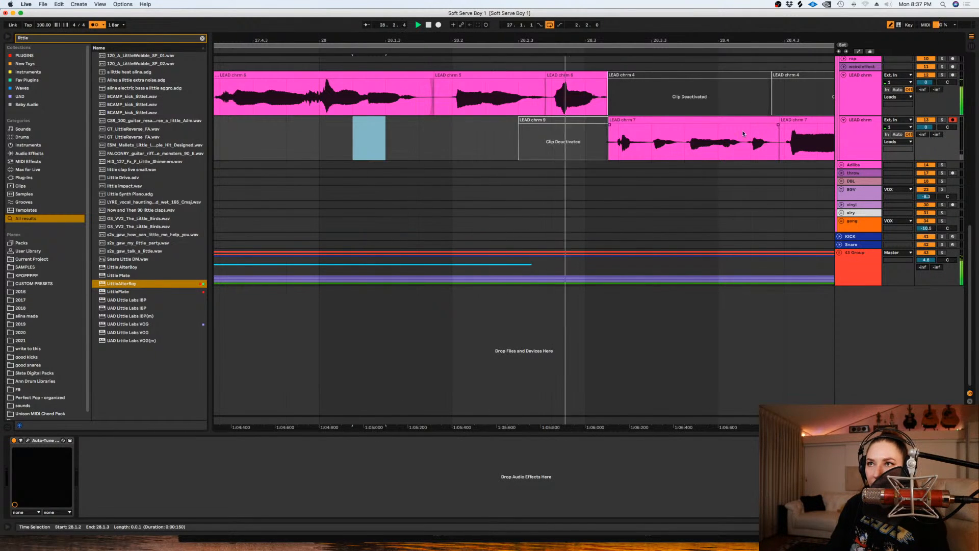
pyautogui.press('space')
# - Set the fixed grid to 1 Bar and place the insert marker at 30.1.1 on the original LEAD chrm track
pyautogui.click(751, 145)
pyautogui.press('-')
pyautogui.press('-')
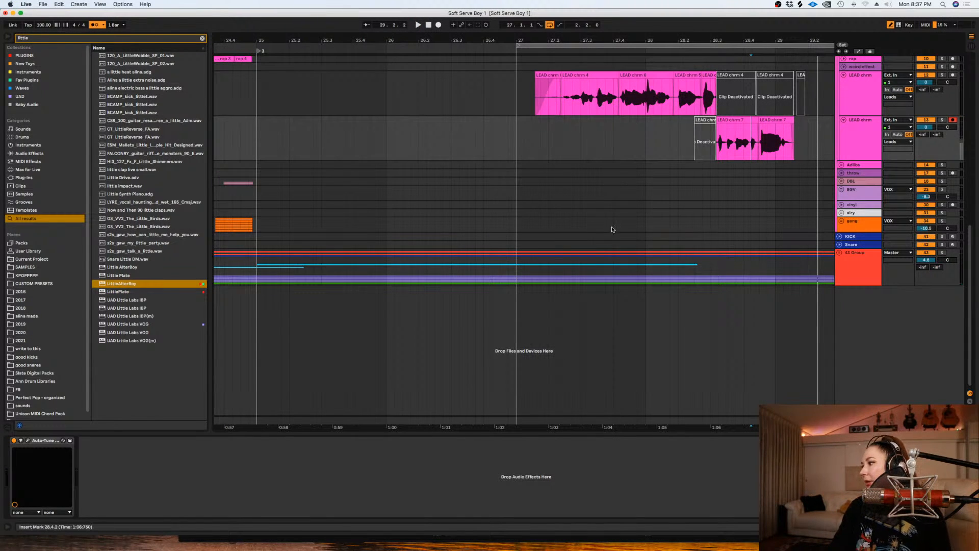
pyautogui.scroll(5, 615, 209)
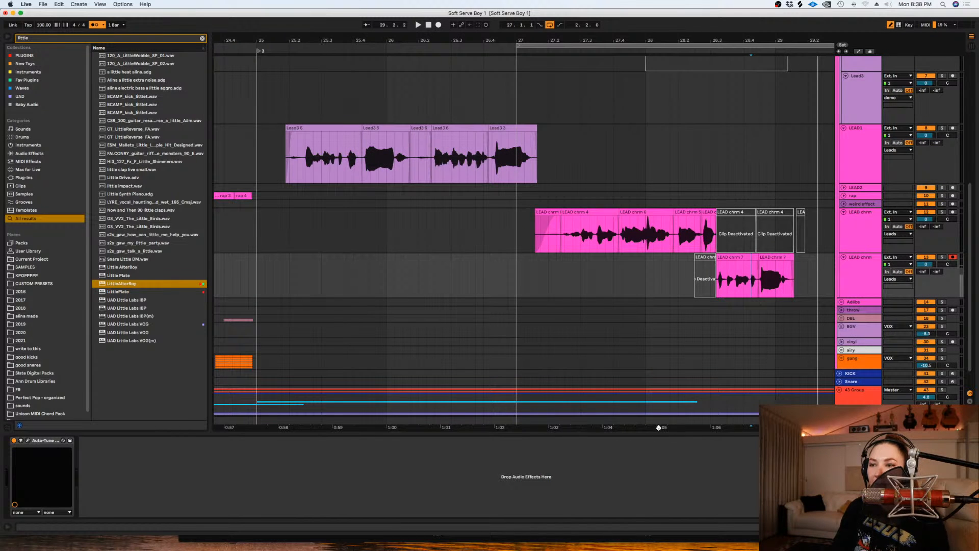
pyautogui.hscroll(10, 613, 151)
pyautogui.click(609, 152)
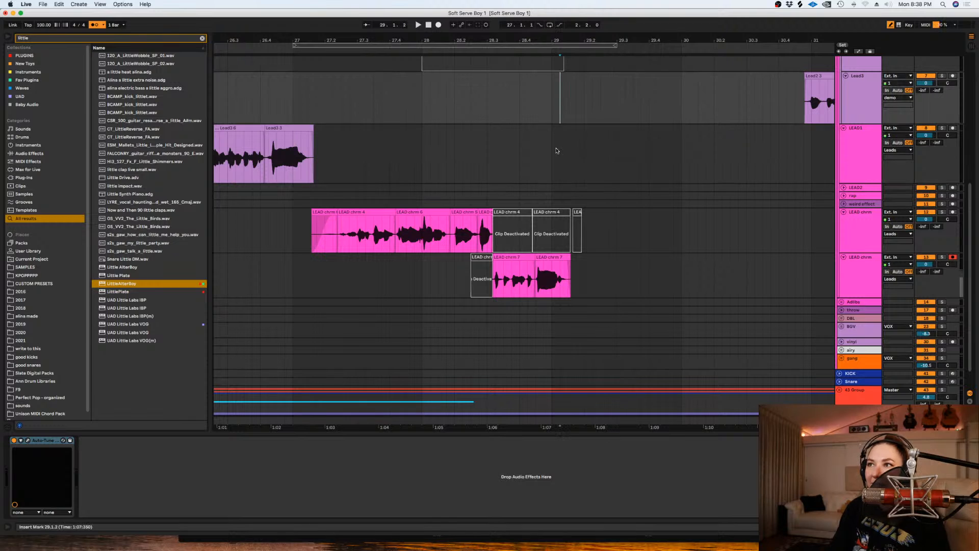
pyautogui.rightClick(556, 151)
pyautogui.click(639, 238)
pyautogui.click(638, 237)
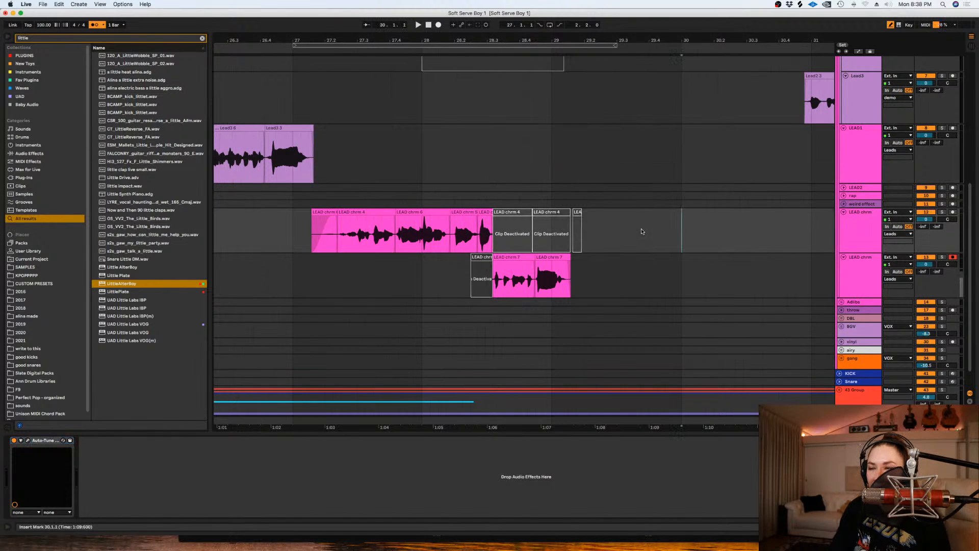
# - Reactivate the muted Lead2 6 clip on the Lead2 track, play it back from its start and deactivate it again
pyautogui.scroll(-1, 643, 231)
pyautogui.press('-')
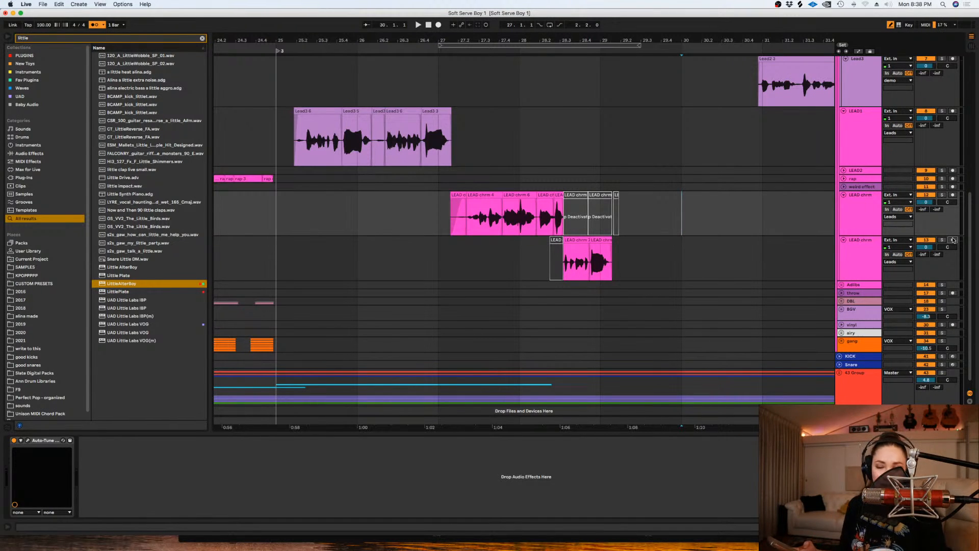
pyautogui.scroll(6, 402, 190)
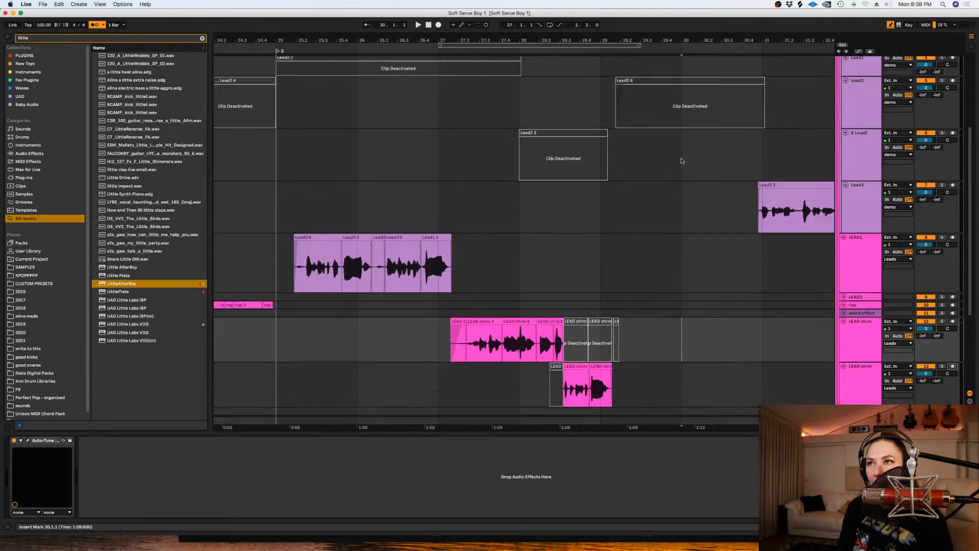
pyautogui.click(680, 121)
pyautogui.click(617, 127)
pyautogui.press('space')
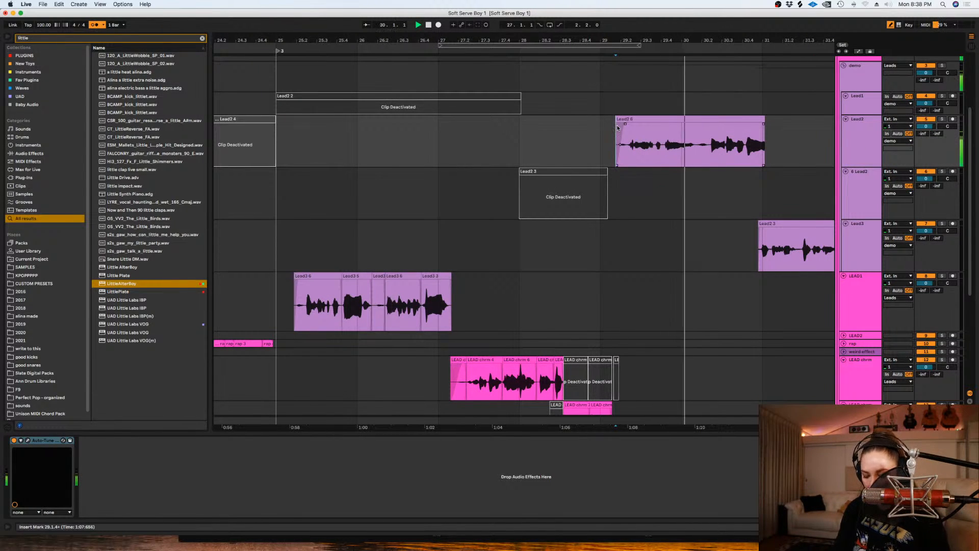
pyautogui.press('space')
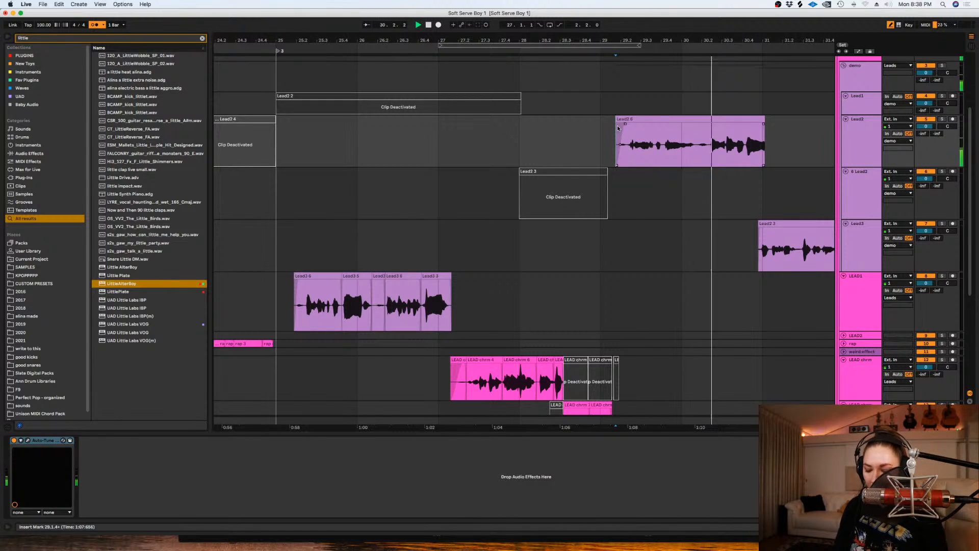
pyautogui.click(643, 118)
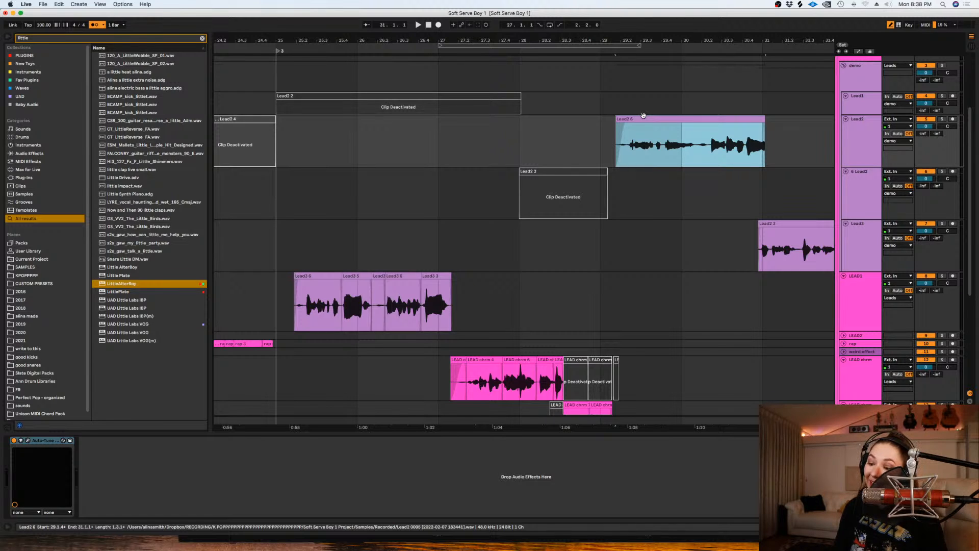
pyautogui.press('0')
# - Place the insert marker at 29.1.1 on the LEAD1 track, arm that track for recording and play back from there
pyautogui.click(575, 307)
pyautogui.scroll(-3, 693, 286)
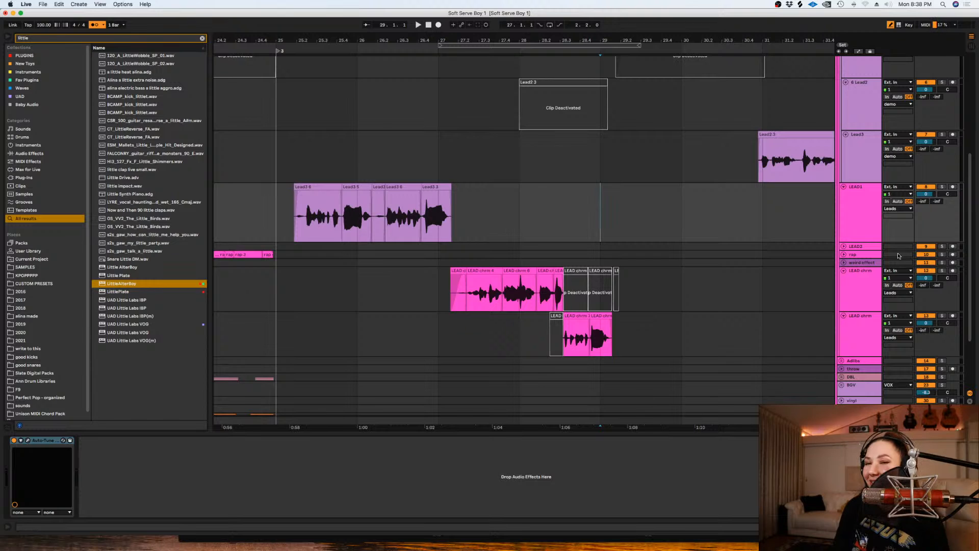
pyautogui.click(850, 229)
pyautogui.click(631, 189)
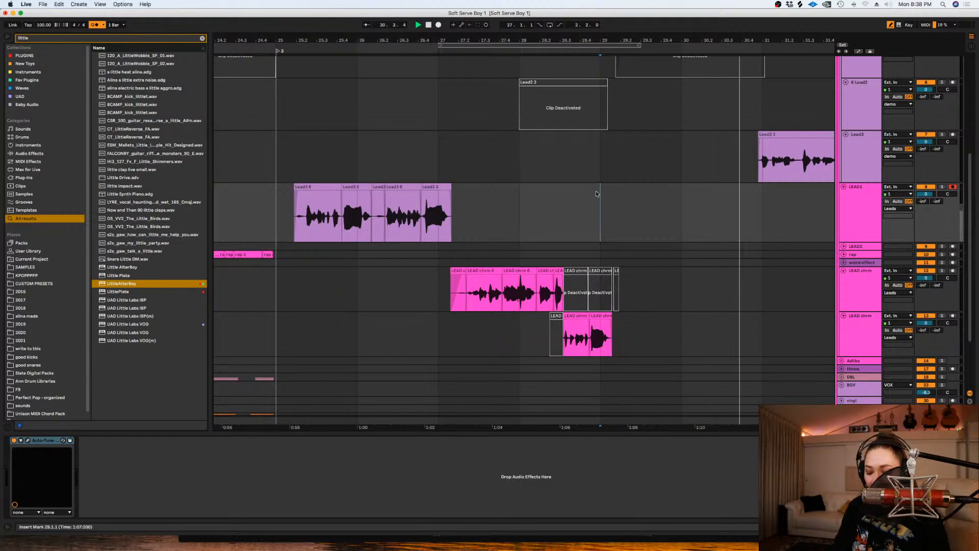
# - Reactivate the Lead2 6 clip, play it back from 30.1.1 as a reference and mute the clip again
pyautogui.scroll(3, 663, 115)
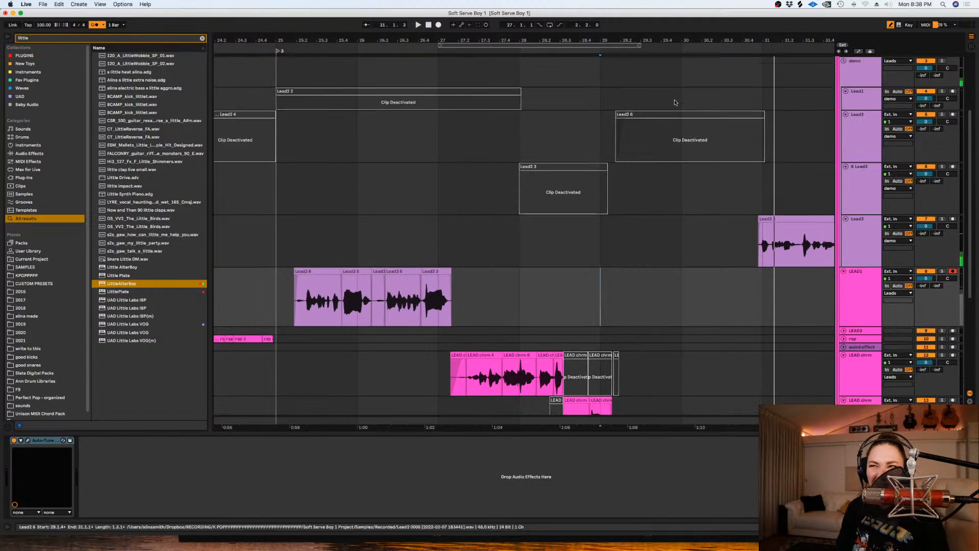
pyautogui.click(684, 114)
pyautogui.press('0')
pyautogui.click(683, 132)
pyautogui.press('space')
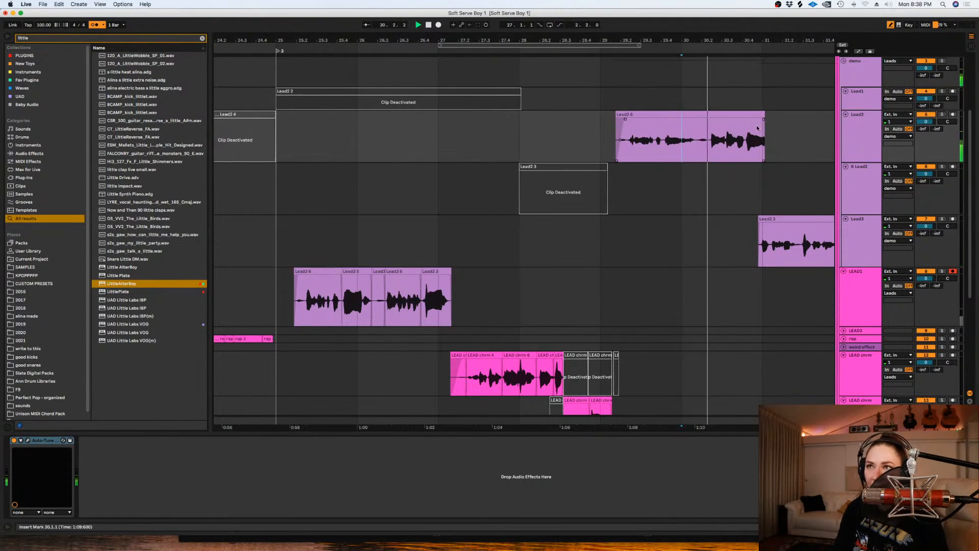
pyautogui.press('space')
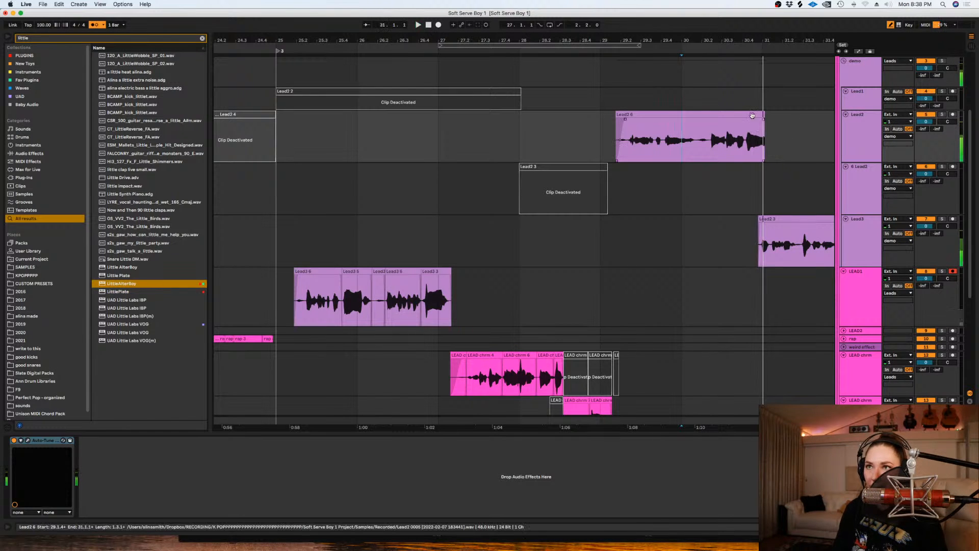
pyautogui.click(752, 114)
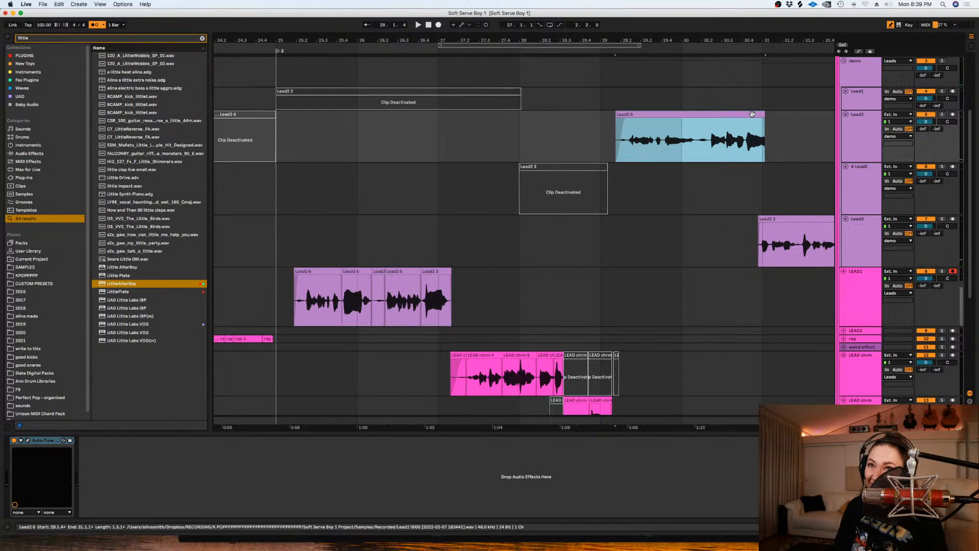
# - Loop the range from 28.1.1 to 31.1.1 on the LEAD1 track and set the fixed grid to 1/2
pyautogui.moveTo(763, 295); pyautogui.dragTo(534, 298)
pyautogui.press('super+l')
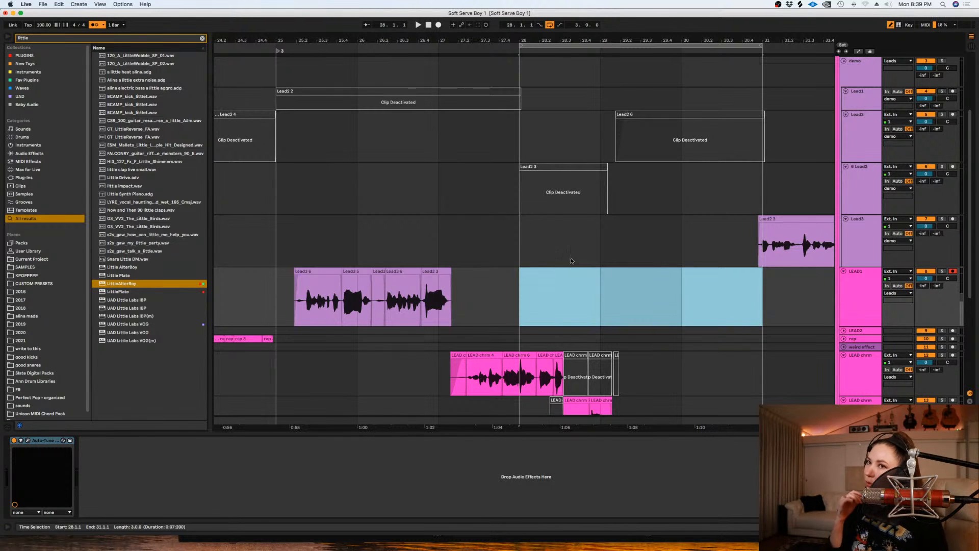
pyautogui.scroll(-2, 571, 262)
pyautogui.rightClick(502, 252)
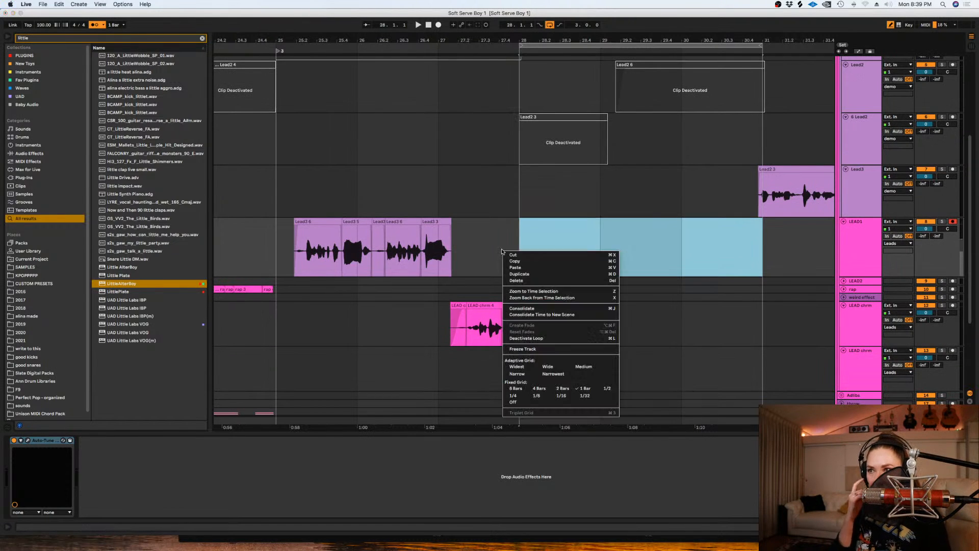
pyautogui.click(605, 388)
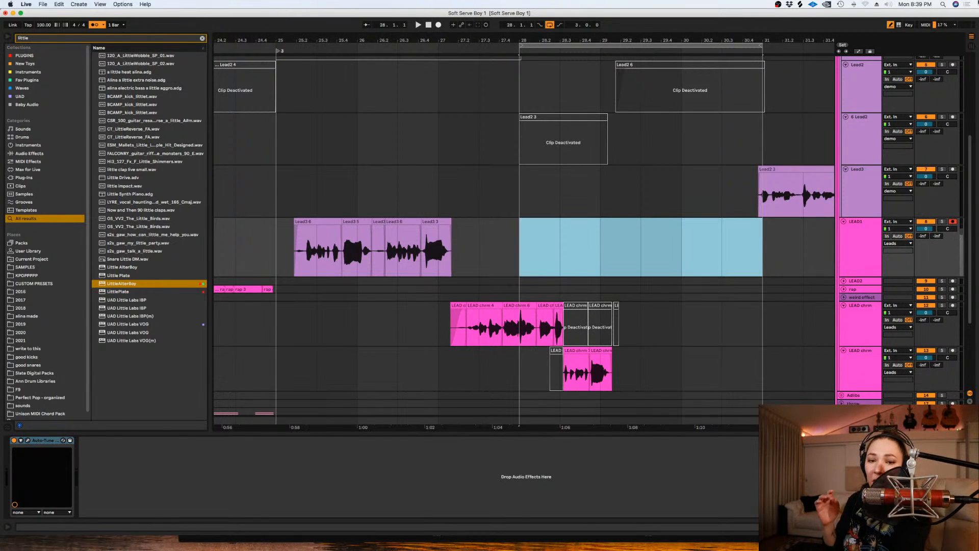
# - Record looped vocal takes on the LEAD1 track, stop, and loop only the range from 29.3.1 to 31.1.1
pyautogui.click(438, 25)
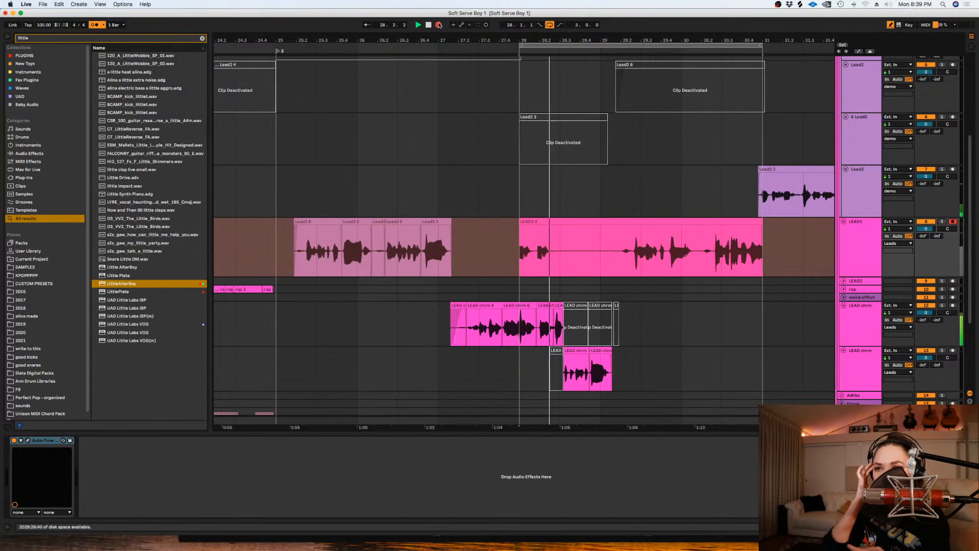
pyautogui.press('space')
pyautogui.moveTo(773, 246); pyautogui.dragTo(642, 251)
pyautogui.press('super+l')
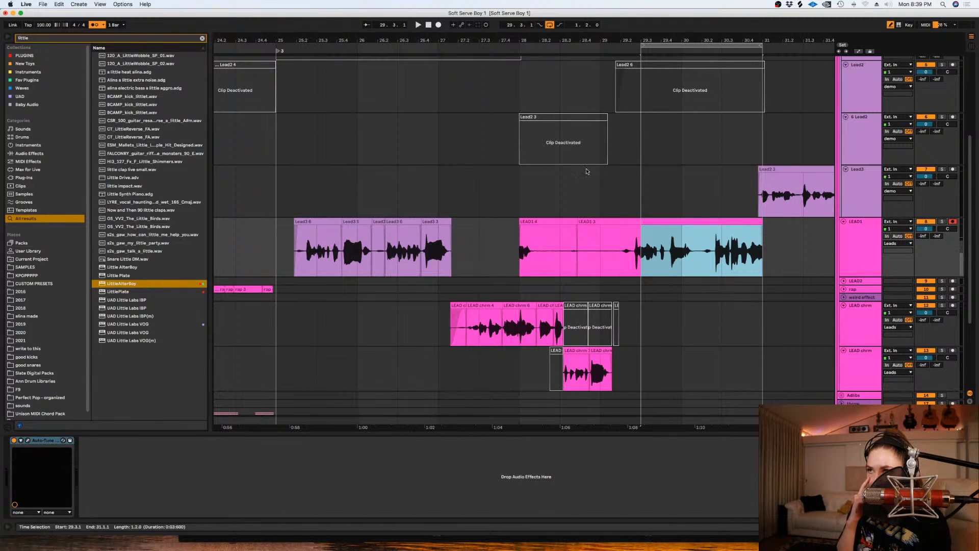
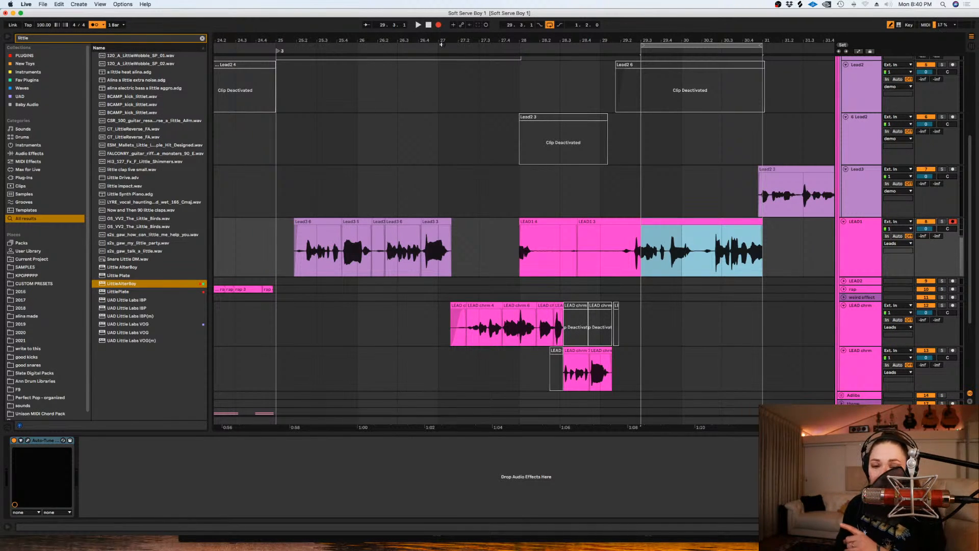
# - Record over the 29.3.1 to 31.1.1 loop on LEAD1, undo that pass and record fresh looped takes
pyautogui.press('space')
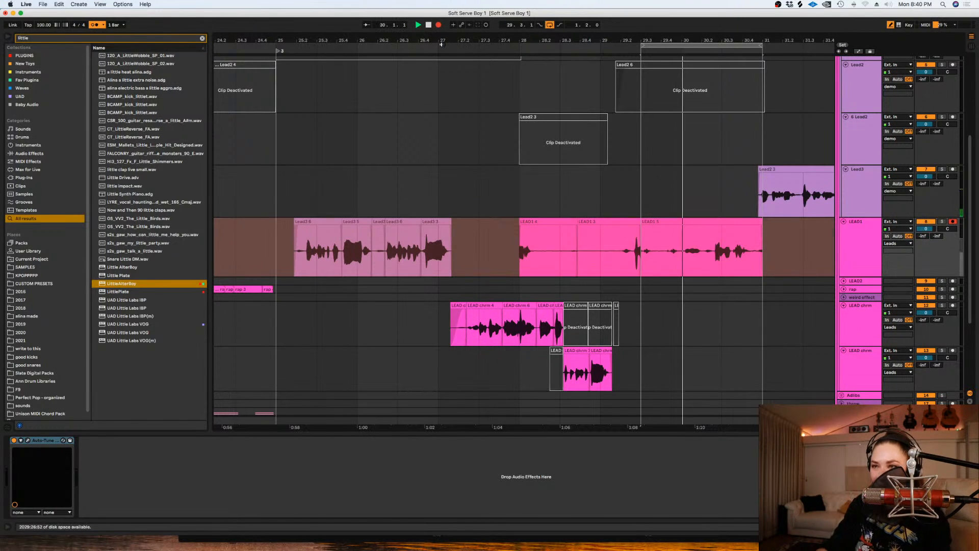
pyautogui.press('space')
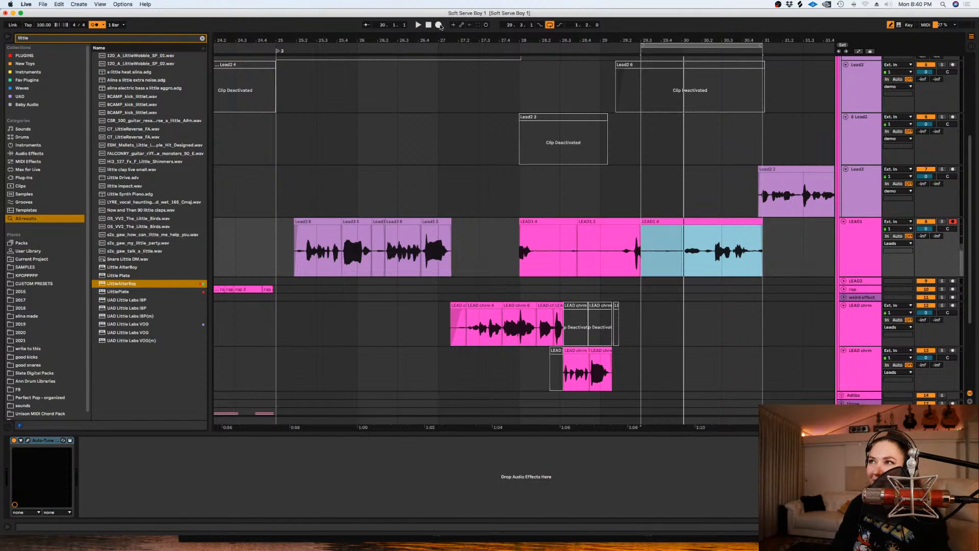
pyautogui.press('super+z')
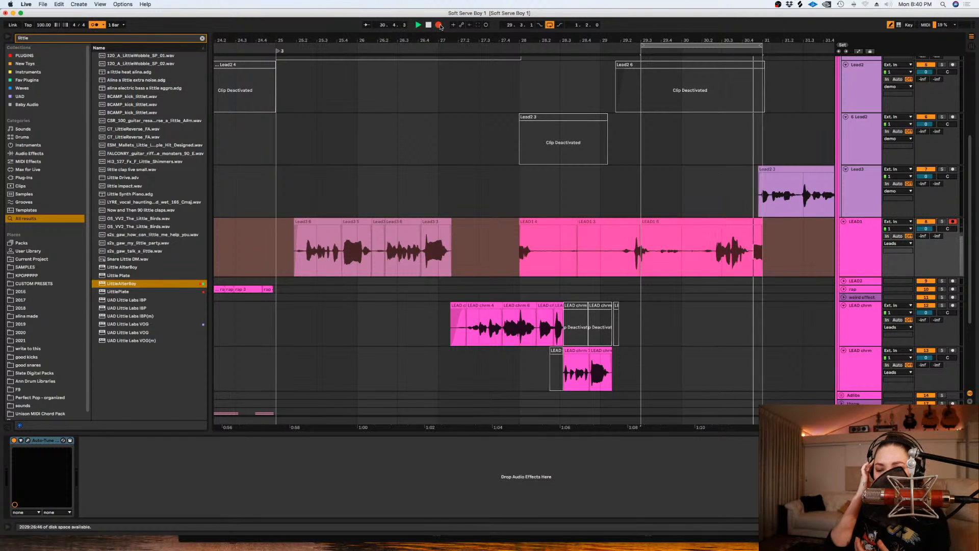
pyautogui.press('space')
# - Show LEAD1's take lanes, comp LEAD1 2 up to about 30.1.4 and LEAD1 5 after it, and turn the fixed grid off
pyautogui.click(678, 239)
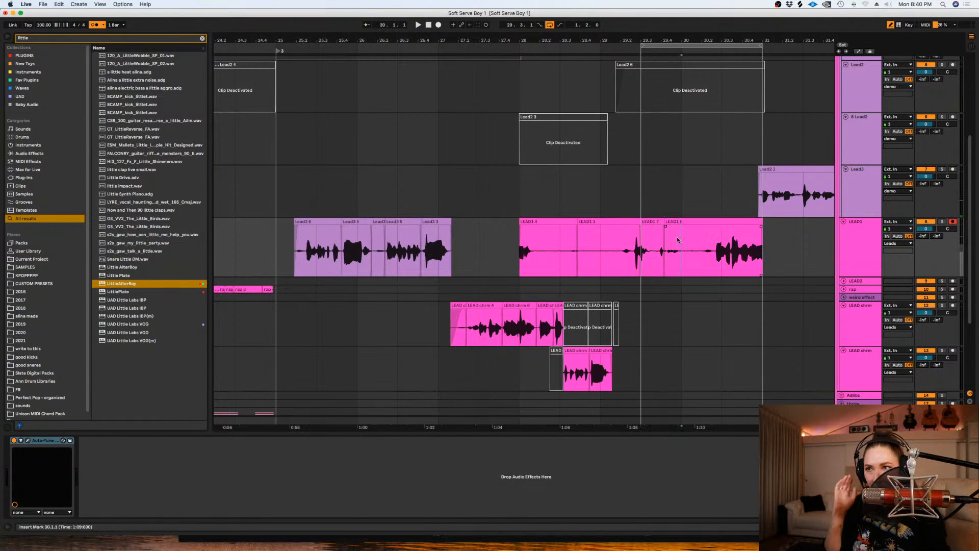
pyautogui.press('super+alt+u')
pyautogui.scroll(-5, 609, 157)
pyautogui.moveTo(770, 254); pyautogui.dragTo(694, 254)
pyautogui.moveTo(681, 211); pyautogui.dragTo(699, 191)
pyautogui.rightClick(616, 265)
pyautogui.click(629, 367)
# - Switch the loop off and play the comped LEAD1 phrase from about 29.1.4
pyautogui.click(575, 130)
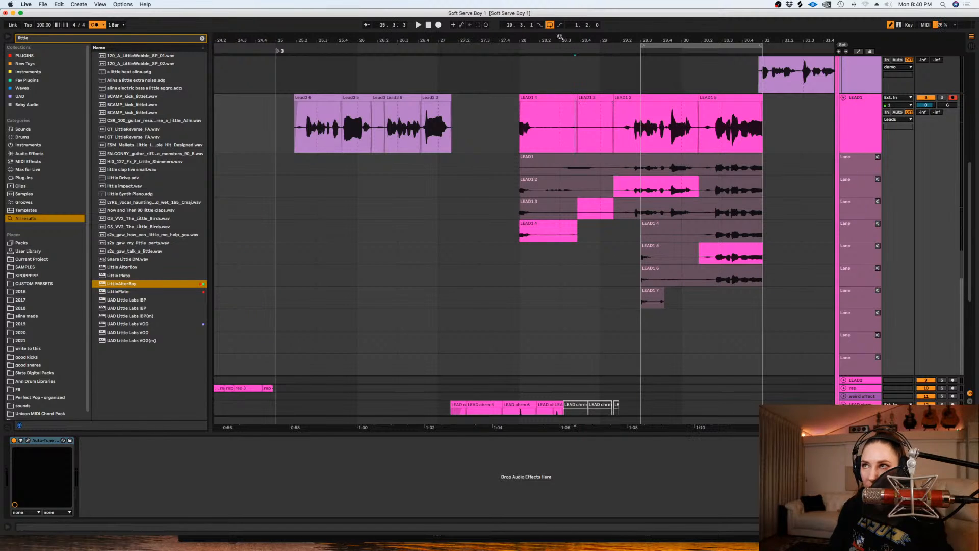
pyautogui.click(615, 76)
pyautogui.click(550, 25)
pyautogui.press('space')
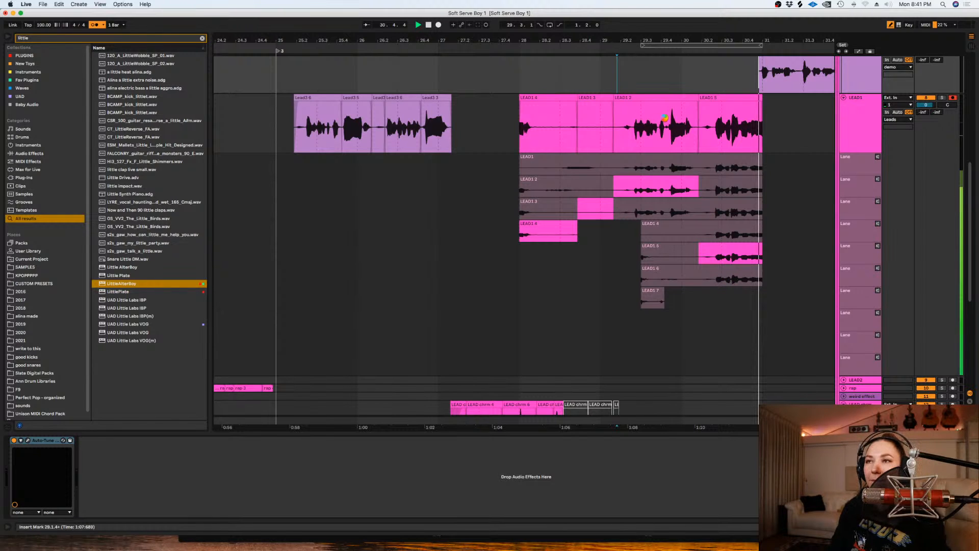
pyautogui.press('space')
# - Set the fixed grid to 1/16 and split the LEAD1 phrase together with its take lanes at 29.2.1
pyautogui.rightClick(791, 301)
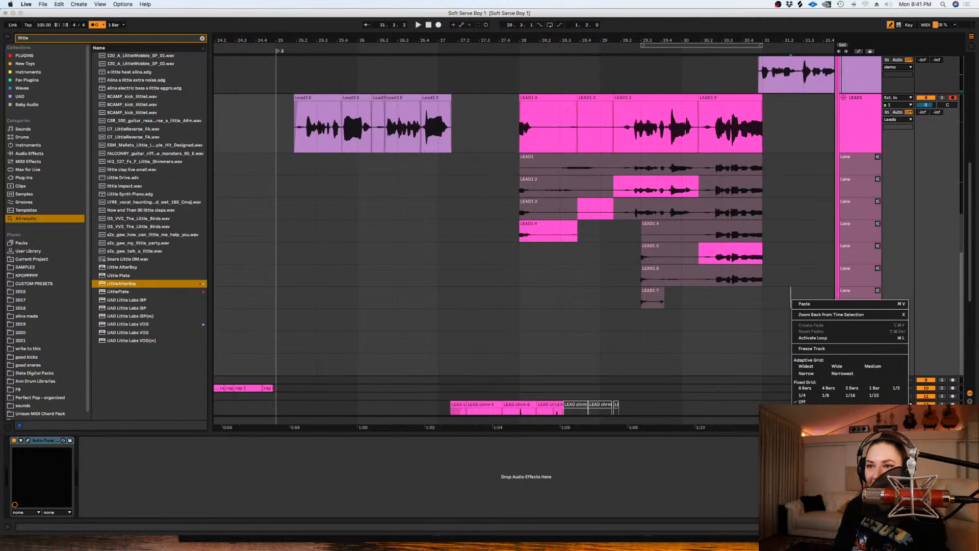
pyautogui.click(846, 397)
pyautogui.rightClick(738, 346)
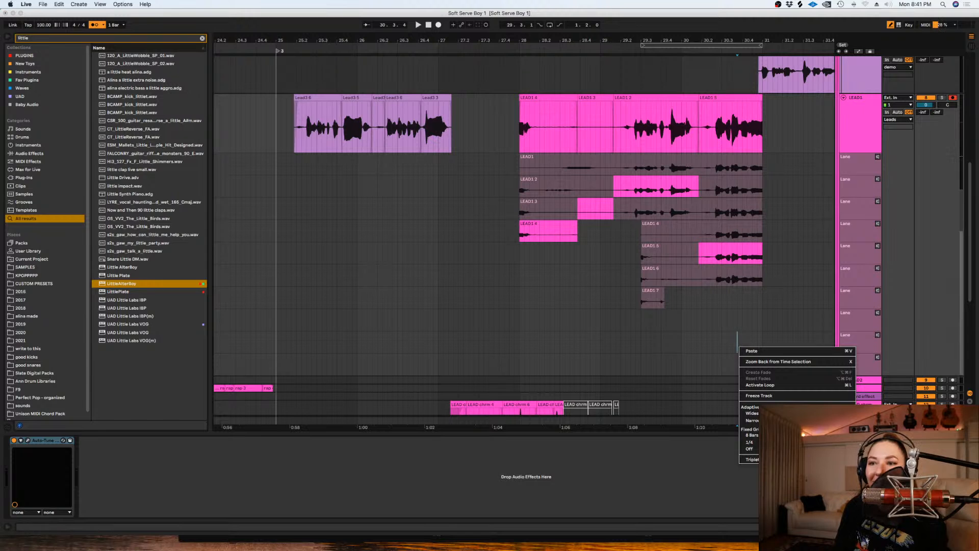
pyautogui.click(788, 235)
pyautogui.moveTo(793, 254); pyautogui.dragTo(630, 254)
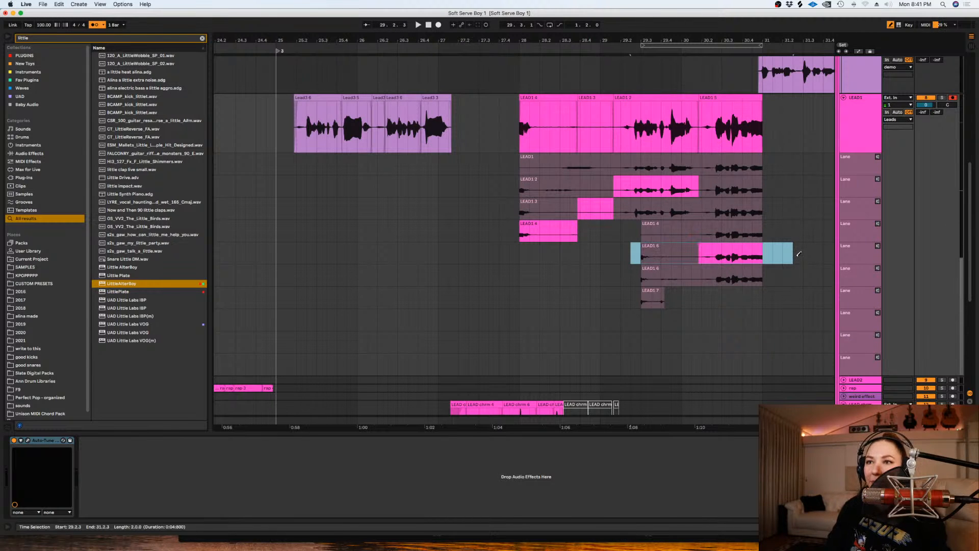
pyautogui.moveTo(783, 123); pyautogui.dragTo(622, 315)
pyautogui.press('super+e')
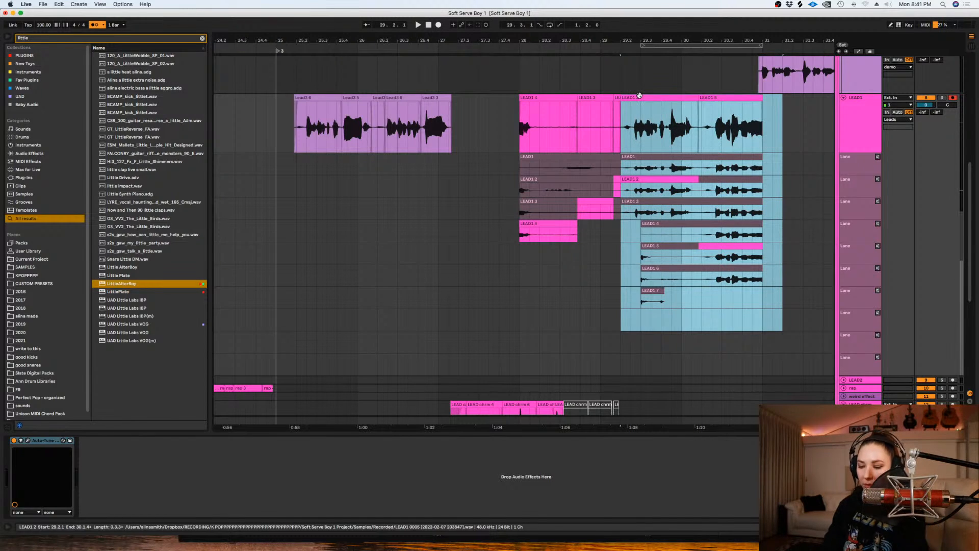
# - Move the split phrase and its takes slightly earlier, to about 29.1.4, and play it back
pyautogui.press('+')
pyautogui.press('+')
pyautogui.moveTo(639, 96); pyautogui.dragTo(616, 99)
pyautogui.press('space')
pyautogui.press('space')
pyautogui.press('space')
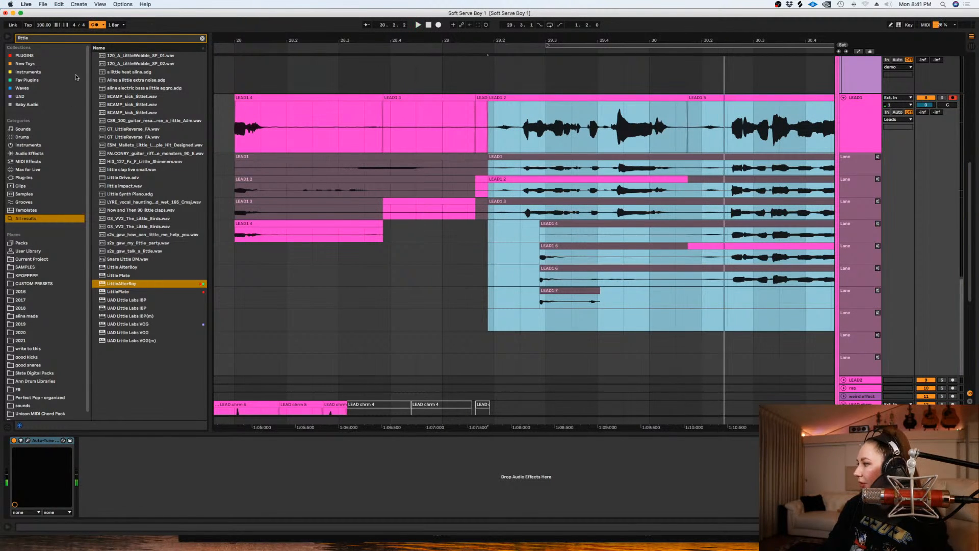
# - Nudge the selected LEAD1 phrase and takes a touch further ahead of the beat and check the timing in playback
pyautogui.click(124, 4)
pyautogui.click(532, 105)
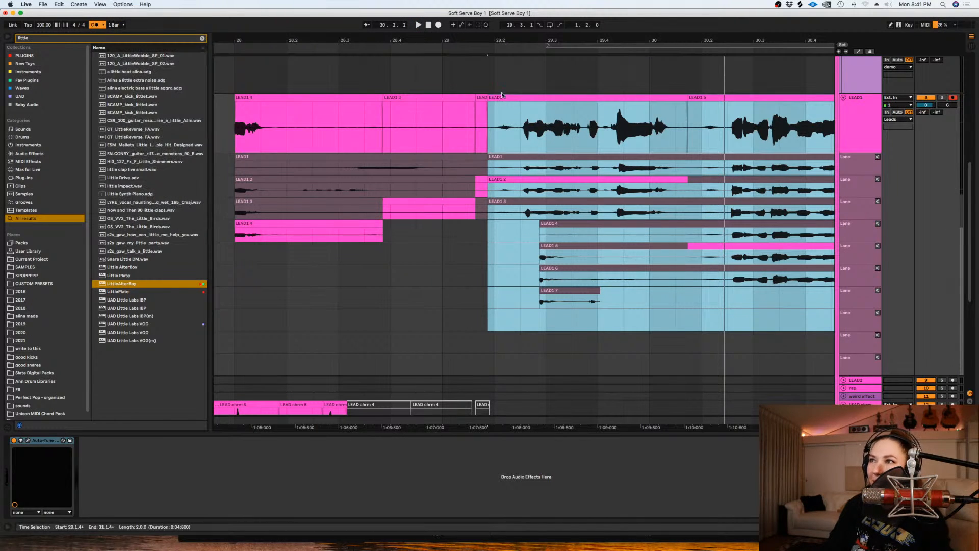
pyautogui.click(502, 96)
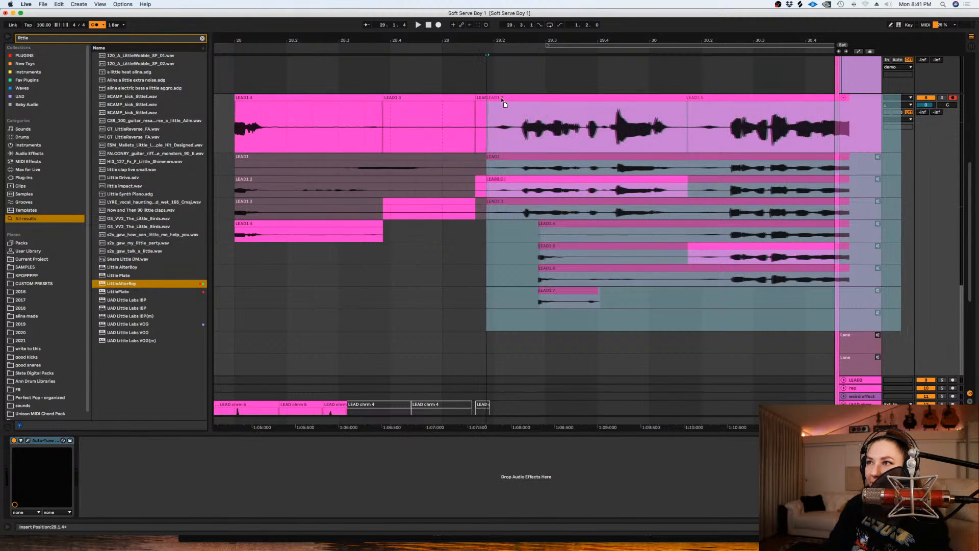
pyautogui.press('space')
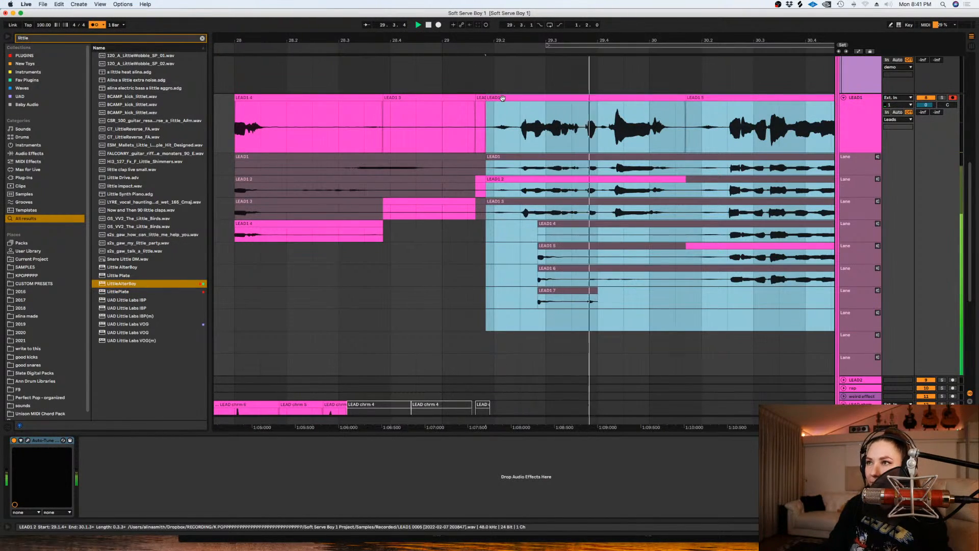
# - Extend the end of the LEAD1 phrase slightly past 31.1.1 and play it back from about 29.2.3
pyautogui.click(520, 122)
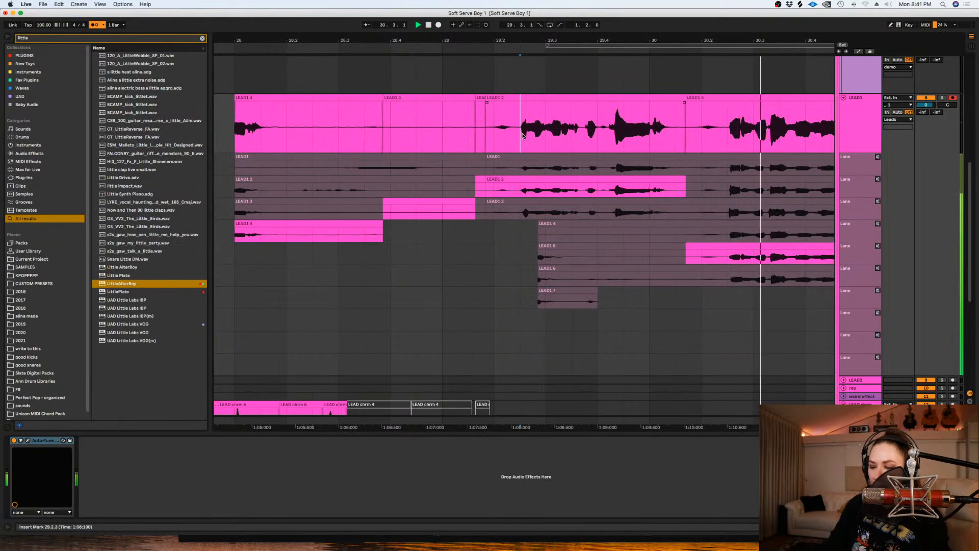
pyautogui.press('-')
pyautogui.press('space')
pyautogui.moveTo(725, 101); pyautogui.dragTo(742, 104)
pyautogui.click(523, 123)
pyautogui.press('space')
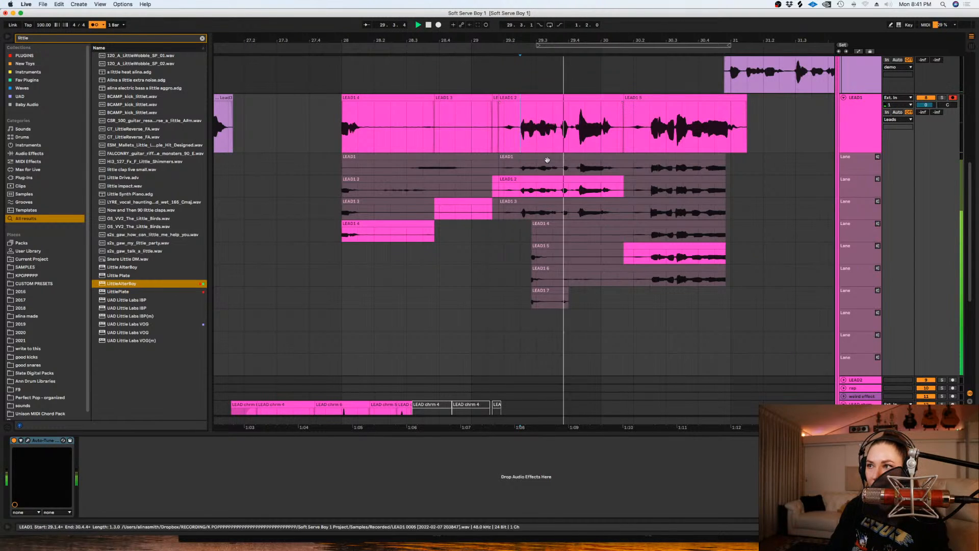
pyautogui.rightClick(545, 137)
pyautogui.click(557, 306)
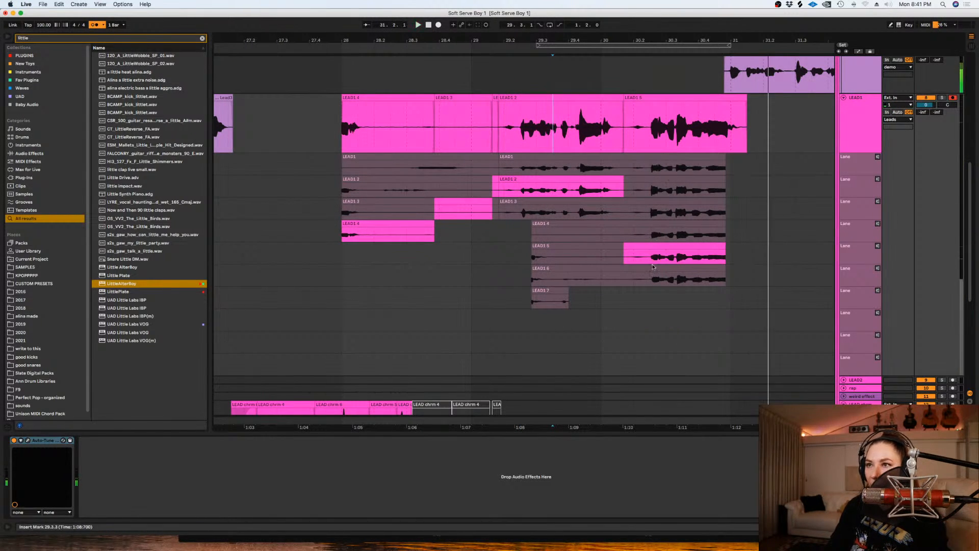
# - Turn on Draw Mode, comp take LEAD1 6 in from about 30.1.4 to 30.3.2 and audition it
pyautogui.press('b')
pyautogui.moveTo(637, 276); pyautogui.dragTo(675, 276)
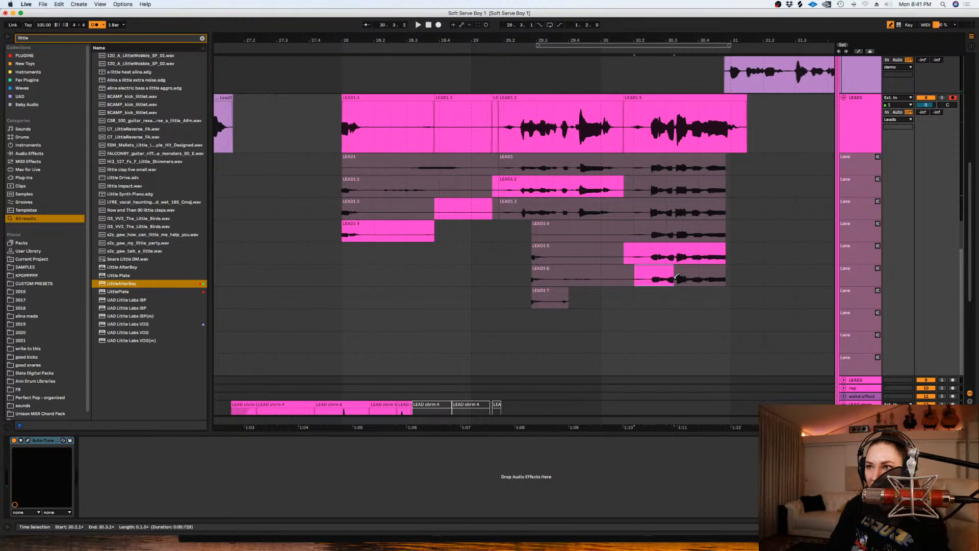
pyautogui.press('space')
pyautogui.press('space')
pyautogui.moveTo(630, 277); pyautogui.dragTo(688, 277)
pyautogui.press('space')
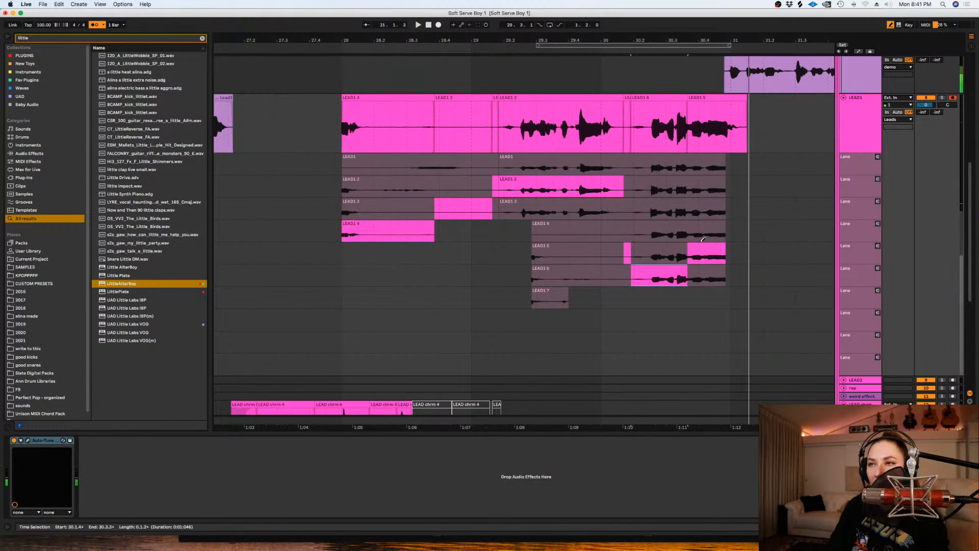
# - Comp take LEAD1 6 through the rest of the phrase, extend the clip to about 31.2.1 and play it back
pyautogui.moveTo(627, 275); pyautogui.dragTo(764, 266)
pyautogui.press('space')
pyautogui.moveTo(726, 106); pyautogui.dragTo(766, 106)
pyautogui.press('space')
pyautogui.press('space')
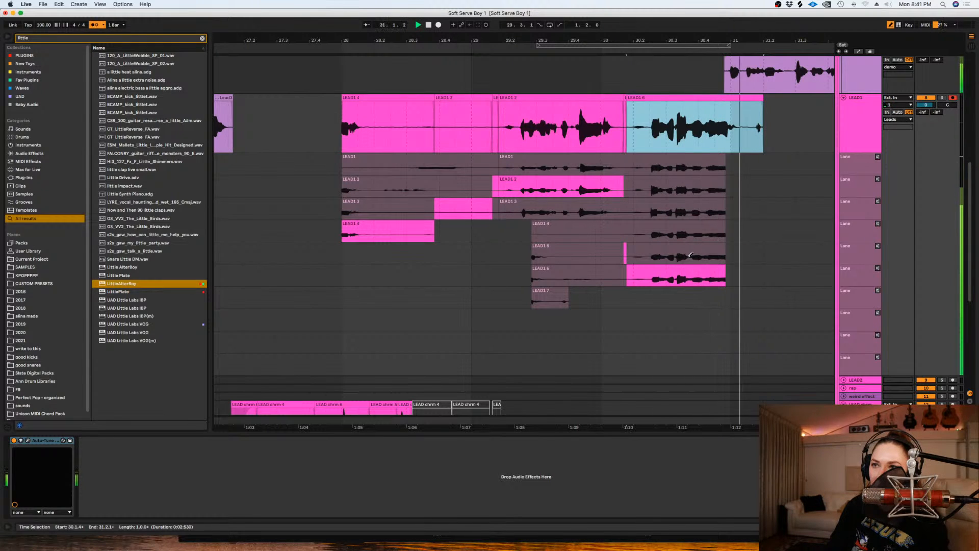
# - Play LEAD1 from about 29.1.2 and comp in the short word from take LEAD1 3 between about 29.3.3 and 29.4.1
pyautogui.click(488, 131)
pyautogui.press('space')
pyautogui.press('+')
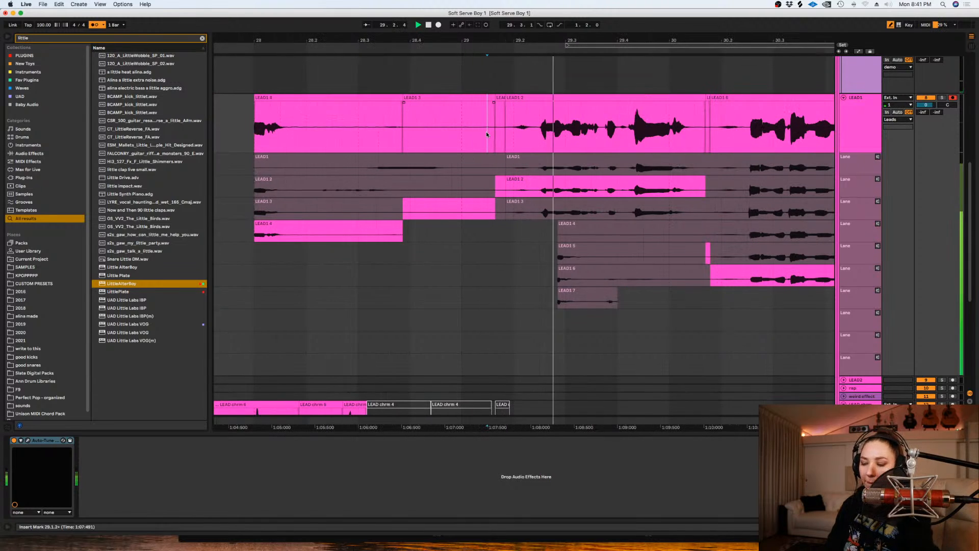
pyautogui.press('space')
pyautogui.moveTo(621, 209); pyautogui.dragTo(601, 218)
pyautogui.press('Return')
# - Delete the leftover LEAD1 clips ahead of the phrase, fade in its start and play it from about 29.1.3
pyautogui.moveTo(512, 127); pyautogui.dragTo(441, 125)
pyautogui.press('Delete')
pyautogui.click(385, 97)
pyautogui.press('Delete')
pyautogui.click(431, 97)
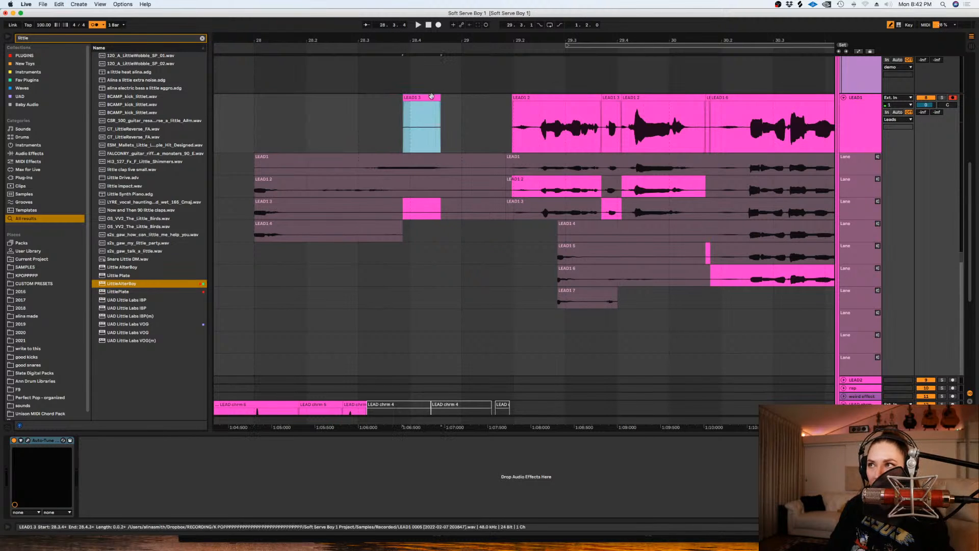
pyautogui.press('Delete')
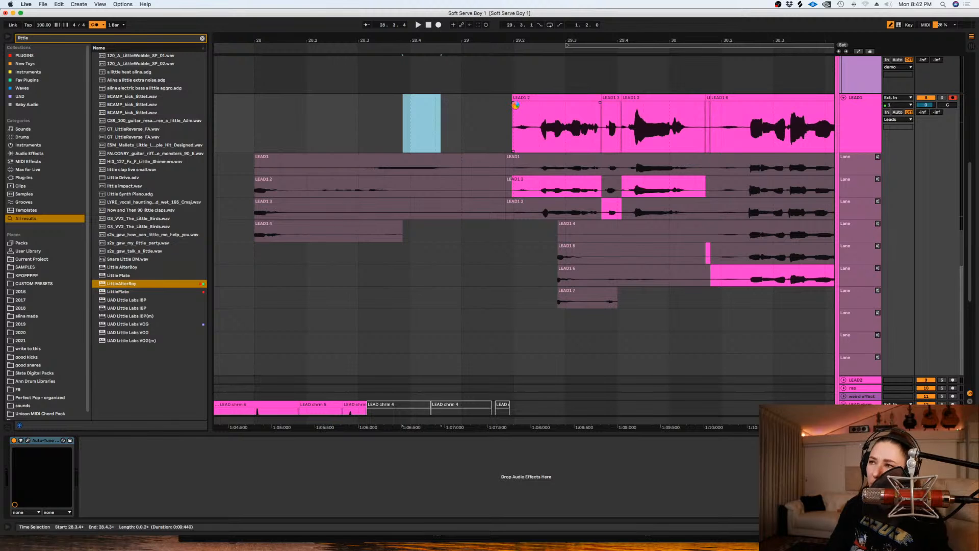
pyautogui.click(492, 123)
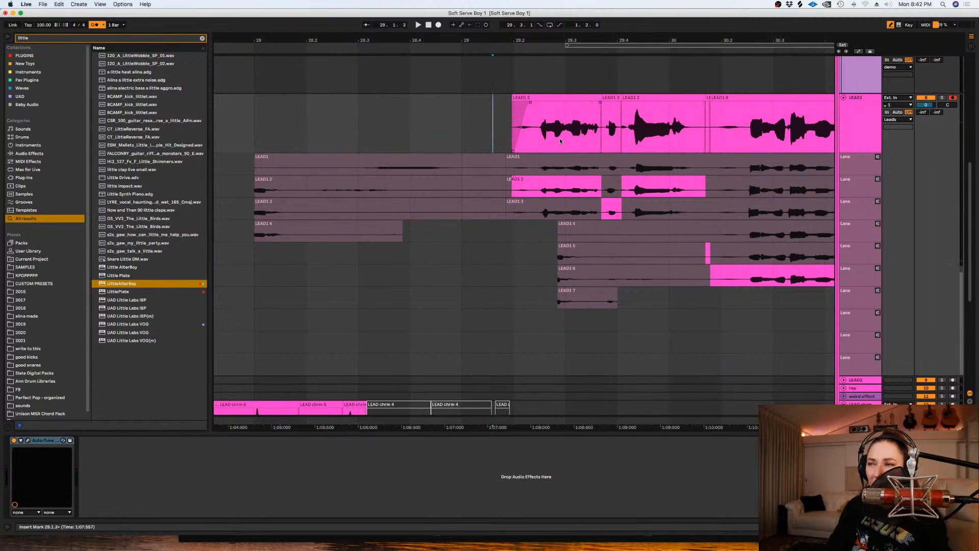
pyautogui.press('space')
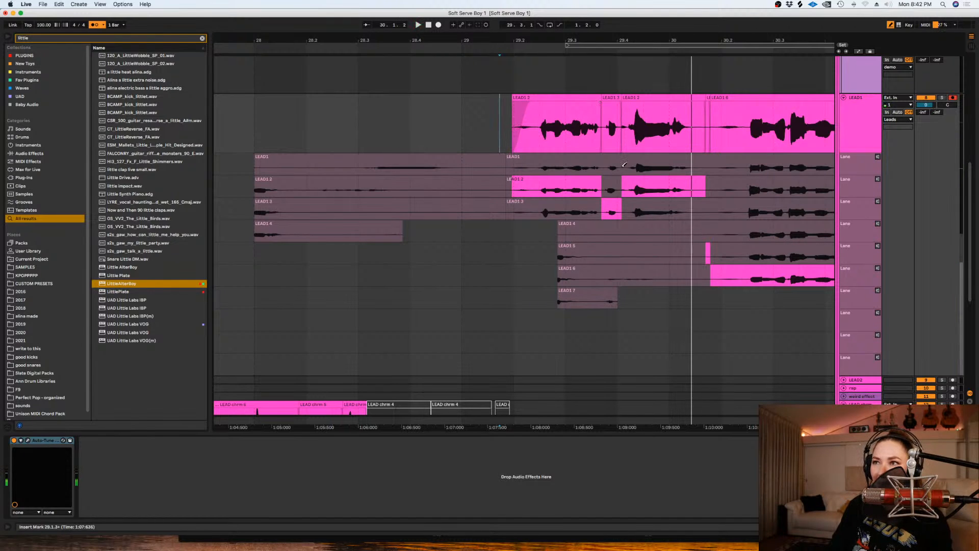
# - Set the warp mode of the short LEAD1 3 clip to Complex Pro and audition it with LEAD1 soloed
pyautogui.click(611, 128)
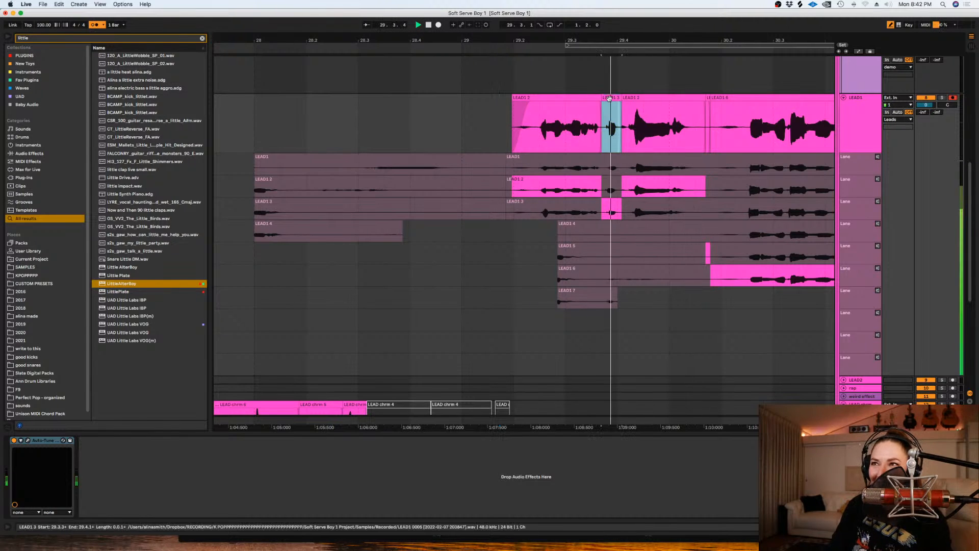
pyautogui.click(941, 98)
pyautogui.hotkey('shift', 'Tab')
pyautogui.press('space')
pyautogui.press('space')
pyautogui.click(97, 274)
pyautogui.click(96, 312)
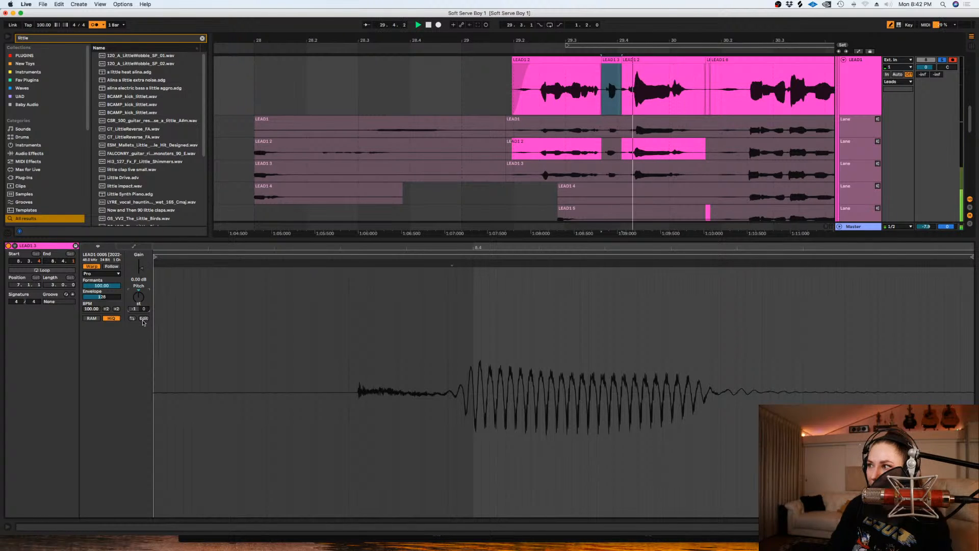
pyautogui.press('space')
pyautogui.hotkey('shift', 'Tab')
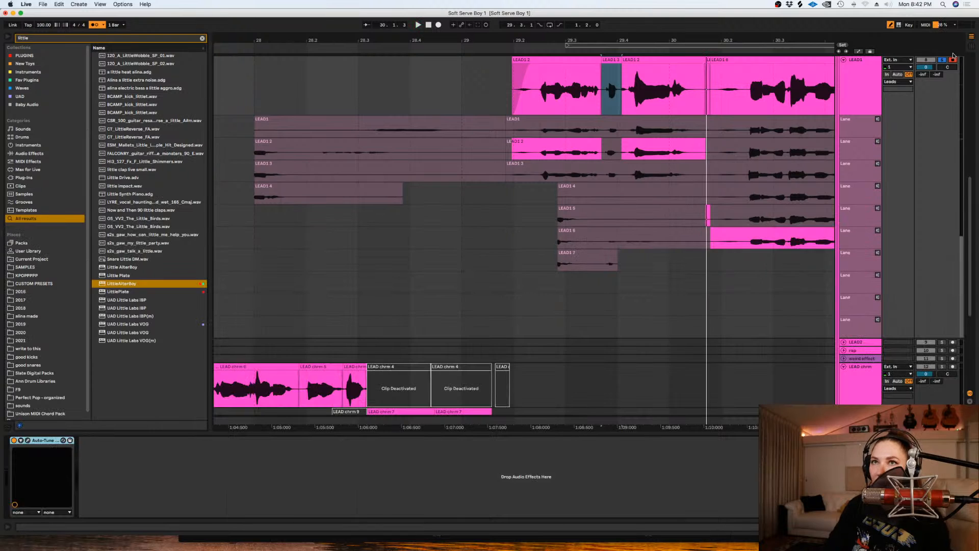
# - Start the LEAD1 2 clip after the short word slightly earlier, at about 29.4.1, and play the phrase from about 29.1.4
pyautogui.moveTo(621, 67); pyautogui.dragTo(619, 66)
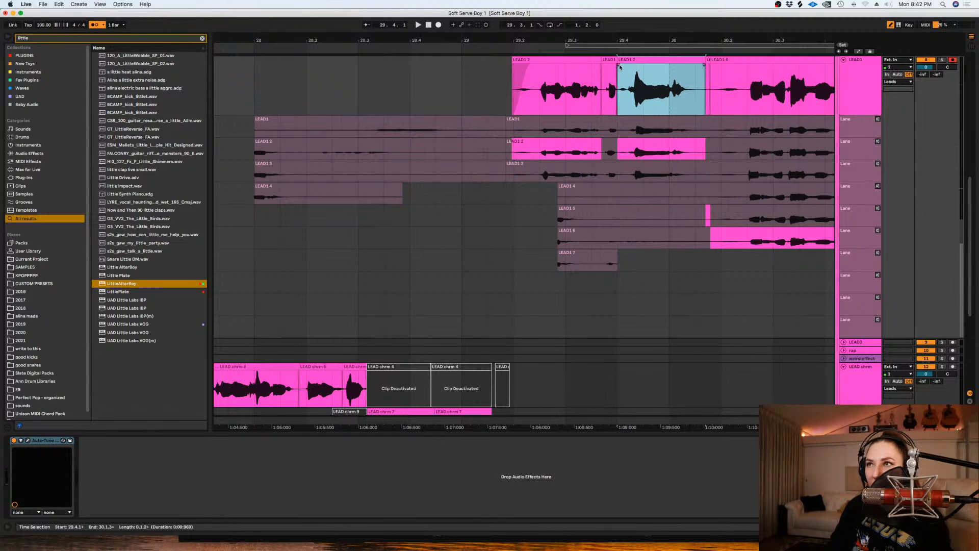
pyautogui.click(512, 88)
pyautogui.press('space')
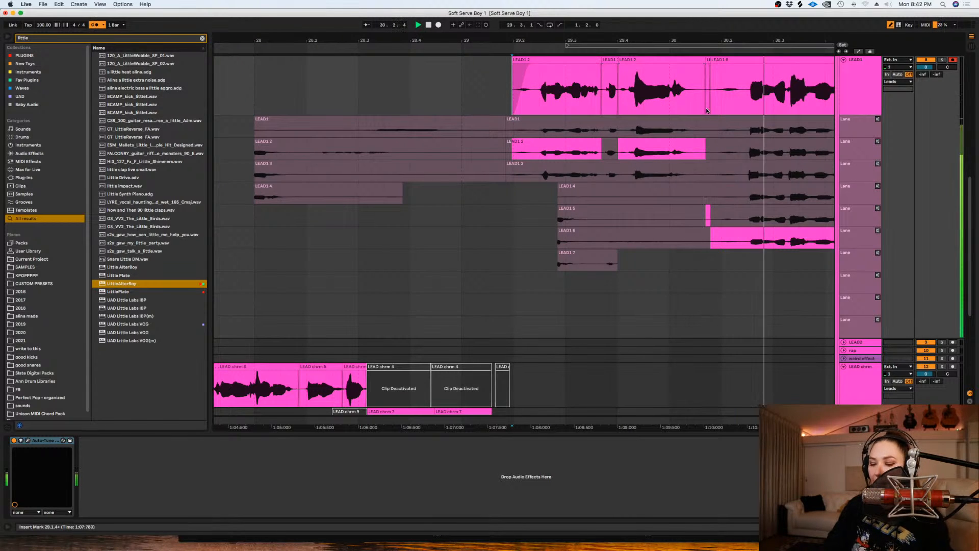
# - Delete the phrase's tail from about 31.1.2 to 31.2.2 and the sliver between about 30.1.2 and 30.1.4 on LEAD1
pyautogui.press('-')
pyautogui.moveTo(785, 88); pyautogui.dragTo(754, 91)
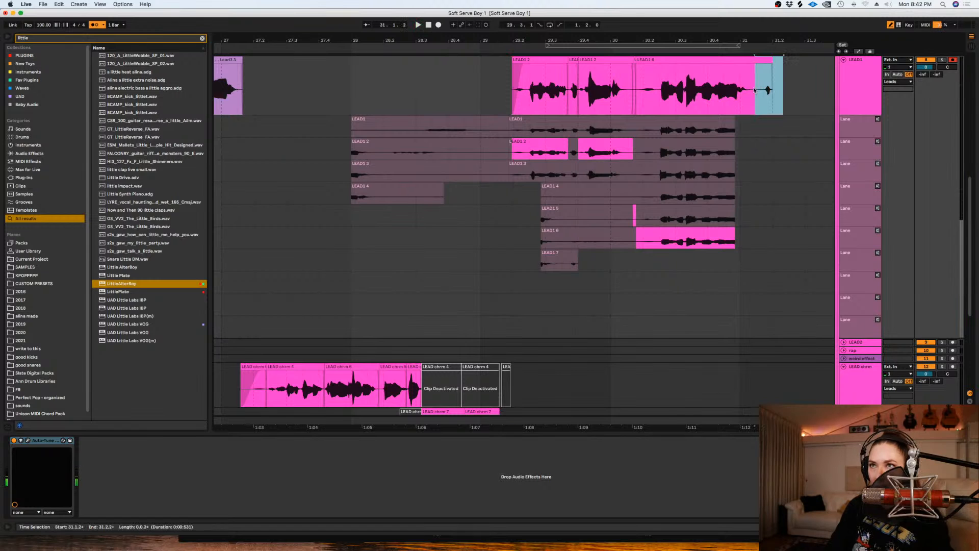
pyautogui.click(636, 89)
pyautogui.press('+')
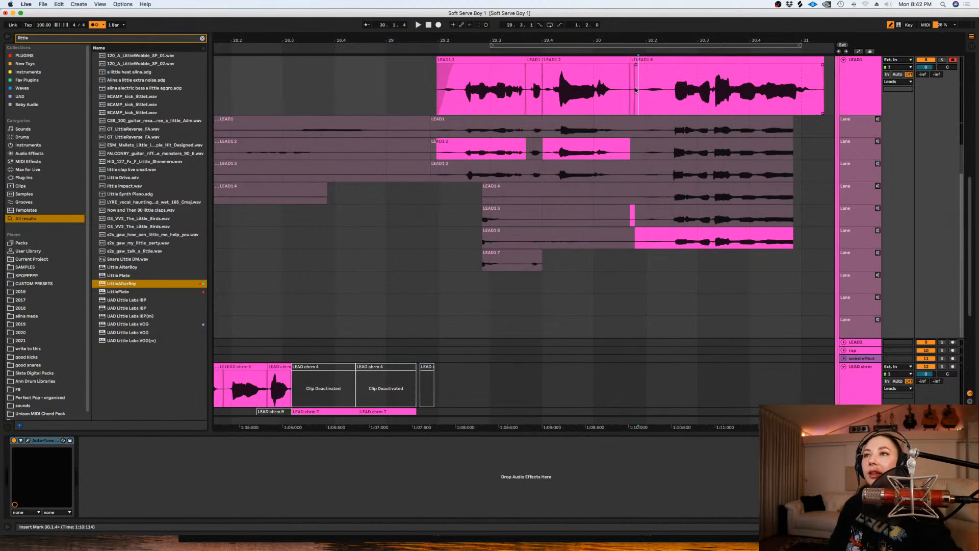
pyautogui.moveTo(635, 89); pyautogui.dragTo(625, 91)
pyautogui.press('Delete')
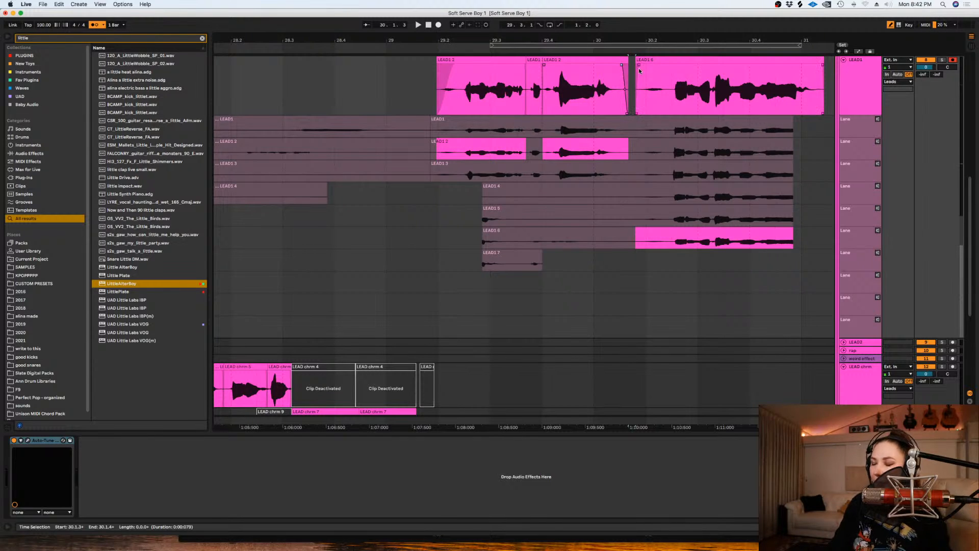
# - Nudge the phrase's final LEAD1 6 clip slightly earlier and play it back
pyautogui.click(662, 70)
pyautogui.moveTo(661, 85); pyautogui.dragTo(660, 86)
pyautogui.press('space')
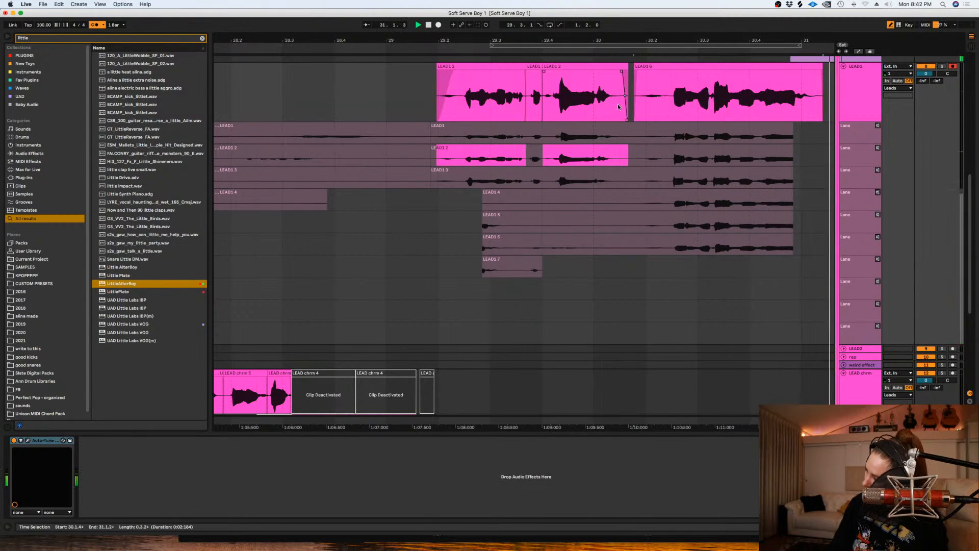
# - Adjust the Auto-Tune Retune Speed automation dip at about 30.4.2 on LEAD1 and play the phrase from 29.2.1
pyautogui.click(855, 93)
pyautogui.press('a')
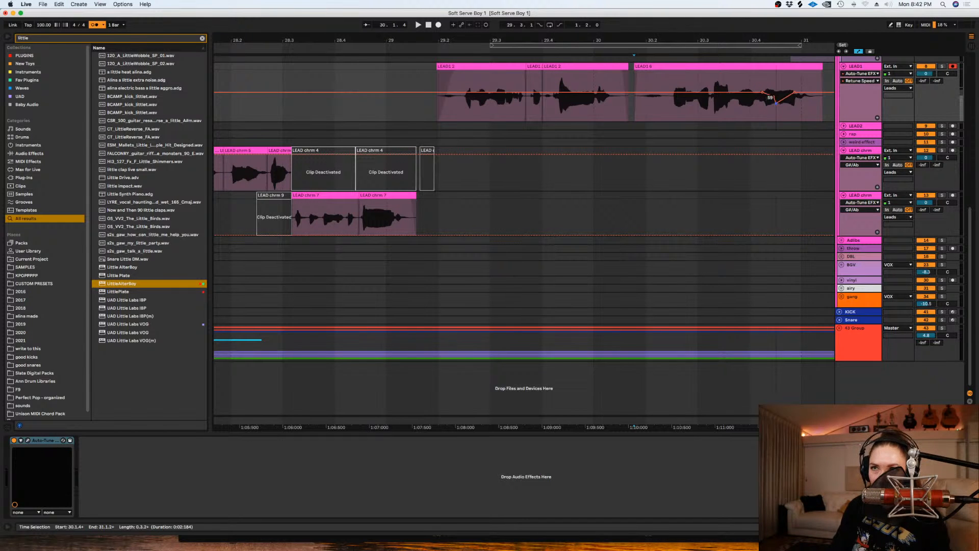
pyautogui.click(447, 111)
pyautogui.press('space')
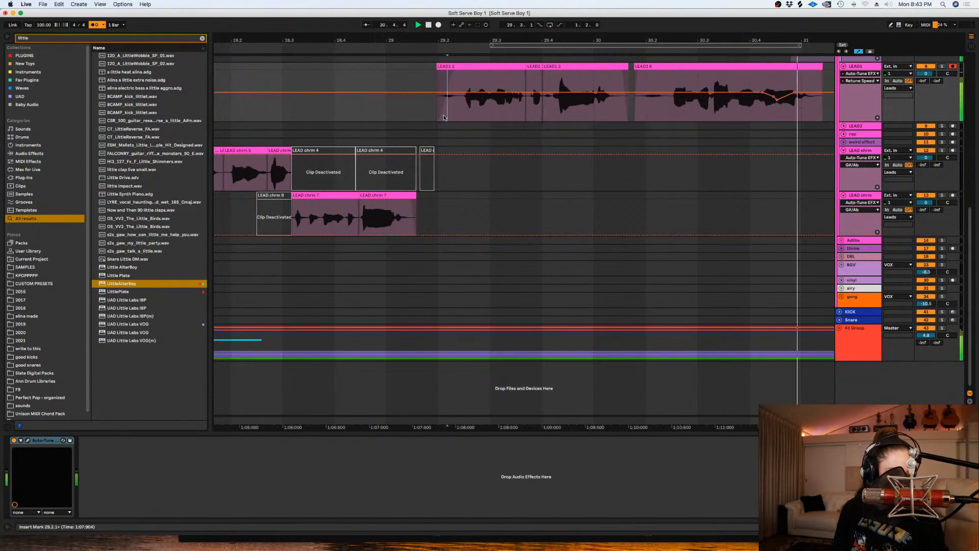
# - Hide LEAD1's automation and take lanes, and play the comped lead vocals from about 24.4.4
pyautogui.hotkey('alt', 'shift', 'u')
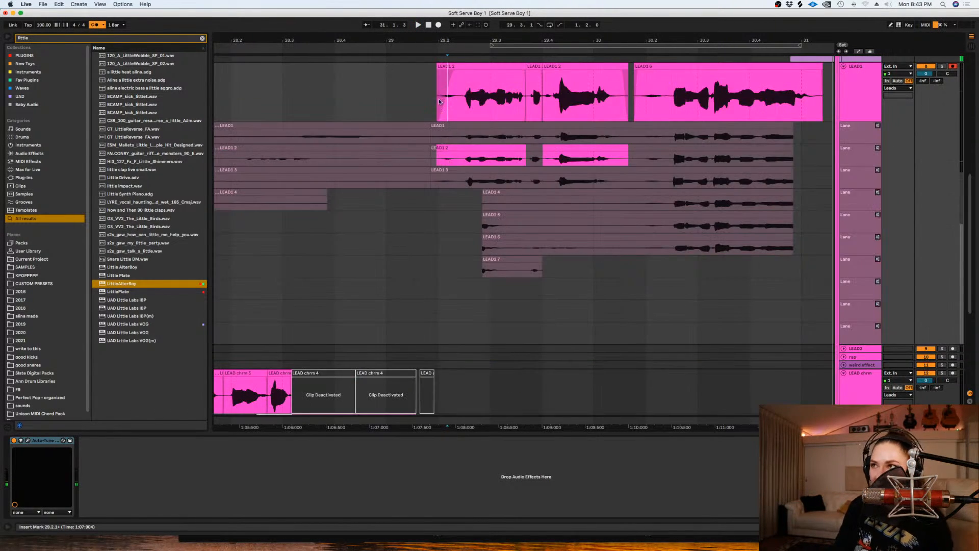
pyautogui.click(875, 99)
pyautogui.press('alt+super+u')
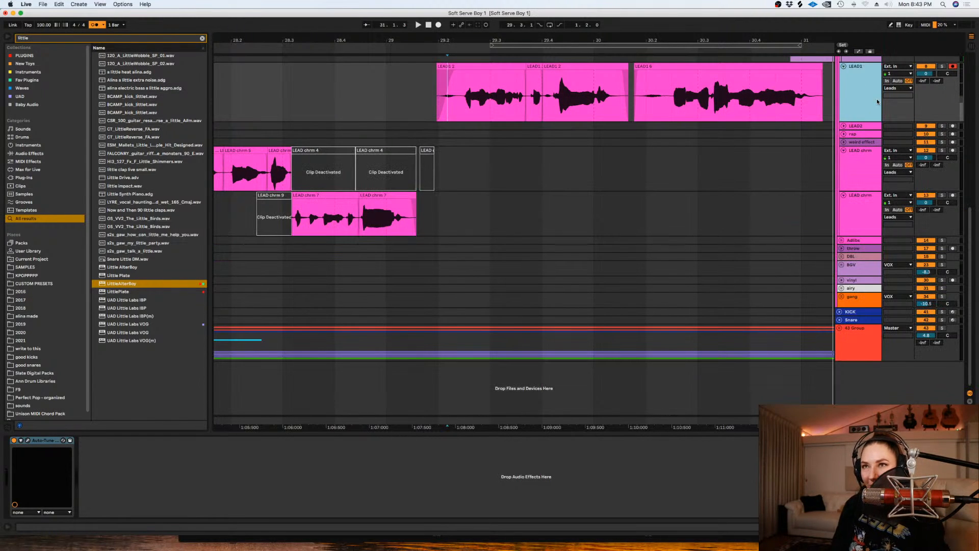
pyautogui.click(665, 202)
pyautogui.press('-')
pyautogui.press('-')
pyautogui.press('-')
pyautogui.press('-')
pyautogui.click(493, 155)
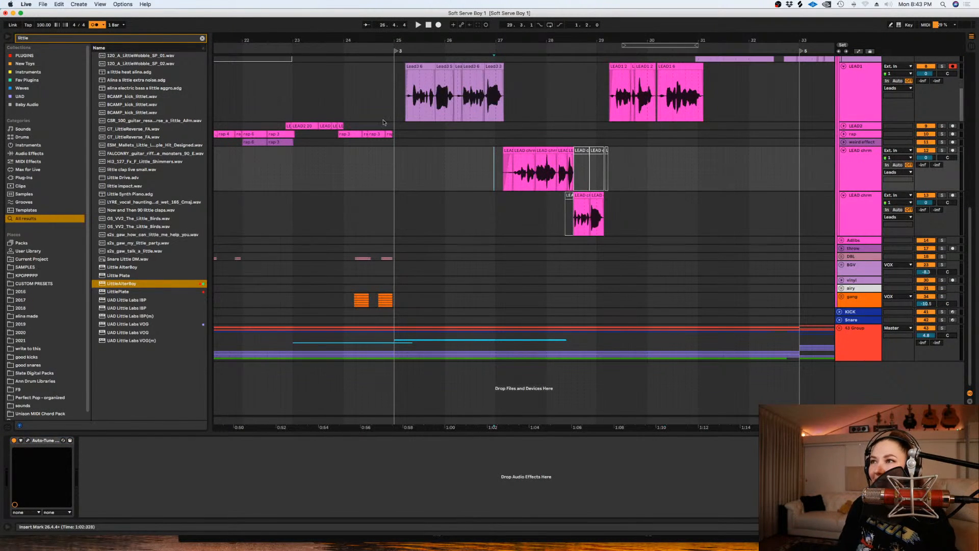
pyautogui.click(392, 91)
pyautogui.press('space')
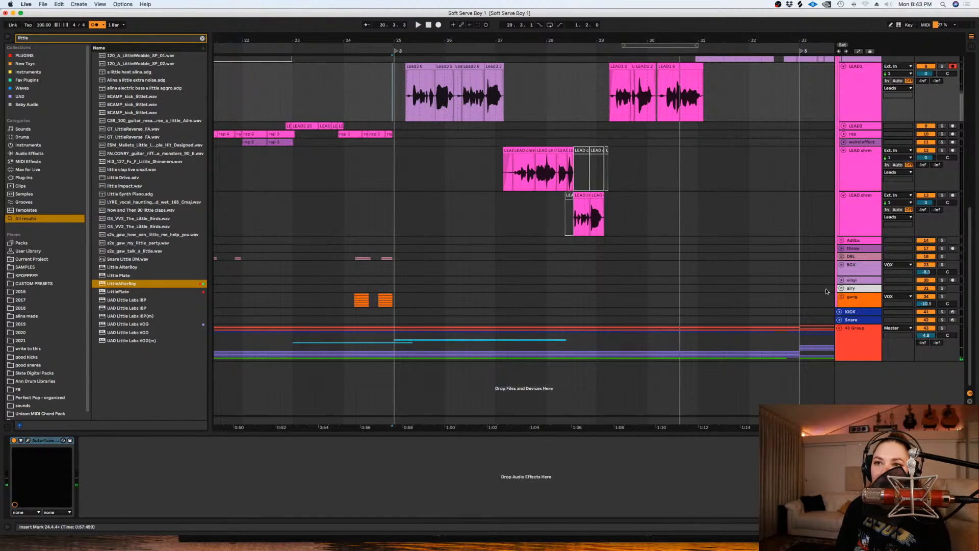
# - Set a fixed 1-bar grid, unfold the LEAD2 track, loop 30.1.1 to 33.1.1 and save the set
pyautogui.scroll(2, 695, 168)
pyautogui.scroll(1, 695, 171)
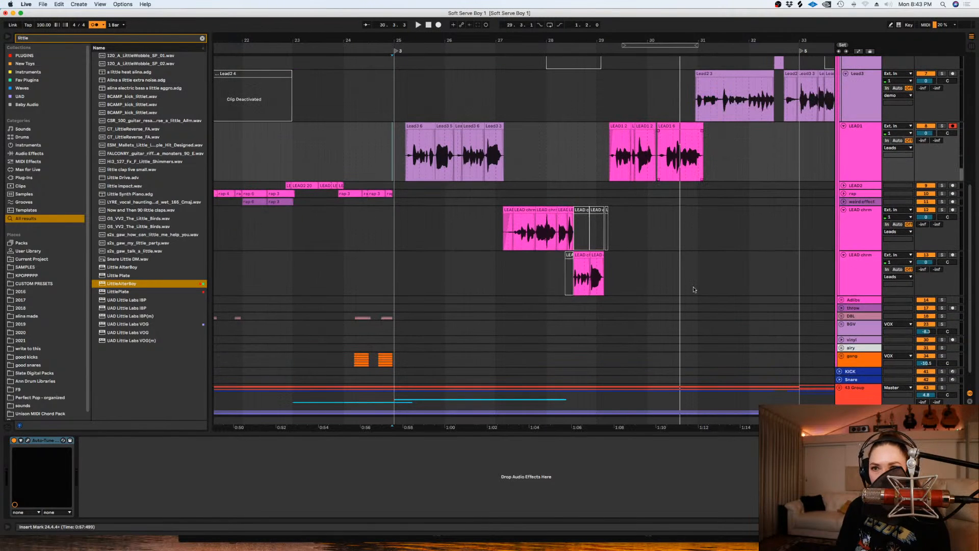
pyautogui.scroll(3, 675, 171)
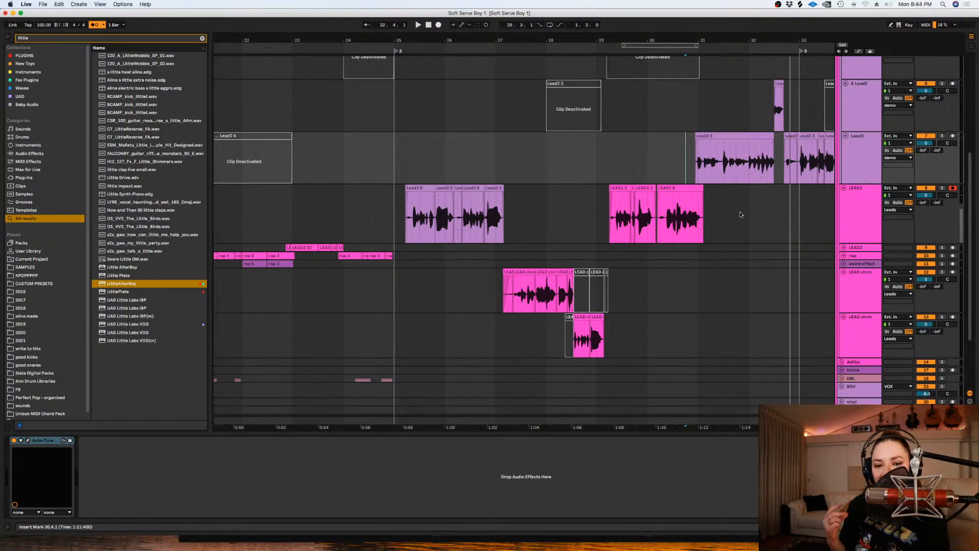
pyautogui.rightClick(743, 313)
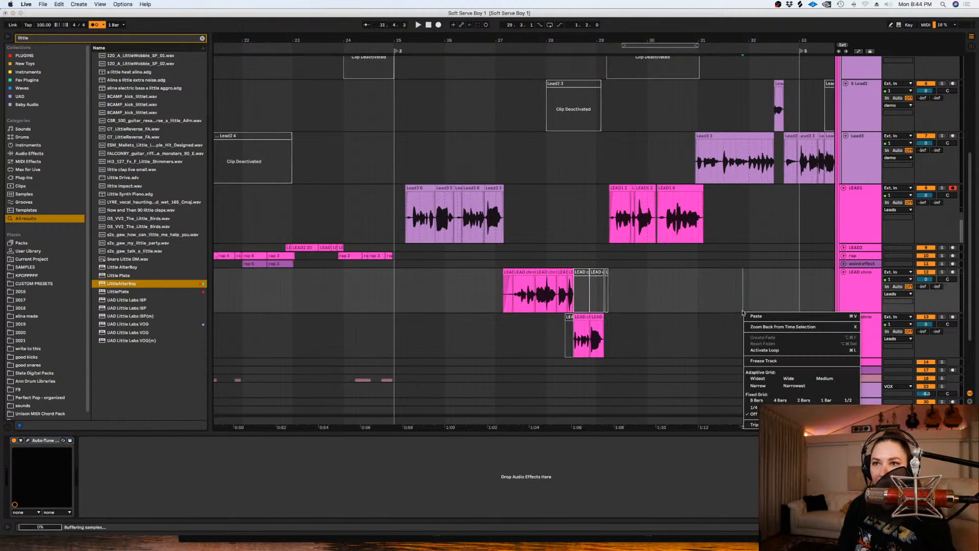
pyautogui.click(829, 400)
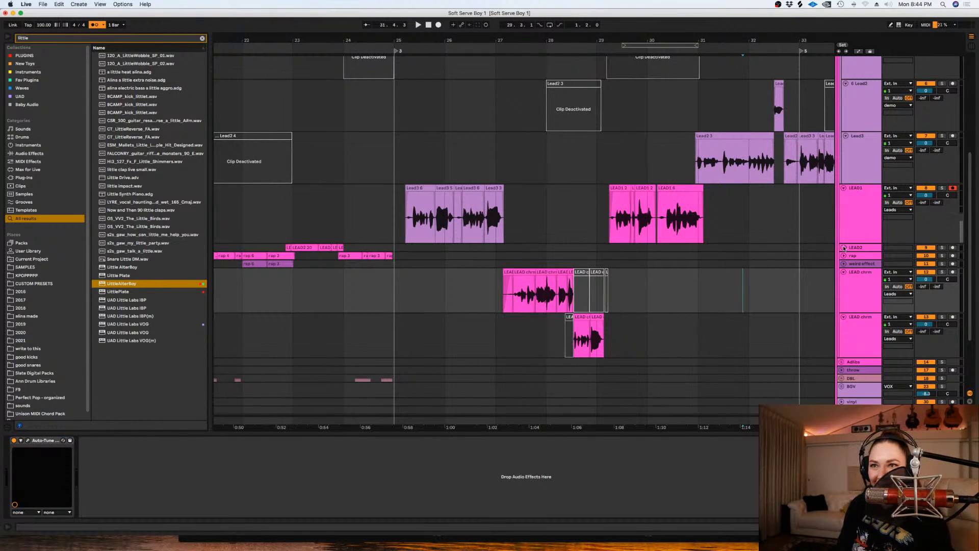
pyautogui.click(844, 248)
pyautogui.moveTo(798, 270); pyautogui.dragTo(629, 286)
pyautogui.press('super+l')
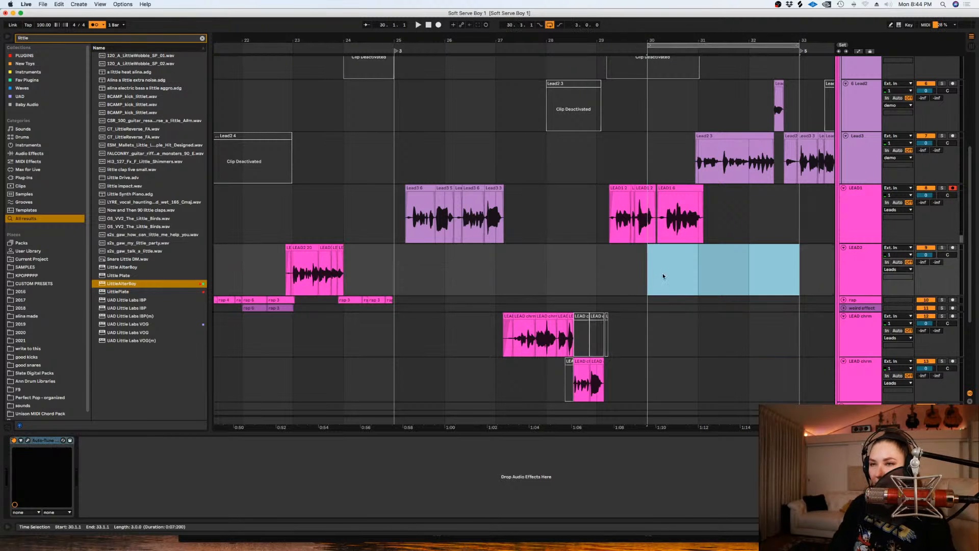
pyautogui.press('super+s')
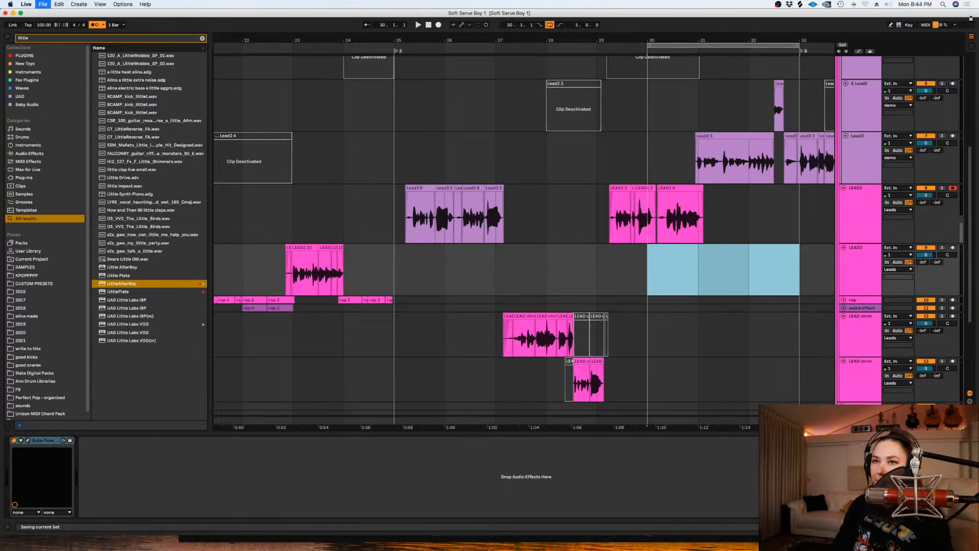
# - Disarm LEAD1, arm LEAD2 and record a short first take from 30.1.1
pyautogui.click(953, 188)
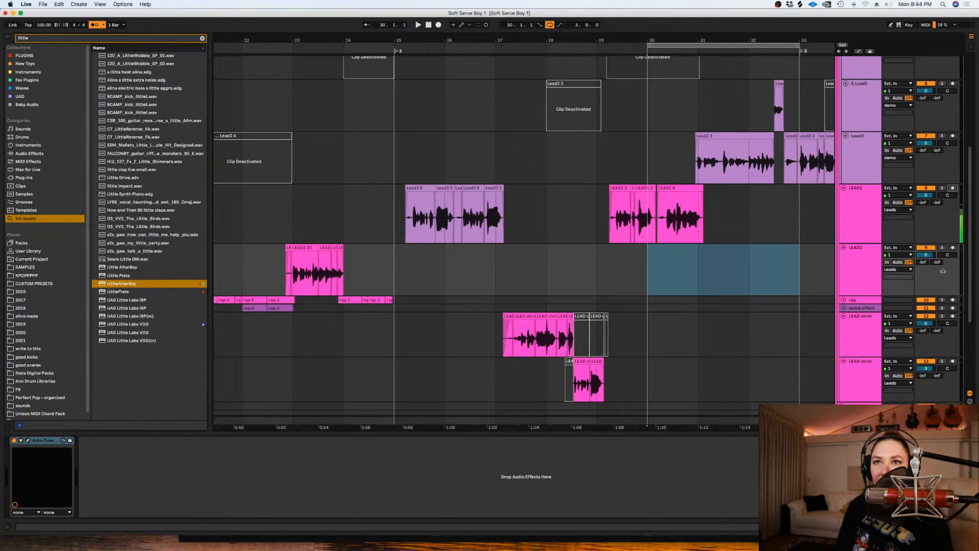
pyautogui.click(952, 247)
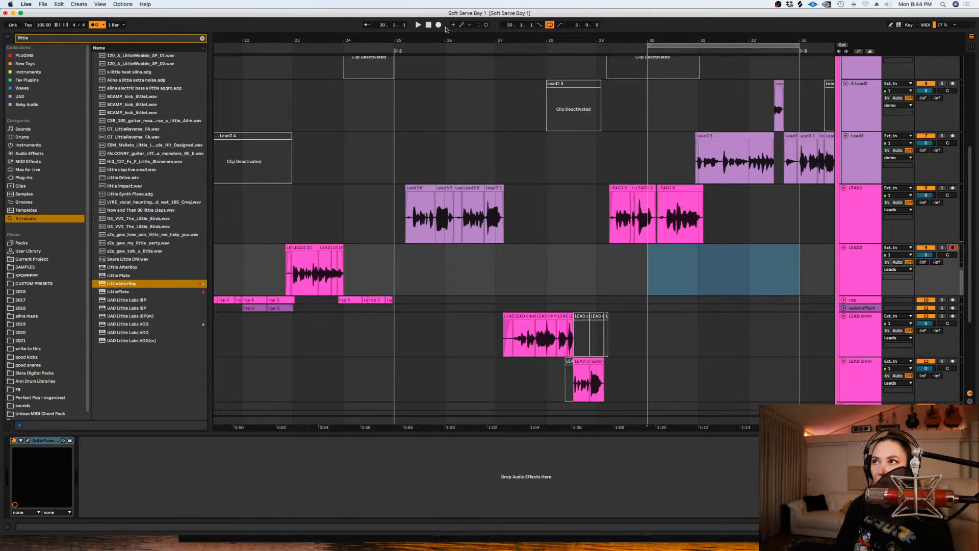
pyautogui.click(439, 24)
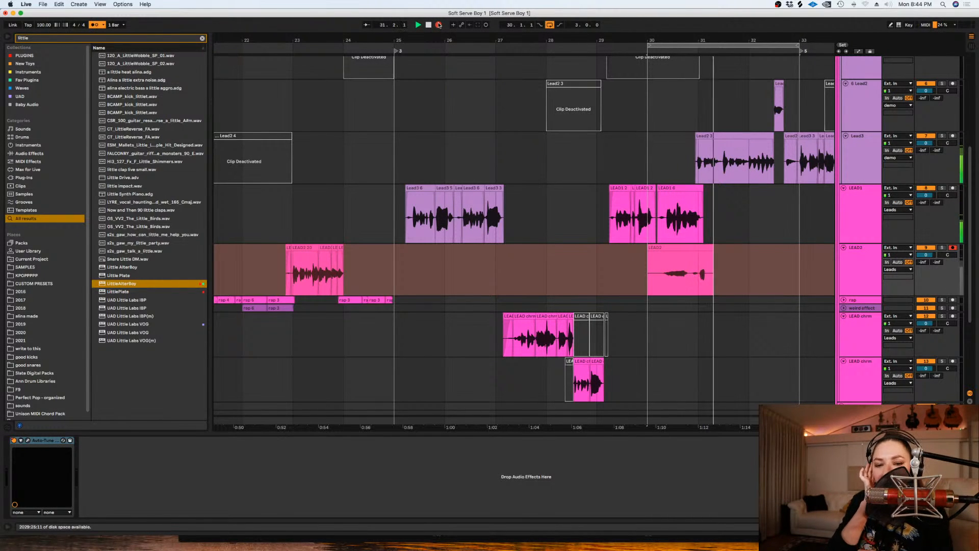
pyautogui.press('space')
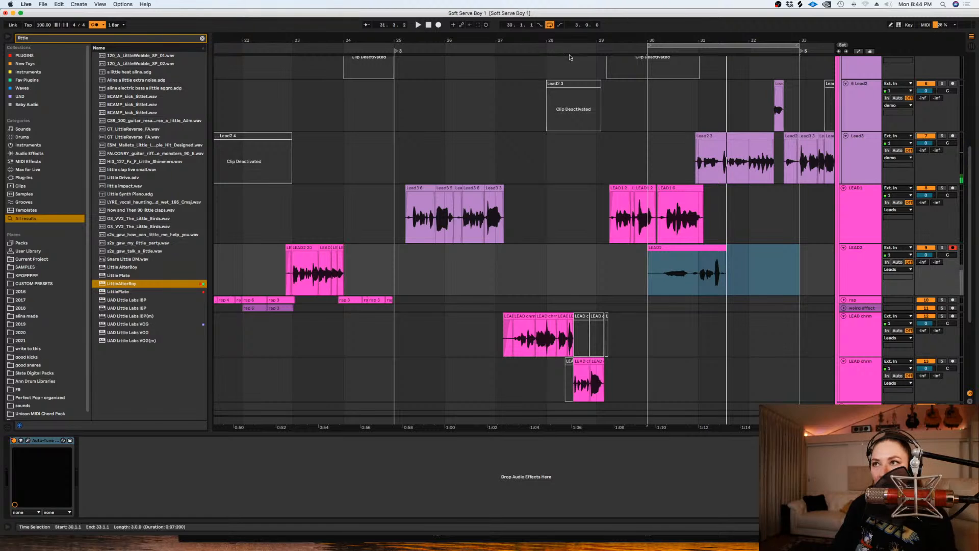
# - Record repeated loop takes of the next phrase on LEAD2, muting the Lead3 and 6 Lead2 guide tracks
pyautogui.click(439, 24)
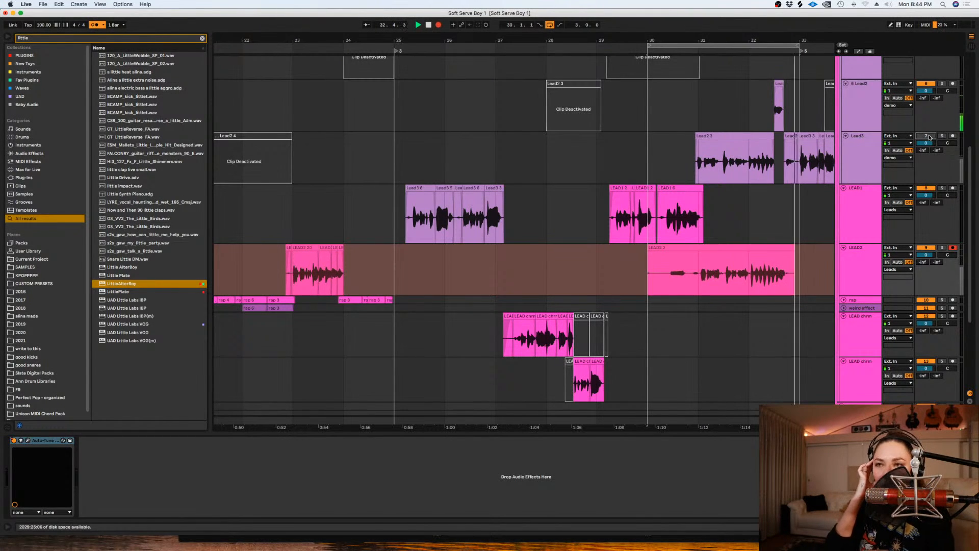
pyautogui.click(927, 84)
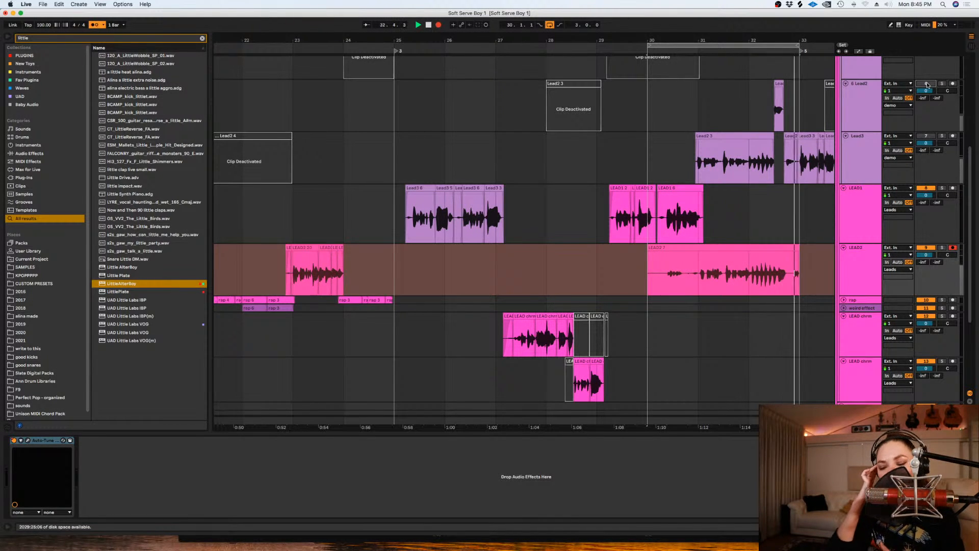
pyautogui.press('space')
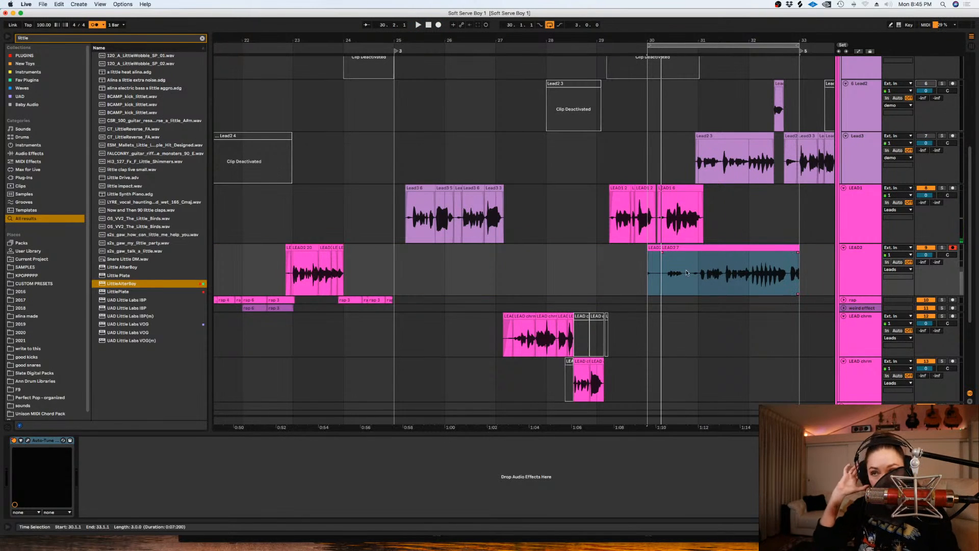
# - Delete the LEAD2 recording between 30.1.1 and 31.1.1 from the main lane
pyautogui.moveTo(686, 274); pyautogui.dragTo(637, 280)
pyautogui.press('Delete')
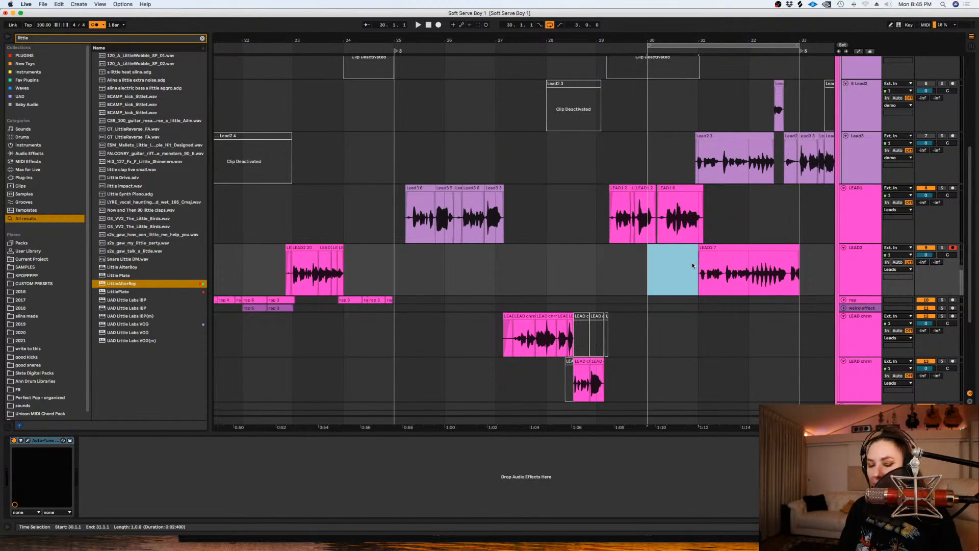
pyautogui.click(694, 266)
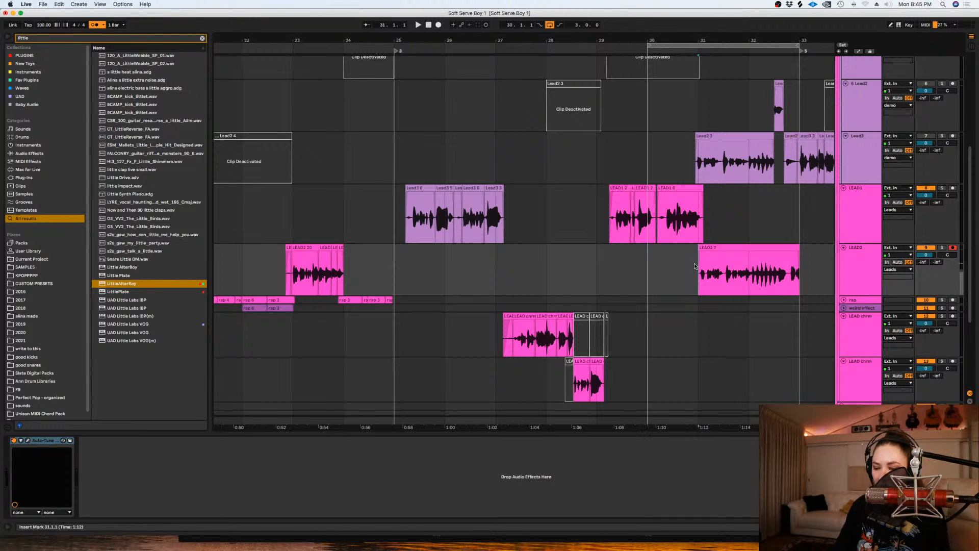
# - Show LEAD2's take lanes around bar 31 and set the fixed grid to 1/16
pyautogui.press('+')
pyautogui.press('+')
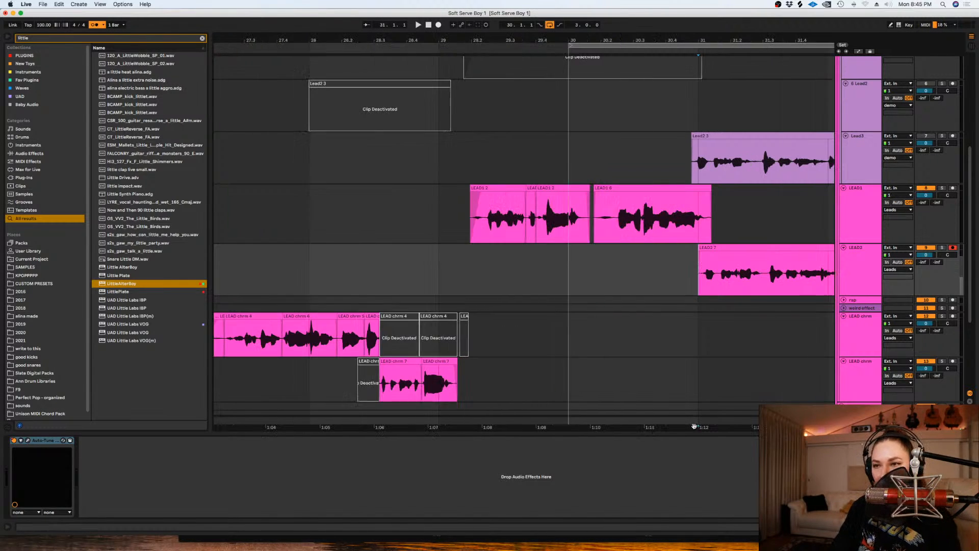
pyautogui.moveTo(691, 427); pyautogui.dragTo(444, 374)
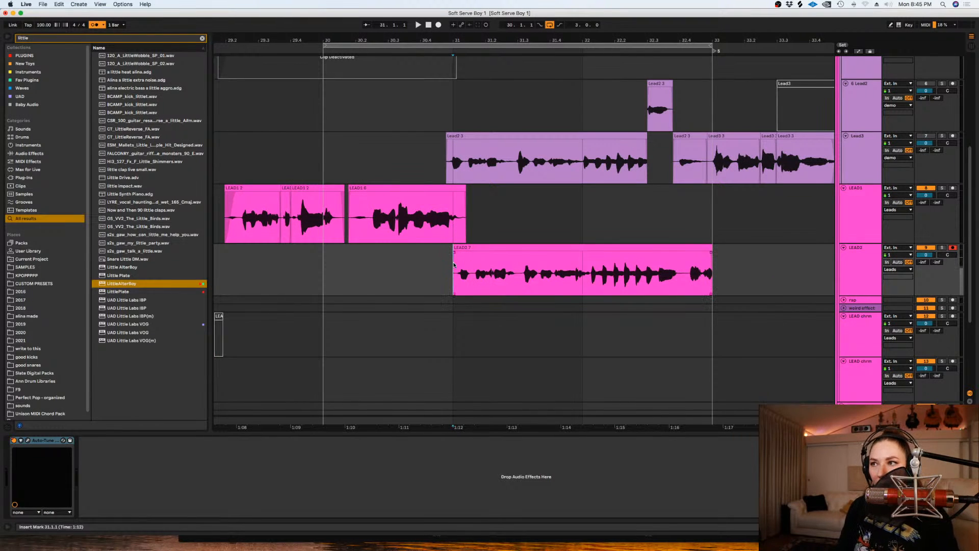
pyautogui.press('super+alt+u')
pyautogui.scroll(-3, 408, 194)
pyautogui.rightClick(418, 197)
pyautogui.click(434, 301)
pyautogui.click(454, 207)
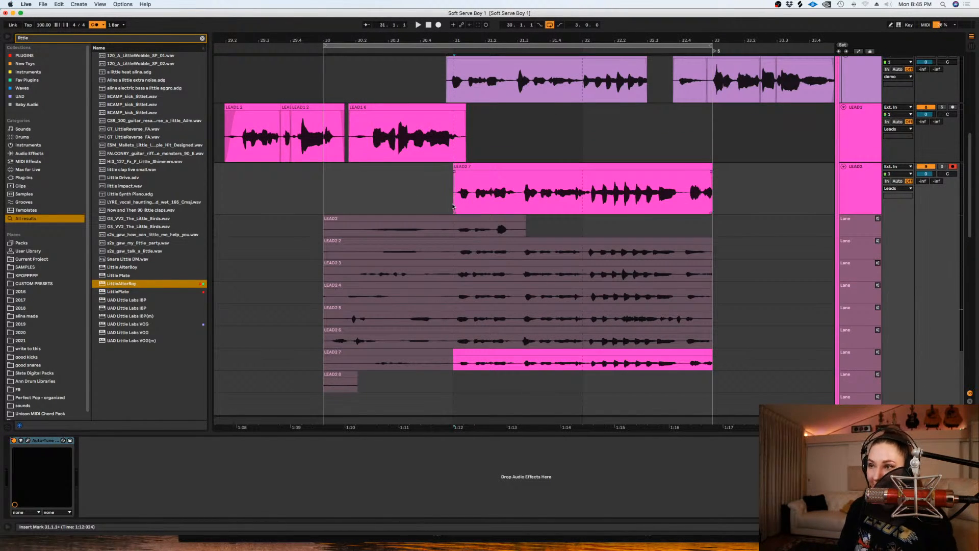
pyautogui.press('z')
pyautogui.rightClick(453, 207)
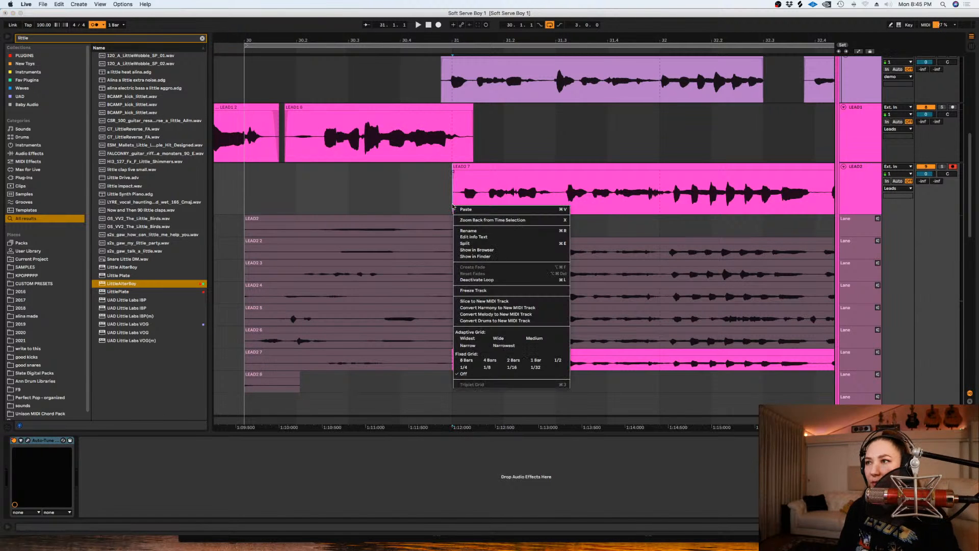
pyautogui.click(513, 367)
# - Split LEAD2's takes just before 31.1.1, at about 30.4.4, and play the phrase start
pyautogui.press('-')
pyautogui.moveTo(741, 358); pyautogui.dragTo(437, 250)
pyautogui.press('super+e')
pyautogui.press('+')
pyautogui.press('+')
pyautogui.press('+')
pyautogui.press('space')
pyautogui.press('space')
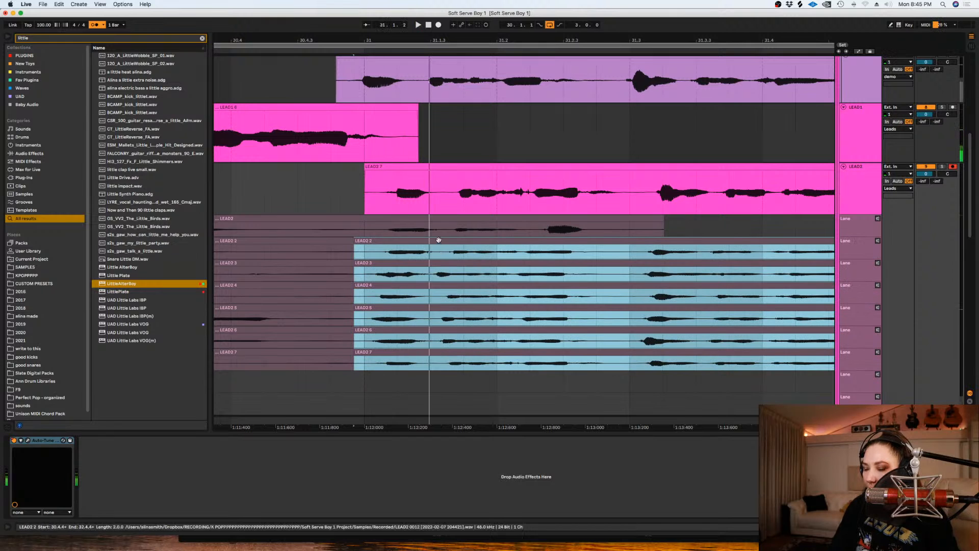
# - Replace LEAD2's main-lane clip by comping take LEAD2 7 from about 30.4.4 to the phrase's end, and audition it
pyautogui.click(444, 167)
pyautogui.press('Delete')
pyautogui.click(497, 204)
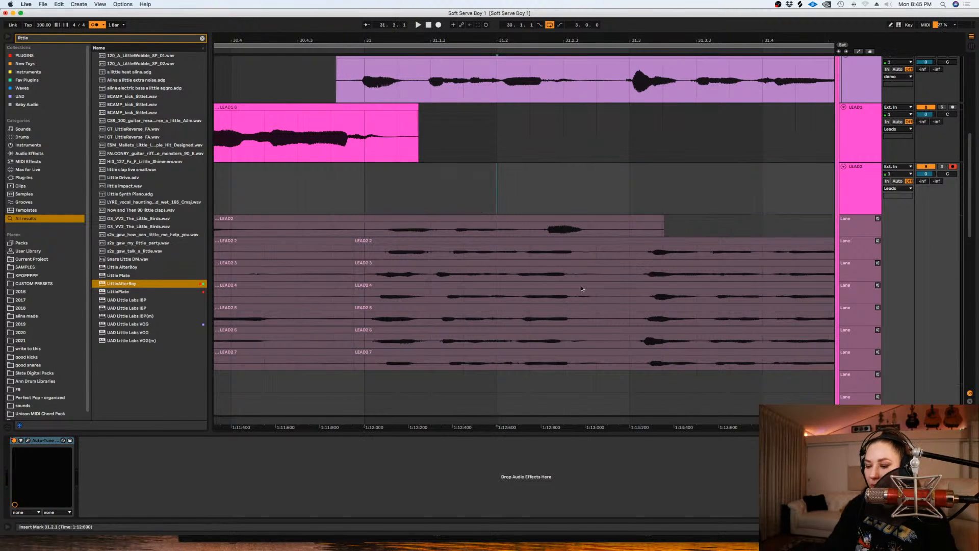
pyautogui.press('-')
pyautogui.press('-')
pyautogui.press('b')
pyautogui.moveTo(731, 364); pyautogui.dragTo(463, 361)
pyautogui.press('space')
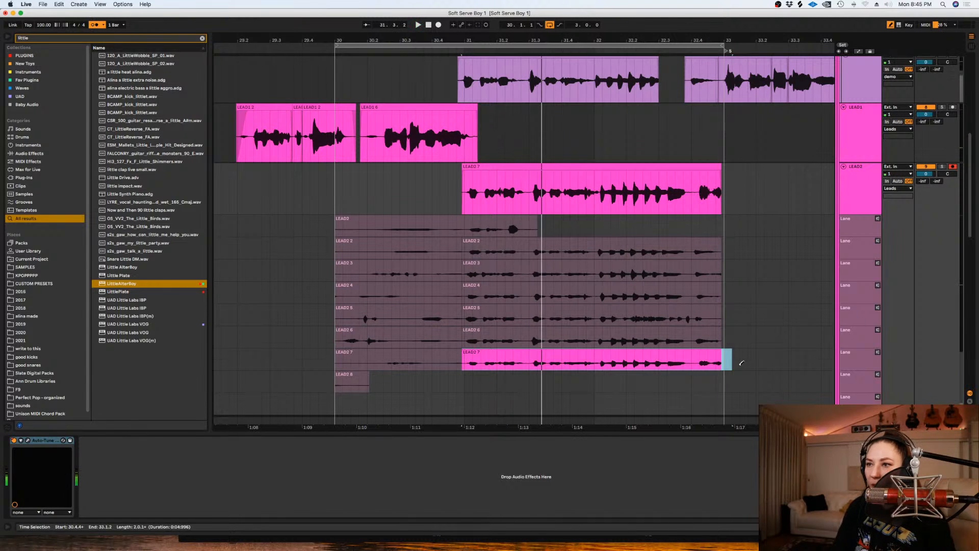
pyautogui.moveTo(737, 362); pyautogui.dragTo(472, 220)
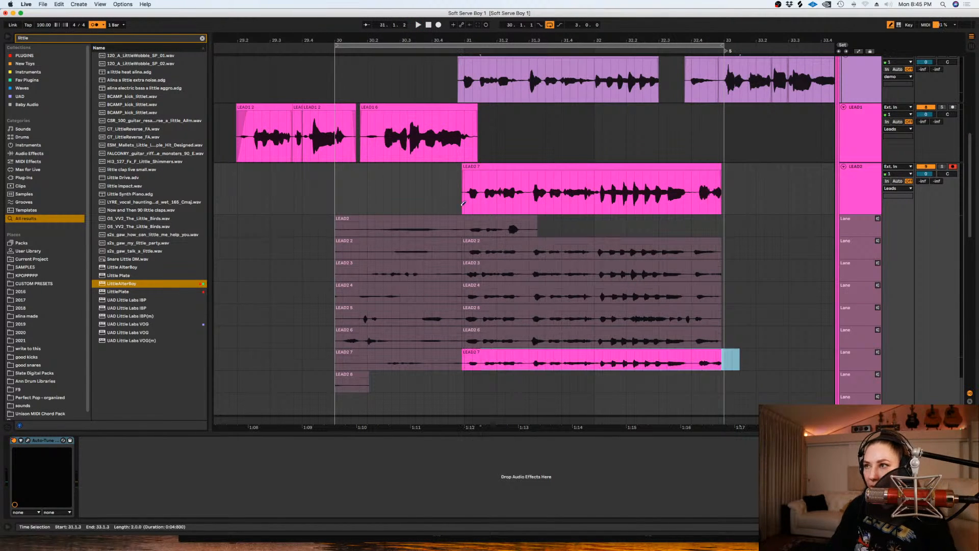
# - Split the LEAD2 main lane and all its takes at 30.4.1
pyautogui.moveTo(545, 303); pyautogui.dragTo(429, 198)
pyautogui.press('+')
pyautogui.press('+')
pyautogui.press('super+e')
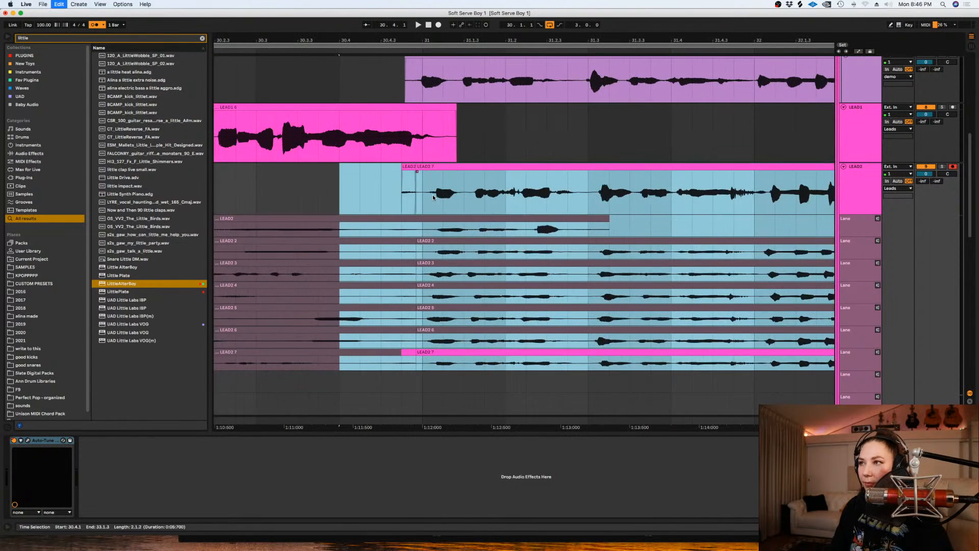
# - Play the LEAD2 phrase and delete the comp's opening sliver before bar 31 from the main lane
pyautogui.moveTo(429, 165); pyautogui.dragTo(400, 197)
pyautogui.press('space')
pyautogui.click(421, 199)
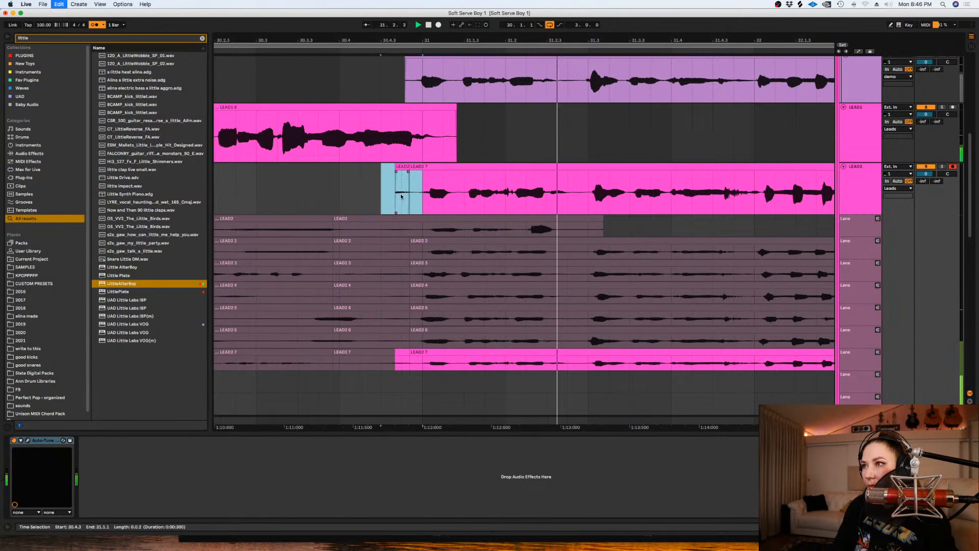
pyautogui.press('Delete')
# - Comp take LEAD2 6 from about 30.4.4 to 33.1.1 and clear the sliver before its start in LEAD2's main lane
pyautogui.press('-')
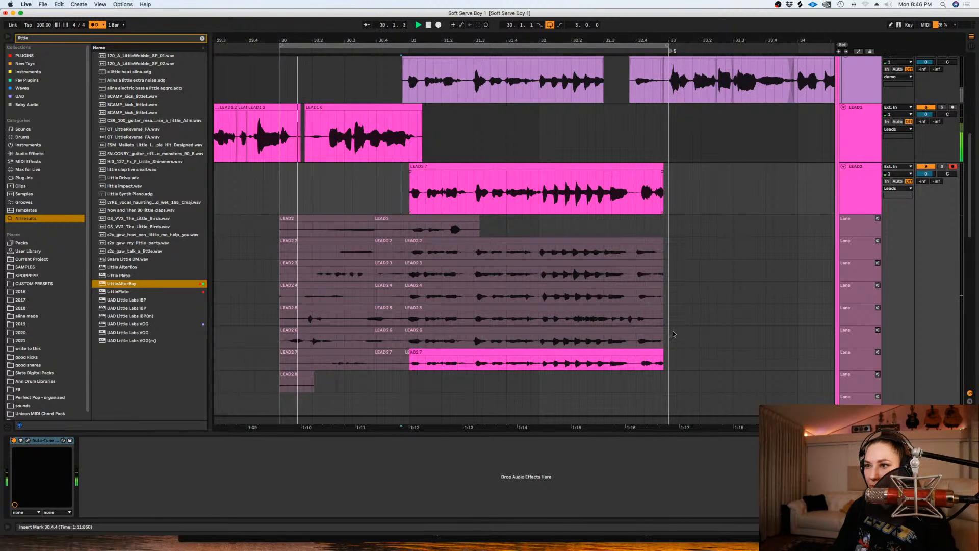
pyautogui.moveTo(668, 339); pyautogui.dragTo(400, 338)
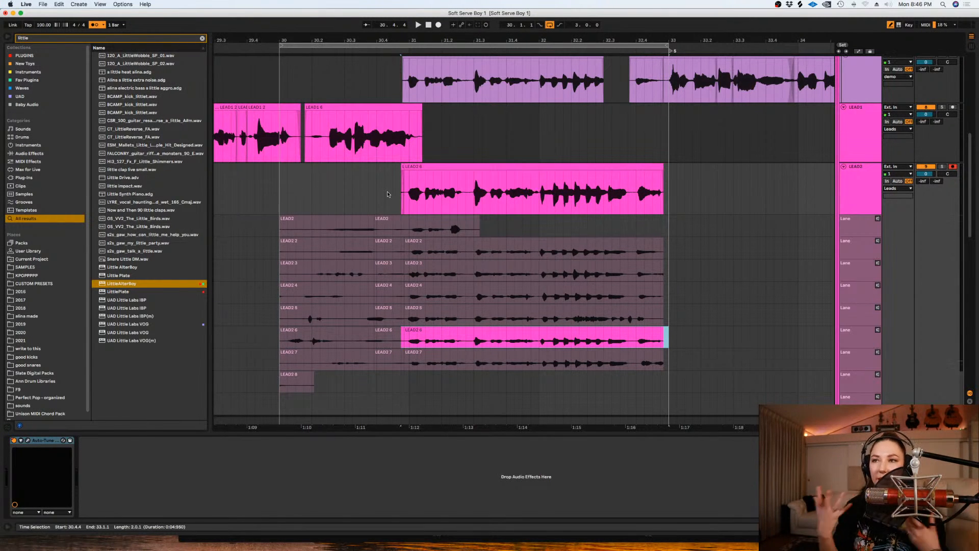
pyautogui.click(404, 198)
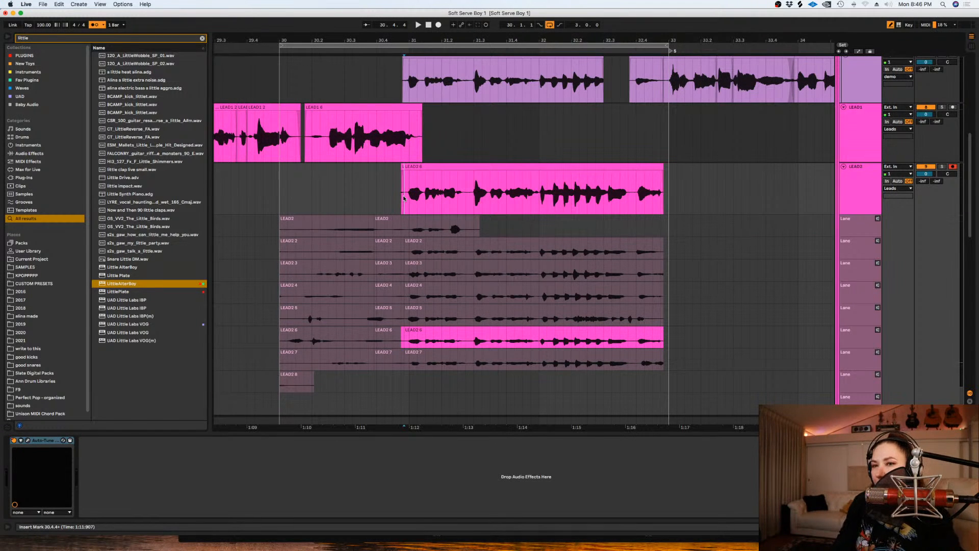
pyautogui.moveTo(663, 169); pyautogui.dragTo(667, 174)
pyautogui.press('super+z')
pyautogui.moveTo(368, 199); pyautogui.dragTo(404, 208)
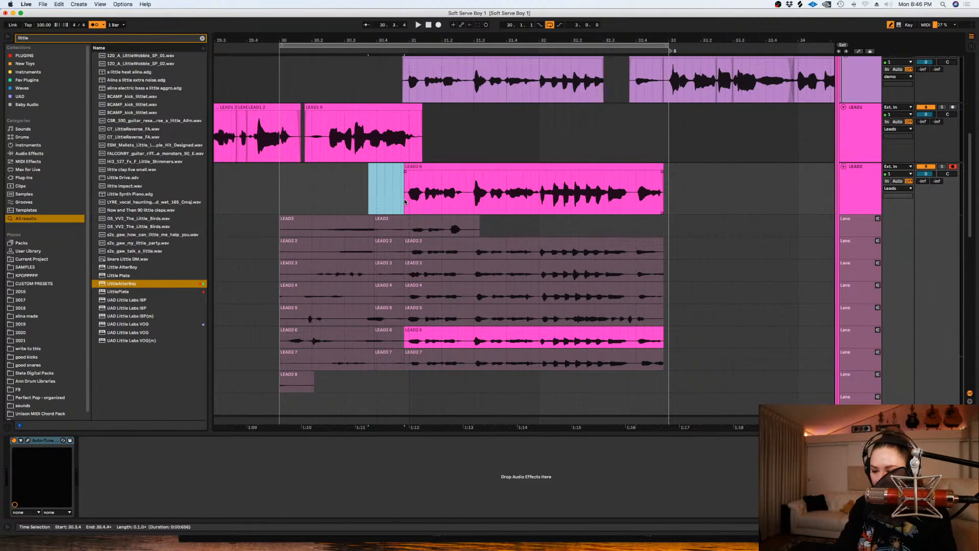
# - Audition the LEAD2 phrase from the start of its comp at about 30.4.4
pyautogui.press('+')
pyautogui.press('-')
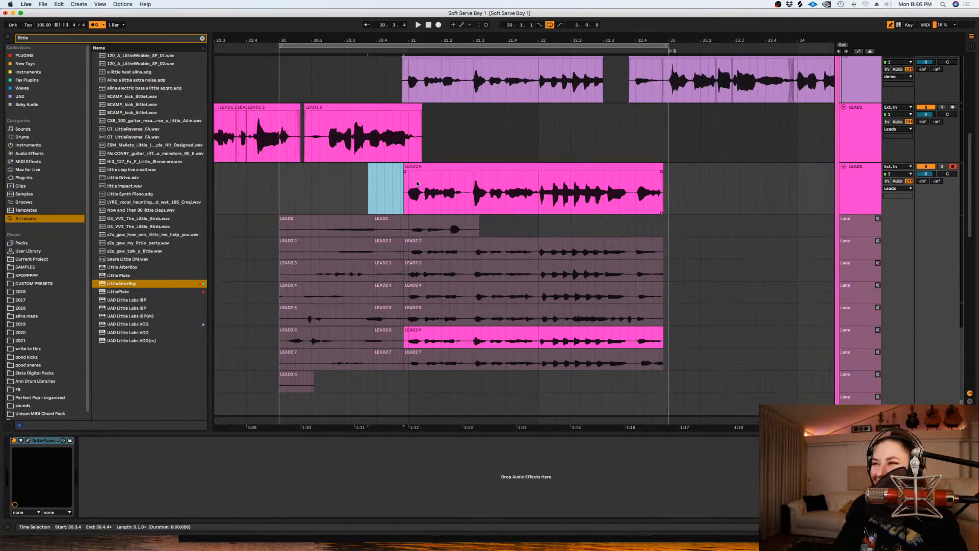
pyautogui.click(404, 191)
pyautogui.press('space')
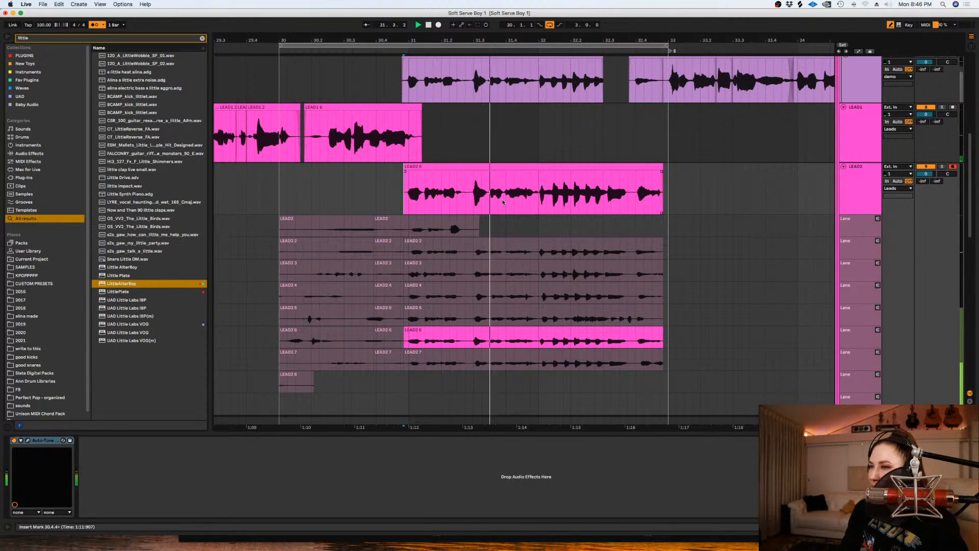
pyautogui.rightClick(674, 322)
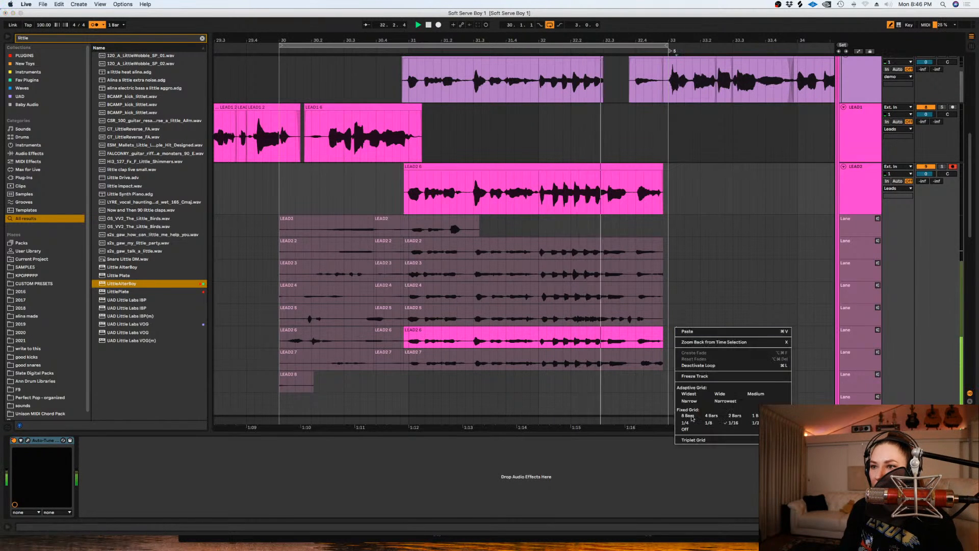
pyautogui.click(673, 318)
# - Comp take LEAD2 5 to the phrase's end, LEAD2 4 from about 30.4.4 to 31.2.4 and LEAD2 7 from 30.4.3 to 31.1.2, and audition
pyautogui.moveTo(673, 318); pyautogui.dragTo(411, 318)
pyautogui.moveTo(470, 296); pyautogui.dragTo(403, 295)
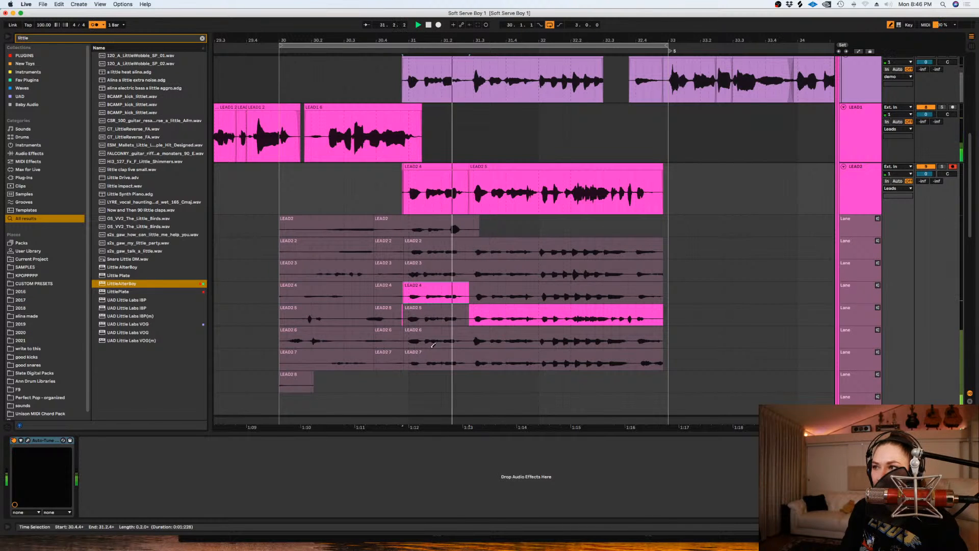
pyautogui.moveTo(422, 360); pyautogui.dragTo(395, 360)
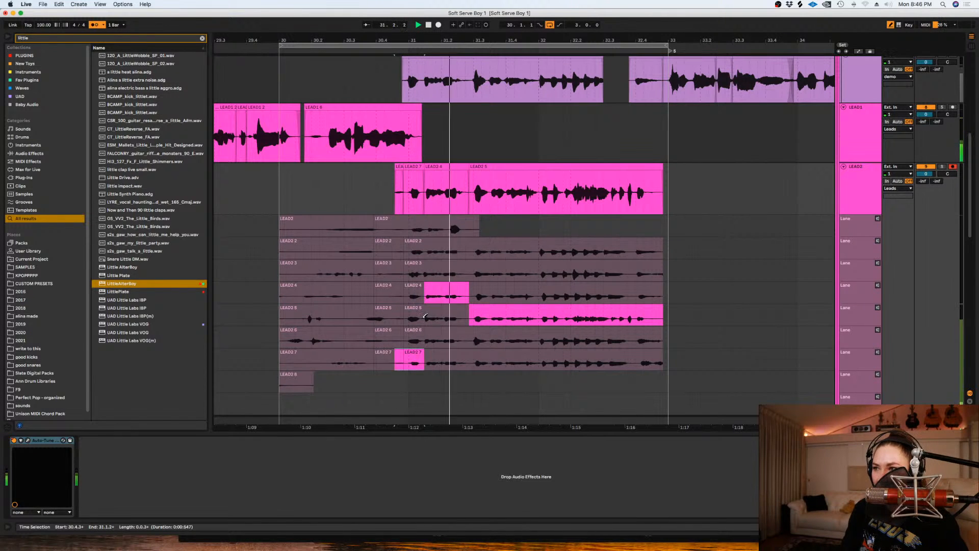
pyautogui.press('space')
pyautogui.press('space')
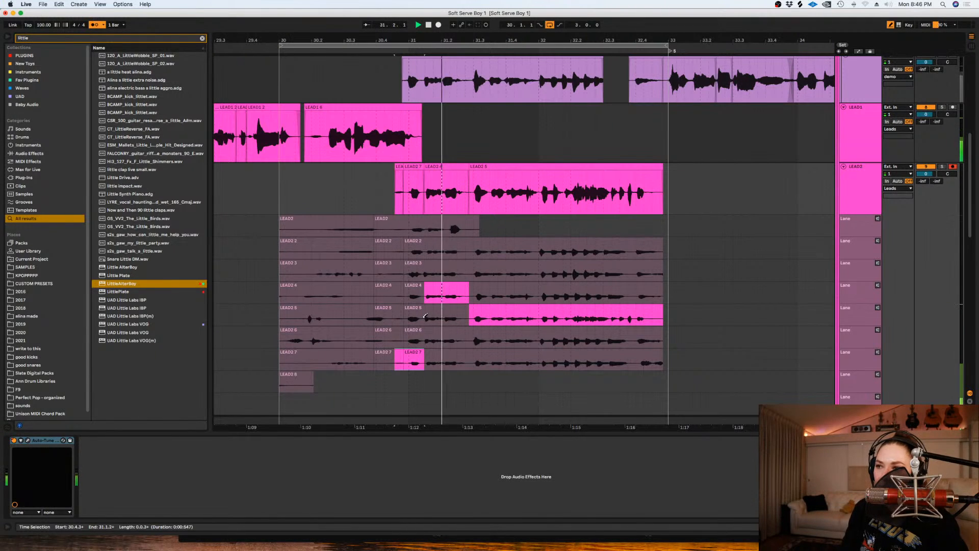
# - Comp take LEAD2 6 from about 31.2.4 to the phrase's end, then LEAD2 7 from 31.2.4 to 32.1.1 and from 32.4.1 onward
pyautogui.press('space')
pyautogui.moveTo(469, 338); pyautogui.dragTo(686, 338)
pyautogui.press('space')
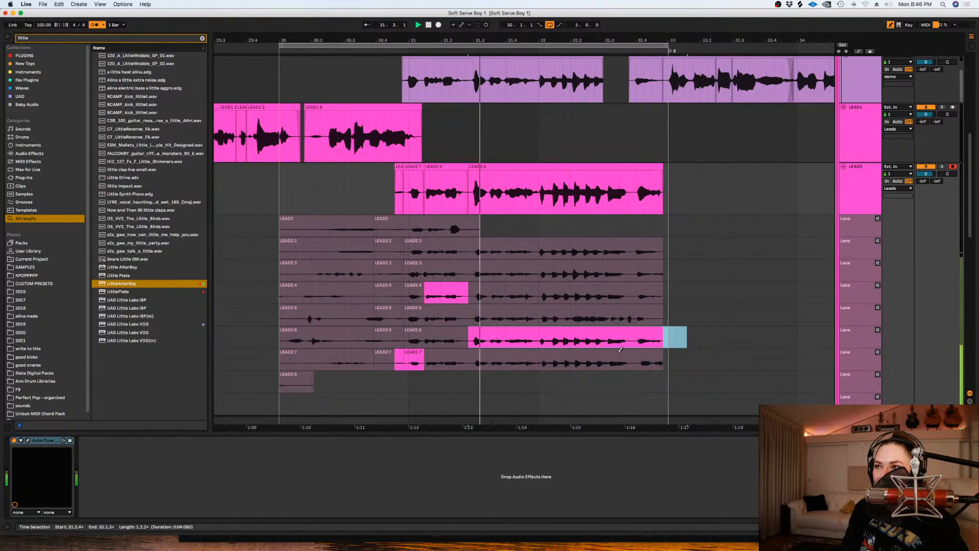
pyautogui.moveTo(469, 361); pyautogui.dragTo(539, 362)
pyautogui.press('space')
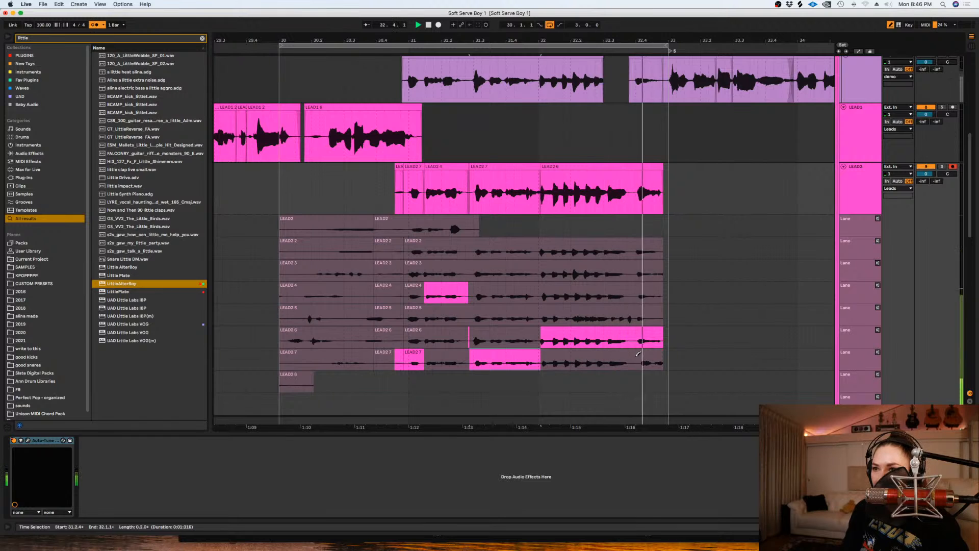
pyautogui.press('space')
pyautogui.moveTo(637, 361); pyautogui.dragTo(708, 362)
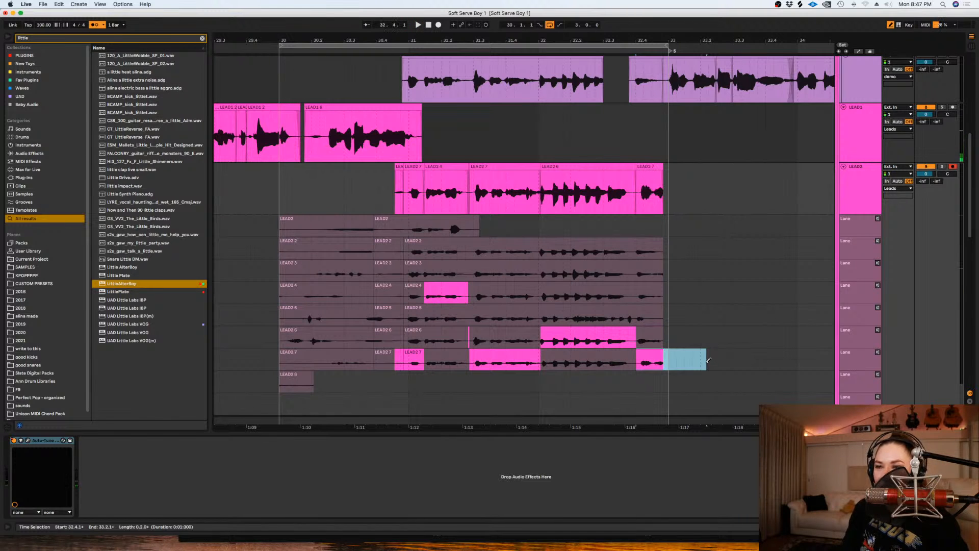
# - Adjust the closing LEAD2 7 clip to span about 32.3.4 to 33.1.1 and remove the comp's opening sliver before about 30.4.4
pyautogui.click(642, 175)
pyautogui.moveTo(641, 174); pyautogui.dragTo(674, 176)
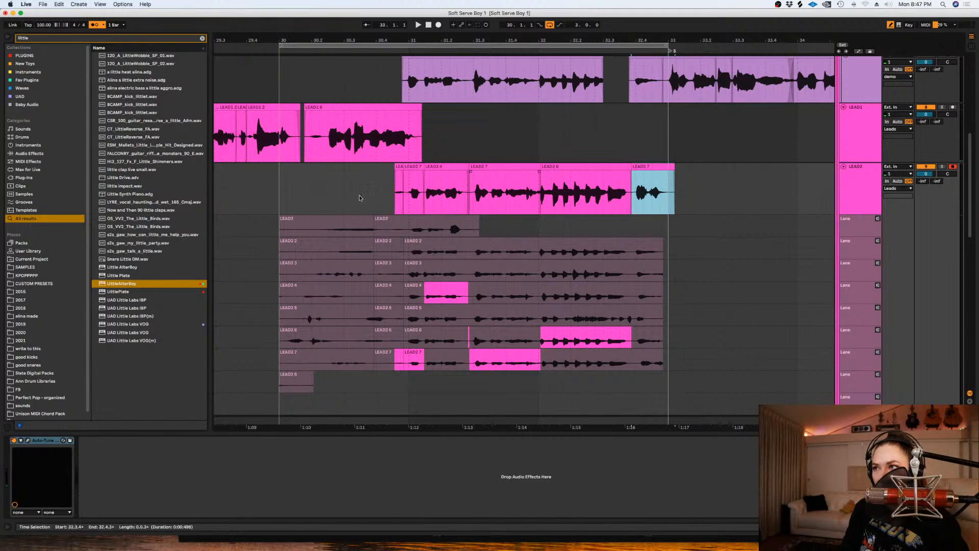
pyautogui.moveTo(395, 177); pyautogui.dragTo(407, 175)
pyautogui.press('space')
pyautogui.press('space')
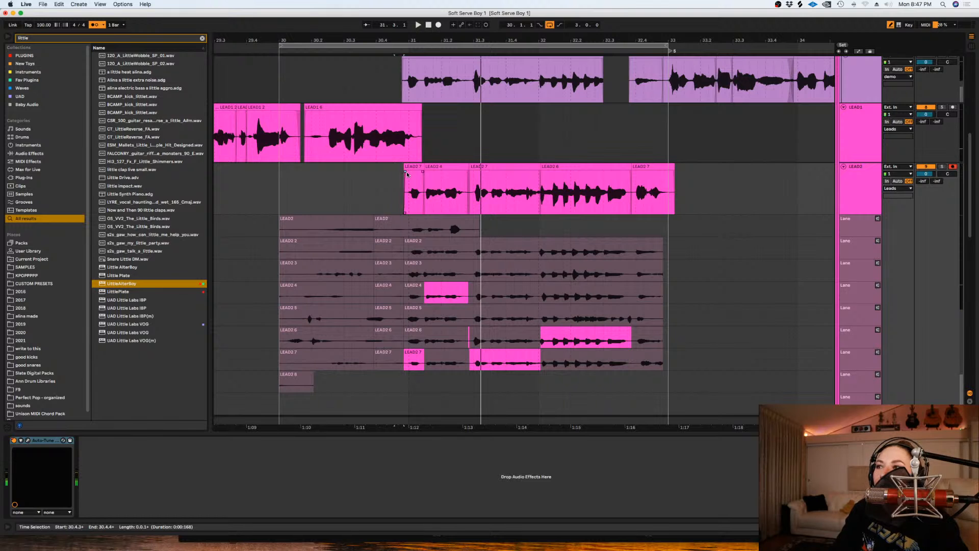
# - Extend the LEAD2 4 clip in the main lane to meet LEAD2 7 just after 31.2.4, covering the LEAD2 6 sliver
pyautogui.click(438, 176)
pyautogui.press('+')
pyautogui.press('+')
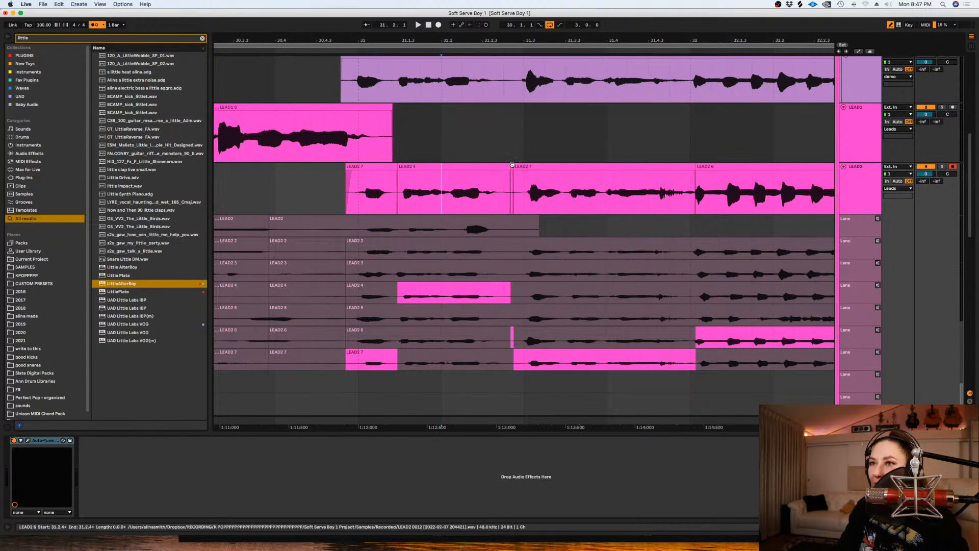
pyautogui.moveTo(509, 168); pyautogui.dragTo(522, 168)
pyautogui.click(532, 182)
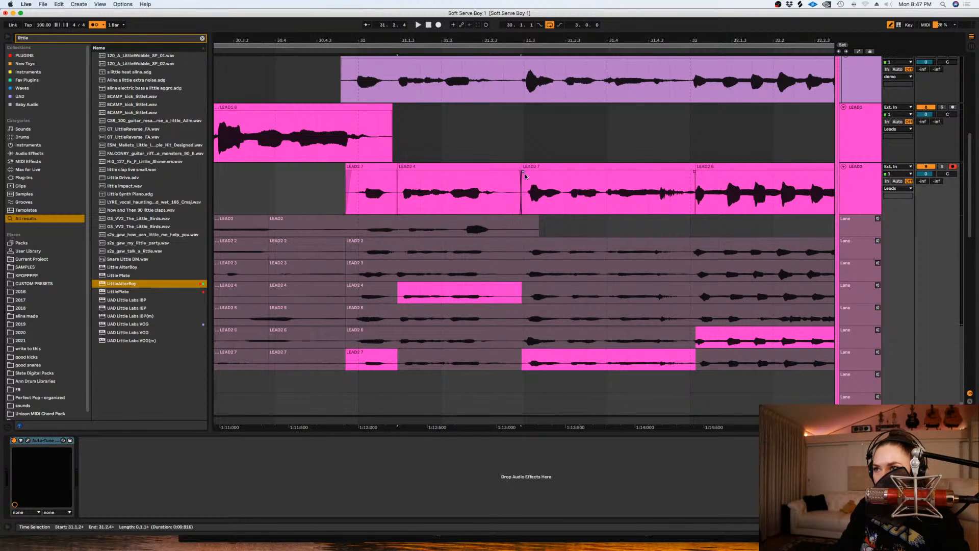
# - Delete the closing LEAD2 7 clip's tail from about 32.4.4 and give its end a short fade-out
pyautogui.press('-')
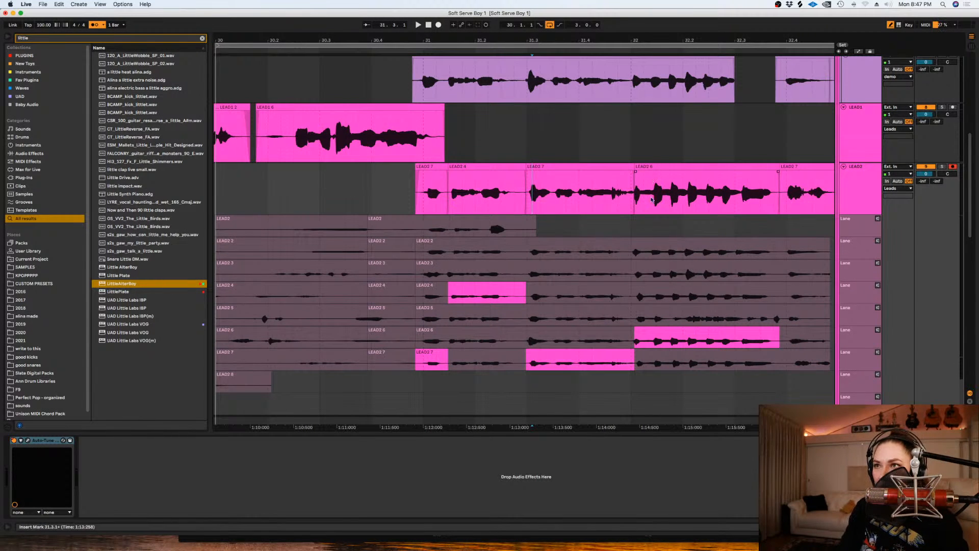
pyautogui.hscroll(5, 680, 421)
pyautogui.moveTo(733, 199); pyautogui.dragTo(709, 175)
pyautogui.press('Delete')
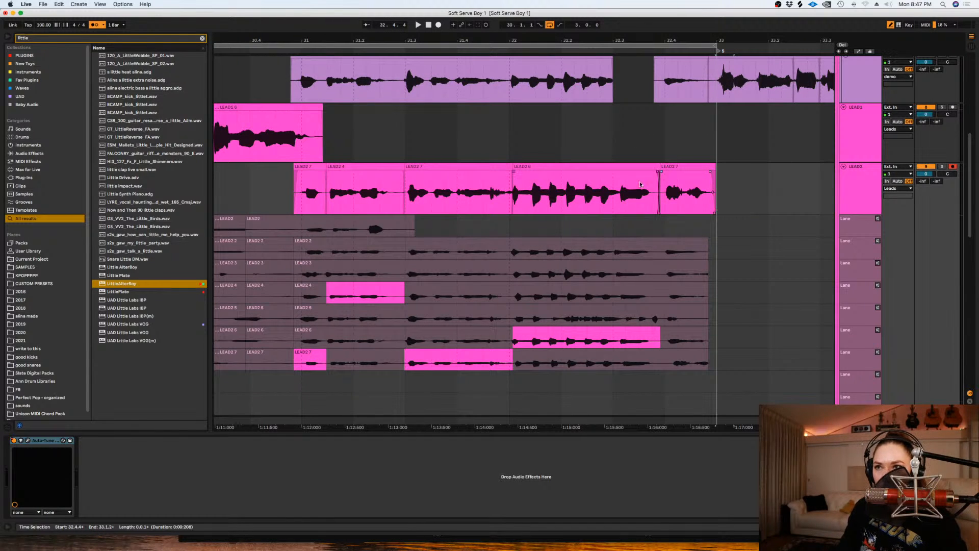
# - Audition the comped LEAD2 phrase from about 30.4.2 and again from about 31.3.3
pyautogui.rightClick(272, 183)
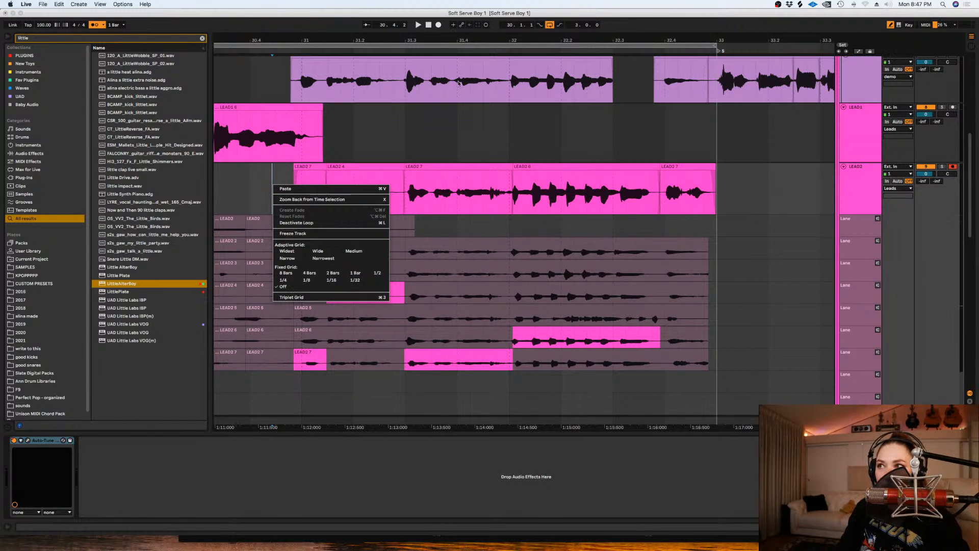
pyautogui.click(419, 124)
pyautogui.press('space')
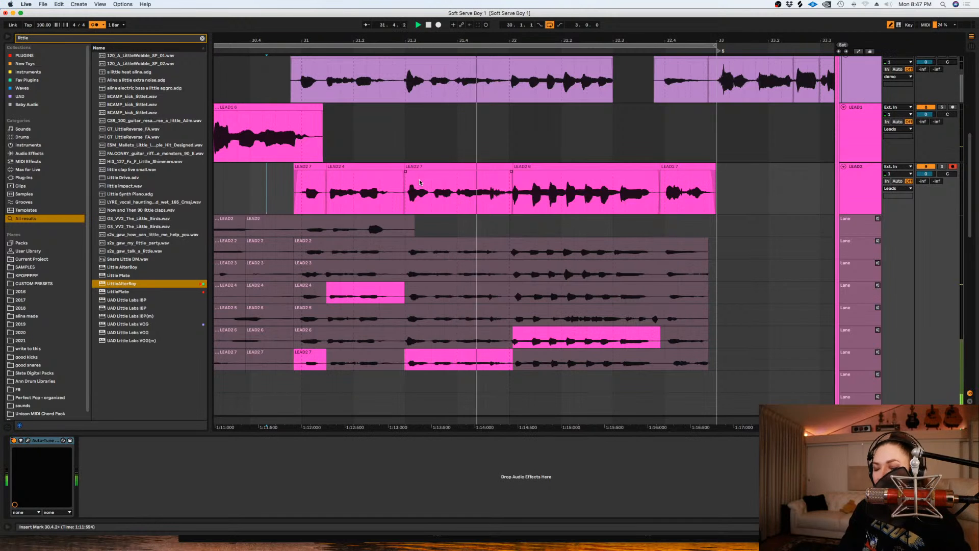
pyautogui.click(459, 182)
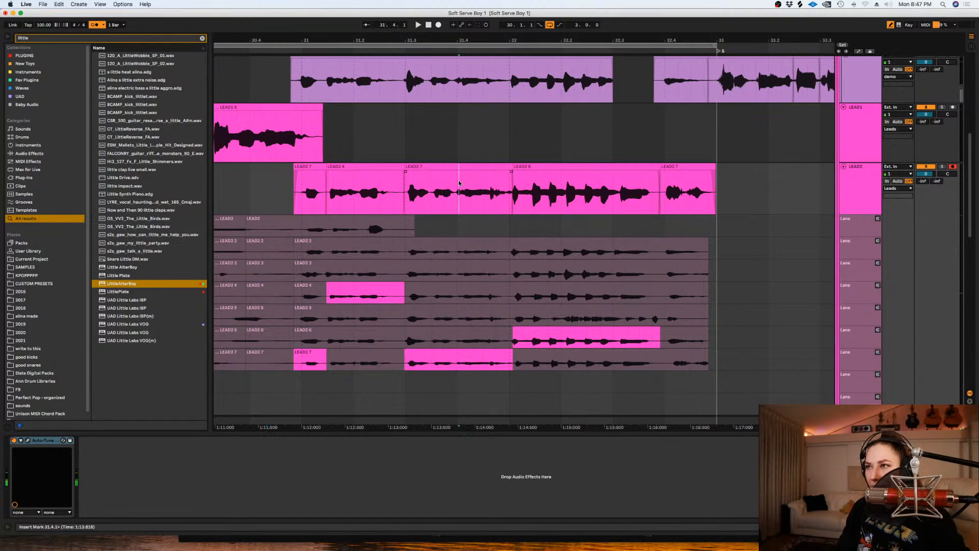
pyautogui.press('+')
pyautogui.click(418, 145)
pyautogui.press('space')
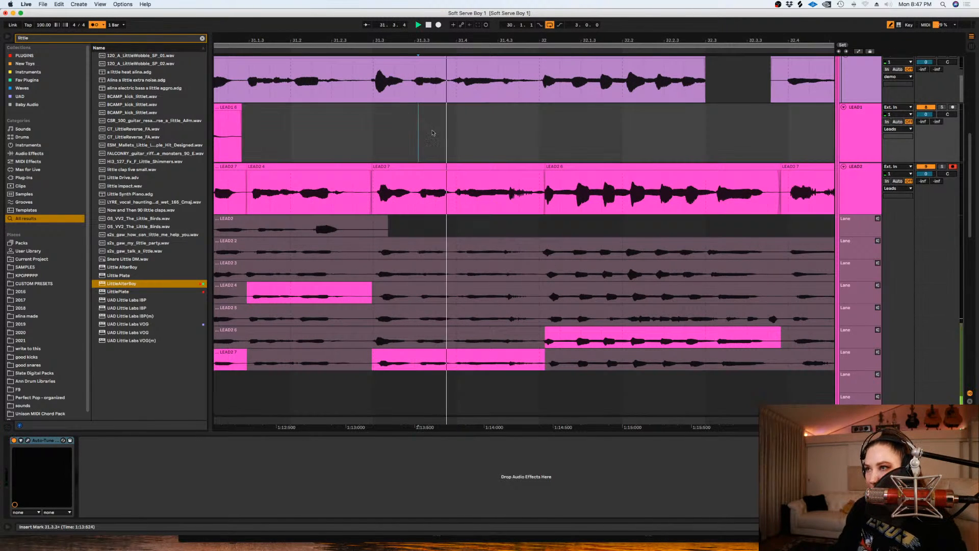
pyautogui.press('space')
# - Split the LEAD2 7 clip at about 31.4.3, adjust the split piece against LEAD2 6 at about 31.4.4, and audition from 31.2.3
pyautogui.click(508, 180)
pyautogui.press('super+e')
pyautogui.moveTo(515, 169); pyautogui.dragTo(539, 172)
pyautogui.click(357, 183)
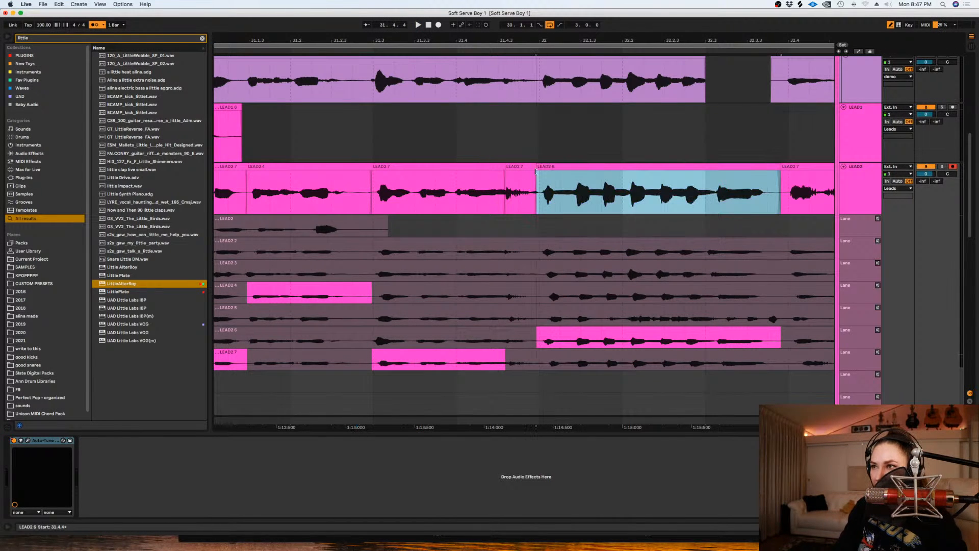
pyautogui.click(347, 199)
pyautogui.press('space')
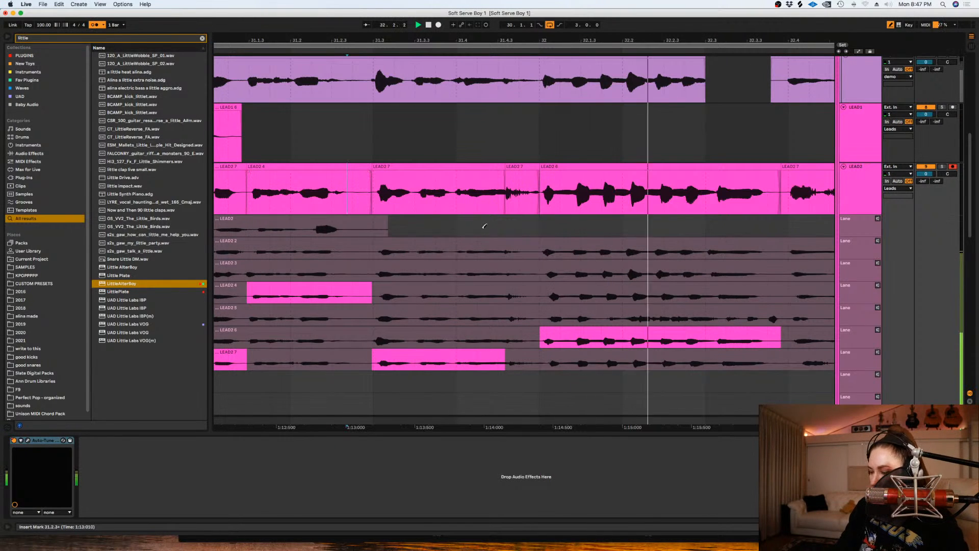
# - Nudge the LEAD2 6 clip near bar 32 slightly earlier in the main lane and replay from about 31.2.3
pyautogui.click(571, 175)
pyautogui.moveTo(570, 173); pyautogui.dragTo(537, 184)
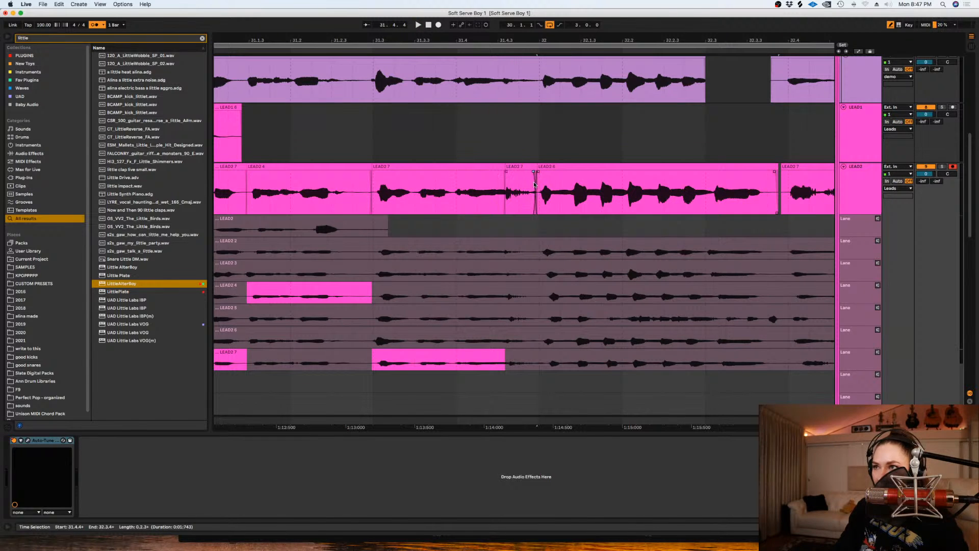
pyautogui.click(336, 190)
pyautogui.press('space')
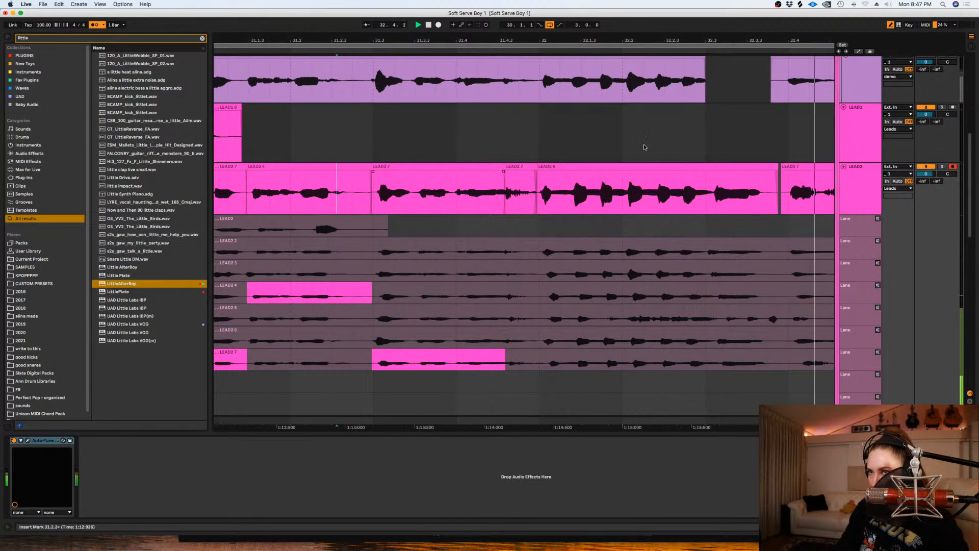
# - Split the LEAD2 6 clip at about 32.3.1, nudge its second part slightly earlier, and audition from about 31.4.1
pyautogui.click(712, 195)
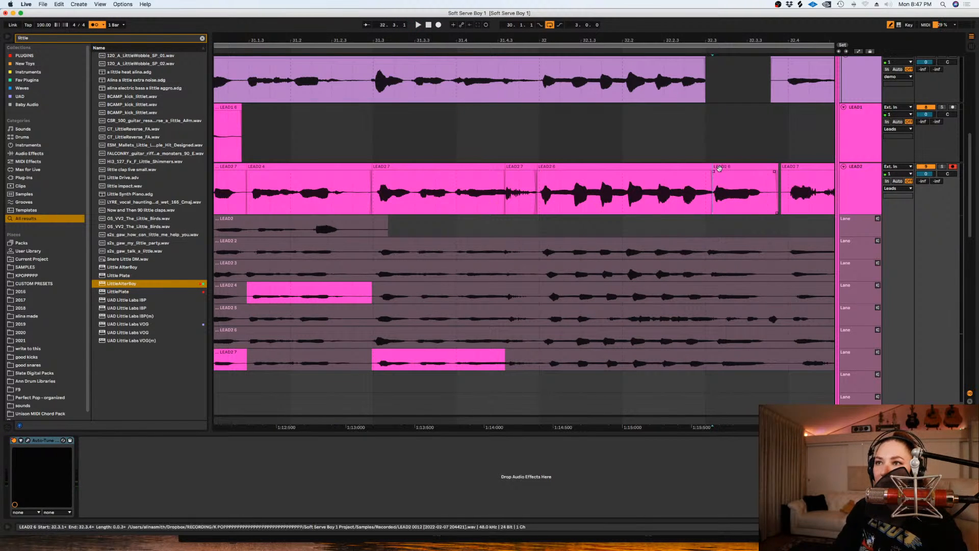
pyautogui.click(719, 168)
pyautogui.click(713, 174)
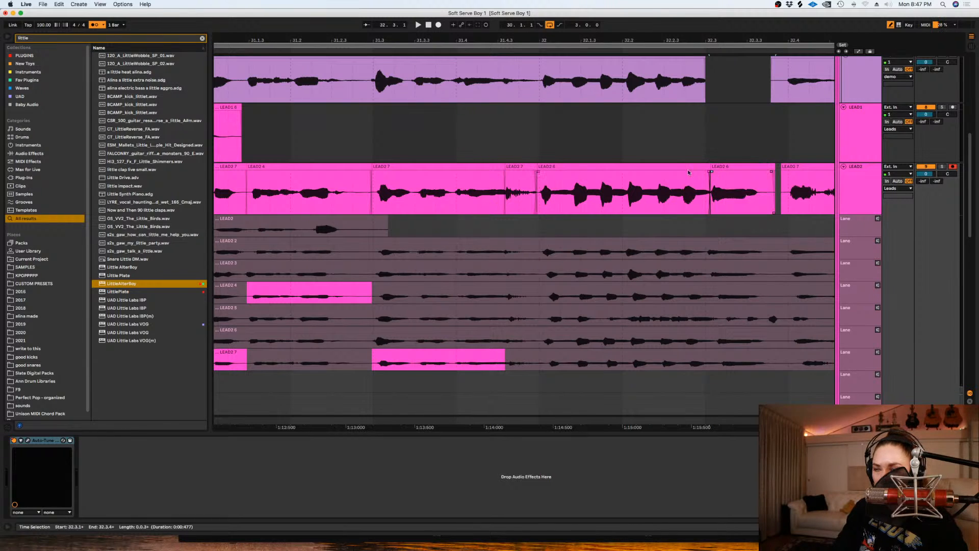
pyautogui.click(470, 193)
pyautogui.press('space')
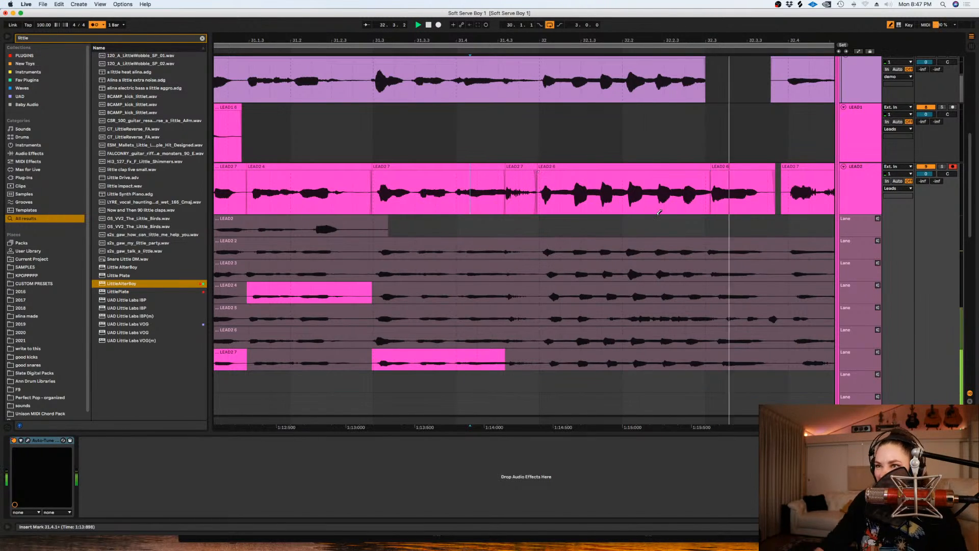
pyautogui.press('space')
# - Hide LEAD2's take lanes
pyautogui.press('-')
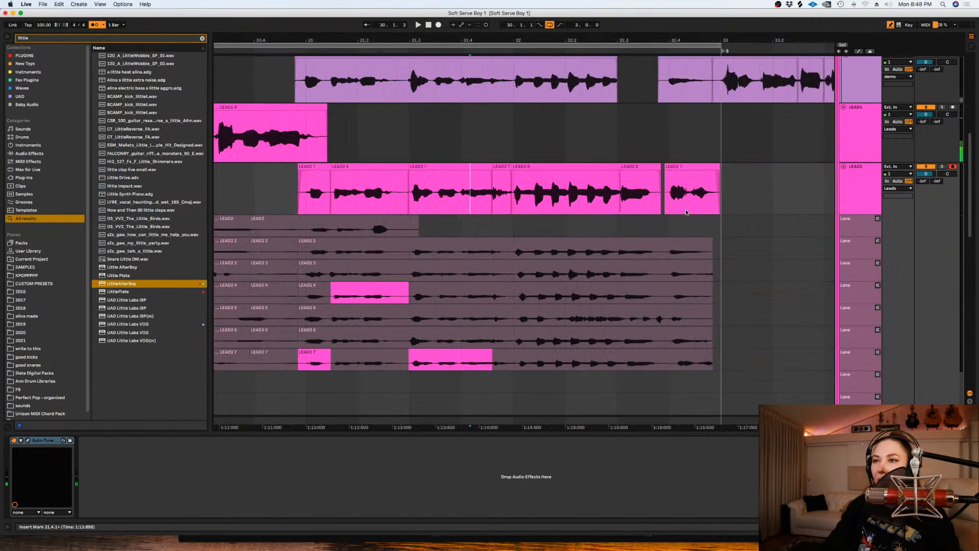
pyautogui.press('-')
pyautogui.press('super+alt+u')
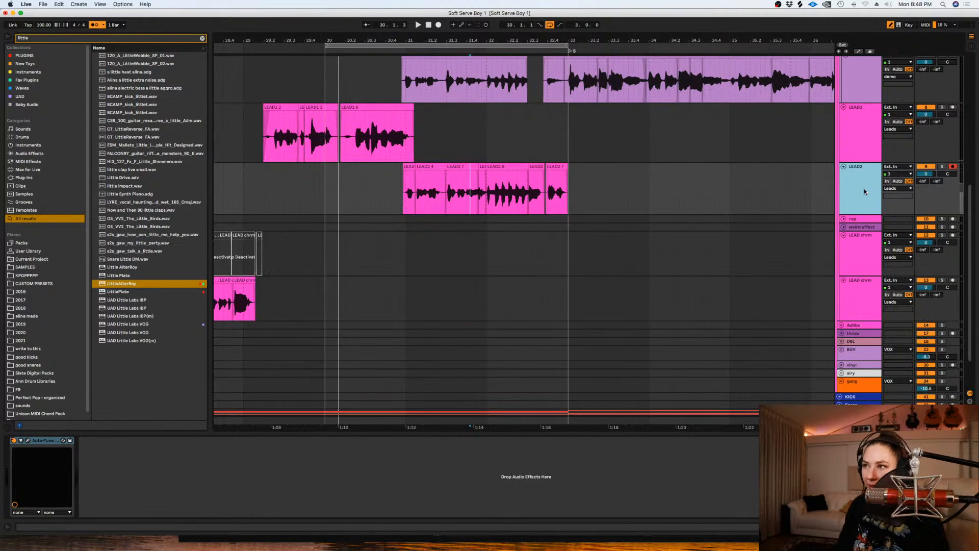
# - Turn off the metronome and play the arrangement from about 16.4.4 to review the lead vocals
pyautogui.click(677, 180)
pyautogui.press('-')
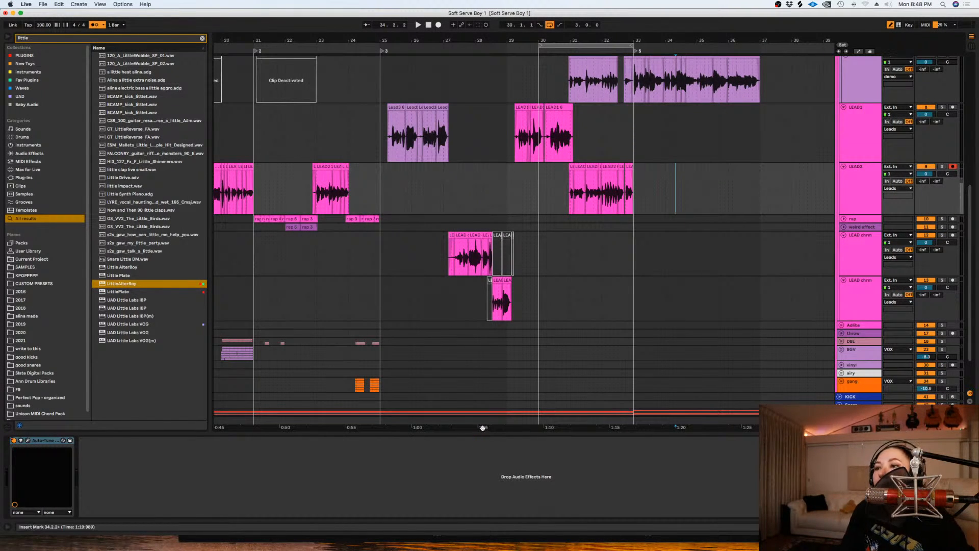
pyautogui.press('-')
pyautogui.moveTo(593, 425); pyautogui.dragTo(506, 292)
pyautogui.click(526, 172)
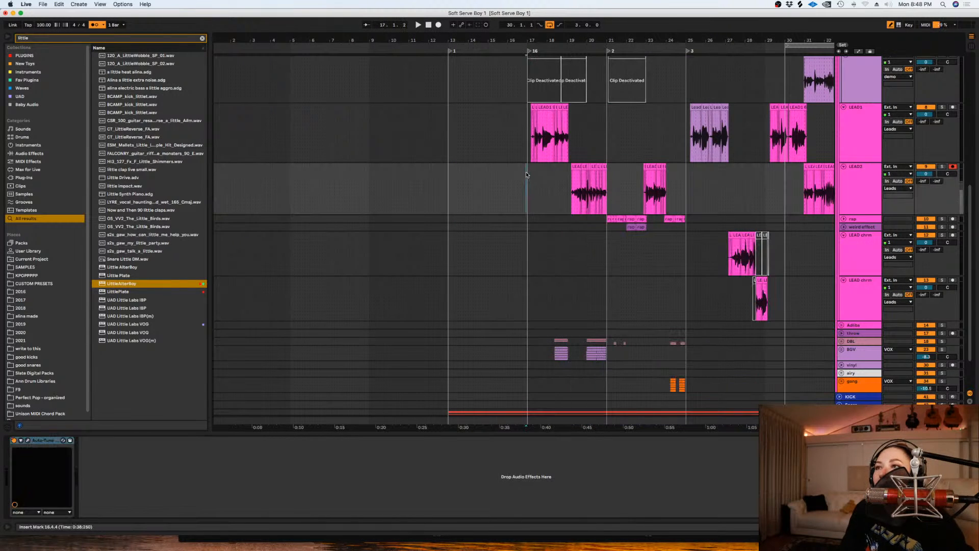
pyautogui.click(94, 26)
pyautogui.press('space')
pyautogui.scroll(-4, 549, 197)
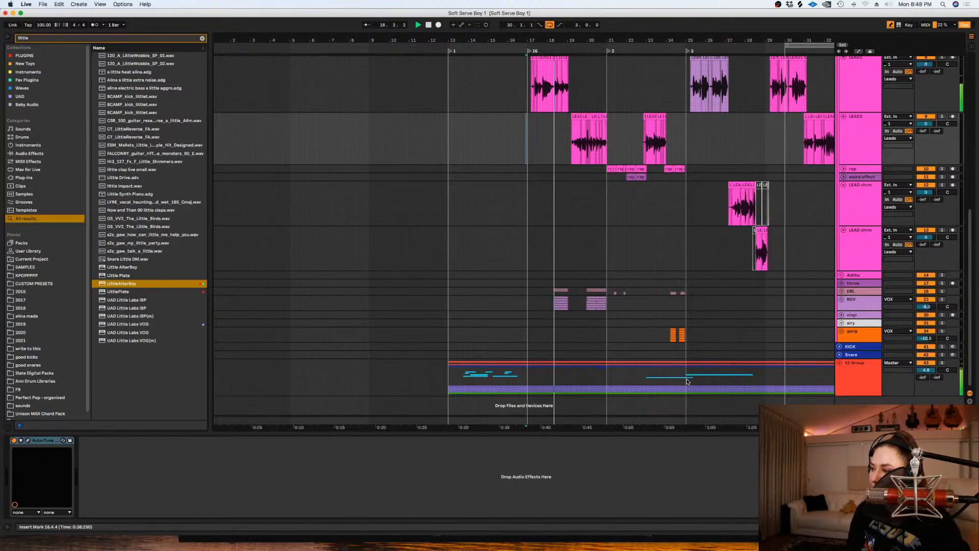
pyautogui.scroll(5, 632, 250)
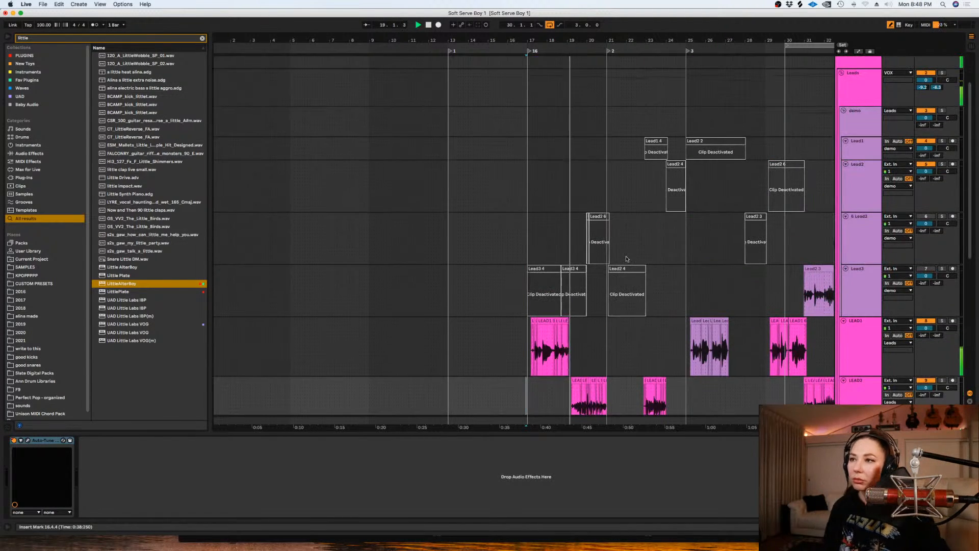
pyautogui.scroll(-2, 626, 260)
# - Play the comped LEAD1 and LEAD2 vocals from 18.2.1, and again from 17.1.1
pyautogui.click(552, 307)
pyautogui.press('+')
pyautogui.press('+')
pyautogui.press('+')
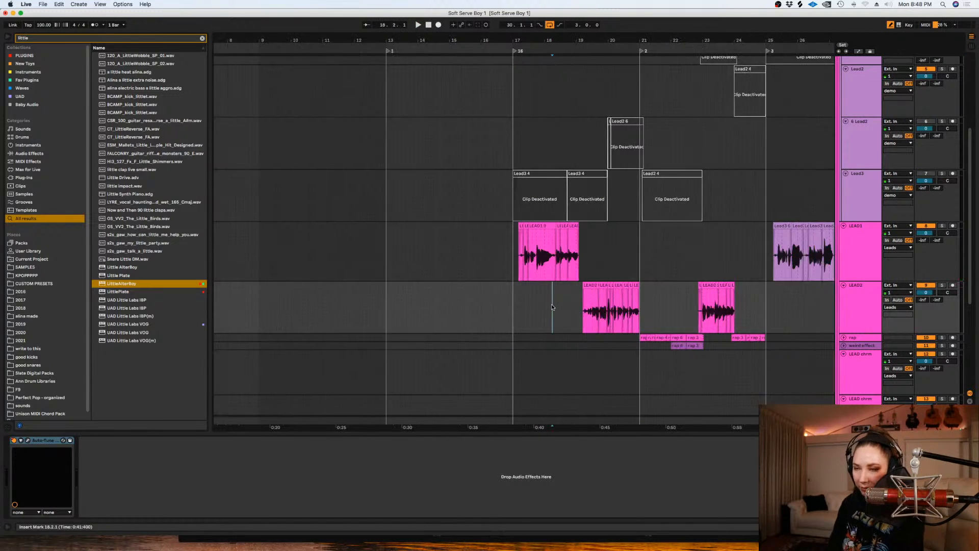
pyautogui.press('space')
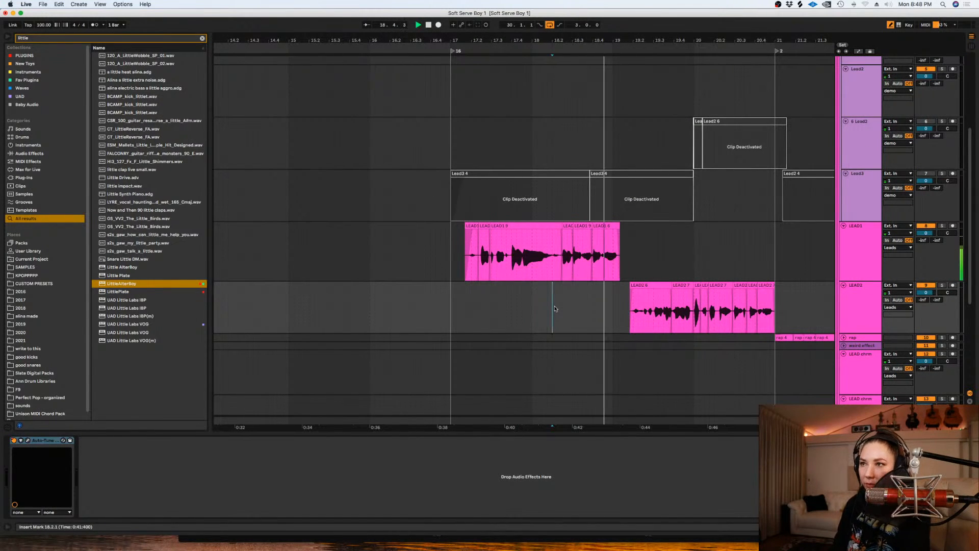
pyautogui.click(451, 247)
pyautogui.press('space')
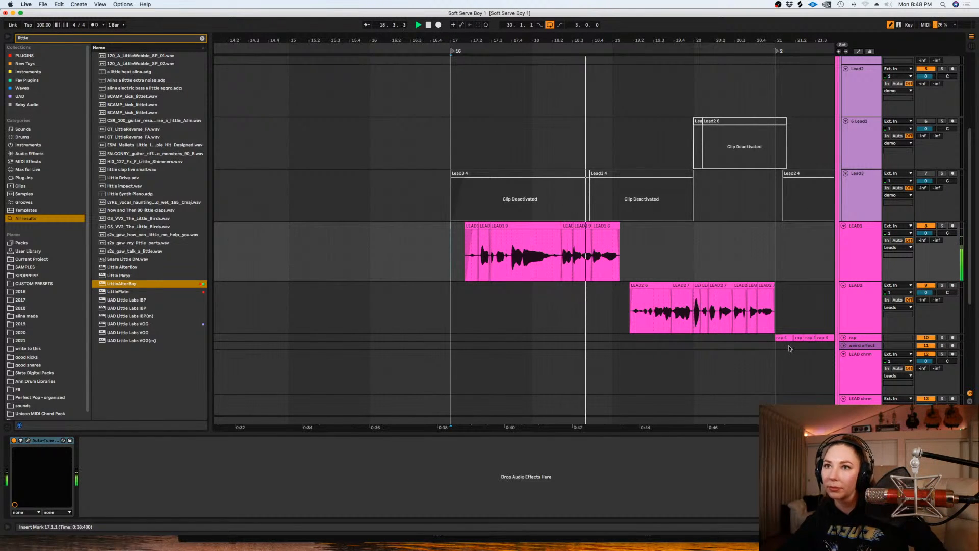
pyautogui.rightClick(624, 302)
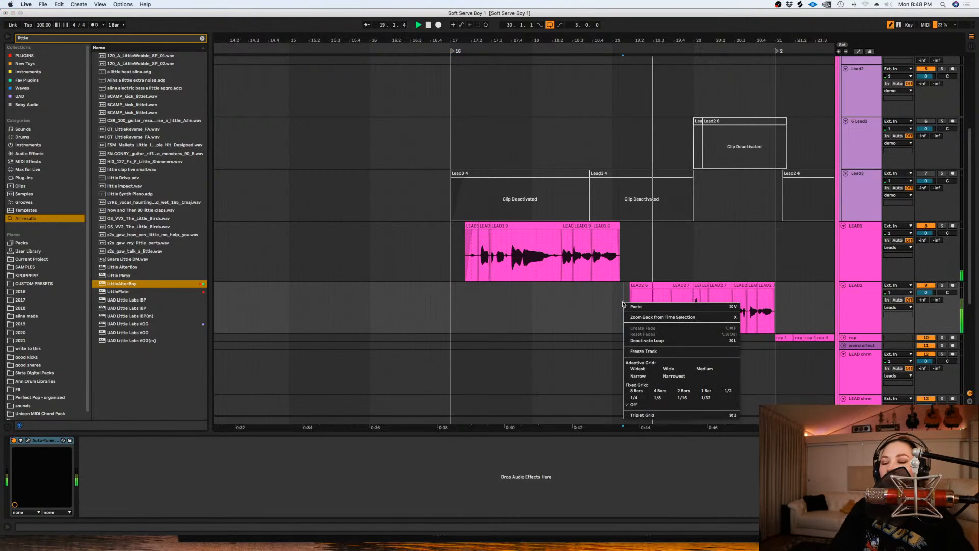
# - Set the arrangement to a fixed 1-bar grid and select bar 18 on the LEAD2 track
pyautogui.click(709, 391)
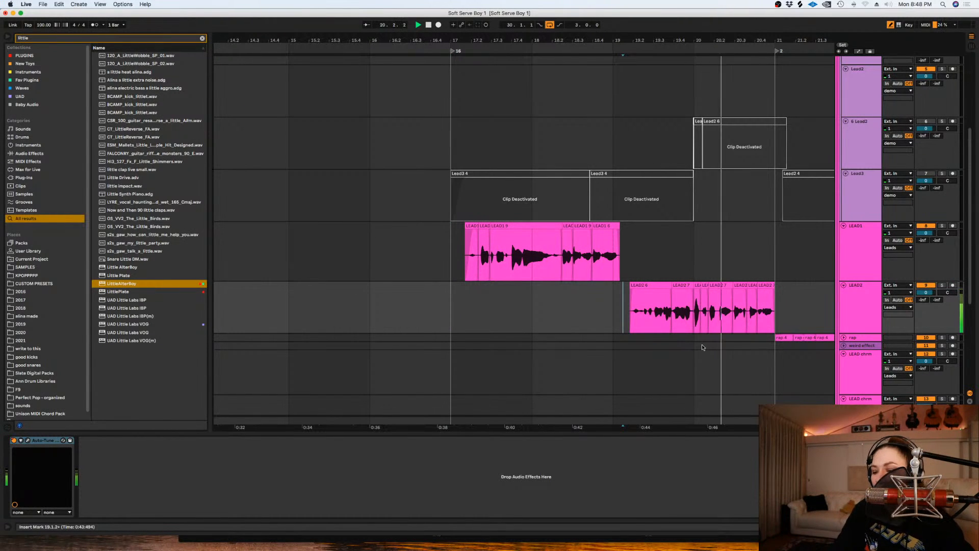
pyautogui.press('-')
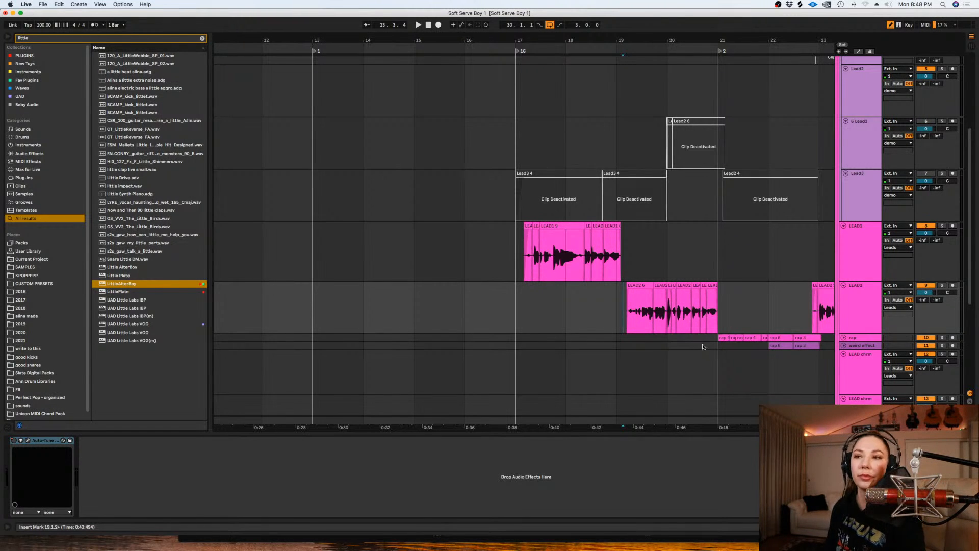
pyautogui.click(623, 265)
pyautogui.rightClick(586, 288)
pyautogui.click(580, 296)
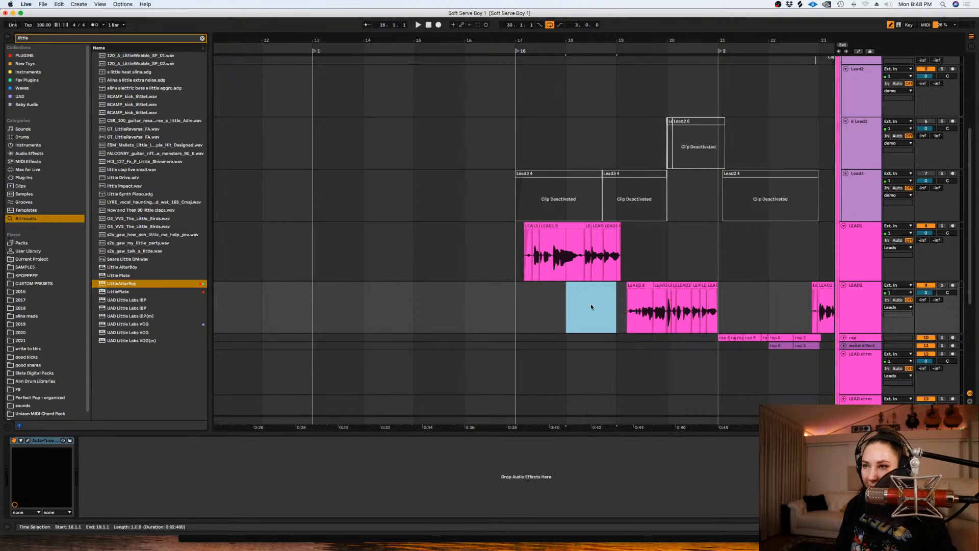
# - Play the arrangement briefly near the LEAD2 phrase, and again from 21.1.1 to review the rap section
pyautogui.click(613, 311)
pyautogui.press('space')
pyautogui.press('space')
pyautogui.click(719, 257)
pyautogui.press('space')
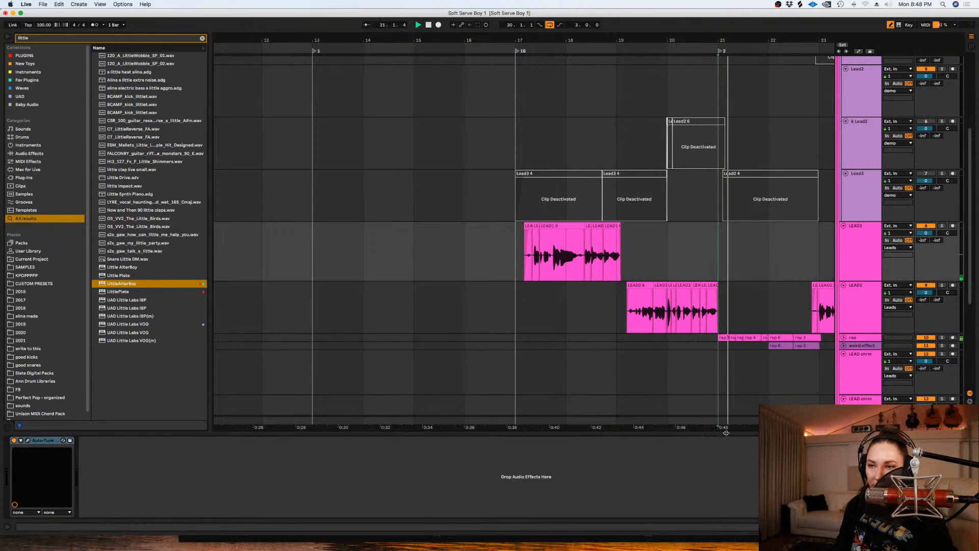
# - Collapse the LEAD2 track, expand the DBL group, and place the insert mark at 22.1.1 on its first dbl1 track
pyautogui.scroll(-2, 960, 252)
pyautogui.moveTo(961, 276)
pyautogui.mouseDown()
pyautogui.moveTo(959, 303)
pyautogui.moveTo(958, 291)
pyautogui.mouseUp()
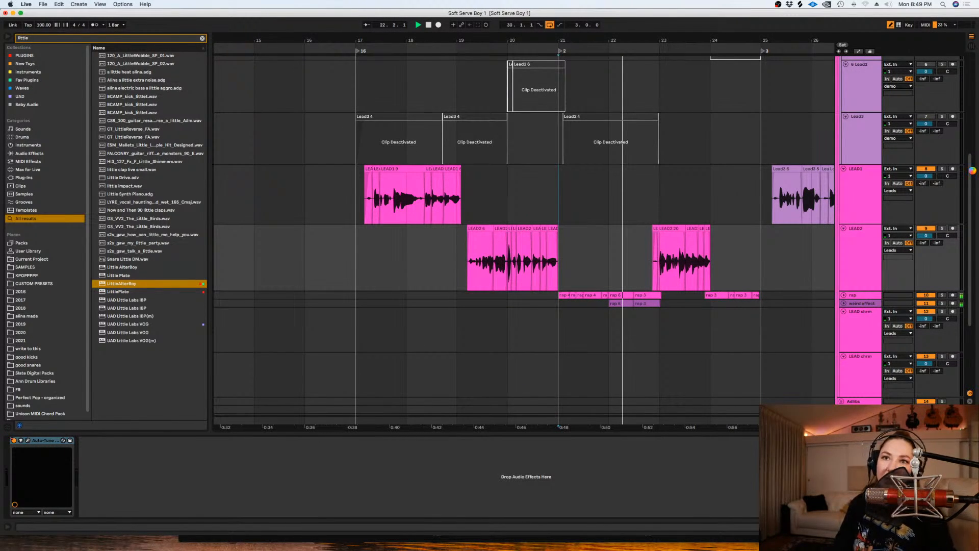
pyautogui.click(843, 228)
pyautogui.scroll(-3, 885, 257)
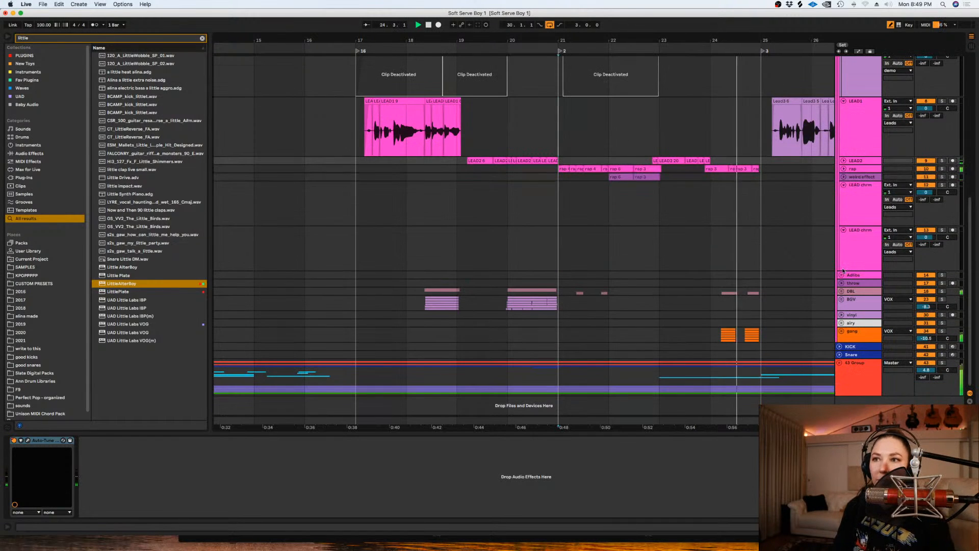
pyautogui.click(841, 291)
pyautogui.click(590, 332)
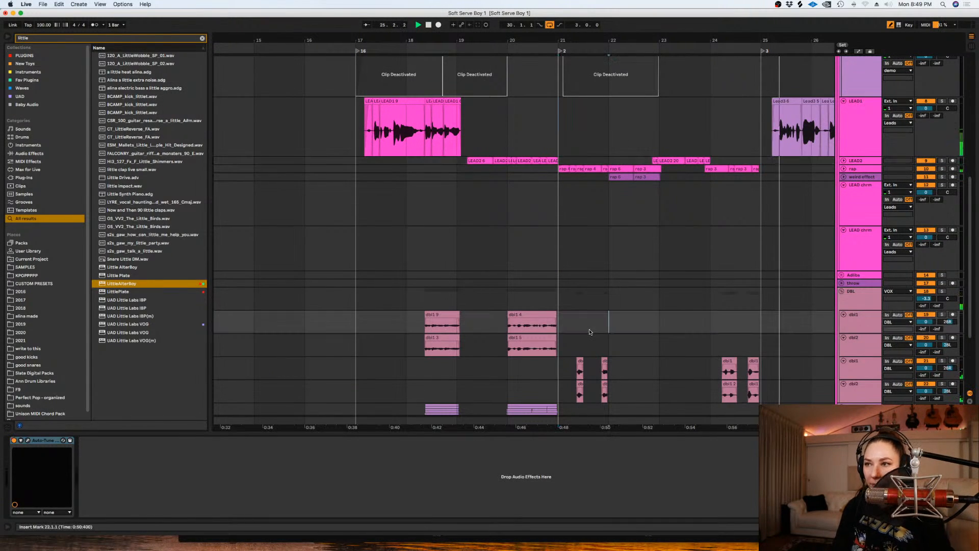
# - Choose a finer grid and set the loop from 22.1.1 to 23.1.1 using a selection on the second dbl1 track
pyautogui.press('+')
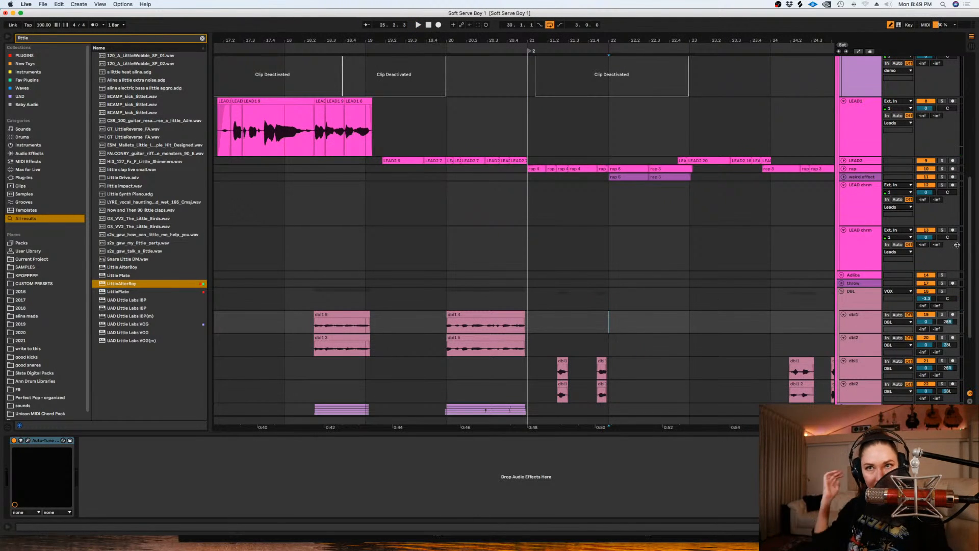
pyautogui.scroll(-4, 956, 273)
pyautogui.rightClick(612, 278)
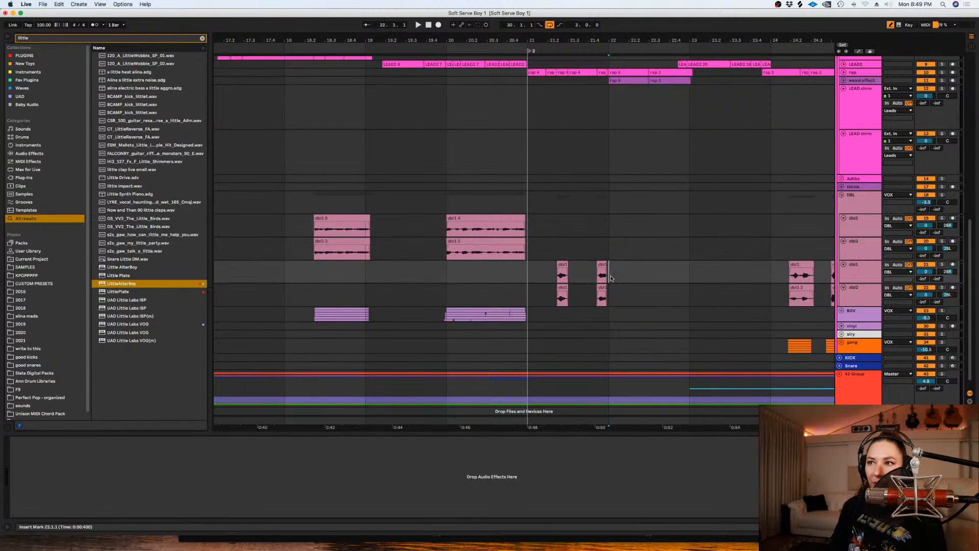
pyautogui.click(708, 372)
pyautogui.moveTo(691, 264); pyautogui.dragTo(607, 270)
pyautogui.press('super+l')
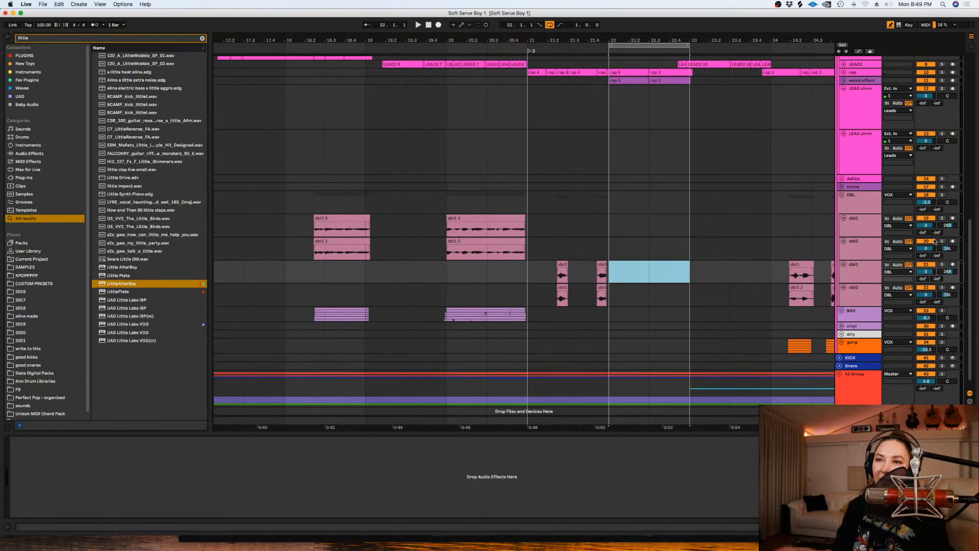
# - Briefly arm the second dbl1 track and audition the section from 22.1.1
pyautogui.click(953, 265)
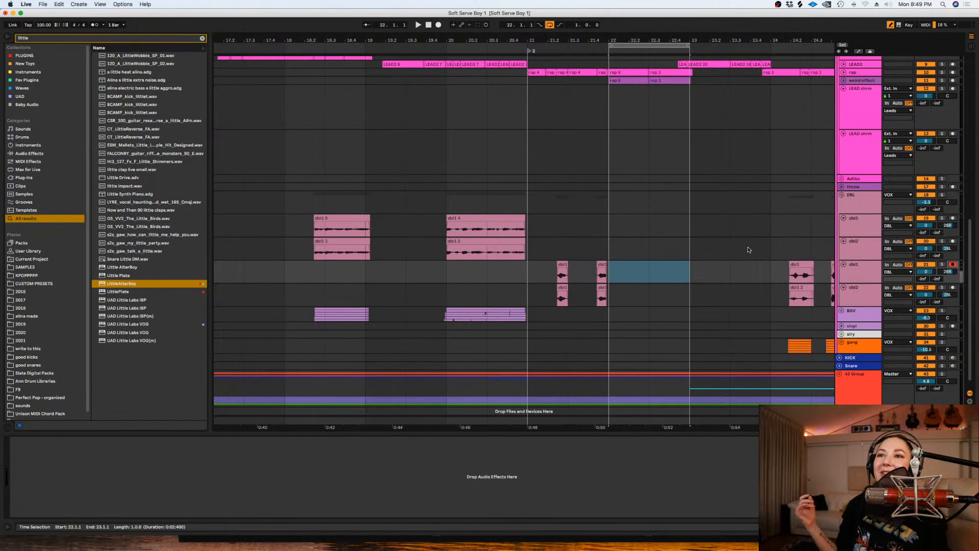
pyautogui.click(603, 234)
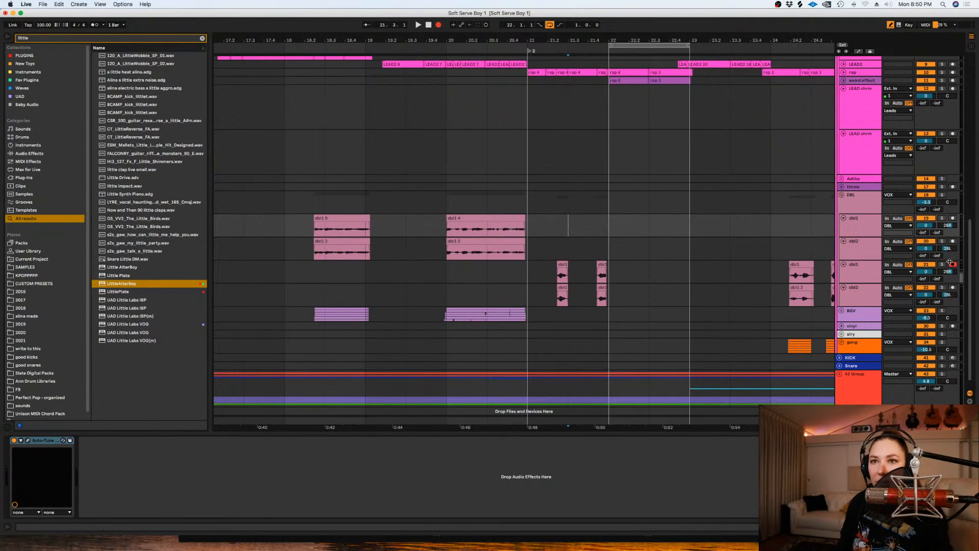
pyautogui.click(873, 251)
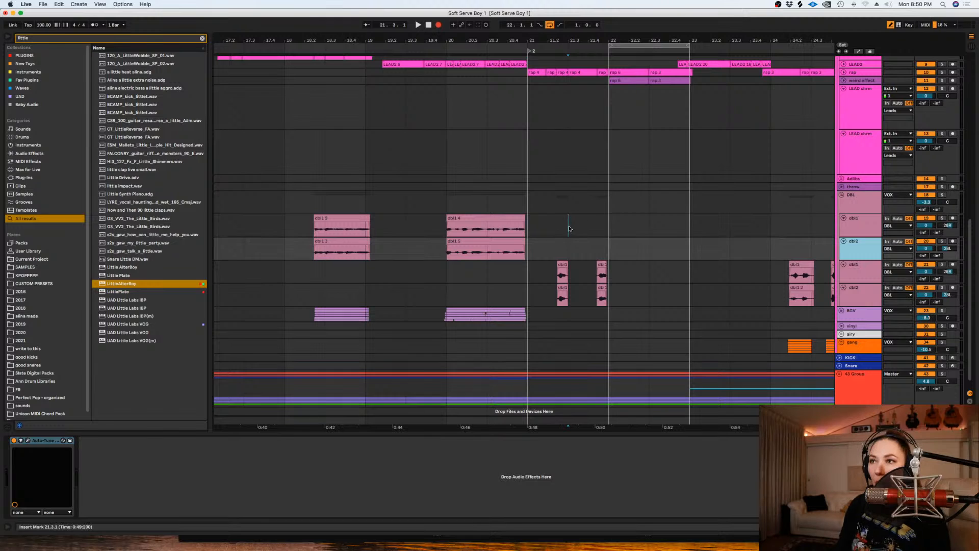
pyautogui.moveTo(609, 271); pyautogui.dragTo(677, 279)
pyautogui.press('space')
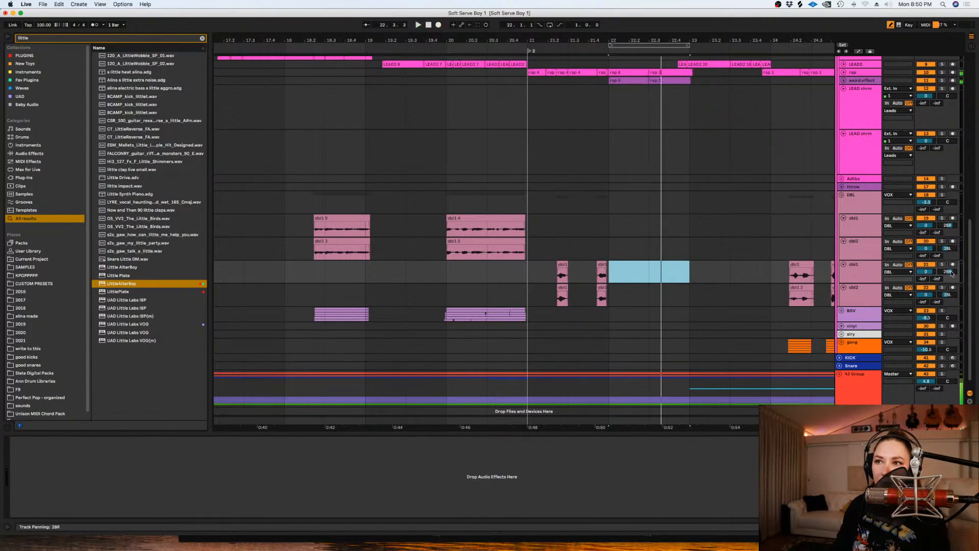
# - Arm the second dbl1 track and record a vocal double in bar 22, starting playback from 22.1.1
pyautogui.click(953, 264)
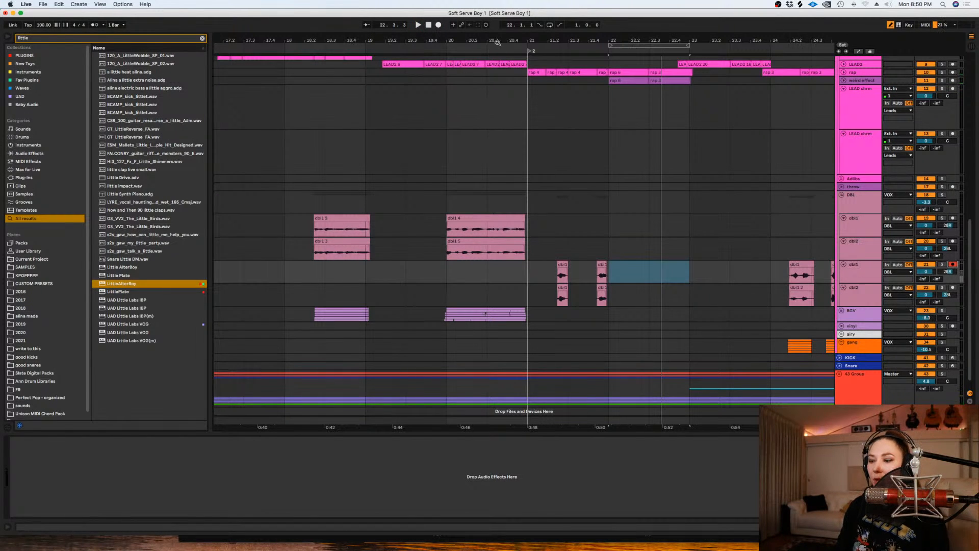
pyautogui.click(608, 255)
pyautogui.press('space')
pyautogui.click(439, 25)
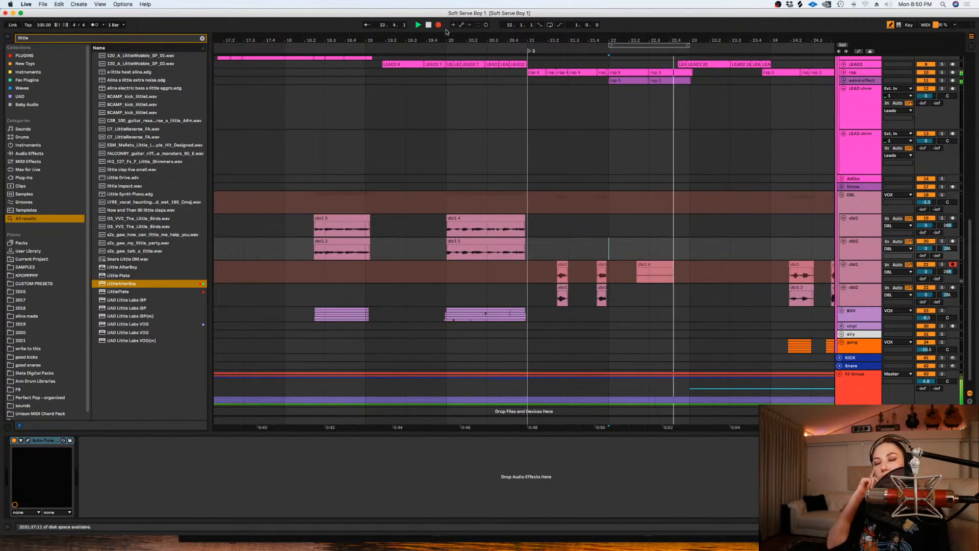
pyautogui.press('space')
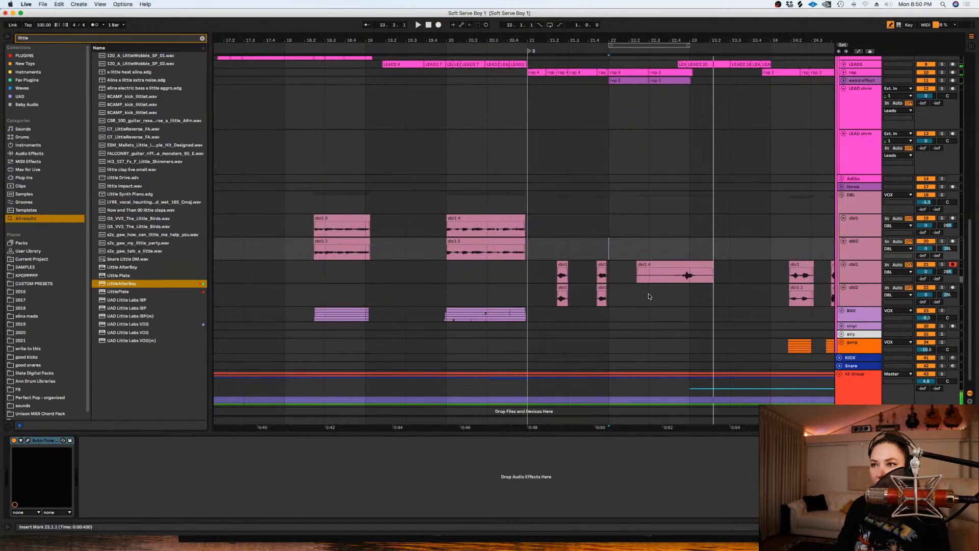
# - Move the new double down to the dbl2 track and record a second take on dbl1 from bar 22
pyautogui.moveTo(645, 268); pyautogui.dragTo(645, 290)
pyautogui.press('space')
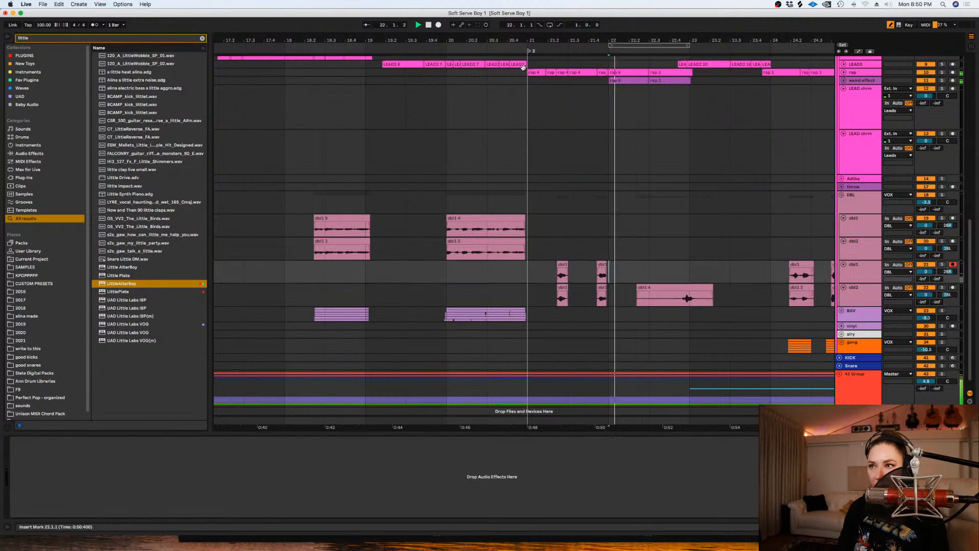
pyautogui.press('F9')
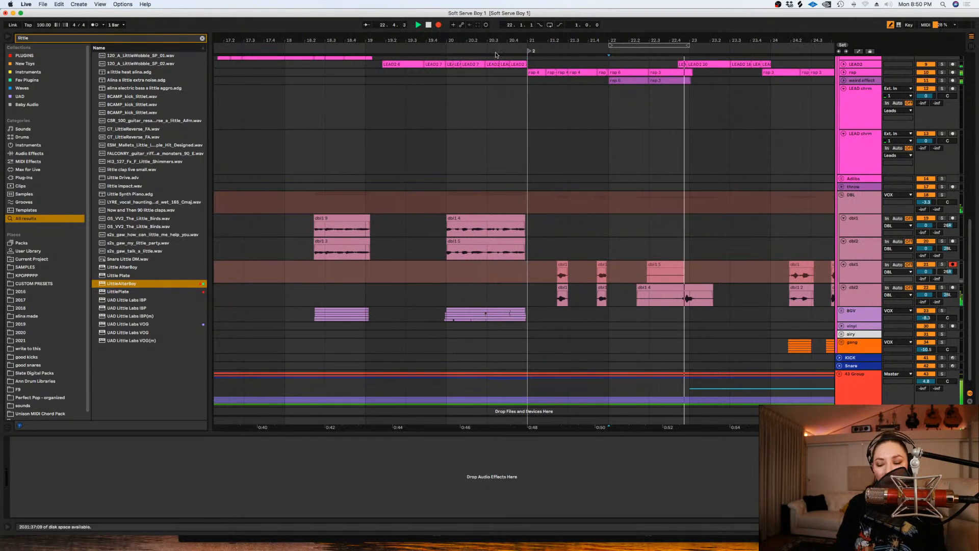
pyautogui.press('space')
# - Trim both new double takes to the sung word, from about 22.4.2 to 23.1.2
pyautogui.keyDown('shift'); pyautogui.click(654, 292); pyautogui.keyUp('shift')
pyautogui.moveTo(674, 292); pyautogui.dragTo(694, 275)
pyautogui.press('Delete')
pyautogui.press('Delete')
pyautogui.click(649, 274)
pyautogui.press('+')
pyautogui.press('+')
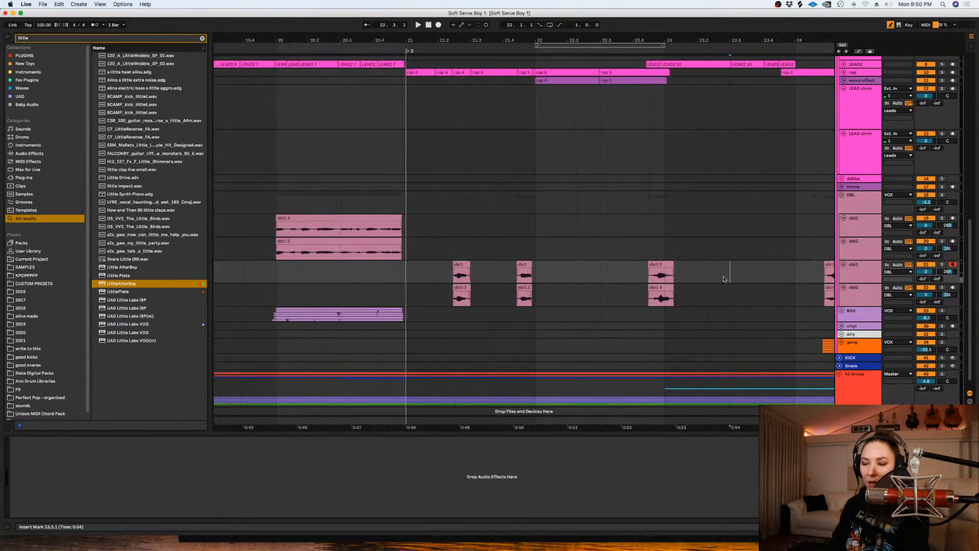
# - Expand the rap and weird effect tracks and nudge both new double clips slightly earlier to align with the rap
pyautogui.click(844, 80)
pyautogui.click(844, 72)
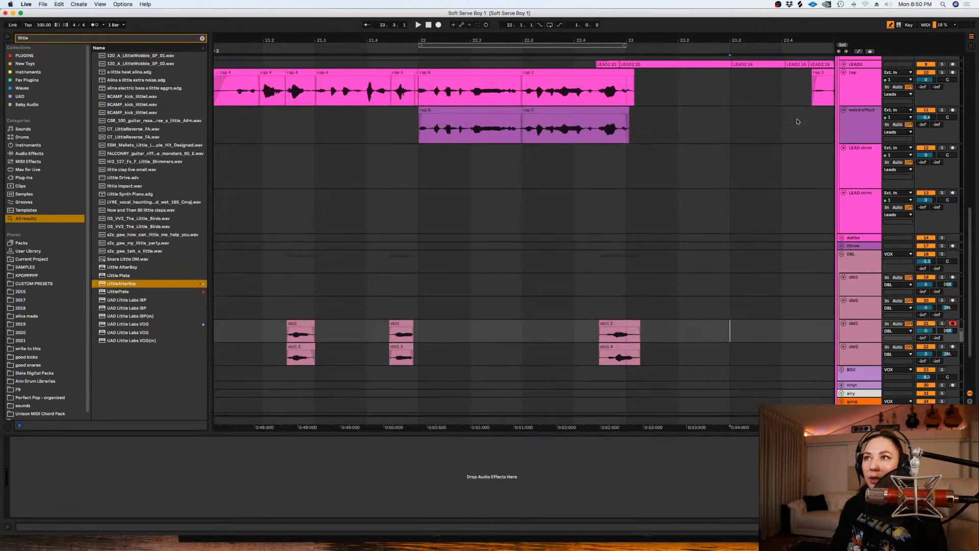
pyautogui.click(656, 350)
pyautogui.click(586, 330)
pyautogui.moveTo(583, 330); pyautogui.dragTo(669, 356)
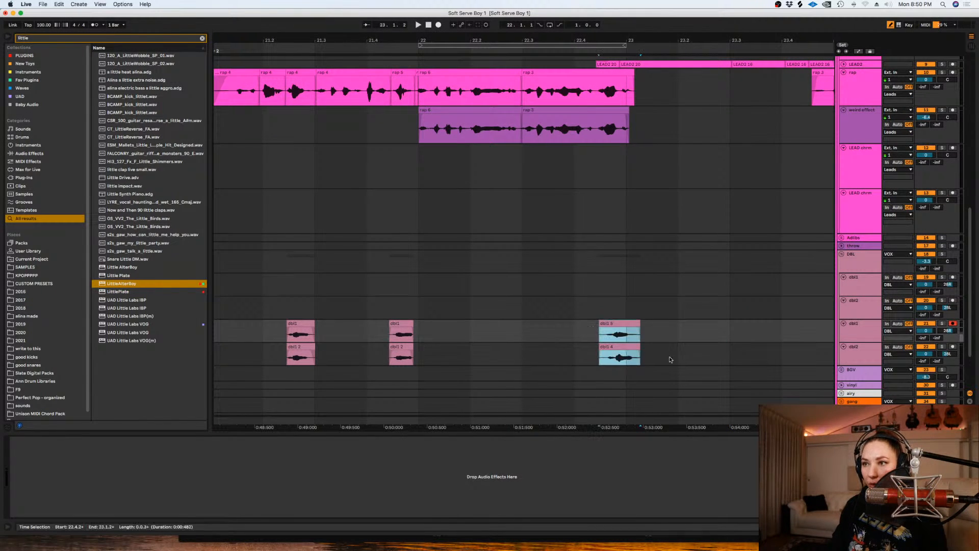
pyautogui.moveTo(614, 323); pyautogui.dragTo(611, 330)
pyautogui.click(587, 330)
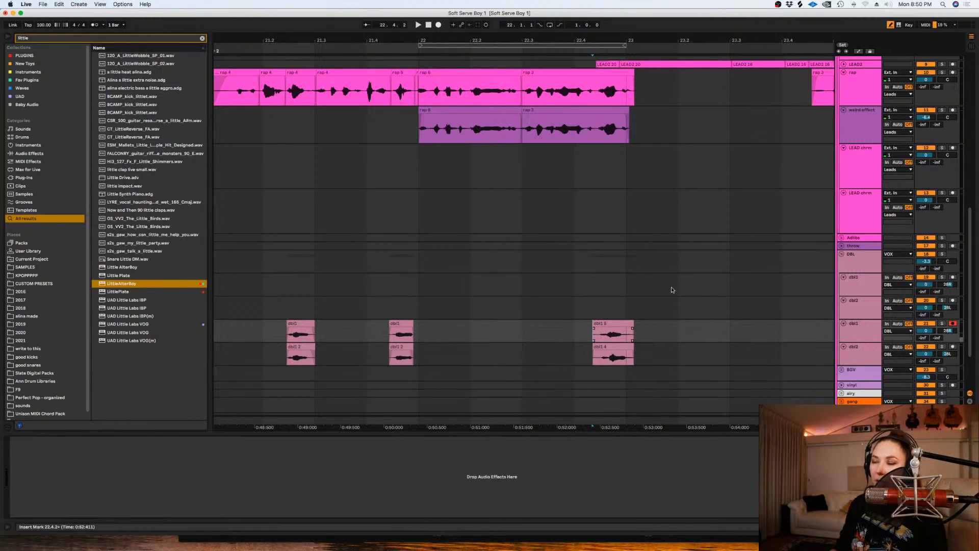
# - Audition the aligned doubles against the rap from 22.3.1, and again from 22.1.1
pyautogui.click(521, 308)
pyautogui.press('space')
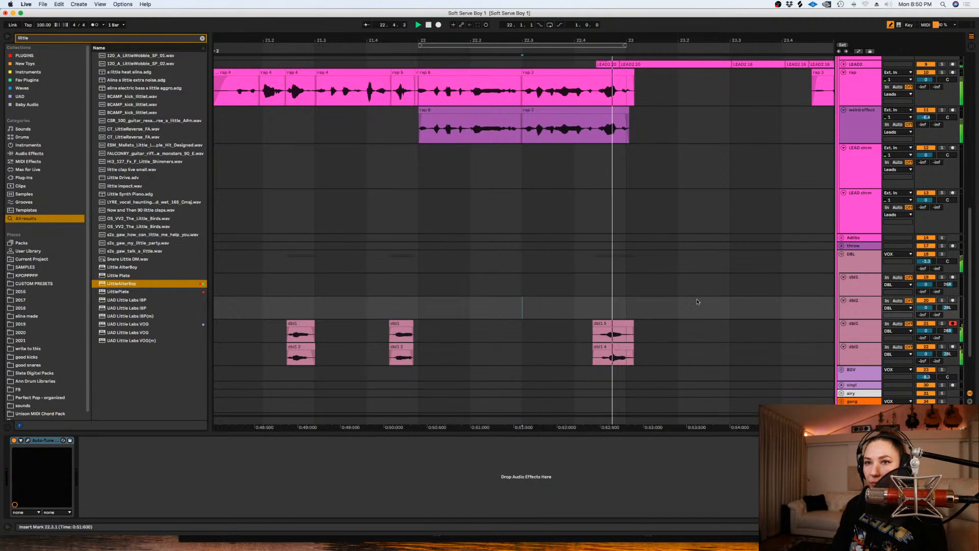
pyautogui.press('space')
pyautogui.click(865, 264)
pyautogui.press('space')
pyautogui.click(402, 152)
pyautogui.press('space')
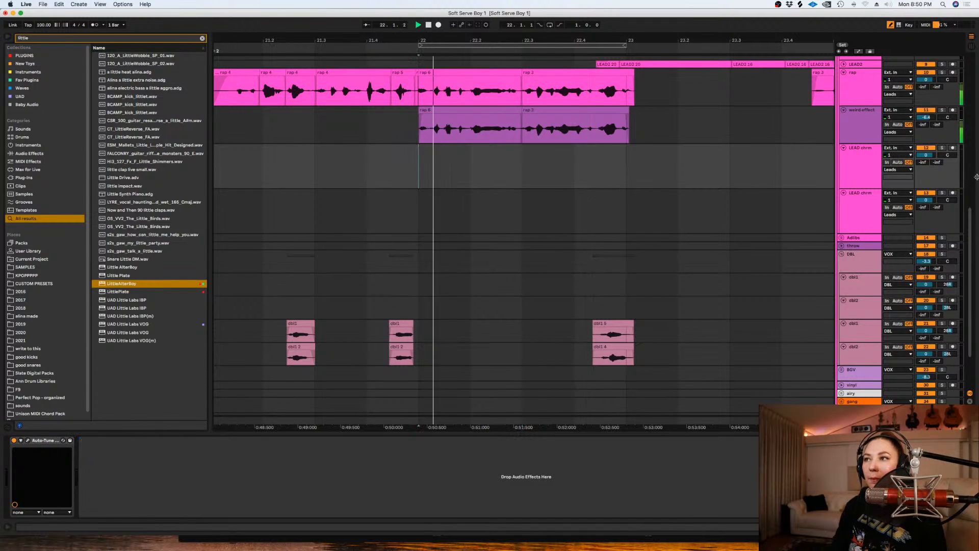
# - Expand the BGV group and audition the spot for new background vocals from 22.3.1
pyautogui.moveTo(970, 247); pyautogui.dragTo(969, 276)
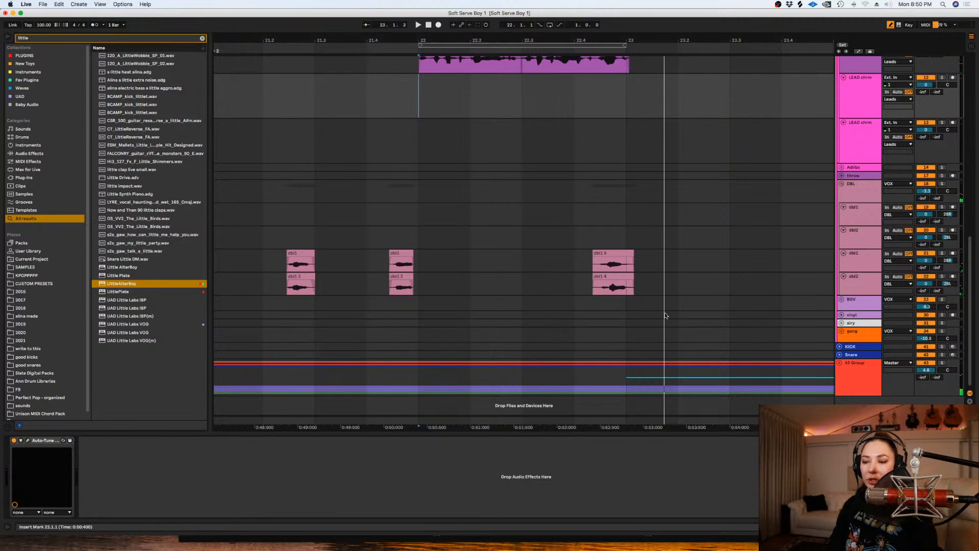
pyautogui.click(841, 300)
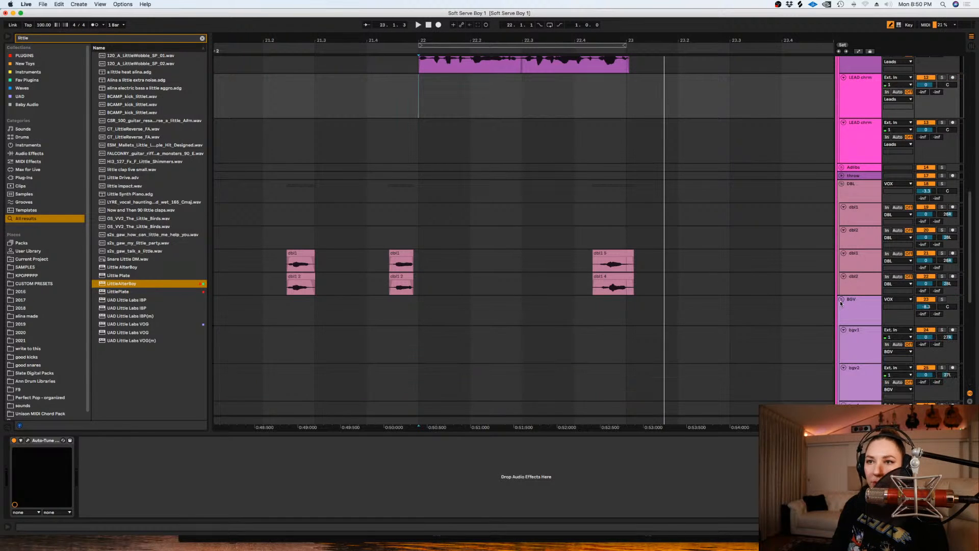
pyautogui.click(502, 317)
pyautogui.press('space')
pyautogui.scroll(-6, 718, 193)
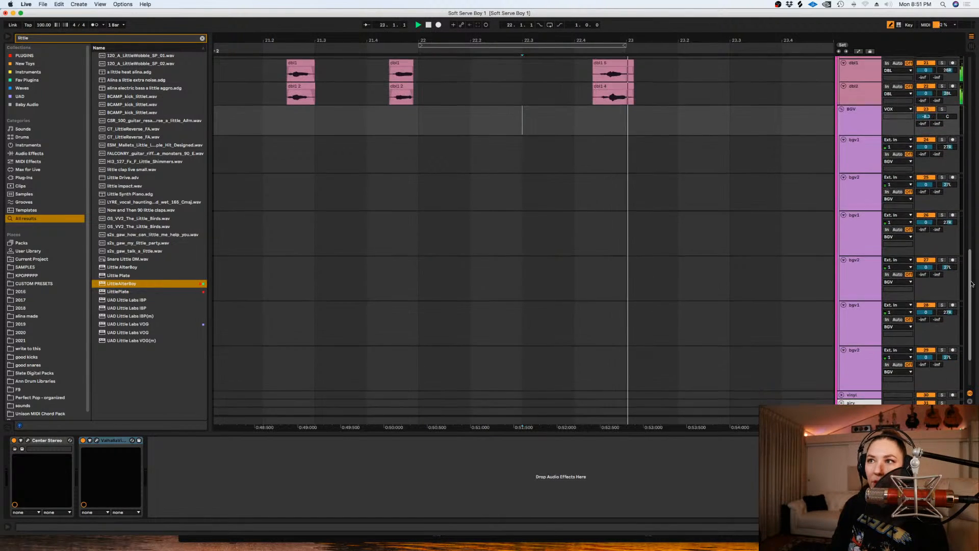
pyautogui.click(718, 195)
pyautogui.press('-')
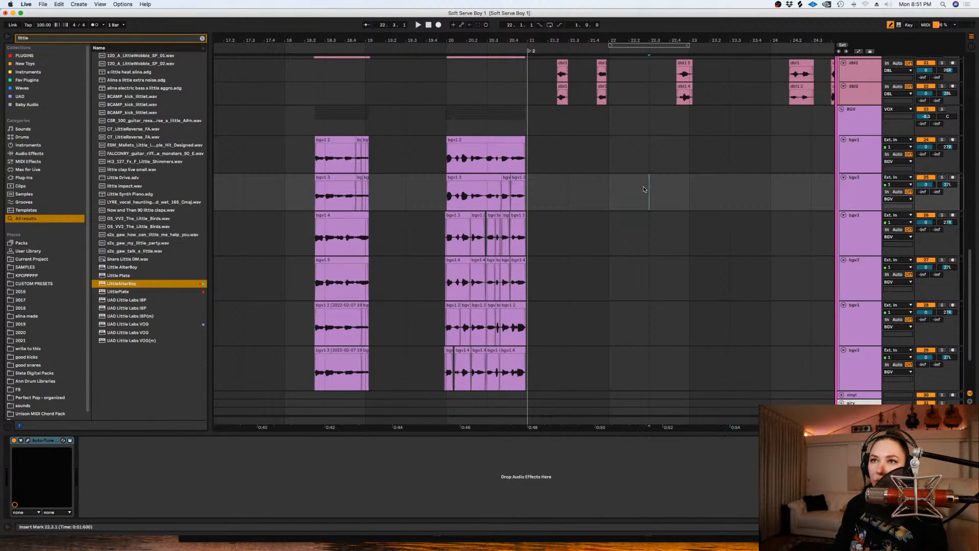
pyautogui.press('space')
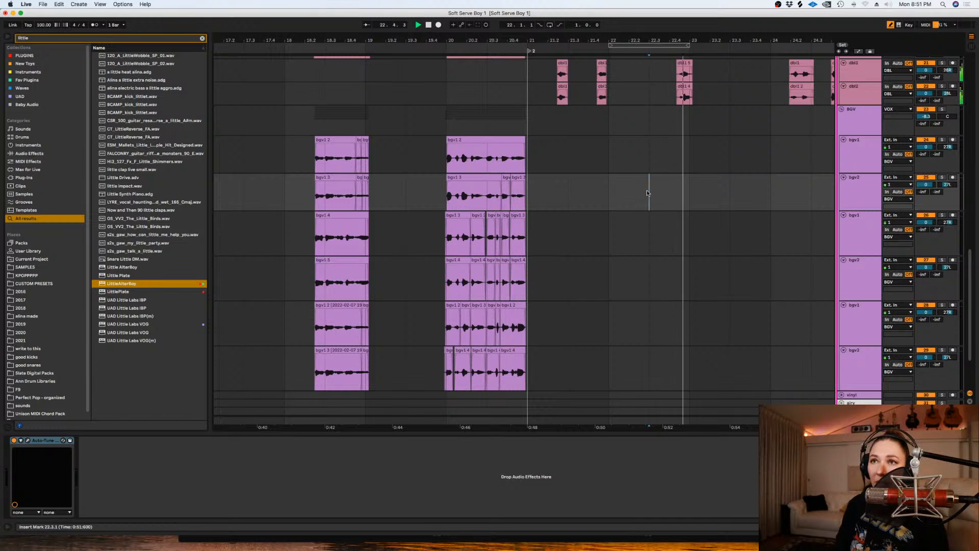
pyautogui.press('space')
# - Record two background vocal takes from 22.3.1 on the first bgv1 track, moving the first take down to bgv2
pyautogui.press('+')
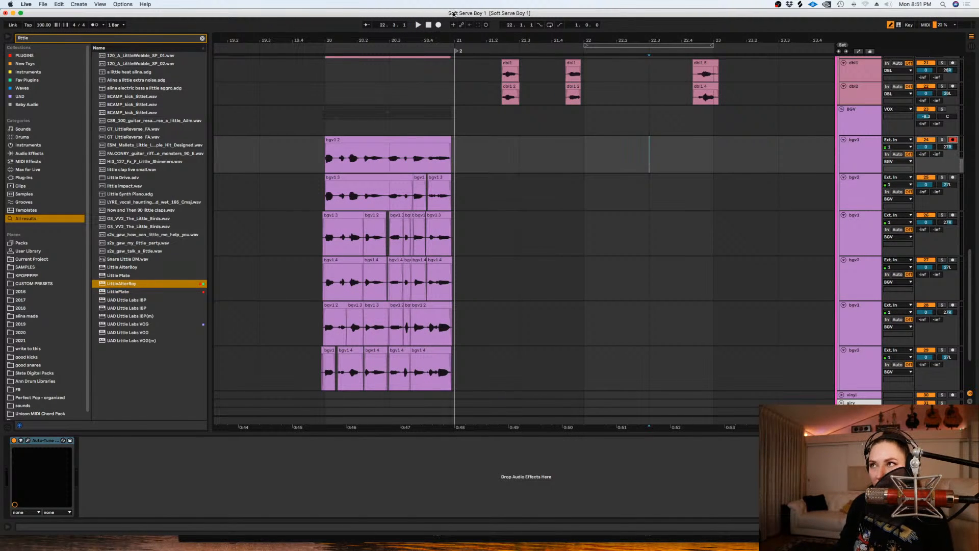
pyautogui.click(438, 25)
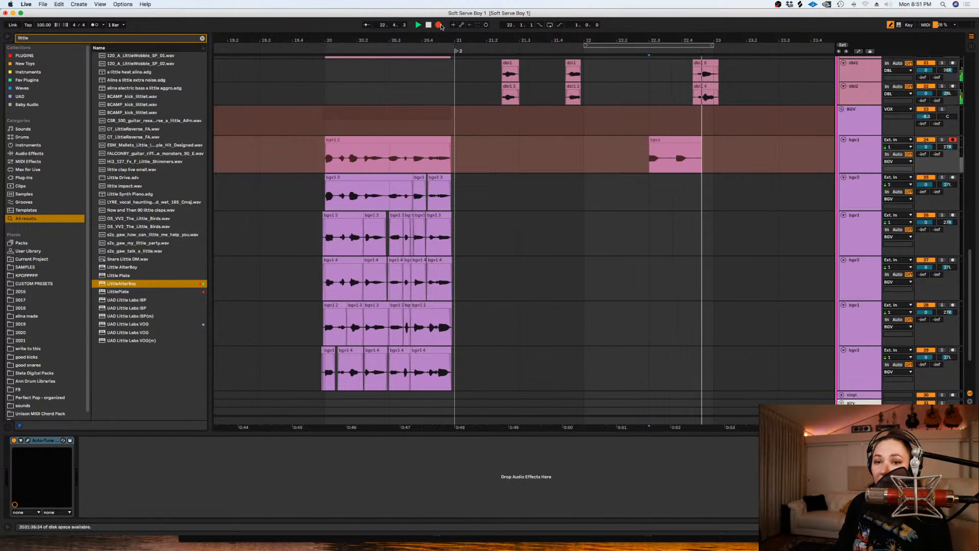
pyautogui.press('space')
pyautogui.moveTo(663, 138); pyautogui.dragTo(661, 190)
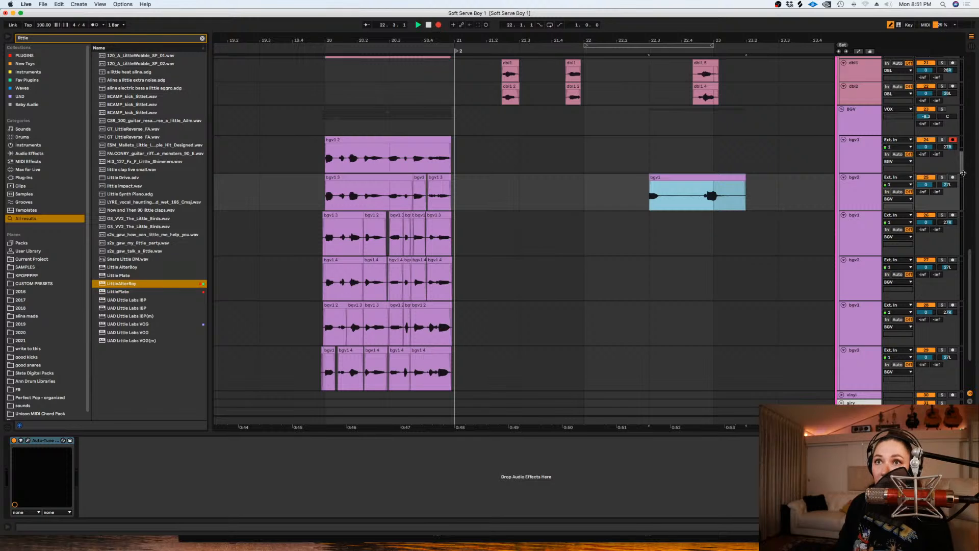
pyautogui.press('space')
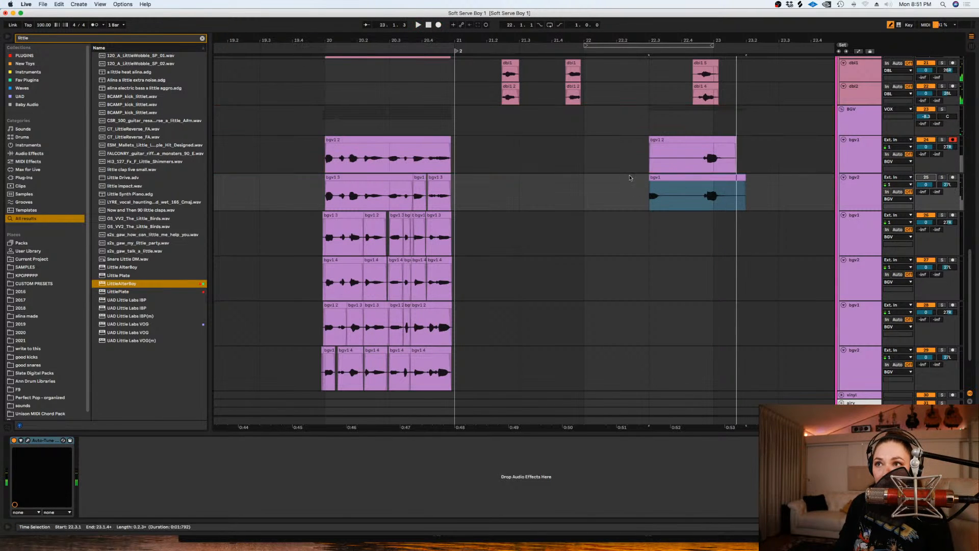
# - Trim the silence before and after the vocal from both new clips on the first bgv1 and bgv2 tracks
pyautogui.moveTo(650, 192); pyautogui.dragTo(689, 159)
pyautogui.press('Delete')
pyautogui.moveTo(745, 193); pyautogui.dragTo(719, 157)
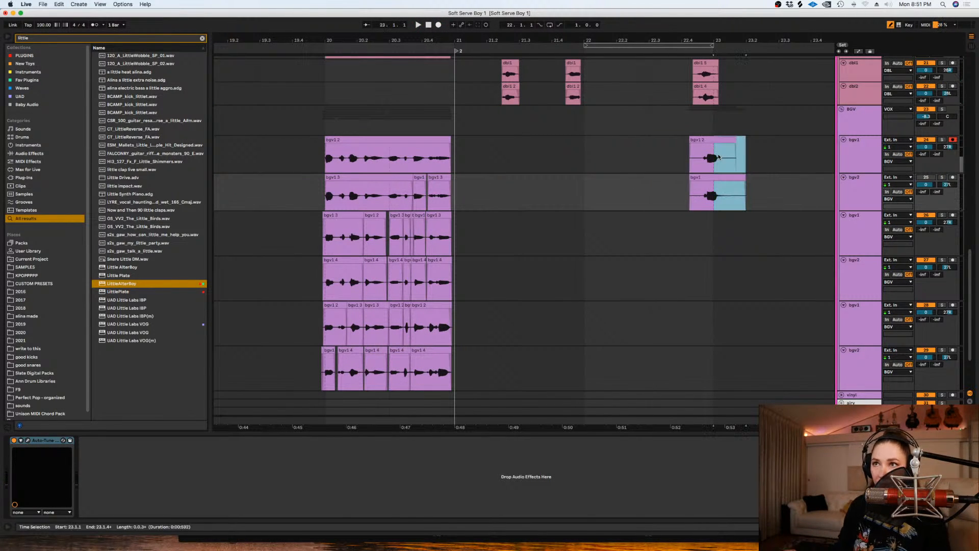
pyautogui.keyDown('shift'); pyautogui.click(725, 158); pyautogui.keyUp('shift')
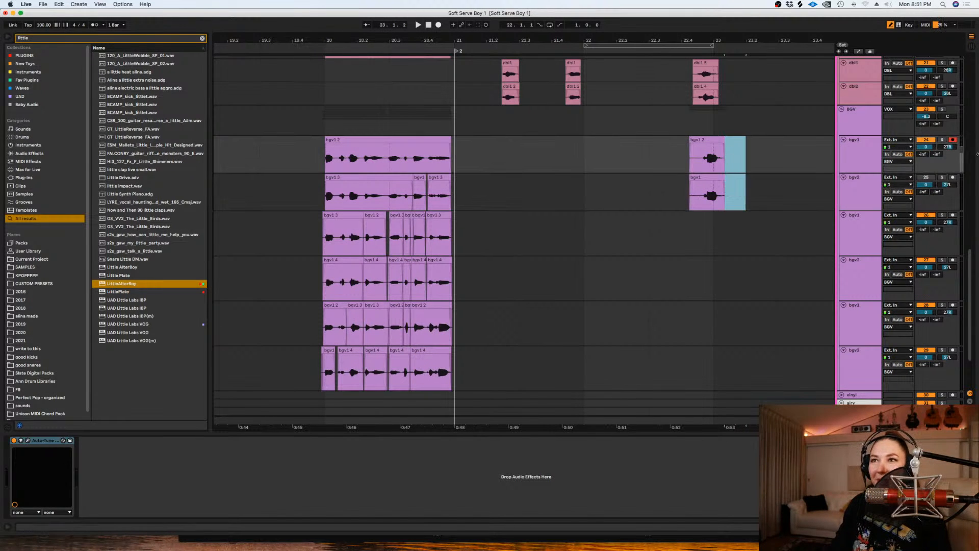
# - Record two takes from 22.1.1 on the second bgv1 track, moving the first take down to the bgv2 track below it
pyautogui.click(952, 141)
pyautogui.click(952, 216)
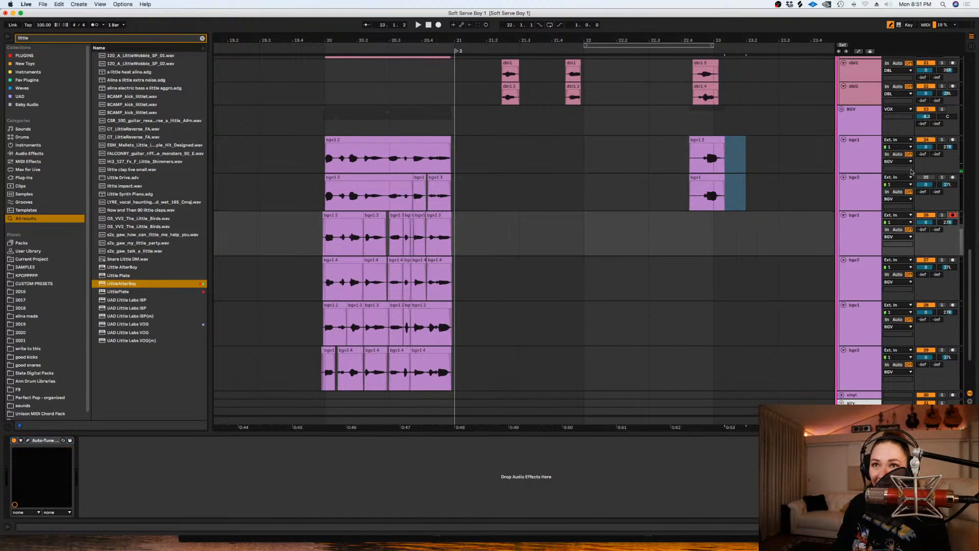
pyautogui.click(572, 216)
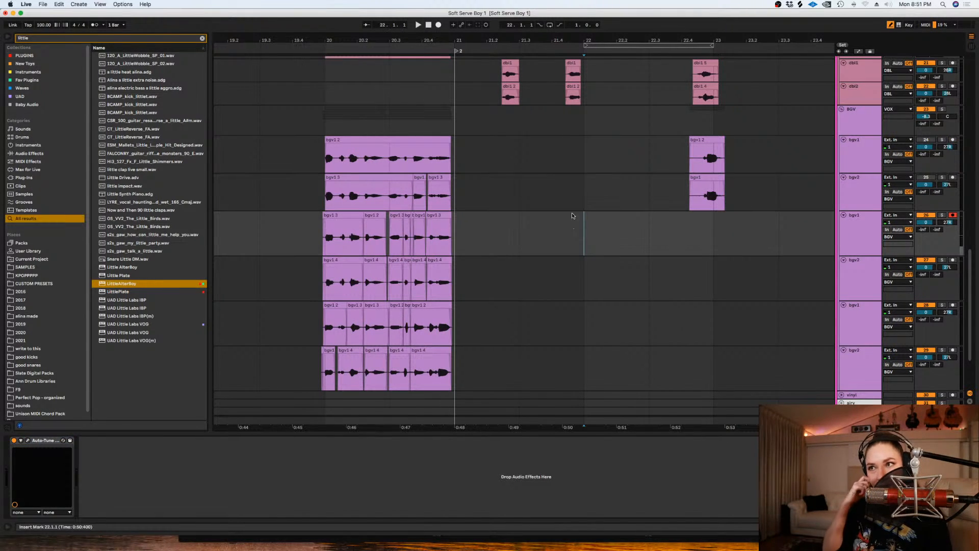
pyautogui.click(440, 29)
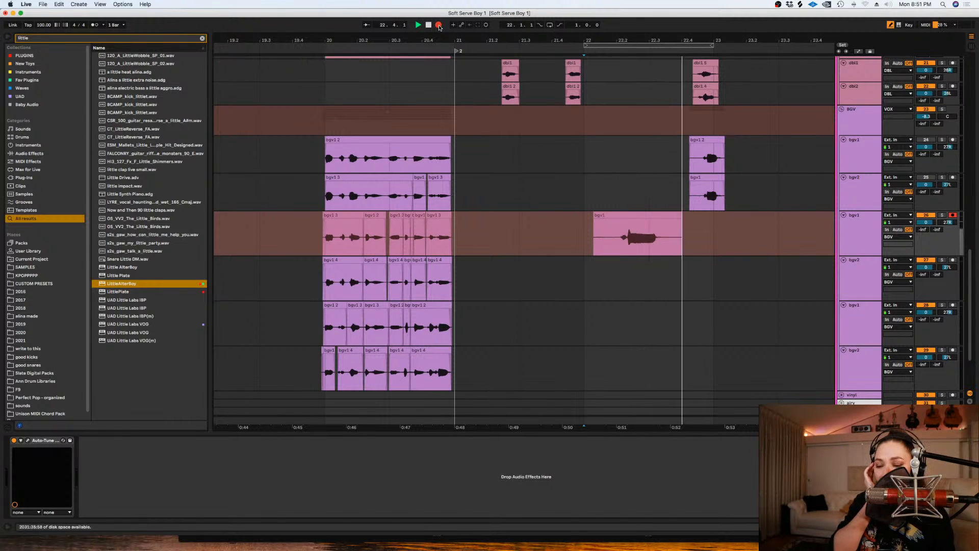
pyautogui.press('space')
pyautogui.moveTo(627, 221); pyautogui.dragTo(627, 281)
pyautogui.click(439, 28)
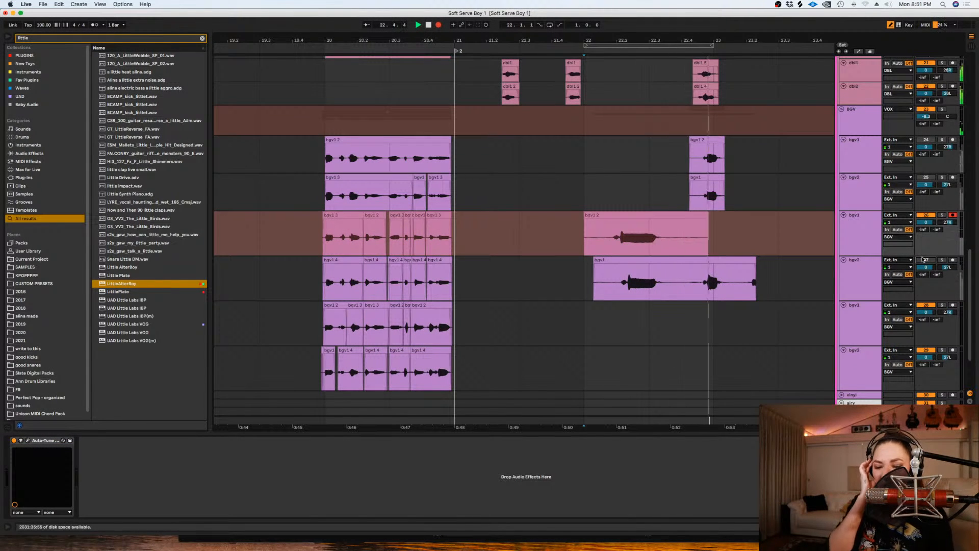
pyautogui.press('space')
# - Remove everything before about 22.4.3 and the silent tail from both takes on the second bgv pair
pyautogui.keyDown('shift'); pyautogui.click(701, 263); pyautogui.keyUp('shift')
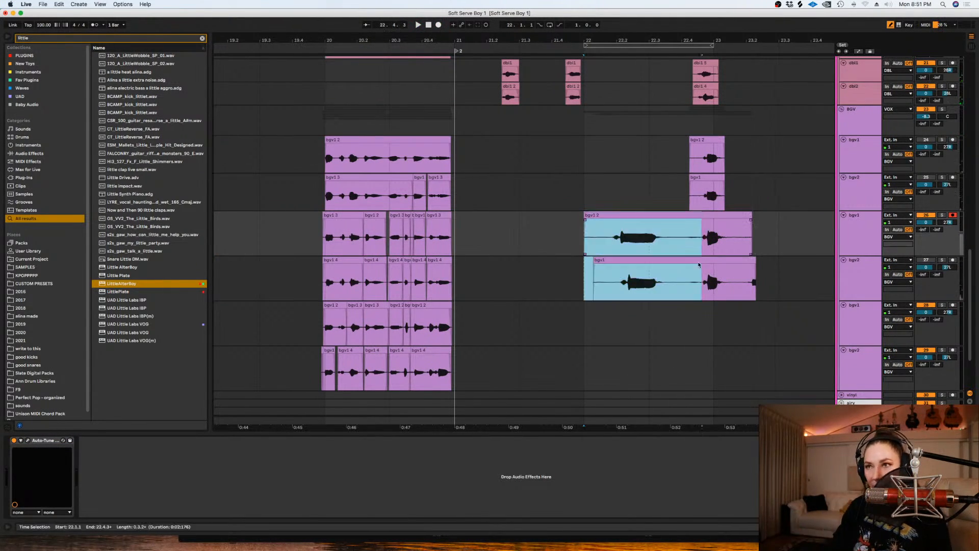
pyautogui.press('Delete')
pyautogui.moveTo(778, 278); pyautogui.dragTo(735, 227)
pyautogui.press('Delete')
pyautogui.press('+')
pyautogui.press('+')
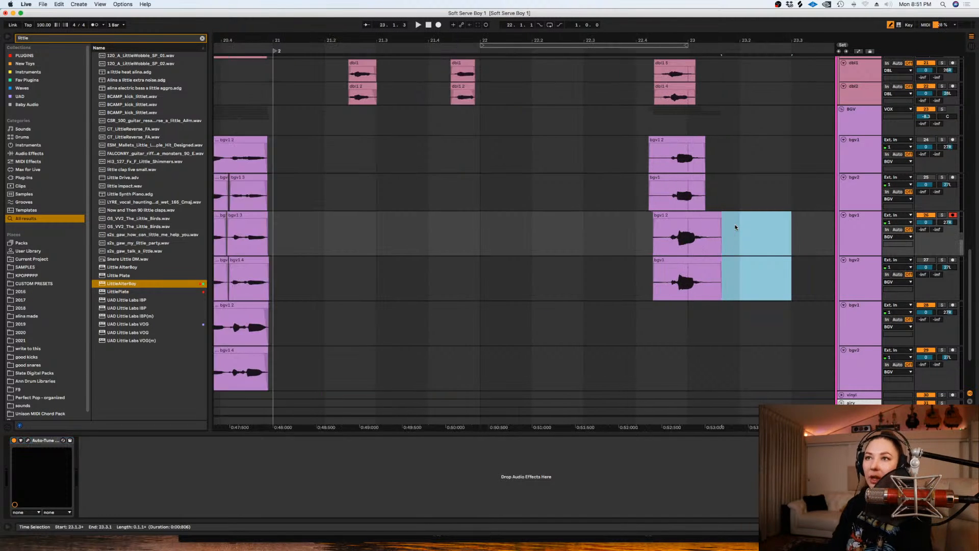
# - Nudge the four new background vocal clips slightly earlier and audition them from 22.3.1 with the first bgv pair reactivated
pyautogui.press('Down')
pyautogui.keyDown('shift'); pyautogui.click(614, 139); pyautogui.keyUp('shift')
pyautogui.moveTo(616, 139); pyautogui.dragTo(605, 145)
pyautogui.click(926, 185)
pyautogui.click(926, 140)
pyautogui.click(491, 193)
pyautogui.press('space')
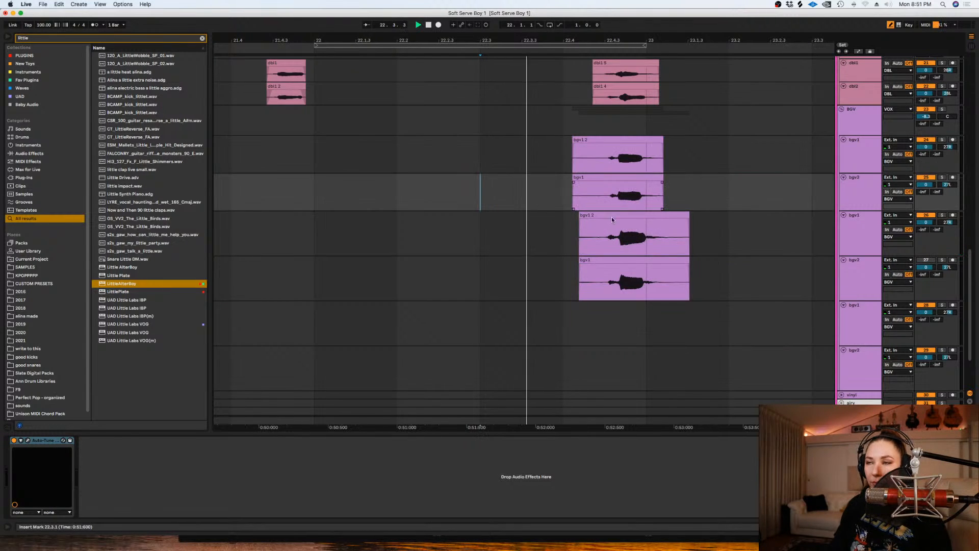
pyautogui.press('space')
# - Trim the starts and ends of all four background vocal clips to a common length, ending just after 23.1.1
pyautogui.moveTo(570, 149); pyautogui.dragTo(599, 272)
pyautogui.press('Delete')
pyautogui.moveTo(692, 280); pyautogui.dragTo(655, 143)
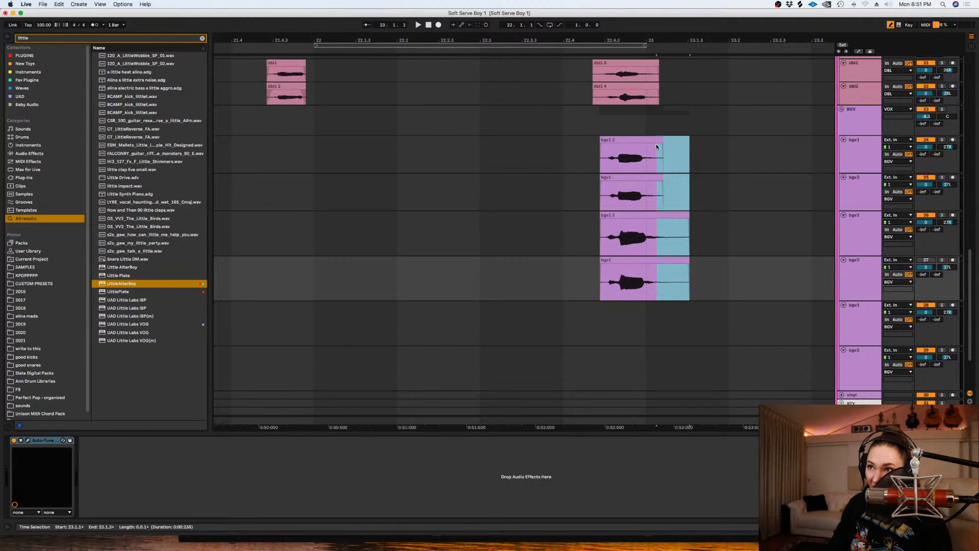
pyautogui.press('Delete')
pyautogui.press('-')
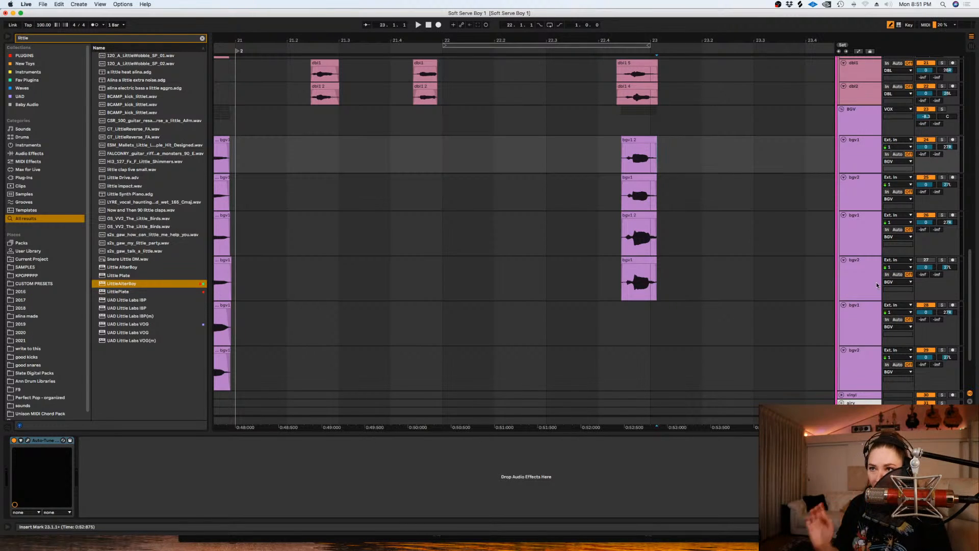
# - Loop 22.3.1 to 23.3.1 and record two takes on the third bgv1 track, moving the first take down to bgv2
pyautogui.scroll(-2, 866, 255)
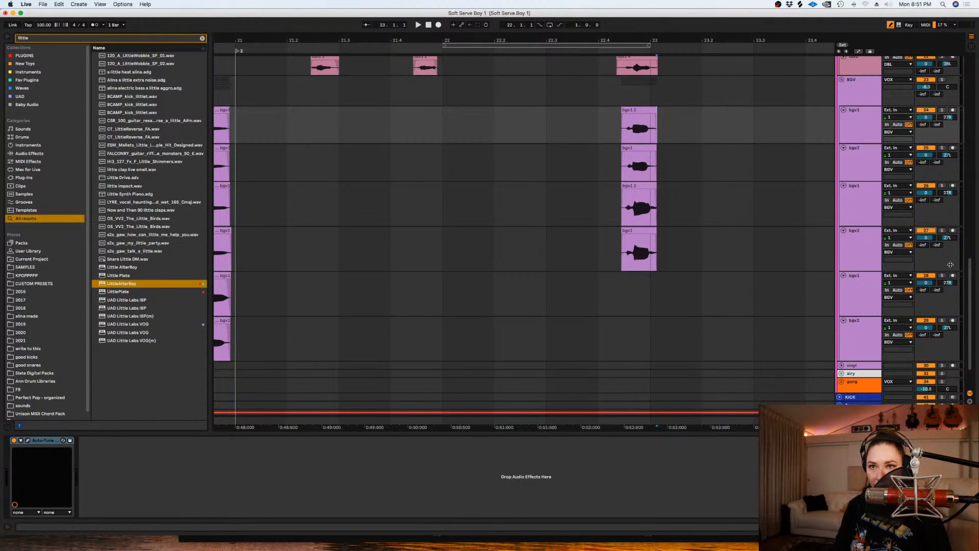
pyautogui.click(928, 274)
pyautogui.moveTo(699, 291); pyautogui.dragTo(509, 292)
pyautogui.press('super+l')
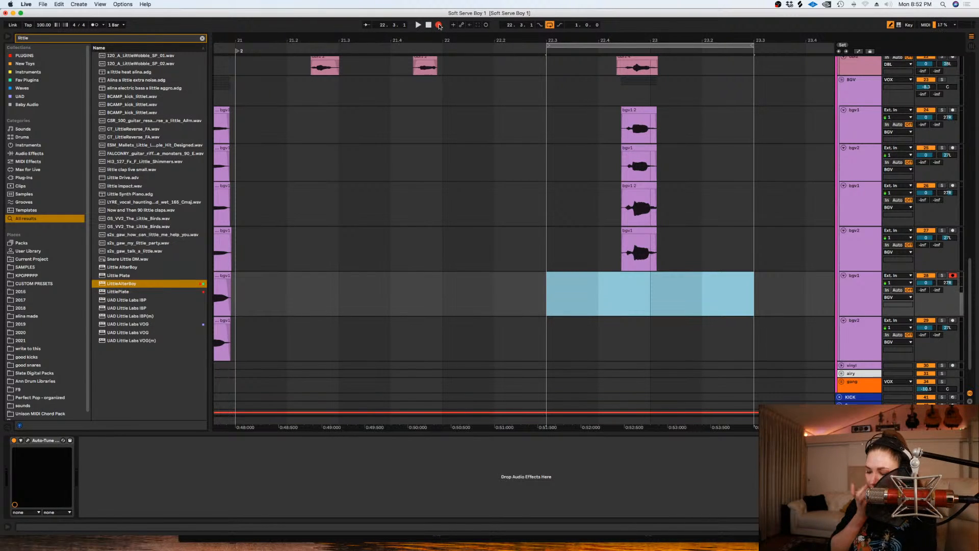
pyautogui.click(439, 25)
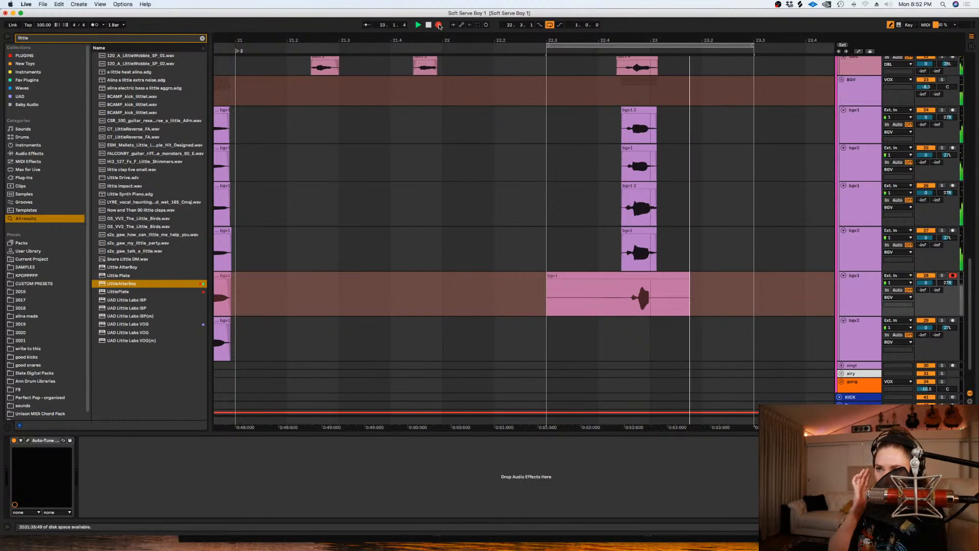
pyautogui.press('space')
pyautogui.moveTo(581, 274); pyautogui.dragTo(581, 332)
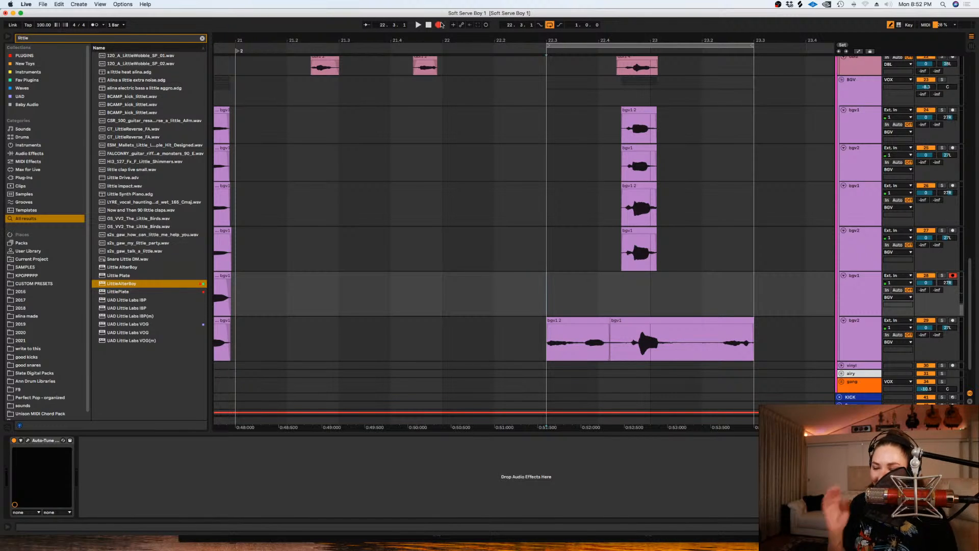
pyautogui.click(439, 25)
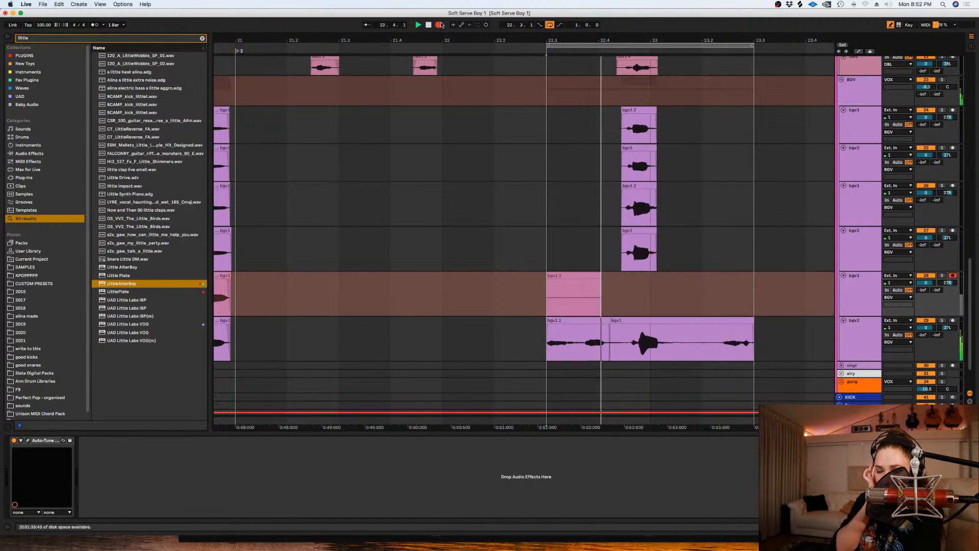
pyautogui.press('space')
# - Trim the excess around the vocal in both takes on the third bgv pair and shift the clips slightly earlier
pyautogui.moveTo(547, 296); pyautogui.dragTo(619, 342)
pyautogui.press('Delete')
pyautogui.moveTo(746, 347); pyautogui.dragTo(673, 304)
pyautogui.press('Delete')
pyautogui.moveTo(674, 336); pyautogui.dragTo(576, 285)
# - Audition the third bgv pair and trim both clips more tightly at their starts and ends
pyautogui.press('space')
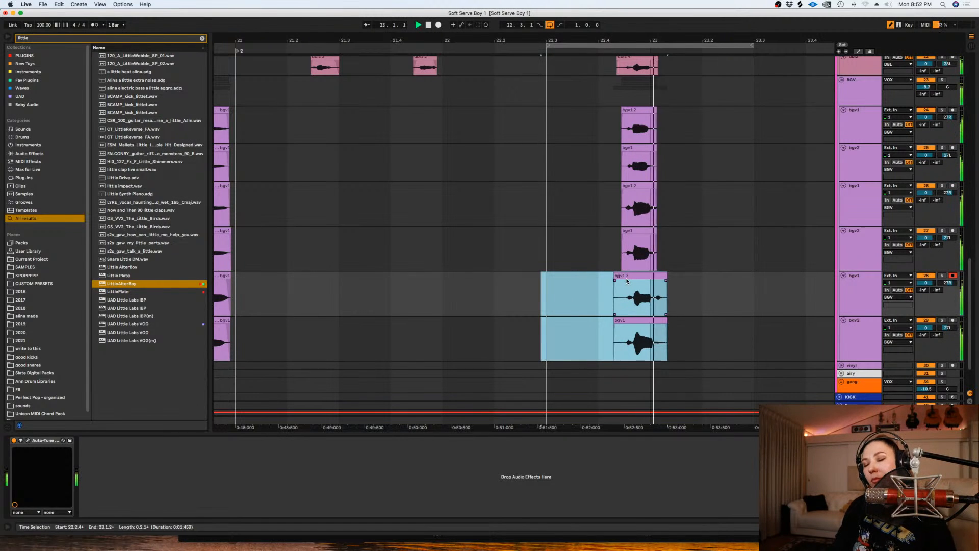
pyautogui.press('space')
pyautogui.press('space')
pyautogui.moveTo(612, 297); pyautogui.dragTo(661, 292)
pyautogui.press('Delete')
pyautogui.press('Delete')
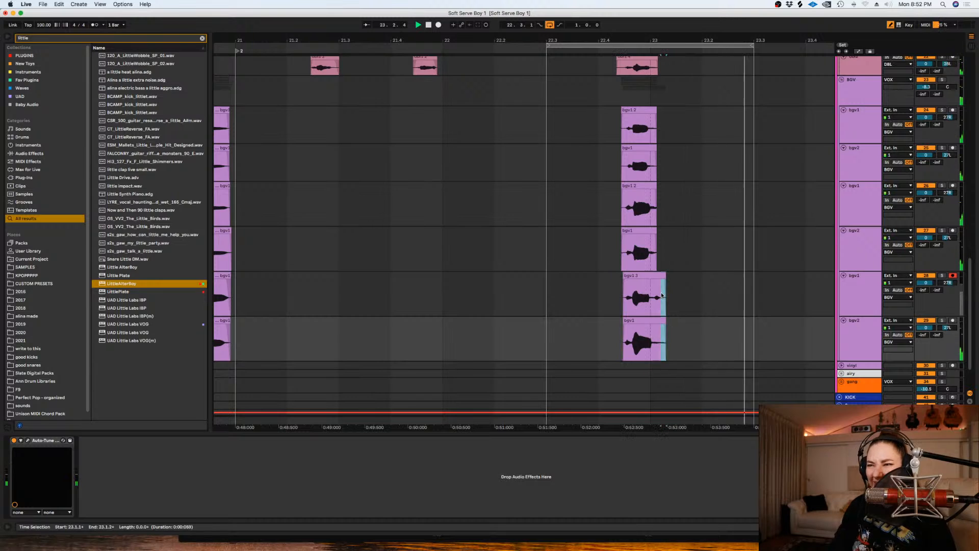
# - Solo the last bgv2 track to check its pitch and raise the new clip's detune in cents
pyautogui.press('space')
pyautogui.click(942, 321)
pyautogui.press('space')
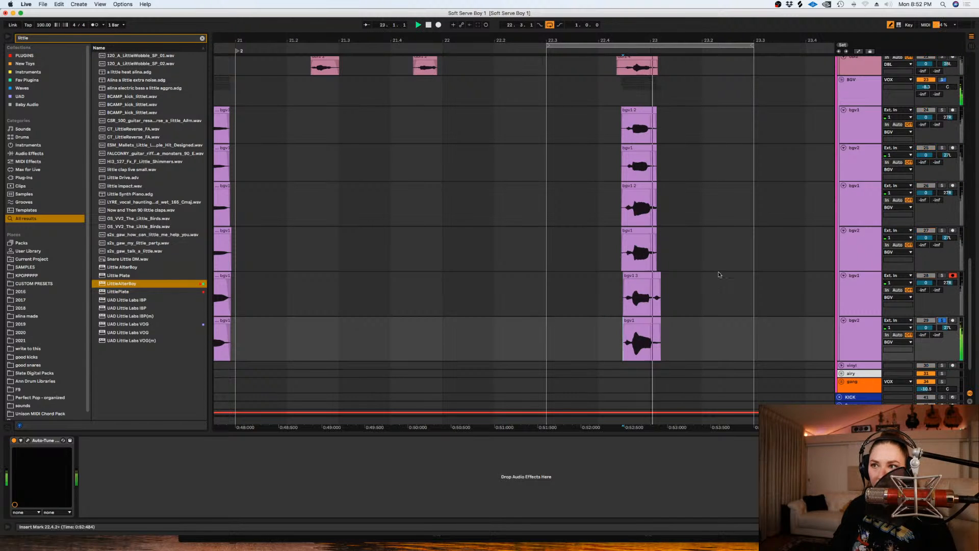
pyautogui.doubleClick(651, 320)
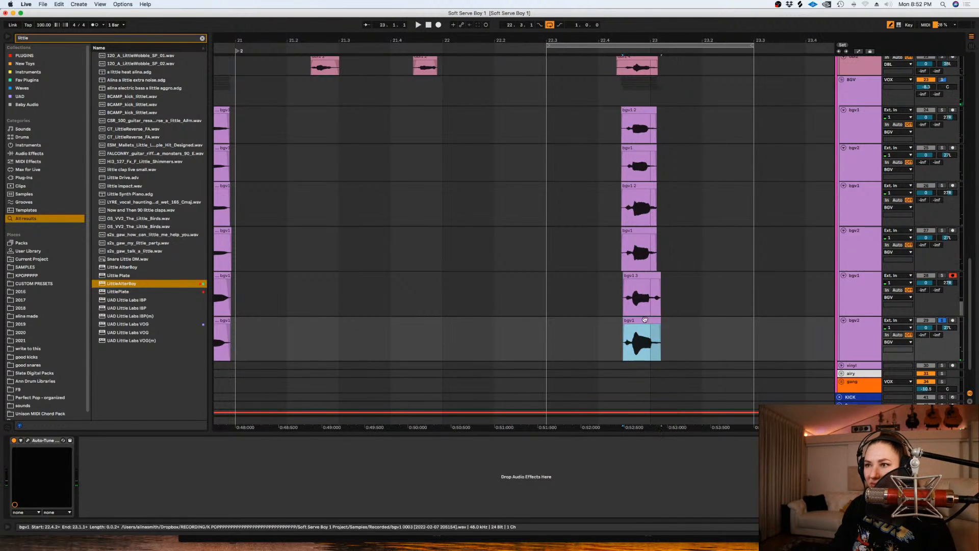
pyautogui.click(136, 308)
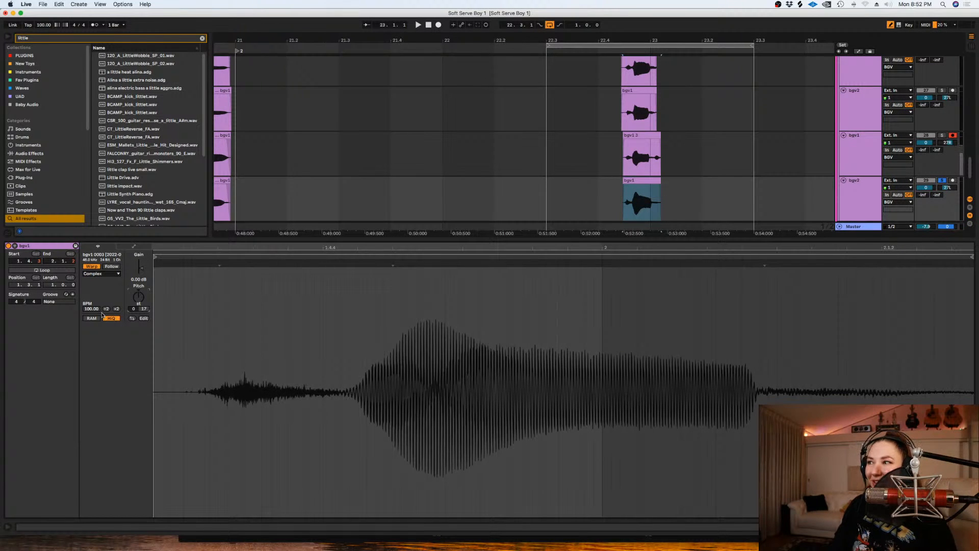
pyautogui.moveTo(147, 311); pyautogui.dragTo(147, 309)
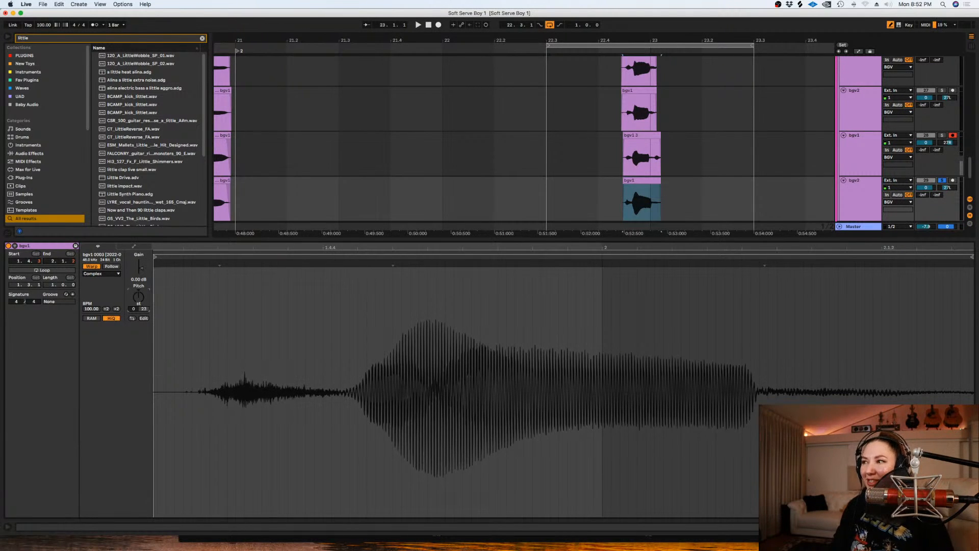
pyautogui.hotkey('shift', 'Tab')
# - Switch the solo to the third bgv1 track, audition its new clip and raise the clip's detune in cents
pyautogui.click(944, 271)
pyautogui.click(943, 225)
pyautogui.doubleClick(643, 225)
pyautogui.press('space')
pyautogui.press('space')
pyautogui.moveTo(145, 309); pyautogui.dragTo(144, 303)
pyautogui.press('space')
pyautogui.hotkey('shift', 'Tab')
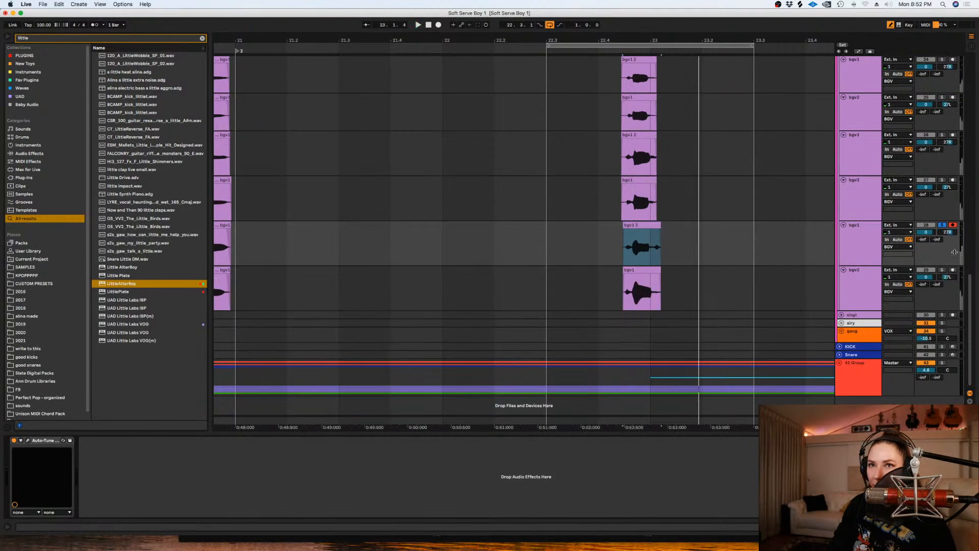
# - Unsolo the third bgv1 track and lower the clip gain of both new clips on the third pair to -3.30 dB
pyautogui.click(942, 226)
pyautogui.click(600, 237)
pyautogui.moveTo(600, 236); pyautogui.dragTo(662, 285)
pyautogui.hotkey('shift', 'Tab')
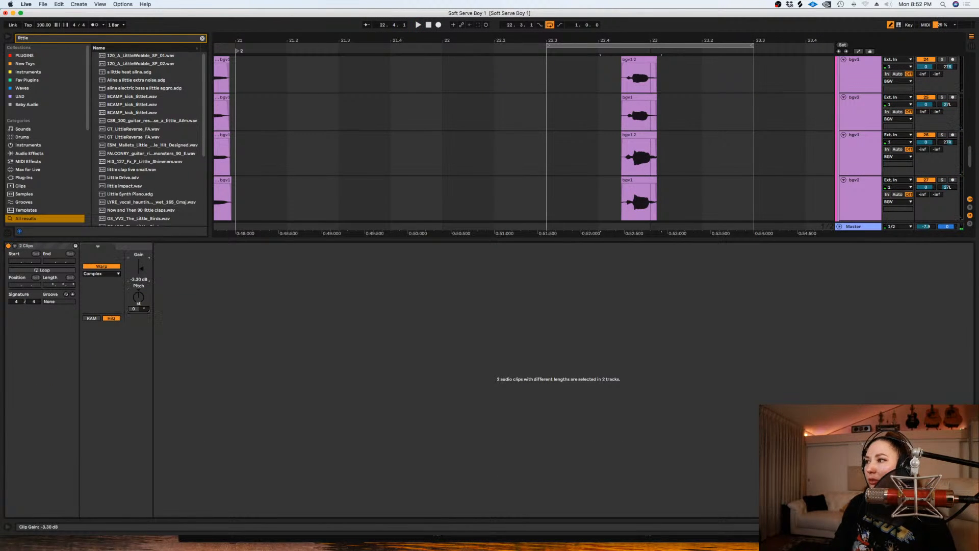
pyautogui.hotkey('shift', 'Tab')
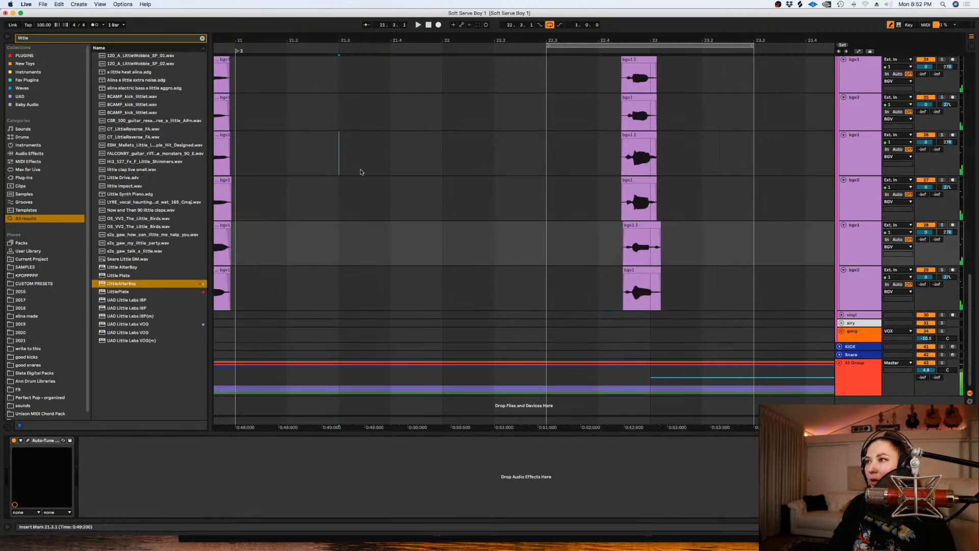
# - Save the set and turn off loop playback
pyautogui.click(360, 172)
pyautogui.press('-')
pyautogui.press('-')
pyautogui.press('super+s')
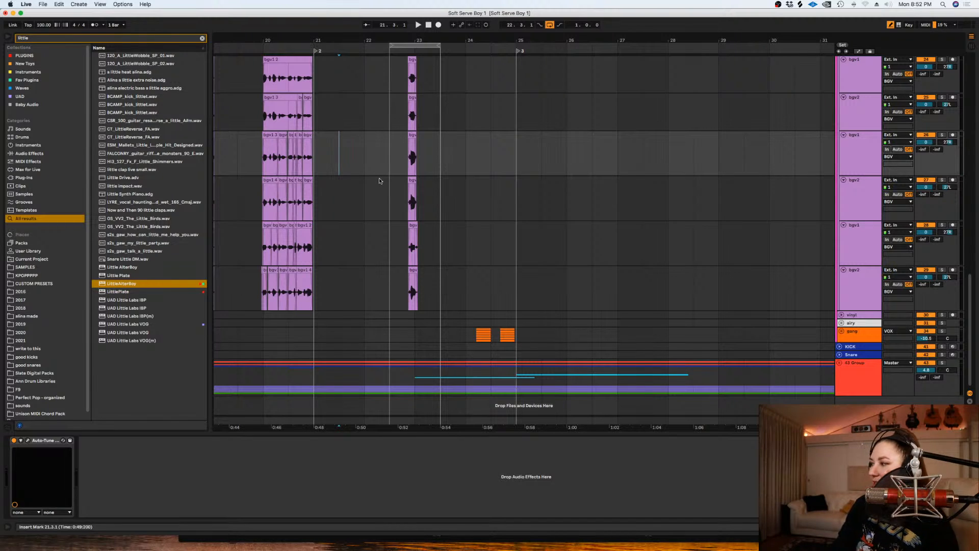
pyautogui.click(549, 25)
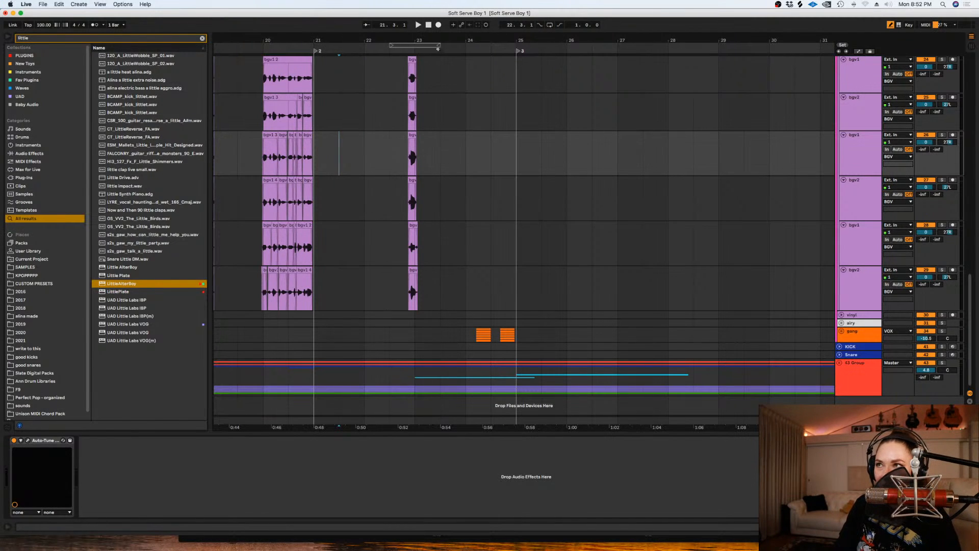
# - Select all six bgv tracks in the BGV group and collapse them to compact rows
pyautogui.click(371, 102)
pyautogui.moveTo(971, 286); pyautogui.dragTo(977, 248)
pyautogui.scroll(-3, 875, 163)
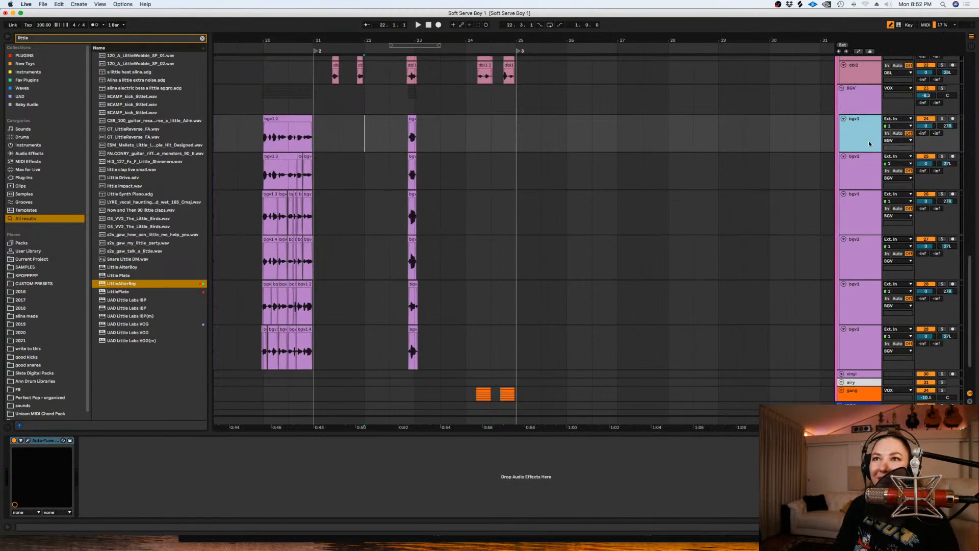
pyautogui.keyDown('shift'); pyautogui.click(867, 346); pyautogui.keyUp('shift')
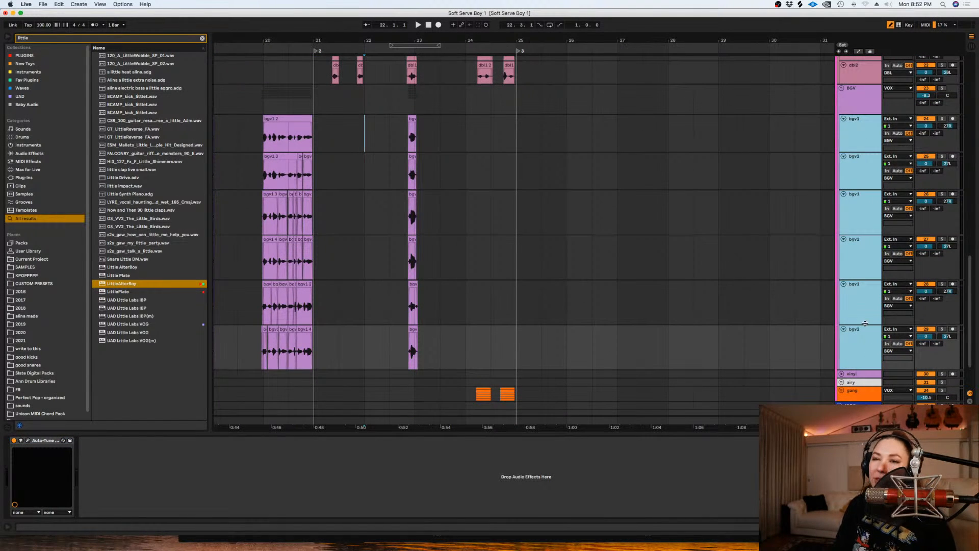
pyautogui.press('u')
pyautogui.press('u')
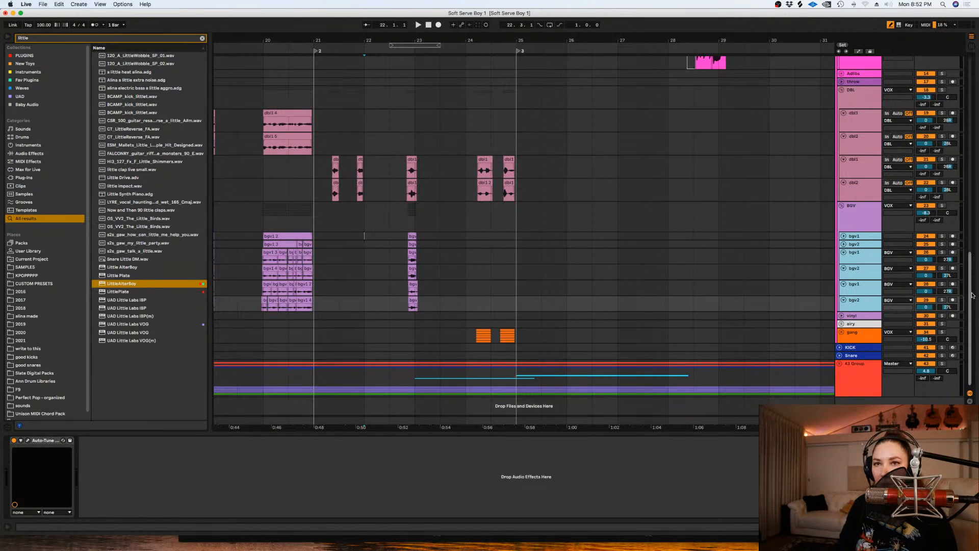
pyautogui.scroll(3, 393, 279)
# - Switch the arrangement to a finer grid and play back the vocals from 22.4.3 past bar 25
pyautogui.click(390, 283)
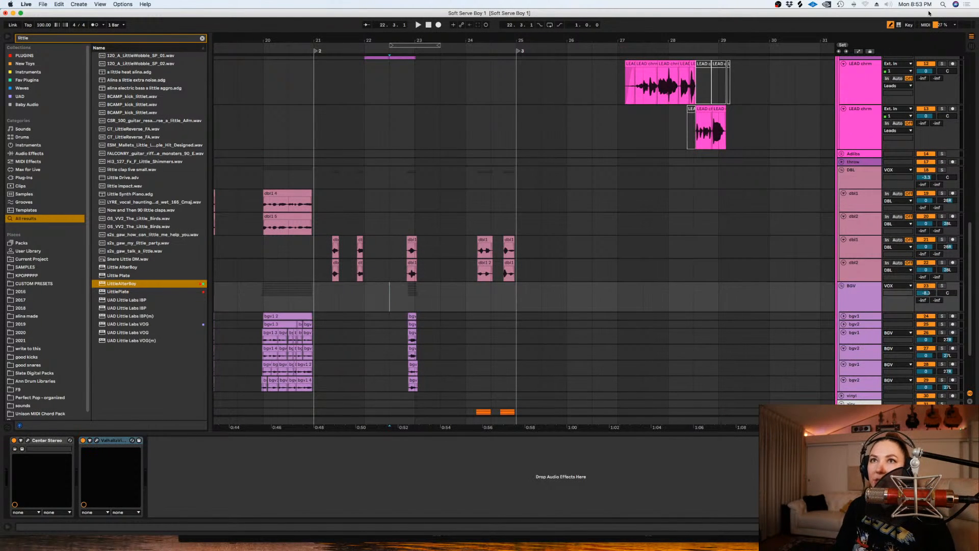
pyautogui.click(406, 206)
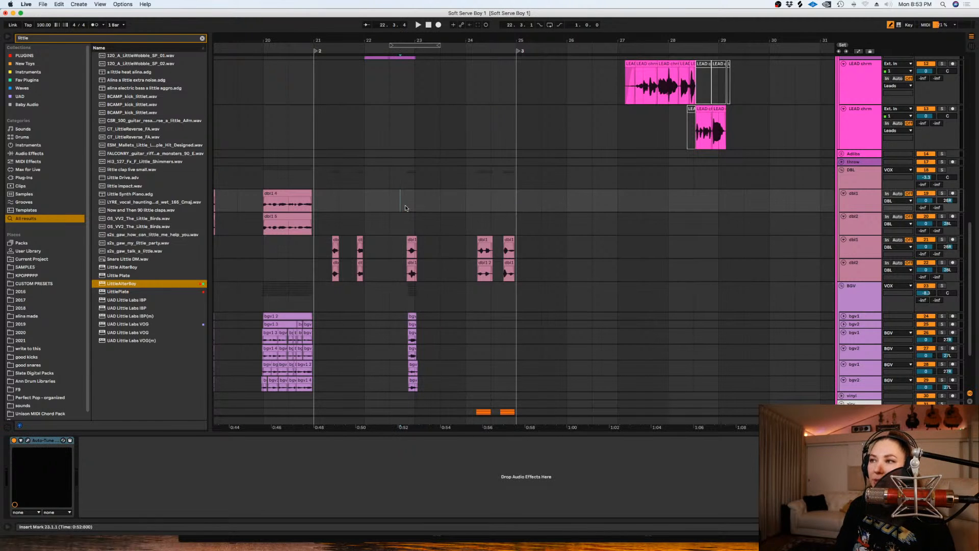
pyautogui.rightClick(396, 205)
pyautogui.click(433, 301)
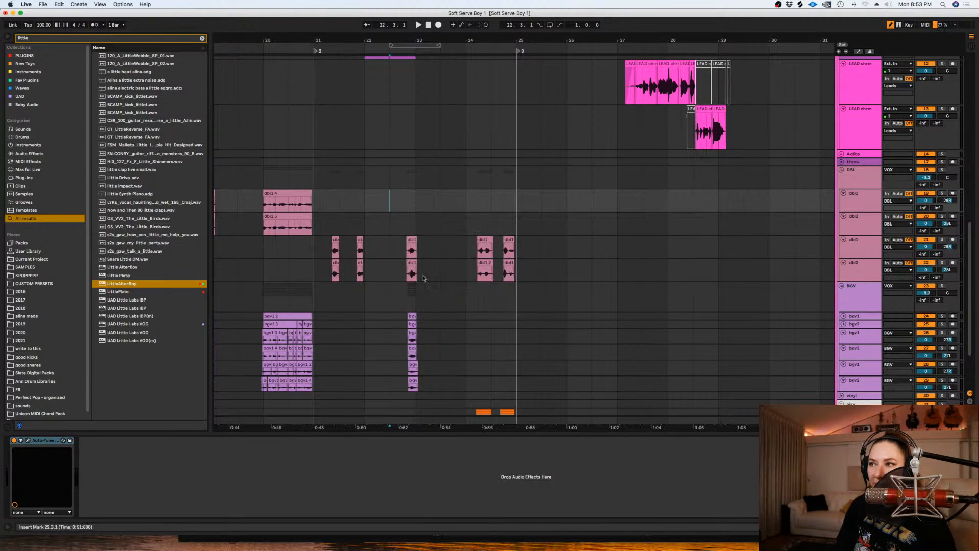
pyautogui.click(406, 230)
pyautogui.press('space')
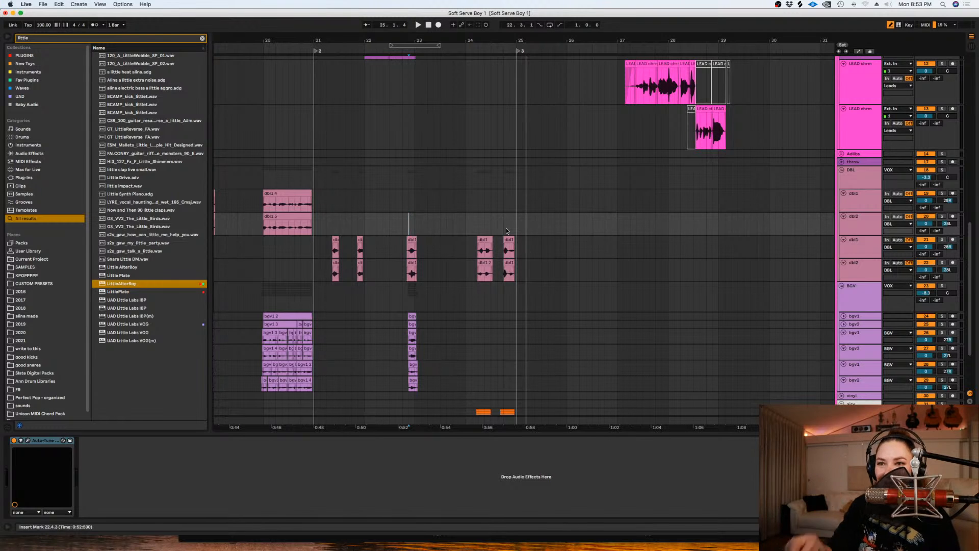
pyautogui.click(522, 229)
pyautogui.press('+')
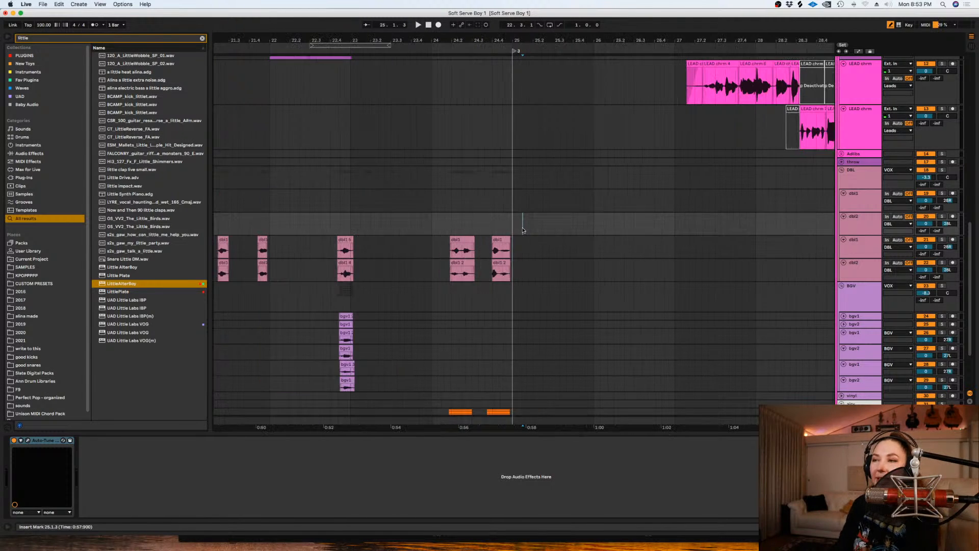
pyautogui.press('-')
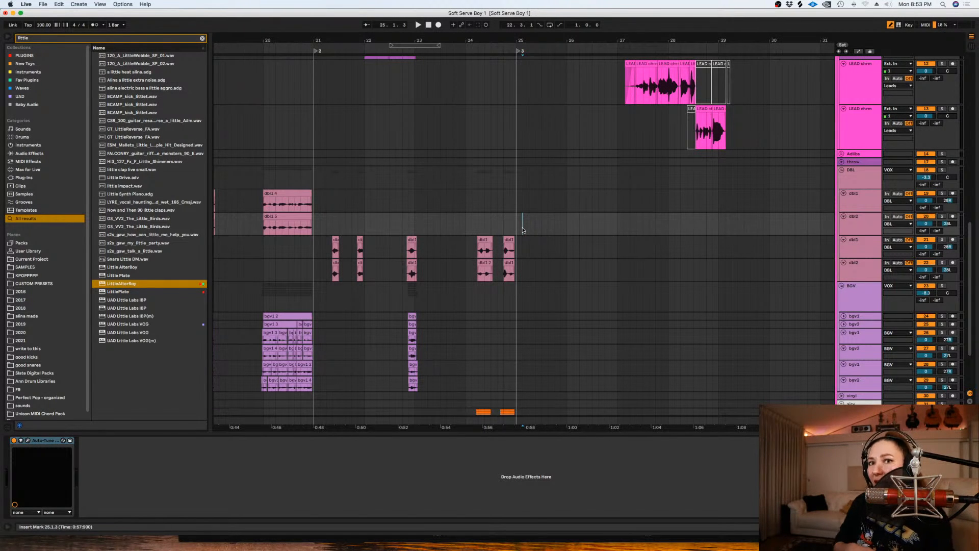
pyautogui.press('+')
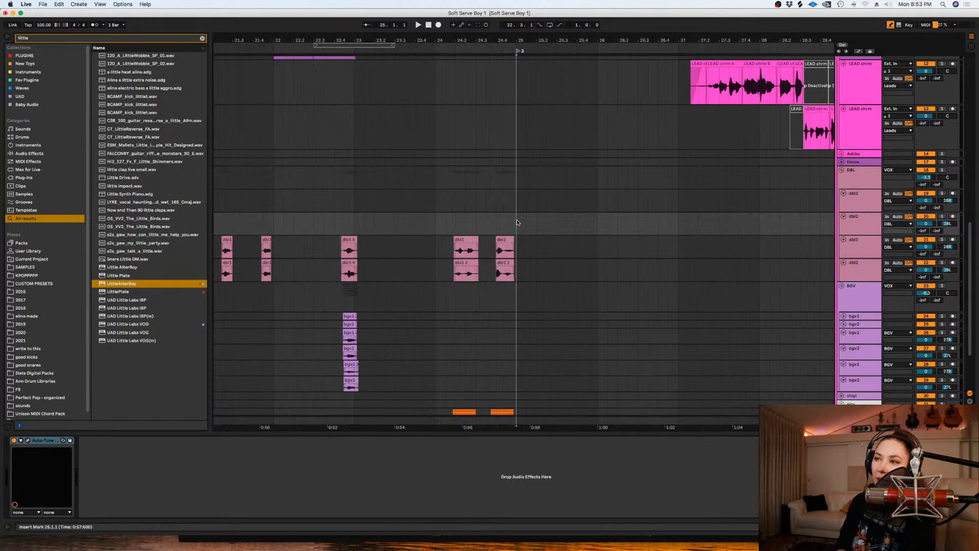
pyautogui.press('-')
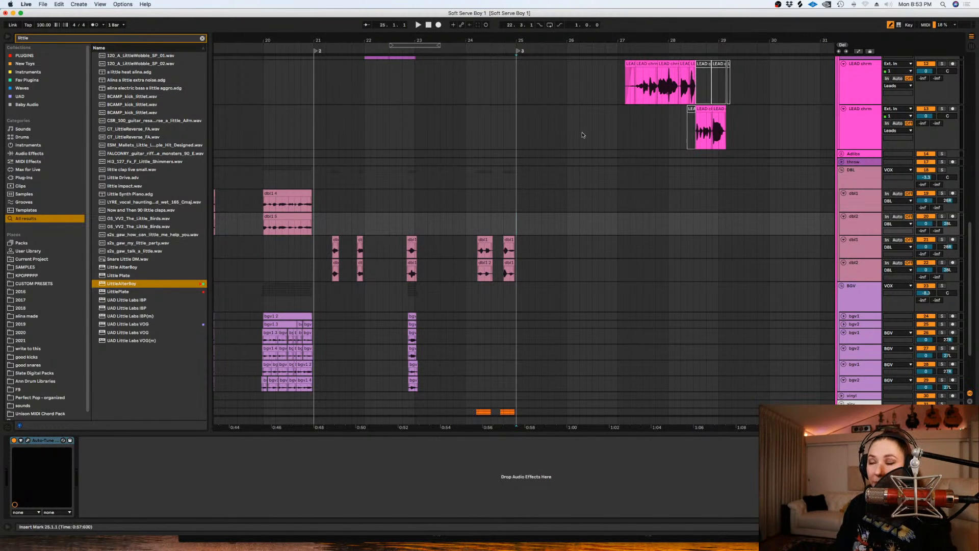
# - Play back the arrangement from bar 24 past bar 30 to review the next vocal section
pyautogui.click(483, 215)
pyautogui.press('space')
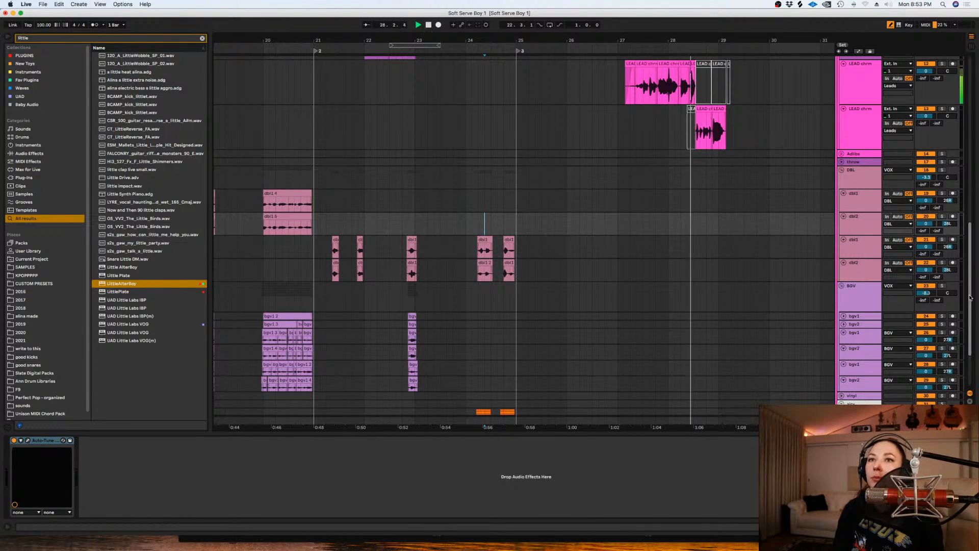
pyautogui.scroll(3, 966, 251)
pyautogui.scroll(5, 966, 251)
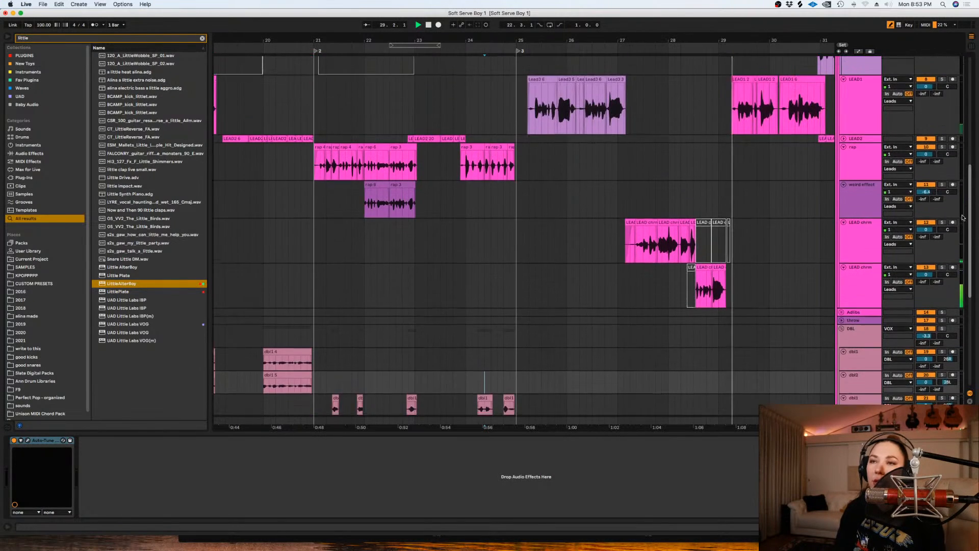
pyautogui.scroll(-5, 947, 273)
pyautogui.scroll(-6, 947, 272)
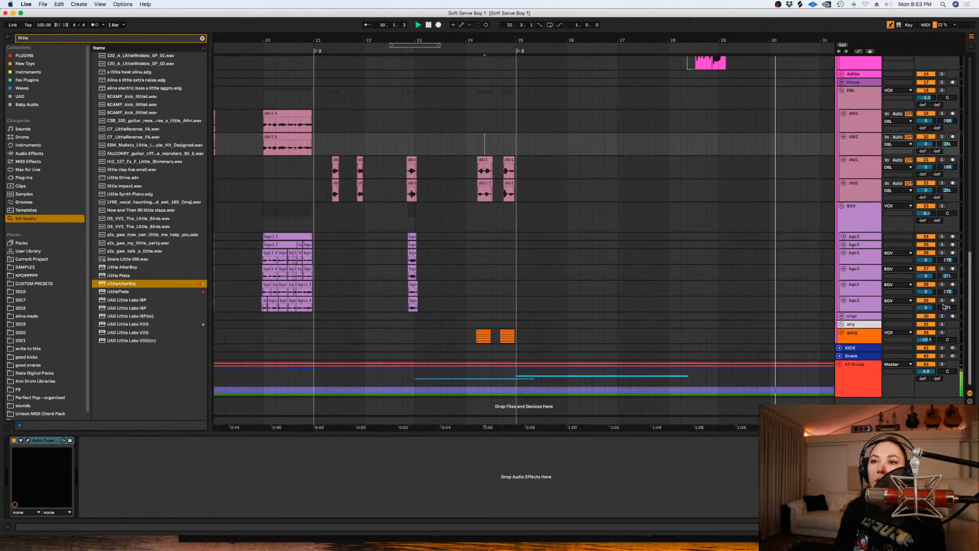
# - Stop playback, unfold the airy group and switch on the effect rack and plug-ins on the group track
pyautogui.click(842, 324)
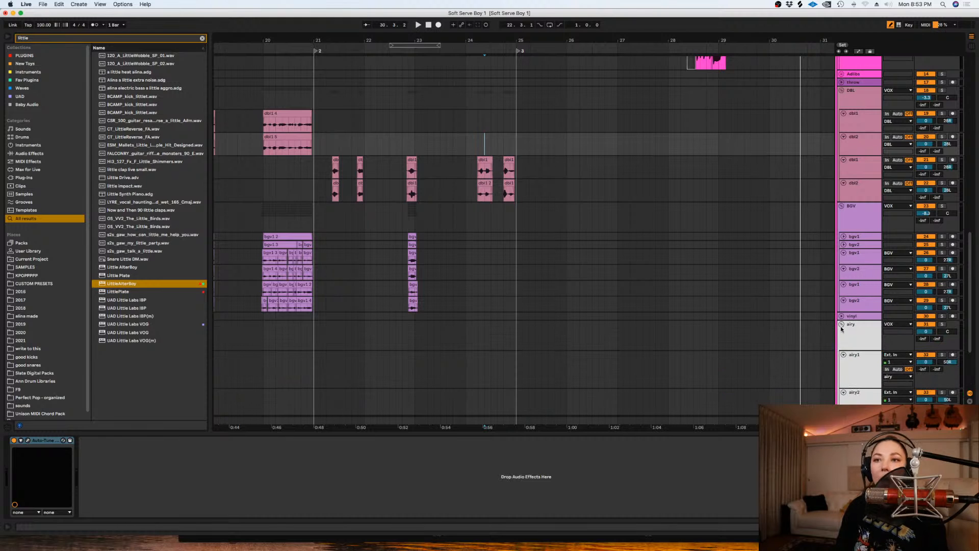
pyautogui.hscroll(2, 736, 433)
pyautogui.scroll(12, 968, 316)
pyautogui.scroll(-10, 866, 268)
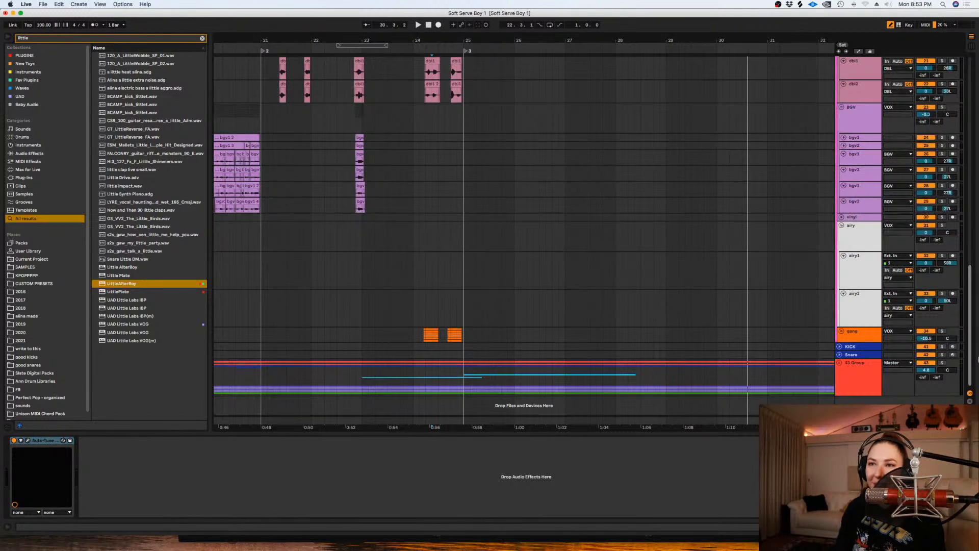
pyautogui.click(855, 264)
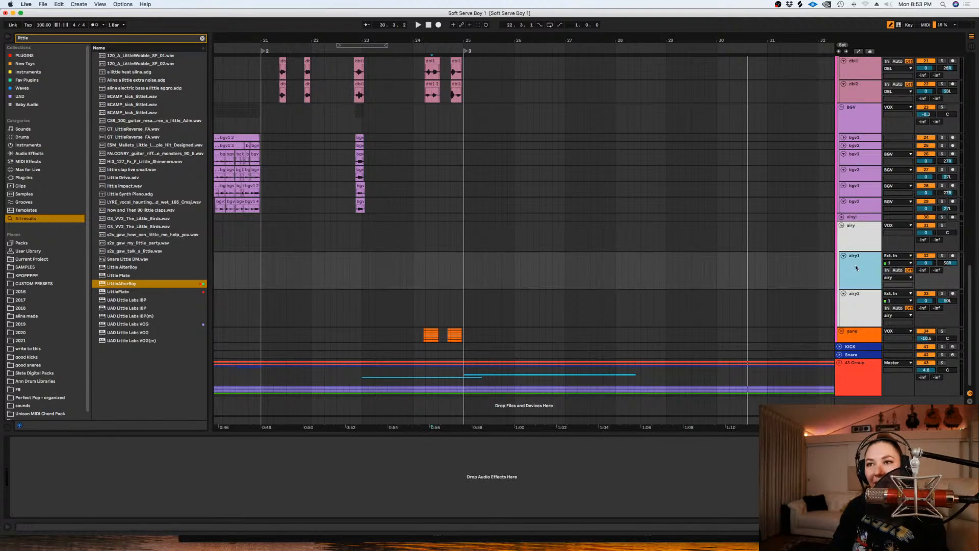
pyautogui.click(858, 301)
pyautogui.click(854, 238)
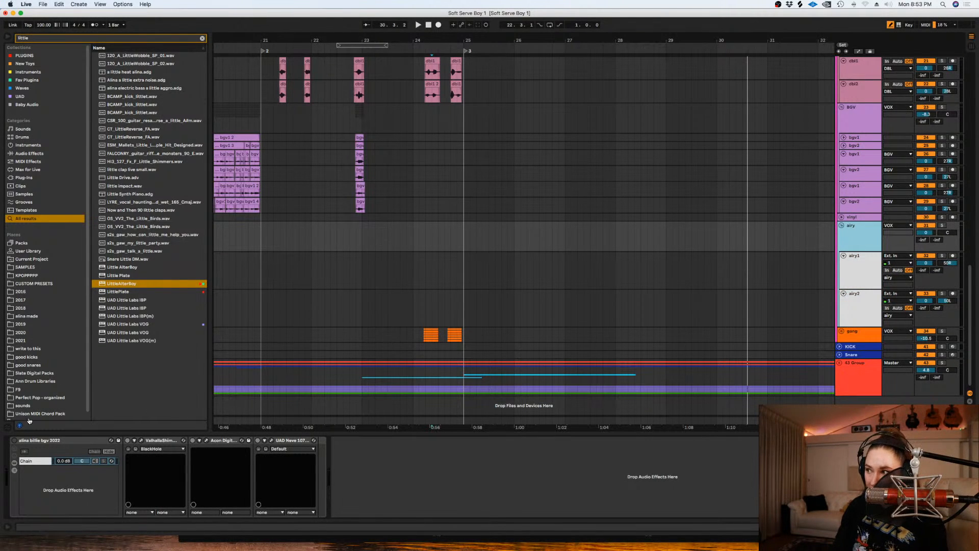
pyautogui.click(14, 440)
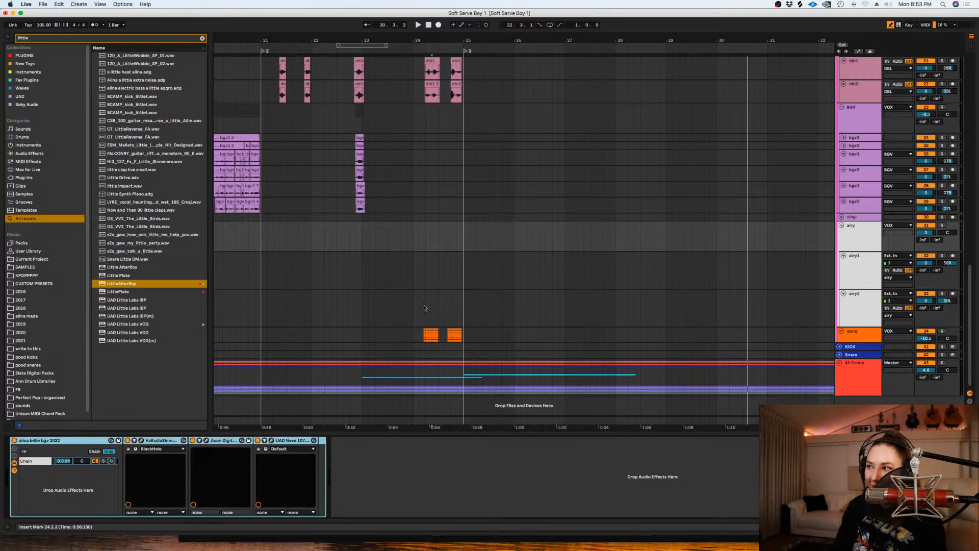
# - Duplicate the airy1 and airy2 track pair twice so the airy group holds three pairs
pyautogui.click(851, 267)
pyautogui.click(852, 311)
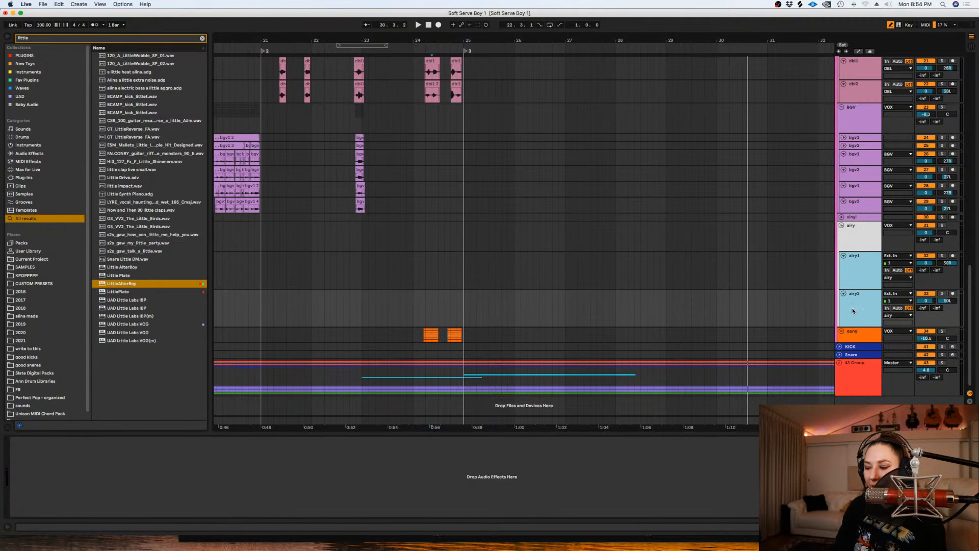
pyautogui.press('super+d')
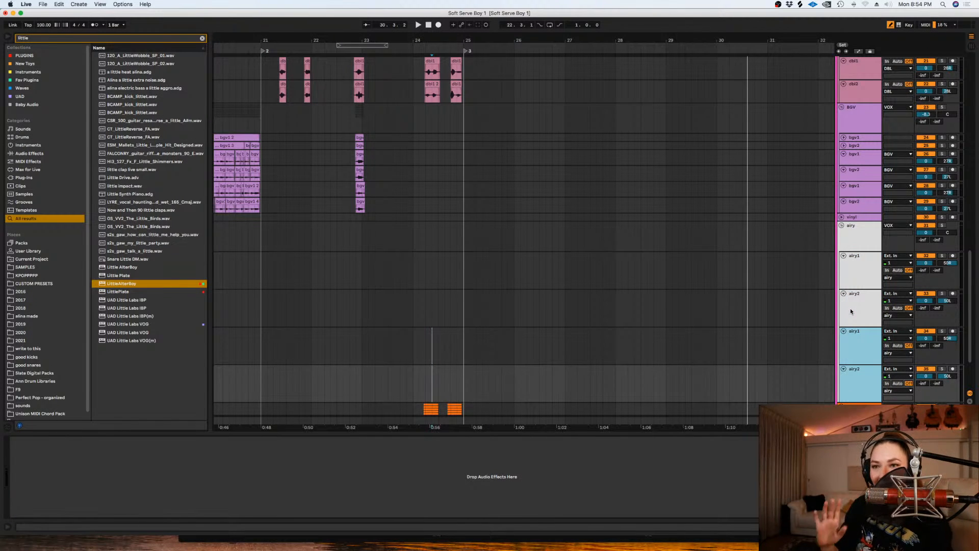
pyautogui.click(857, 351)
pyautogui.click(855, 370)
pyautogui.keyDown('shift'); pyautogui.click(856, 351); pyautogui.keyUp('shift')
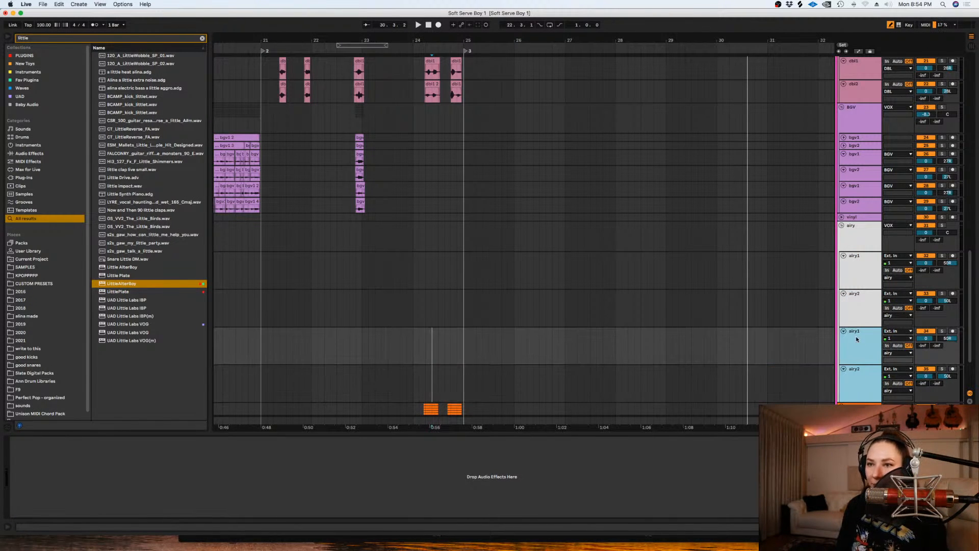
pyautogui.press('super+d')
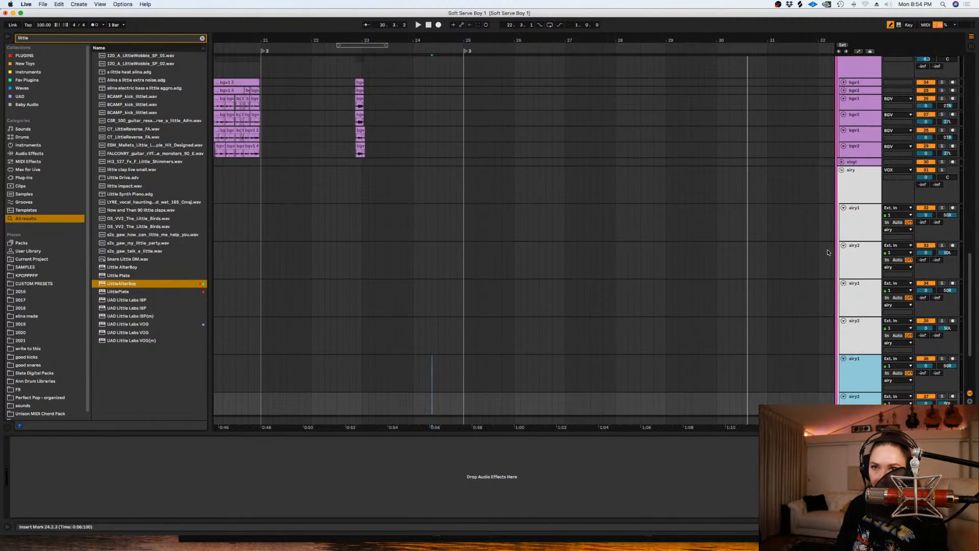
# - Copy the Auto-Tune device from the LEAD1 track and paste it onto the first airy1 track
pyautogui.click(856, 218)
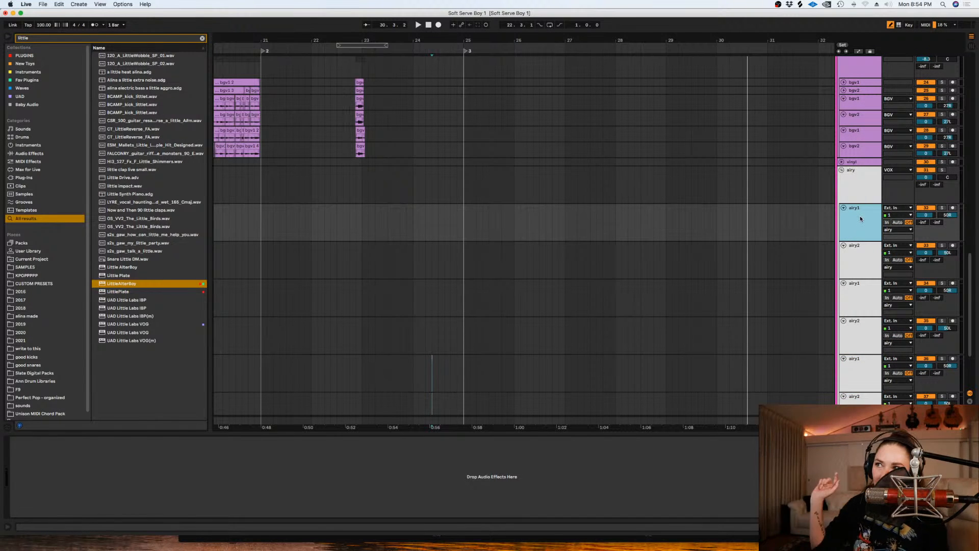
pyautogui.scroll(2, 960, 216)
pyautogui.moveTo(961, 217); pyautogui.dragTo(858, 157)
pyautogui.click(609, 153)
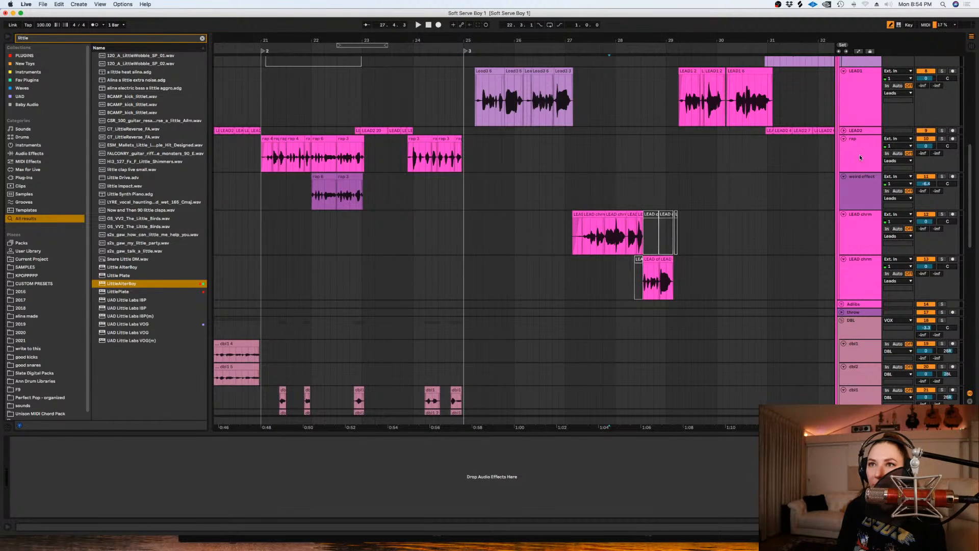
pyautogui.click(855, 93)
pyautogui.click(52, 438)
pyautogui.press('super+c')
pyautogui.scroll(-6, 863, 242)
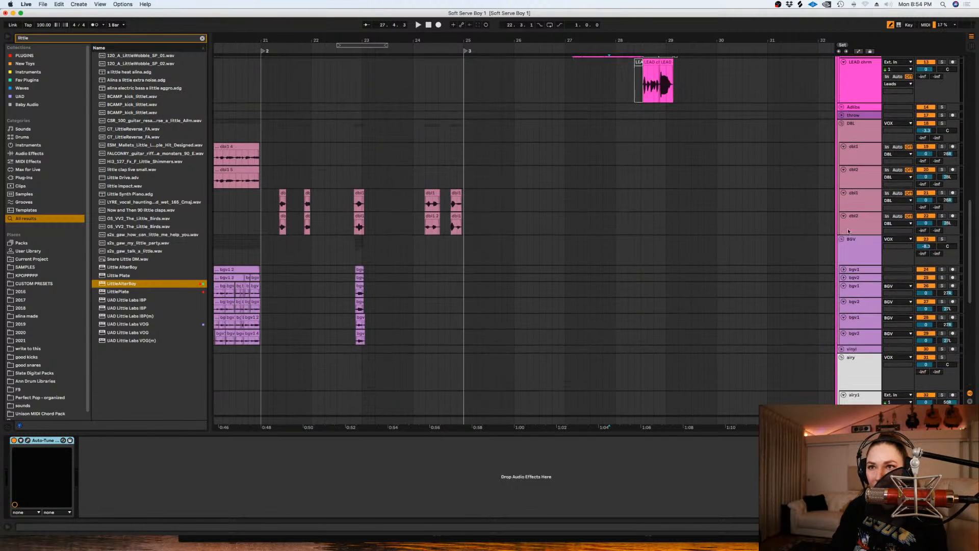
pyautogui.moveTo(970, 281); pyautogui.dragTo(971, 328)
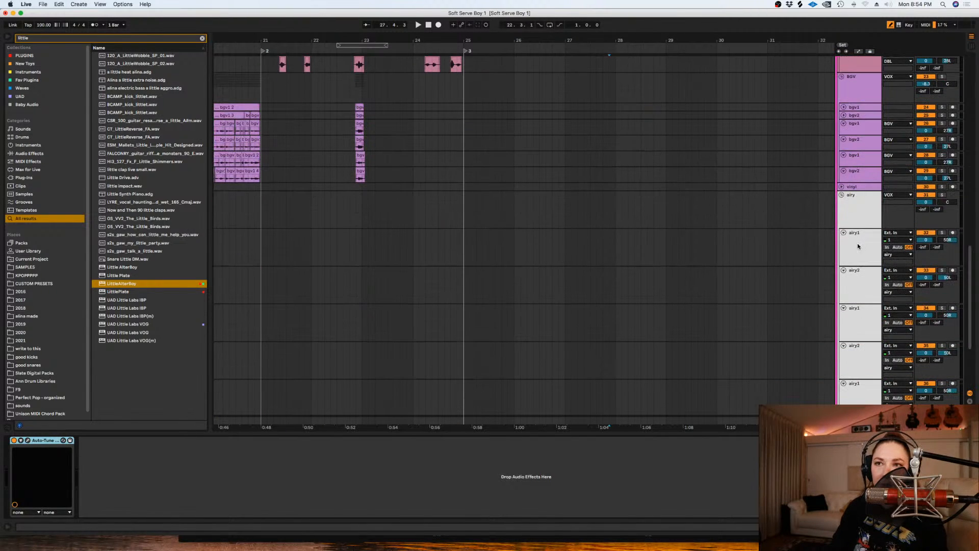
pyautogui.click(858, 246)
pyautogui.click(541, 454)
pyautogui.press('super+v')
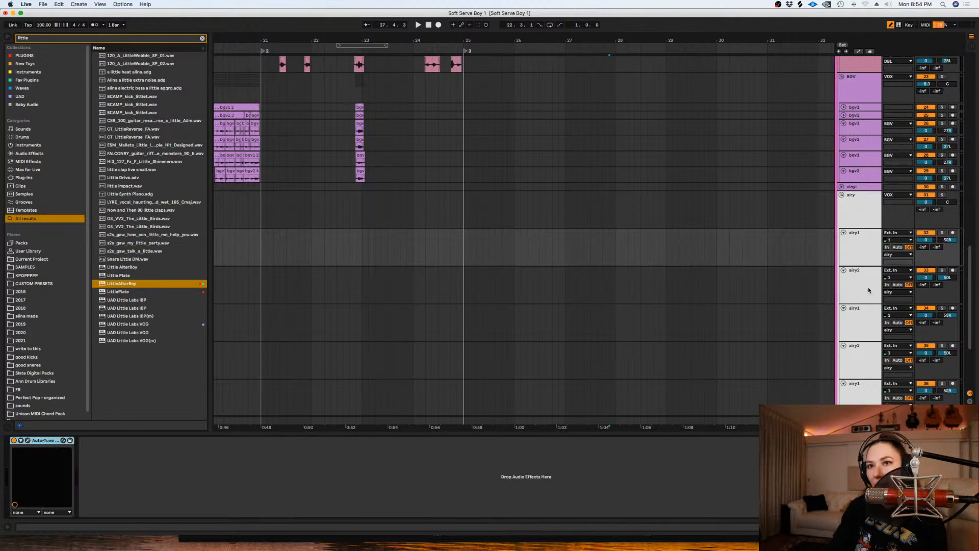
# - Paste the Auto-Tune device onto the first airy2 track and both tracks of the second airy pair
pyautogui.click(864, 286)
pyautogui.click(864, 314)
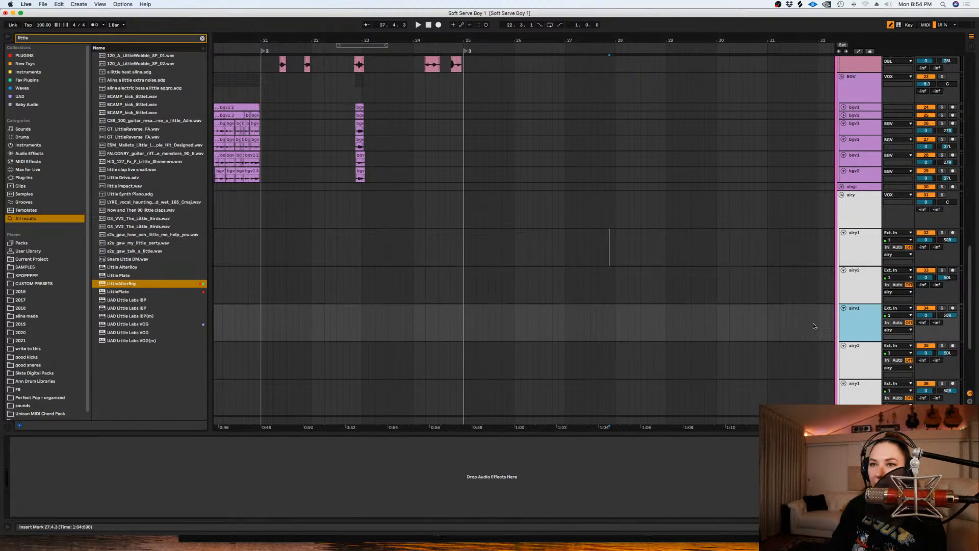
pyautogui.click(858, 360)
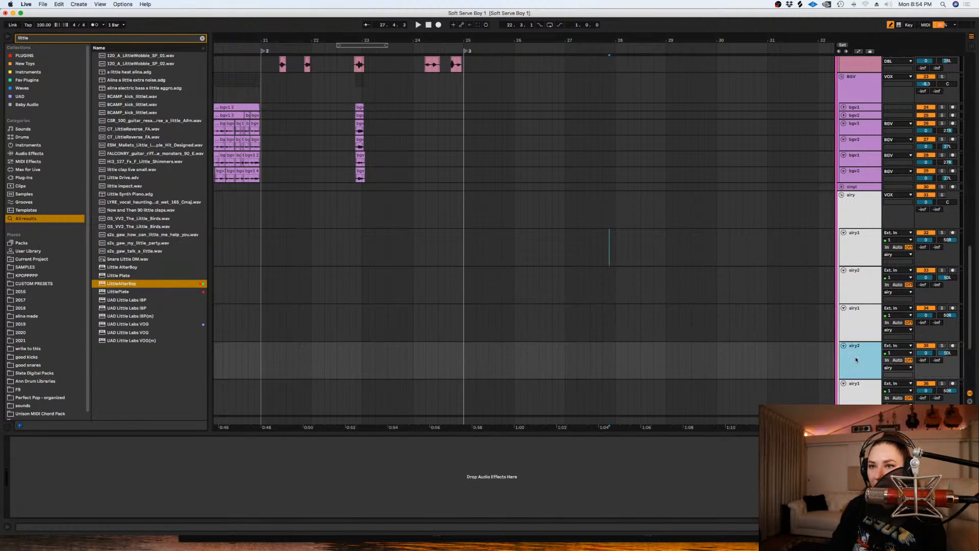
pyautogui.click(853, 240)
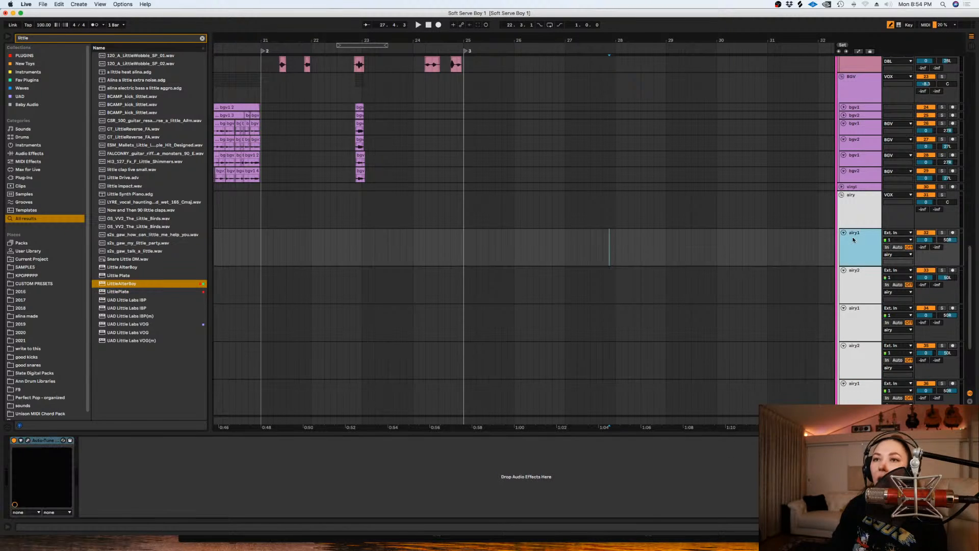
pyautogui.click(862, 306)
pyautogui.click(858, 357)
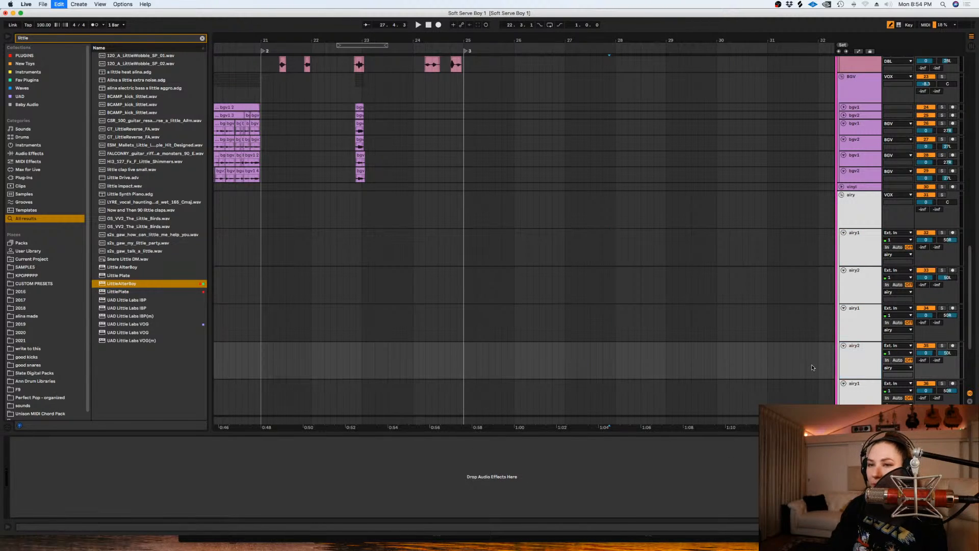
pyautogui.press('super+v')
# - Paste the Auto-Tune device onto both tracks of the third airy pair
pyautogui.scroll(-5, 868, 302)
pyautogui.click(867, 303)
pyautogui.click(299, 488)
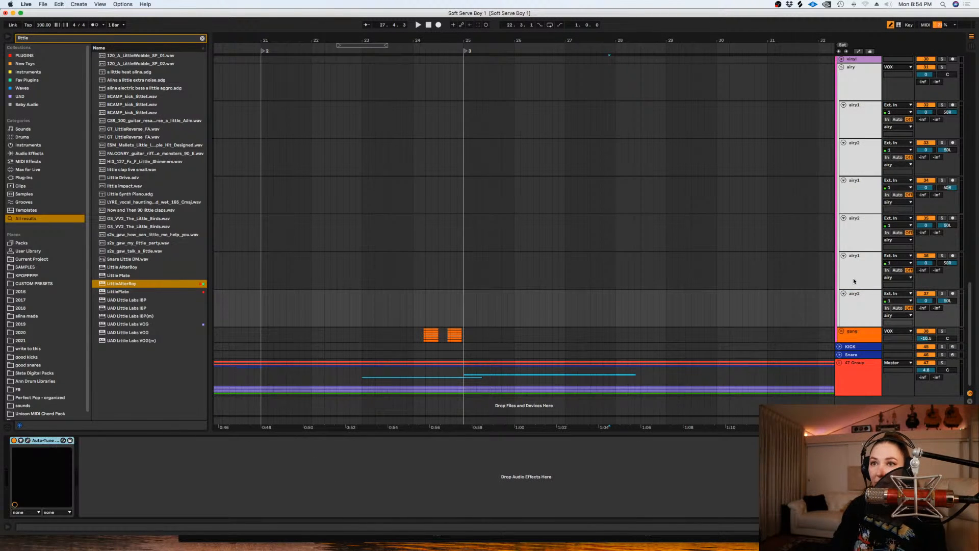
pyautogui.click(853, 278)
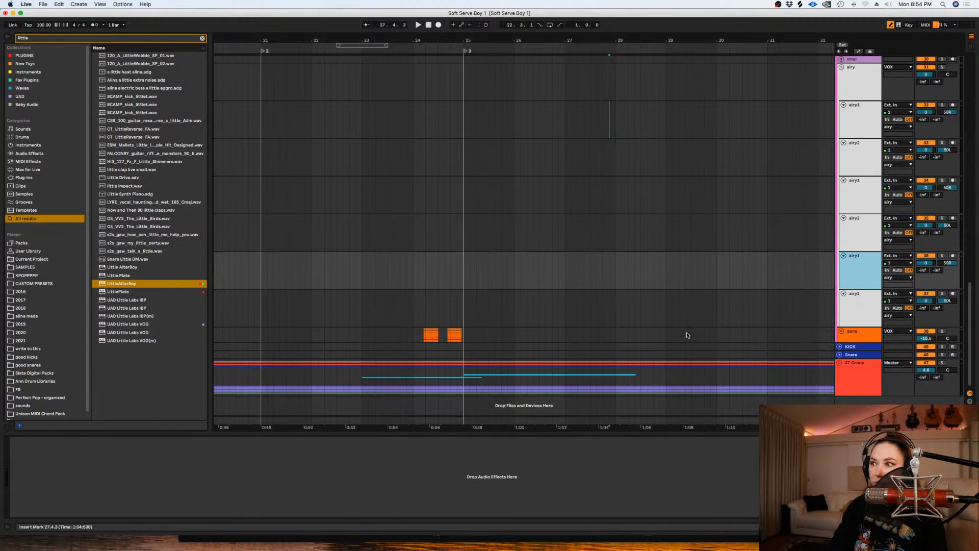
pyautogui.click(411, 455)
pyautogui.press('super+v')
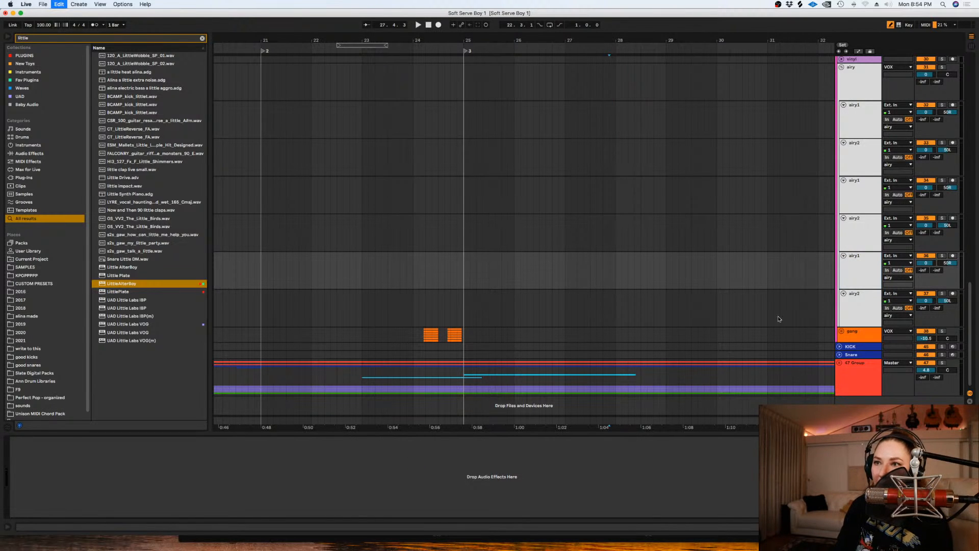
pyautogui.click(859, 237)
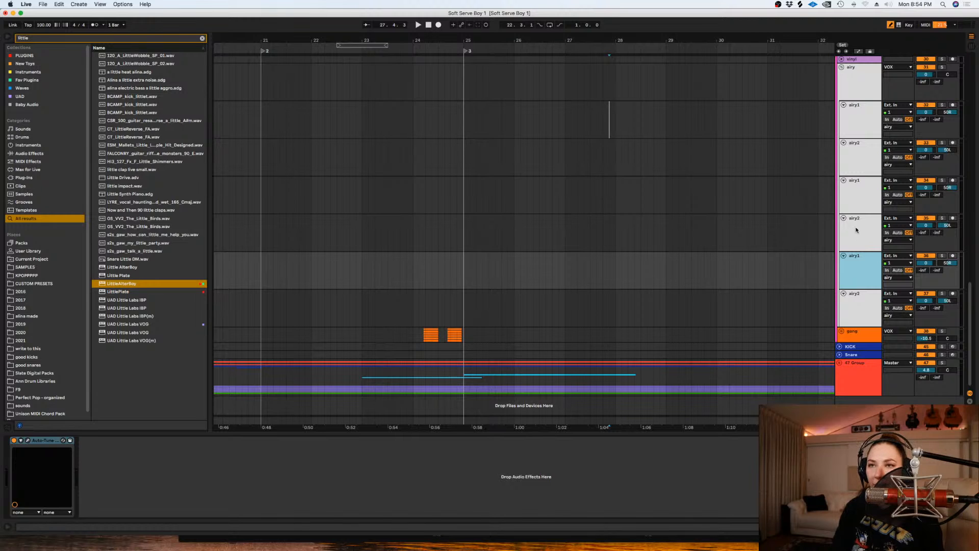
# - Save the set and play back the arrangement from bar 25 into bar 26
pyautogui.click(517, 203)
pyautogui.press('super+s')
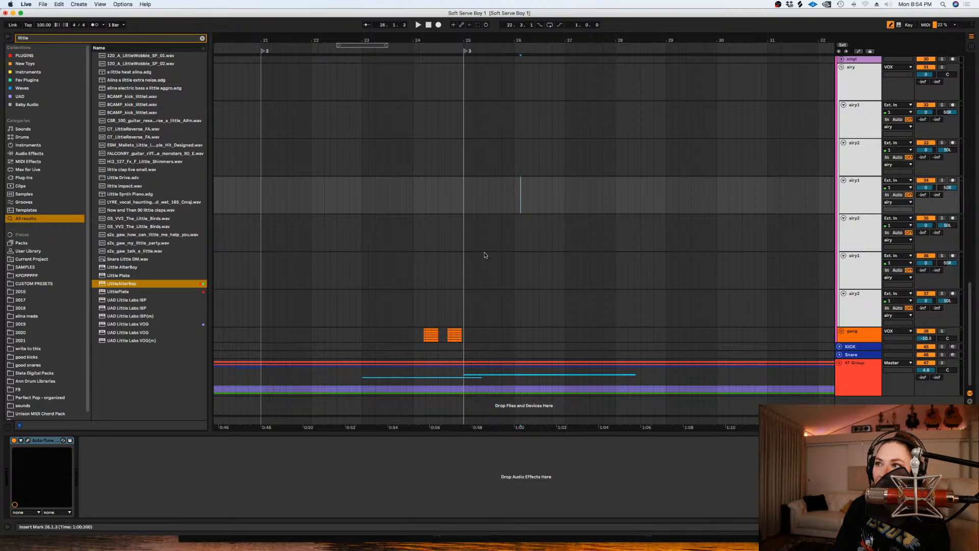
pyautogui.scroll(6, 965, 252)
pyautogui.press('space')
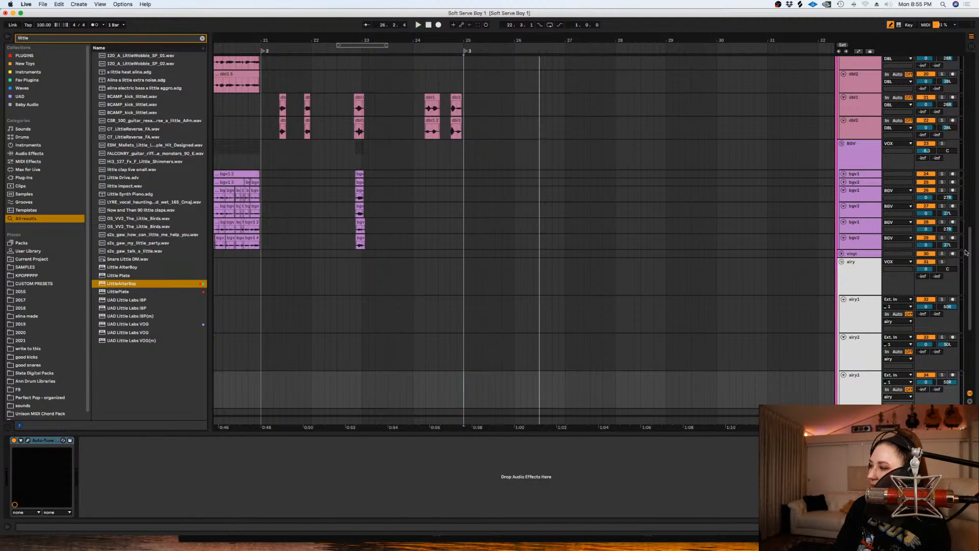
pyautogui.scroll(-2, 640, 325)
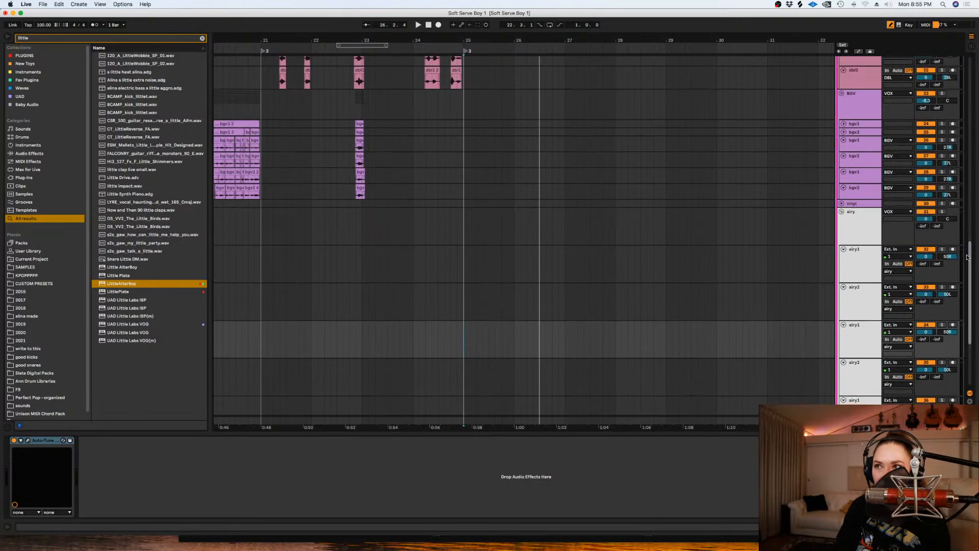
# - Play back the arrangement from bar 28 with the six airy tracks in view
pyautogui.click(444, 303)
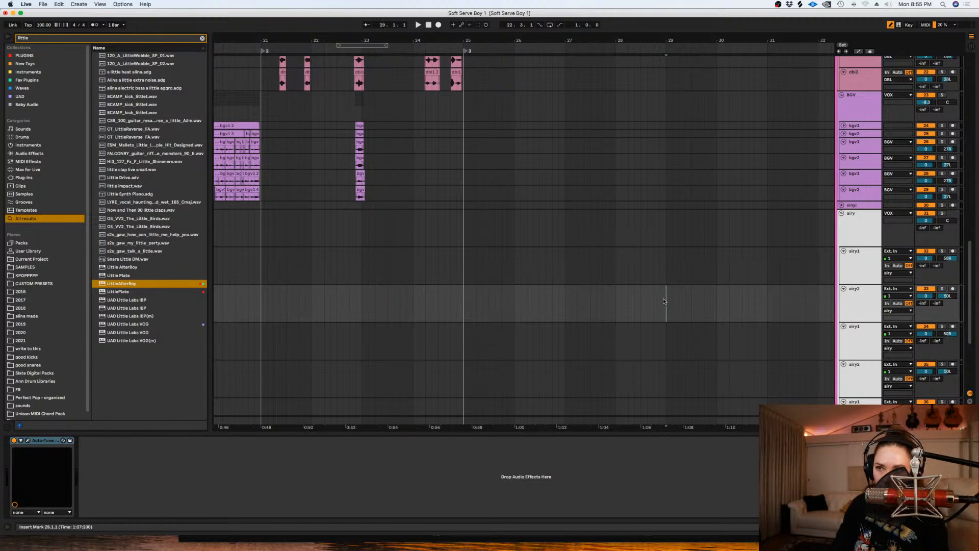
pyautogui.scroll(-3, 806, 260)
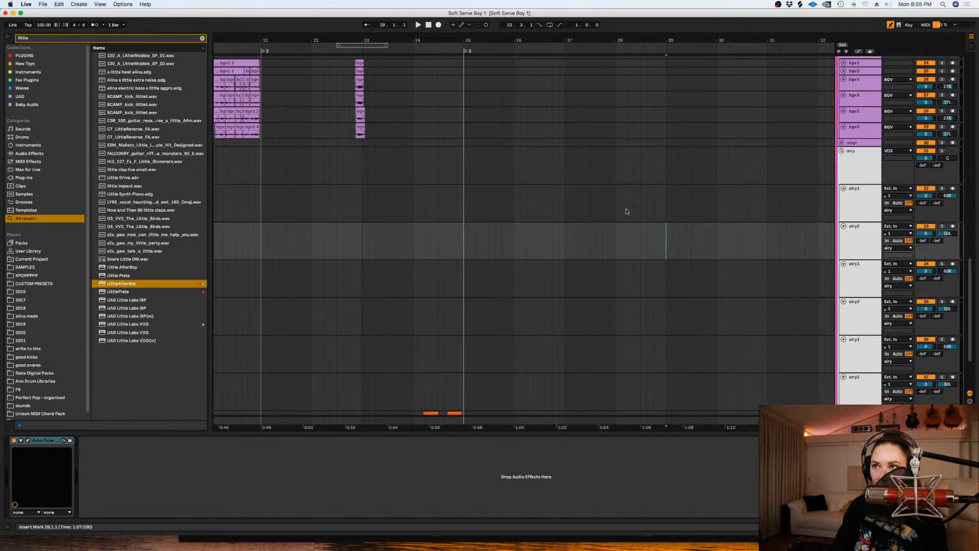
pyautogui.click(635, 209)
pyautogui.press('space')
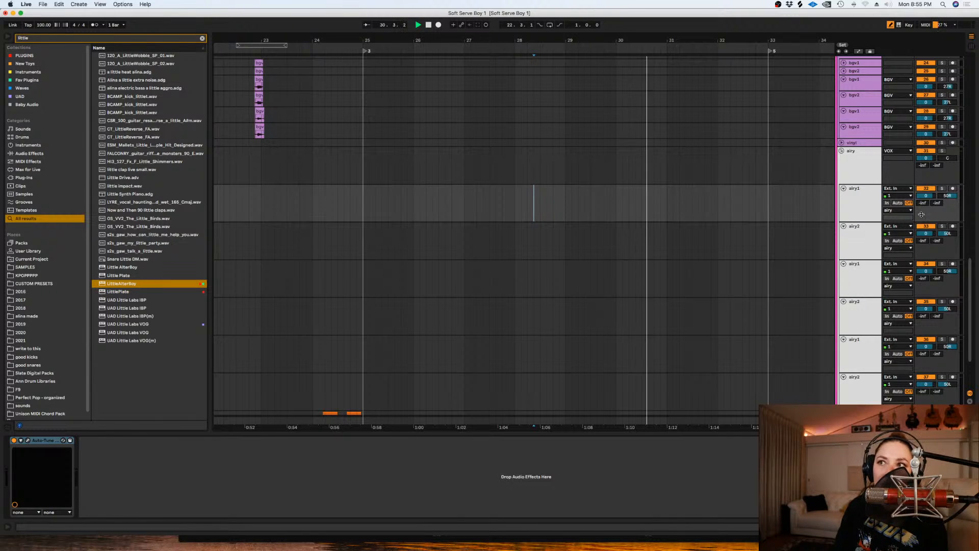
# - Arm the first airy1 track for recording and set the start position at bar 28
pyautogui.click(952, 190)
pyautogui.click(514, 202)
pyautogui.press('space')
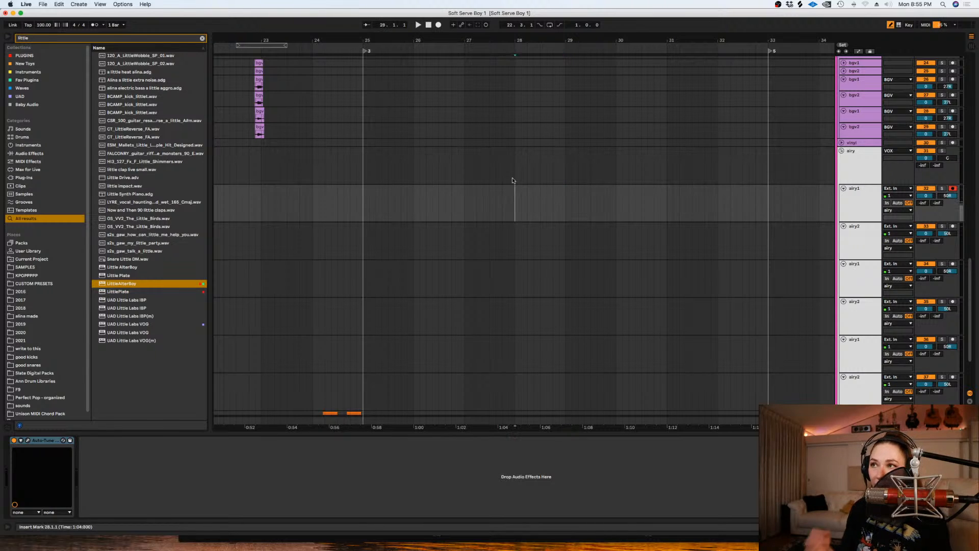
pyautogui.click(441, 31)
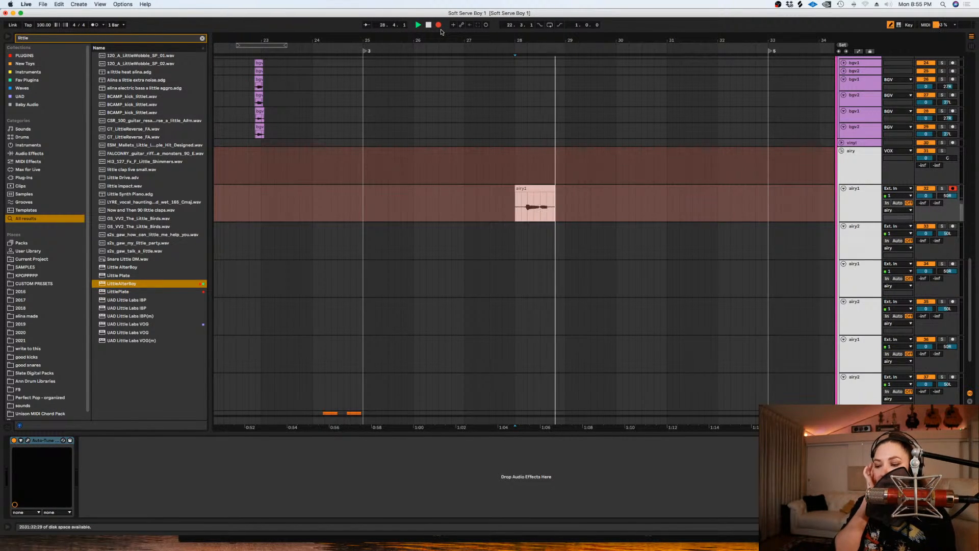
pyautogui.press('space')
pyautogui.press('super+z')
# - Record an airy vocal take on the first airy1 track, starting after bar 28 and running past bar 31
pyautogui.press('space')
pyautogui.click(439, 25)
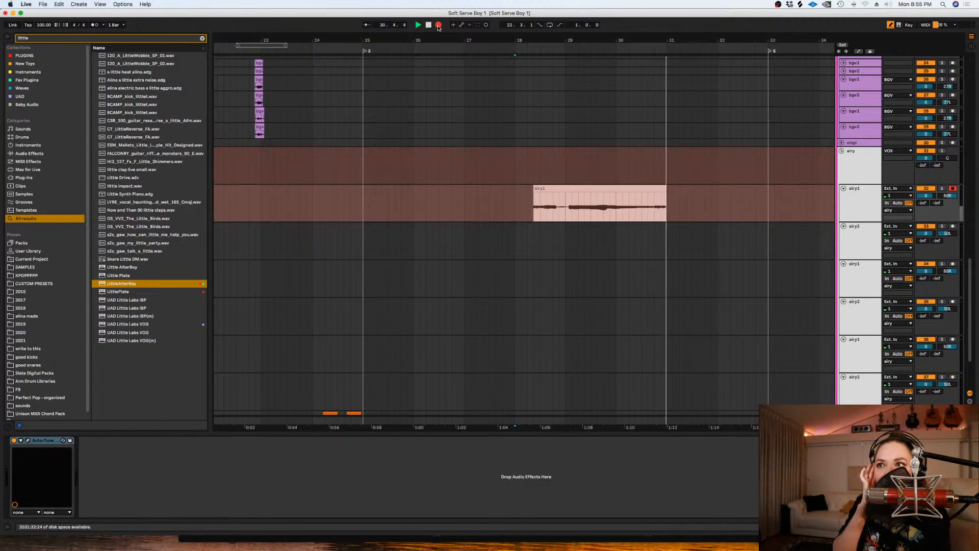
pyautogui.press('space')
# - Cut the recorded take's audio before bar 29 and move the remaining clip to the first airy2 track
pyautogui.moveTo(564, 209); pyautogui.dragTo(509, 209)
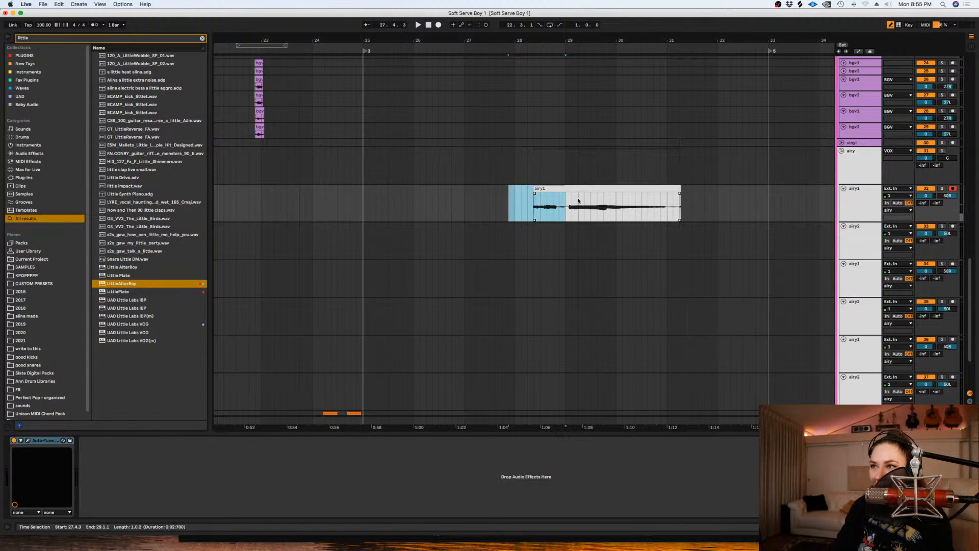
pyautogui.press('Delete')
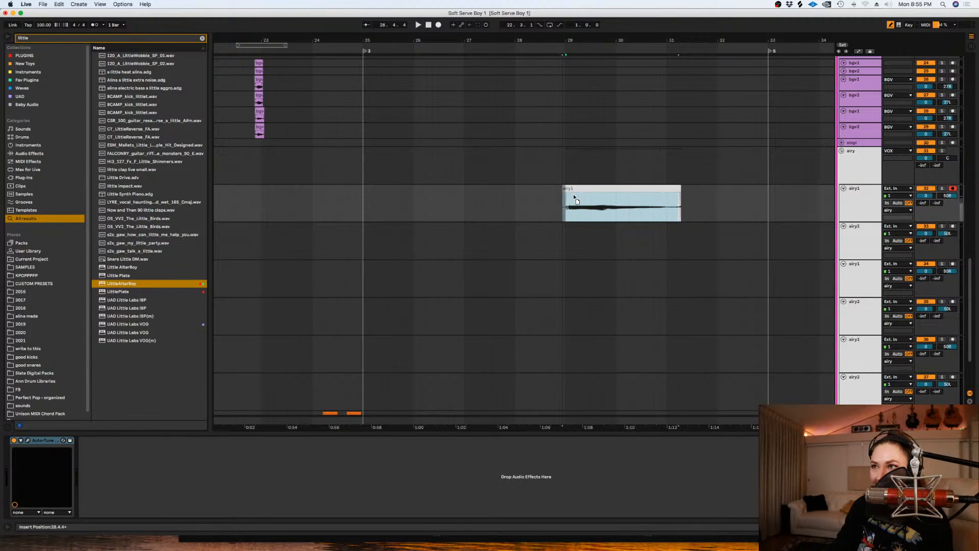
pyautogui.moveTo(573, 194); pyautogui.dragTo(573, 225)
pyautogui.press('Delete')
# - Record a second airy take on the first airy1 track from bar 28 past bar 31, replacing the aborted attempt
pyautogui.click(514, 203)
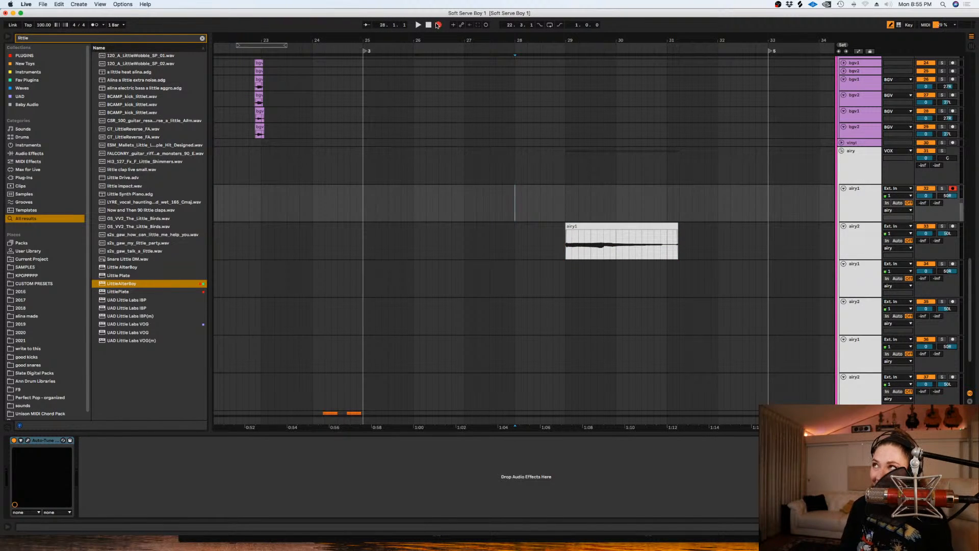
pyautogui.click(438, 25)
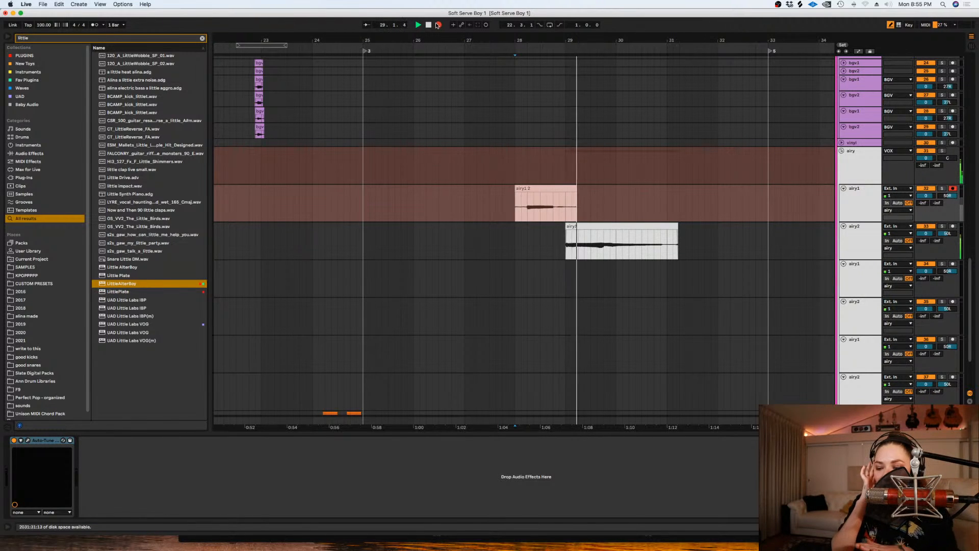
pyautogui.press('space')
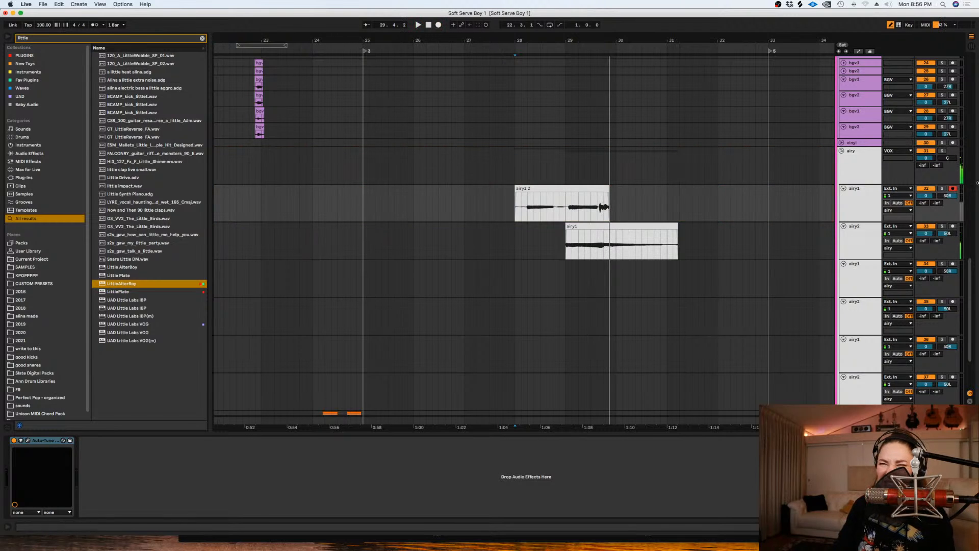
pyautogui.click(438, 25)
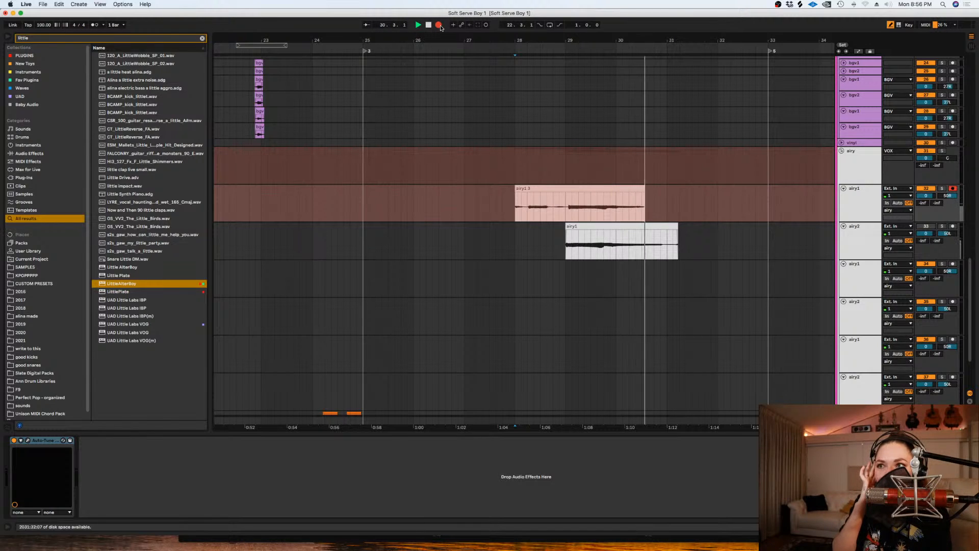
pyautogui.press('space')
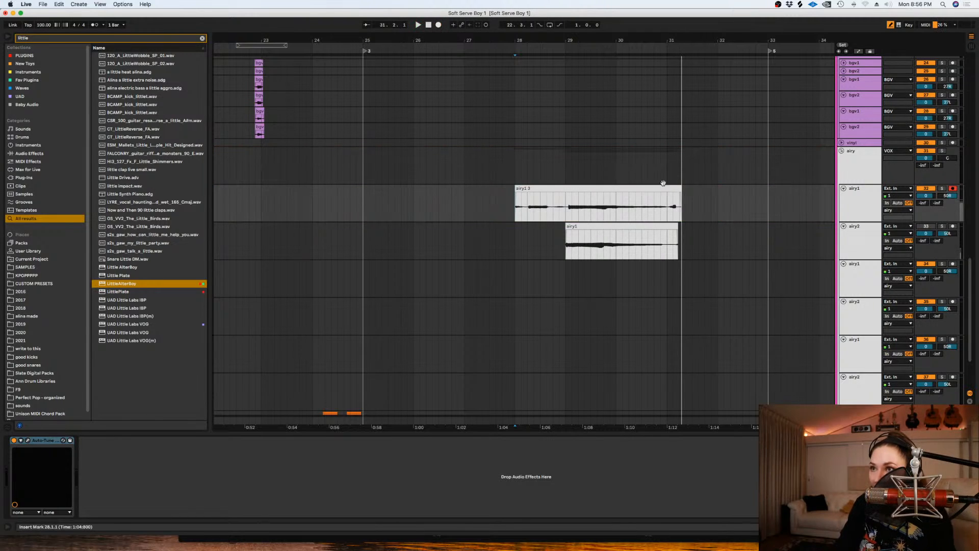
# - Trim both airy takes at bar 31, then split the airy1 take near bar 29 and align its held note with the take below
pyautogui.moveTo(695, 207); pyautogui.dragTo(669, 247)
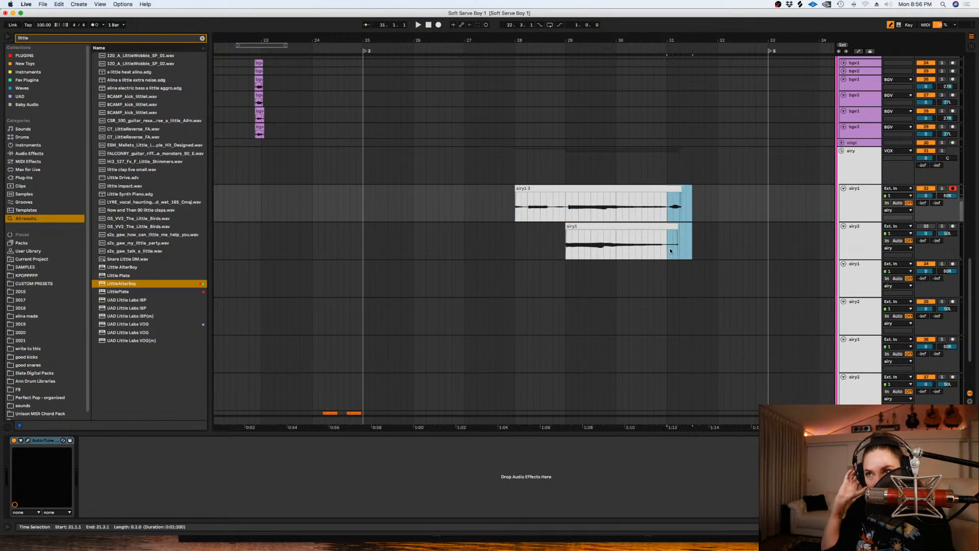
pyautogui.click(568, 211)
pyautogui.press('+')
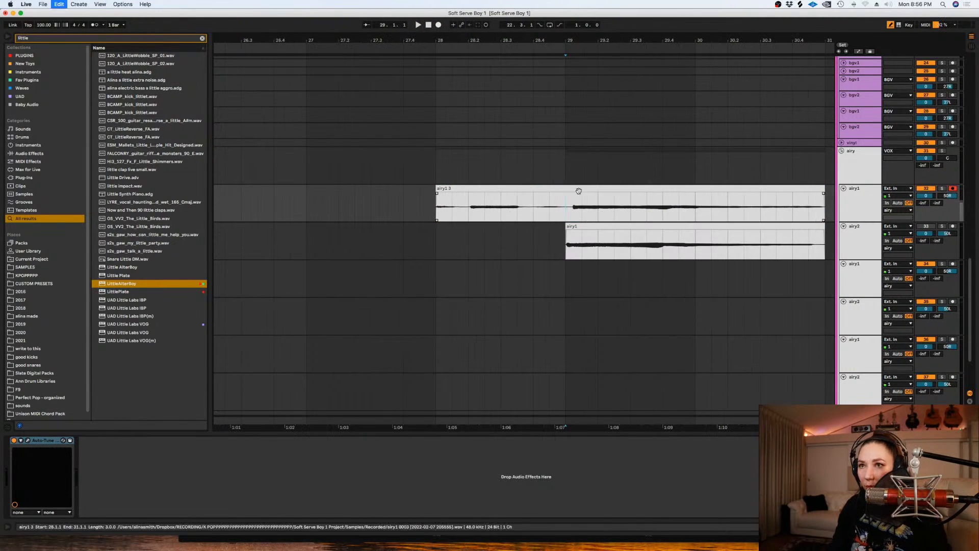
pyautogui.press('super+e')
pyautogui.click(568, 209)
# - Delete the airy1 take's audio before bar 29 and play back both takes from bar 29
pyautogui.press('space')
pyautogui.moveTo(567, 210); pyautogui.dragTo(452, 240)
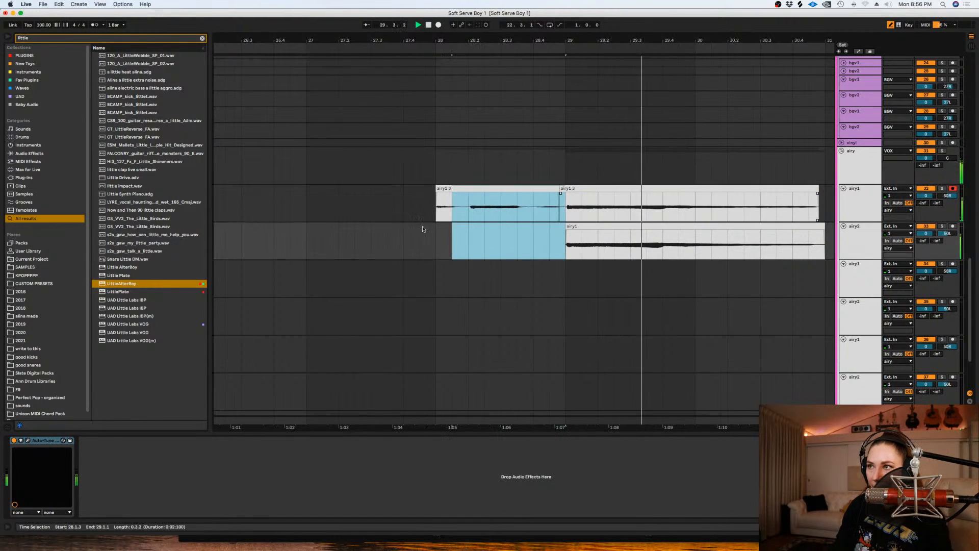
pyautogui.press('space')
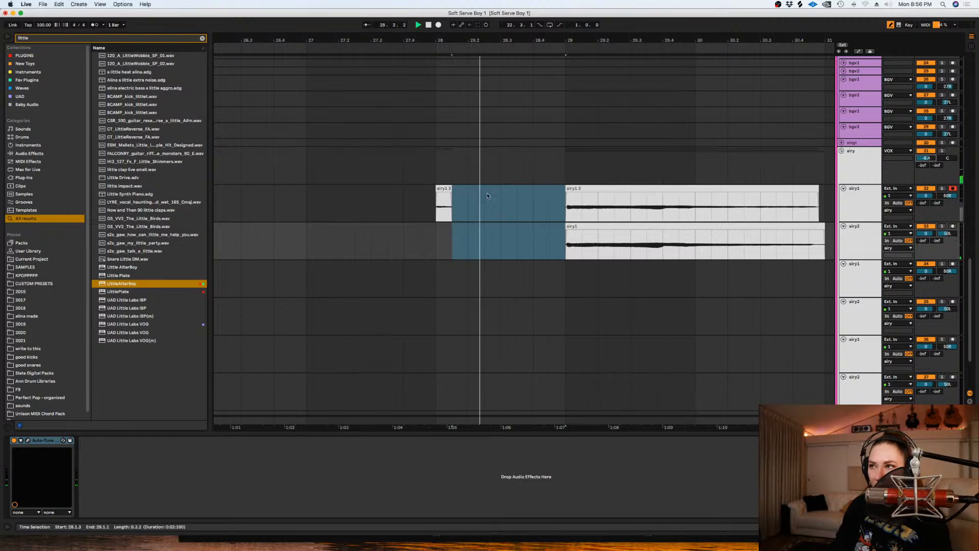
pyautogui.moveTo(484, 208); pyautogui.dragTo(421, 208)
pyautogui.press('Delete')
pyautogui.press('space')
pyautogui.click(567, 208)
pyautogui.press('space')
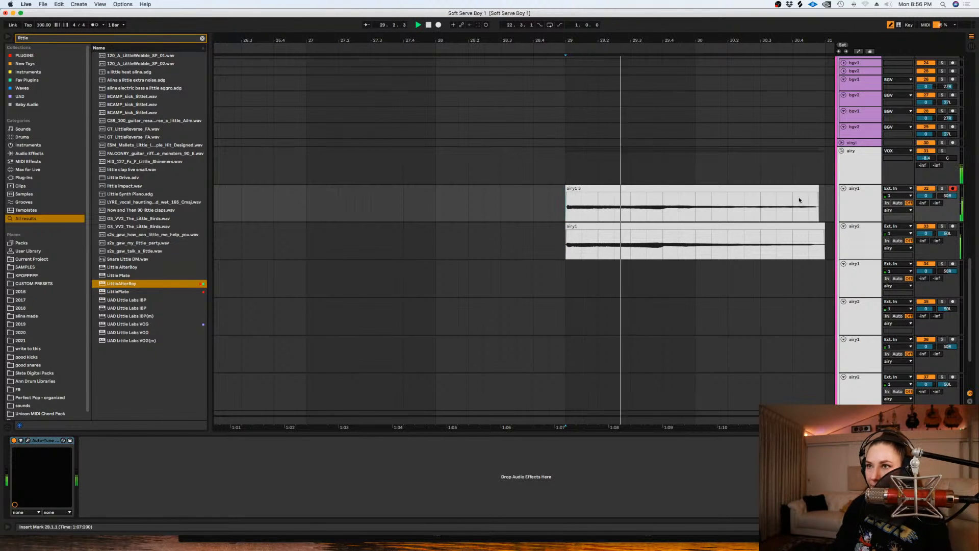
# - Inspect the UAD Neve, Acon Digital and Valhalla Shimmer effects on the airy group
pyautogui.click(873, 176)
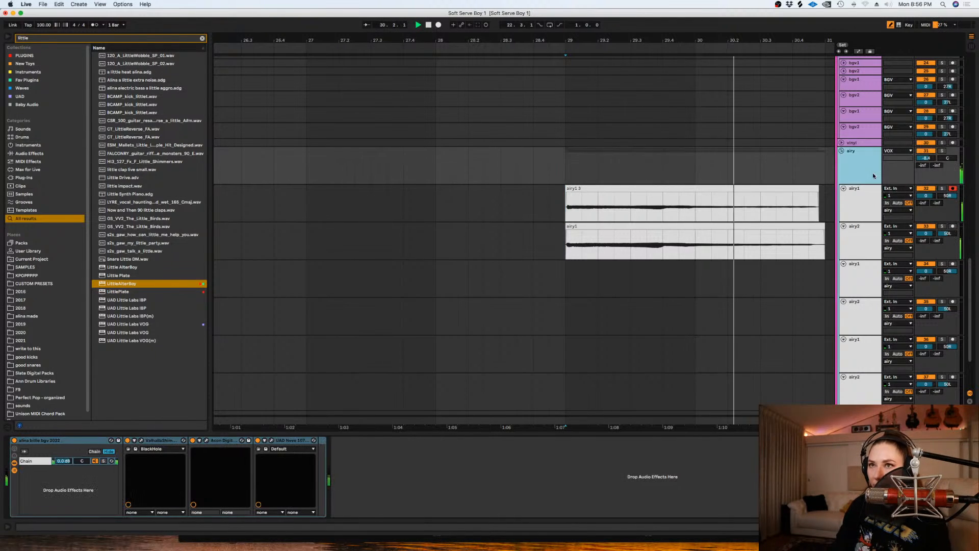
pyautogui.click(271, 440)
pyautogui.click(109, 100)
pyautogui.click(49, 77)
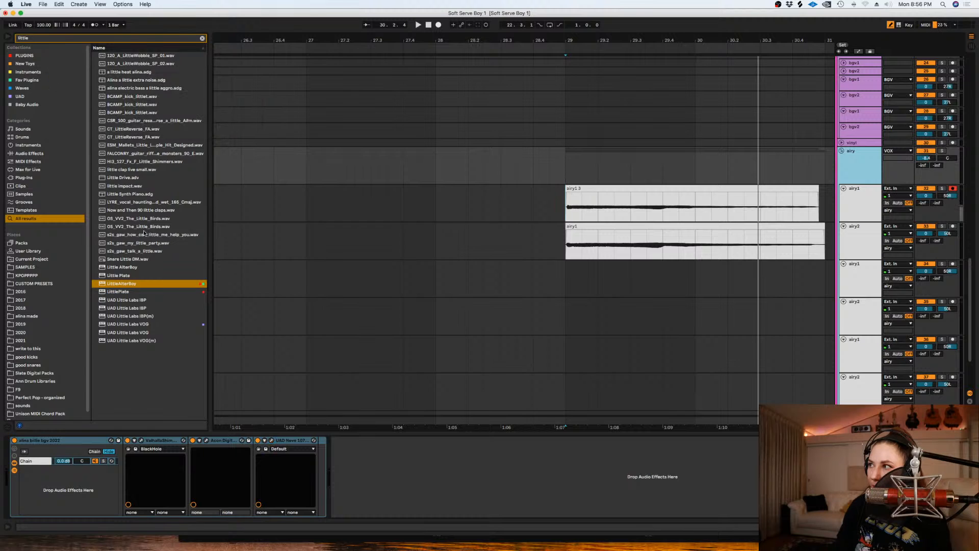
pyautogui.click(206, 440)
pyautogui.click(141, 440)
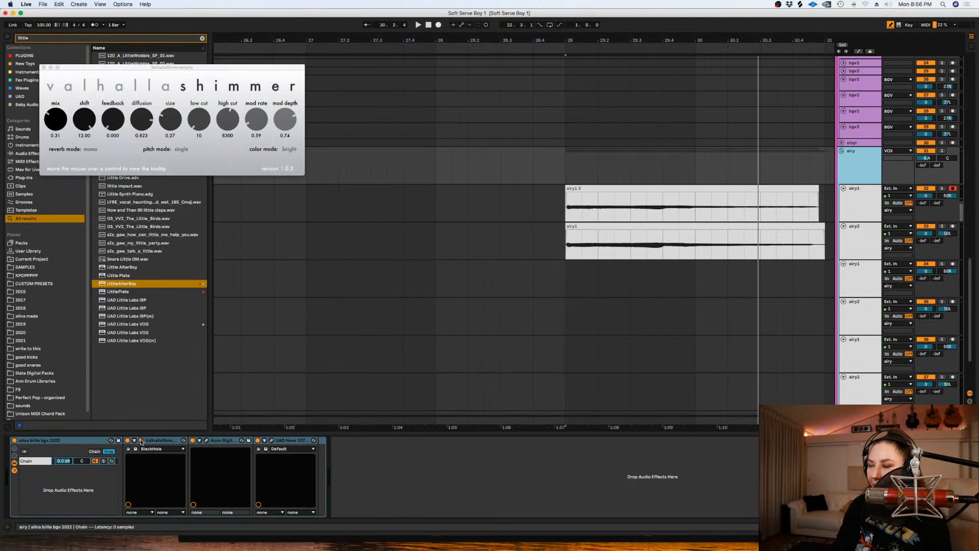
pyautogui.click(141, 440)
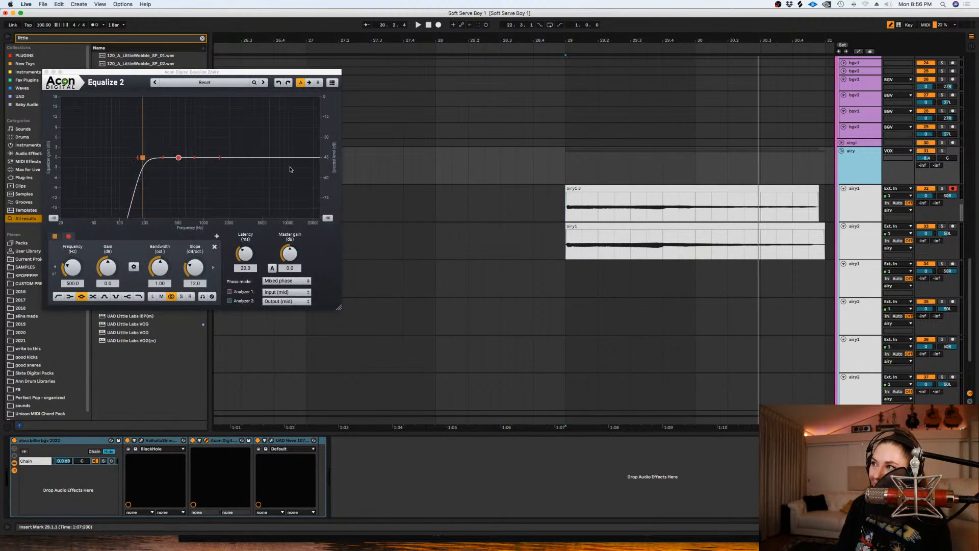
# - Add a 5.5 dB high-shelf boost at 4274.2 Hz in the airy group's Equalize 2 and play back from bar 29
pyautogui.moveTo(255, 160); pyautogui.dragTo(254, 138)
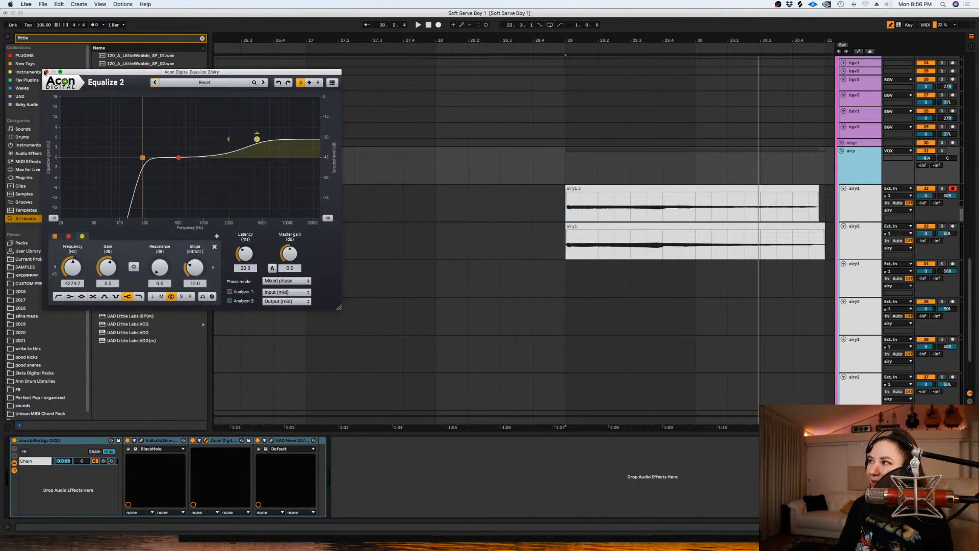
pyautogui.click(45, 72)
pyautogui.press('space')
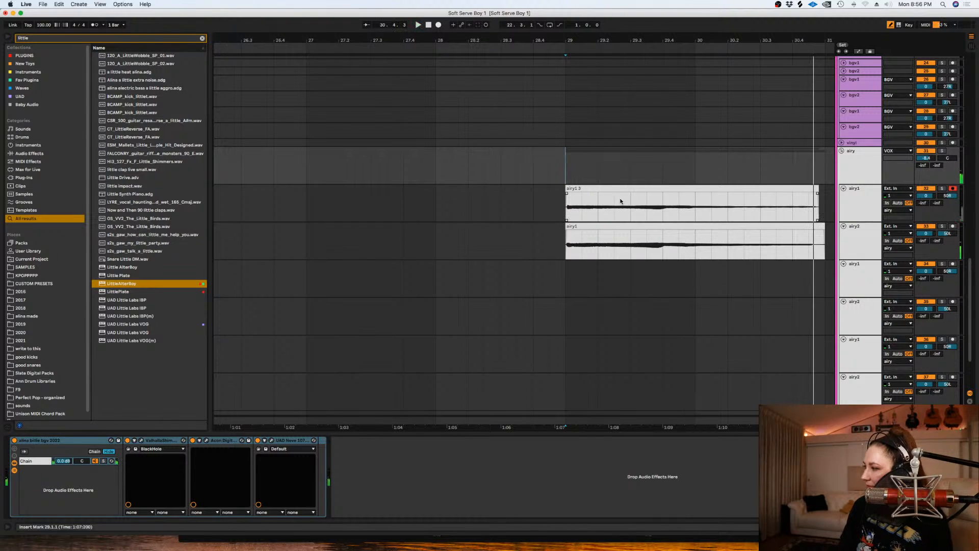
pyautogui.press('space')
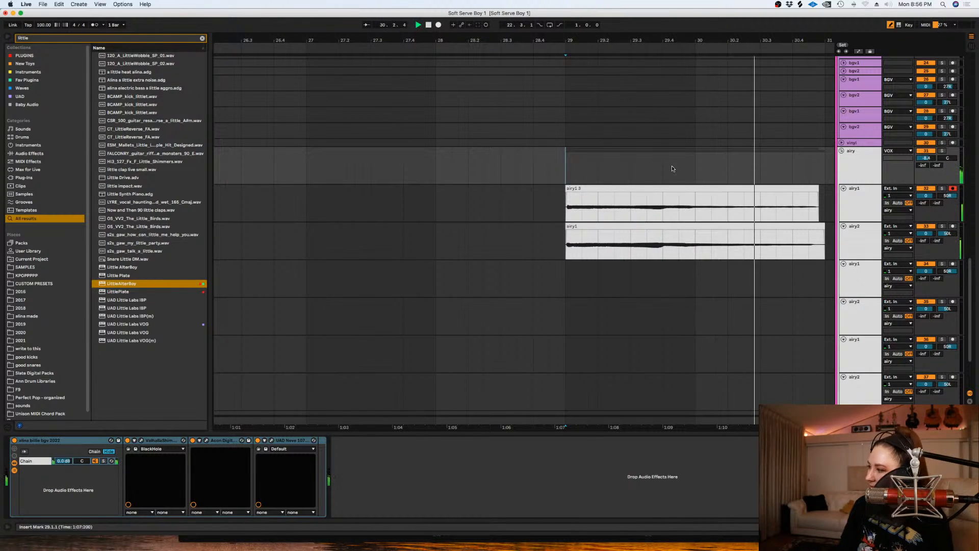
pyautogui.press('space')
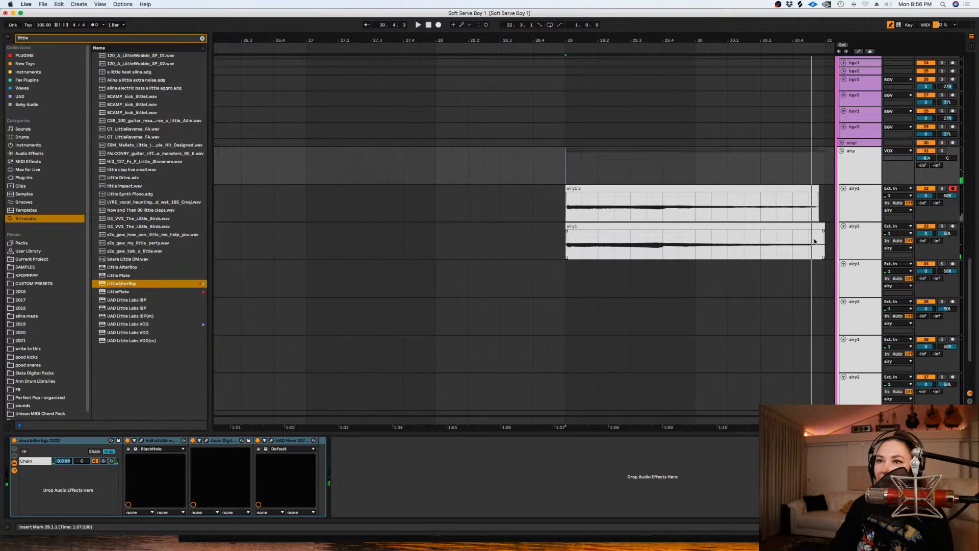
# - Trim both airy clips to the same end just before bar 31 and give each a short fade-out
pyautogui.moveTo(817, 208); pyautogui.dragTo(793, 231)
pyautogui.moveTo(814, 197); pyautogui.dragTo(789, 194)
pyautogui.click(760, 165)
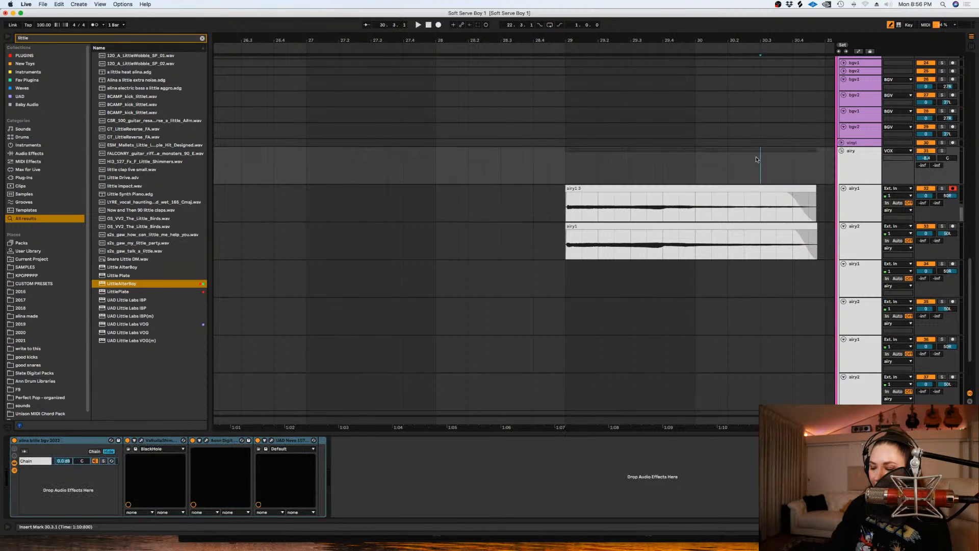
pyautogui.press('-')
pyautogui.press('-')
pyautogui.moveTo(717, 432); pyautogui.dragTo(596, 431)
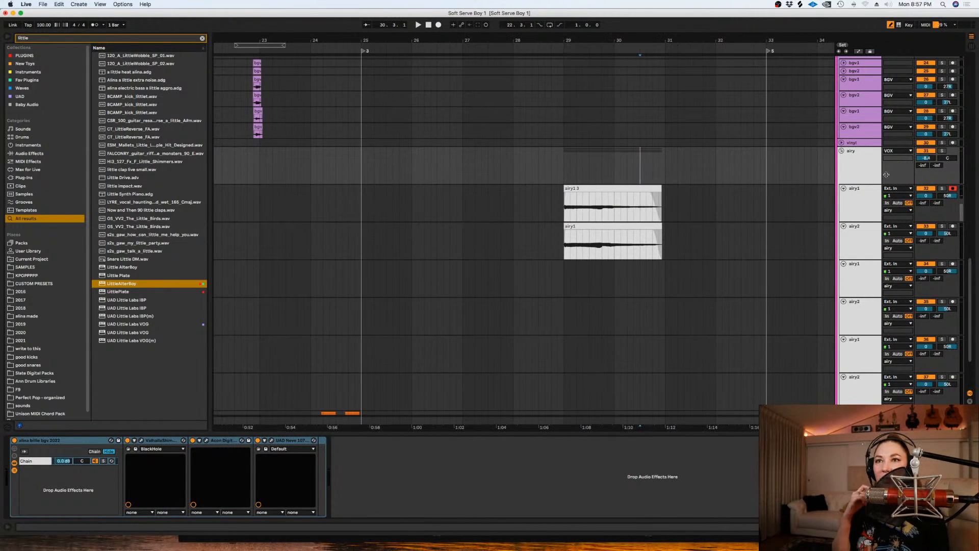
# - Disarm the first airy1 track and play back the two airy takes from just before bar 29
pyautogui.click(564, 210)
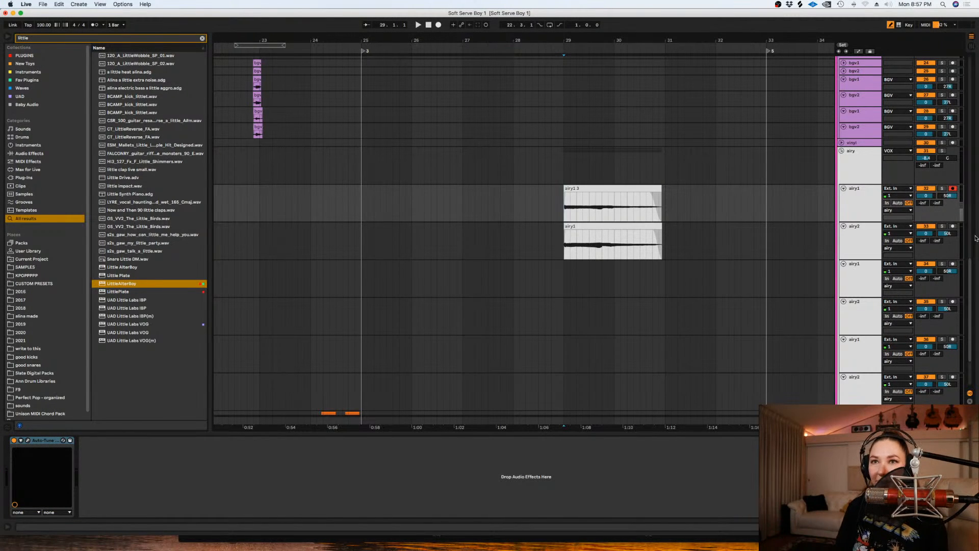
pyautogui.scroll(-2, 958, 186)
pyautogui.keyDown('super'); pyautogui.click(952, 190); pyautogui.keyUp('super')
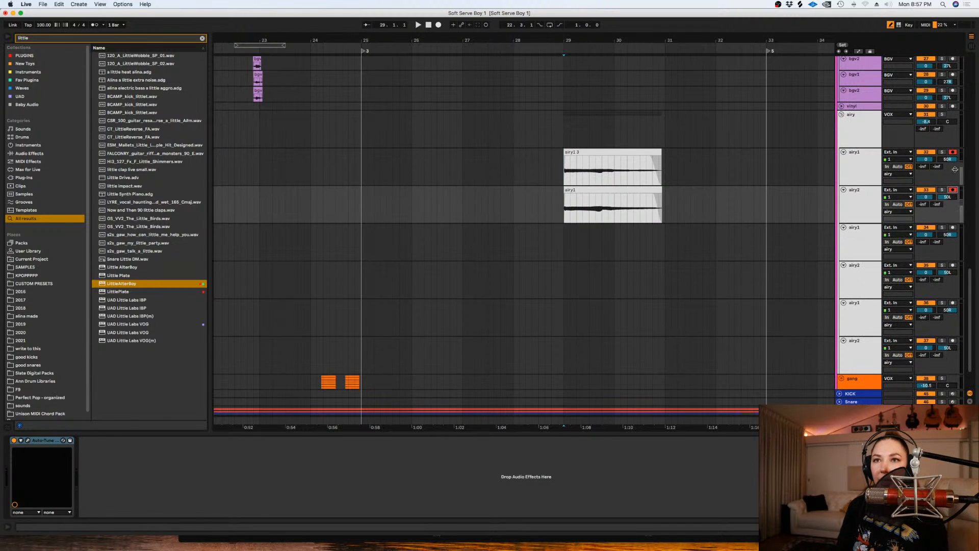
pyautogui.click(557, 242)
pyautogui.press('space')
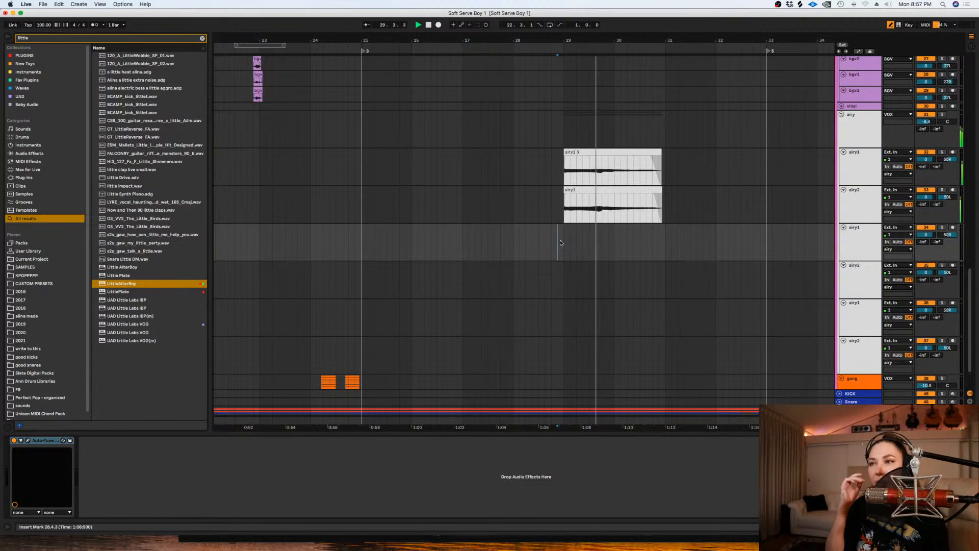
# - Audition the stacked takes from bar 29 and arm the second airy1 track for recording
pyautogui.click(570, 238)
pyautogui.press('space')
pyautogui.press('space')
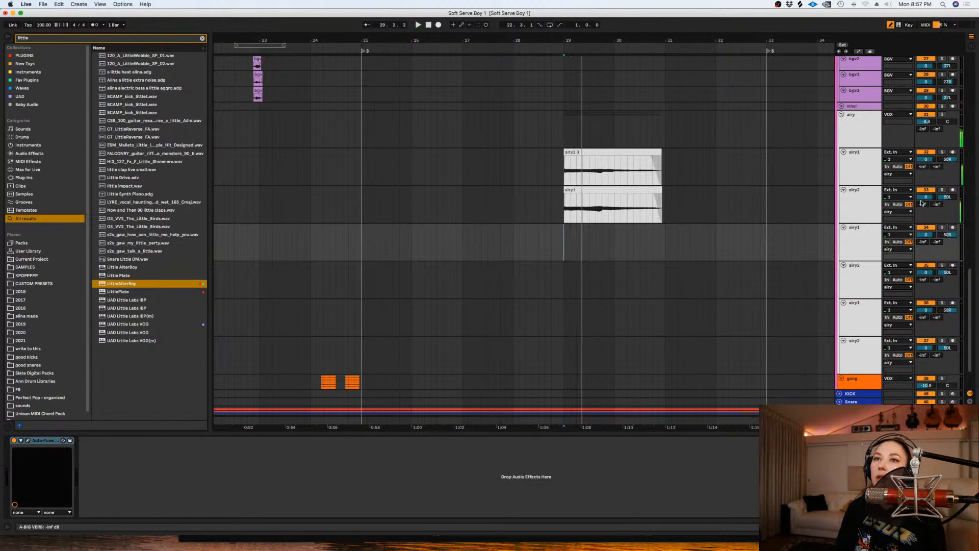
pyautogui.click(942, 190)
pyautogui.press('space')
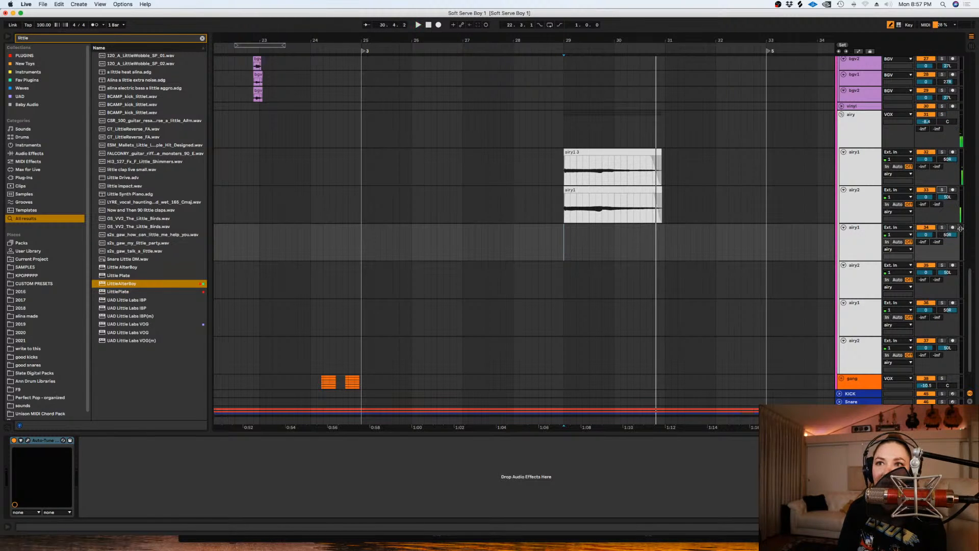
pyautogui.click(513, 245)
pyautogui.press('space')
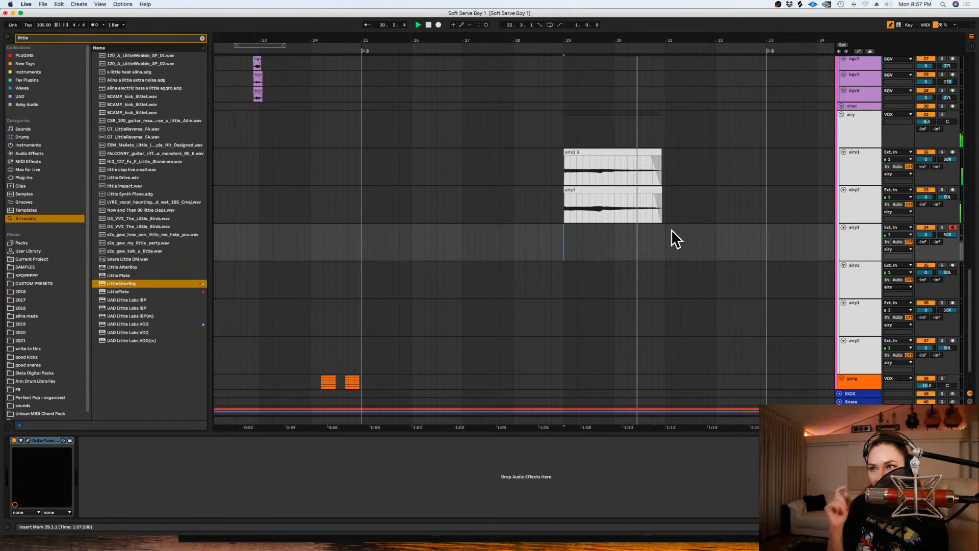
# - Loop bars 28 to 31 and start recording on the second airy1 track
pyautogui.press('space')
pyautogui.moveTo(666, 236); pyautogui.dragTo(515, 230)
pyautogui.press('super+l')
pyautogui.click(439, 26)
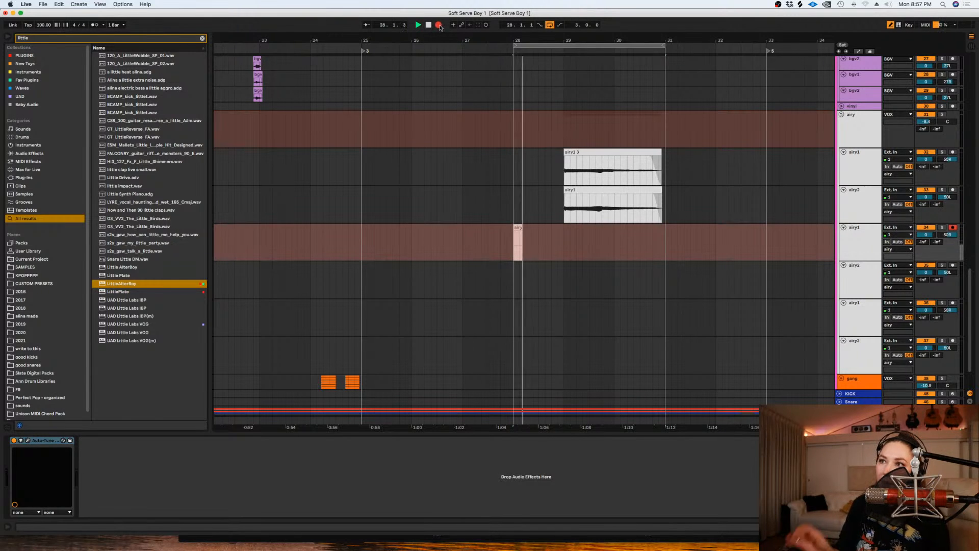
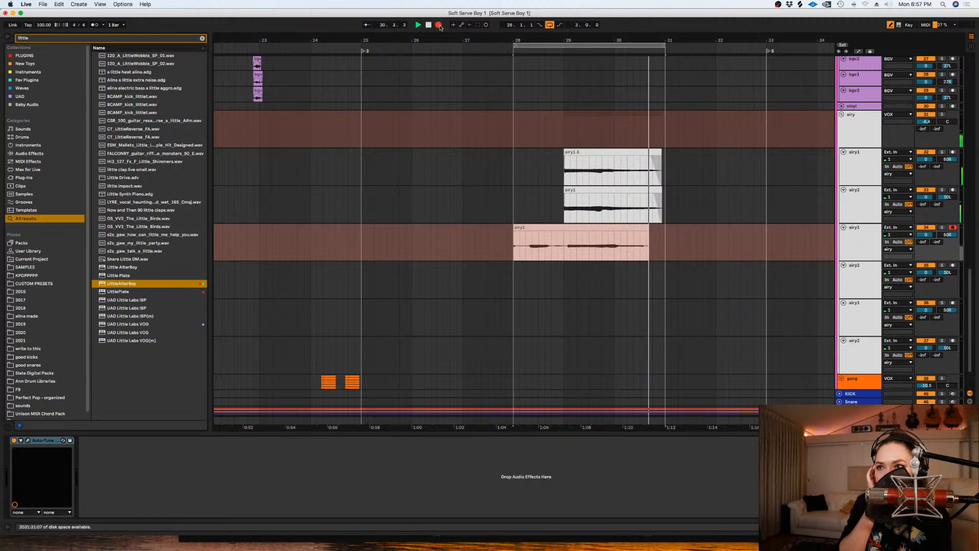
# - Stop recording and move the new take from the second airy1 track down to the second airy2 track
pyautogui.press('space')
pyautogui.moveTo(546, 225); pyautogui.dragTo(540, 263)
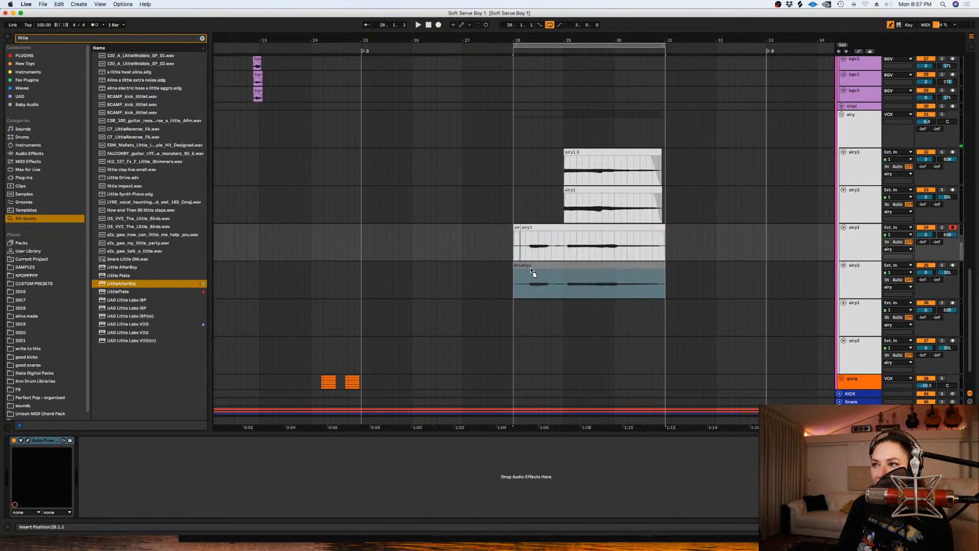
pyautogui.click(422, 57)
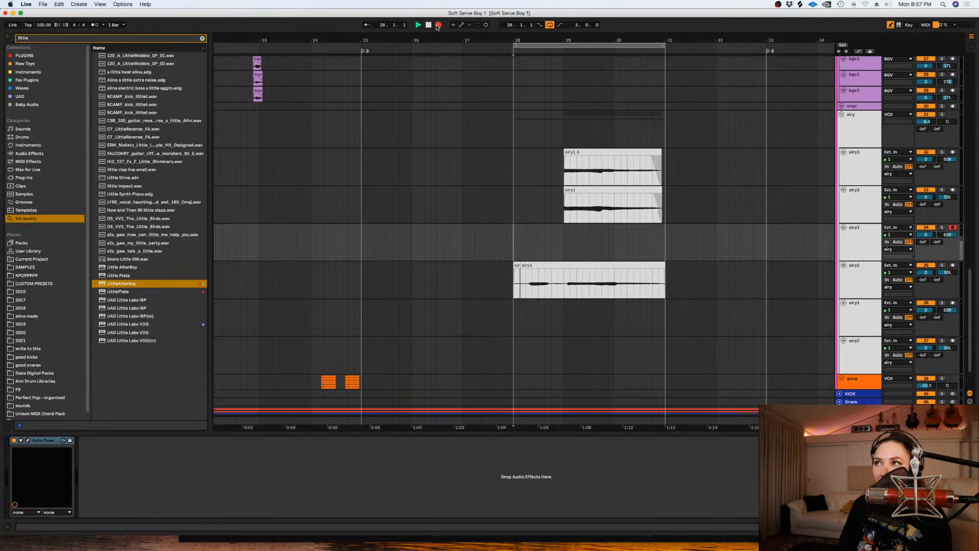
pyautogui.click(438, 25)
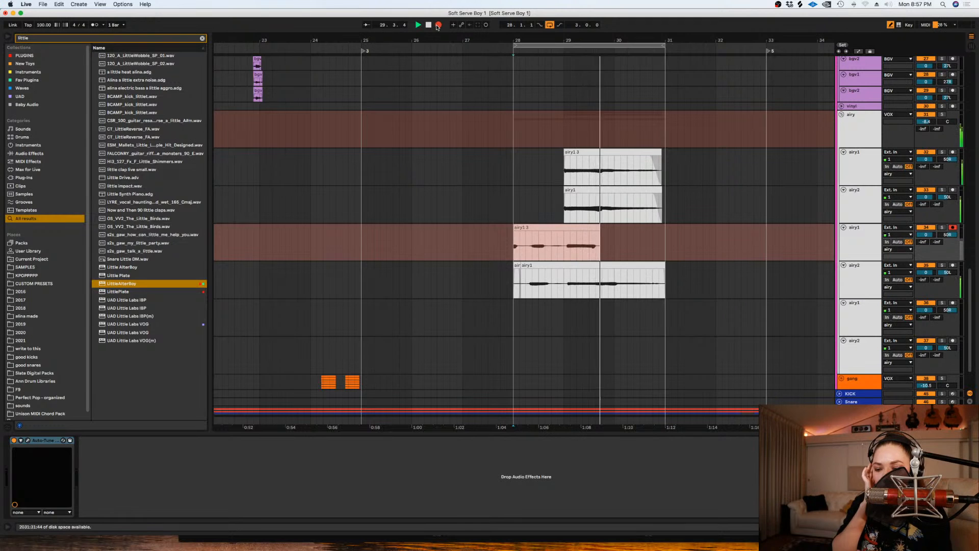
pyautogui.press('space')
pyautogui.press('super+z')
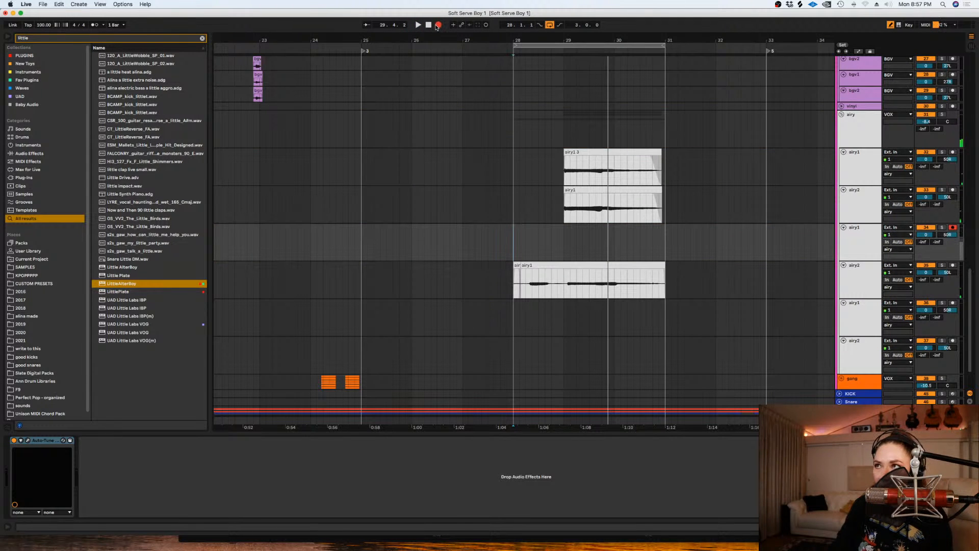
# - Record another take on the second airy1 track across the bar 28 to 31 loop and play it back from bar 29
pyautogui.click(438, 25)
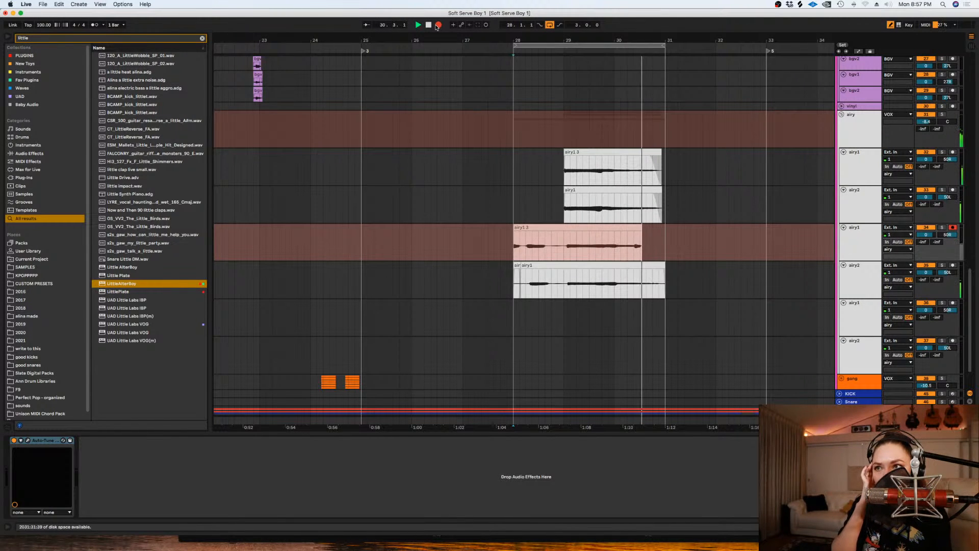
pyautogui.press('space')
pyautogui.click(564, 246)
pyautogui.press('space')
# - Delete the bar 28 lead-ins from the two new airy takes and raise the gain of both clips to 4.50 dB
pyautogui.moveTo(565, 279); pyautogui.dragTo(511, 242)
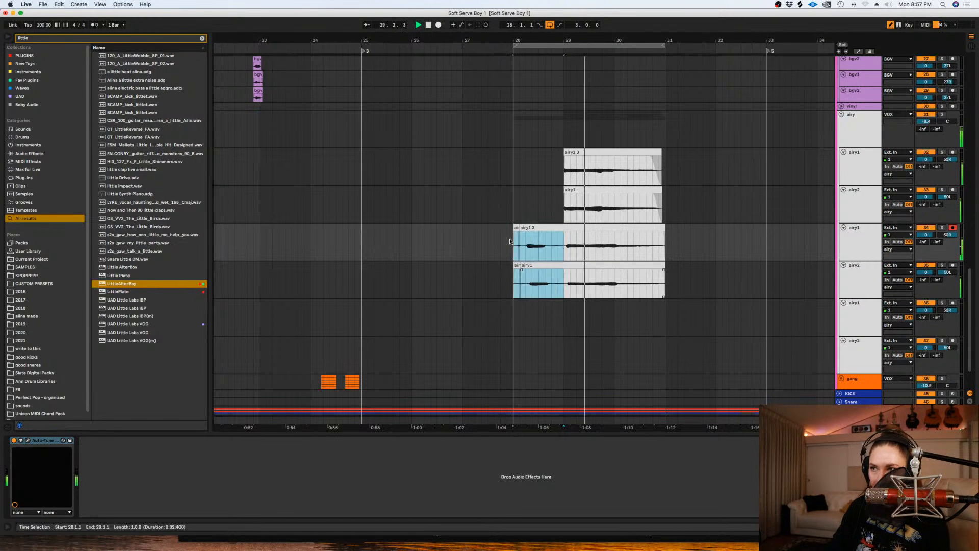
pyautogui.moveTo(675, 281)
pyautogui.mouseDown()
pyautogui.moveTo(561, 242)
pyautogui.moveTo(676, 290)
pyautogui.mouseUp()
pyautogui.press('space')
pyautogui.hotkey('shift', 'Tab')
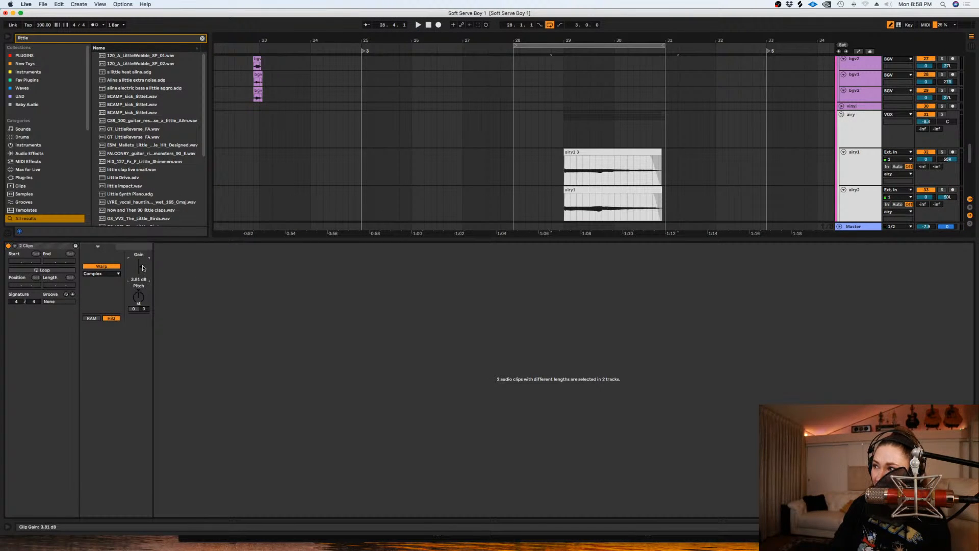
pyautogui.hotkey('shift', 'Tab')
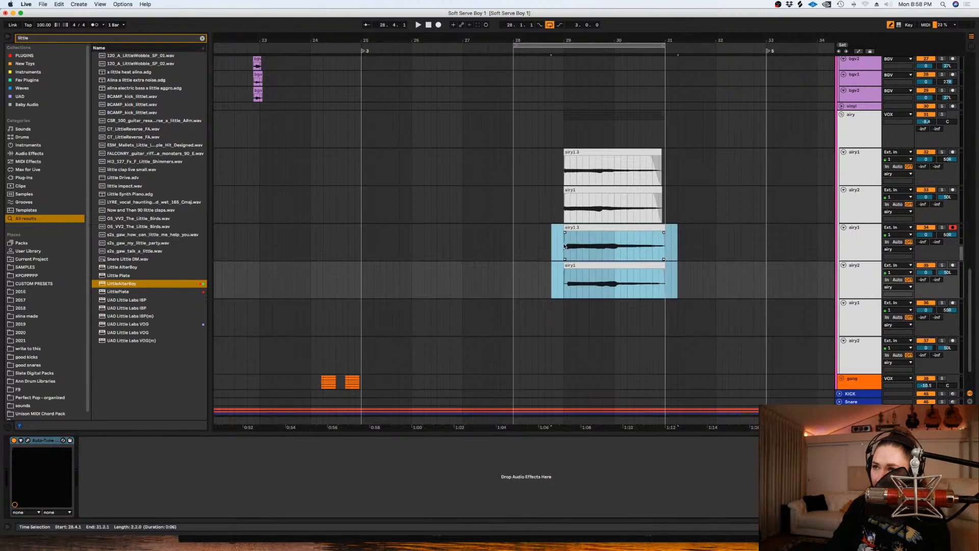
# - Play the airy stack from bar 29 while lowering the airy group volume to -10.9 dB
pyautogui.click(564, 245)
pyautogui.press('space')
pyautogui.moveTo(925, 122); pyautogui.dragTo(926, 135)
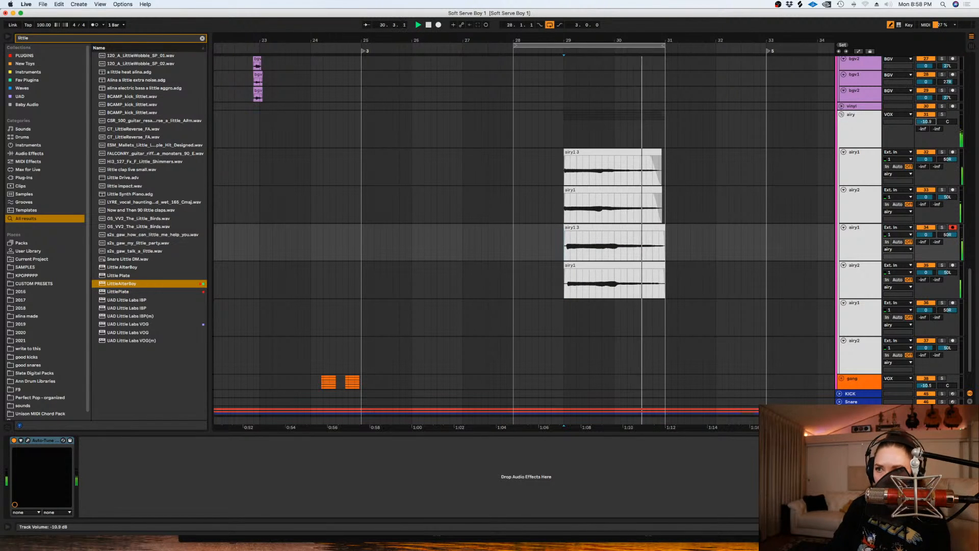
# - Solo the second airy1 track and listen to its take around bar 30
pyautogui.click(621, 250)
pyautogui.press('space')
pyautogui.click(942, 227)
pyautogui.press('space')
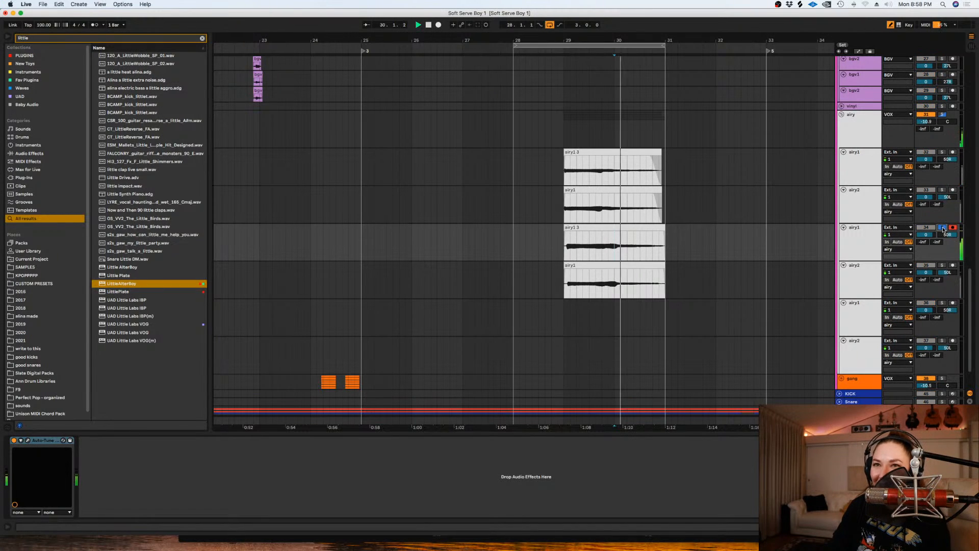
# - Split the soloed airy1 clip just after bar 30, at 30.1.2, so its held tail becomes a separate clip
pyautogui.press('space')
pyautogui.moveTo(629, 250); pyautogui.dragTo(616, 252)
pyautogui.press('Delete')
pyautogui.press('super+z')
pyautogui.moveTo(684, 244); pyautogui.dragTo(615, 247)
pyautogui.moveTo(691, 245); pyautogui.dragTo(619, 246)
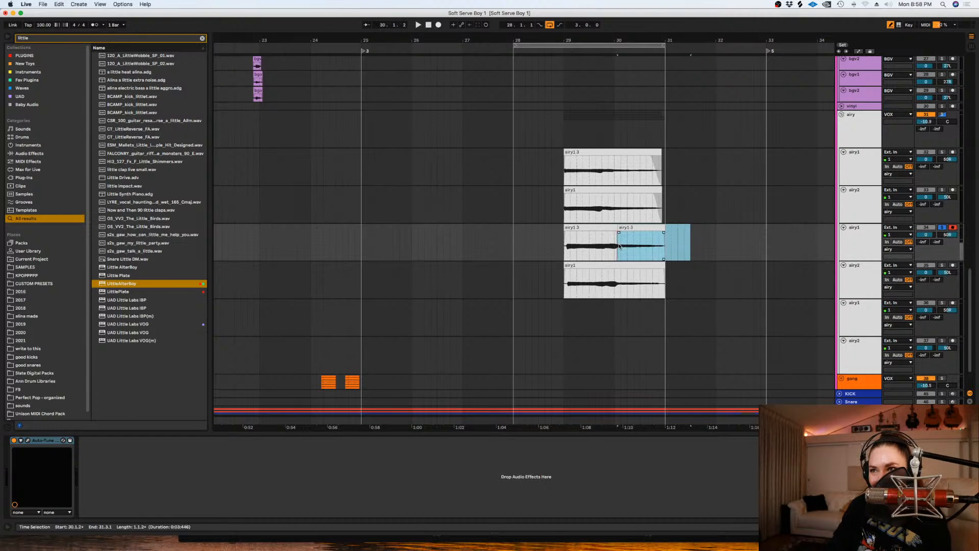
# - Detune the separated tail clip slightly flat in cents and listen to the correction
pyautogui.doubleClick(620, 247)
pyautogui.press('space')
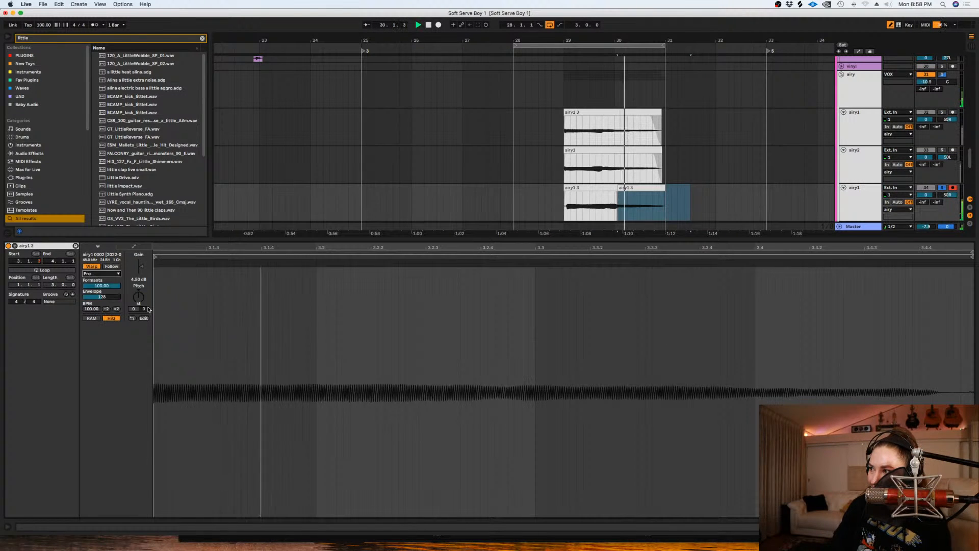
pyautogui.press('space')
pyautogui.click(144, 310)
pyautogui.press('space')
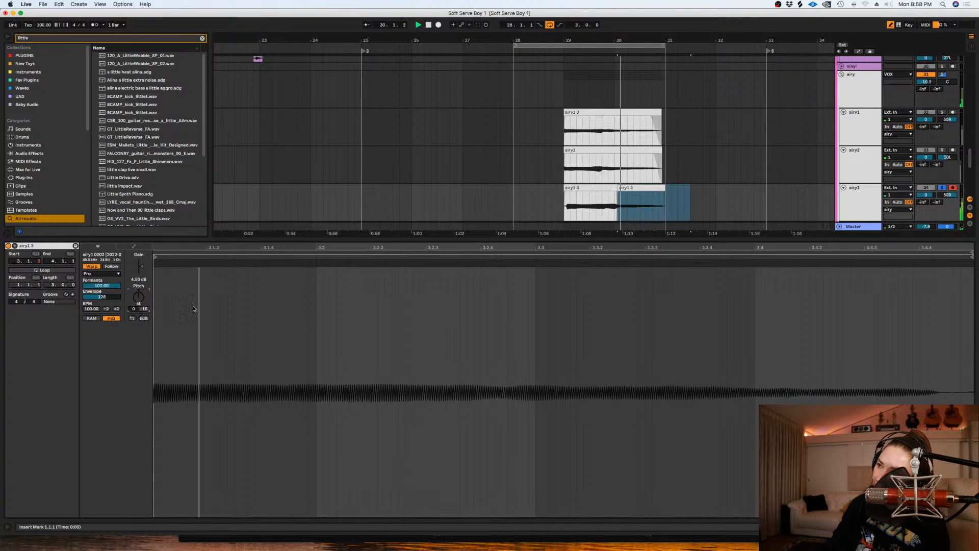
pyautogui.hotkey('shift', 'Tab')
pyautogui.press('space')
# - Switch the solo to the second airy2 track to check its take, and disarm the second airy1 track
pyautogui.click(941, 187)
pyautogui.click(942, 225)
pyautogui.press('space')
pyautogui.moveTo(684, 245); pyautogui.dragTo(618, 245)
pyautogui.click(557, 240)
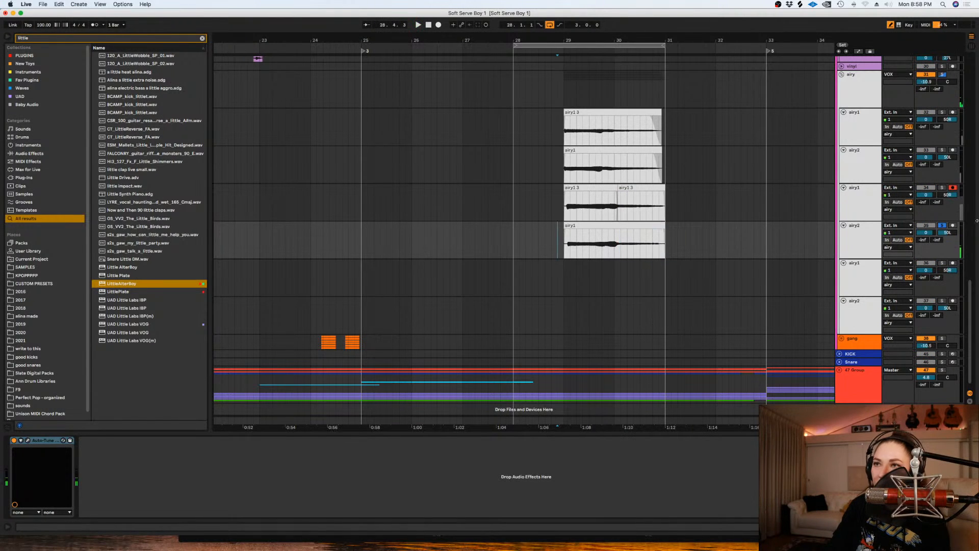
pyautogui.click(952, 188)
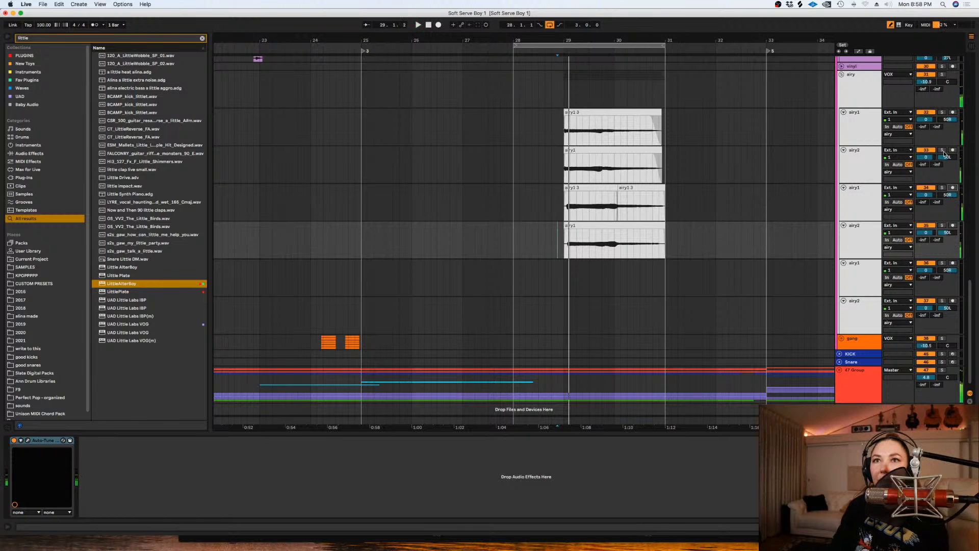
# - Duplicate the empty third pair of airy1 and airy2 tracks
pyautogui.press('-')
pyautogui.press('-')
pyautogui.press('-')
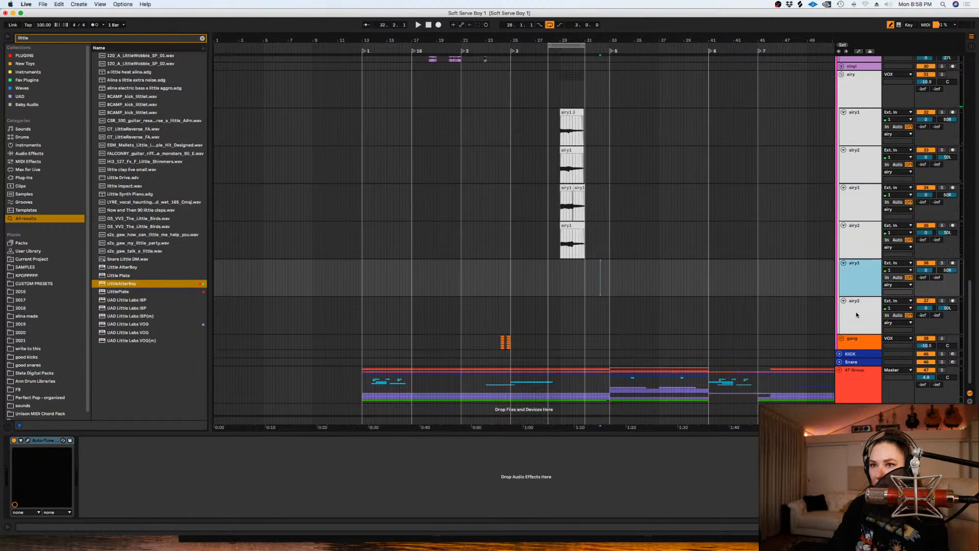
pyautogui.keyDown('shift'); pyautogui.click(857, 315); pyautogui.keyUp('shift')
# - Audition the four stacked airy takes around bar 29, briefly soloing the first airy1 track
pyautogui.click(556, 278)
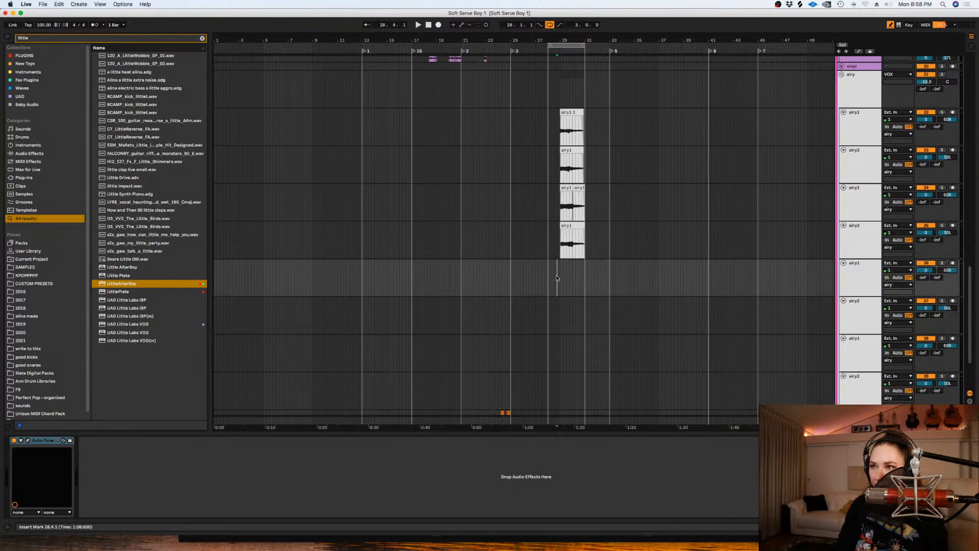
pyautogui.press('+')
pyautogui.press('+')
pyautogui.press('+')
pyautogui.press('space')
pyautogui.press('space')
pyautogui.click(942, 112)
pyautogui.press('space')
pyautogui.click(942, 112)
pyautogui.press('space')
pyautogui.press('space')
pyautogui.click(567, 268)
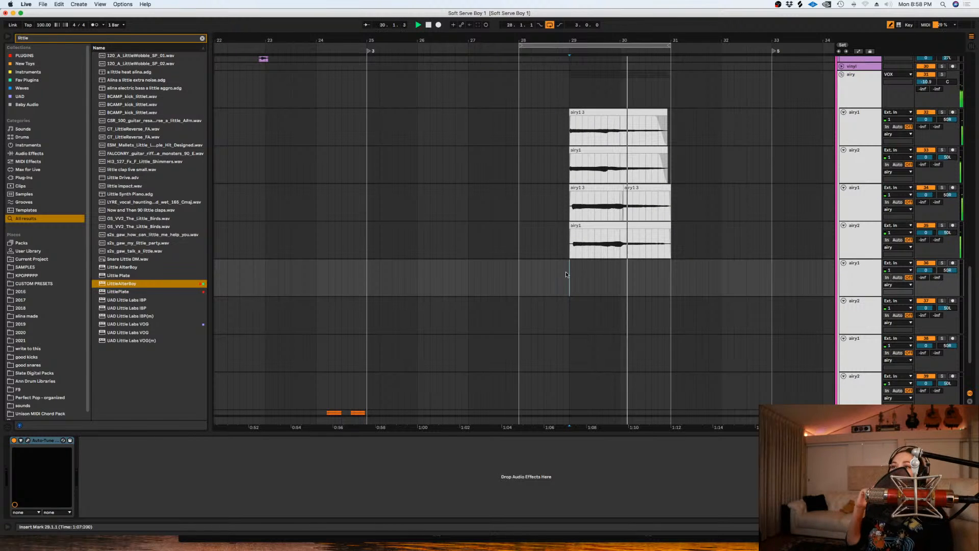
pyautogui.click(522, 271)
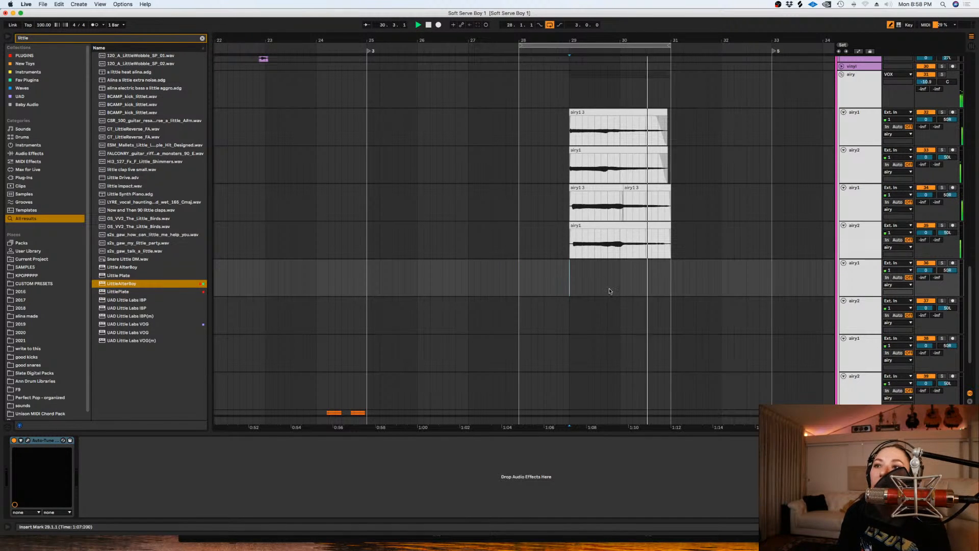
pyautogui.press('space')
# - Loop bars 28 to 31 and arm the third airy1 track for recording
pyautogui.moveTo(671, 278); pyautogui.dragTo(514, 275)
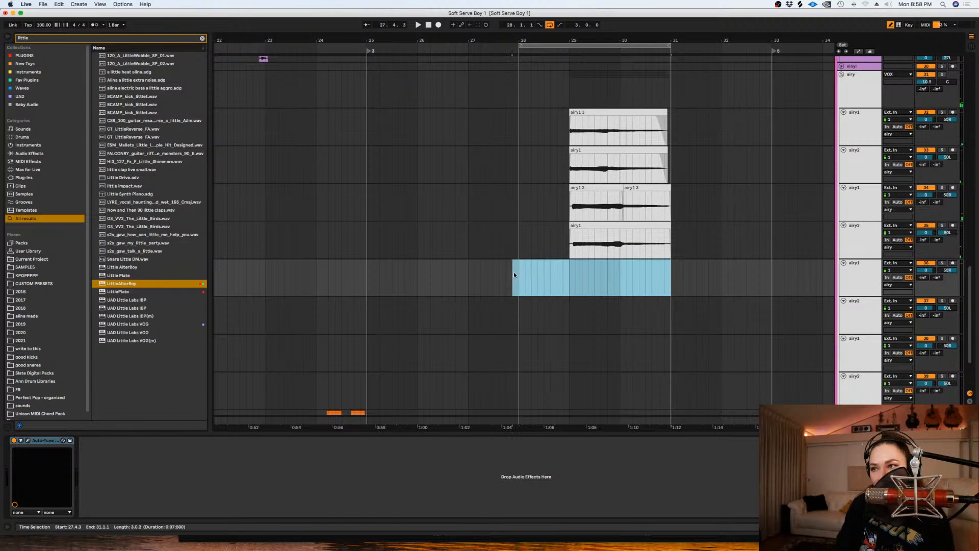
pyautogui.press('super+l')
pyautogui.press('super+l')
pyautogui.click(952, 263)
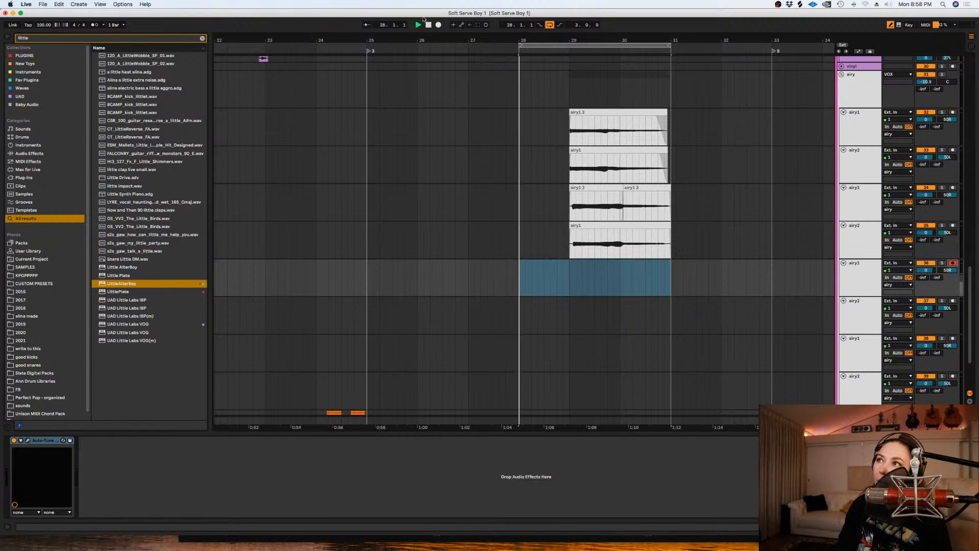
pyautogui.click(438, 25)
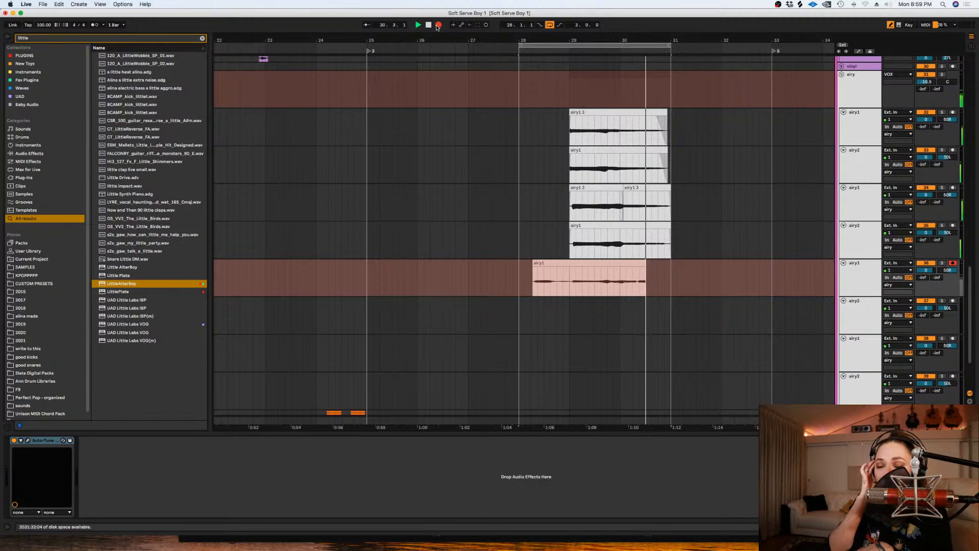
pyautogui.click(438, 25)
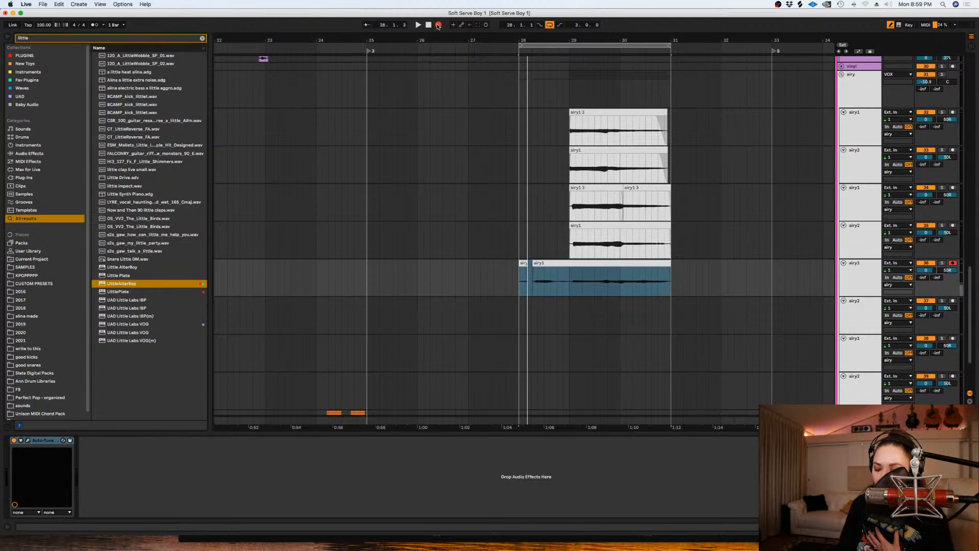
pyautogui.click(438, 25)
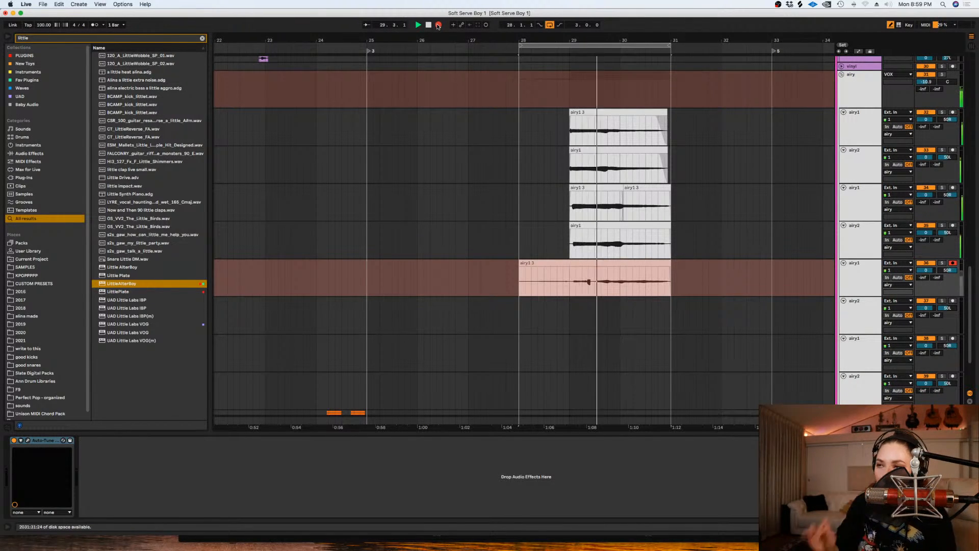
pyautogui.press('space')
pyautogui.press('super+z')
# - Record a harmony take on the third airy1 track across bars 28 to 31 and split it at bar 29
pyautogui.click(439, 25)
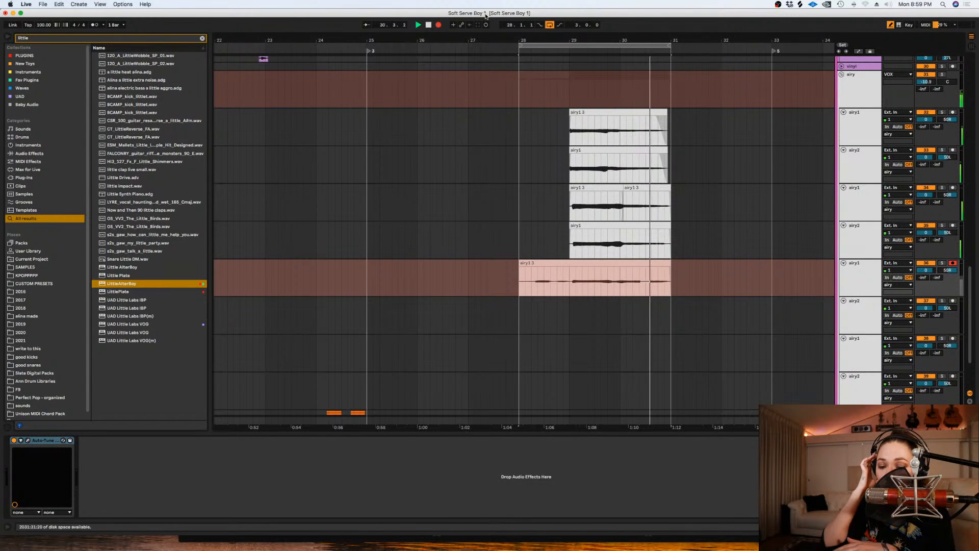
pyautogui.press('space')
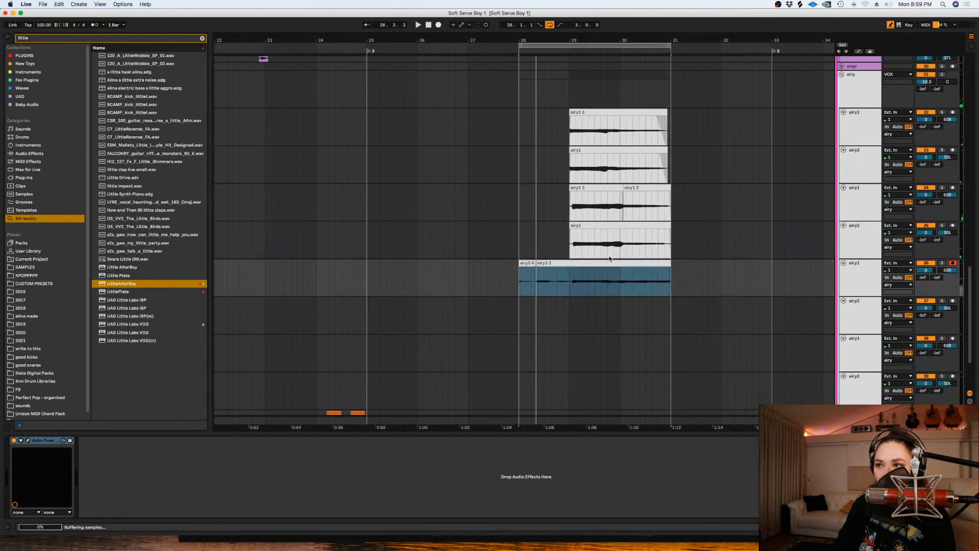
pyautogui.click(566, 282)
pyautogui.press('+')
pyautogui.press('+')
pyautogui.press('+')
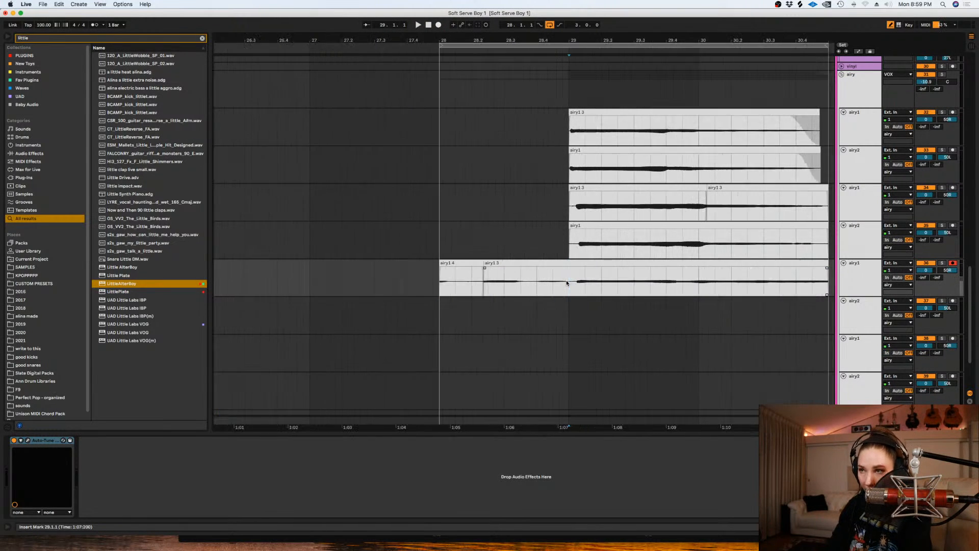
pyautogui.press('super+e')
# - Nudge the clips starting at bar 29 on the third airy1, second airy2 and second airy1 tracks slightly earlier and play them
pyautogui.moveTo(585, 263); pyautogui.dragTo(577, 268)
pyautogui.moveTo(585, 225); pyautogui.dragTo(575, 233)
pyautogui.moveTo(579, 188); pyautogui.dragTo(571, 194)
pyautogui.press('space')
# - Delete the third airy1 take's lead-in before bar 29 and extend the clip's end to 31.1.1
pyautogui.moveTo(566, 289); pyautogui.dragTo(361, 286)
pyautogui.press('Delete')
pyautogui.press('-')
pyautogui.press('-')
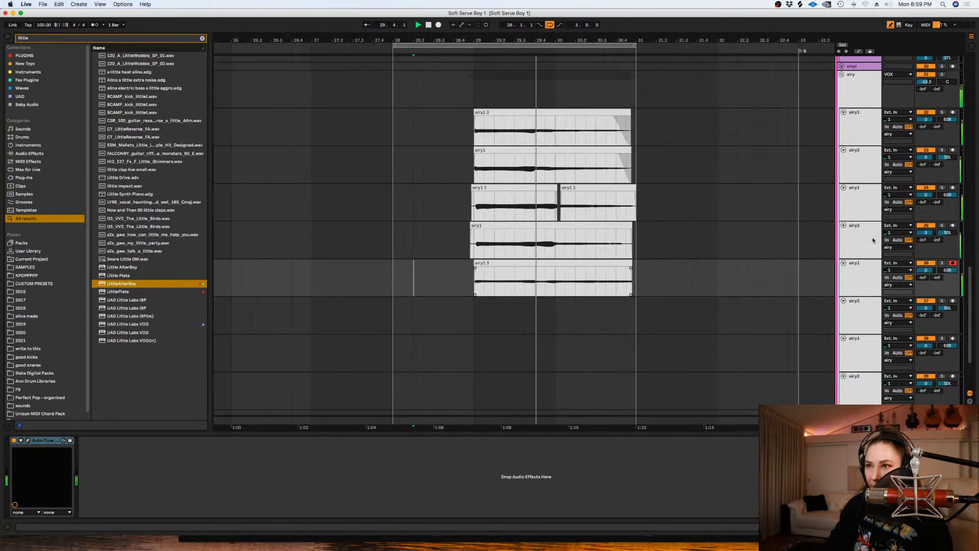
pyautogui.click(552, 264)
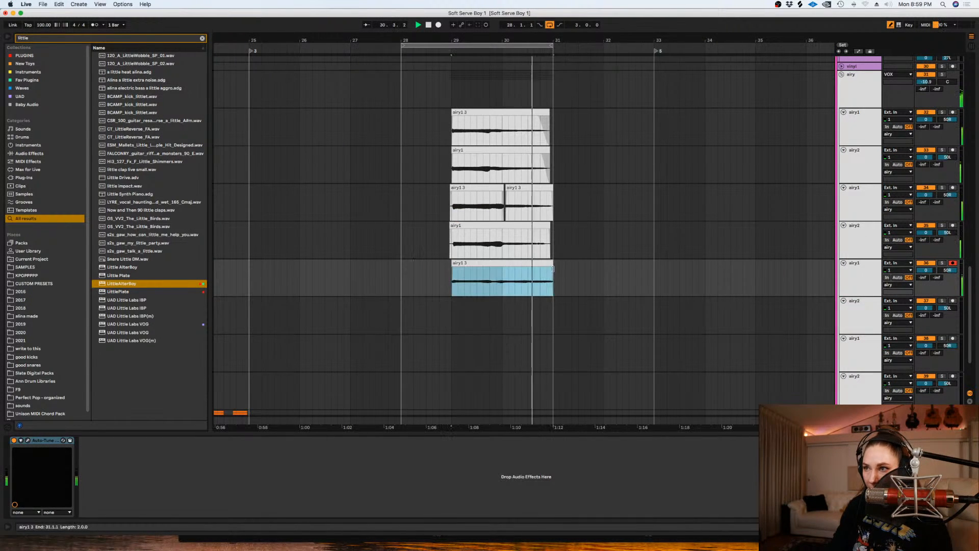
# - Arm the third airy2 track and record a double of the harmony from bar 28 to bar 31
pyautogui.click(952, 300)
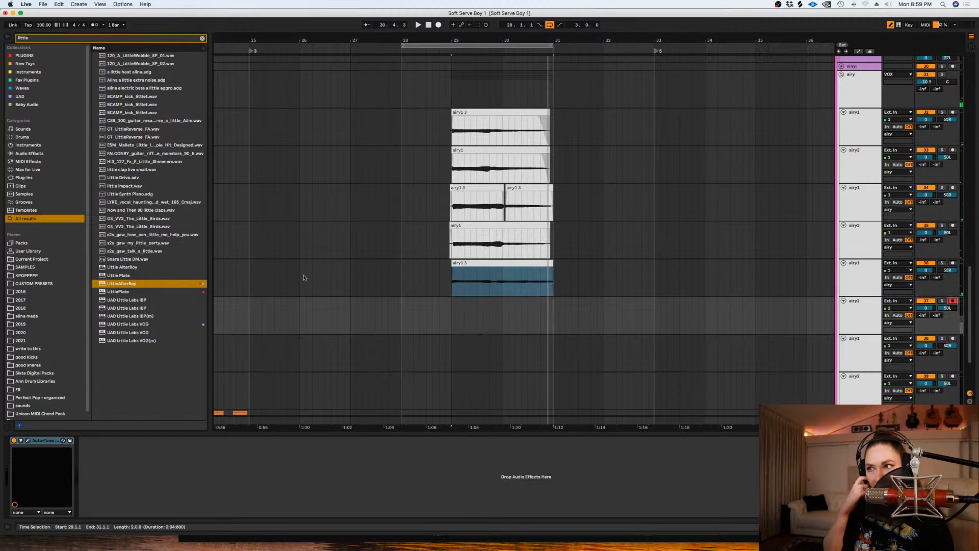
pyautogui.click(406, 308)
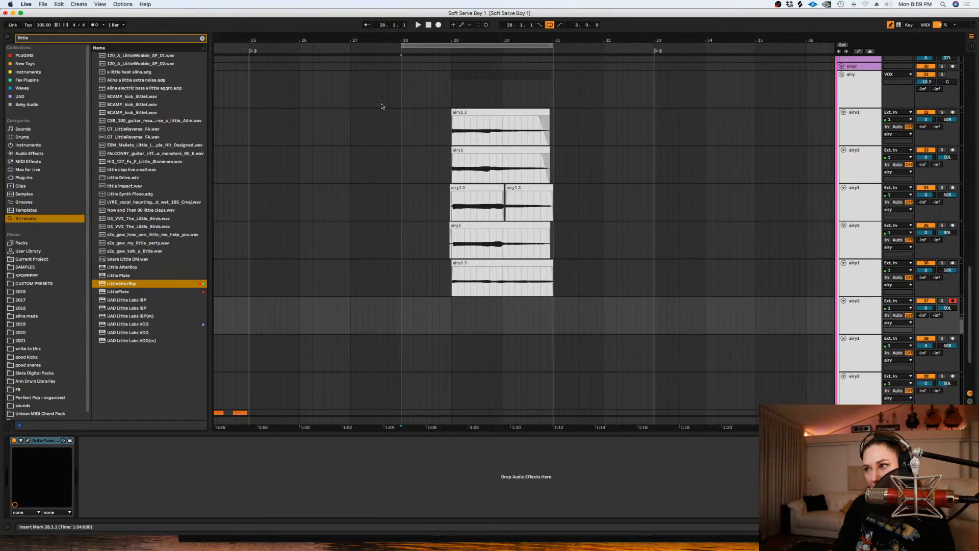
pyautogui.click(438, 26)
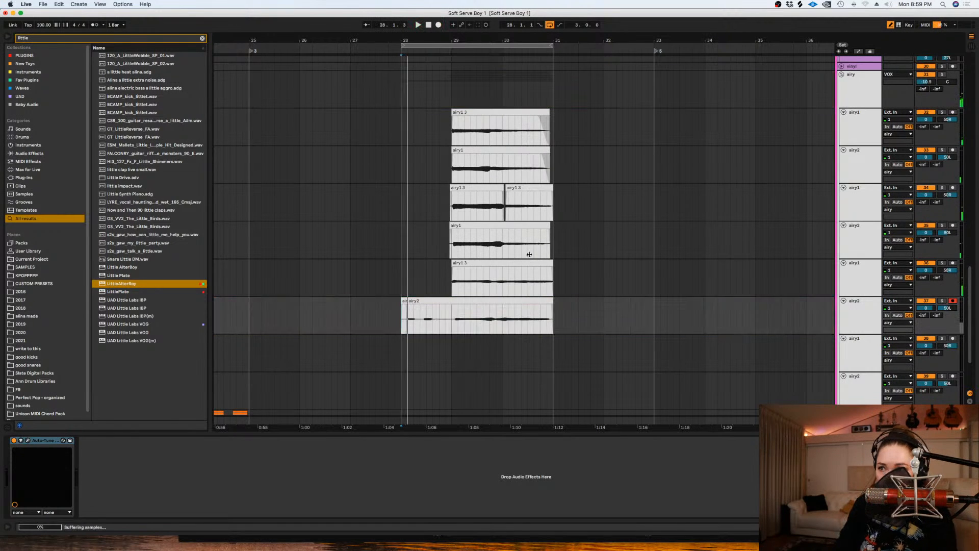
# - Split the new airy2 take at bar 29 and nudge its main part slightly earlier
pyautogui.press('+')
pyautogui.press('+')
pyautogui.press('+')
pyautogui.press('super+e')
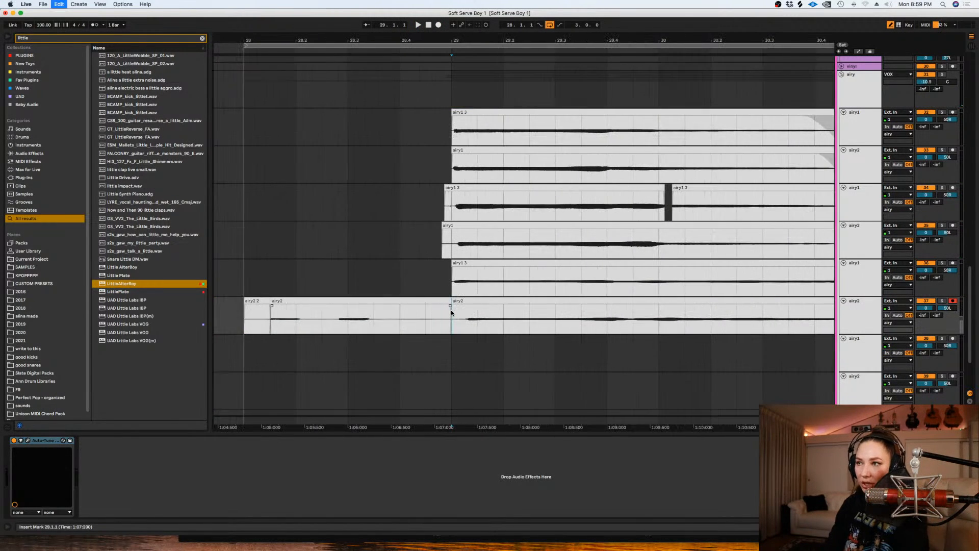
pyautogui.moveTo(487, 301); pyautogui.dragTo(472, 307)
# - Delete the new airy2 take's lead-in before bar 29 and fade out both newest airy clips just before bar 31
pyautogui.click(454, 318)
pyautogui.press('space')
pyautogui.press('-')
pyautogui.press('-')
pyautogui.moveTo(454, 317); pyautogui.dragTo(340, 275)
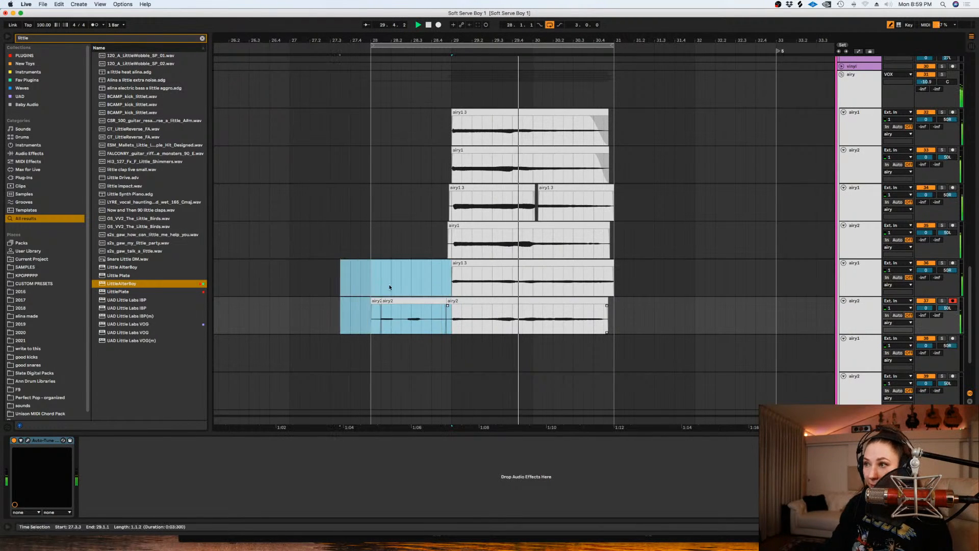
pyautogui.moveTo(608, 306)
pyautogui.mouseDown()
pyautogui.moveTo(592, 301)
pyautogui.moveTo(592, 269)
pyautogui.mouseUp()
# - Audition the newest airy harmony pair from bar 29, checking the third airy1 track in solo
pyautogui.click(463, 278)
pyautogui.click(941, 263)
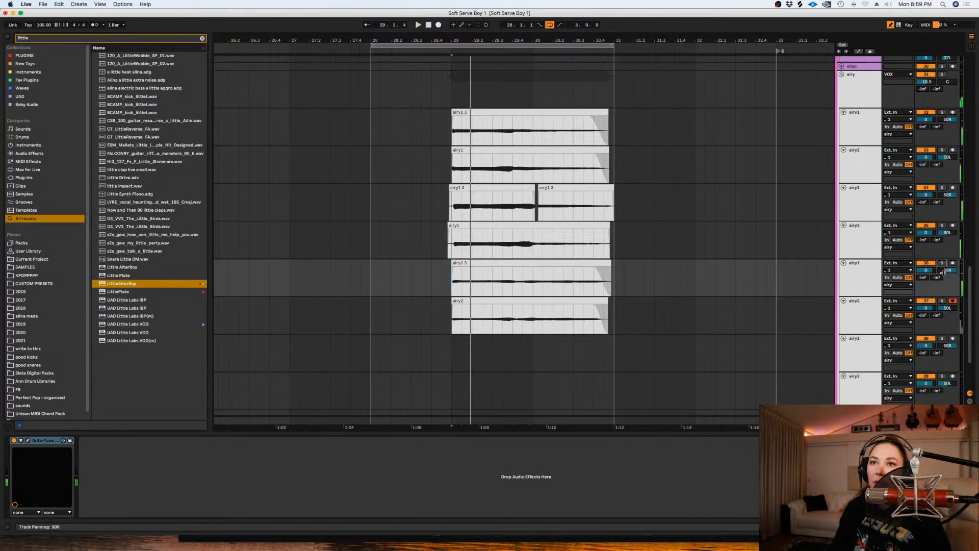
# - Switch record arming from the third airy2 track to the fourth airy1 track and record a harmony take across bars 28 to 31
pyautogui.click(952, 301)
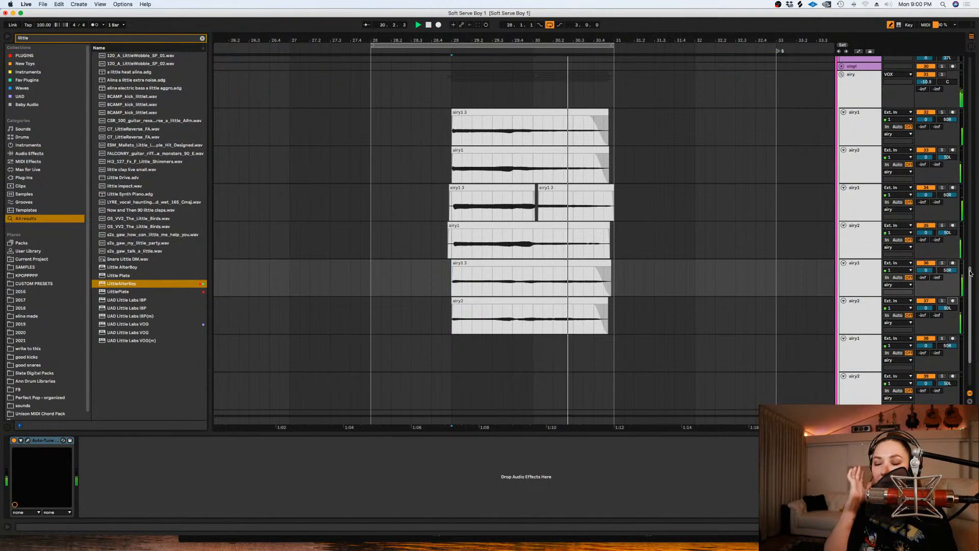
pyautogui.moveTo(616, 356); pyautogui.dragTo(368, 353)
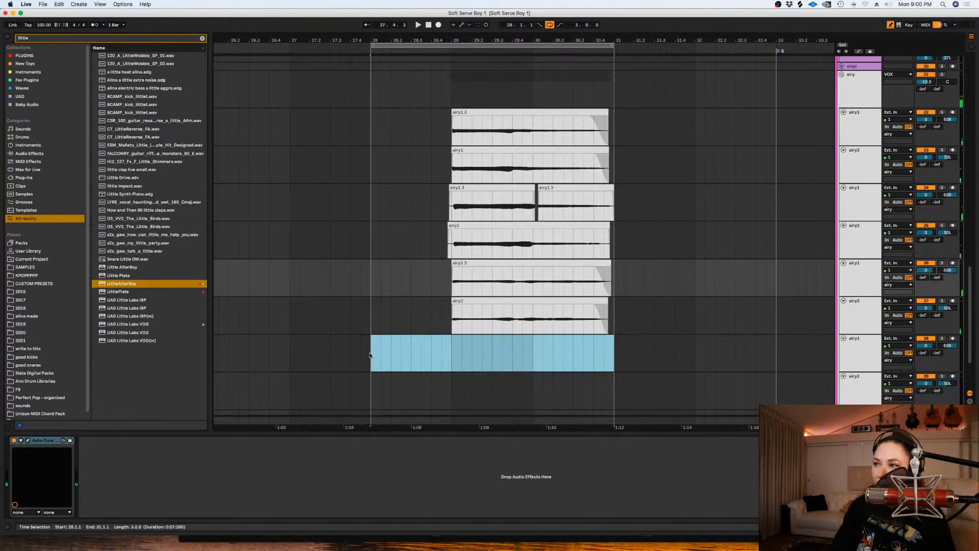
pyautogui.press('space')
pyautogui.press('super+l')
pyautogui.click(952, 338)
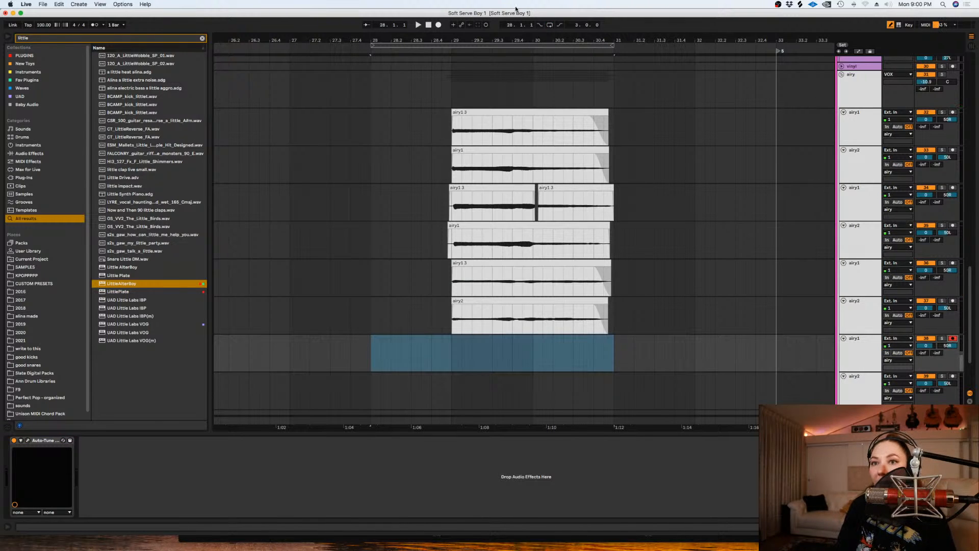
pyautogui.click(437, 26)
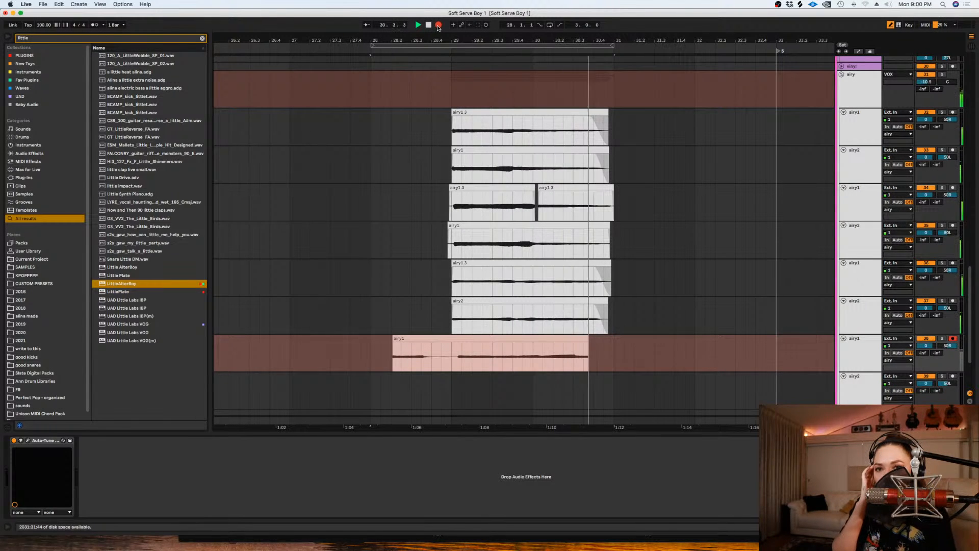
pyautogui.press('space')
# - Move the new take down to the fourth airy2 track and record a double on the fourth airy1 track from bar 28
pyautogui.moveTo(401, 339); pyautogui.dragTo(405, 381)
pyautogui.click(364, 343)
pyautogui.press('space')
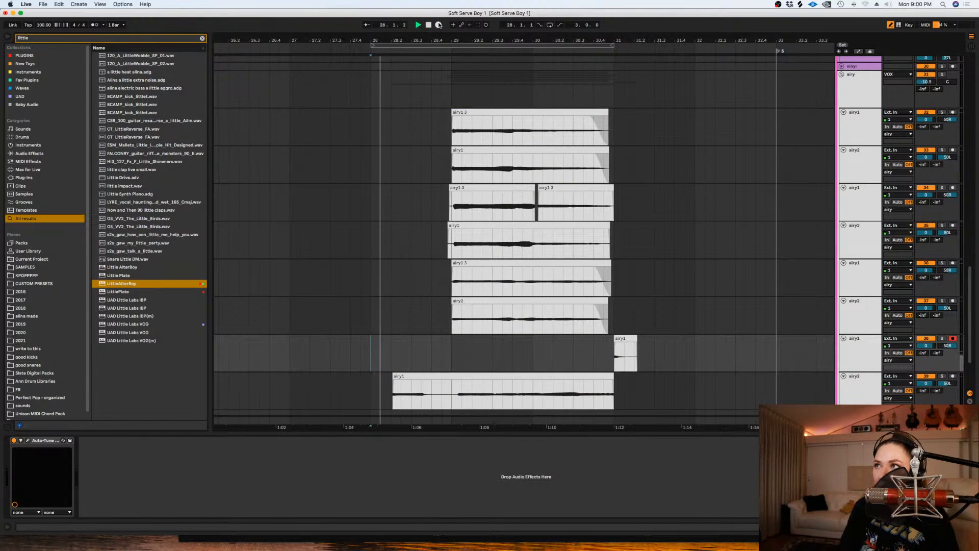
pyautogui.click(438, 25)
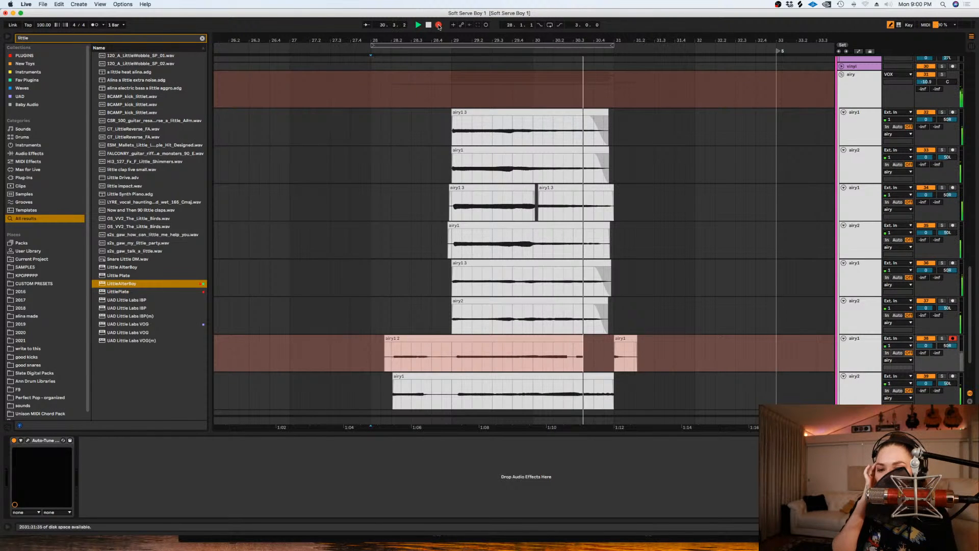
pyautogui.press('space')
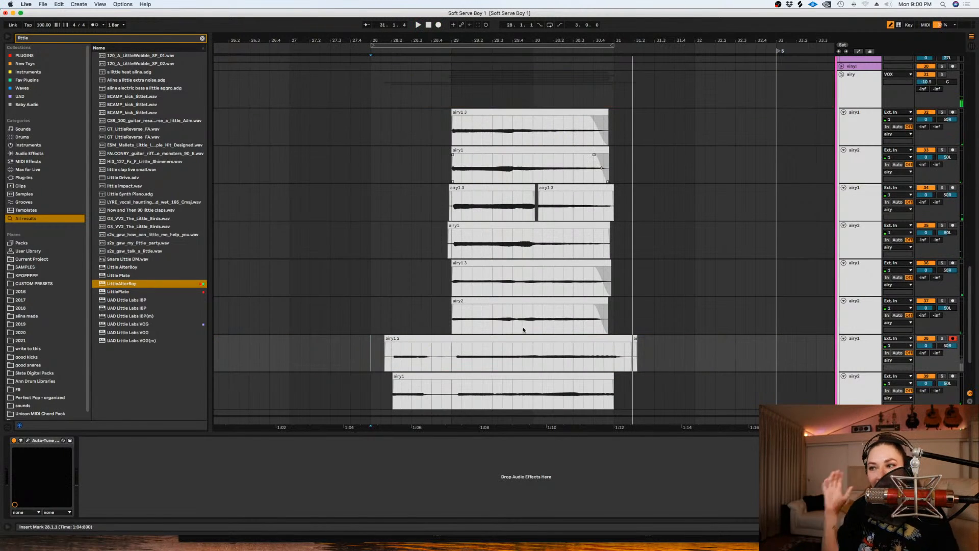
# - Nudge the two newest airy takes earlier so their main phrase lines up with bar 29
pyautogui.click(455, 376)
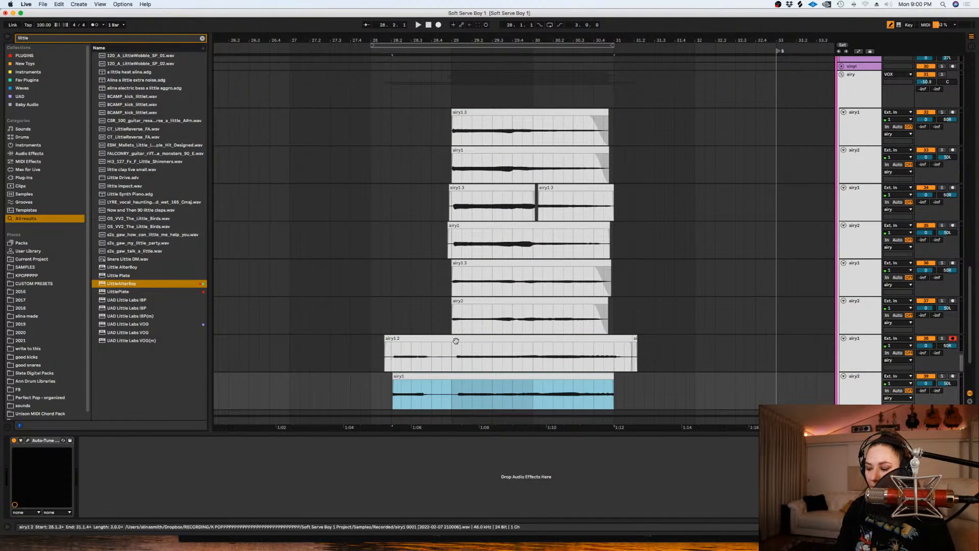
pyautogui.keyDown('shift'); pyautogui.click(456, 340); pyautogui.keyUp('shift')
pyautogui.press('+')
pyautogui.press('+')
pyautogui.press('+')
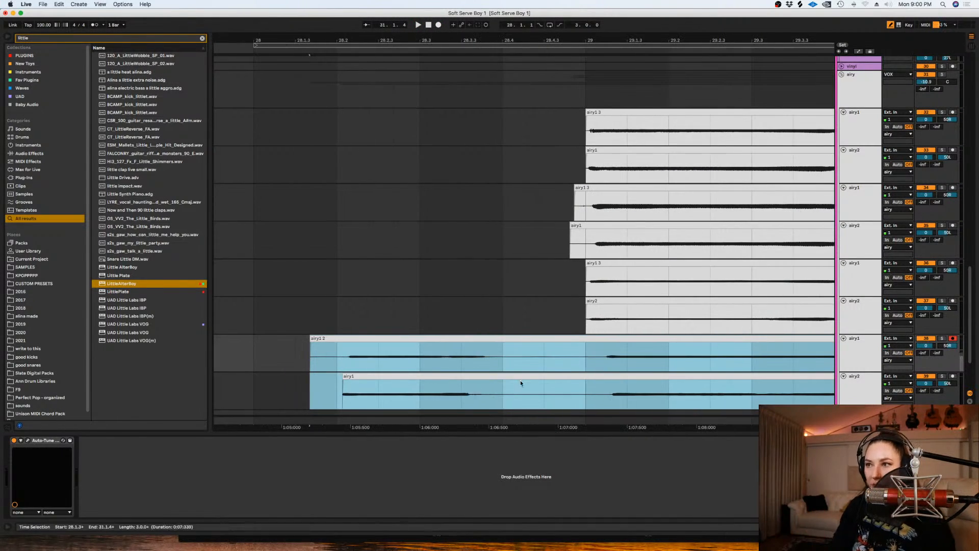
pyautogui.moveTo(551, 337); pyautogui.dragTo(547, 377)
pyautogui.click(553, 374)
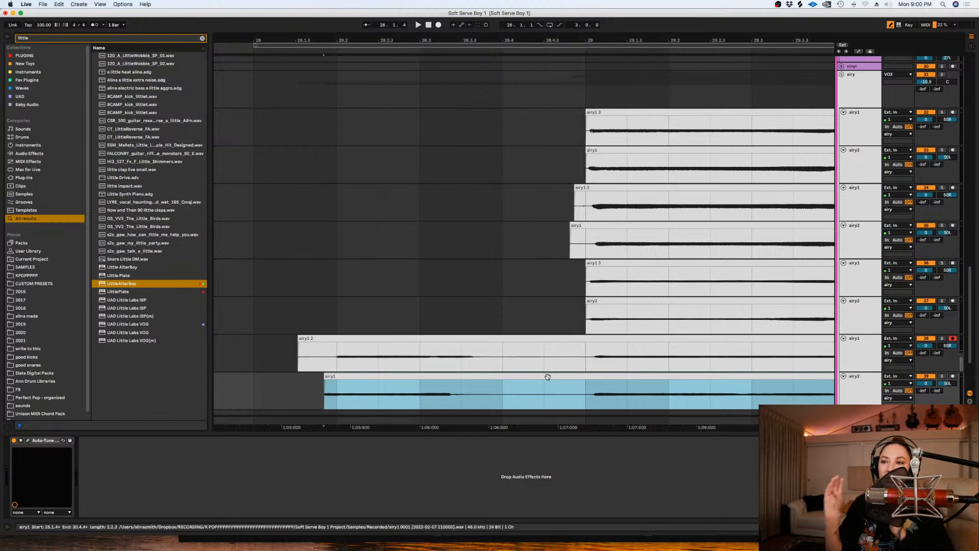
# - Delete the lead-ins of the two newest airy takes up to just before bar 29
pyautogui.click(599, 353)
pyautogui.press('-')
pyautogui.press('-')
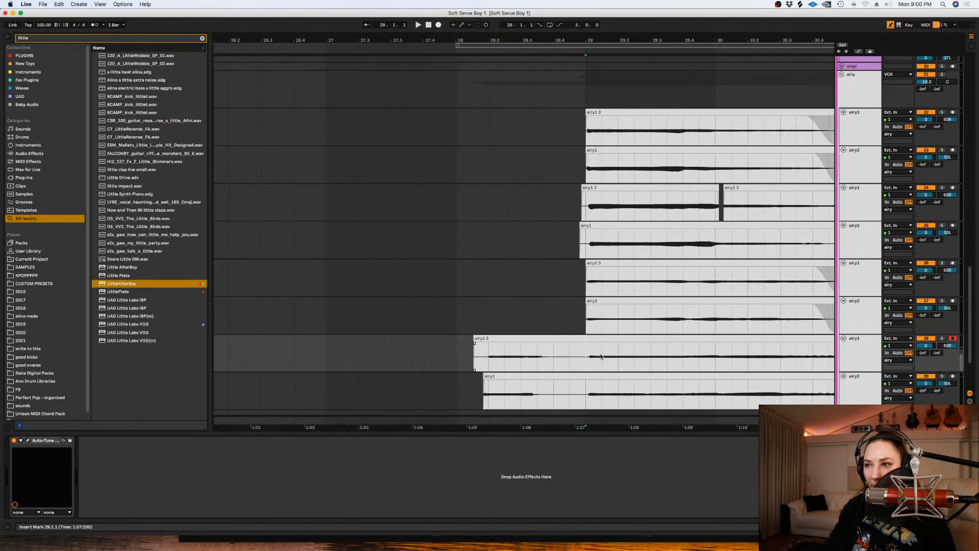
pyautogui.press('-')
pyautogui.moveTo(588, 389); pyautogui.dragTo(516, 357)
pyautogui.press('Delete')
# - Audition the newest airy pair and trim both clips to start exactly at bar 29
pyautogui.moveTo(789, 351); pyautogui.dragTo(563, 338)
pyautogui.press('Delete')
pyautogui.press('+')
pyautogui.press('+')
pyautogui.press('space')
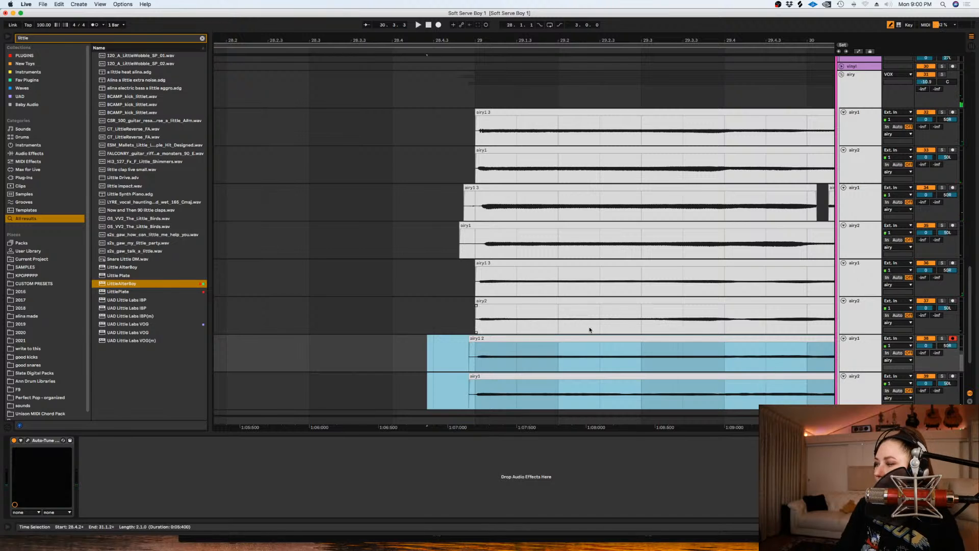
pyautogui.moveTo(476, 352); pyautogui.dragTo(432, 380)
pyautogui.press('Delete')
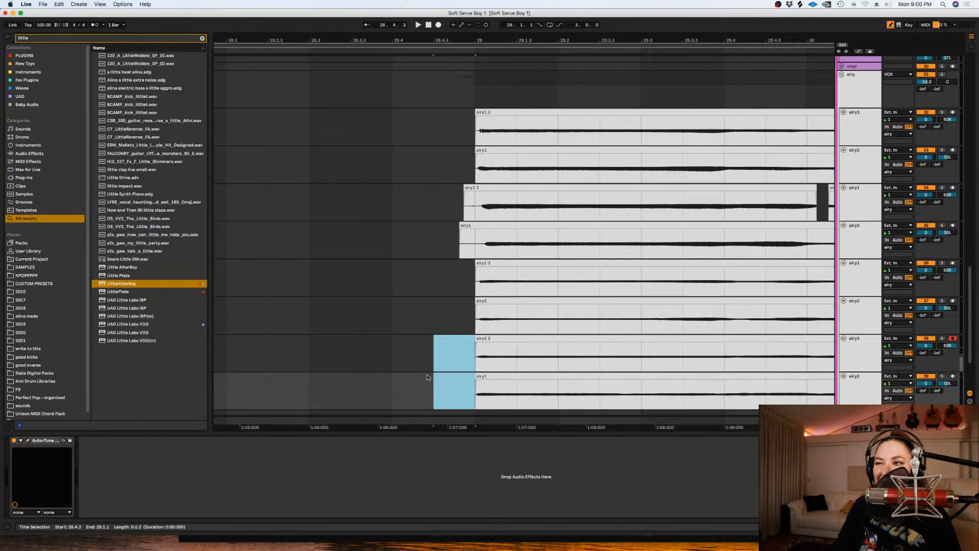
# - Delete the second airy pair's lead-in before bar 29 and extend its later airy1 clip back to bar 30 to close the gap
pyautogui.click(430, 377)
pyautogui.press('-')
pyautogui.click(437, 213)
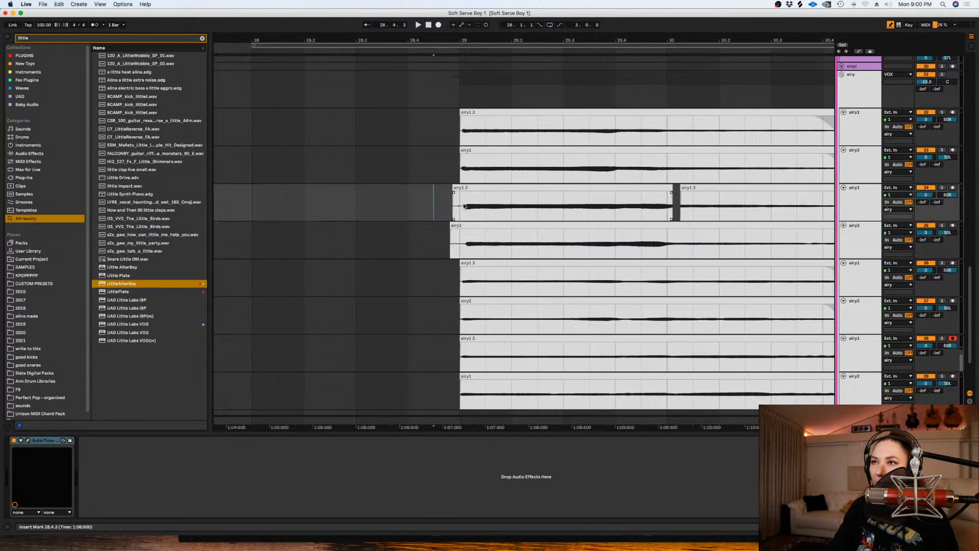
pyautogui.moveTo(413, 198); pyautogui.dragTo(456, 235)
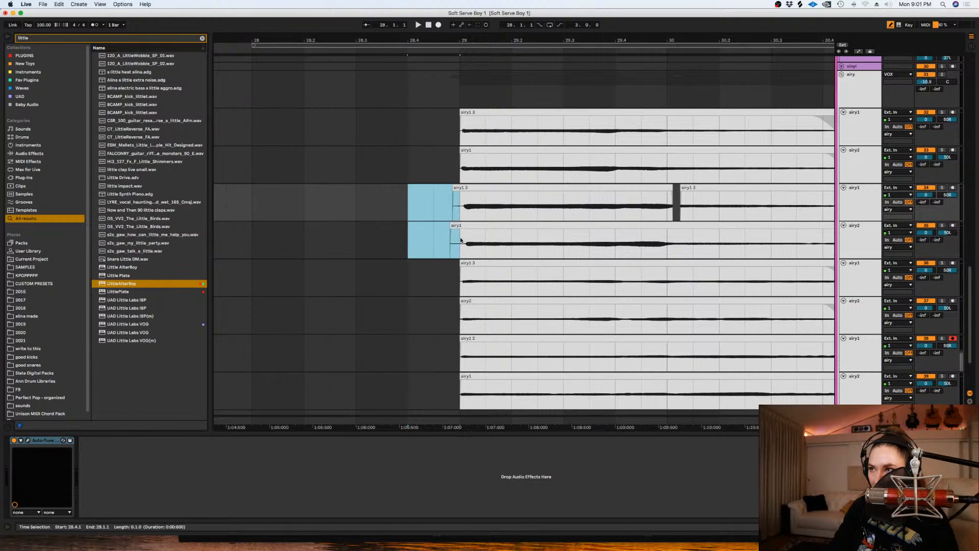
pyautogui.press('Delete')
pyautogui.moveTo(682, 192); pyautogui.dragTo(663, 192)
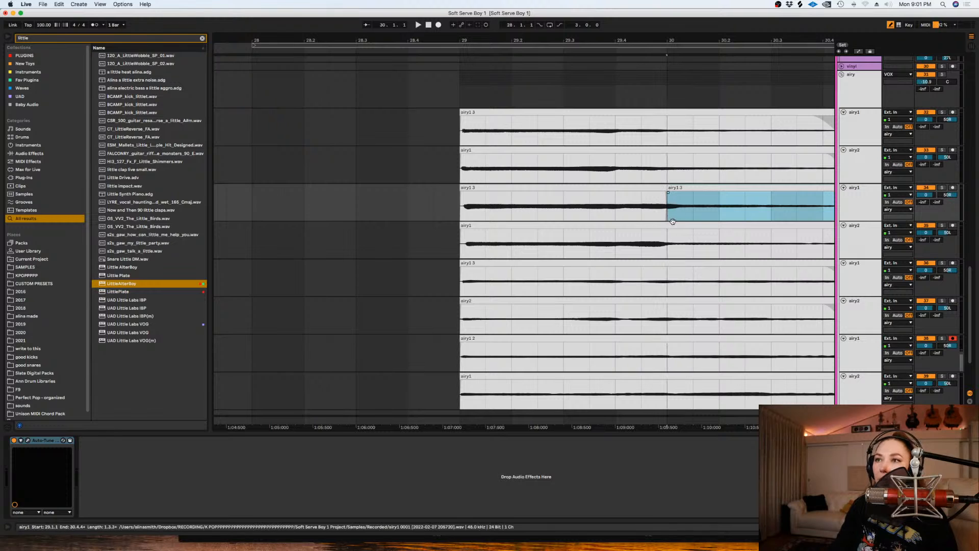
pyautogui.click(520, 224)
pyautogui.press('Left')
pyautogui.press('Left')
pyautogui.press('Left')
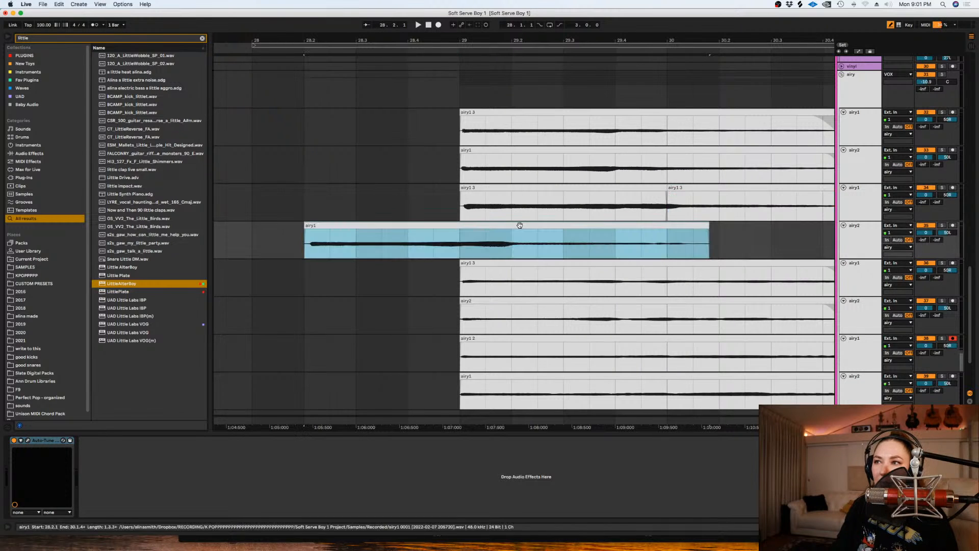
pyautogui.press('super+z')
# - Nudge the second airy pair slightly earlier and delete the audio that sits before bar 29
pyautogui.keyDown('shift'); pyautogui.click(489, 189); pyautogui.keyUp('shift')
pyautogui.moveTo(489, 188); pyautogui.dragTo(486, 194)
pyautogui.moveTo(442, 242); pyautogui.dragTo(387, 246)
pyautogui.moveTo(390, 212); pyautogui.dragTo(404, 214)
pyautogui.keyDown('shift'); pyautogui.click(457, 243); pyautogui.keyUp('shift')
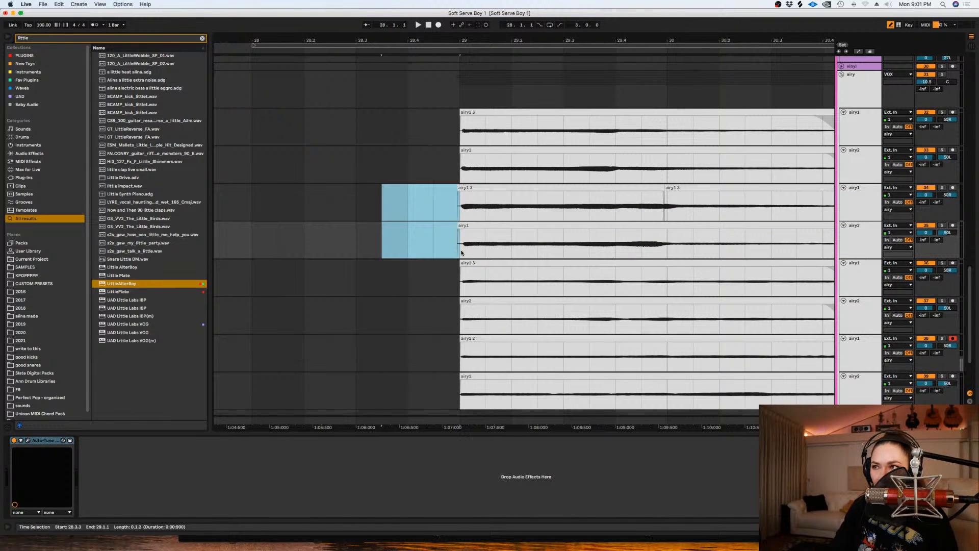
pyautogui.click(458, 243)
pyautogui.press('-')
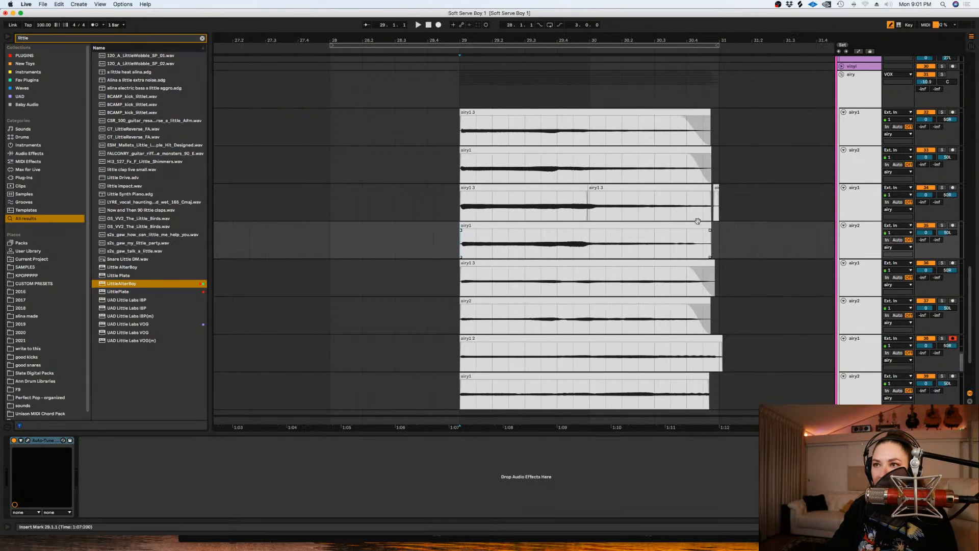
# - Fade out the second and fourth airy pairs just before bar 31 and delete the leftover fragment on the second airy1 track
pyautogui.click(710, 200)
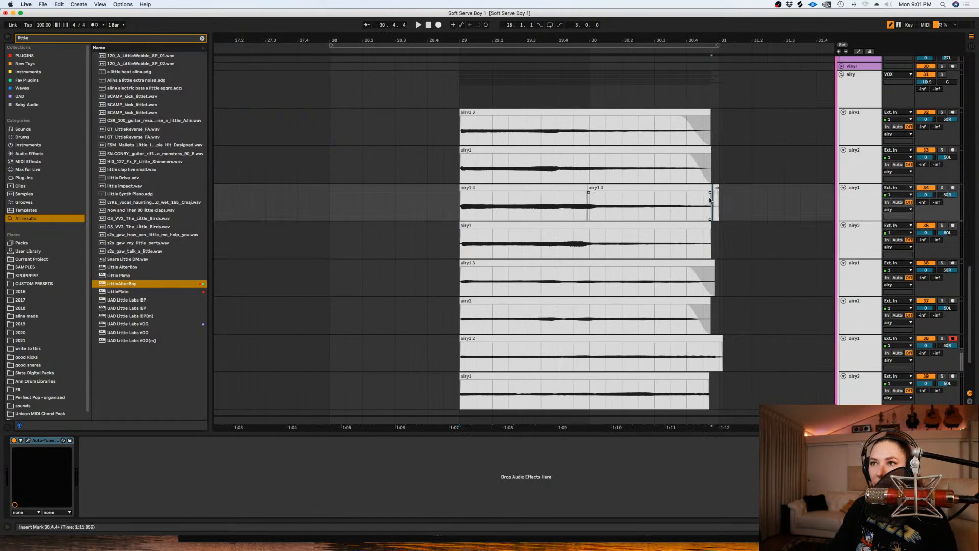
pyautogui.click(708, 227)
pyautogui.moveTo(735, 340); pyautogui.dragTo(690, 379)
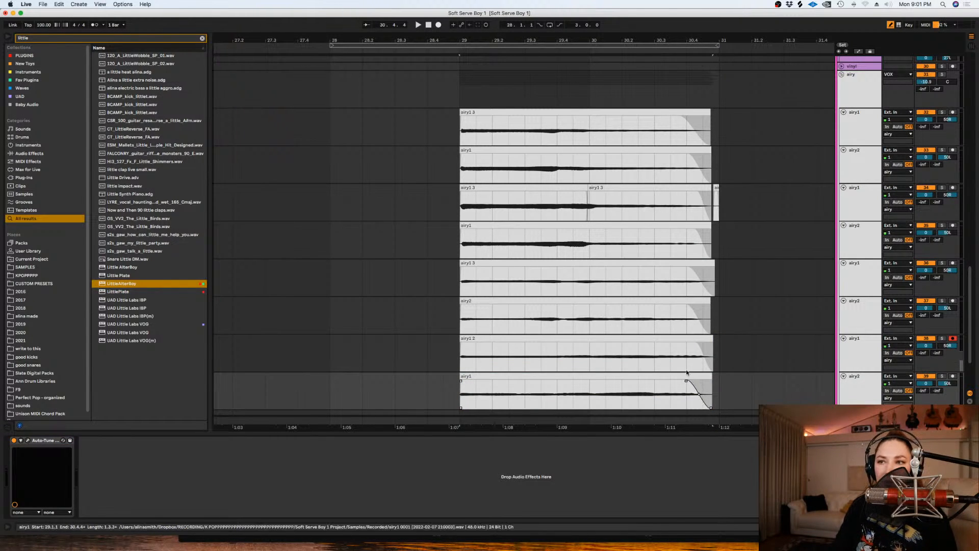
pyautogui.moveTo(713, 203); pyautogui.dragTo(752, 209)
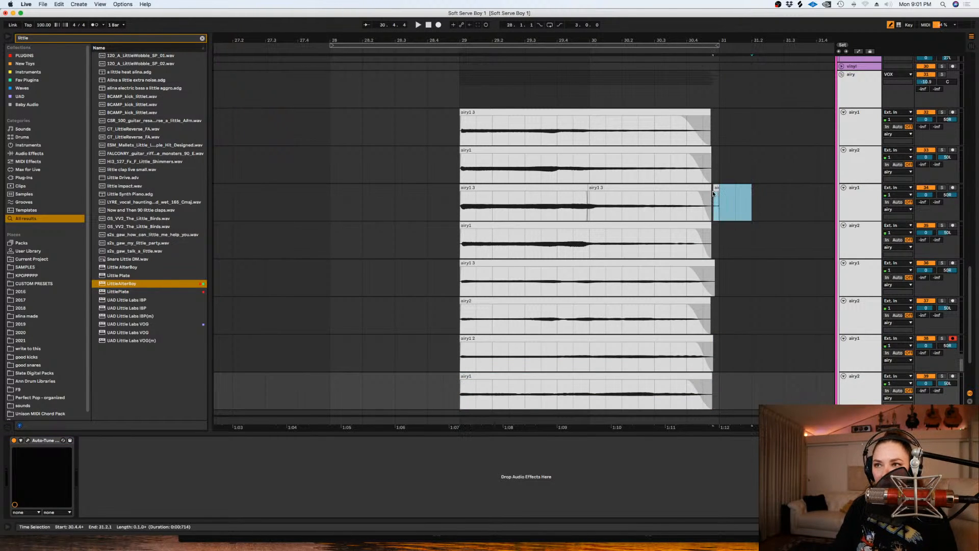
pyautogui.click(443, 209)
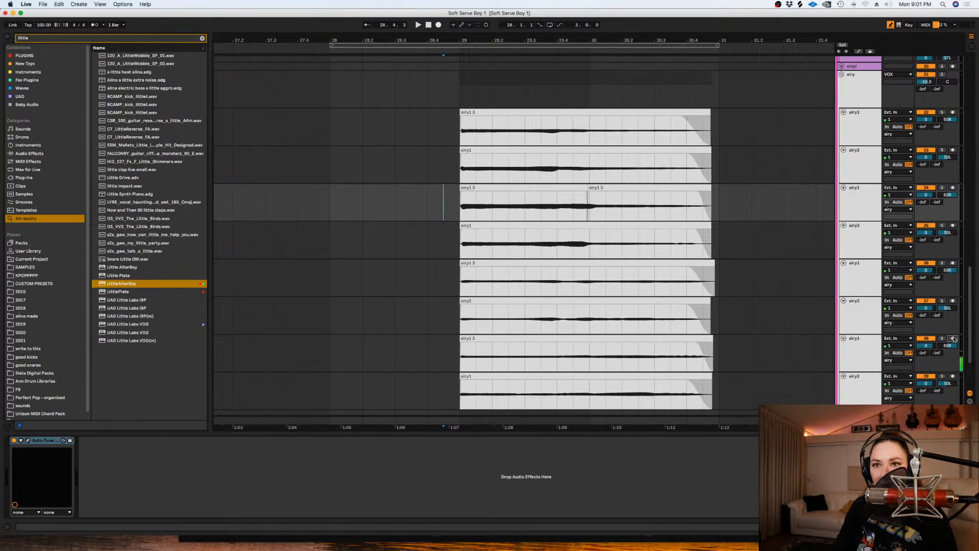
# - Select all eight airy tracks and reduce their height together
pyautogui.scroll(-5, 875, 336)
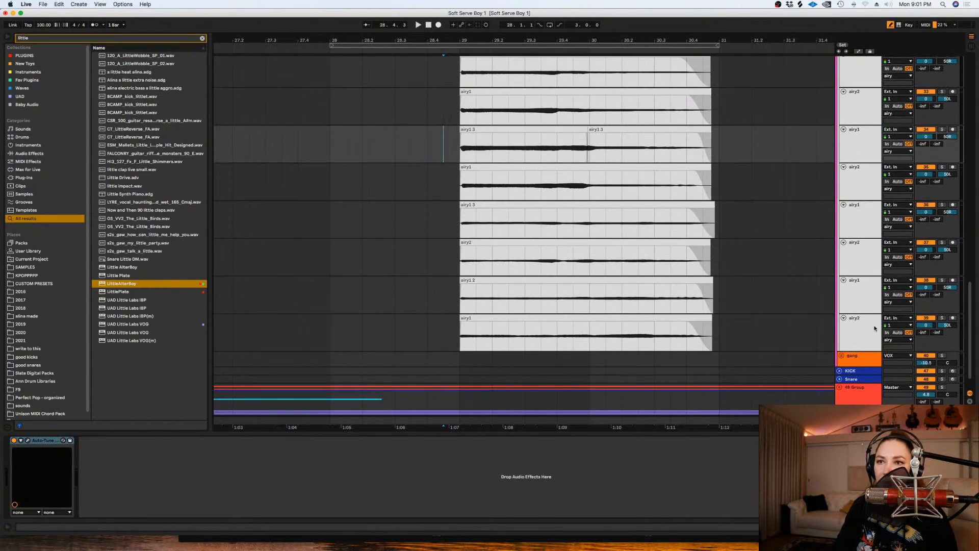
pyautogui.click(875, 336)
pyautogui.scroll(10, 862, 204)
pyautogui.keyDown('shift'); pyautogui.click(861, 196); pyautogui.keyUp('shift')
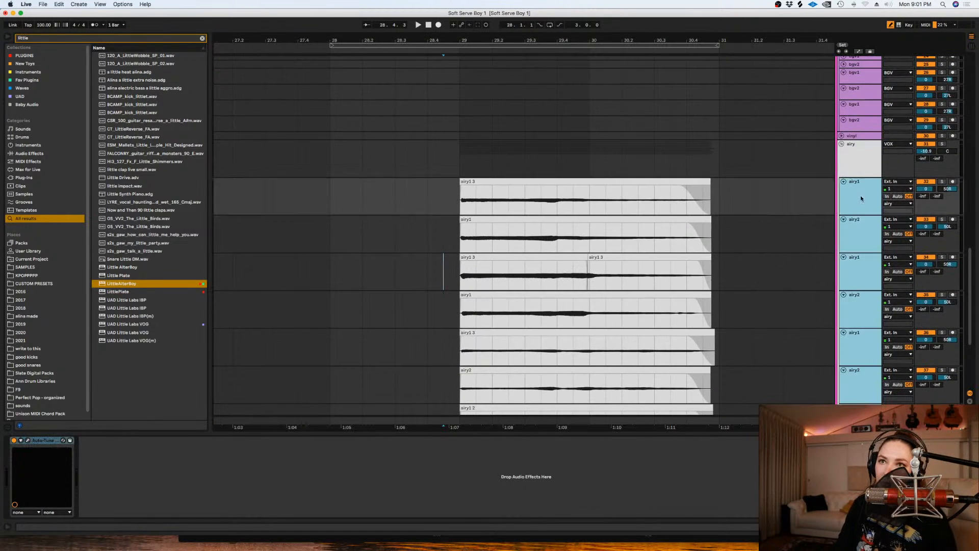
pyautogui.moveTo(856, 215); pyautogui.dragTo(856, 200)
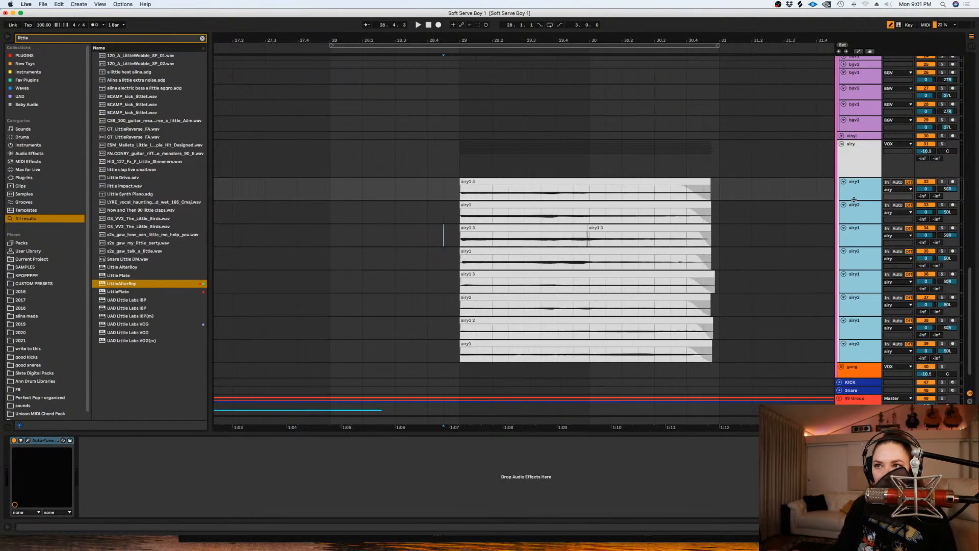
# - Save the set and play the full airy harmony stack from bar 29
pyautogui.click(461, 149)
pyautogui.press('super+s')
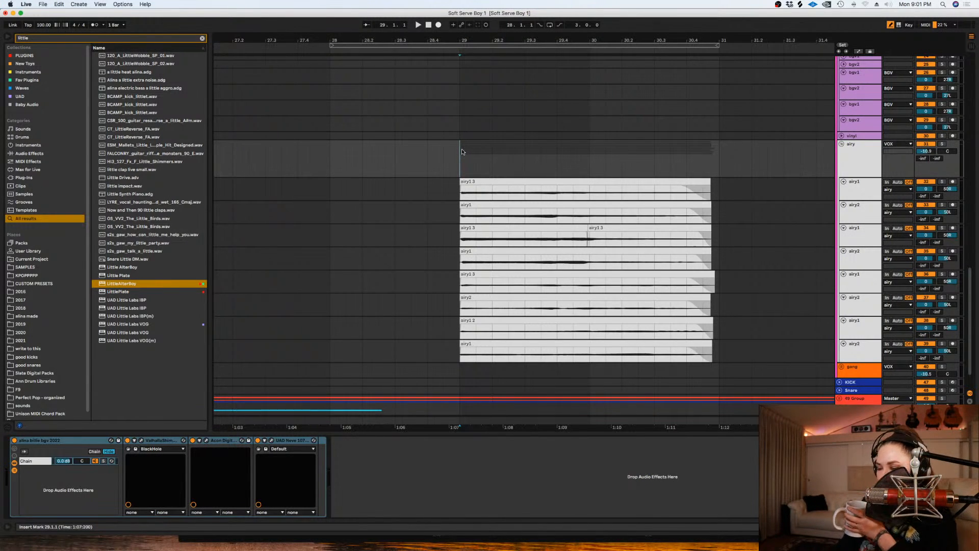
pyautogui.press('space')
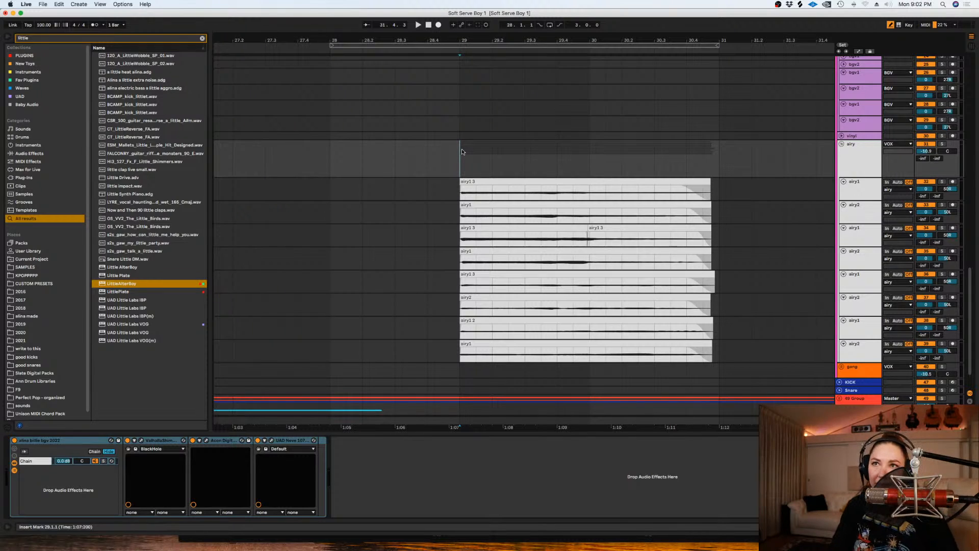
# - Collapse the airy group and return to the lead vocal tracks
pyautogui.press('-')
pyautogui.press('-')
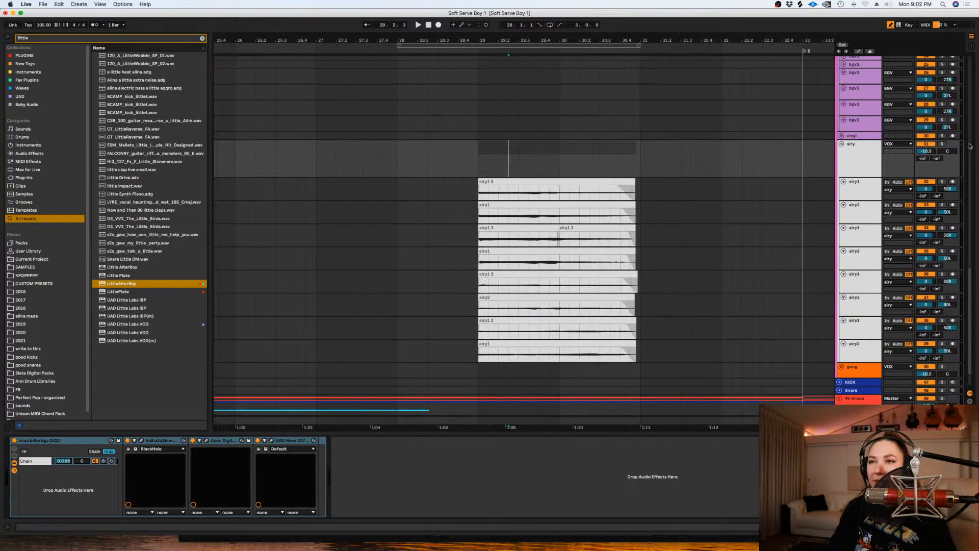
pyautogui.click(842, 145)
pyautogui.scroll(10, 936, 259)
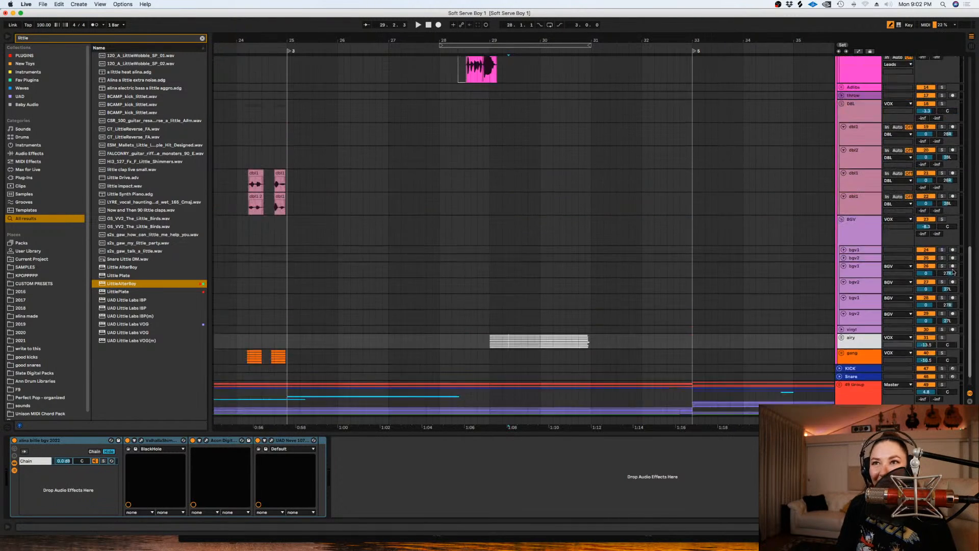
pyautogui.scroll(-3, 937, 259)
pyautogui.scroll(8, 841, 214)
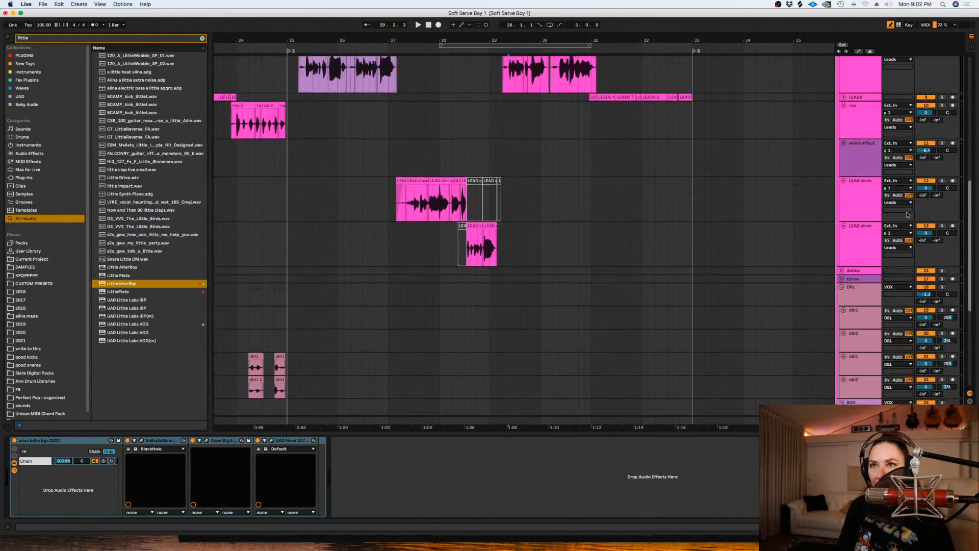
# - Reduce the height of the two lead tracks below the weird effect track, and of the LEAD1 track
pyautogui.click(857, 252)
pyautogui.keyDown('shift'); pyautogui.click(857, 228); pyautogui.keyUp('shift')
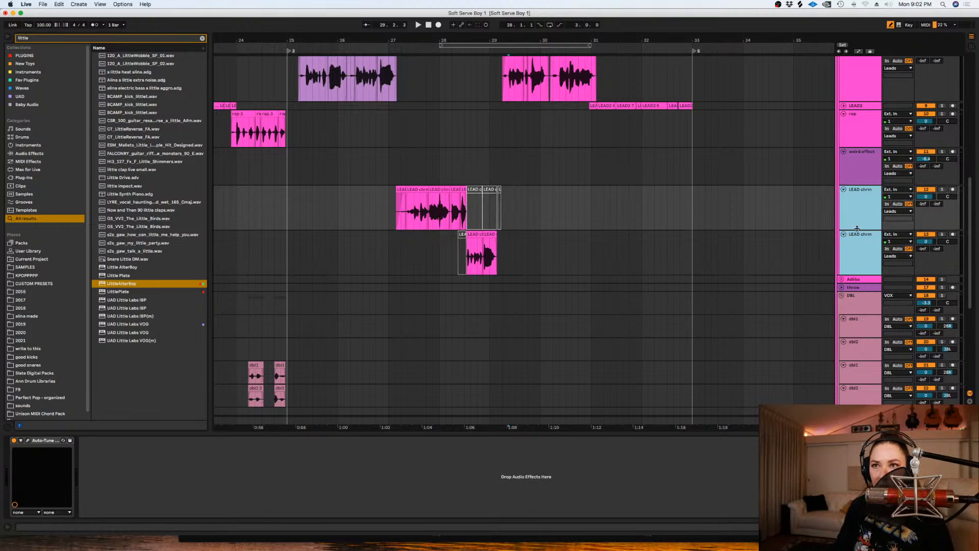
pyautogui.moveTo(857, 219); pyautogui.dragTo(857, 215)
pyautogui.click(559, 230)
pyautogui.moveTo(971, 226)
pyautogui.mouseDown()
pyautogui.moveTo(962, 188)
pyautogui.moveTo(950, 187)
pyautogui.mouseUp()
pyautogui.click(856, 209)
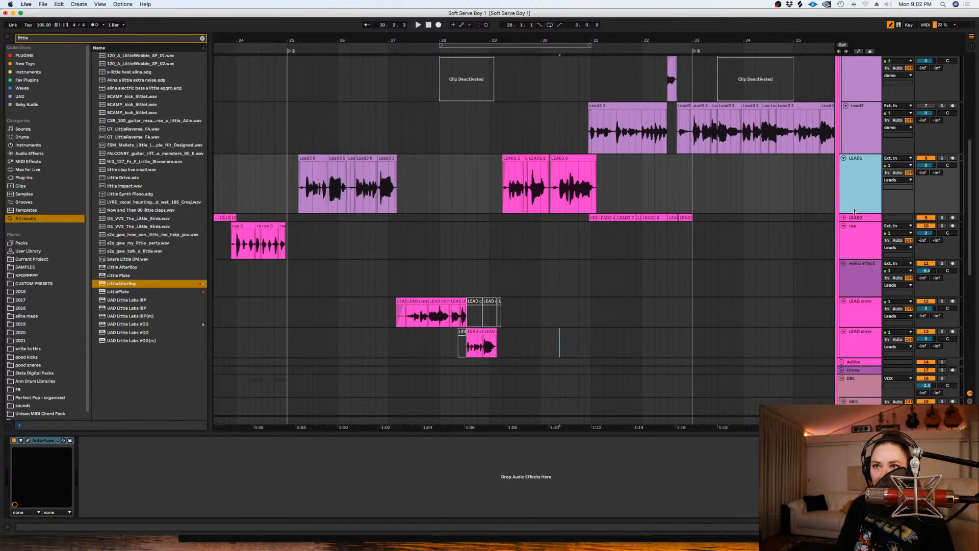
pyautogui.moveTo(855, 211); pyautogui.dragTo(855, 190)
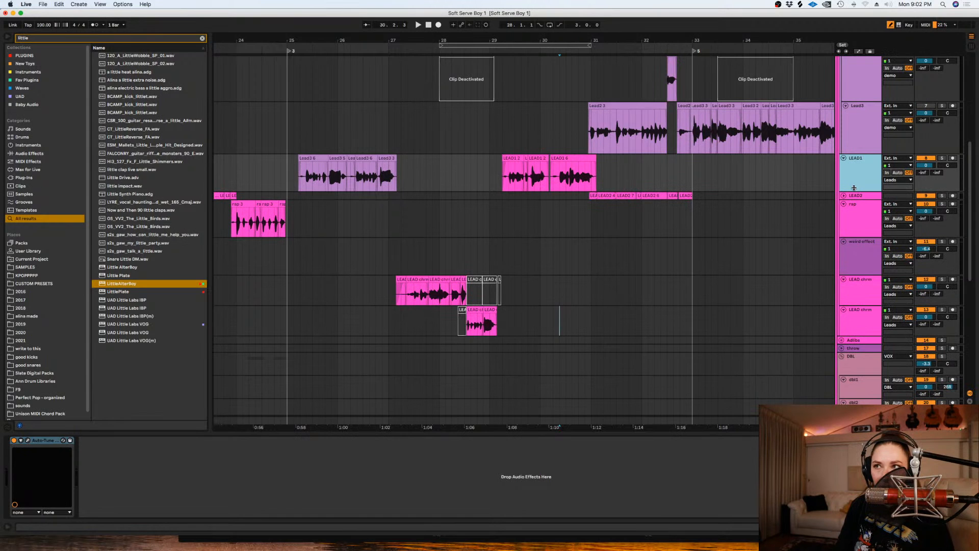
pyautogui.click(556, 167)
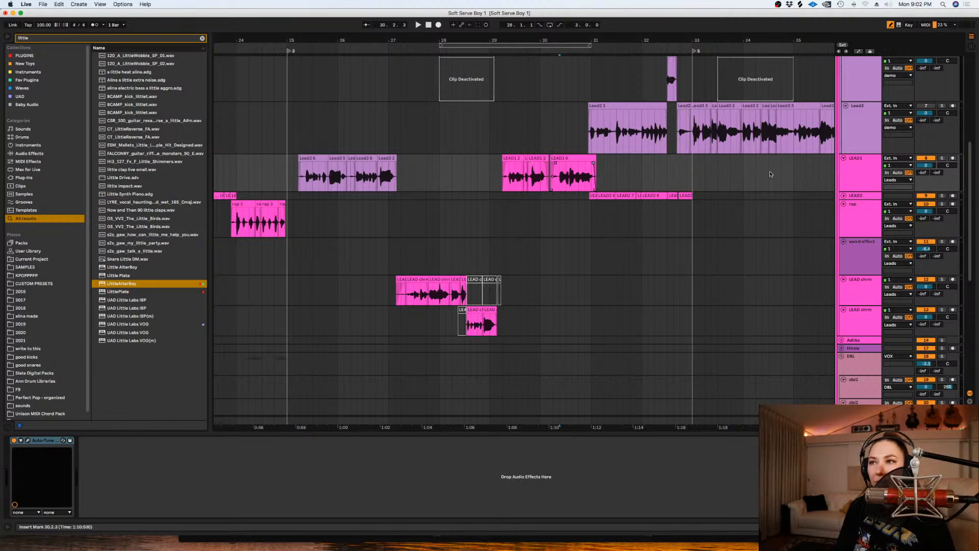
# - Reduce the height of the LEAD1 track further and shrink the rap track
pyautogui.moveTo(855, 191); pyautogui.dragTo(855, 177)
pyautogui.click(869, 220)
pyautogui.moveTo(867, 222); pyautogui.dragTo(866, 201)
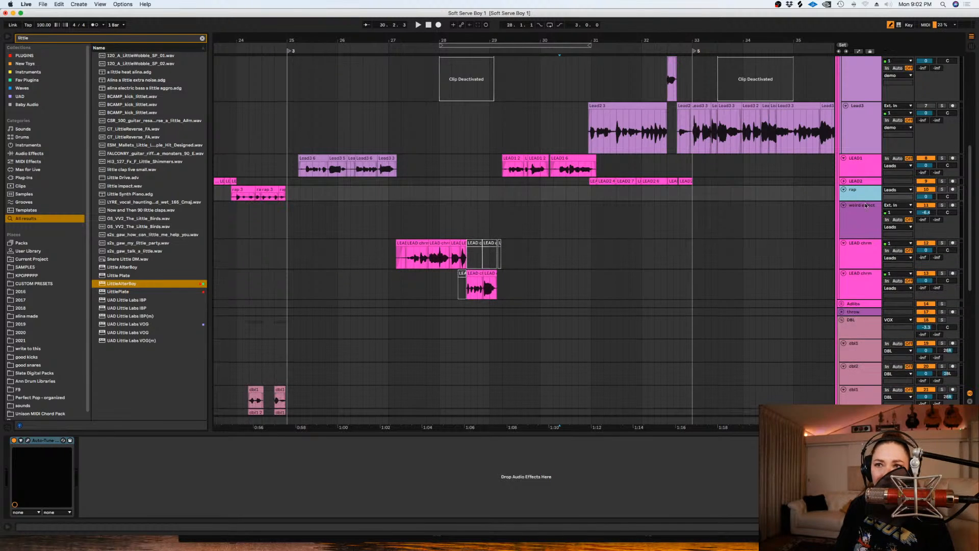
pyautogui.click(304, 166)
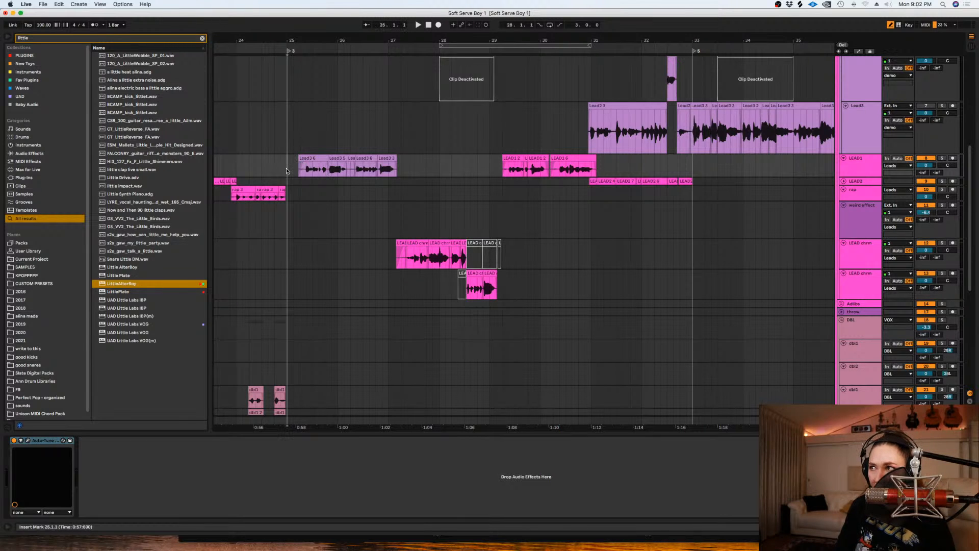
pyautogui.press('+')
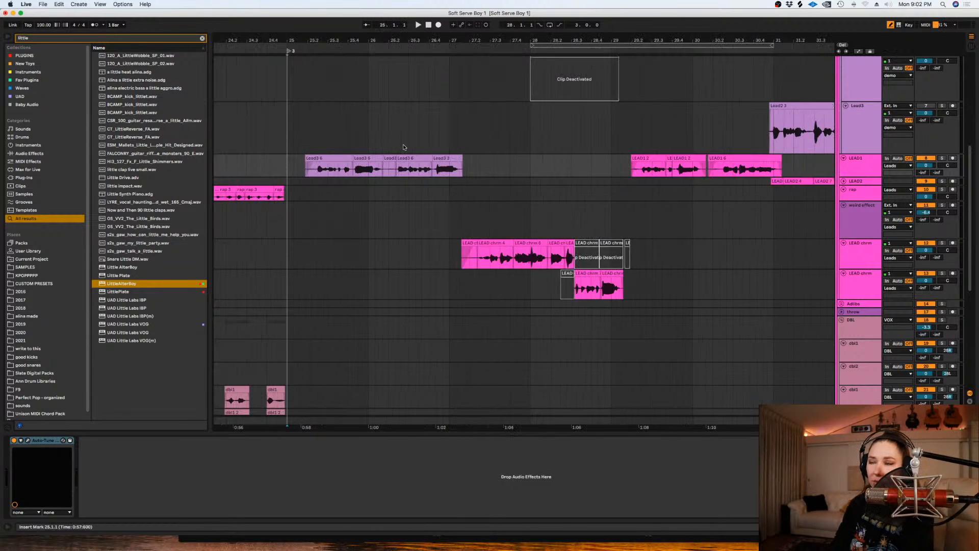
pyautogui.click(328, 128)
pyautogui.press('-')
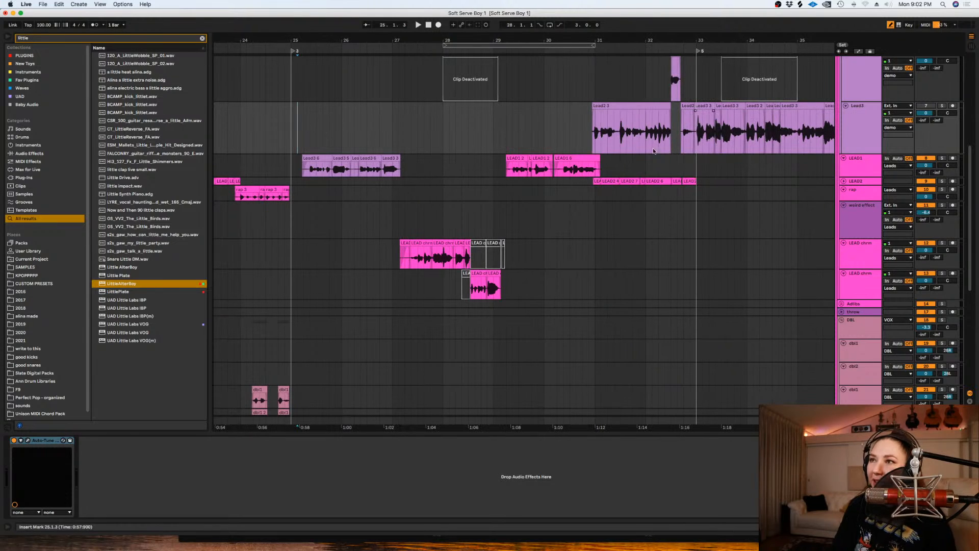
# - Reduce the height of the weird effect track and the two LEAD chrm tracks below it
pyautogui.click(864, 207)
pyautogui.moveTo(855, 238); pyautogui.dragTo(855, 223)
pyautogui.click(289, 215)
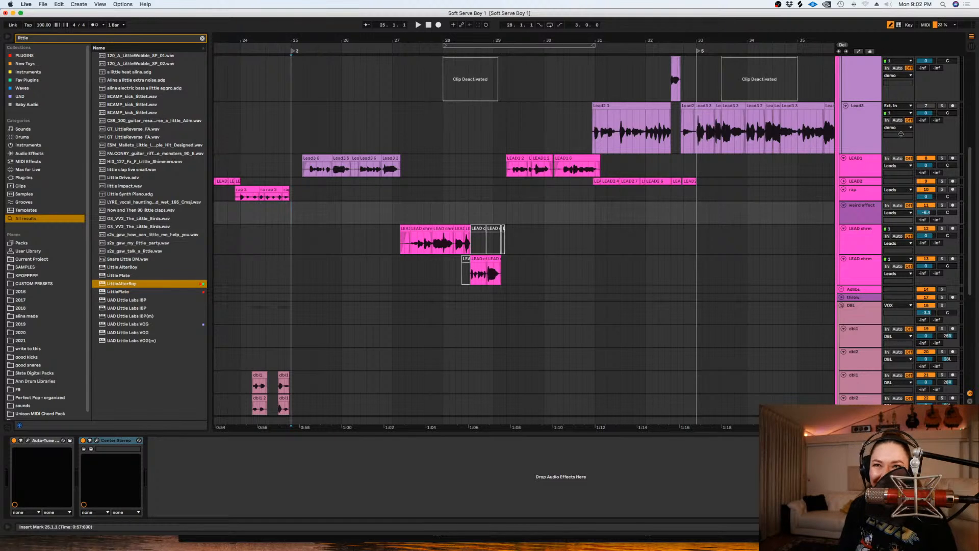
pyautogui.click(869, 253)
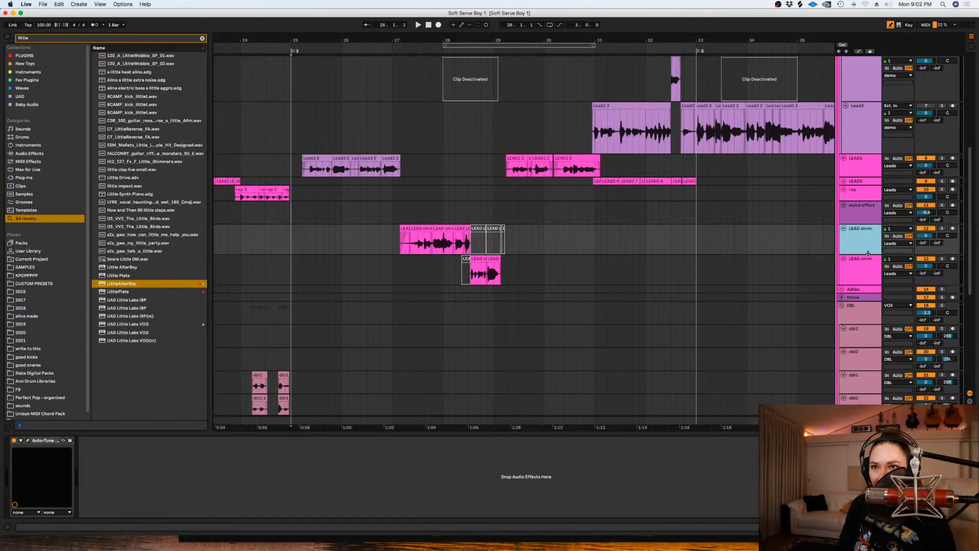
pyautogui.moveTo(867, 254); pyautogui.dragTo(865, 269)
pyautogui.click(865, 273)
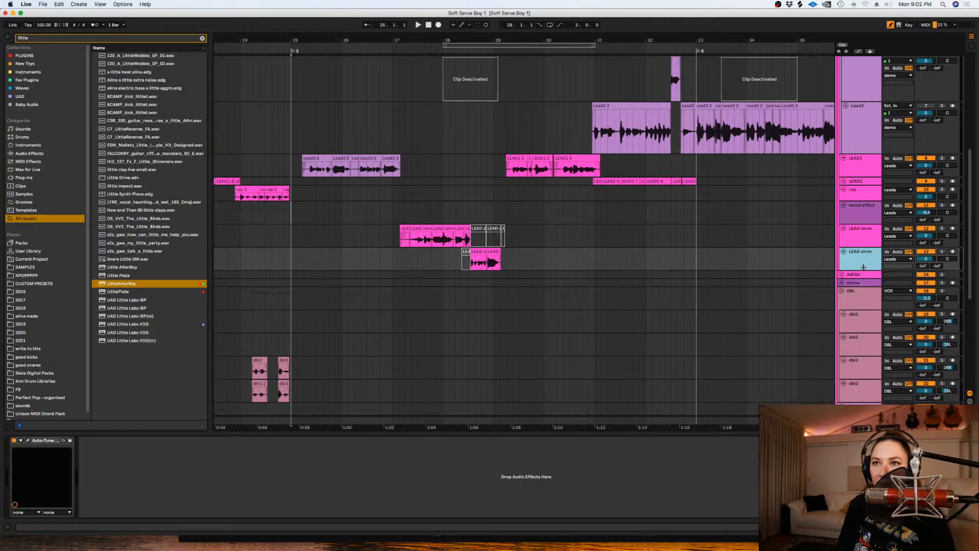
# - Play the vocals from bar 25 and raise the airy group's volume to -12.1 dB
pyautogui.click(398, 230)
pyautogui.click(291, 172)
pyautogui.press('space')
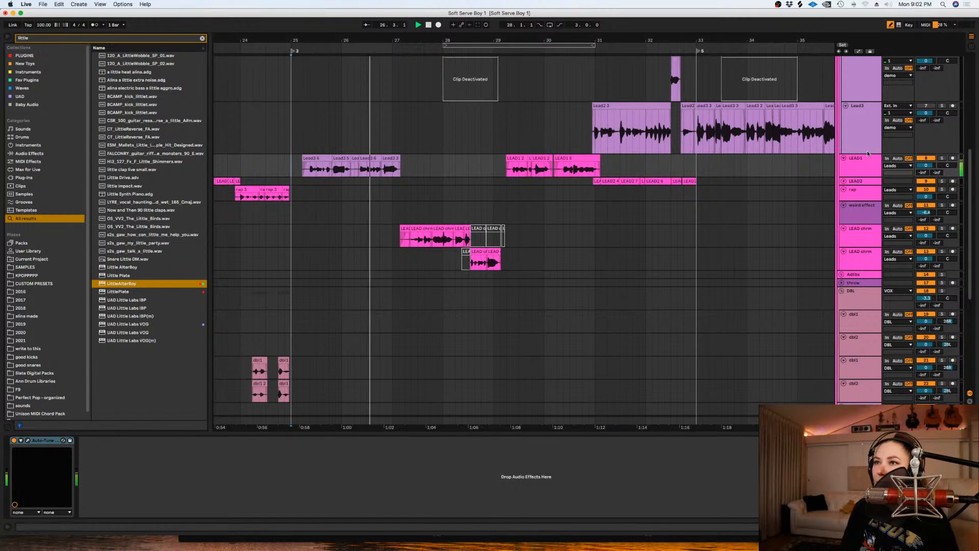
pyautogui.moveTo(971, 180); pyautogui.dragTo(953, 150)
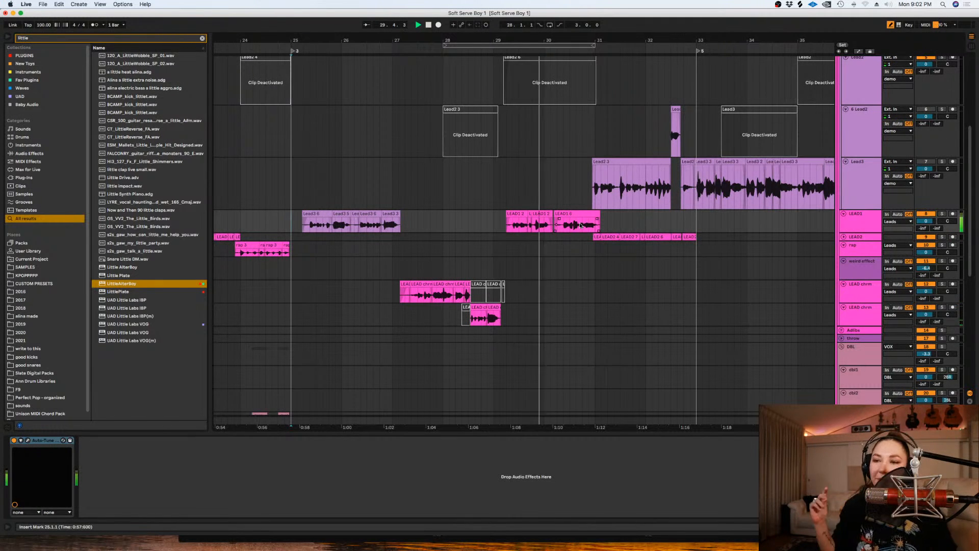
pyautogui.moveTo(971, 185); pyautogui.dragTo(970, 294)
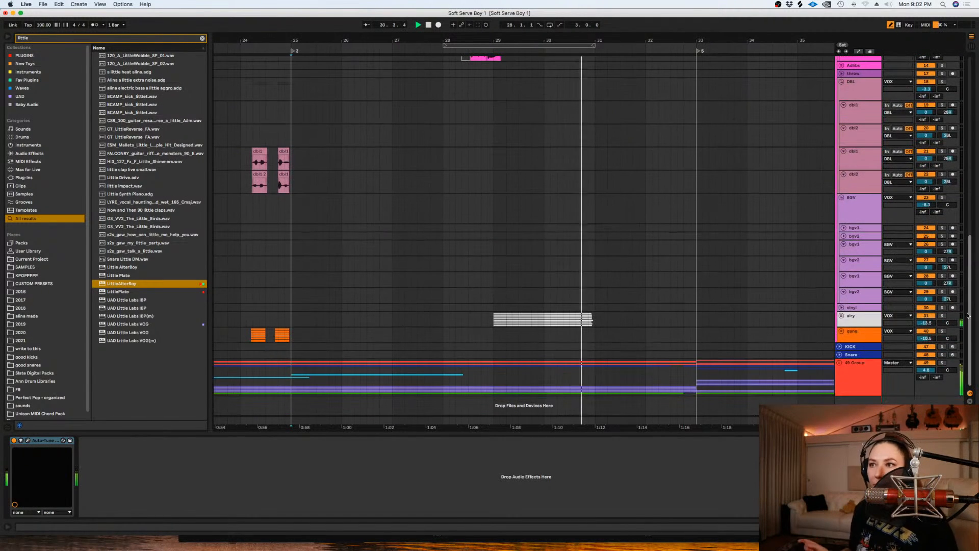
pyautogui.click(926, 322)
pyautogui.moveTo(925, 323); pyautogui.dragTo(925, 321)
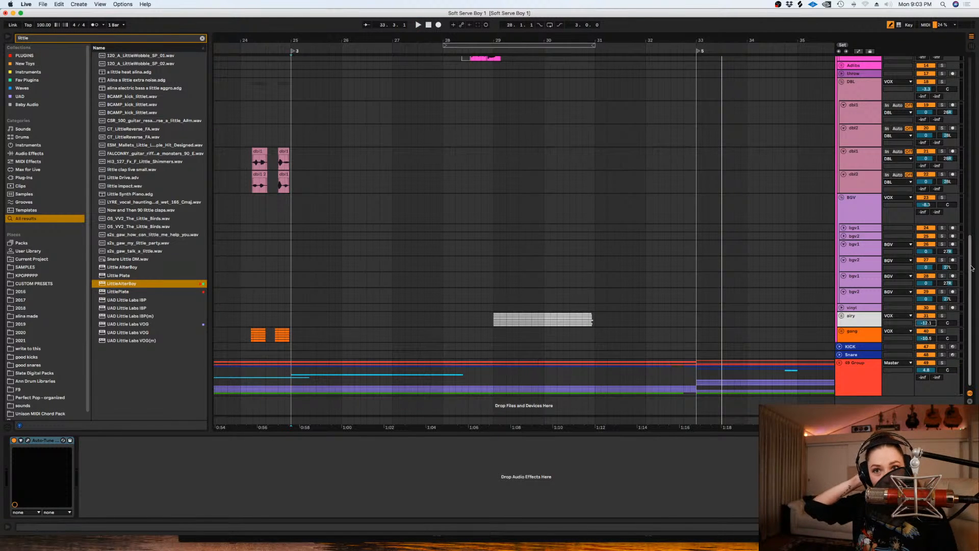
# - Select the four lead tracks inside the demo group and fold them together
pyautogui.scroll(10, 964, 95)
pyautogui.moveTo(963, 94); pyautogui.dragTo(966, 145)
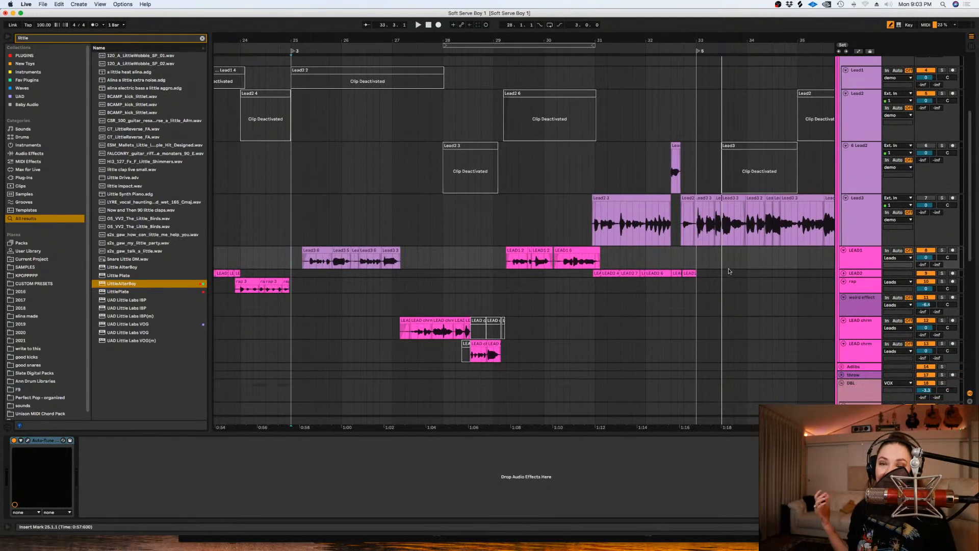
pyautogui.click(634, 331)
pyautogui.press('-')
pyautogui.press('-')
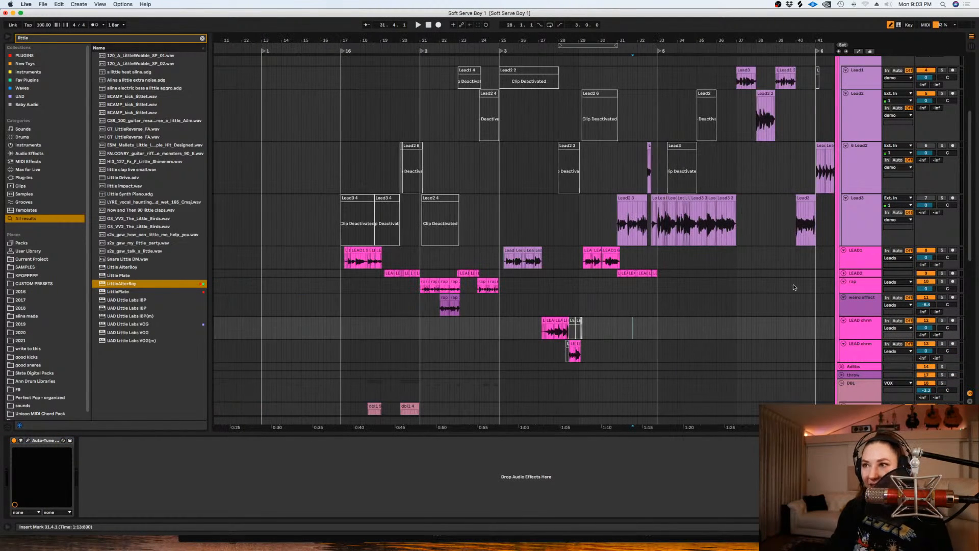
pyautogui.scroll(5, 967, 125)
pyautogui.click(861, 218)
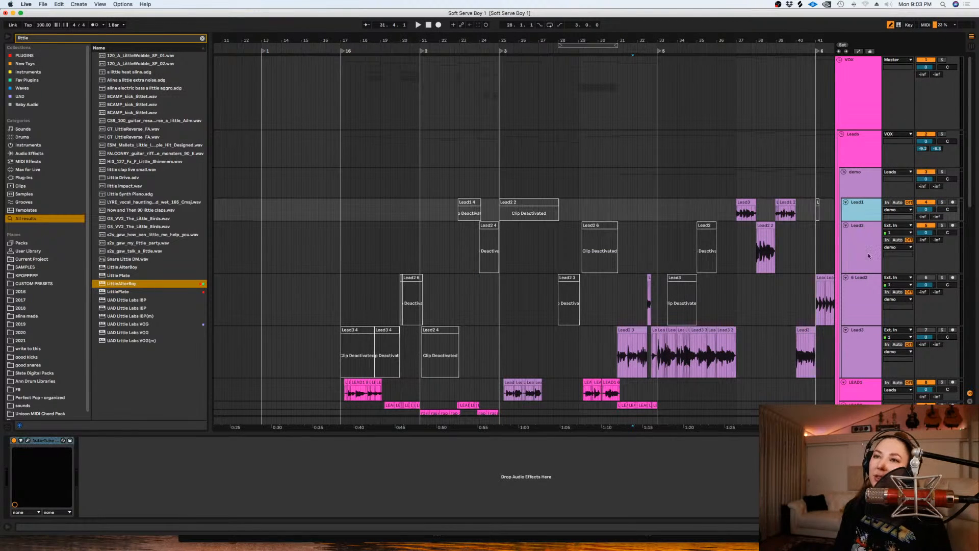
pyautogui.keyDown('shift'); pyautogui.click(873, 348); pyautogui.keyUp('shift')
pyautogui.press('Left')
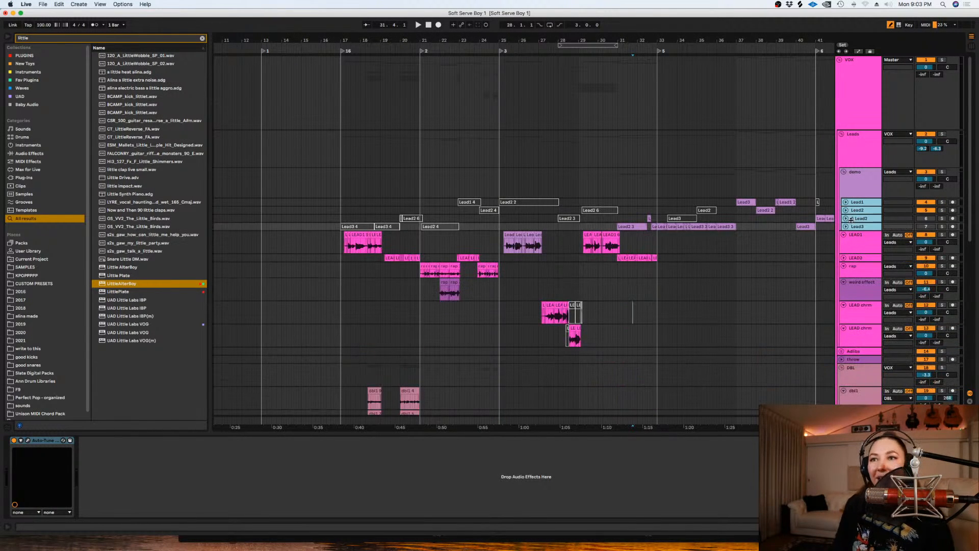
# - Collapse the DBL group and unfold the throw track above it
pyautogui.moveTo(970, 194); pyautogui.dragTo(967, 246)
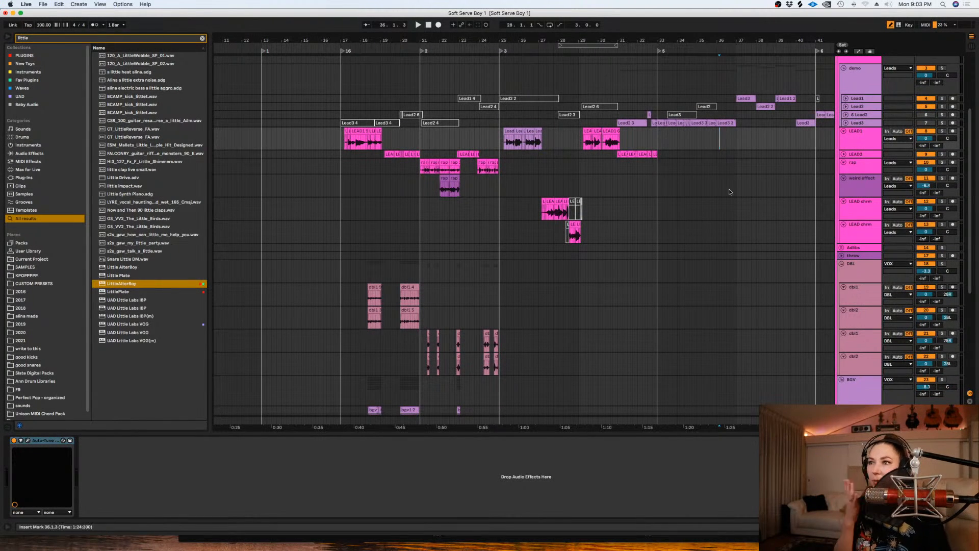
pyautogui.click(866, 168)
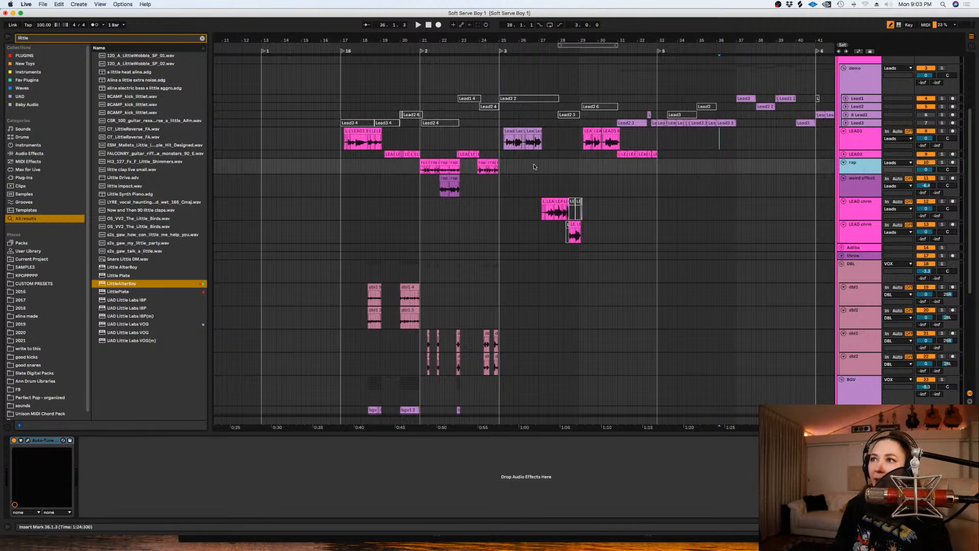
pyautogui.click(525, 173)
pyautogui.press('+')
pyautogui.press('+')
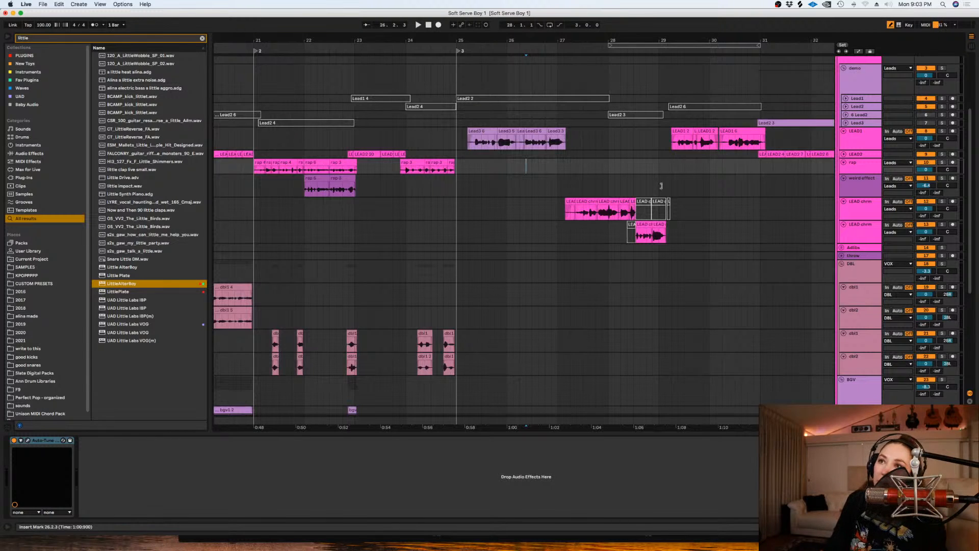
pyautogui.press('-')
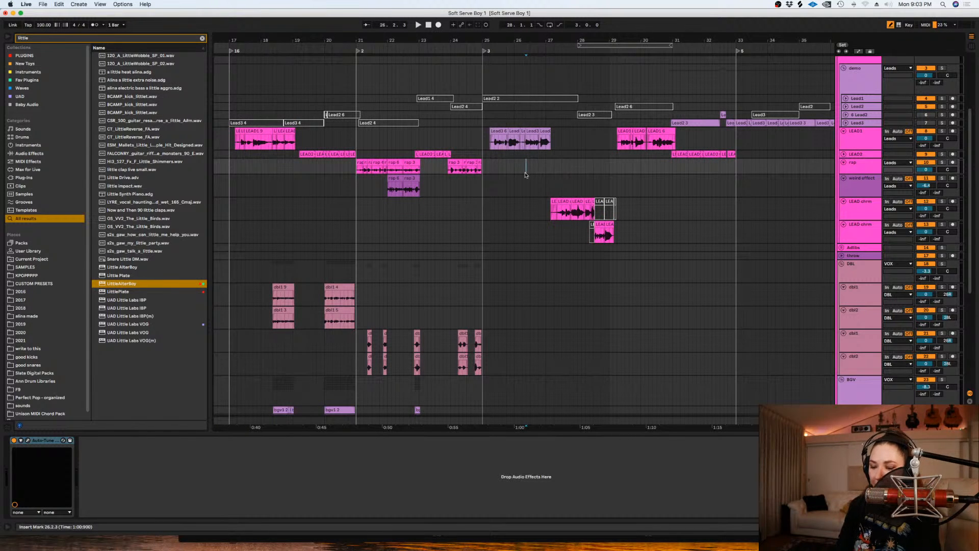
pyautogui.press('+')
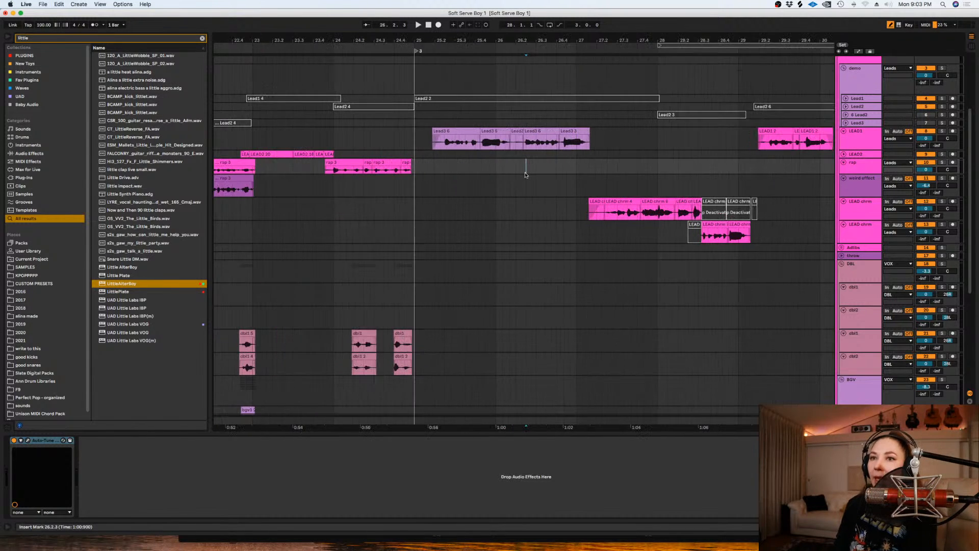
pyautogui.click(841, 264)
pyautogui.click(841, 256)
pyautogui.click(495, 186)
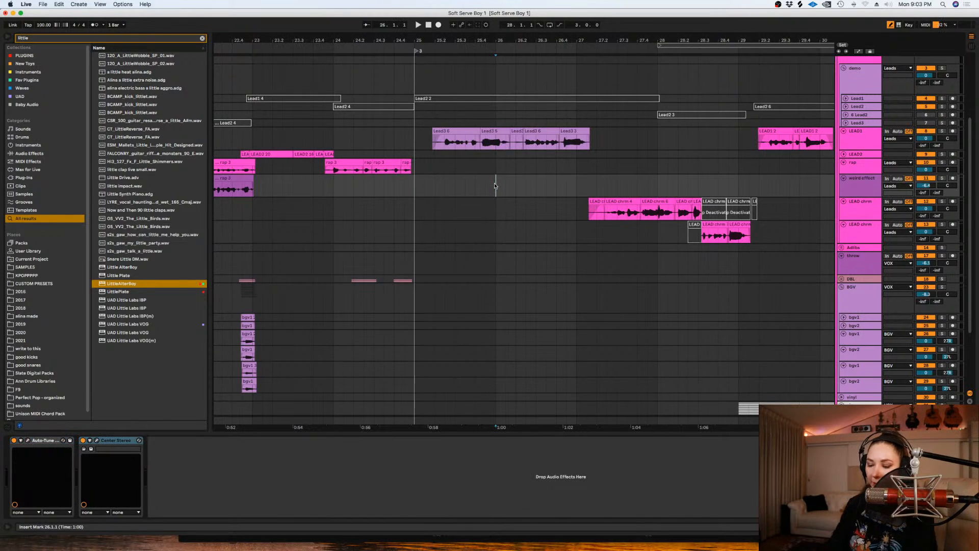
# - Audition the lead phrase after bar 25 and copy its clips at 25.4 and 26.4 down to the throw track
pyautogui.press('+')
pyautogui.click(447, 142)
pyautogui.press('space')
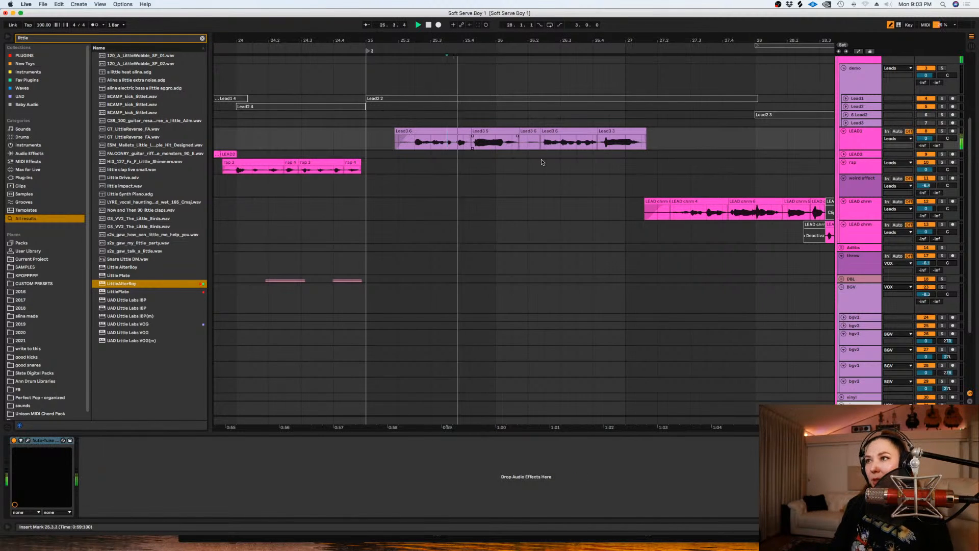
pyautogui.press('space')
pyautogui.click(481, 131)
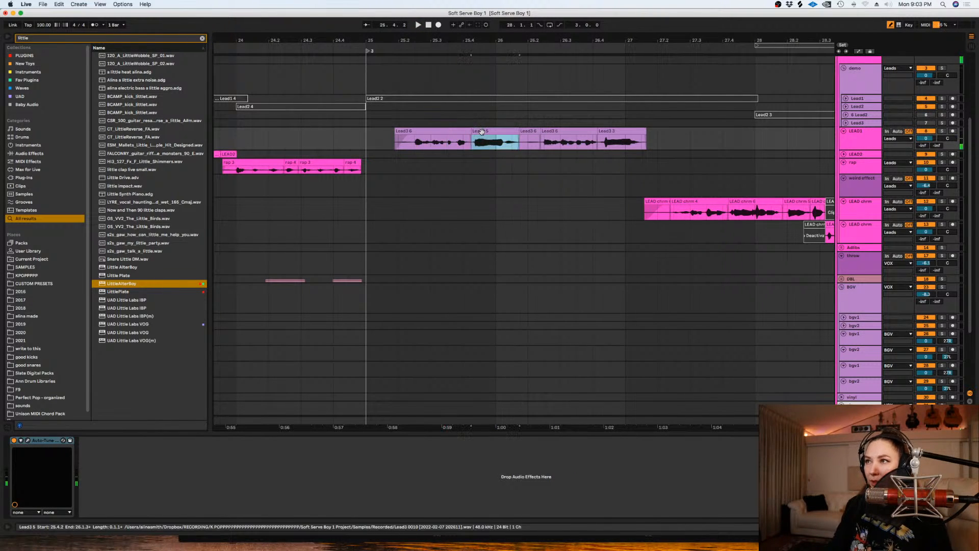
pyautogui.moveTo(481, 131); pyautogui.dragTo(480, 274)
pyautogui.moveTo(617, 133); pyautogui.dragTo(617, 268)
# - Review the throw track's ValhallaVintageVerb, Equalize 2 and Center settings, and place the playback start just before its first clip
pyautogui.click(14, 440)
pyautogui.click(93, 440)
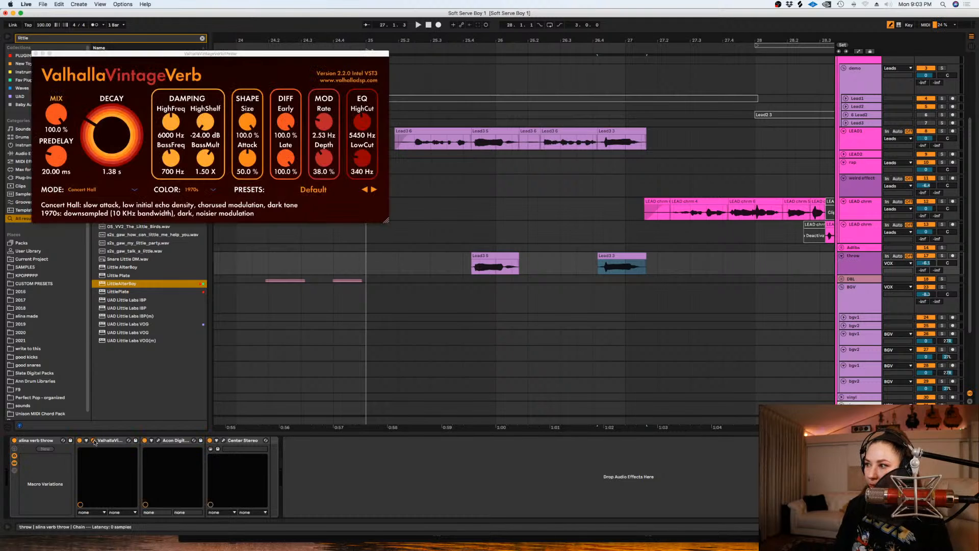
pyautogui.click(156, 440)
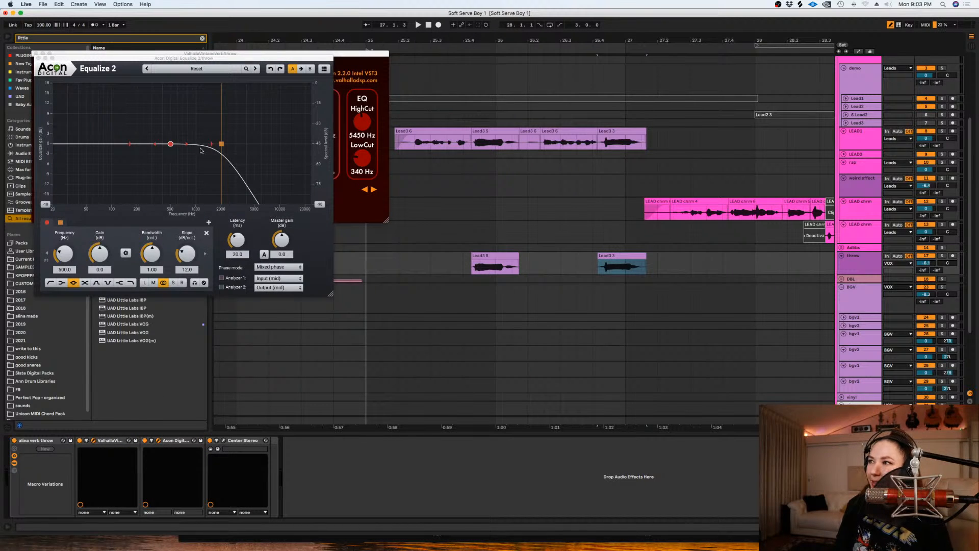
pyautogui.click(224, 440)
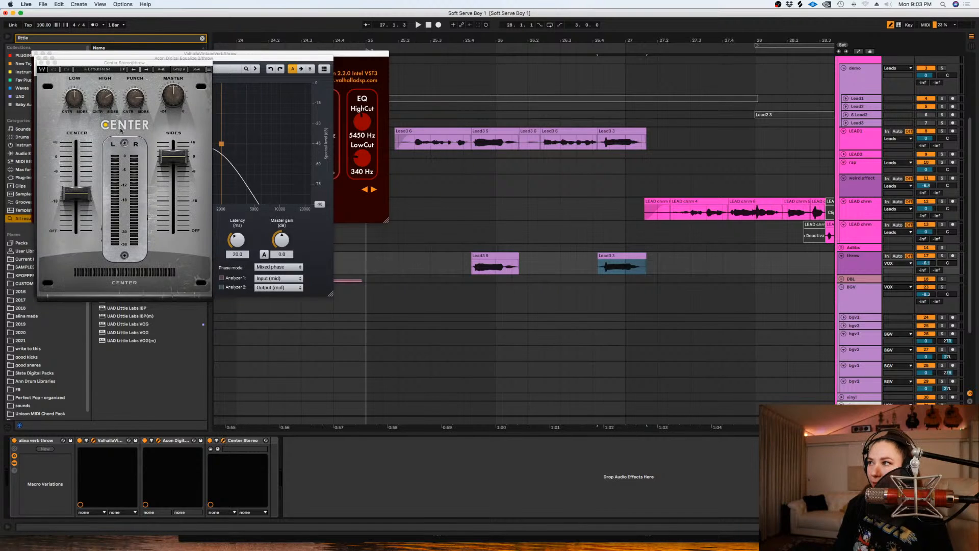
pyautogui.click(41, 62)
pyautogui.click(39, 57)
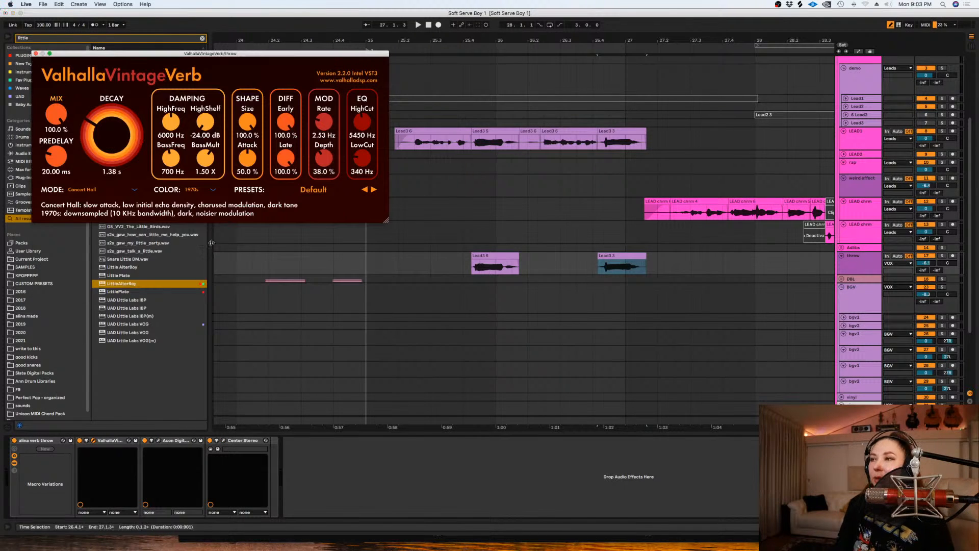
pyautogui.click(36, 53)
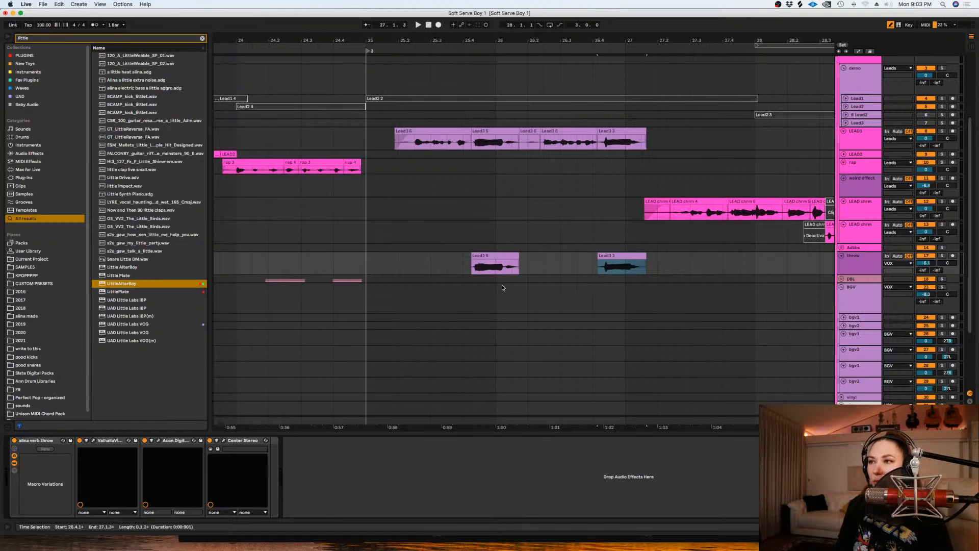
pyautogui.click(123, 363)
pyautogui.click(463, 263)
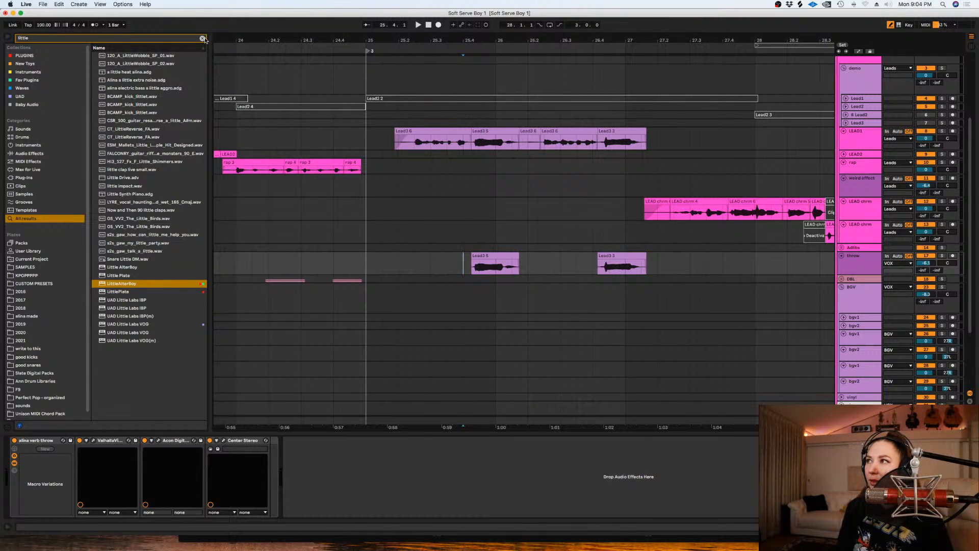
# - Search the browser for "panc" and add PanCake2 after Center on the throw track, with a 1/2 LFO length and 70% mix
pyautogui.click(202, 39)
pyautogui.write('pl')
pyautogui.write('anc')
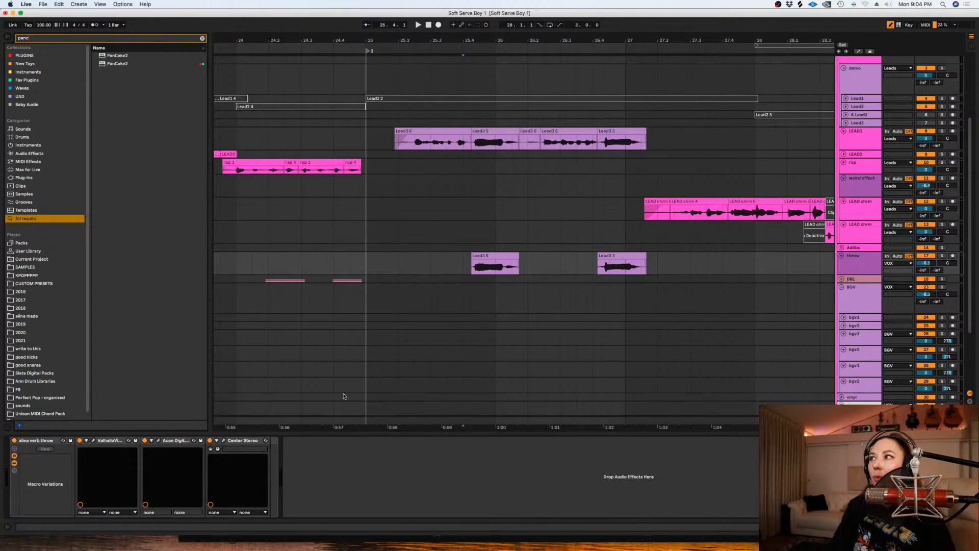
pyautogui.press('Down')
pyautogui.press('Up')
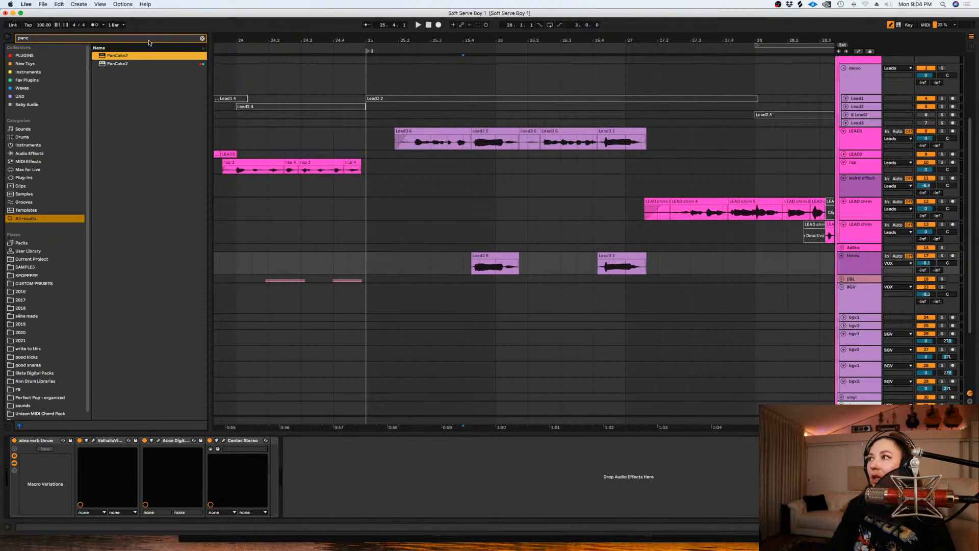
pyautogui.click(116, 65)
pyautogui.moveTo(108, 65); pyautogui.dragTo(314, 462)
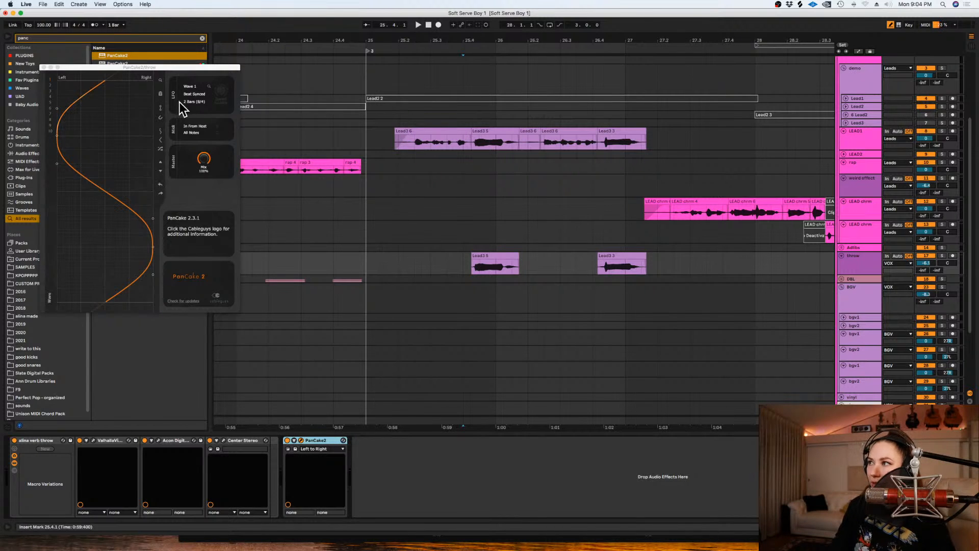
pyautogui.click(186, 102)
pyautogui.click(193, 167)
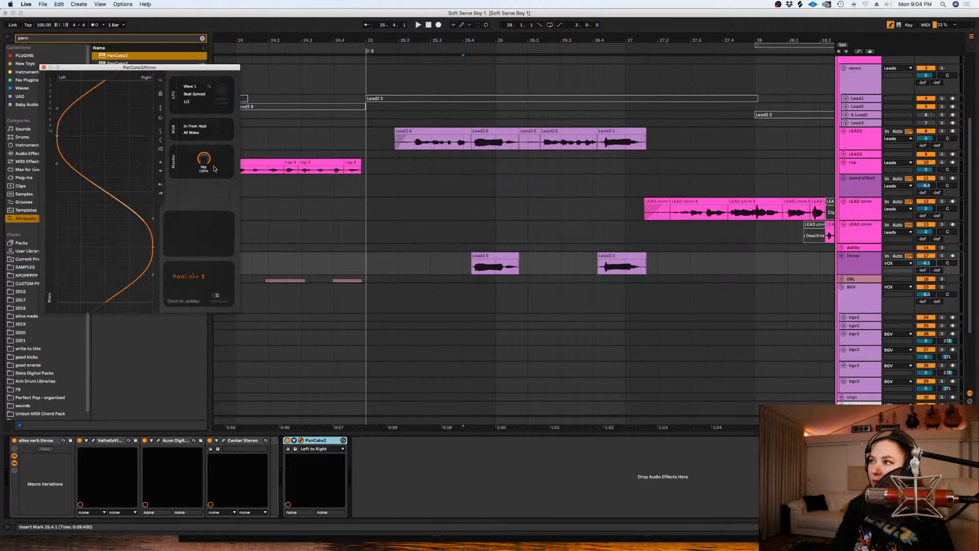
# - Solo and play the throw track from 25.4, set its volume to -7.3 dB, and select the LEAD1 track
pyautogui.click(942, 255)
pyautogui.press('space')
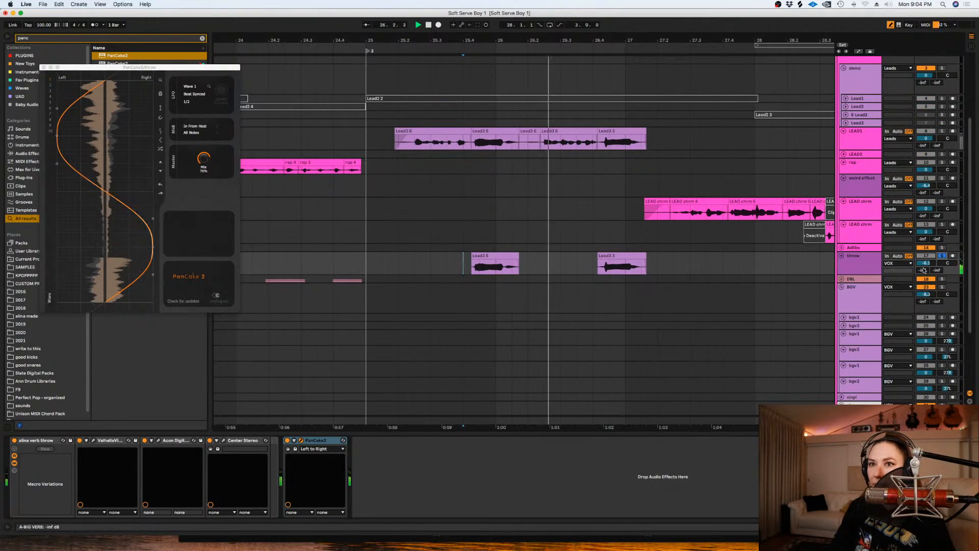
pyautogui.click(863, 262)
pyautogui.click(862, 133)
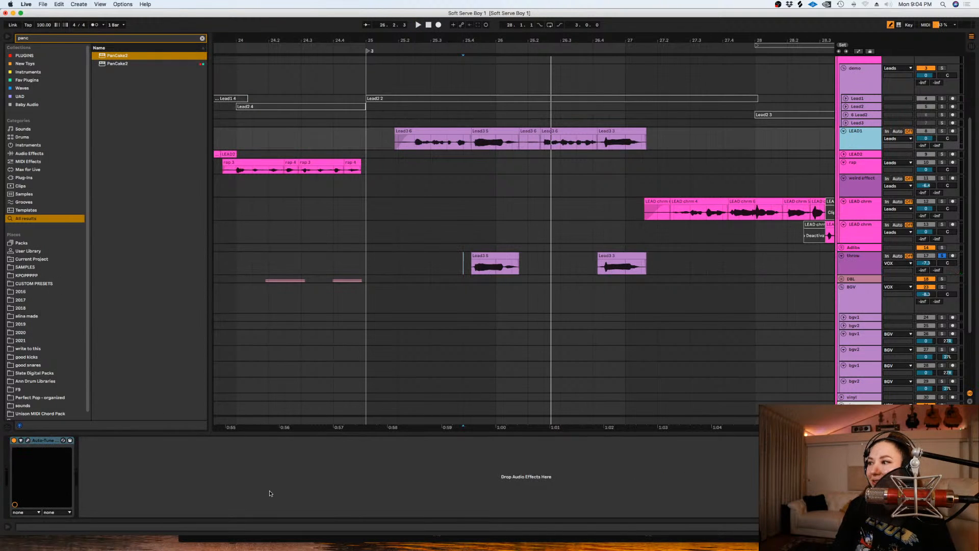
# - Unsolo the throw track, play it alongside the lead from 25.3.3 and lower its volume to -15.1 dB
pyautogui.click(36, 440)
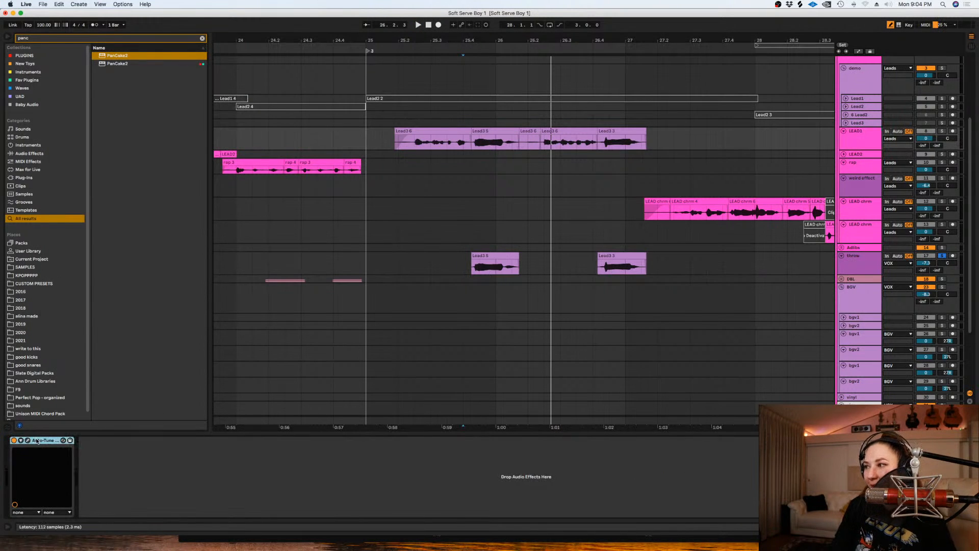
pyautogui.click(517, 256)
pyautogui.moveTo(56, 469); pyautogui.dragTo(8, 472)
pyautogui.click(447, 266)
pyautogui.press('space')
pyautogui.click(941, 257)
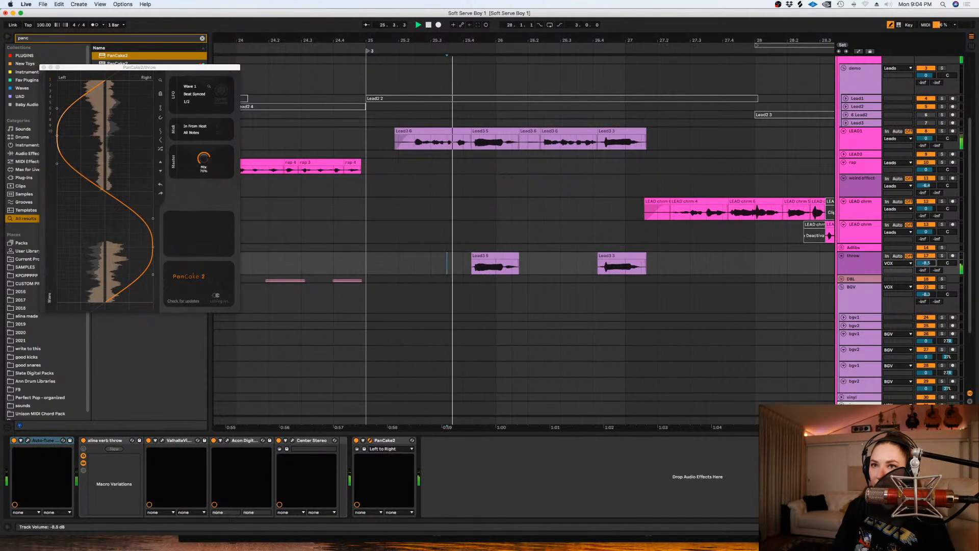
pyautogui.moveTo(925, 263)
pyautogui.mouseDown()
pyautogui.moveTo(926, 276)
pyautogui.moveTo(926, 261)
pyautogui.mouseUp()
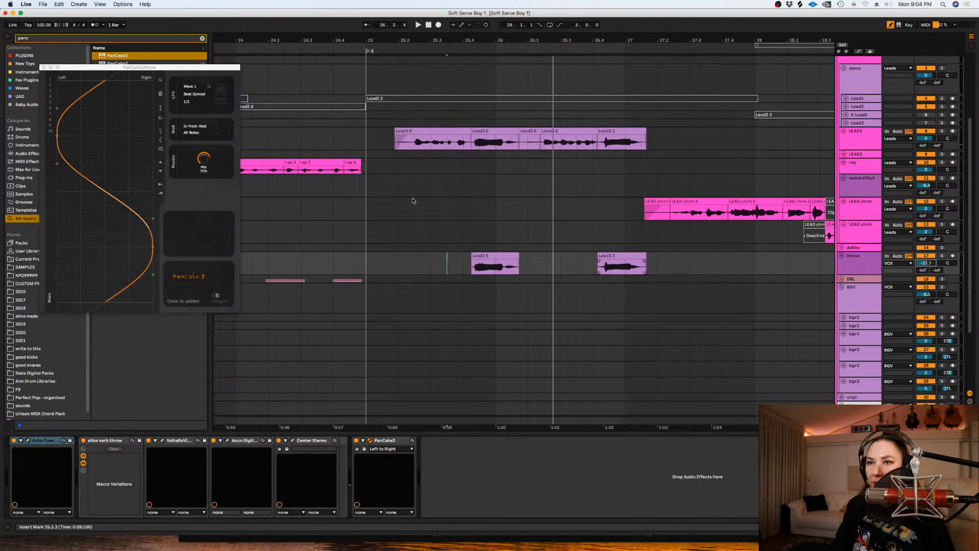
# - Set PanCake2's LFO length to 1/4, play the throws from 25.4 and set the throw track volume to -9.4 dB
pyautogui.click(188, 102)
pyautogui.click(203, 152)
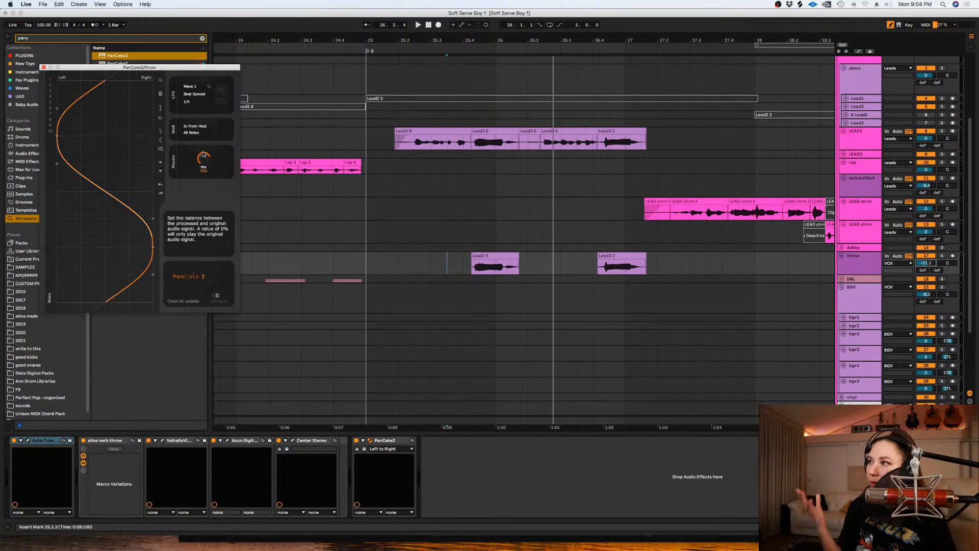
pyautogui.click(473, 263)
pyautogui.press('space')
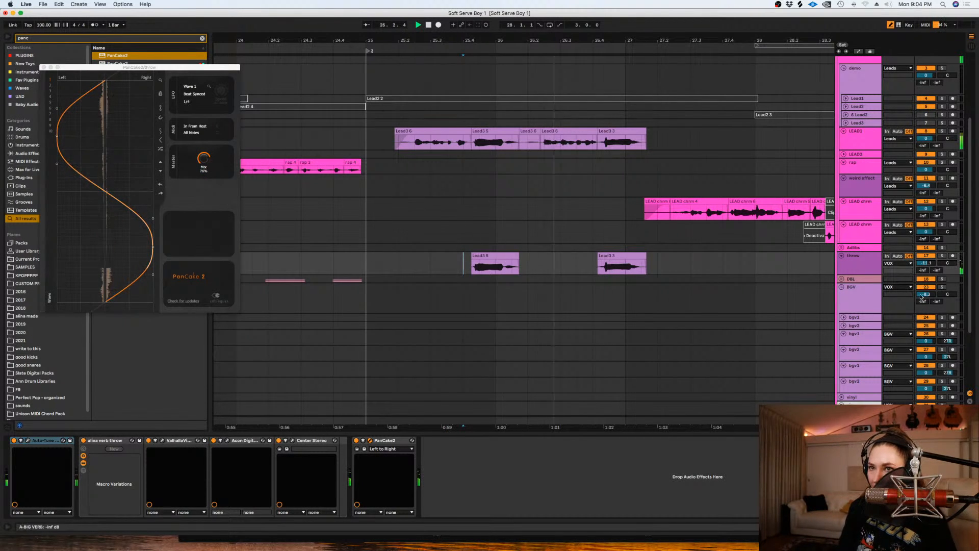
pyautogui.moveTo(926, 263); pyautogui.dragTo(927, 259)
pyautogui.press('space')
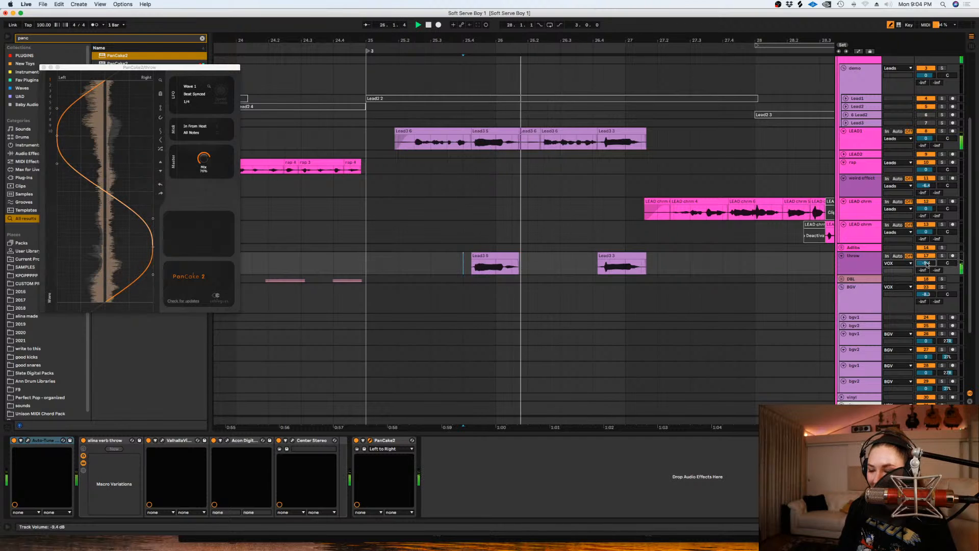
pyautogui.click(694, 268)
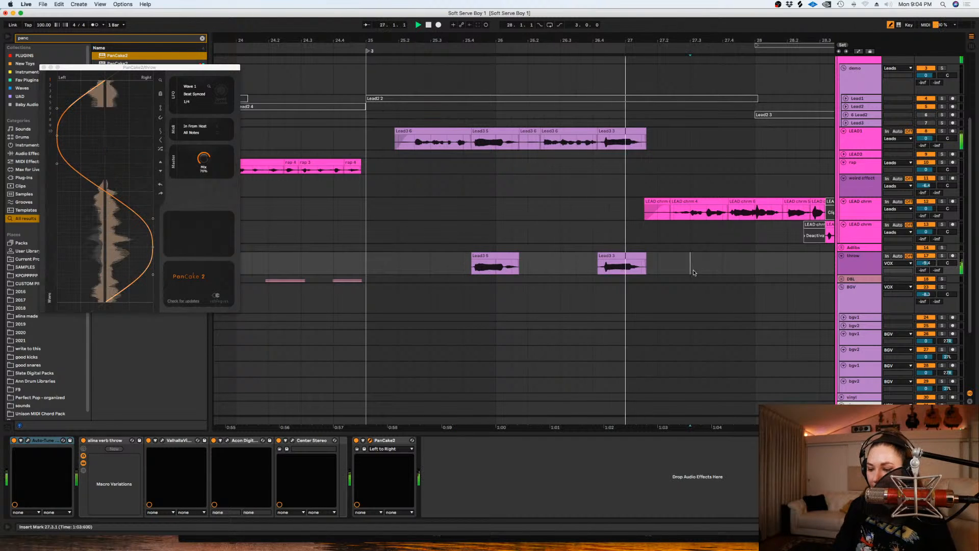
pyautogui.press('-')
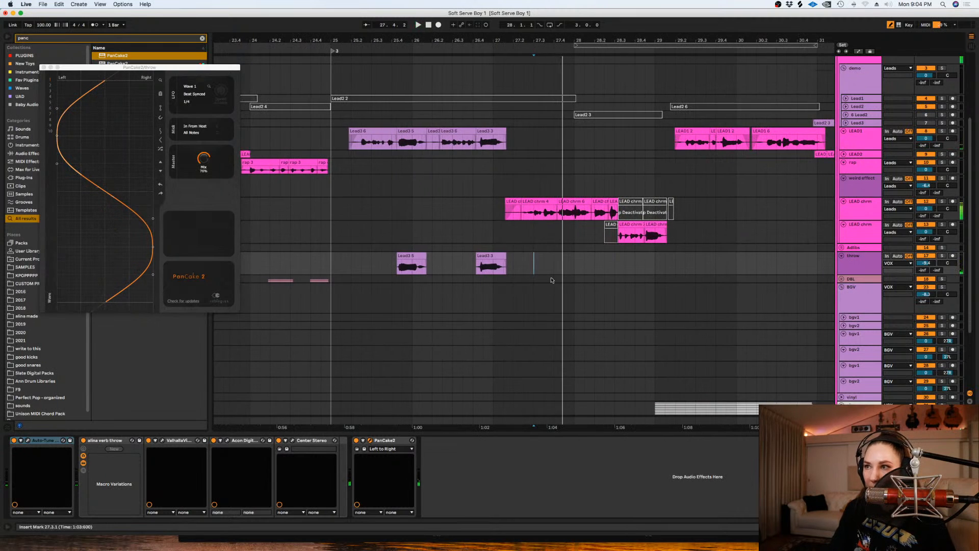
# - Set the ValhallaVintageVerb decay on the throw track to 4.30 s and play the throws with the track volume at -13.1 dB
pyautogui.click(162, 440)
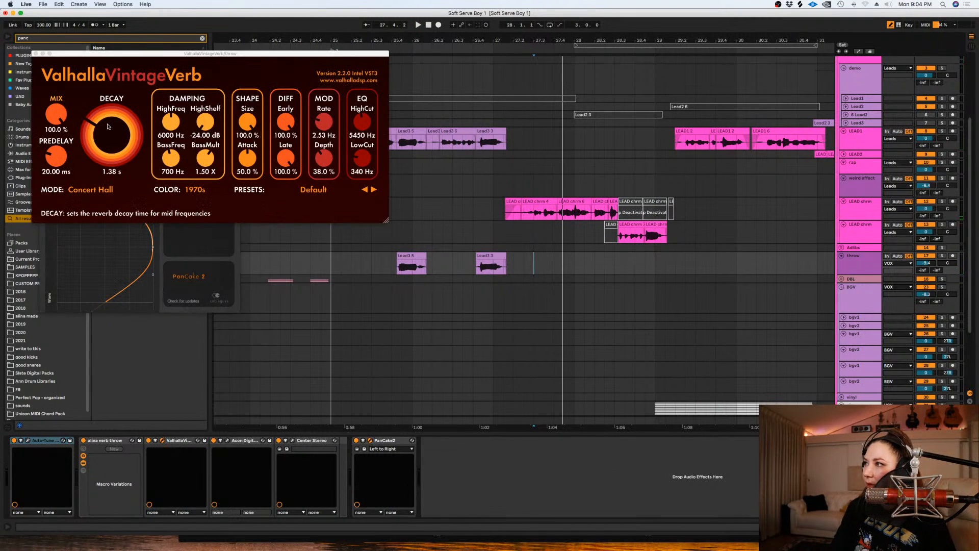
pyautogui.click(392, 272)
pyautogui.press('space')
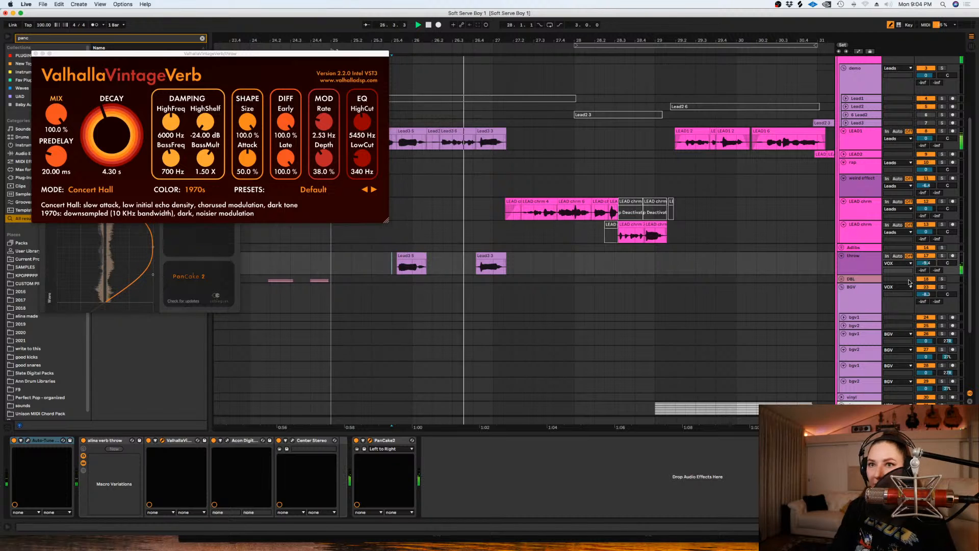
pyautogui.moveTo(686, 232); pyautogui.dragTo(646, 232)
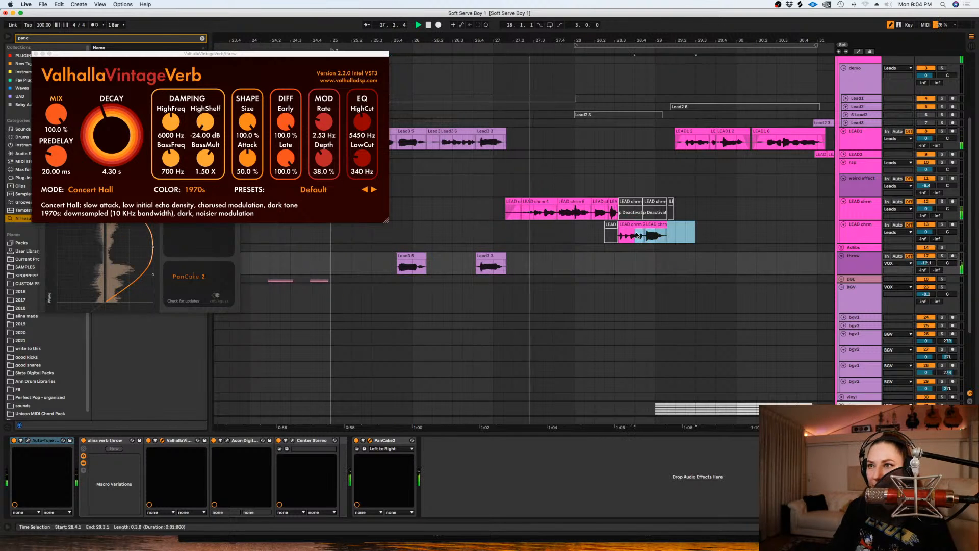
# - Audition the LEAD chrm phrase around 27.4, split out the section from 27.4.1 to 28.1.1 and copy it to the throw track
pyautogui.click(571, 214)
pyautogui.press('space')
pyautogui.click(556, 215)
pyautogui.press('+')
pyautogui.press('space')
pyautogui.press('space')
pyautogui.press('super+e')
pyautogui.moveTo(556, 215); pyautogui.dragTo(566, 258)
pyautogui.press('space')
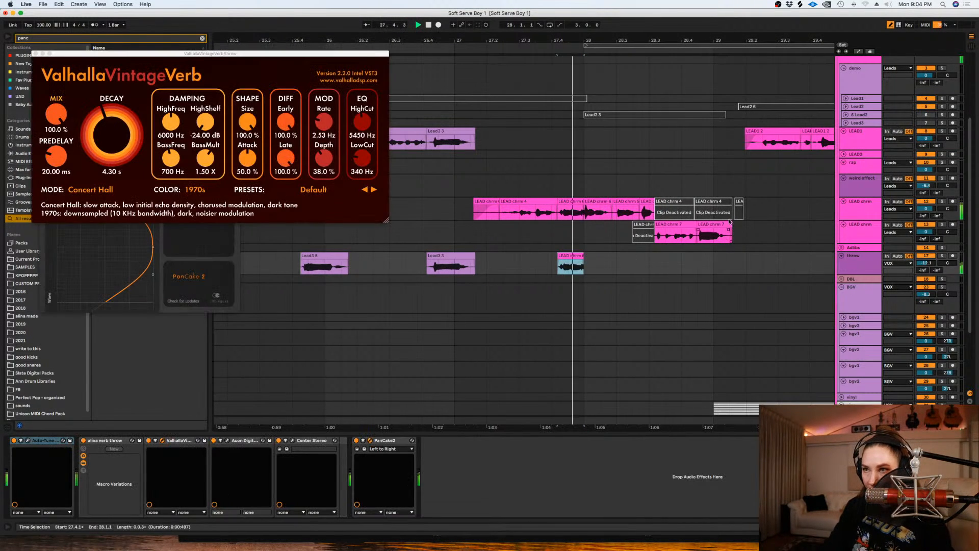
# - Copy the last LEAD chrm clip before bar 29 down to the throw track and set the throw volume to -13.2 dB
pyautogui.moveTo(711, 225); pyautogui.dragTo(676, 270)
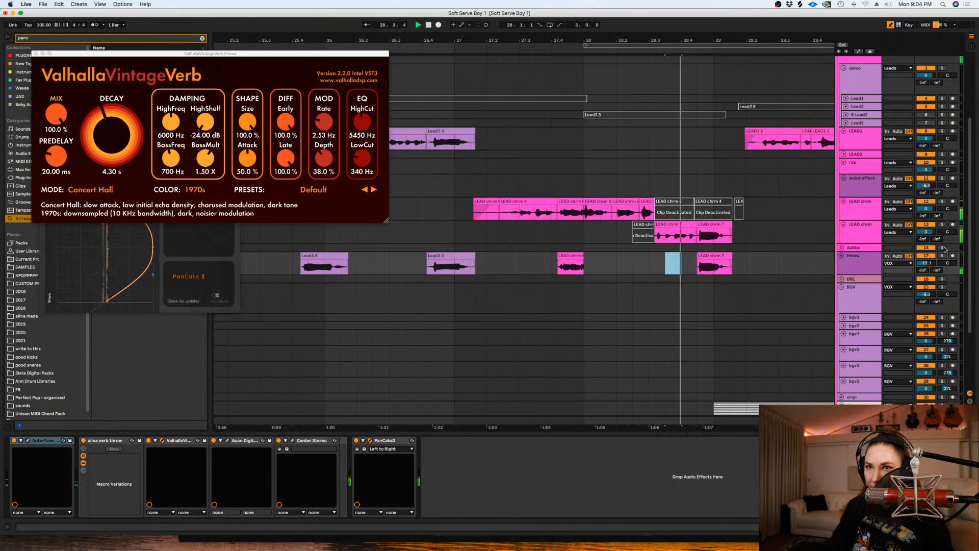
pyautogui.moveTo(925, 263); pyautogui.dragTo(925, 266)
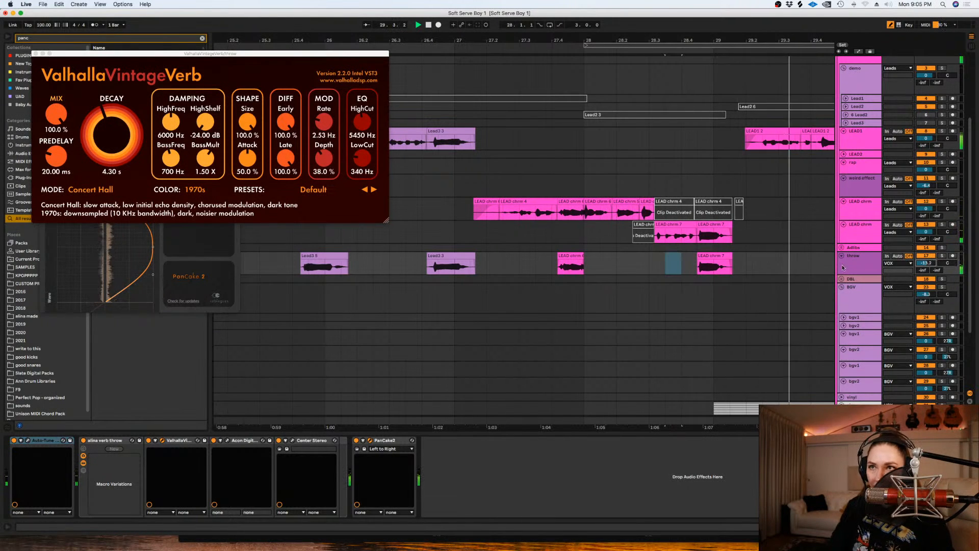
pyautogui.click(793, 266)
pyautogui.press('-')
pyautogui.press('space')
# - Copy the LEAD1 clip at 29.4 down to the throw track, trim its edges and play it back
pyautogui.hscroll(5, 707, 425)
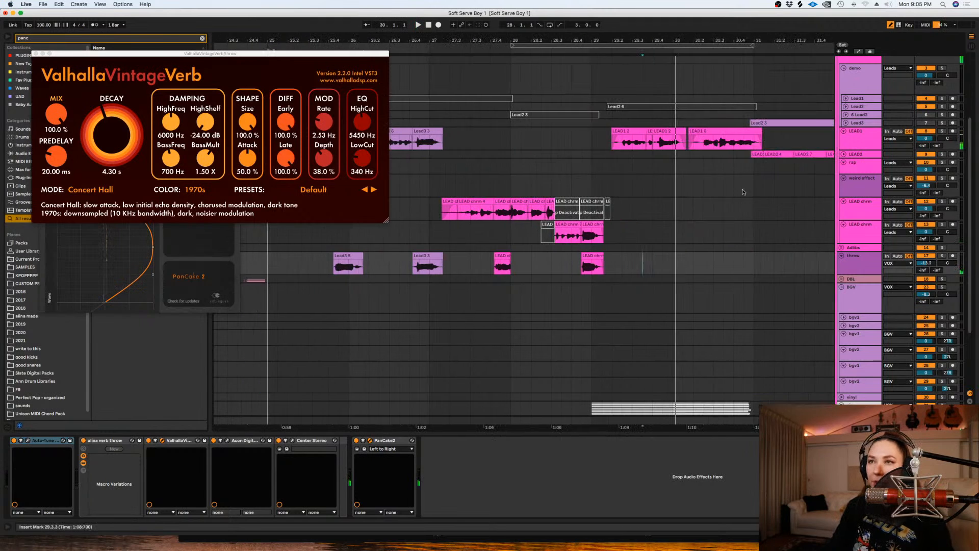
pyautogui.click(661, 130)
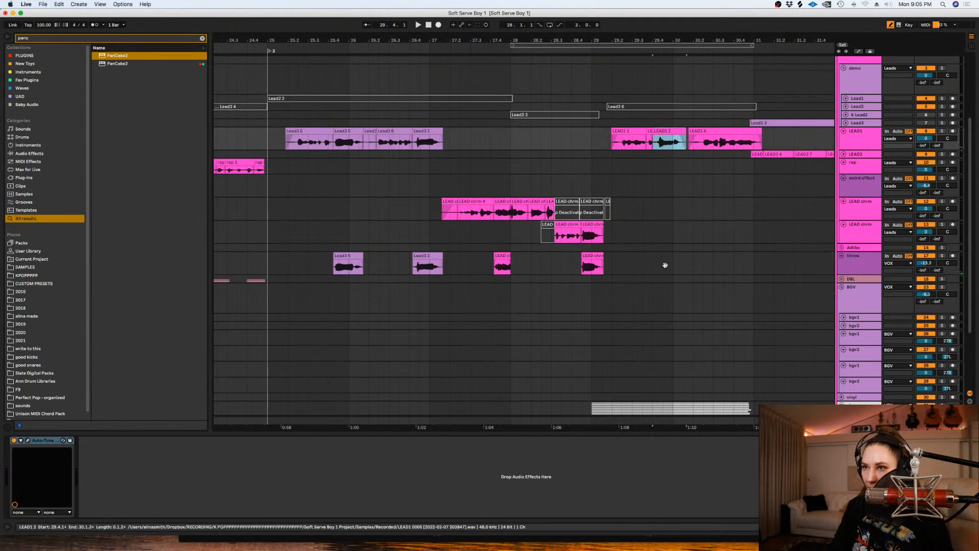
pyautogui.moveTo(661, 131); pyautogui.dragTo(658, 270)
pyautogui.press('Delete')
pyautogui.press('Delete')
pyautogui.keyDown('shift'); pyautogui.click(657, 269); pyautogui.keyUp('shift')
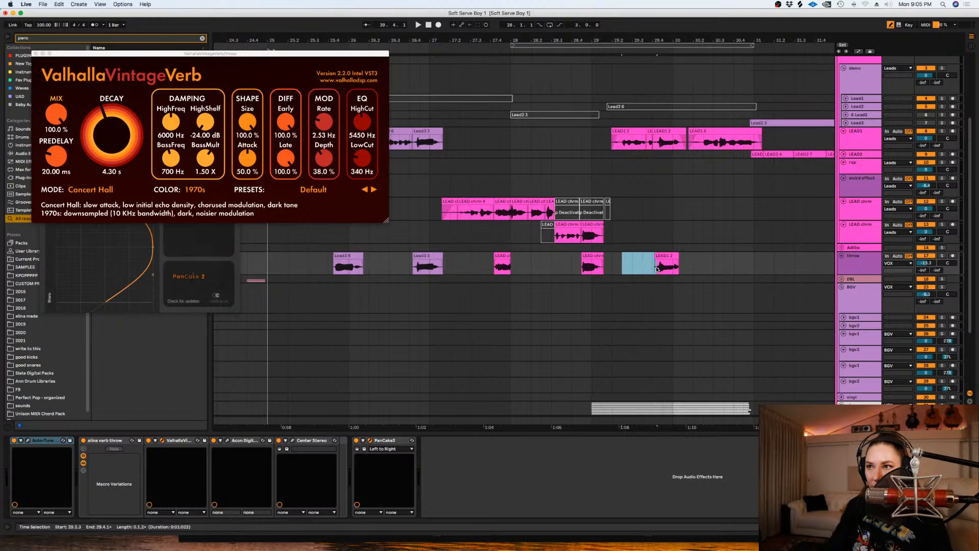
pyautogui.click(657, 269)
pyautogui.press('space')
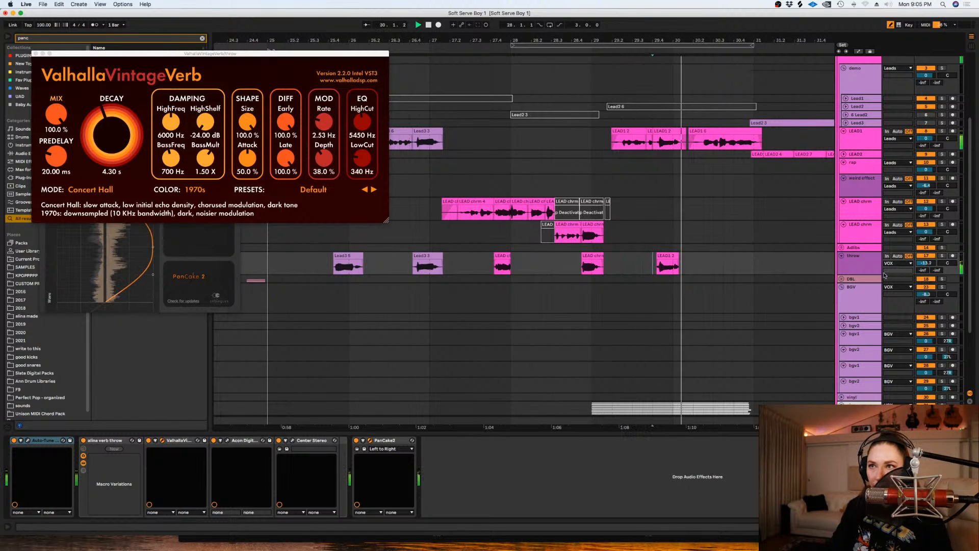
# - Unfold the LEAD2 track while checking the phrase after bar 31, and reduce the track's height
pyautogui.click(746, 262)
pyautogui.press('-')
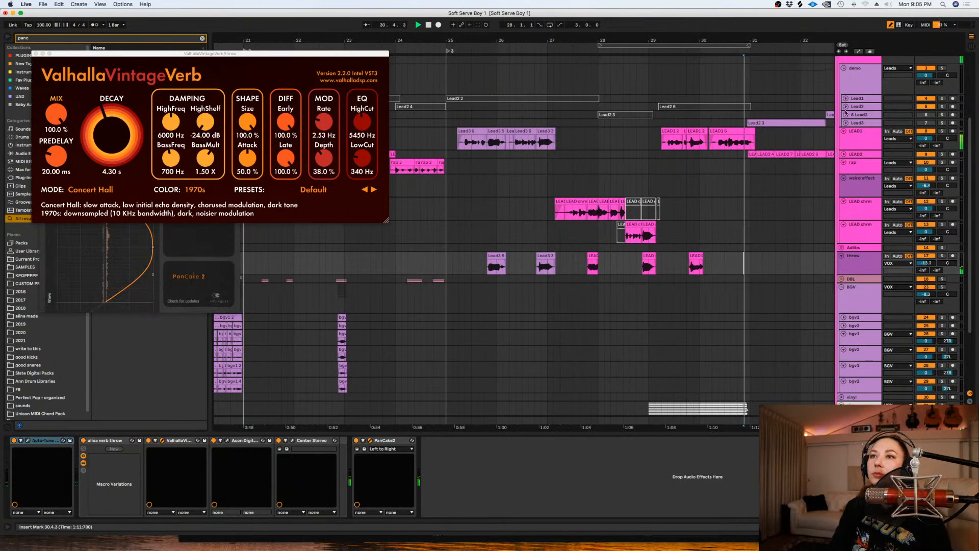
pyautogui.click(843, 154)
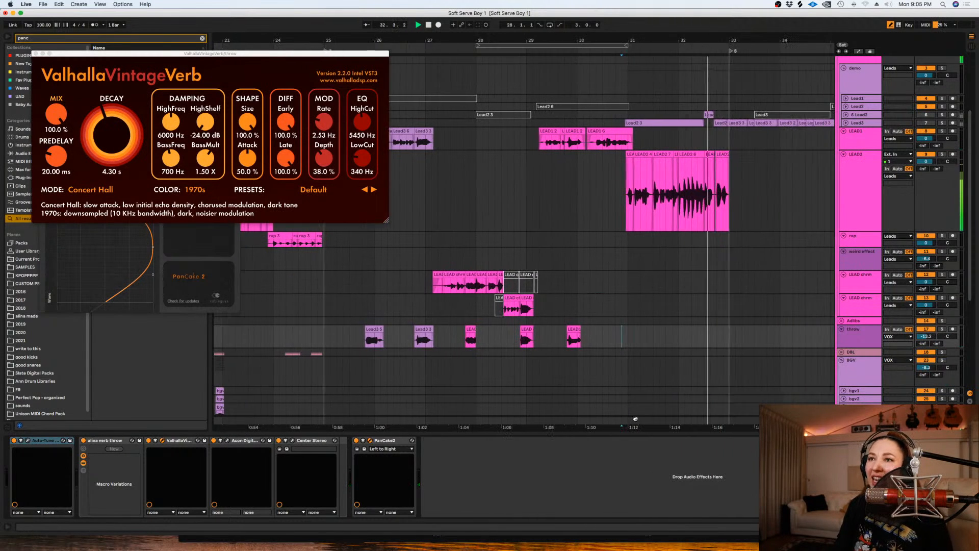
pyautogui.press('space')
pyautogui.click(855, 208)
pyautogui.hotkey('alt', '-')
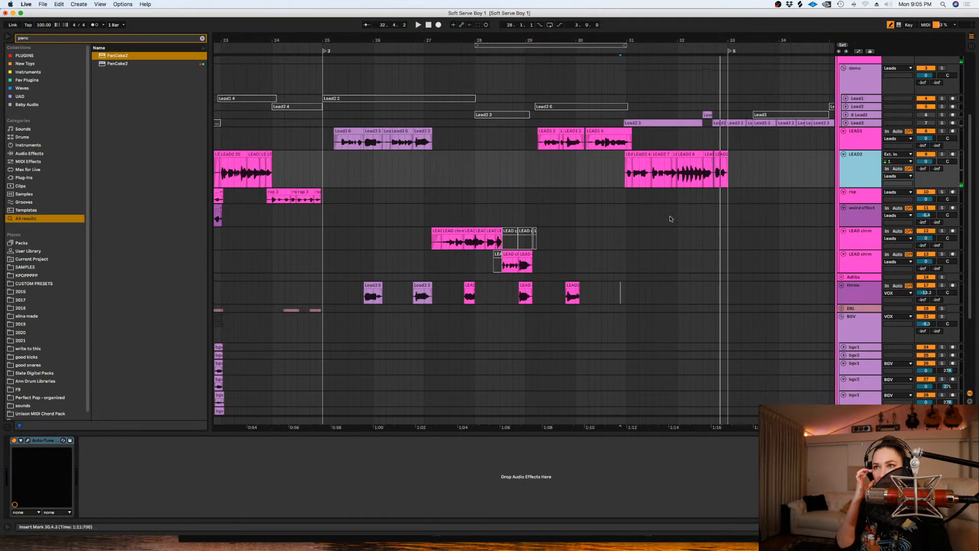
pyautogui.click(640, 225)
pyautogui.press('-')
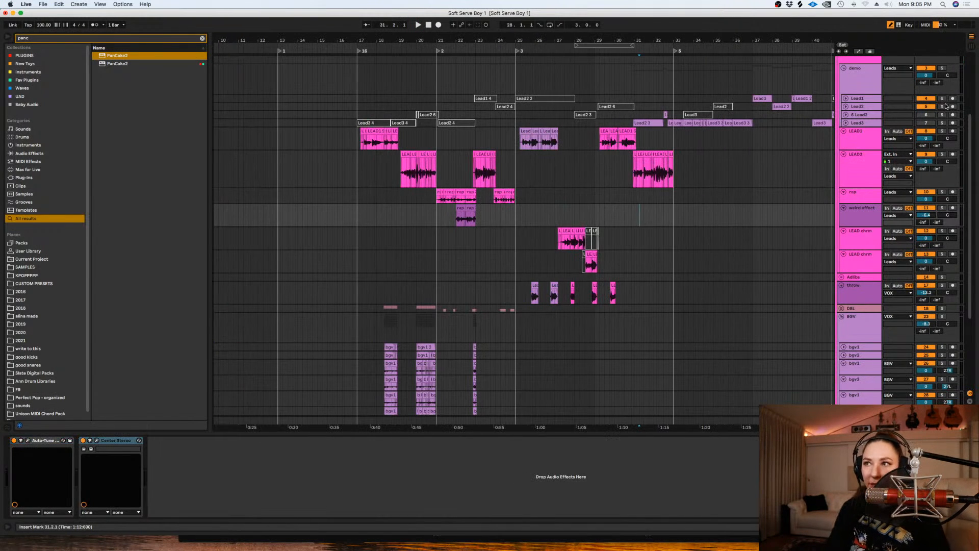
# - Fold all the lead tracks from LEAD1 through the second LEAD chrm and collapse the BGV group
pyautogui.click(860, 138)
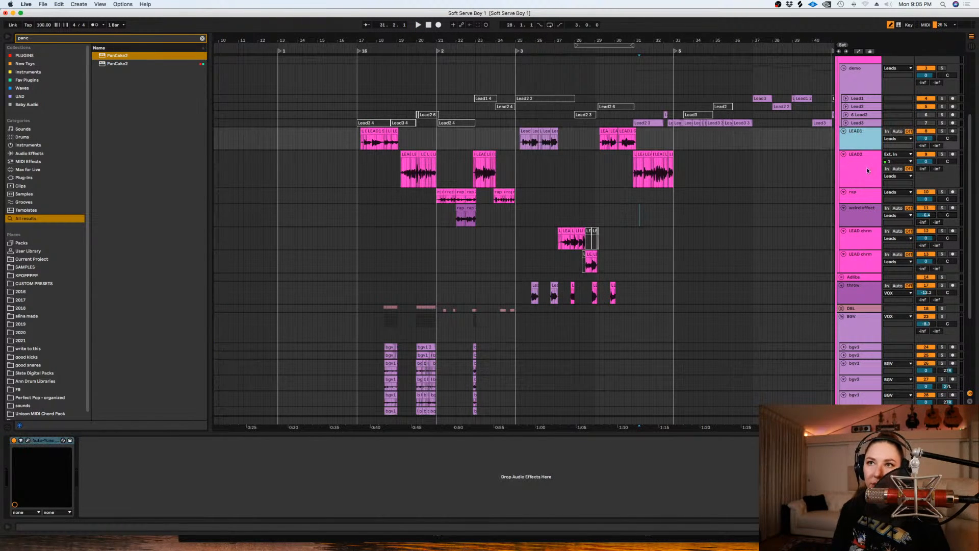
pyautogui.keyDown('shift'); pyautogui.click(855, 263); pyautogui.keyUp('shift')
pyautogui.click(856, 224)
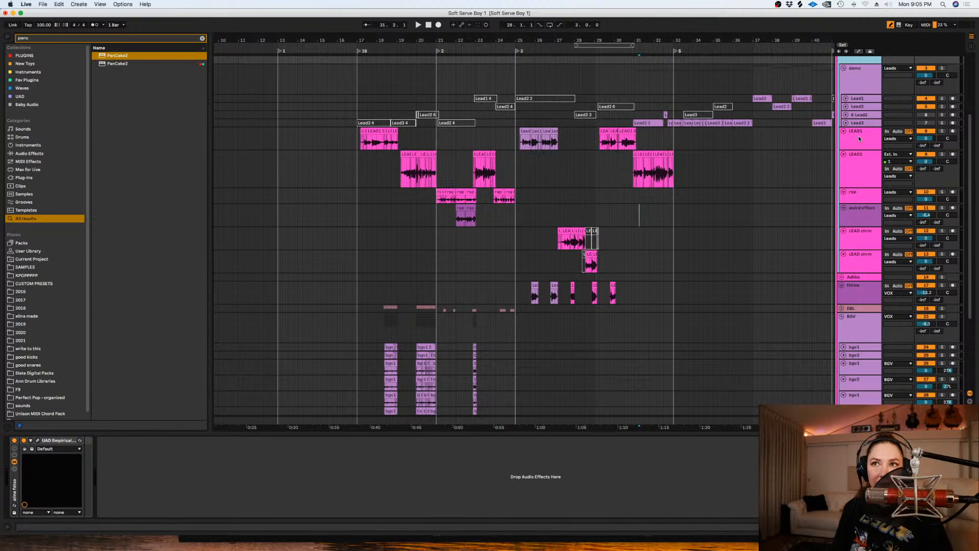
pyautogui.click(859, 138)
pyautogui.keyDown('shift'); pyautogui.click(850, 265); pyautogui.keyUp('shift')
pyautogui.click(843, 154)
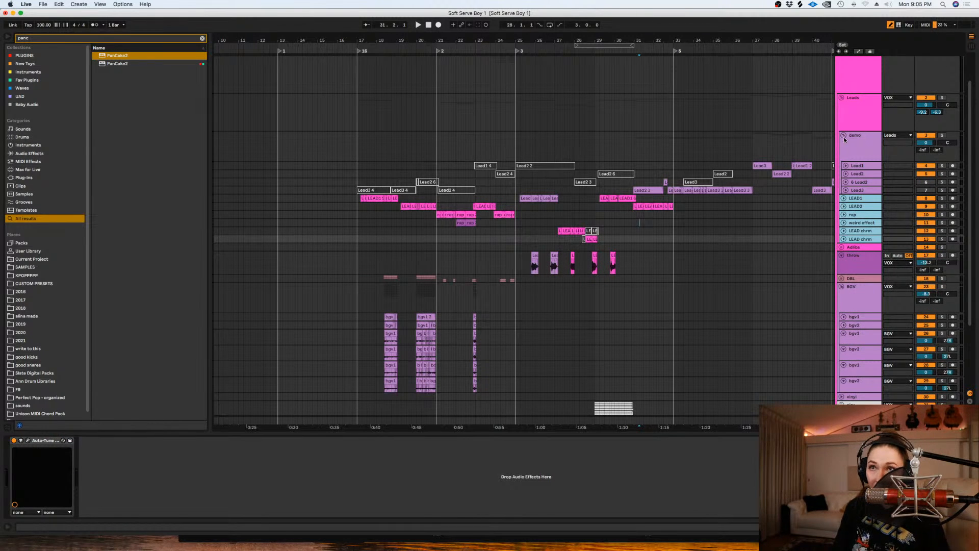
pyautogui.click(848, 140)
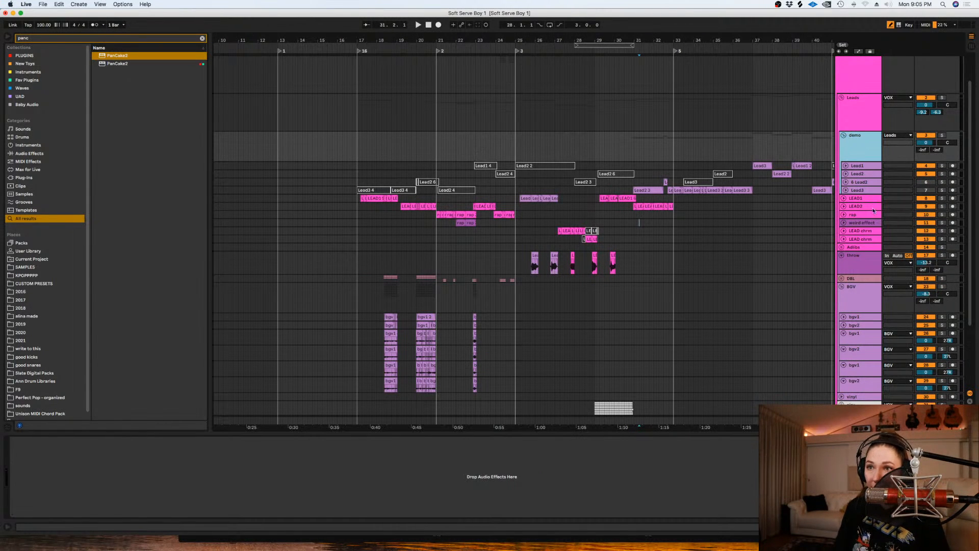
pyautogui.scroll(-5, 818, 233)
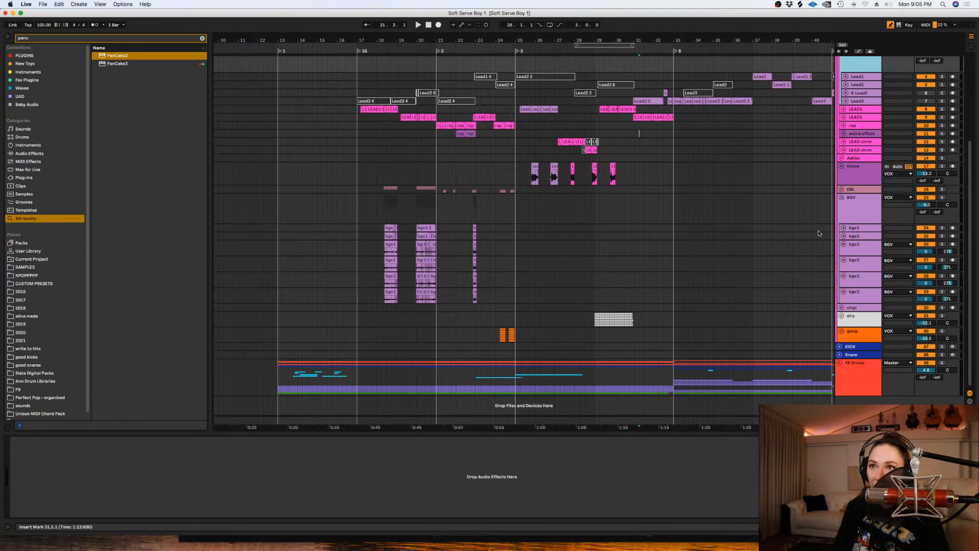
pyautogui.click(841, 198)
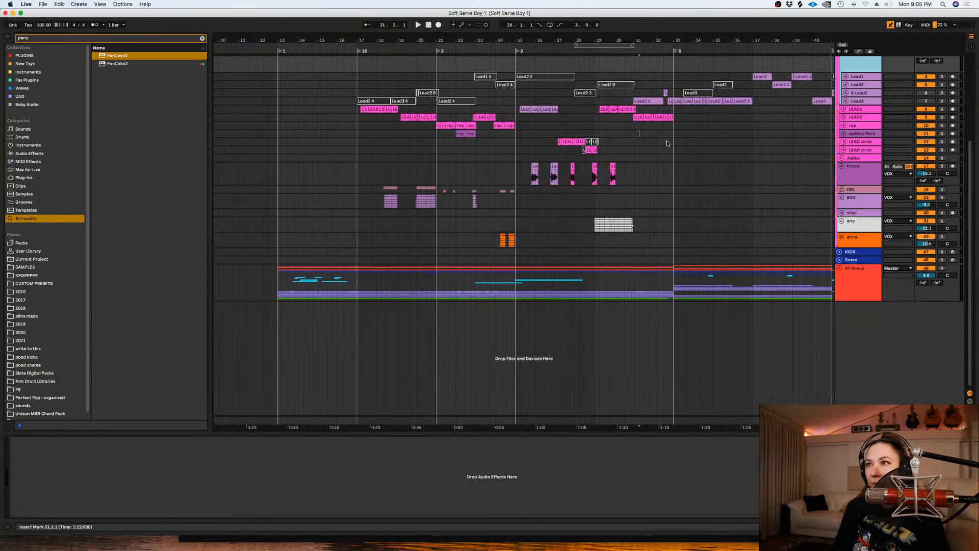
pyautogui.click(577, 206)
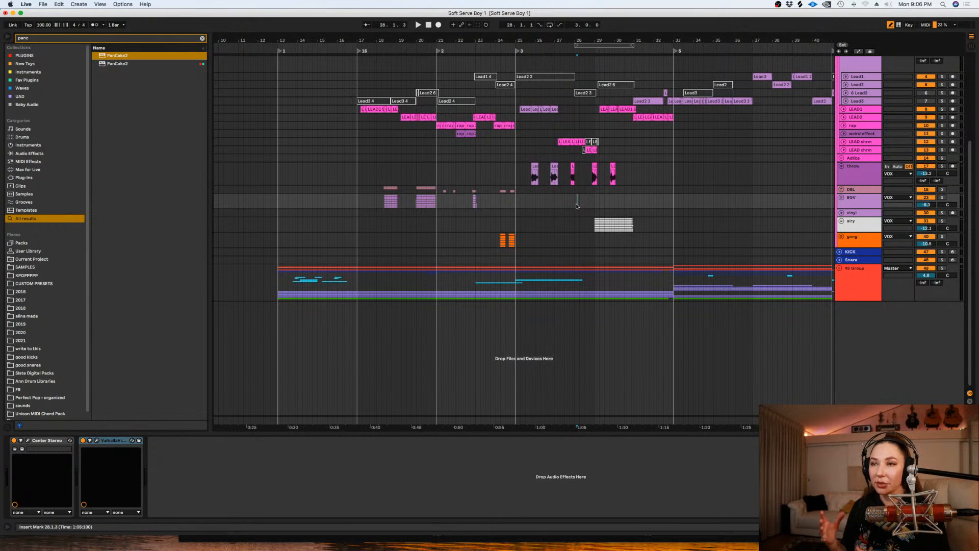
pyautogui.click(623, 247)
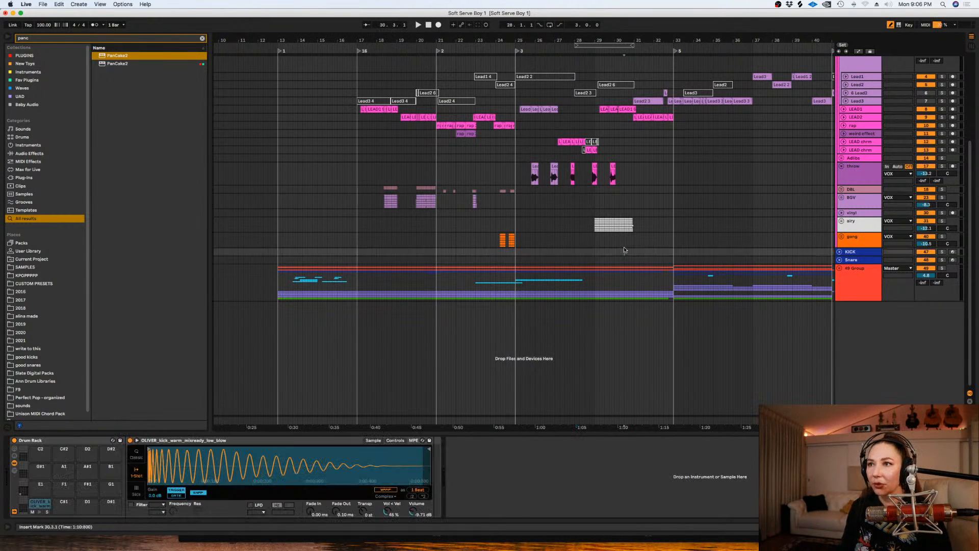
pyautogui.rightClick(624, 249)
pyautogui.click(708, 325)
pyautogui.moveTo(280, 283); pyautogui.dragTo(673, 286)
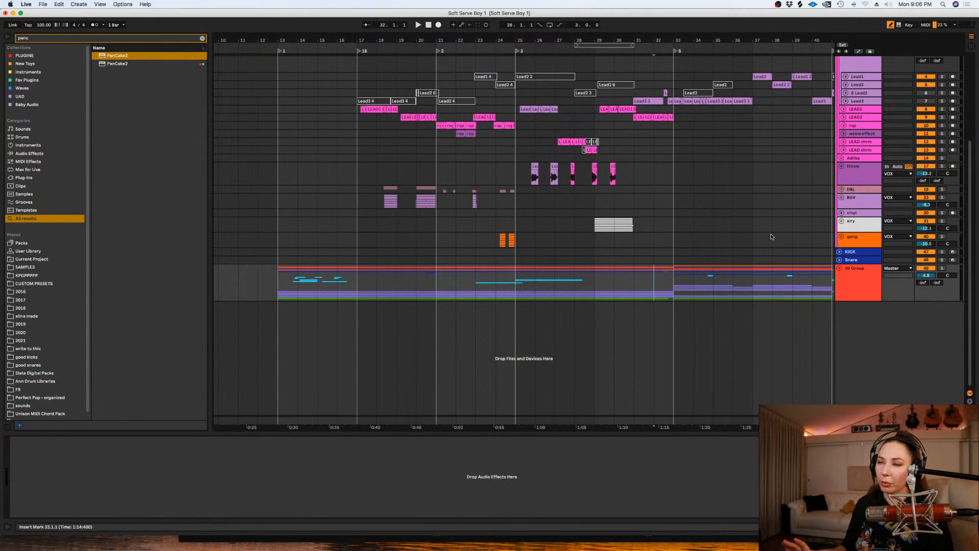
pyautogui.click(672, 203)
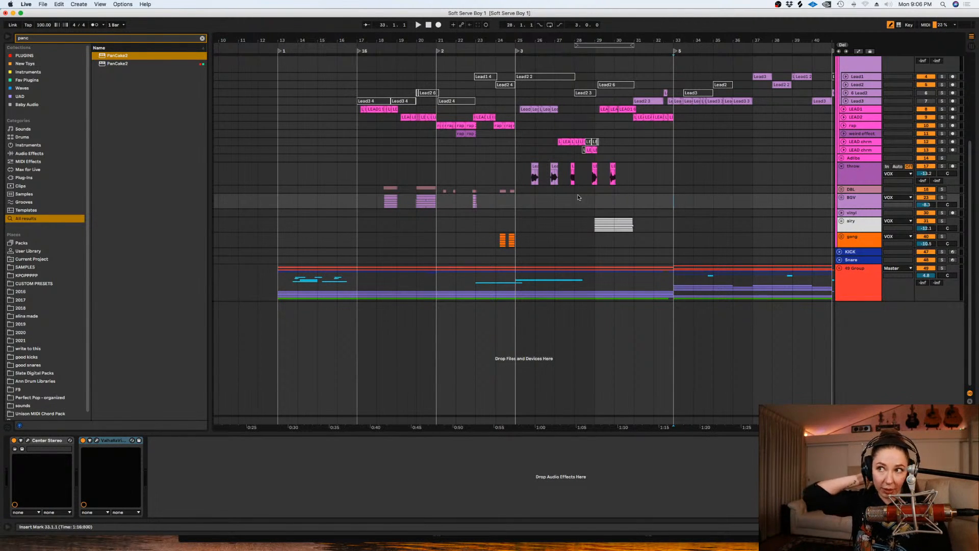
pyautogui.click(573, 206)
pyautogui.click(667, 287)
pyautogui.press('-')
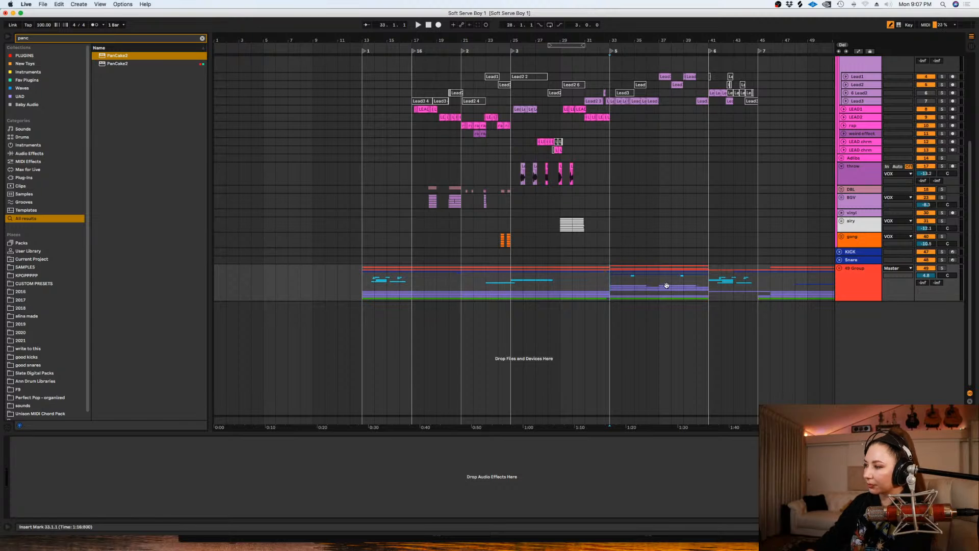
# - Switch to OBS and activate the "Thanks for watching" scene
pyautogui.moveTo(674, 550)
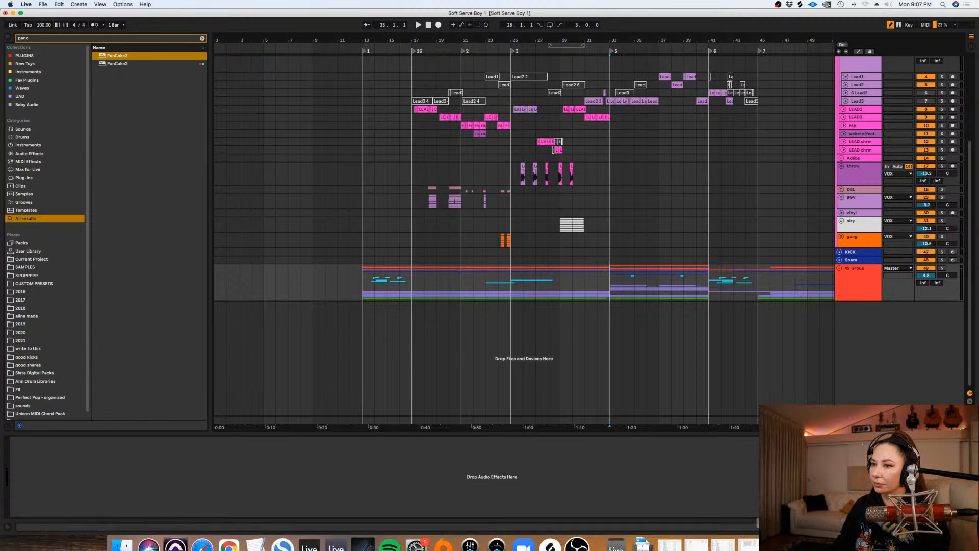
pyautogui.click(580, 534)
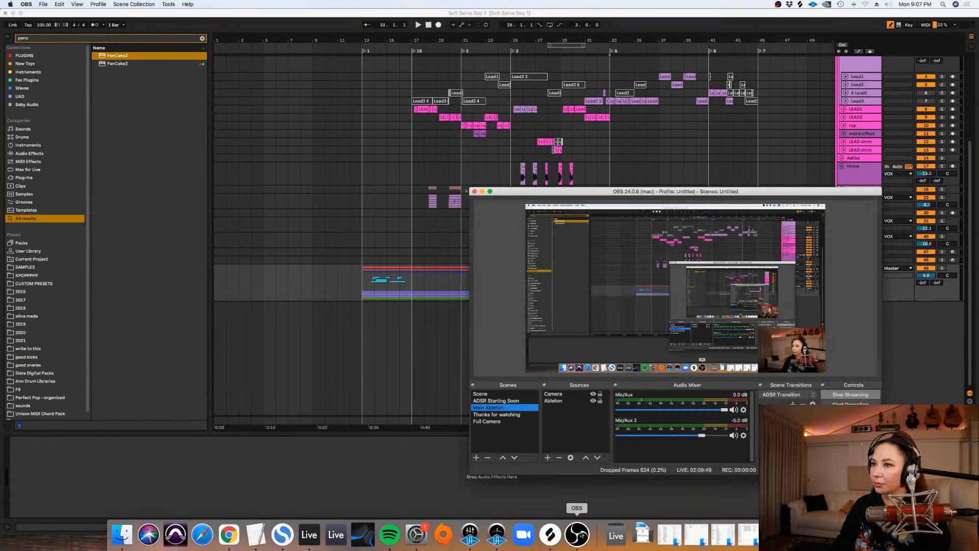
pyautogui.click(481, 415)
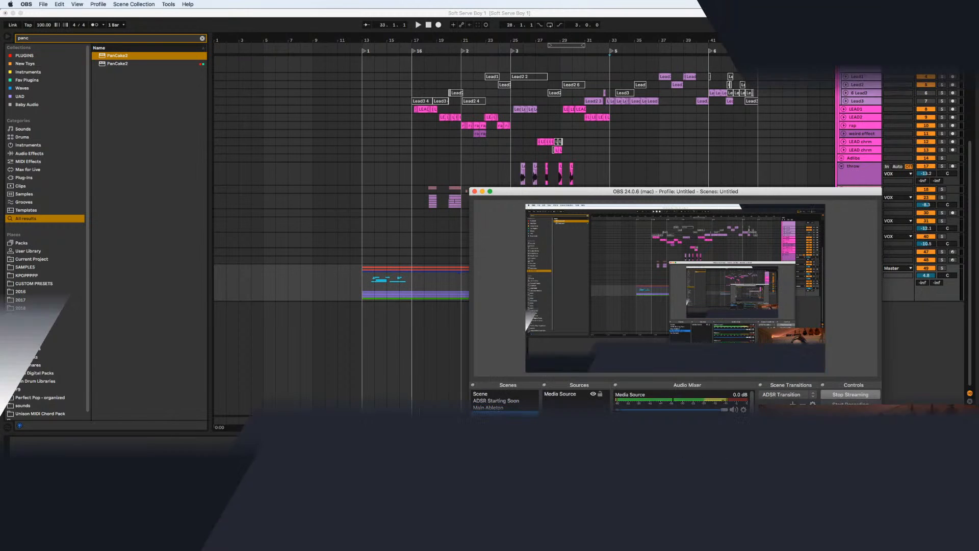